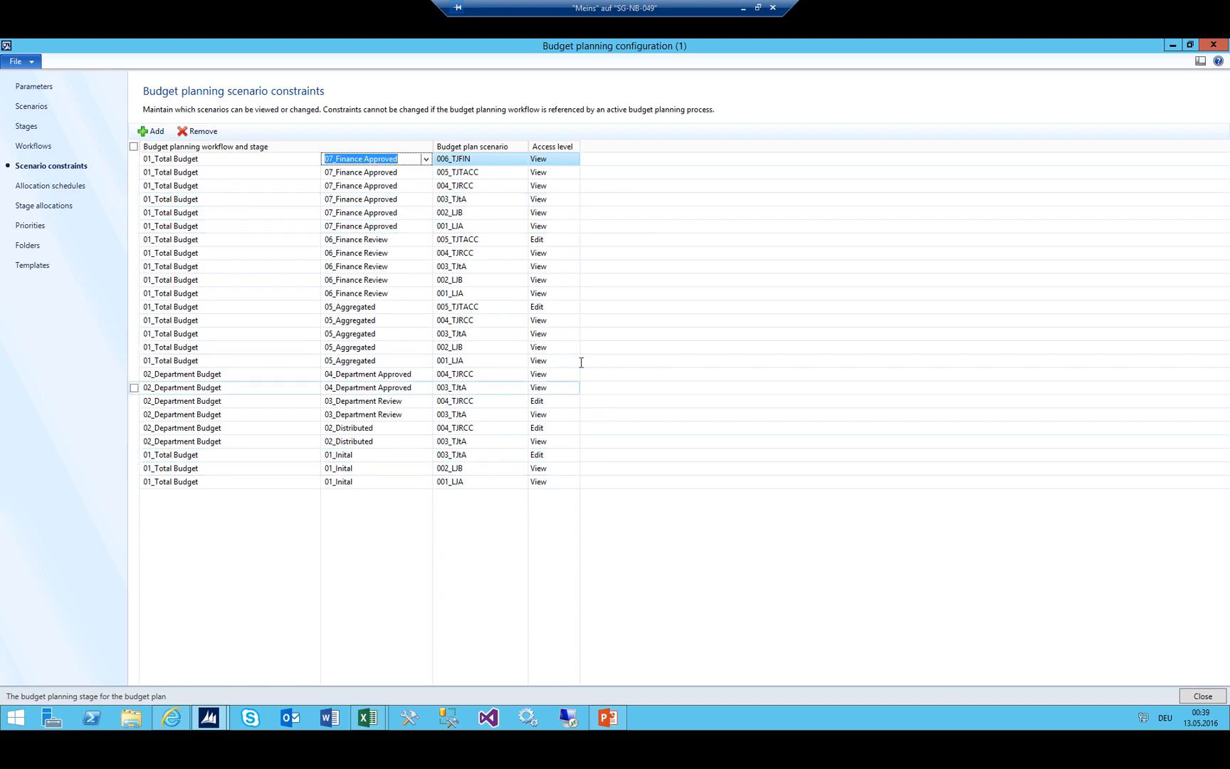
Review the budget process diagram in PowerPoint, including the final finance approval box, and return to the budget planning configuration
{"action": "left_click", "coordinate": [606, 718]}
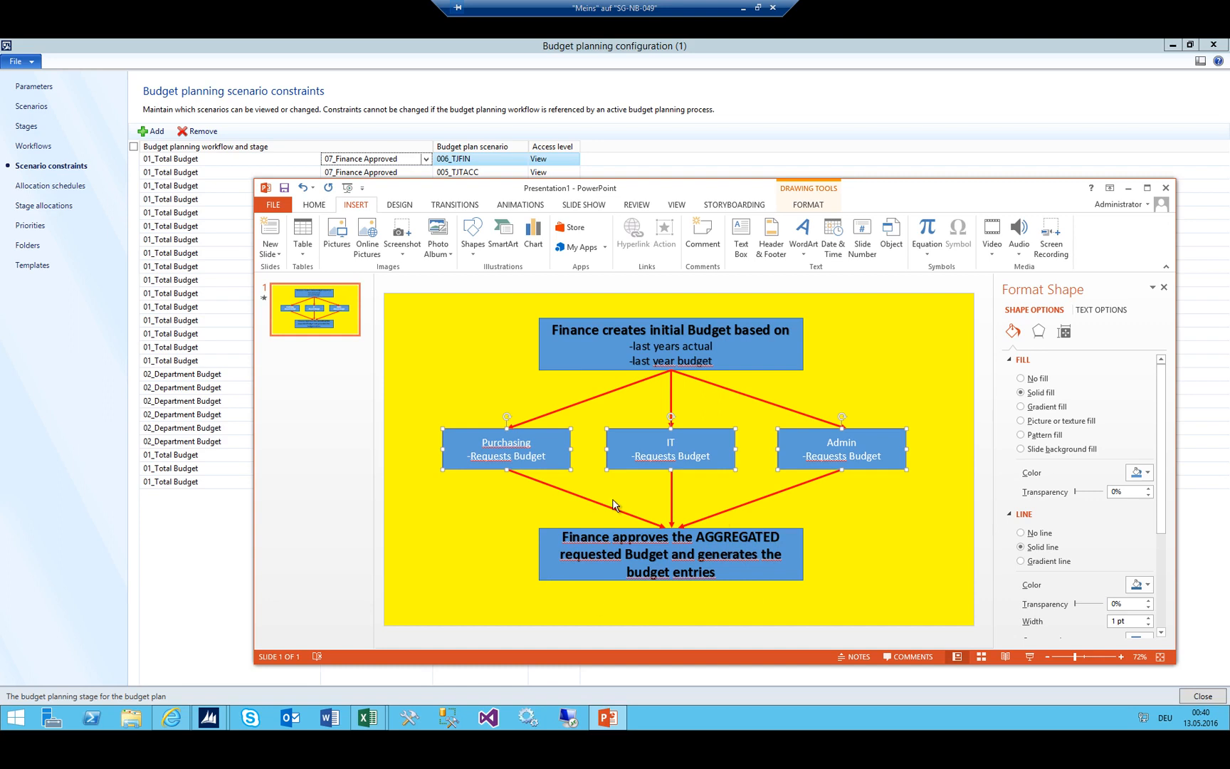
{"action": "left_click", "coordinate": [610, 554]}
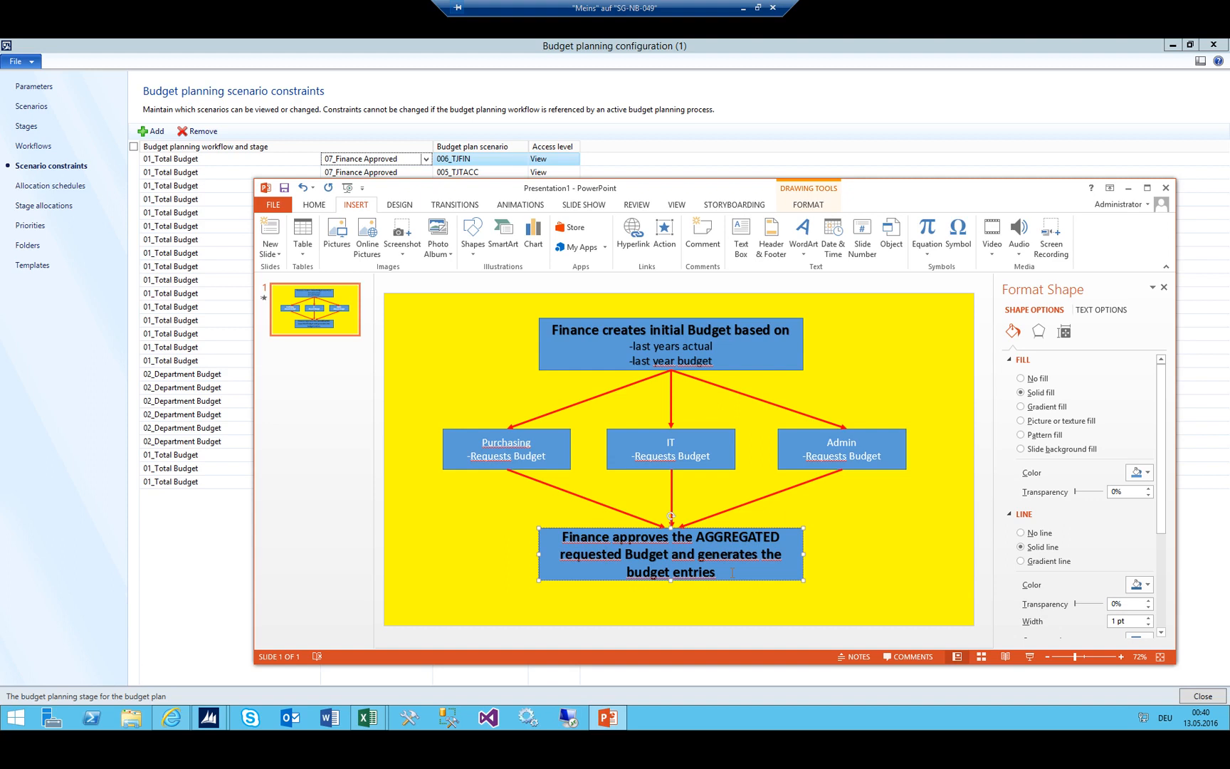
{"action": "left_click", "coordinate": [414, 47]}
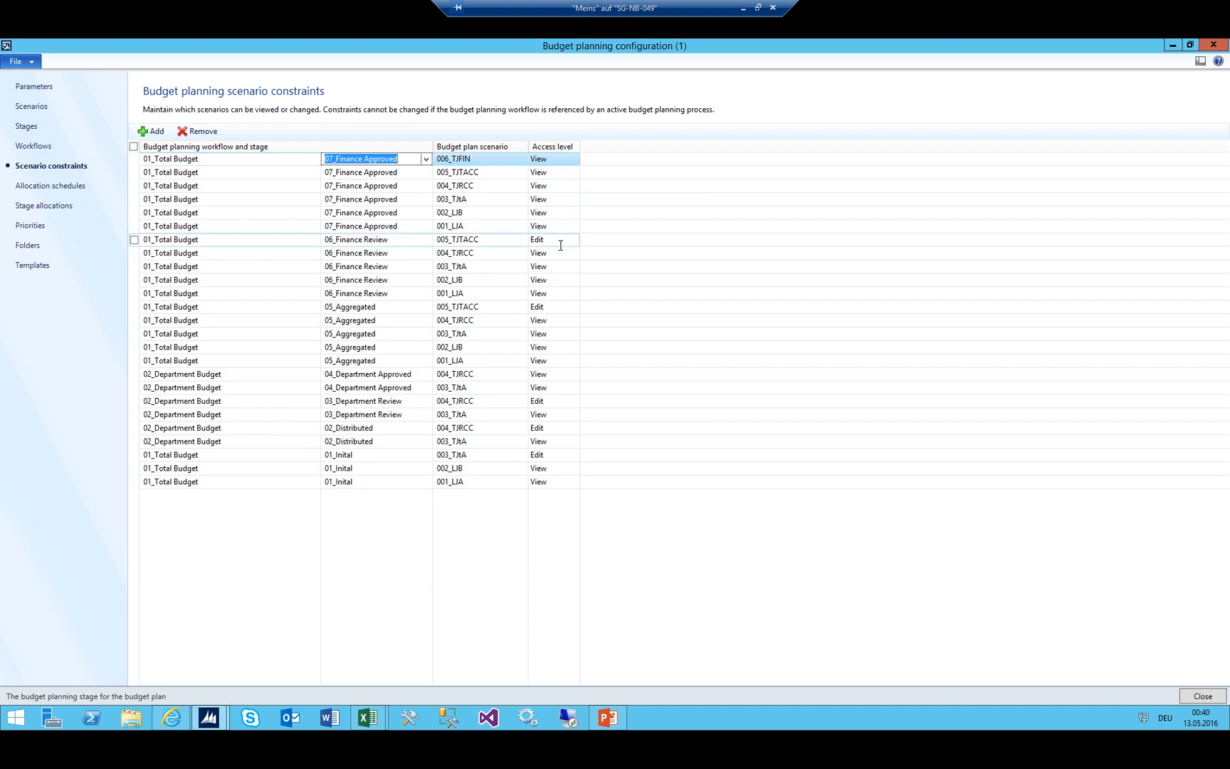
Remove all existing budget planning allocation schedules and confirm their deletion
{"action": "left_click", "coordinate": [40, 188]}
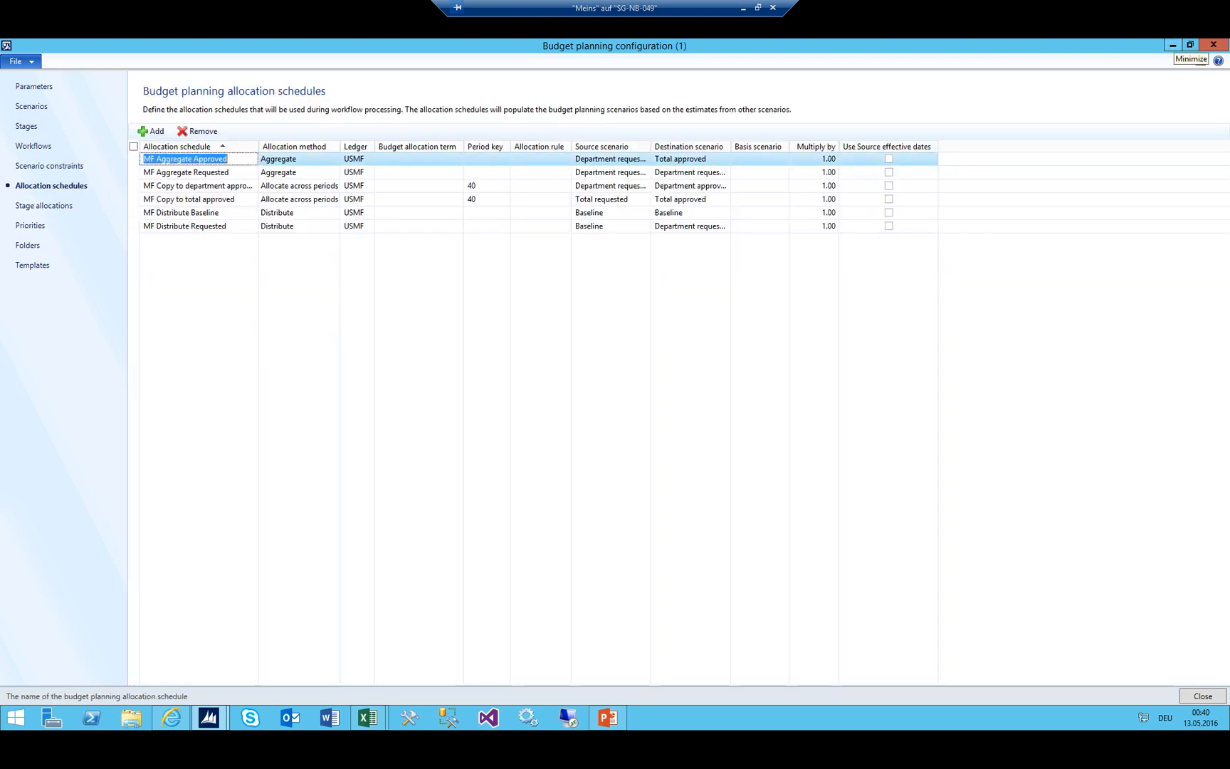
{"action": "left_click", "coordinate": [134, 147]}
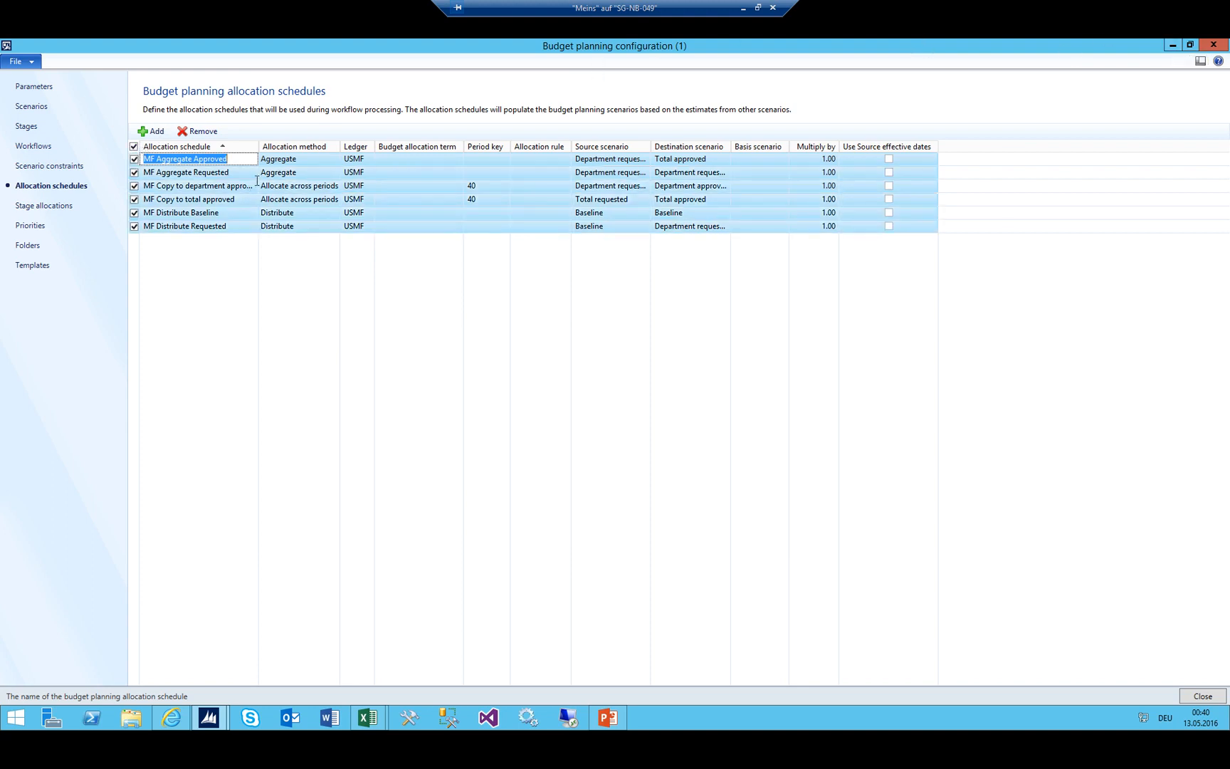
{"action": "left_click", "coordinate": [201, 132]}
{"action": "left_click", "coordinate": [631, 422]}
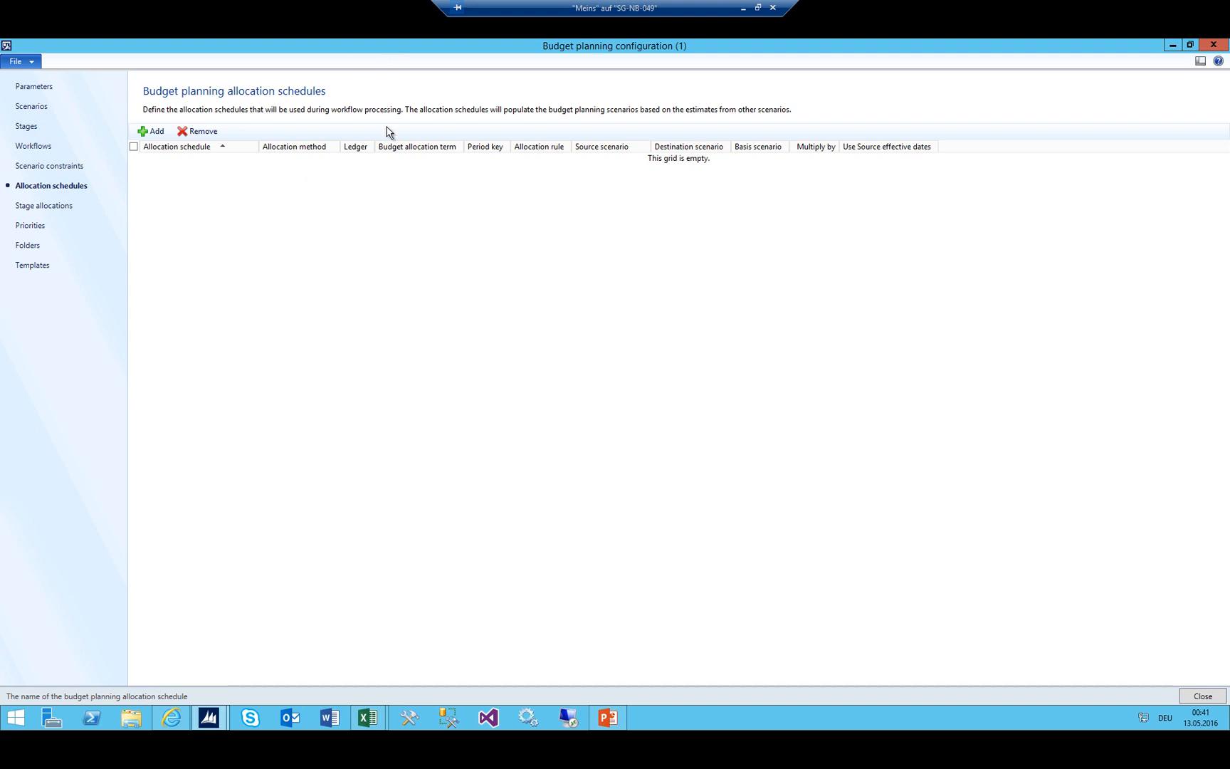
Review the budget flow diagram in PowerPoint and the stage list in Excel's Book1, returning to the allocation schedules
{"action": "left_click", "coordinate": [610, 726]}
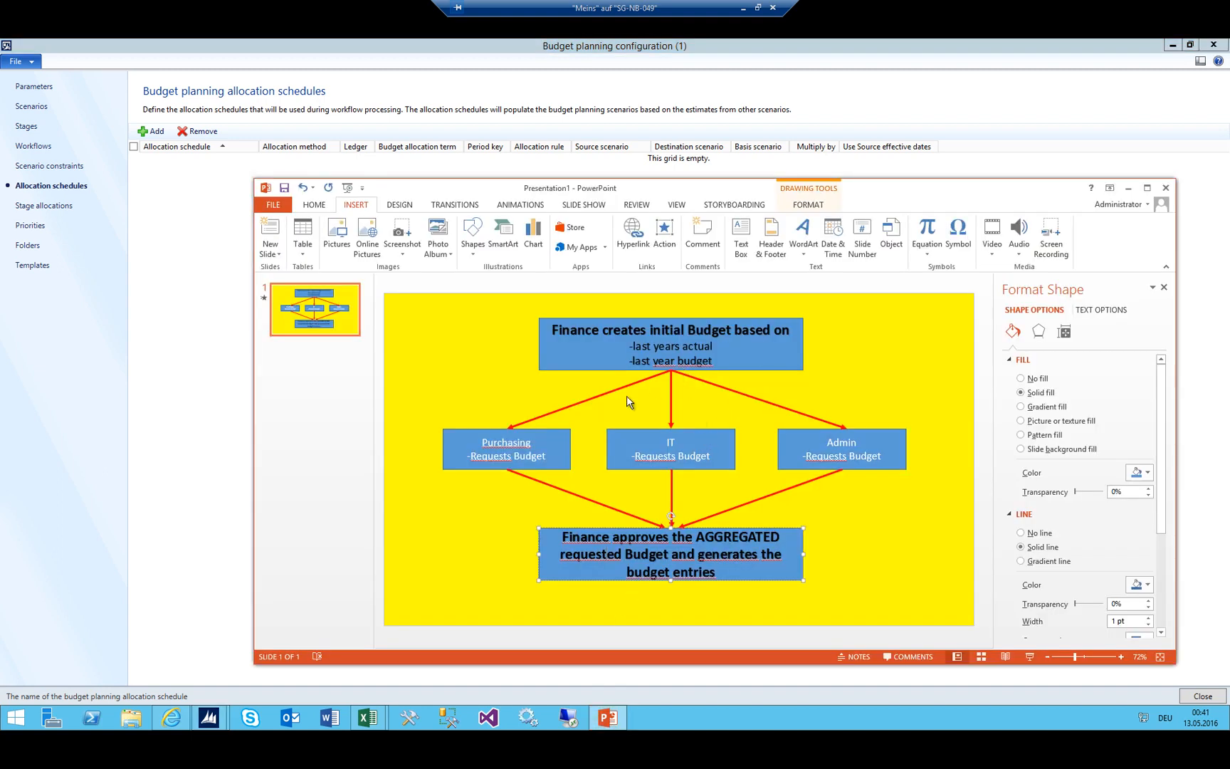
{"action": "left_click_drag", "start_coordinate": [855, 436], "coordinate": [859, 435]}
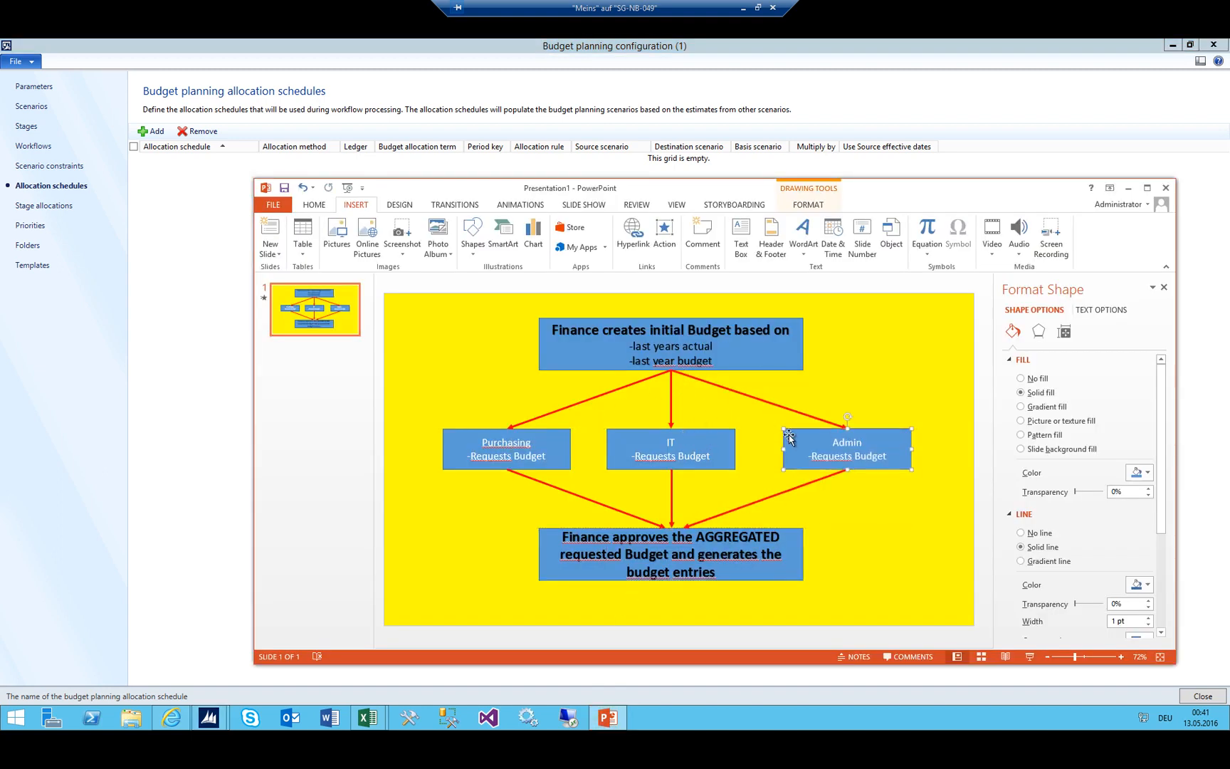
{"action": "left_click", "coordinate": [716, 357]}
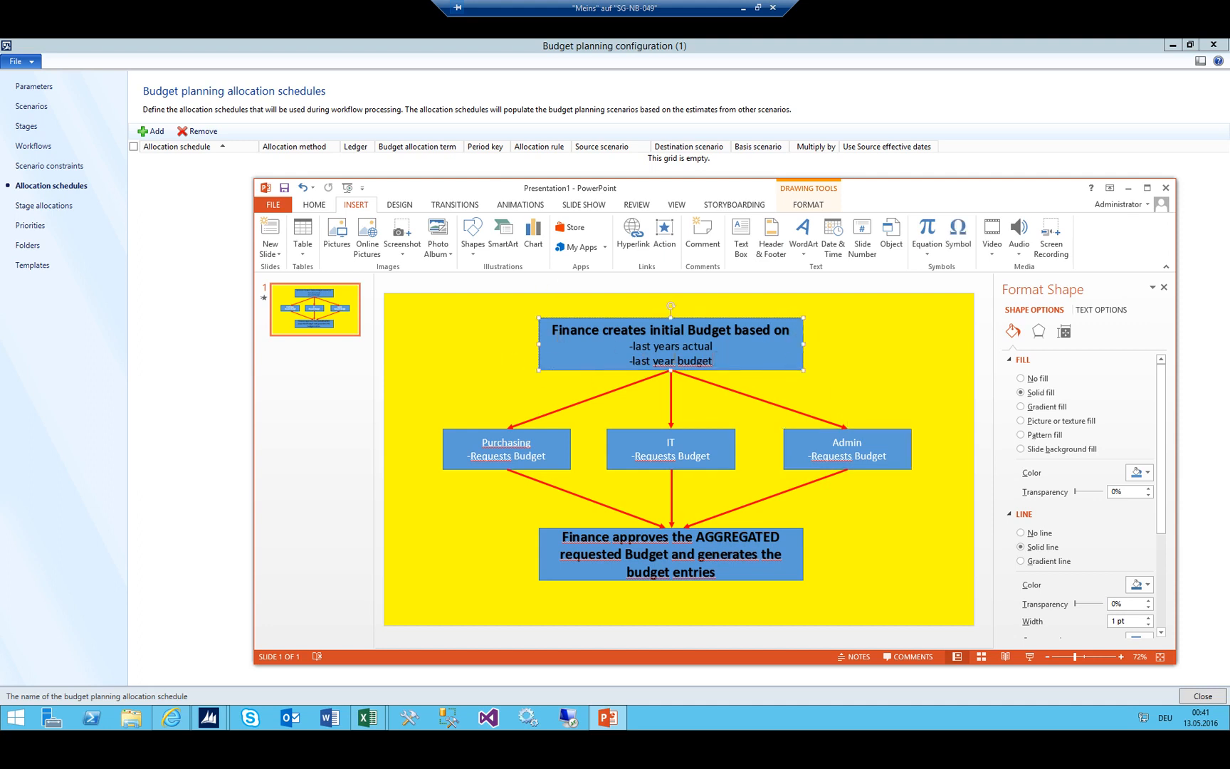
{"action": "left_click", "coordinate": [501, 468]}
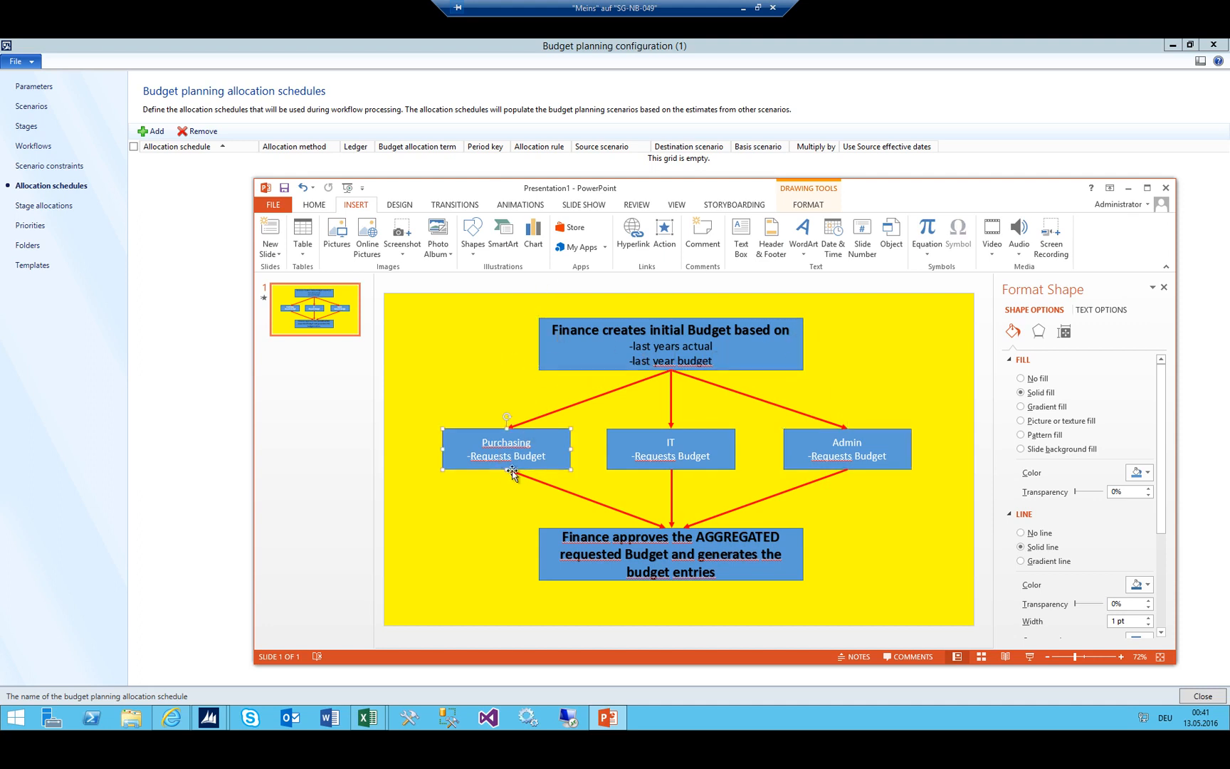
{"action": "left_click", "coordinate": [364, 718]}
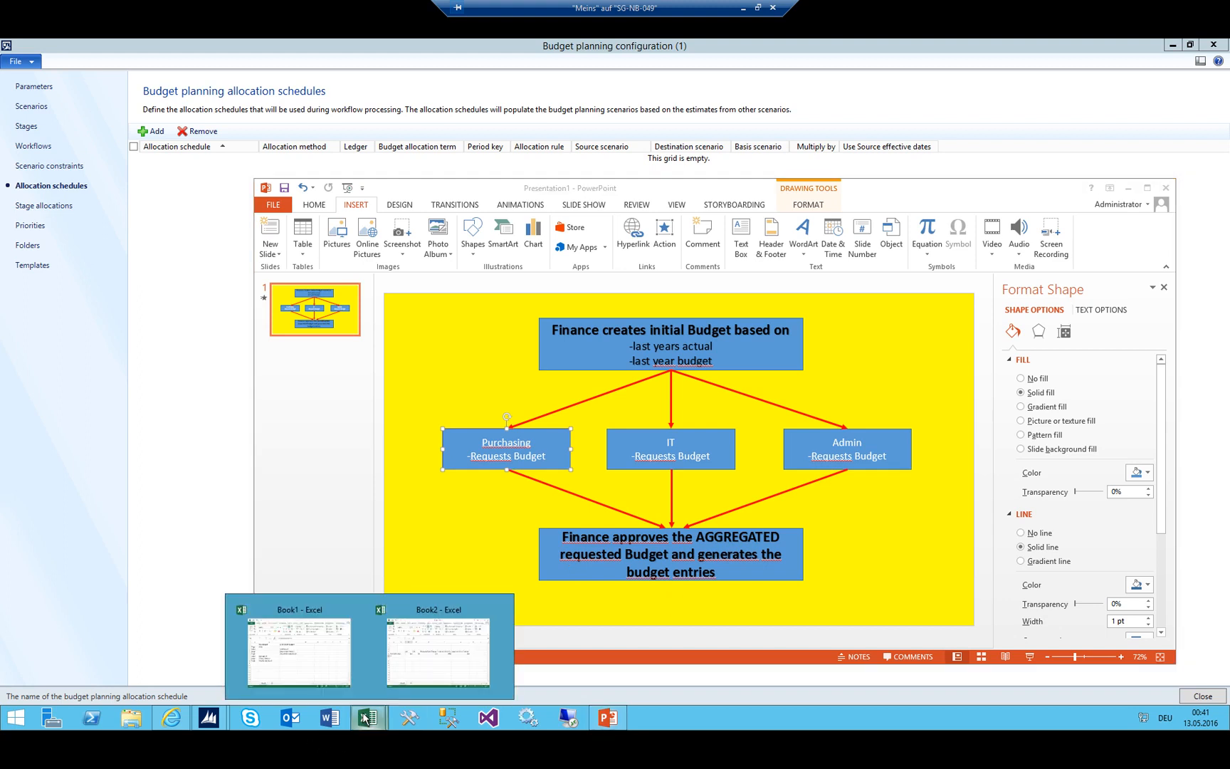
{"action": "left_click", "coordinate": [299, 652]}
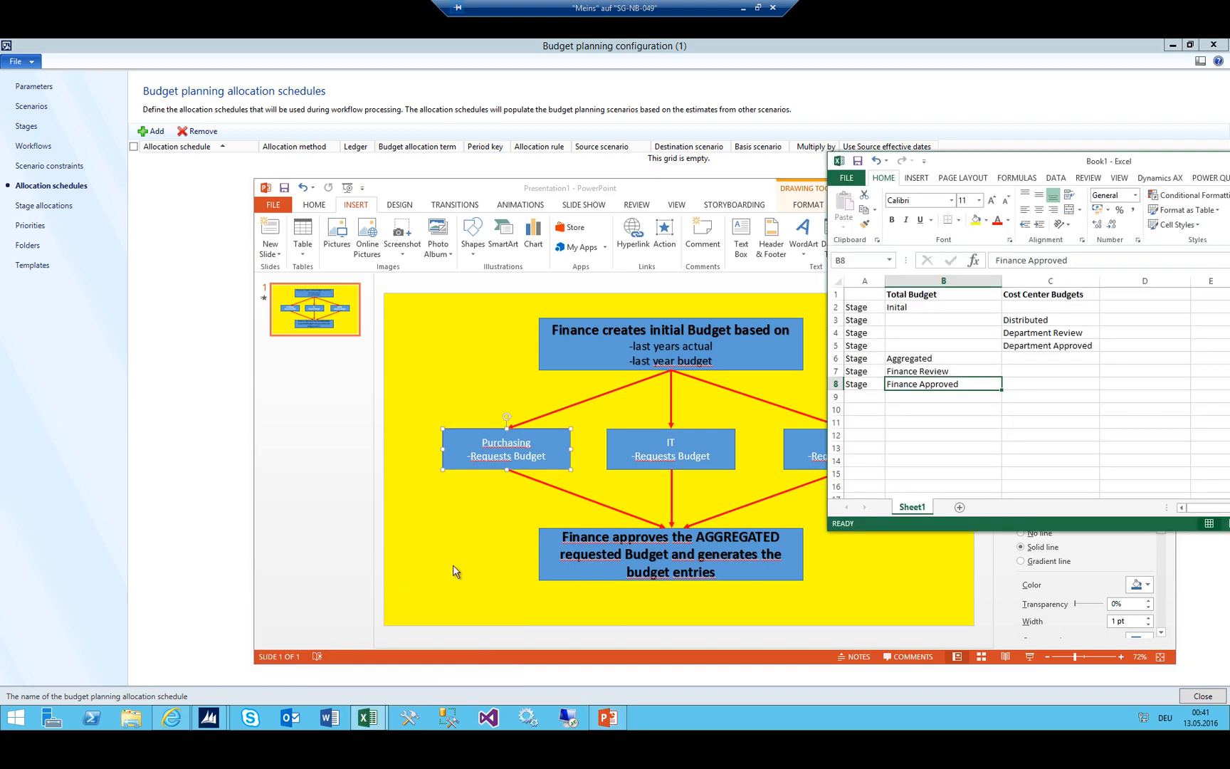
{"action": "left_click", "coordinate": [915, 309]}
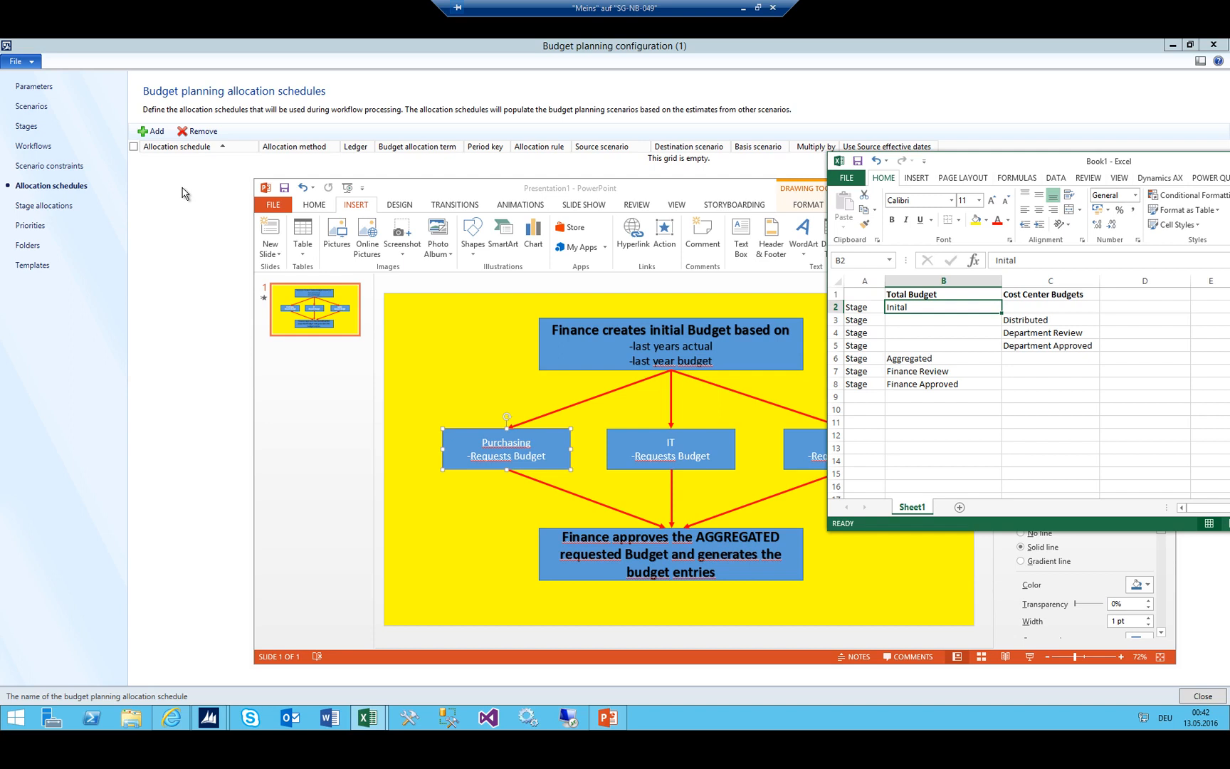
{"action": "left_click", "coordinate": [171, 217]}
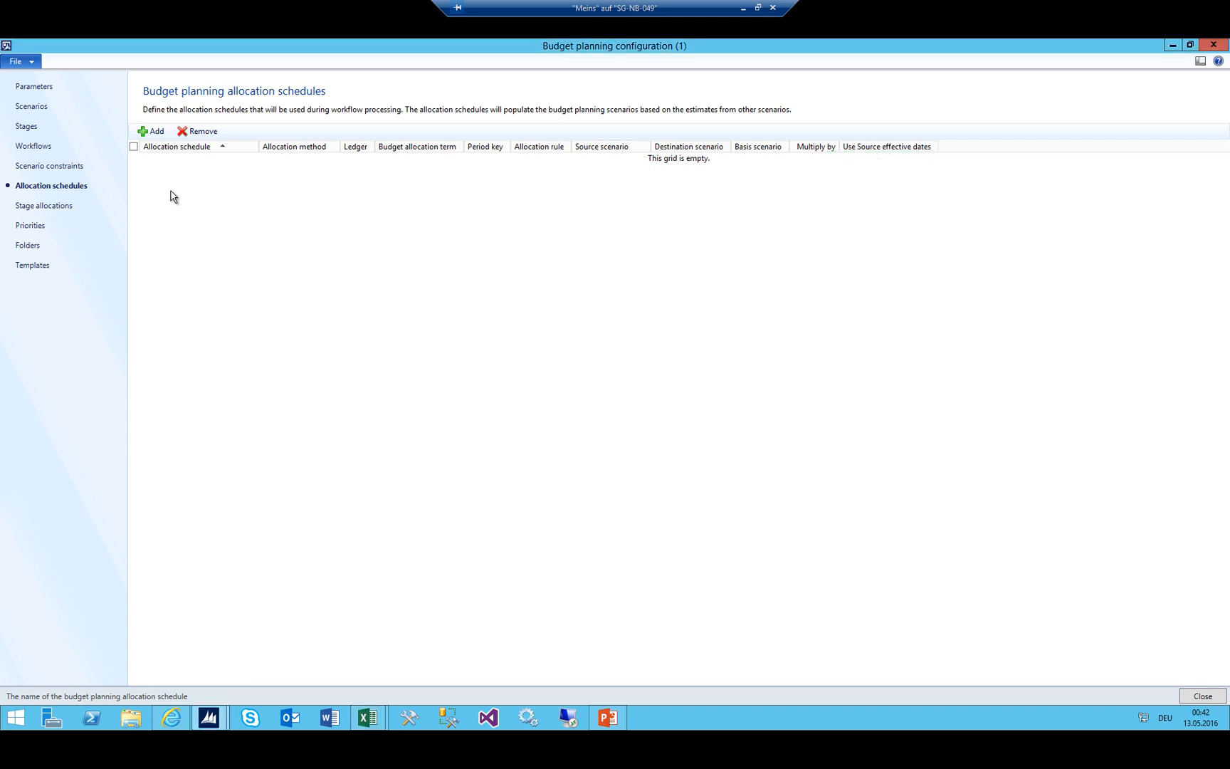
{"action": "left_click", "coordinate": [153, 133]}
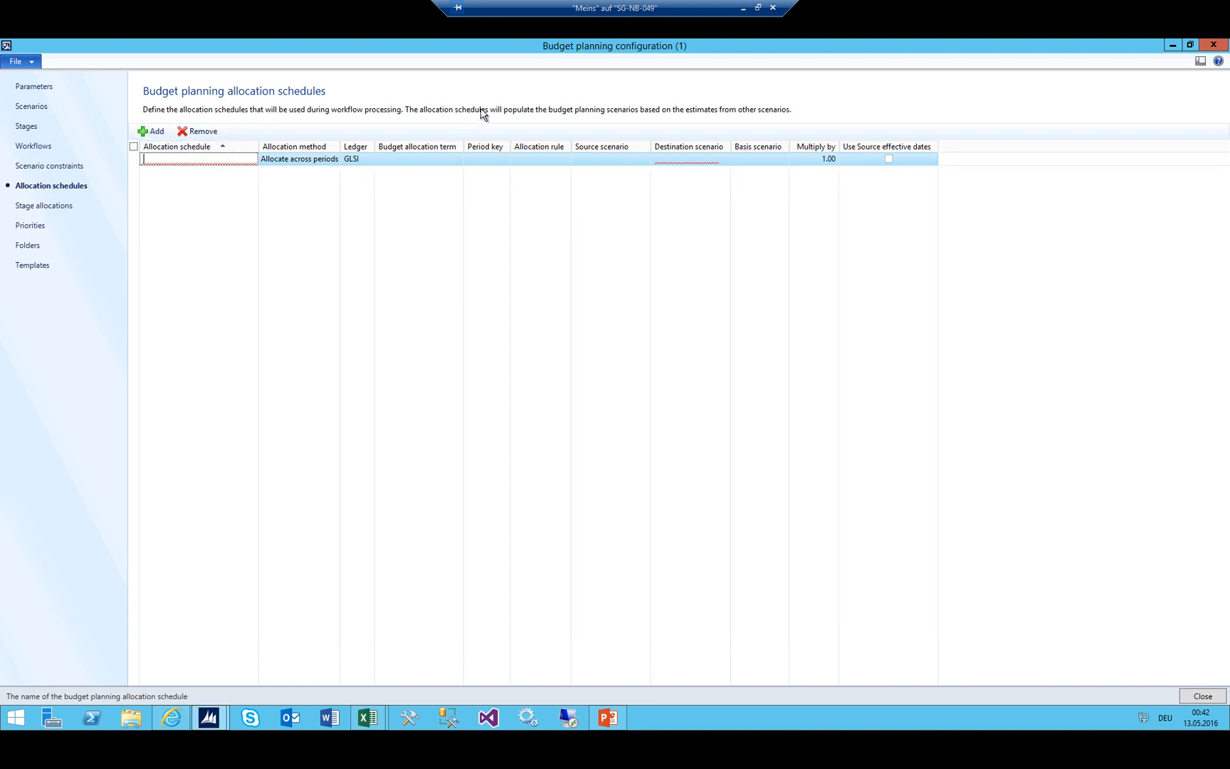
{"action": "type", "text": "Distribbution of"}
{"action": "left_click", "coordinate": [22, 107]}
{"action": "left_click", "coordinate": [386, 230]}
{"action": "left_click", "coordinate": [198, 131]}
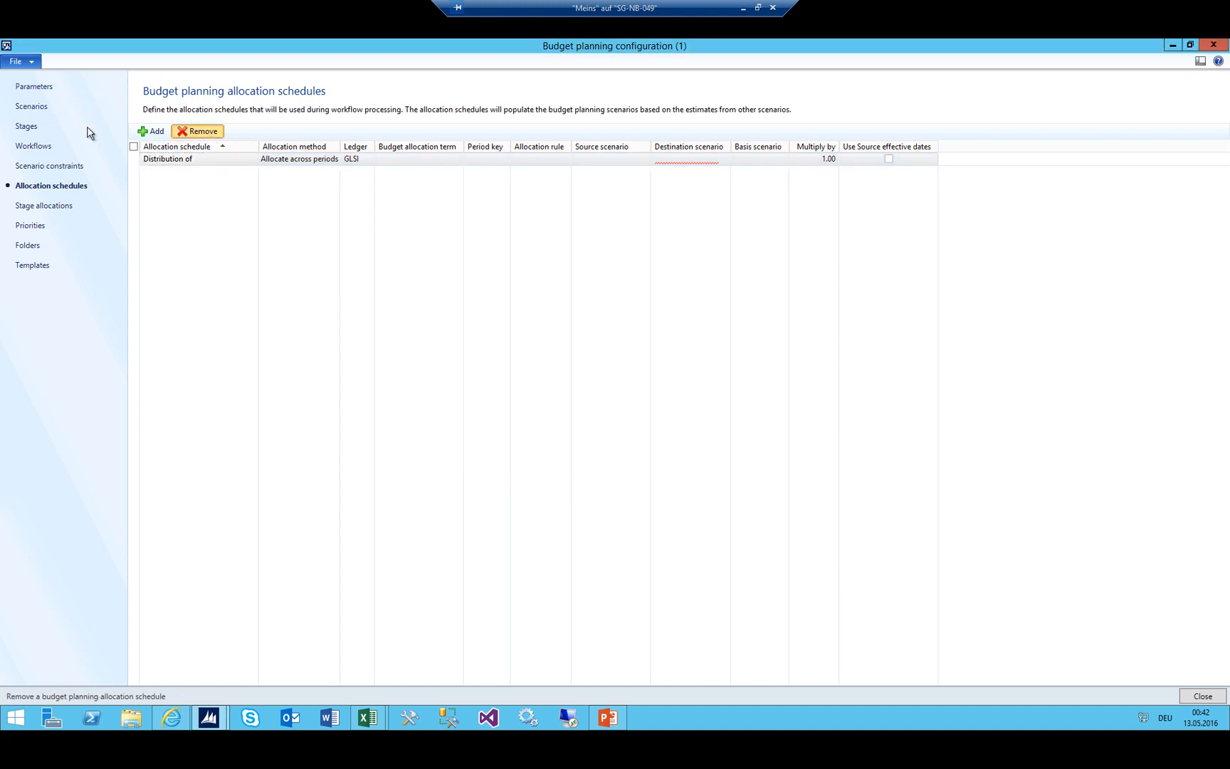
Look up the code of the "This year to approve" scenario and add an allocation schedule named "Distribution of TJtA"
{"action": "left_click", "coordinate": [32, 106]}
{"action": "left_click", "coordinate": [176, 173]}
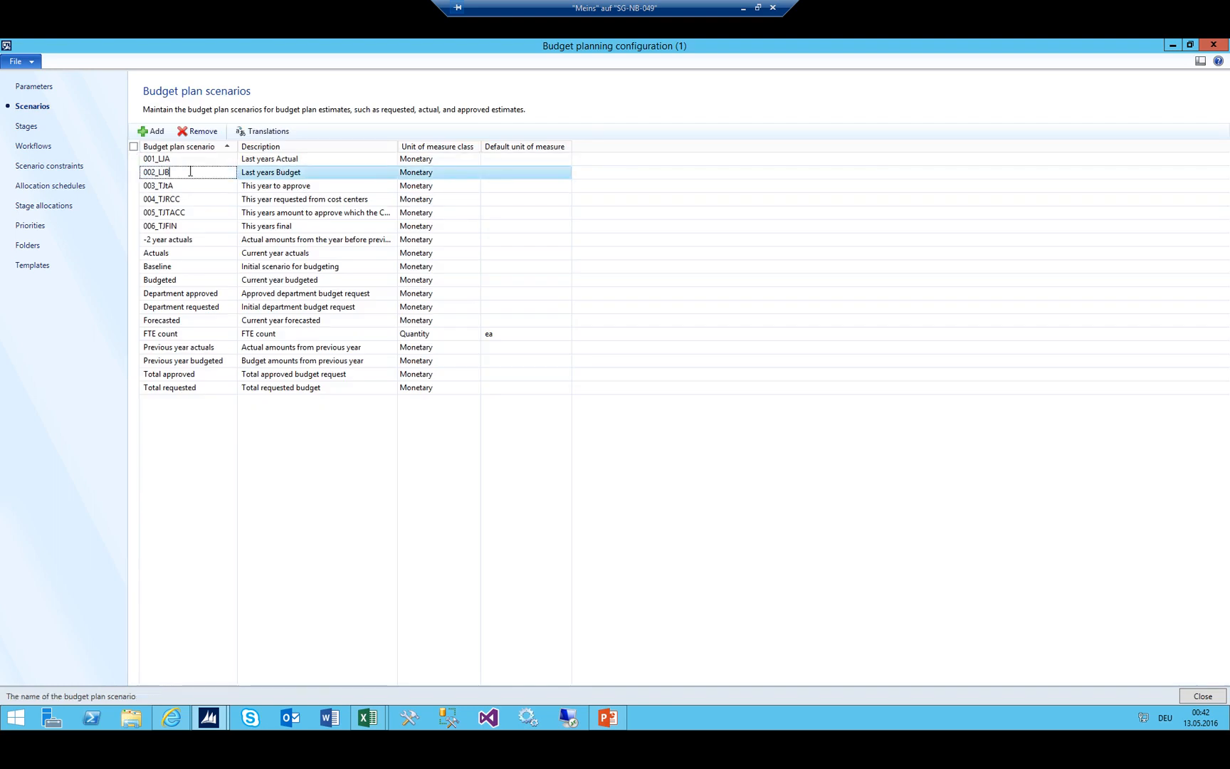
{"action": "left_click", "coordinate": [181, 185]}
{"action": "left_click", "coordinate": [181, 185]}
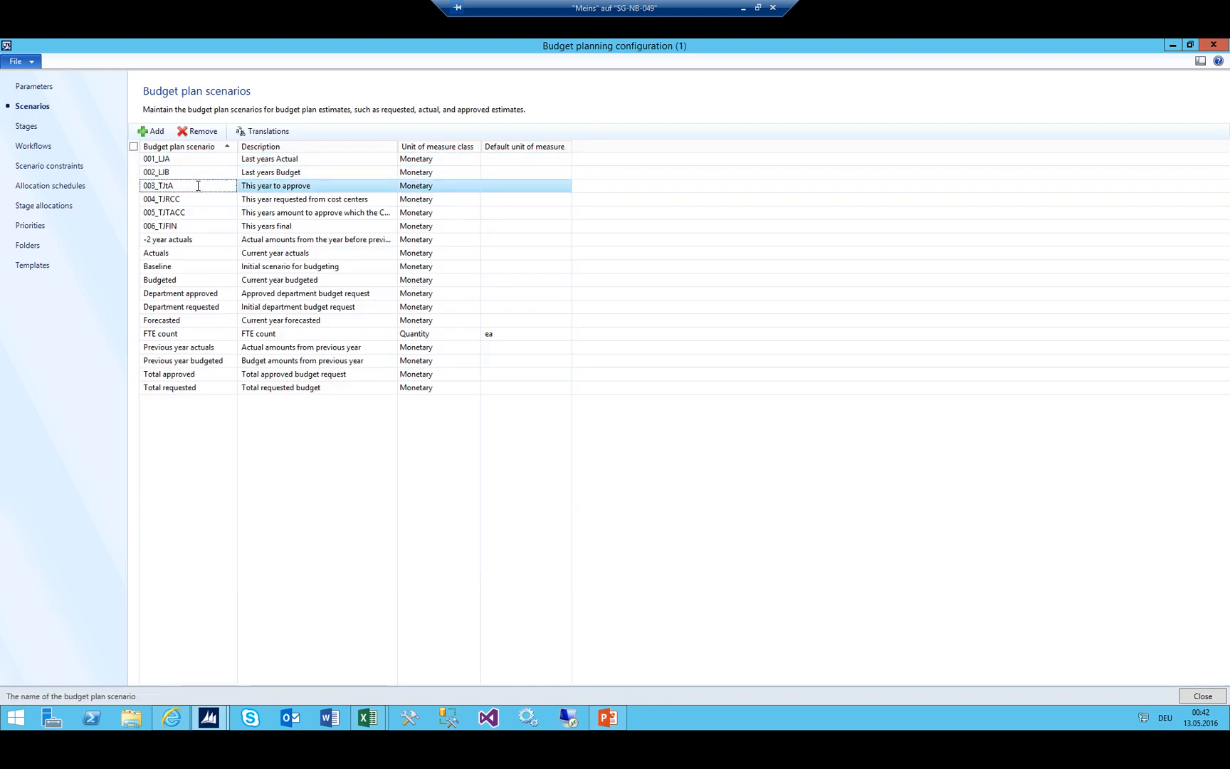
{"action": "left_click_drag", "start_coordinate": [173, 188], "coordinate": [157, 188]}
{"action": "left_click", "coordinate": [50, 186]}
{"action": "left_click", "coordinate": [153, 133]}
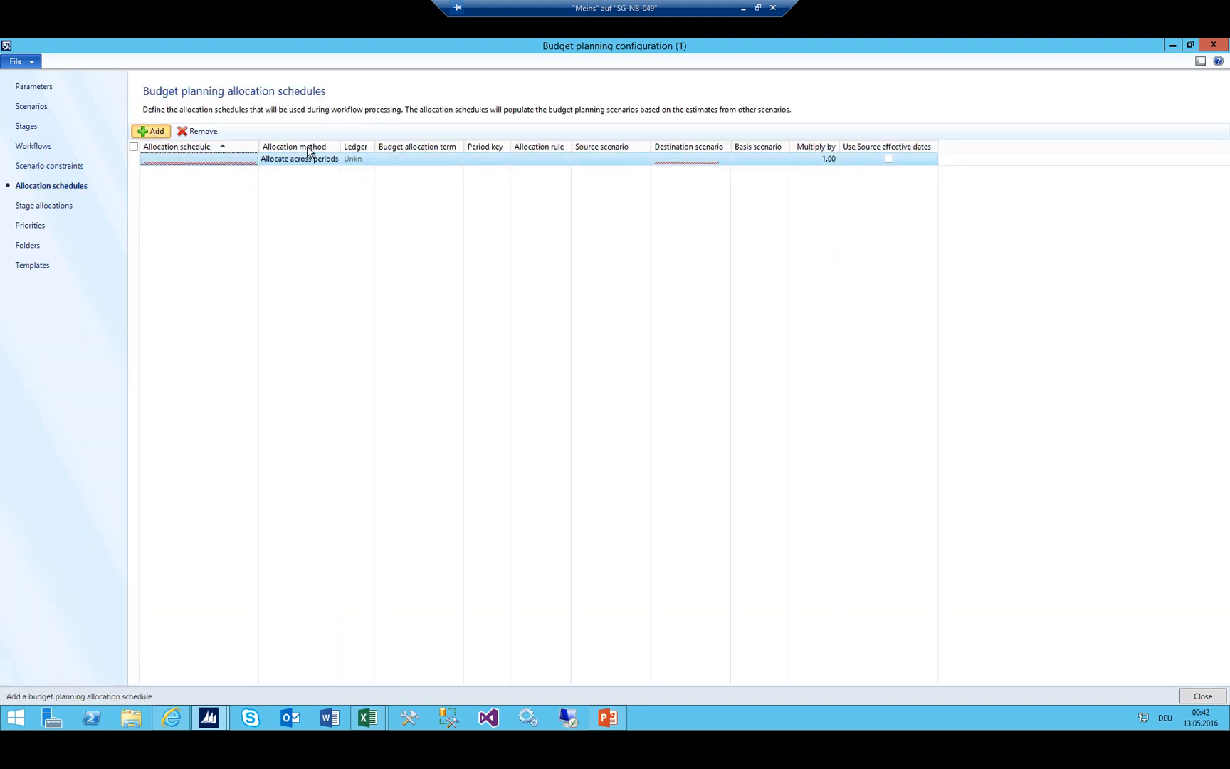
{"action": "type", "text": "Distribu"}
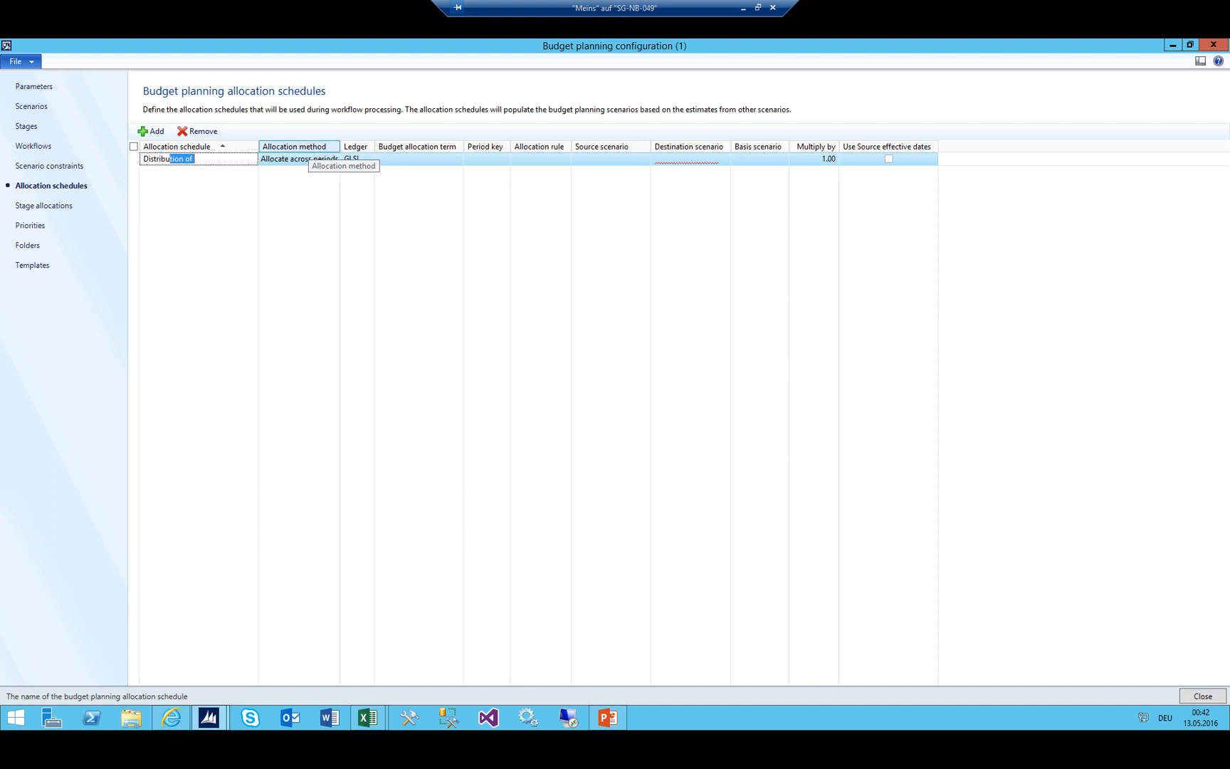
{"action": "type", "text": "tion of TJtA"}
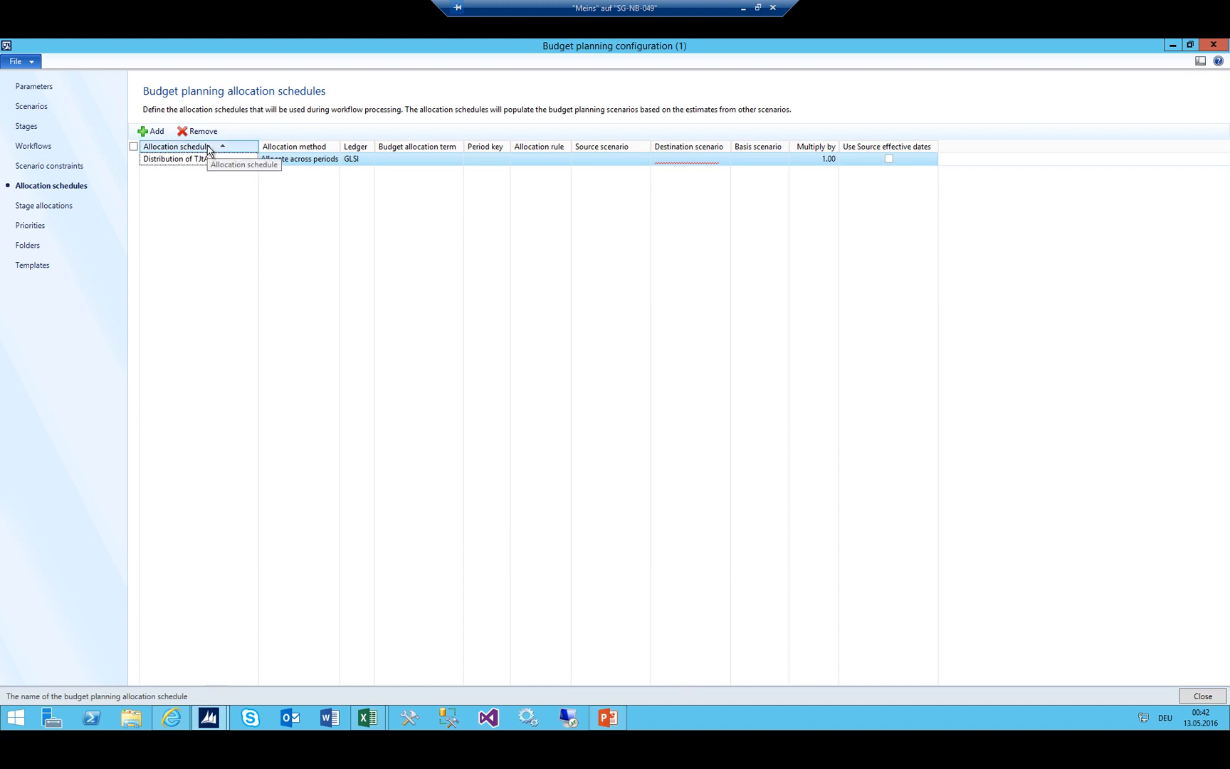
Set the new schedule's allocation method to Distribute and widen the Ledger column
{"action": "left_click", "coordinate": [324, 158]}
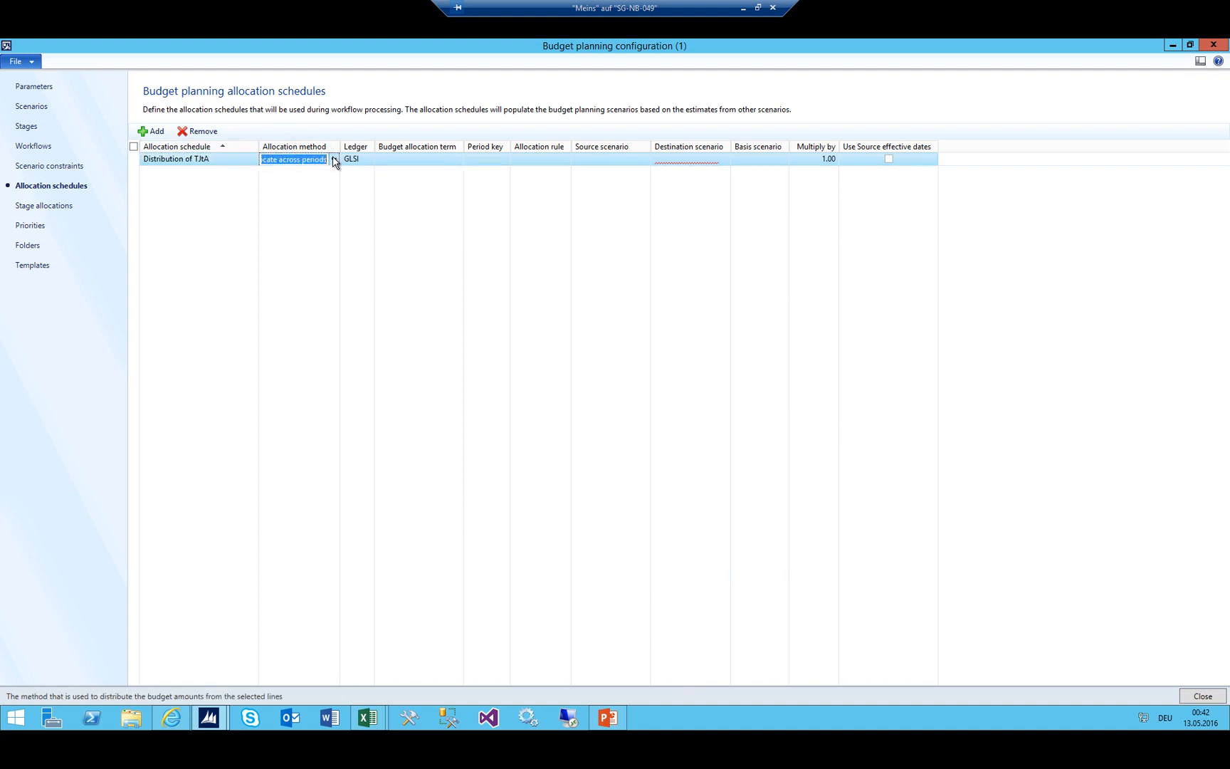
{"action": "left_click", "coordinate": [334, 160]}
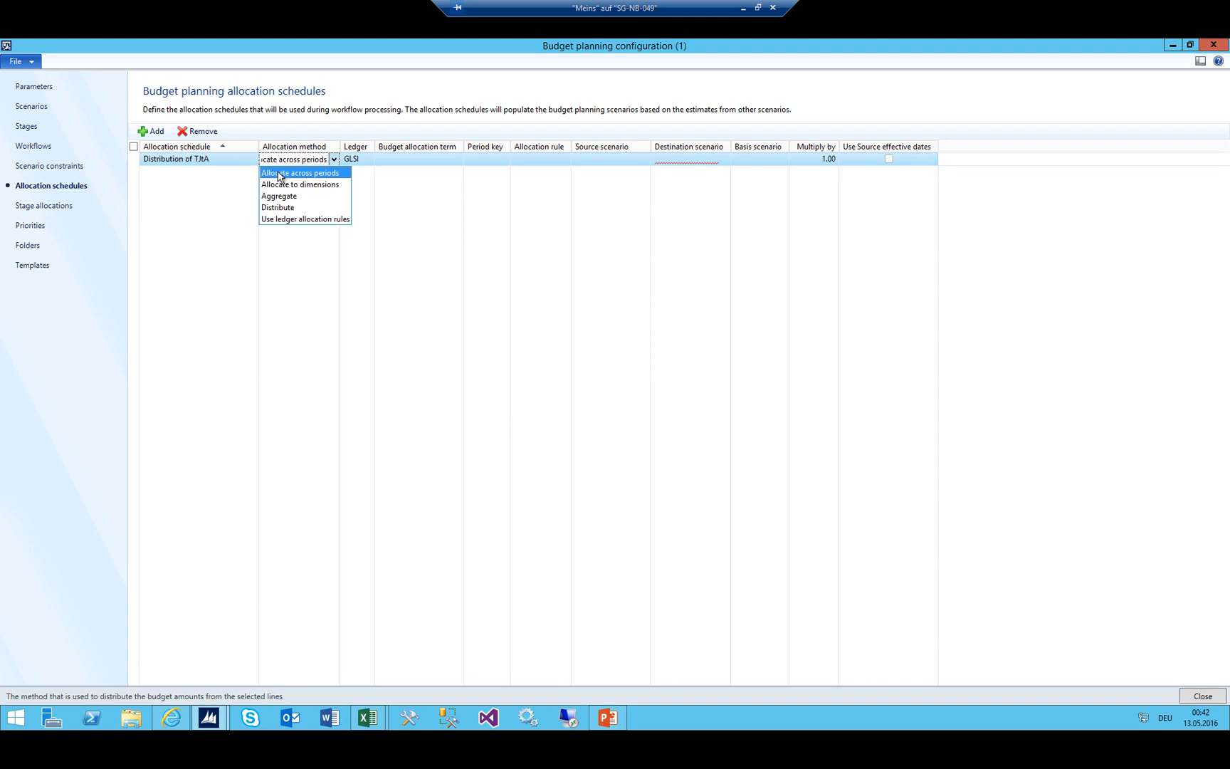
{"action": "left_click", "coordinate": [289, 208]}
{"action": "left_click_drag", "start_coordinate": [340, 146], "coordinate": [395, 146]}
{"action": "left_click", "coordinate": [368, 156]}
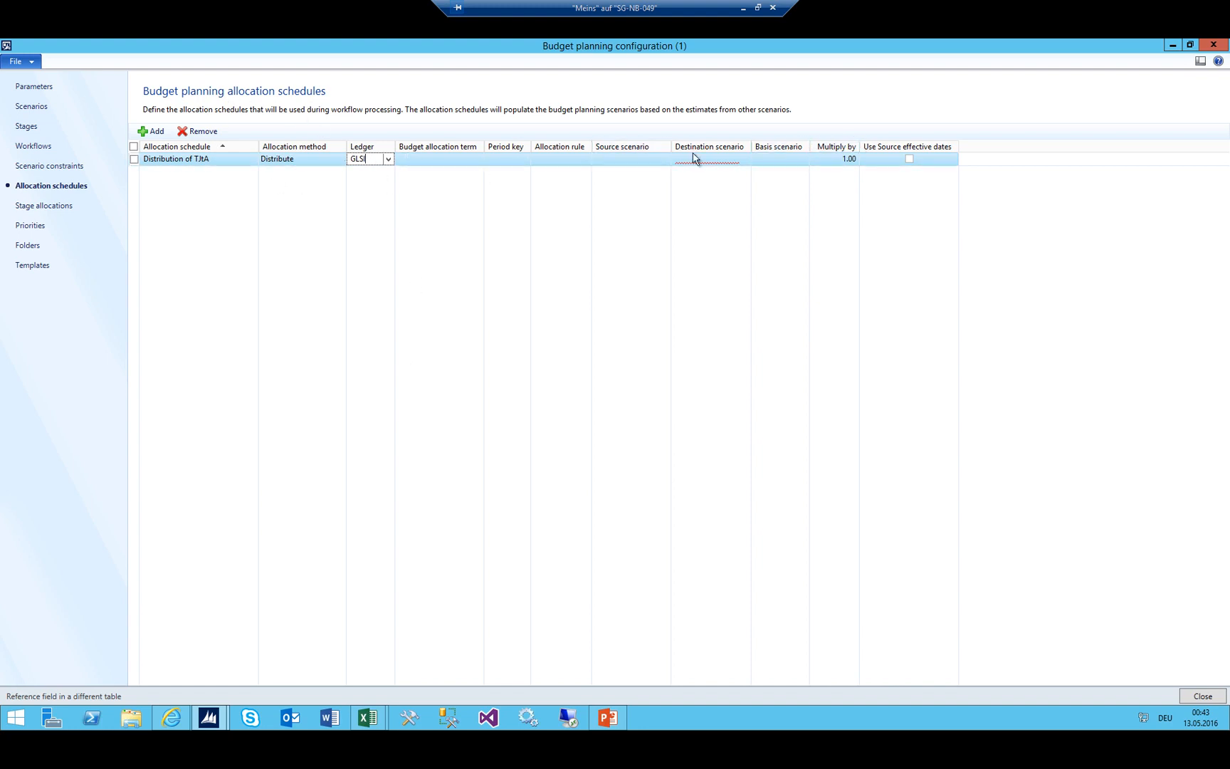
Set the schedule's source scenario to 003_TJtA and its destination scenario to 004_TJRCC
{"action": "left_click", "coordinate": [616, 163]}
{"action": "left_click", "coordinate": [664, 161]}
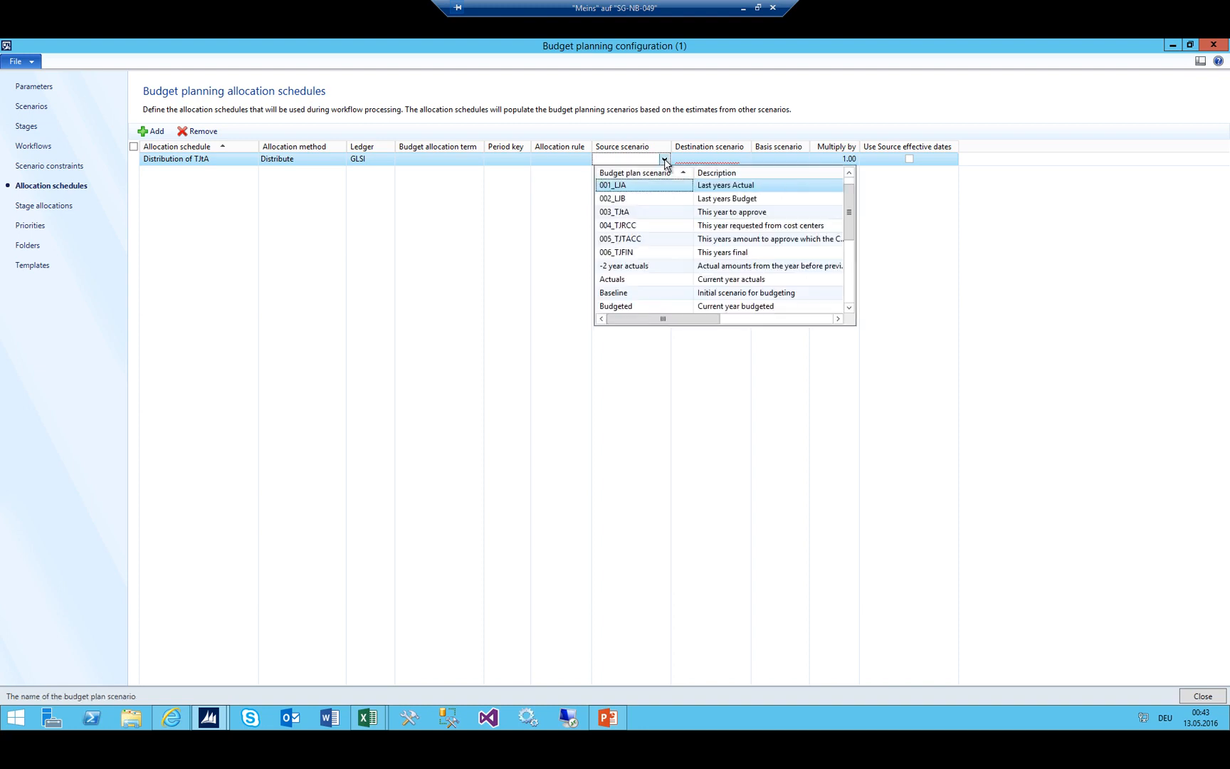
{"action": "left_click", "coordinate": [647, 218]}
{"action": "left_click", "coordinate": [710, 158]}
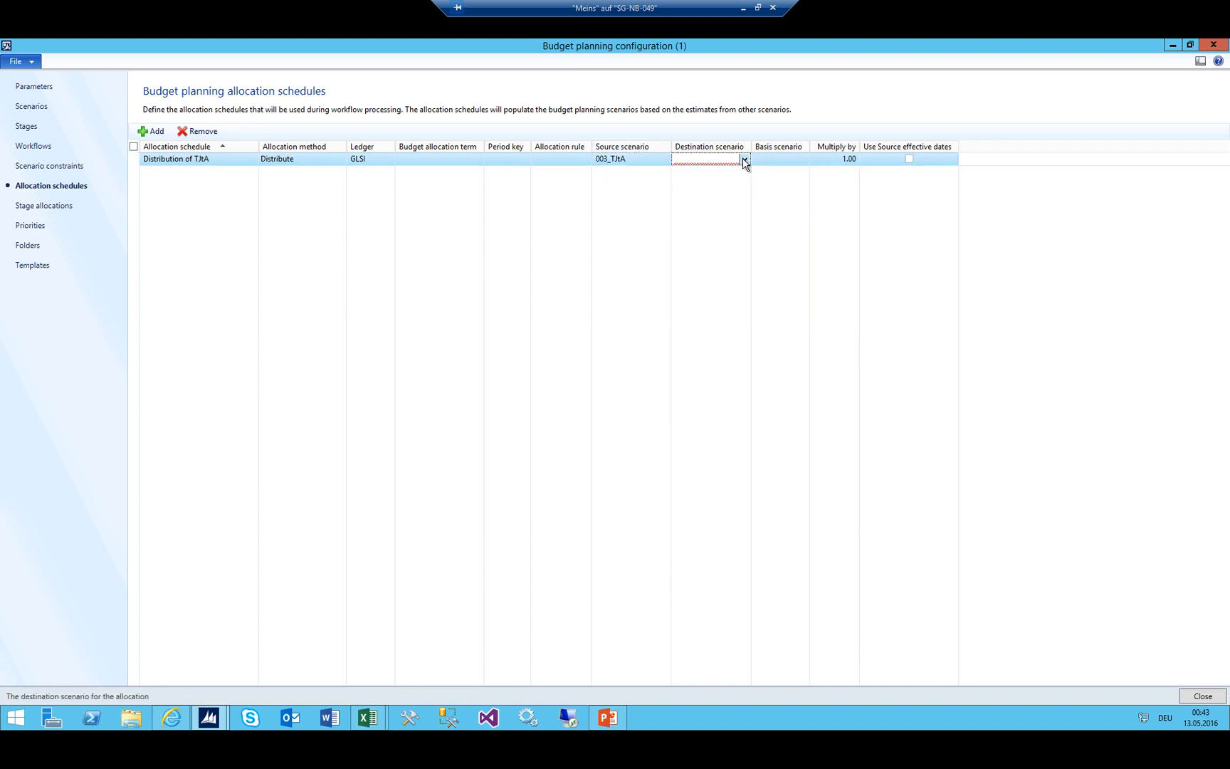
{"action": "left_click", "coordinate": [744, 160]}
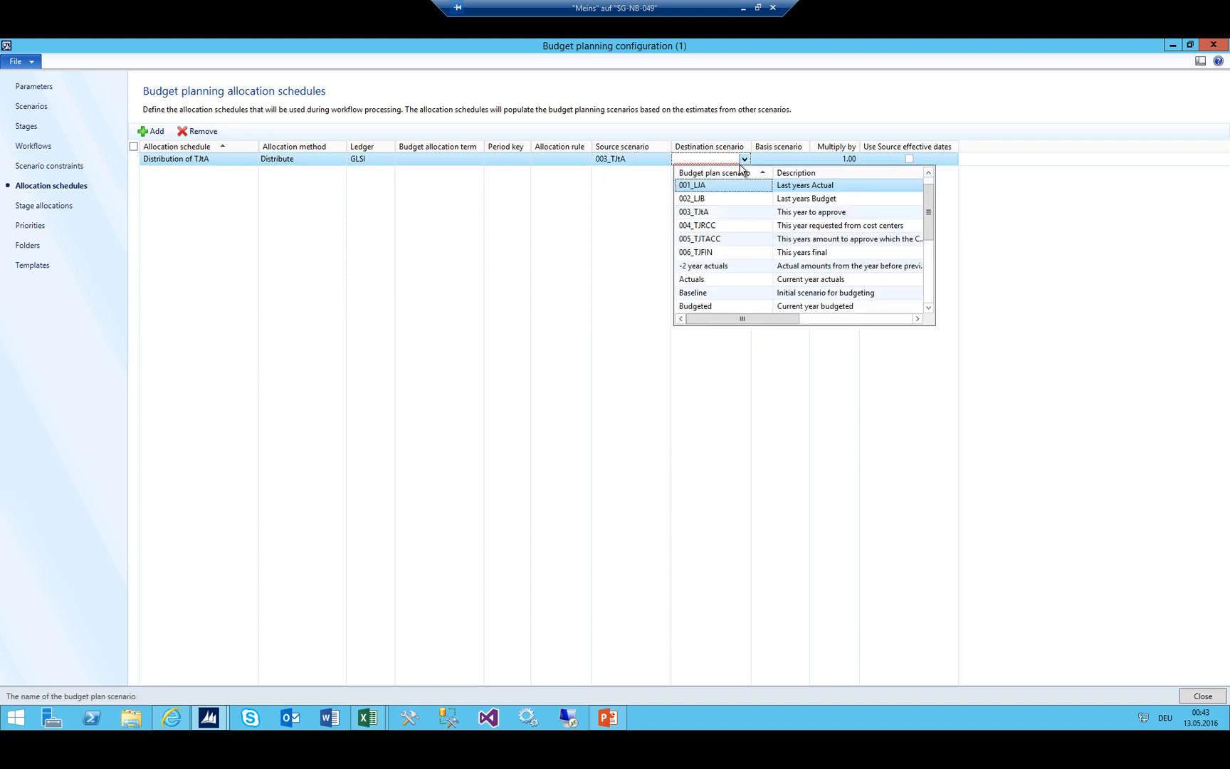
{"action": "left_click", "coordinate": [712, 226]}
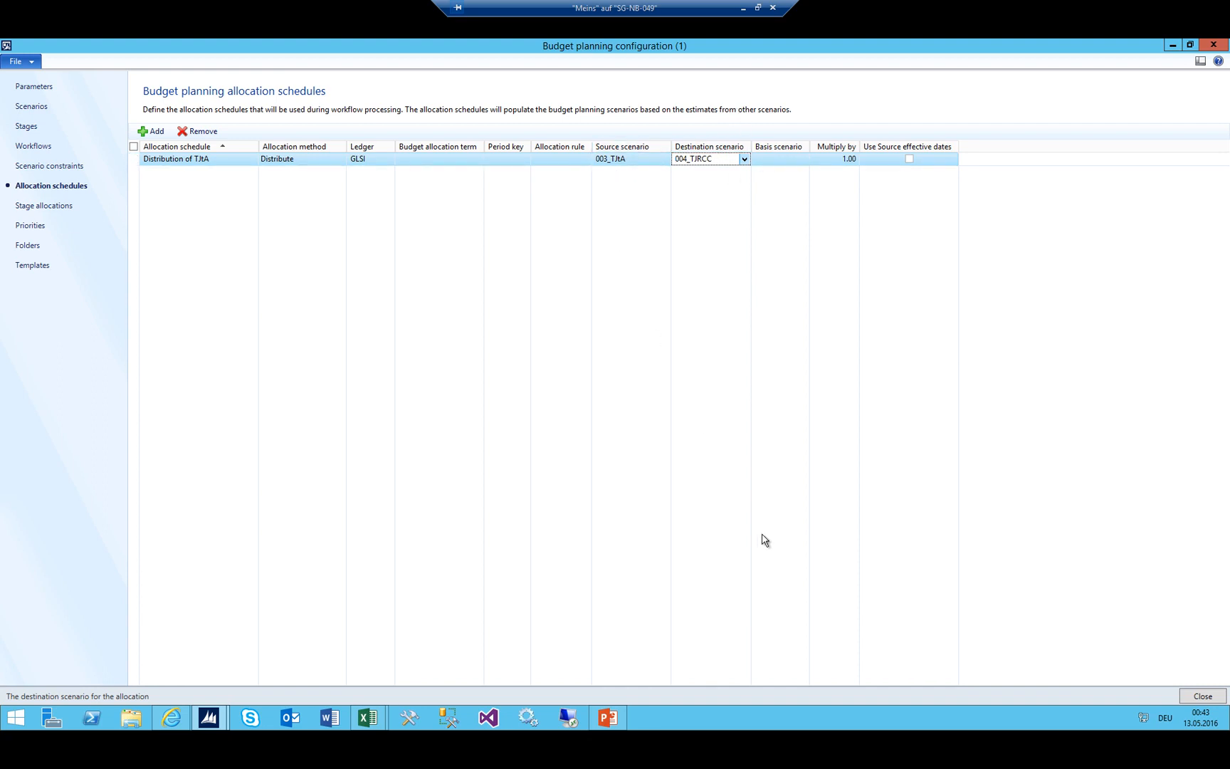
Switch to Book2 in Excel and enter the heading "Stage" in cell E9
{"action": "mouse_move", "coordinate": [368, 717]}
{"action": "left_click", "coordinate": [450, 649]}
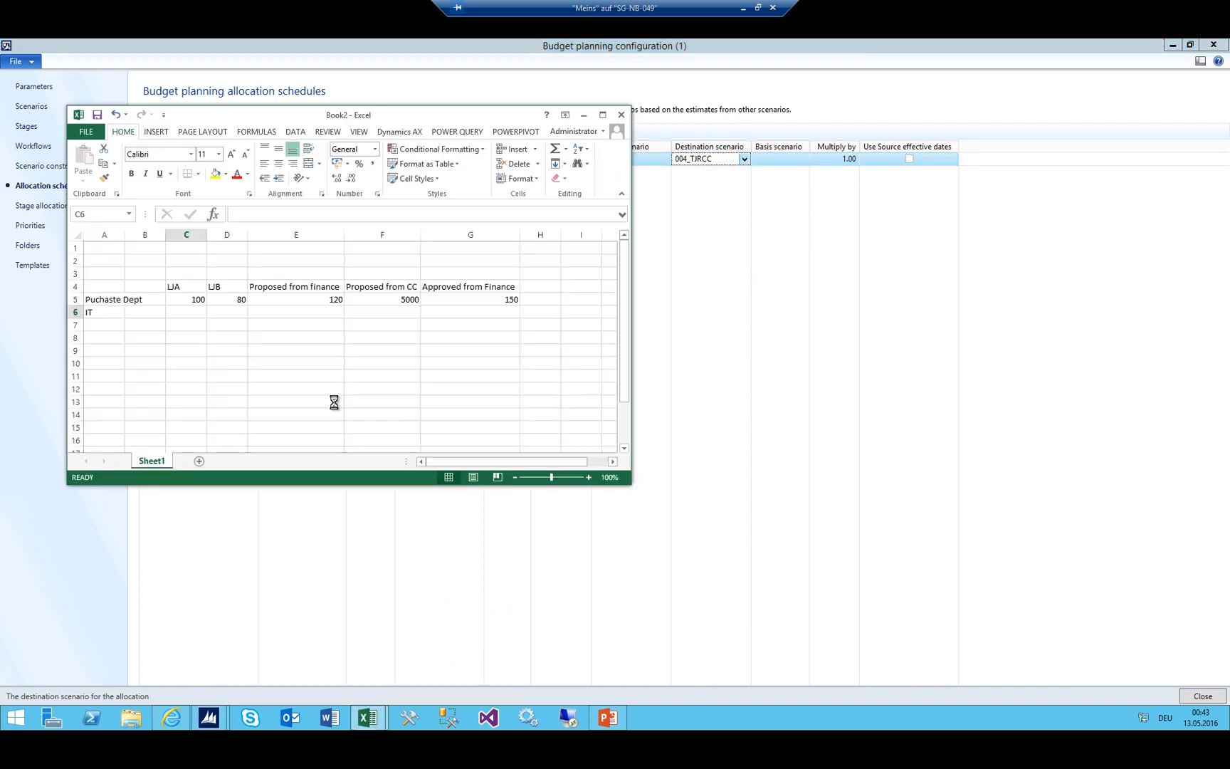
{"action": "left_click", "coordinate": [383, 361]}
{"action": "key", "text": "Left"}
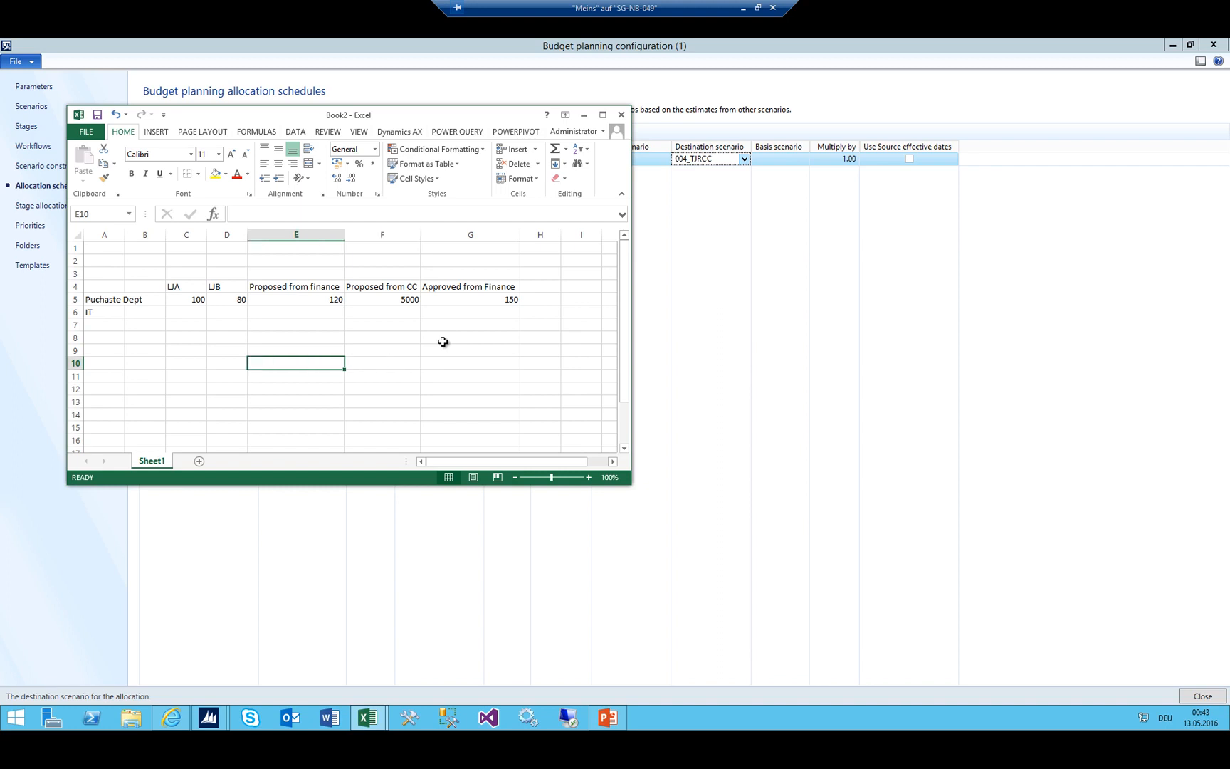
{"action": "key", "text": "Up"}
{"action": "type", "text": "Stage"}
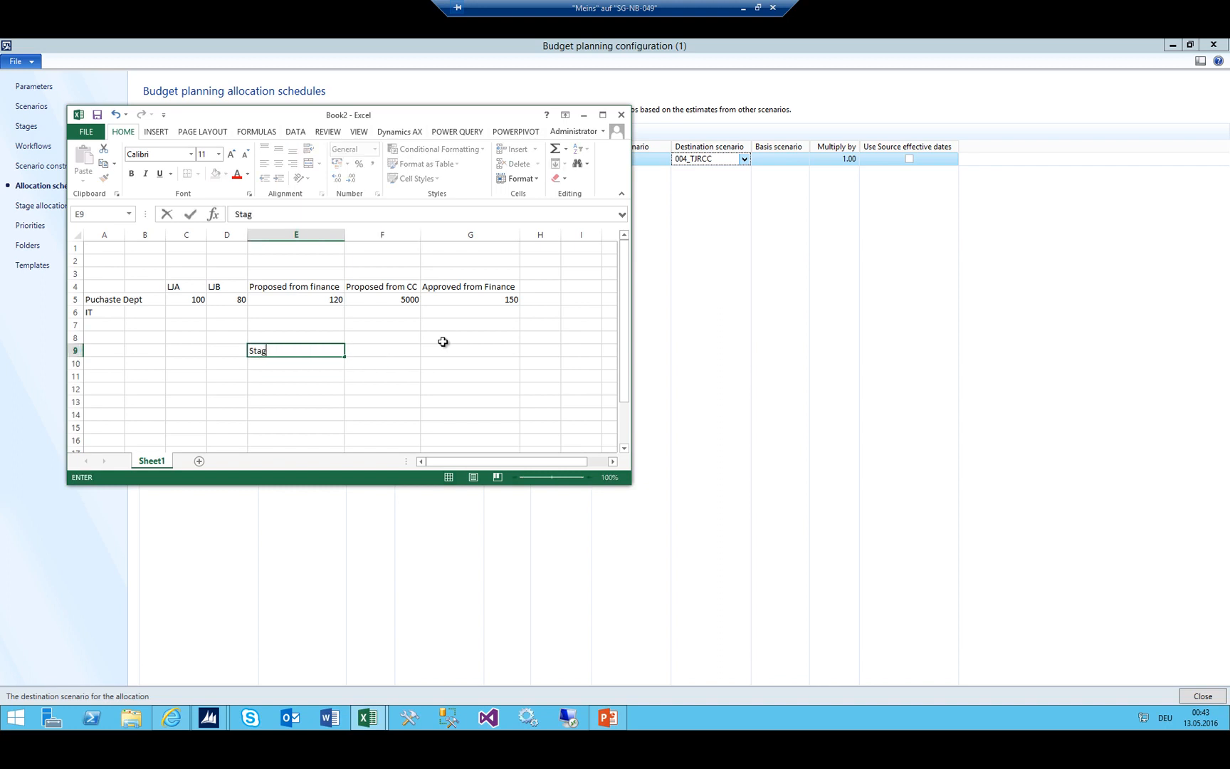
{"action": "key", "text": "Return"}
Enter "Initial" in cell E10 beneath the Stage heading, correcting the misspelled entry
{"action": "type", "text": "Initaion"}
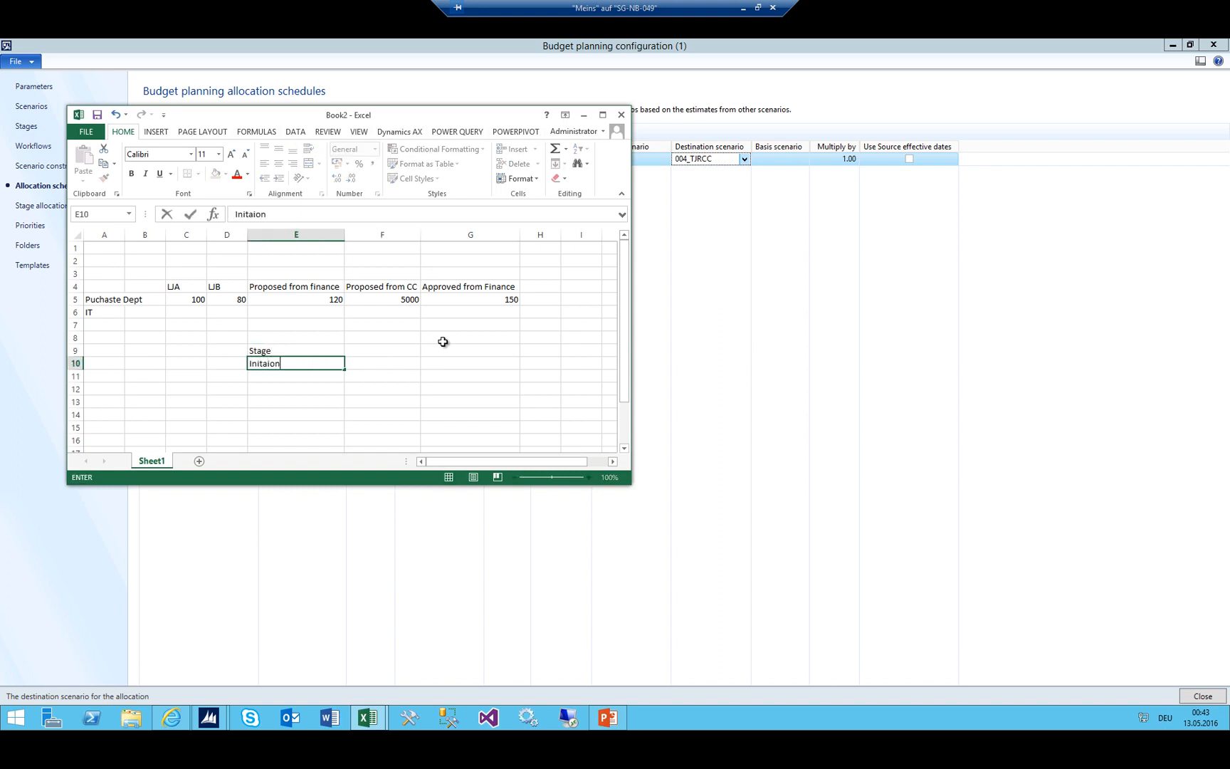
{"action": "type", "text": "al"}
{"action": "key", "text": "Return"}
{"action": "key", "text": "Up"}
{"action": "type", "text": "Initial"}
{"action": "key", "text": "Return"}
Enter "Proposed from Finan" in cell E11 and leave cell E12 blank
{"action": "type", "text": "Proposed from "}
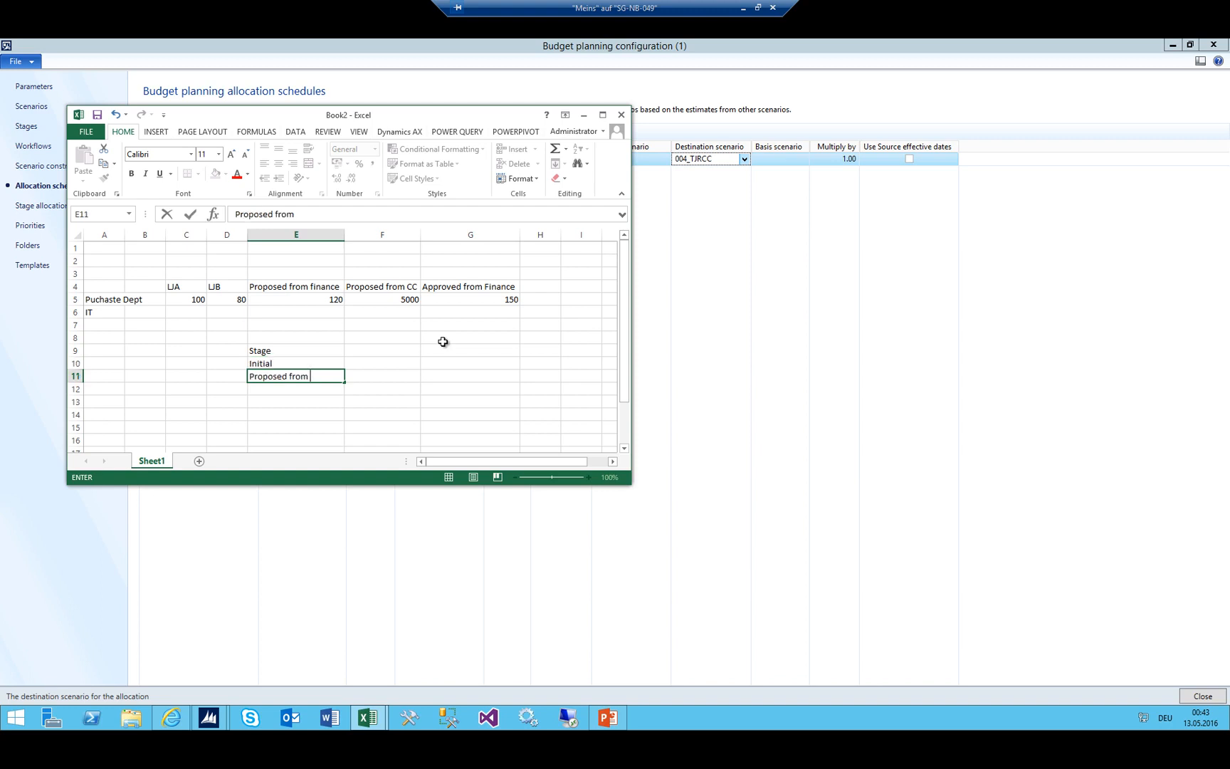
{"action": "type", "text": "Finan"}
{"action": "key", "text": "Return"}
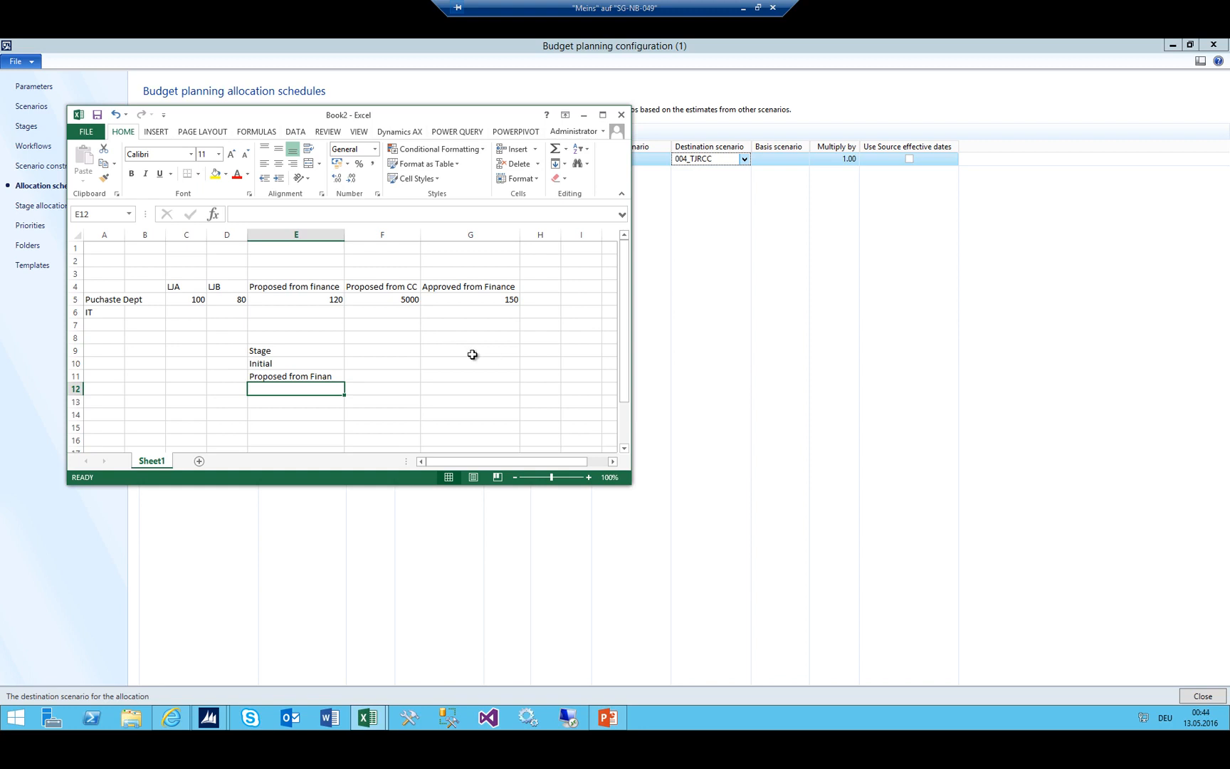
{"action": "type", "text": "To"}
{"action": "key", "text": "BackSpace"}
{"action": "key", "text": "BackSpace"}
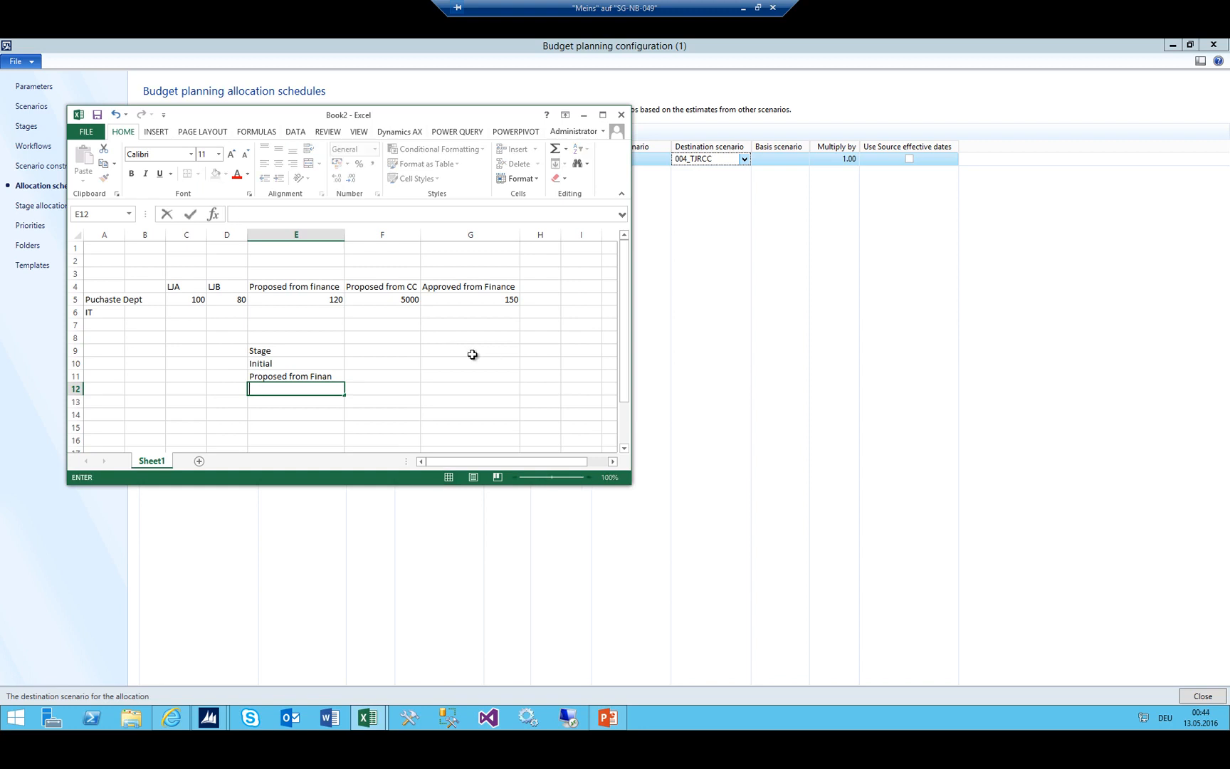
Enter "Requested from Depart" in cell E12
{"action": "type", "text": "Requested from Depa"}
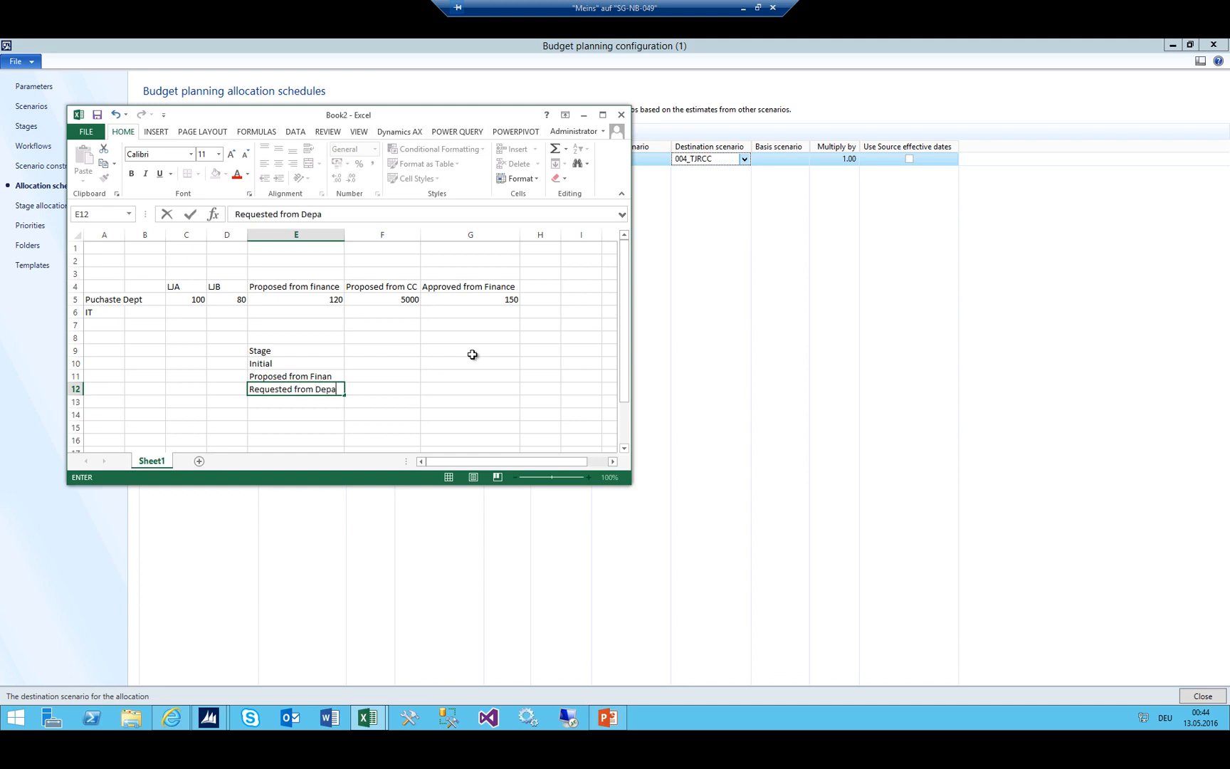
{"action": "type", "text": "rt"}
{"action": "key", "text": "Return"}
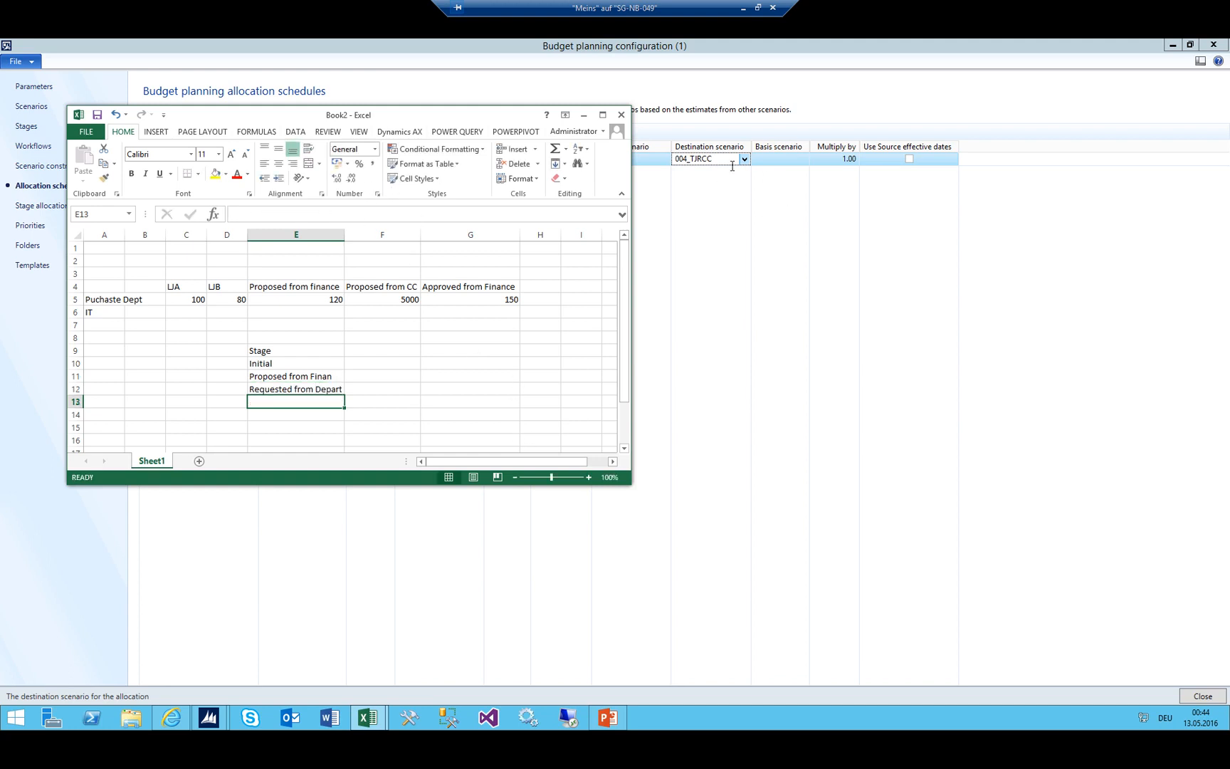
Check the destination scenario descriptions in the allocation schedule, and replace E11's text in Excel with "This year to approve (Proposed from finance)"
{"action": "left_click", "coordinate": [743, 159]}
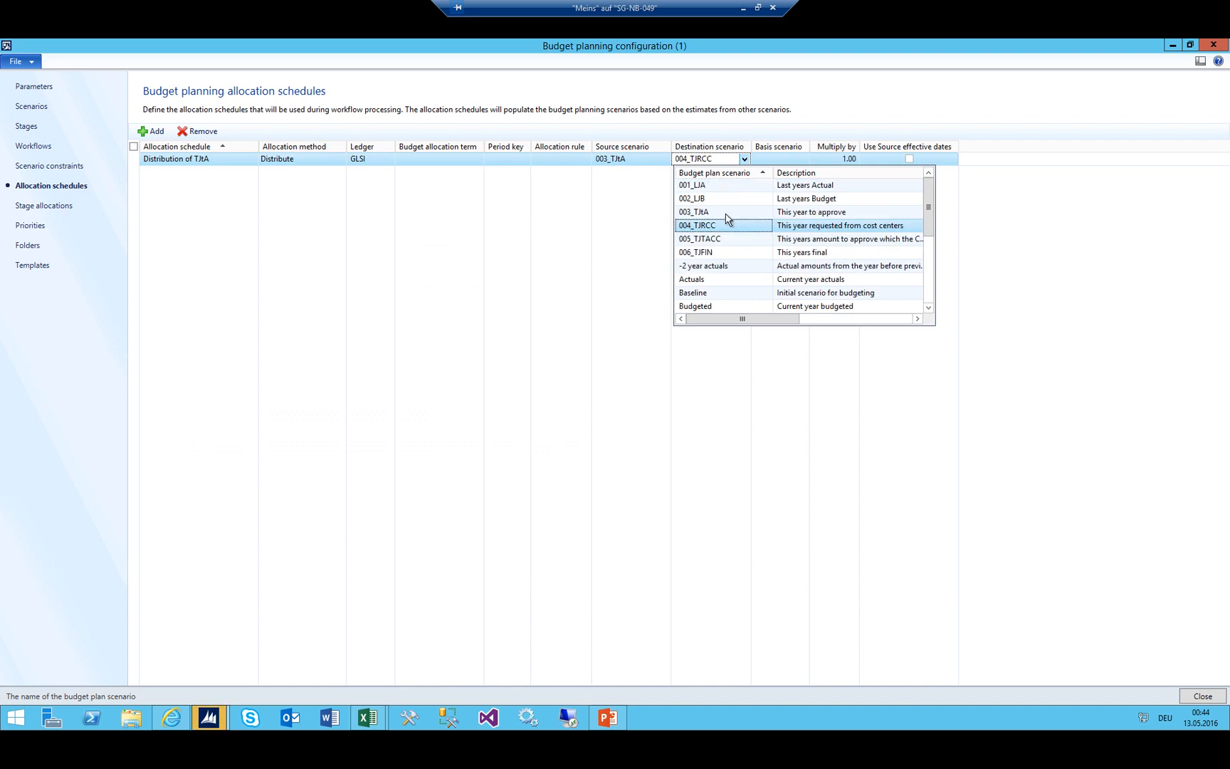
{"action": "key", "text": "alt+Tab"}
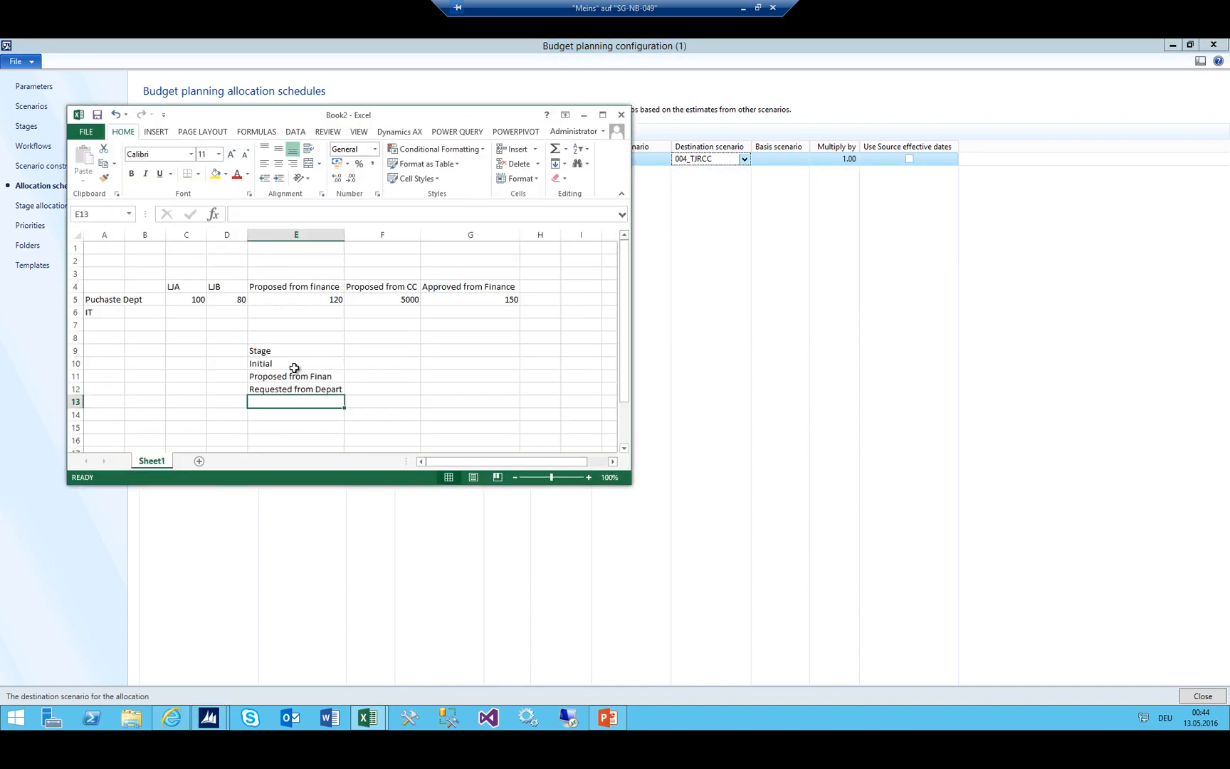
{"action": "left_click", "coordinate": [294, 373]}
{"action": "type", "text": "This year"}
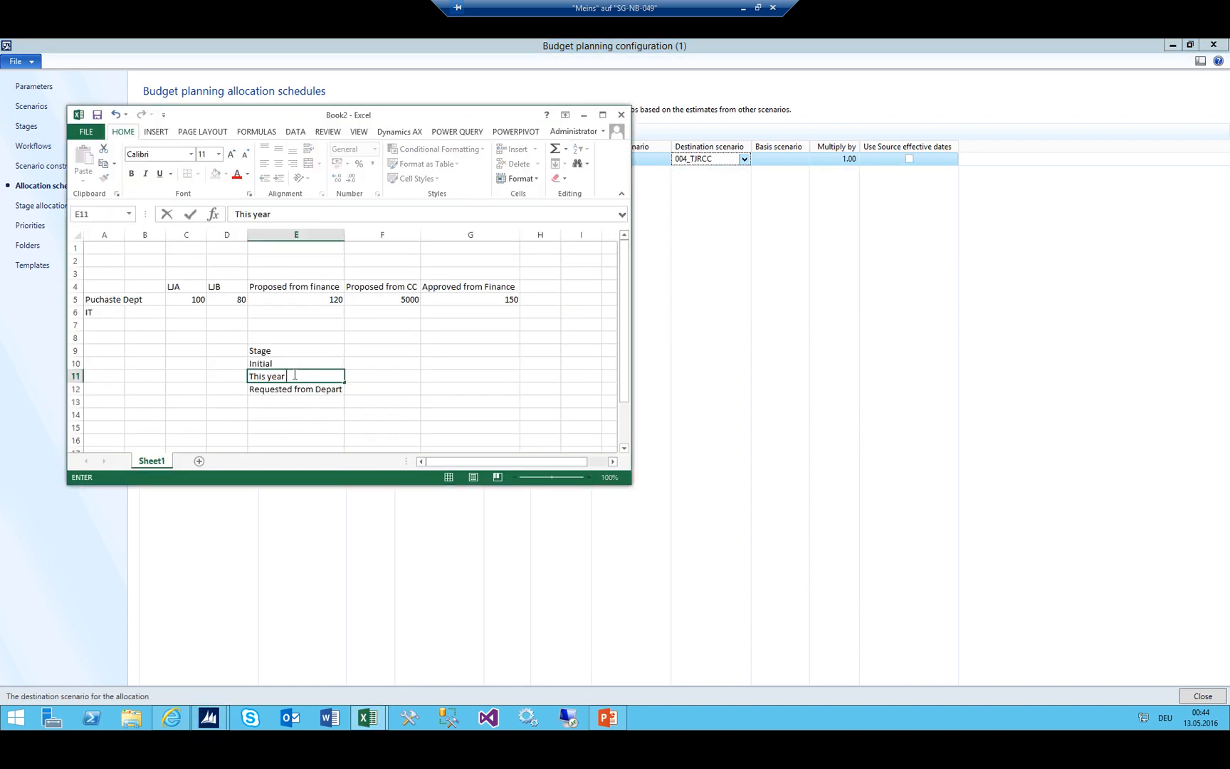
{"action": "type", "text": " to approve (Proposed f"}
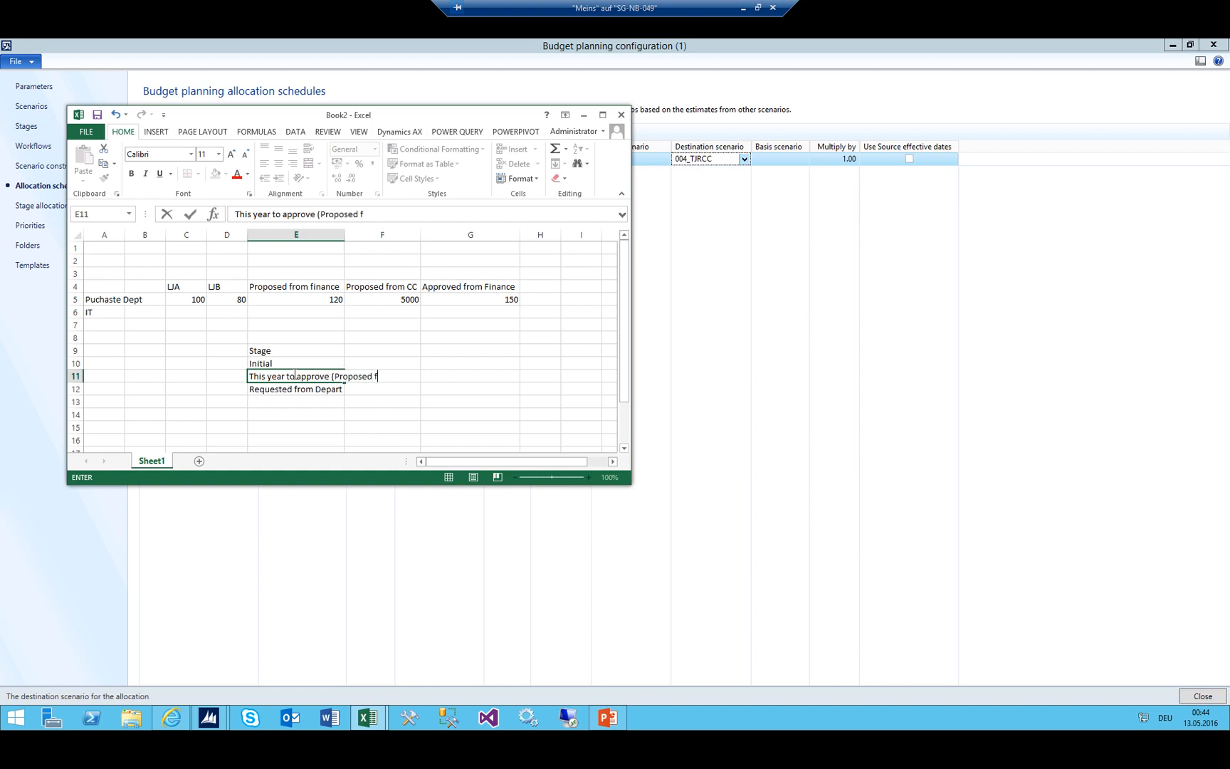
{"action": "type", "text": "rom dfinance)"}
{"action": "key", "text": "Return"}
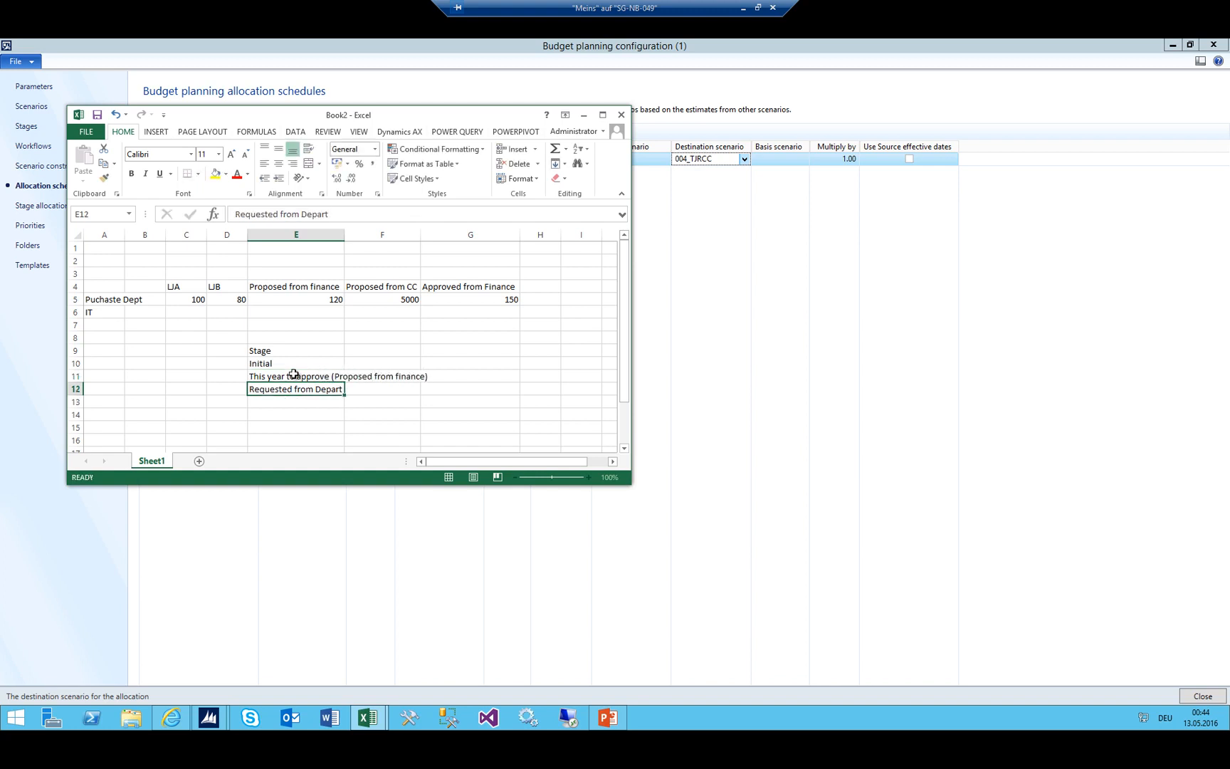
Widen column E to fit its longest stage label and enlarge the workbook window to show more columns
{"action": "left_click_drag", "start_coordinate": [338, 242], "coordinate": [466, 243]}
{"action": "left_click", "coordinate": [307, 401]}
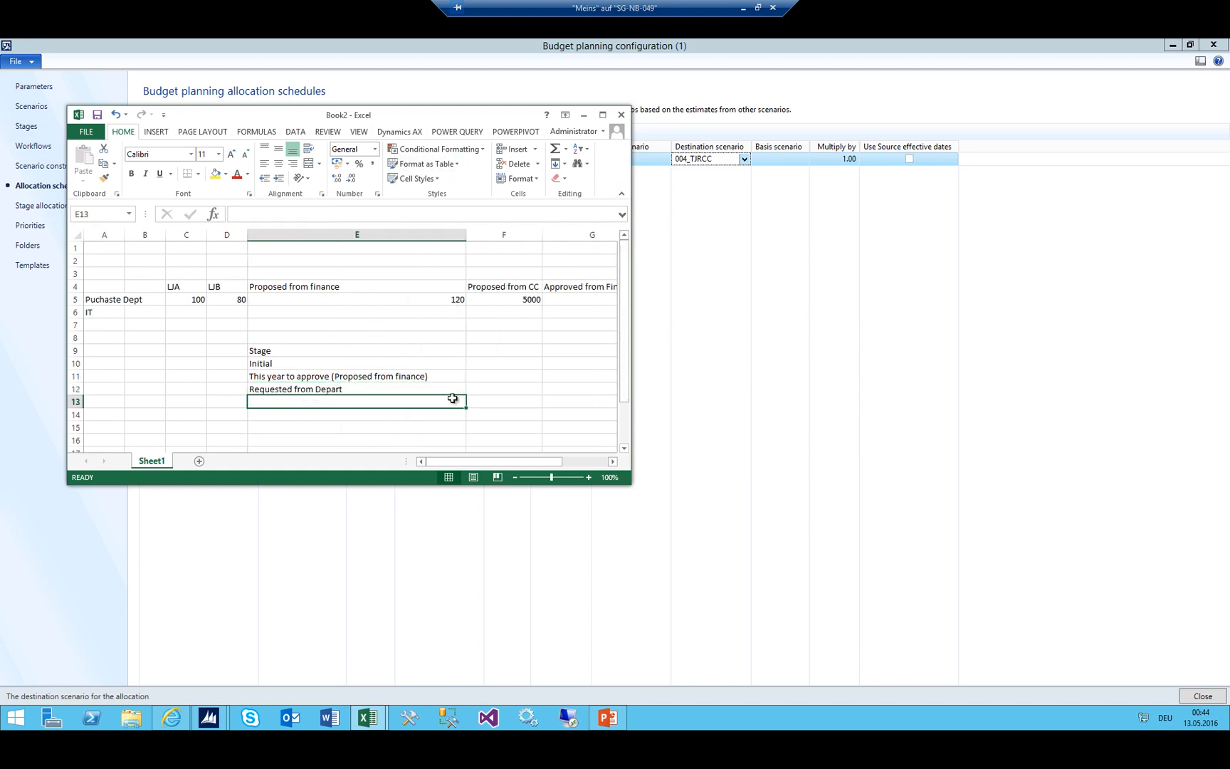
{"action": "left_click", "coordinate": [516, 350]}
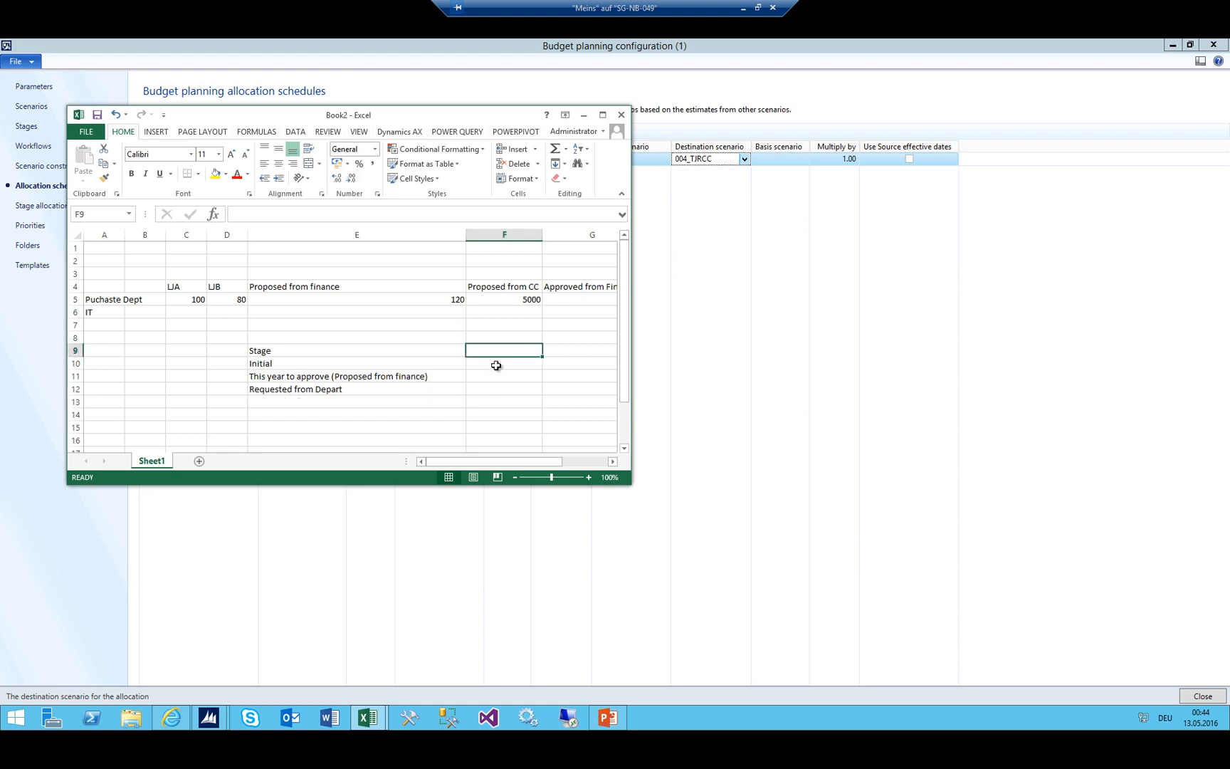
{"action": "left_click_drag", "start_coordinate": [631, 249], "coordinate": [912, 279]}
Move the "Requested from Depart" label from cell E12 down to E14
{"action": "left_click", "coordinate": [353, 392]}
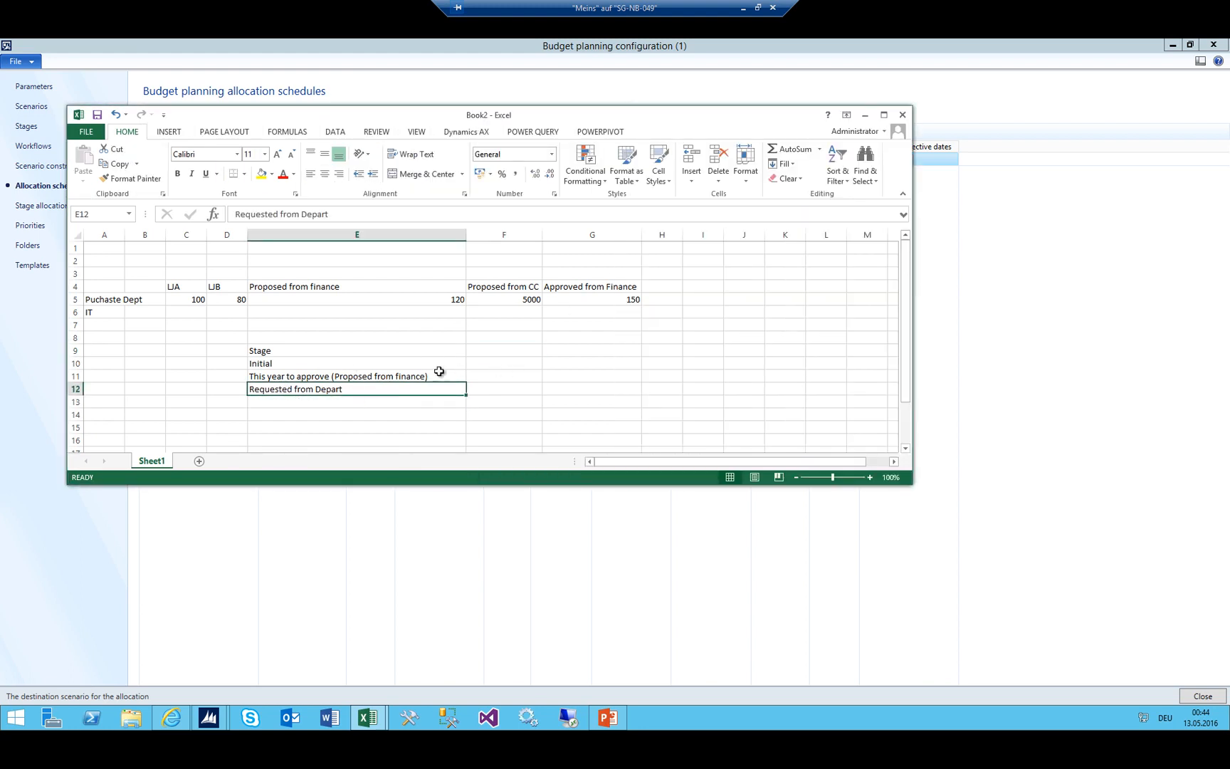
{"action": "left_click_drag", "start_coordinate": [370, 397], "coordinate": [371, 415]}
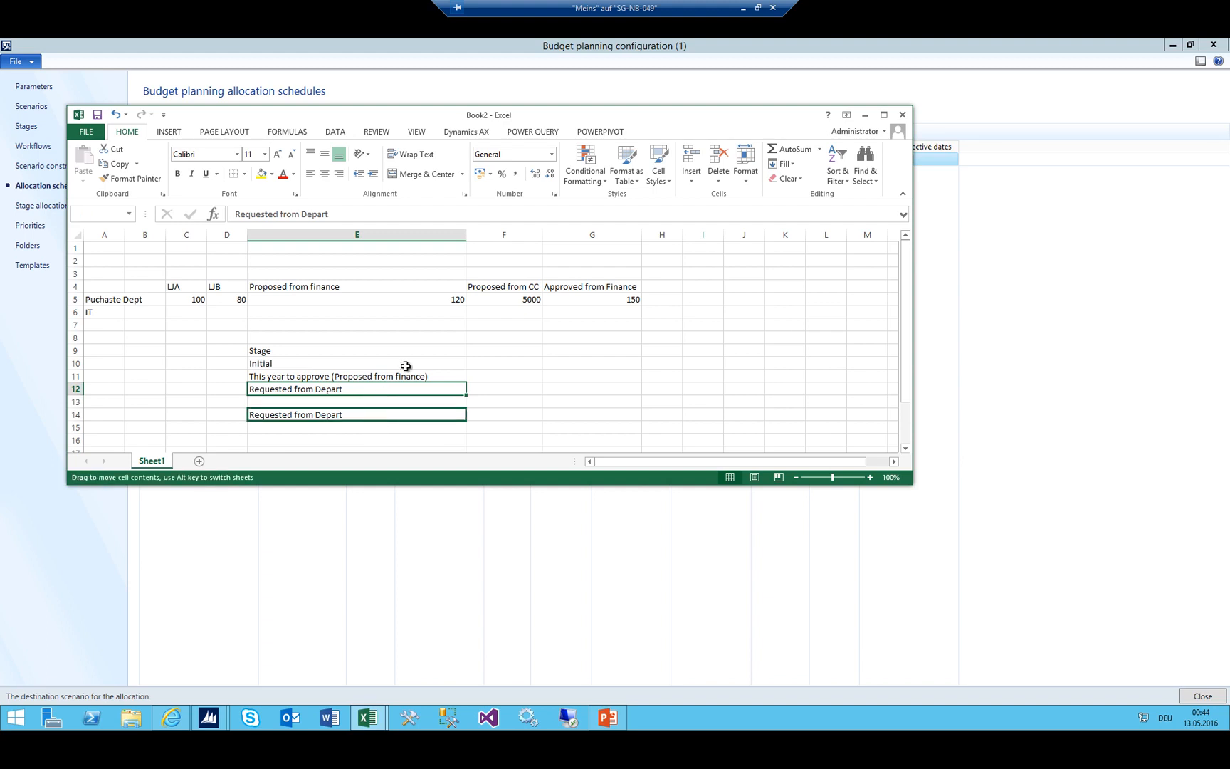
Enter the heading "Amount" in cell F9 and 100 as the Initial stage's amount in F10
{"action": "left_click", "coordinate": [498, 364]}
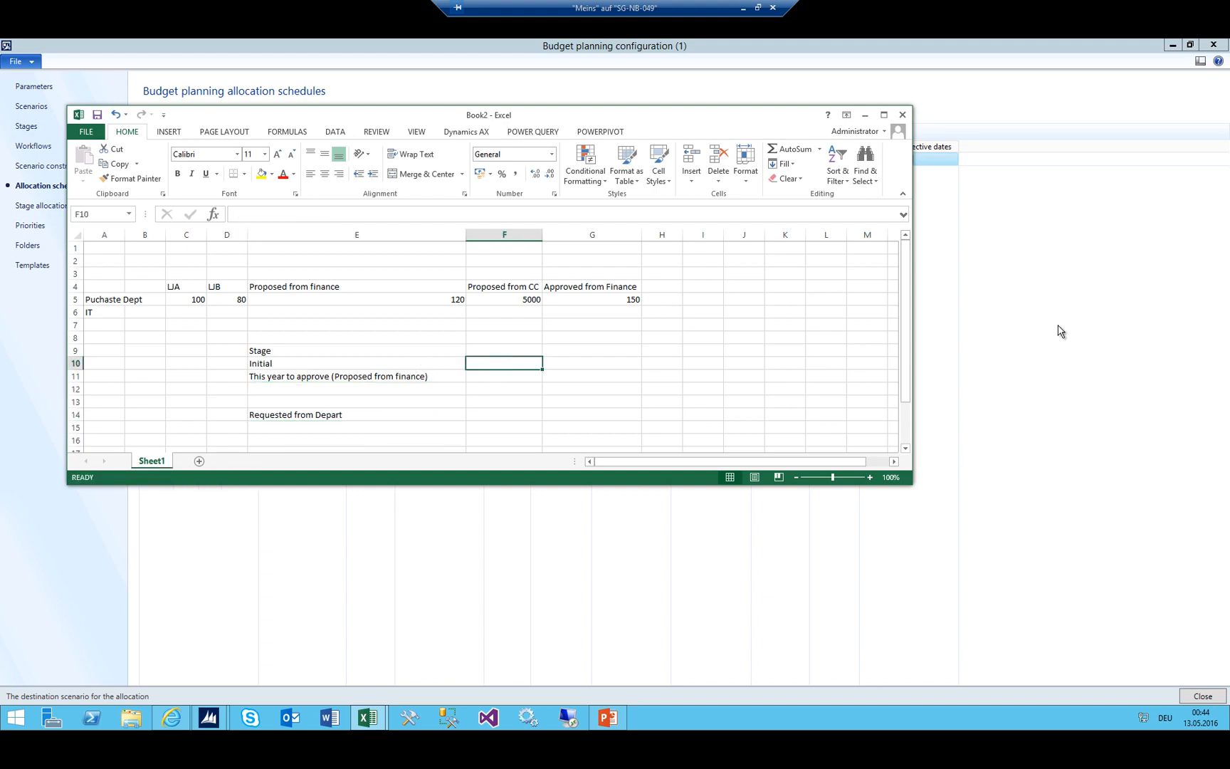
{"action": "key", "text": "Up"}
{"action": "type", "text": "Amount"}
{"action": "key", "text": "Return"}
{"action": "type", "text": "100"}
{"action": "key", "text": "Return"}
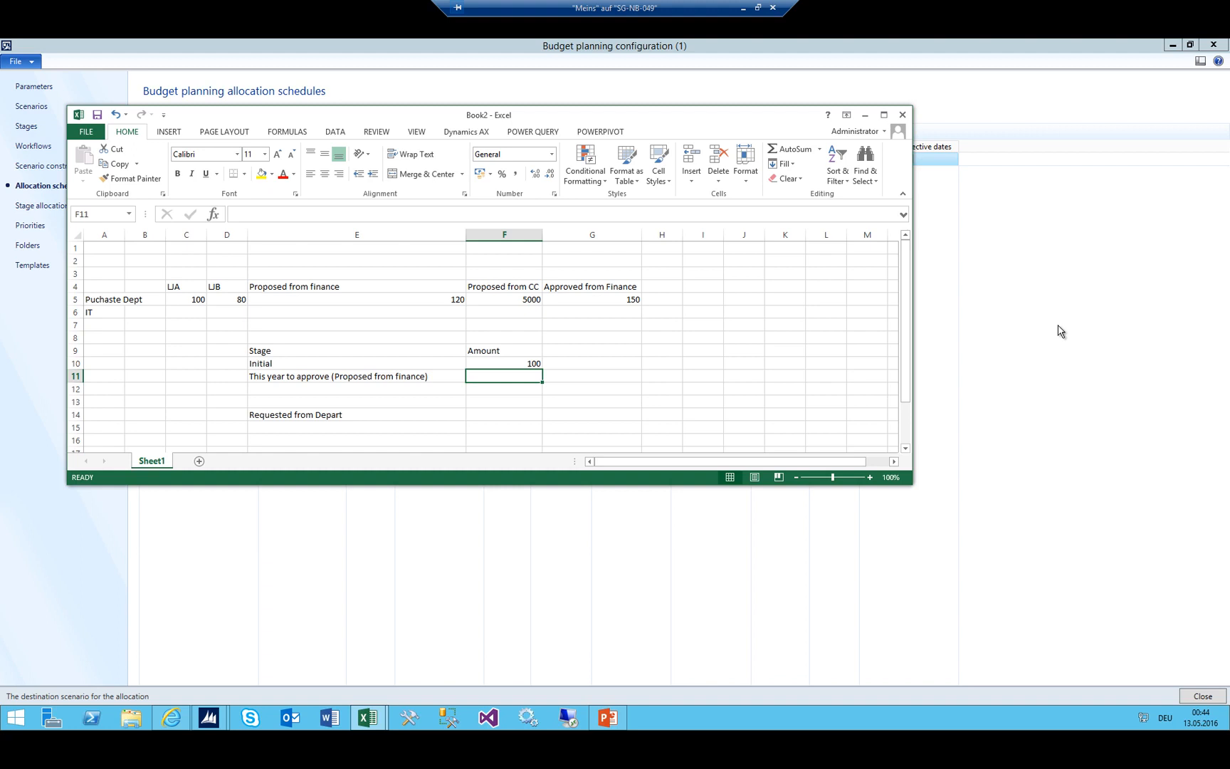
Enter "1) Purchase: 500" in cell F11 as the first amount for the This year to approve stage
{"action": "type", "text": "-"}
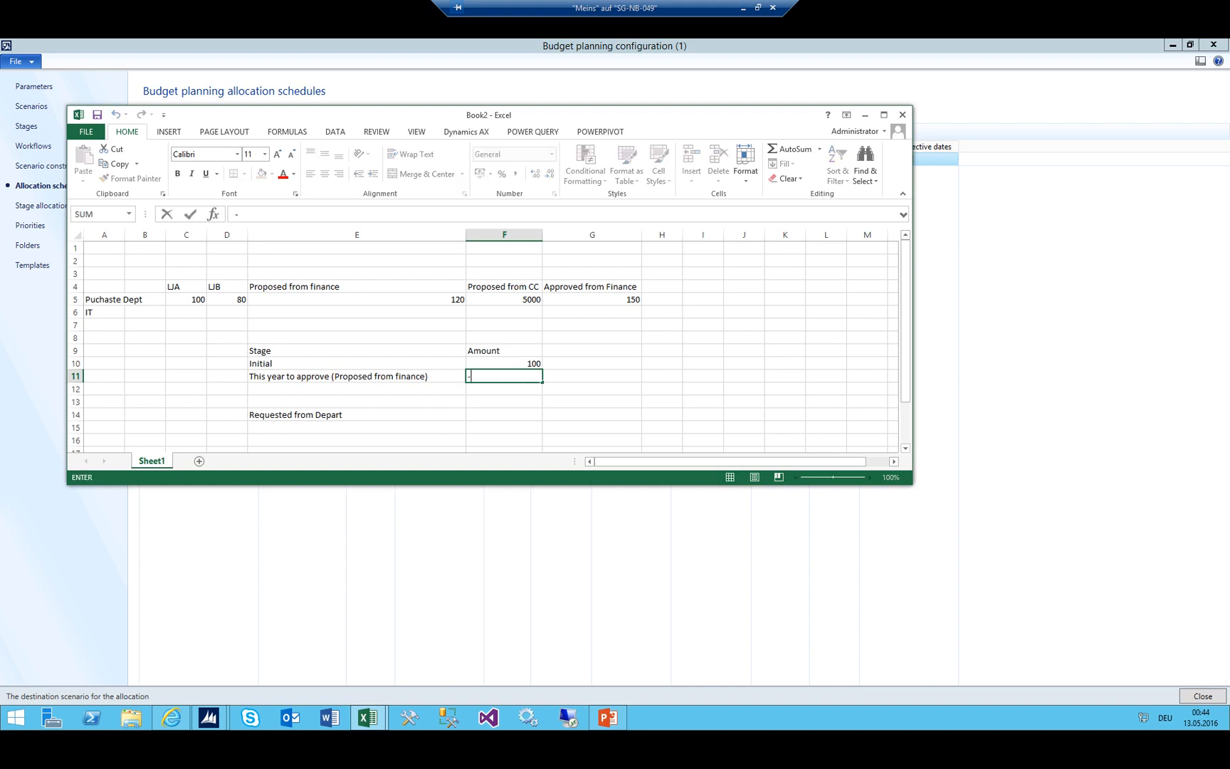
{"action": "key", "text": "BackSpace"}
{"action": "type", "text": "1) Purchase: 500"}
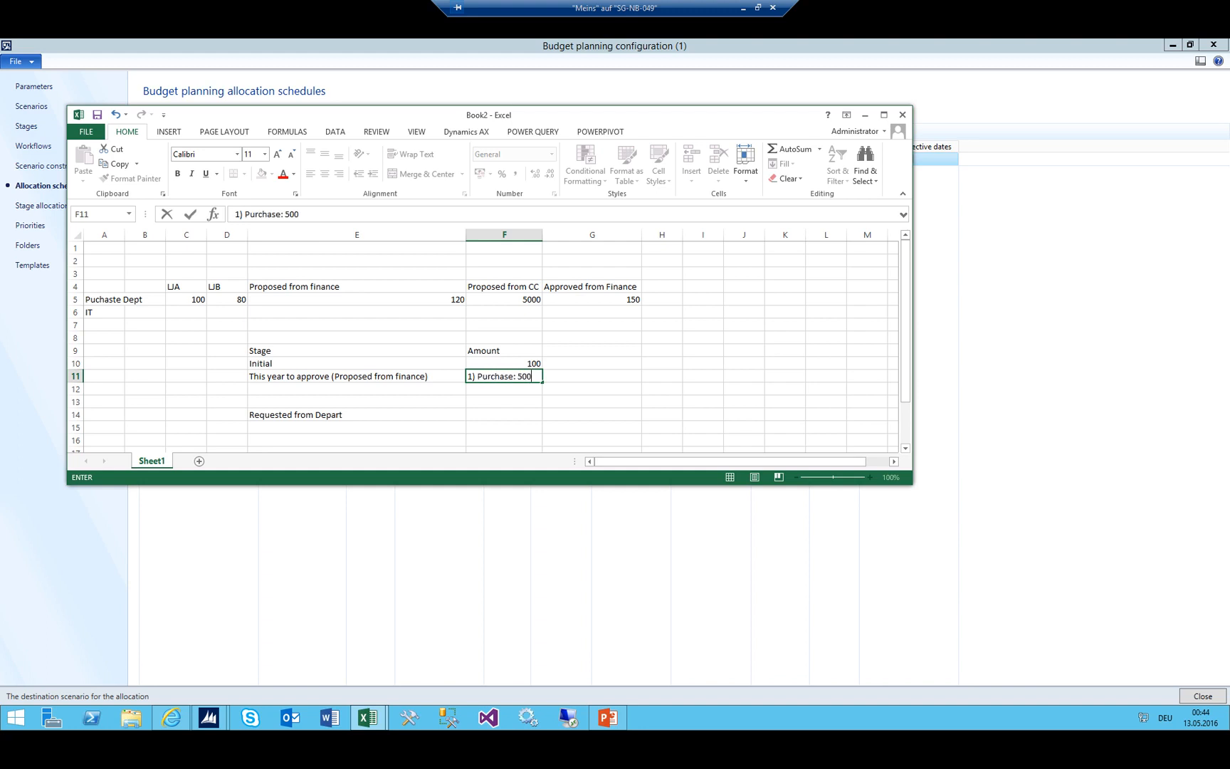
{"action": "key", "text": "alt"}
{"action": "key", "text": "alt"}
{"action": "key", "text": "Up"}
{"action": "key", "text": "Down"}
{"action": "key", "text": "Left"}
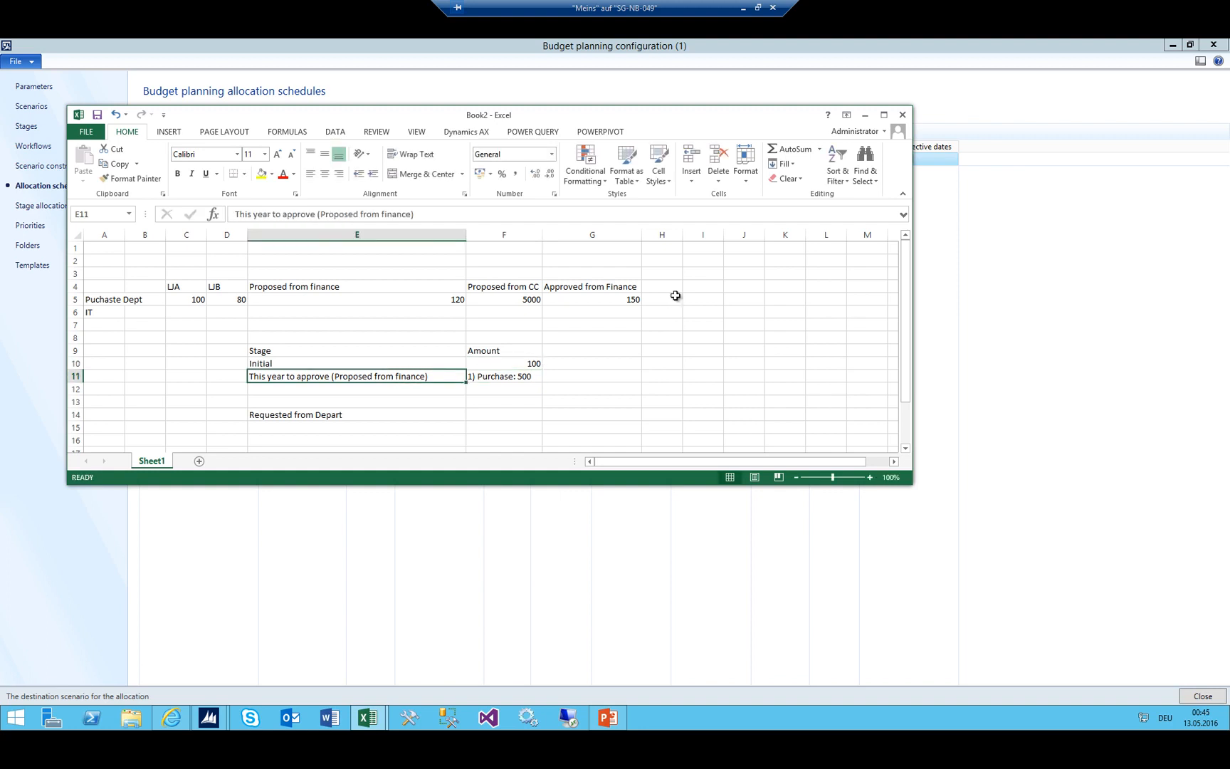
Add the lines "2) IT: 700" and "3) Admin: 8000" inside cell F11, and widen column F slightly
{"action": "double_click", "coordinate": [532, 377]}
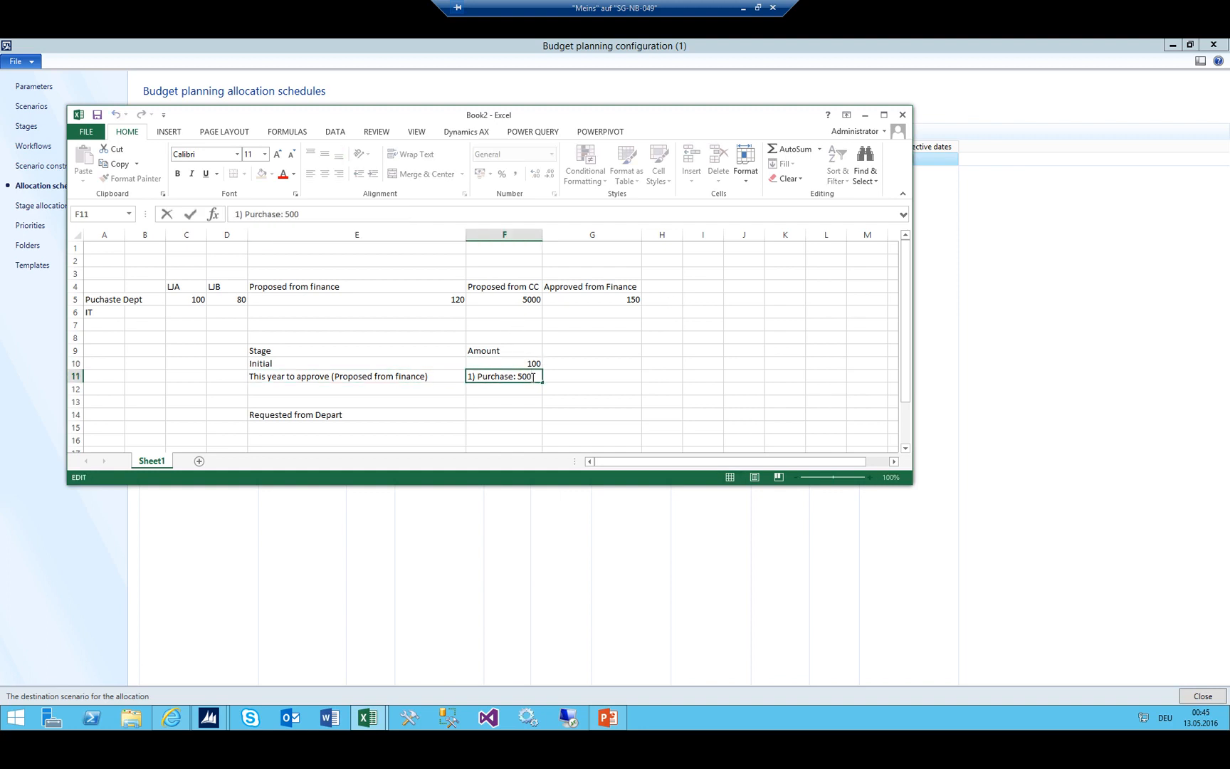
{"action": "key", "text": "alt+Return"}
{"action": "type", "text": "2) IT: 700"}
{"action": "key", "text": "alt+Return"}
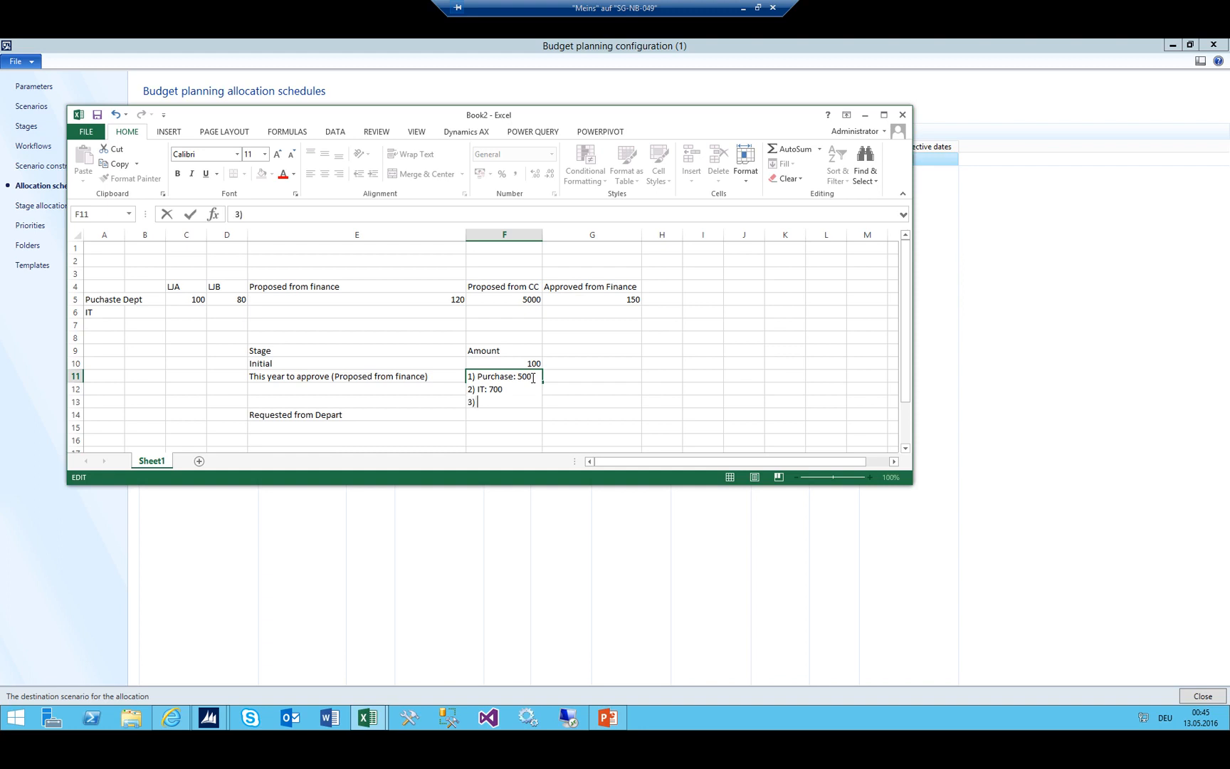
{"action": "type", "text": "3) Admin: 8000"}
{"action": "key", "text": "Return"}
{"action": "left_click_drag", "start_coordinate": [542, 235], "coordinate": [563, 236]}
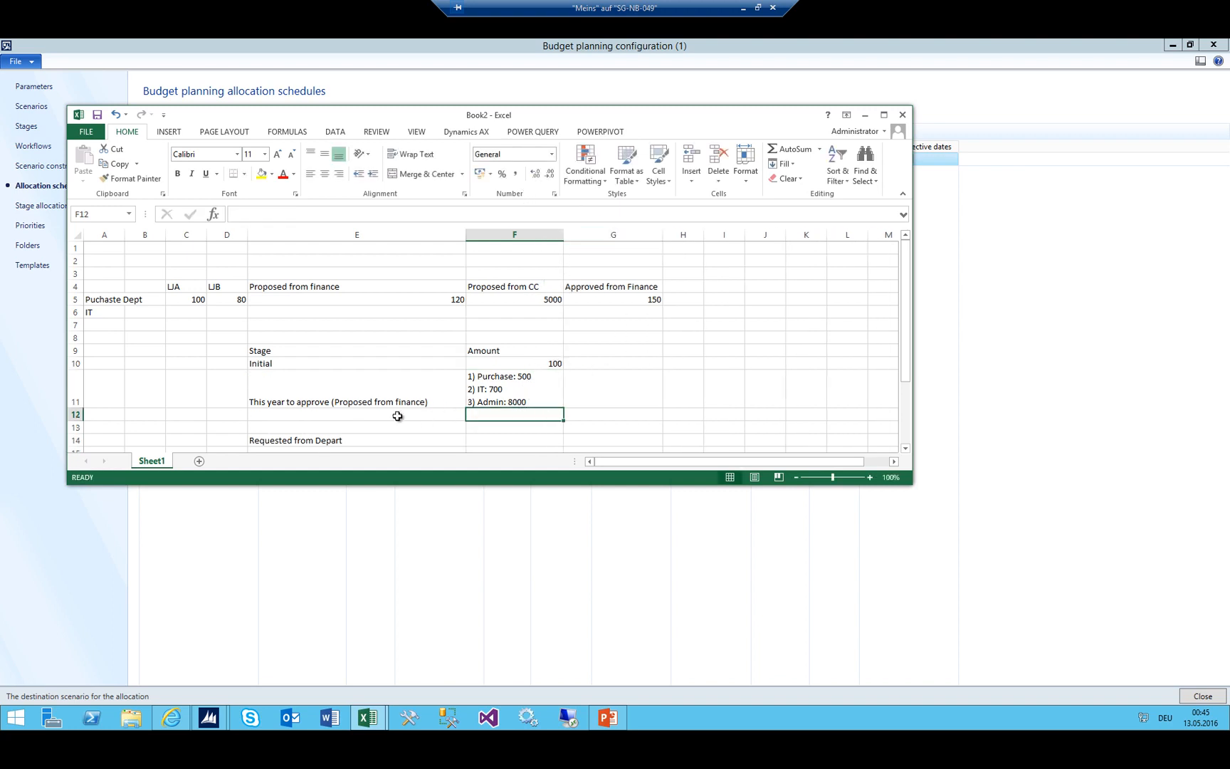
Review the stage amounts in row 11 and move the workbook window below the allocation schedule row
{"action": "left_click", "coordinate": [363, 401]}
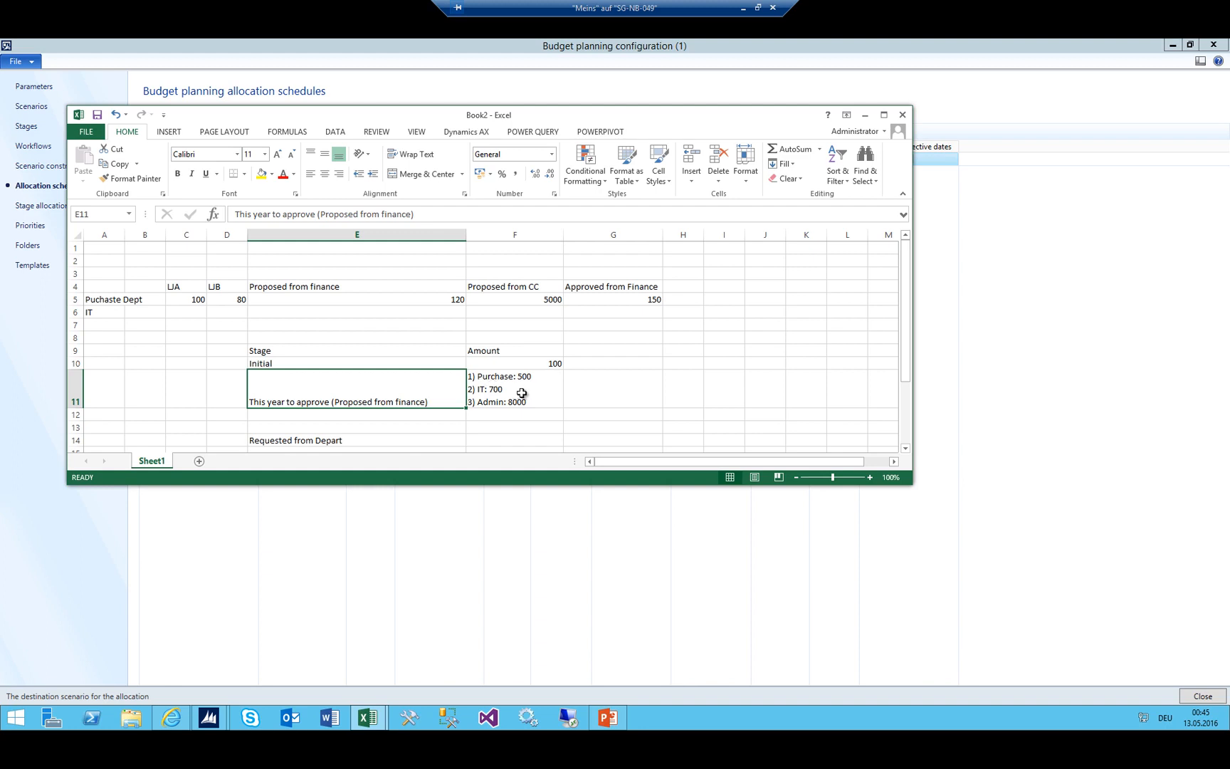
{"action": "scroll", "coordinate": [499, 284], "scroll_direction": "down", "scroll_amount": 3}
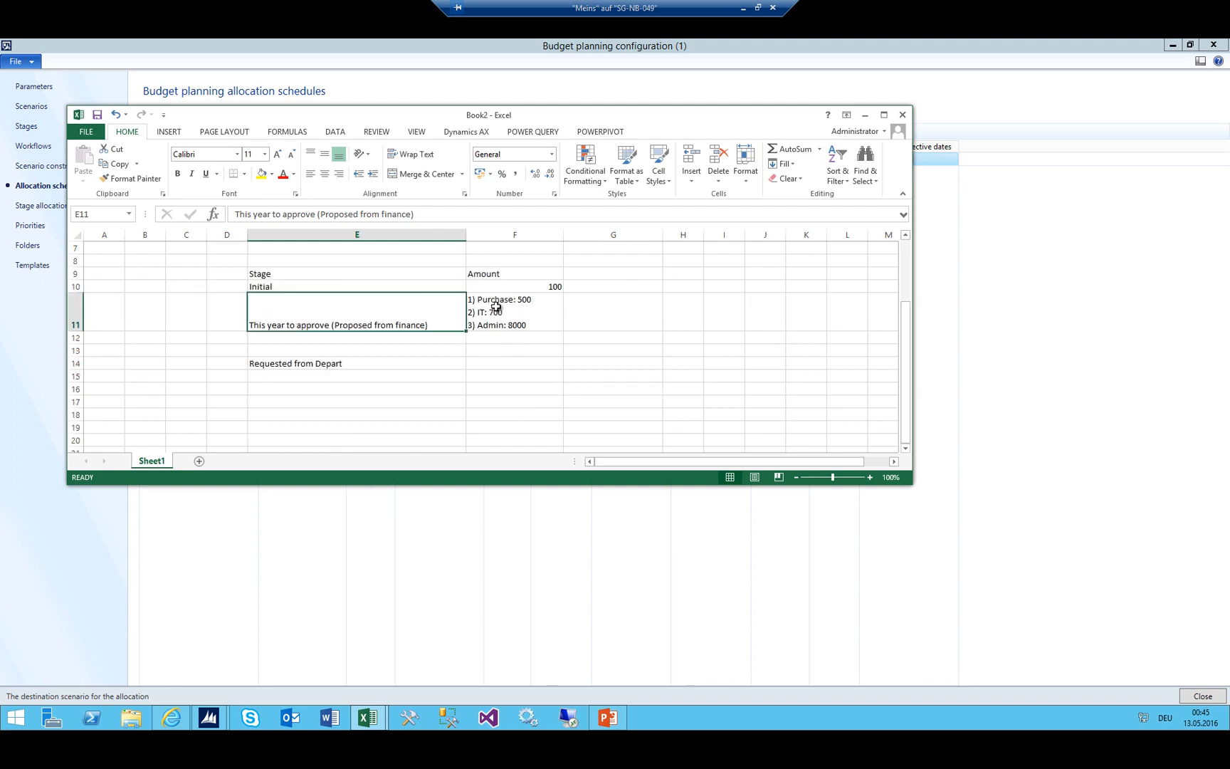
{"action": "scroll", "coordinate": [504, 302], "scroll_direction": "up", "scroll_amount": 1}
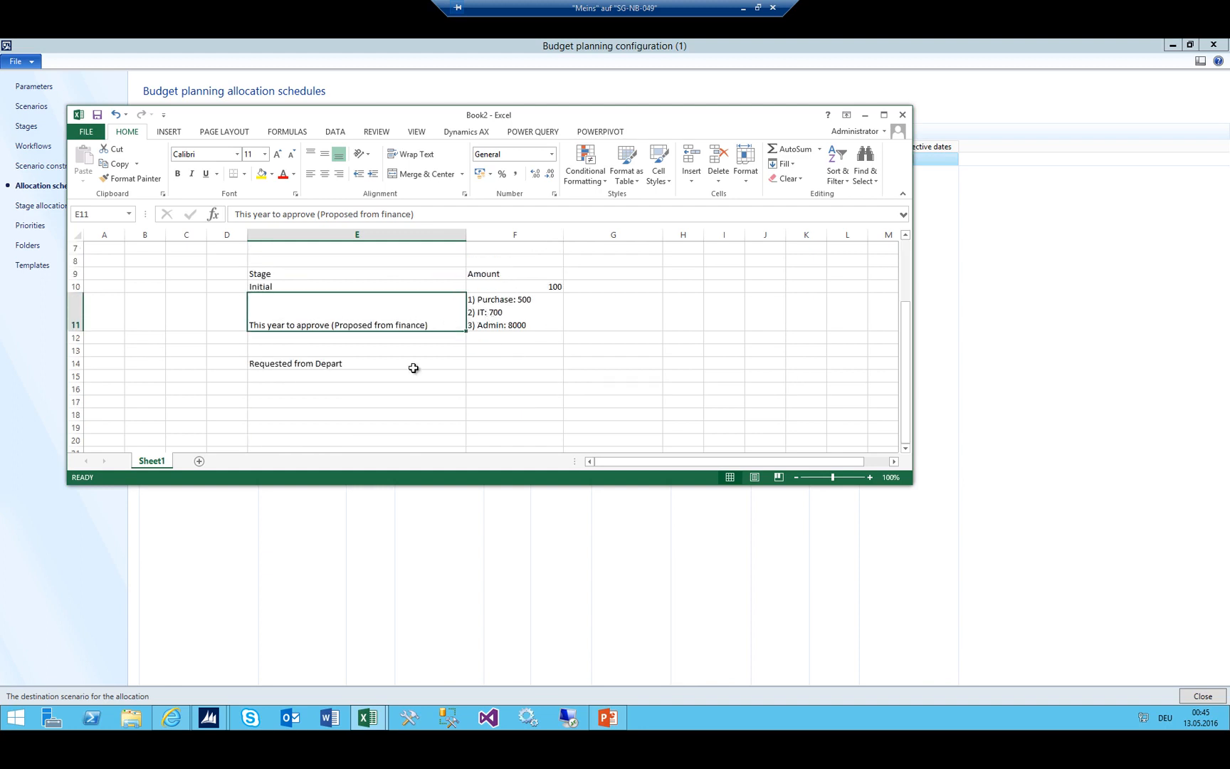
{"action": "left_click", "coordinate": [514, 306]}
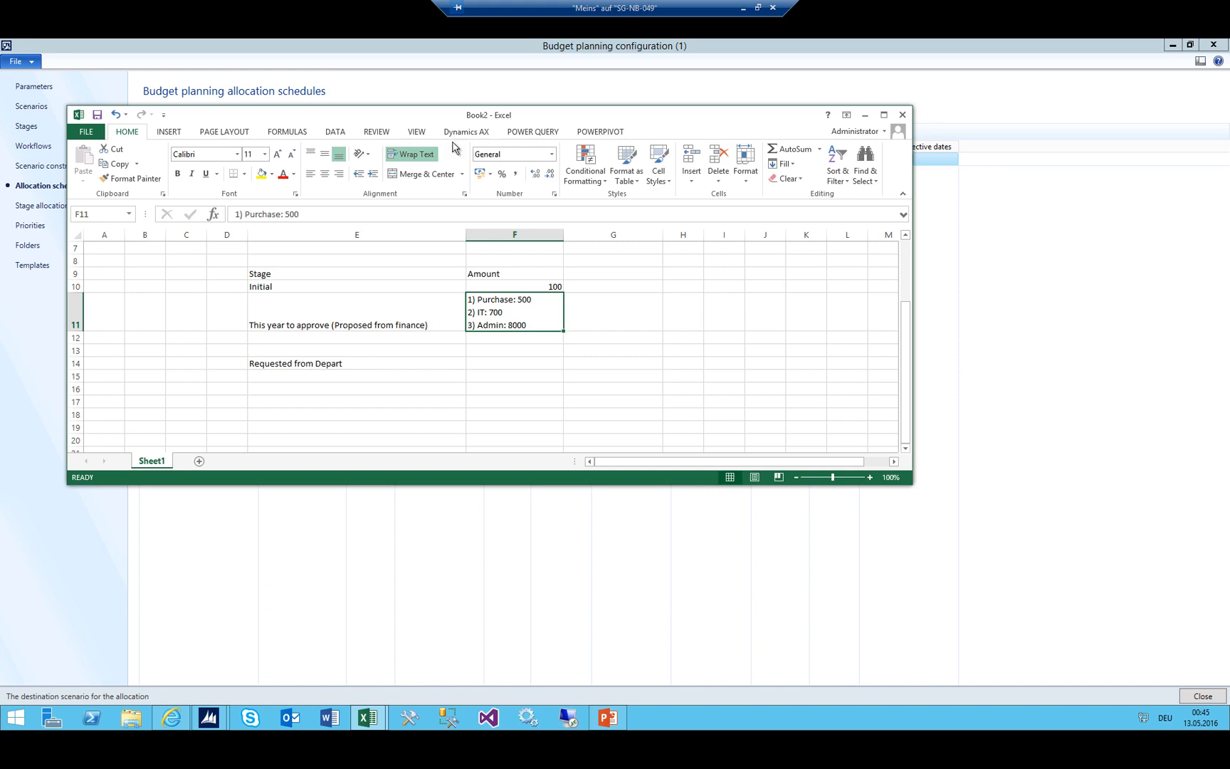
{"action": "left_click_drag", "start_coordinate": [547, 280], "coordinate": [548, 265]}
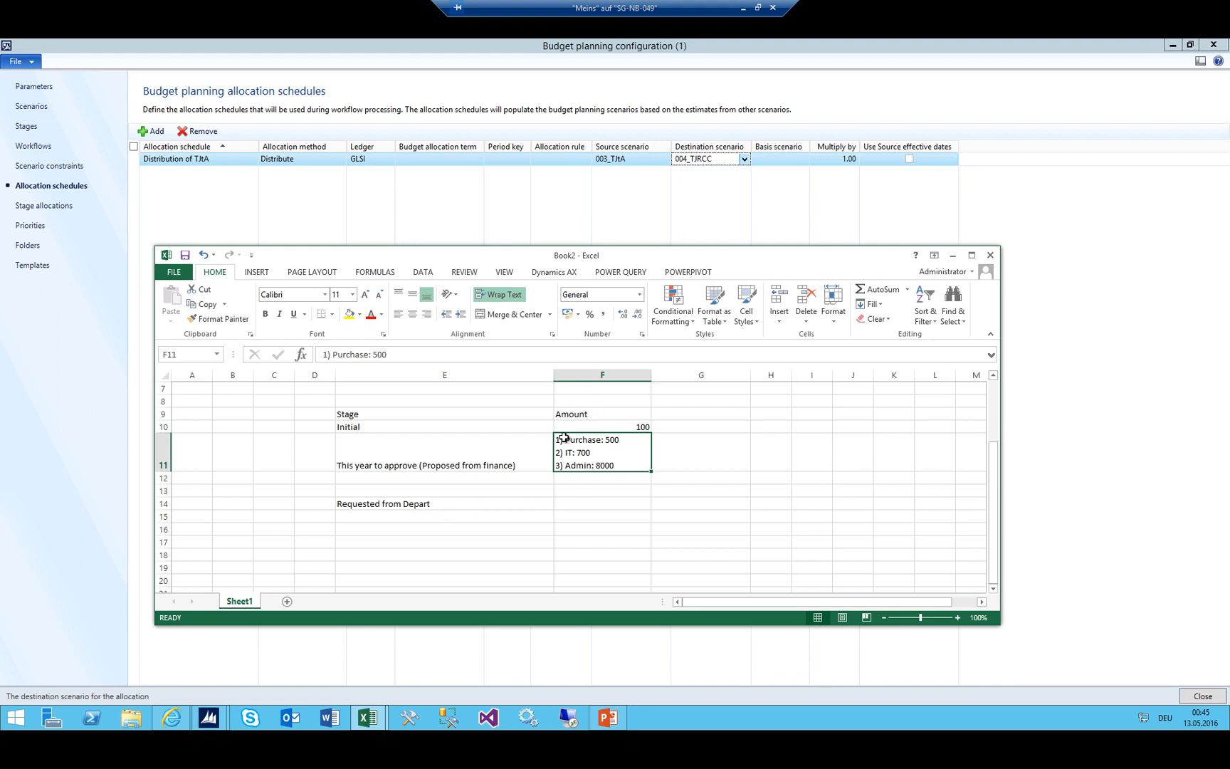
Widen column D and enter "Budget Plan Purchase" in cell D14 beside the Requested from Depart stage
{"action": "left_click", "coordinate": [323, 500]}
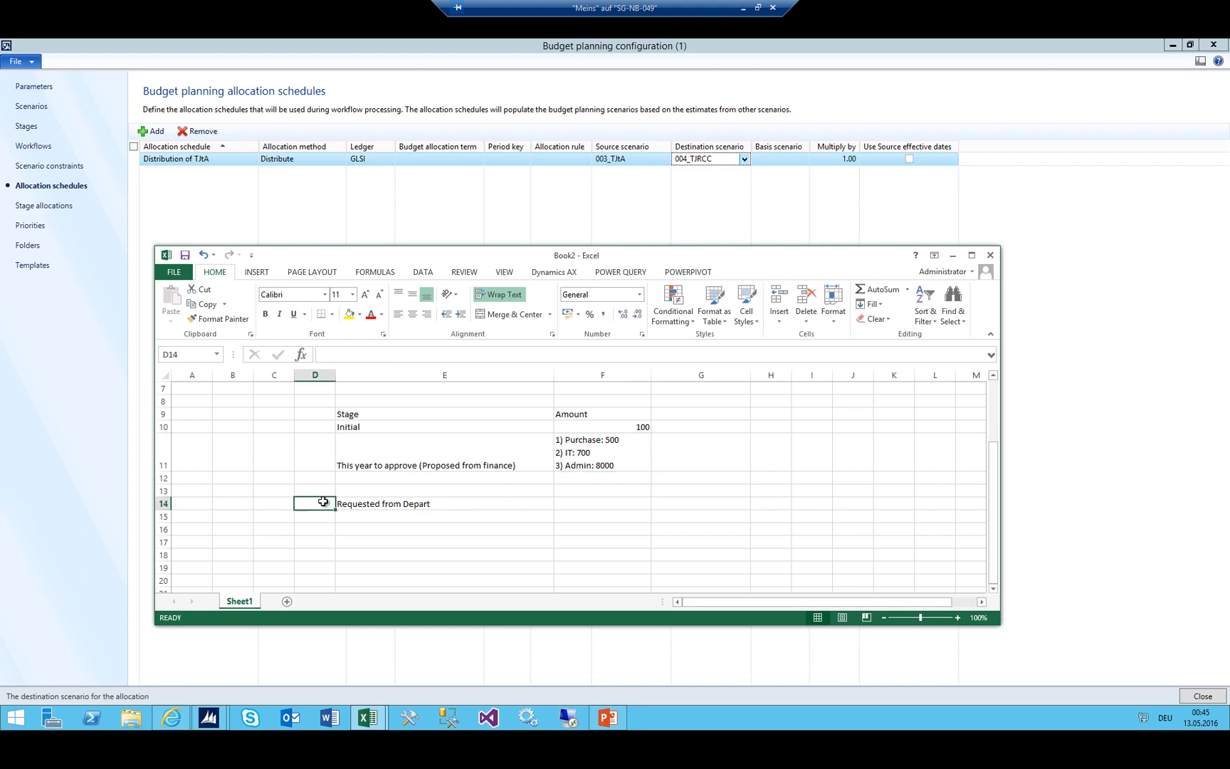
{"action": "left_click", "coordinate": [415, 505]}
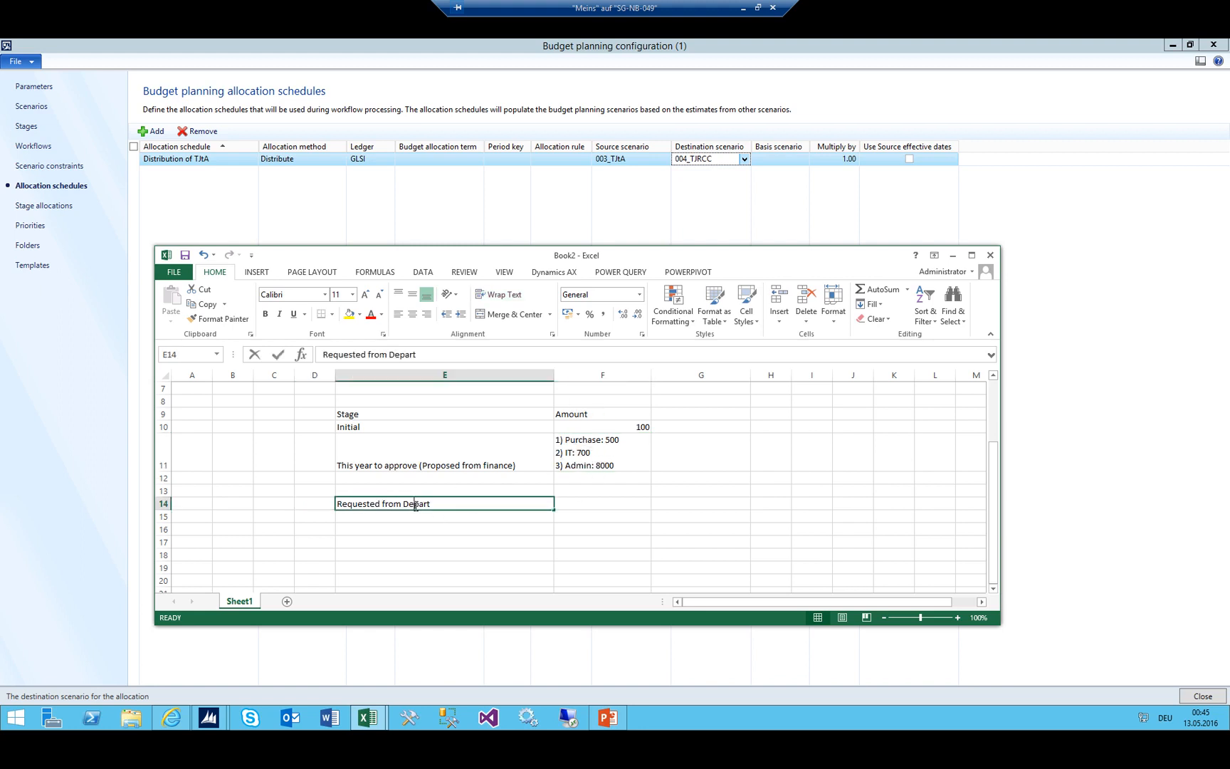
{"action": "key", "text": "F2"}
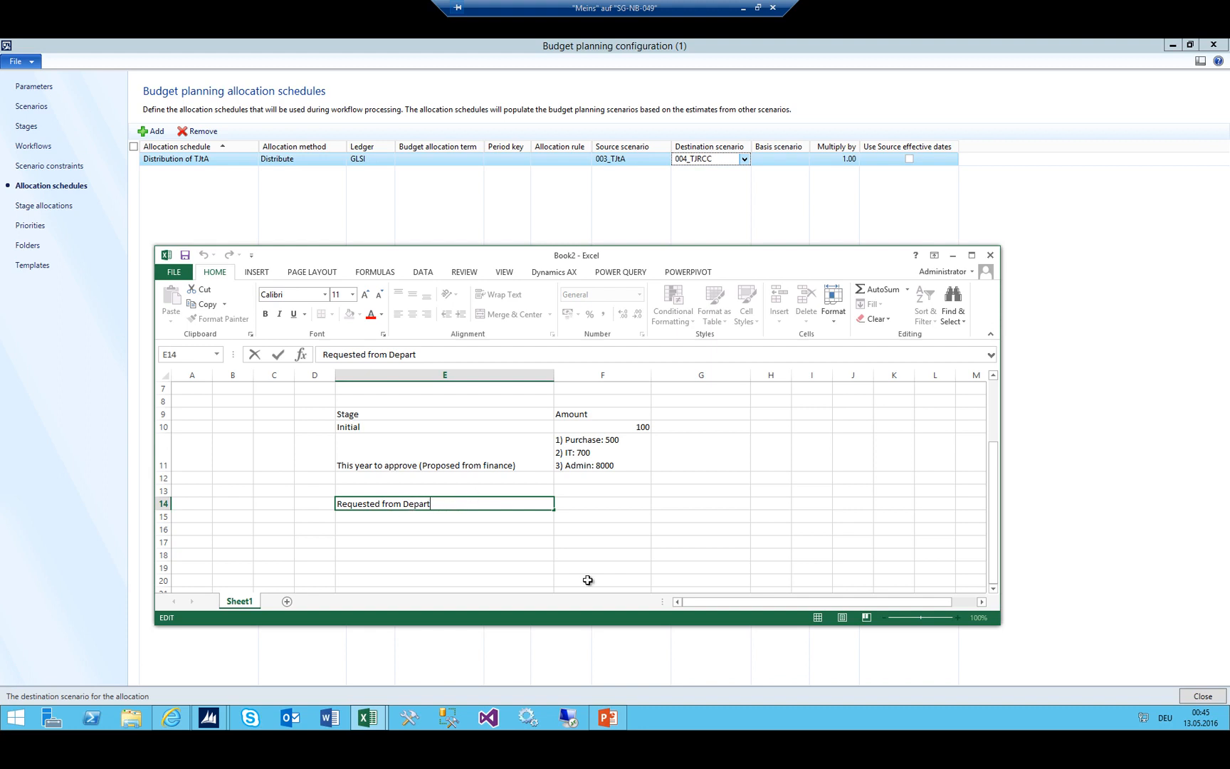
{"action": "left_click", "coordinate": [325, 503]}
{"action": "left_click_drag", "start_coordinate": [335, 382], "coordinate": [421, 382]}
{"action": "type", "text": "Budget P"}
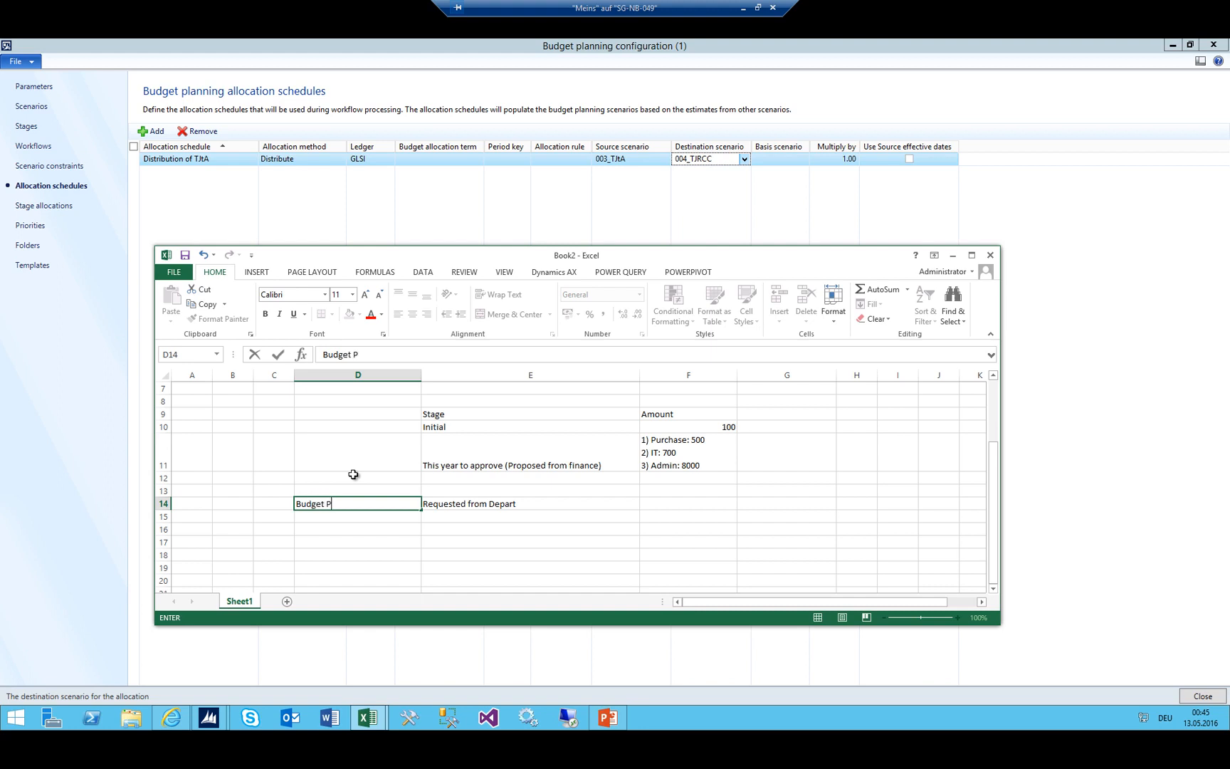
{"action": "type", "text": "lan Purchase"}
{"action": "key", "text": "Tab"}
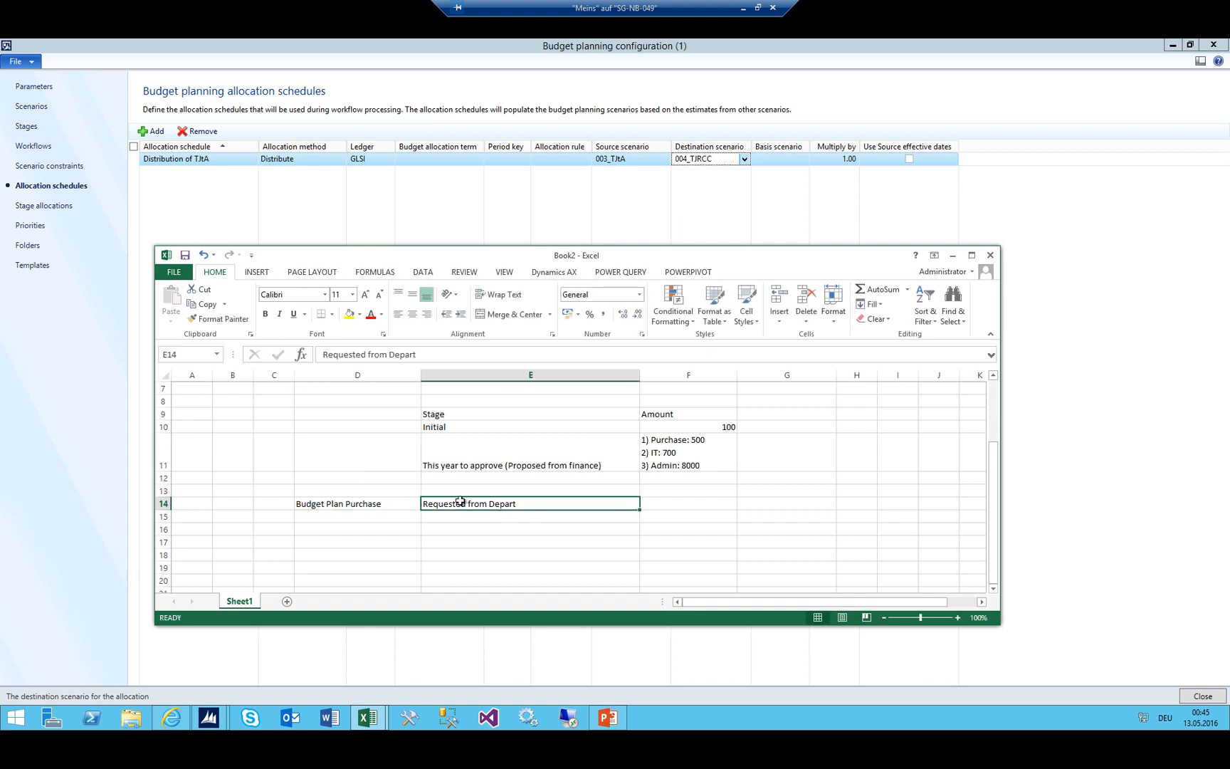
Enter 500 in cell F14 as the amount for Budget Plan Purchase
{"action": "left_click", "coordinate": [687, 503]}
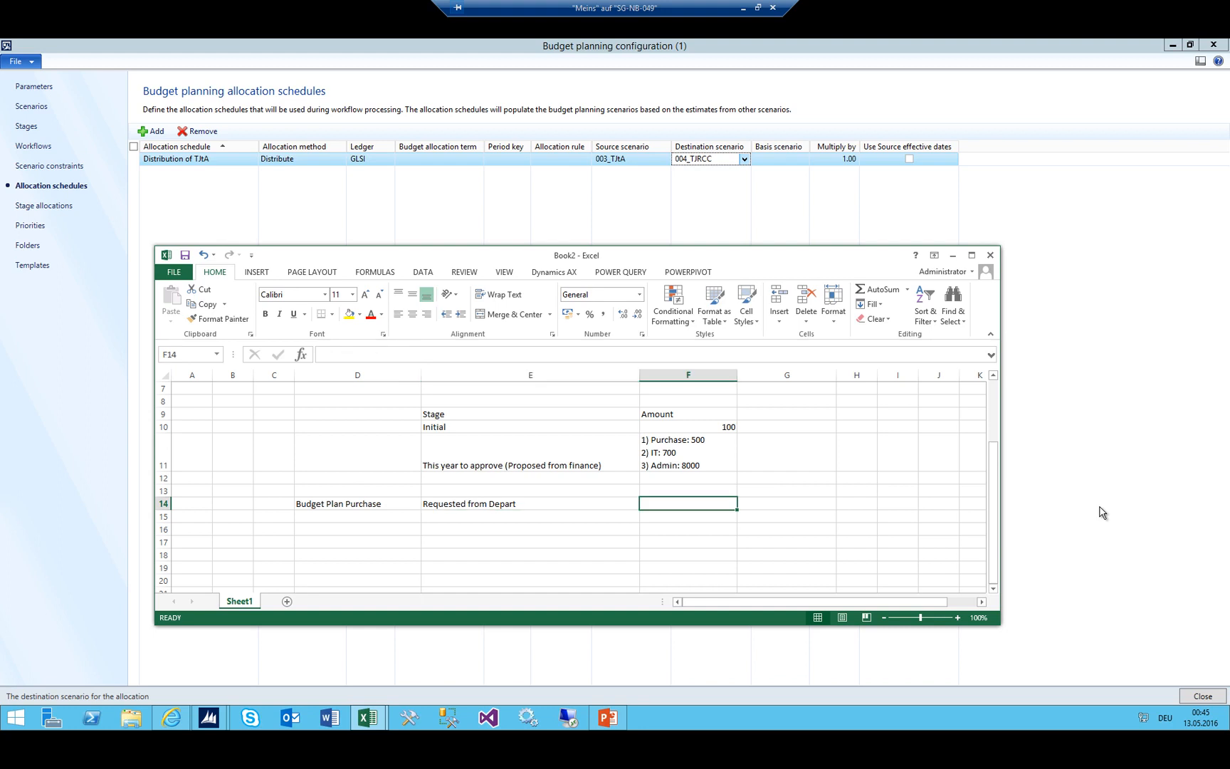
{"action": "type", "text": "500"}
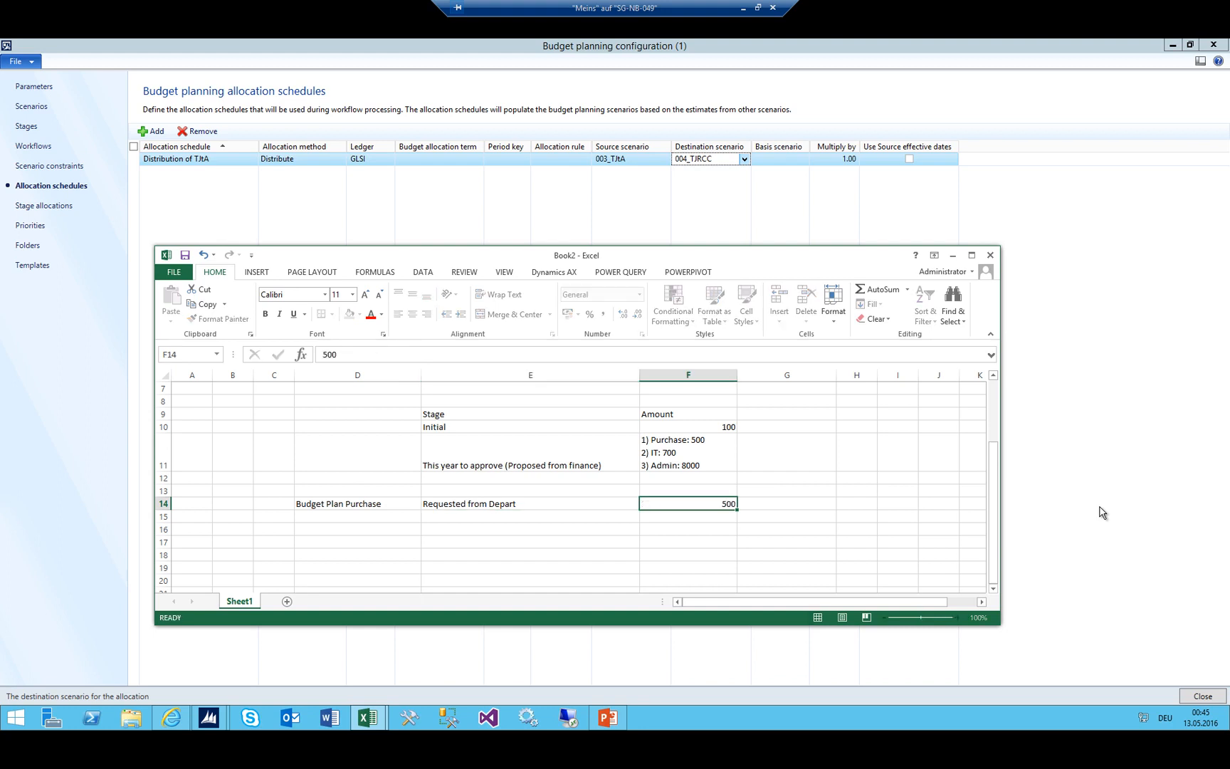
{"action": "key", "text": "Return"}
Enter "Budget Plan IT" in cell D15 below Budget Plan Purchase, correcting the misspelled entry
{"action": "key", "text": "Left"}
{"action": "key", "text": "Right"}
{"action": "type", "text": "Fudget"}
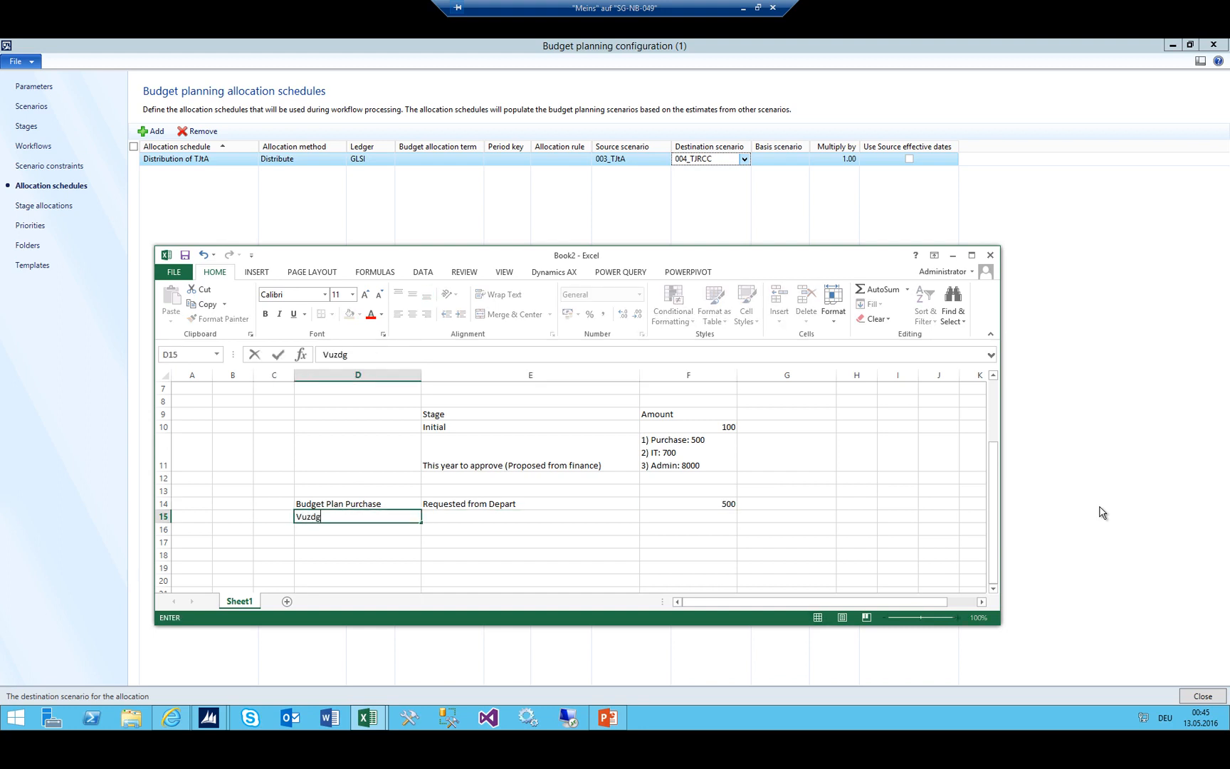
{"action": "key", "text": "BackSpace"}
{"action": "key", "text": "BackSpace"}
{"action": "key", "text": "BackSpace"}
{"action": "key", "text": "BackSpace"}
{"action": "key", "text": "BackSpace"}
{"action": "key", "text": "BackSpace"}
{"action": "type", "text": "B"}
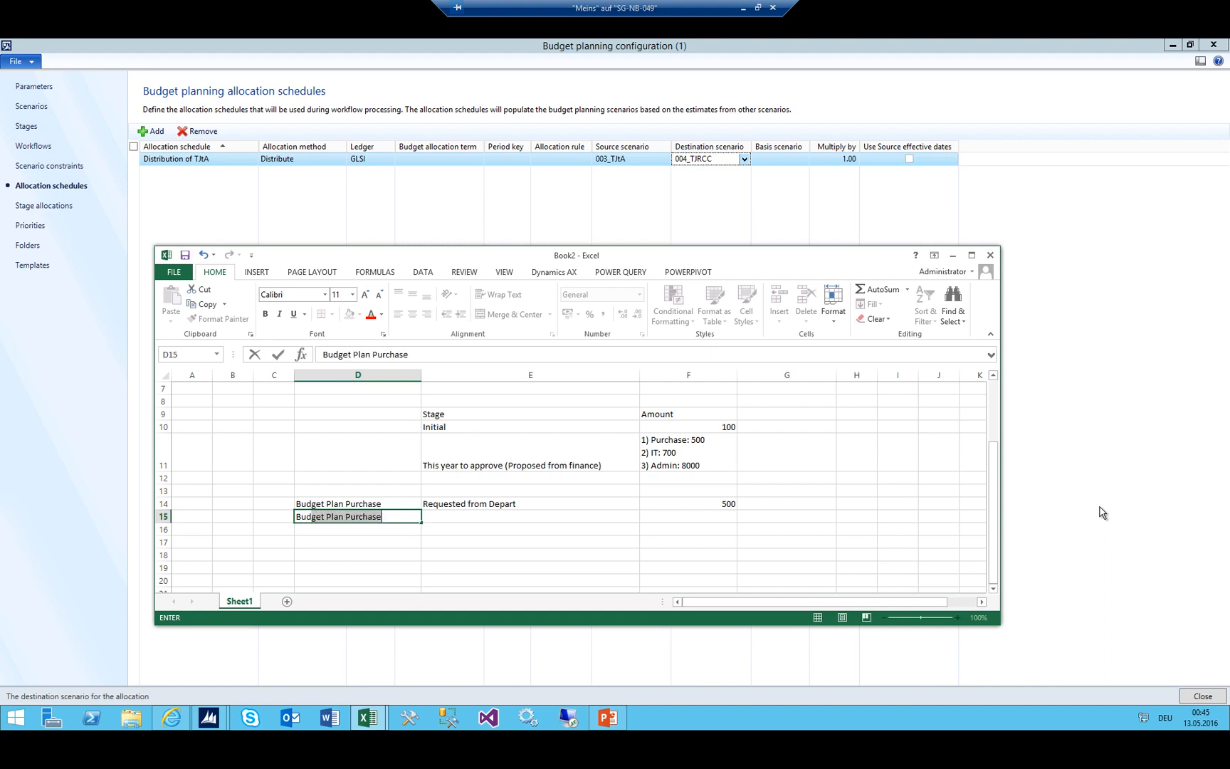
{"action": "type", "text": "udger"}
{"action": "key", "text": "BackSpace"}
{"action": "type", "text": "t Plan IT"}
Complete the Budget Plan IT row with stage "Requested from Depart" in E15 and amount 700 in F15
{"action": "key", "text": "Tab"}
{"action": "type", "text": "Requested from Depart"}
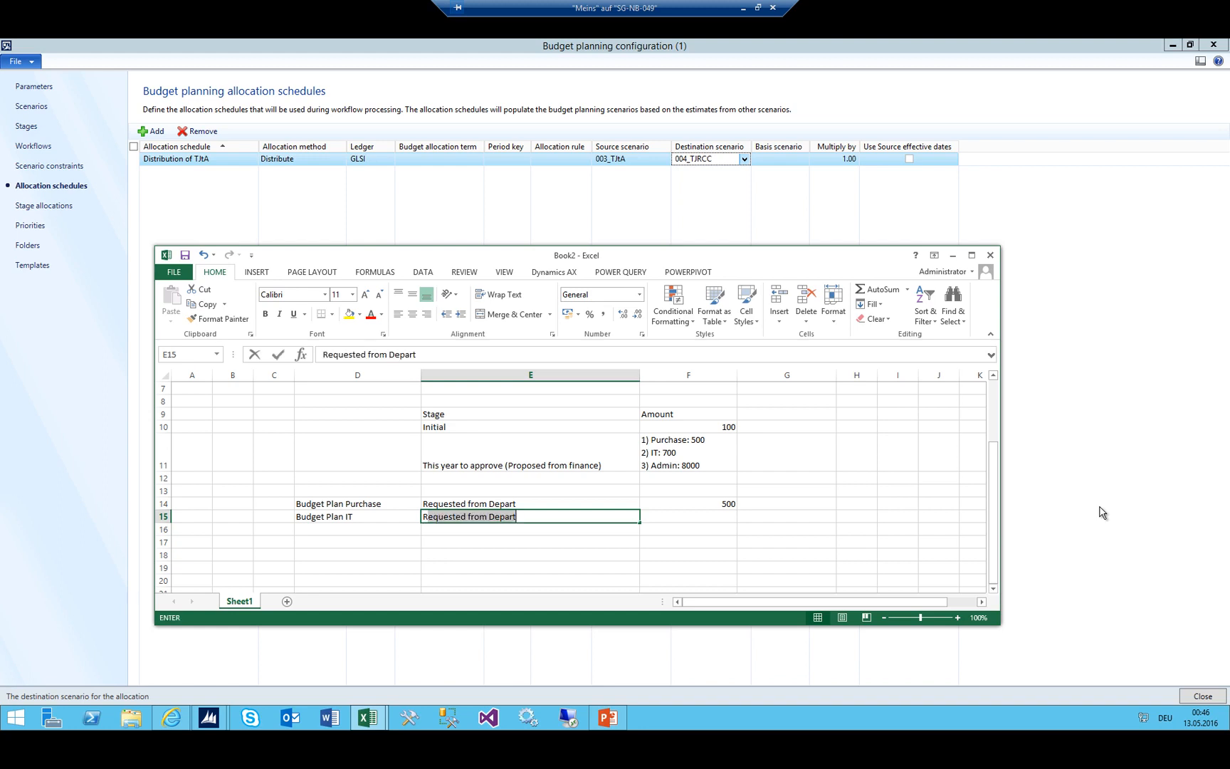
{"action": "key", "text": "Up"}
{"action": "key", "text": "Down"}
{"action": "key", "text": "Right"}
{"action": "type", "text": "700"}
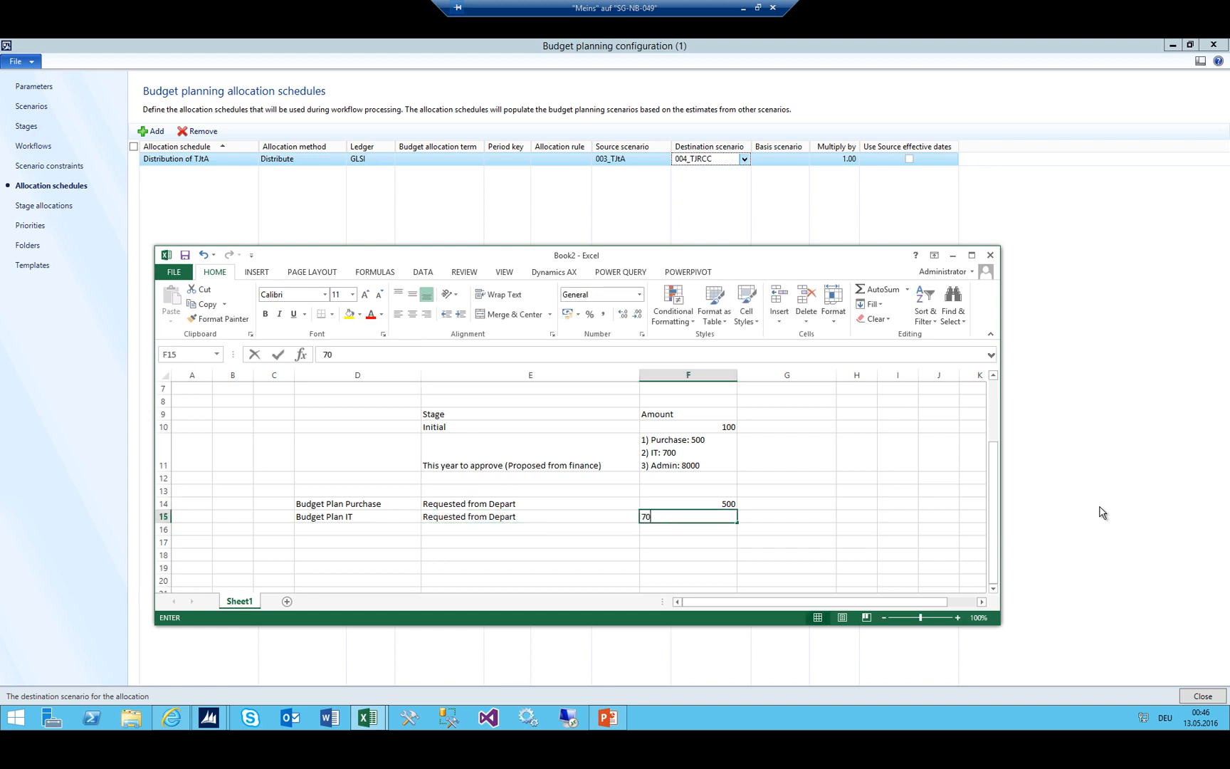
{"action": "key", "text": "Return"}
Fill row 16 with "Budget Plan Admin", stage "Requested from Depart" and an amount of 8000
{"action": "key", "text": "Left"}
{"action": "key", "text": "Left"}
{"action": "key", "text": "Left"}
{"action": "key", "text": "Right"}
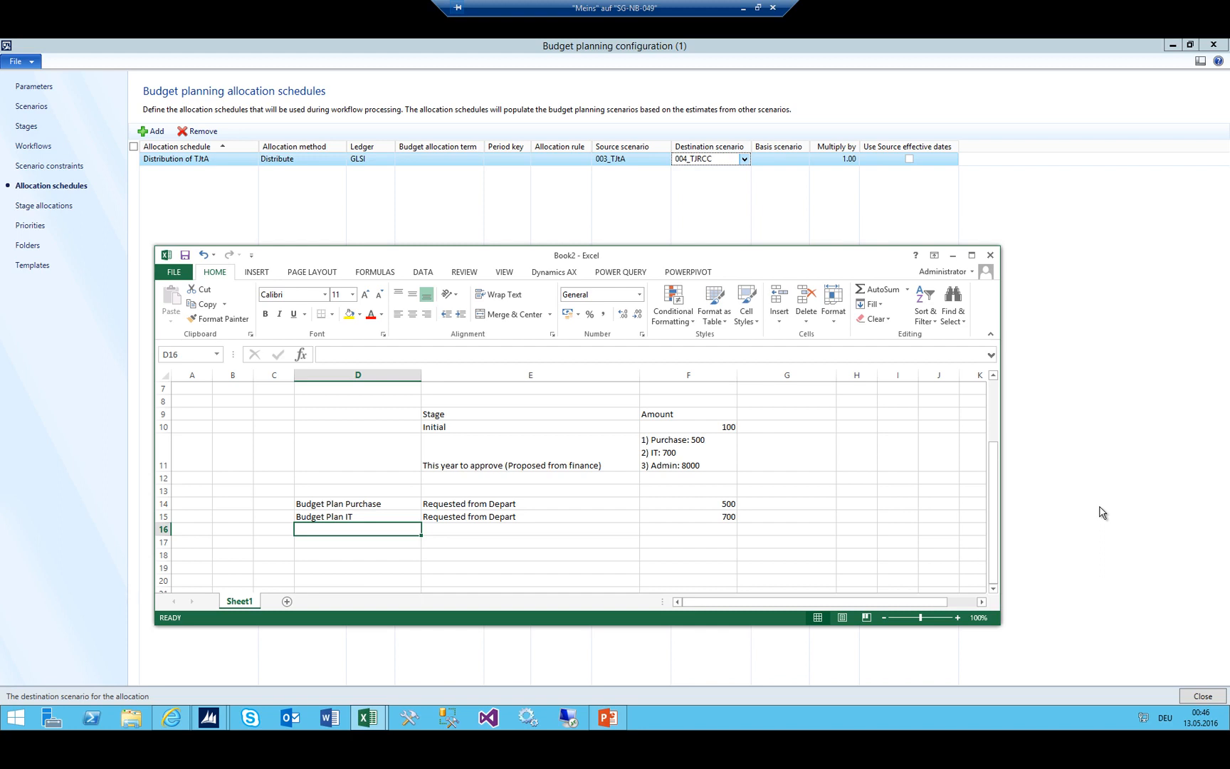
{"action": "type", "text": "Budget Plan Admin"}
{"action": "key", "text": "Tab"}
{"action": "type", "text": "Requested from Depart"}
{"action": "key", "text": "Tab"}
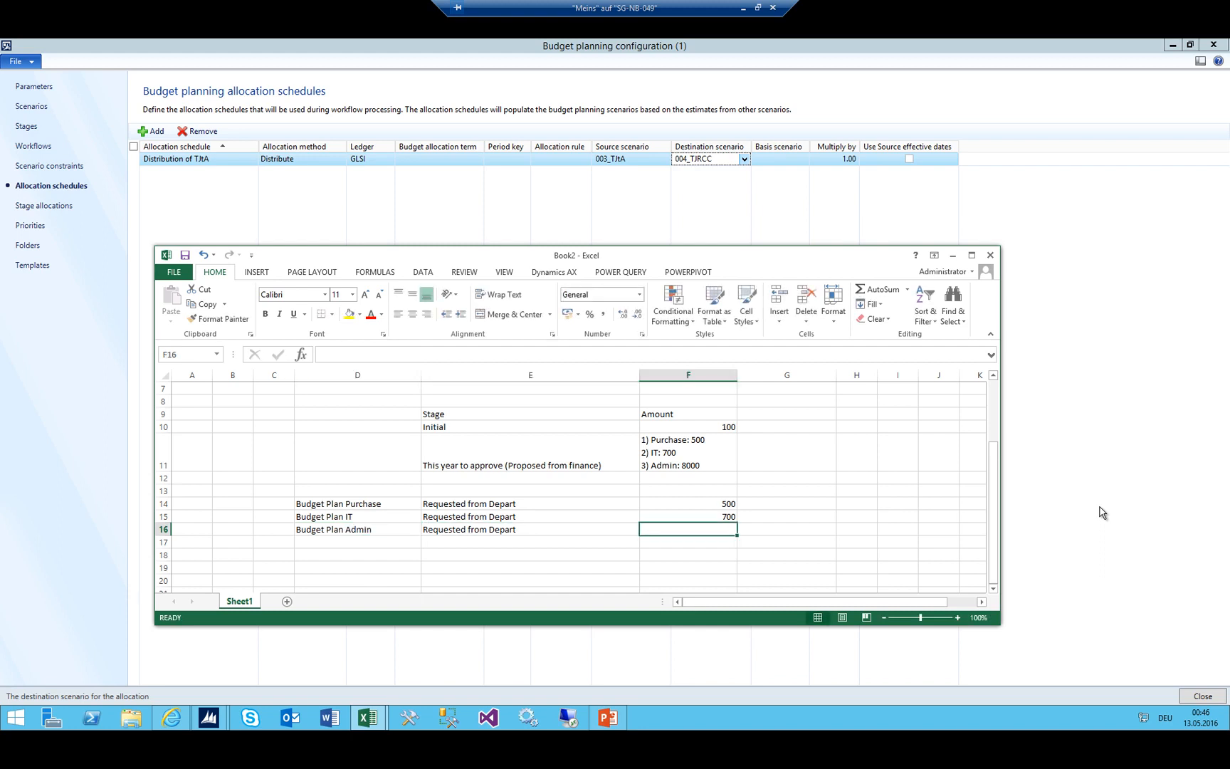
{"action": "type", "text": "8000"}
{"action": "key", "text": "Return"}
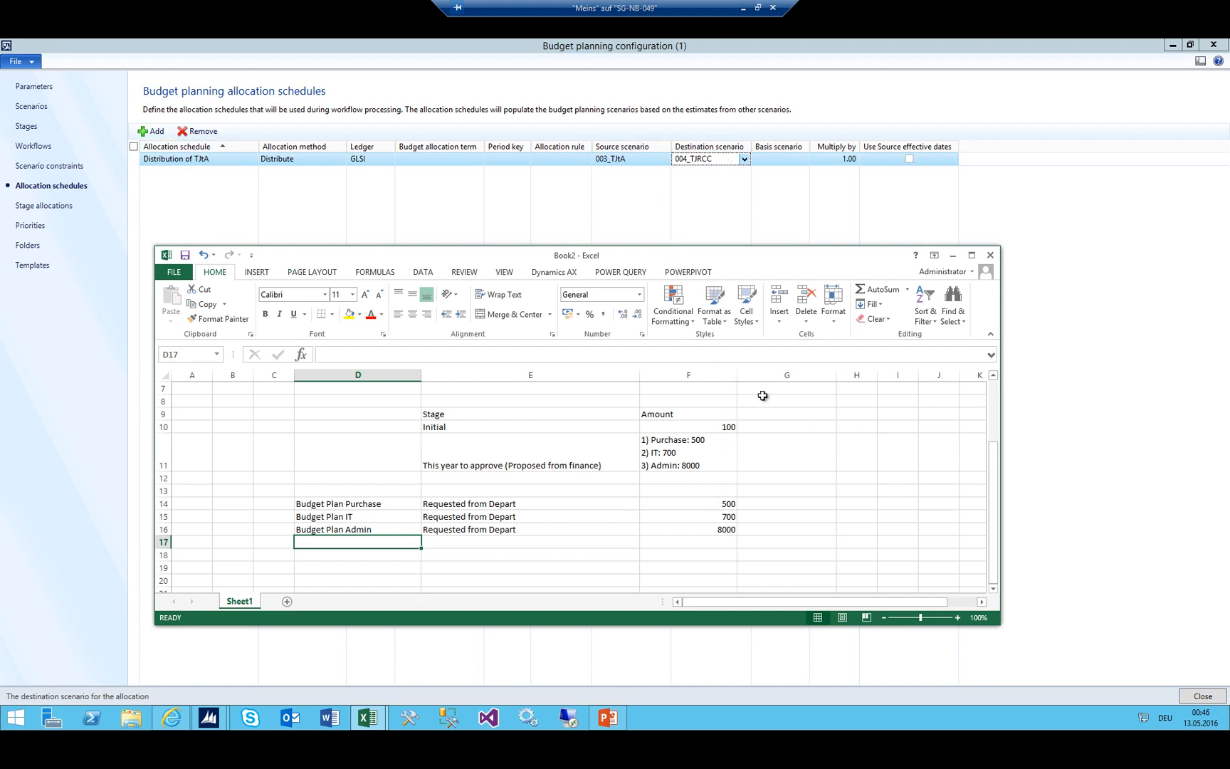
Compare the amounts in F11 with the three department budget plans and the summary table in rows 4 to 6
{"action": "left_click", "coordinate": [667, 440]}
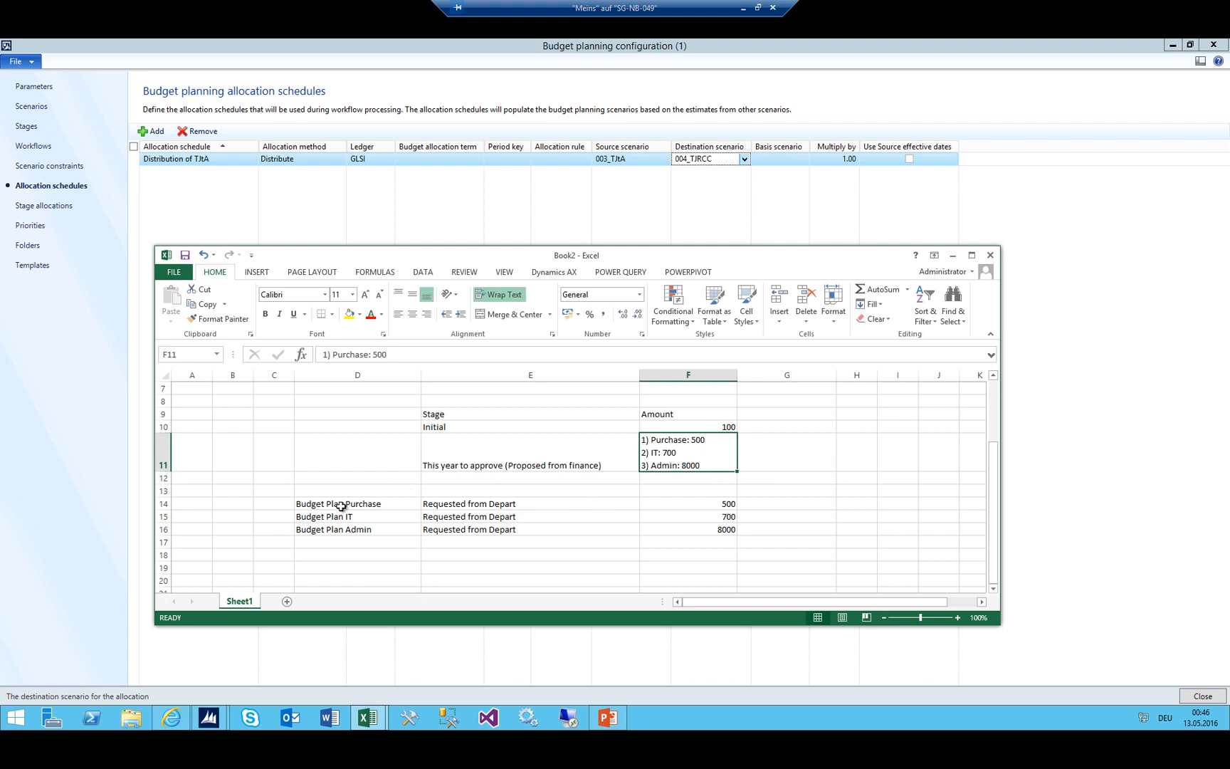
{"action": "left_click_drag", "start_coordinate": [322, 502], "coordinate": [326, 541]}
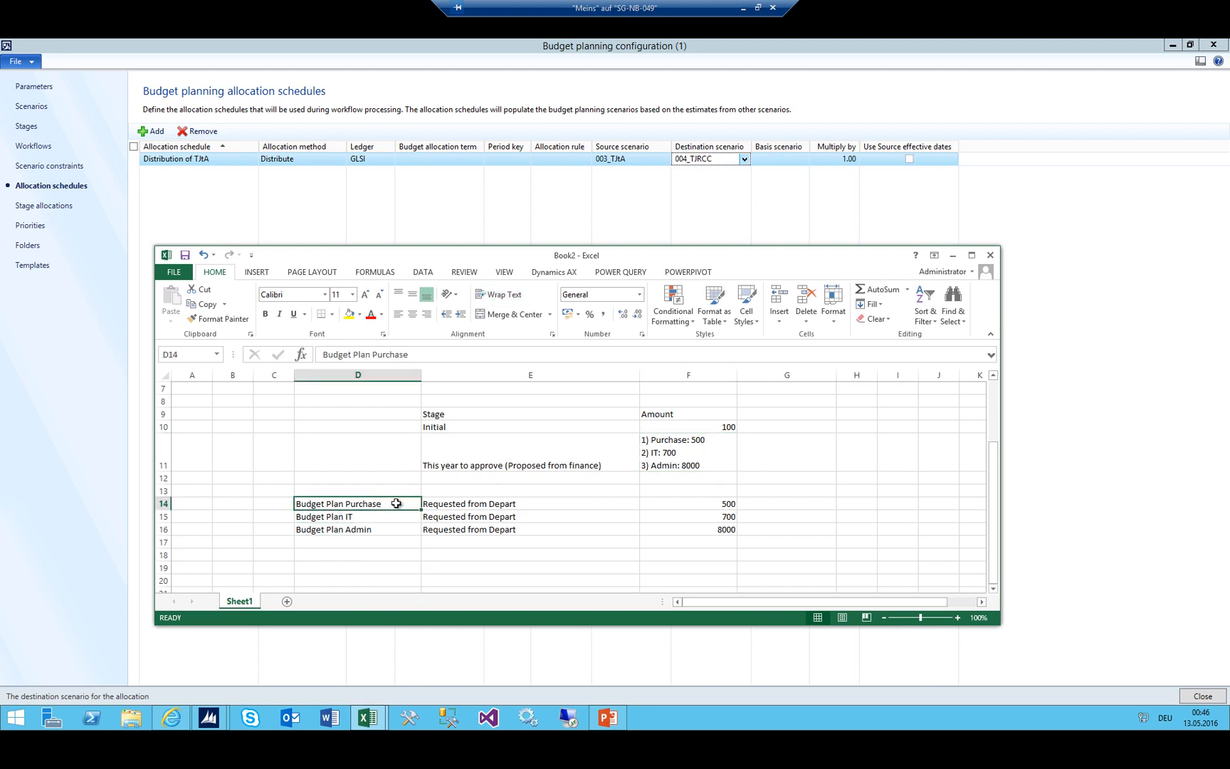
{"action": "left_click_drag", "start_coordinate": [684, 502], "coordinate": [696, 525]}
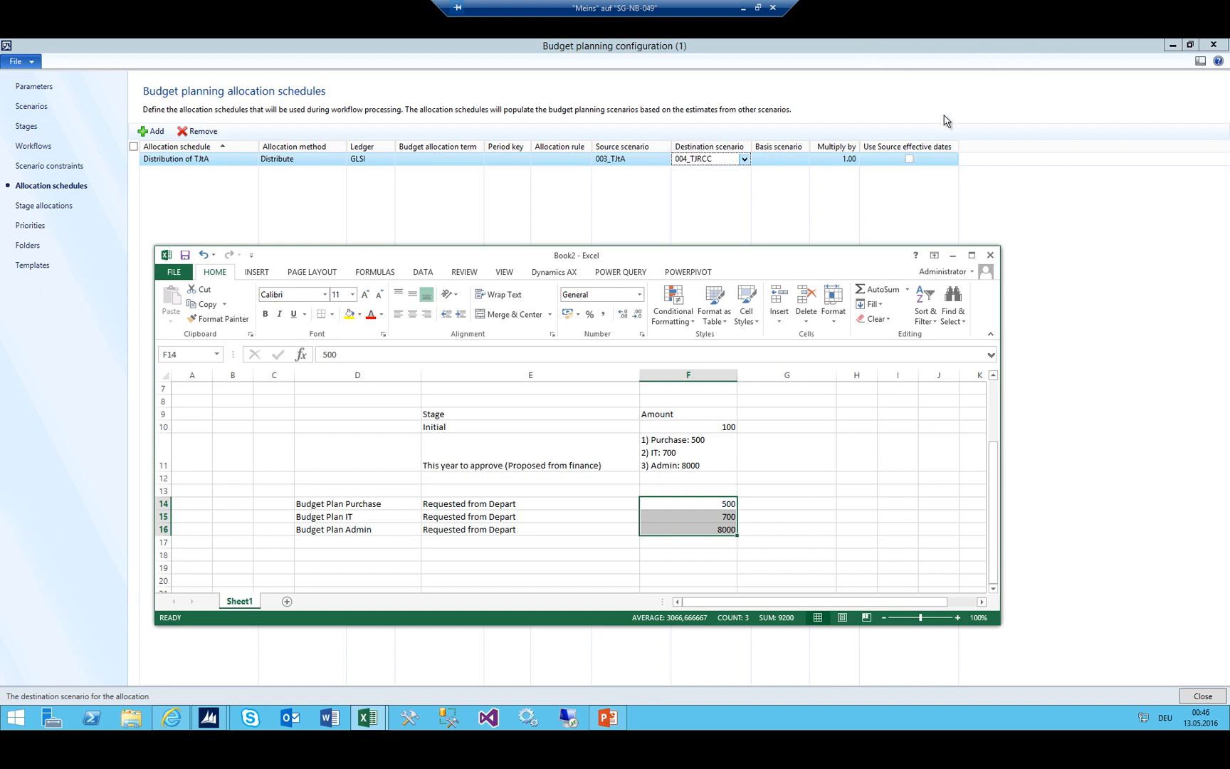
{"action": "scroll", "coordinate": [436, 502], "scroll_direction": "up", "scroll_amount": 2}
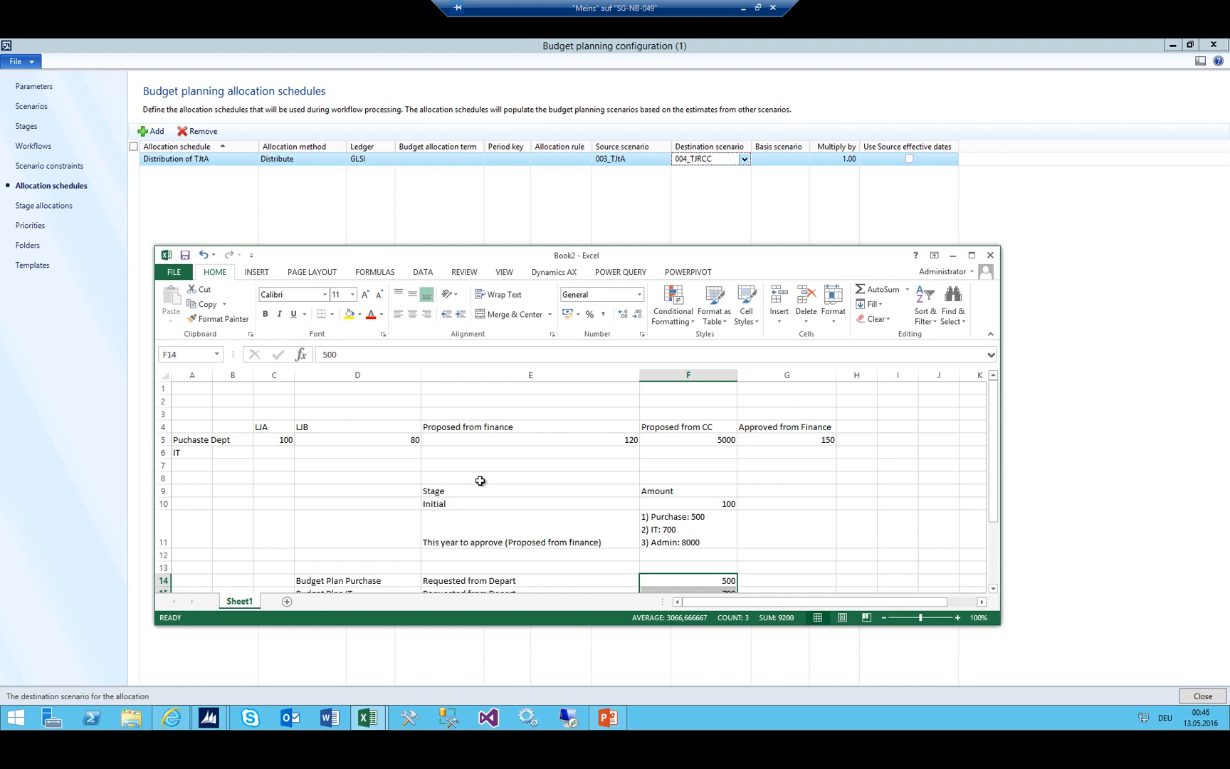
{"action": "left_click_drag", "start_coordinate": [463, 453], "coordinate": [175, 388]}
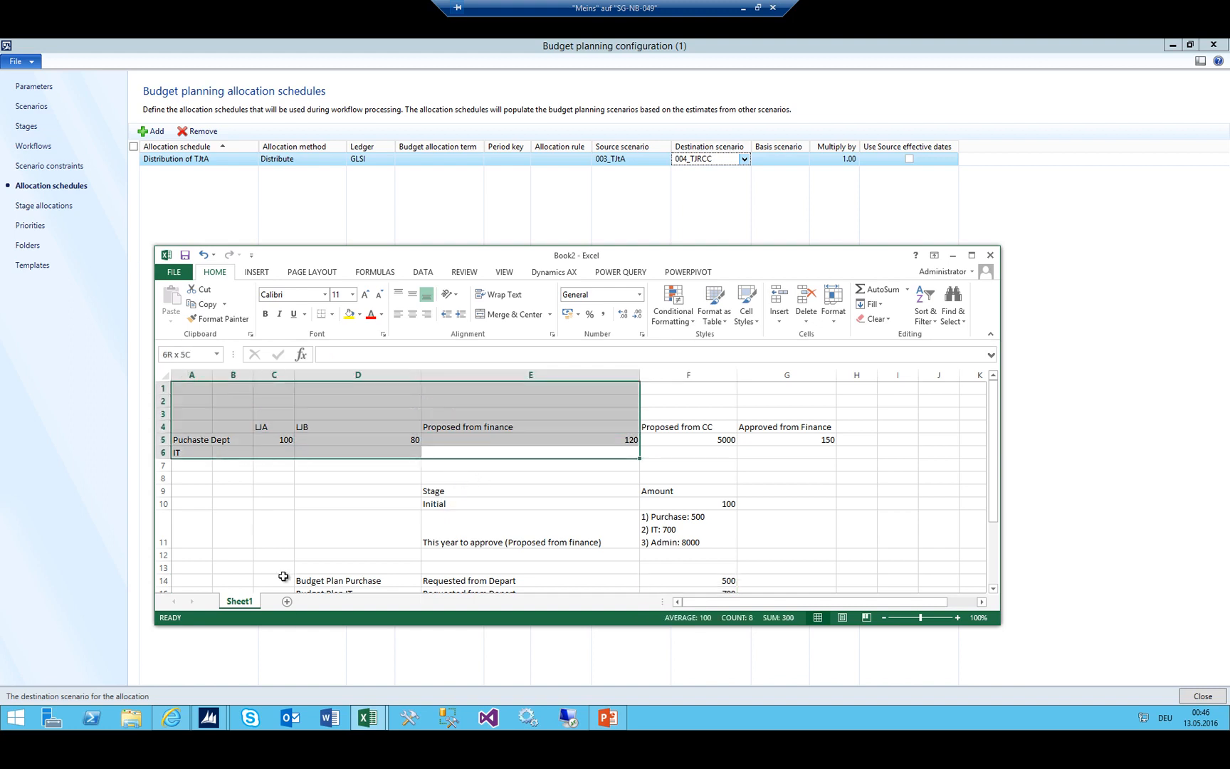
{"action": "left_click", "coordinate": [299, 437]}
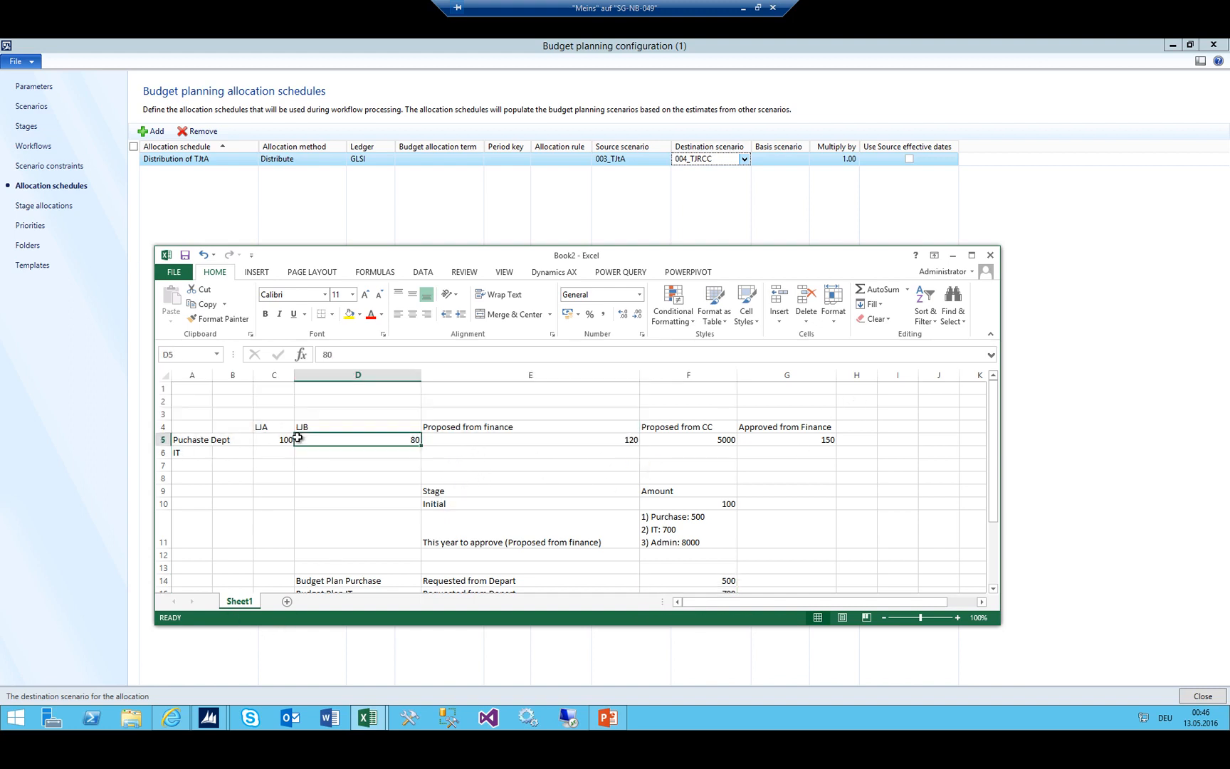
{"action": "scroll", "coordinate": [553, 410], "scroll_direction": "down", "scroll_amount": 1}
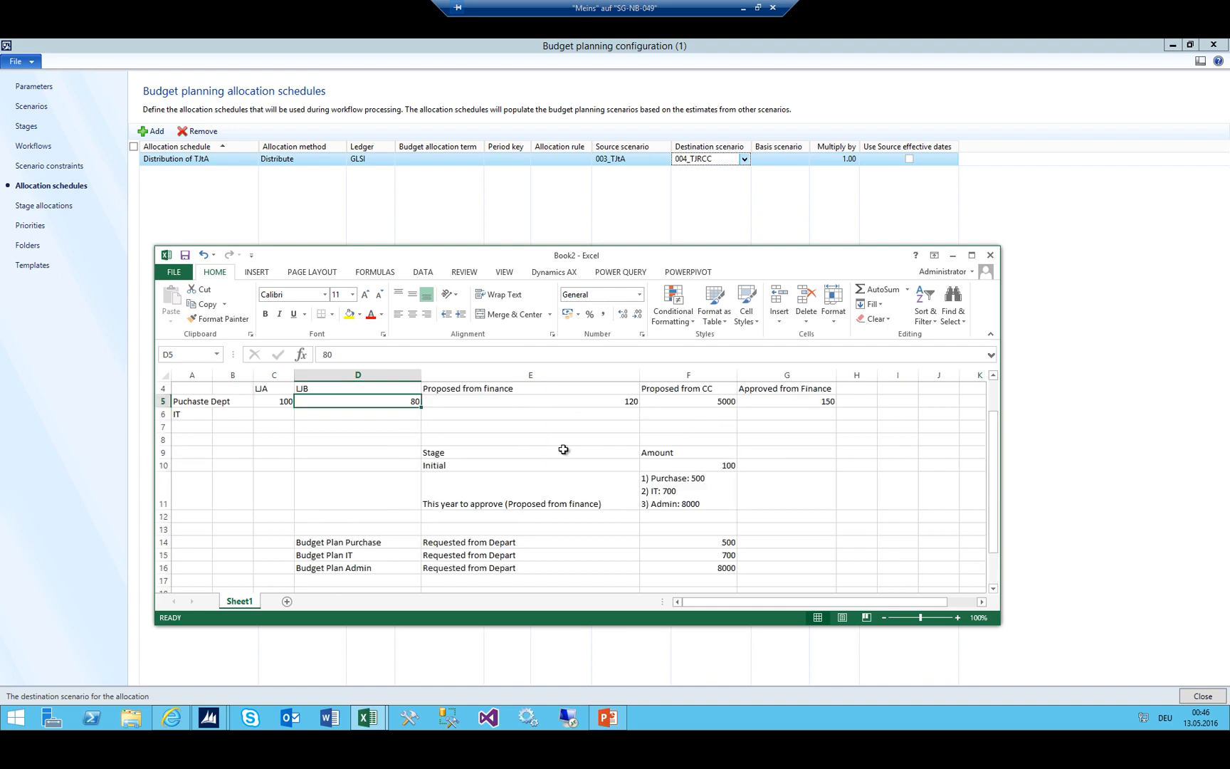
Examine the Aggregated and Finance Review stages under Total Budget in Book1 alongside the department plans in Book2
{"action": "left_click", "coordinate": [368, 719]}
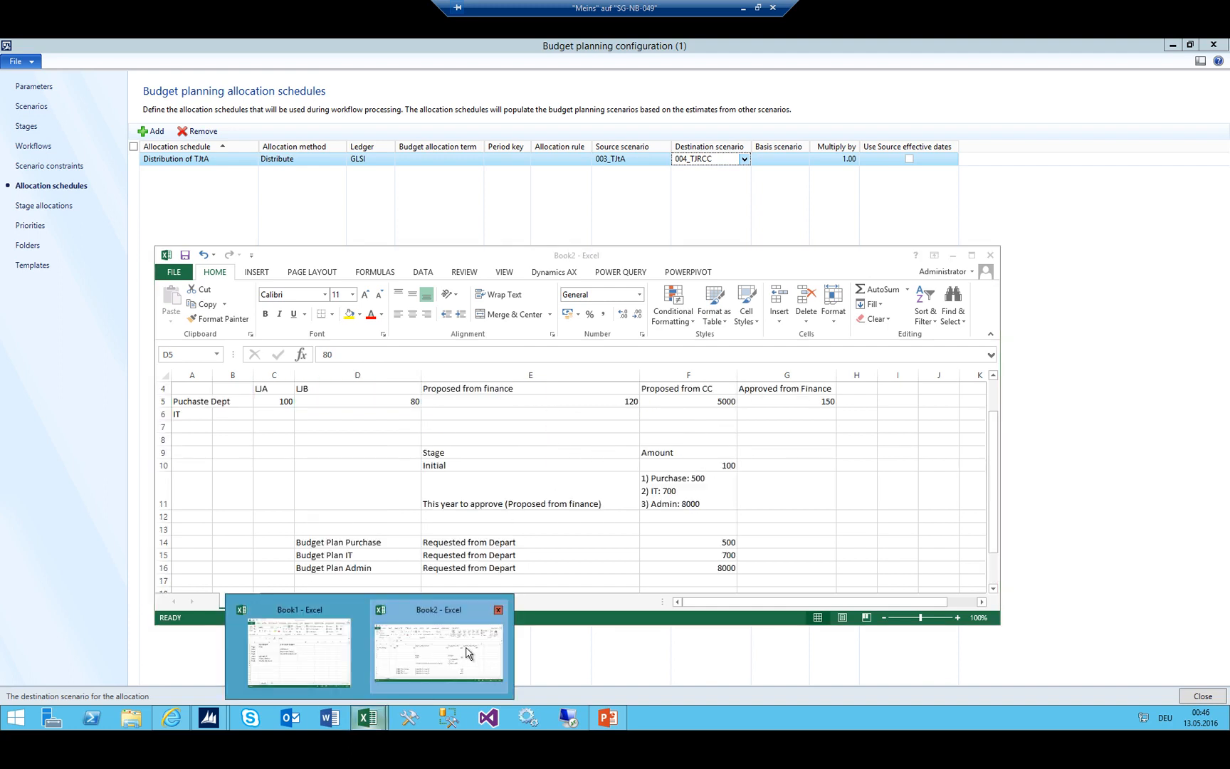
{"action": "left_click", "coordinate": [280, 662]}
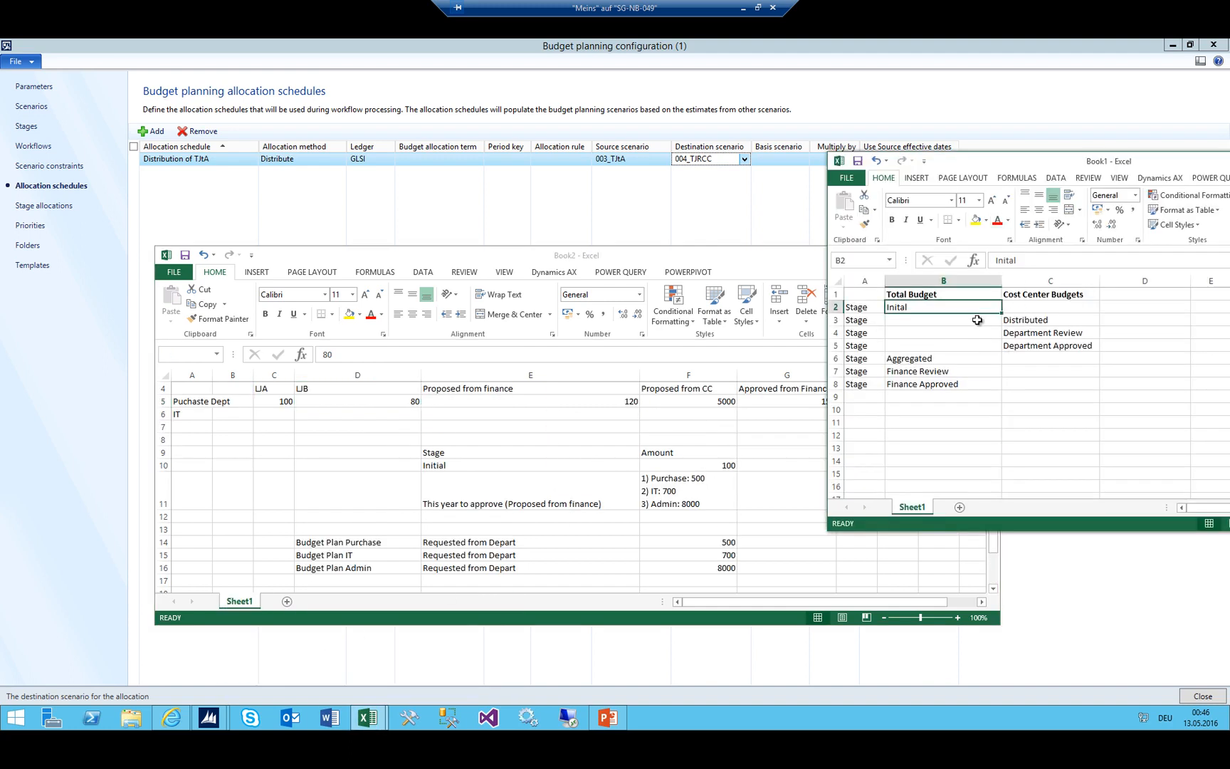
{"action": "left_click", "coordinate": [931, 361]}
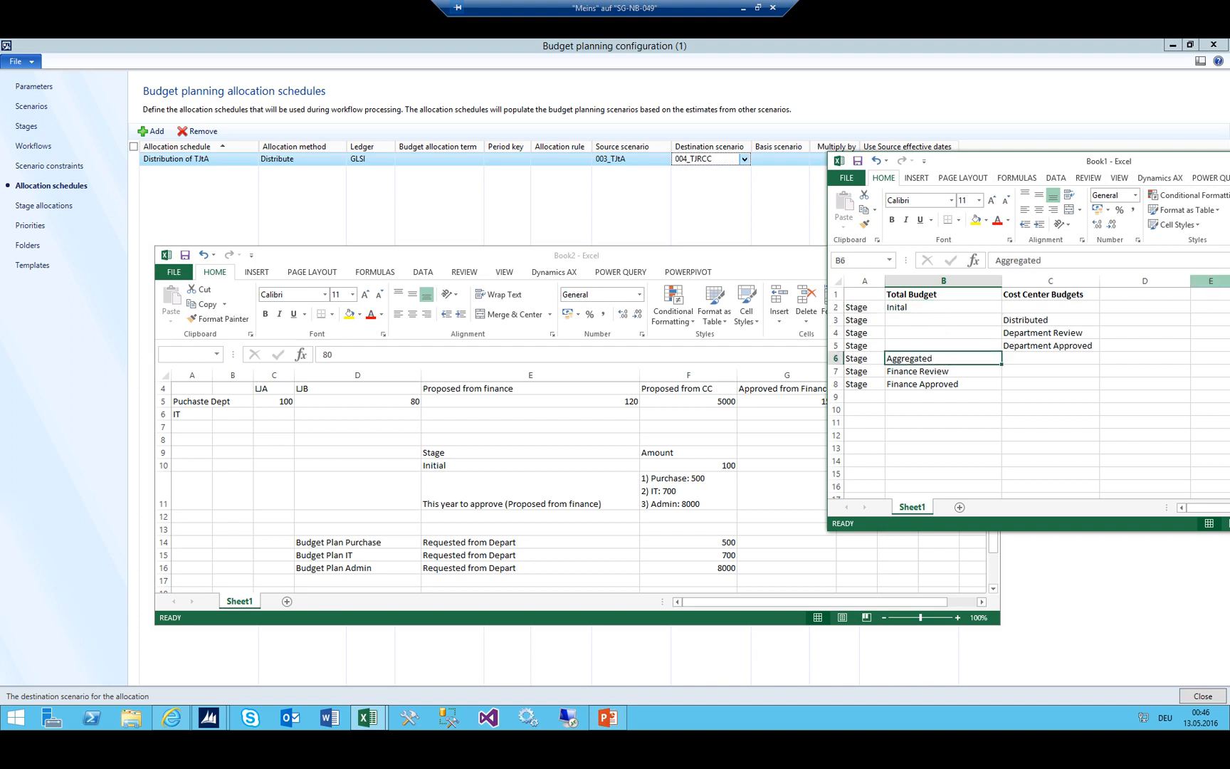
{"action": "left_click", "coordinate": [918, 373]}
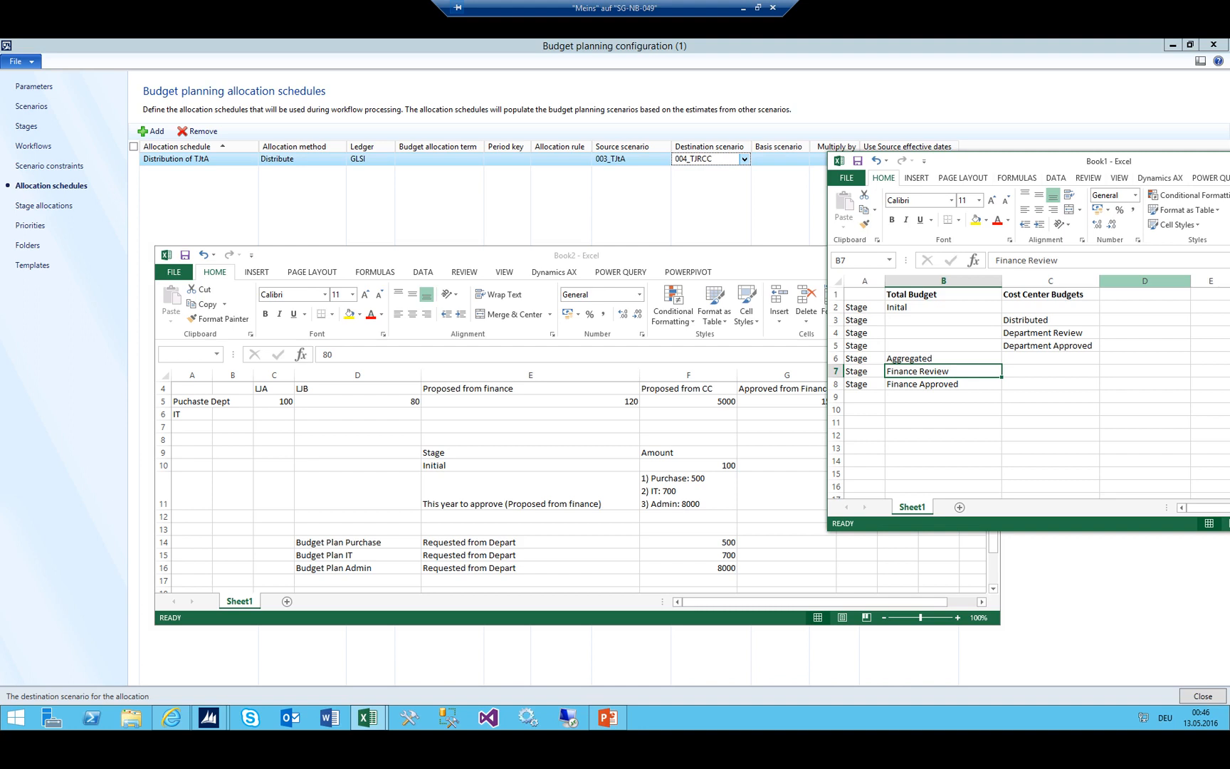
{"action": "left_click", "coordinate": [903, 359]}
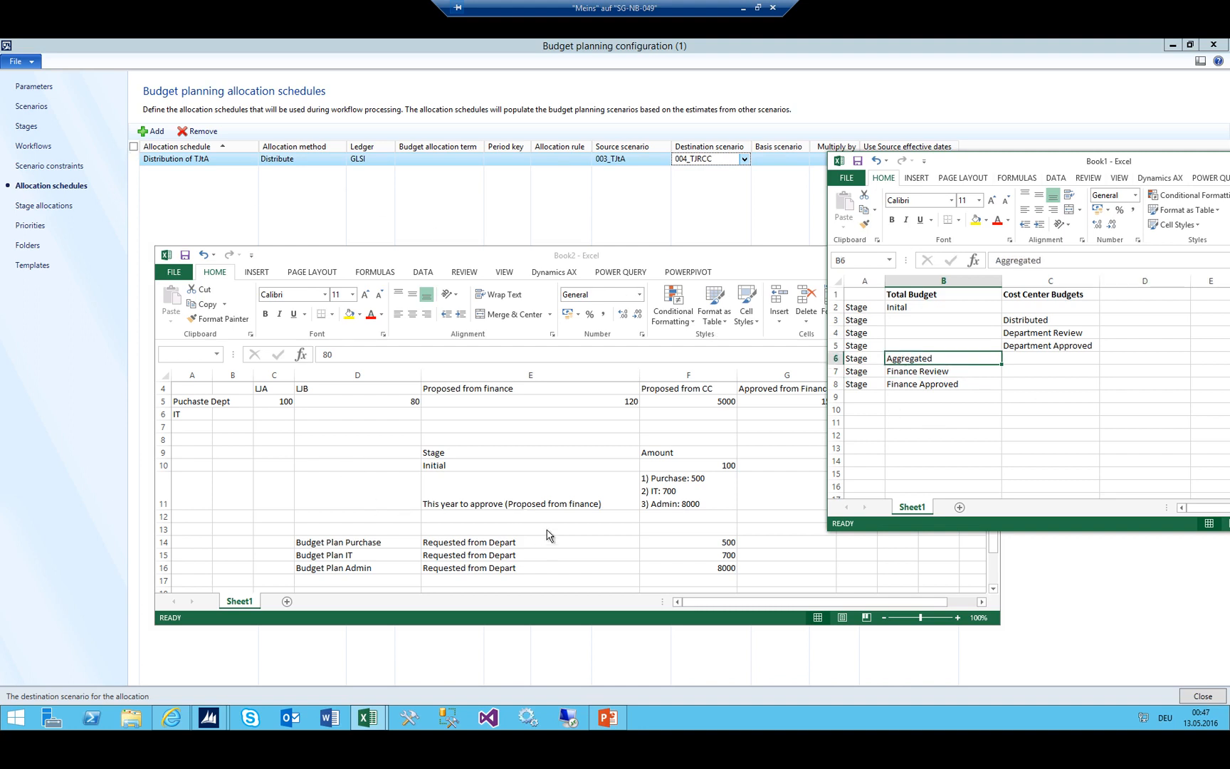
{"action": "key", "text": "alt+Tab"}
{"action": "scroll", "coordinate": [512, 530], "scroll_direction": "down", "scroll_amount": 2}
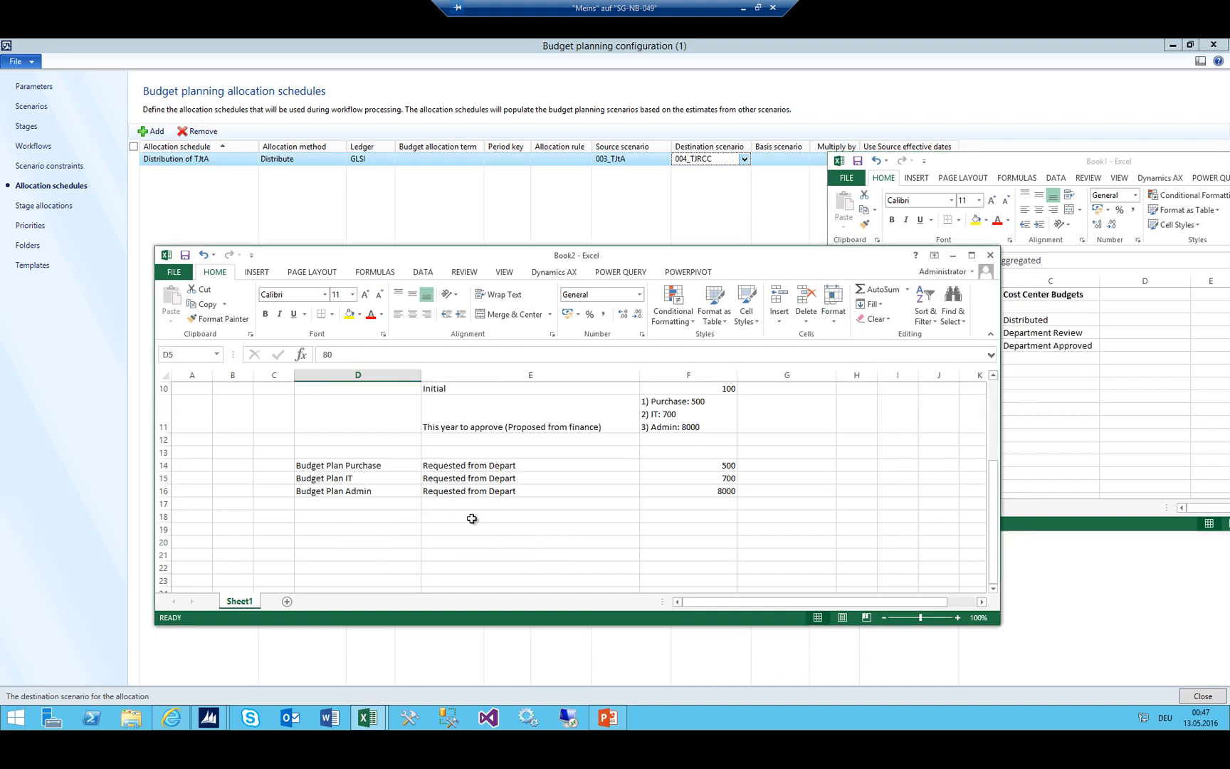
{"action": "left_click", "coordinate": [463, 517]}
{"action": "left_click", "coordinate": [478, 526]}
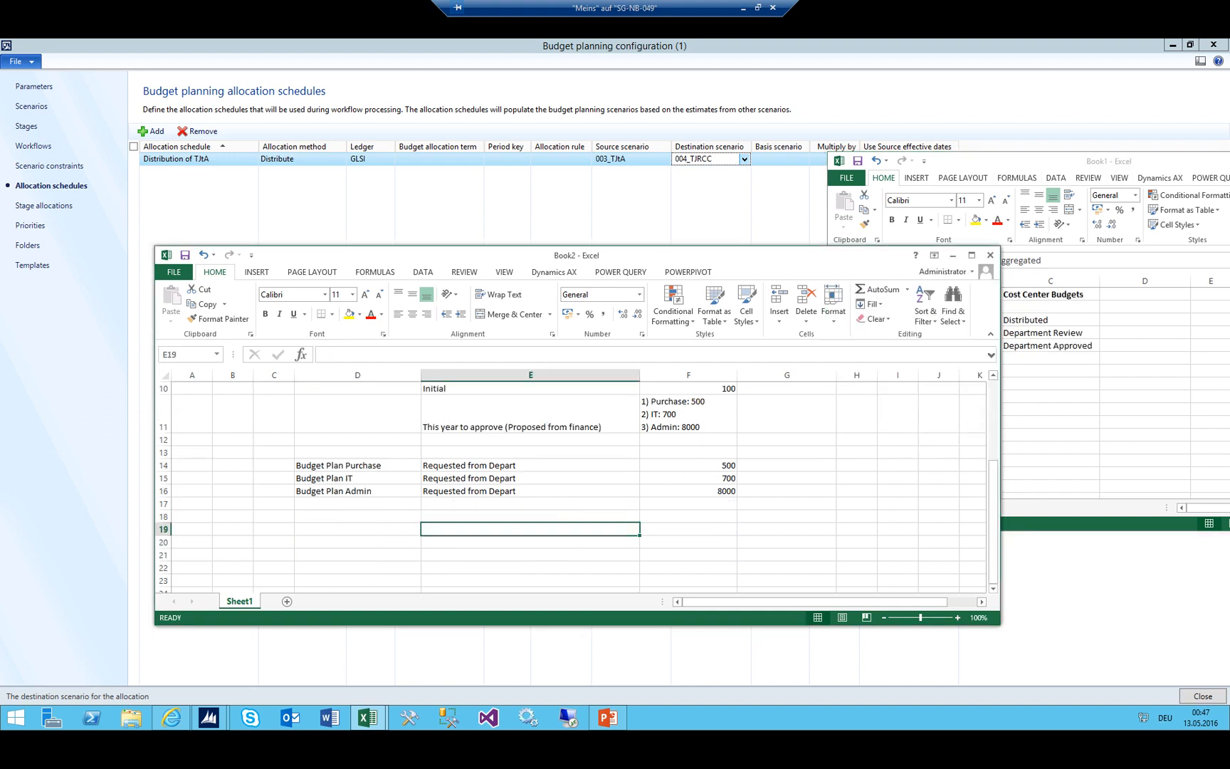
{"action": "left_click", "coordinate": [1092, 161]}
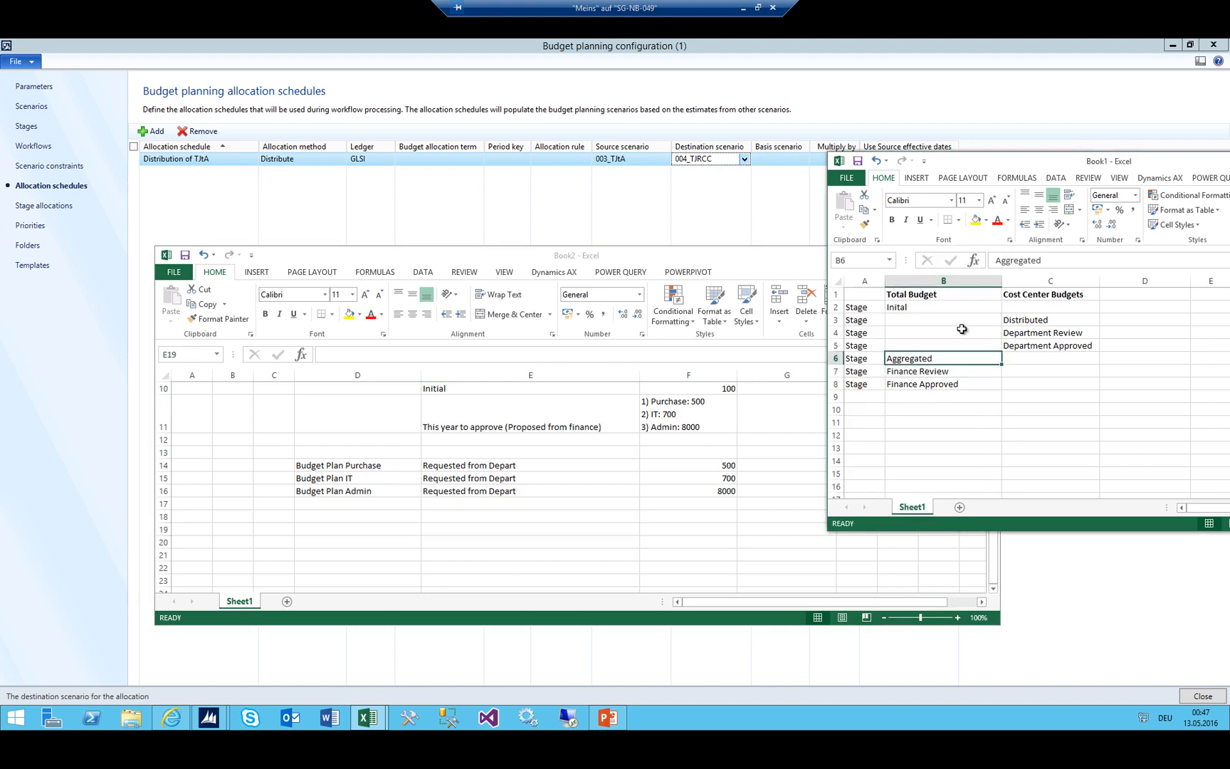
{"action": "left_click", "coordinate": [929, 371]}
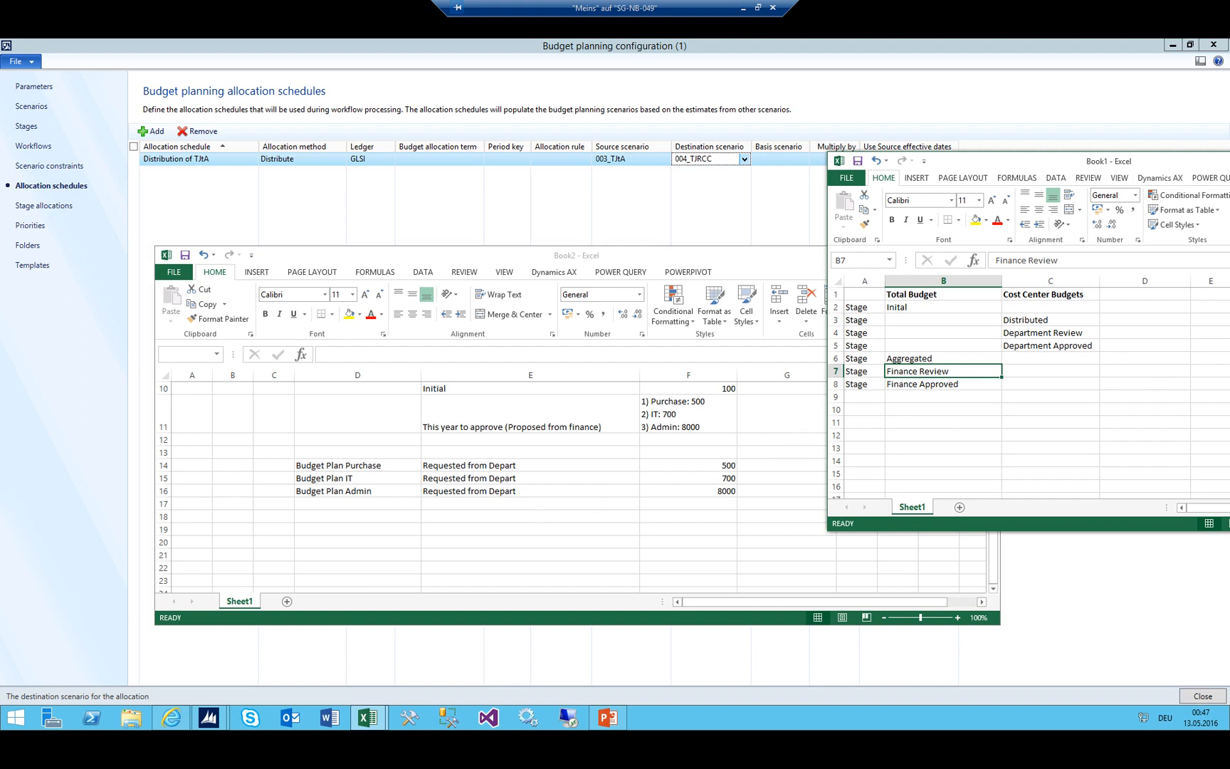
In Book2, set the Budget Plan Purchase amount in F14 to 900 and the Budget Plan Admin amount in F16 to 50000
{"action": "left_click", "coordinate": [427, 528]}
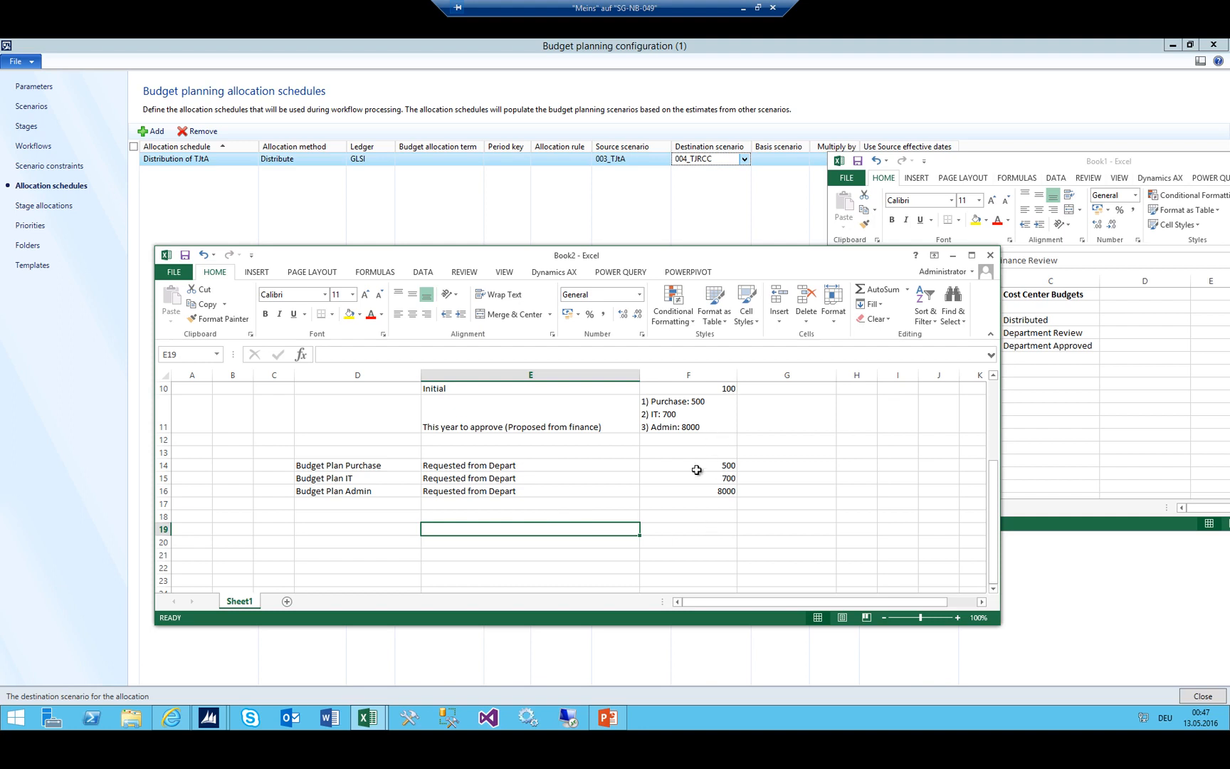
{"action": "left_click", "coordinate": [721, 474]}
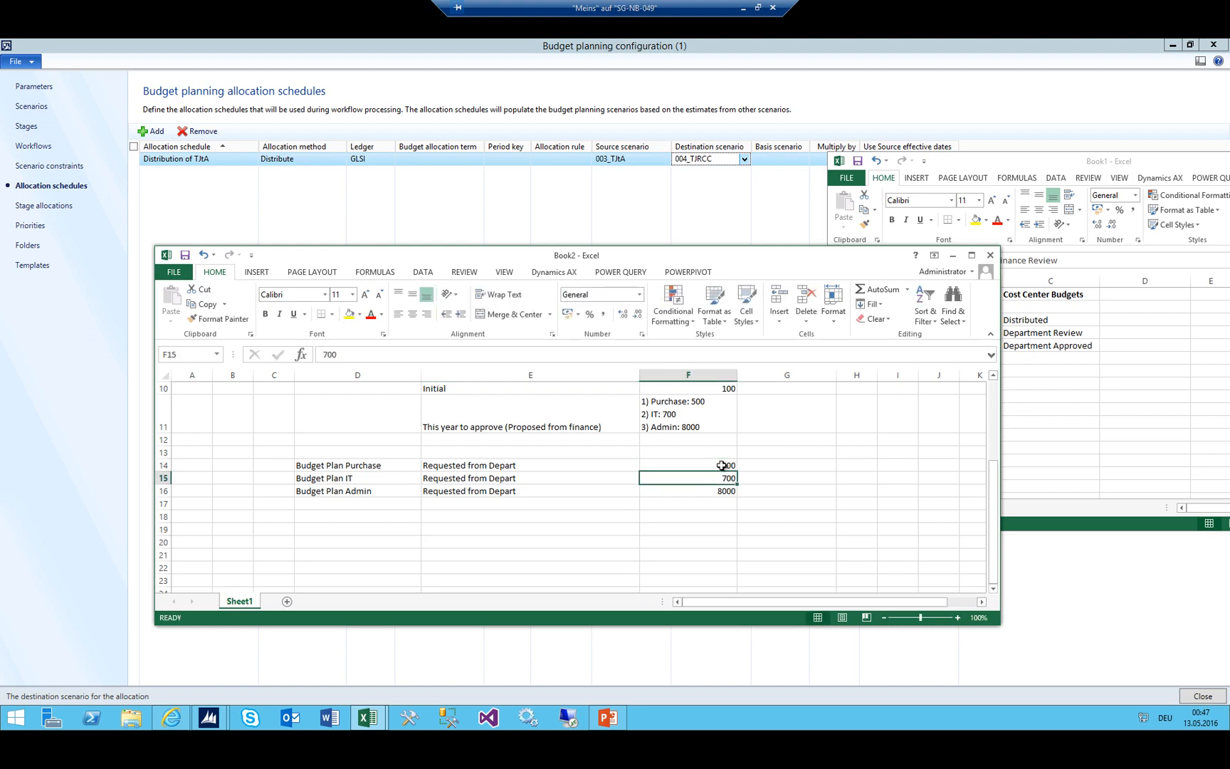
{"action": "key", "text": "Down"}
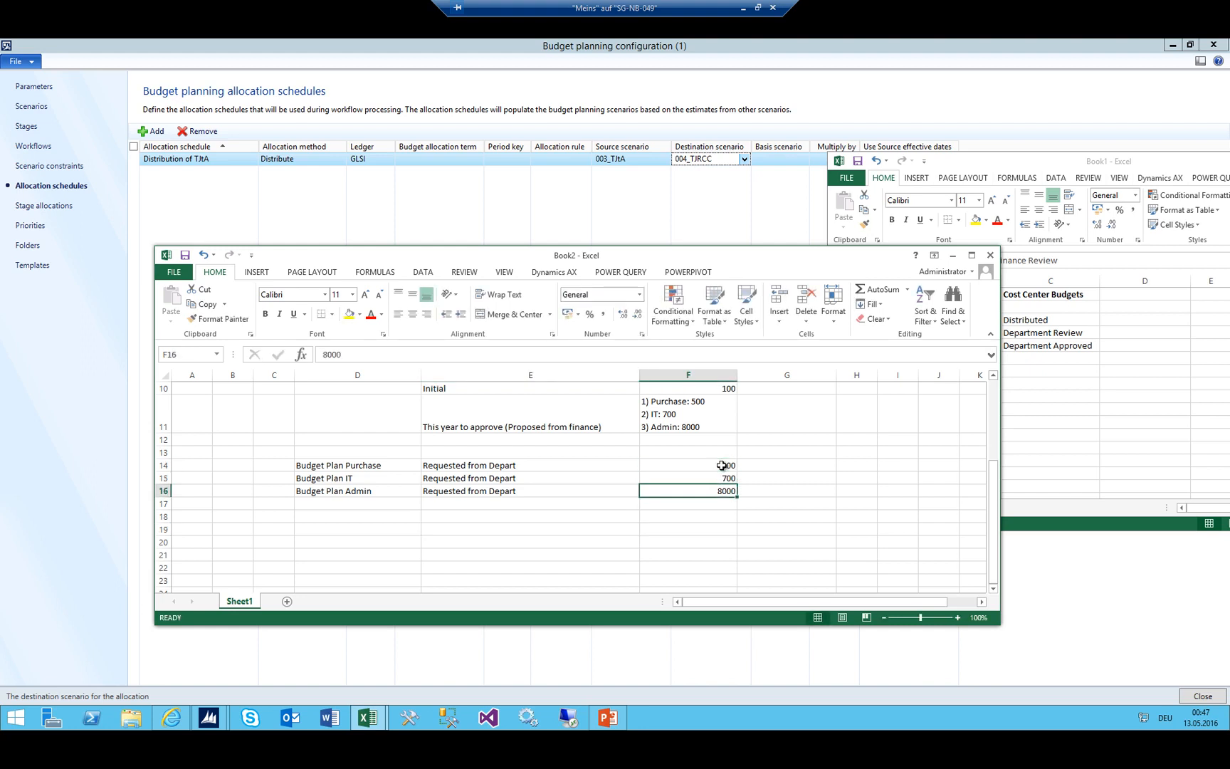
{"action": "type", "text": "50000"}
{"action": "key", "text": "Return"}
Enter the stage label "Finance to Review" in cell E19 below the department budget plans
{"action": "key", "text": "Left"}
{"action": "key", "text": "Down"}
{"action": "key", "text": "Down"}
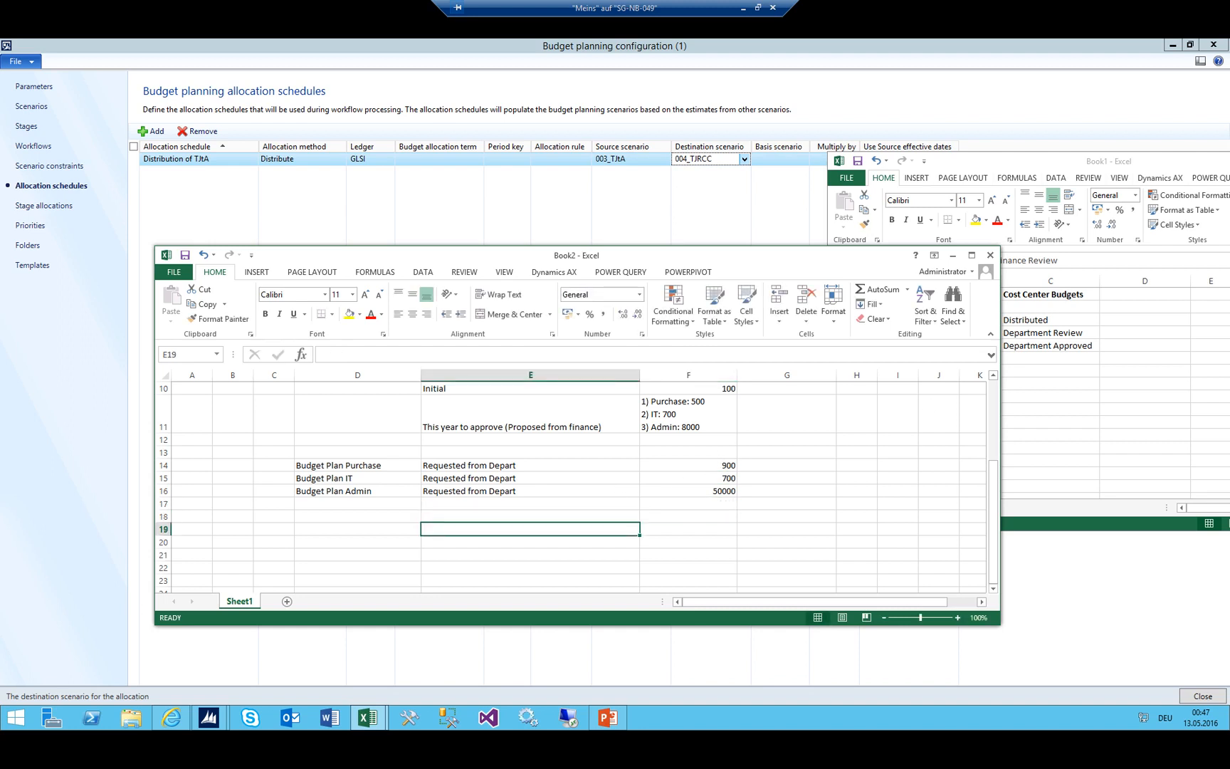
{"action": "type", "text": "Finance to T"}
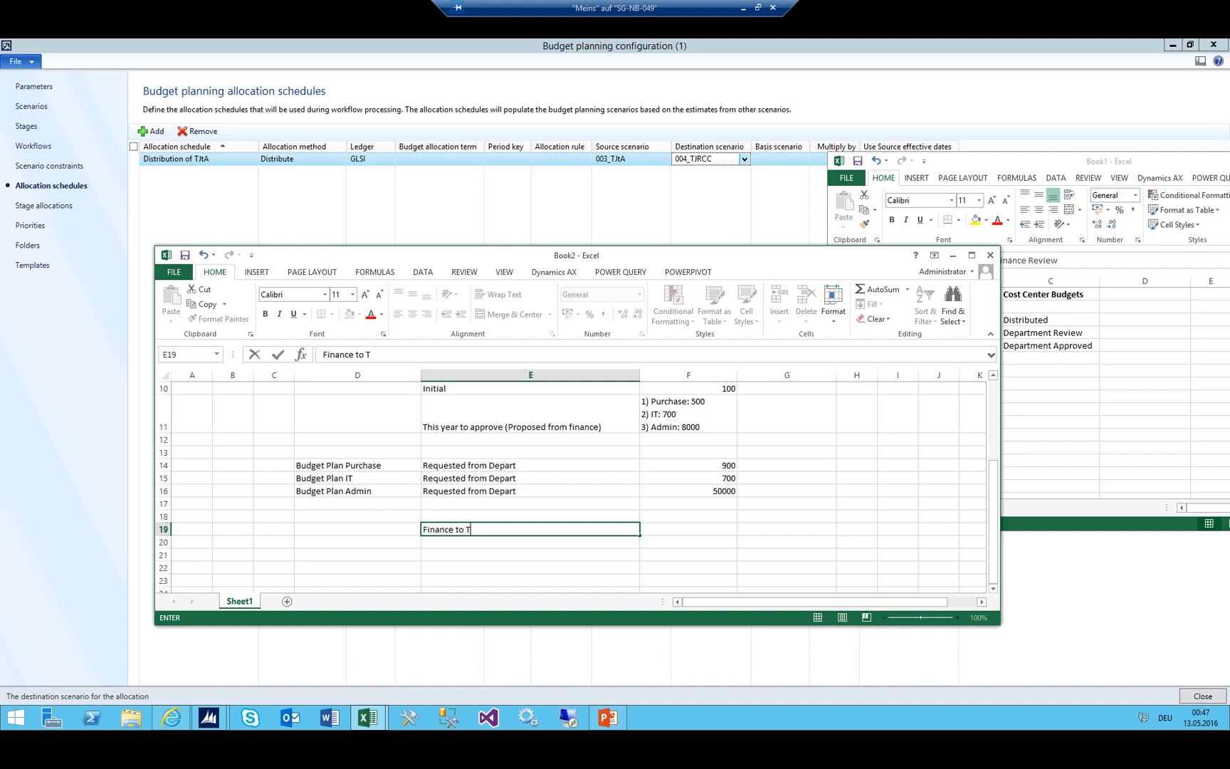
{"action": "key", "text": "BackSpace"}
{"action": "type", "text": "Review"}
{"action": "key", "text": "Tab"}
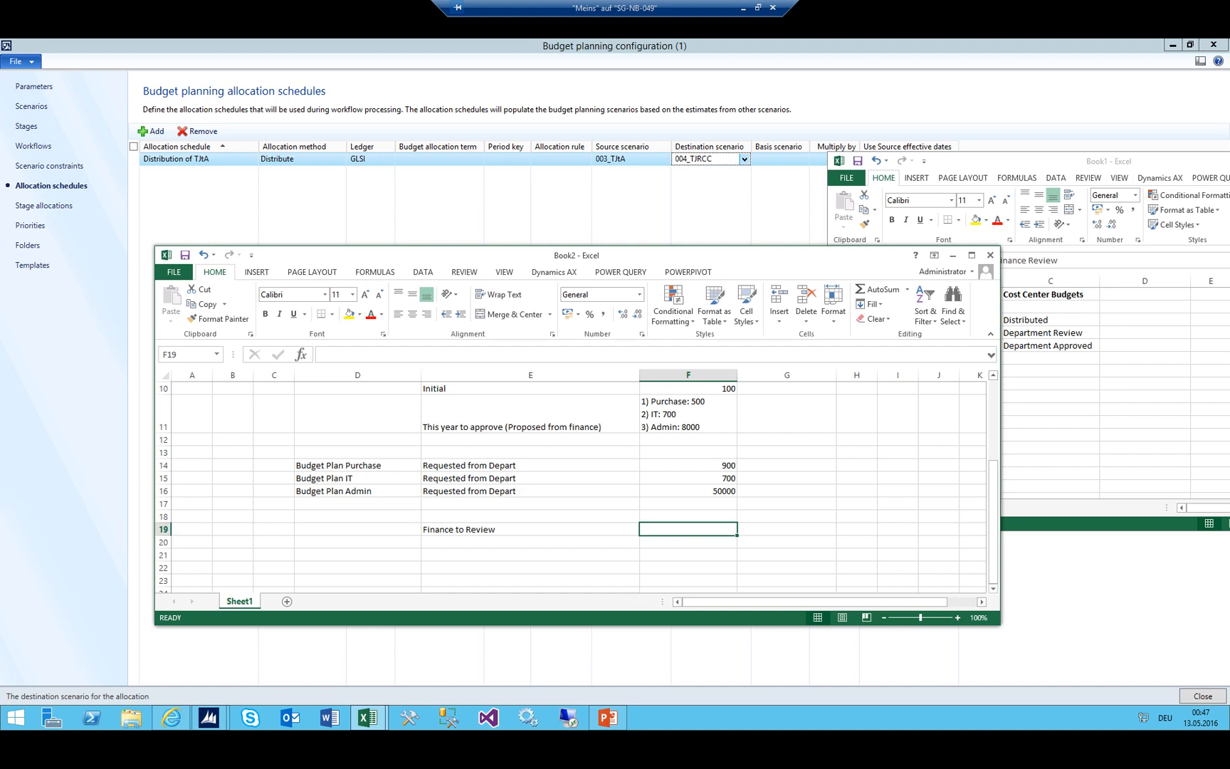
Enter 51600 in cell F19 as the aggregated amount for Finance to Review
{"action": "type", "text": "51"}
{"action": "key", "text": "BackSpace"}
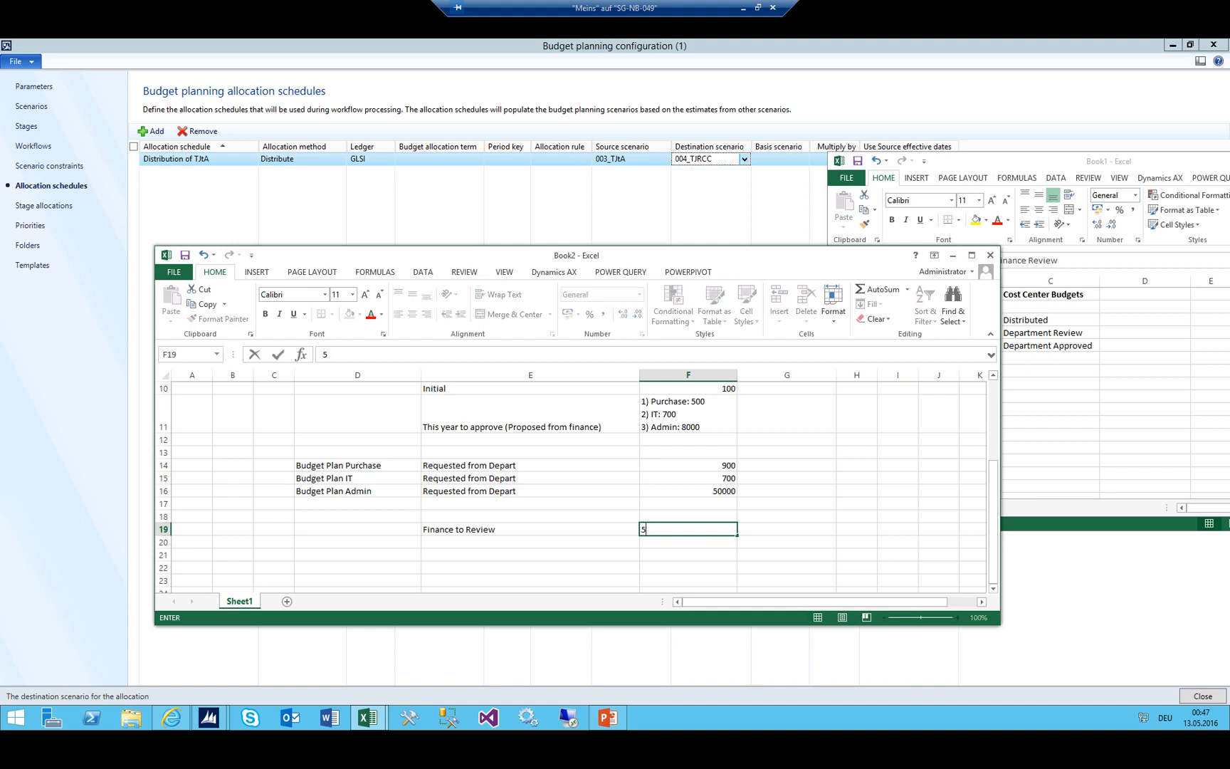
{"action": "type", "text": "1600"}
{"action": "key", "text": "Return"}
{"action": "key", "text": "Up"}
{"action": "key", "text": "Right"}
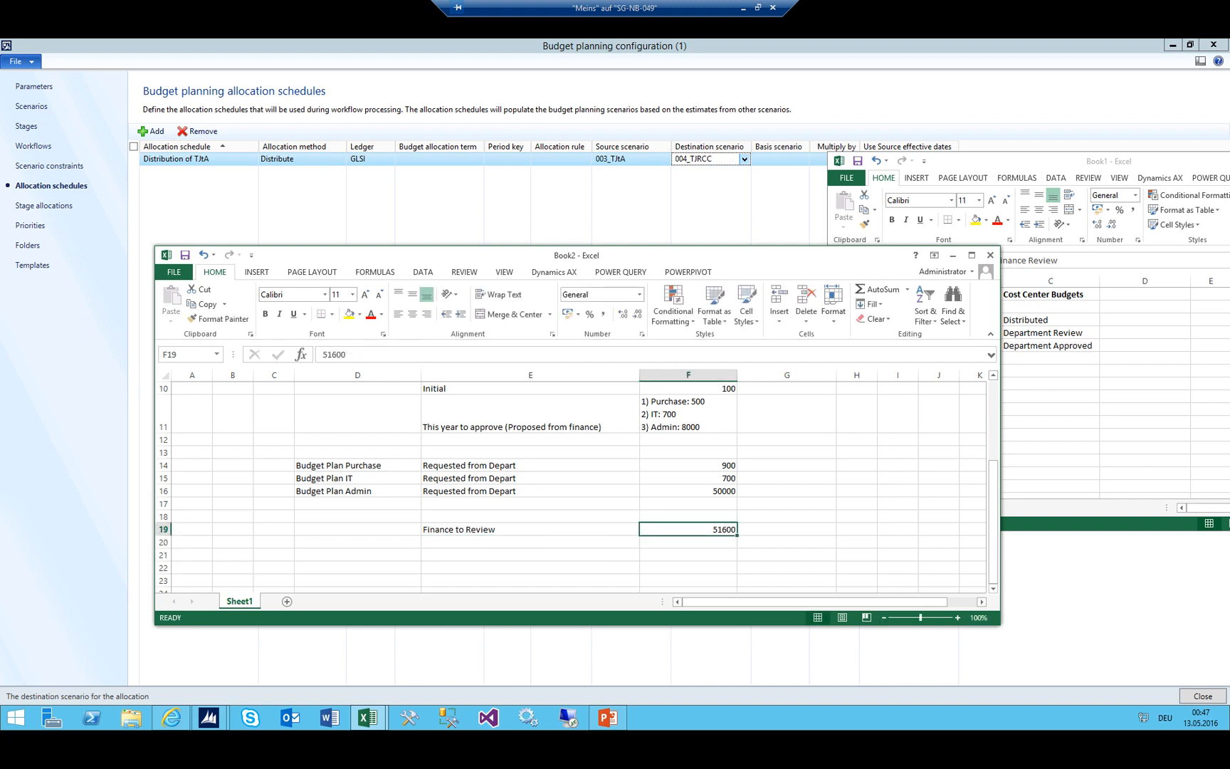
Return to Budget planning configuration and add an allocation schedule named "Aggregation of TJRCC" with the Aggregate allocation method
{"action": "left_click", "coordinate": [191, 164]}
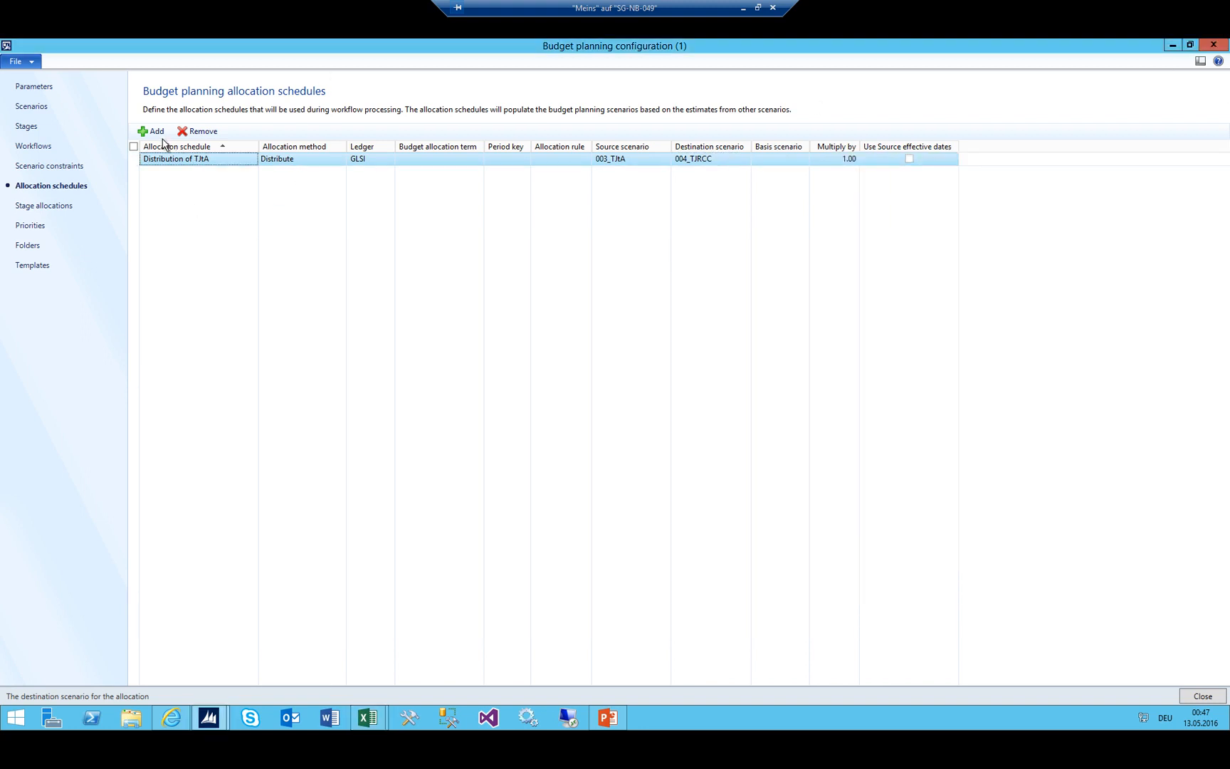
{"action": "left_click", "coordinate": [155, 132]}
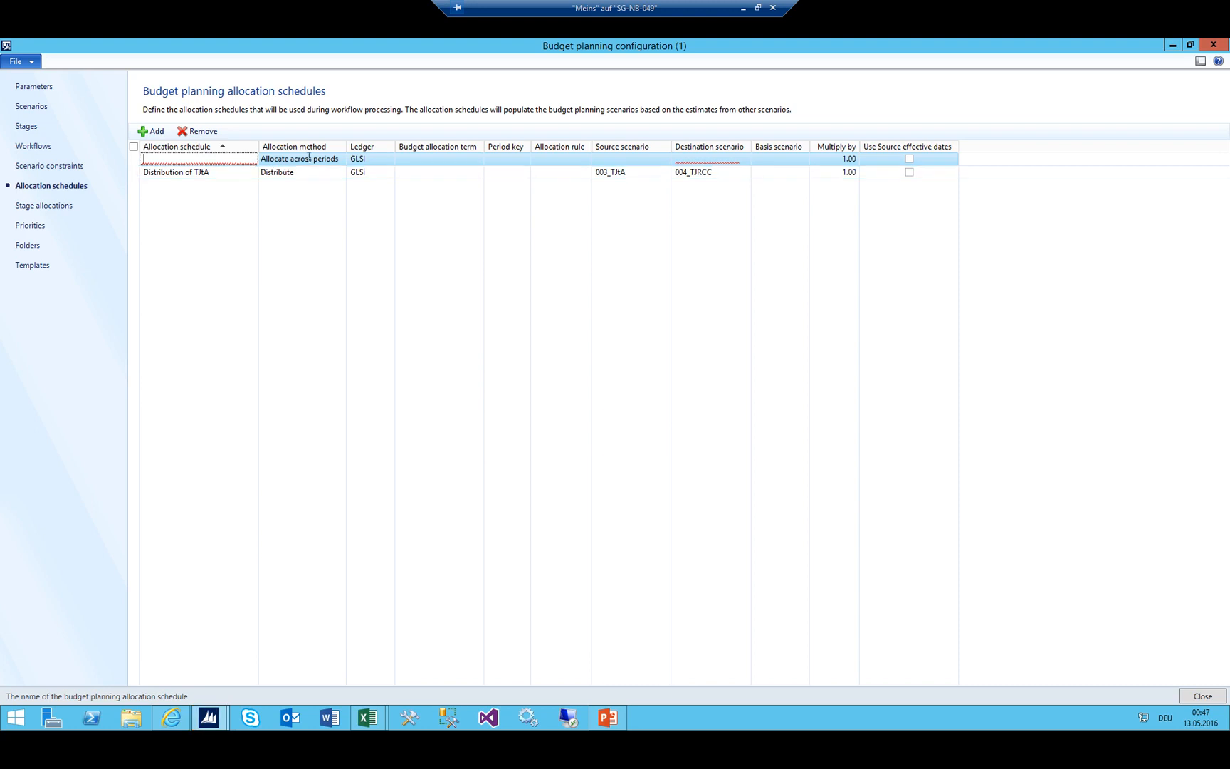
{"action": "type", "text": "Aggregation of"}
{"action": "type", "text": " TR"}
{"action": "type", "text": "RCC"}
{"action": "key", "text": "Tab"}
{"action": "type", "text": "ag"}
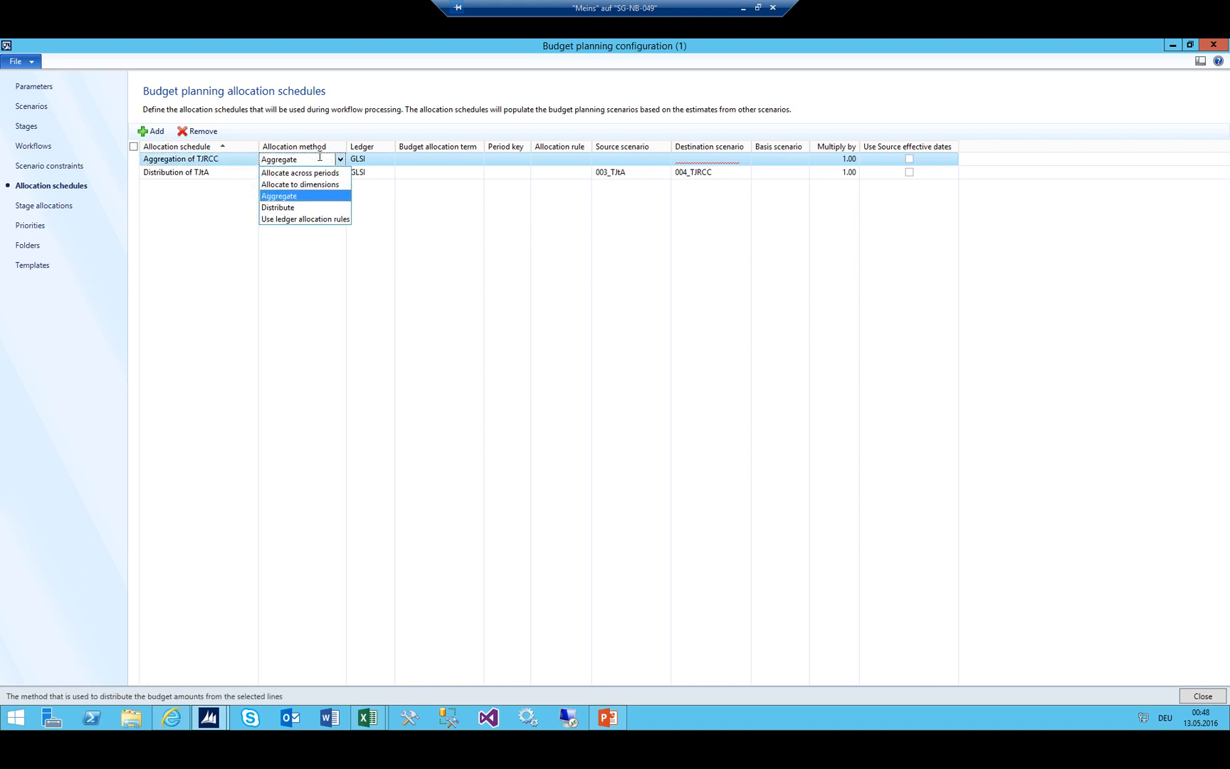
{"action": "key", "text": "Return"}
Set the source scenario of the Aggregation of TJRCC schedule to 004_TJRCC
{"action": "key", "text": "Tab"}
{"action": "key", "text": "Tab"}
{"action": "key", "text": "Tab"}
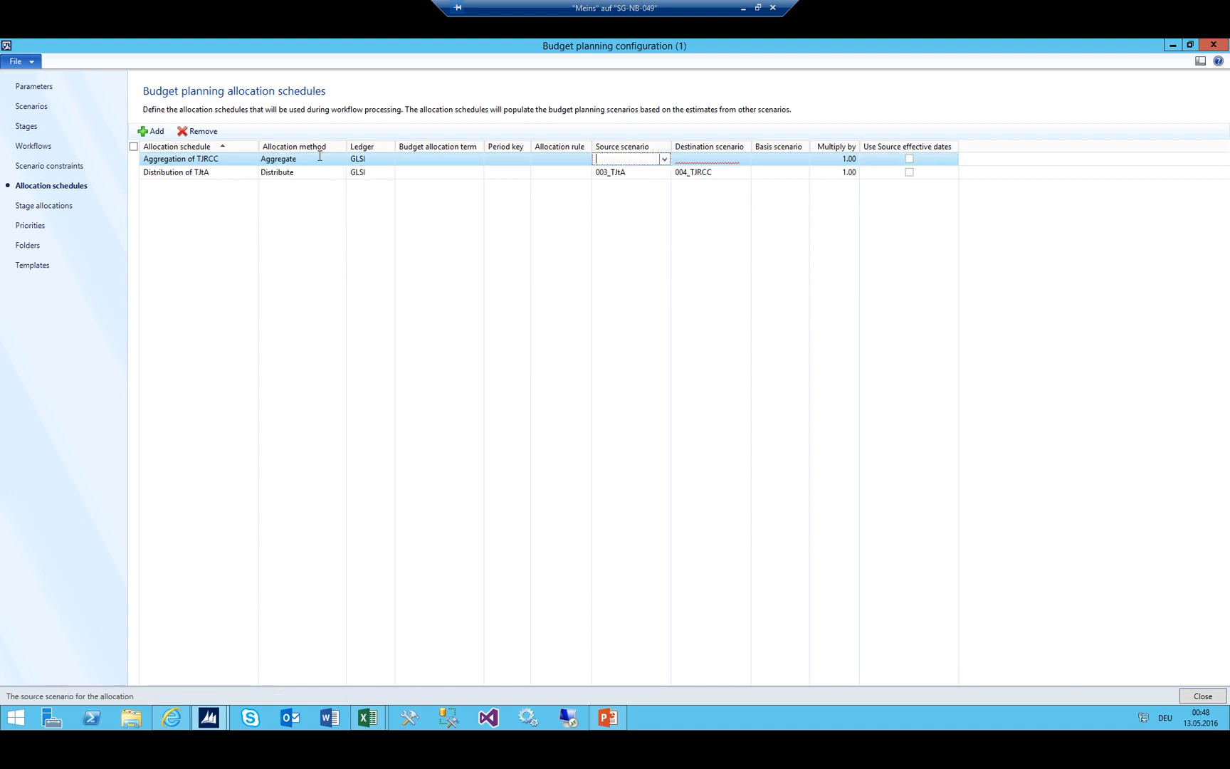
{"action": "key", "text": "shift+Tab"}
{"action": "key", "text": "alt+Down"}
{"action": "key", "text": "Down"}
{"action": "key", "text": "Down"}
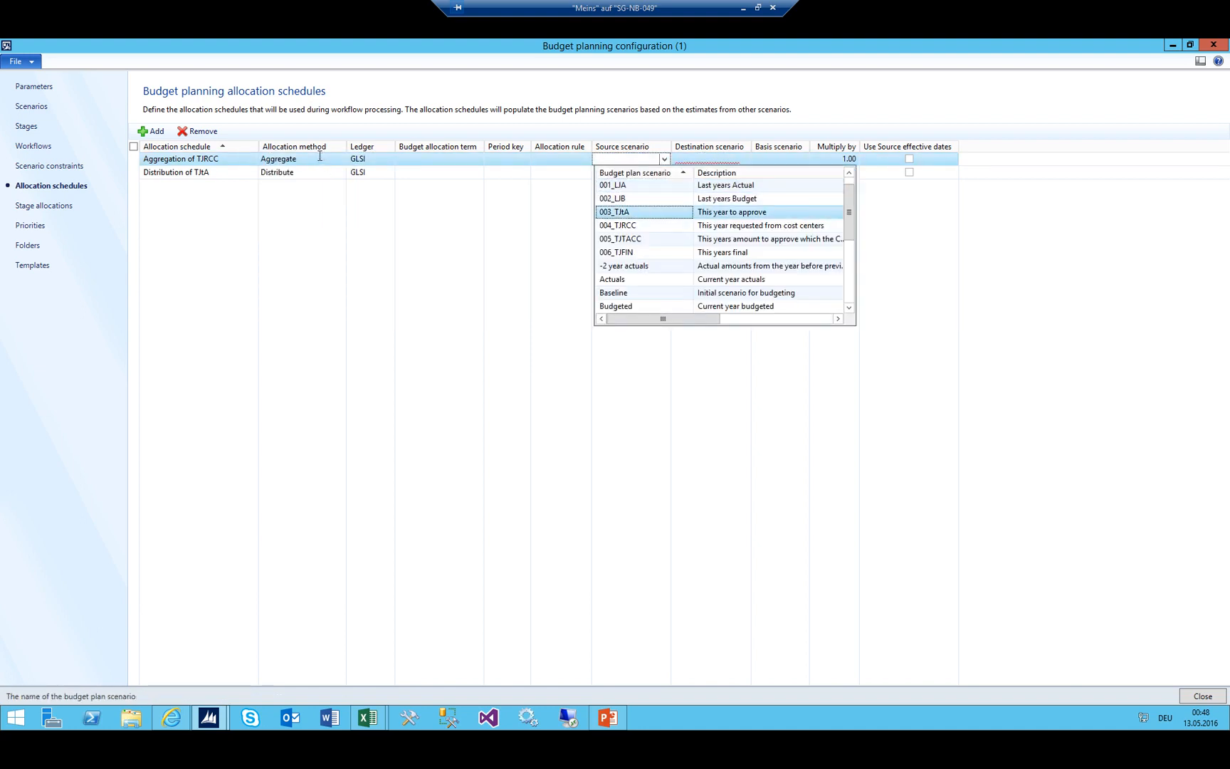
{"action": "key", "text": "Down"}
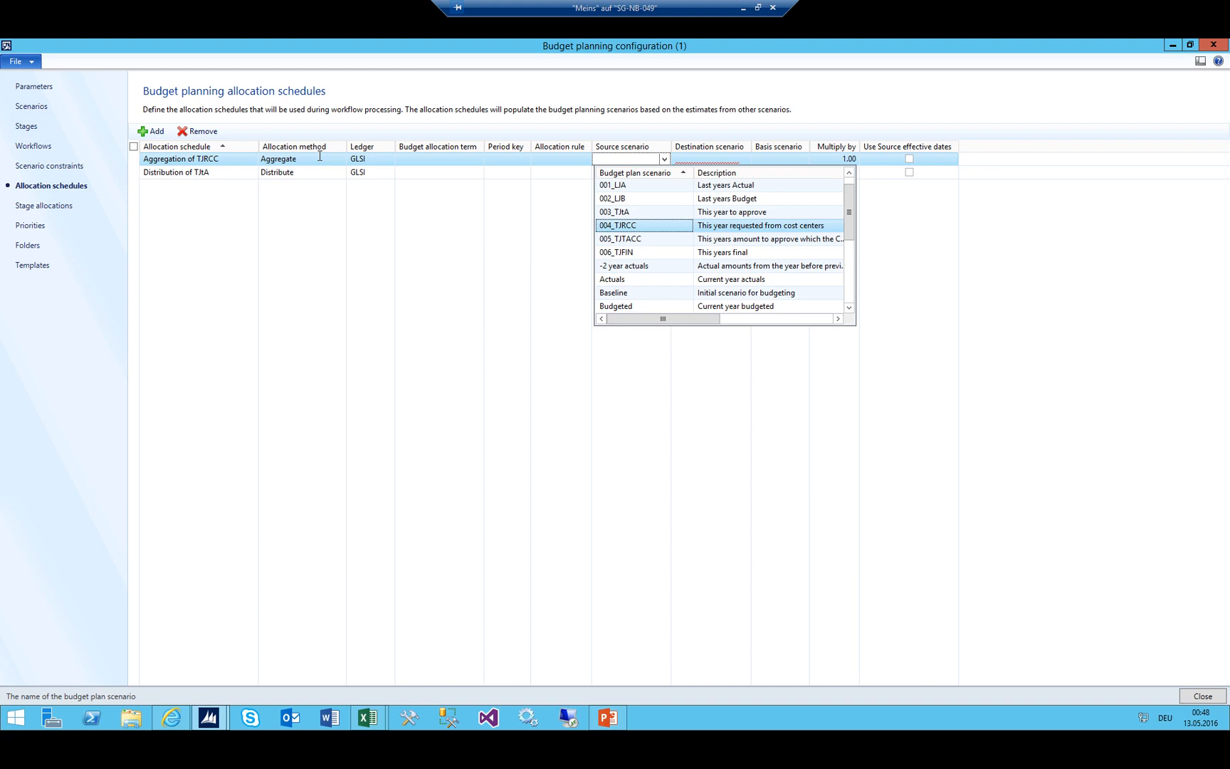
{"action": "key", "text": "Return"}
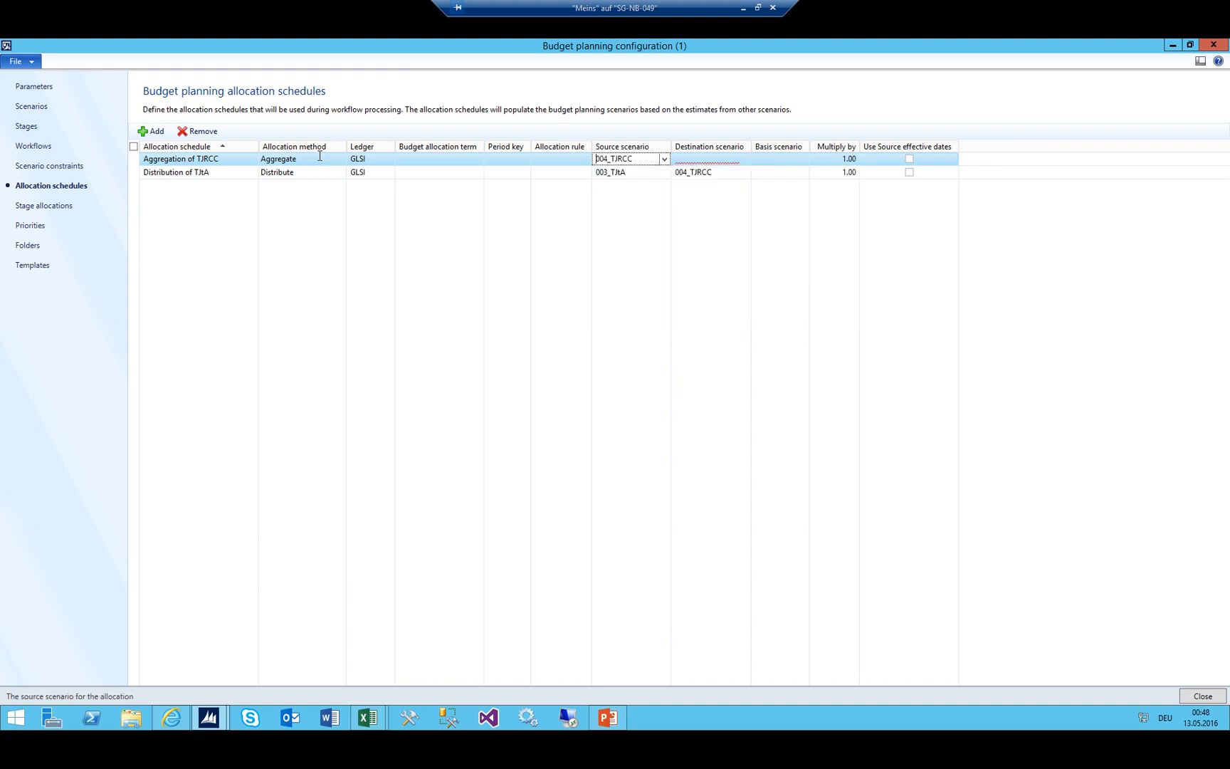
Set the destination scenario of the Aggregation of TJRCC schedule to 005_TJTACC
{"action": "key", "text": "Tab"}
{"action": "key", "text": "alt+Down"}
{"action": "key", "text": "Down"}
{"action": "key", "text": "Down"}
{"action": "key", "text": "Down"}
{"action": "key", "text": "Down"}
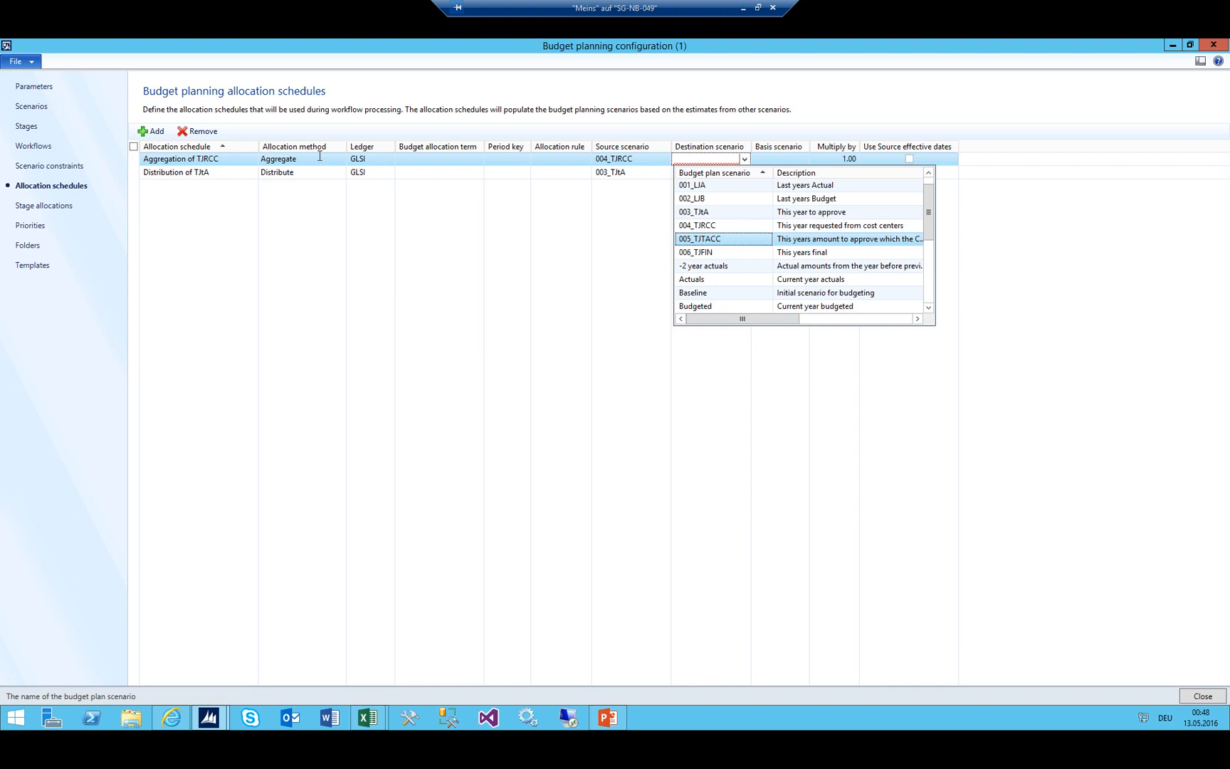
{"action": "key", "text": "Return"}
{"action": "key", "text": "shift+Tab"}
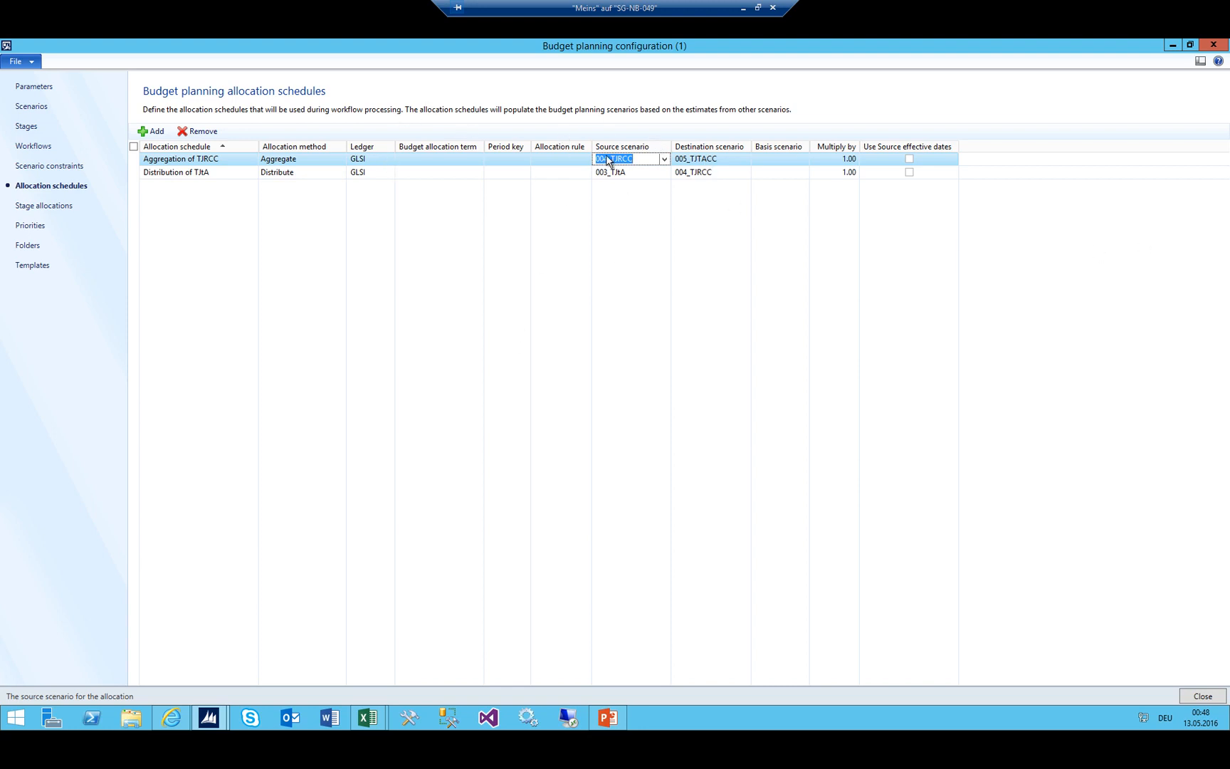
{"action": "left_click", "coordinate": [633, 158]}
Switch to Book1 in Excel and examine the order of the total budget and cost center budget stages, especially Aggregated and Finance Review
{"action": "mouse_move", "coordinate": [368, 718]}
{"action": "left_click", "coordinate": [349, 604]}
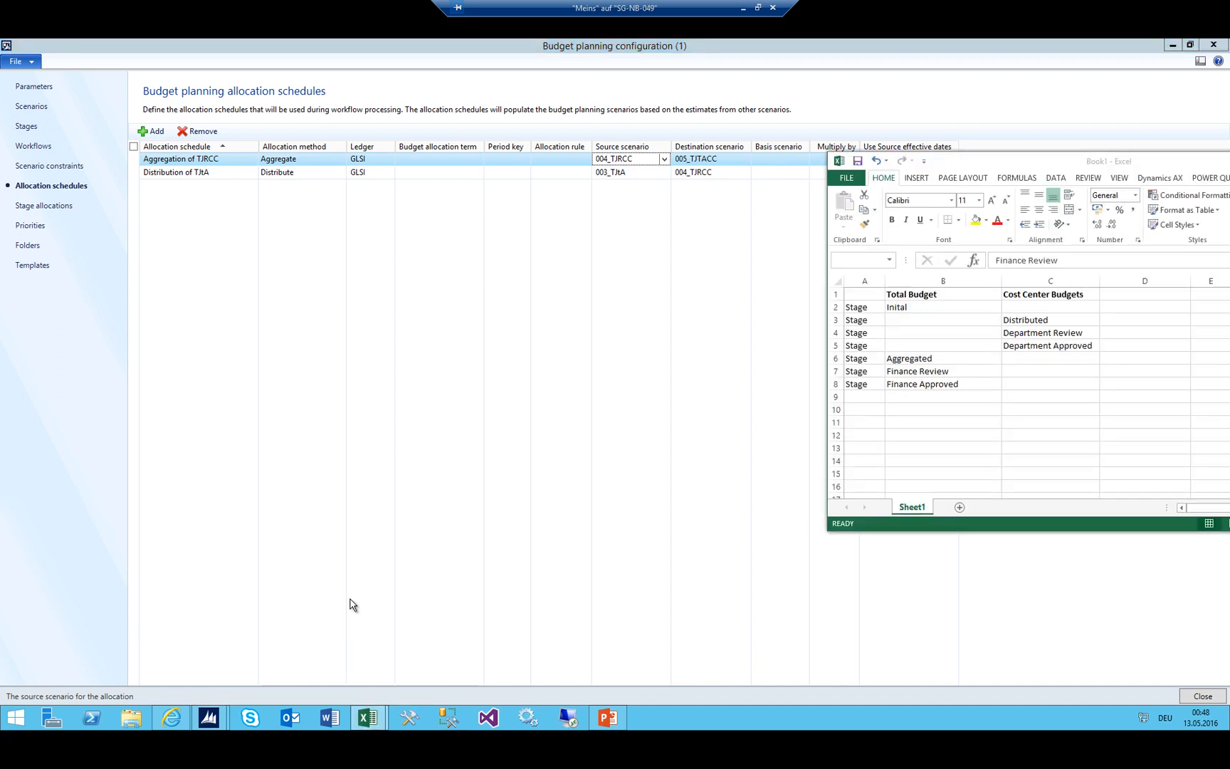
{"action": "left_click", "coordinate": [908, 307]}
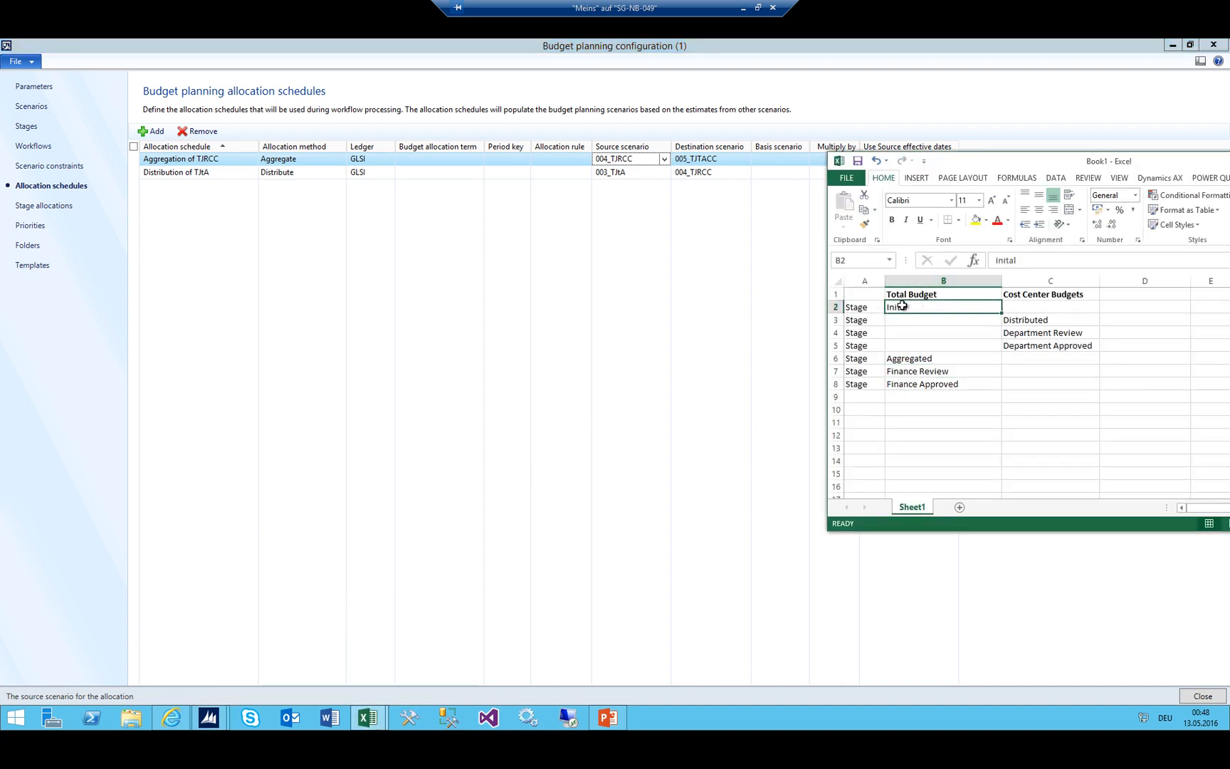
{"action": "left_click", "coordinate": [1022, 321]}
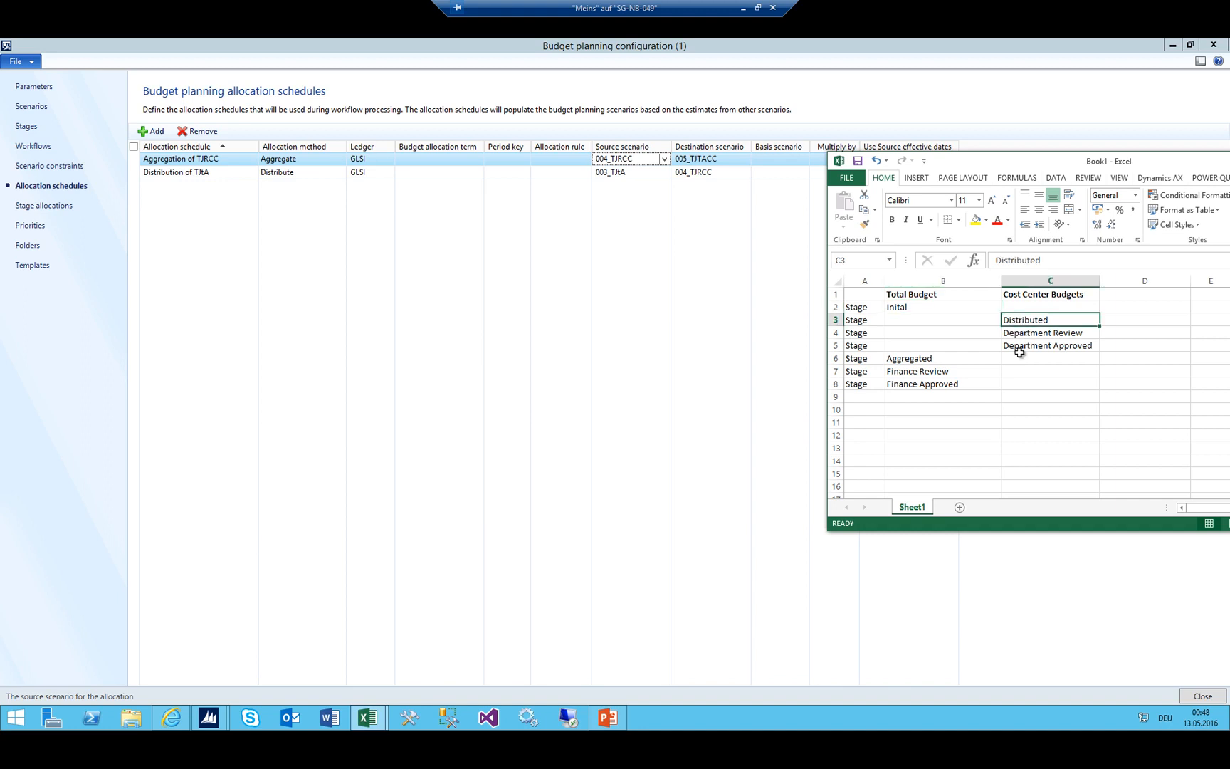
{"action": "left_click", "coordinate": [1025, 333]}
{"action": "left_click", "coordinate": [1030, 348]}
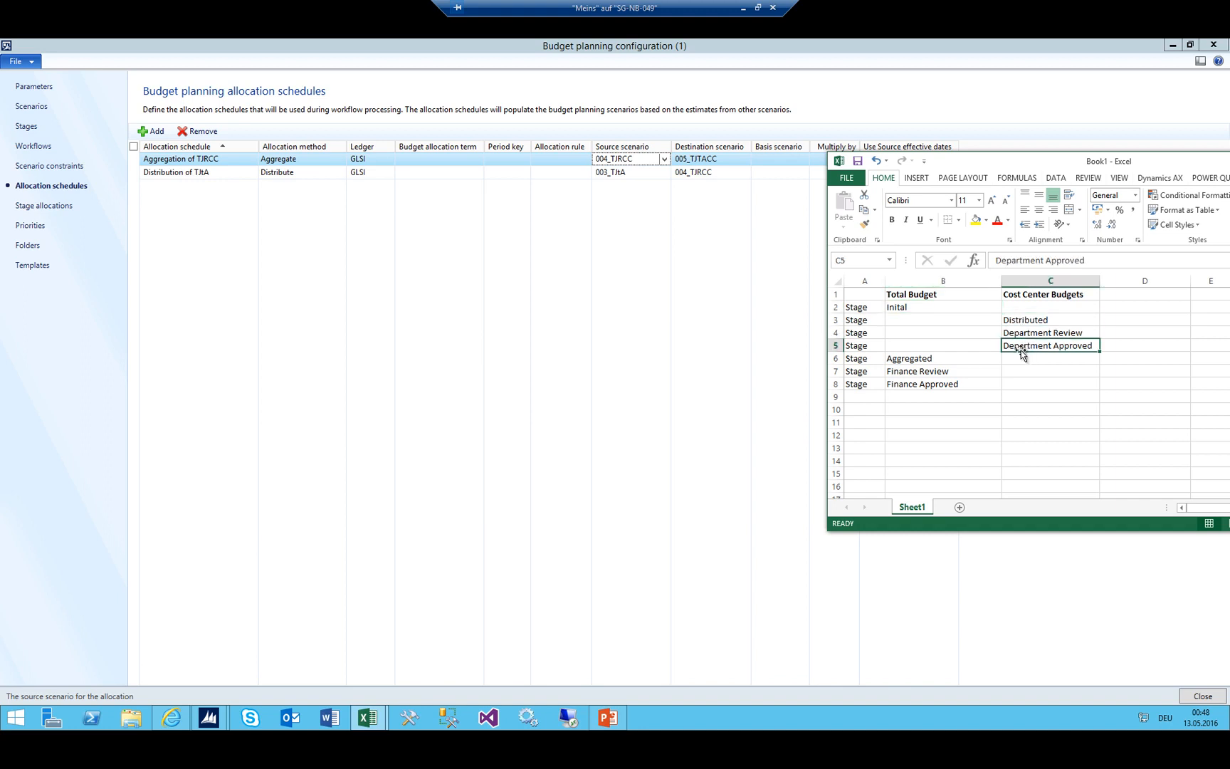
{"action": "left_click", "coordinate": [932, 359]}
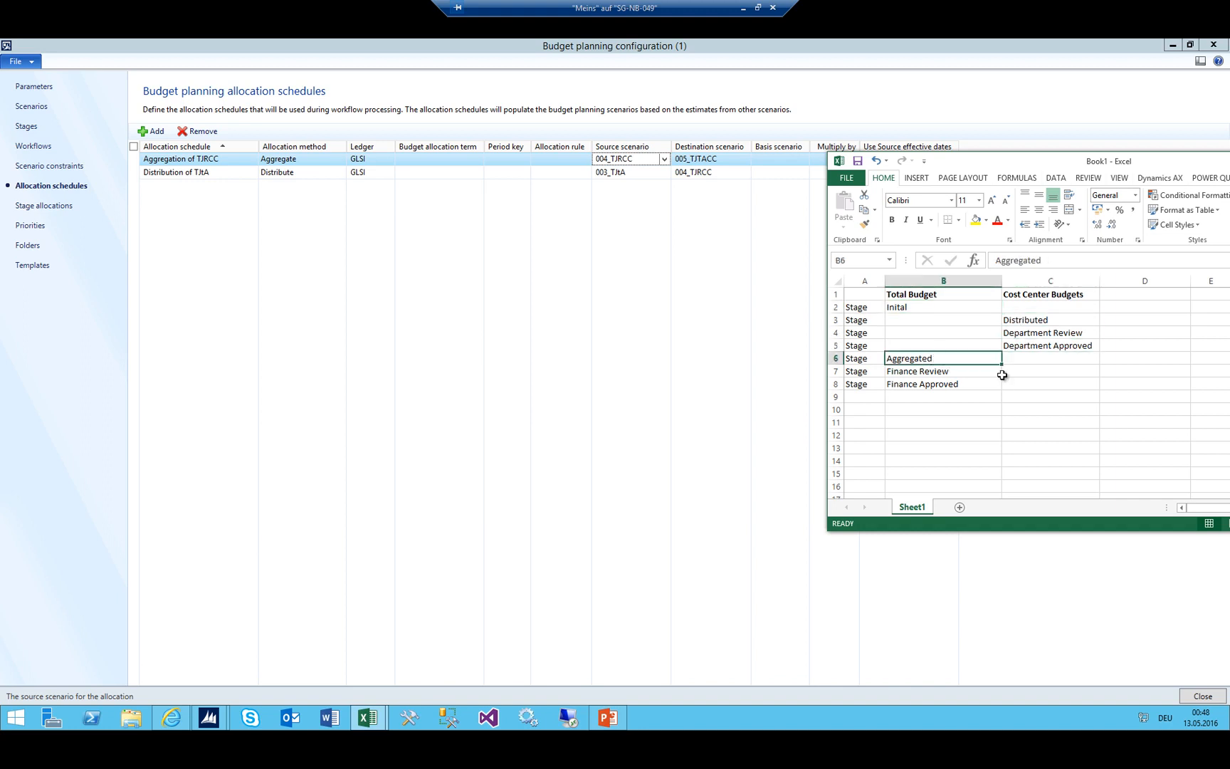
{"action": "left_click", "coordinate": [919, 372]}
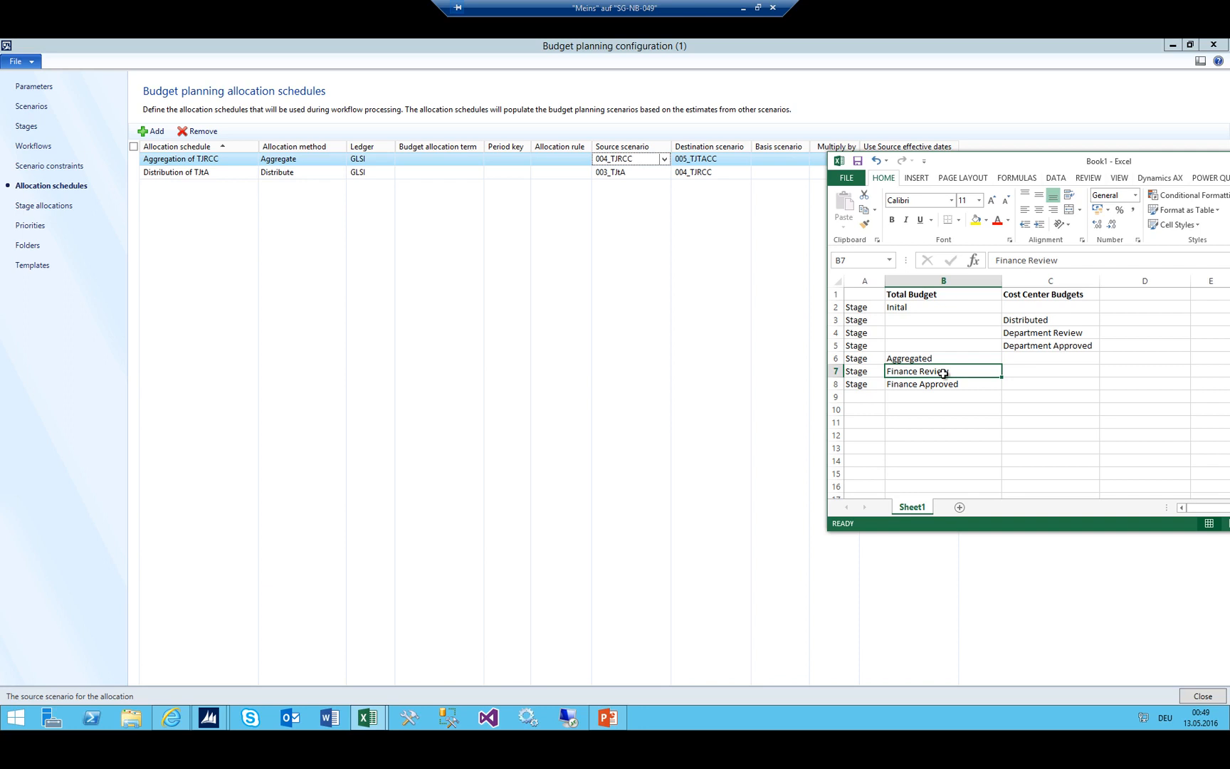
{"action": "key", "text": "Up"}
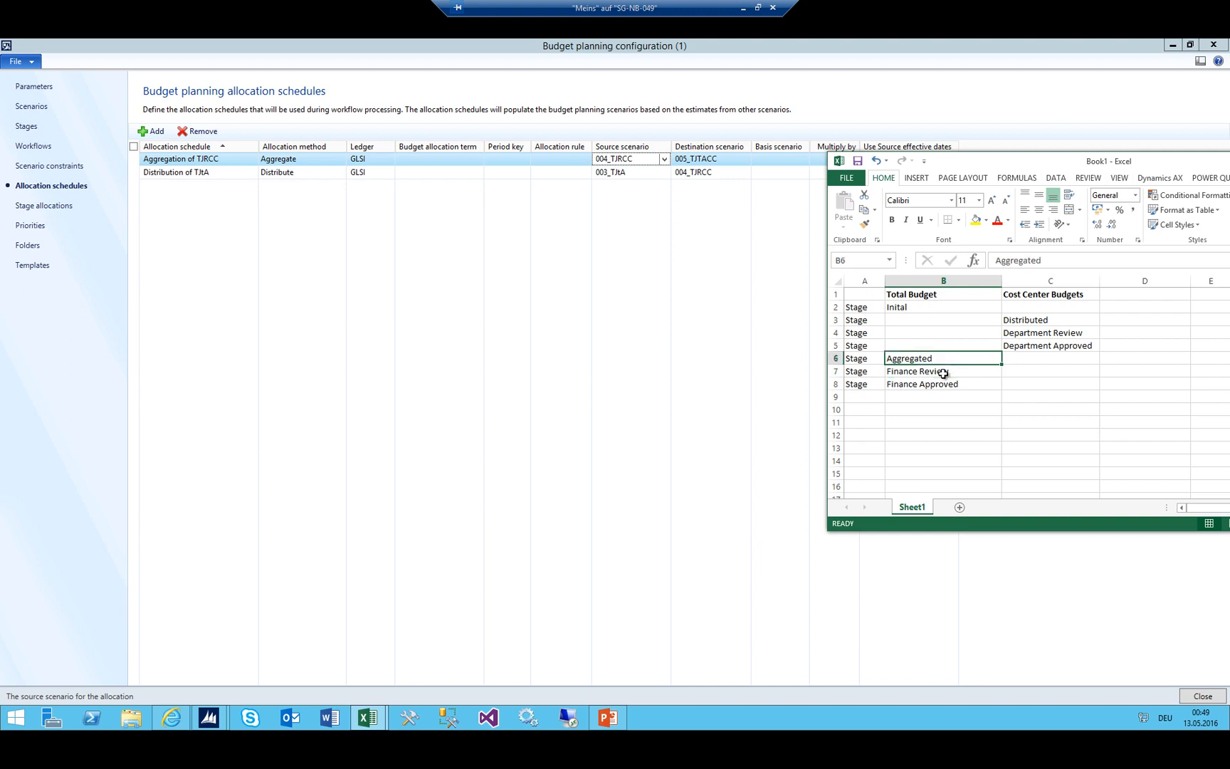
{"action": "left_click", "coordinate": [943, 373]}
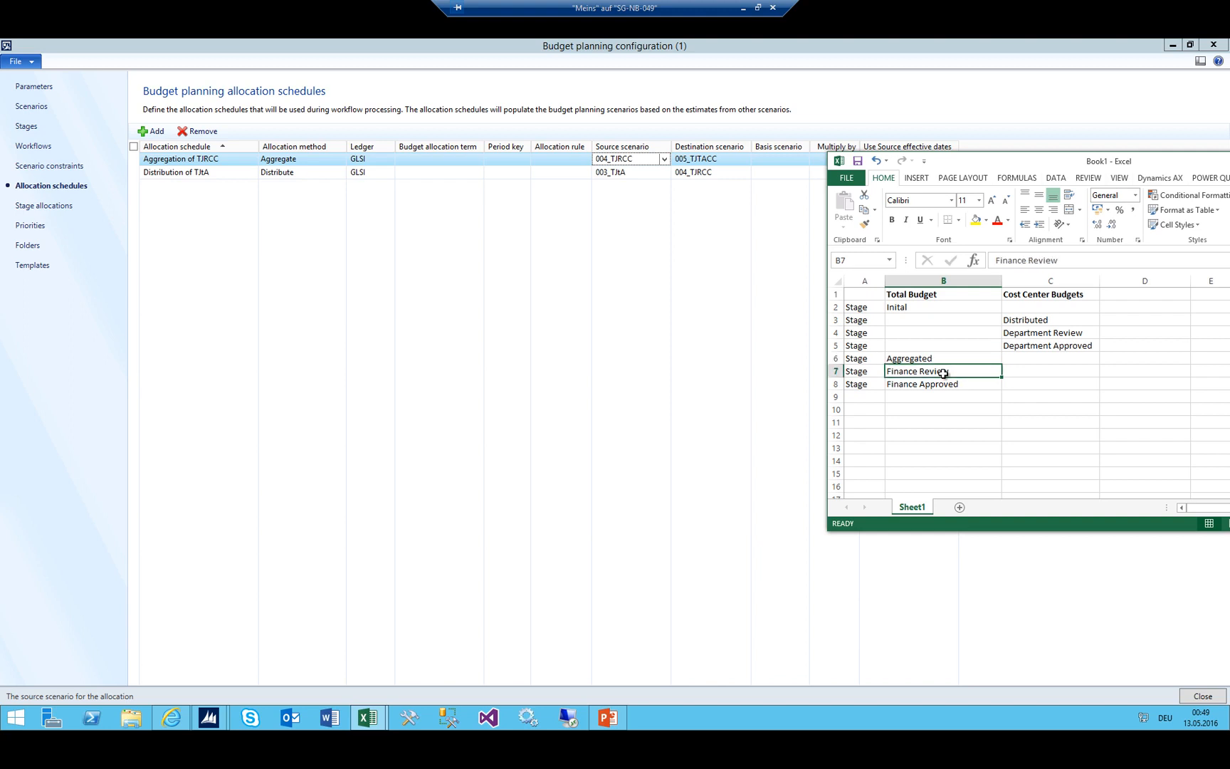
{"action": "key", "text": "Up"}
{"action": "left_click", "coordinate": [943, 373]}
{"action": "key", "text": "Up"}
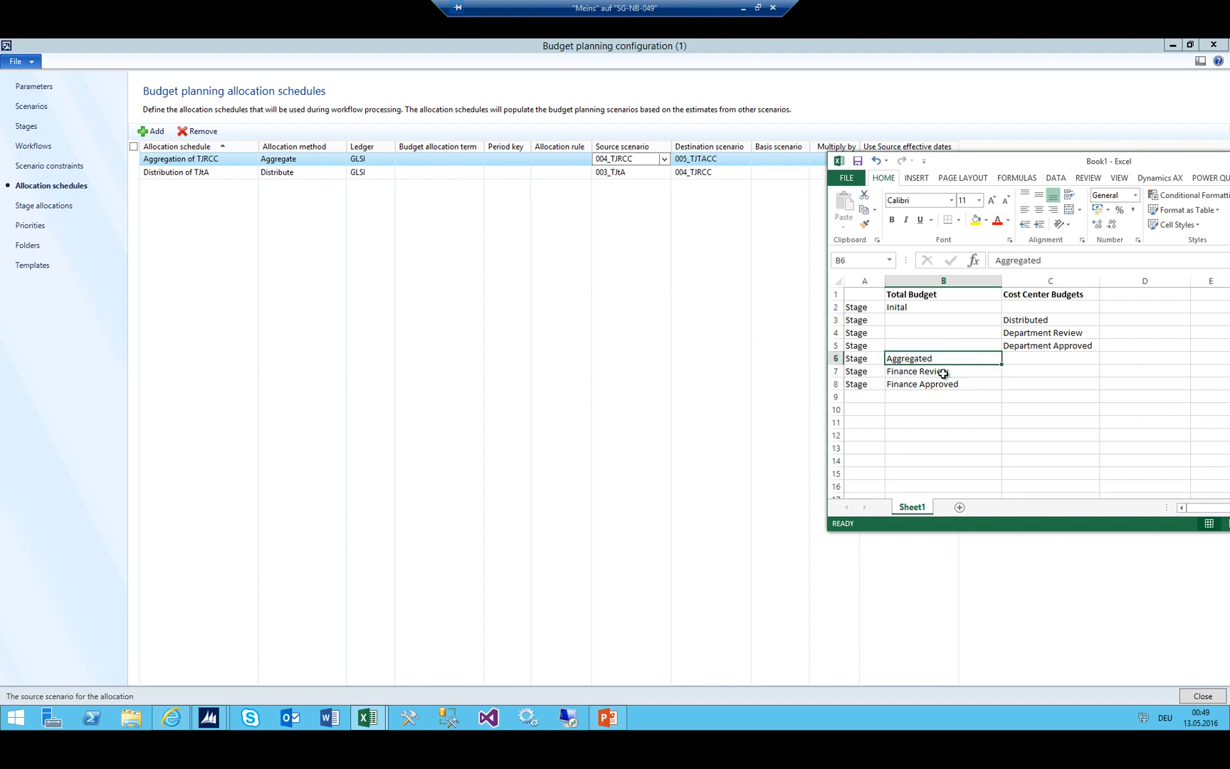
Switch to Book2 and enter the month label "Jan" in cell E22 below Finance to Review
{"action": "left_click", "coordinate": [372, 719]}
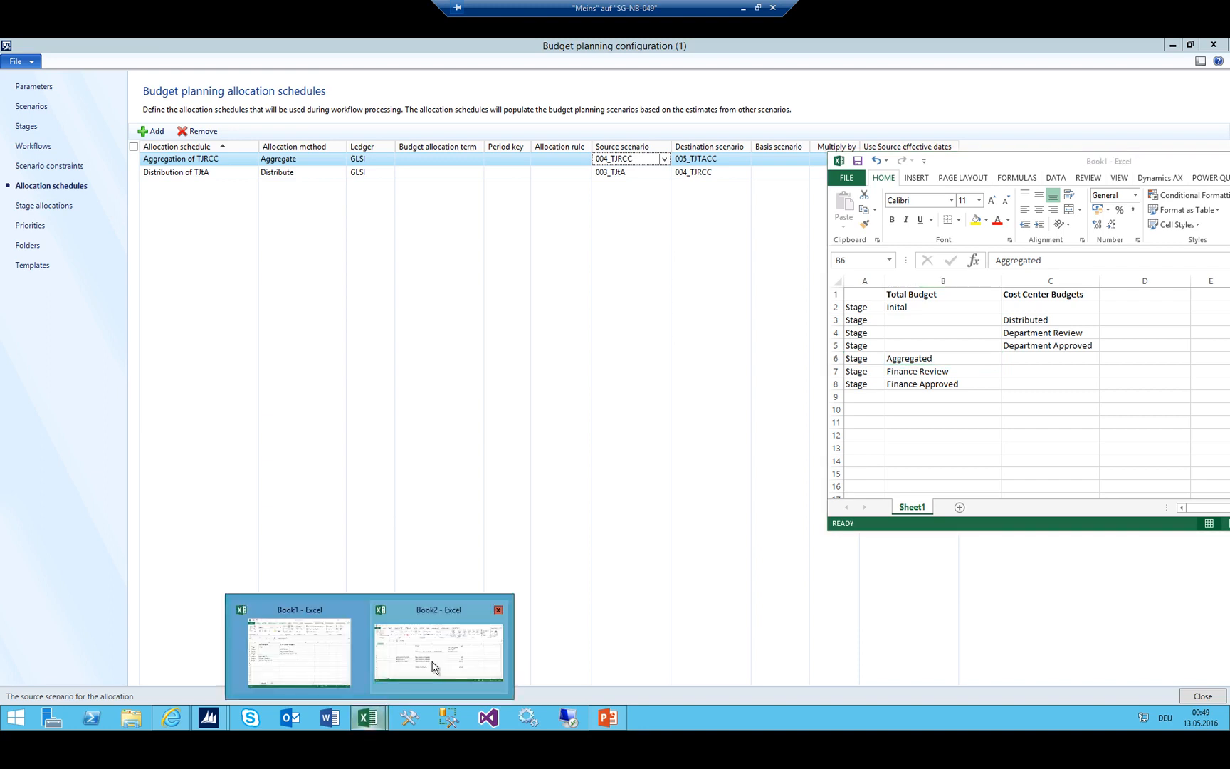
{"action": "left_click", "coordinate": [436, 667]}
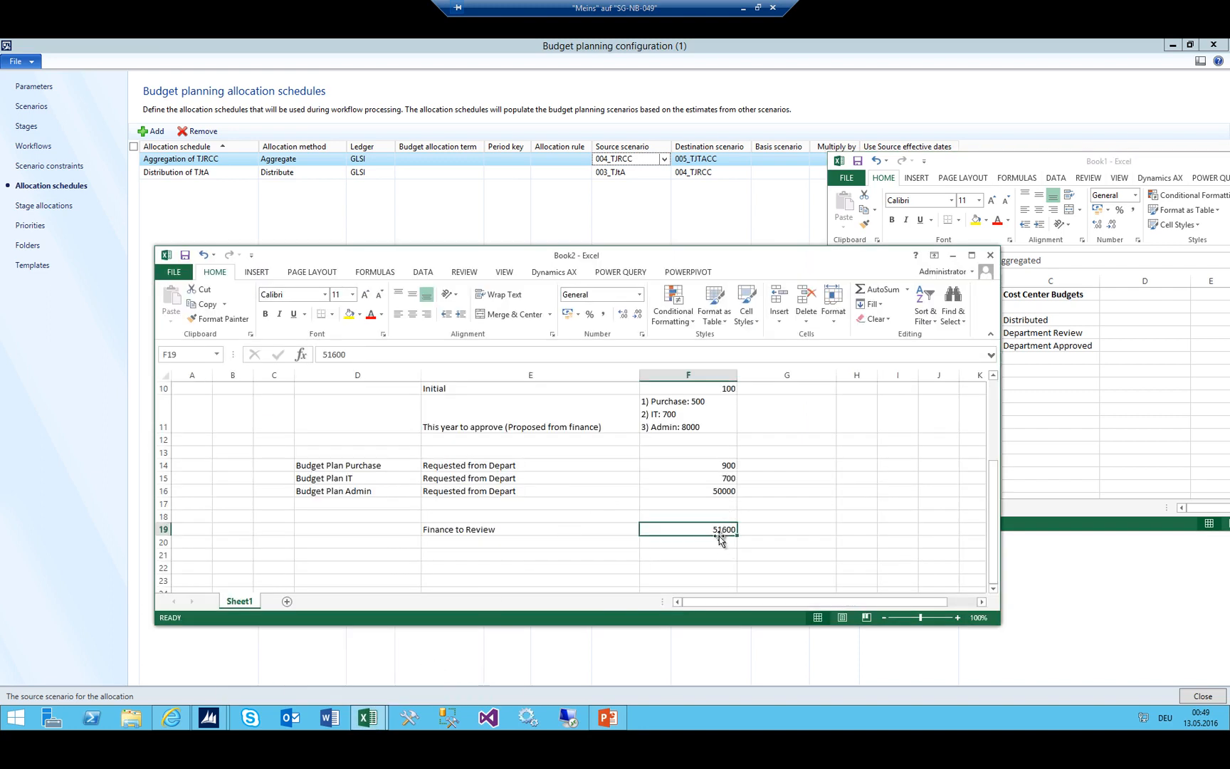
{"action": "scroll", "coordinate": [720, 534], "scroll_direction": "down", "scroll_amount": 2}
{"action": "scroll", "coordinate": [720, 529], "scroll_direction": "up", "scroll_amount": 2}
{"action": "scroll", "coordinate": [715, 527], "scroll_direction": "down", "scroll_amount": 1}
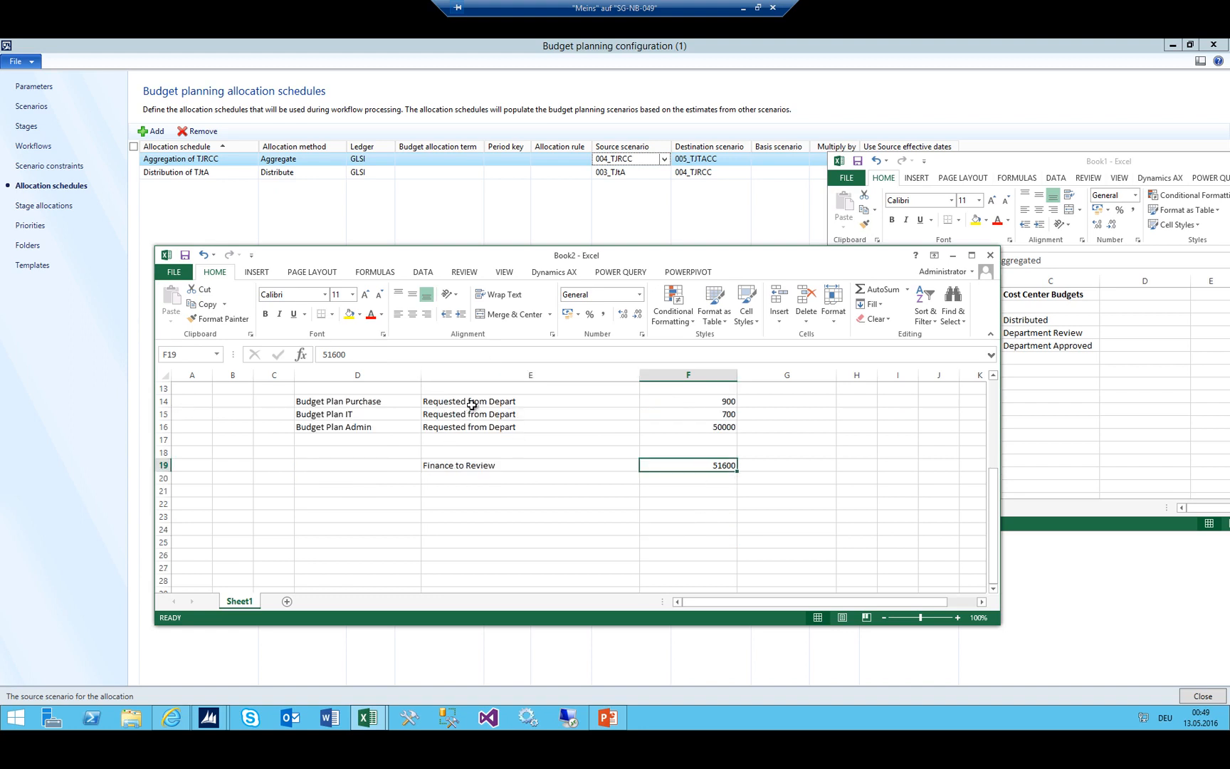
{"action": "left_click_drag", "start_coordinate": [472, 404], "coordinate": [499, 418]}
{"action": "left_click", "coordinate": [510, 502]}
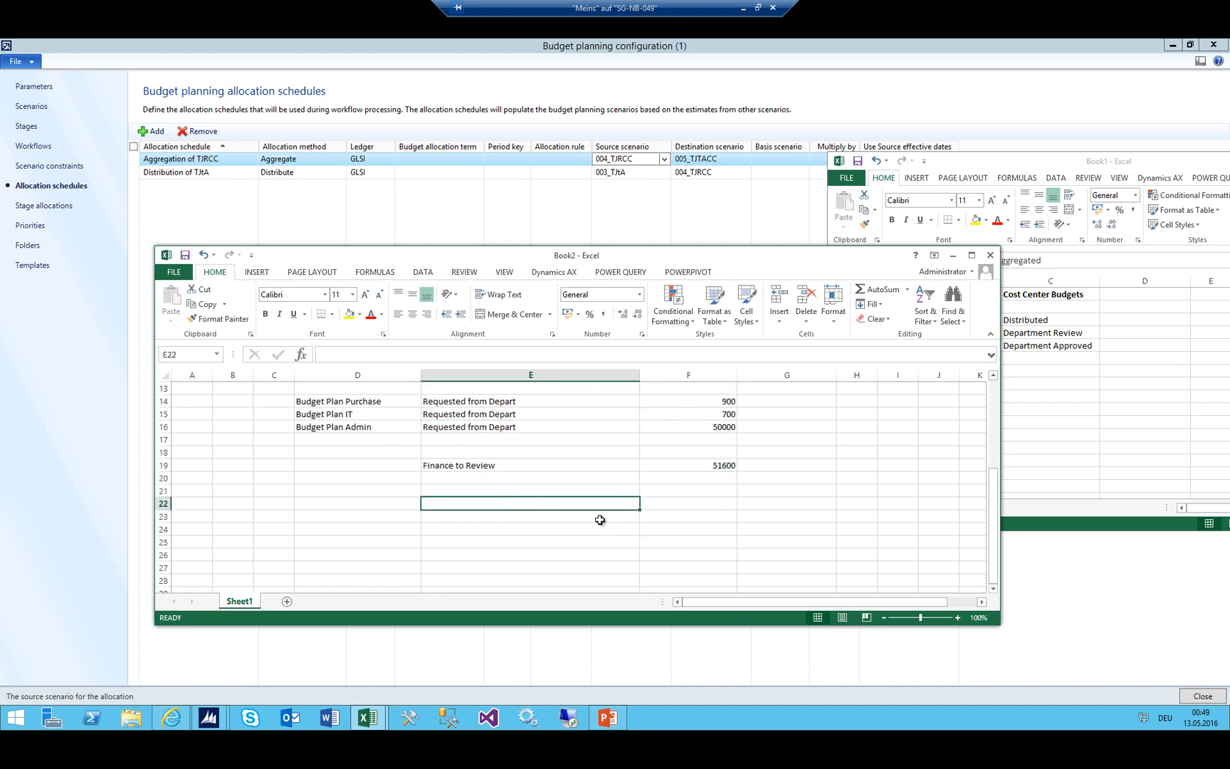
{"action": "type", "text": "Jan"}
Enter the month label "Feb" in cell E23
{"action": "left_click", "coordinate": [669, 498]}
{"action": "type", "text": "F"}
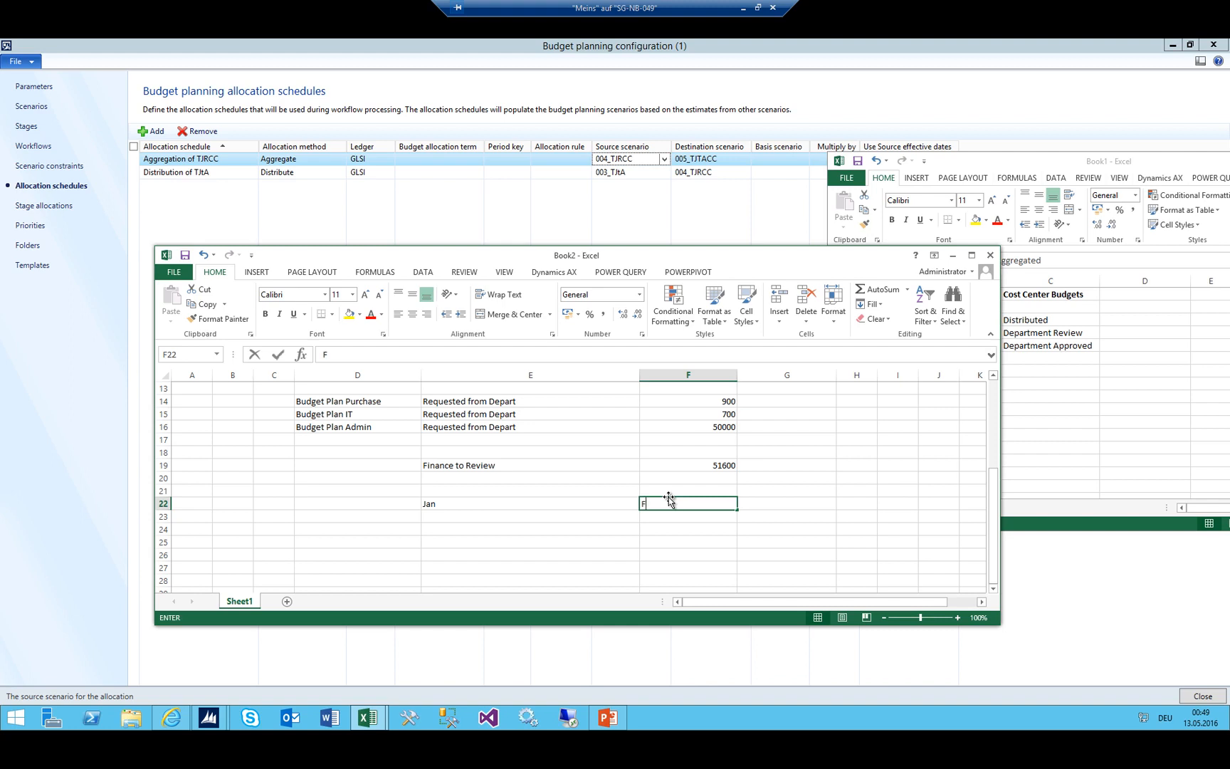
{"action": "key", "text": "Escape"}
{"action": "key", "text": "Left"}
{"action": "key", "text": "Down"}
{"action": "type", "text": "FEb"}
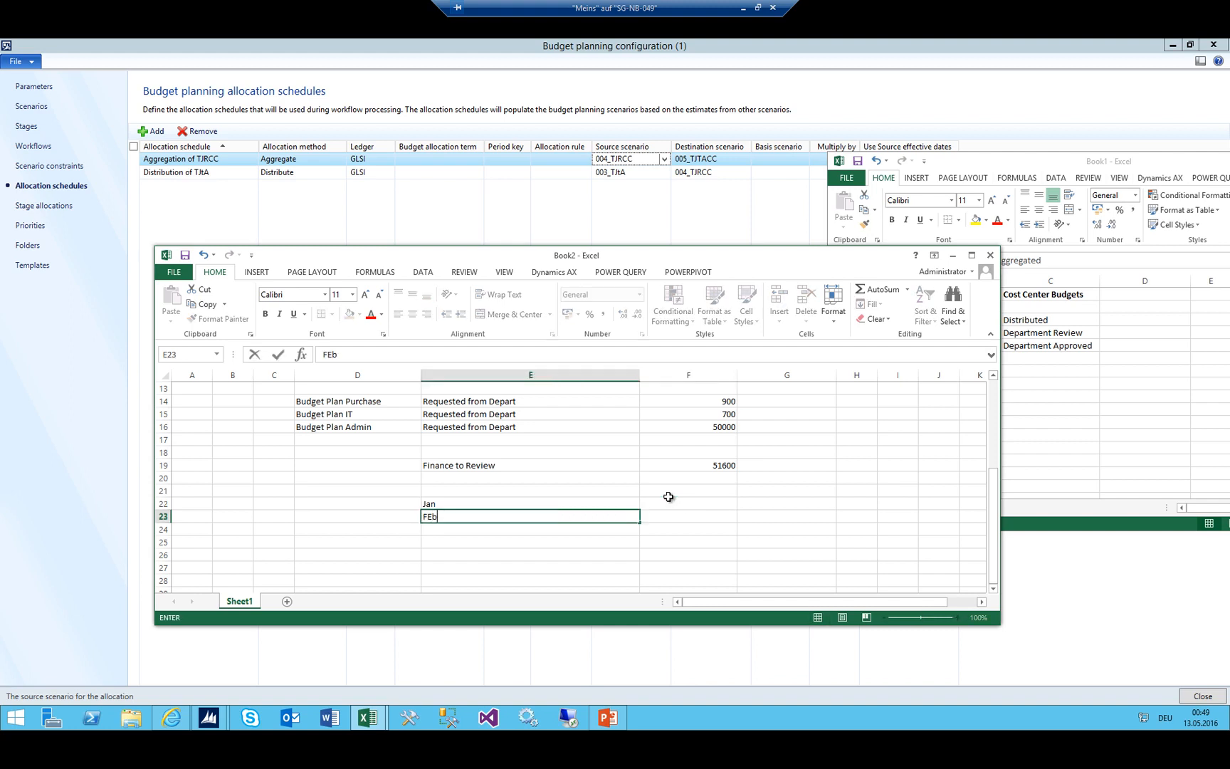
{"action": "key", "text": "Return"}
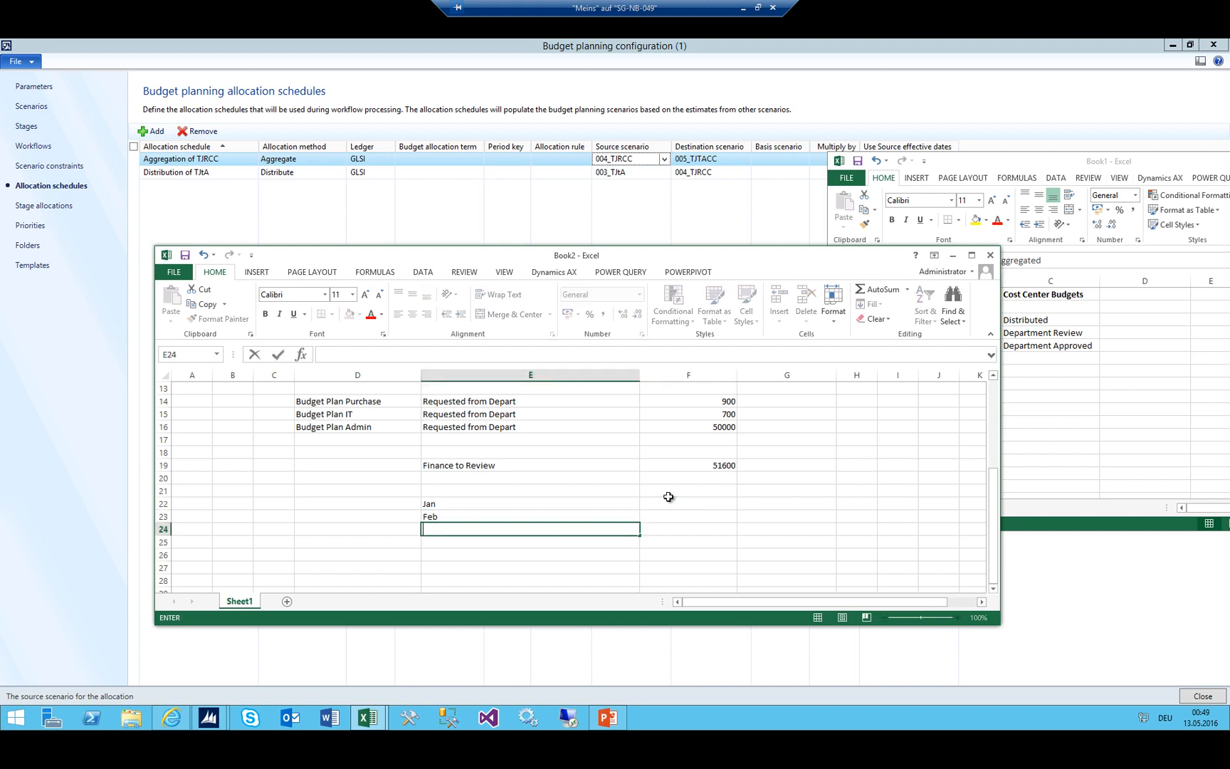
Enter the month labels "March" in cell E24 and "April" in cell E25
{"action": "type", "text": "March"}
{"action": "key", "text": "Return"}
{"action": "type", "text": "April"}
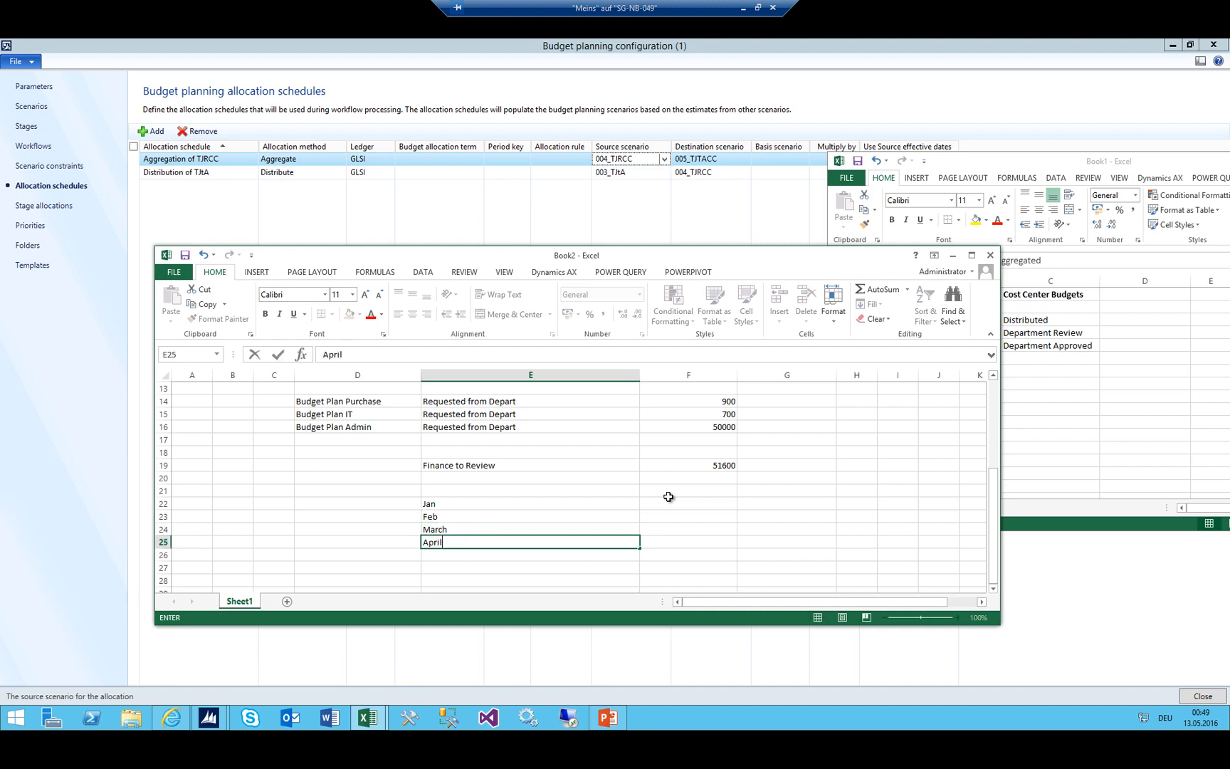
{"action": "key", "text": "Return"}
Calculate the January amount in cell F22 with the formula =F19/12
{"action": "left_click", "coordinate": [669, 499]}
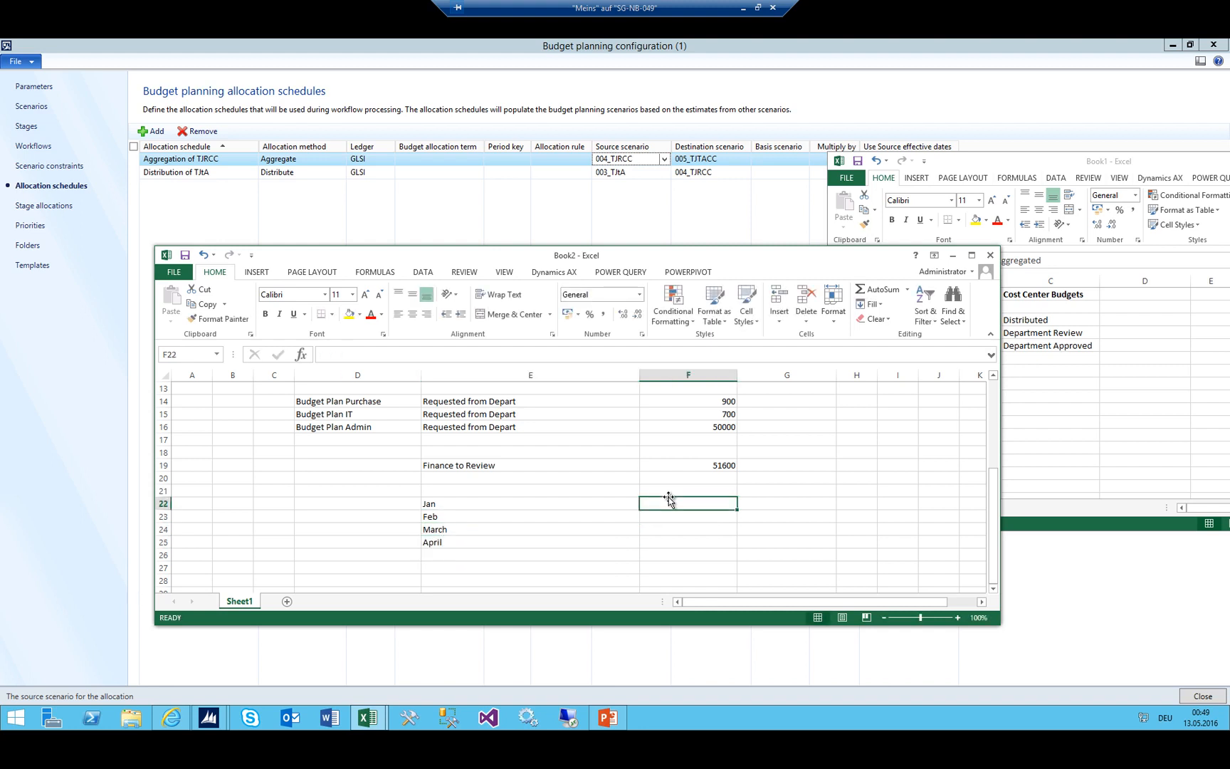
{"action": "type", "text": "=F19/12"}
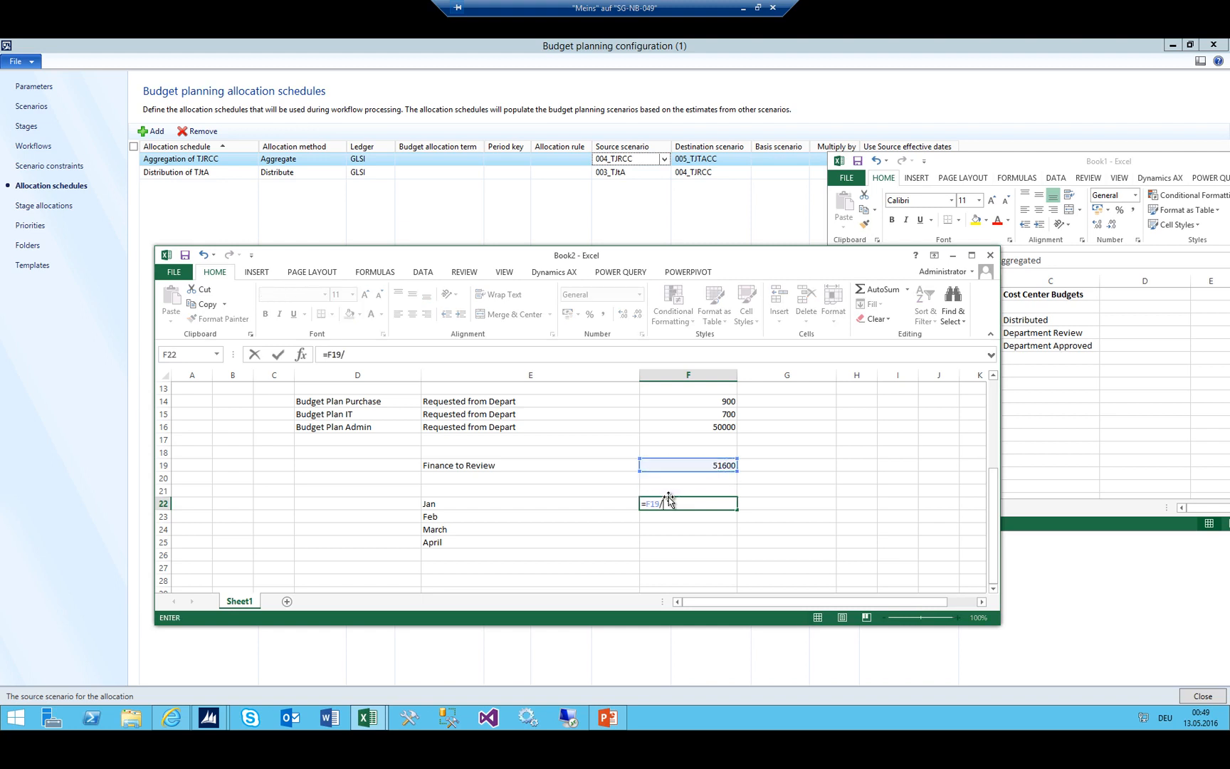
{"action": "key", "text": "Return"}
{"action": "key", "text": "Return"}
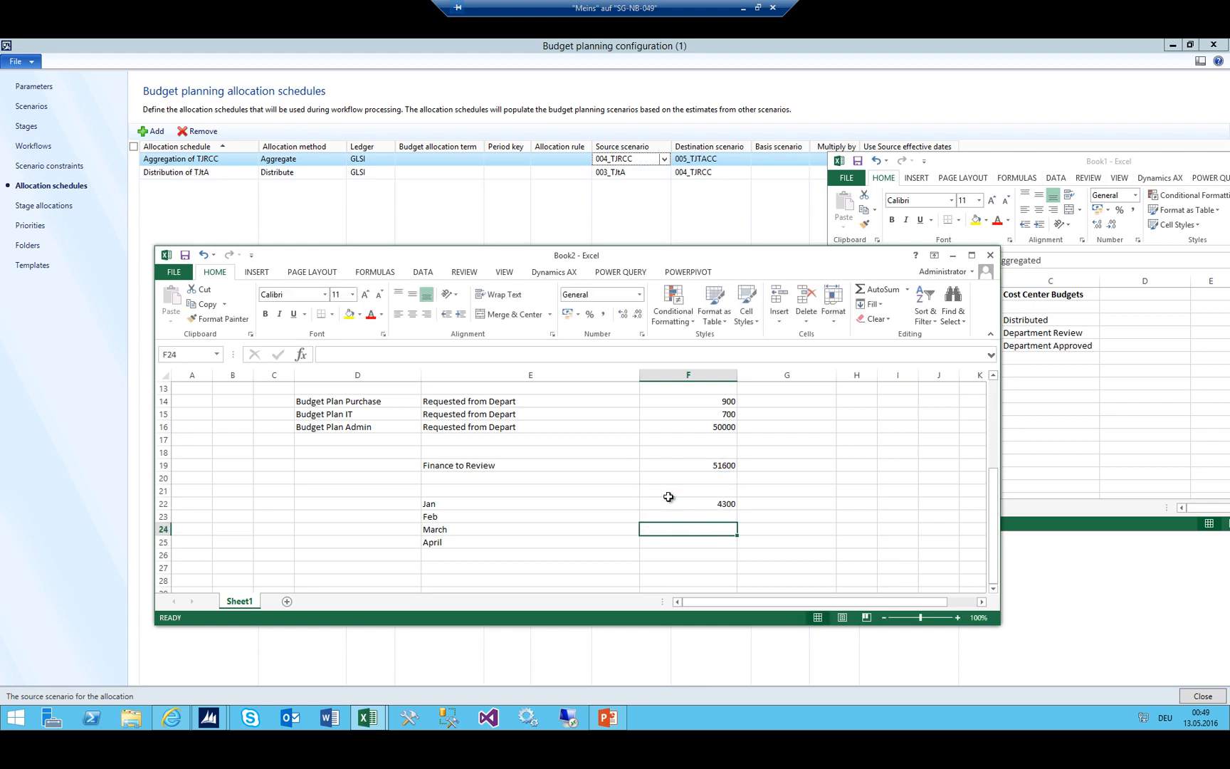
Enter 4300 as the monthly amount for Feb, March and April in cells F23 to F25
{"action": "left_click", "coordinate": [729, 505]}
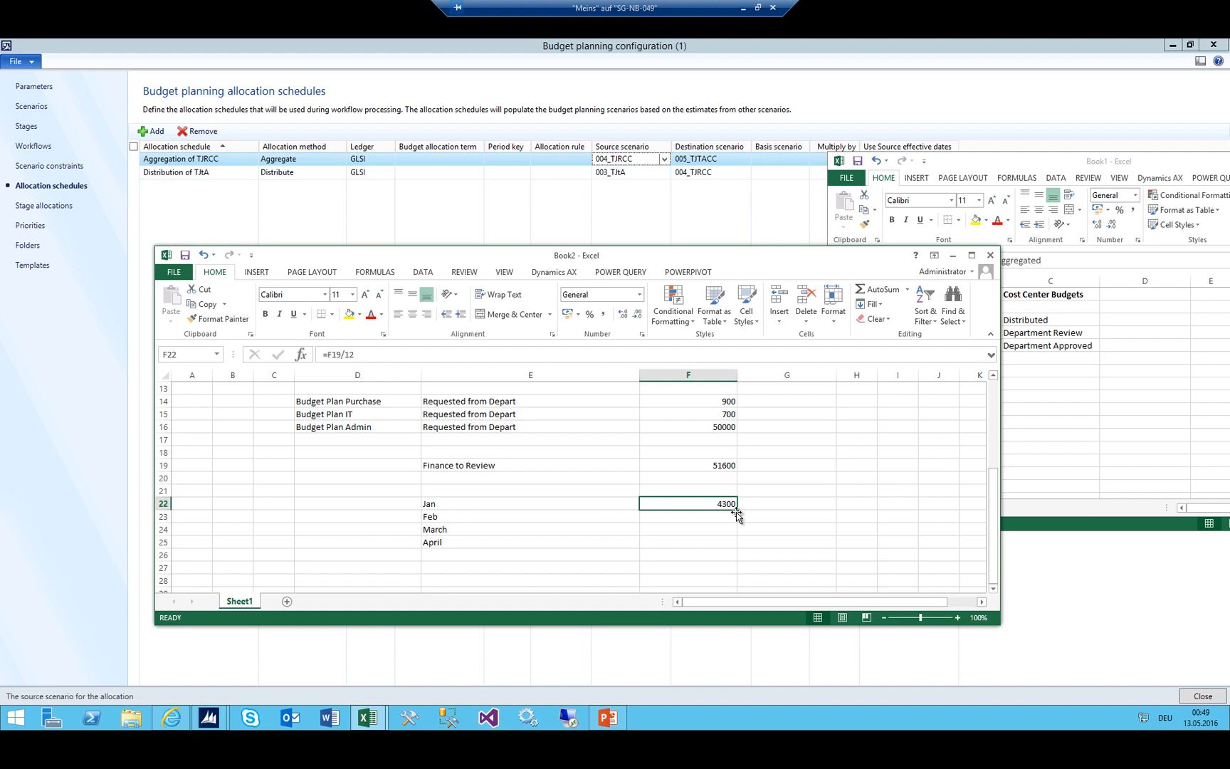
{"action": "key", "text": "Down"}
{"action": "type", "text": "4300"}
{"action": "key", "text": "Return"}
{"action": "type", "text": "430"}
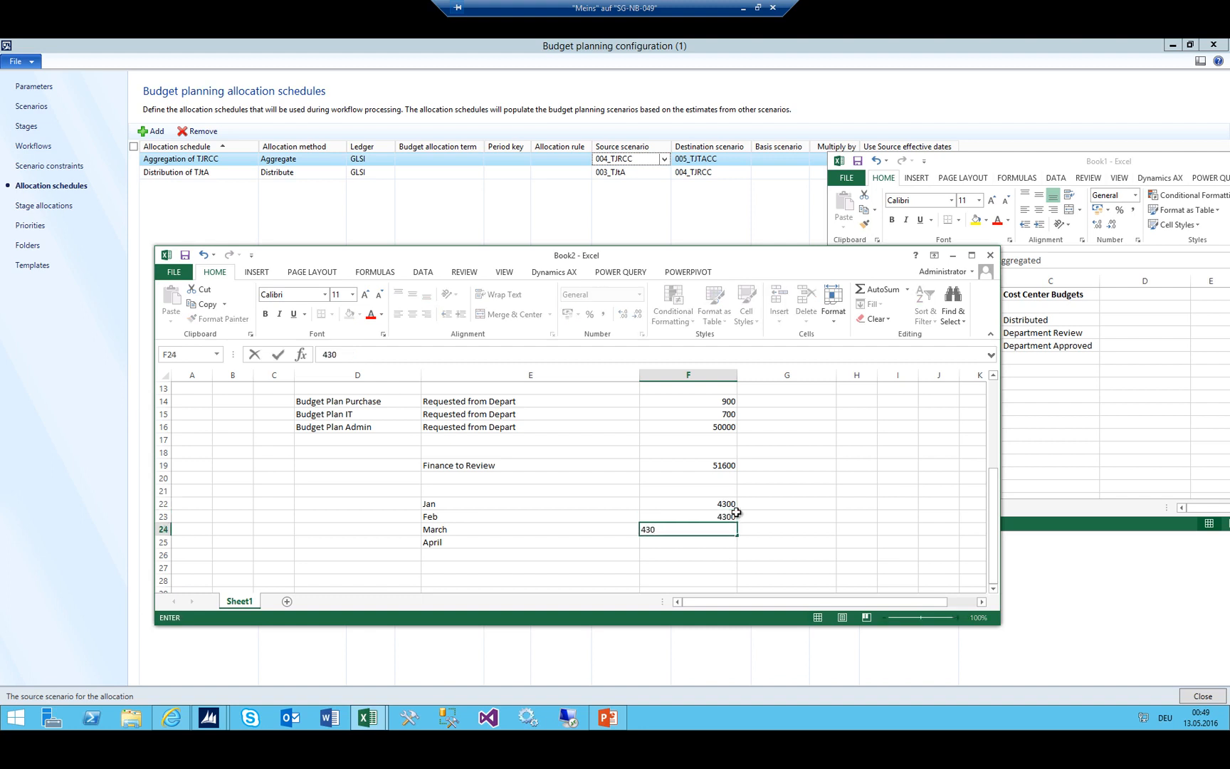
{"action": "type", "text": "0"}
{"action": "key", "text": "Return"}
{"action": "type", "text": "4300"}
{"action": "key", "text": "Return"}
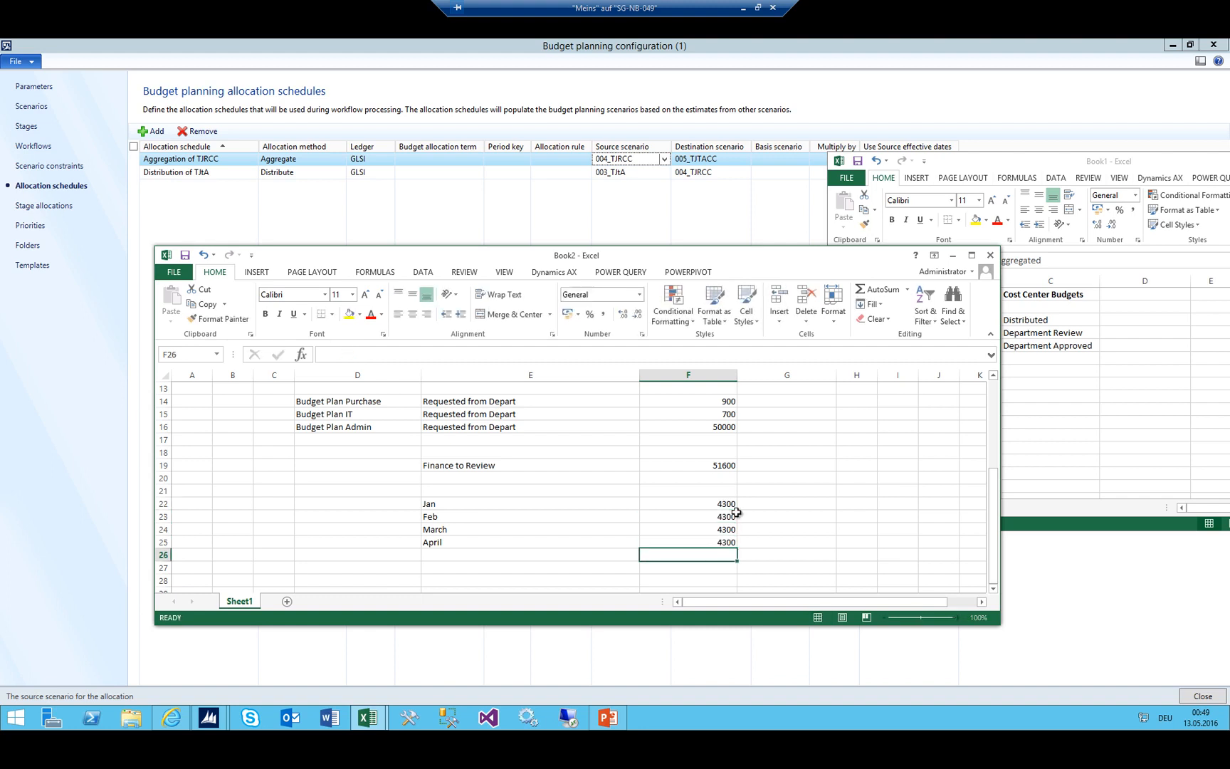
{"action": "left_click", "coordinate": [452, 400]}
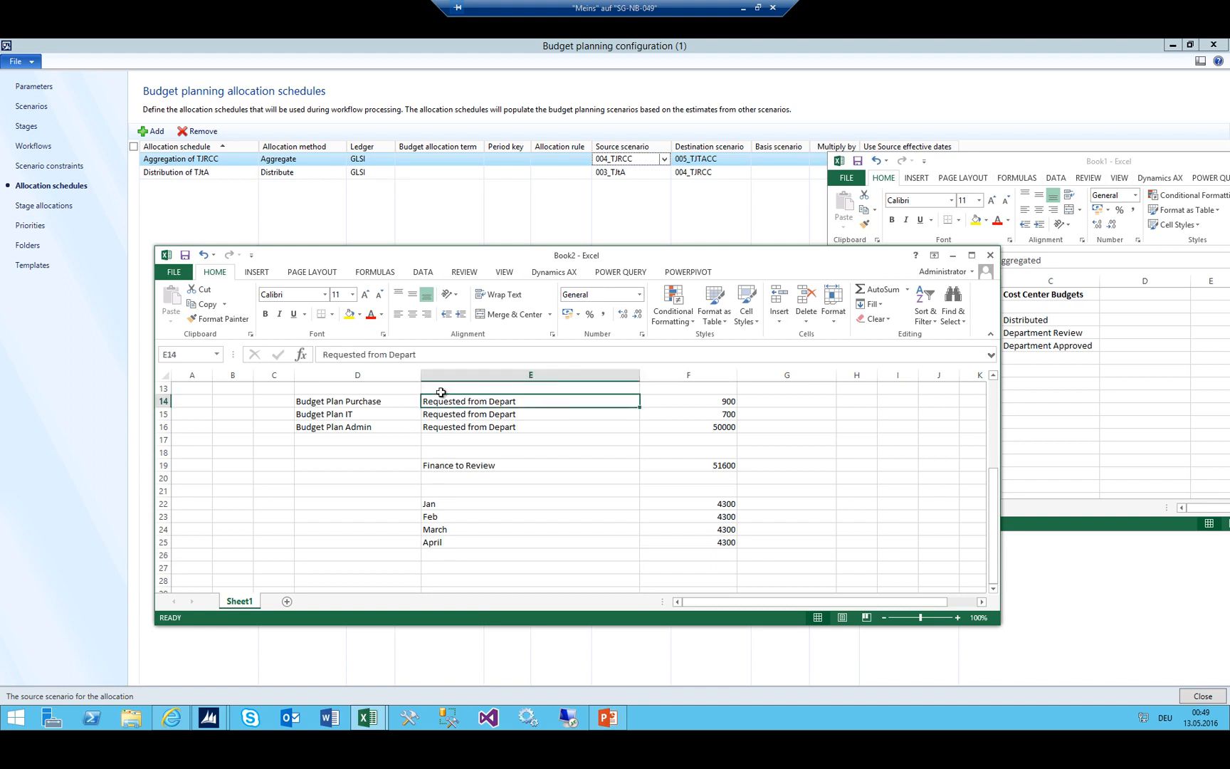
{"action": "left_click", "coordinate": [352, 400]}
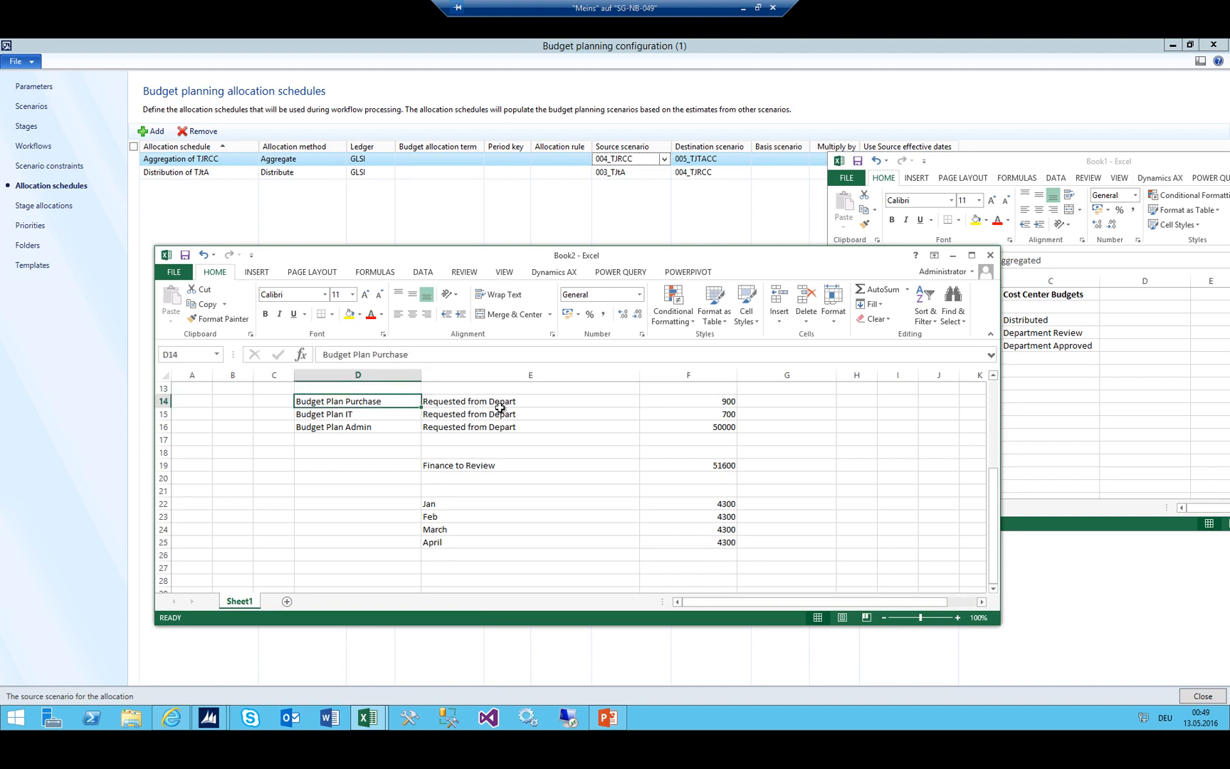
{"action": "left_click", "coordinate": [704, 402]}
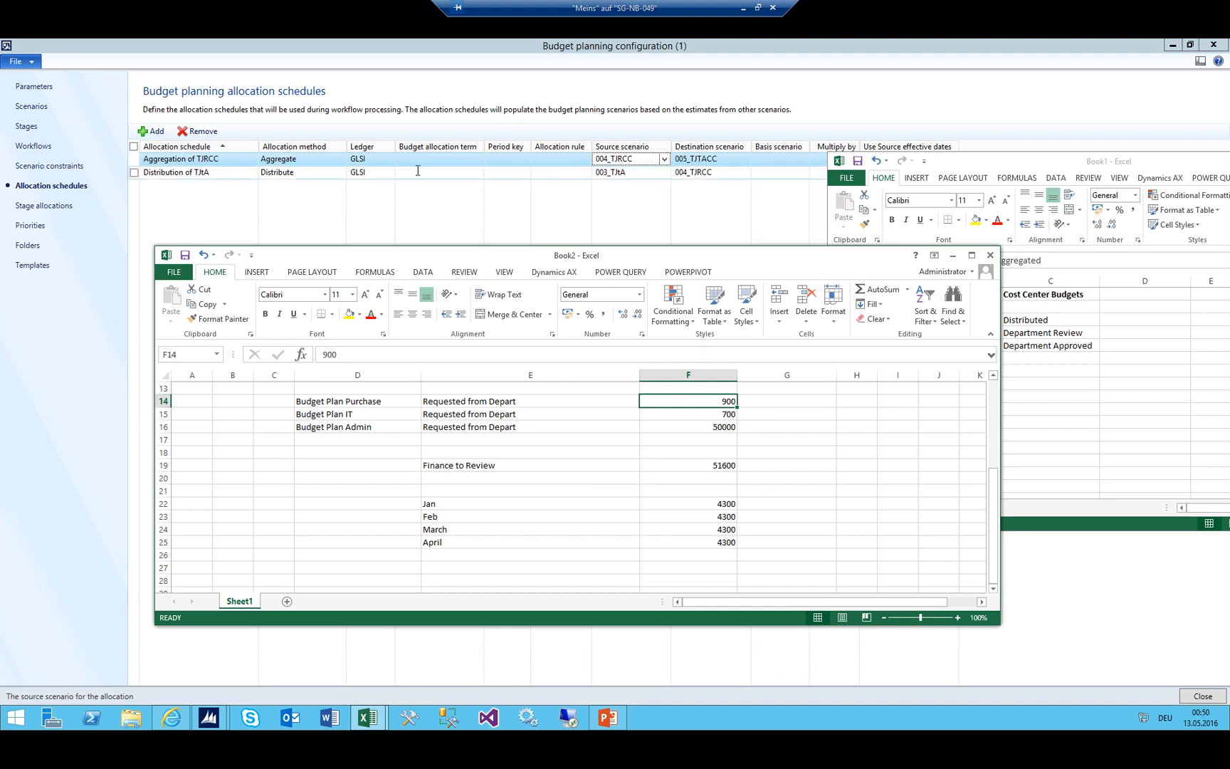
Add an allocation schedule named "Copy to Final Budget", keeping the allocation method Allocate across periods
{"action": "left_click", "coordinate": [188, 159]}
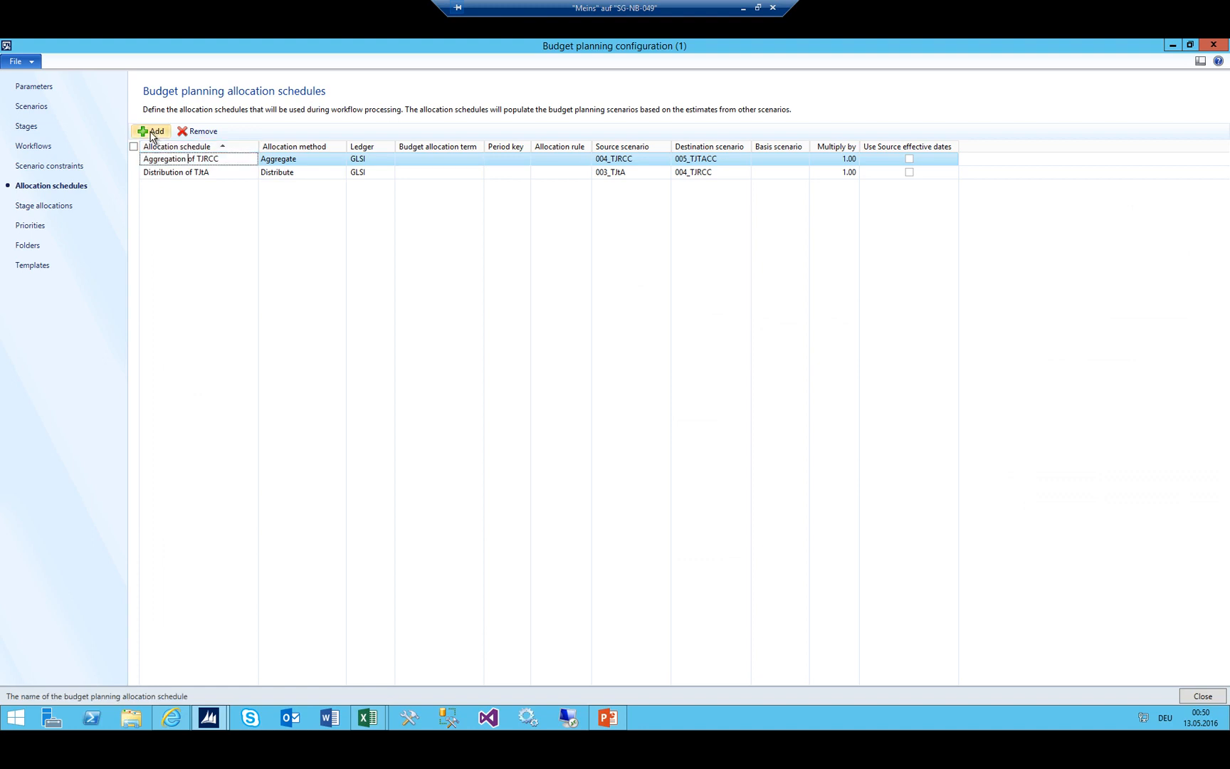
{"action": "left_click", "coordinate": [152, 134]}
{"action": "type", "text": "Copy to Final"}
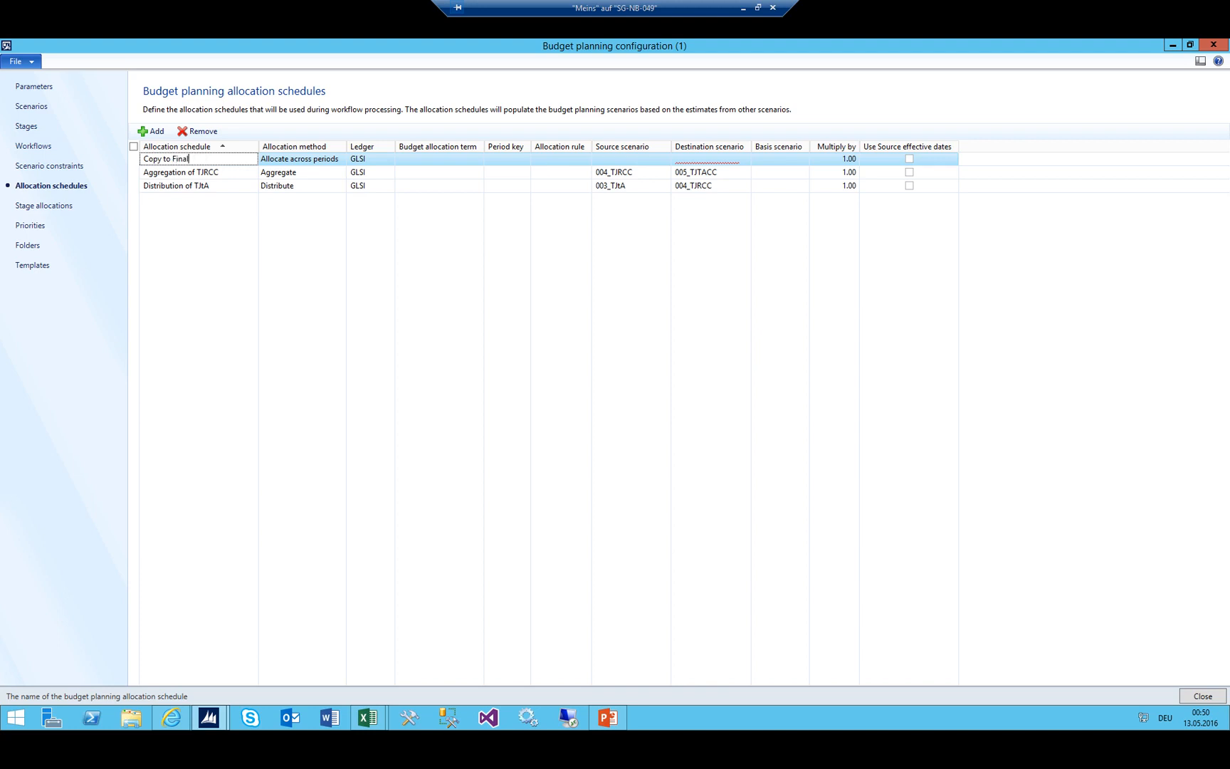
{"action": "key", "text": "Tab"}
{"action": "key", "text": "shift+Tab"}
{"action": "key", "text": "End"}
{"action": "key", "text": "Tab"}
{"action": "left_click", "coordinate": [317, 161]}
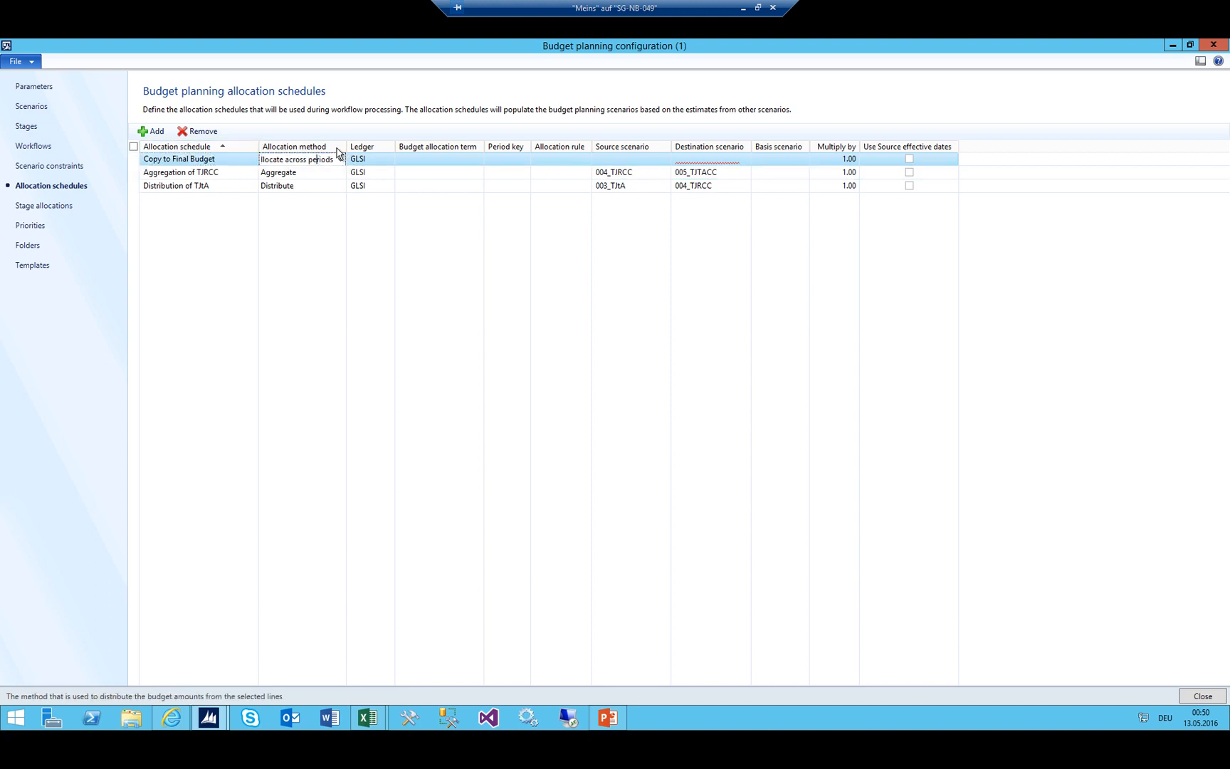
{"action": "left_click_drag", "start_coordinate": [300, 163], "coordinate": [255, 162]}
Open the period allocation categories from the new schedule's period key and start the wizard, continuing past its welcome page
{"action": "left_click", "coordinate": [474, 158]}
{"action": "left_click", "coordinate": [516, 162]}
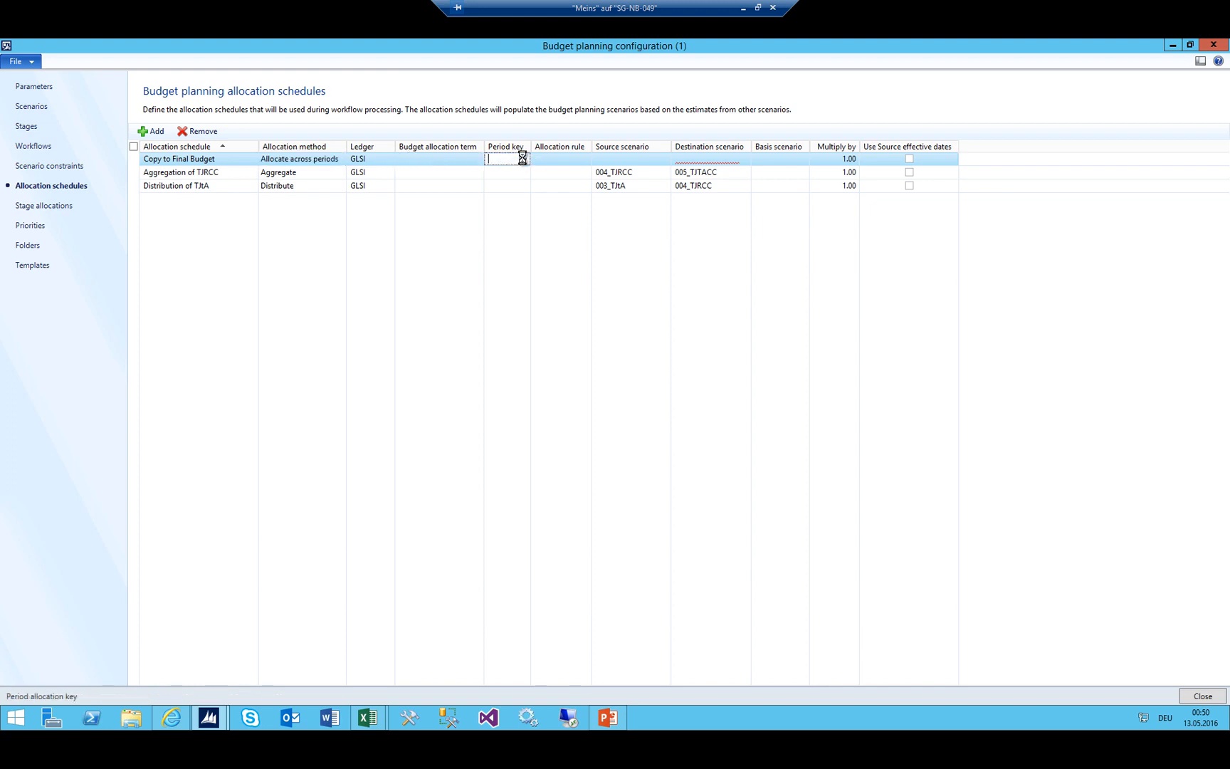
{"action": "left_click", "coordinate": [524, 160]}
{"action": "left_click", "coordinate": [512, 159]}
{"action": "right_click", "coordinate": [503, 160]}
{"action": "left_click", "coordinate": [548, 203]}
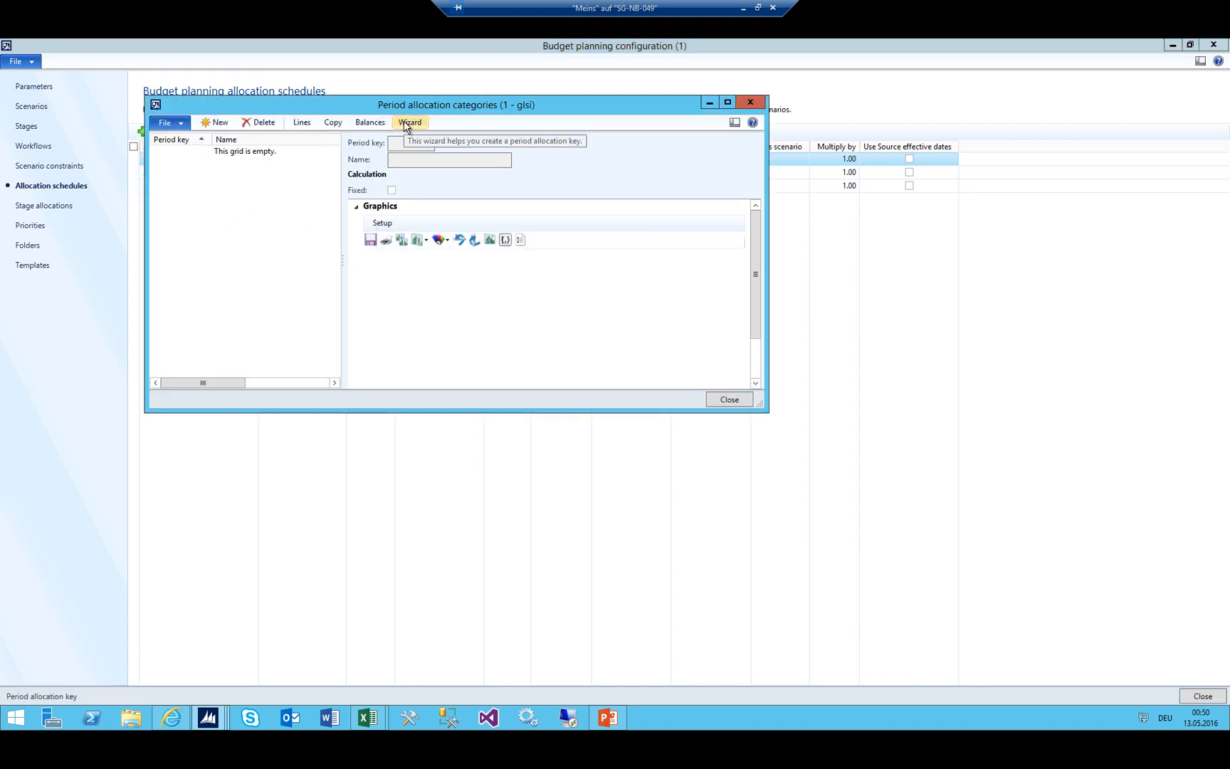
{"action": "left_click", "coordinate": [408, 124]}
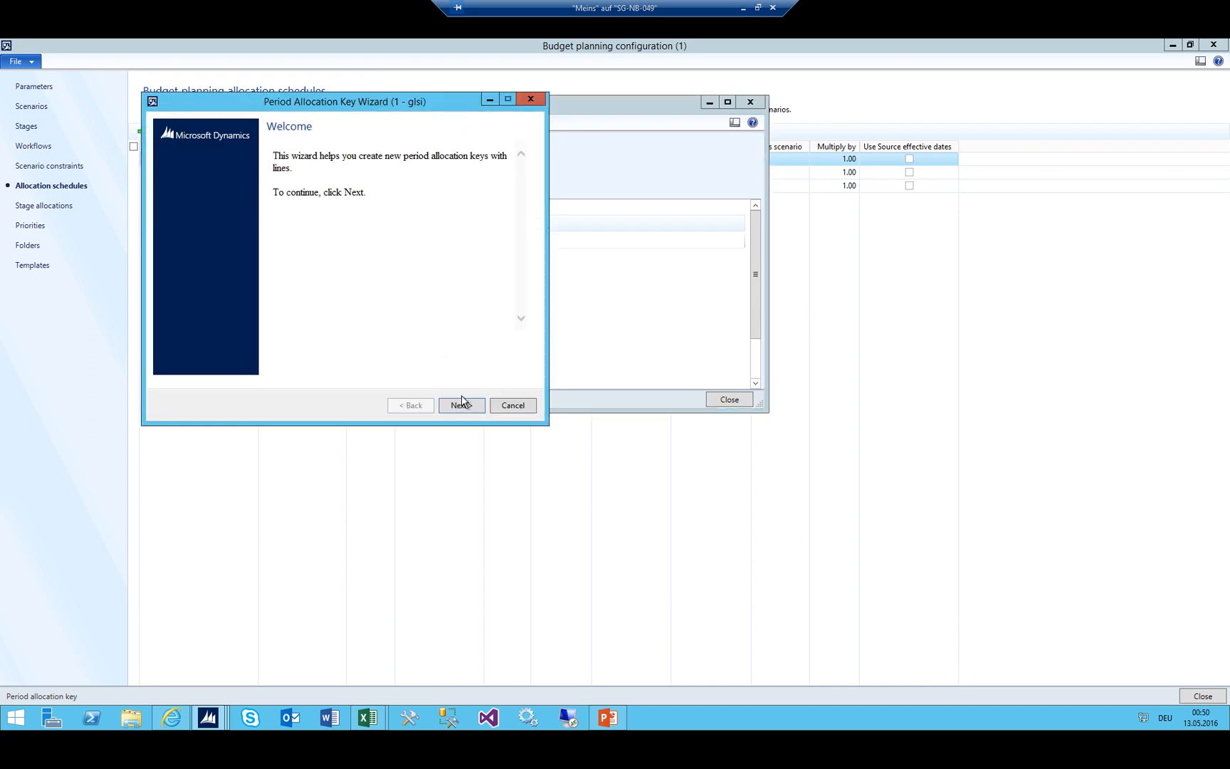
{"action": "left_click", "coordinate": [463, 404]}
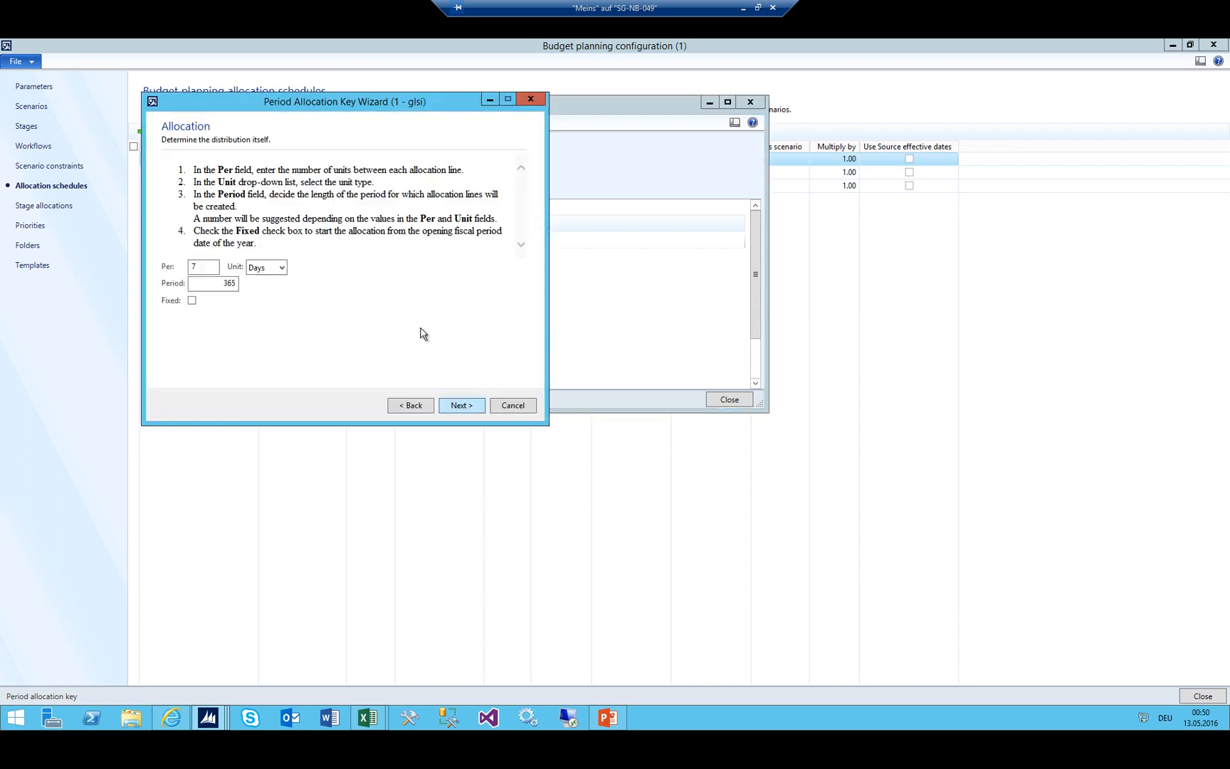
Set the period allocation to one line per 1 month by entering Per 1 and the unit Months
{"action": "double_click", "coordinate": [217, 266]}
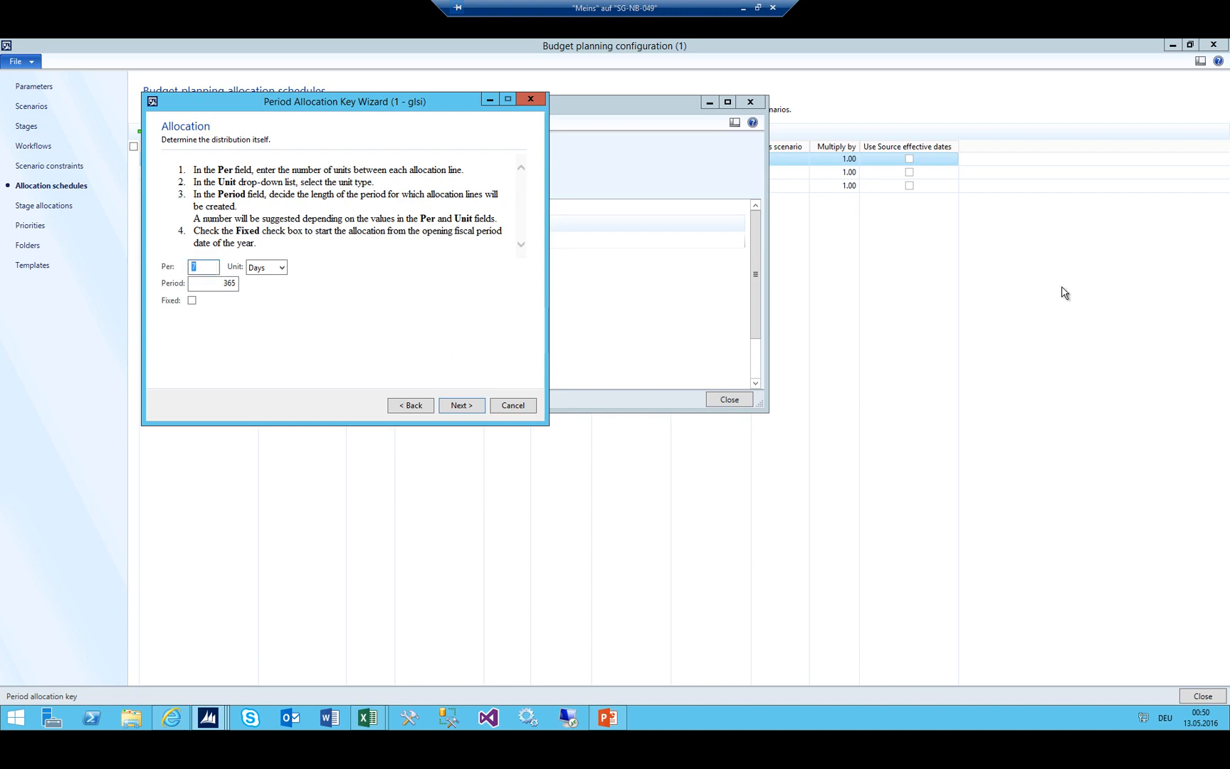
{"action": "type", "text": "1"}
{"action": "key", "text": "Tab"}
{"action": "key", "text": "alt+Down"}
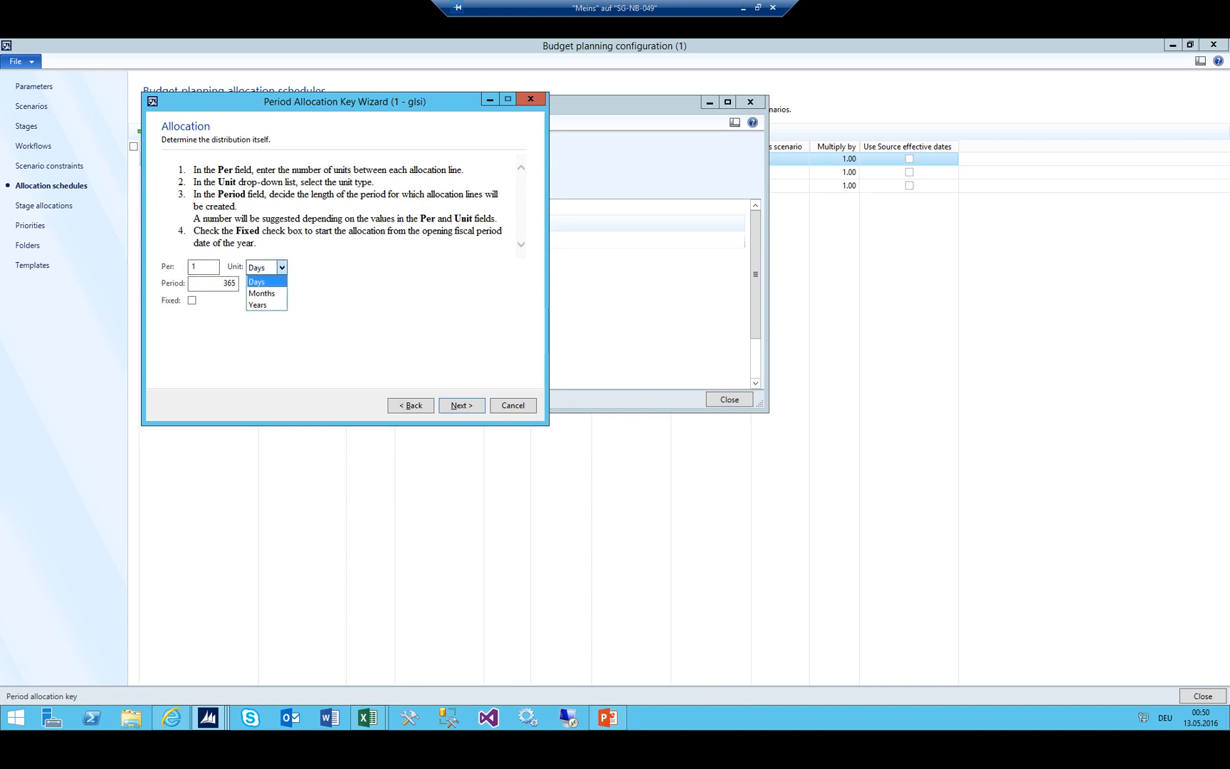
{"action": "key", "text": "Down"}
{"action": "key", "text": "Return"}
{"action": "key", "text": "Tab"}
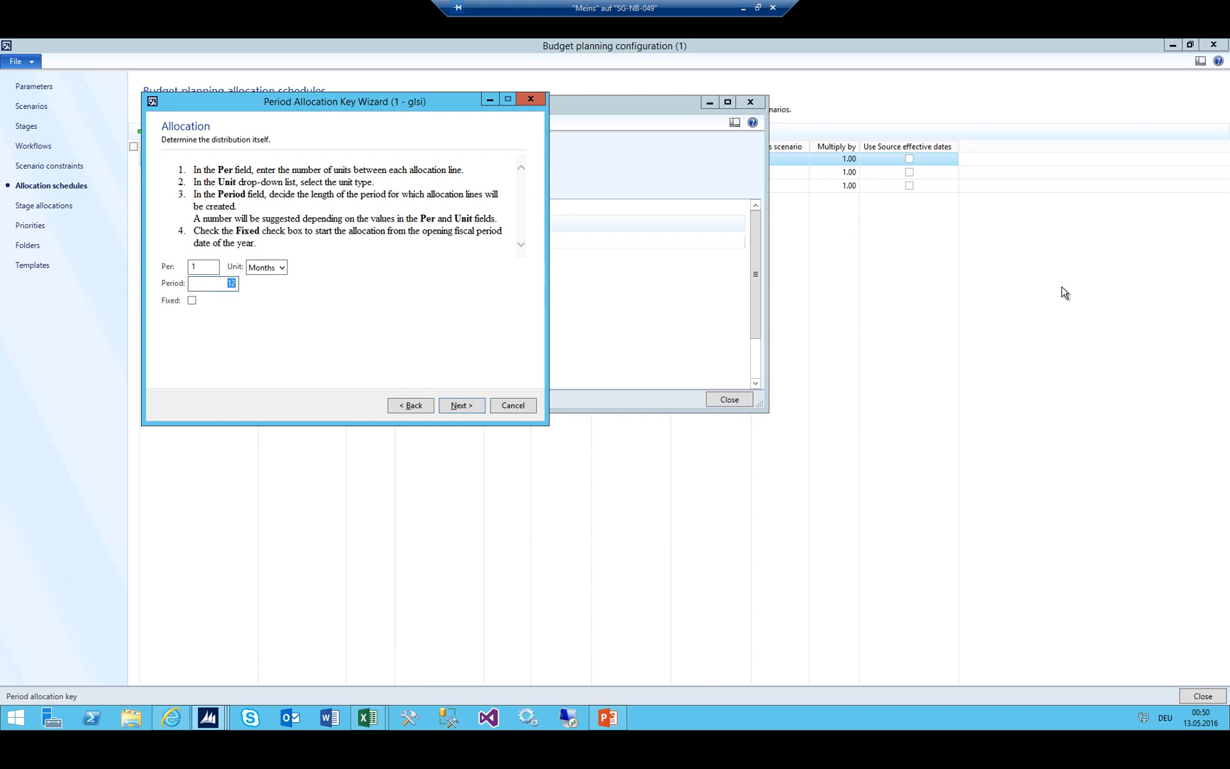
Enable the Fixed option for the period allocation, keep the period at 12 and continue to the dimension page
{"action": "key", "text": "Tab"}
{"action": "key", "text": "space"}
{"action": "left_click", "coordinate": [429, 235]}
{"action": "left_click_drag", "start_coordinate": [408, 232], "coordinate": [466, 238]}
{"action": "left_click", "coordinate": [273, 233]}
{"action": "left_click", "coordinate": [472, 407]}
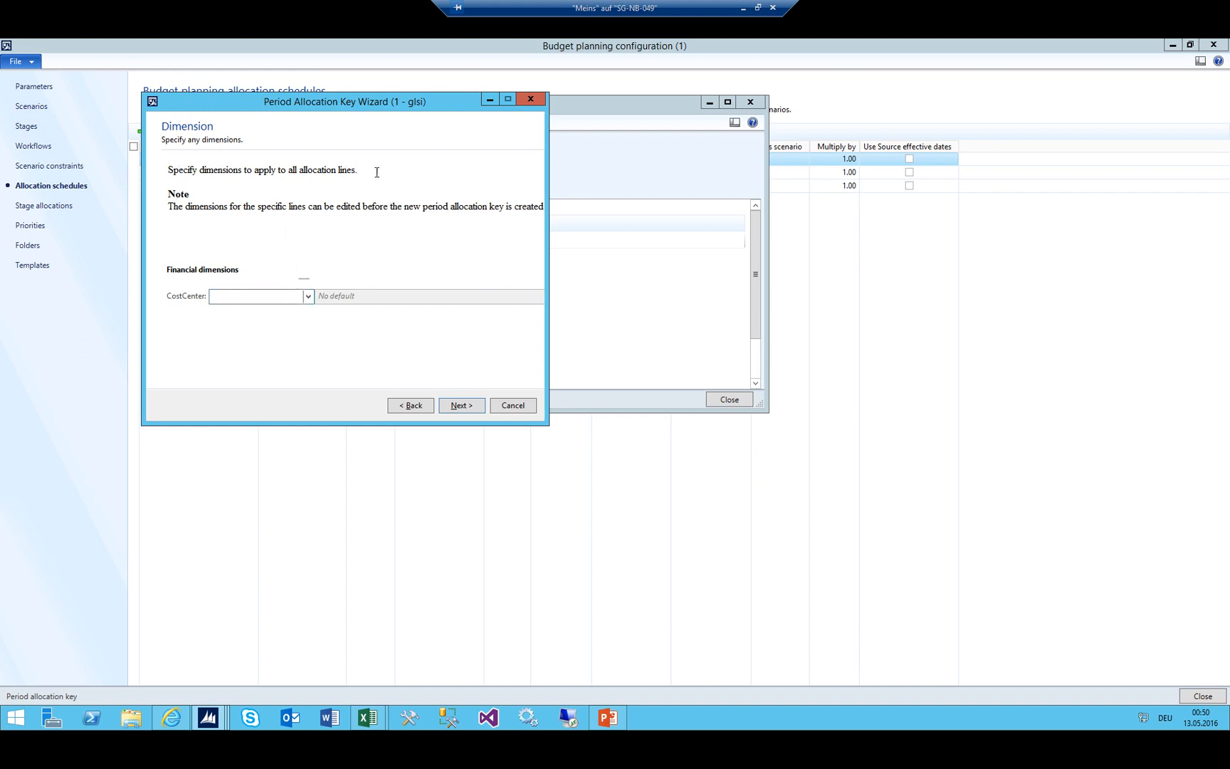
Read the dimension notes, leave the CostCenter dimension blank and continue to the naming page
{"action": "left_click_drag", "start_coordinate": [383, 179], "coordinate": [169, 171]}
{"action": "left_click", "coordinate": [272, 168]}
{"action": "left_click_drag", "start_coordinate": [303, 207], "coordinate": [613, 206]}
{"action": "left_click", "coordinate": [247, 202]}
{"action": "left_click", "coordinate": [461, 406]}
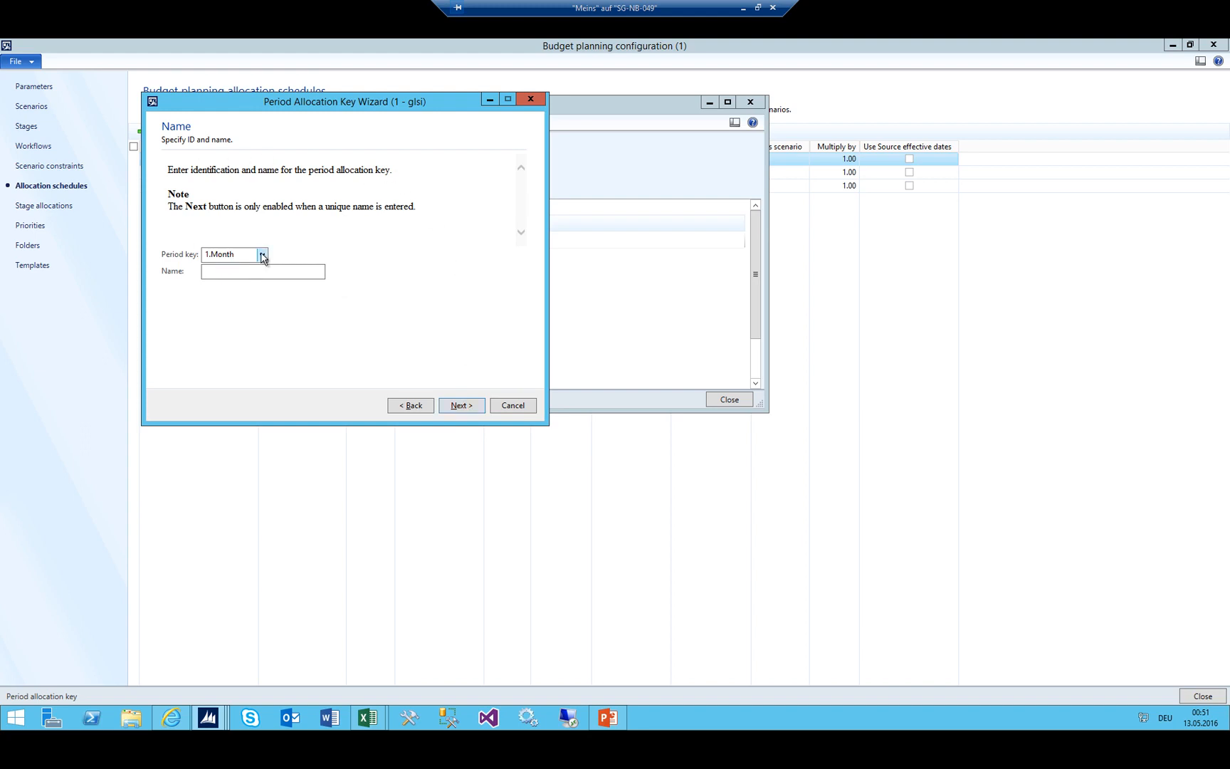
Identify the period allocation key as "Monthly" with the name "Over 12 Months equally" and continue to the overview
{"action": "left_click", "coordinate": [262, 255]}
{"action": "left_click", "coordinate": [262, 255]}
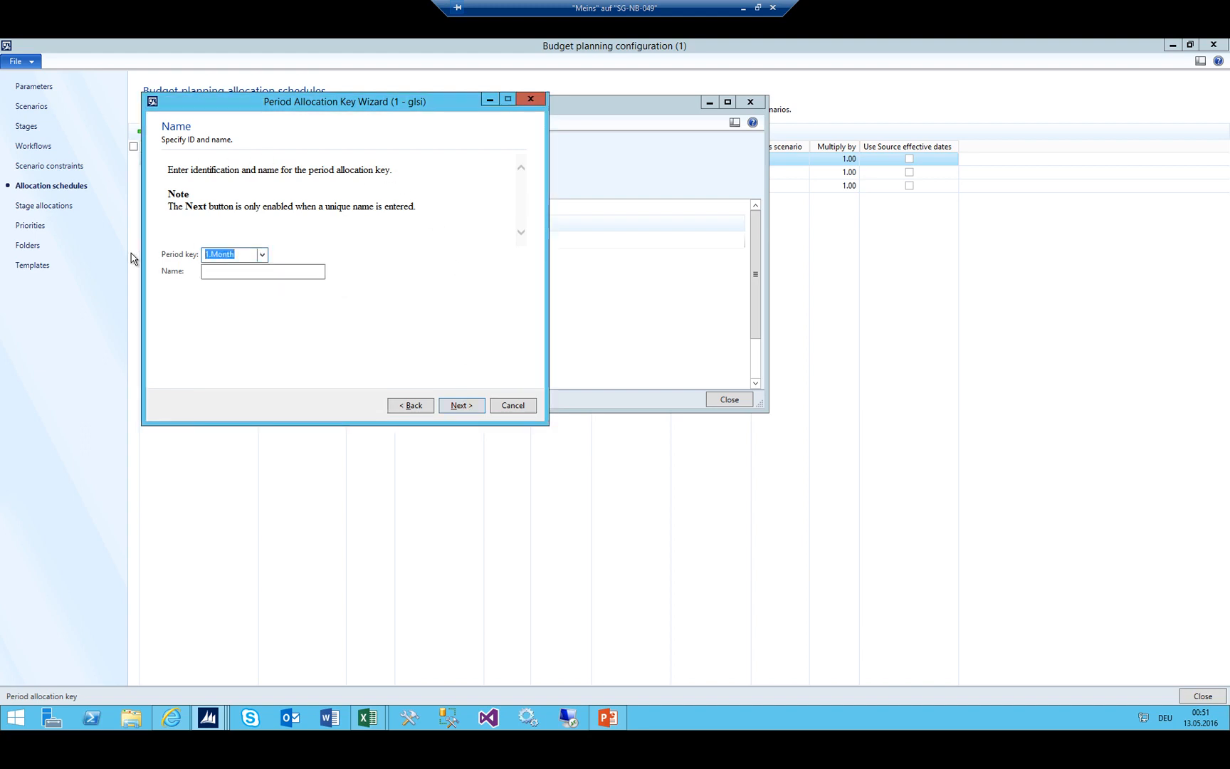
{"action": "type", "text": "Monthly"}
{"action": "left_click", "coordinate": [213, 269]}
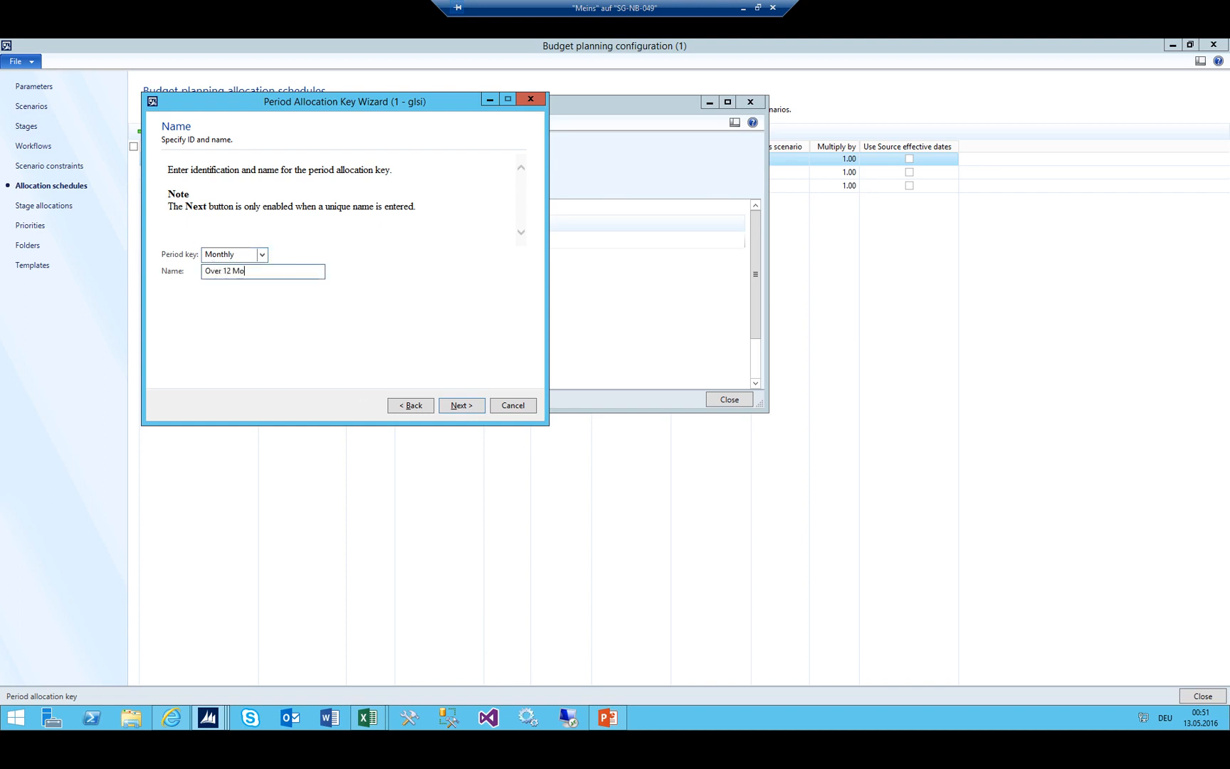
{"action": "type", "text": "Over 12 Months equally"}
{"action": "key", "text": "Tab"}
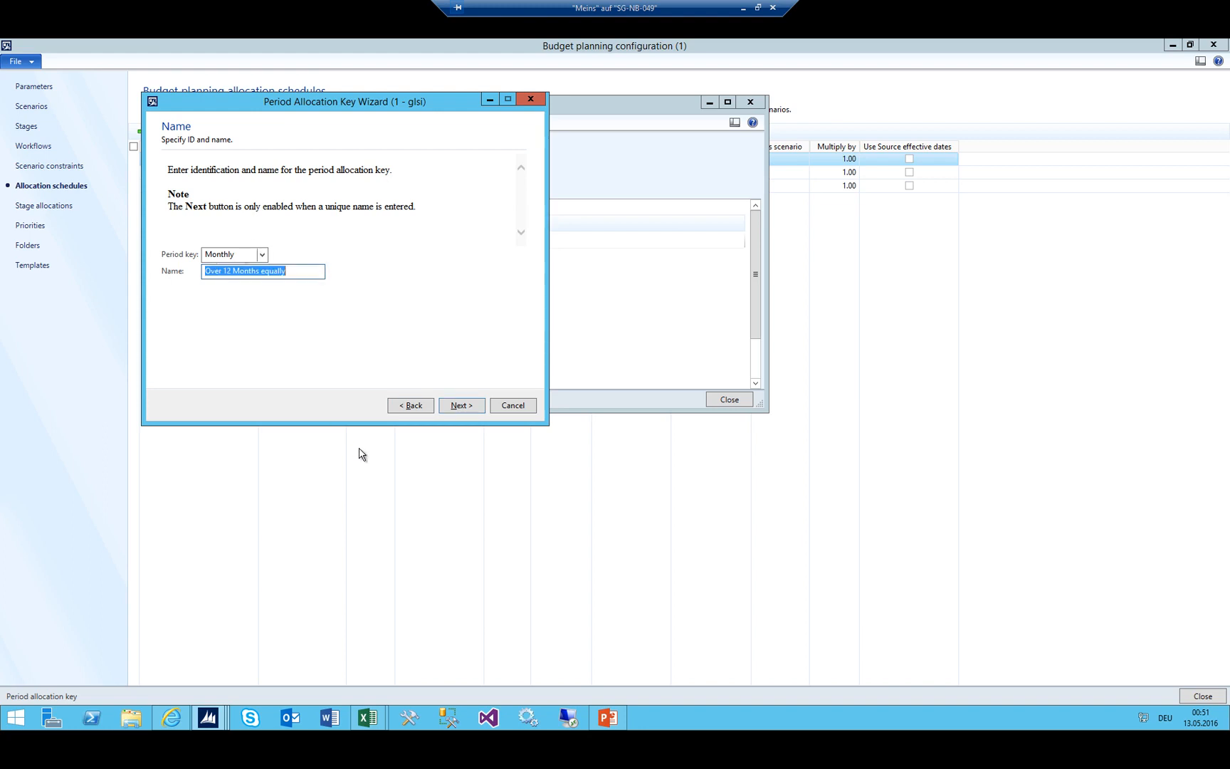
{"action": "left_click", "coordinate": [443, 405]}
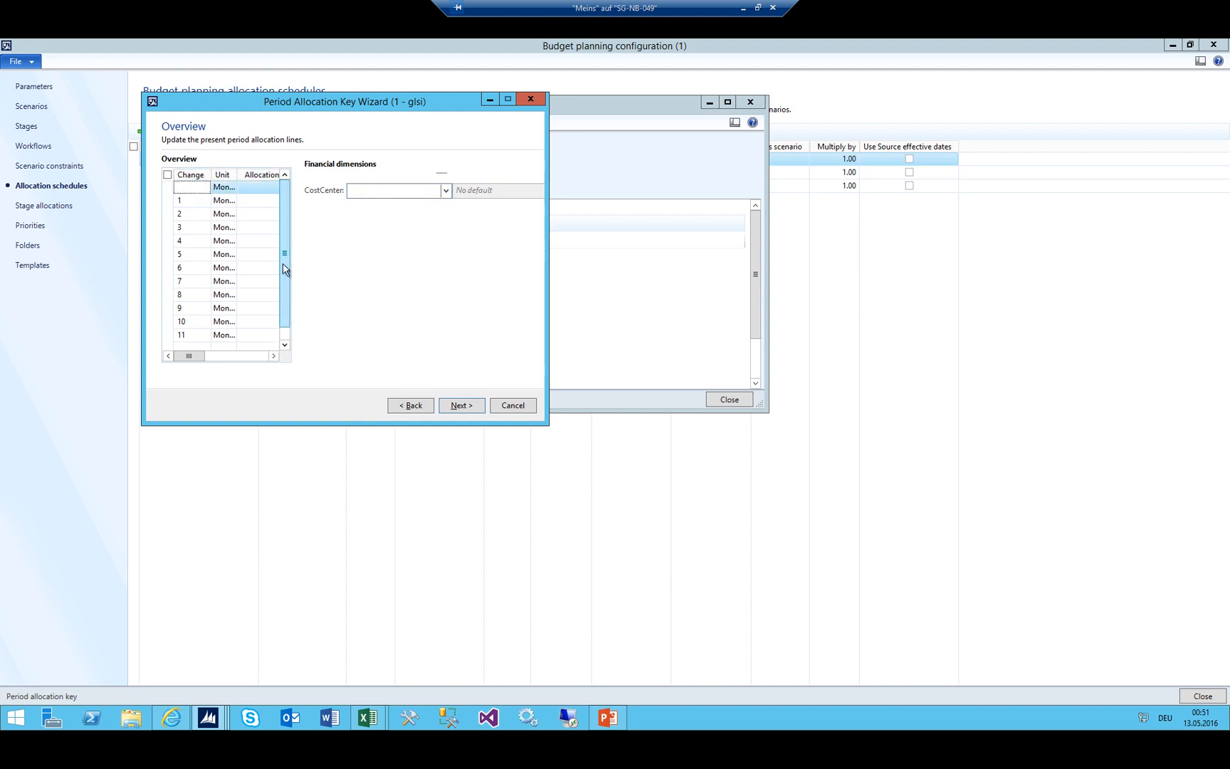
Check the allocation percentages of the monthly lines and finish the wizard to create the period allocation key
{"action": "left_click_drag", "start_coordinate": [202, 356], "coordinate": [251, 357]}
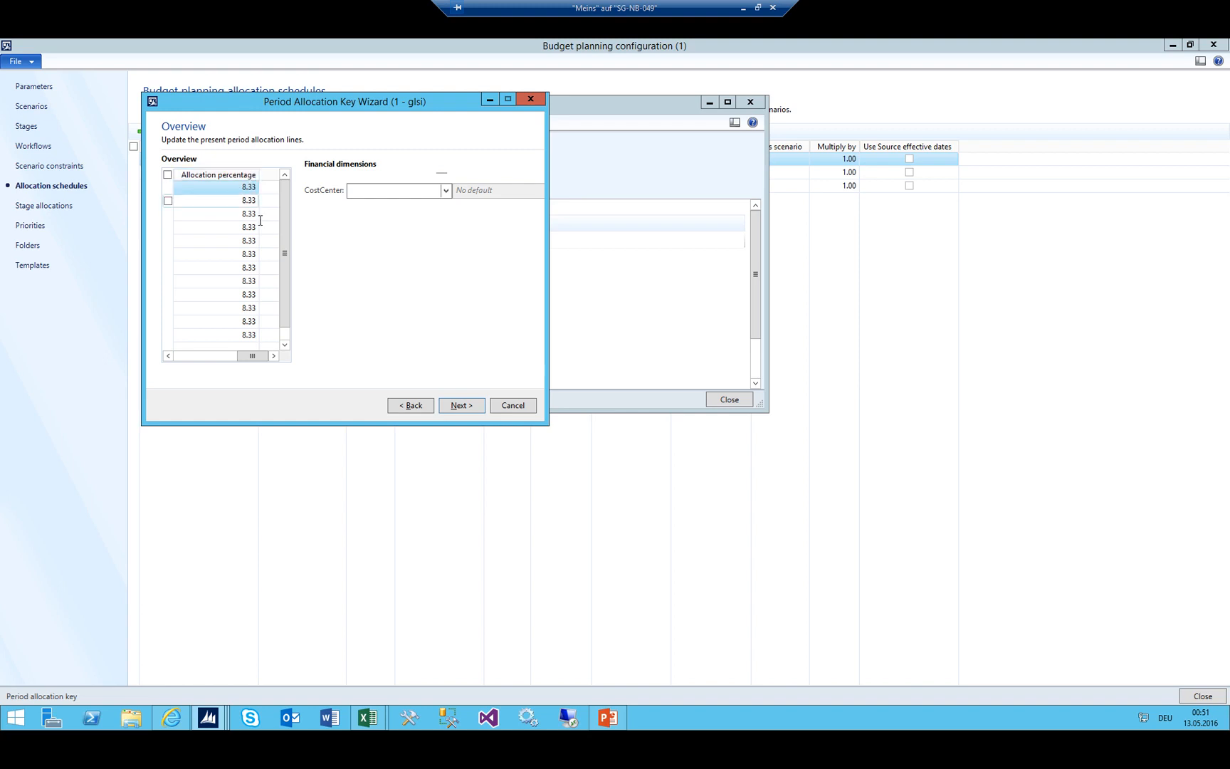
{"action": "left_click", "coordinate": [241, 242]}
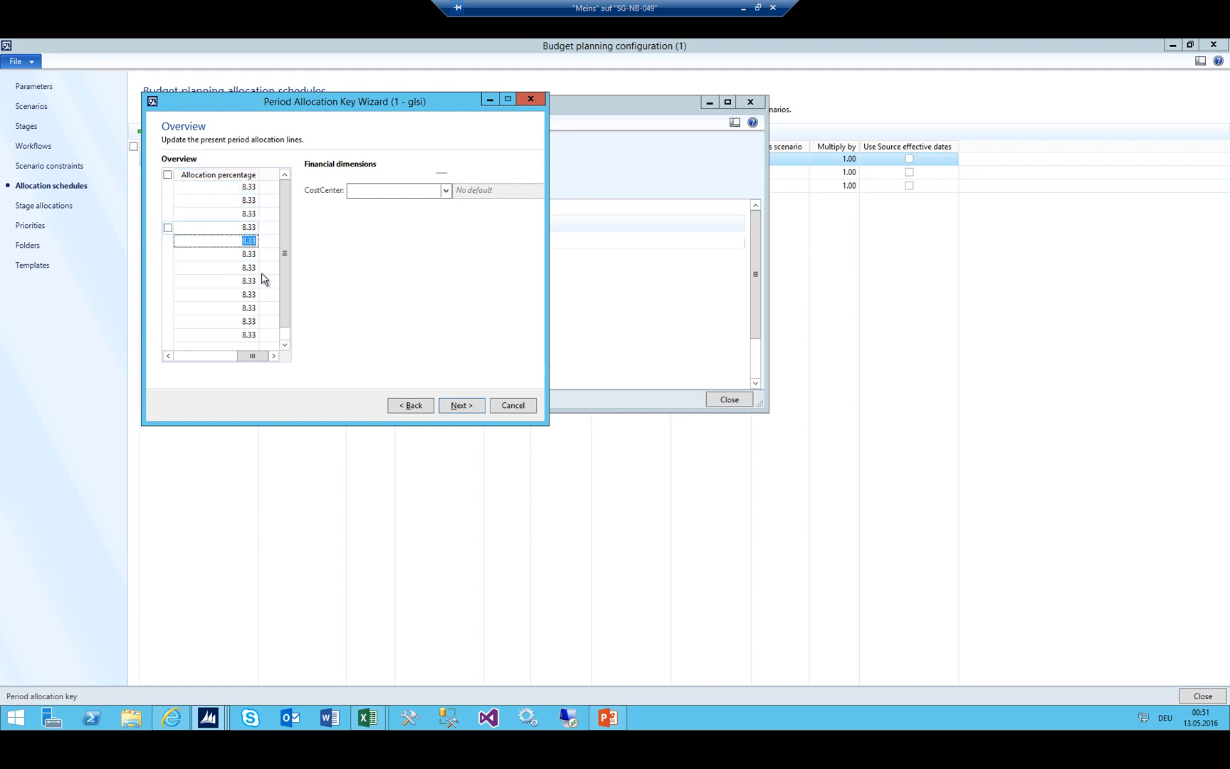
{"action": "left_click_drag", "start_coordinate": [253, 356], "coordinate": [189, 356]}
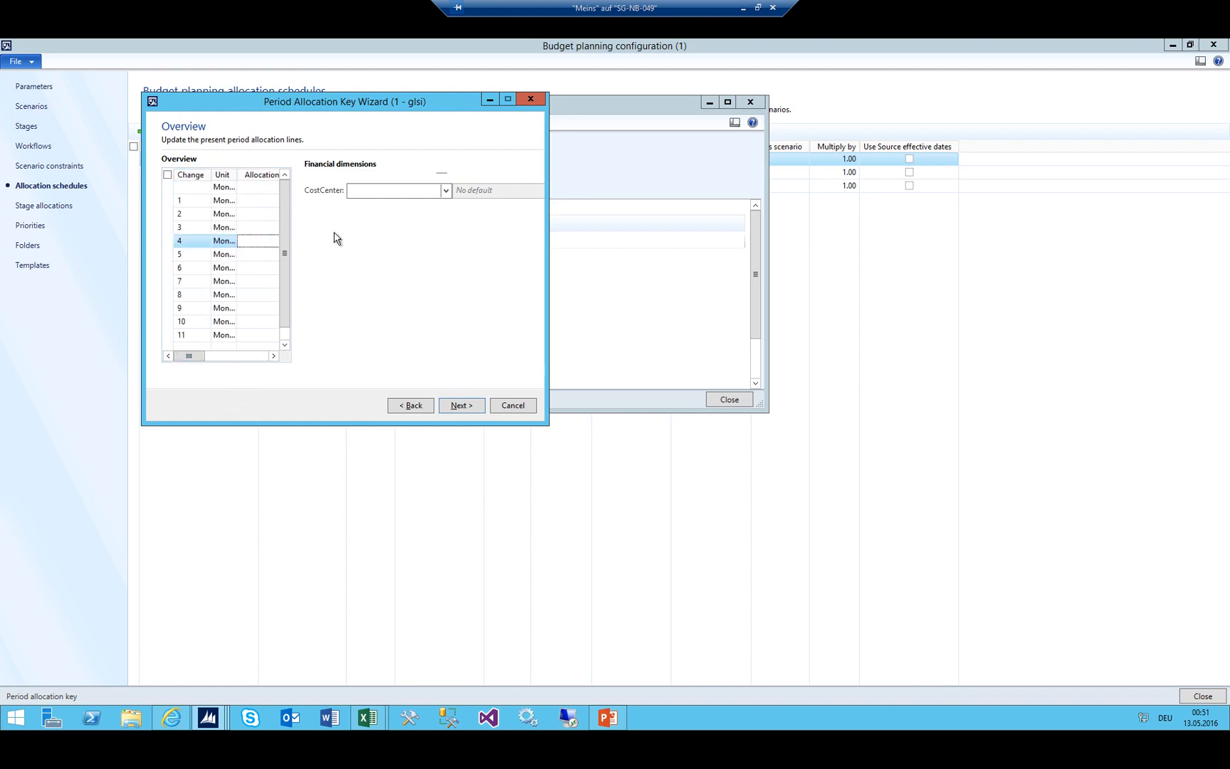
{"action": "left_click", "coordinate": [455, 406]}
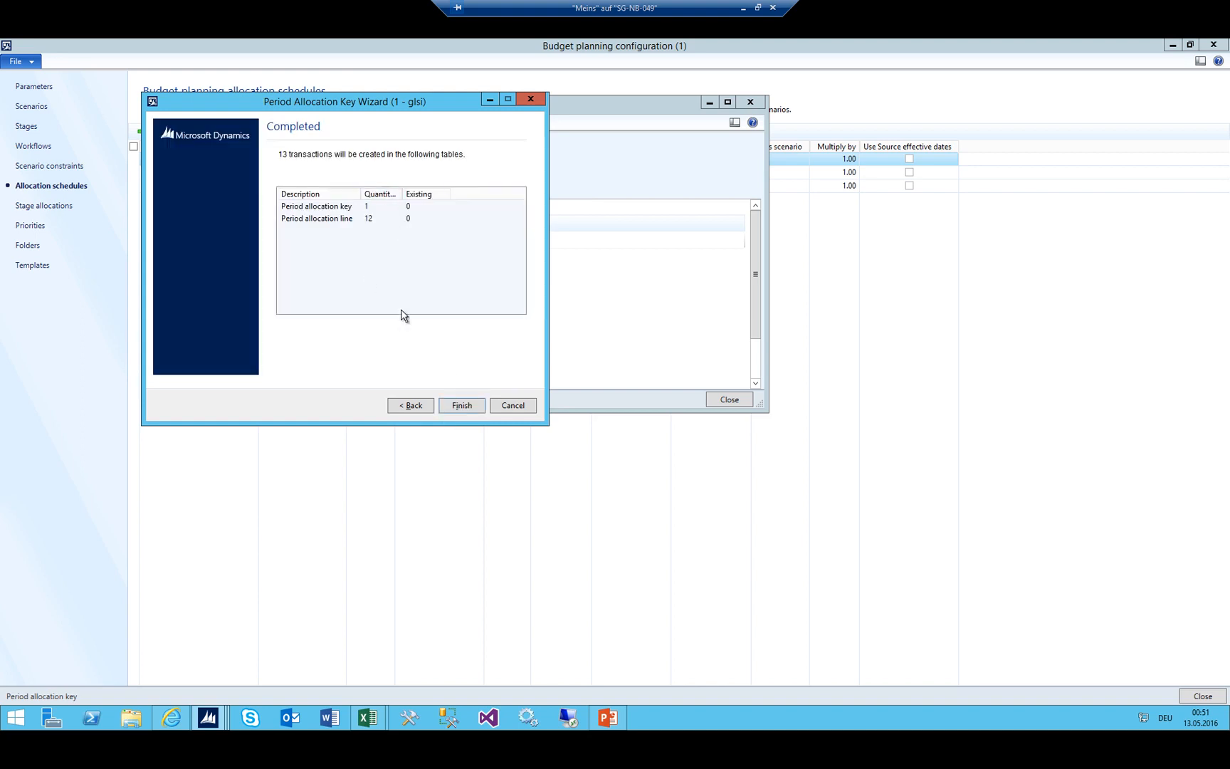
{"action": "left_click", "coordinate": [461, 405]}
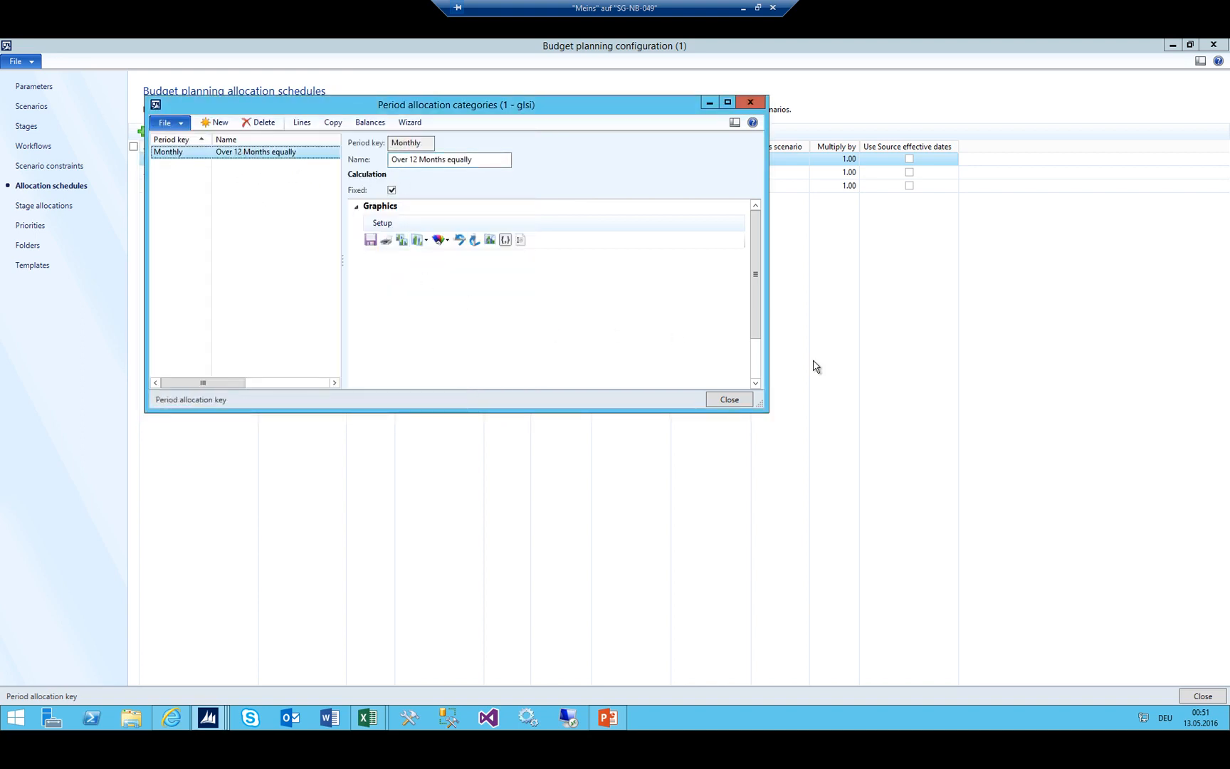
Enlarge the period allocation categories form and reopen it to view the Monthly key's distribution chart
{"action": "left_click_drag", "start_coordinate": [760, 405], "coordinate": [925, 543]}
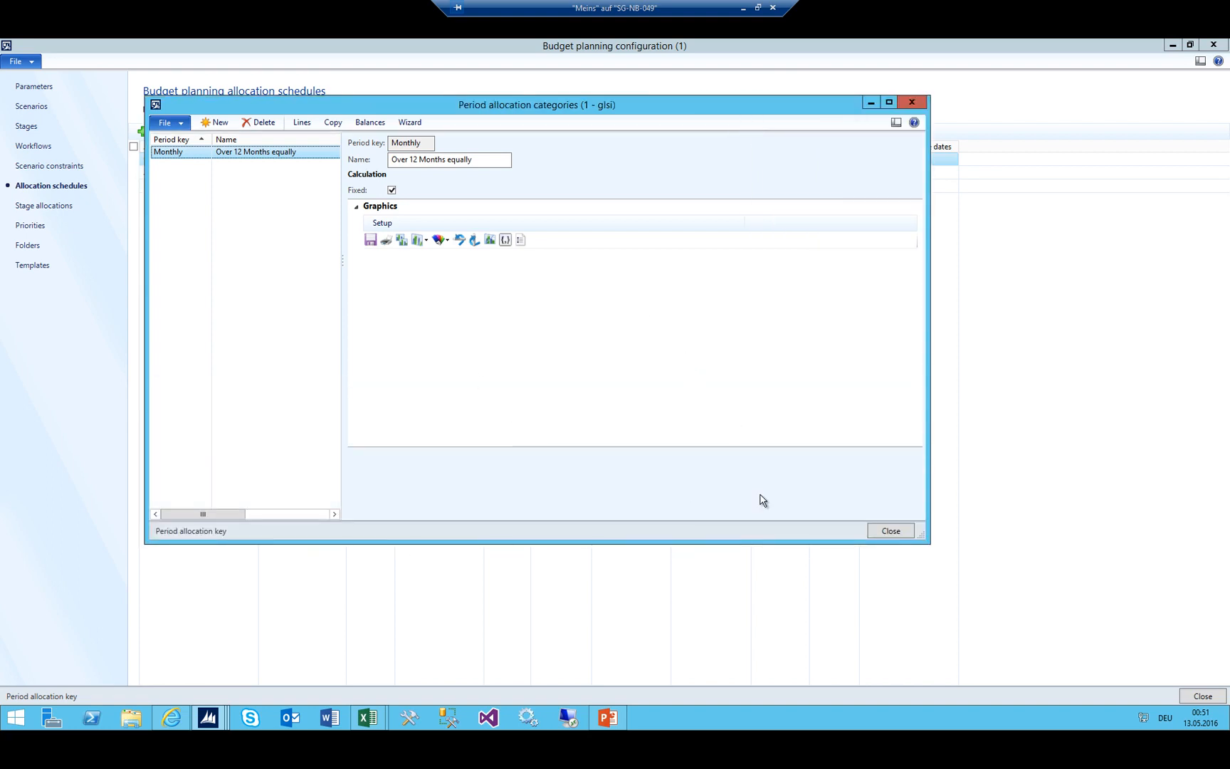
{"action": "key", "text": "Escape"}
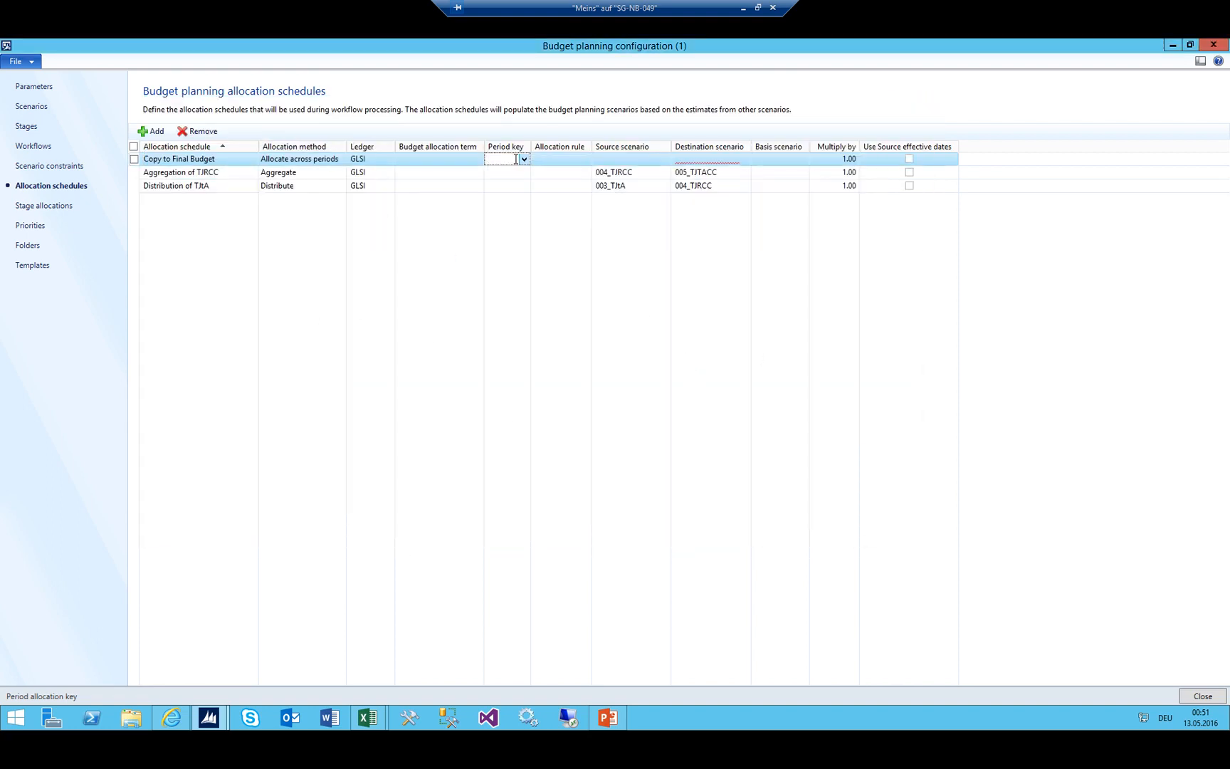
{"action": "right_click", "coordinate": [515, 160]}
{"action": "left_click", "coordinate": [535, 200]}
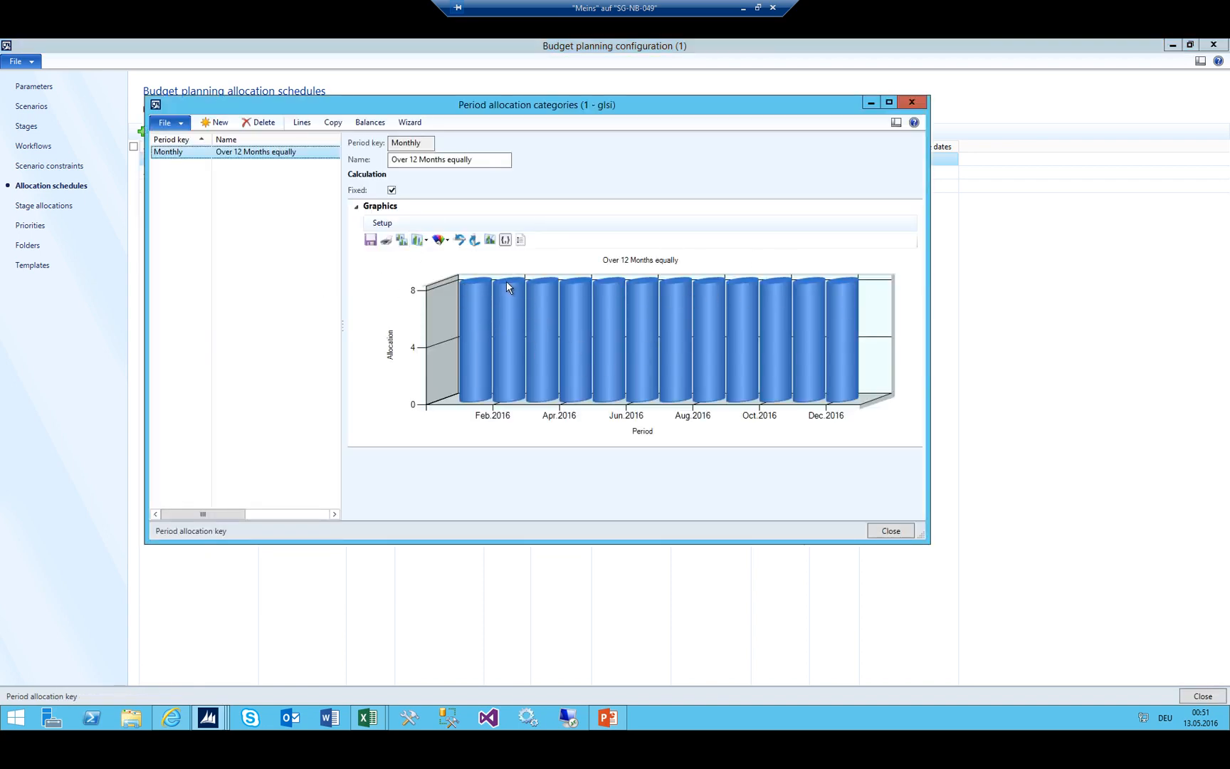
{"action": "key", "text": "Escape"}
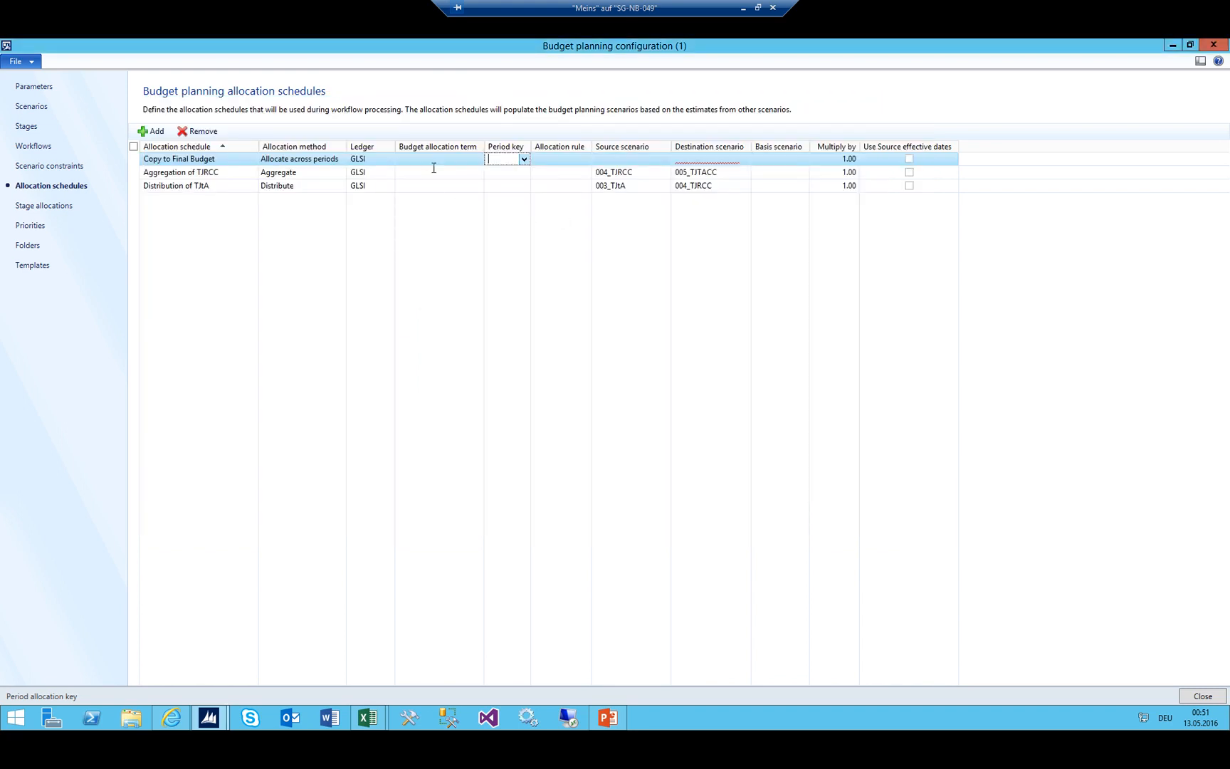
Set the period key of the Copy to Final Budget schedule to Monthly
{"action": "key", "text": "alt+Down"}
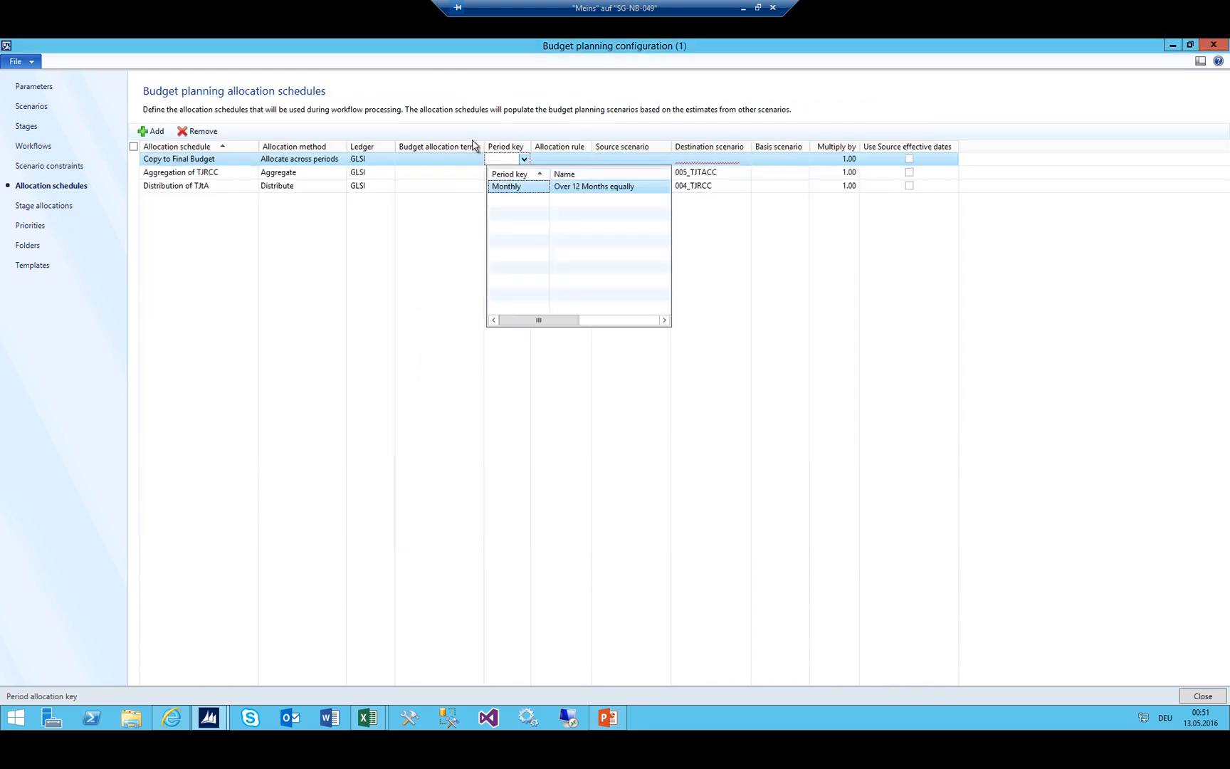
{"action": "key", "text": "Return"}
{"action": "key", "text": "Tab"}
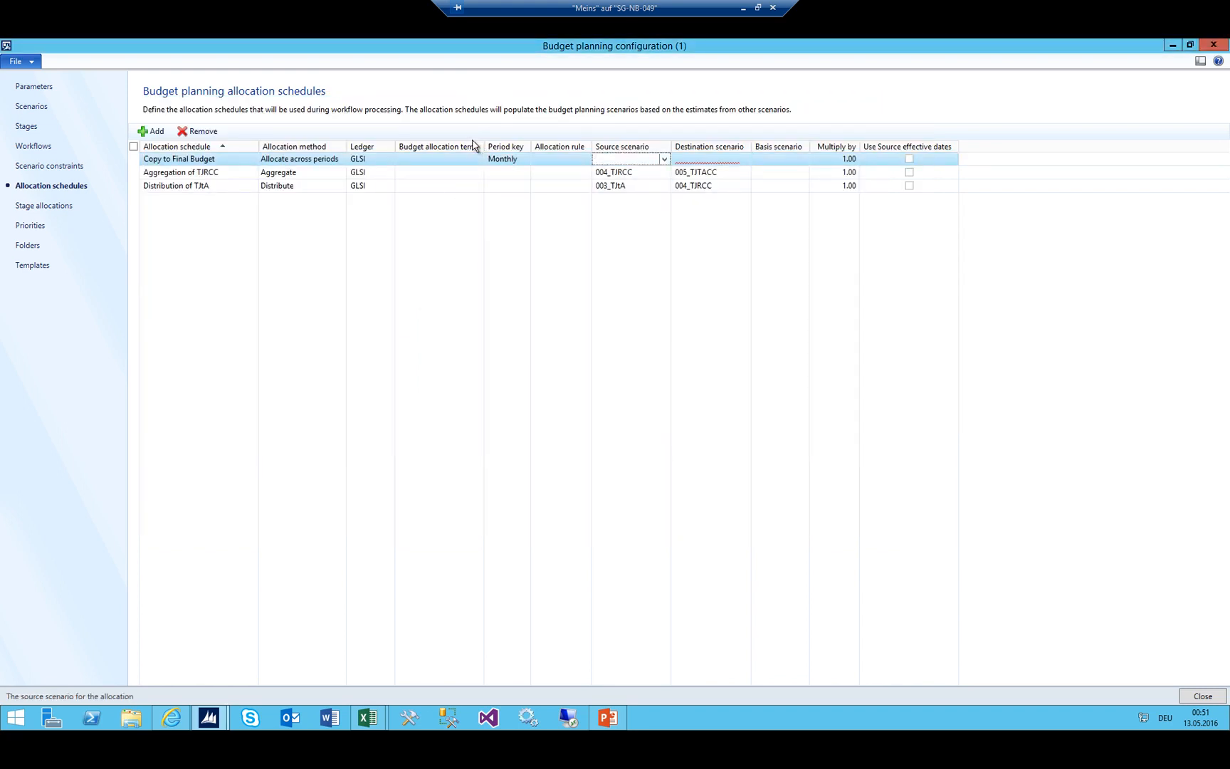
Switch to the Excel workbook Book1 and examine the Finance Review and Finance Approved stages of the total budget
{"action": "mouse_move", "coordinate": [362, 715]}
{"action": "left_click", "coordinate": [416, 648]}
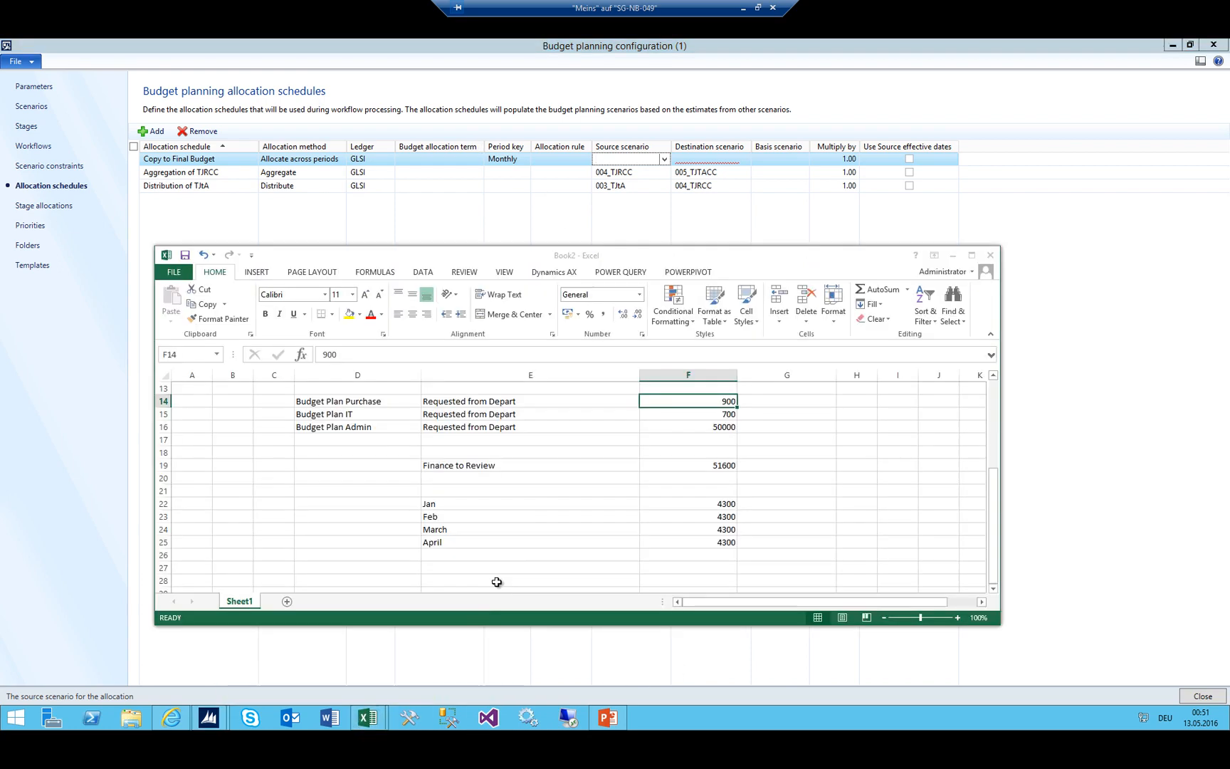
{"action": "left_click", "coordinate": [284, 641]}
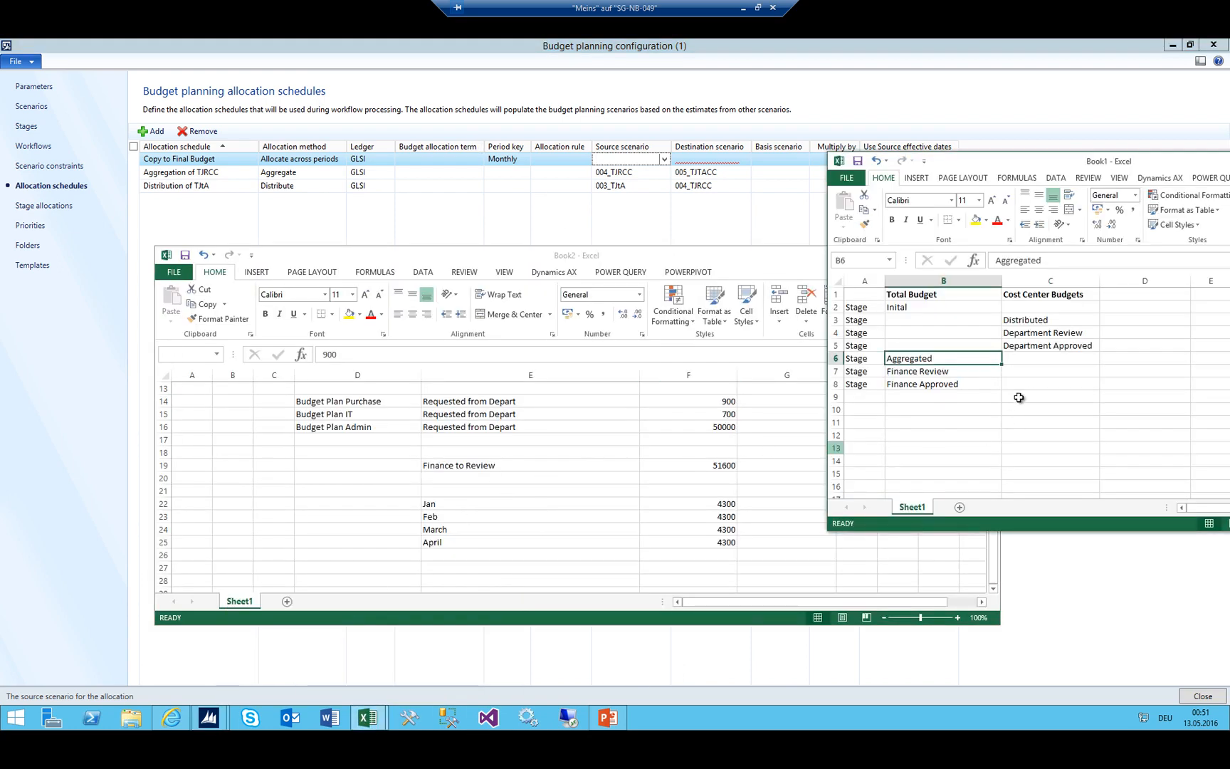
{"action": "left_click", "coordinate": [941, 371]}
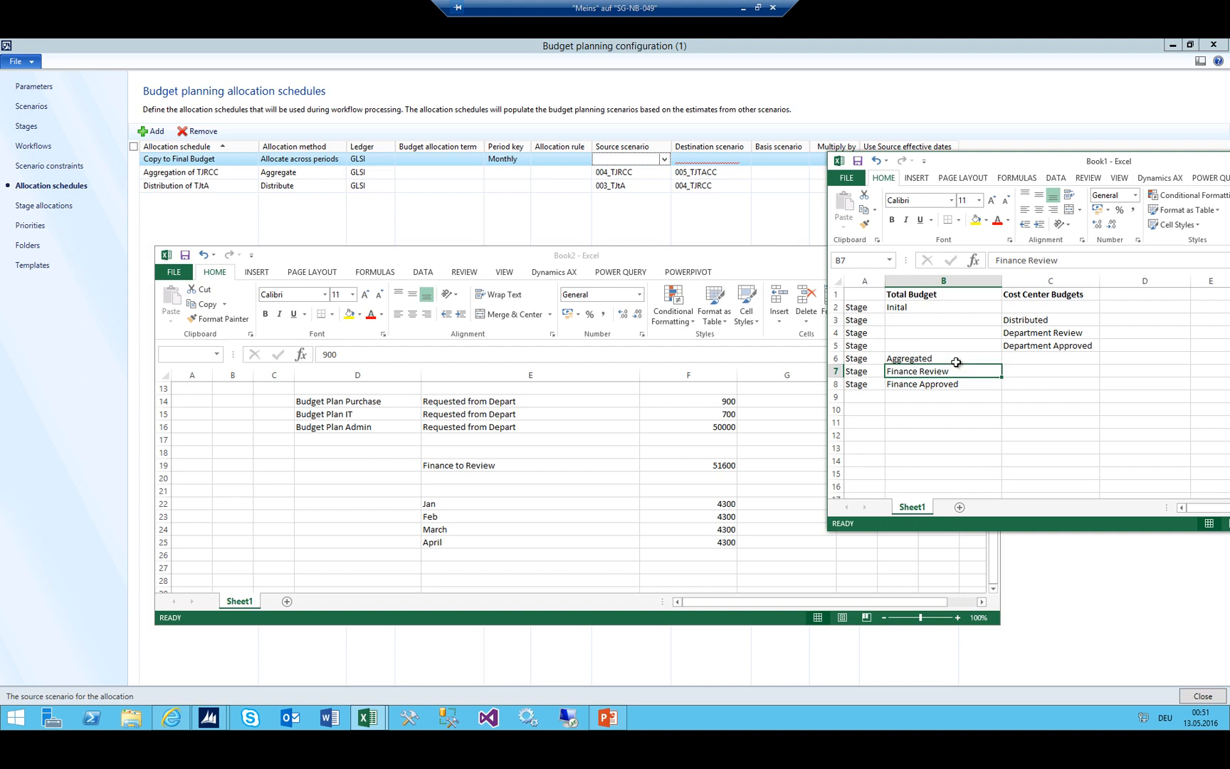
{"action": "left_click", "coordinate": [933, 389]}
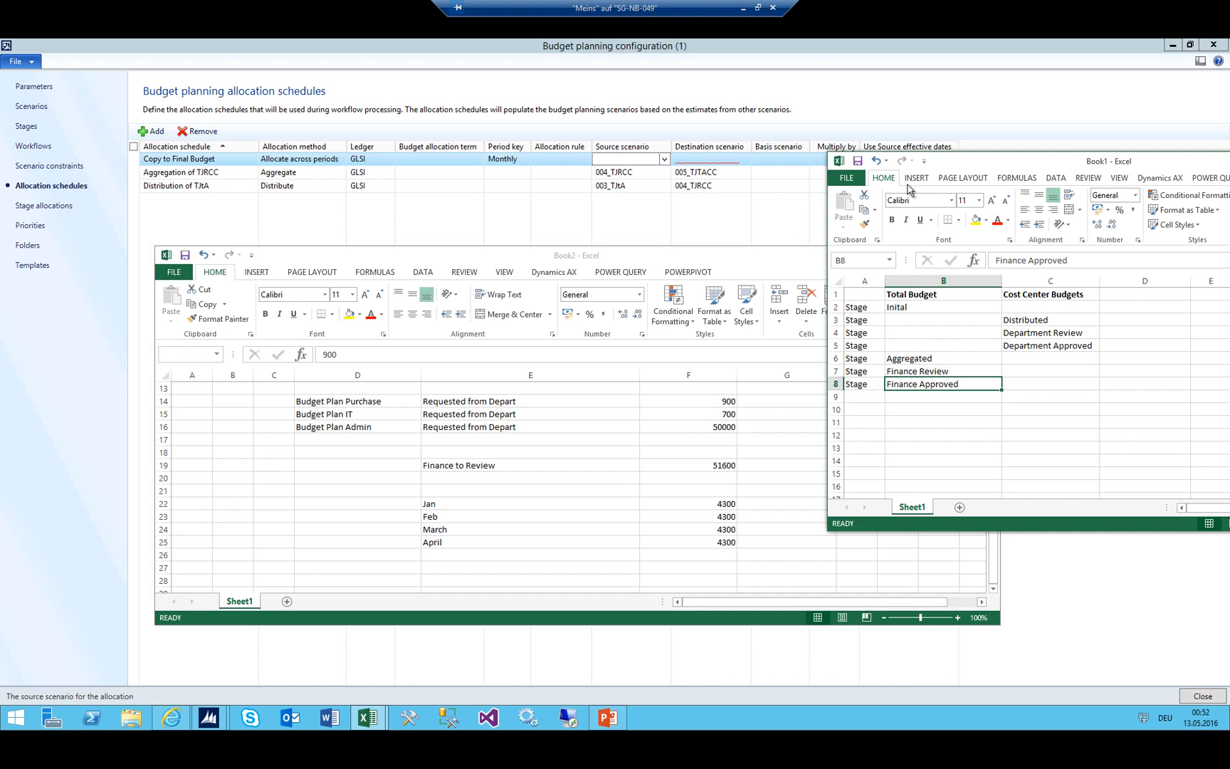
Back in the budget planning configuration, set the Copy to Final Budget schedule's source scenario to 005_TJTACC and destination scenario to 006_TJFIN
{"action": "left_click", "coordinate": [665, 160]}
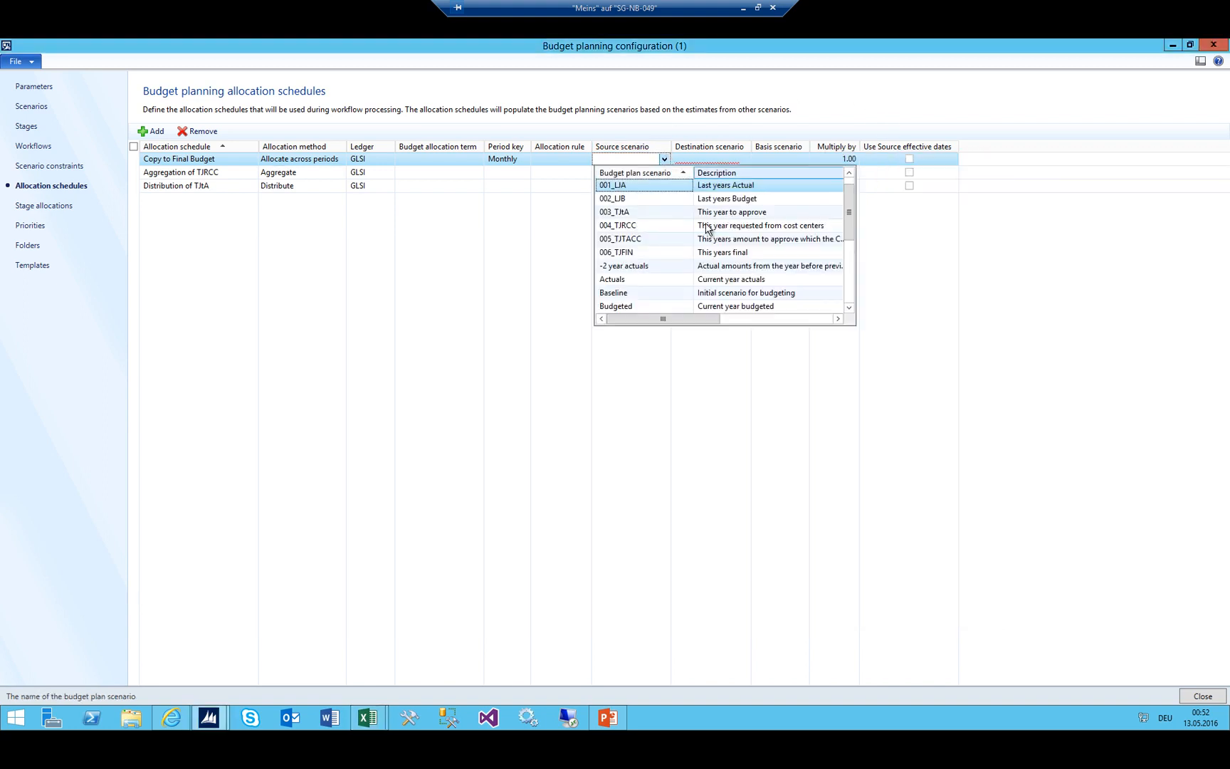
{"action": "left_click", "coordinate": [656, 244]}
{"action": "key", "text": "Tab"}
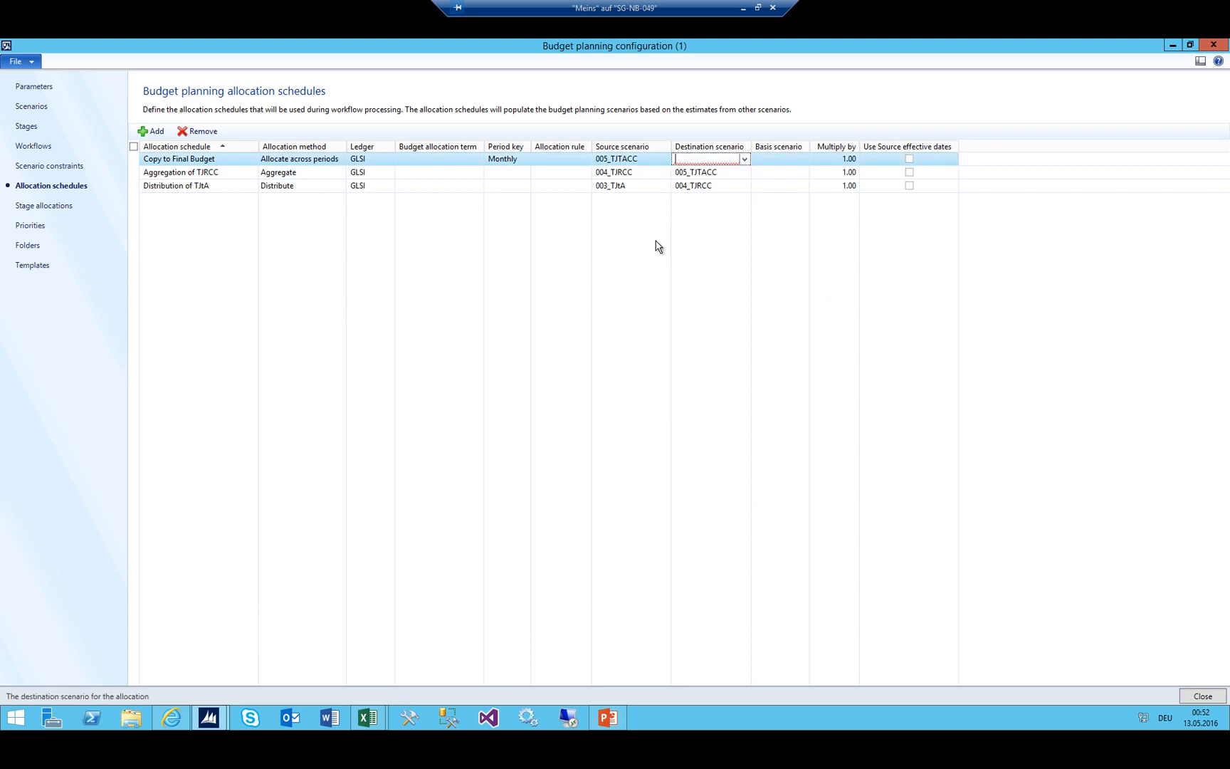
{"action": "key", "text": "alt+Down"}
{"action": "key", "text": "Down"}
{"action": "key", "text": "Down"}
{"action": "key", "text": "Down"}
{"action": "key", "text": "Down"}
{"action": "key", "text": "Down"}
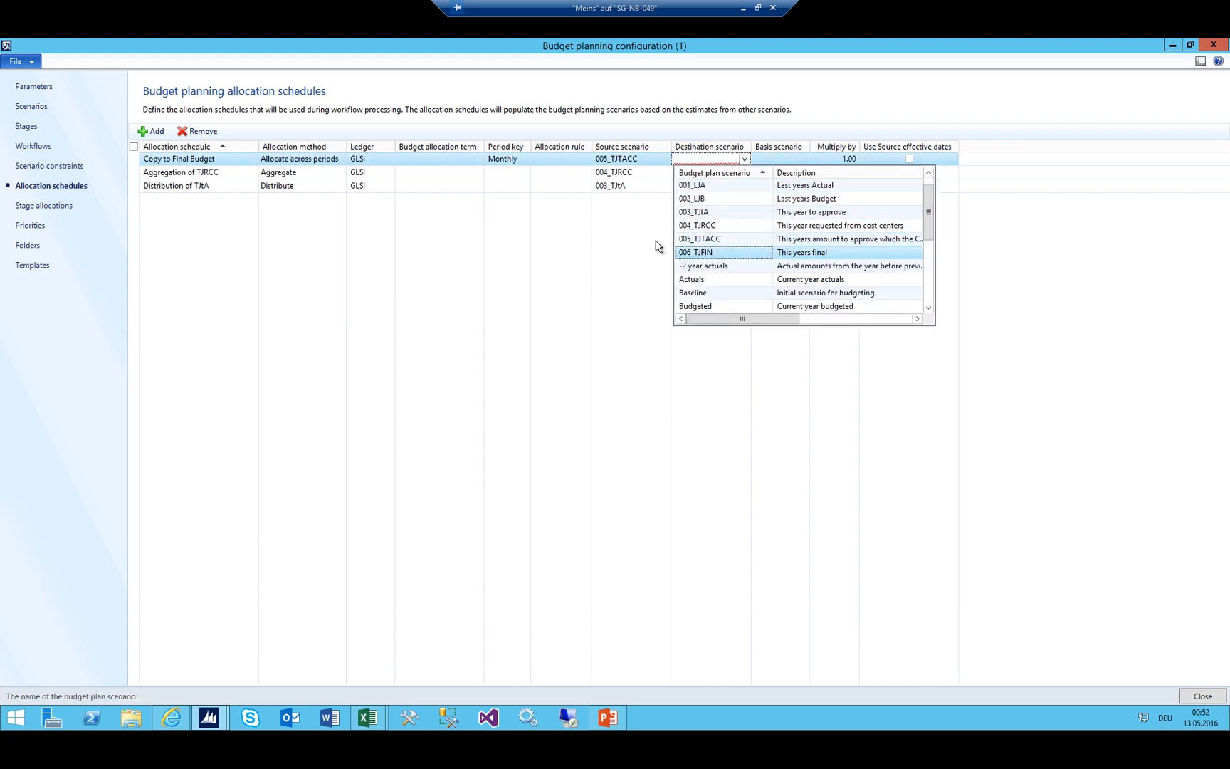
{"action": "key", "text": "Return"}
{"action": "key", "text": "shift+Tab"}
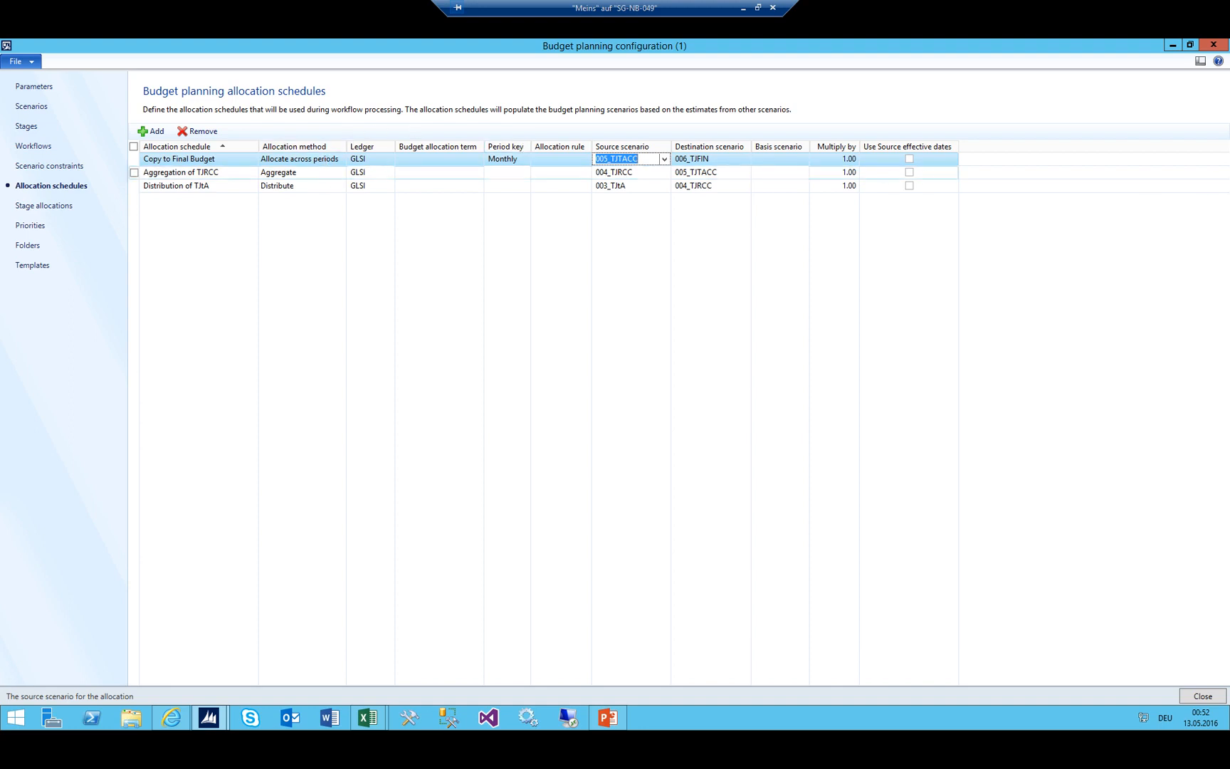
Open the budget planning stage allocations, recheck the allocation schedules, and return to the stage allocations
{"action": "left_click", "coordinate": [57, 208]}
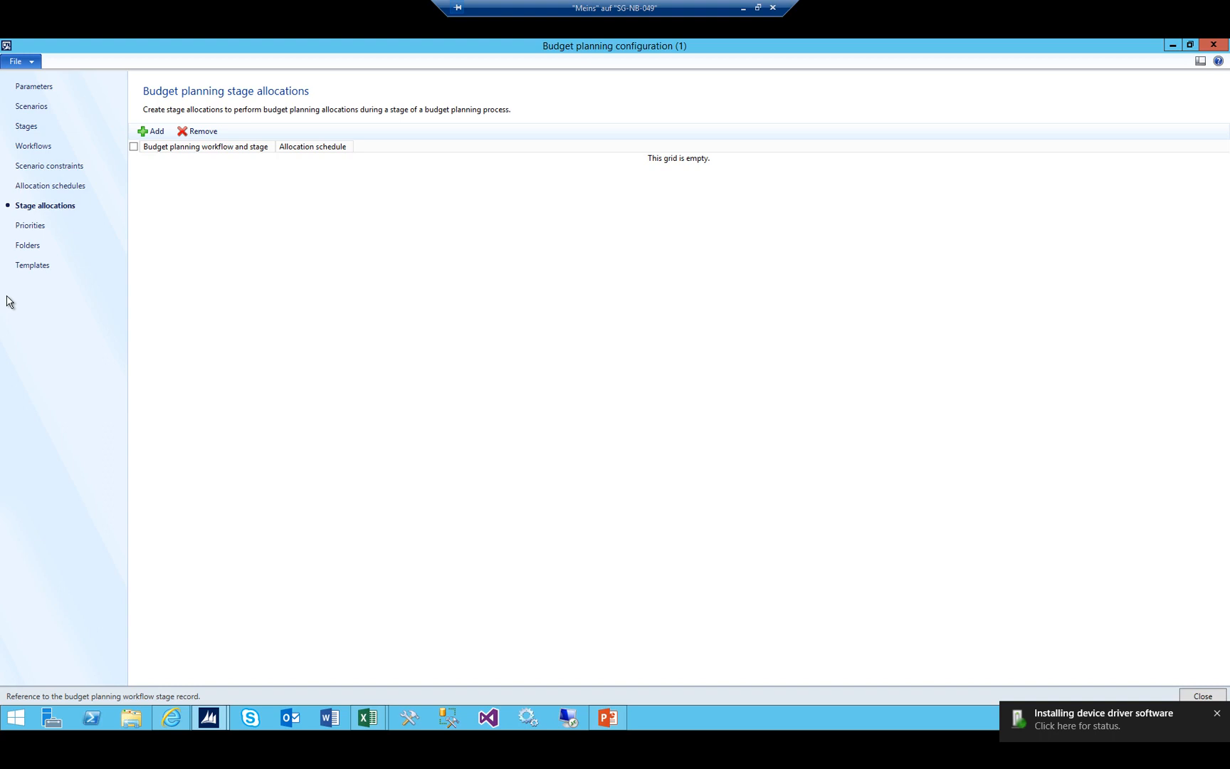
{"action": "left_click", "coordinate": [50, 186]}
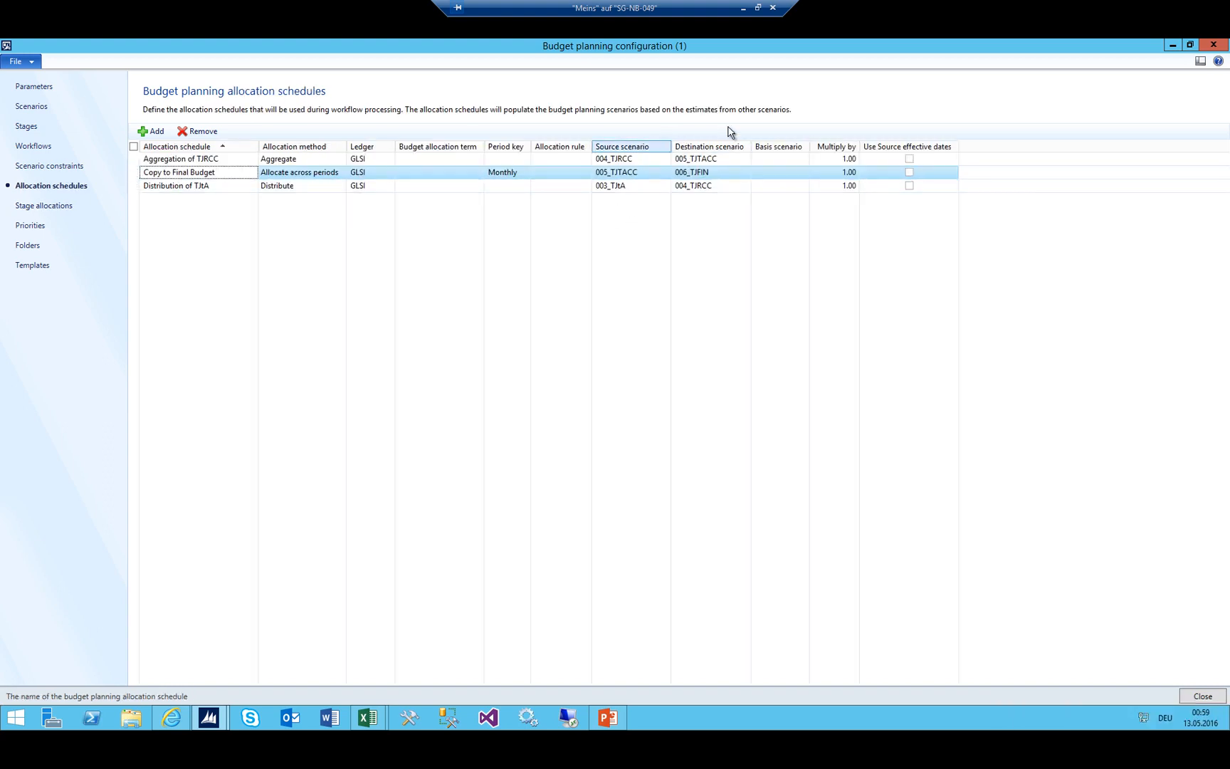
{"action": "left_click", "coordinate": [36, 206]}
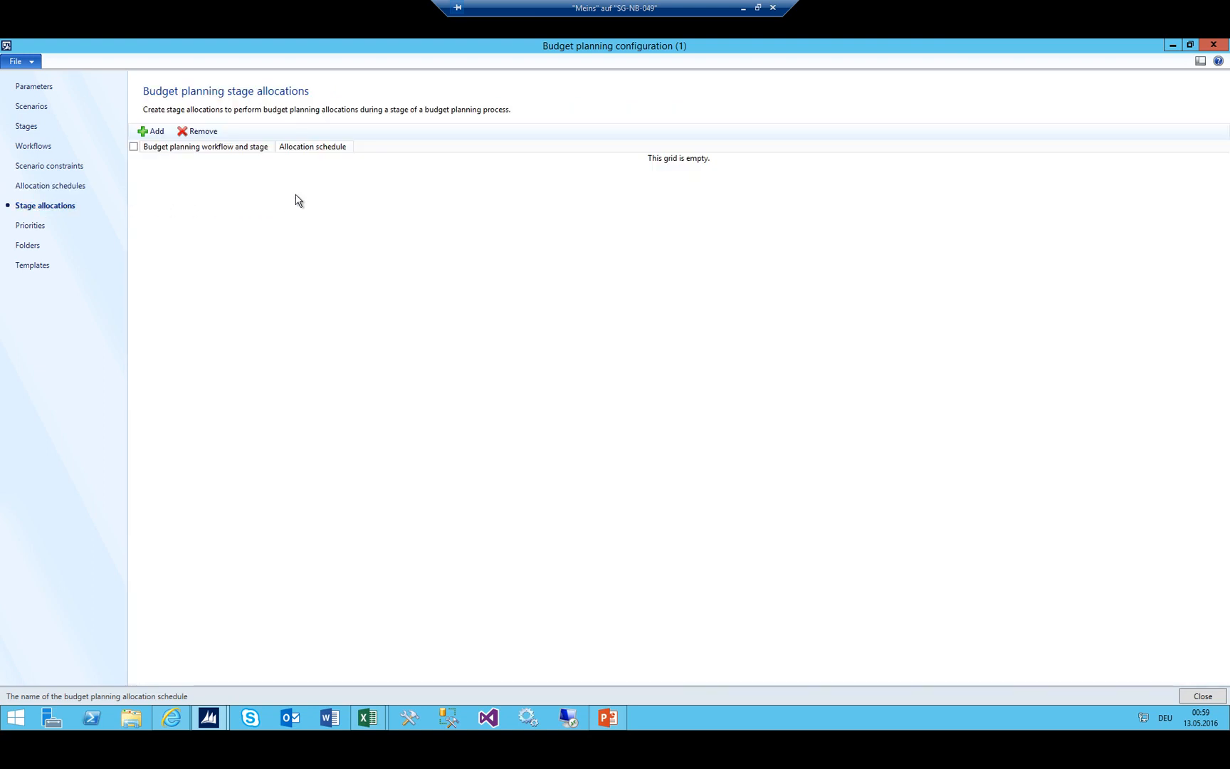
Switch to the Excel workbooks Book2 and Book1 and examine the total budget's Inital stage and the cost center budgets' Distributed stage
{"action": "mouse_move", "coordinate": [360, 718]}
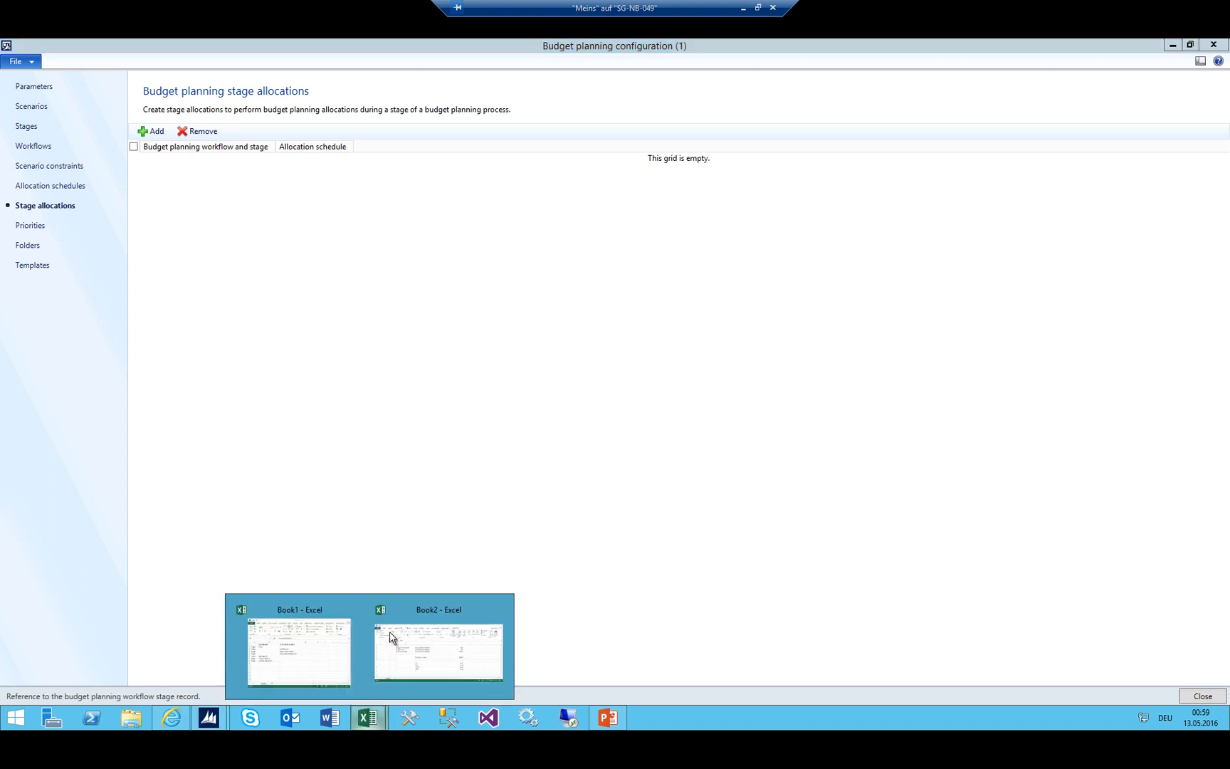
{"action": "left_click", "coordinate": [439, 633]}
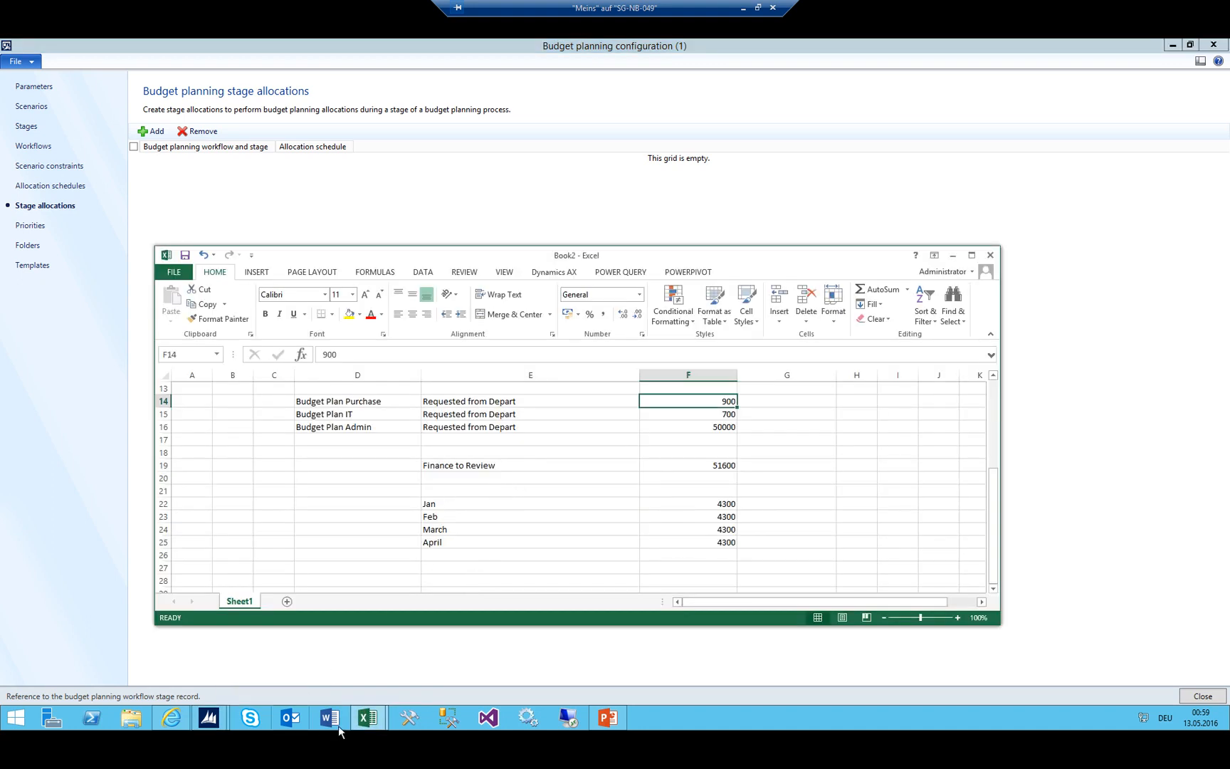
{"action": "mouse_move", "coordinate": [368, 718]}
{"action": "left_click", "coordinate": [299, 591]}
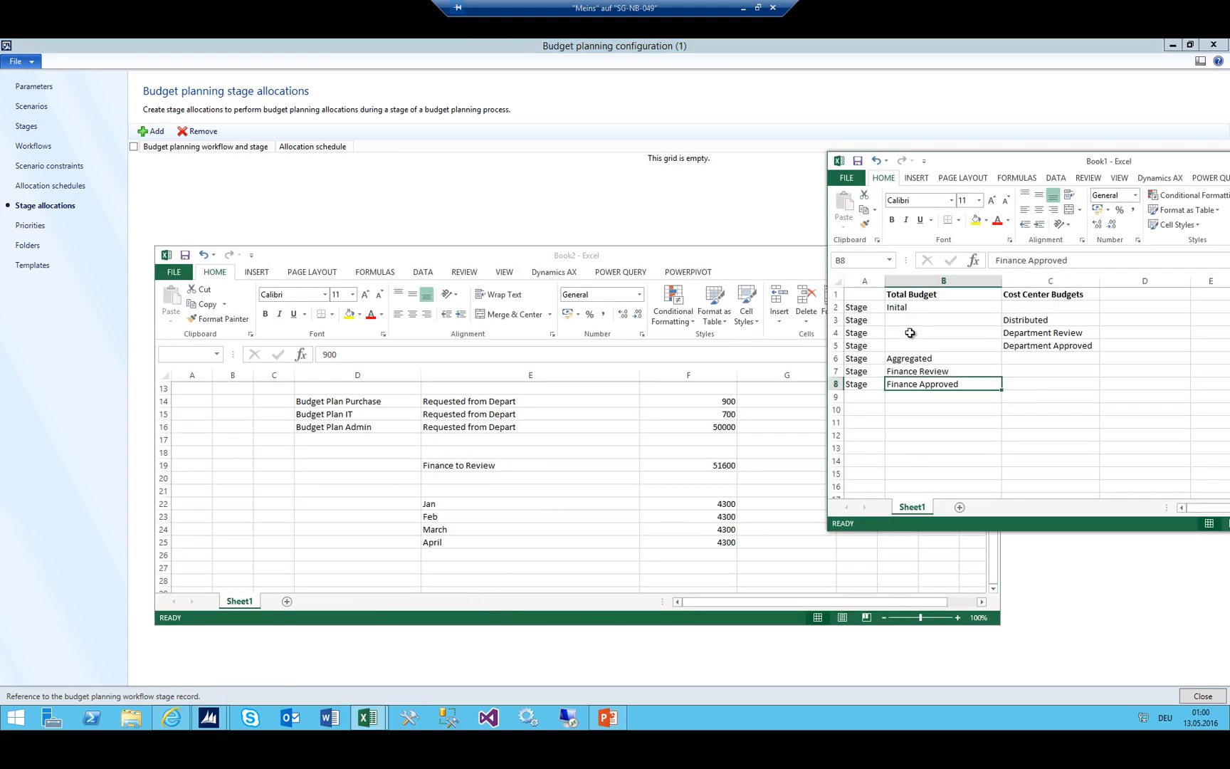
{"action": "left_click", "coordinate": [918, 308]}
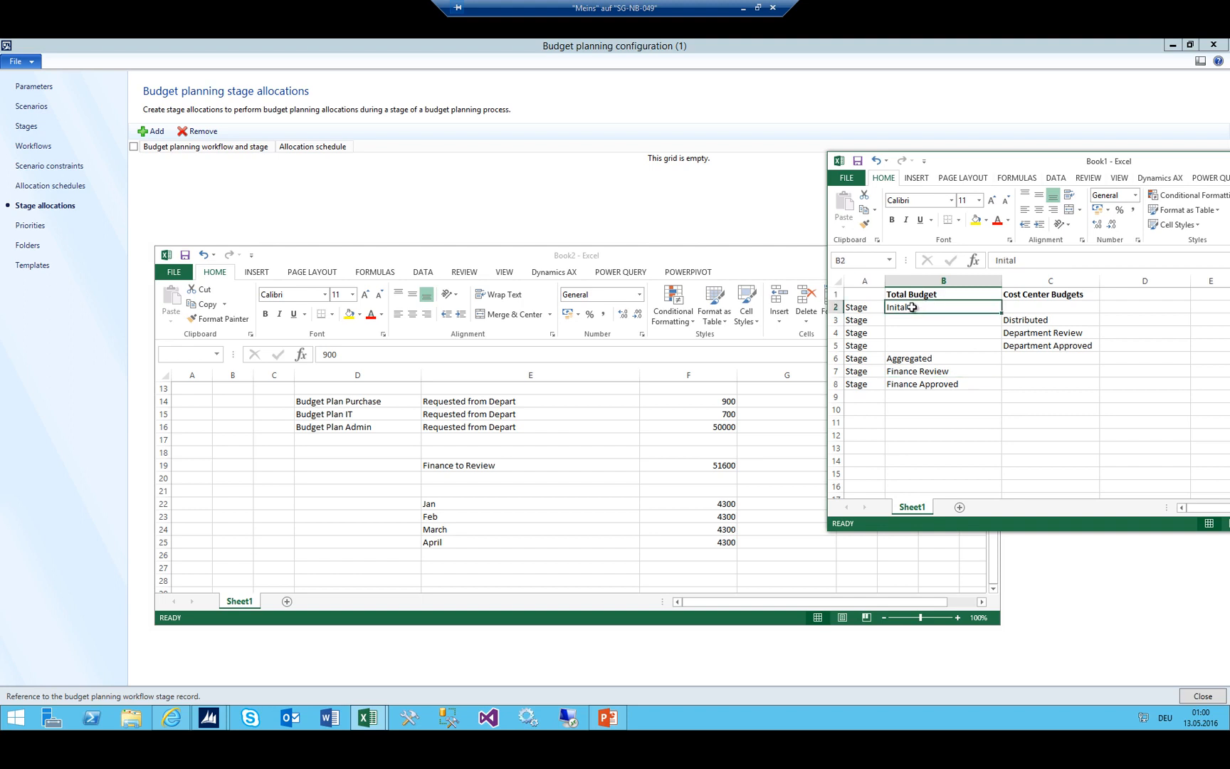
{"action": "left_click_drag", "start_coordinate": [912, 307], "coordinate": [997, 314]}
{"action": "left_click", "coordinate": [1014, 320]}
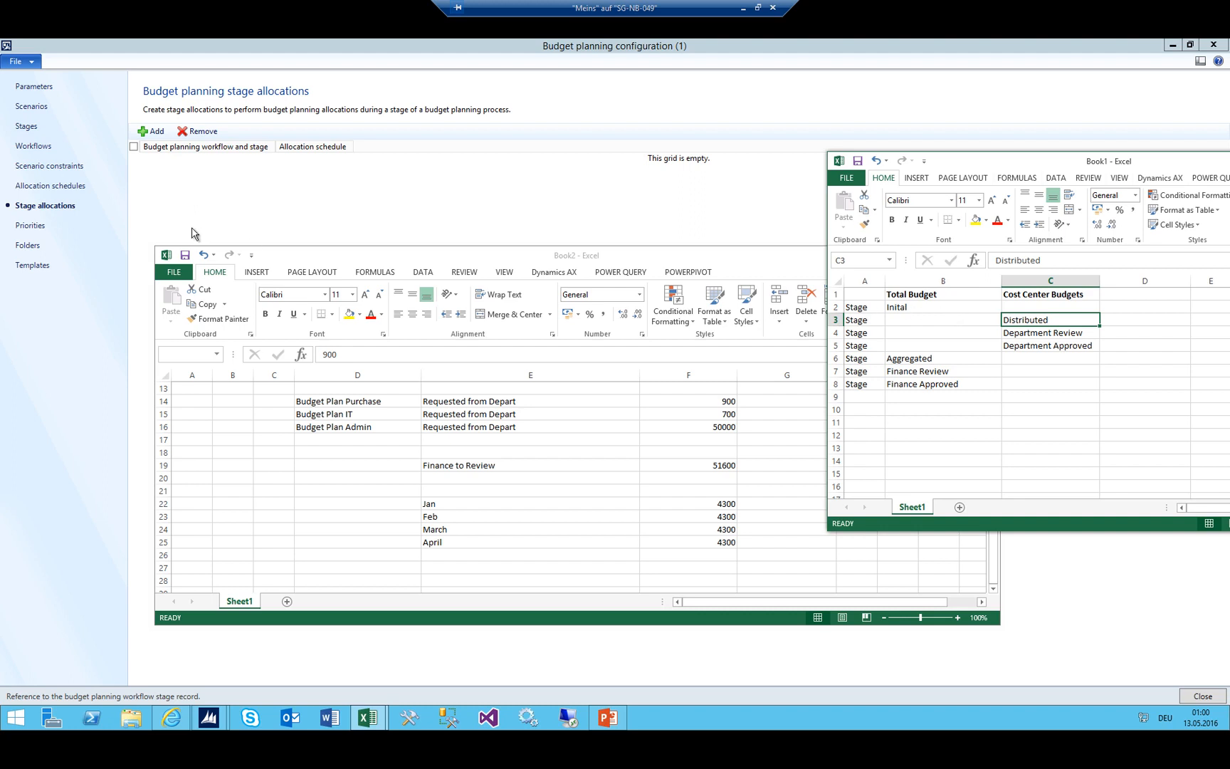
Return to the budget planning configuration and review the allocation method of the Distribution of TJtA schedule
{"action": "left_click", "coordinate": [51, 191]}
{"action": "left_click", "coordinate": [51, 188]}
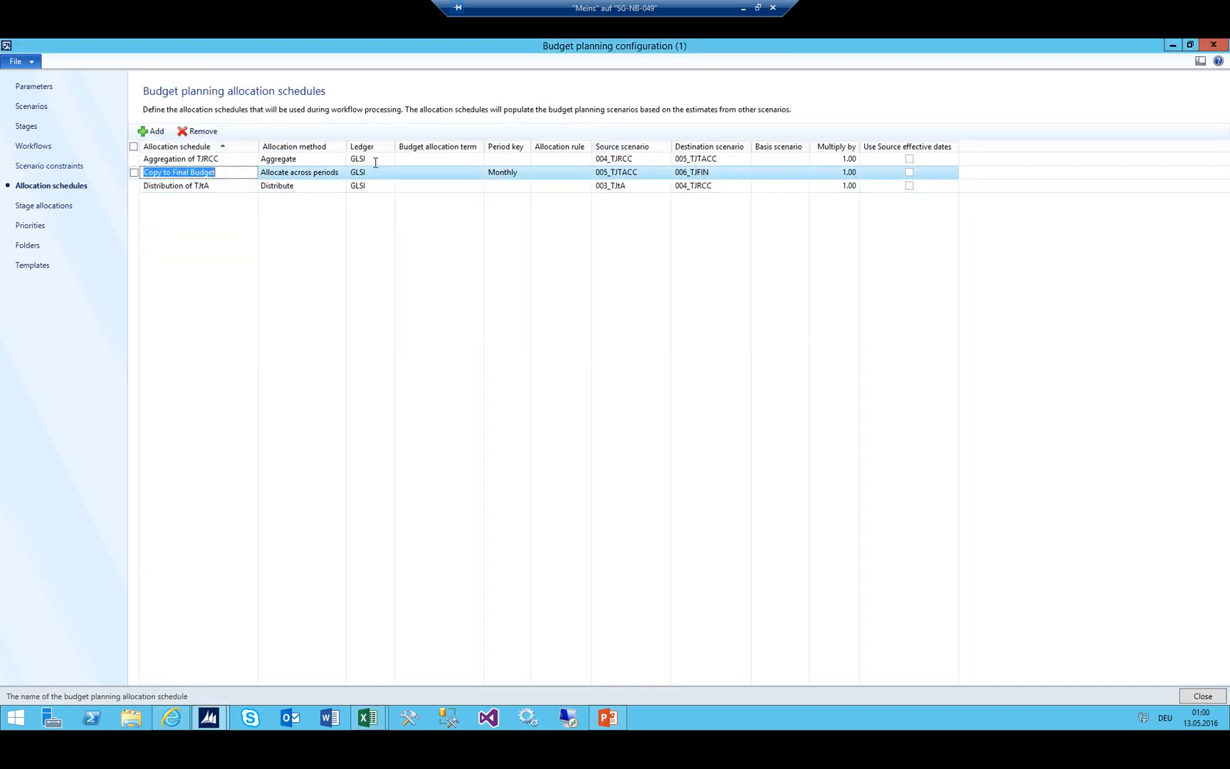
{"action": "left_click", "coordinate": [275, 187]}
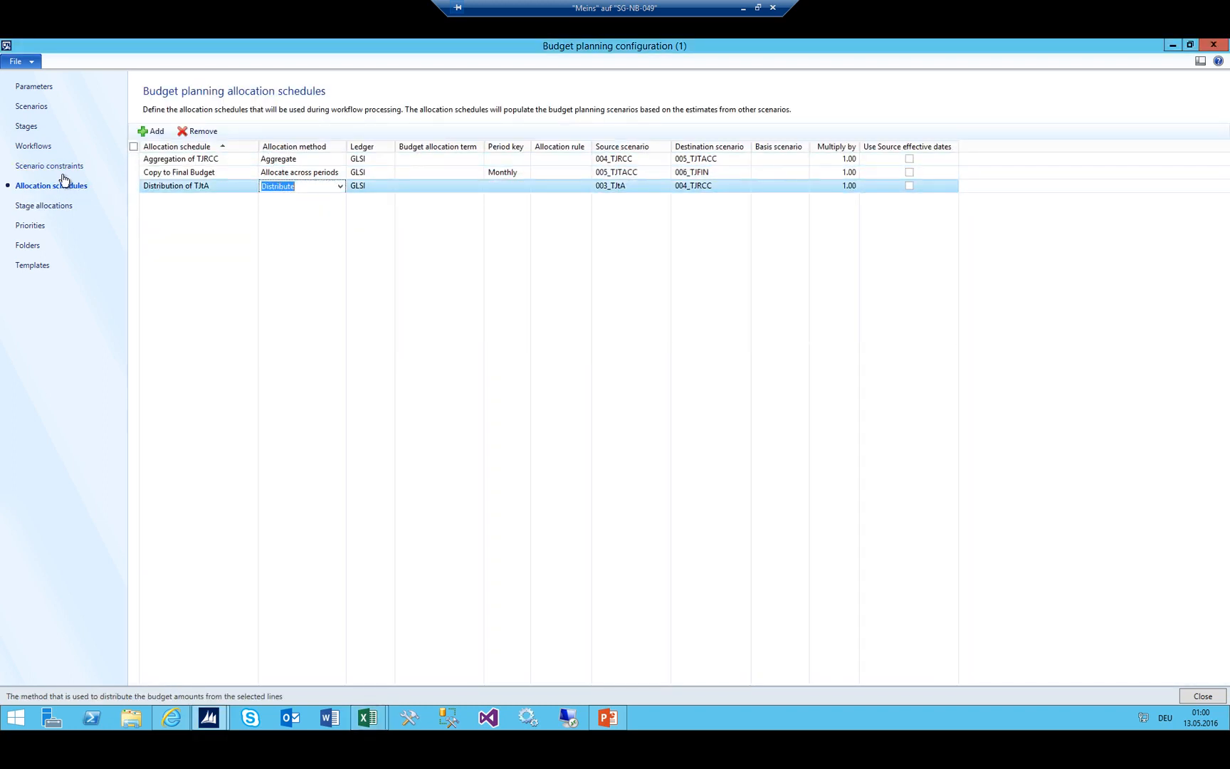
Add a stage allocation linking the 01_Inital stage of 01_Total Budget to the Distribution of TJtA schedule, and widen the schedule column
{"action": "left_click", "coordinate": [51, 206]}
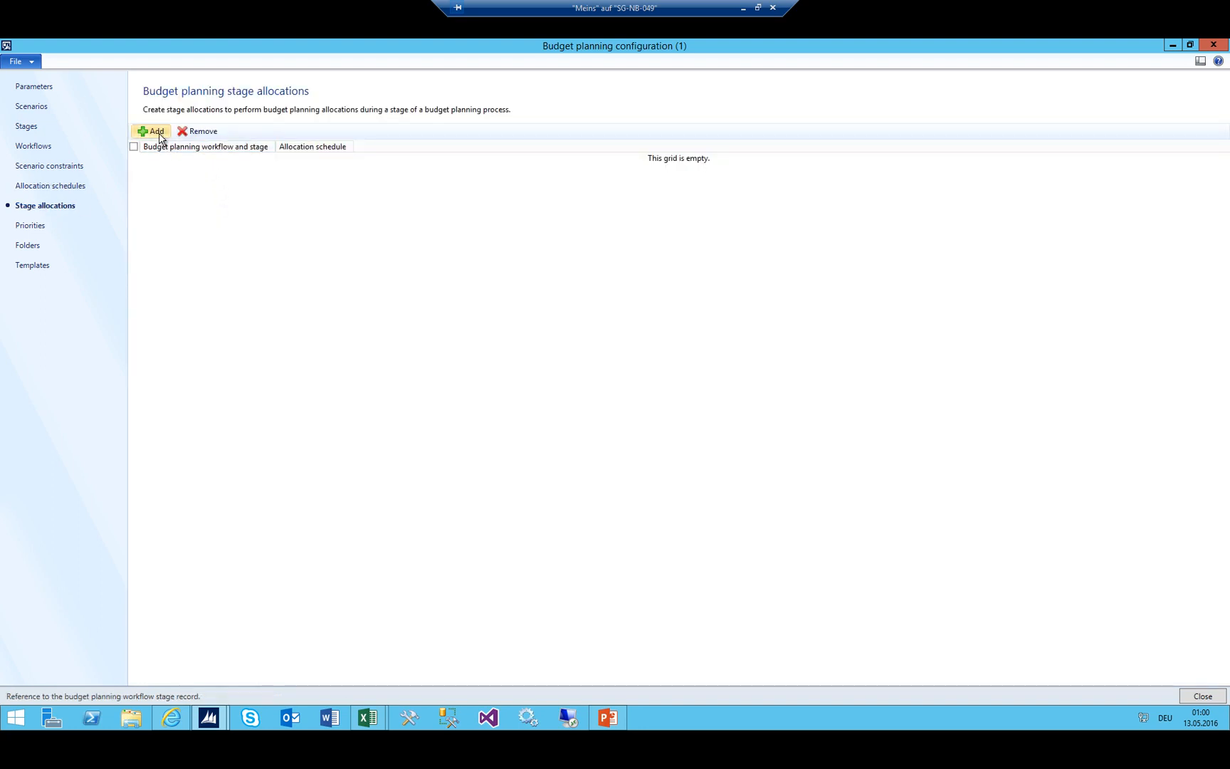
{"action": "left_click", "coordinate": [153, 131]}
{"action": "left_click", "coordinate": [268, 160]}
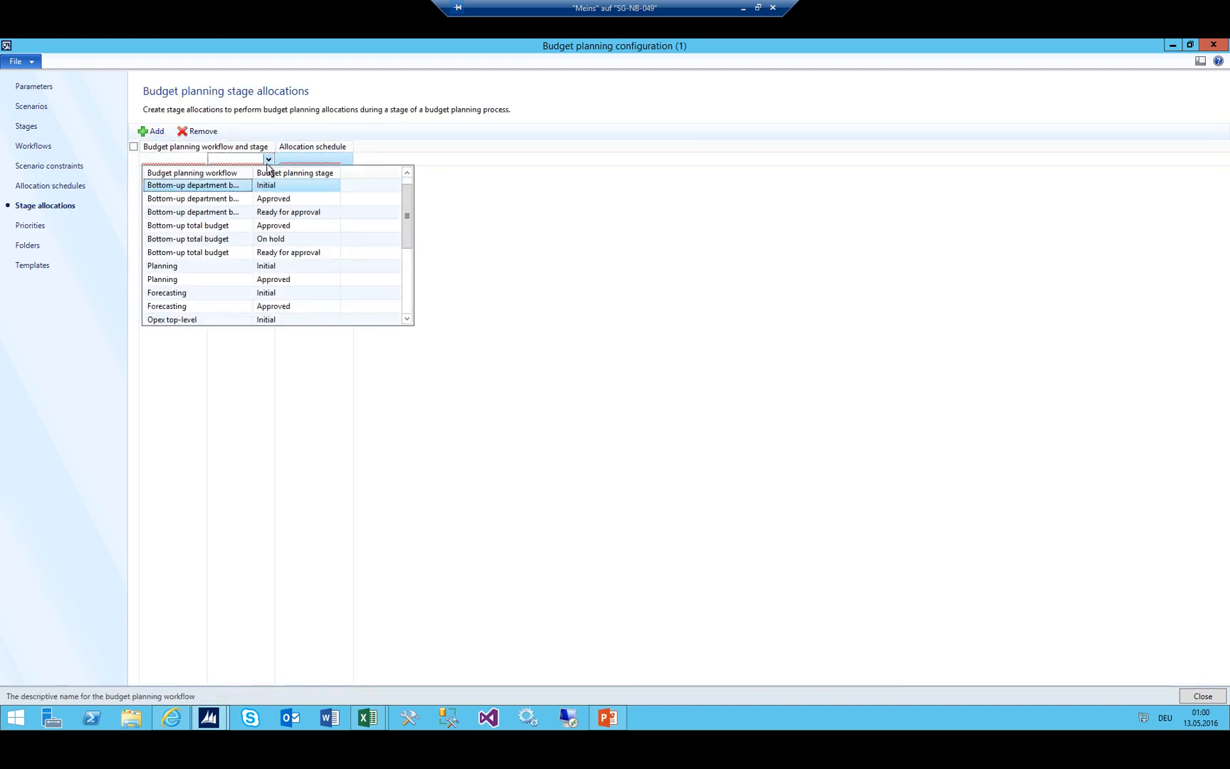
{"action": "scroll", "coordinate": [253, 223], "scroll_direction": "down", "scroll_amount": 3}
{"action": "scroll", "coordinate": [254, 223], "scroll_direction": "down", "scroll_amount": 4}
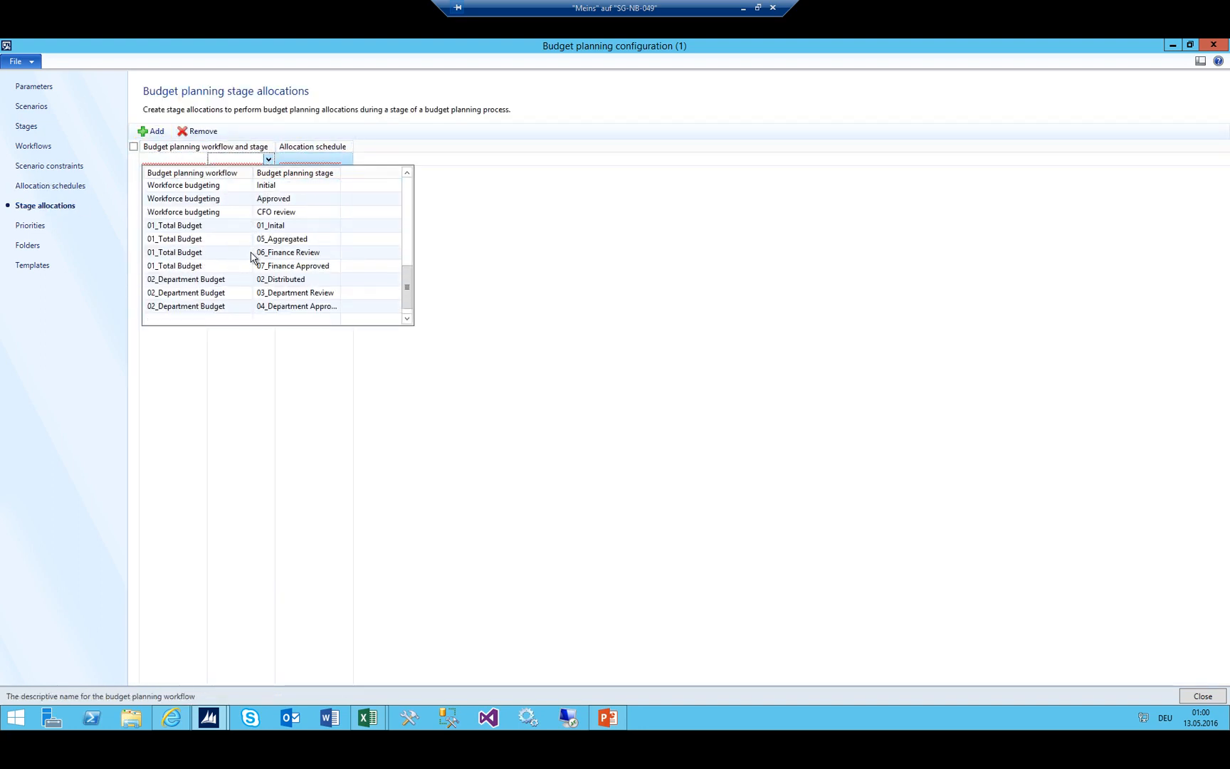
{"action": "left_click", "coordinate": [202, 229]}
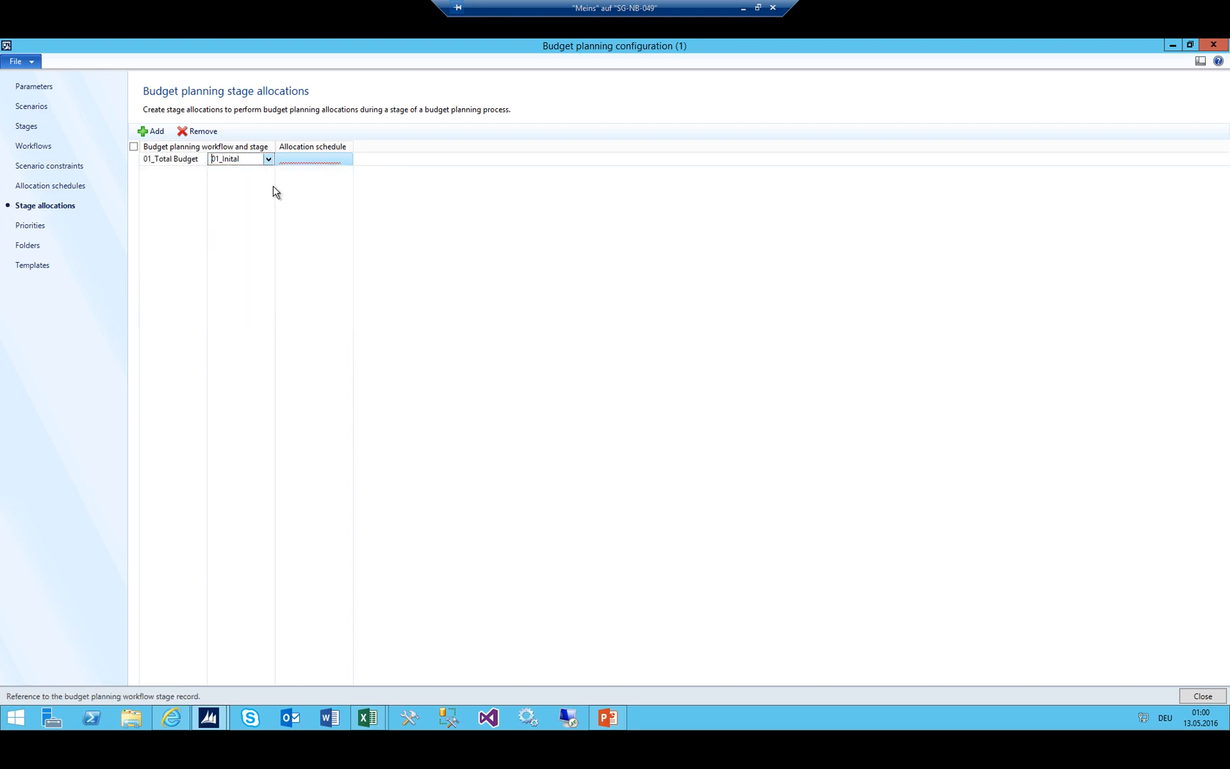
{"action": "left_click", "coordinate": [327, 159]}
{"action": "left_click", "coordinate": [347, 161]}
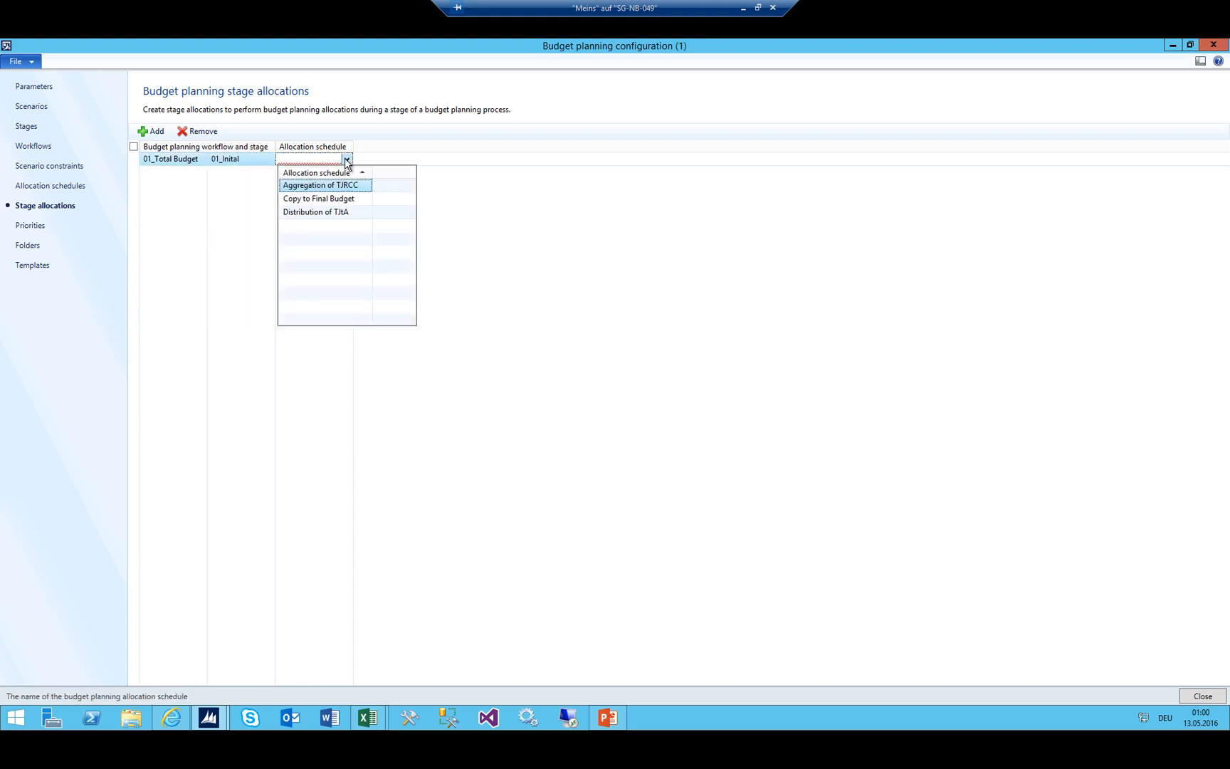
{"action": "left_click", "coordinate": [321, 214]}
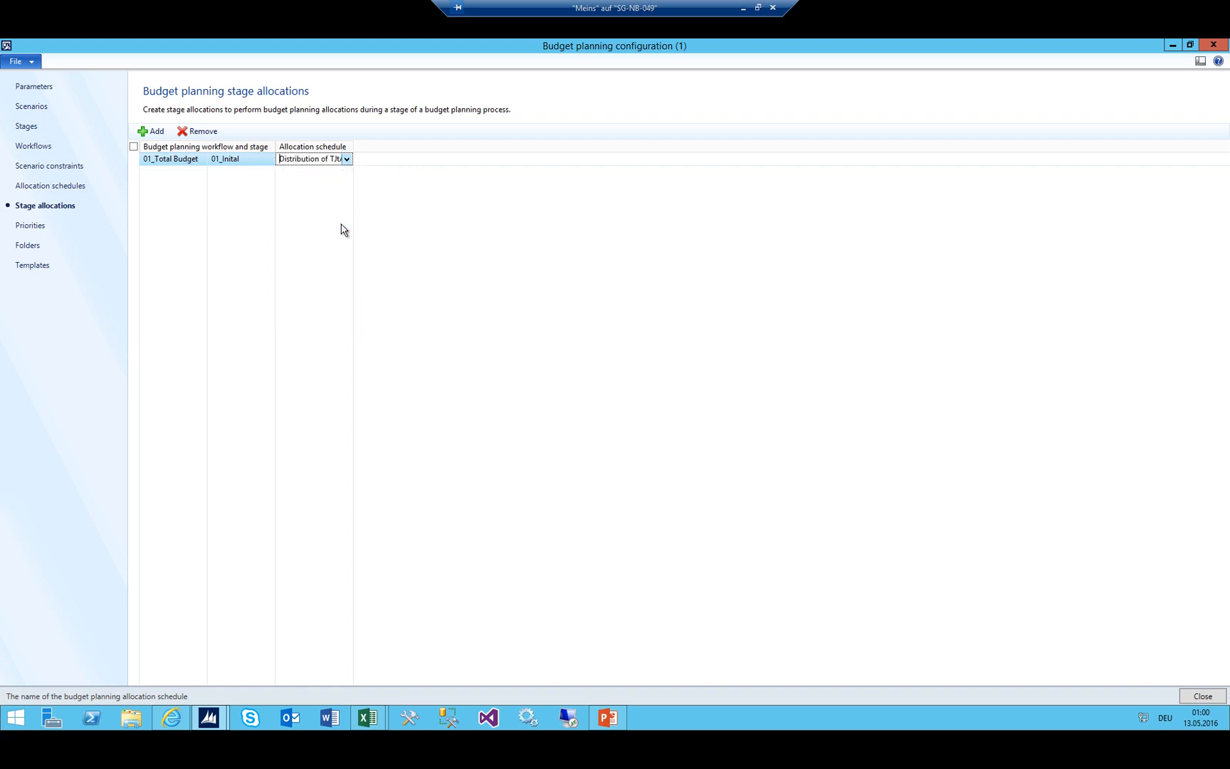
{"action": "left_click_drag", "start_coordinate": [354, 146], "coordinate": [395, 142]}
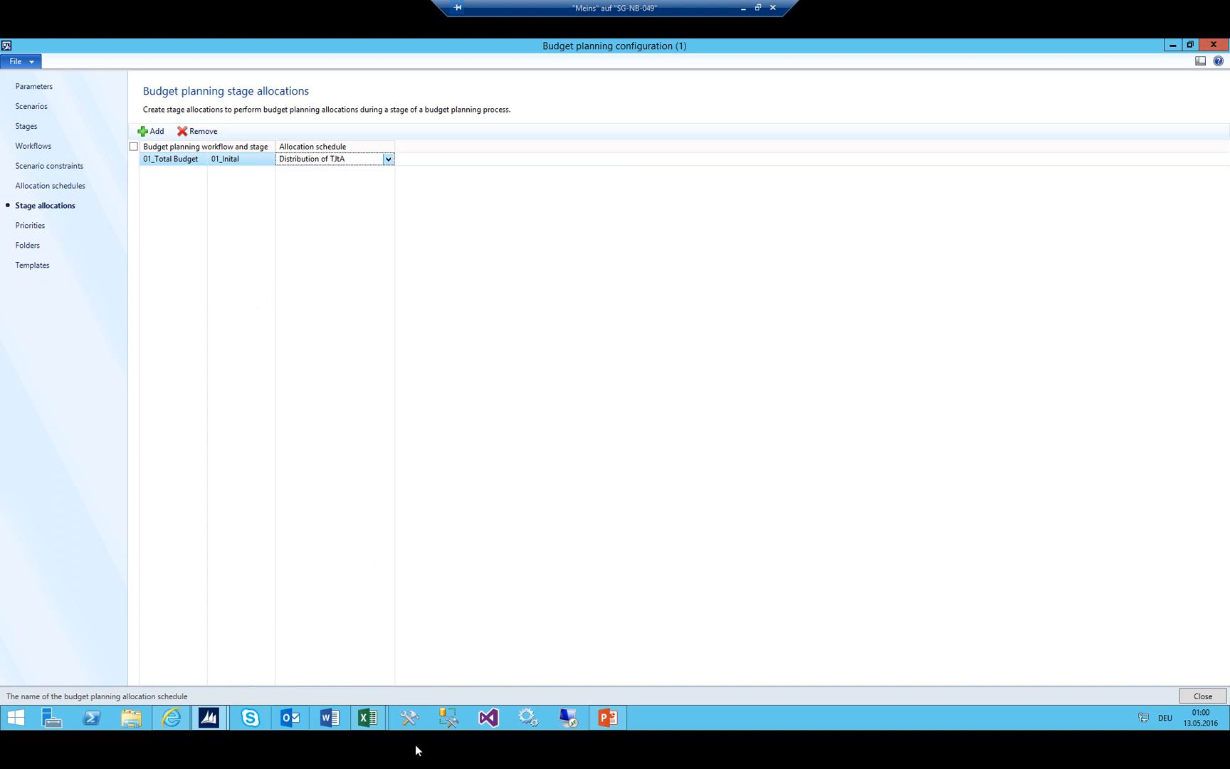
Switch to Excel workbook Book1 and examine the transition from the Department Approved stage to the Aggregated stage
{"action": "mouse_move", "coordinate": [378, 725]}
{"action": "left_click", "coordinate": [412, 651]}
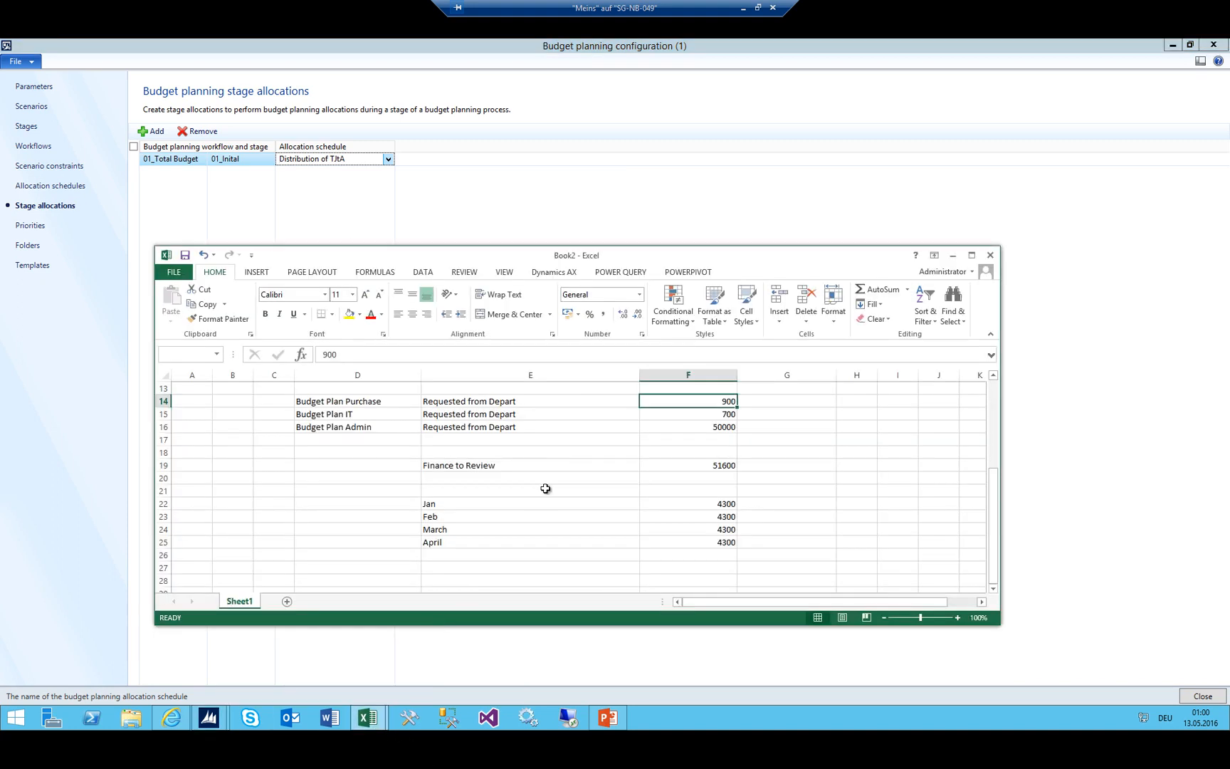
{"action": "left_click", "coordinate": [289, 623]}
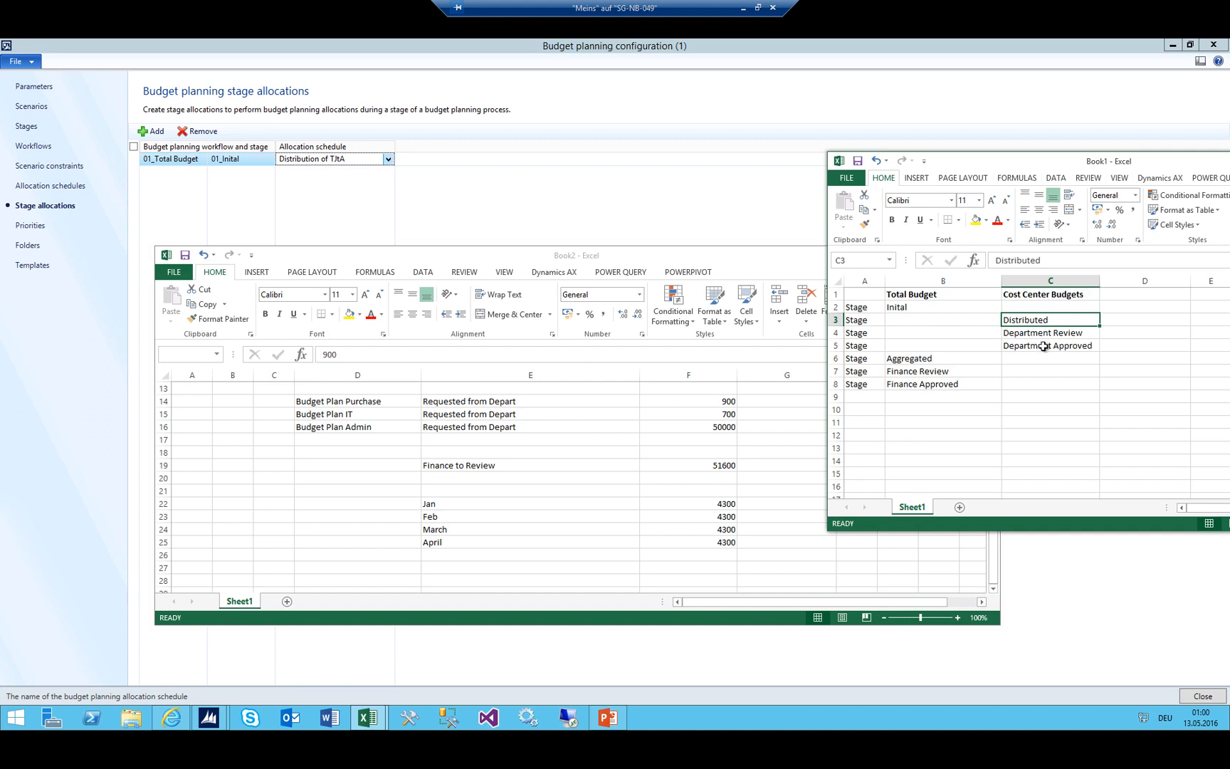
{"action": "left_click_drag", "start_coordinate": [1035, 343], "coordinate": [940, 359]}
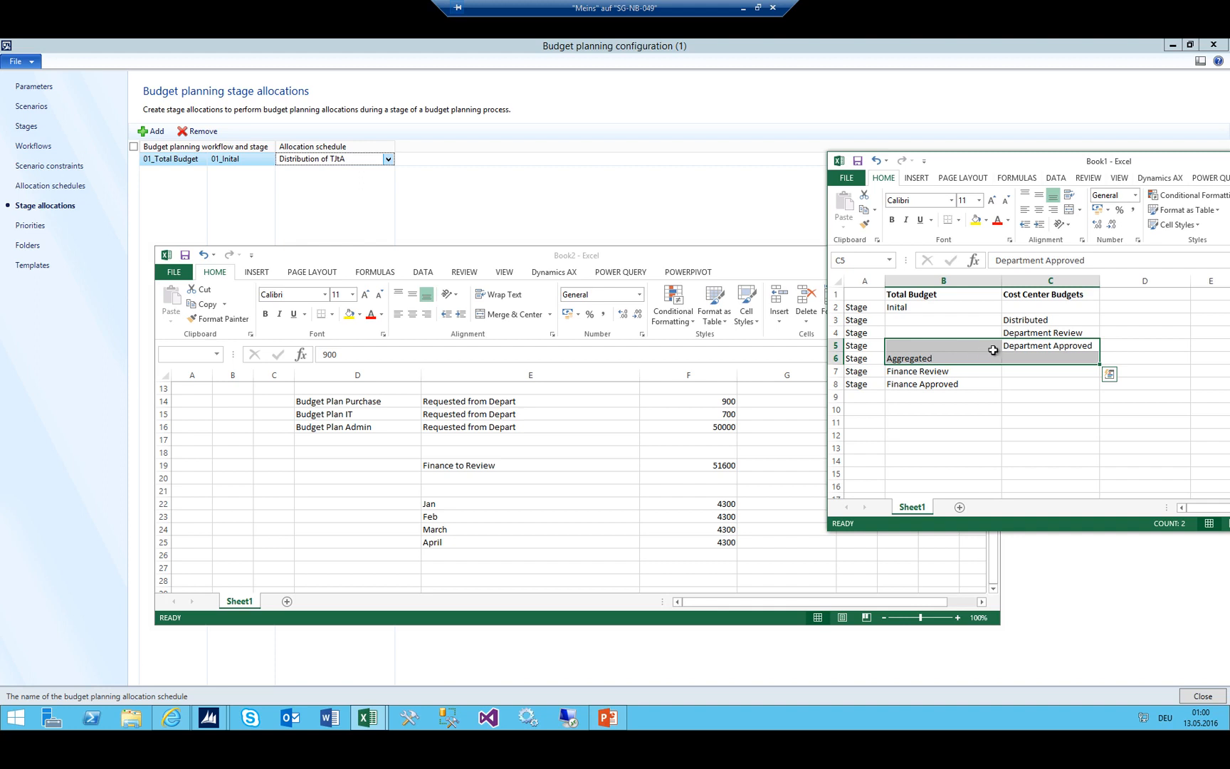
Back in the budget planning configuration, add a stage allocation linking the 05_Aggregated stage of 01_Total Budget to the Aggregation of TJRCC schedule
{"action": "left_click", "coordinate": [194, 175]}
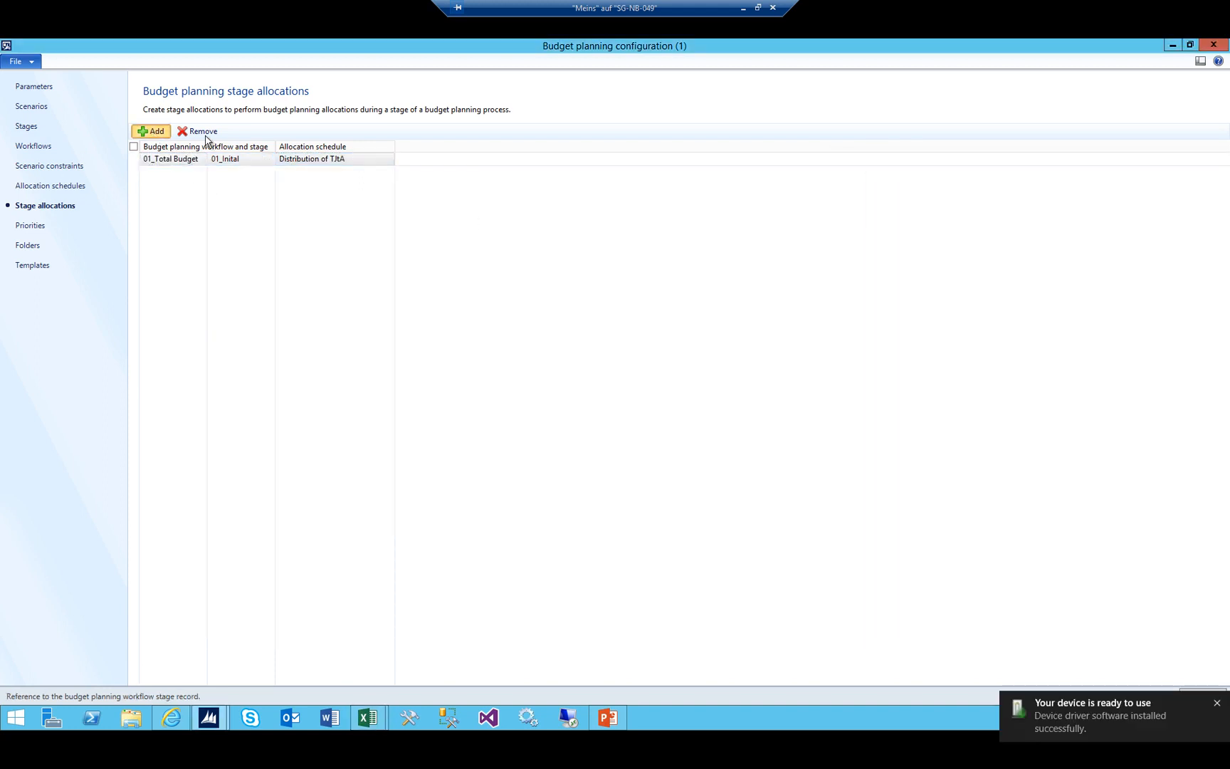
{"action": "left_click", "coordinate": [151, 131]}
{"action": "left_click", "coordinate": [269, 159]}
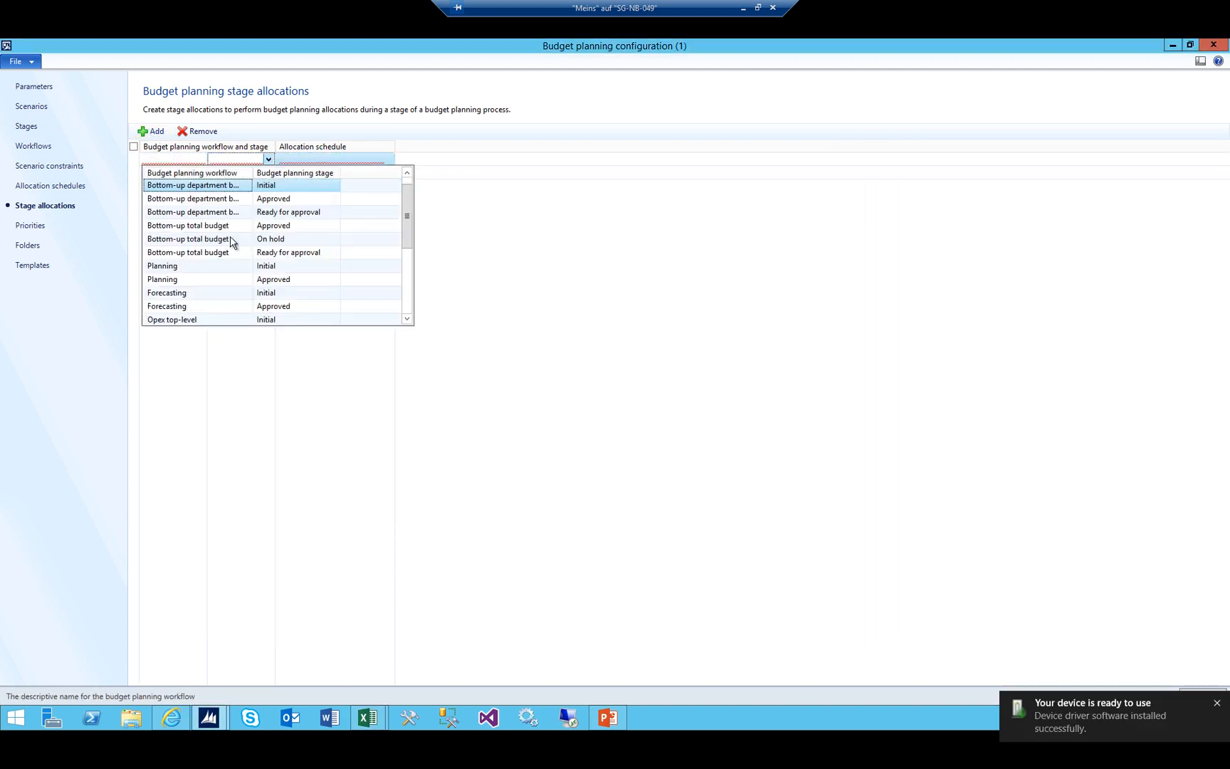
{"action": "scroll", "coordinate": [232, 246], "scroll_direction": "down", "scroll_amount": 4}
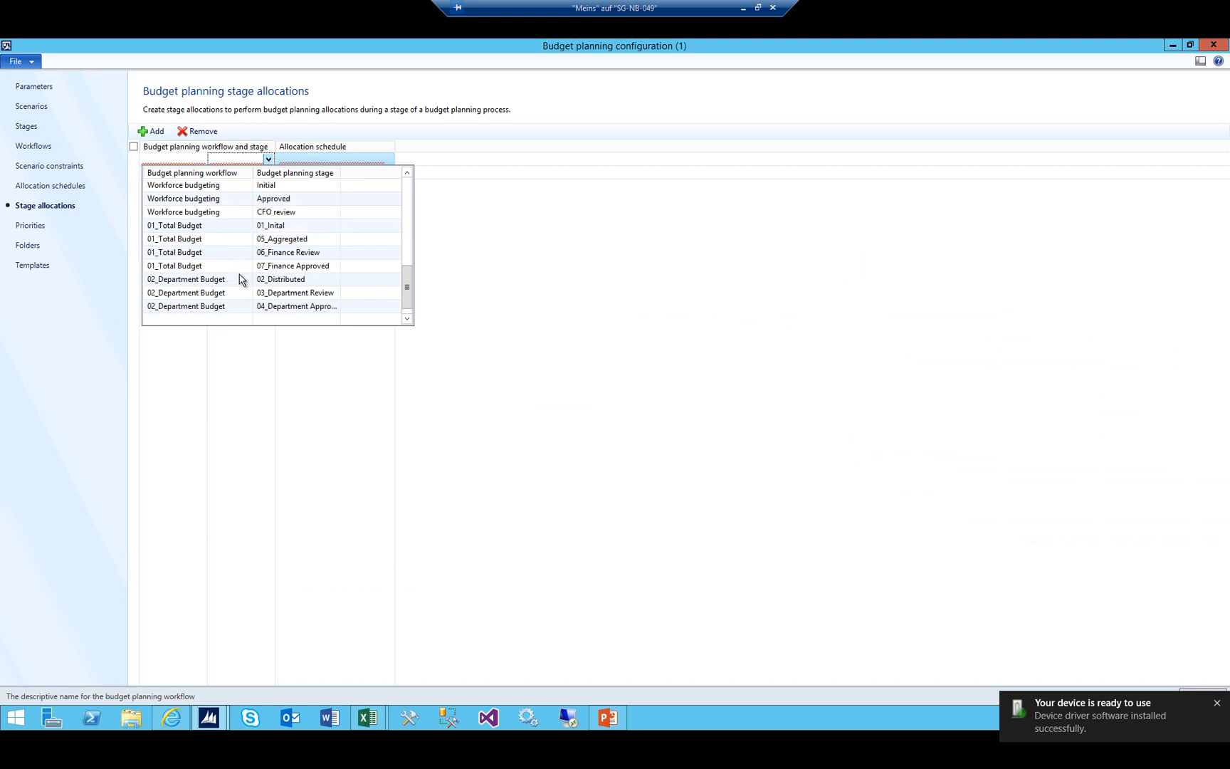
{"action": "left_click", "coordinate": [195, 242]}
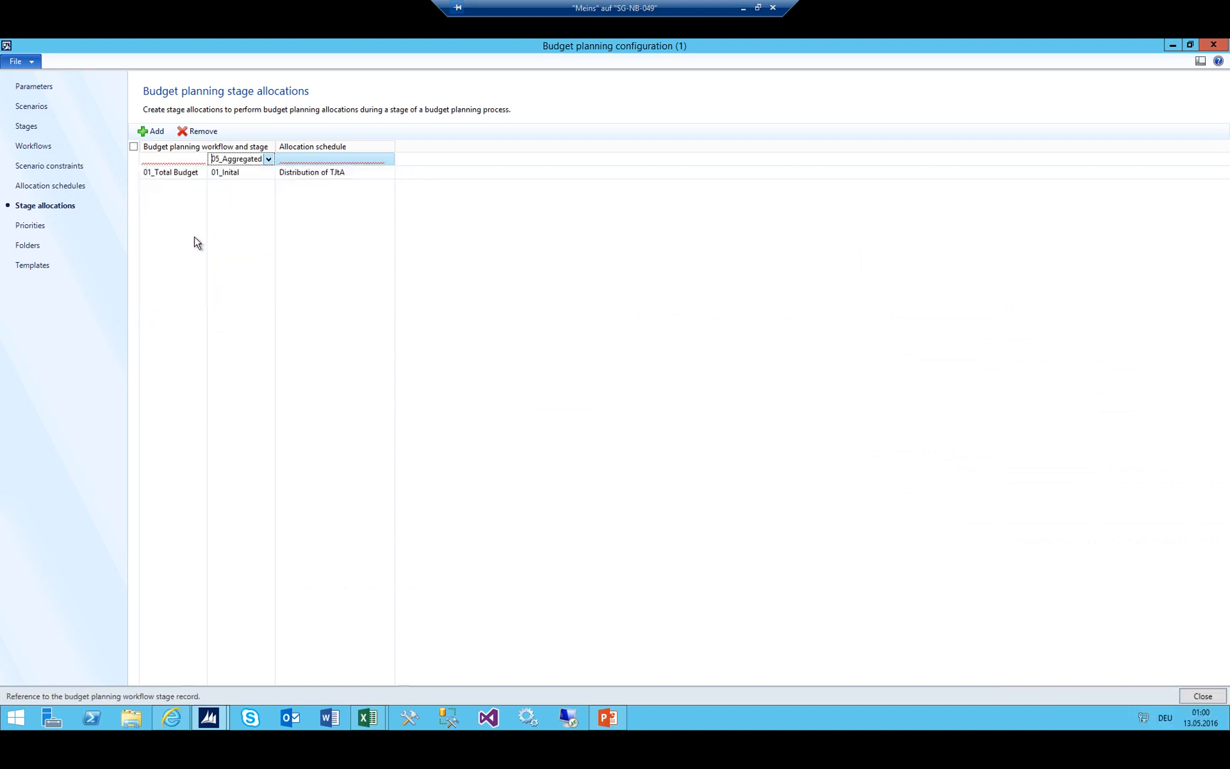
{"action": "left_click", "coordinate": [332, 158]}
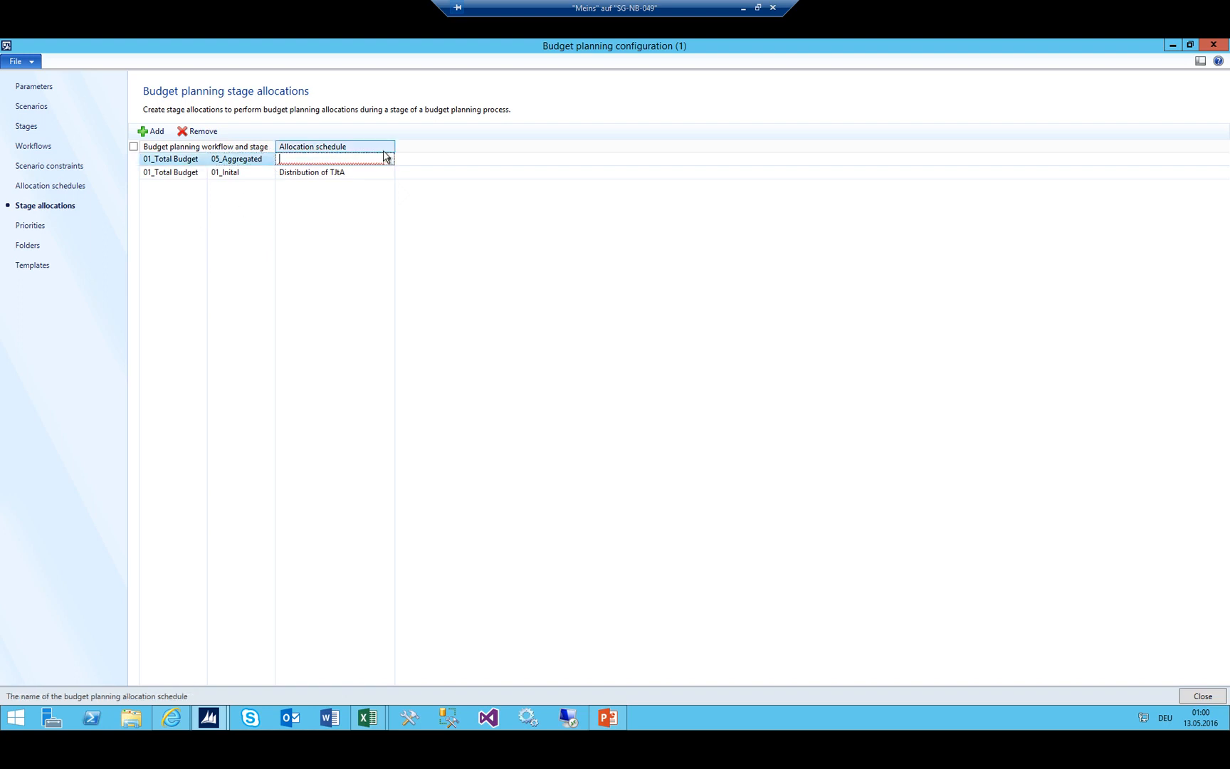
{"action": "left_click", "coordinate": [388, 159]}
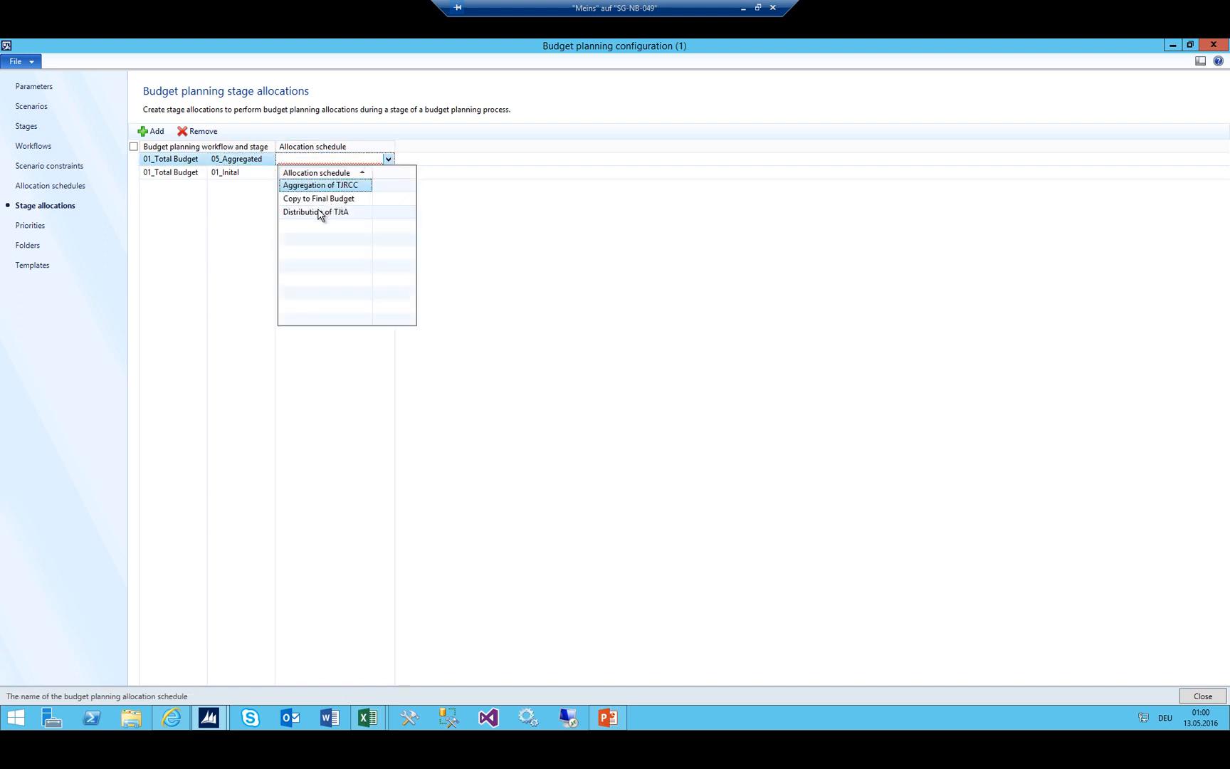
{"action": "left_click", "coordinate": [311, 186]}
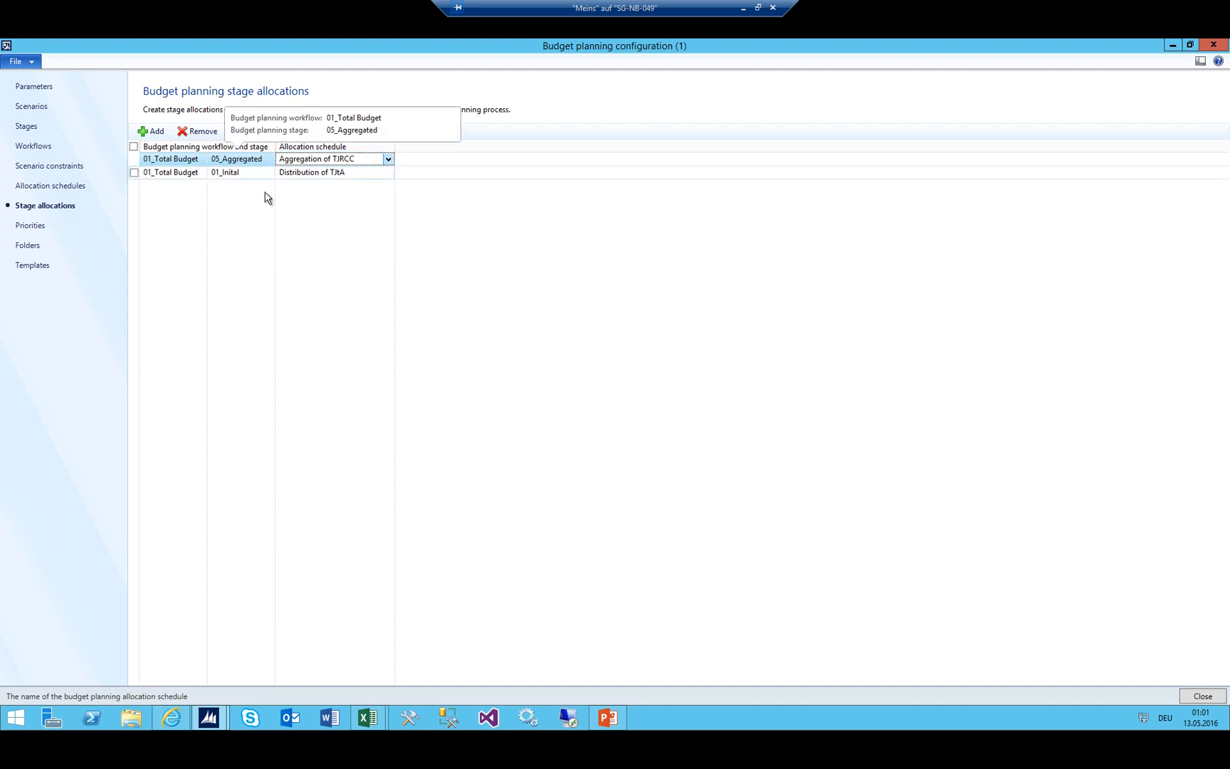
Switch to Excel workbook Book1 and check the Aggregated stage in the Total Budget column
{"action": "left_click", "coordinate": [368, 717]}
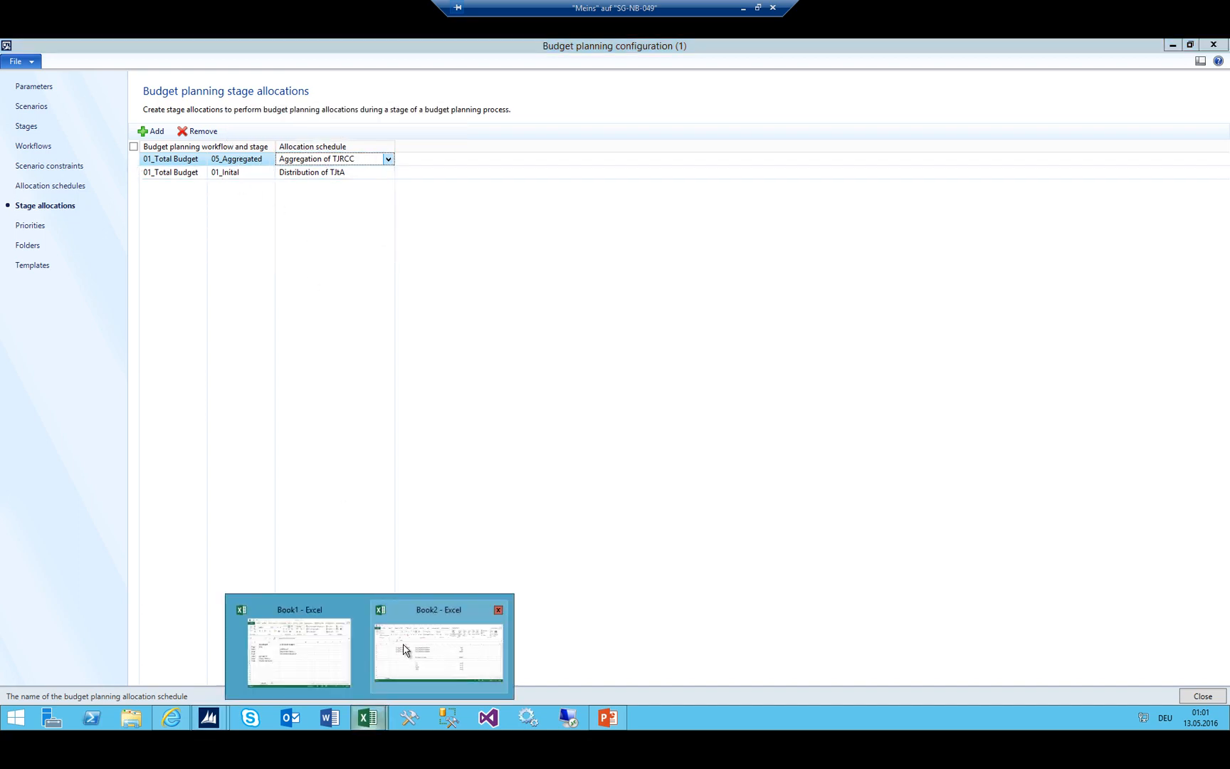
{"action": "left_click", "coordinate": [343, 649]}
{"action": "left_click", "coordinate": [911, 358]}
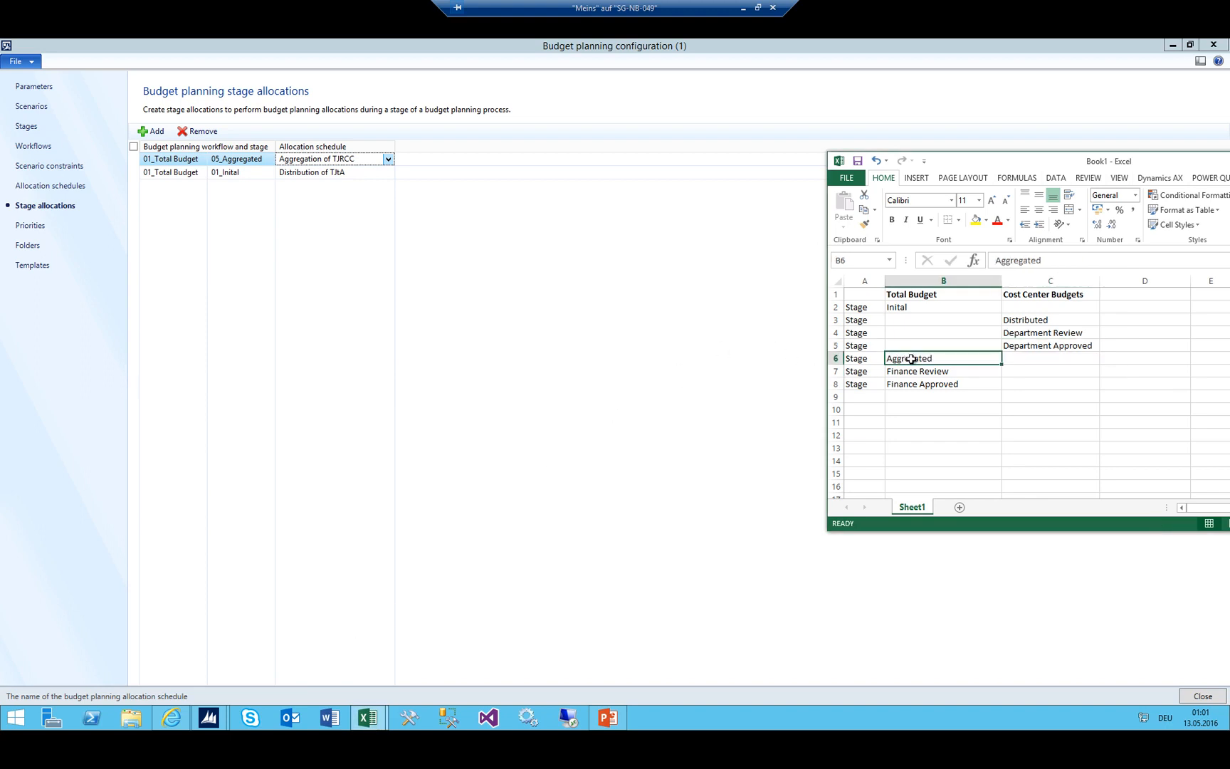
{"action": "mouse_move", "coordinate": [912, 358]}
{"action": "left_mouse_down"}
{"action": "mouse_move", "coordinate": [911, 375]}
{"action": "mouse_move", "coordinate": [909, 358]}
{"action": "left_mouse_up"}
Add a blank third stage allocation in the budget planning configuration, and check the Finance Review and Finance Approved stages in Book1
{"action": "left_click", "coordinate": [196, 158]}
{"action": "left_click", "coordinate": [151, 131]}
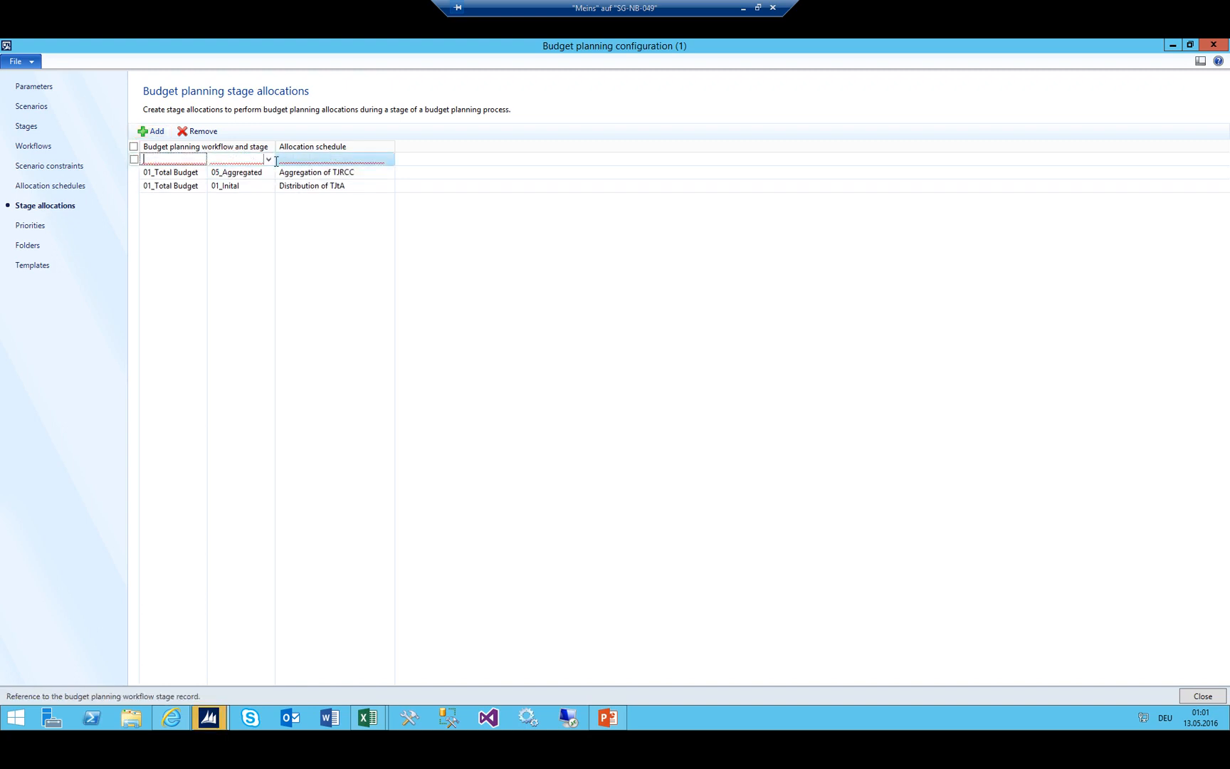
{"action": "left_click", "coordinate": [367, 717]}
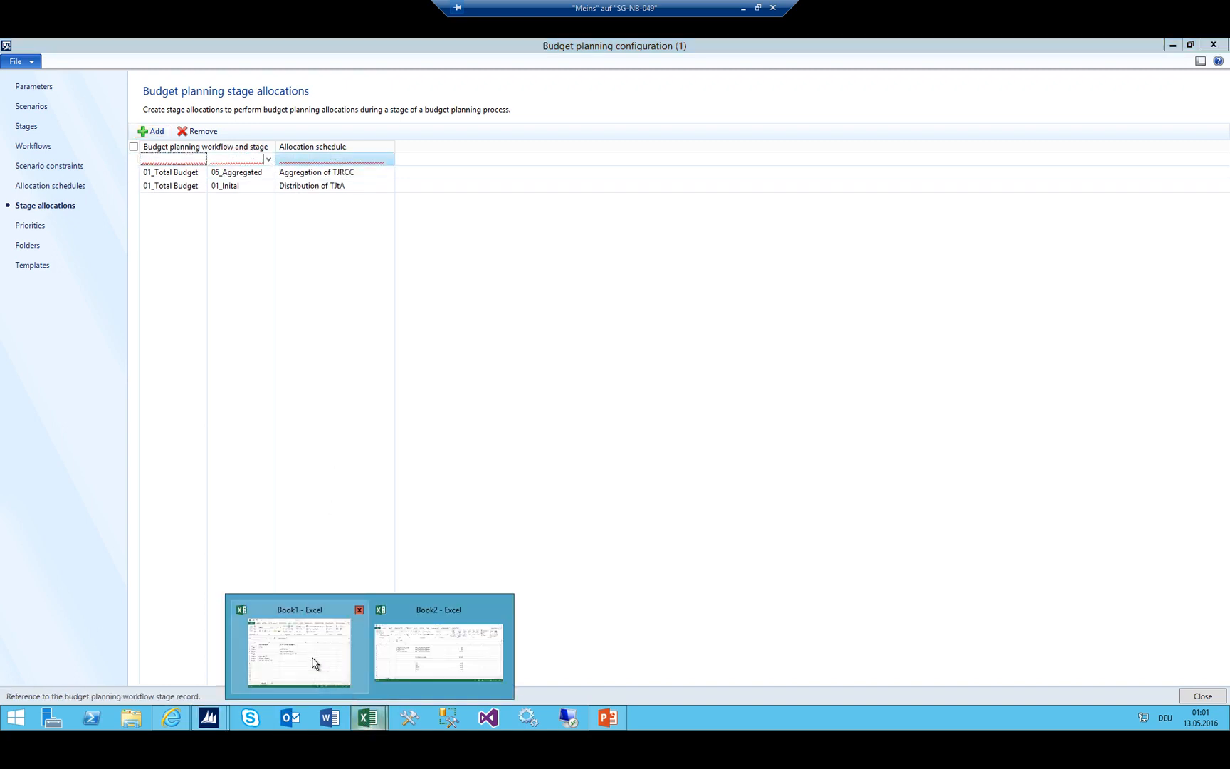
{"action": "left_click", "coordinate": [316, 662]}
{"action": "left_click_drag", "start_coordinate": [913, 370], "coordinate": [923, 383]}
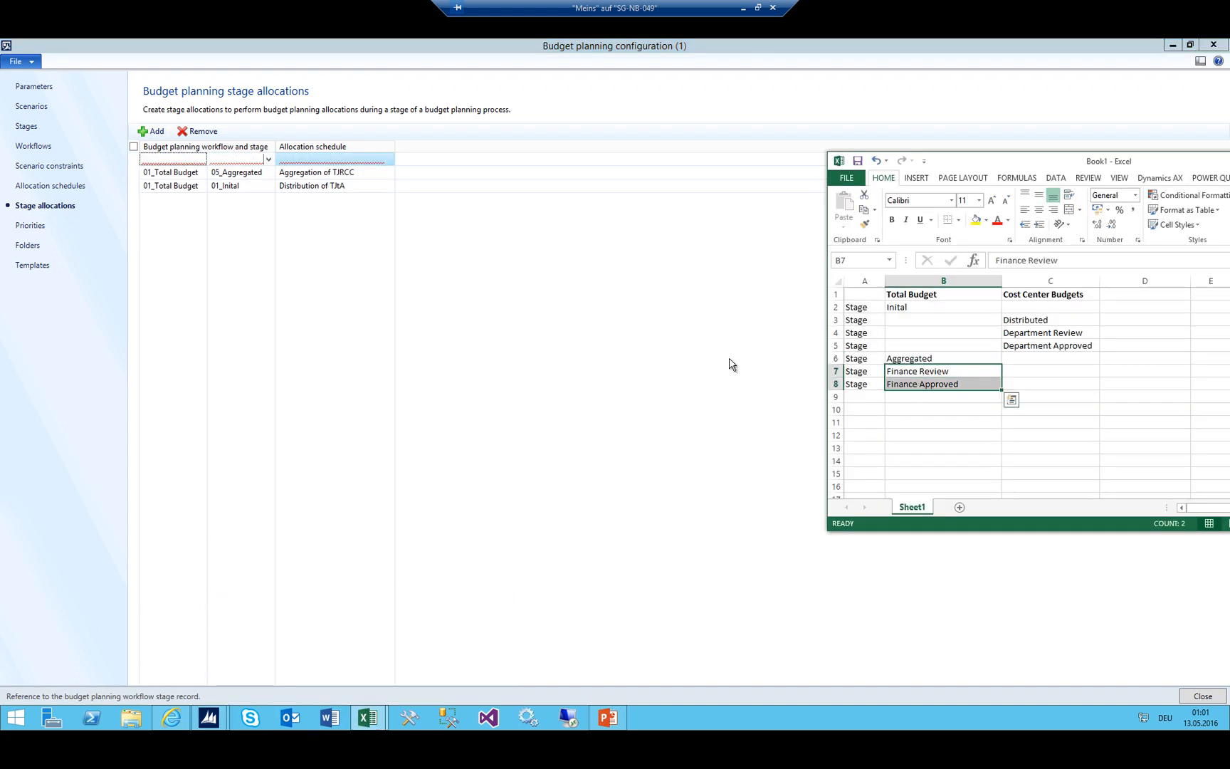
Link the 06_Finance Review stage of 01_Total Budget to the Copy to Final Budget schedule in the blank stage allocation
{"action": "left_click", "coordinate": [268, 159]}
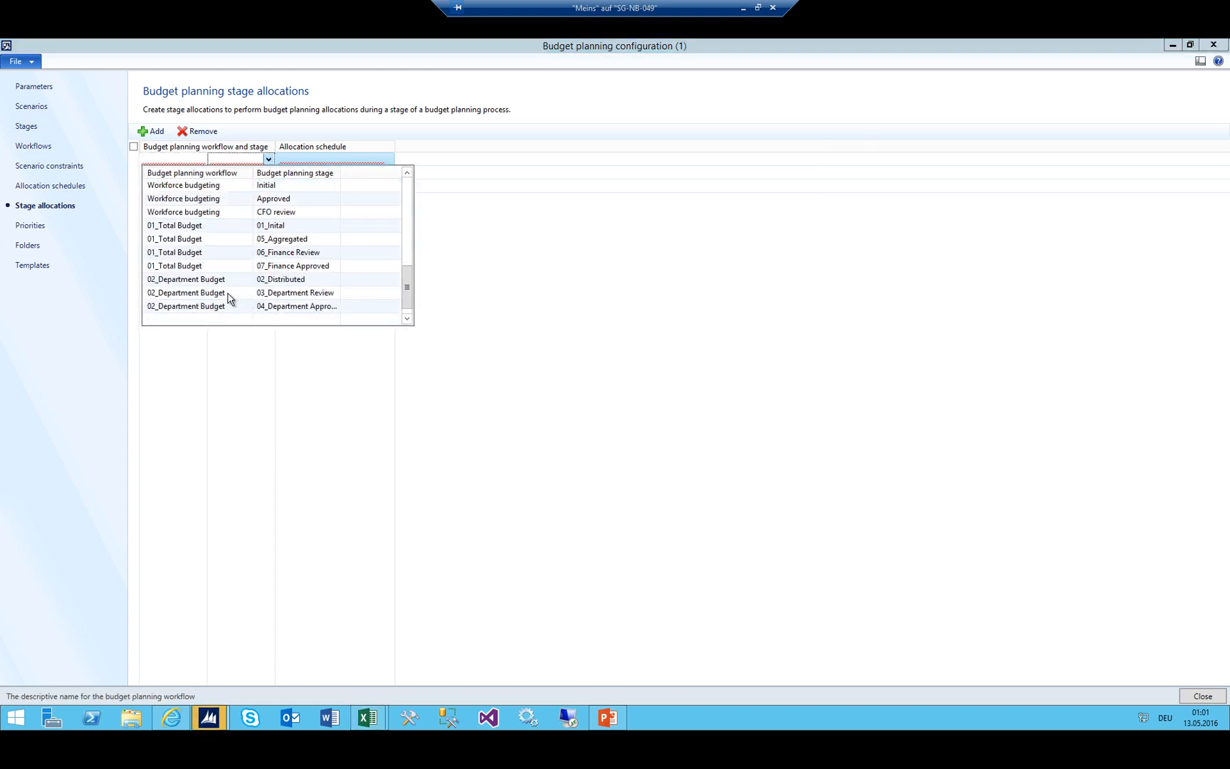
{"action": "left_click", "coordinate": [205, 252]}
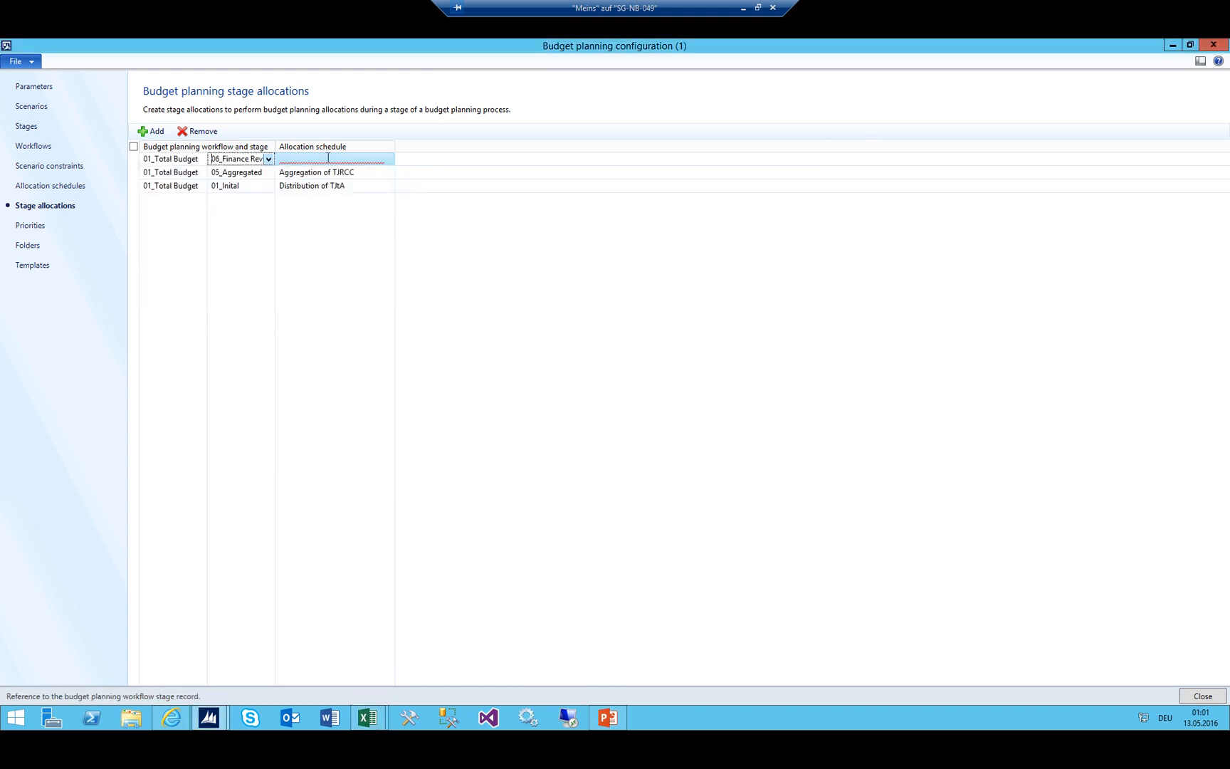
{"action": "left_click", "coordinate": [313, 159]}
{"action": "left_click", "coordinate": [388, 159]}
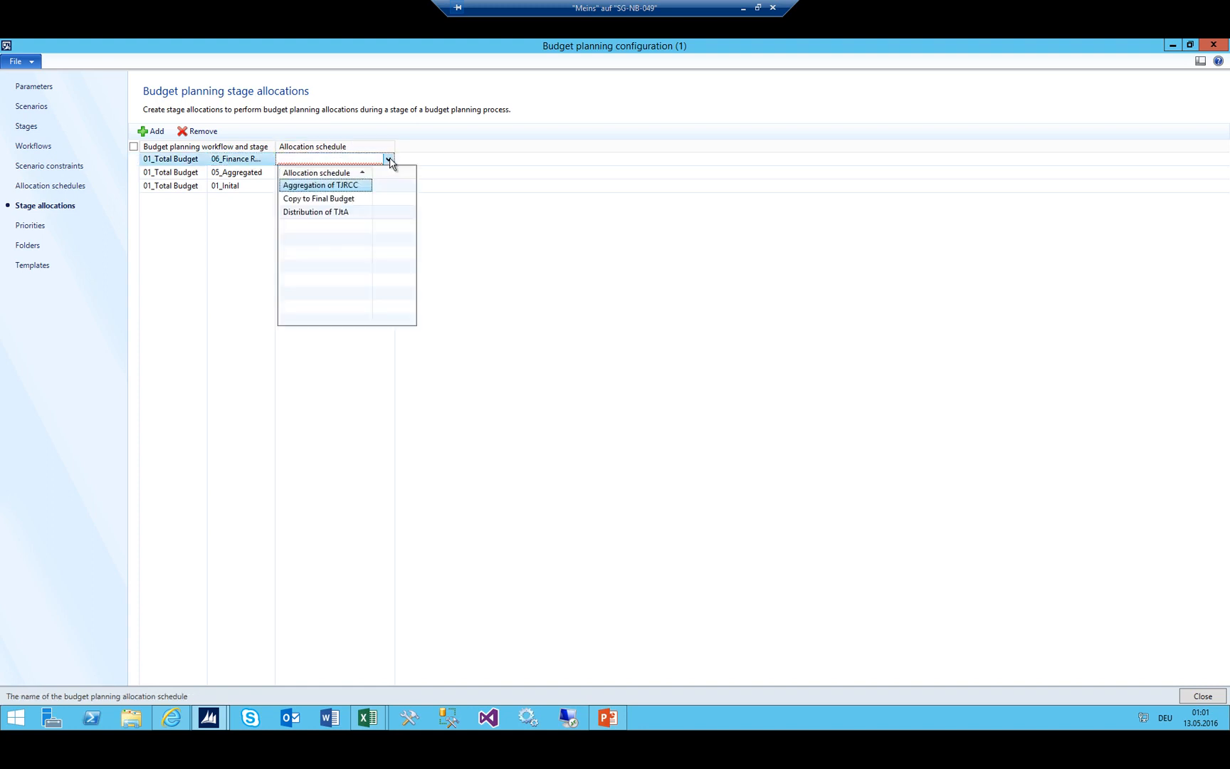
{"action": "left_click", "coordinate": [316, 203]}
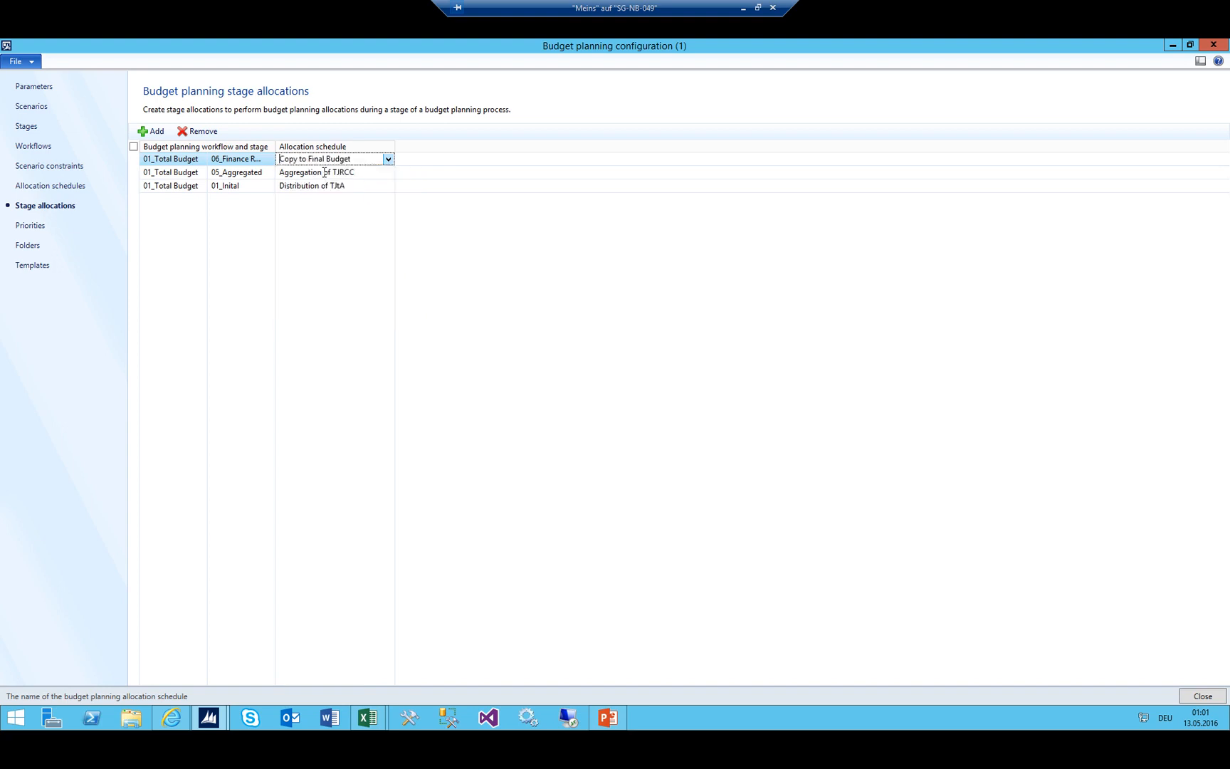
{"action": "left_click", "coordinate": [293, 172]}
{"action": "left_click", "coordinate": [302, 158]}
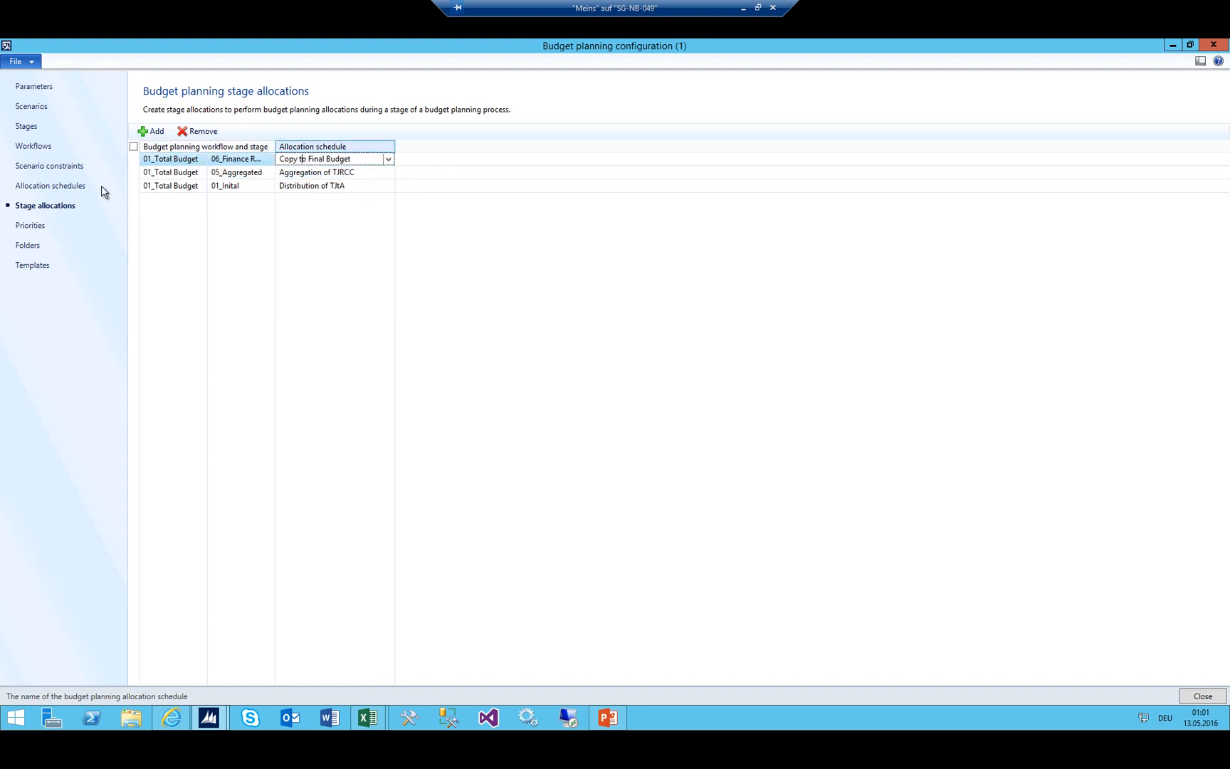
In the allocation schedules, rename the Copy to Final Budget schedule as Allocate to Final Budget
{"action": "left_click", "coordinate": [57, 186]}
{"action": "left_click", "coordinate": [158, 172]}
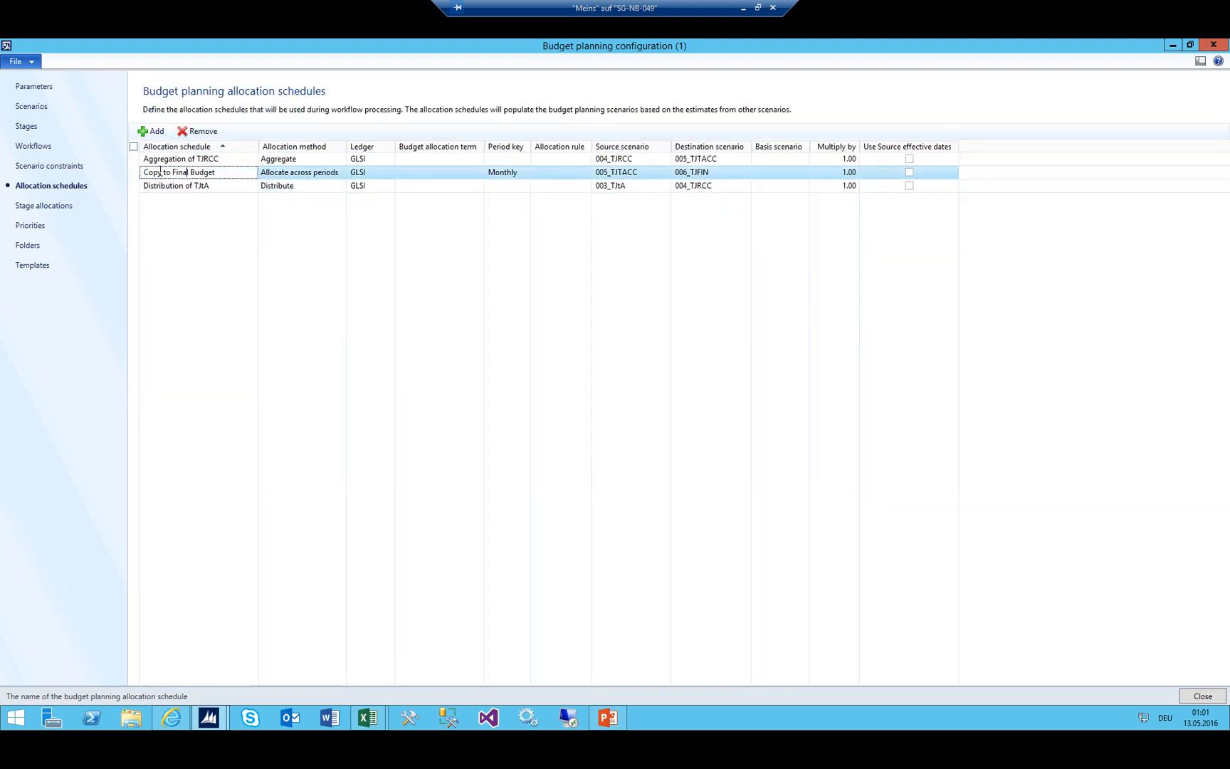
{"action": "left_click_drag", "start_coordinate": [163, 172], "coordinate": [81, 178]}
{"action": "key", "text": "Delete"}
{"action": "type", "text": "Alloc"}
{"action": "type", "text": "ate accro"}
{"action": "key", "text": "BackSpace"}
{"action": "key", "text": "BackSpace"}
{"action": "key", "text": "BackSpace"}
{"action": "key", "text": "BackSpace"}
{"action": "key", "text": "BackSpace"}
{"action": "key", "text": "BackSpace"}
Widen the stage column in the stage allocations, and check the Allocate to Final Budget entry against its allocation schedule
{"action": "left_click", "coordinate": [64, 205]}
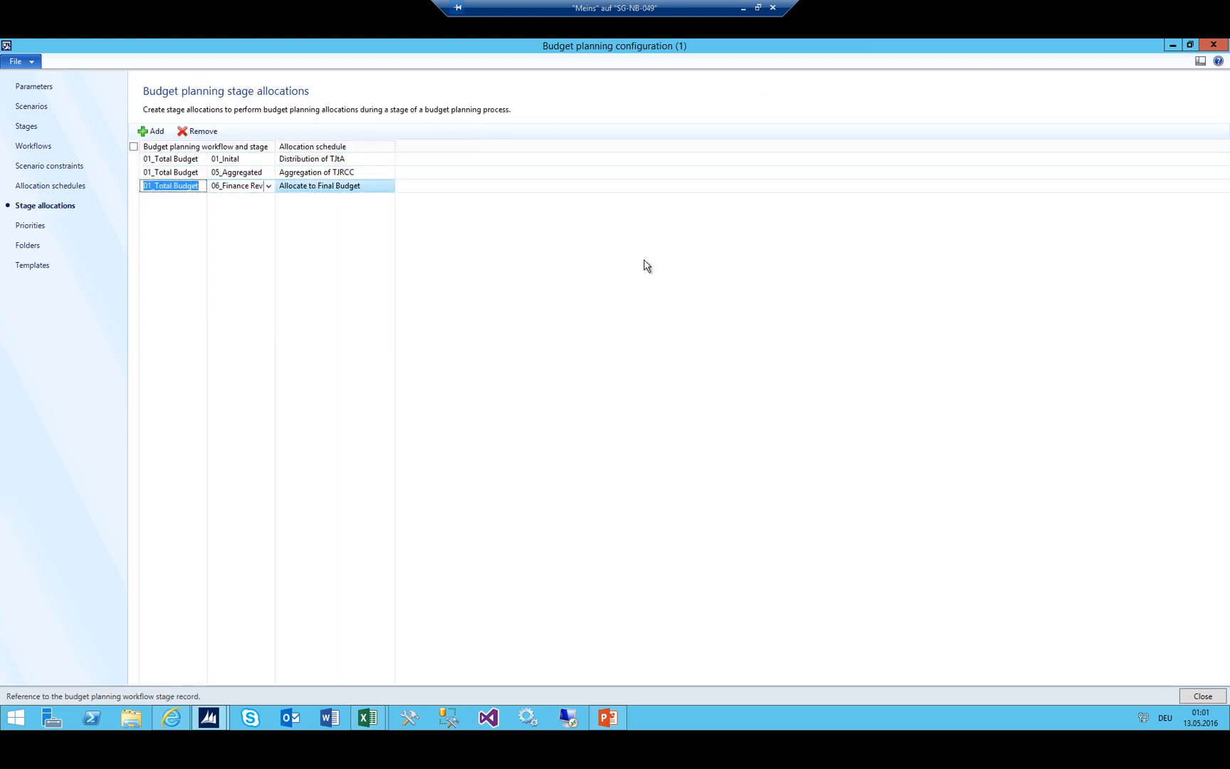
{"action": "left_click_drag", "start_coordinate": [277, 145], "coordinate": [300, 146]}
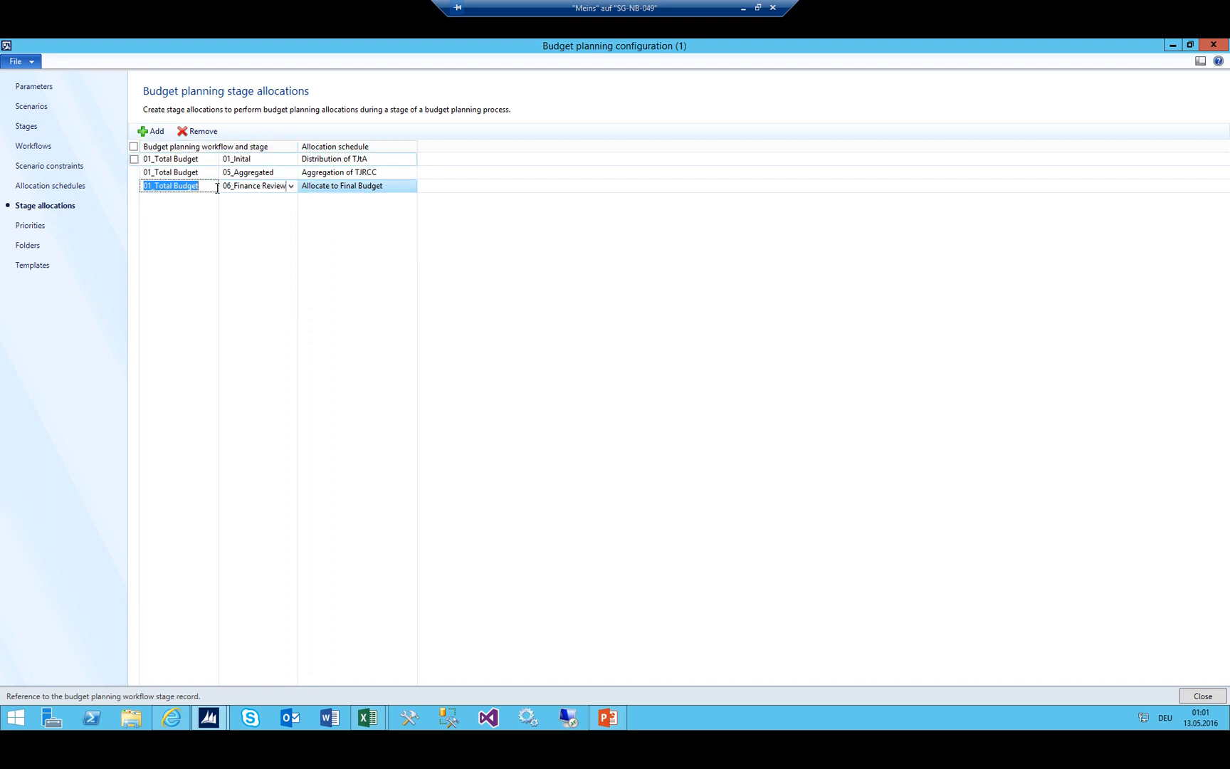
{"action": "left_click", "coordinate": [49, 185]}
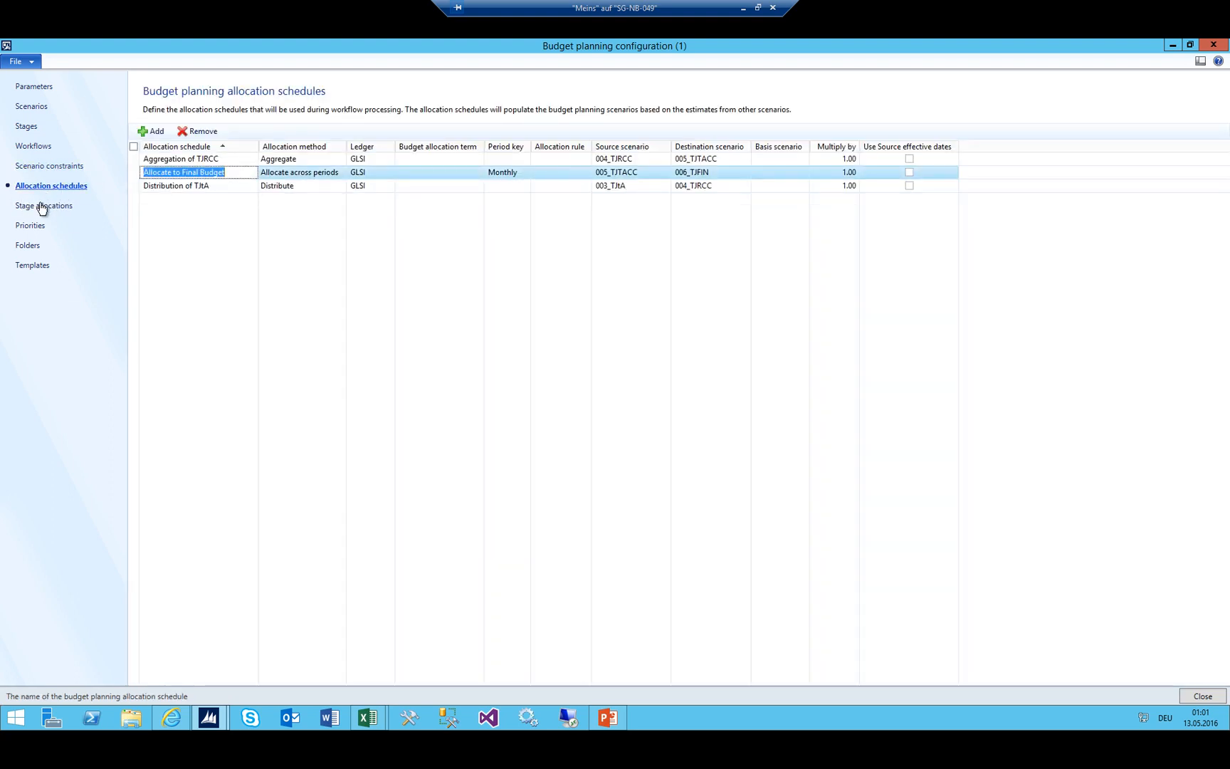
{"action": "left_click", "coordinate": [41, 206]}
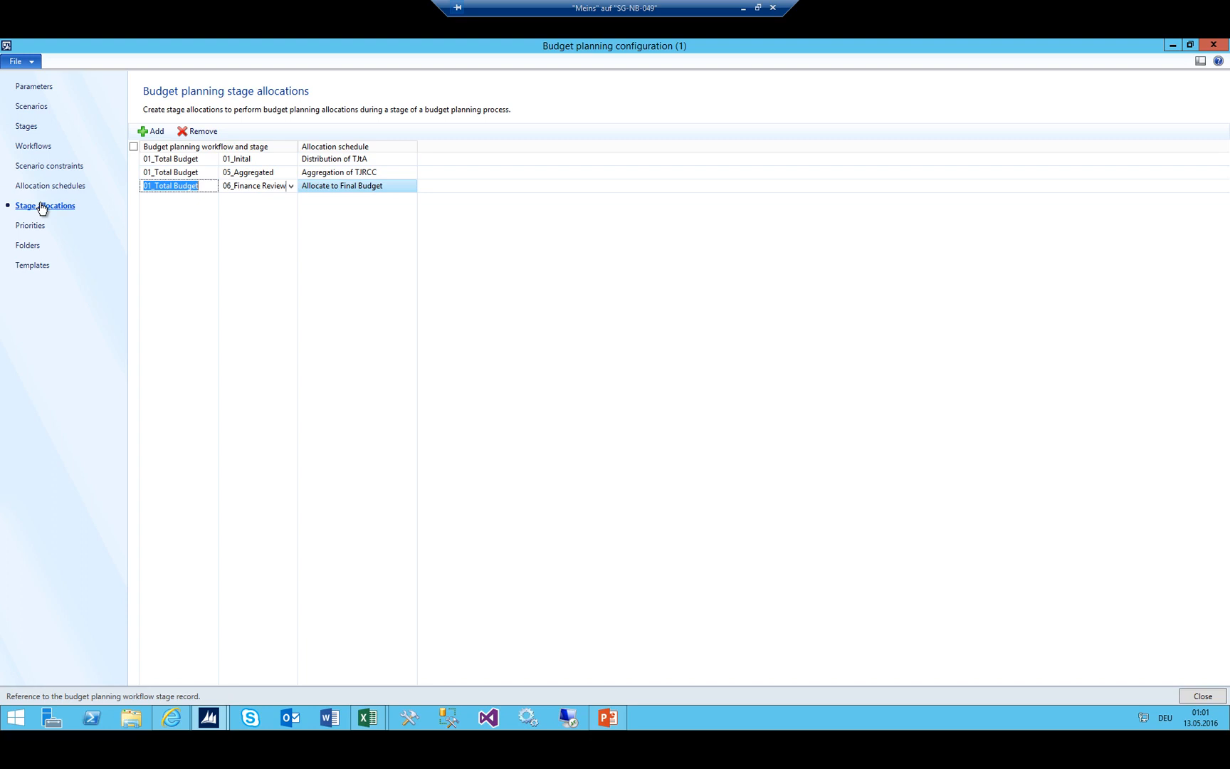
Try to remove the CSAT entry from the budget plan priorities
{"action": "left_click", "coordinate": [30, 225]}
{"action": "left_click", "coordinate": [198, 159]}
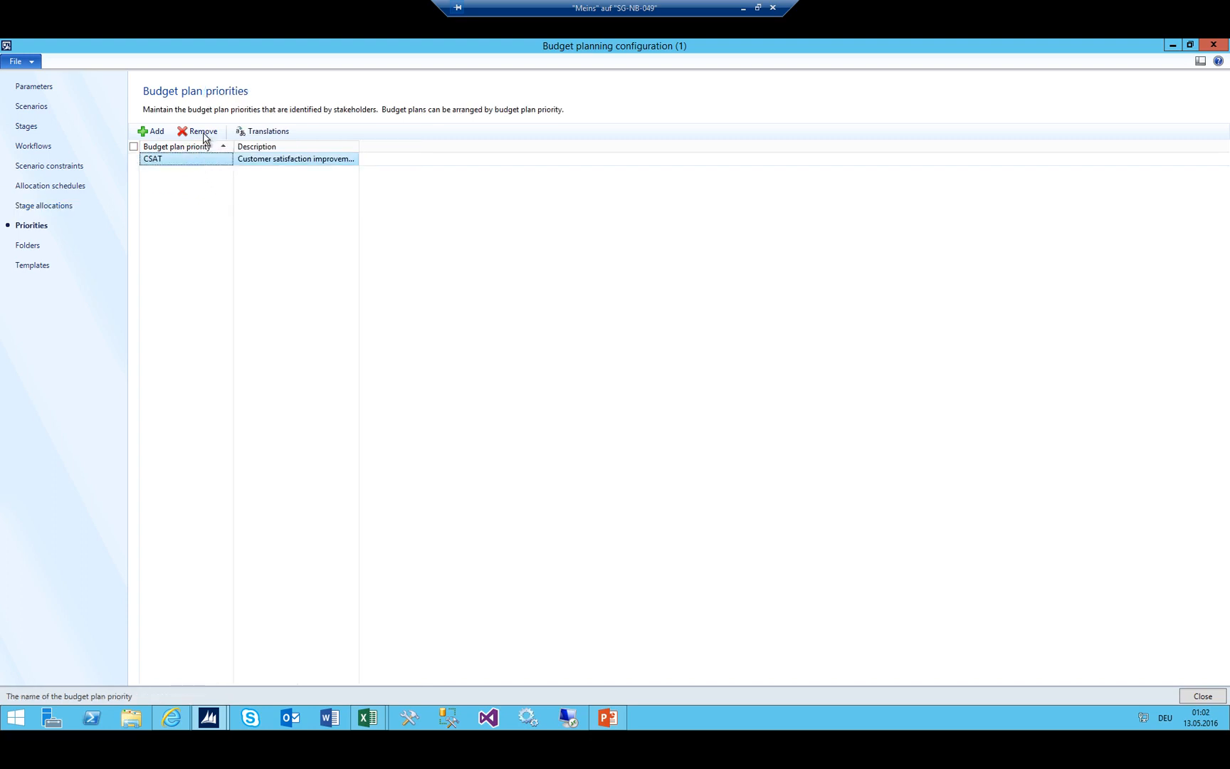
{"action": "left_click", "coordinate": [198, 131]}
{"action": "left_click", "coordinate": [650, 457]}
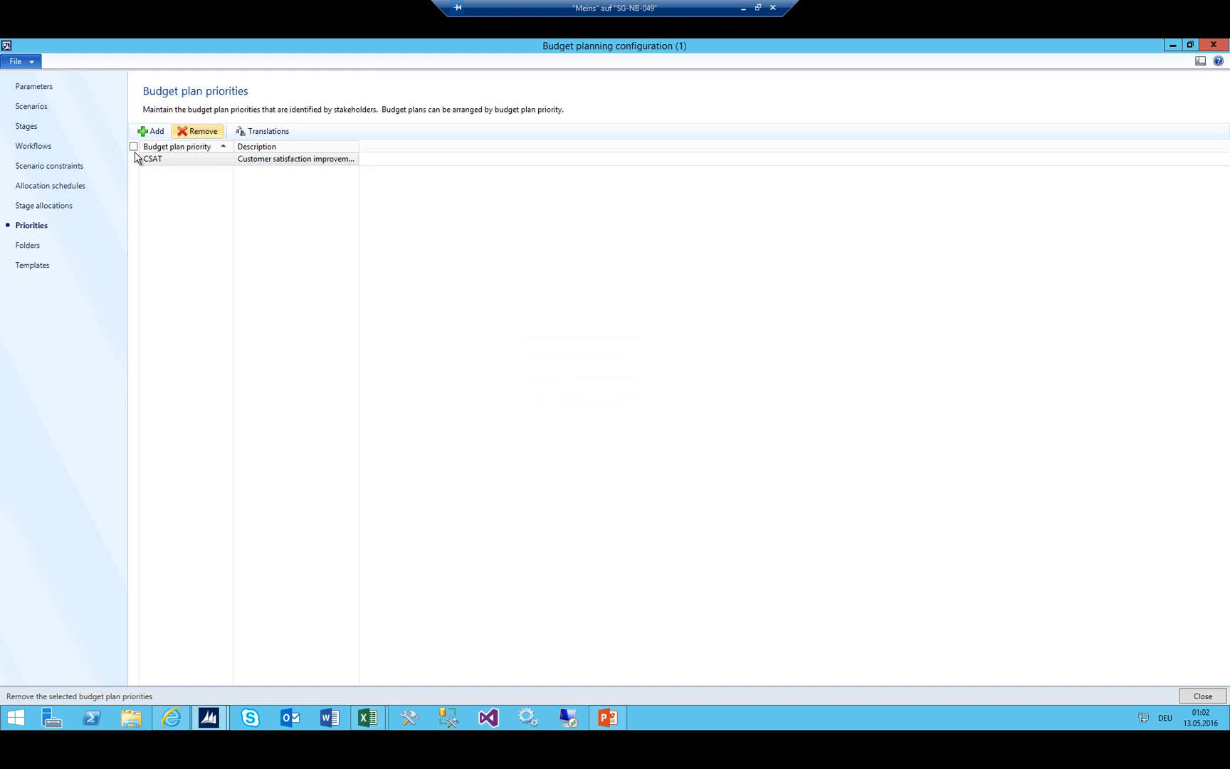
{"action": "left_click", "coordinate": [174, 160]}
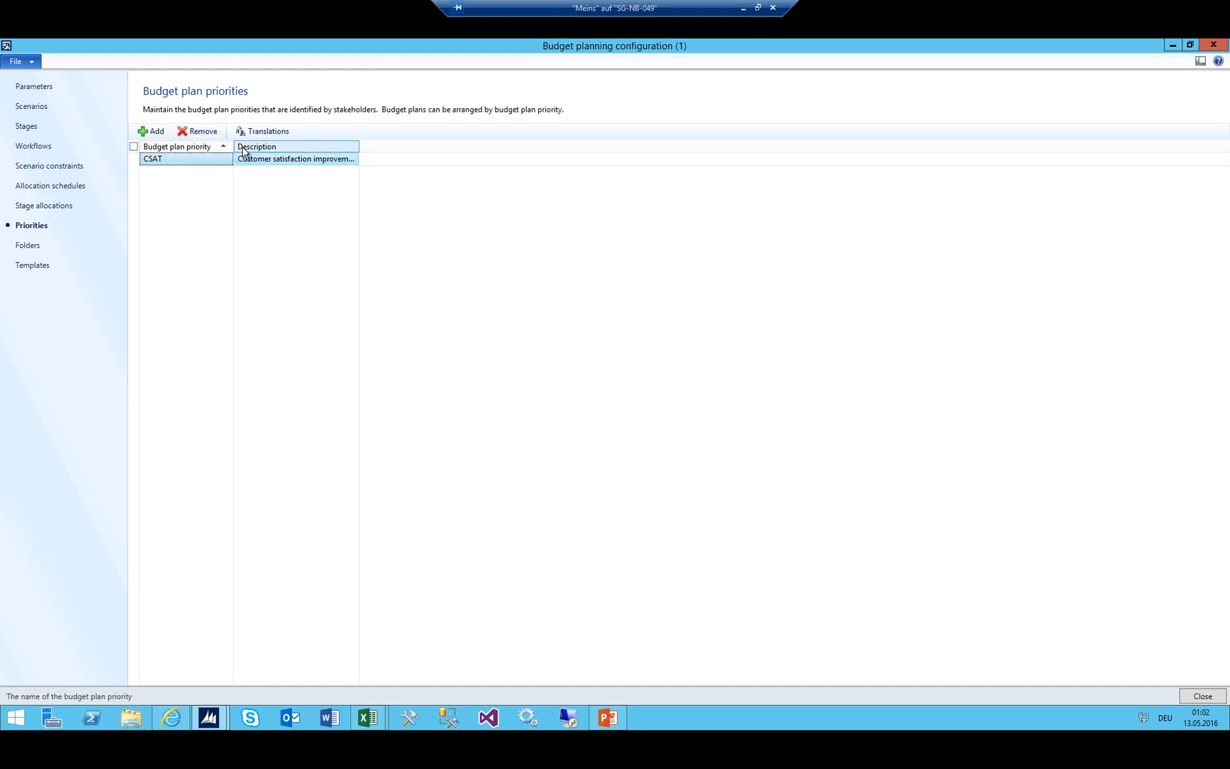
Add a budget plan priority HIGH with the description REALLY VERY HIGH
{"action": "left_click", "coordinate": [152, 131]}
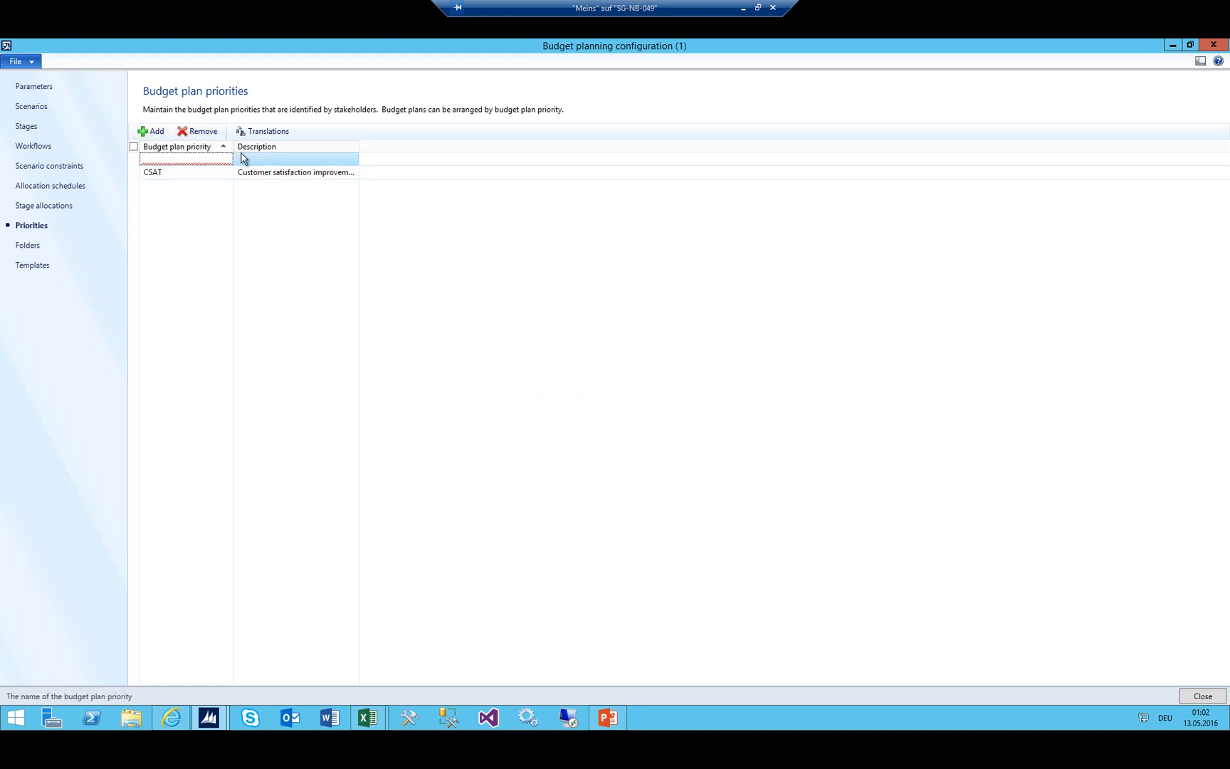
{"action": "type", "text": "HIGH"}
{"action": "key", "text": "Tab"}
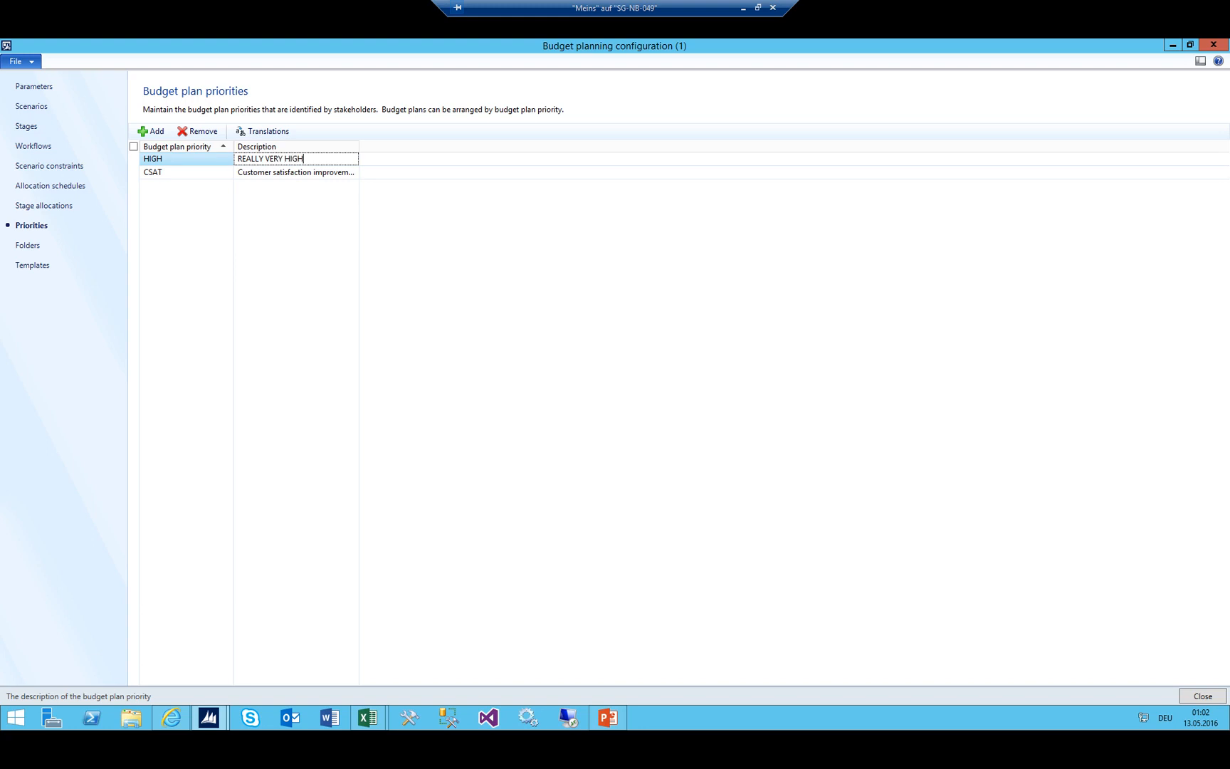
{"action": "key", "text": "Down"}
{"action": "left_click", "coordinate": [242, 158]}
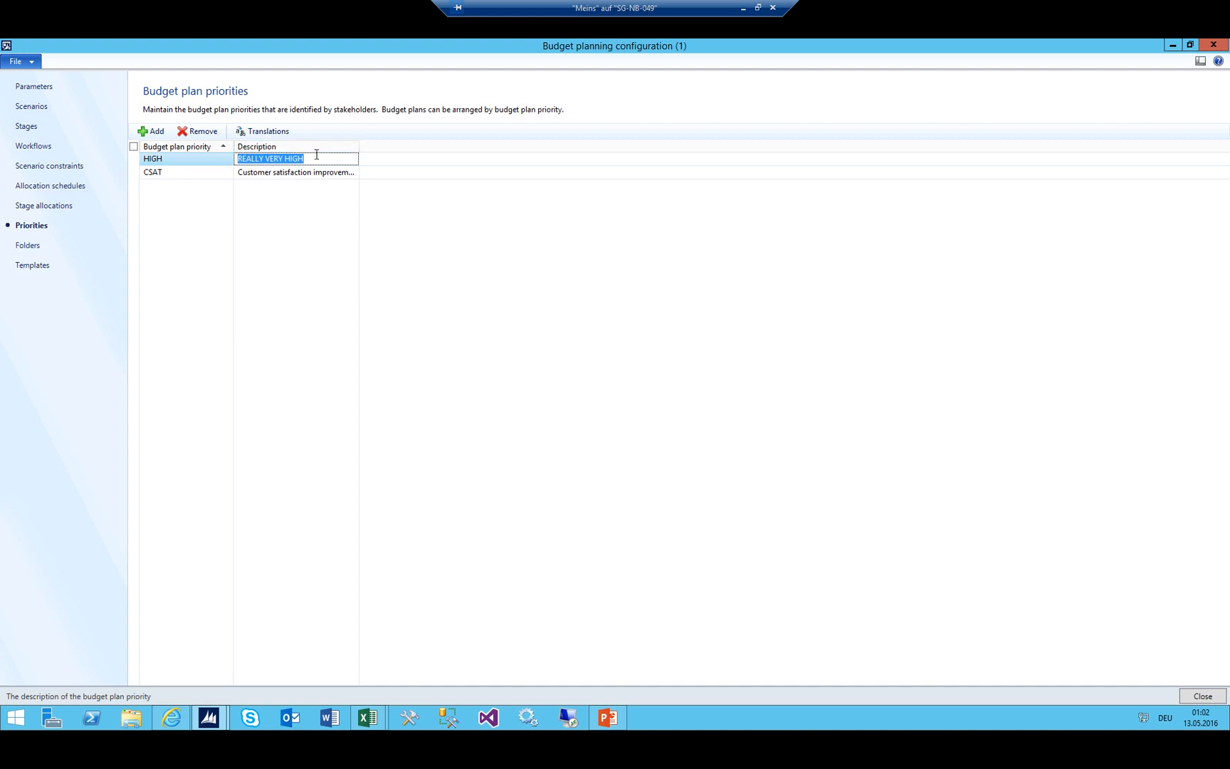
Show the budget plan folders with their full paths and add a blank folder entry
{"action": "left_click", "coordinate": [28, 250]}
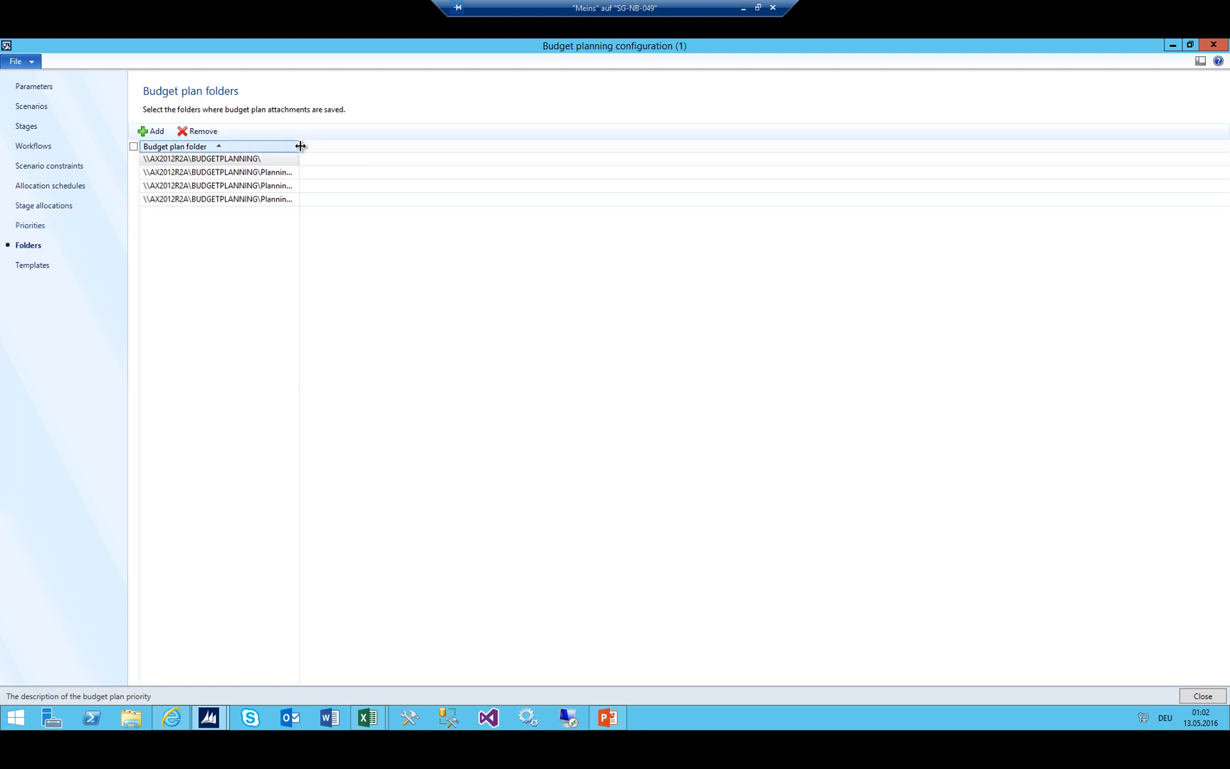
{"action": "left_click_drag", "start_coordinate": [299, 146], "coordinate": [414, 148]}
{"action": "left_click", "coordinate": [238, 158]}
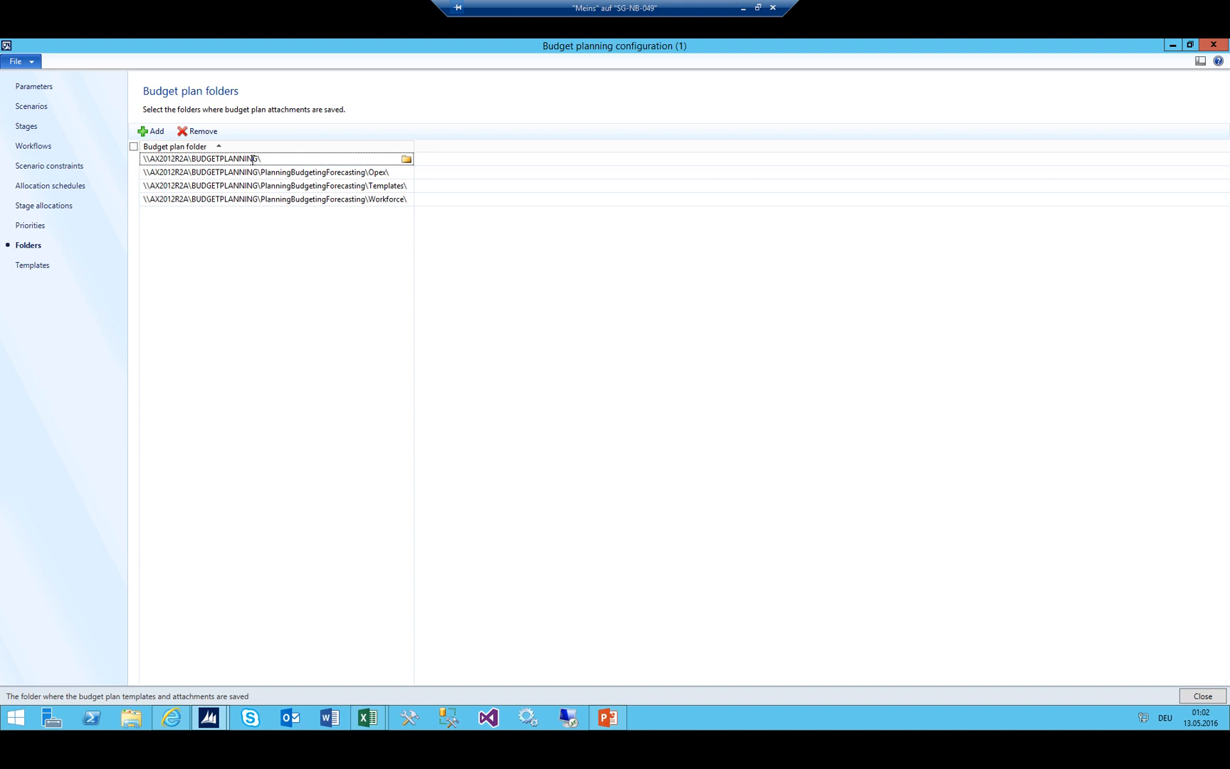
{"action": "left_click", "coordinate": [159, 133]}
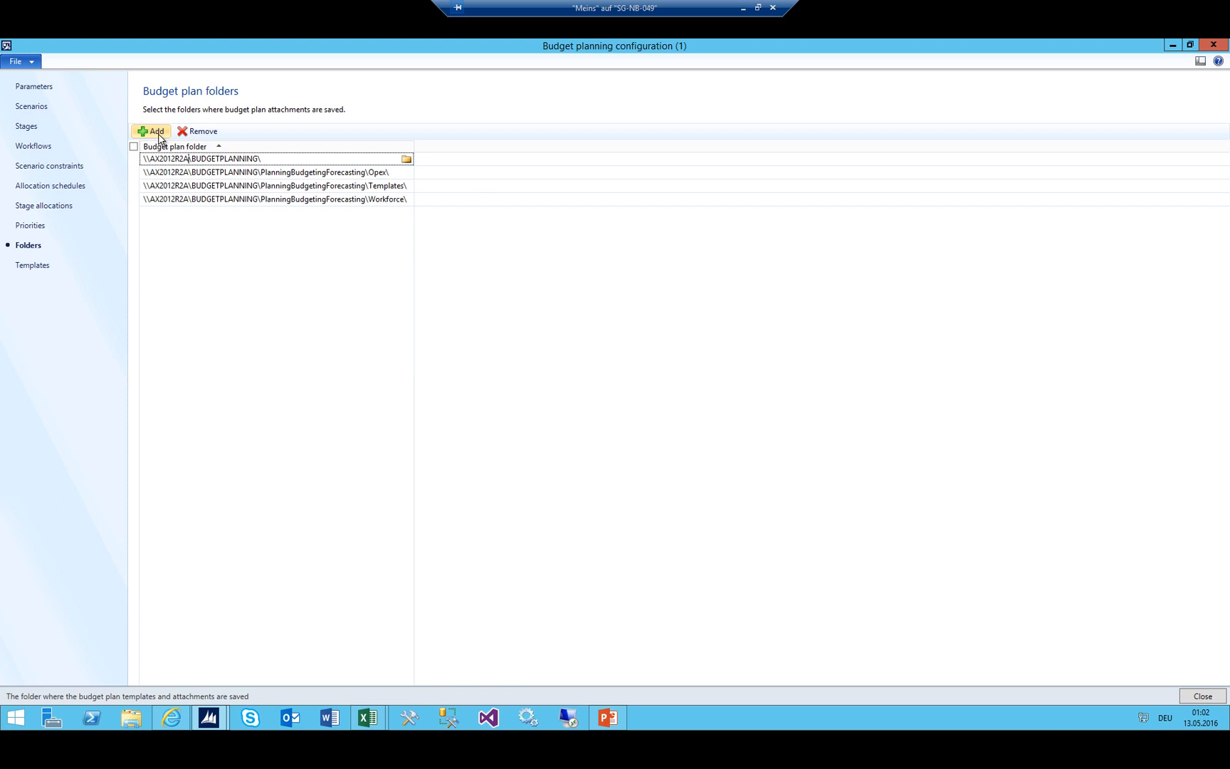
Browse the local disk and choose C:\TEMP\ as the path of the new budget plan folder entry
{"action": "left_click", "coordinate": [407, 159]}
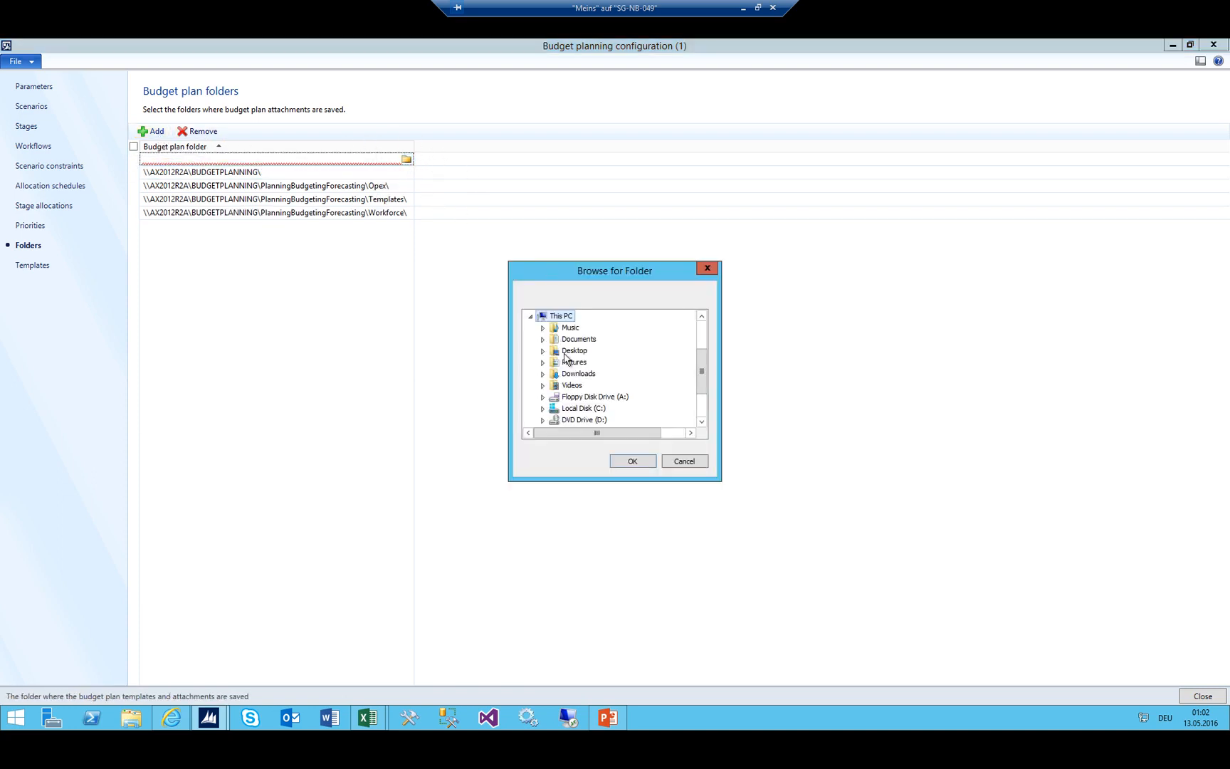
{"action": "left_click_drag", "start_coordinate": [596, 433], "coordinate": [487, 428]}
{"action": "scroll", "coordinate": [582, 388], "scroll_direction": "down", "scroll_amount": 2}
{"action": "left_click", "coordinate": [552, 431]}
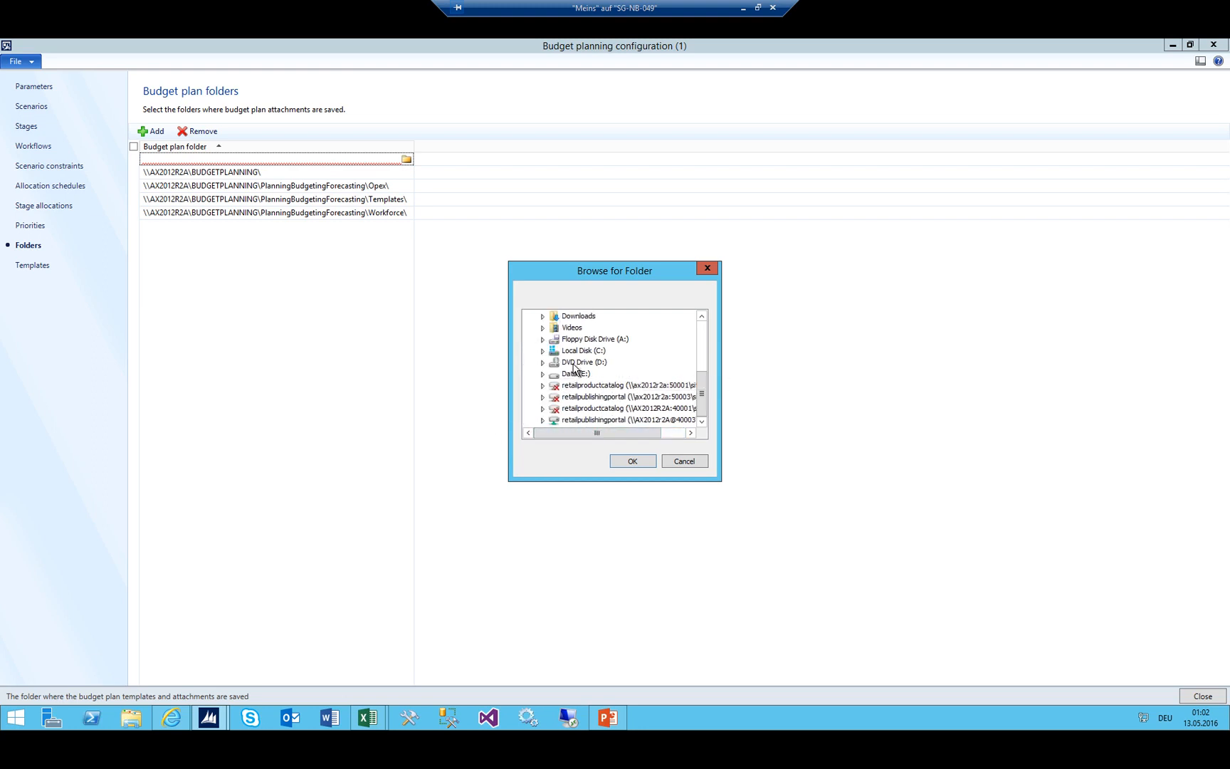
{"action": "left_click", "coordinate": [543, 361]}
{"action": "left_click", "coordinate": [677, 399]}
{"action": "left_click", "coordinate": [578, 352]}
{"action": "left_click", "coordinate": [542, 350]}
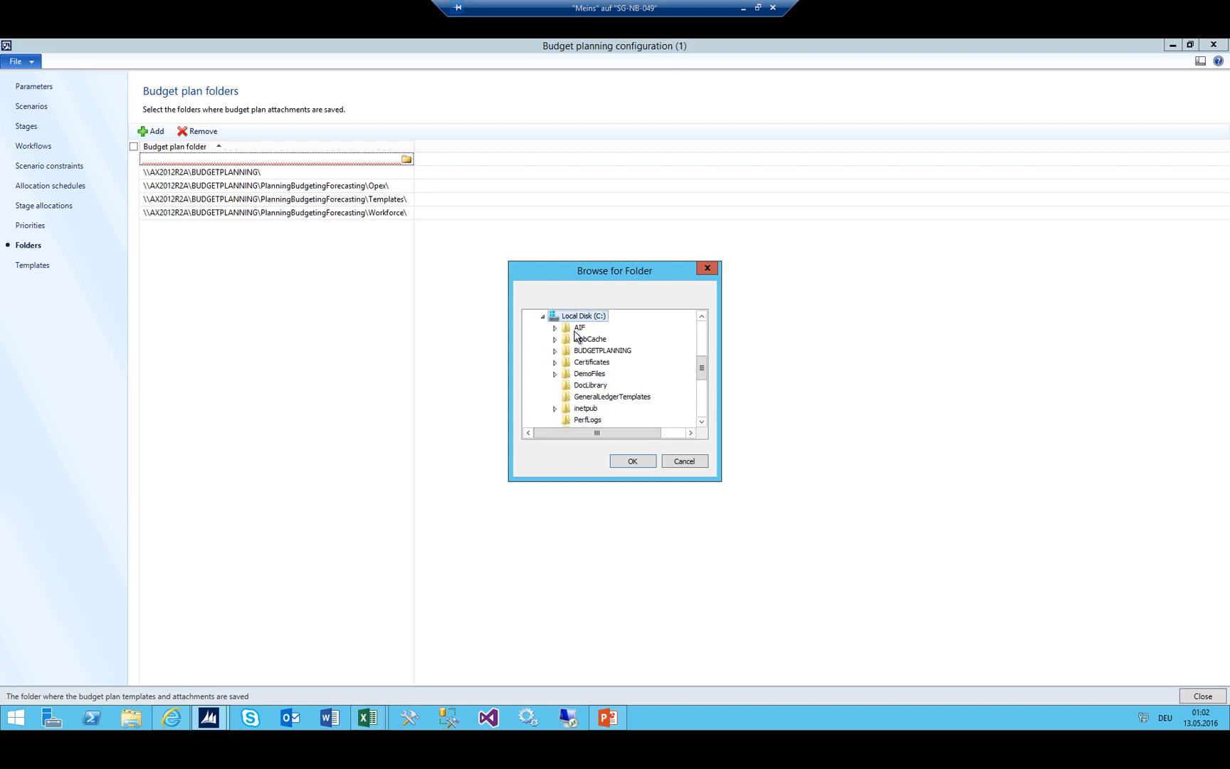
{"action": "scroll", "coordinate": [579, 340], "scroll_direction": "down", "scroll_amount": 3}
{"action": "left_click", "coordinate": [582, 327]}
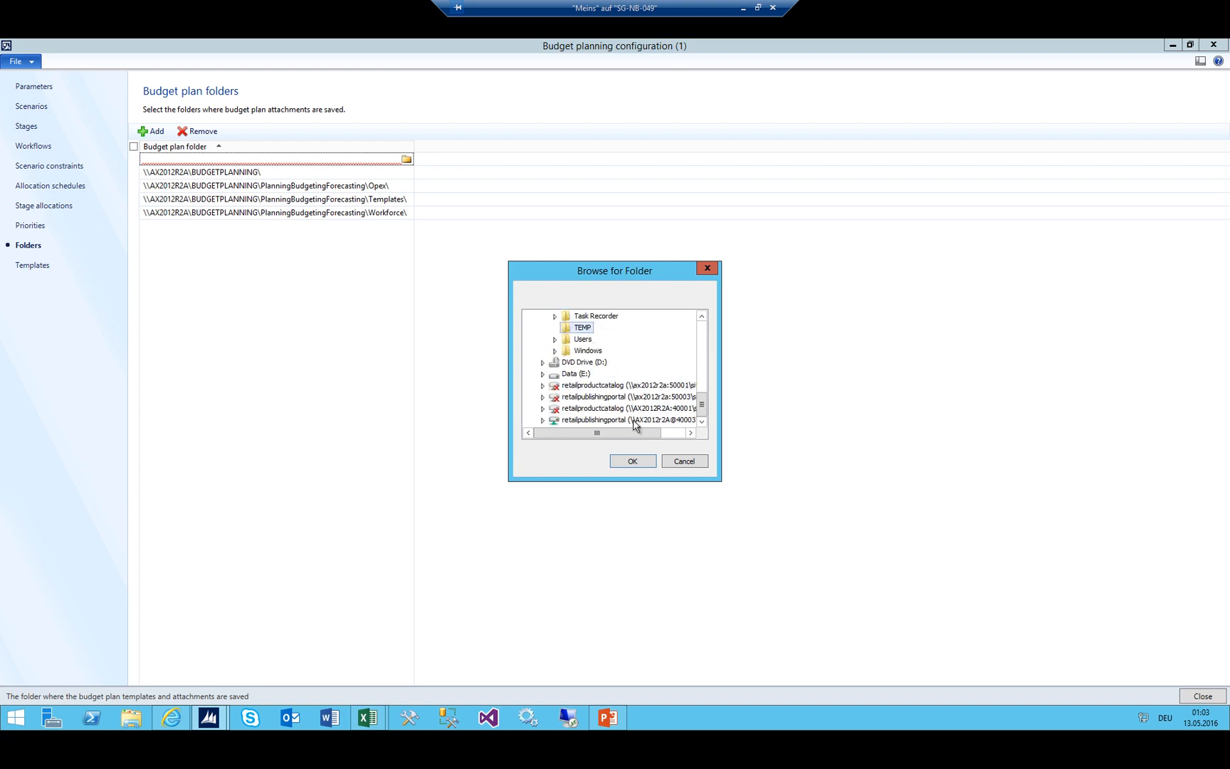
{"action": "left_click", "coordinate": [632, 460]}
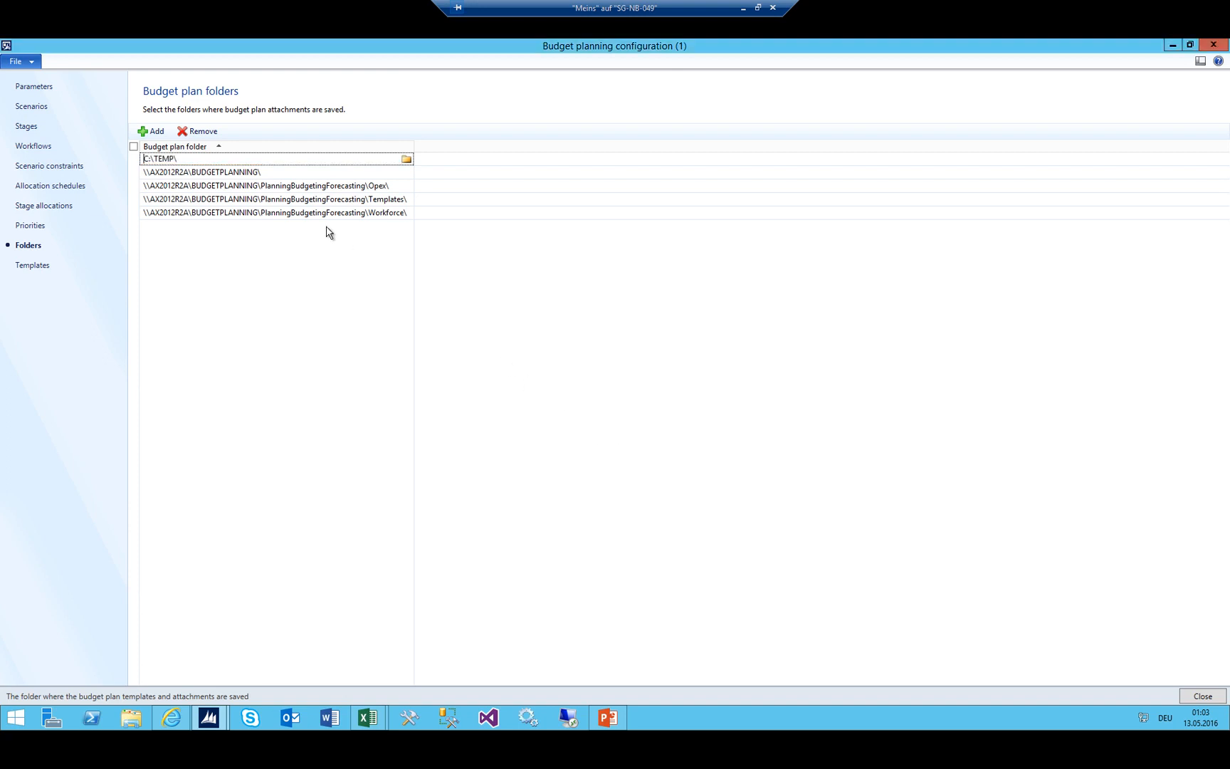
Replace the new folder entry's path with the network path \\AX2012R2A\BUDGETPLANNING\ taken from the existing entry
{"action": "double_click", "coordinate": [194, 159]}
{"action": "left_click", "coordinate": [169, 174]}
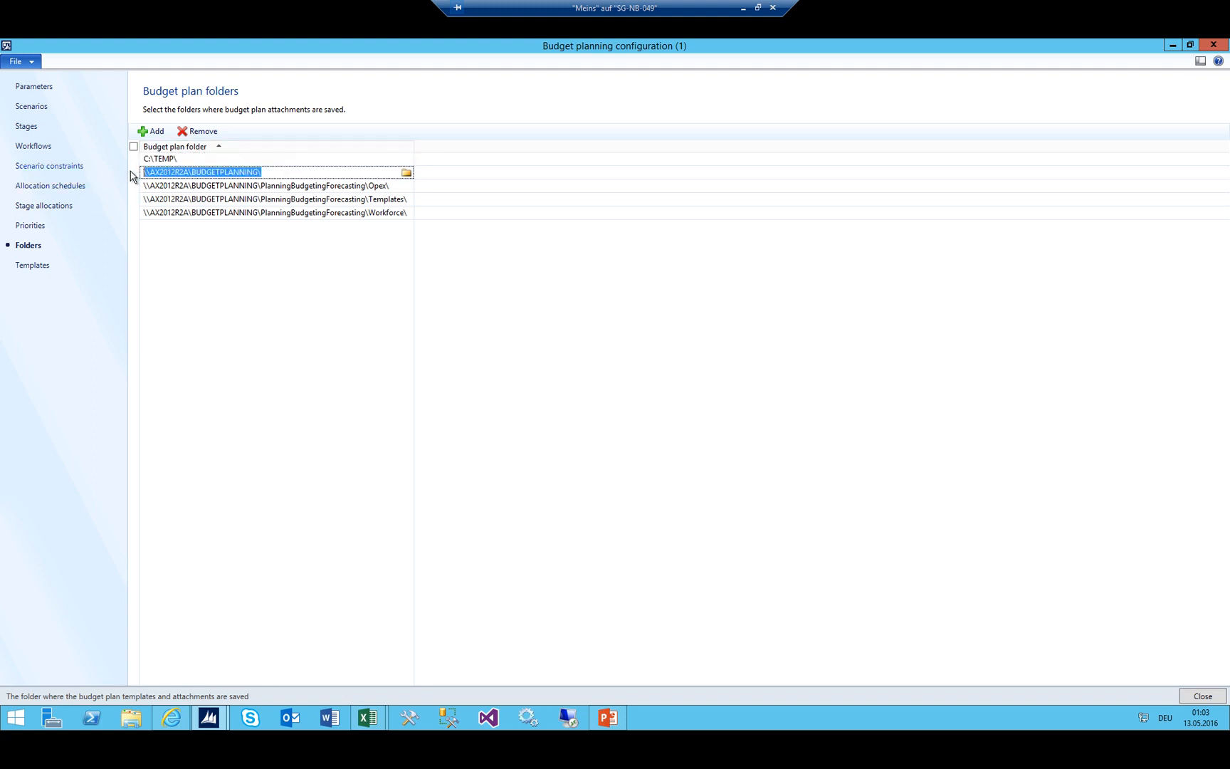
{"action": "left_click", "coordinate": [181, 158]}
{"action": "type", "text": "\\\\AX2012R2A\\BUDGETPLANNING\\"}
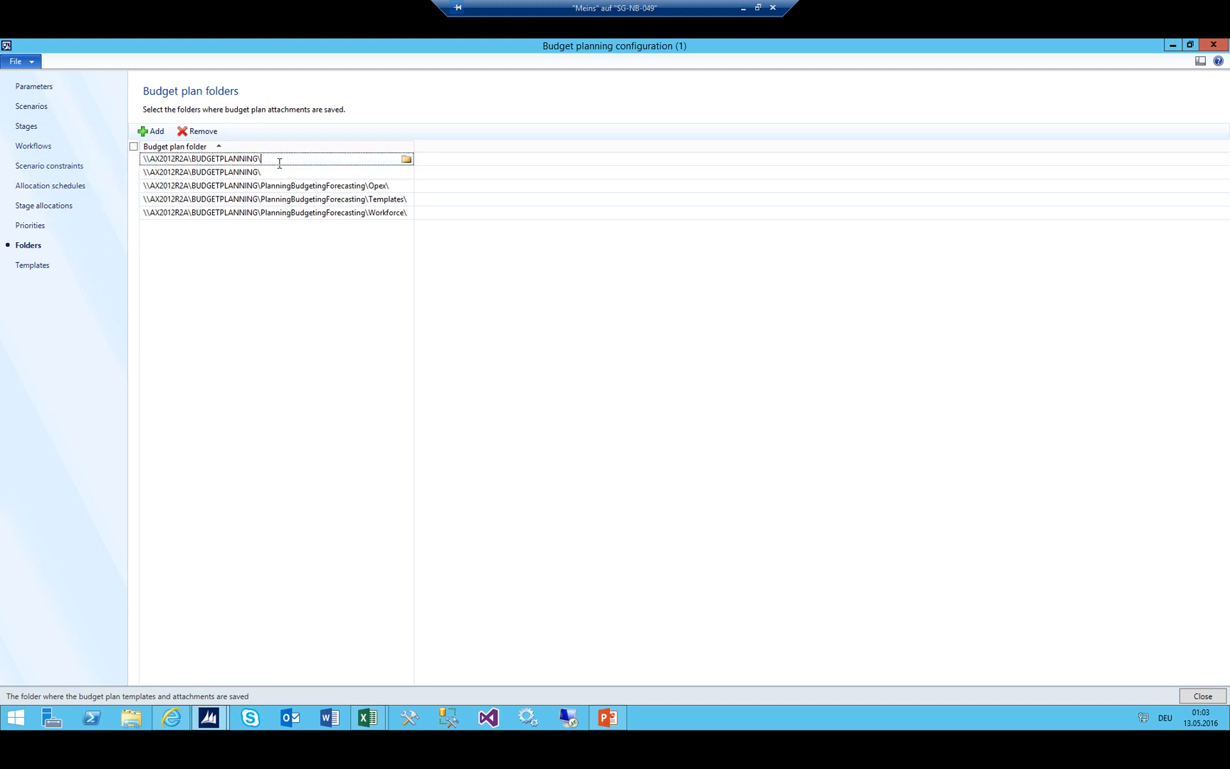
{"action": "left_click_drag", "start_coordinate": [215, 159], "coordinate": [253, 154]}
{"action": "left_click", "coordinate": [405, 159]}
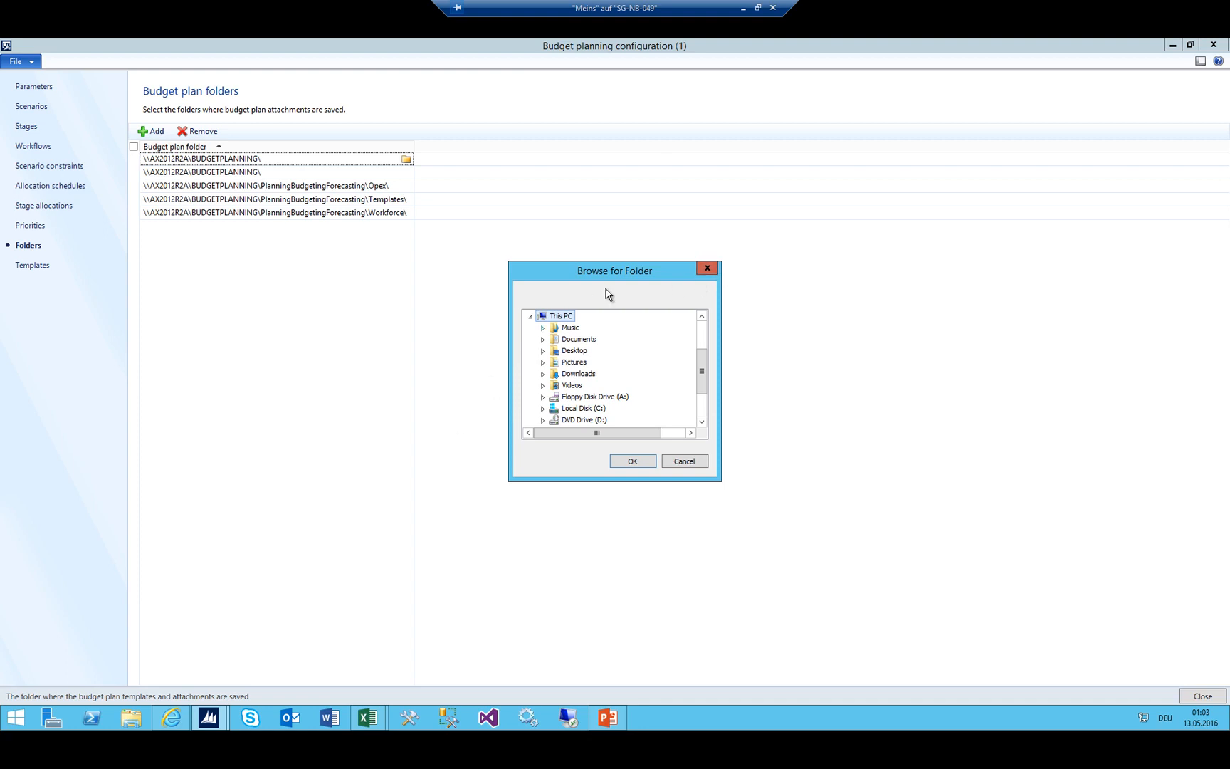
{"action": "left_click", "coordinate": [707, 268]}
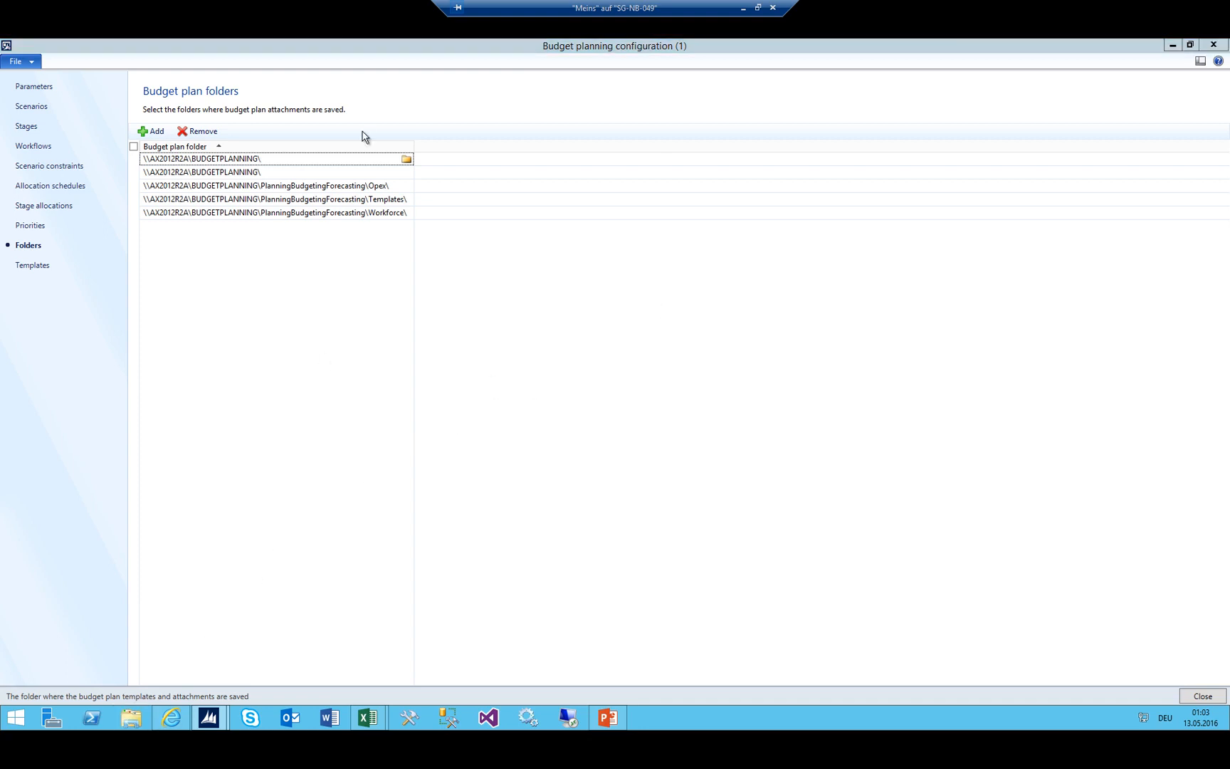
Open File Explorer and go to the shared folders of the AX2012R2A server
{"action": "key", "text": "super+e"}
{"action": "left_click", "coordinate": [390, 319]}
{"action": "type", "text": "\\\\AX2012R2A\\BUDGETPLANNING\\"}
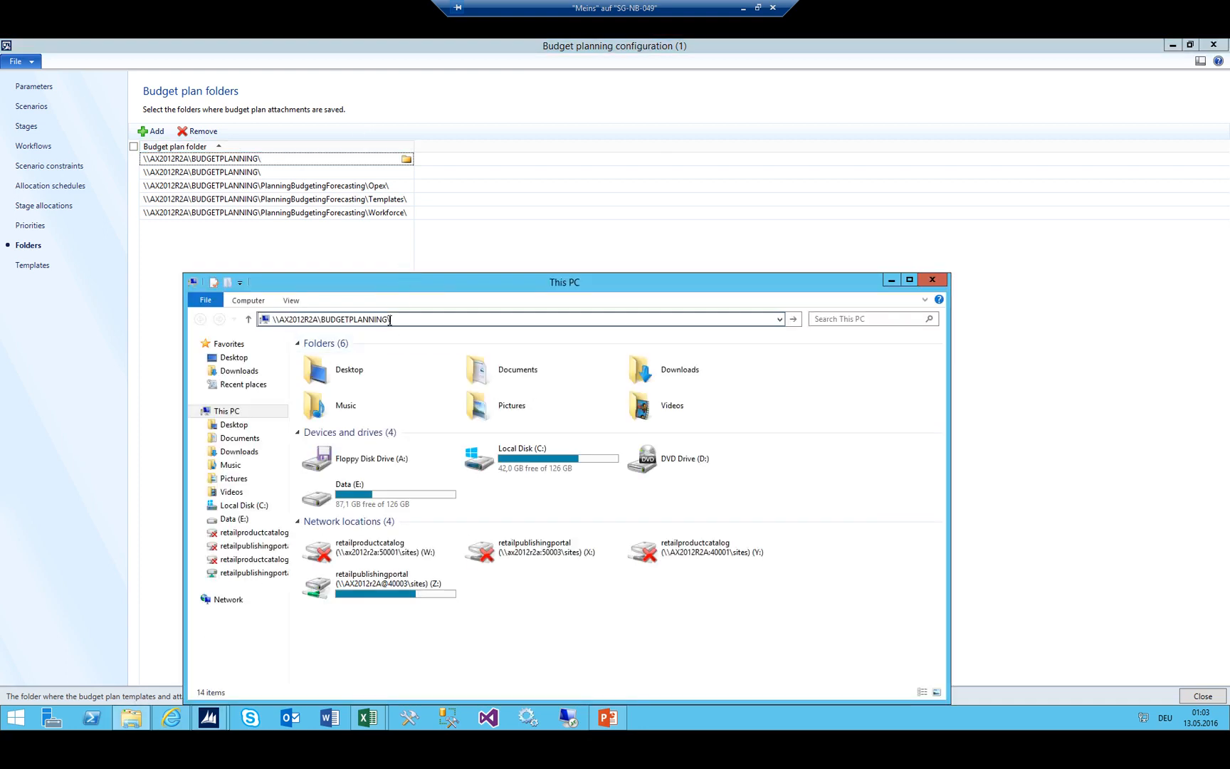
{"action": "key", "text": "BackSpace"}
{"action": "key", "text": "BackSpace"}
{"action": "key", "text": "BackSpace"}
{"action": "key", "text": "BackSpace"}
{"action": "key", "text": "BackSpace"}
{"action": "key", "text": "BackSpace"}
{"action": "key", "text": "BackSpace"}
{"action": "key", "text": "BackSpace"}
{"action": "key", "text": "BackSpace"}
{"action": "key", "text": "BackSpace"}
{"action": "key", "text": "Return"}
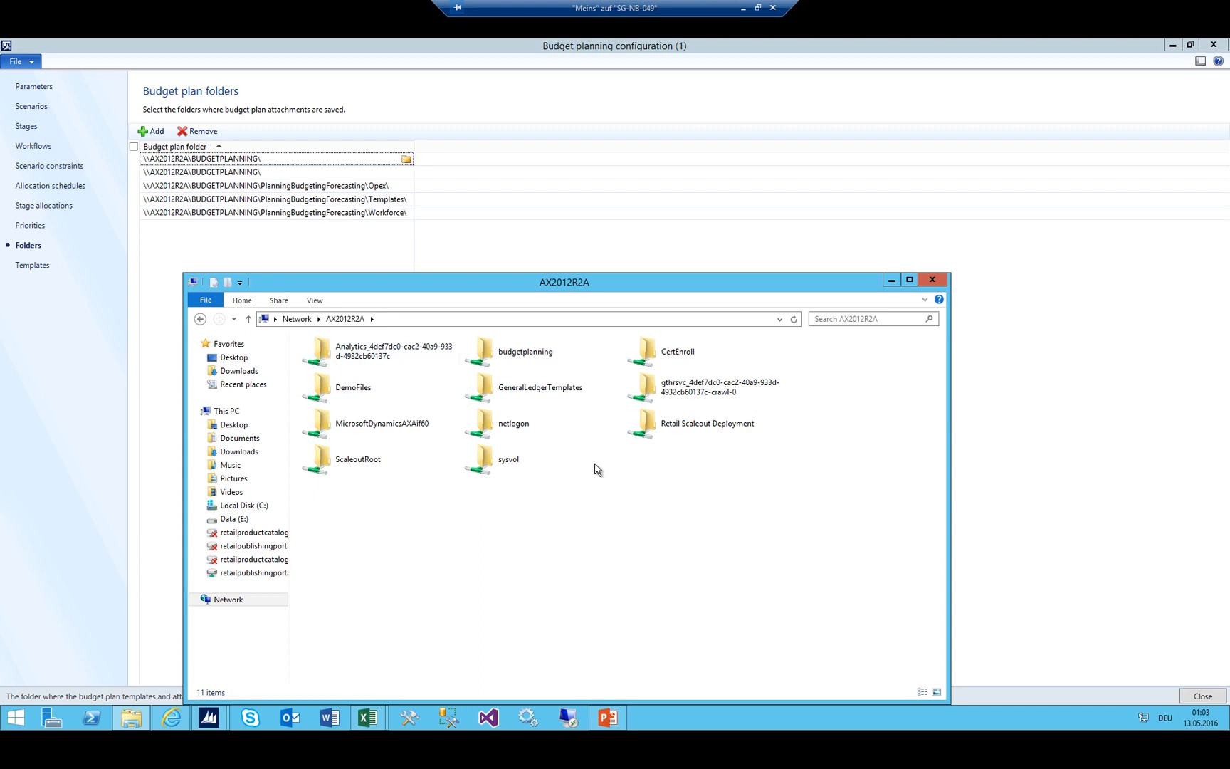
{"action": "right_click", "coordinate": [657, 480]}
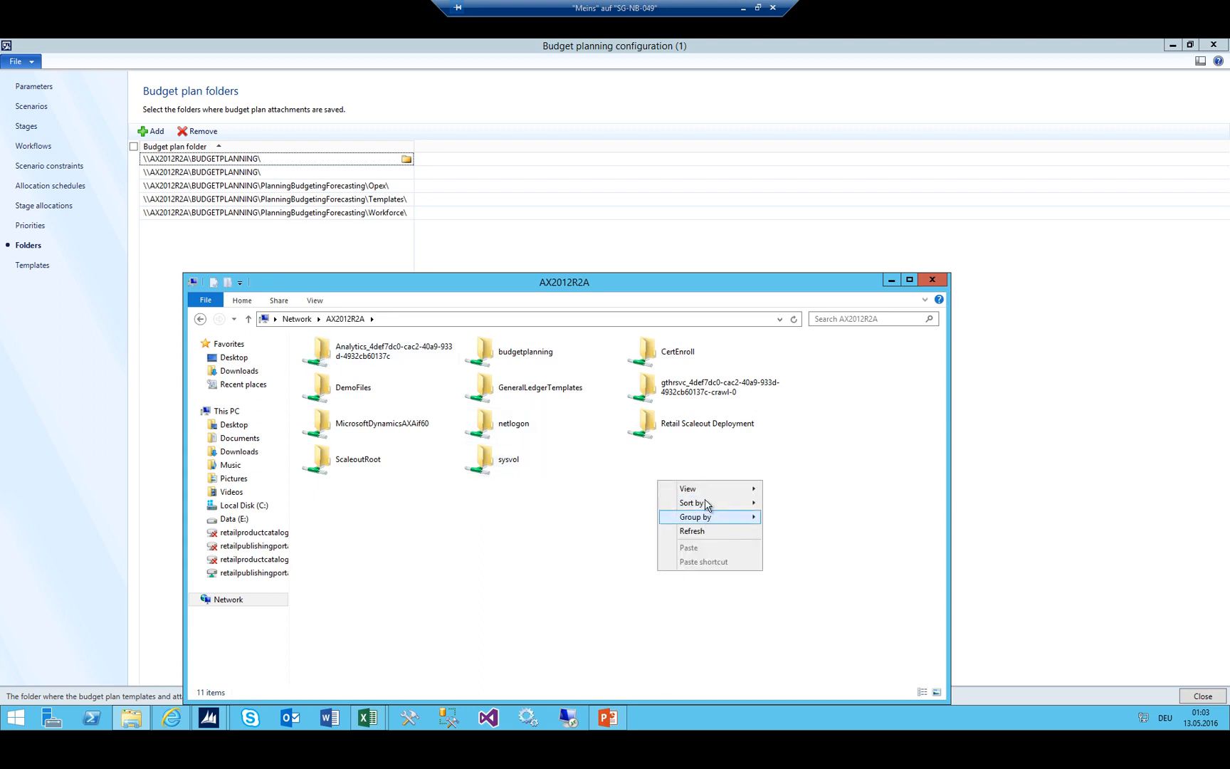
{"action": "left_click", "coordinate": [638, 471]}
Create a new folder named MyFolder inside the budgetplanning share
{"action": "double_click", "coordinate": [520, 351]}
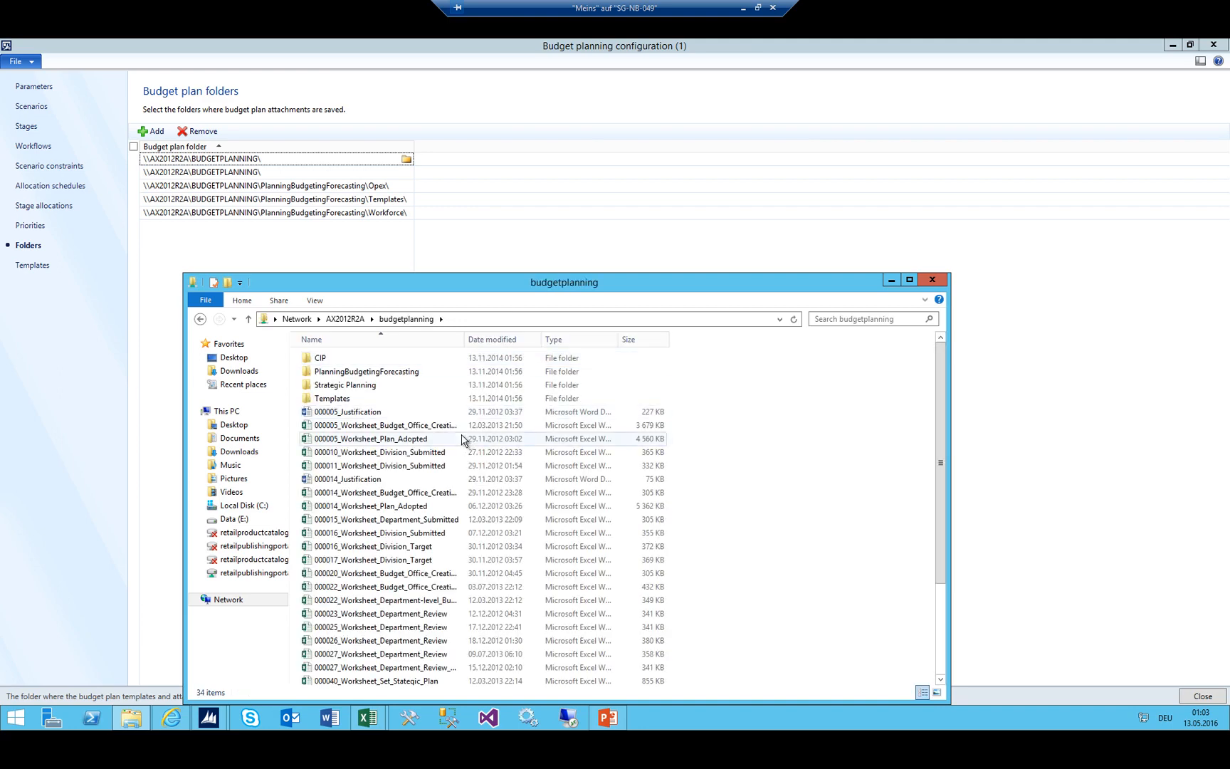
{"action": "right_click", "coordinate": [716, 363]}
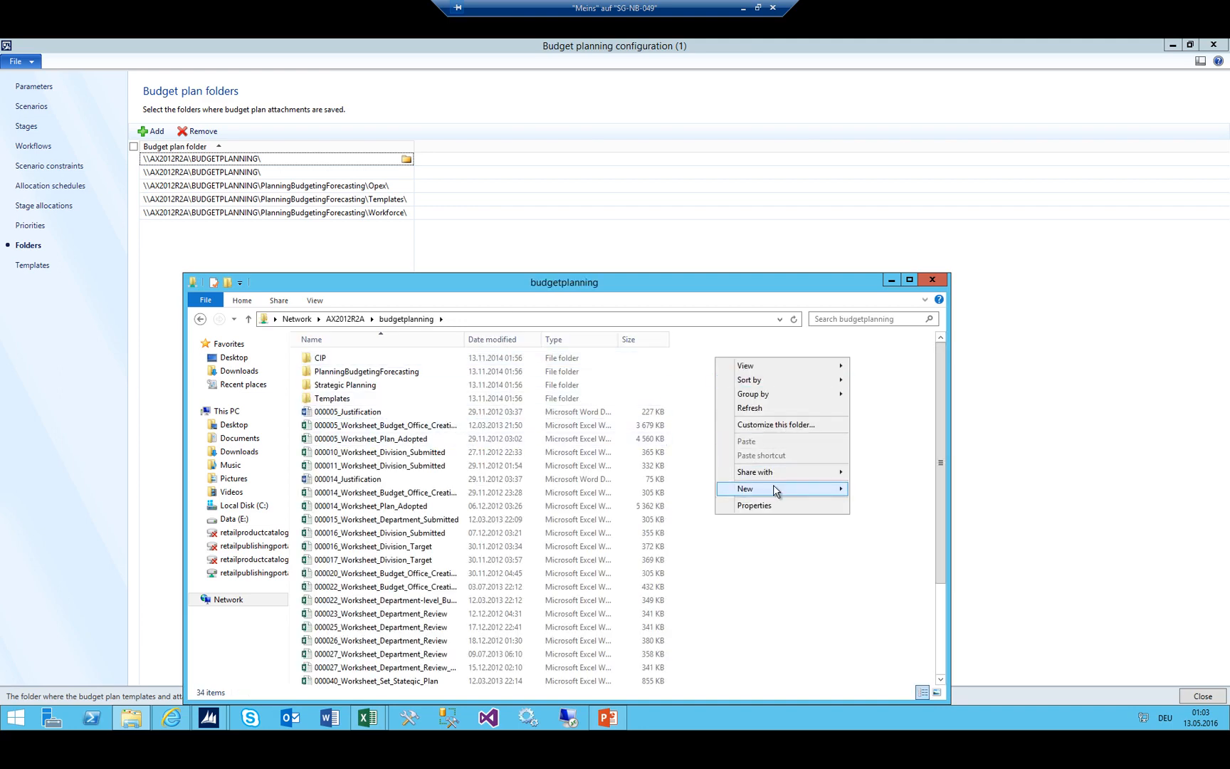
{"action": "mouse_move", "coordinate": [783, 491]}
{"action": "left_click", "coordinate": [877, 489]}
{"action": "type", "text": "M"}
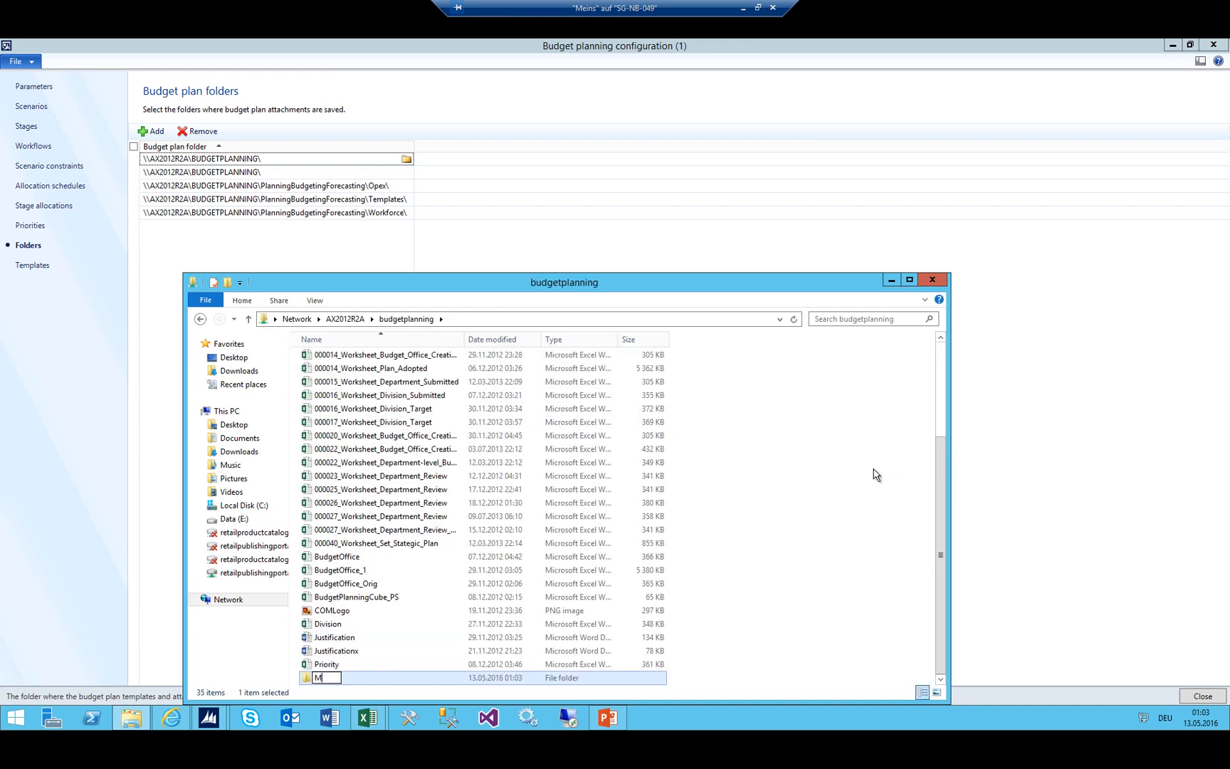
{"action": "type", "text": "yFiolder"}
{"action": "key", "text": "Return"}
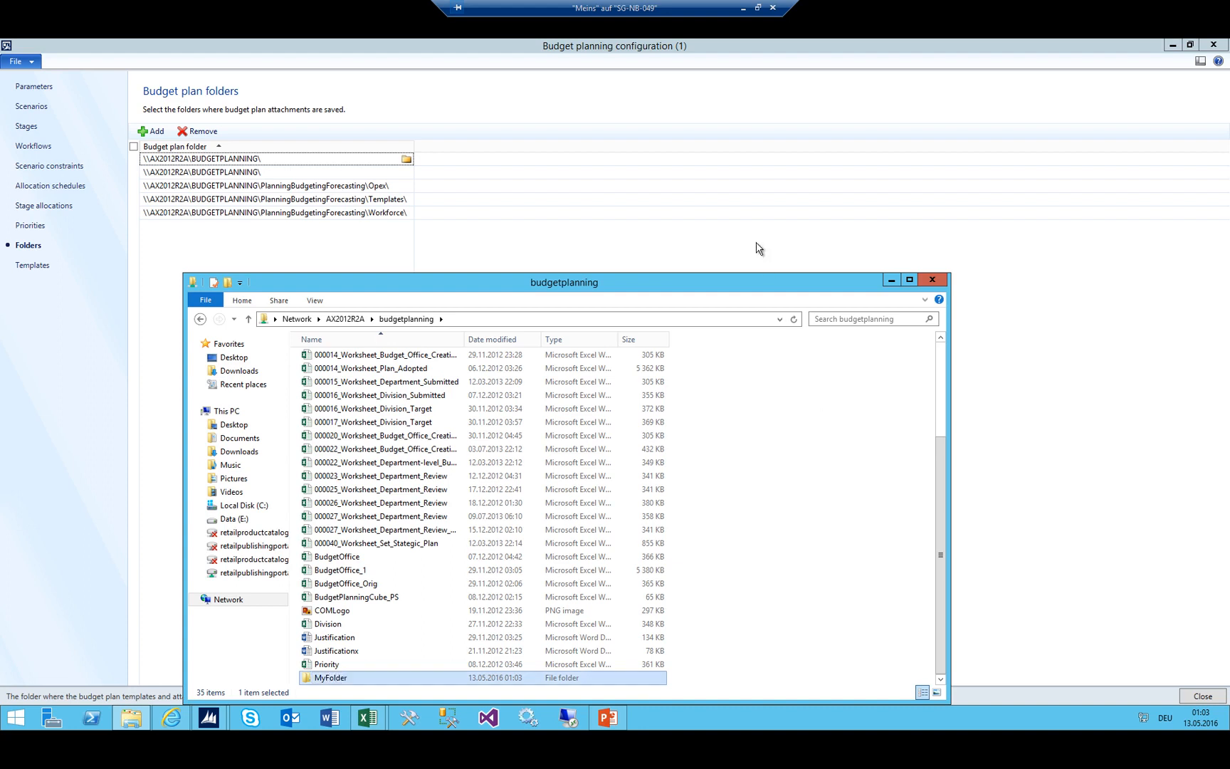
Replace the new budget plan folder entry's path with the network path of the MyFolder folder, \\Ax2012r2a\budgetplanning\MyFolder
{"action": "double_click", "coordinate": [333, 681]}
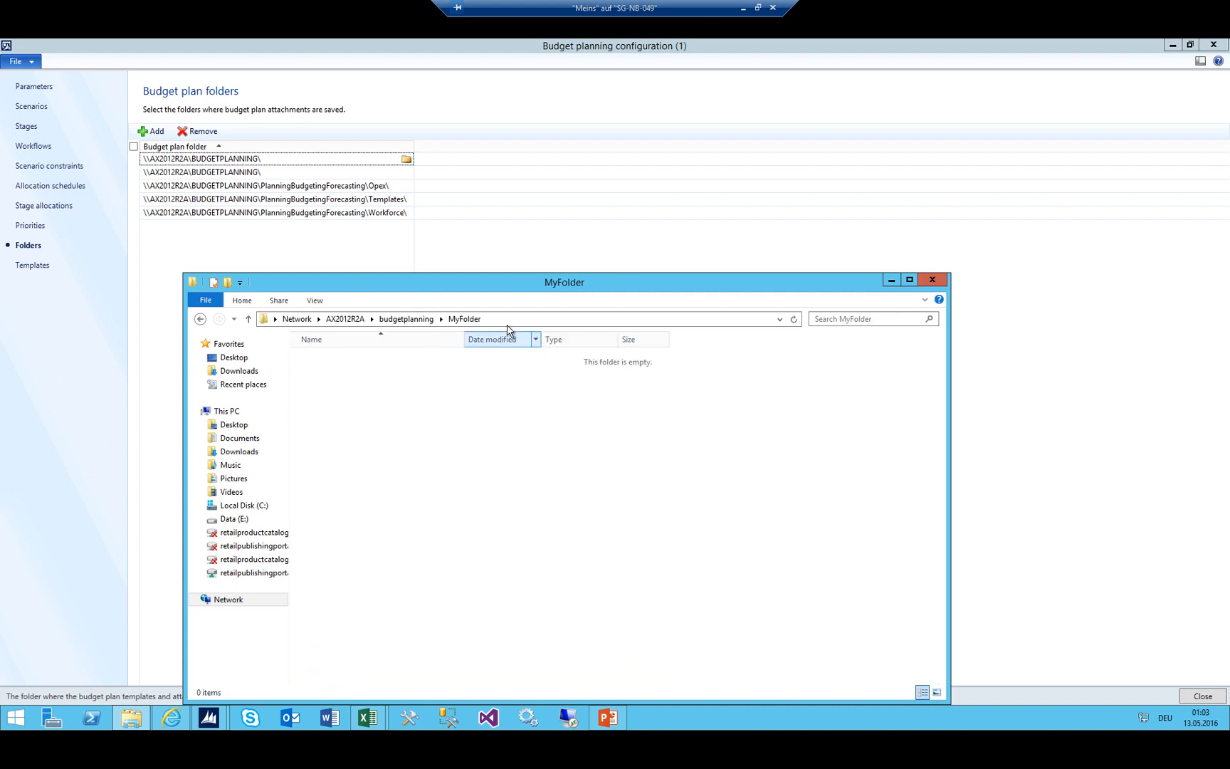
{"action": "left_click", "coordinate": [509, 321]}
{"action": "key", "text": "ctrl+c"}
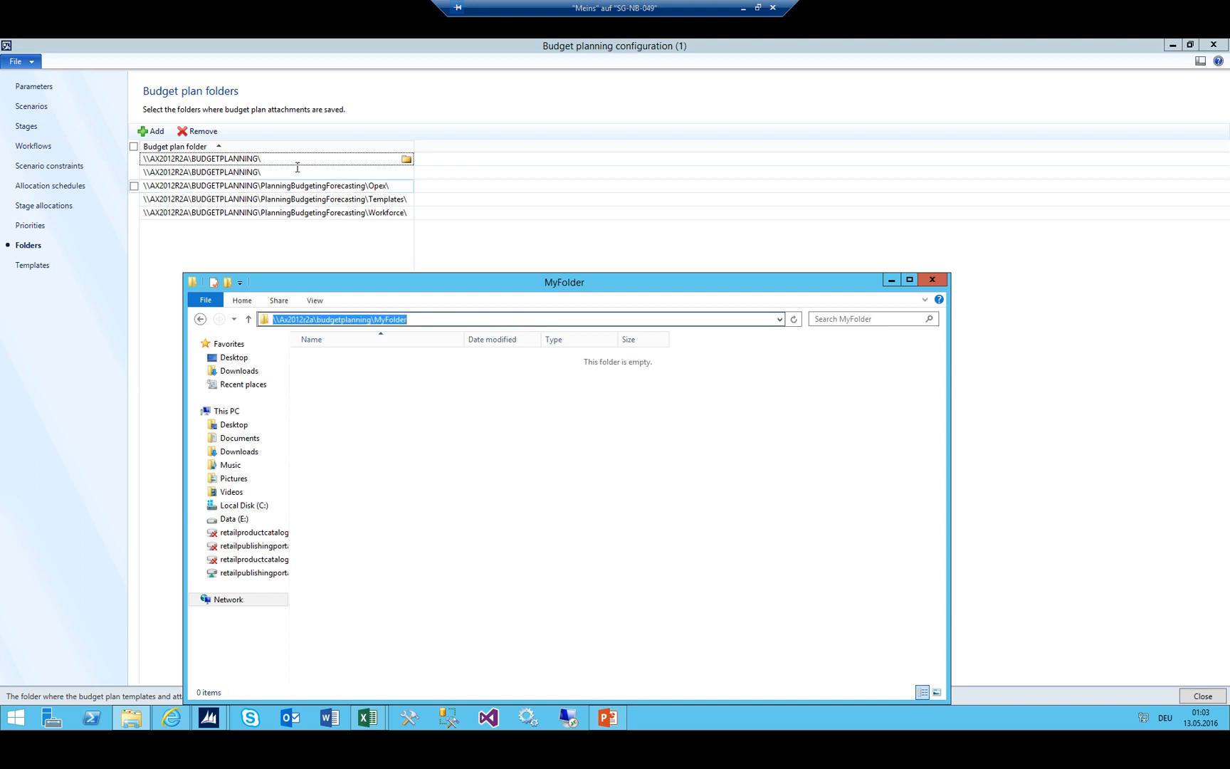
{"action": "left_click_drag", "start_coordinate": [286, 160], "coordinate": [58, 157]}
{"action": "key", "text": "ctrl+v"}
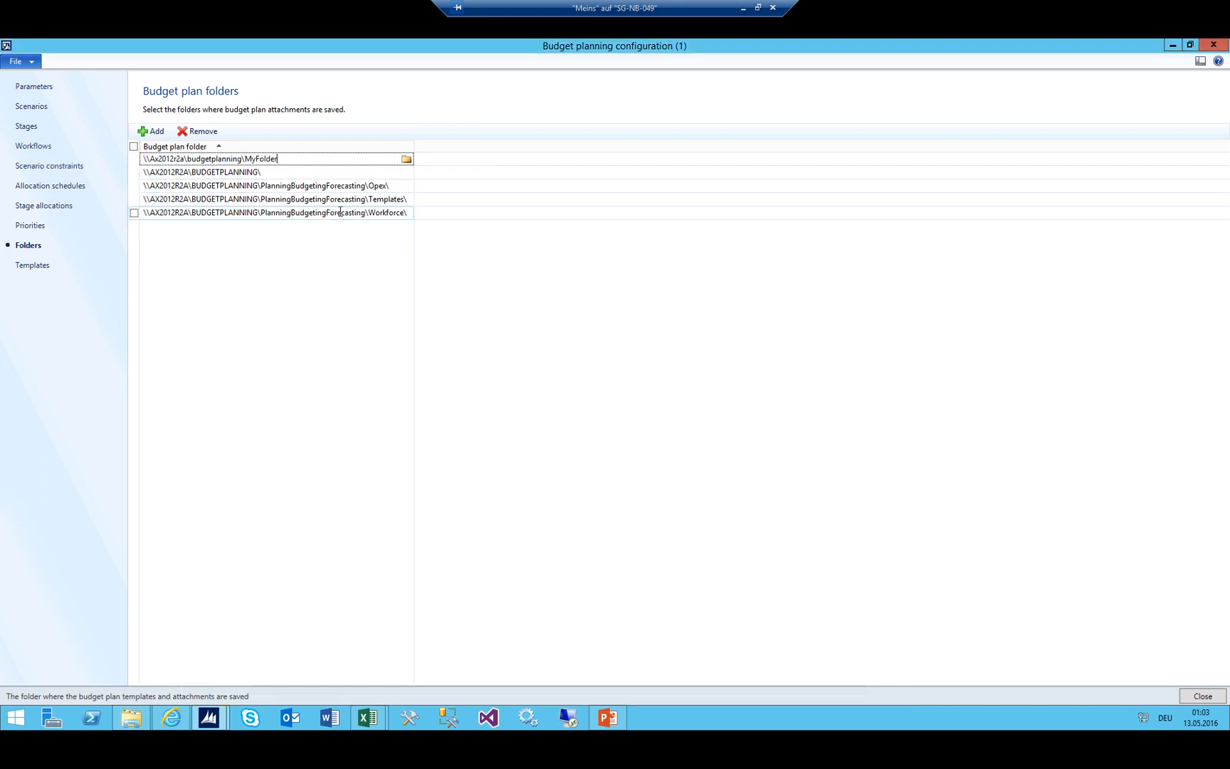
{"action": "left_click", "coordinate": [275, 171]}
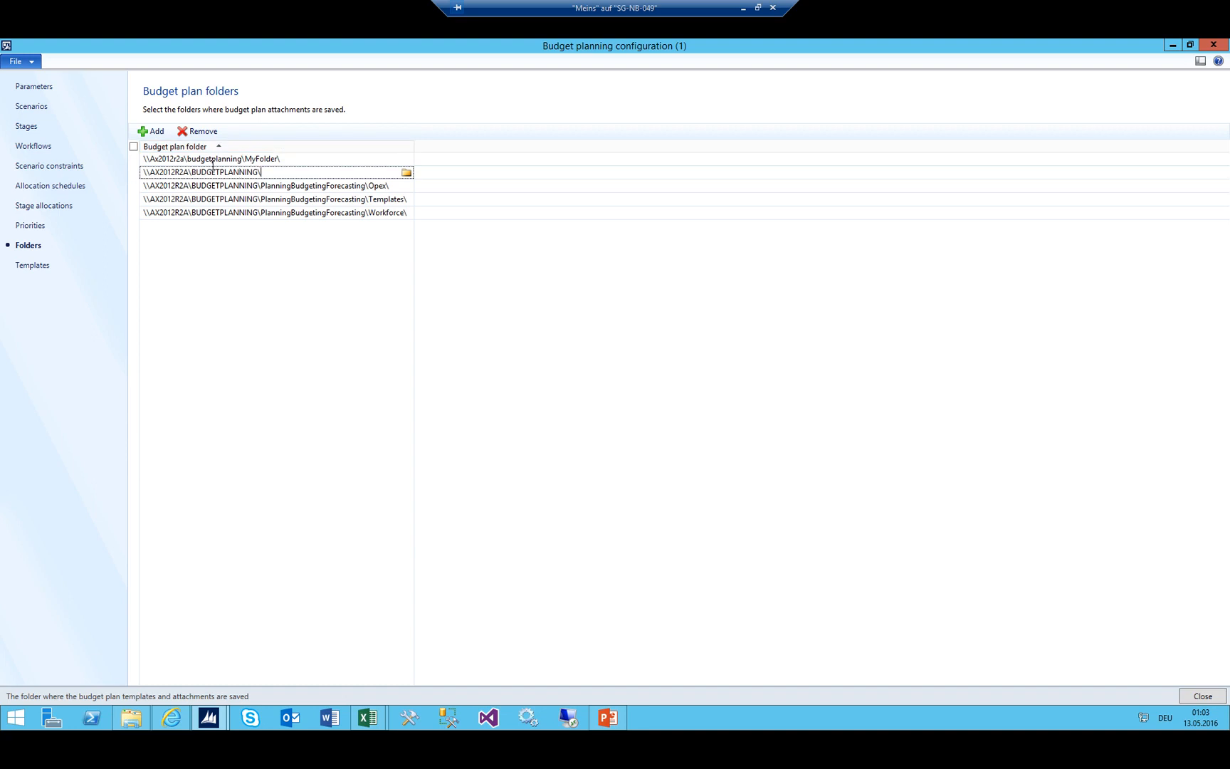
{"action": "left_click", "coordinate": [256, 159]}
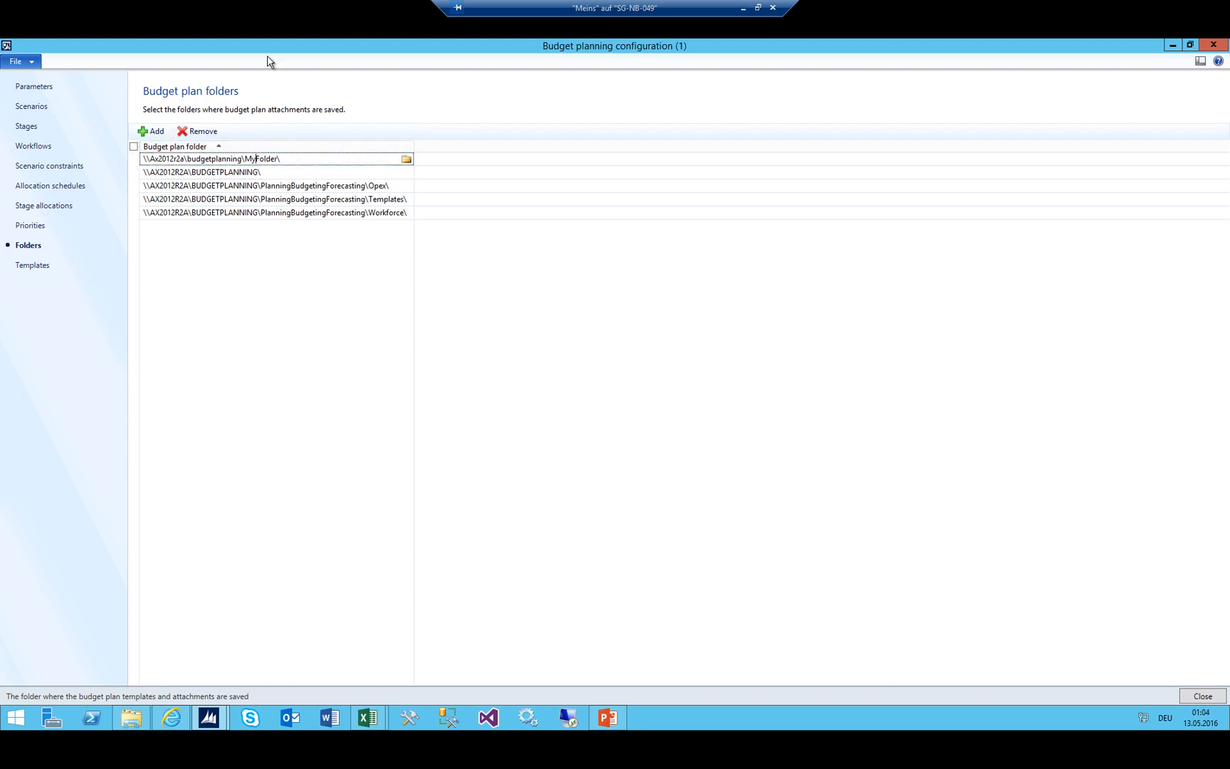
Look up the server name in the AOS instance name of the System administration server configuration to compare it with the folder path
{"action": "left_click_drag", "start_coordinate": [551, 45], "coordinate": [730, 196]}
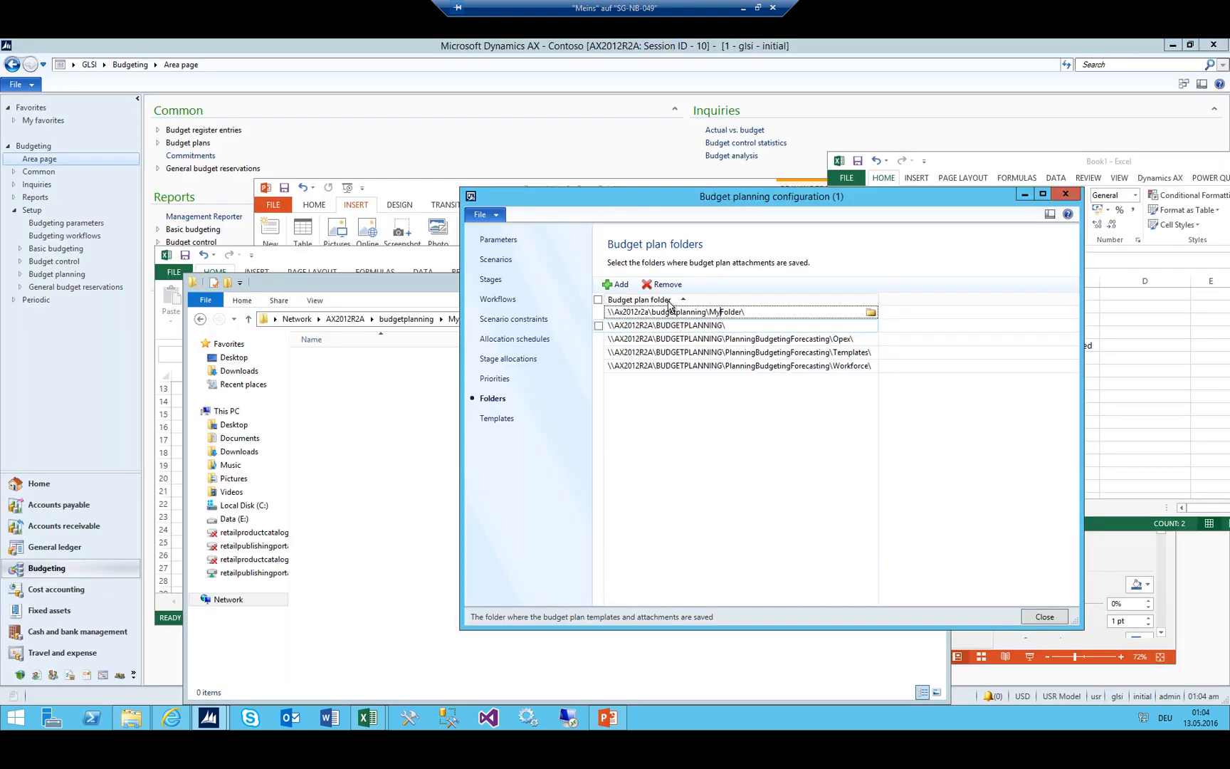
{"action": "left_click_drag", "start_coordinate": [649, 313], "coordinate": [615, 315]}
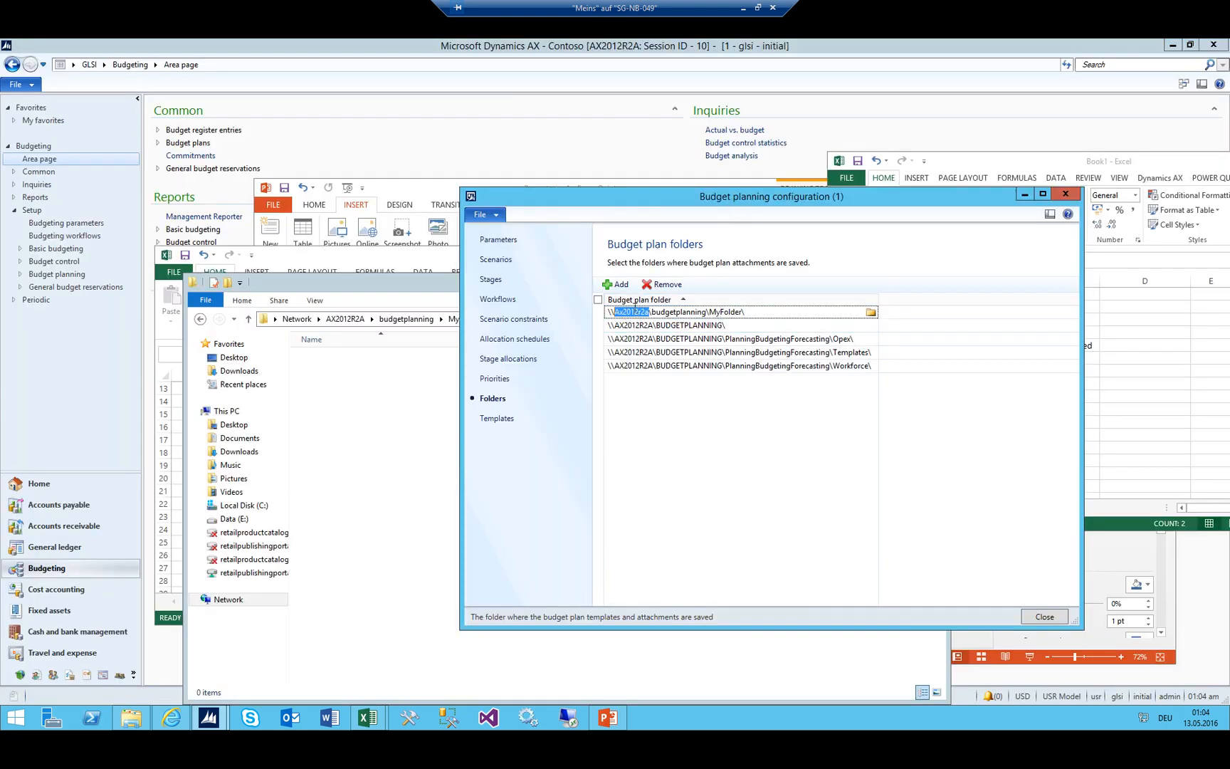
{"action": "left_click", "coordinate": [180, 47]}
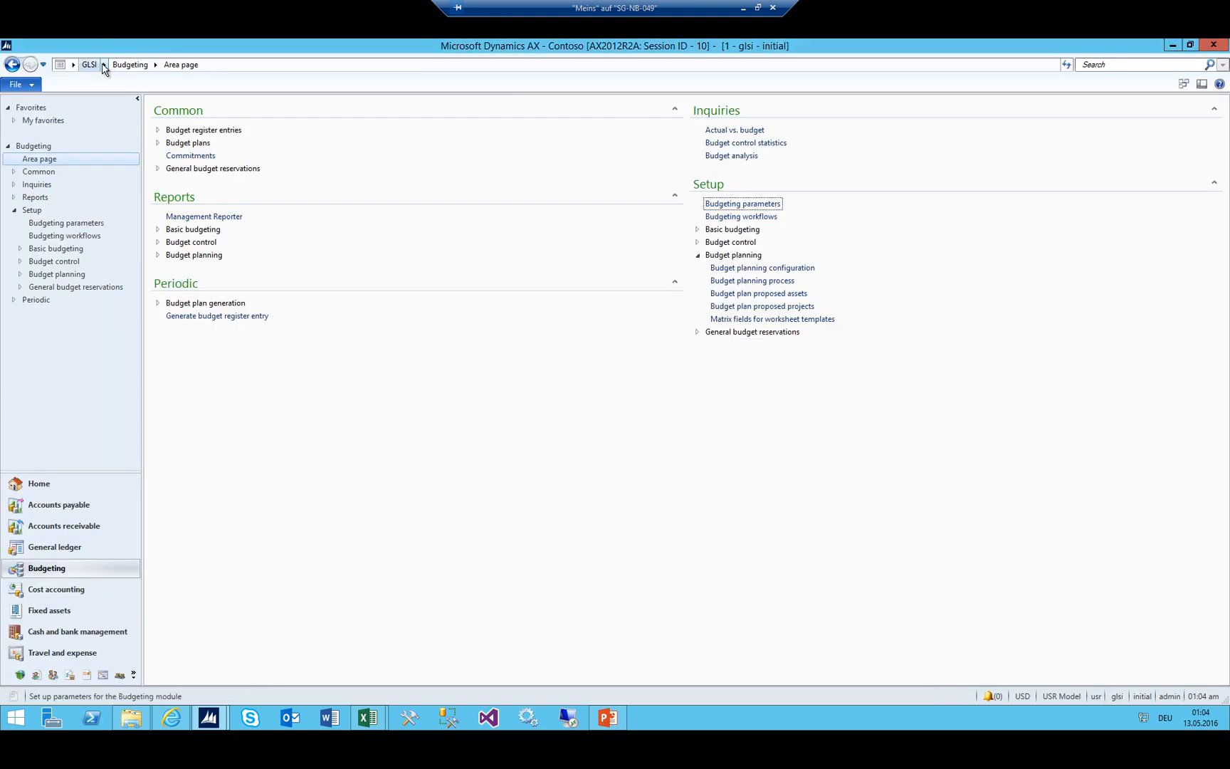
{"action": "left_click", "coordinate": [104, 66]}
{"action": "left_click", "coordinate": [291, 334]}
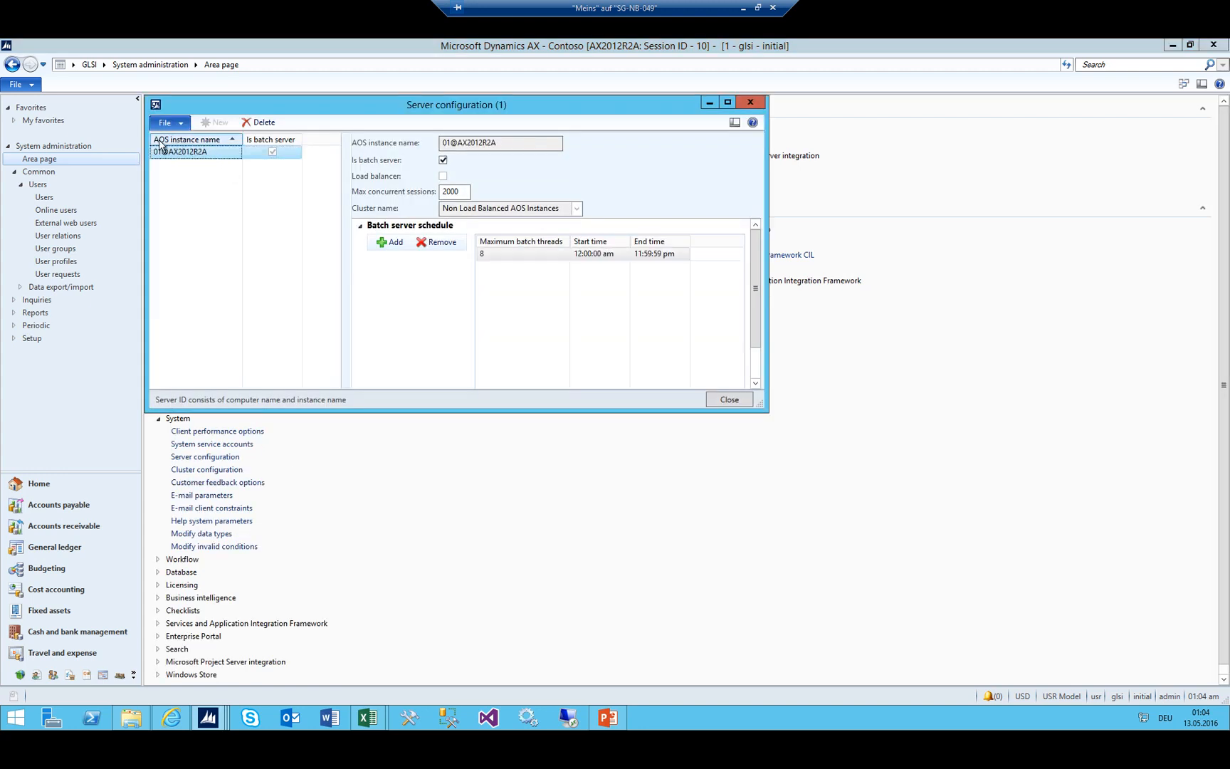
{"action": "left_click_drag", "start_coordinate": [459, 144], "coordinate": [625, 145]}
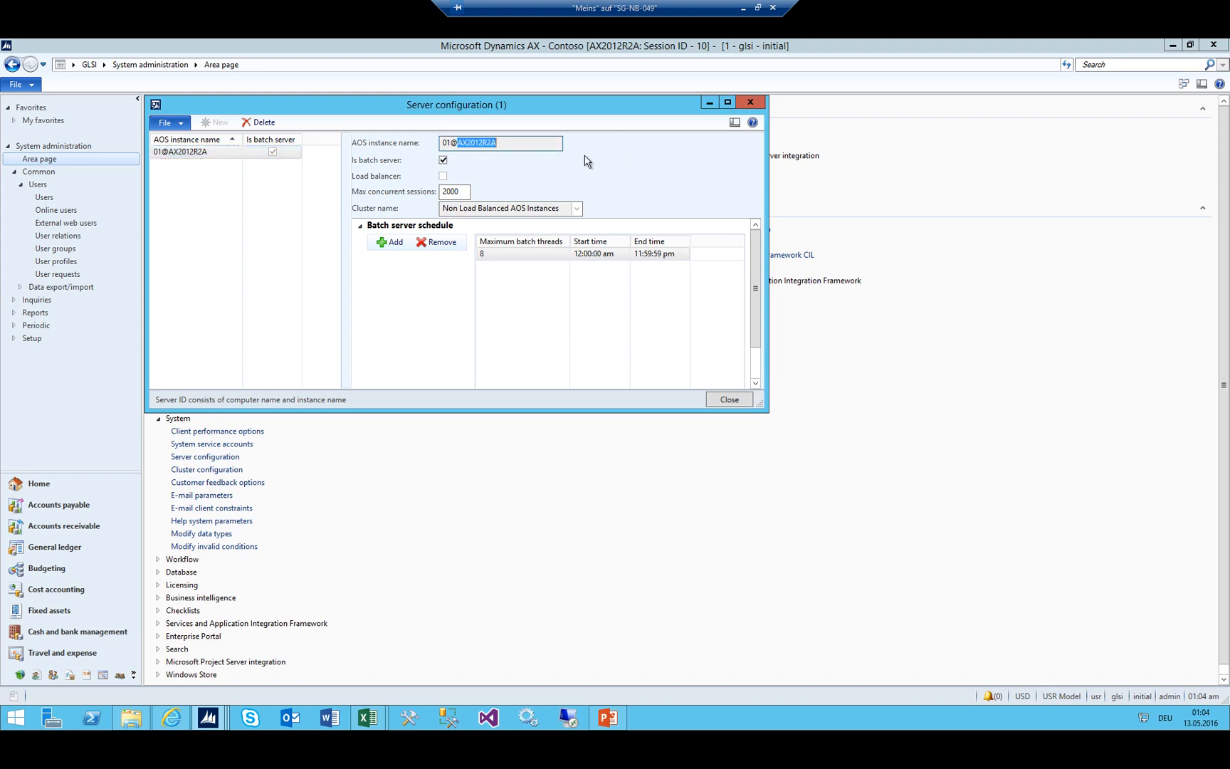
{"action": "left_click_drag", "start_coordinate": [506, 145], "coordinate": [459, 155]}
{"action": "left_click", "coordinate": [510, 144]}
{"action": "mouse_move", "coordinate": [462, 144]}
{"action": "left_mouse_down"}
{"action": "mouse_move", "coordinate": [543, 144]}
{"action": "mouse_move", "coordinate": [459, 152]}
{"action": "left_mouse_up"}
{"action": "left_click", "coordinate": [459, 147]}
{"action": "left_click", "coordinate": [750, 102]}
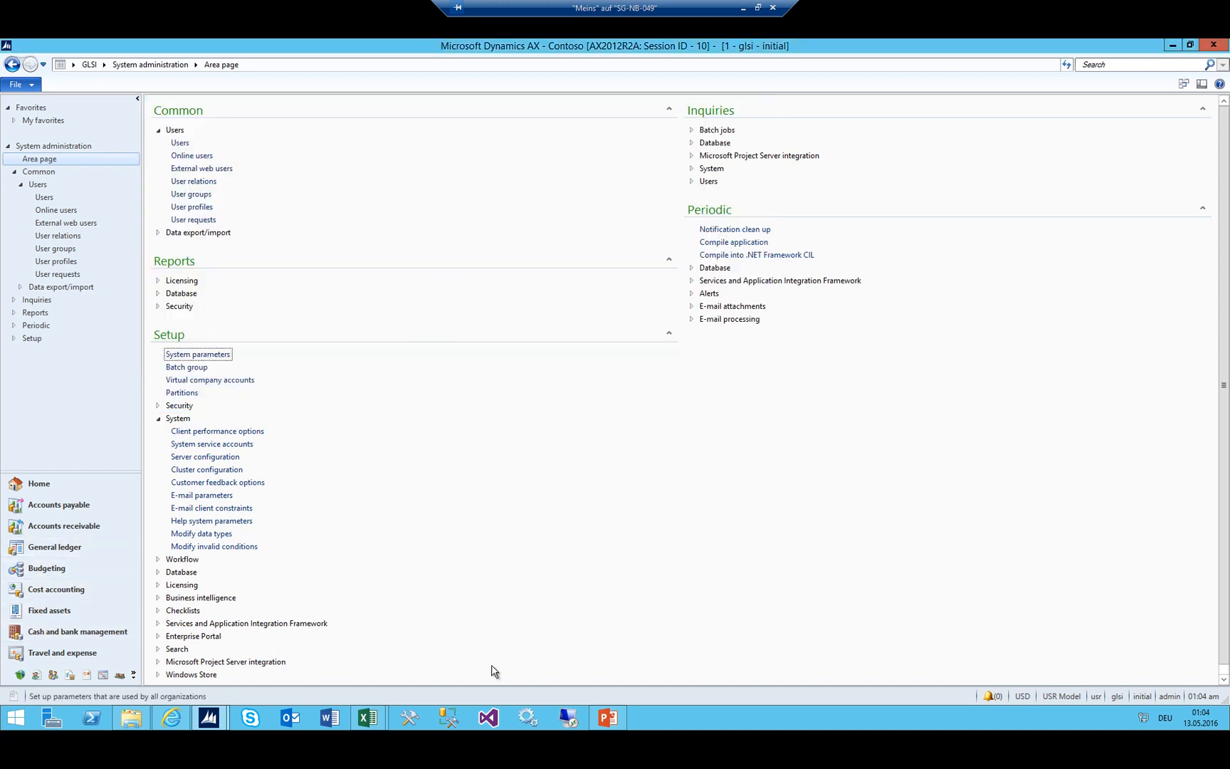
Return to the budget plan folders and review the MyFolder entry against the BUDGETPLANNING entry
{"action": "mouse_move", "coordinate": [206, 719]}
{"action": "left_click", "coordinate": [283, 656]}
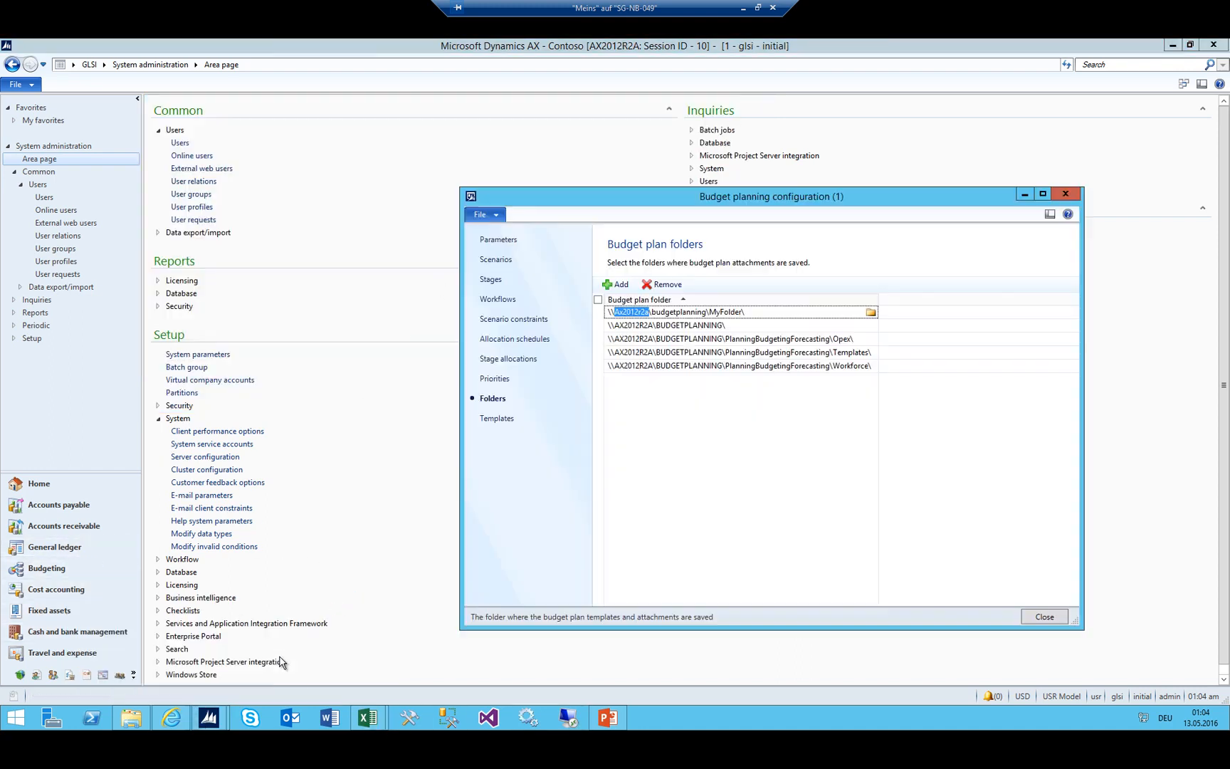
{"action": "left_click", "coordinate": [665, 325]}
{"action": "left_click", "coordinate": [665, 313]}
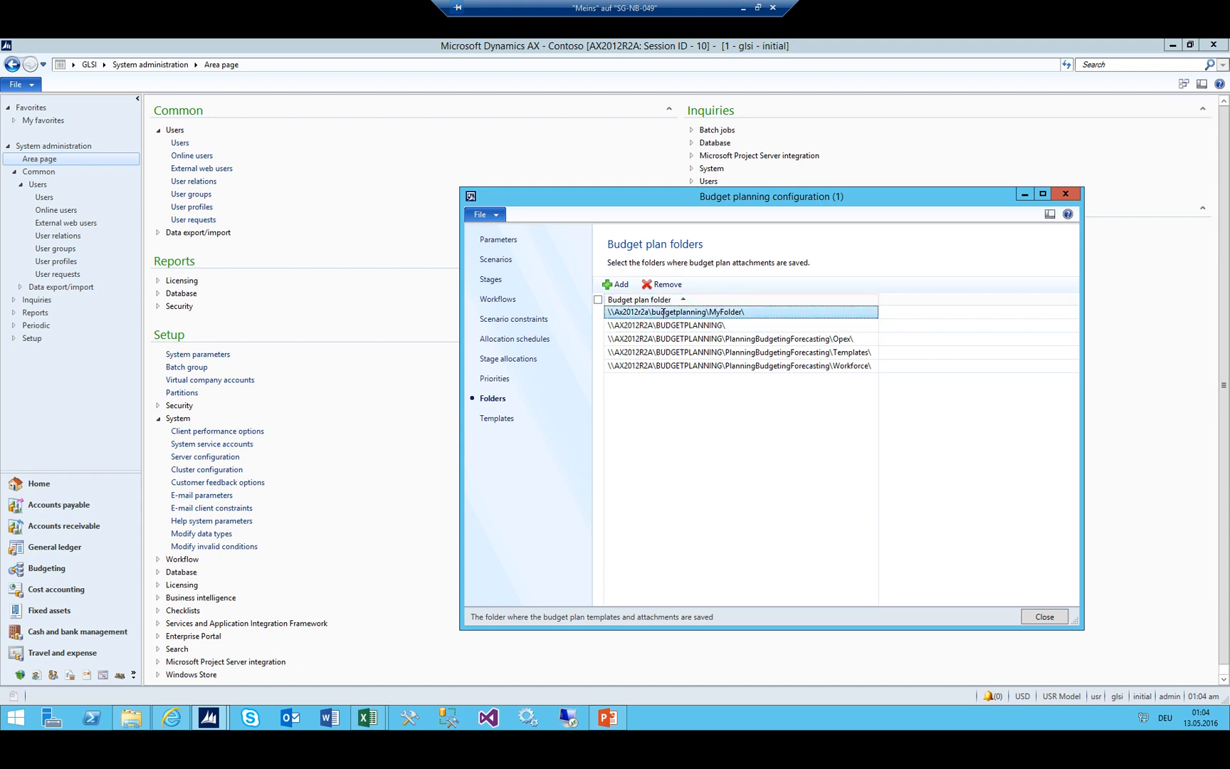
{"action": "left_click", "coordinate": [661, 325]}
{"action": "left_click", "coordinate": [669, 313]}
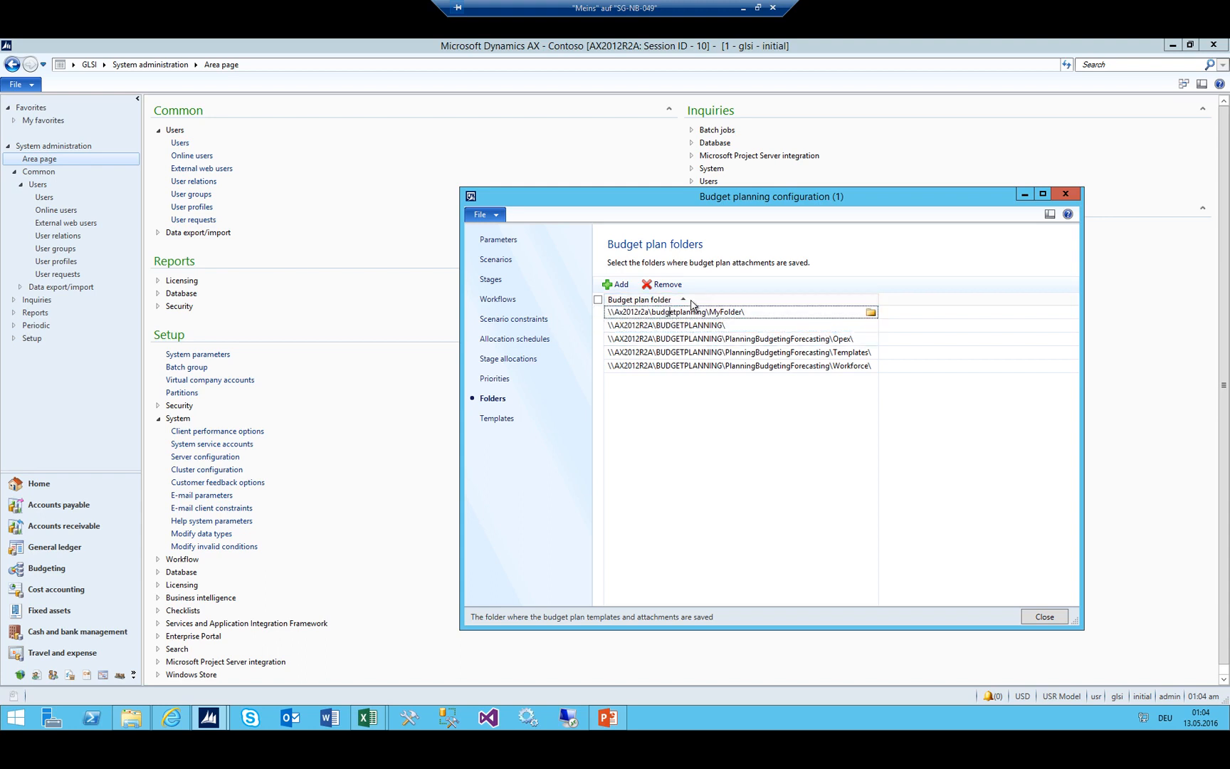
Remove all template files from the budget plan templates
{"action": "left_click", "coordinate": [496, 421]}
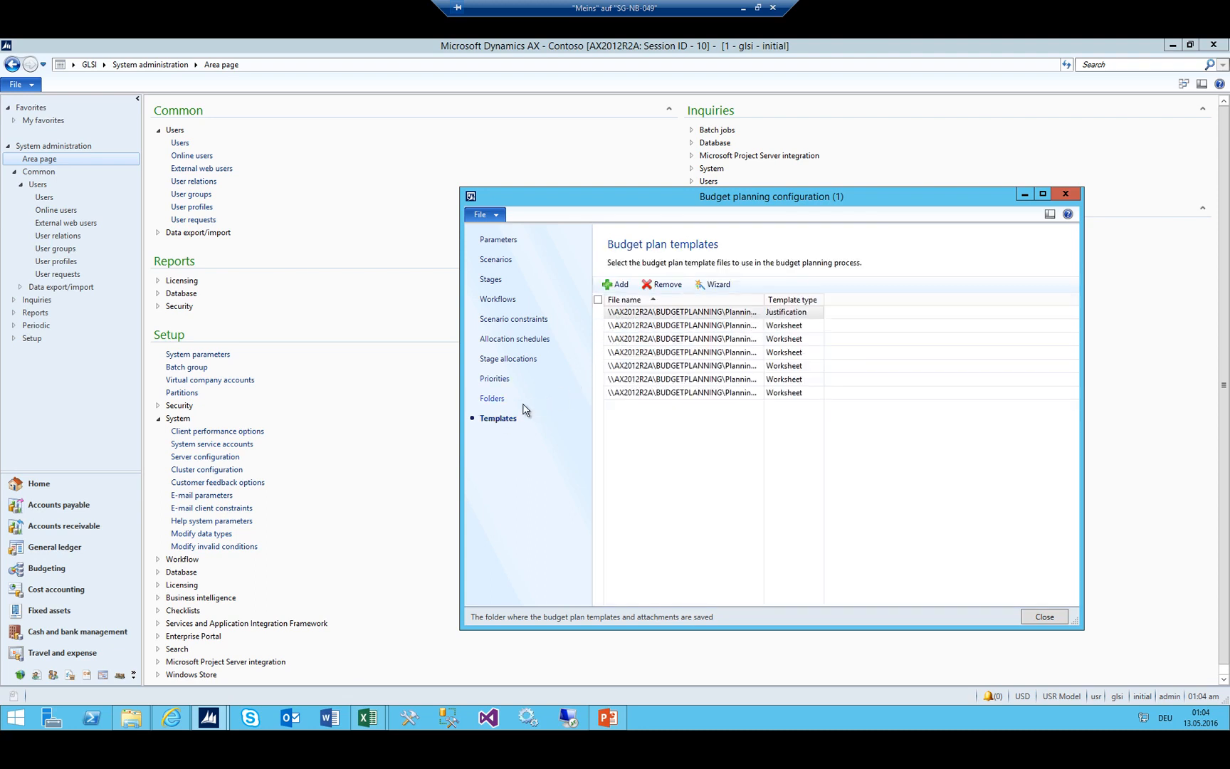
{"action": "left_click", "coordinate": [492, 398]}
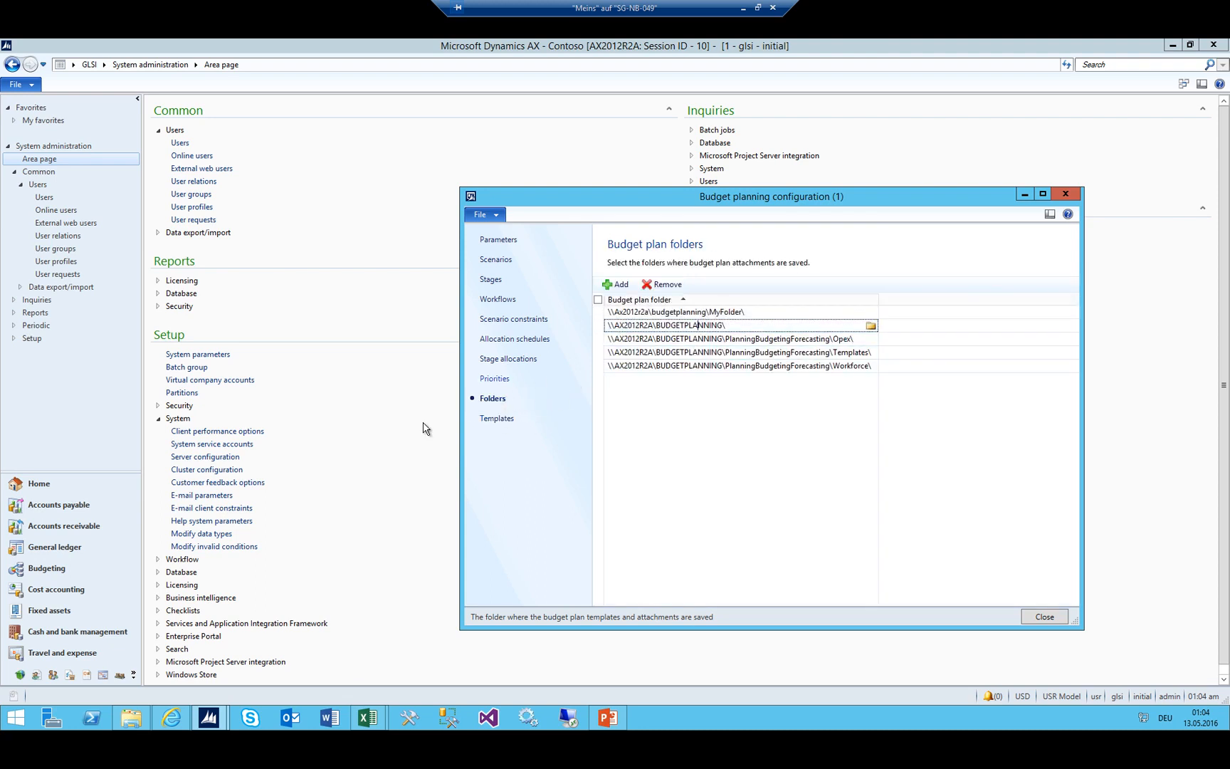
{"action": "left_click", "coordinate": [496, 418]}
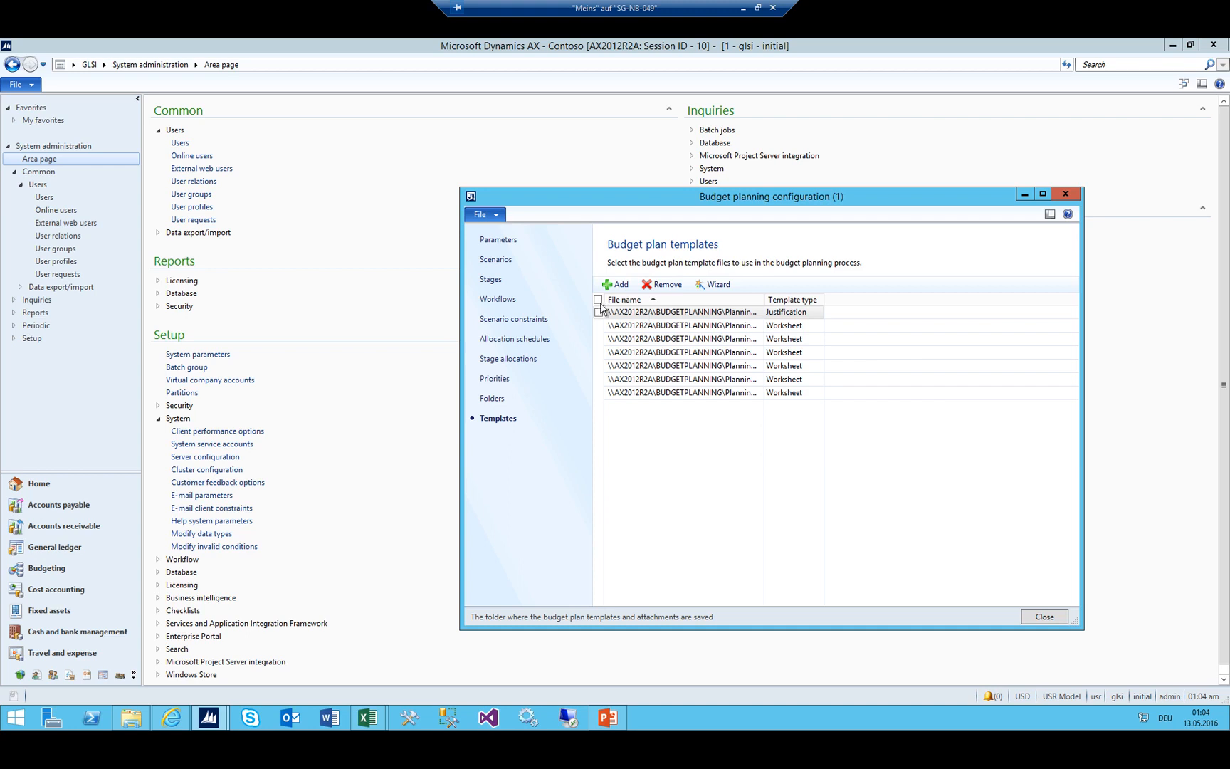
{"action": "left_click", "coordinate": [598, 299]}
{"action": "left_click", "coordinate": [662, 284]}
{"action": "left_click", "coordinate": [635, 423]}
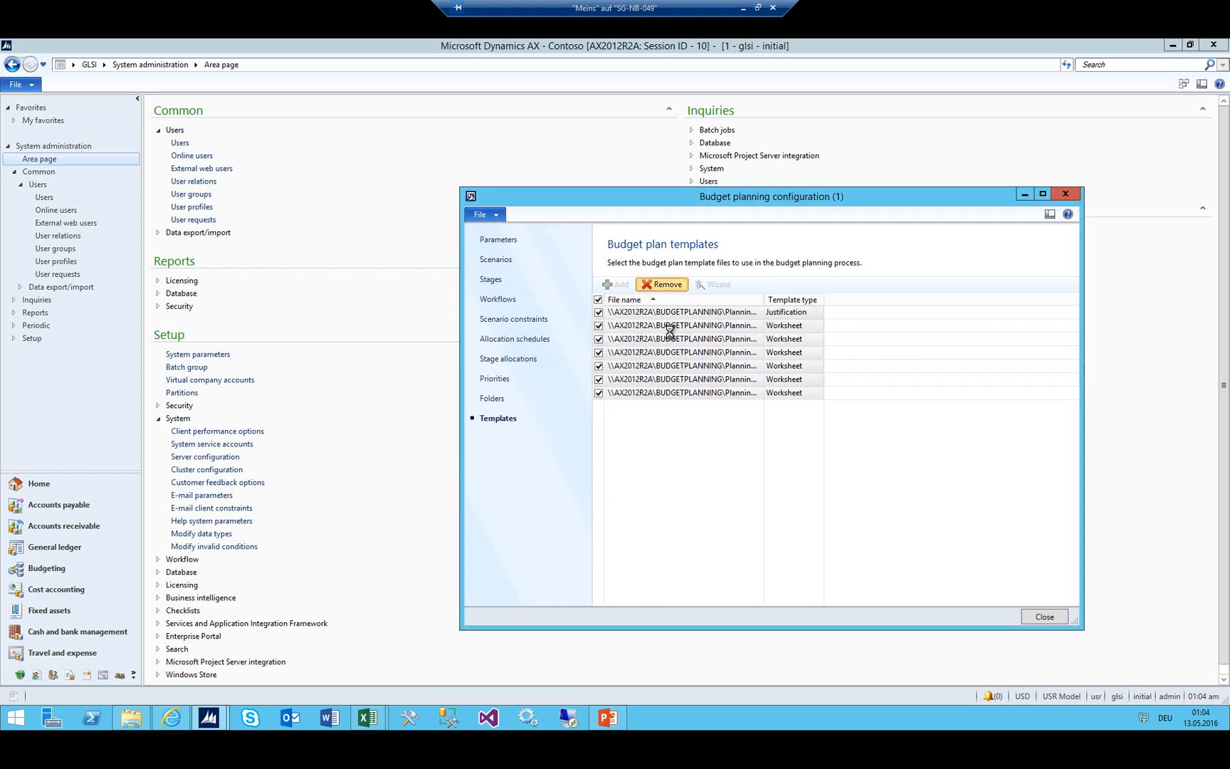
Remove the BUDGETPLANNING, Opex, Templates and Workforce entries from the budget plan folders, keeping only MyFolder
{"action": "left_click", "coordinate": [493, 398]}
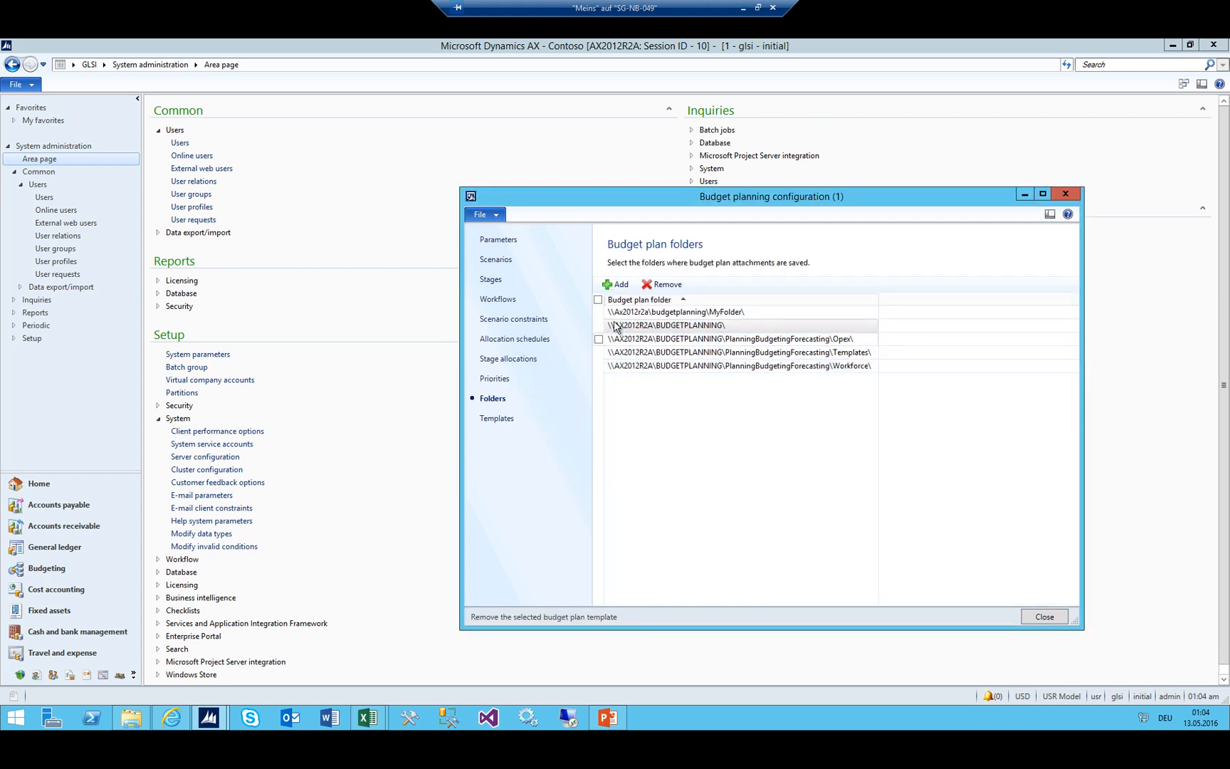
{"action": "left_click", "coordinate": [599, 325]}
{"action": "left_click", "coordinate": [598, 338]}
{"action": "left_click", "coordinate": [599, 352]}
{"action": "left_click", "coordinate": [599, 356]}
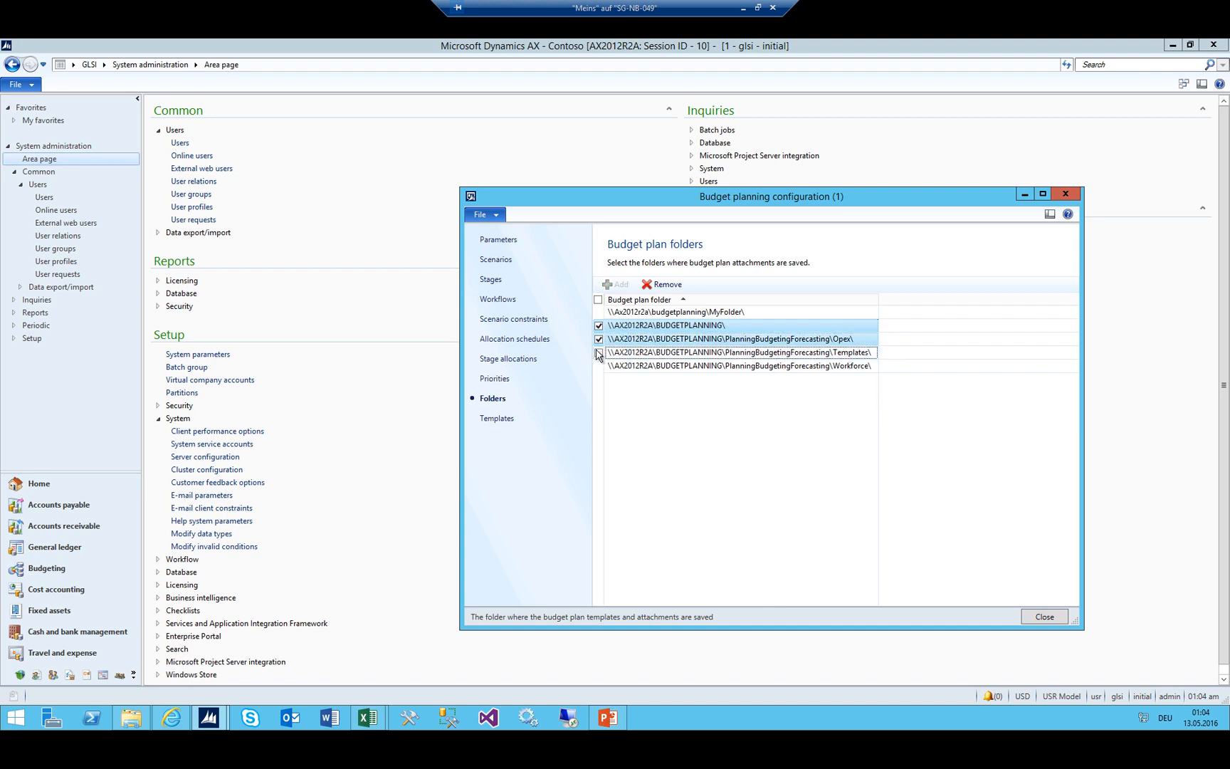
{"action": "left_click", "coordinate": [599, 352]}
{"action": "left_click", "coordinate": [598, 366]}
{"action": "left_click", "coordinate": [662, 284]}
{"action": "left_click", "coordinate": [653, 426]}
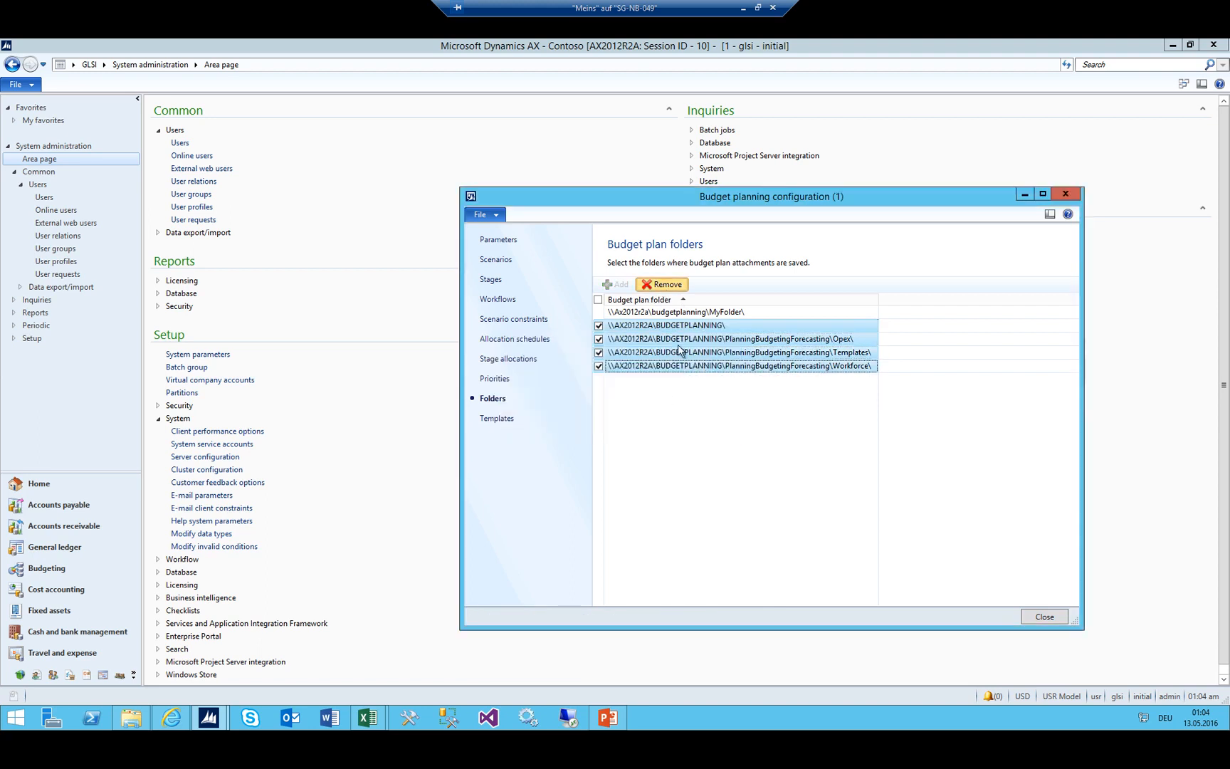
{"action": "left_click", "coordinate": [650, 456]}
{"action": "left_click", "coordinate": [674, 340]}
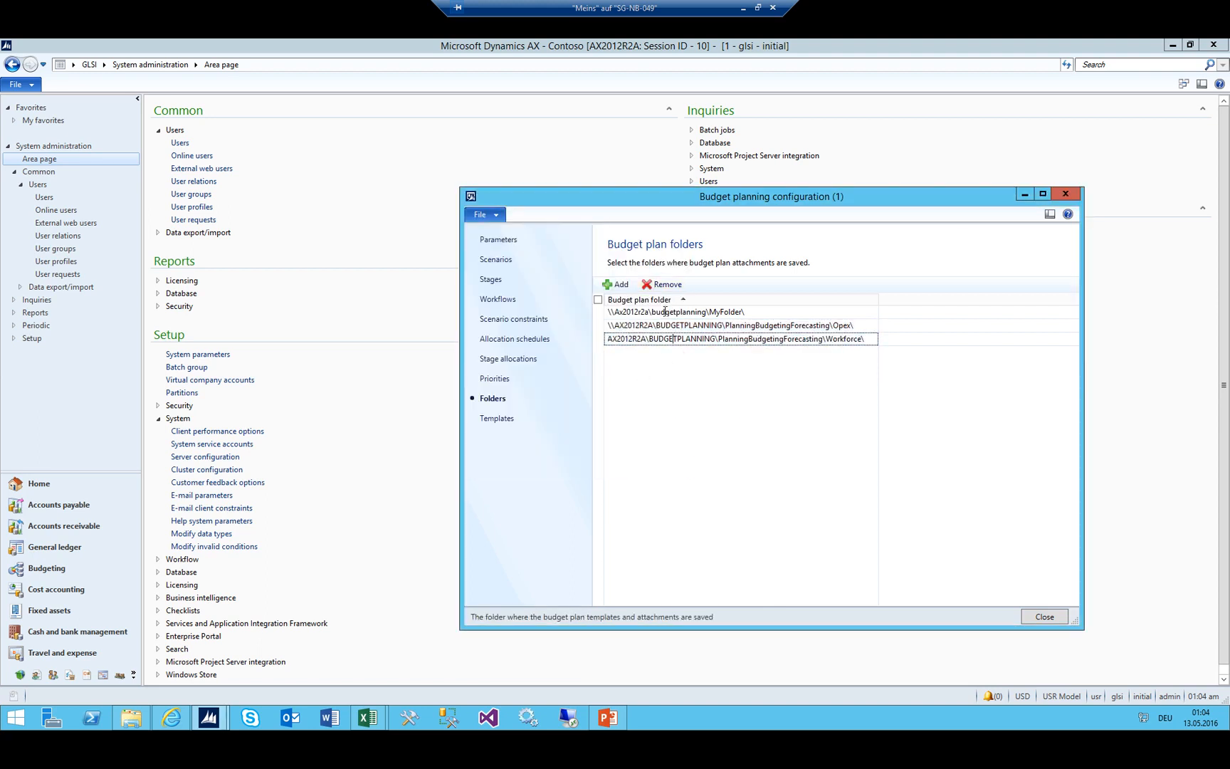
{"action": "left_click", "coordinate": [659, 288]}
{"action": "left_click", "coordinate": [651, 456]}
Open the budget plan templates page, switch to the Book1 workbook in Excel and examine the Inital, Finance Review and Finance Approved stages
{"action": "left_click", "coordinate": [500, 417]}
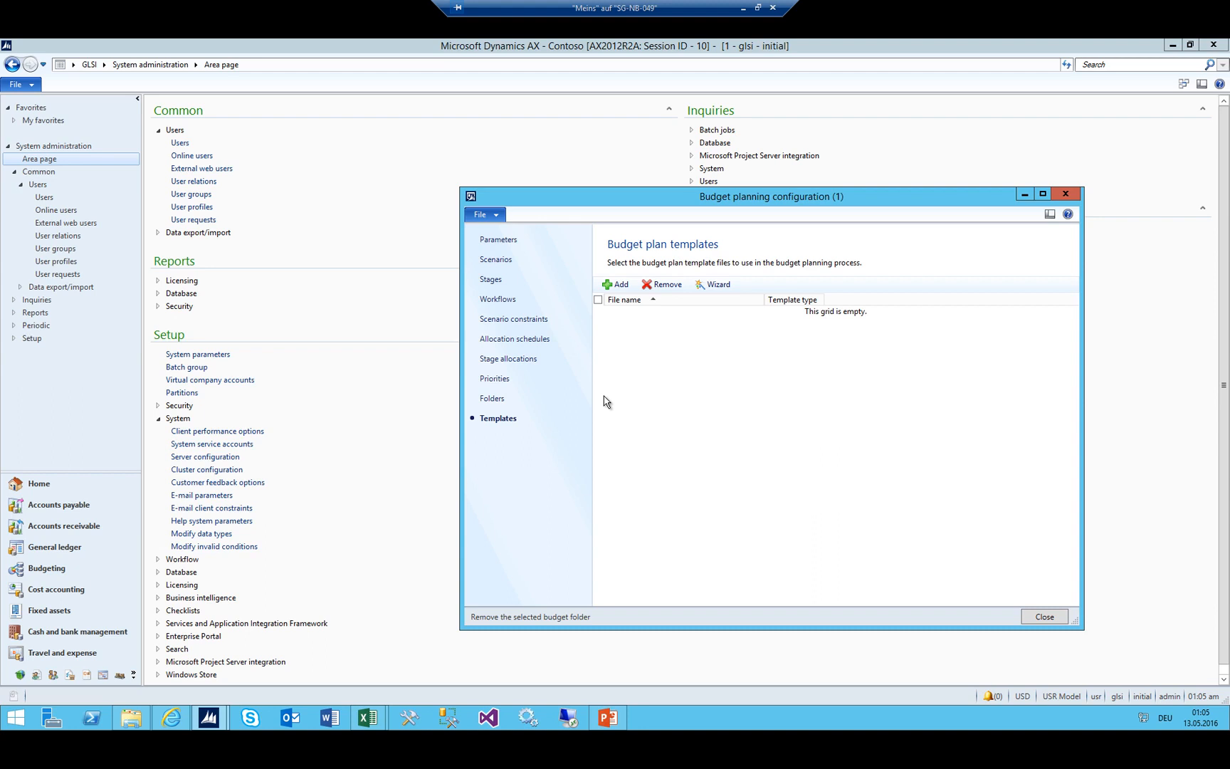
{"action": "left_click", "coordinate": [368, 717]}
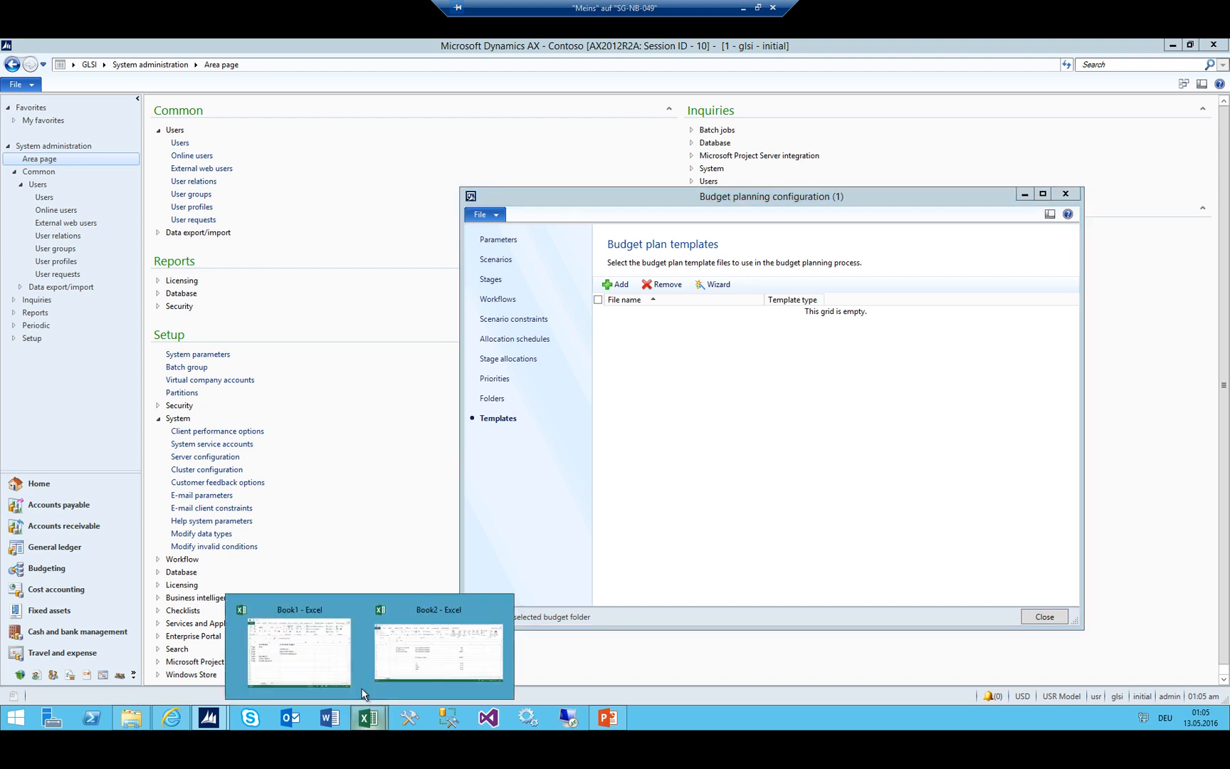
{"action": "left_click", "coordinate": [298, 654]}
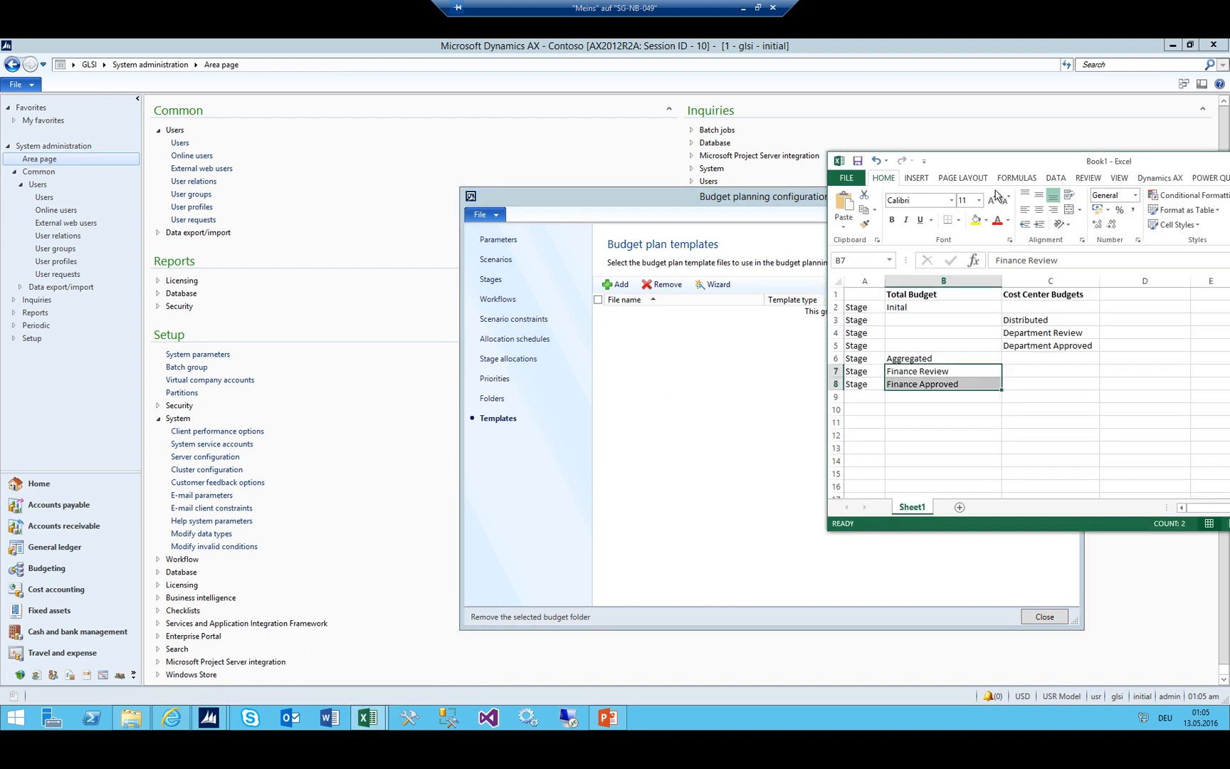
{"action": "left_click", "coordinate": [907, 305]}
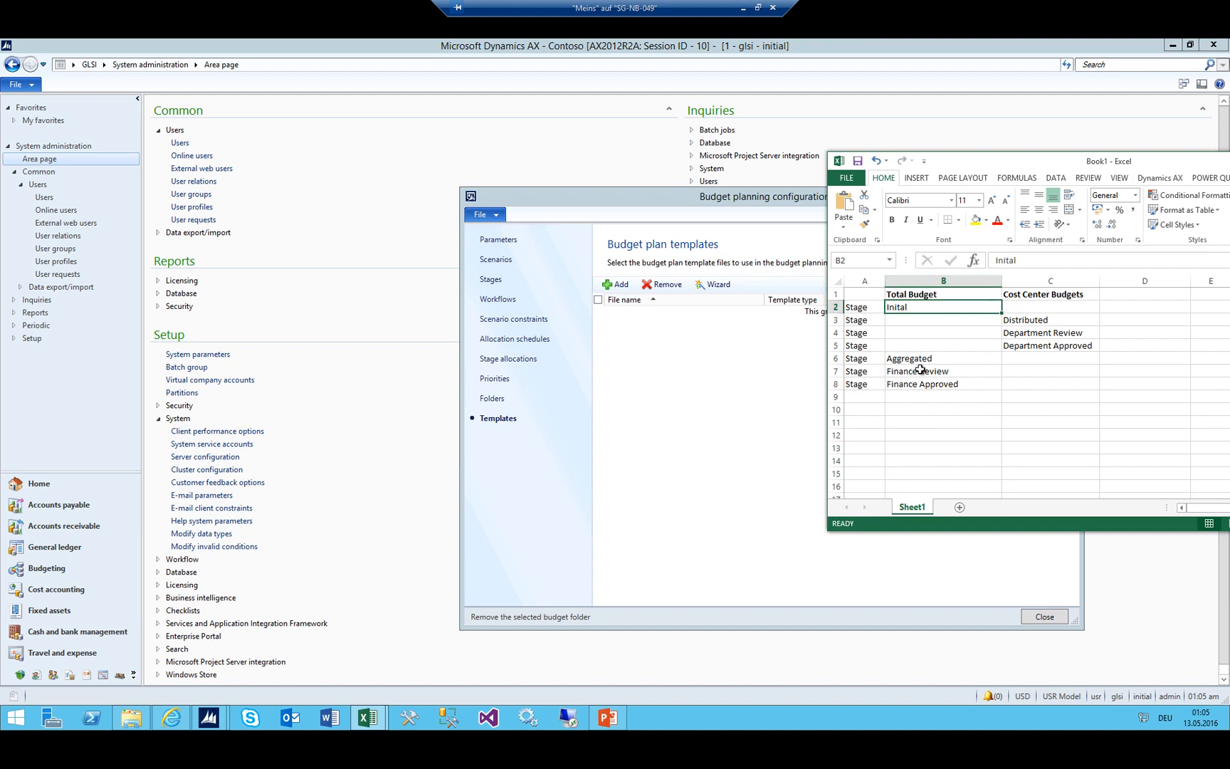
{"action": "left_click", "coordinate": [947, 371]}
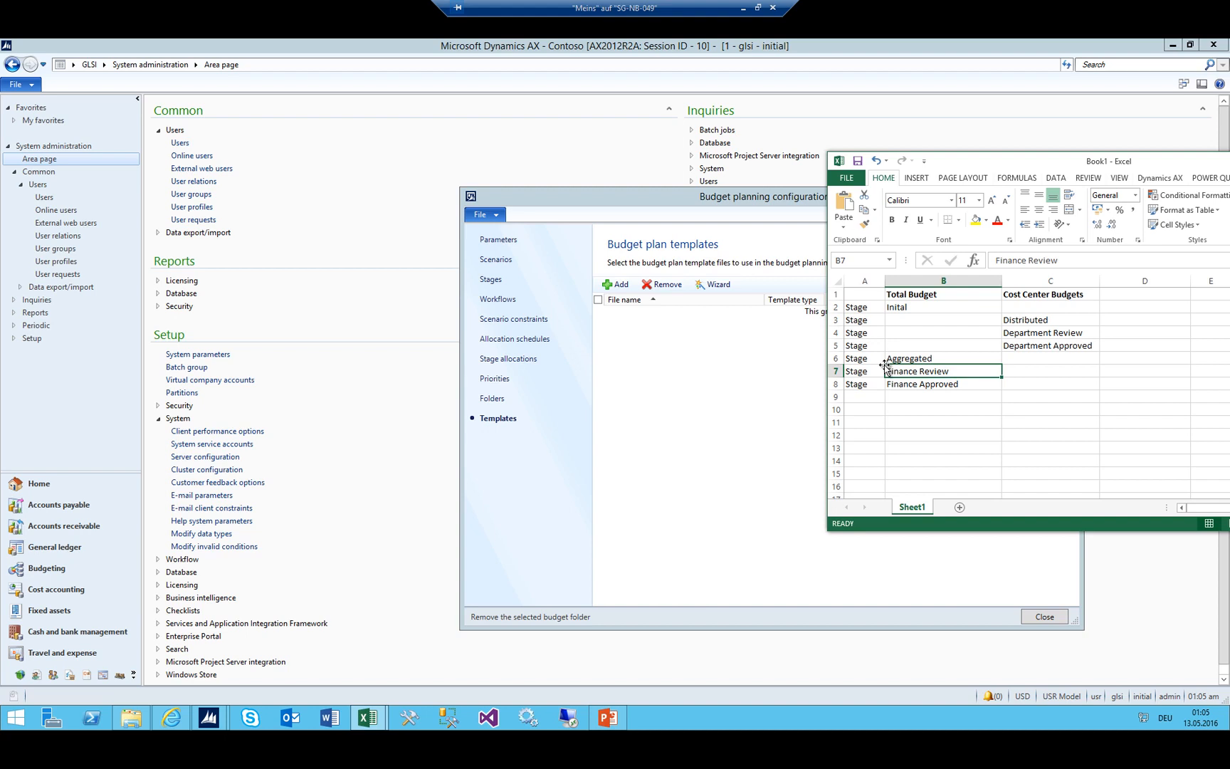
{"action": "left_click", "coordinate": [925, 388]}
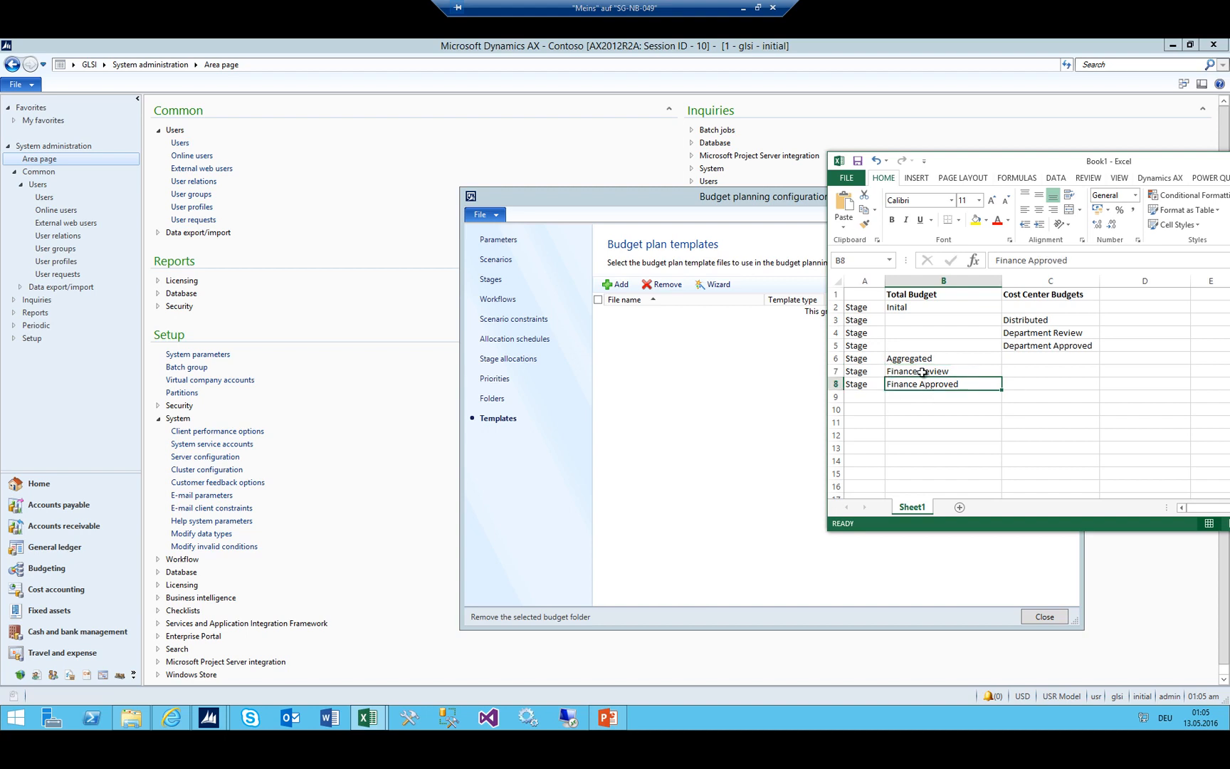
{"action": "left_click", "coordinate": [923, 372]}
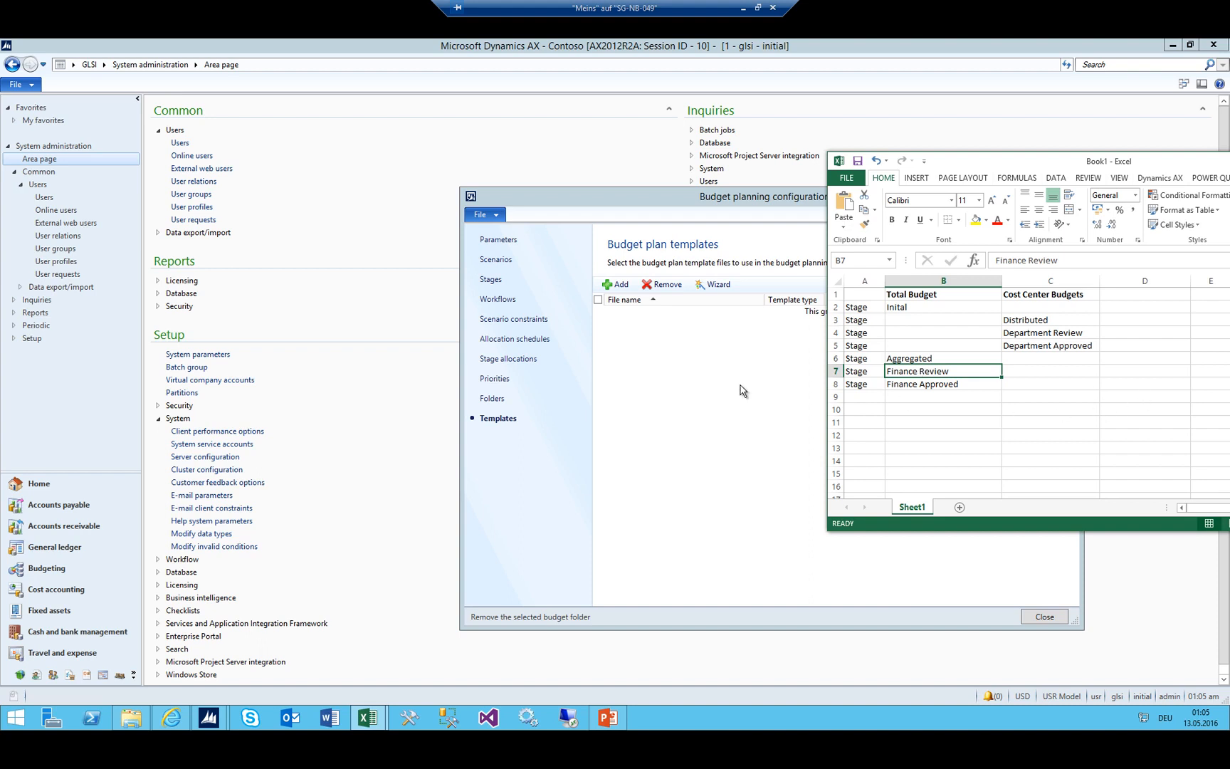
Close the budget planning configuration and open the Budgeting area page
{"action": "left_click", "coordinate": [705, 396]}
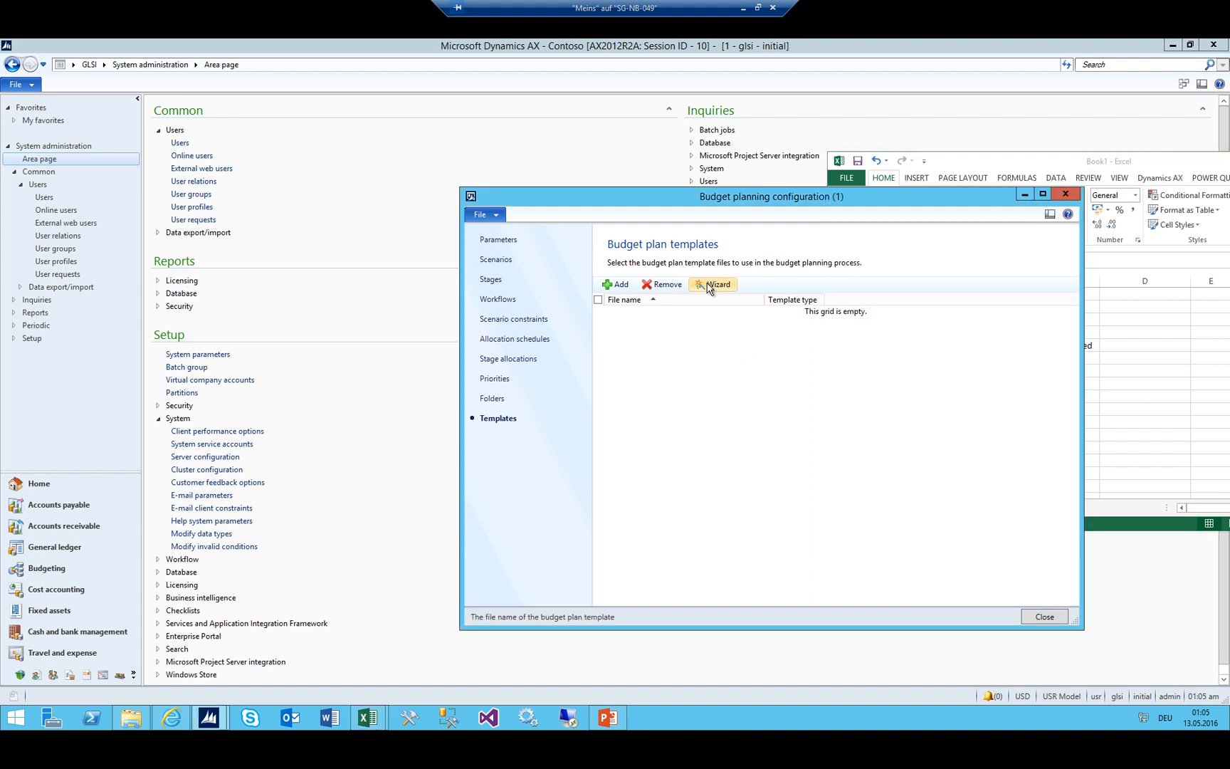
{"action": "left_click_drag", "start_coordinate": [1082, 168], "coordinate": [643, 180]}
{"action": "left_click", "coordinate": [992, 188]}
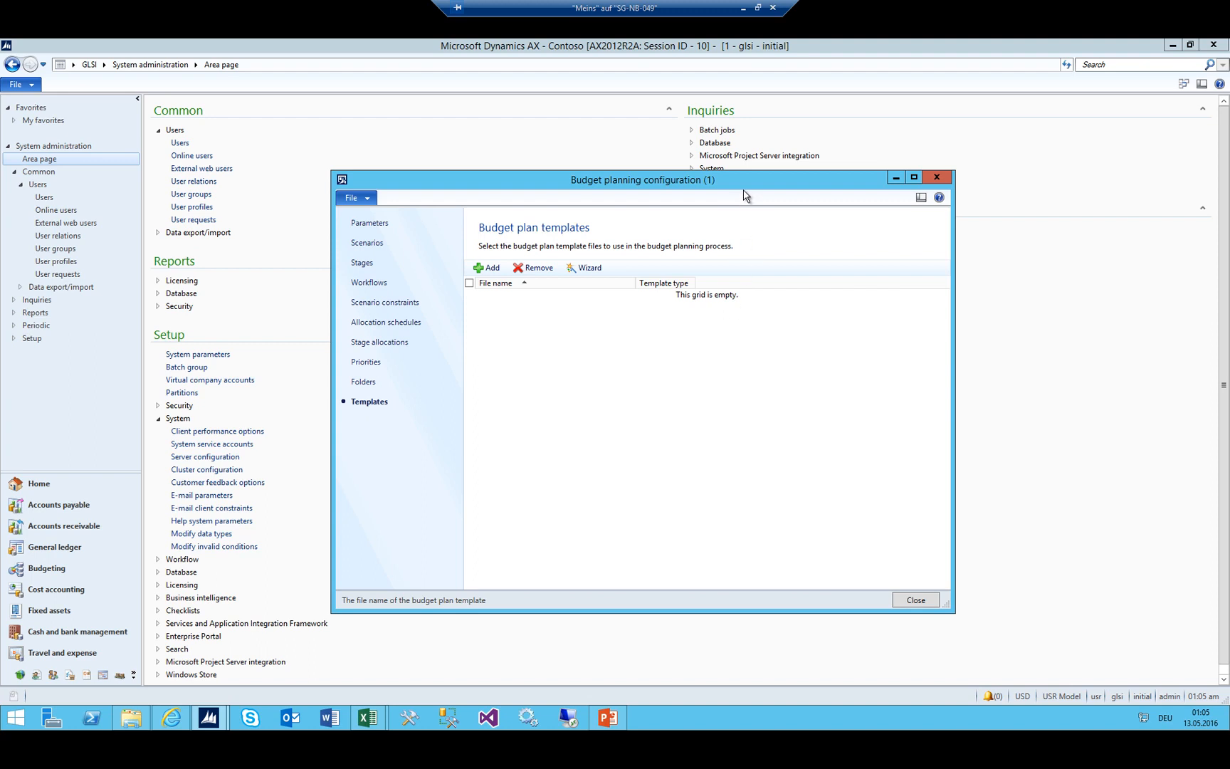
{"action": "left_click_drag", "start_coordinate": [741, 187], "coordinate": [626, 170]}
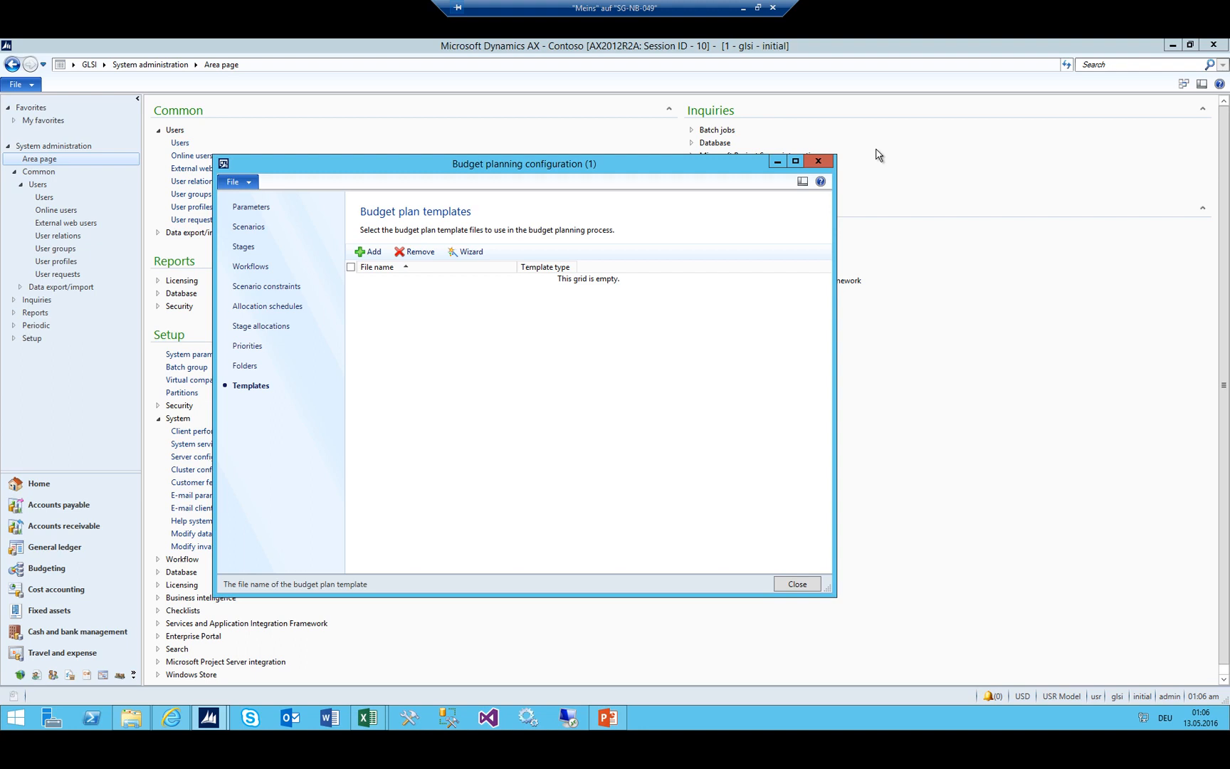
{"action": "left_click", "coordinate": [825, 162]}
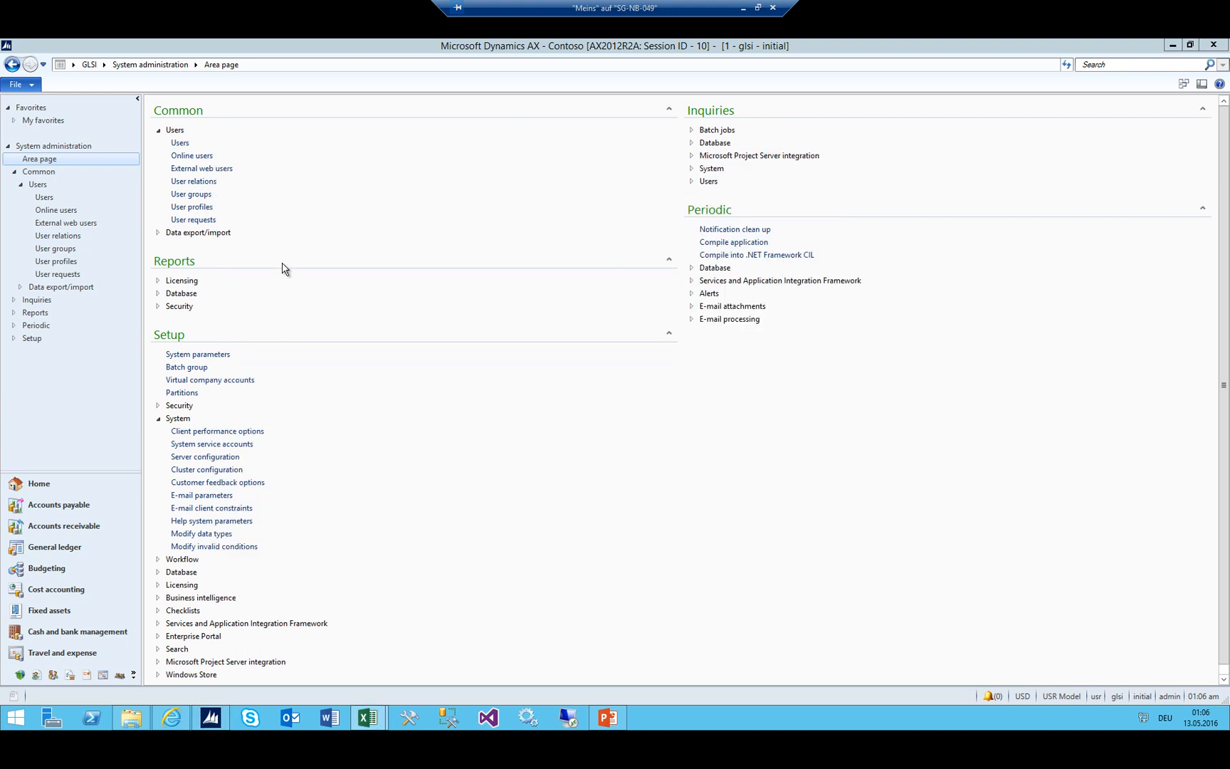
{"action": "left_click", "coordinate": [104, 65]}
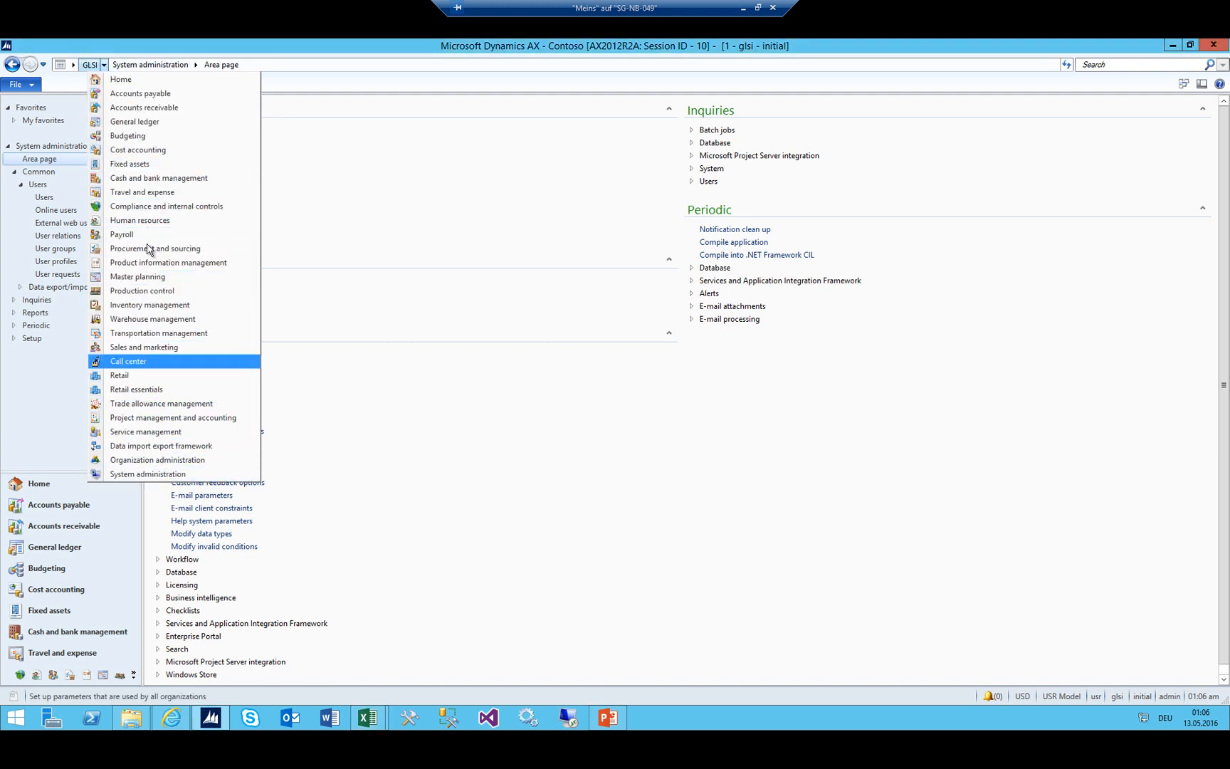
{"action": "left_click", "coordinate": [127, 135]}
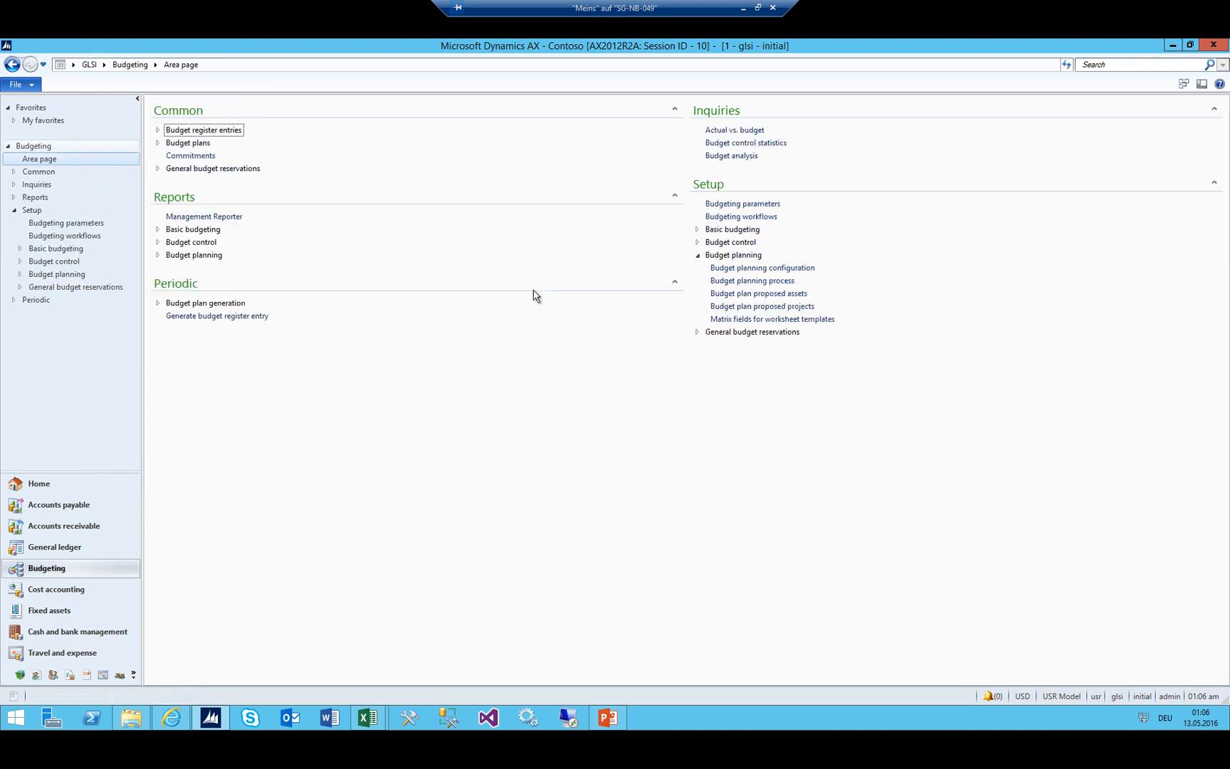
Try to open the matrix fields for worksheet templates, widen the message log to read the errors in full, and close it
{"action": "left_click", "coordinate": [755, 320]}
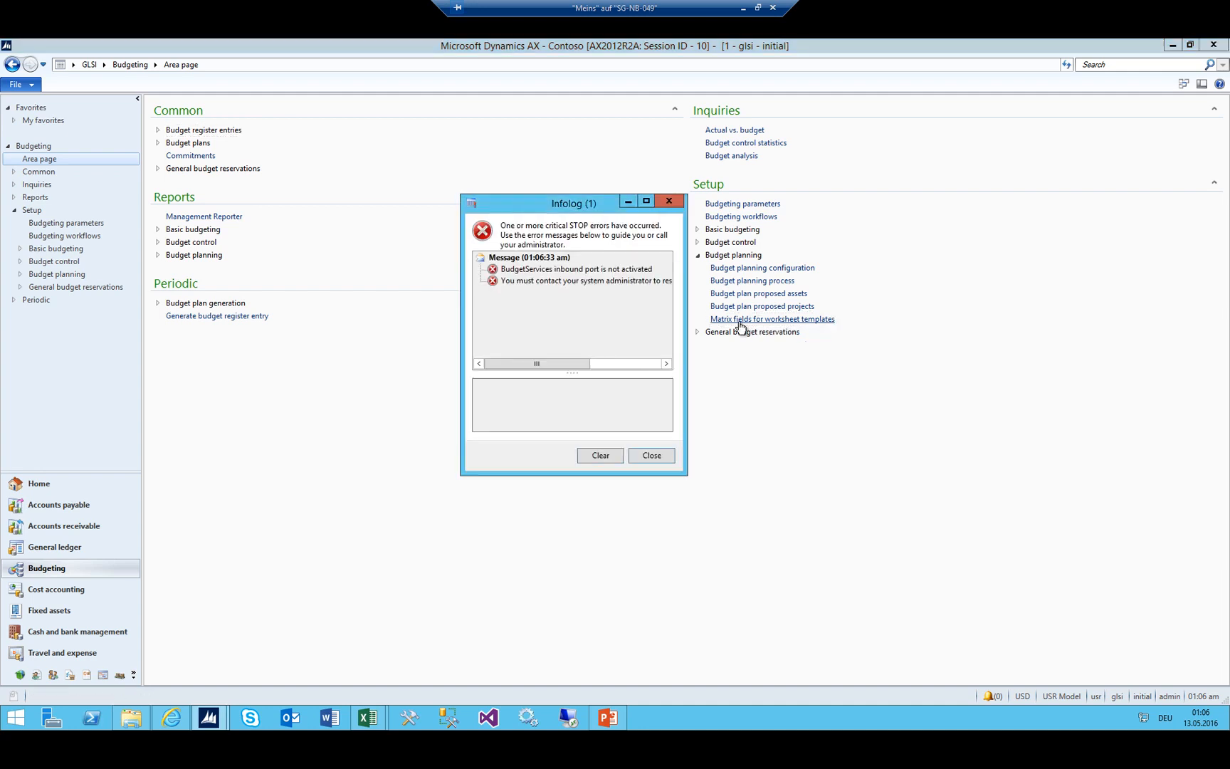
{"action": "left_click_drag", "start_coordinate": [683, 313], "coordinate": [1066, 321]}
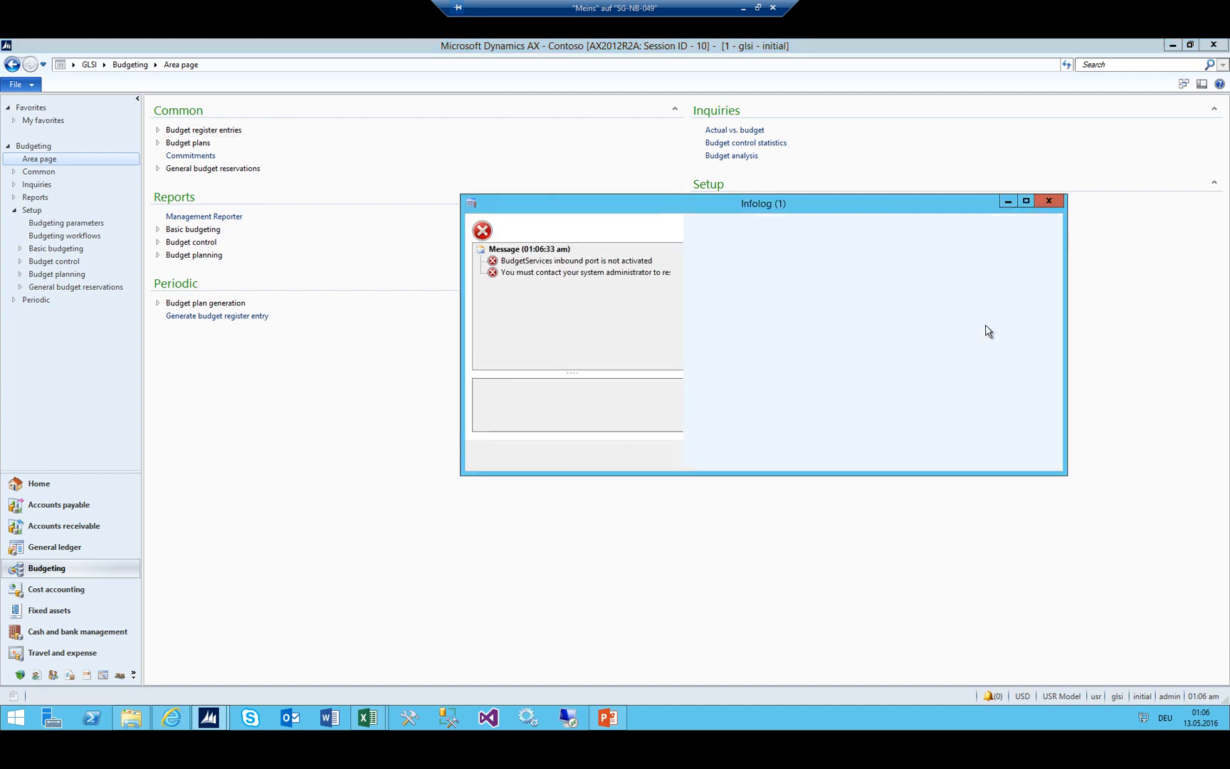
{"action": "left_click", "coordinate": [509, 264]}
{"action": "left_click", "coordinate": [508, 270]}
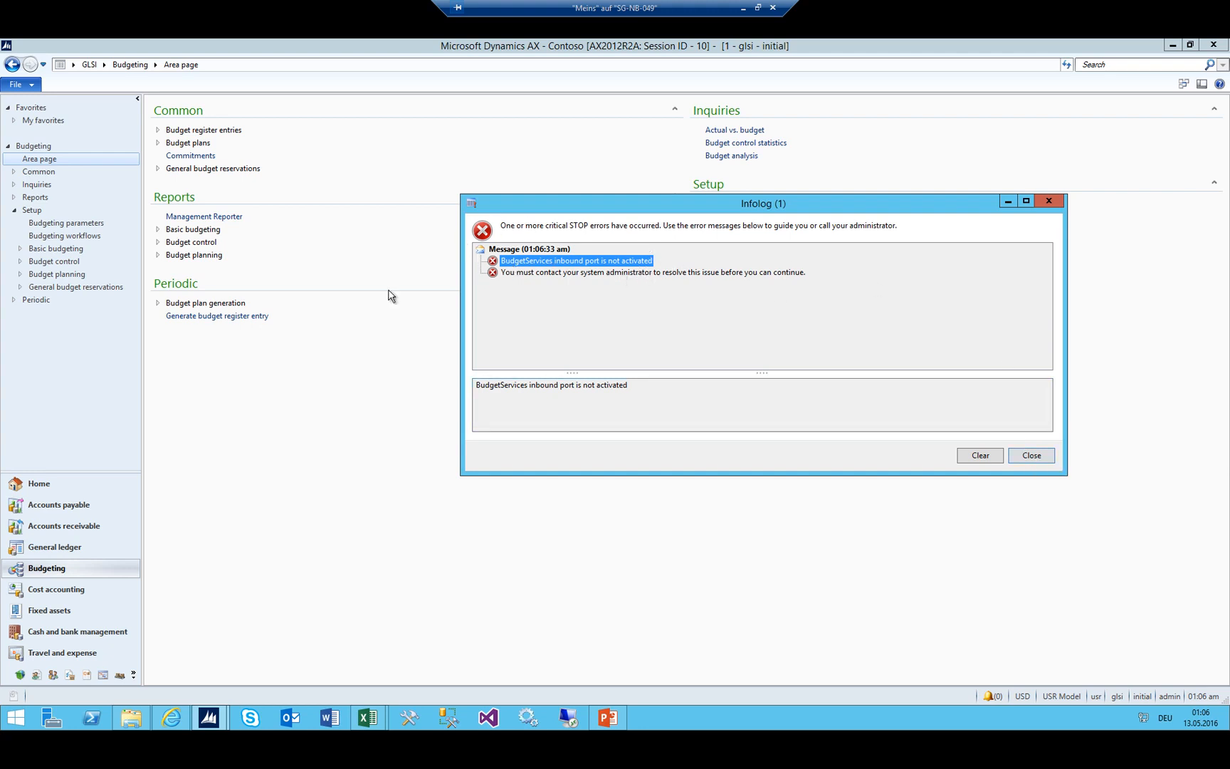
{"action": "left_click", "coordinate": [1032, 456]}
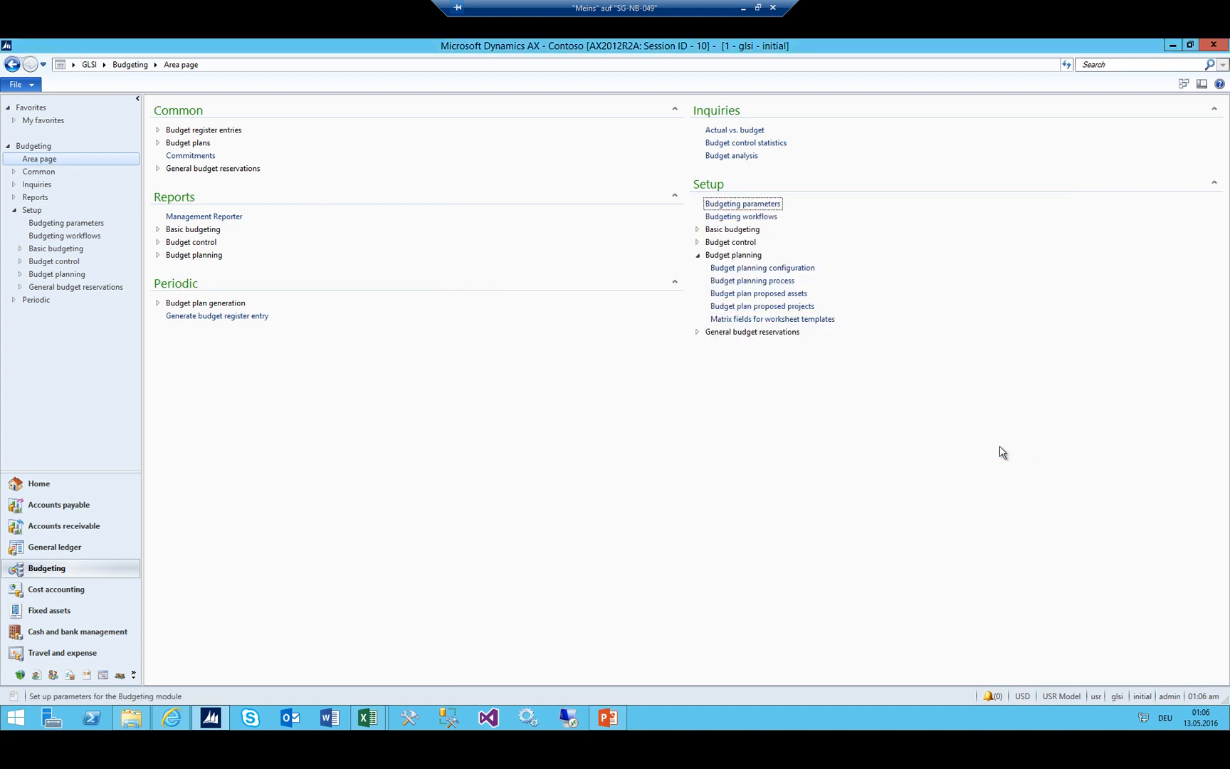
Switch to the System administration area page and open the inbound ports from the Services and Application Integration Framework setup
{"action": "left_click", "coordinate": [105, 65]}
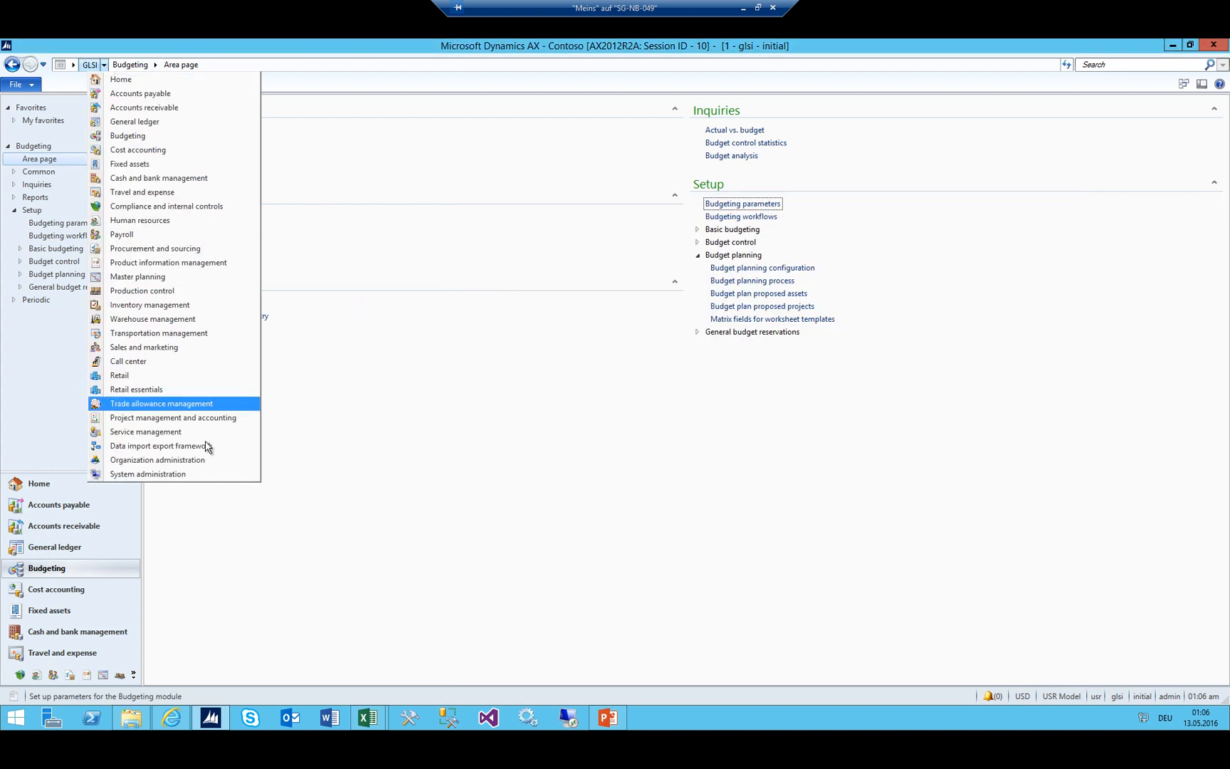
{"action": "left_click", "coordinate": [171, 474]}
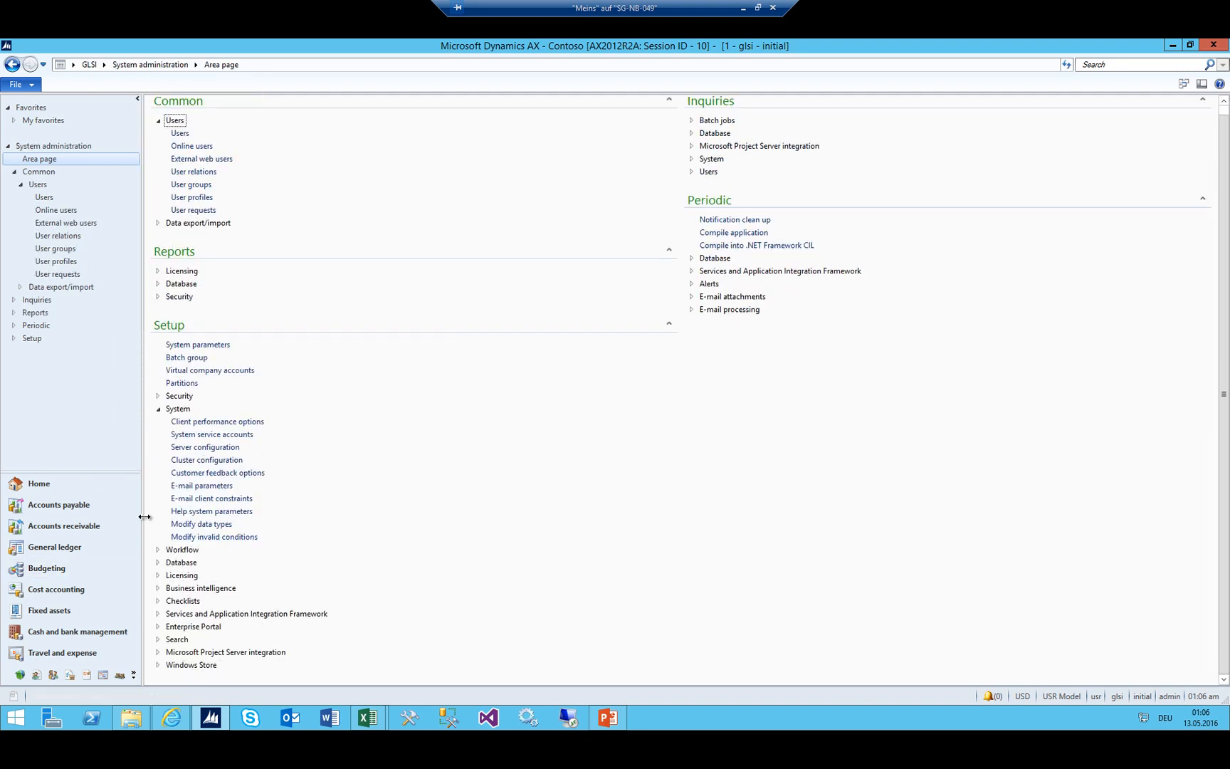
{"action": "left_click", "coordinate": [158, 614]}
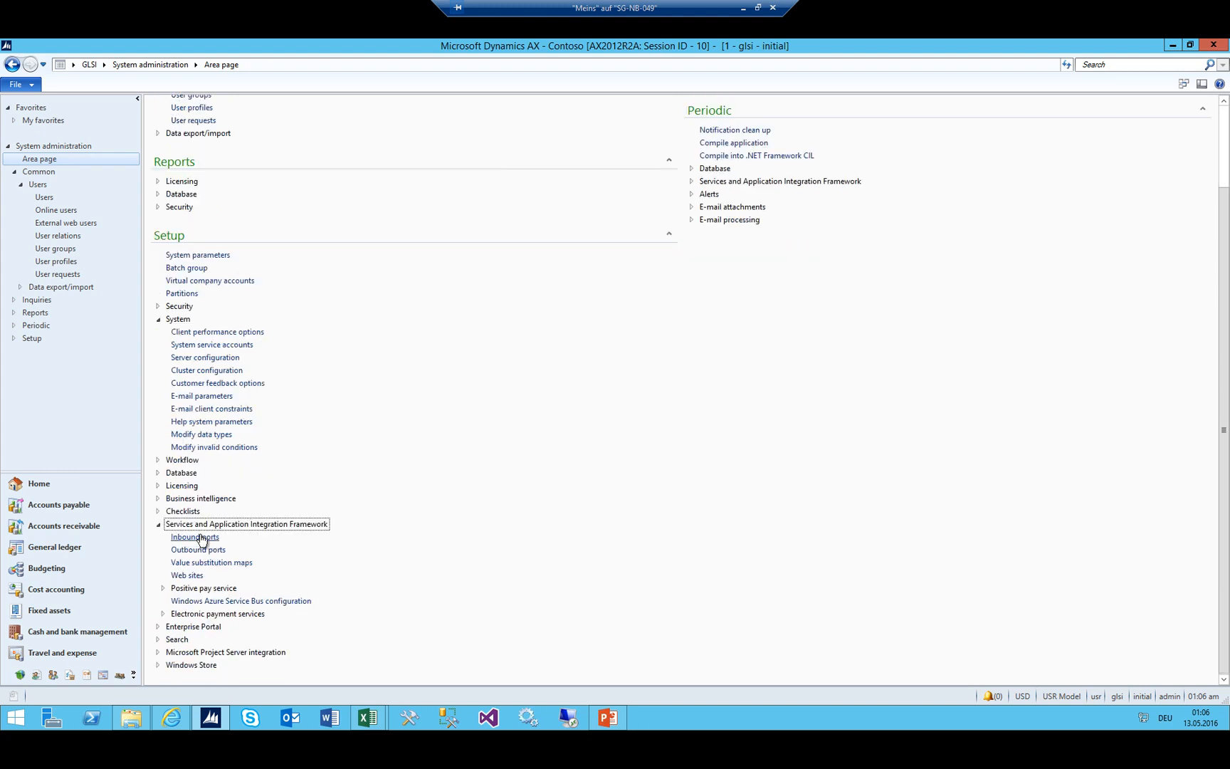
{"action": "left_click", "coordinate": [199, 538]}
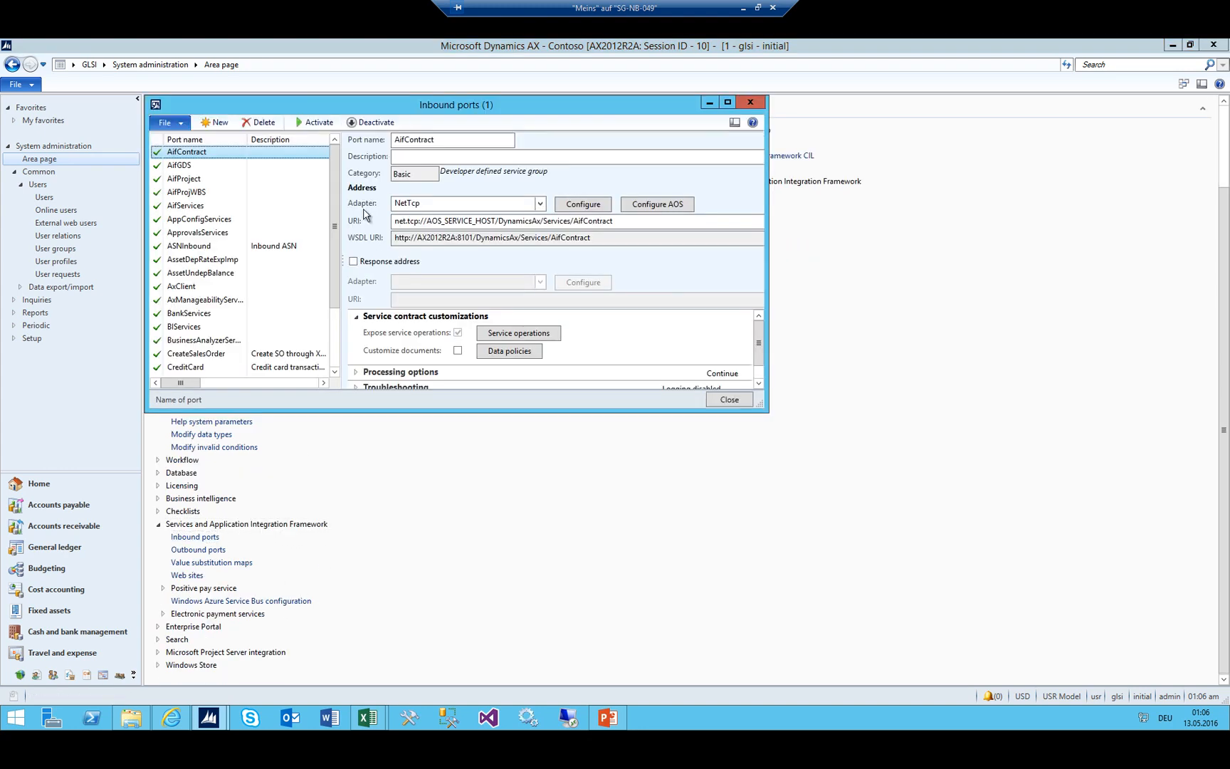
Check the inbound ports list for a BudgetServices port around BusinessAnalyzerServiceGroup and CreateSalesOrder, and close the form
{"action": "left_click", "coordinate": [200, 219]}
{"action": "scroll", "coordinate": [208, 253], "scroll_direction": "down", "scroll_amount": 3}
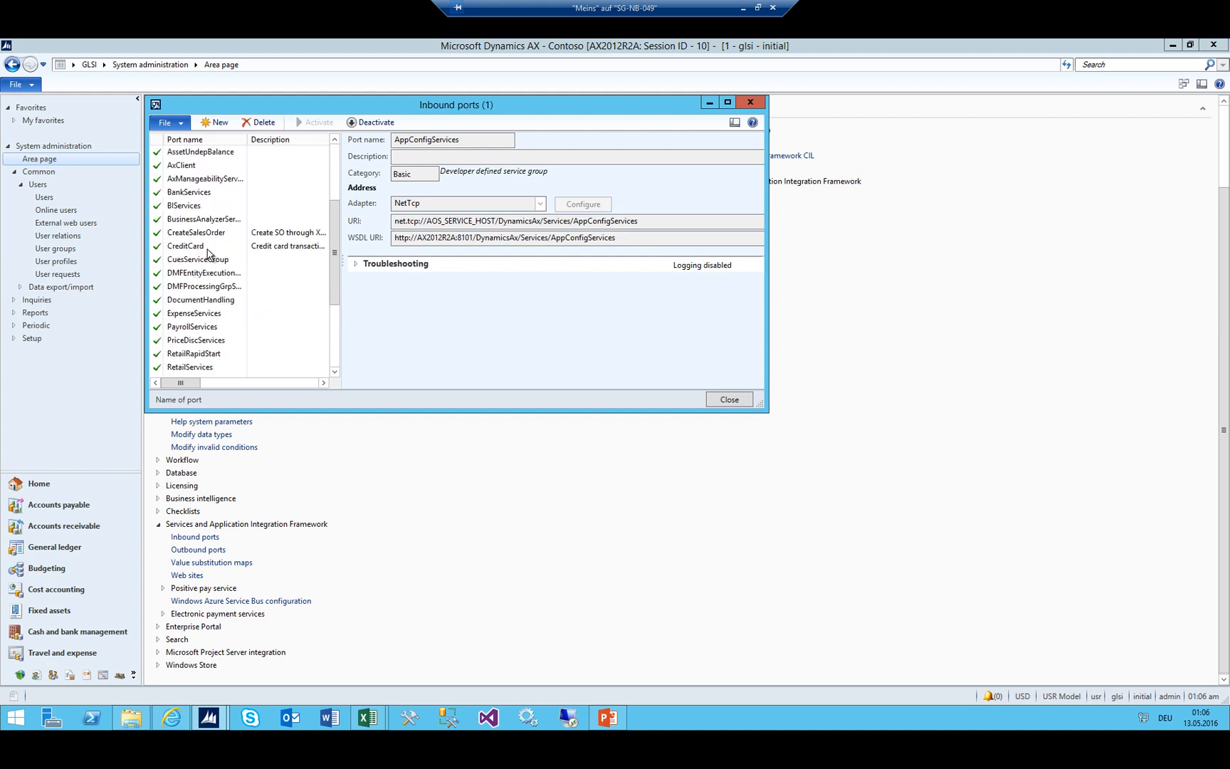
{"action": "left_click", "coordinate": [198, 219]}
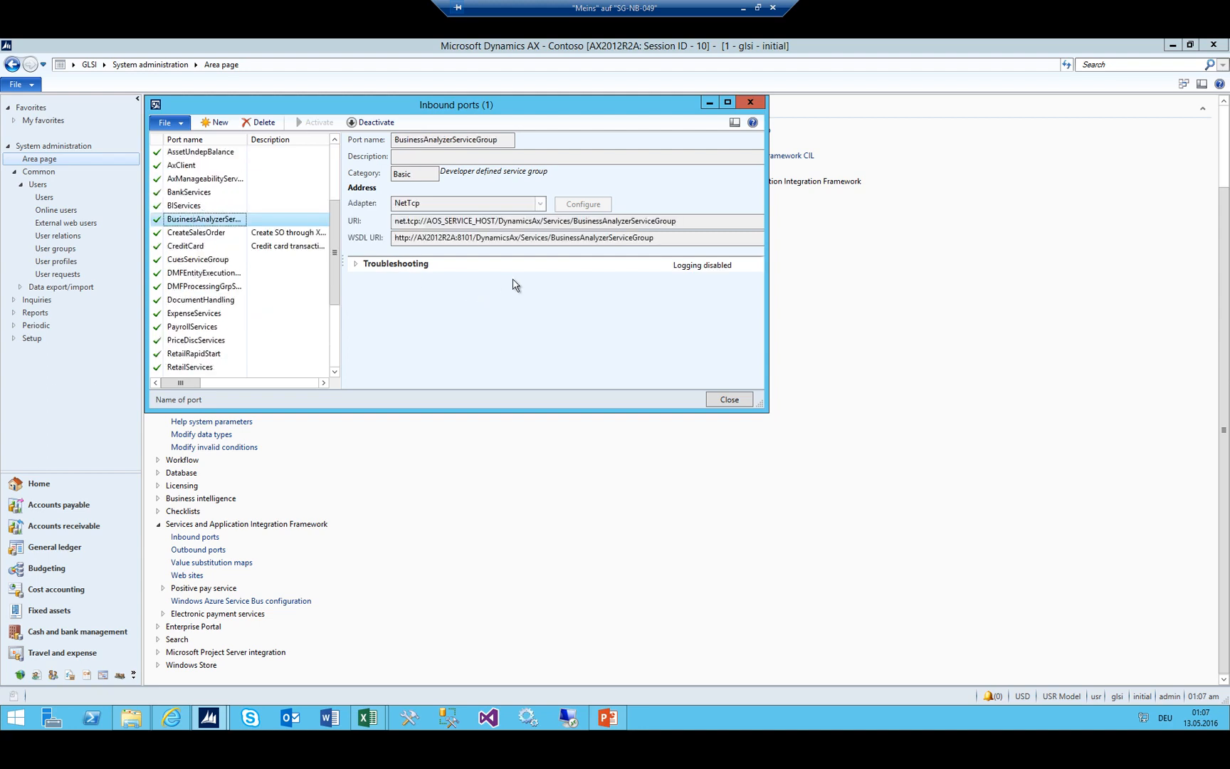
{"action": "key", "text": "Down"}
{"action": "key", "text": "Up"}
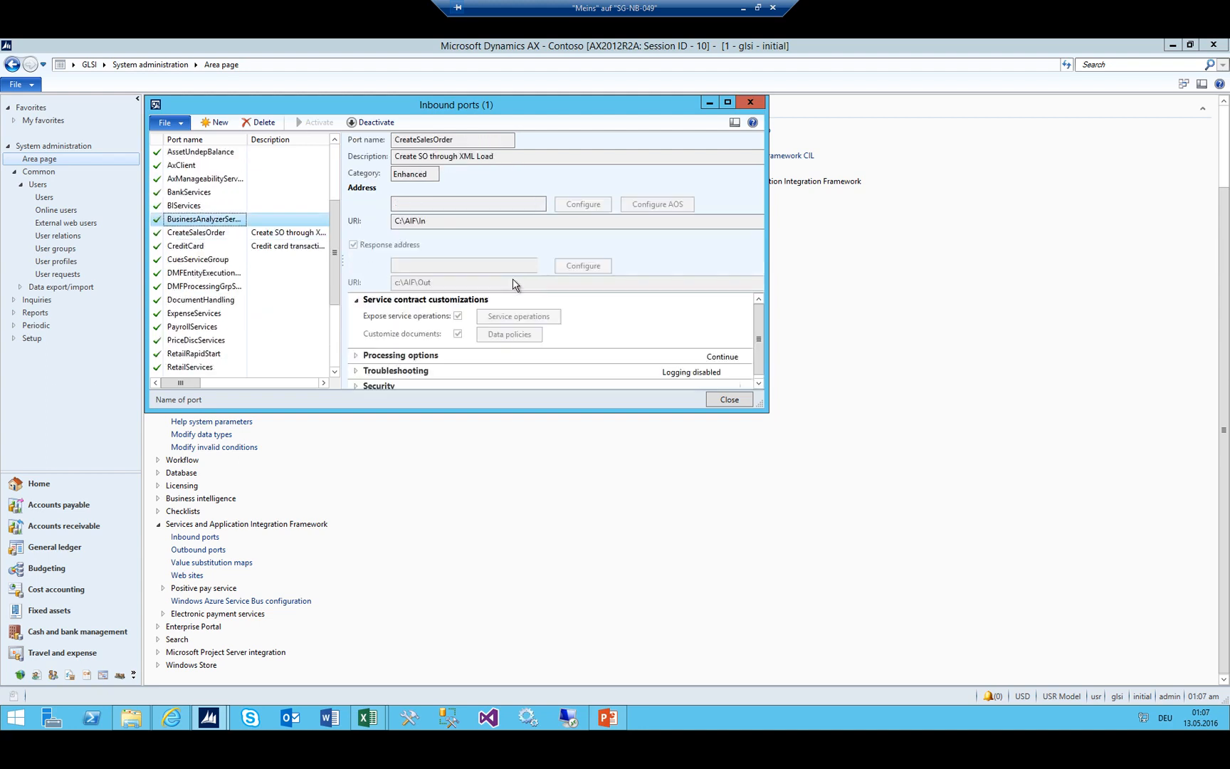
{"action": "key", "text": "Down"}
{"action": "key", "text": "Up"}
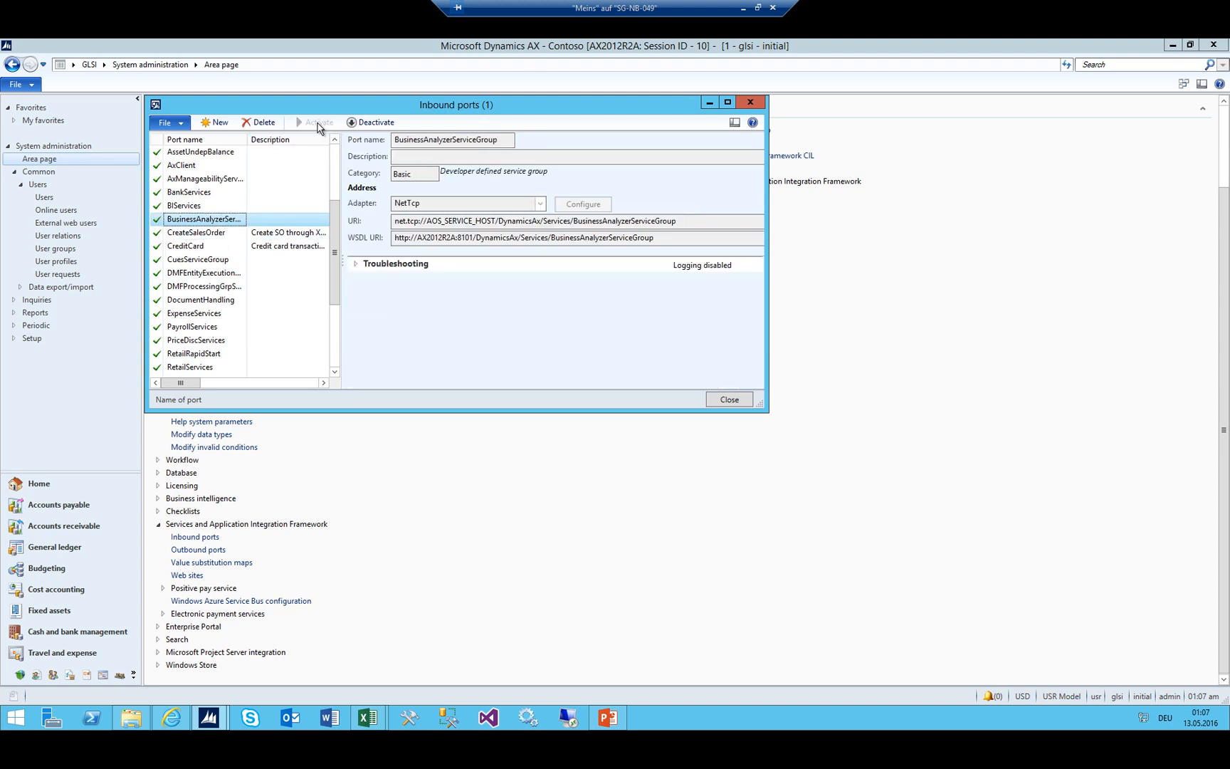
{"action": "left_click", "coordinate": [165, 235]}
{"action": "left_click", "coordinate": [186, 222]}
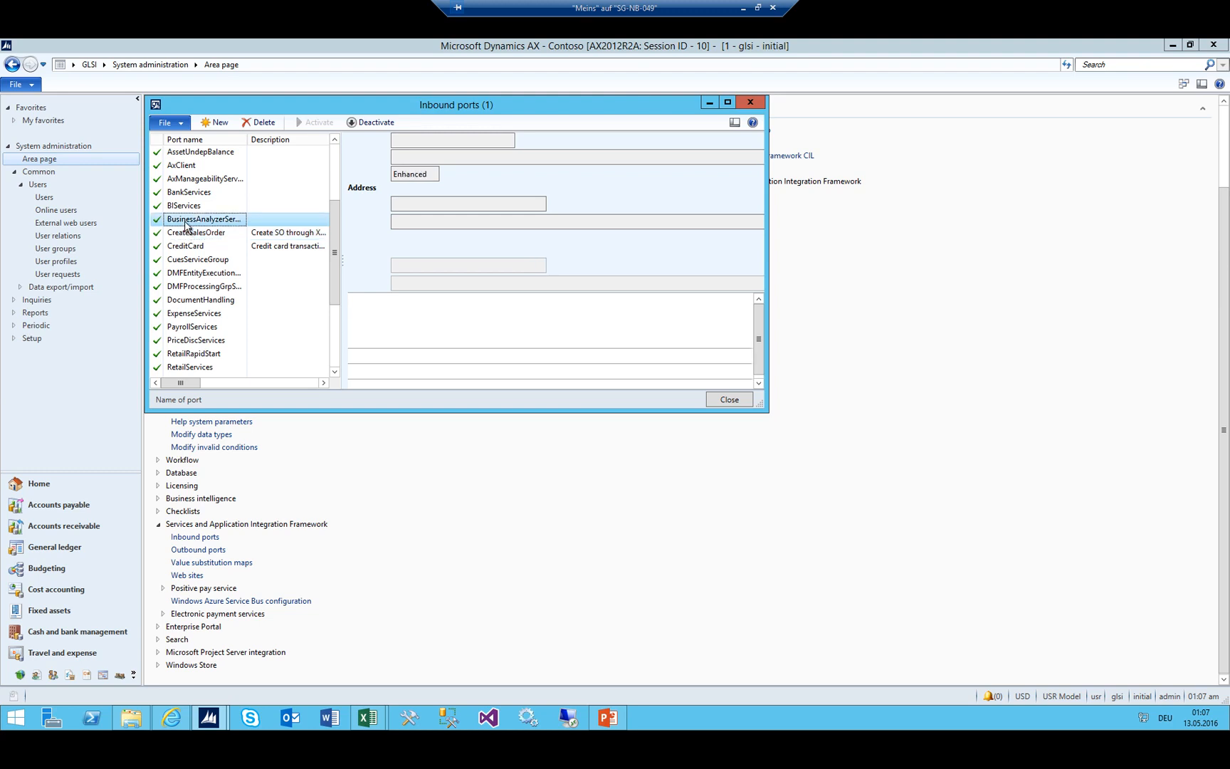
{"action": "left_click", "coordinate": [186, 232]}
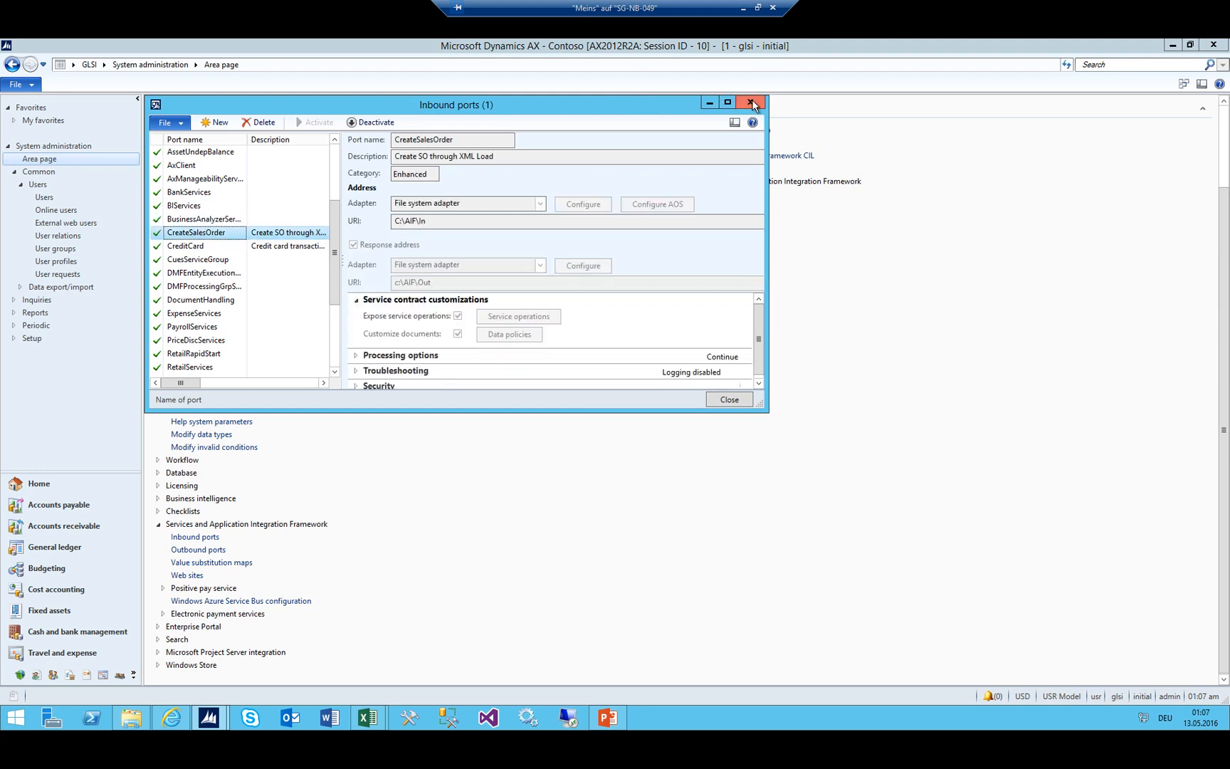
{"action": "left_click", "coordinate": [752, 103]}
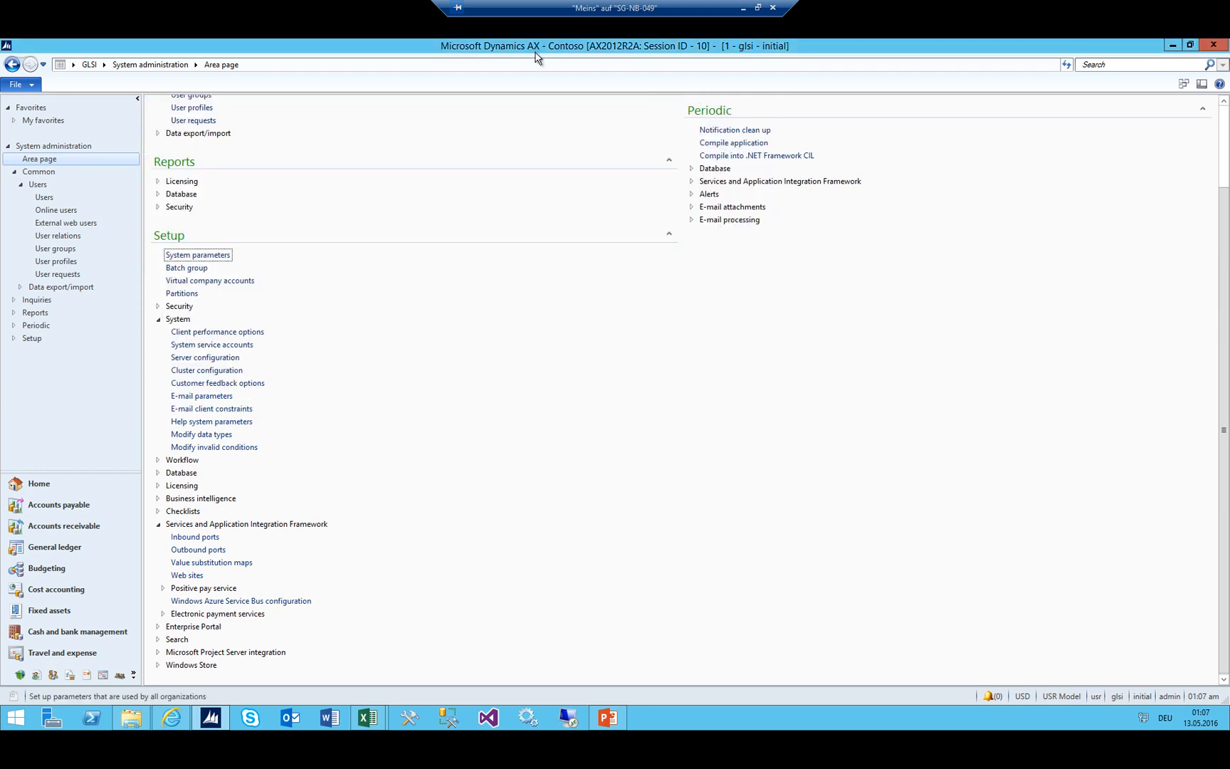
Open the Application Object Tree in a maximized development workspace and show the tree as a separate, narrower window
{"action": "key", "text": "ctrl+d"}
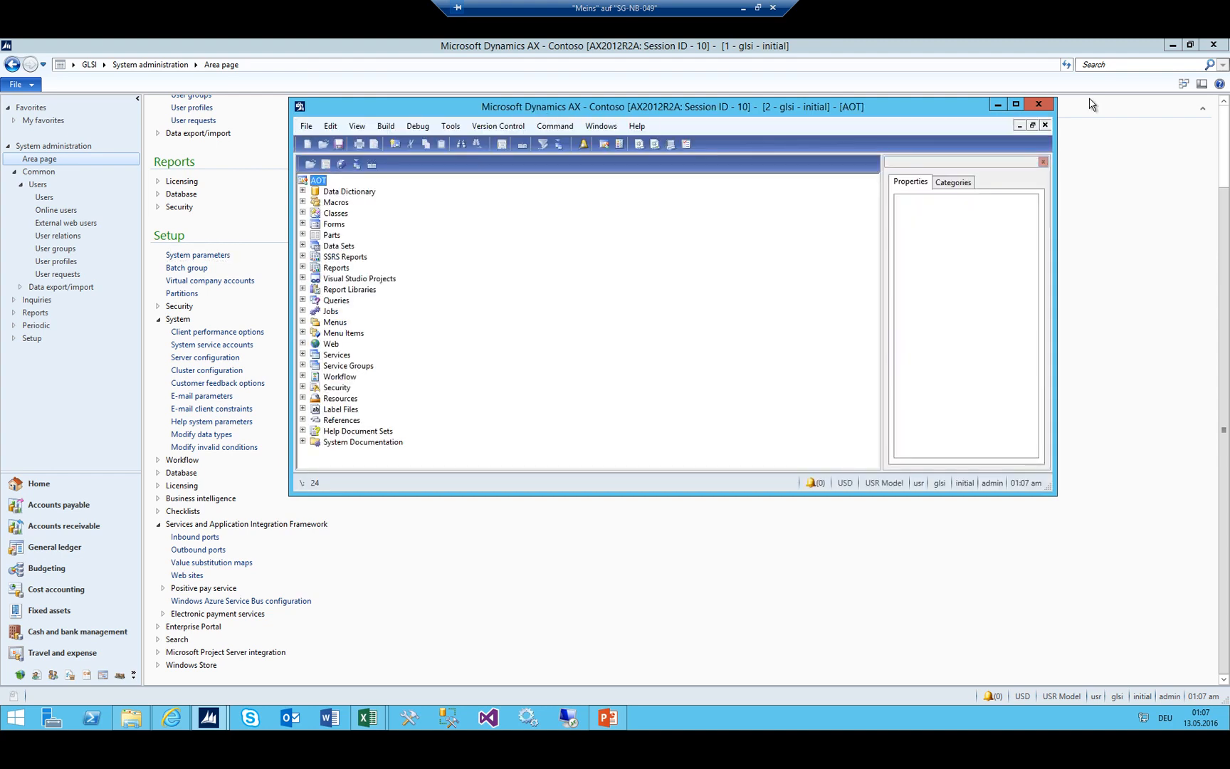
{"action": "left_click", "coordinate": [1015, 104]}
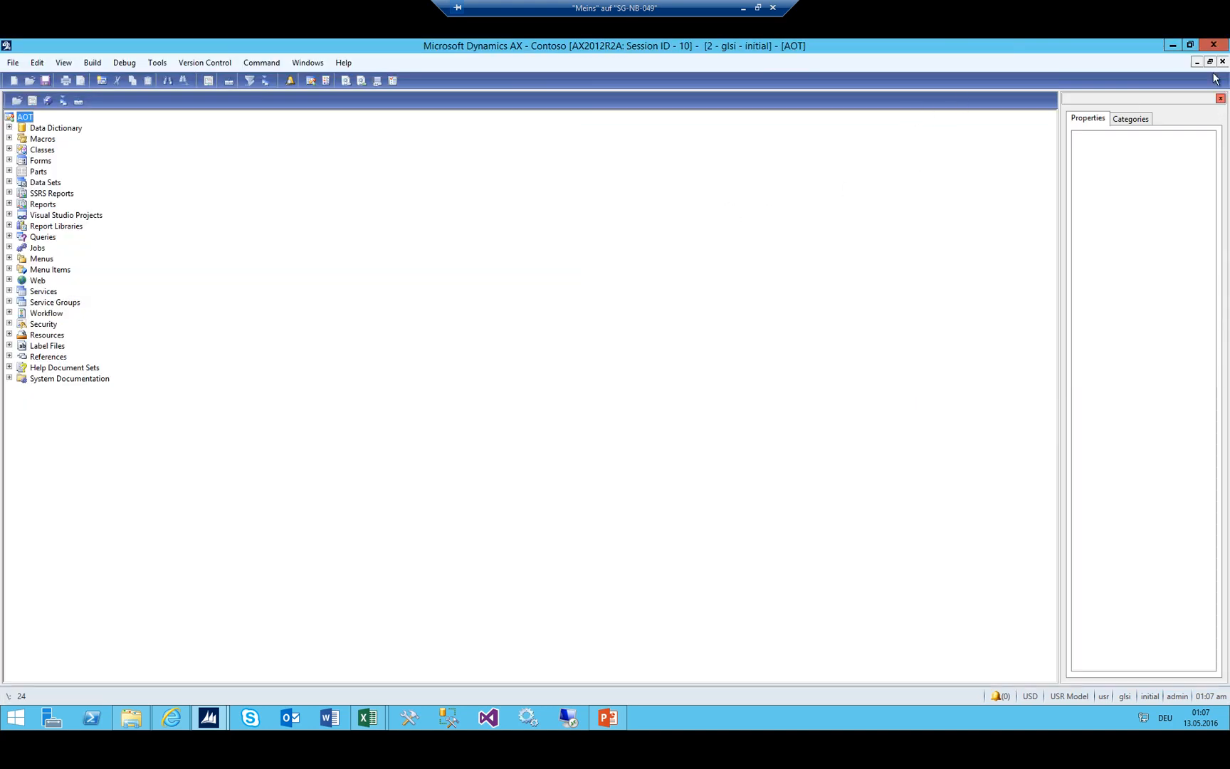
{"action": "left_click", "coordinate": [1209, 61]}
{"action": "left_click_drag", "start_coordinate": [486, 115], "coordinate": [397, 117]}
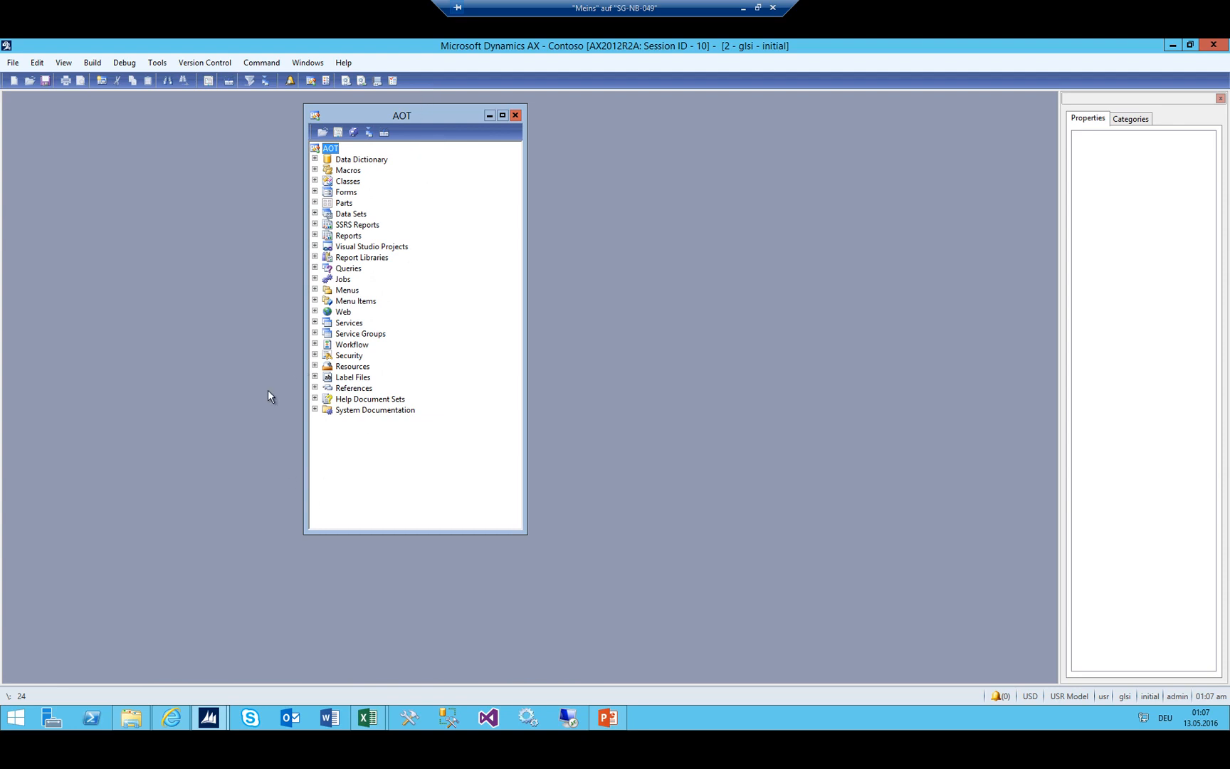
Locate the BudgetServices service group under Service Groups in the AOT and check which services it contains
{"action": "left_click", "coordinate": [316, 338]}
{"action": "left_click", "coordinate": [369, 368]}
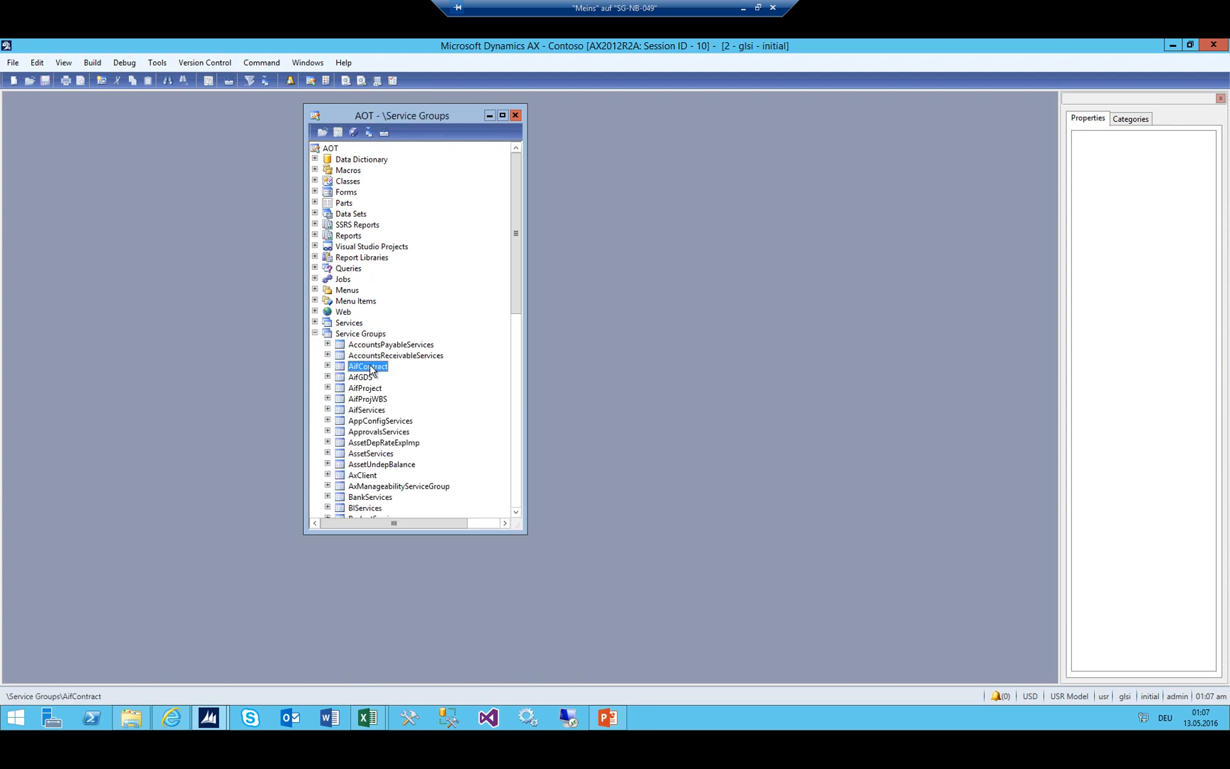
{"action": "type", "text": "budge"}
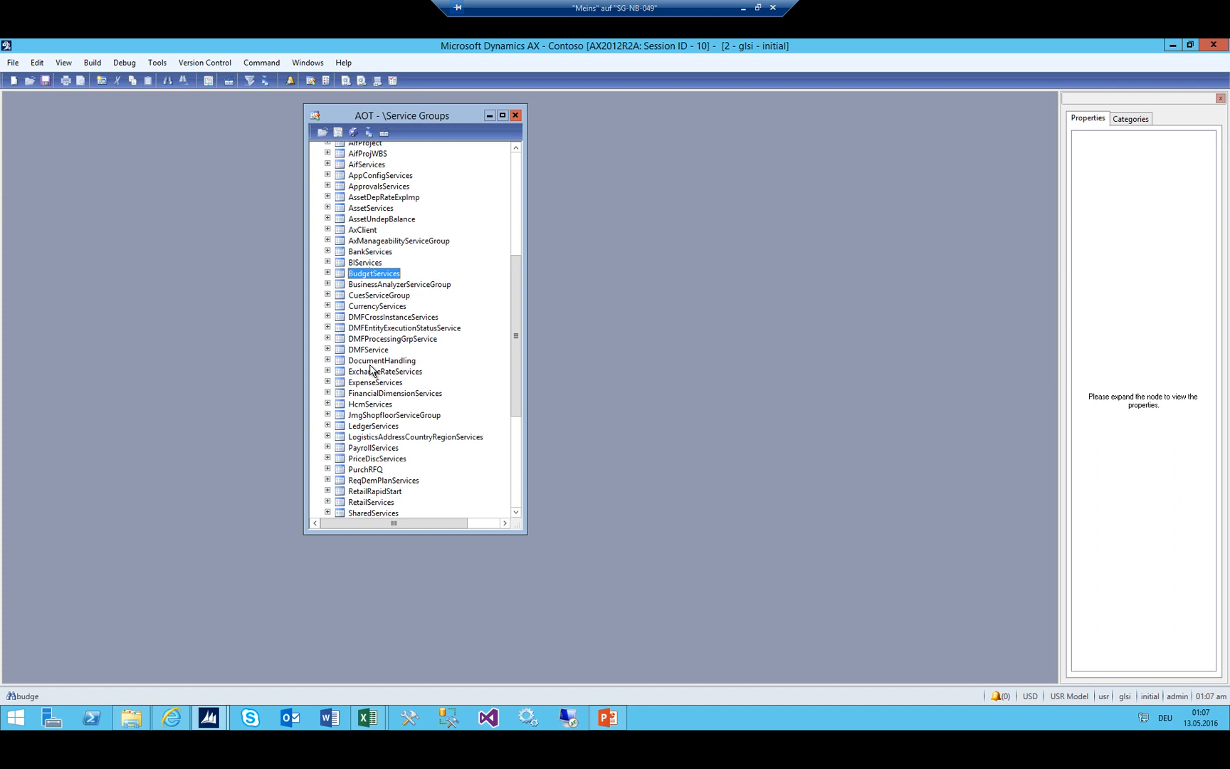
{"action": "left_click", "coordinate": [328, 272]}
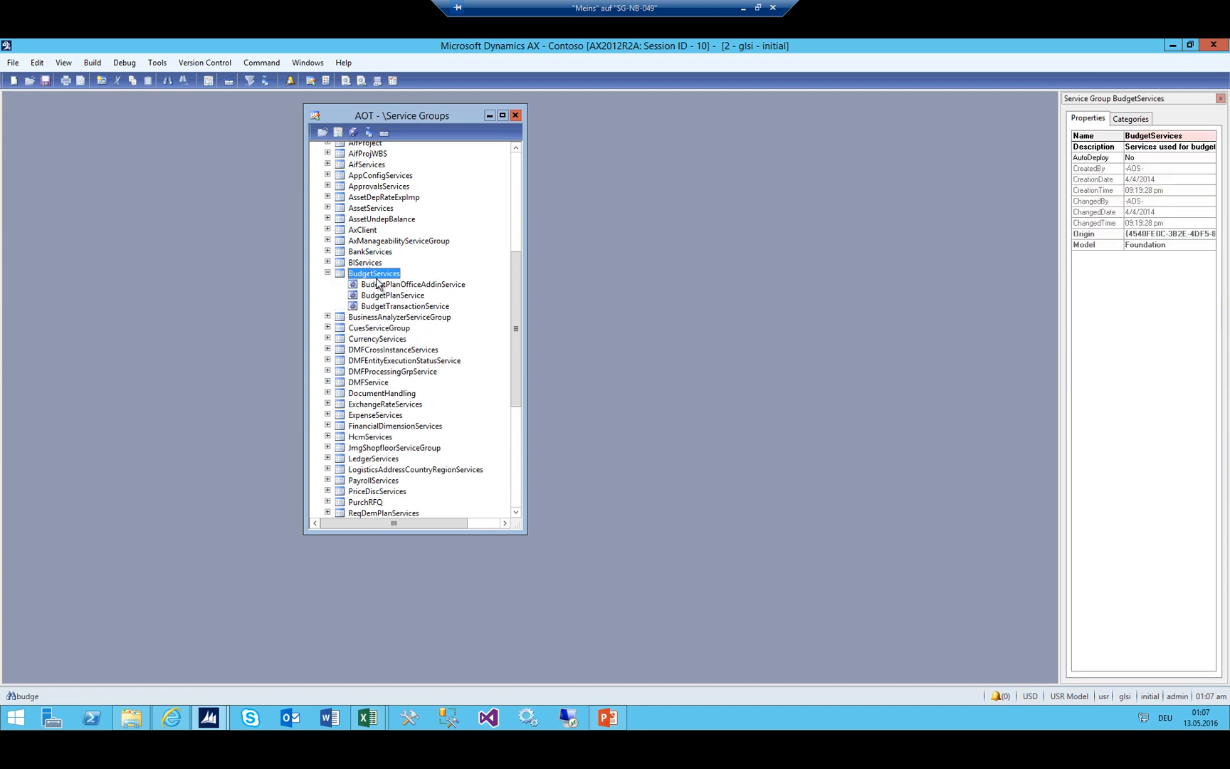
{"action": "left_click", "coordinate": [328, 273]}
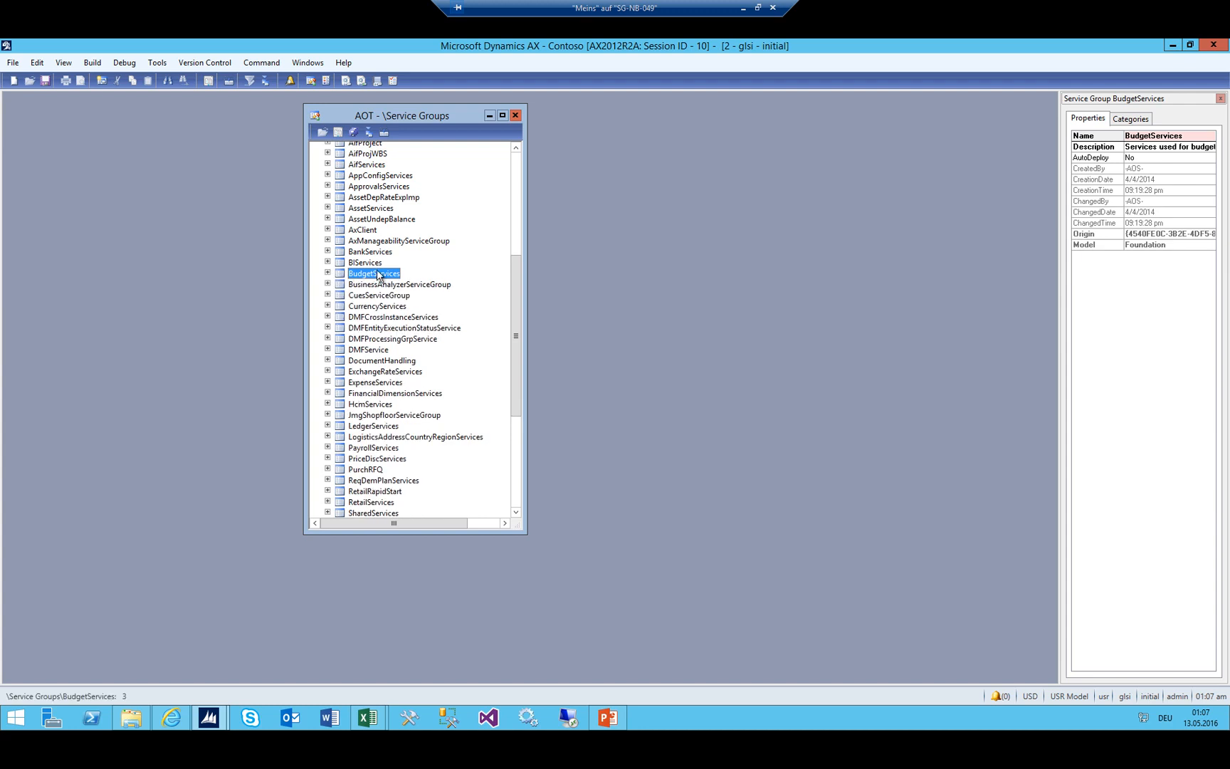
Deploy the BudgetServices service group, review the change tracking warnings in the message log, and close the log
{"action": "right_click", "coordinate": [381, 277]}
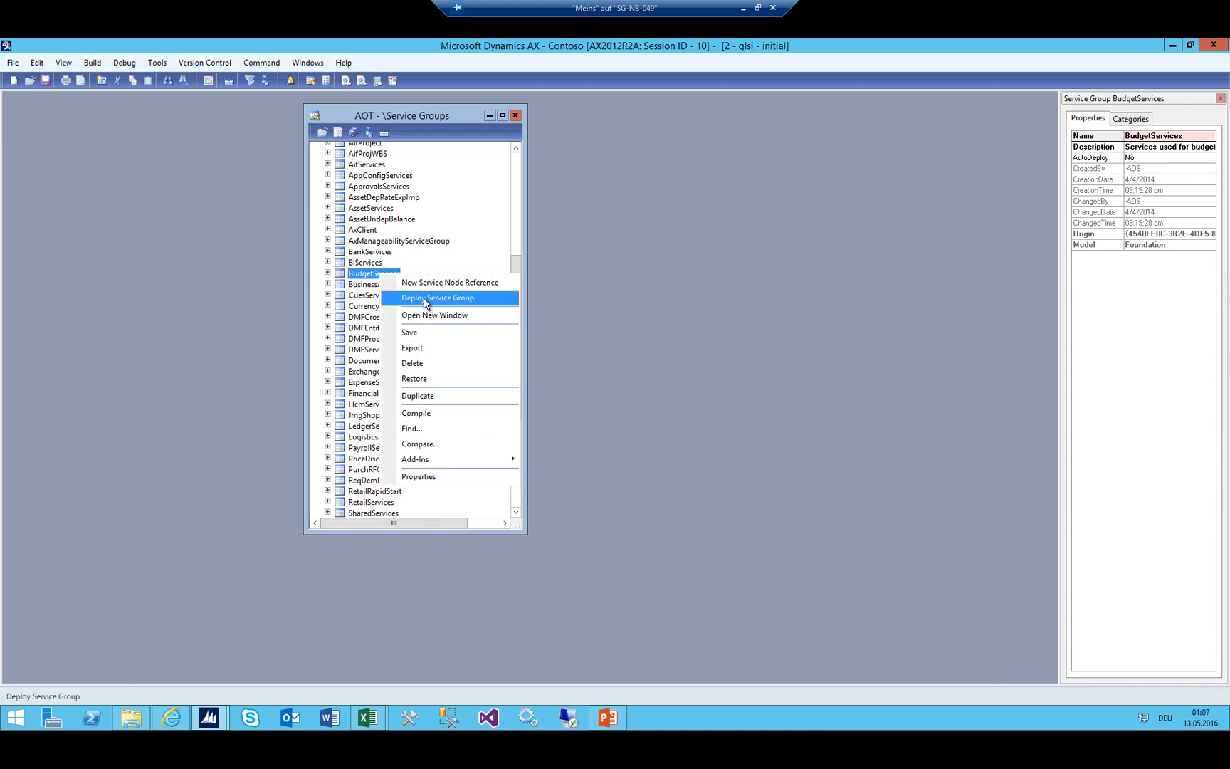
{"action": "left_click", "coordinate": [427, 297]}
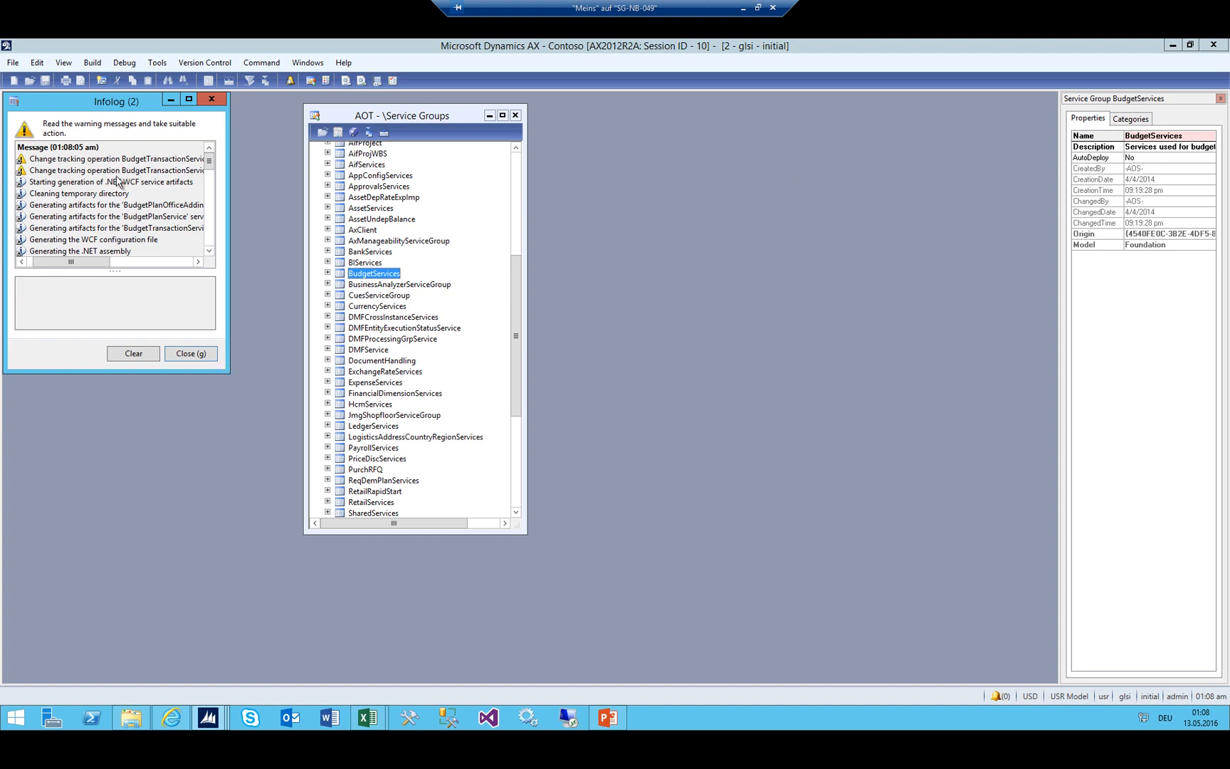
{"action": "left_click", "coordinate": [75, 159]}
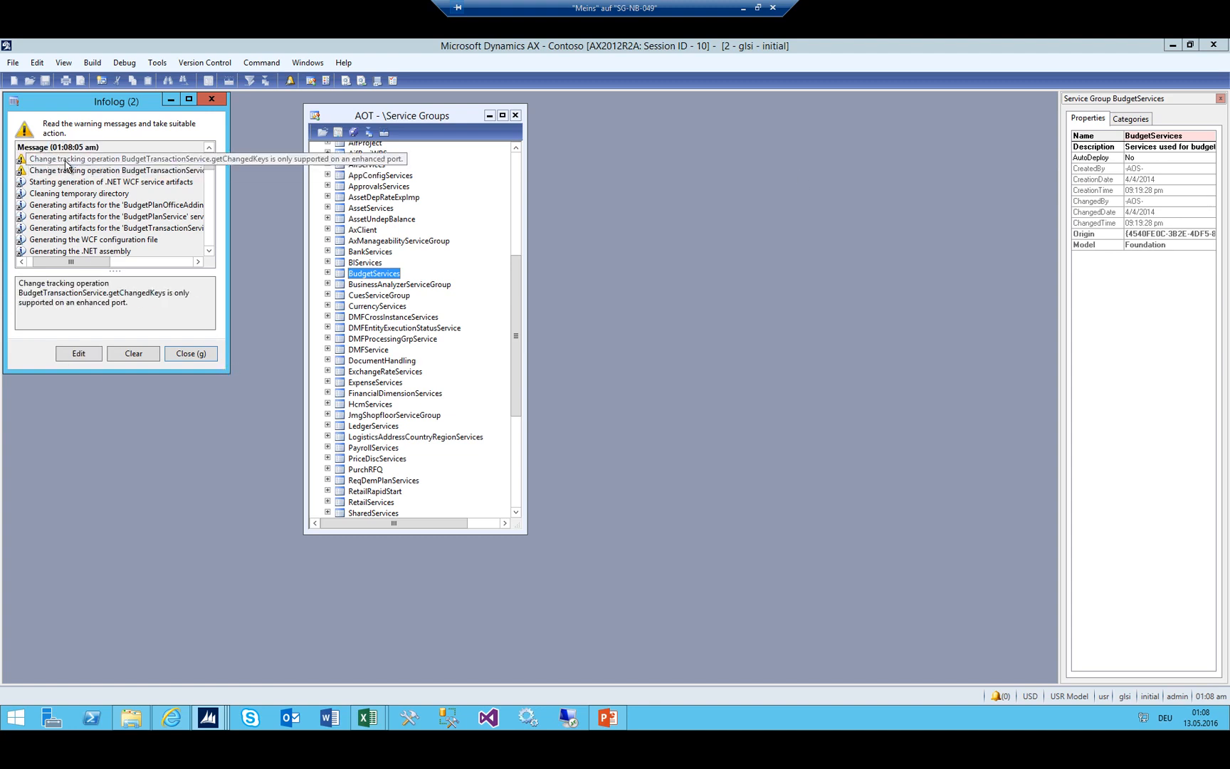
{"action": "left_click", "coordinate": [69, 171]}
{"action": "left_click", "coordinate": [103, 161]}
{"action": "left_click", "coordinate": [111, 172]}
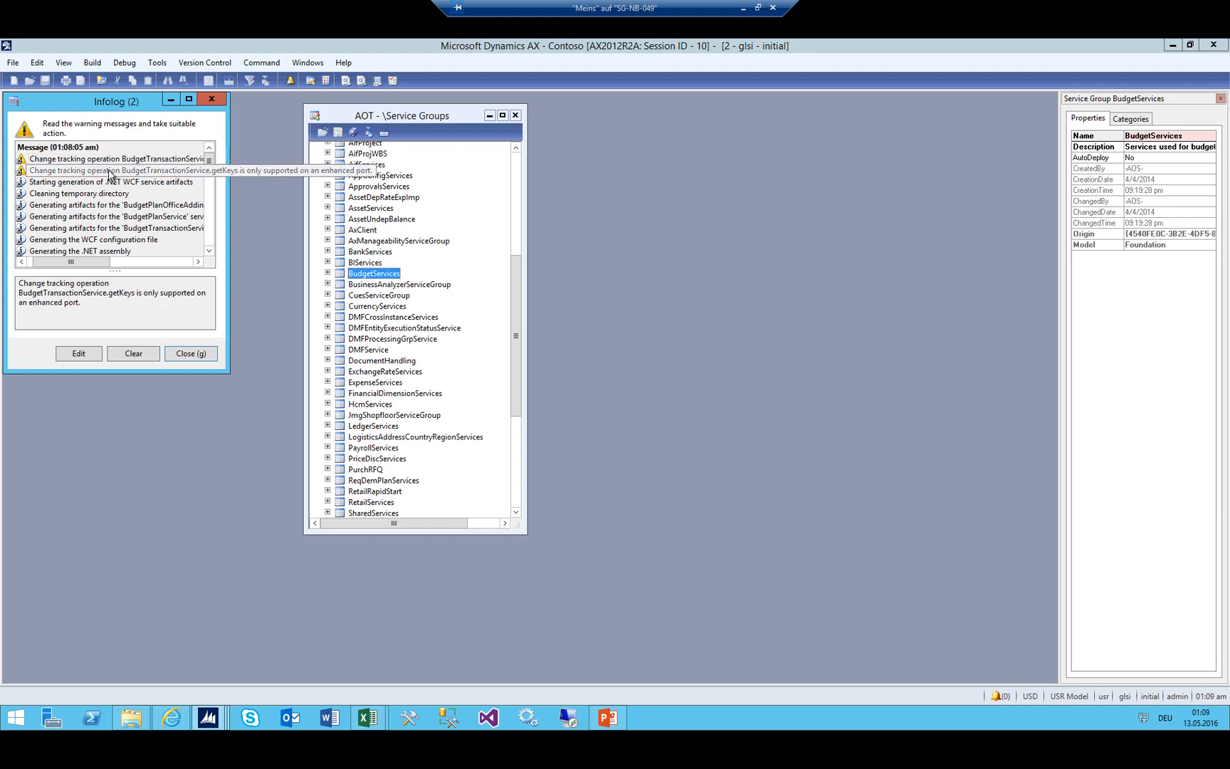
{"action": "left_click", "coordinate": [120, 162]}
{"action": "key", "text": "Escape"}
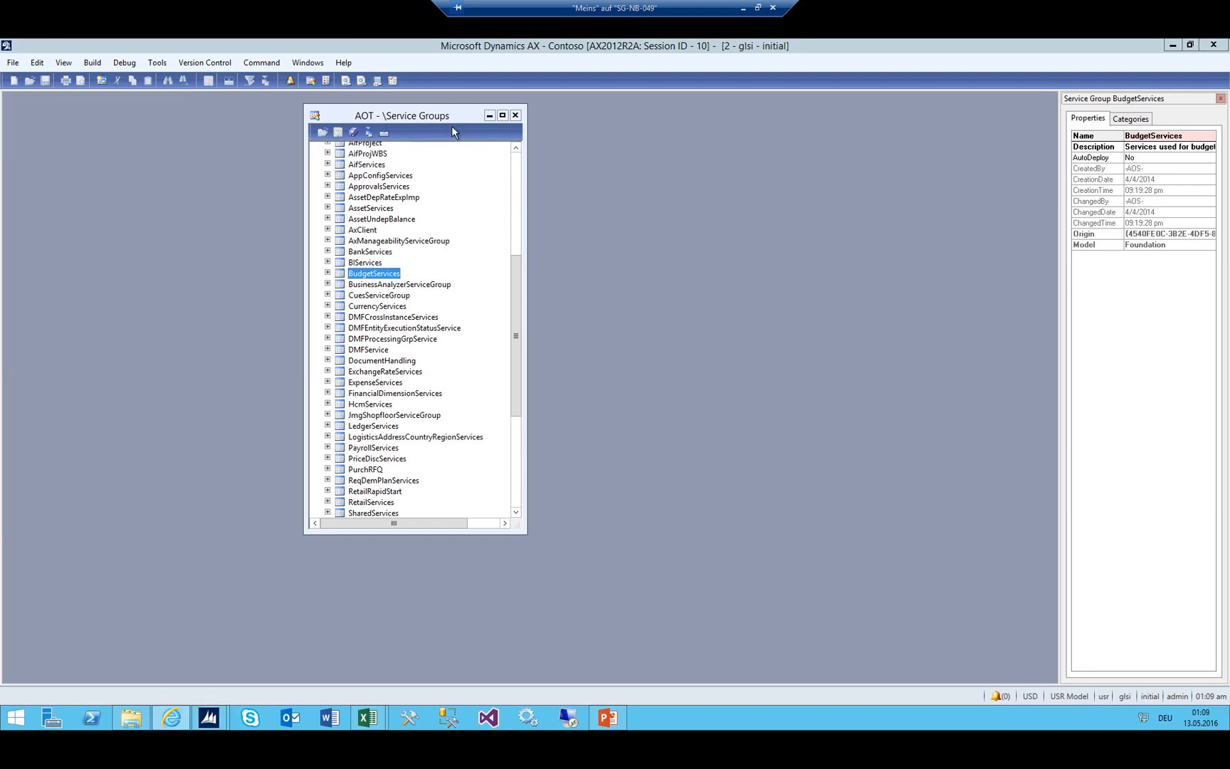
Close the AOT and developer workspace, and check the BudgetServices port in the Inbound ports form of System administration
{"action": "left_click", "coordinate": [515, 115]}
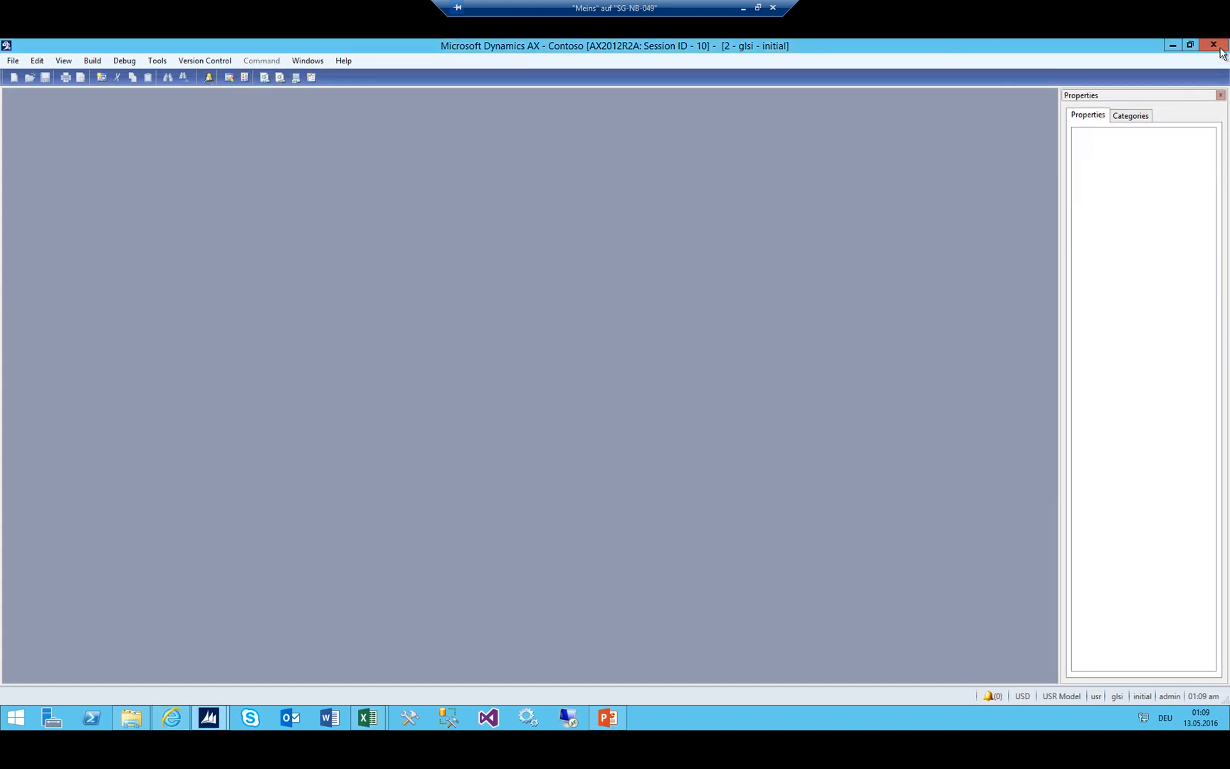
{"action": "left_click", "coordinate": [1214, 44]}
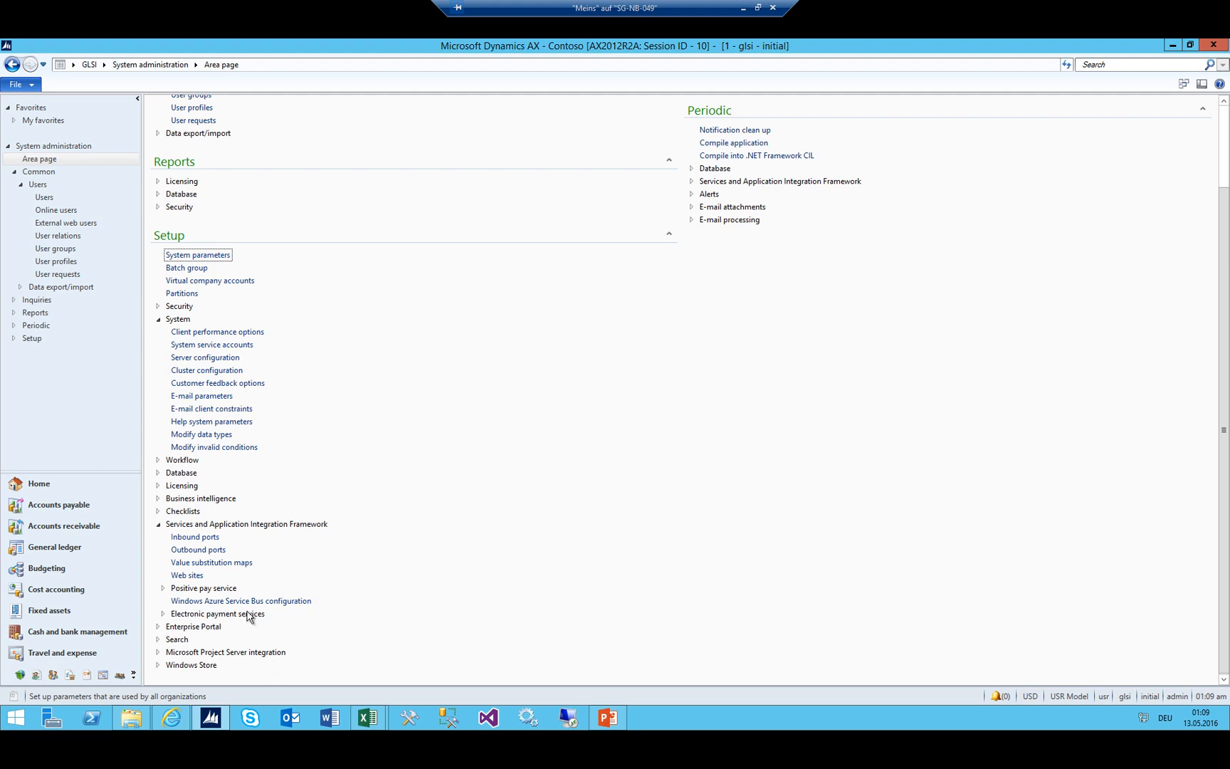
{"action": "left_click", "coordinate": [198, 536]}
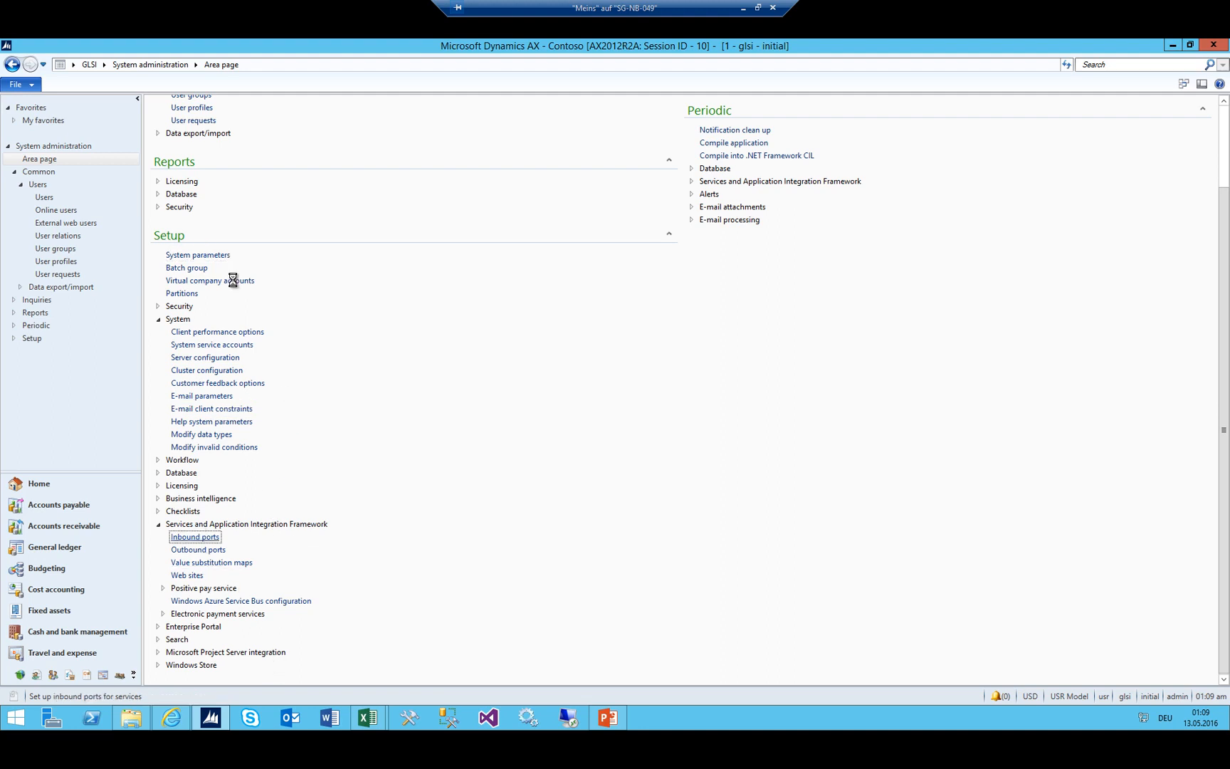
{"action": "left_click", "coordinate": [202, 285]}
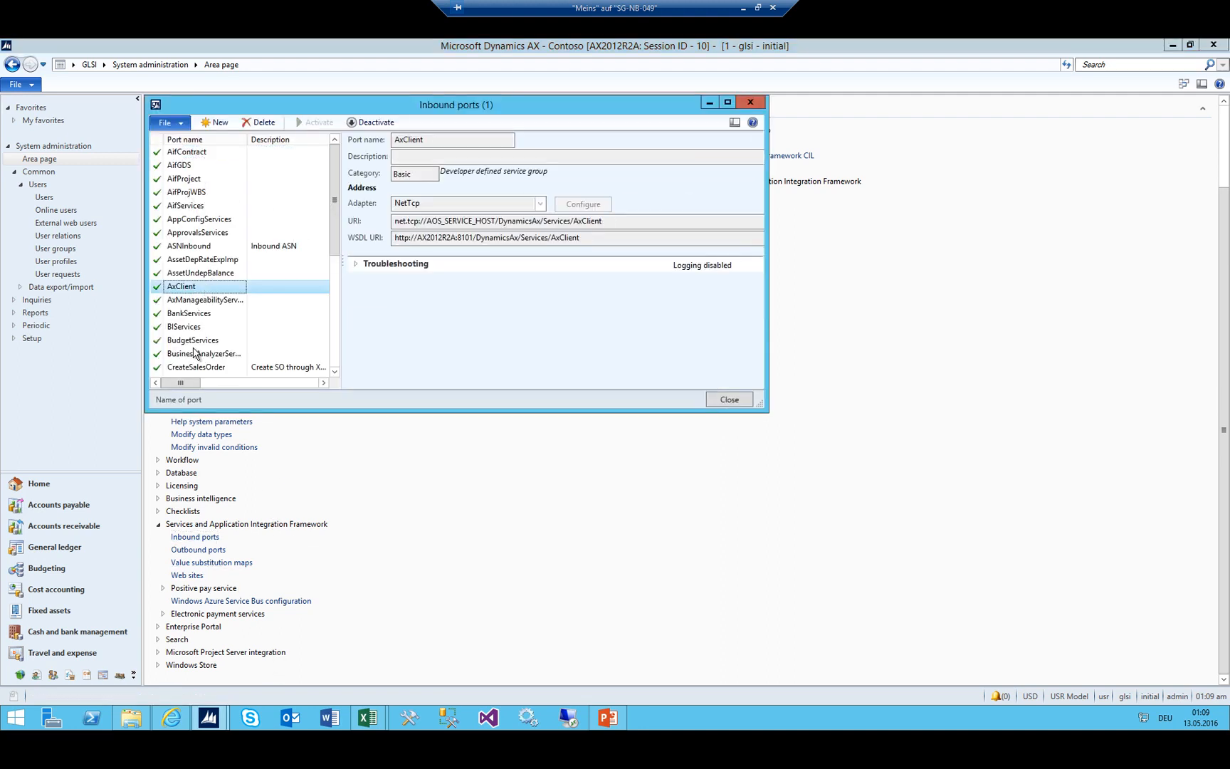
{"action": "left_click", "coordinate": [199, 340]}
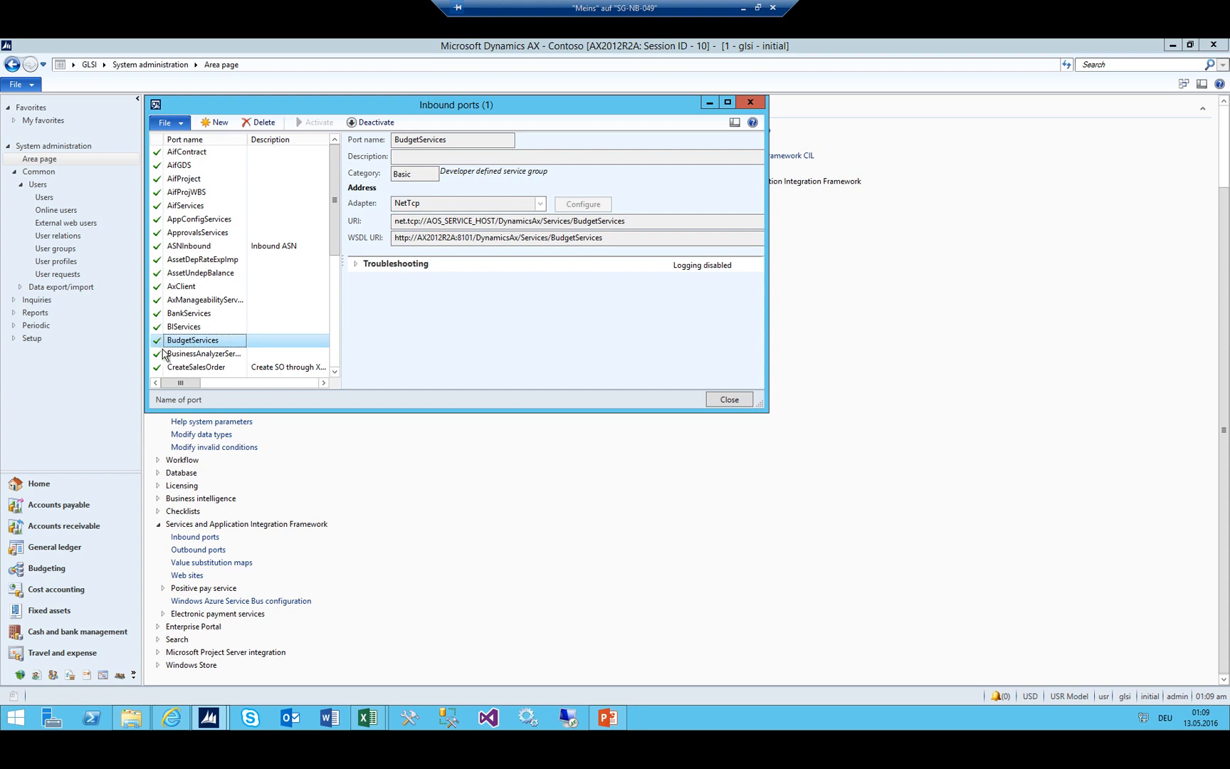
{"action": "key", "text": "Escape"}
Open the Matrix fields for worksheet templates form in the Budgeting module's budget planning setup
{"action": "left_click", "coordinate": [101, 65]}
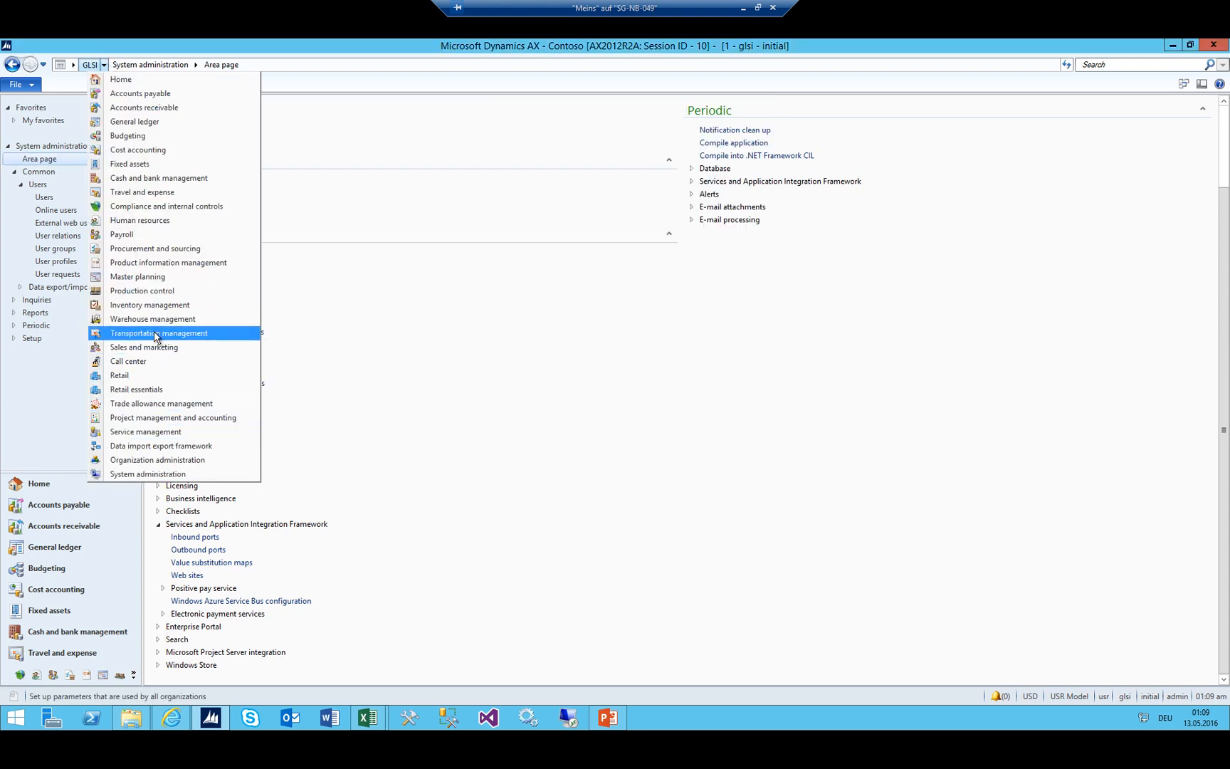
{"action": "left_click", "coordinate": [128, 135]}
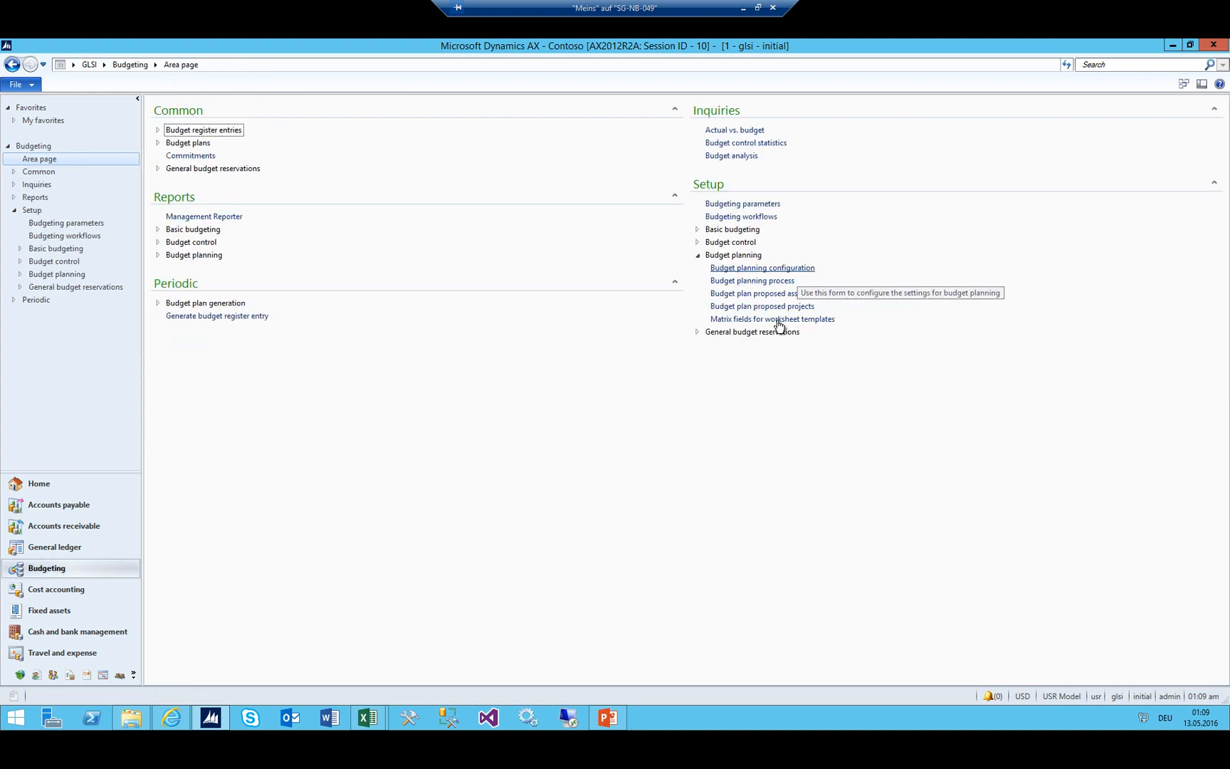
{"action": "left_click", "coordinate": [746, 319]}
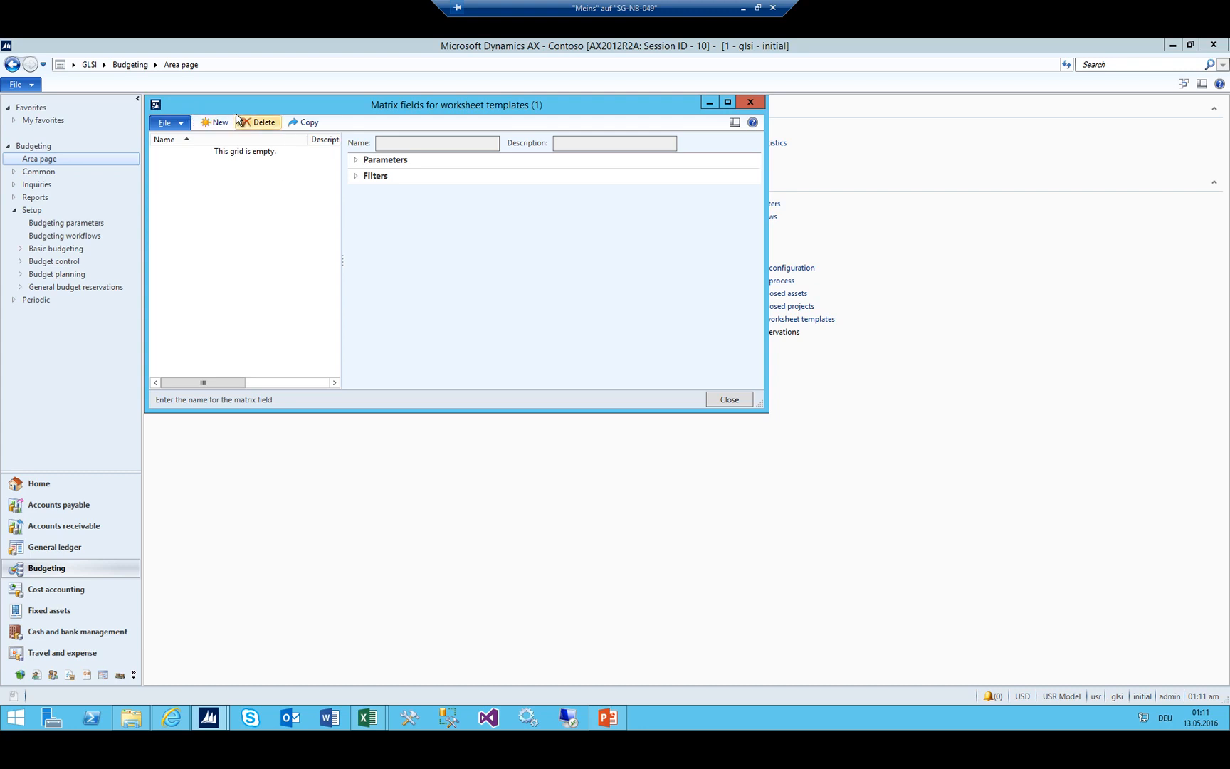
Switch to the Book2 workbook in Excel and examine the budget columns from LJA to Approved from Finance
{"action": "left_click", "coordinate": [368, 717]}
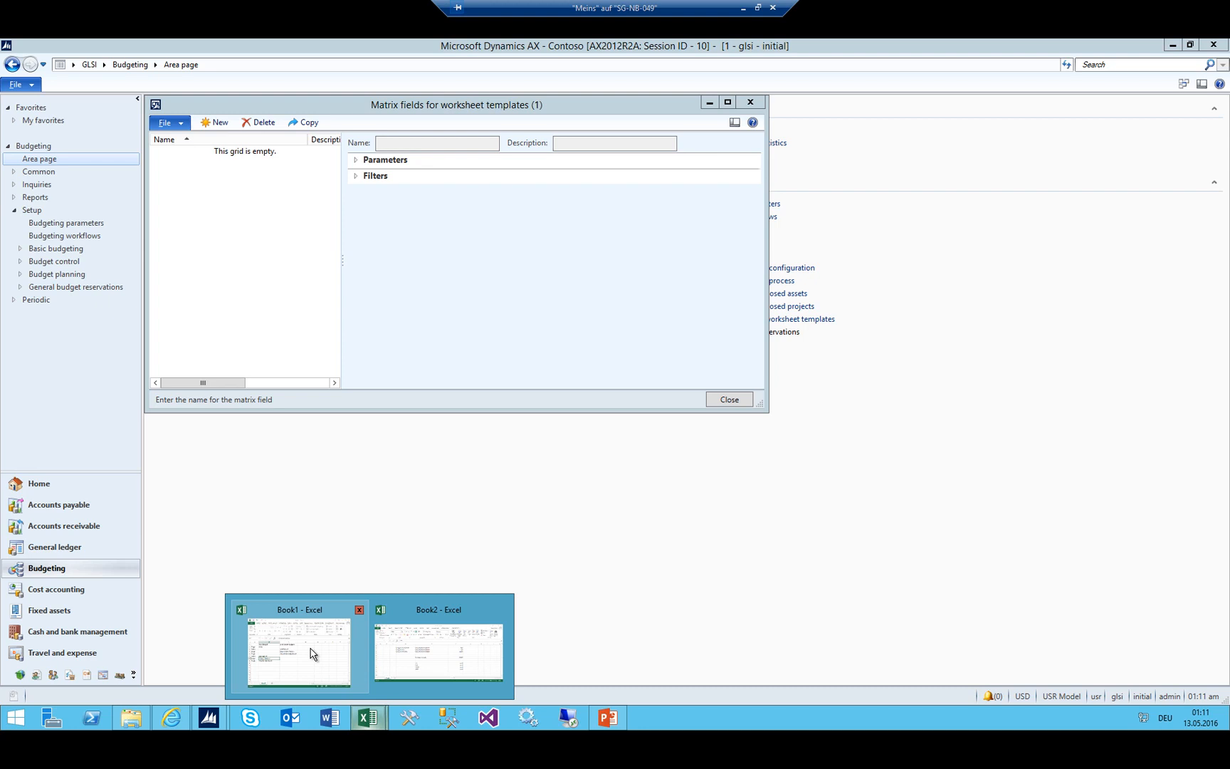
{"action": "left_click", "coordinate": [410, 649]}
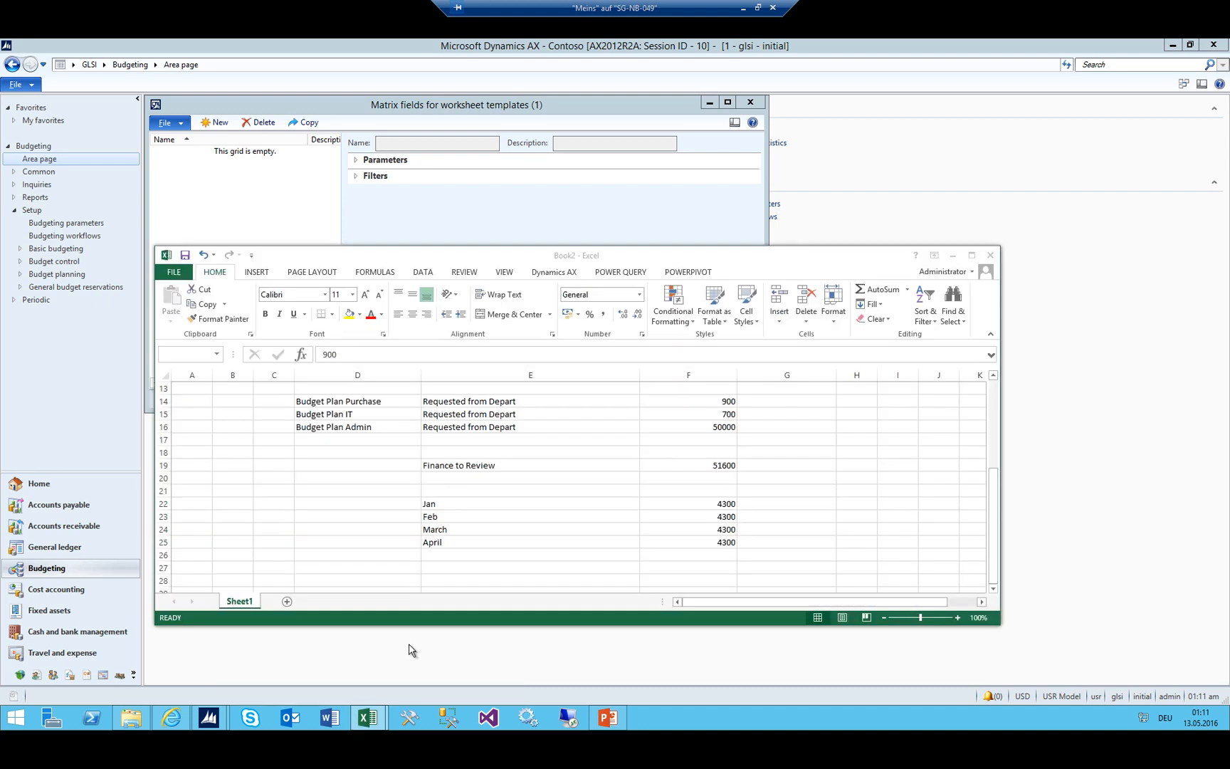
{"action": "left_click", "coordinate": [554, 429]}
{"action": "scroll", "coordinate": [557, 448], "scroll_direction": "up", "scroll_amount": 4}
{"action": "scroll", "coordinate": [557, 448], "scroll_direction": "down", "scroll_amount": 2}
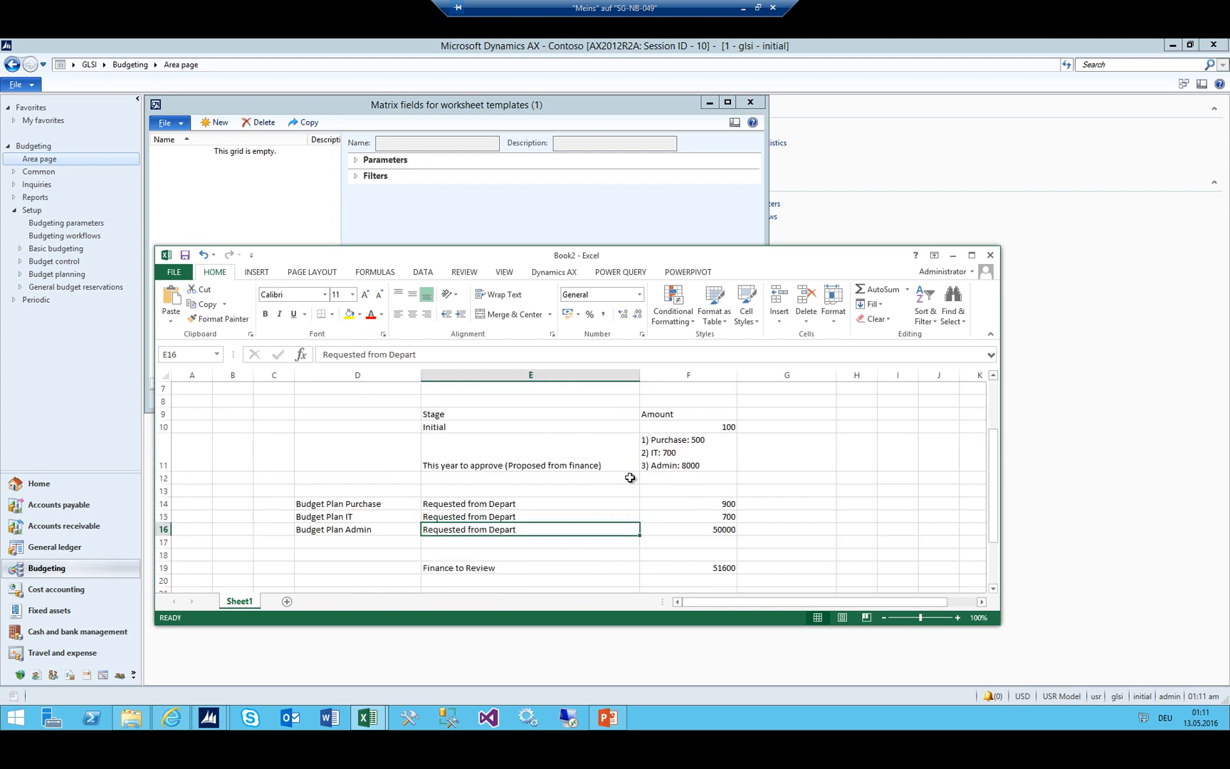
{"action": "scroll", "coordinate": [627, 477], "scroll_direction": "up", "scroll_amount": 2}
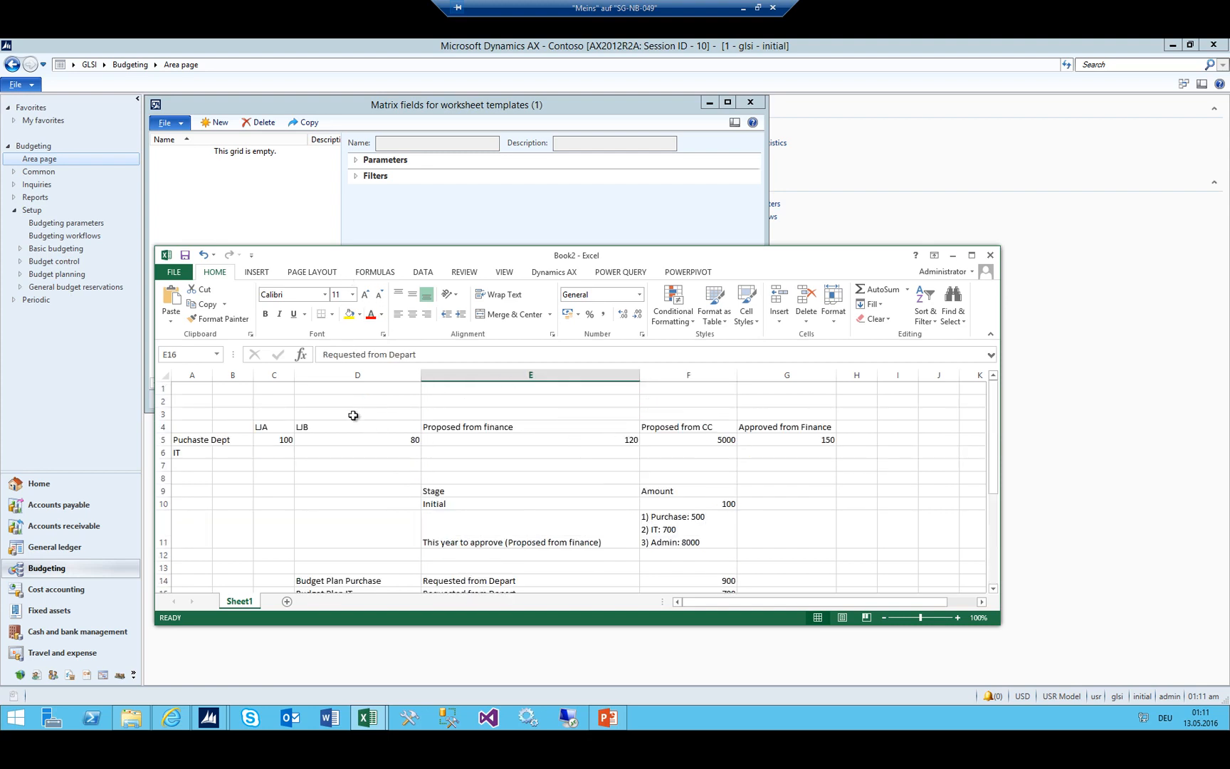
{"action": "left_click_drag", "start_coordinate": [328, 427], "coordinate": [286, 437]}
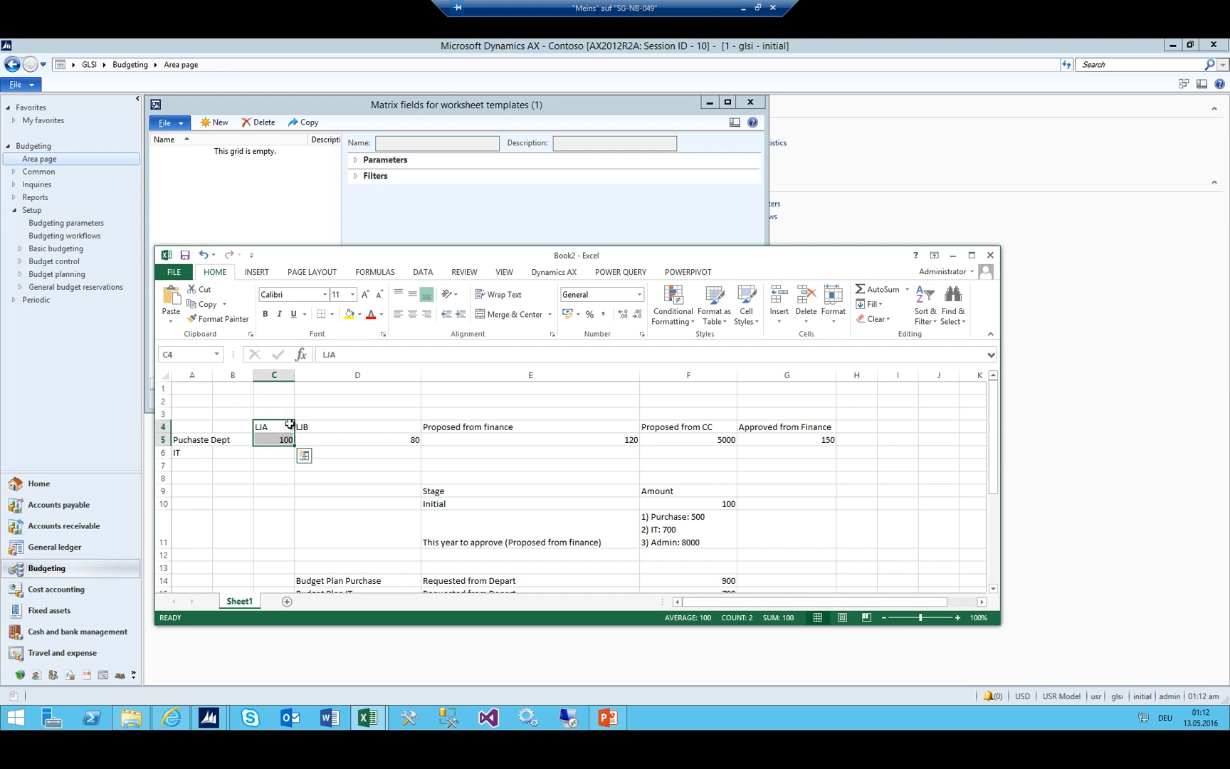
{"action": "left_click_drag", "start_coordinate": [285, 429], "coordinate": [324, 441]}
{"action": "left_click_drag", "start_coordinate": [498, 430], "coordinate": [512, 440]}
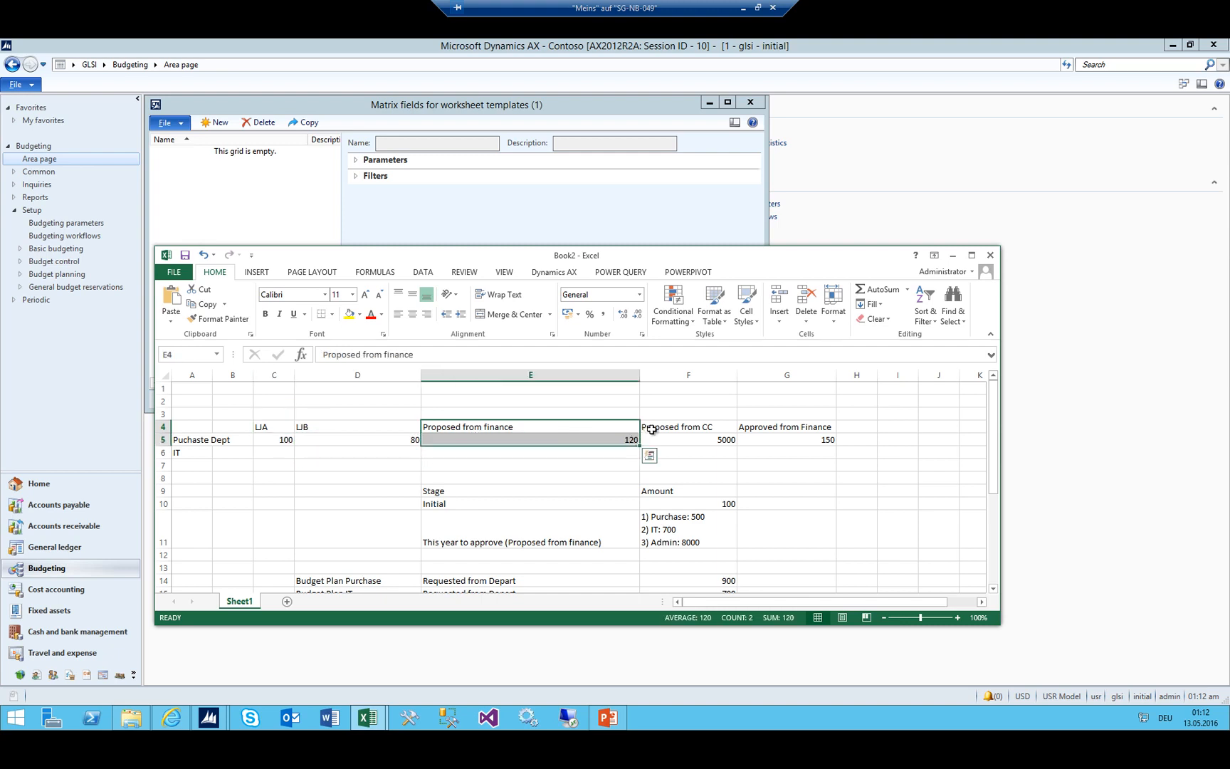
{"action": "left_click_drag", "start_coordinate": [684, 429], "coordinate": [762, 441]}
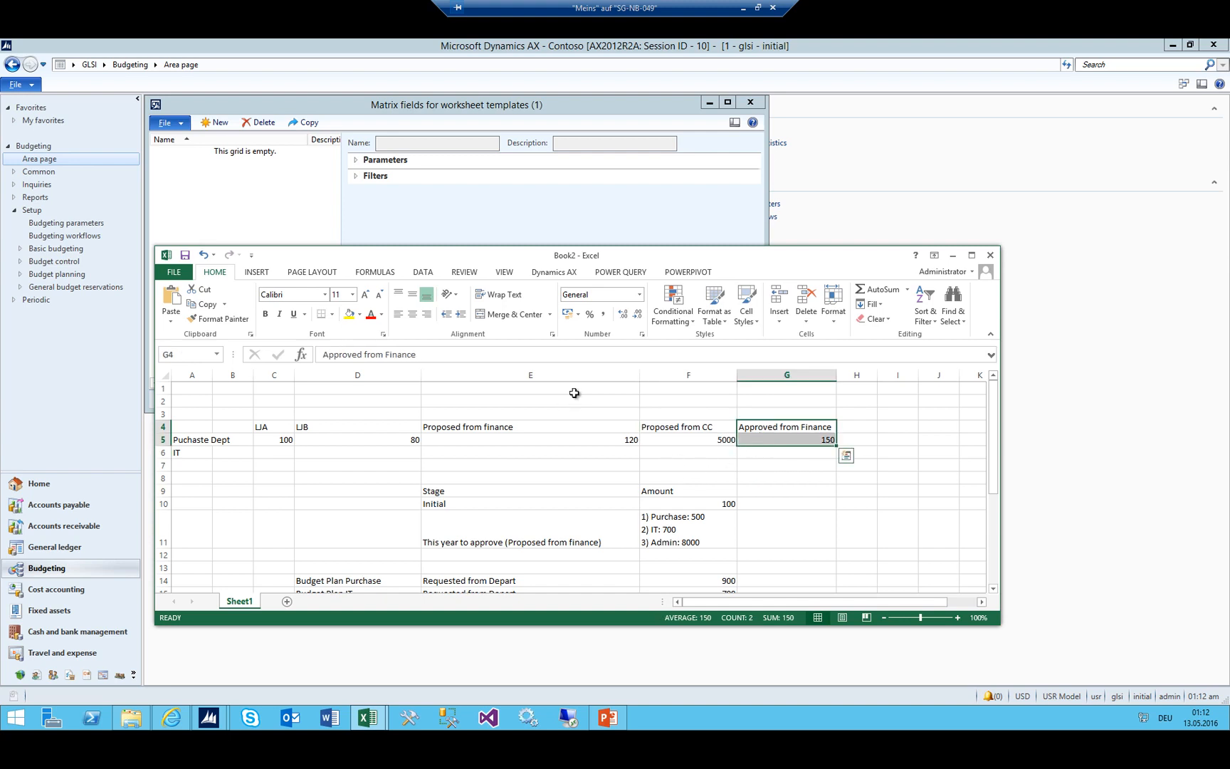
Back in Dynamics AX, create a read-only matrix field named LJA with the description "Last years actual"
{"action": "left_click", "coordinate": [373, 114]}
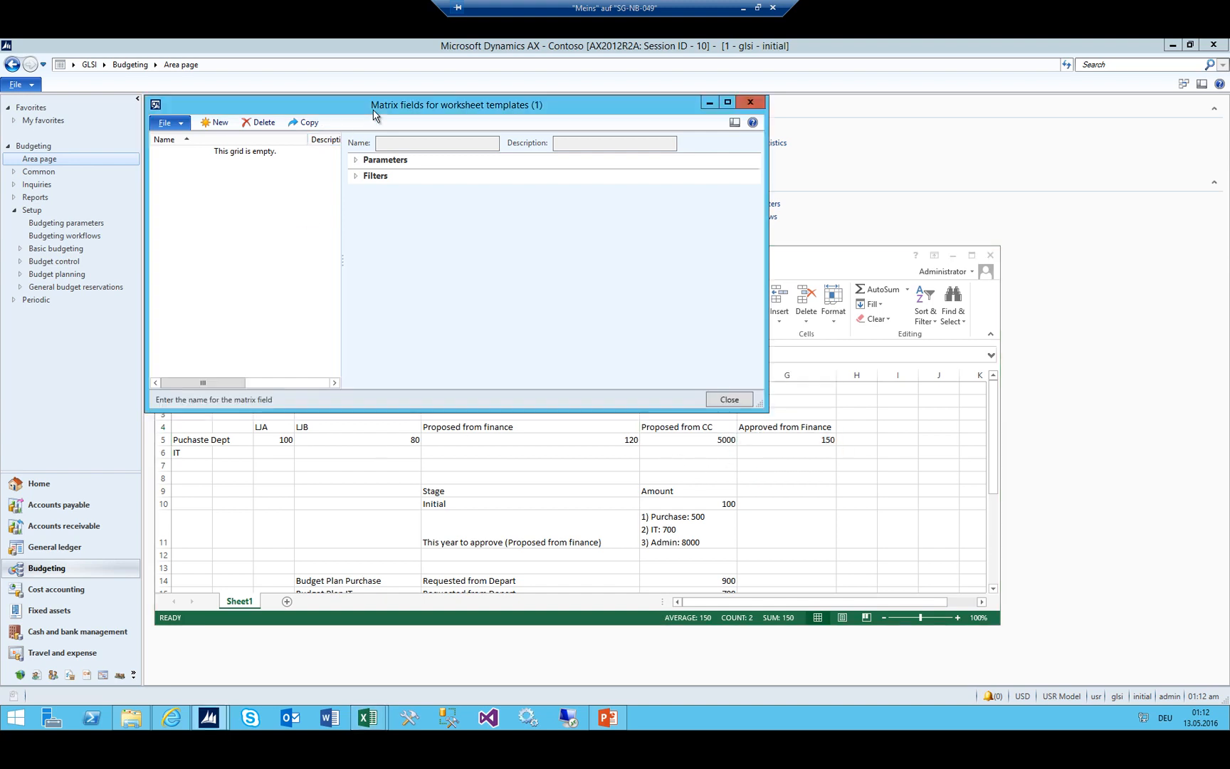
{"action": "left_click", "coordinate": [217, 124]}
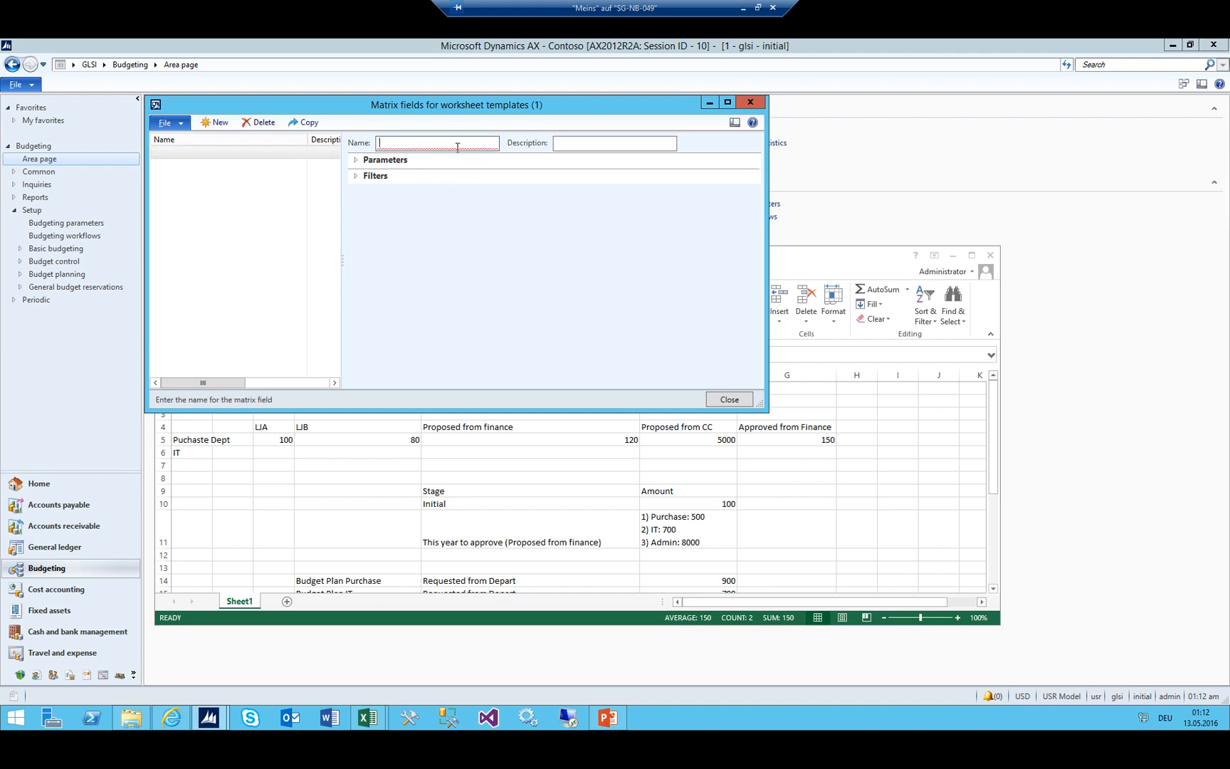
{"action": "type", "text": "LJA"}
{"action": "key", "text": "Tab"}
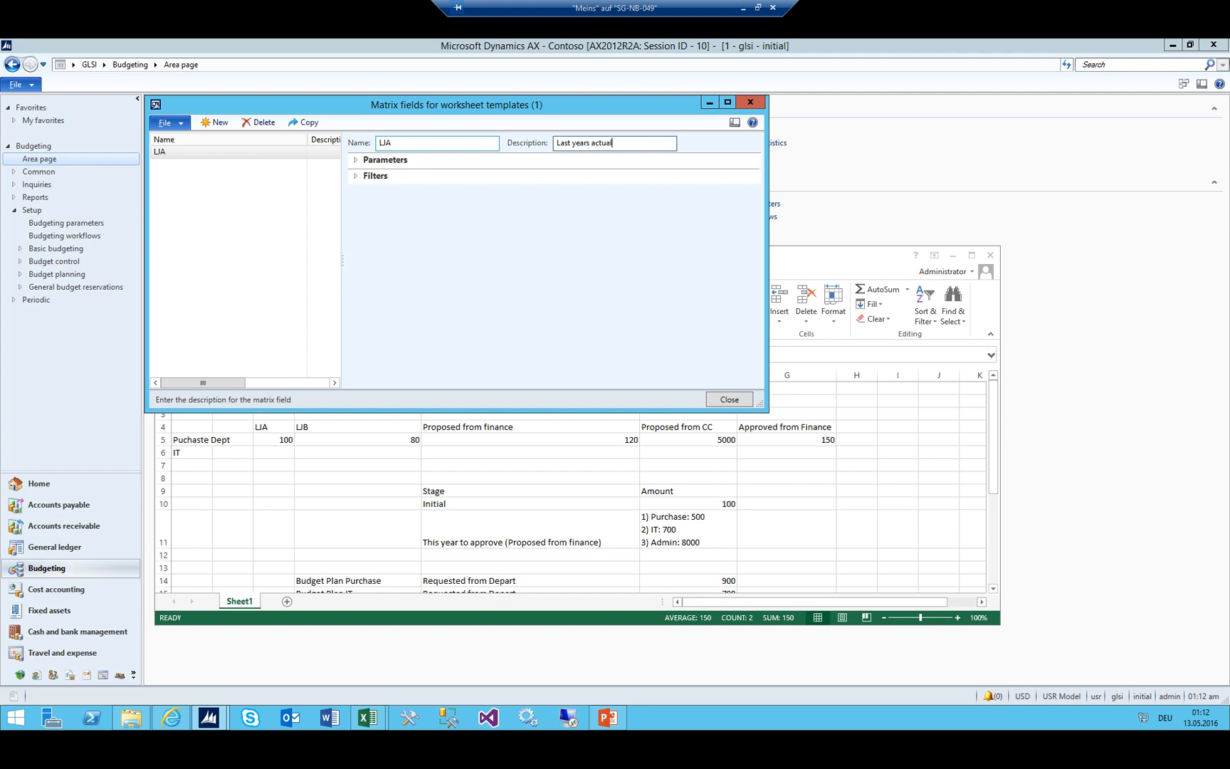
{"action": "left_click", "coordinate": [355, 159]}
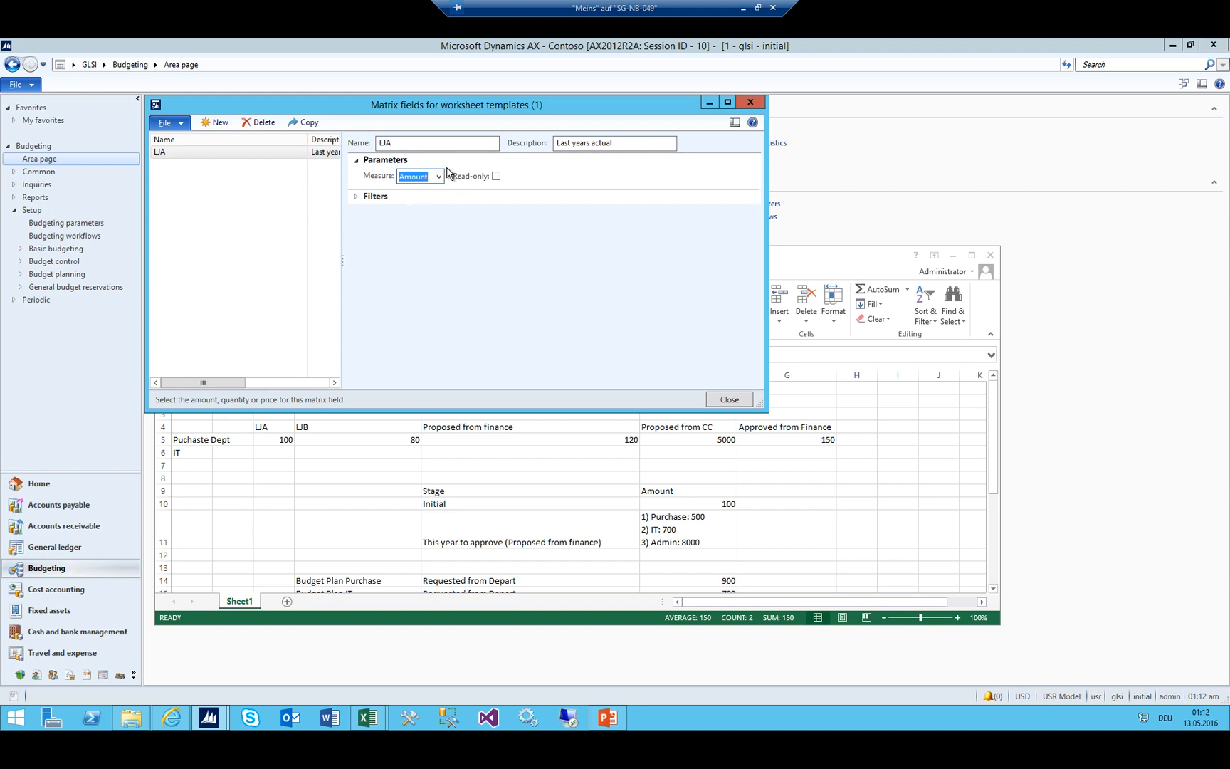
{"action": "left_click", "coordinate": [496, 177]}
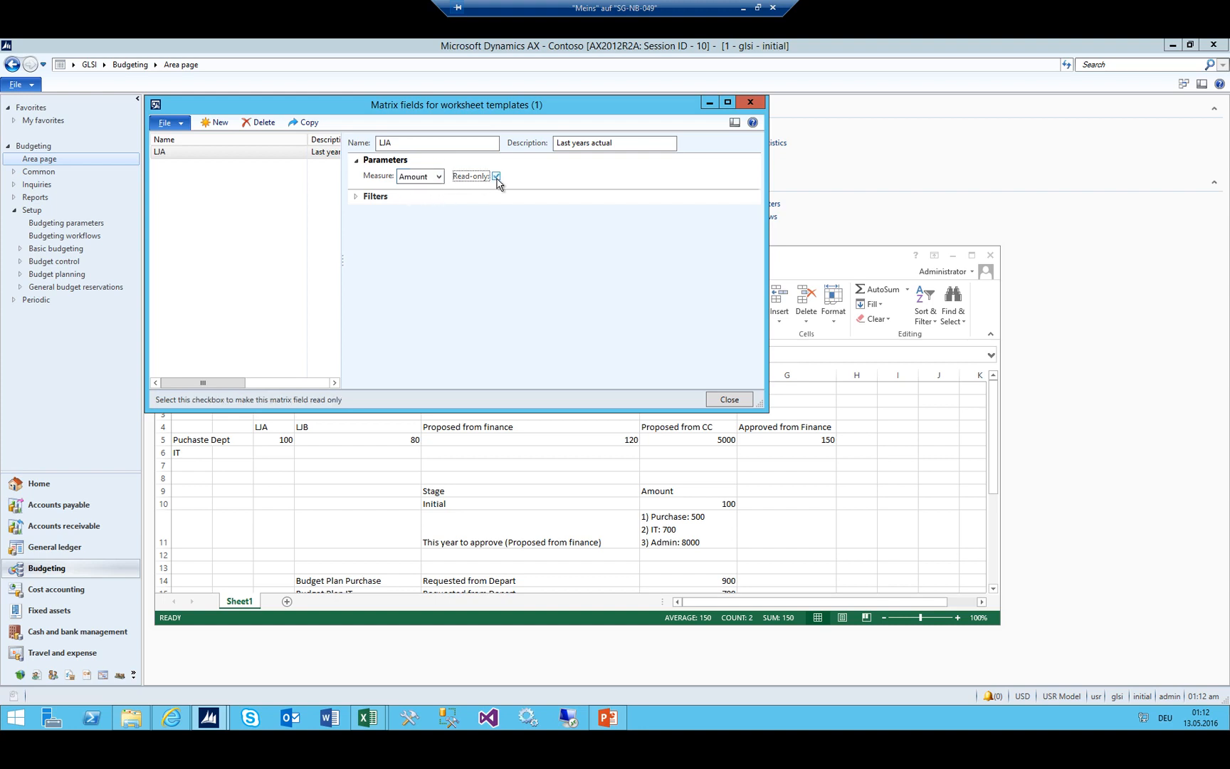
Remove all three default filter conditions from the LJA matrix field
{"action": "left_click", "coordinate": [365, 198]}
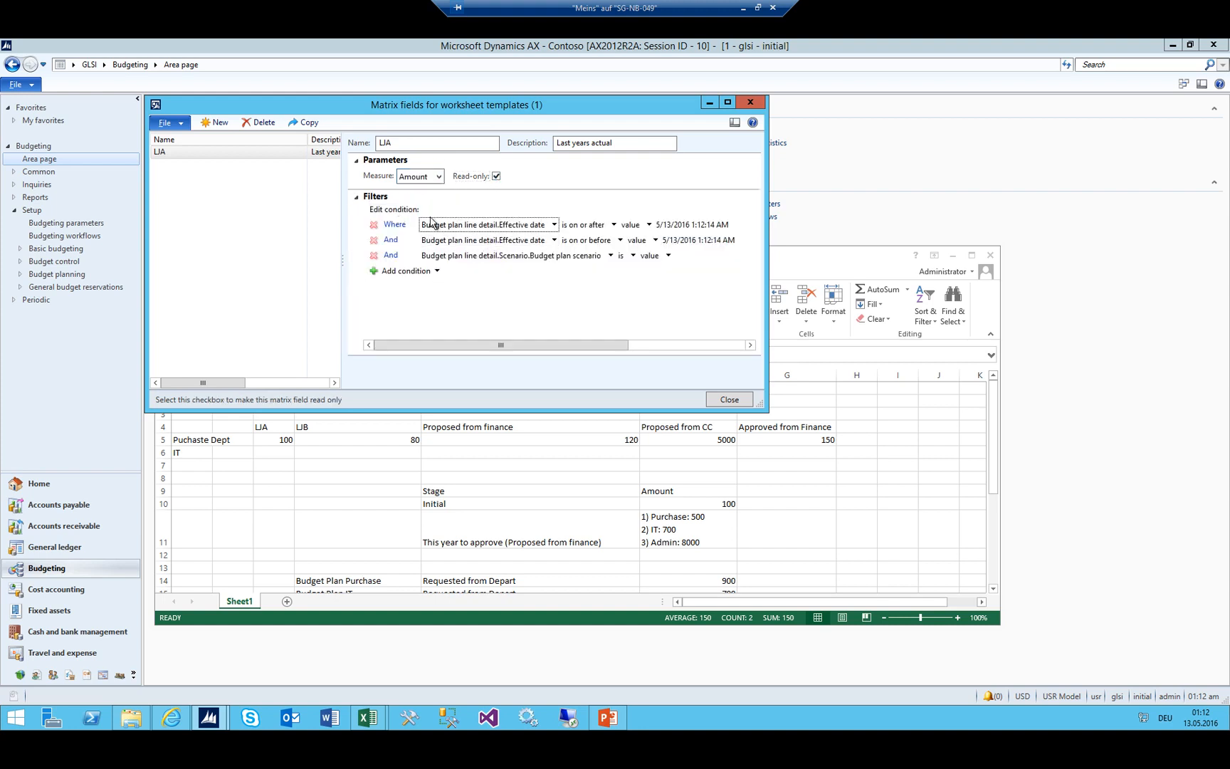
{"action": "left_click", "coordinate": [374, 226]}
{"action": "left_click", "coordinate": [374, 225]}
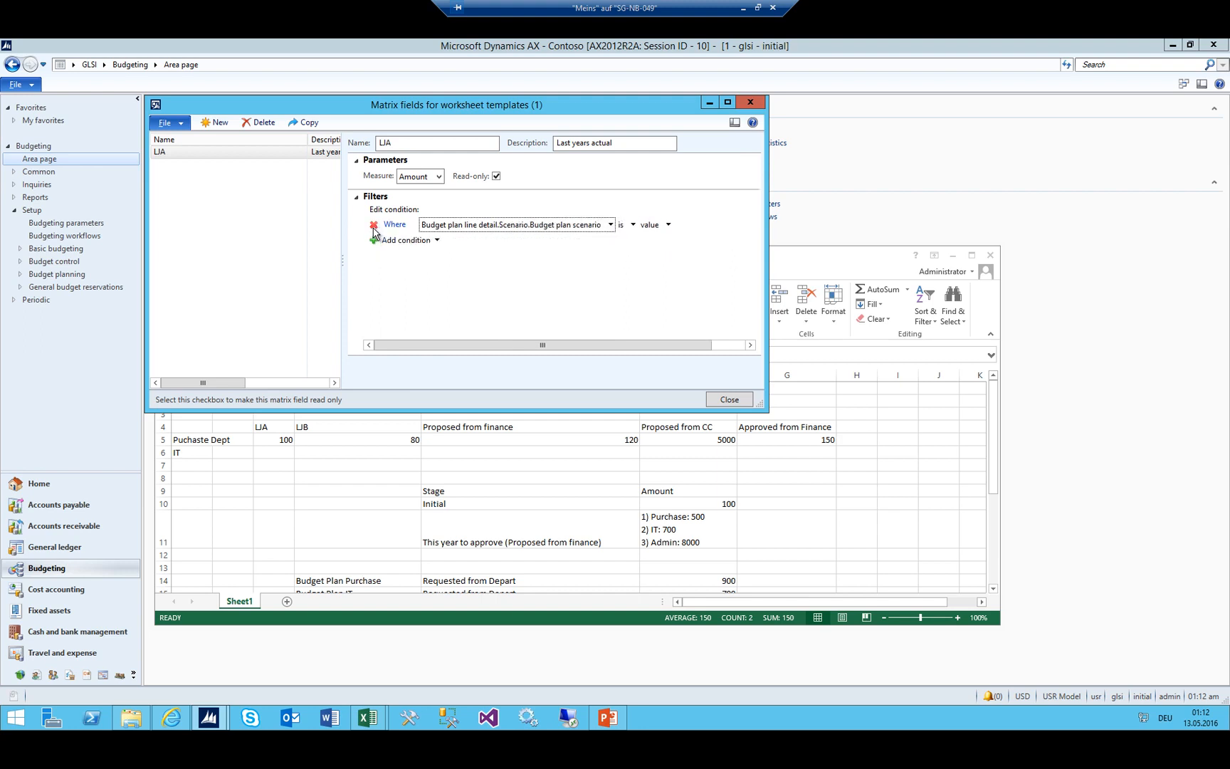
{"action": "left_click", "coordinate": [374, 225]}
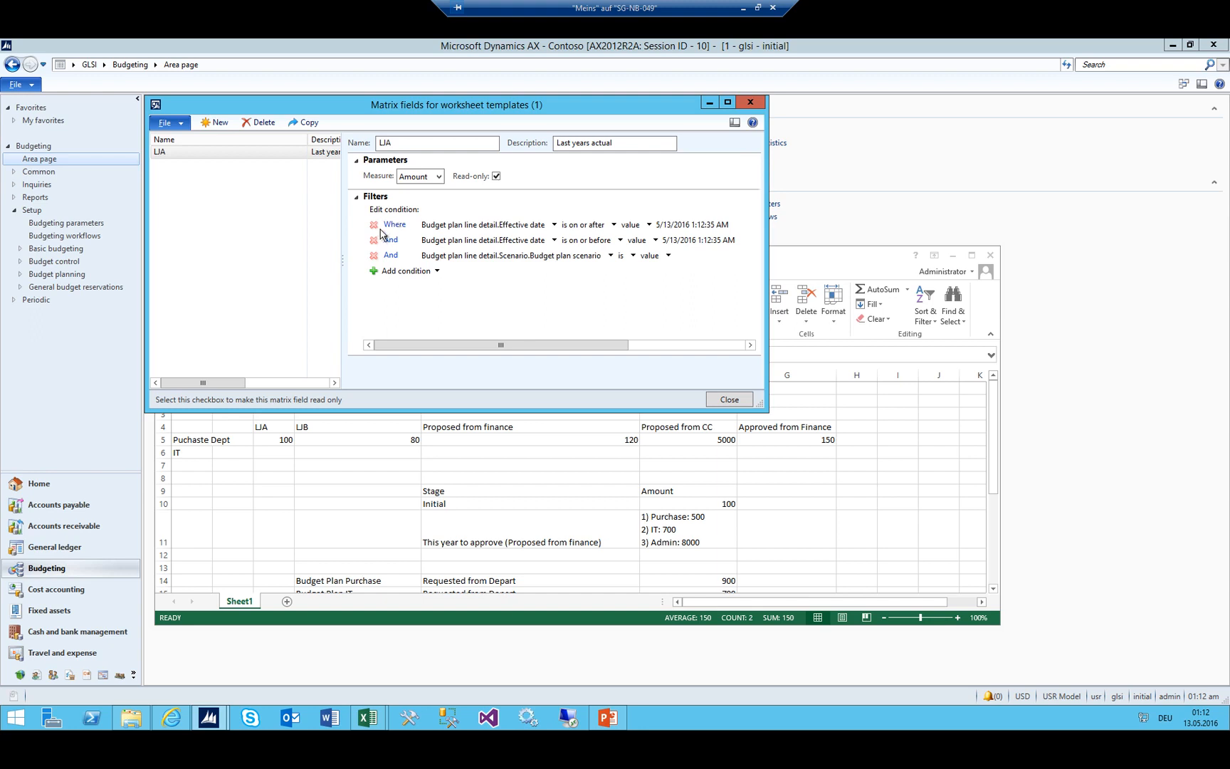
{"action": "left_click", "coordinate": [374, 226]}
{"action": "left_click", "coordinate": [374, 225]}
{"action": "left_click", "coordinate": [374, 225]}
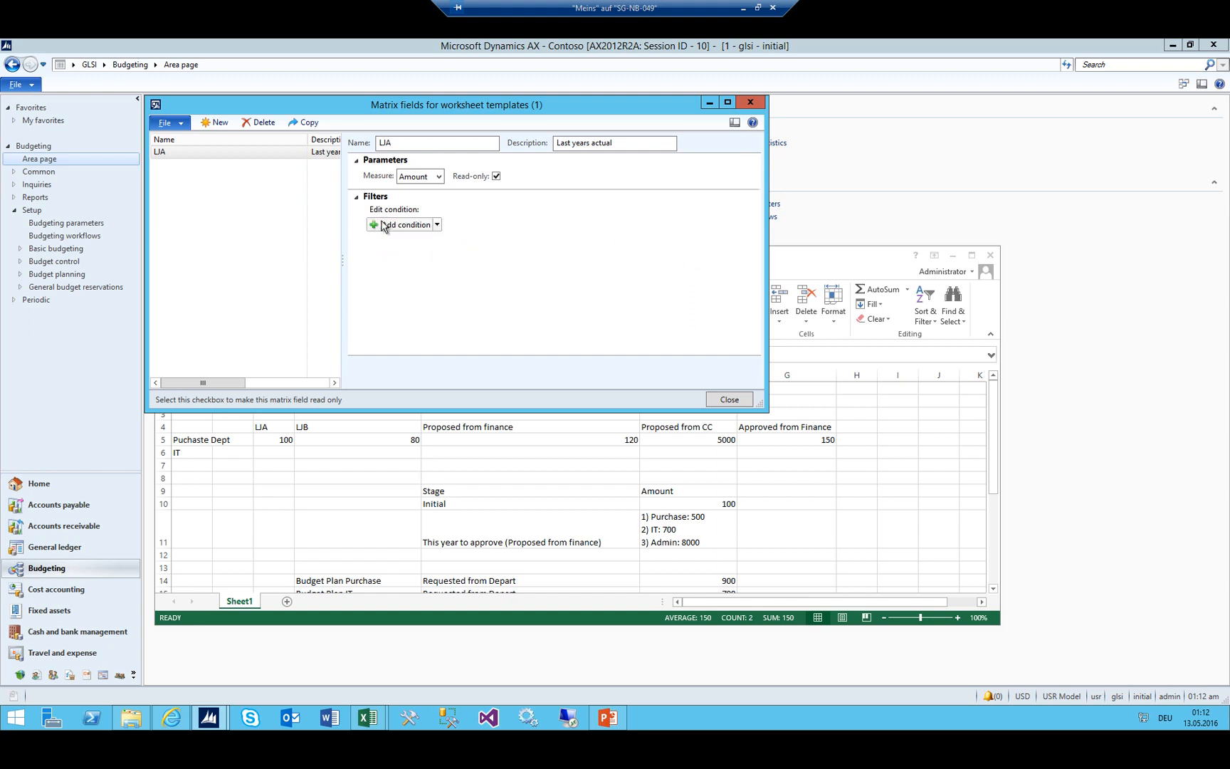
Add a filter condition to the LJA matrix field on Budget plan line detail.Scenario.Budget plan scenario
{"action": "left_click", "coordinate": [388, 225]}
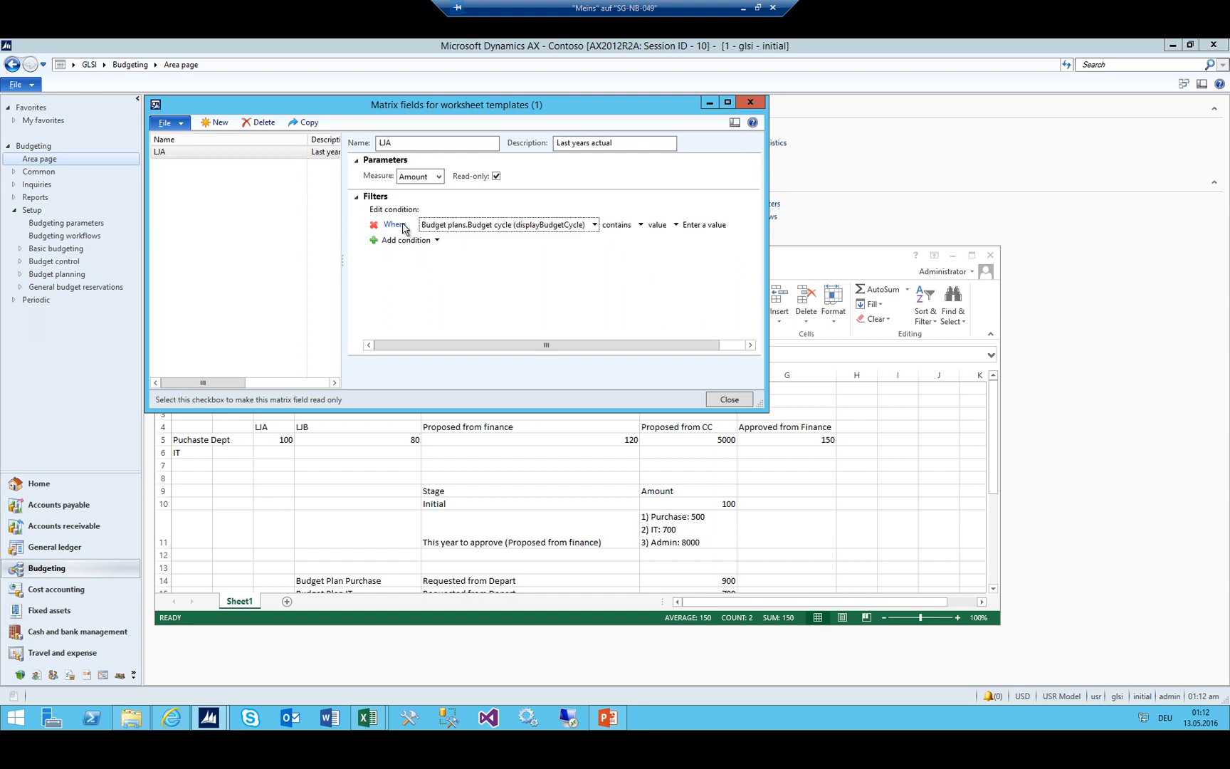
{"action": "left_click", "coordinate": [594, 225]}
{"action": "mouse_move", "coordinate": [501, 256]}
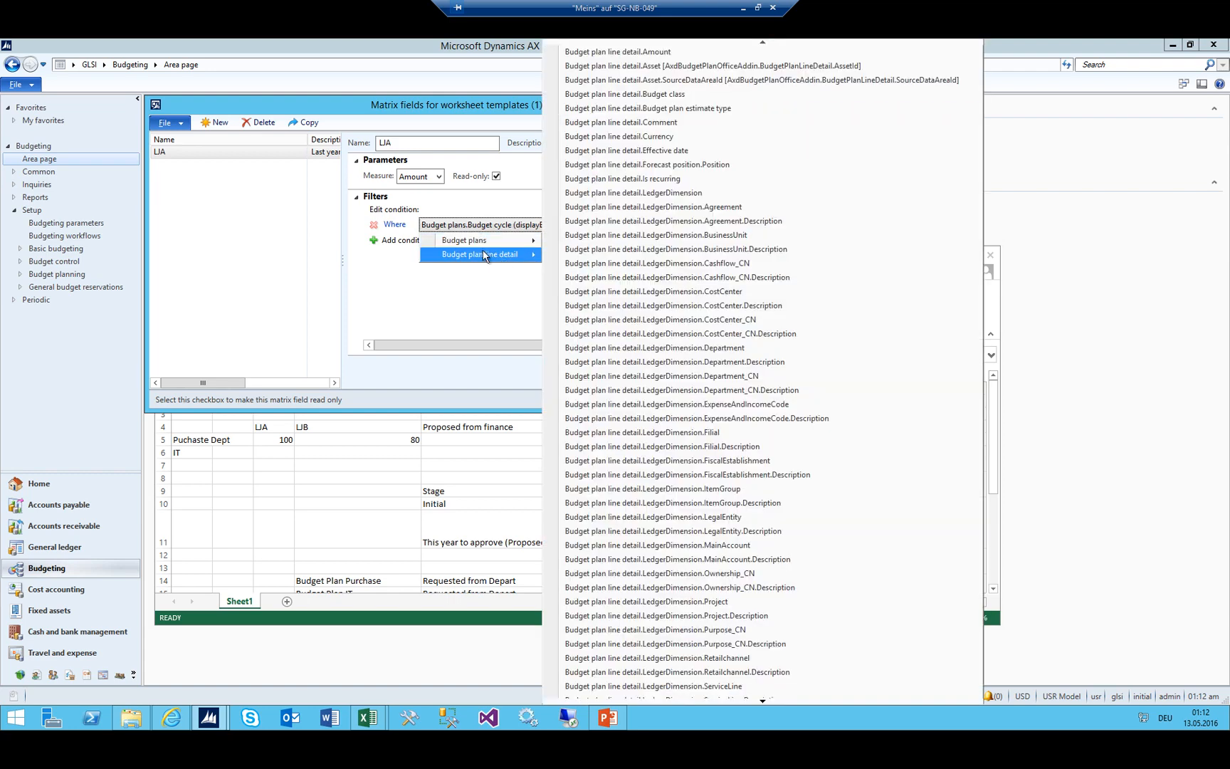
{"action": "scroll", "coordinate": [719, 256], "scroll_direction": "down", "scroll_amount": 5}
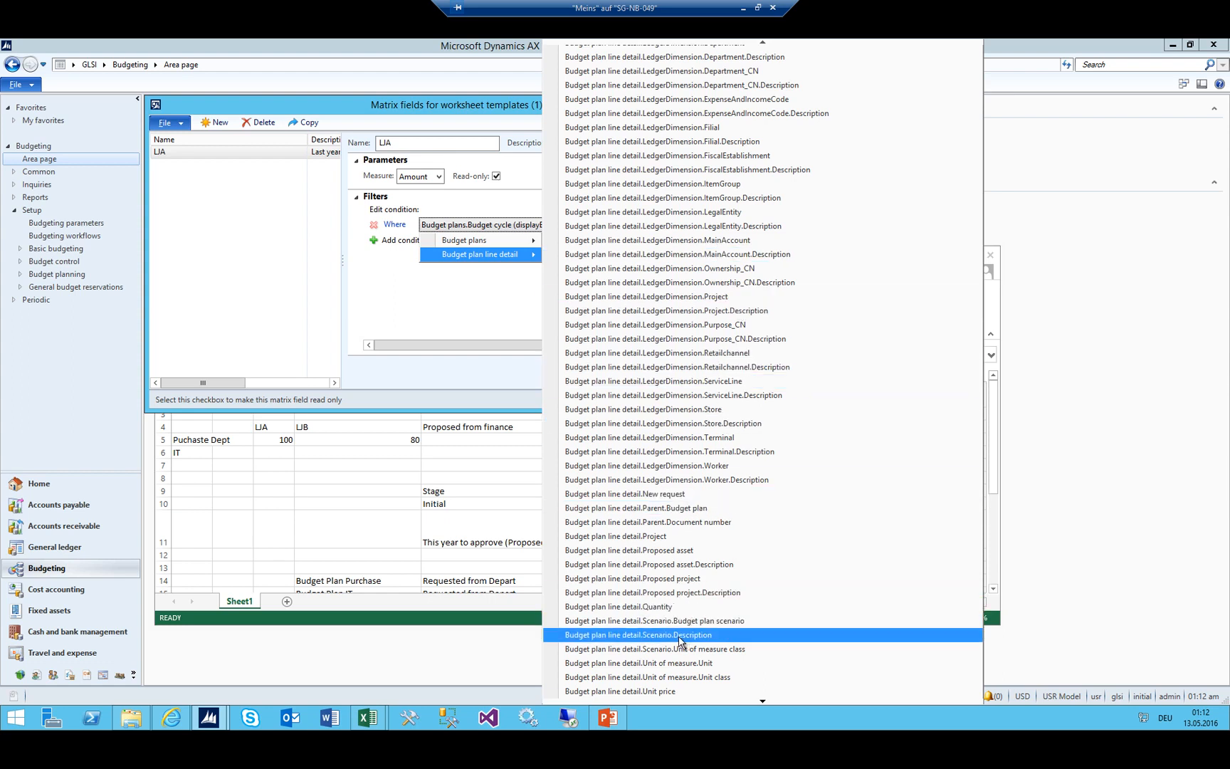
{"action": "left_click", "coordinate": [724, 620]}
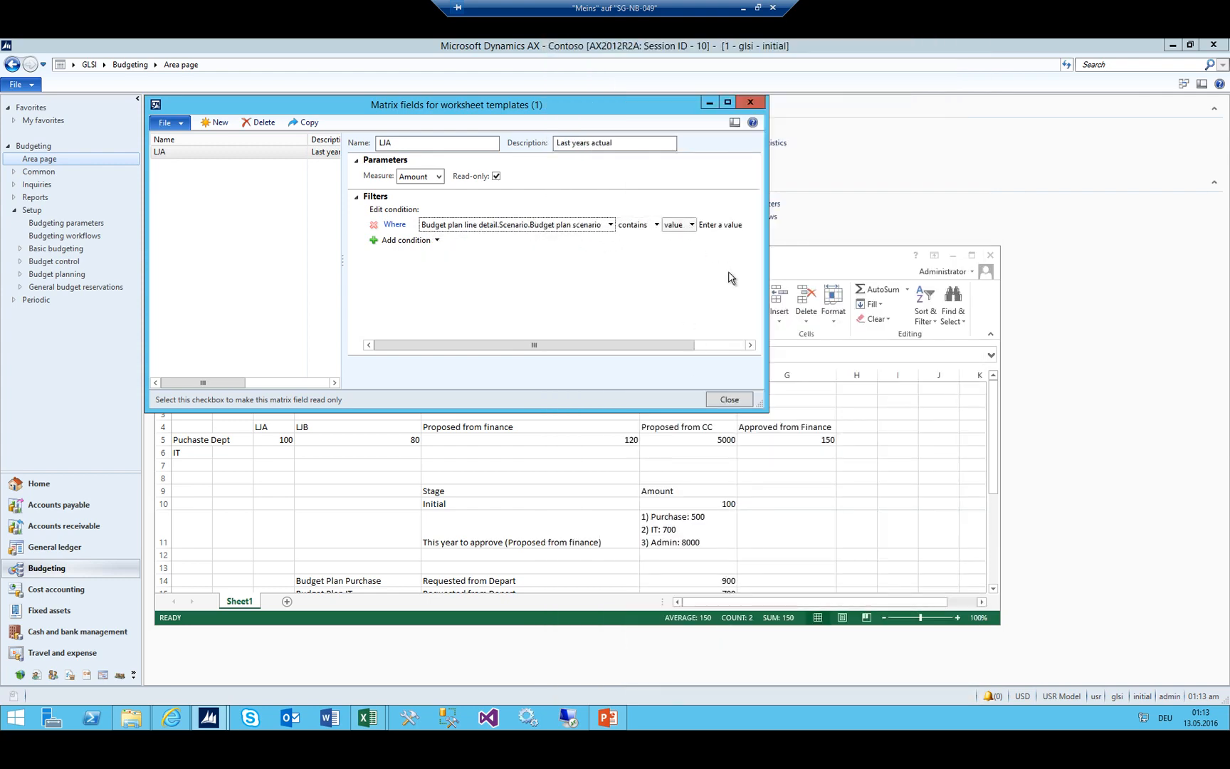
Widen the form and set the scenario filter condition to is, value, 001_LJA
{"action": "left_click_drag", "start_coordinate": [768, 341], "coordinate": [925, 342]}
{"action": "left_click", "coordinate": [692, 225]}
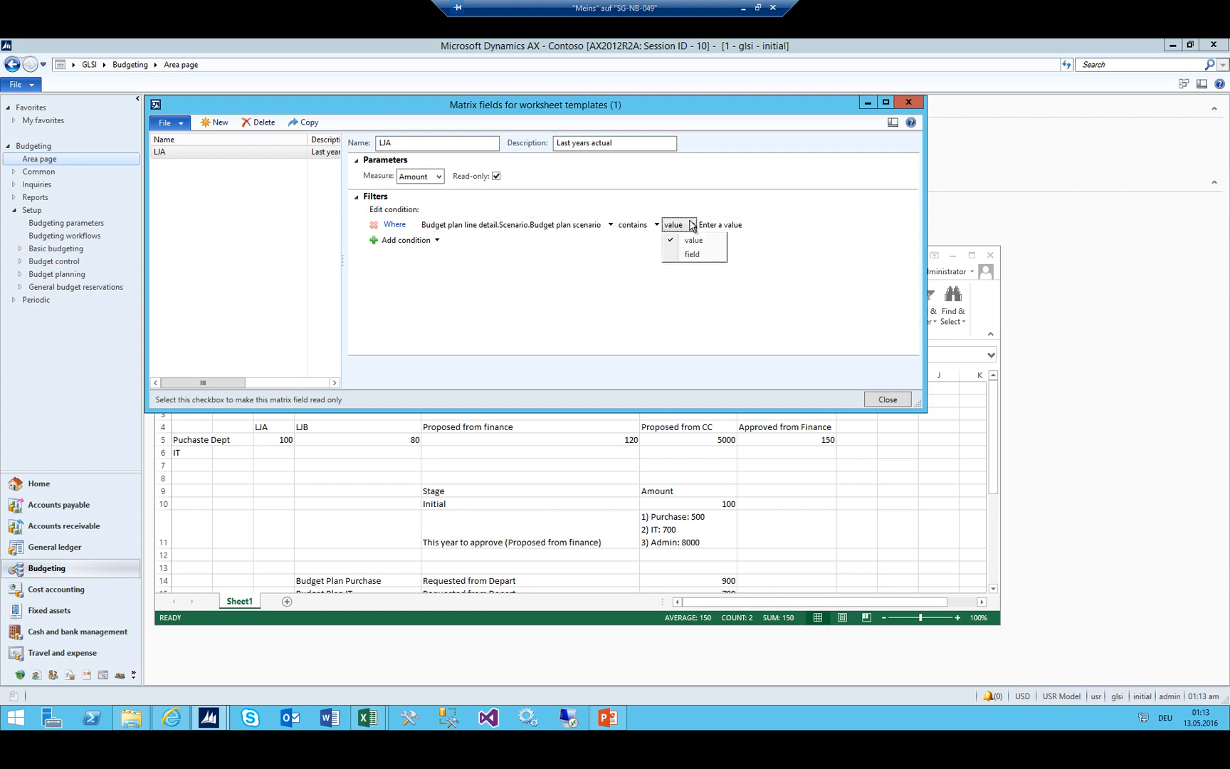
{"action": "left_click", "coordinate": [694, 242]}
{"action": "left_click", "coordinate": [639, 225]}
{"action": "left_click", "coordinate": [646, 265]}
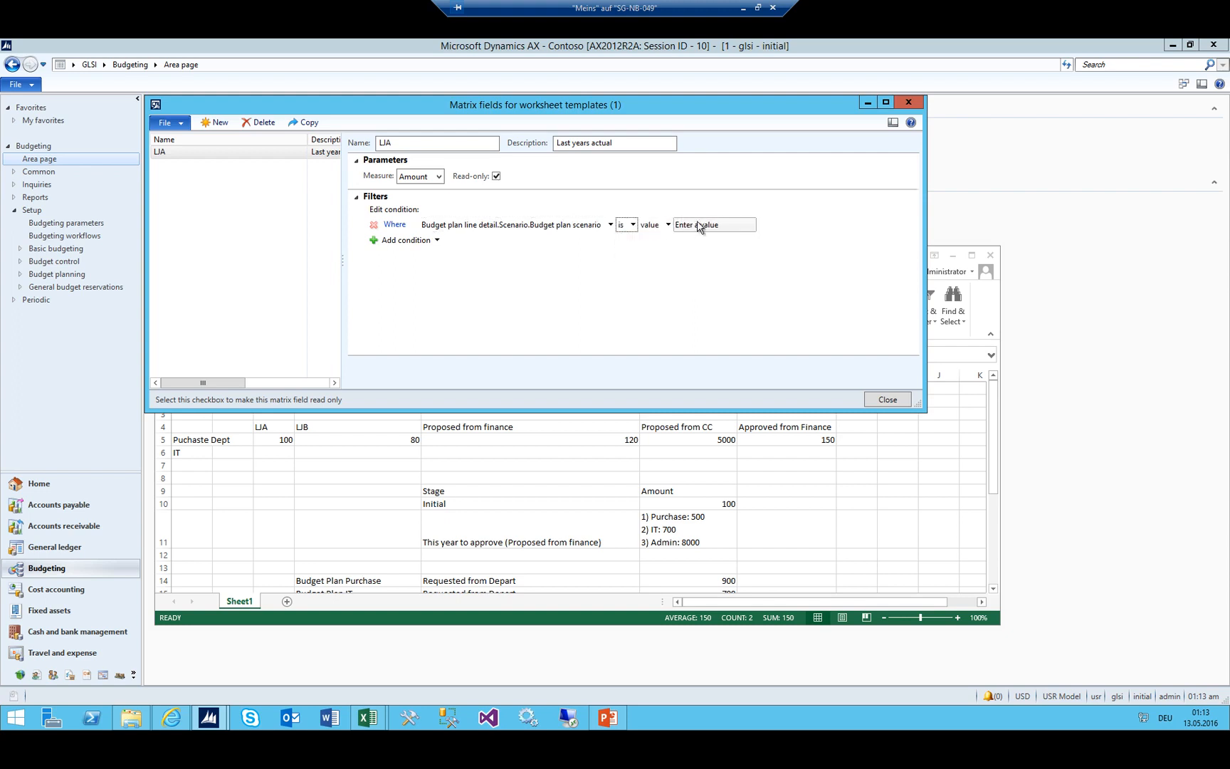
{"action": "left_click", "coordinate": [700, 227]}
{"action": "left_click", "coordinate": [749, 224]}
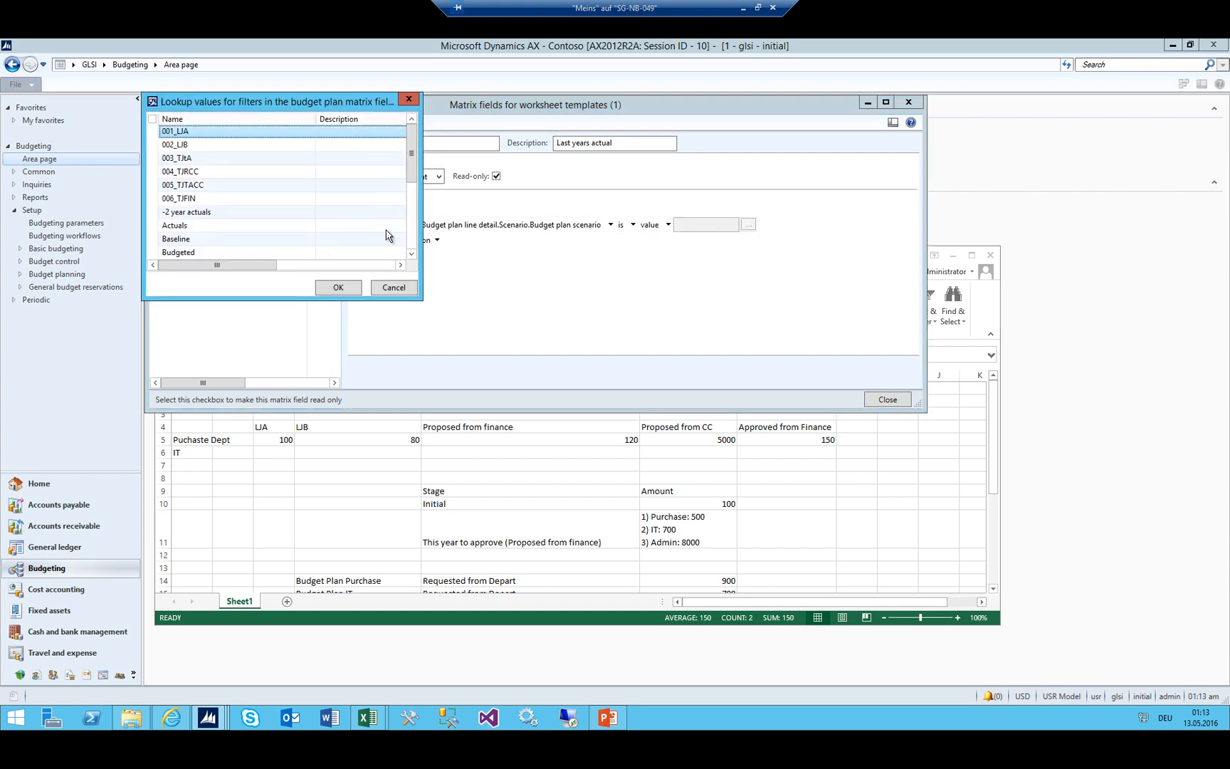
{"action": "double_click", "coordinate": [199, 133]}
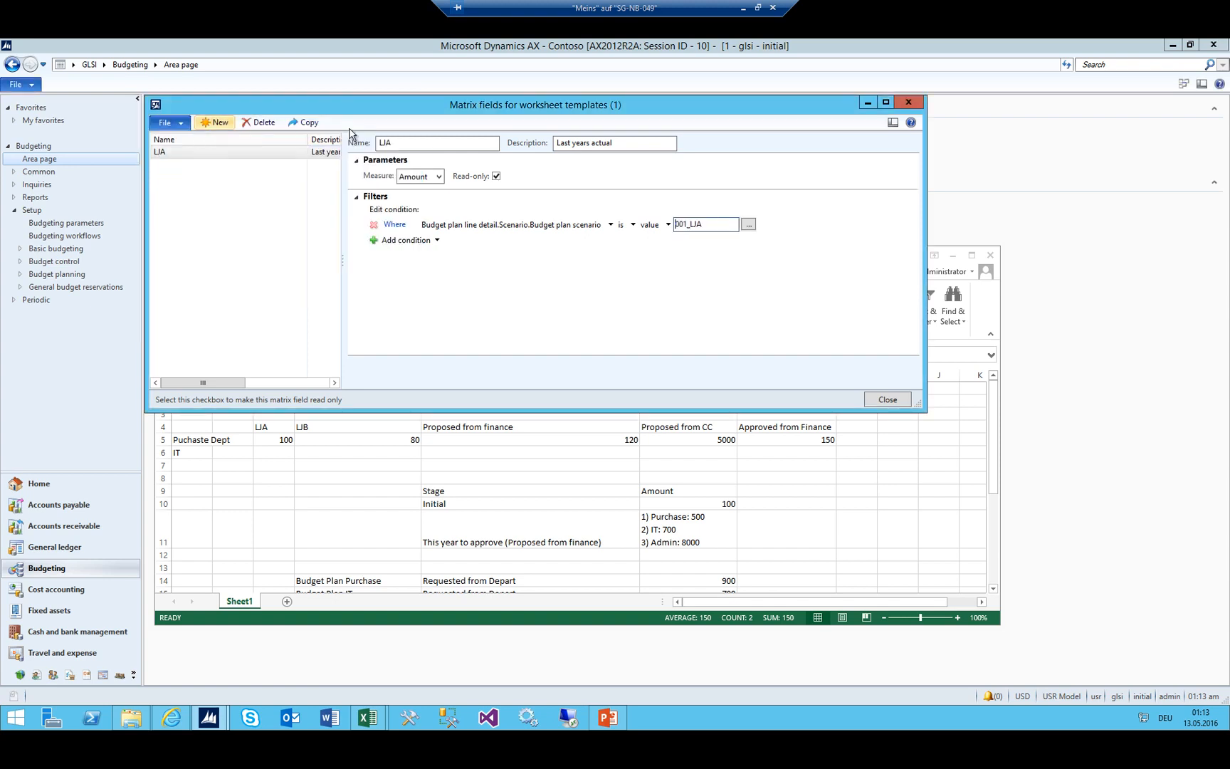
Create a matrix field named LJB with the description "Last years Budget"
{"action": "left_click", "coordinate": [214, 121]}
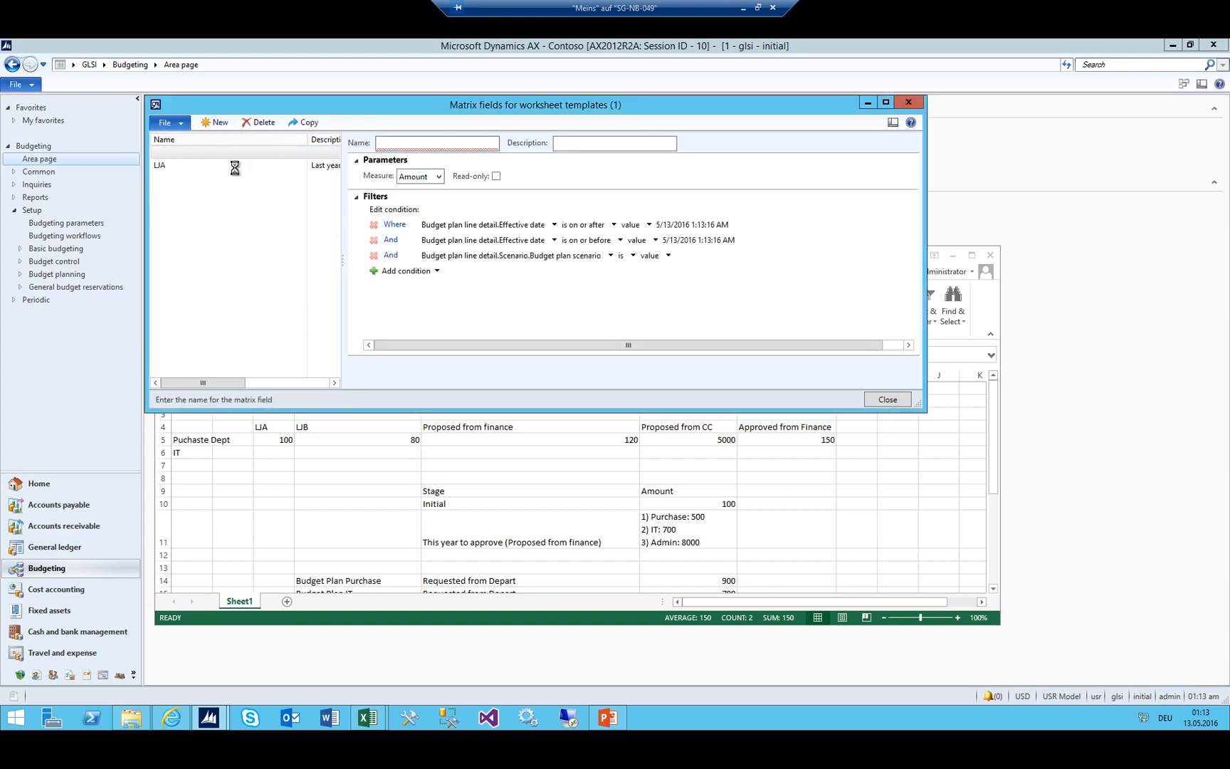
{"action": "left_click", "coordinate": [1046, 202]}
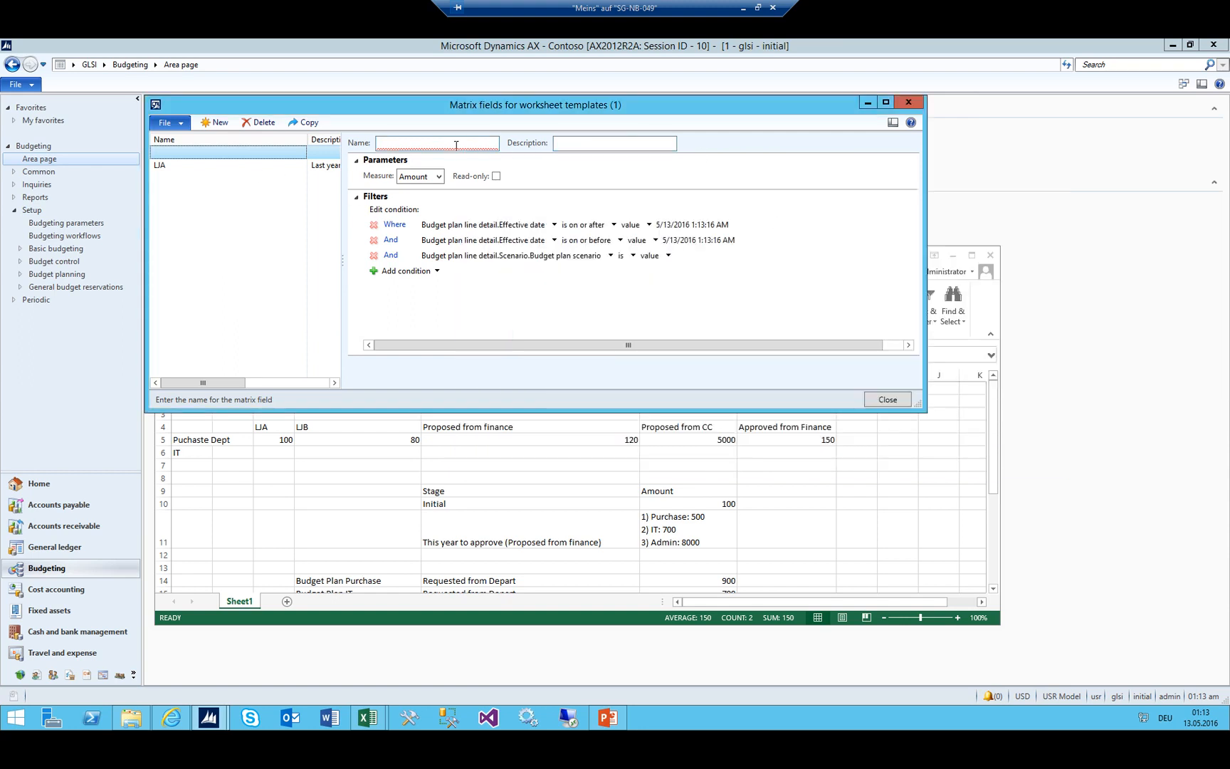
{"action": "left_click", "coordinate": [451, 144]}
{"action": "type", "text": "L"}
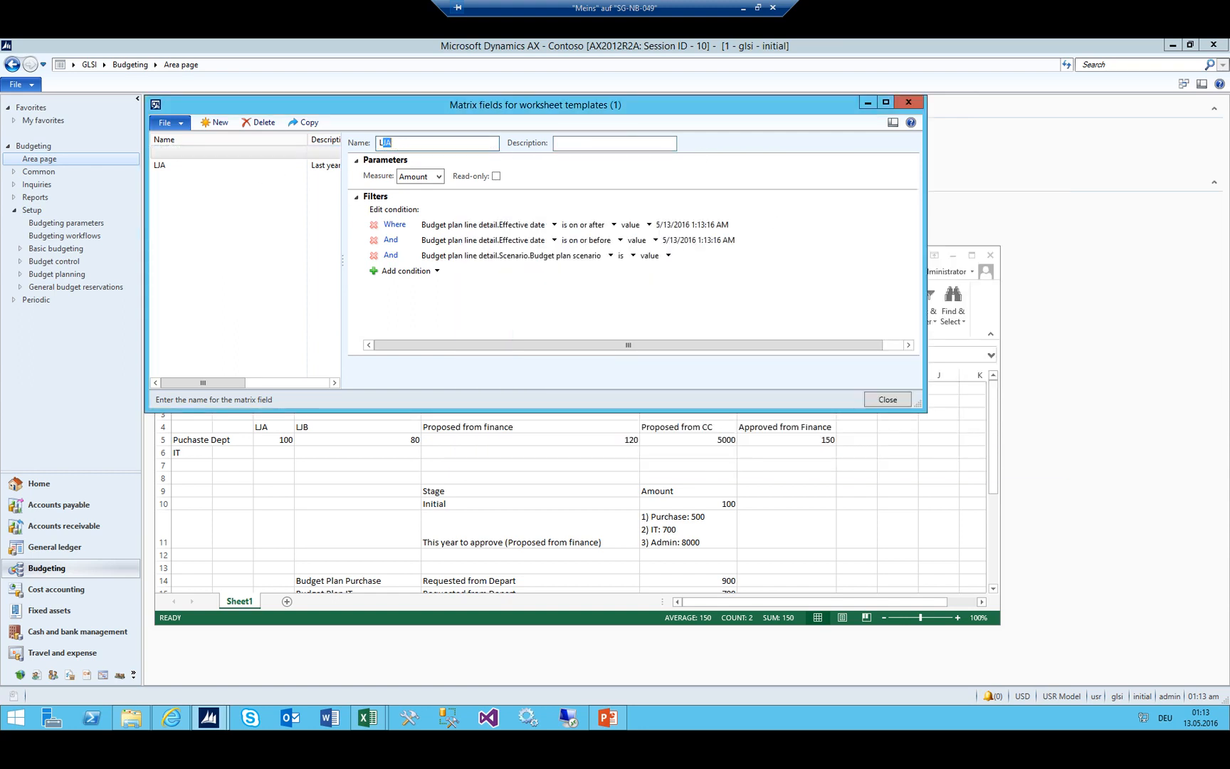
{"action": "type", "text": "JB"}
{"action": "key", "text": "Tab"}
{"action": "type", "text": "La"}
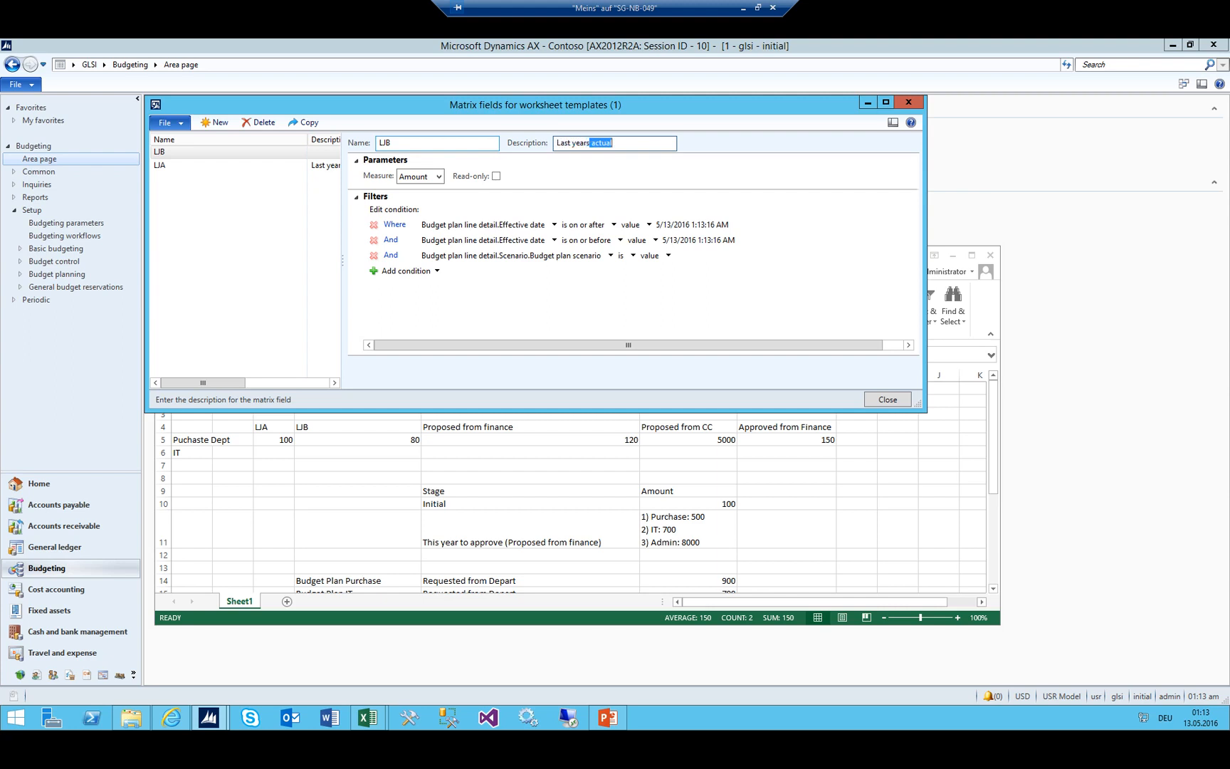
{"action": "type", "text": "st years Bud"}
Remove the default filter conditions from the LJB field and add one on Budget plan line detail.Scenario.Budget plan scenario
{"action": "left_click", "coordinate": [374, 224]}
{"action": "left_click", "coordinate": [374, 224]}
{"action": "left_click", "coordinate": [374, 224]}
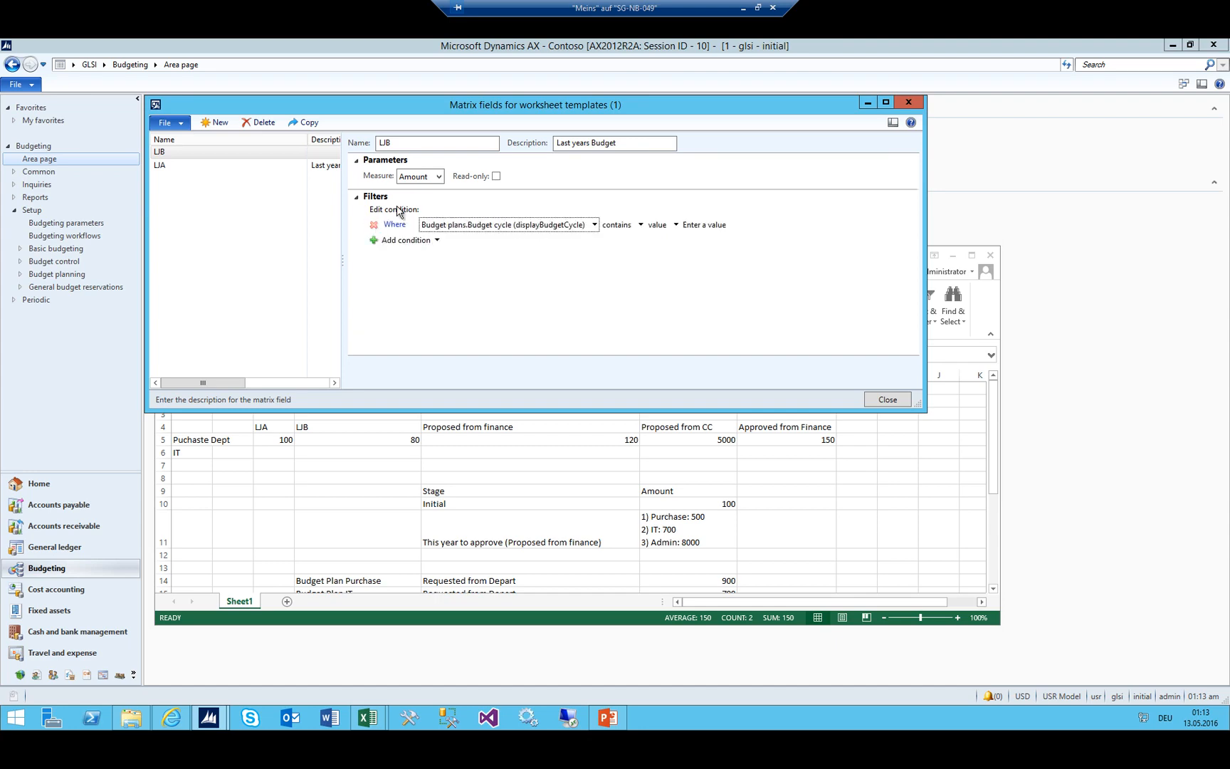
{"action": "left_click", "coordinate": [475, 230]}
{"action": "mouse_move", "coordinate": [480, 254]}
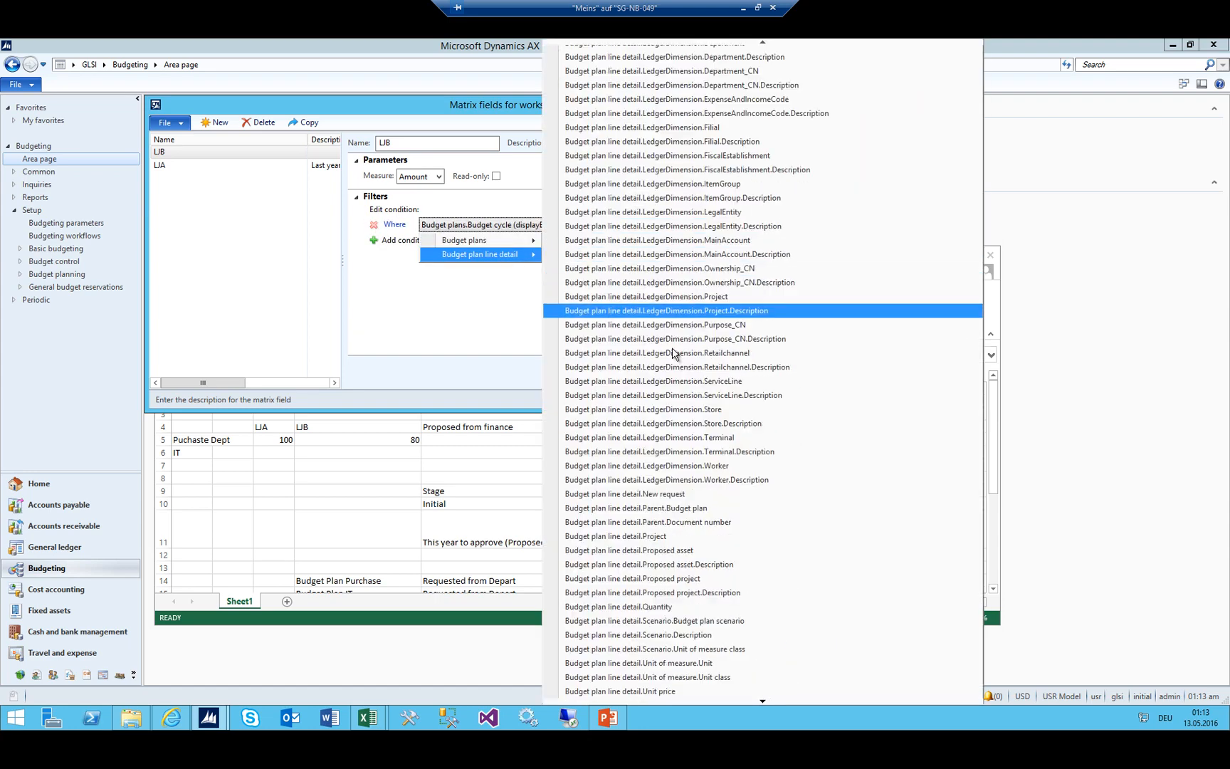
{"action": "left_click", "coordinate": [708, 621]}
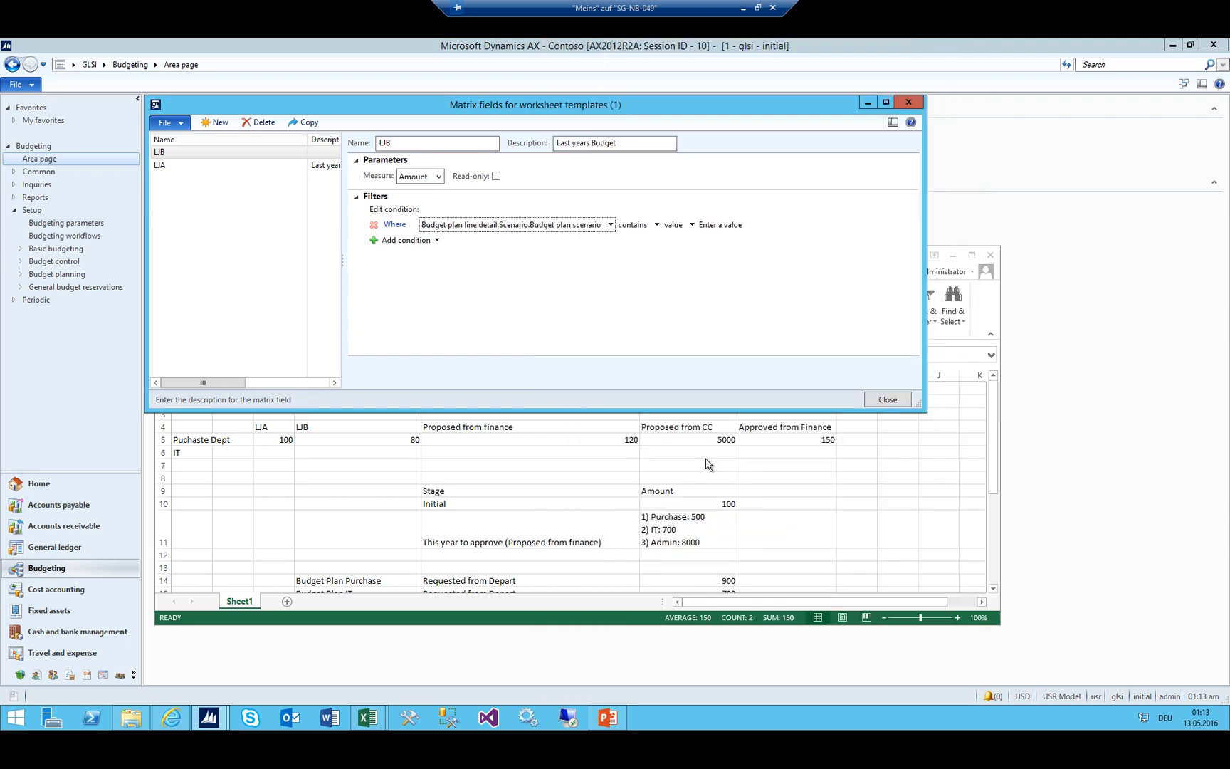
Set the LJB scenario condition to is, value, 002_LJB and make the matrix field read-only
{"action": "left_click", "coordinate": [692, 225]}
{"action": "left_click", "coordinate": [655, 225]}
{"action": "left_click", "coordinate": [645, 255]}
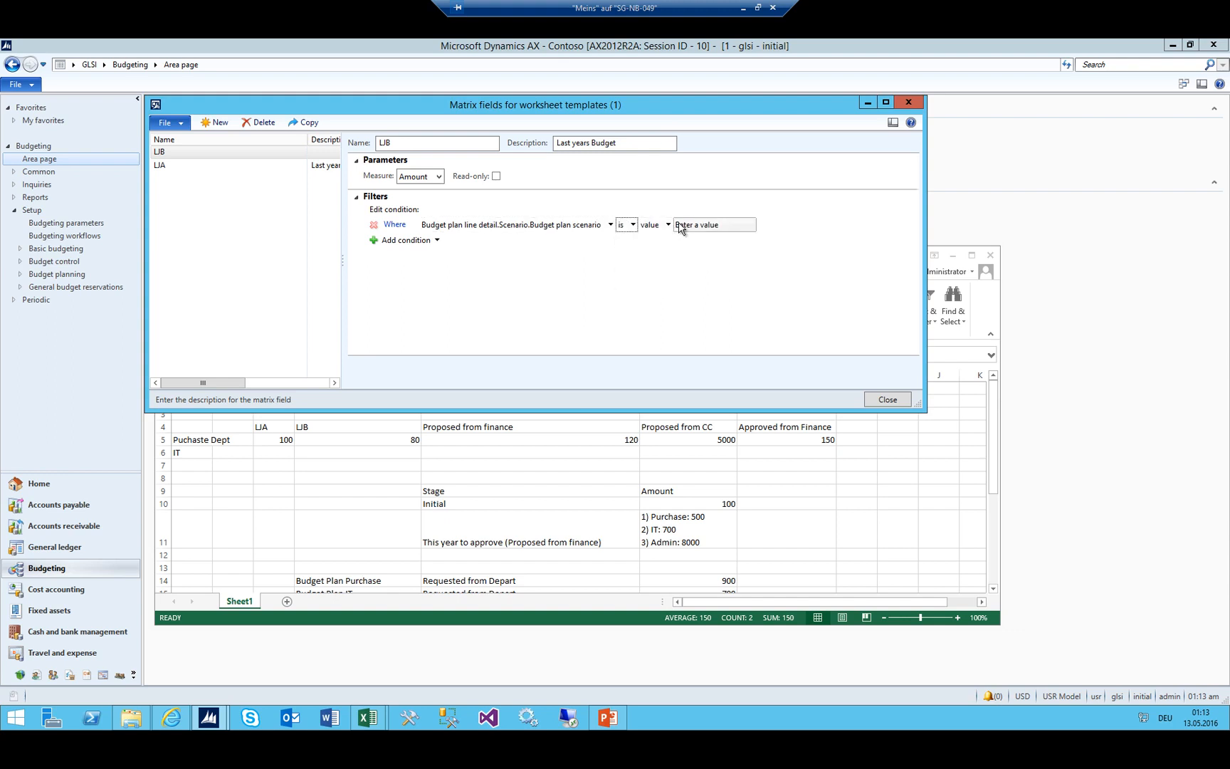
{"action": "left_click", "coordinate": [681, 224]}
{"action": "left_click", "coordinate": [748, 224]}
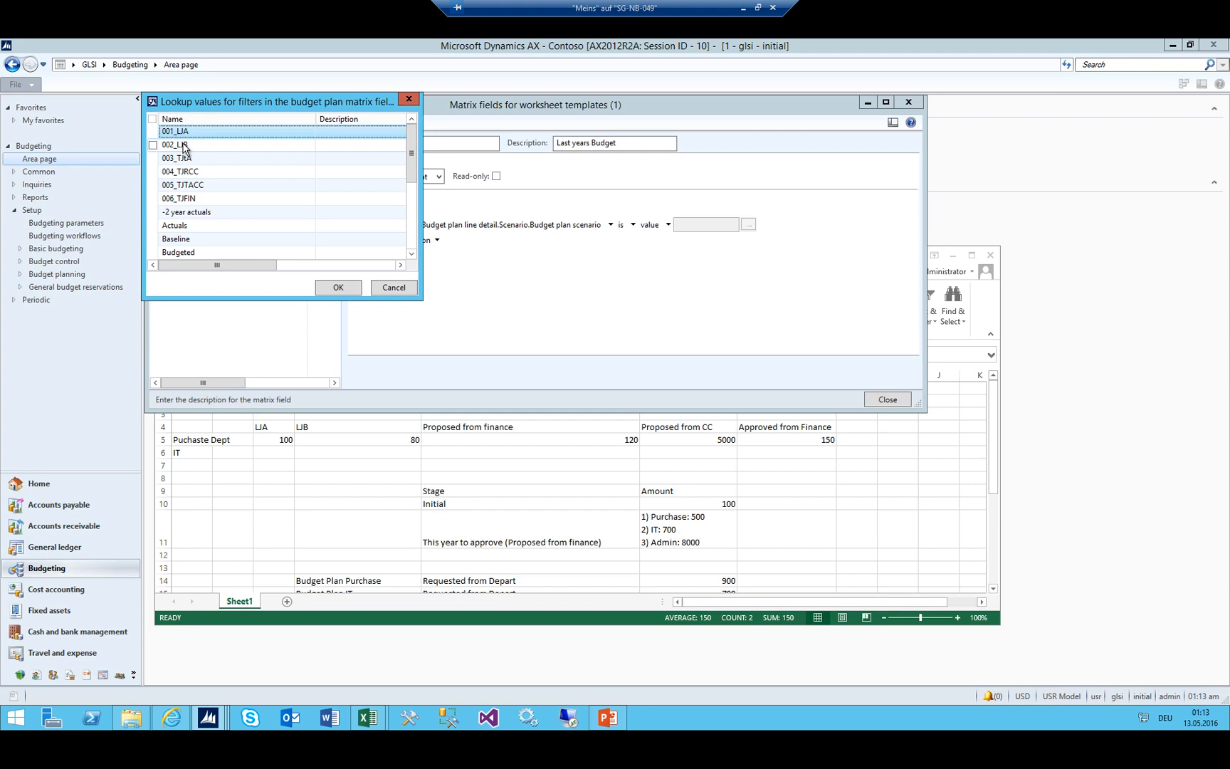
{"action": "left_click", "coordinate": [496, 176]}
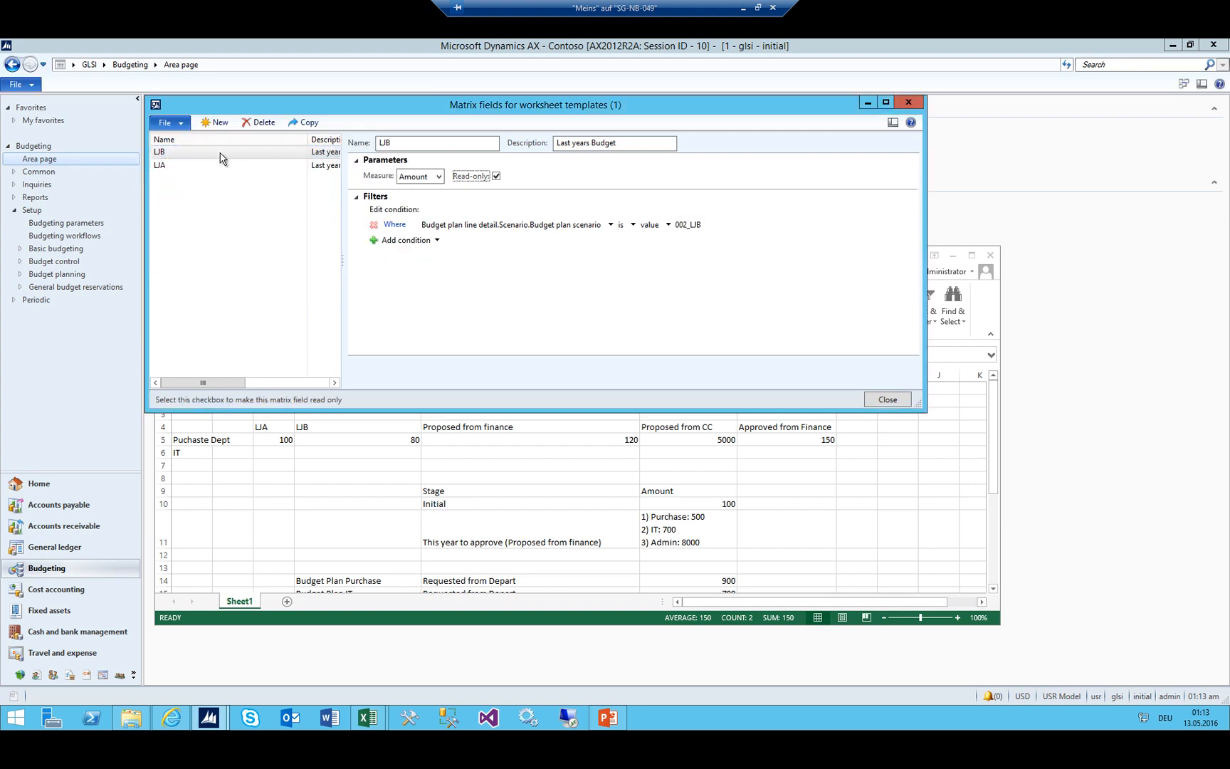
{"action": "left_click", "coordinate": [220, 153]}
Create a matrix field named TJProp with the description "This year proposed by finance"
{"action": "left_click", "coordinate": [219, 123]}
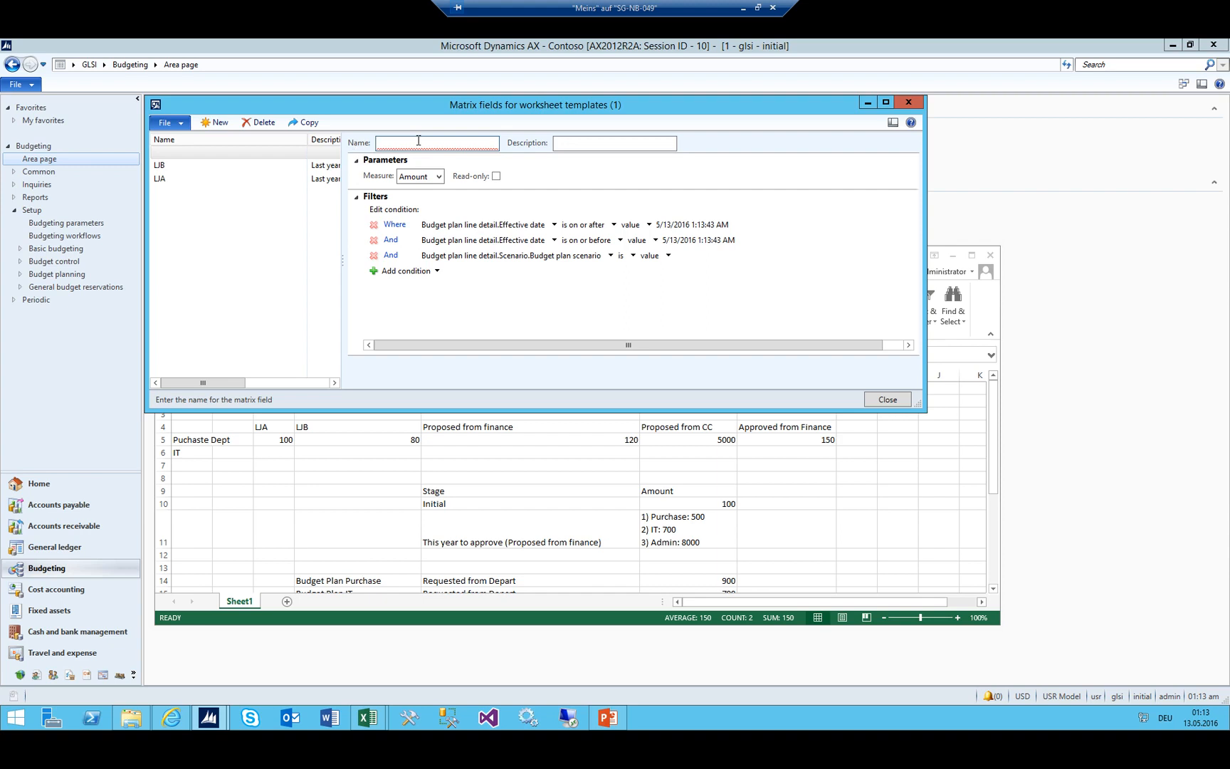
{"action": "type", "text": "TJProp"}
{"action": "key", "text": "Tab"}
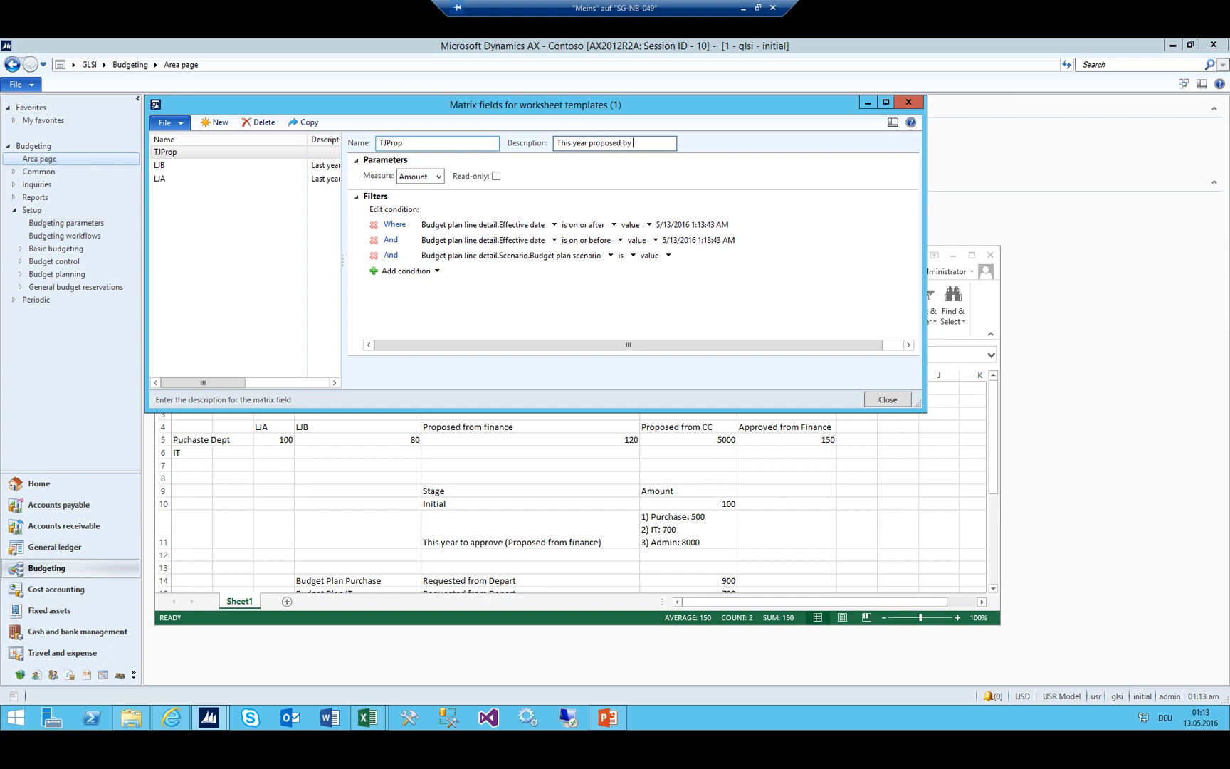
{"action": "type", "text": "This year proposed by finance"}
{"action": "key", "text": "Tab"}
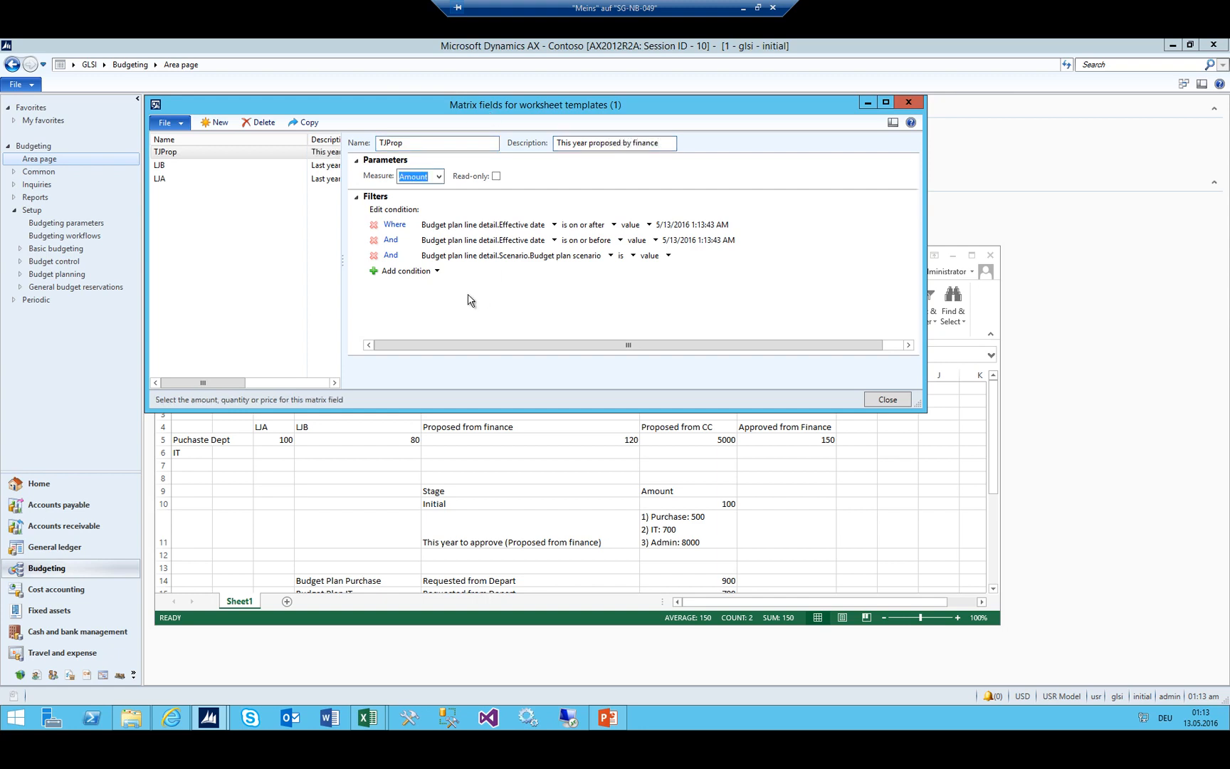
Remove the default filter conditions from the TJProp field and add one on Budget plan line detail.Scenario.Budget plan scenario
{"action": "left_click", "coordinate": [373, 224]}
{"action": "left_click", "coordinate": [373, 224]}
{"action": "left_click", "coordinate": [373, 224]}
{"action": "left_click", "coordinate": [379, 227]}
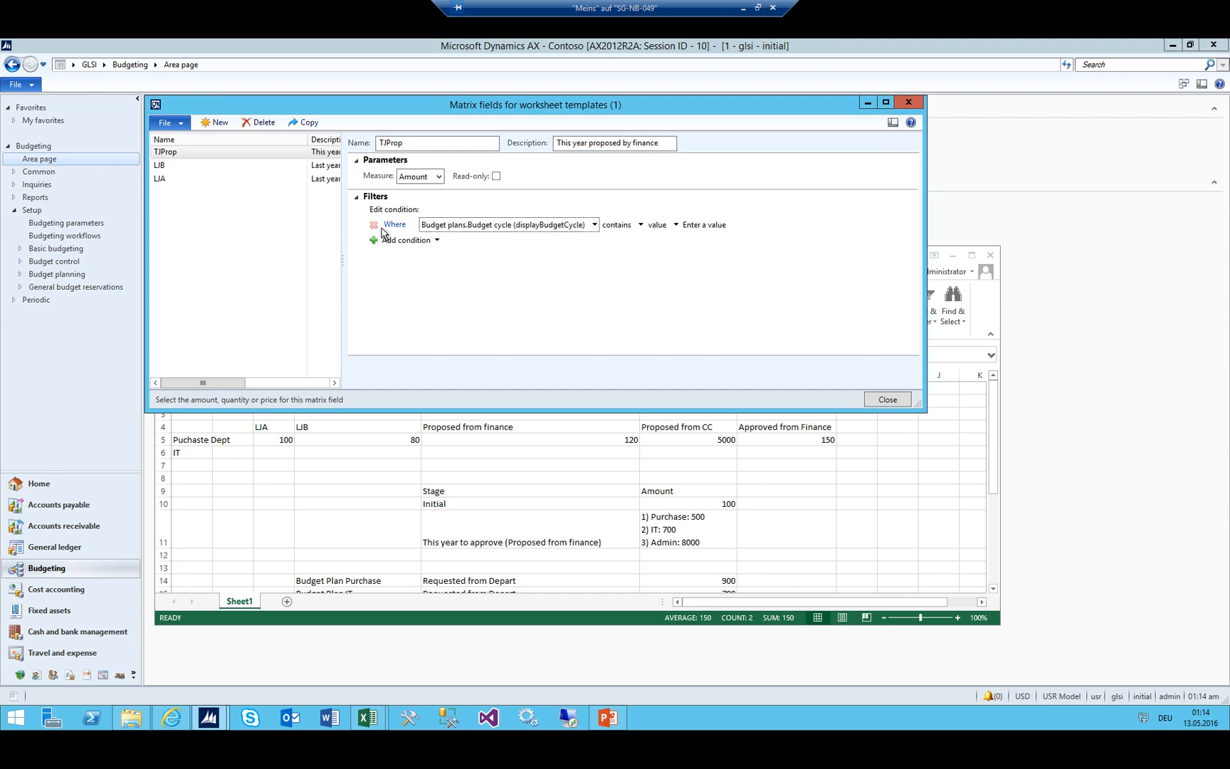
{"action": "left_click", "coordinate": [593, 225]}
{"action": "mouse_move", "coordinate": [491, 255]}
{"action": "scroll", "coordinate": [711, 338], "scroll_direction": "down", "scroll_amount": 7}
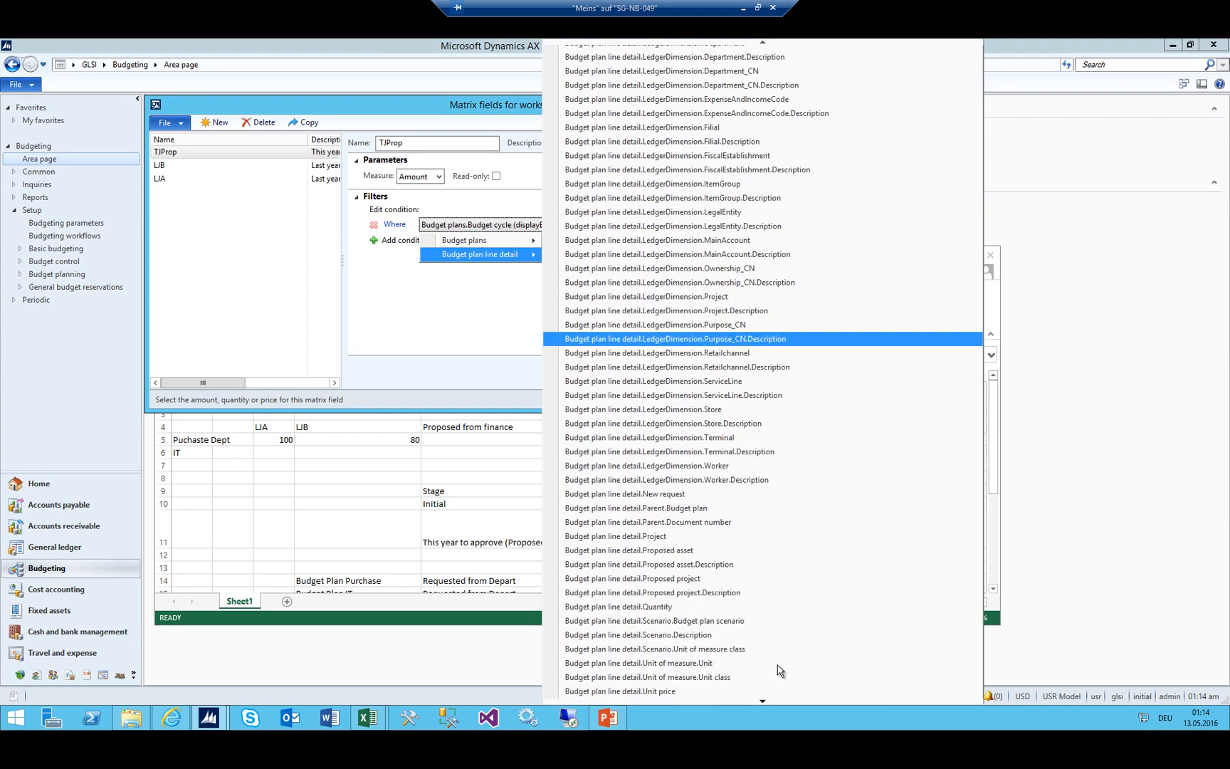
{"action": "left_click", "coordinate": [719, 663]}
Set the TJProp scenario condition to is, value, 003_TJtA
{"action": "left_click", "coordinate": [656, 225]}
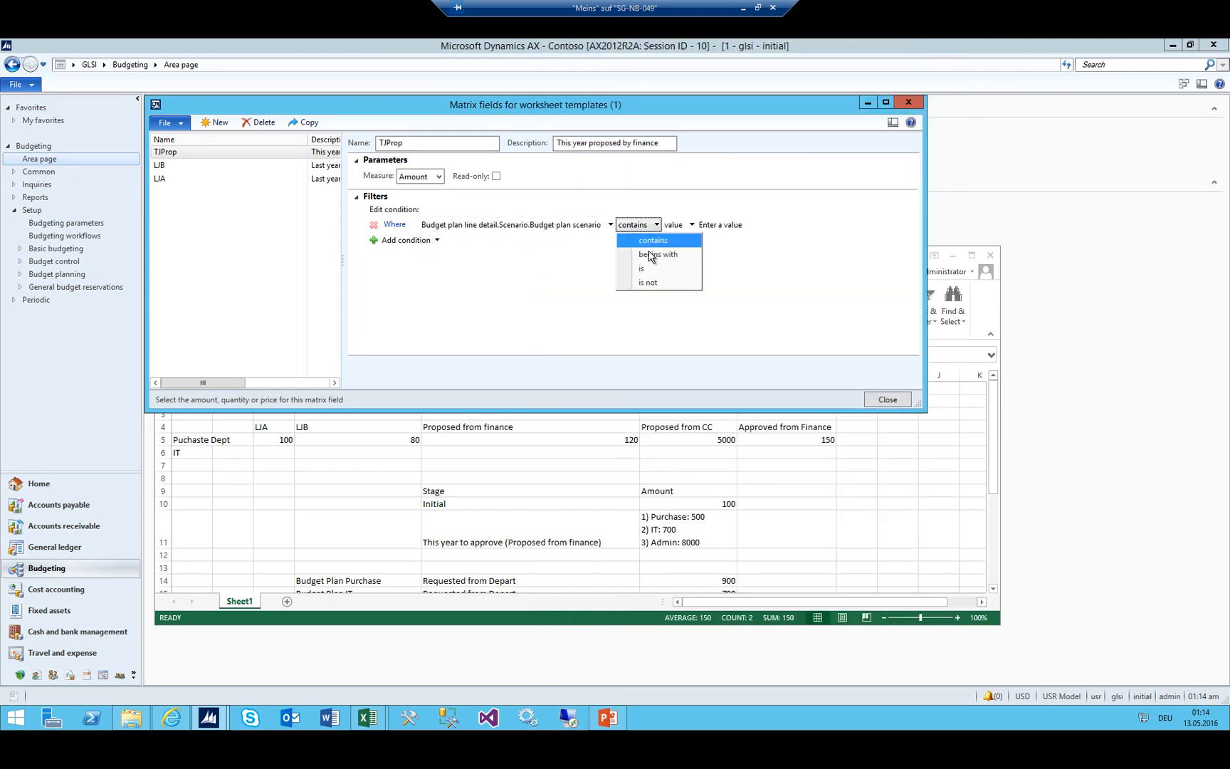
{"action": "left_click", "coordinate": [651, 266]}
{"action": "left_click", "coordinate": [708, 224]}
{"action": "left_click", "coordinate": [747, 225]}
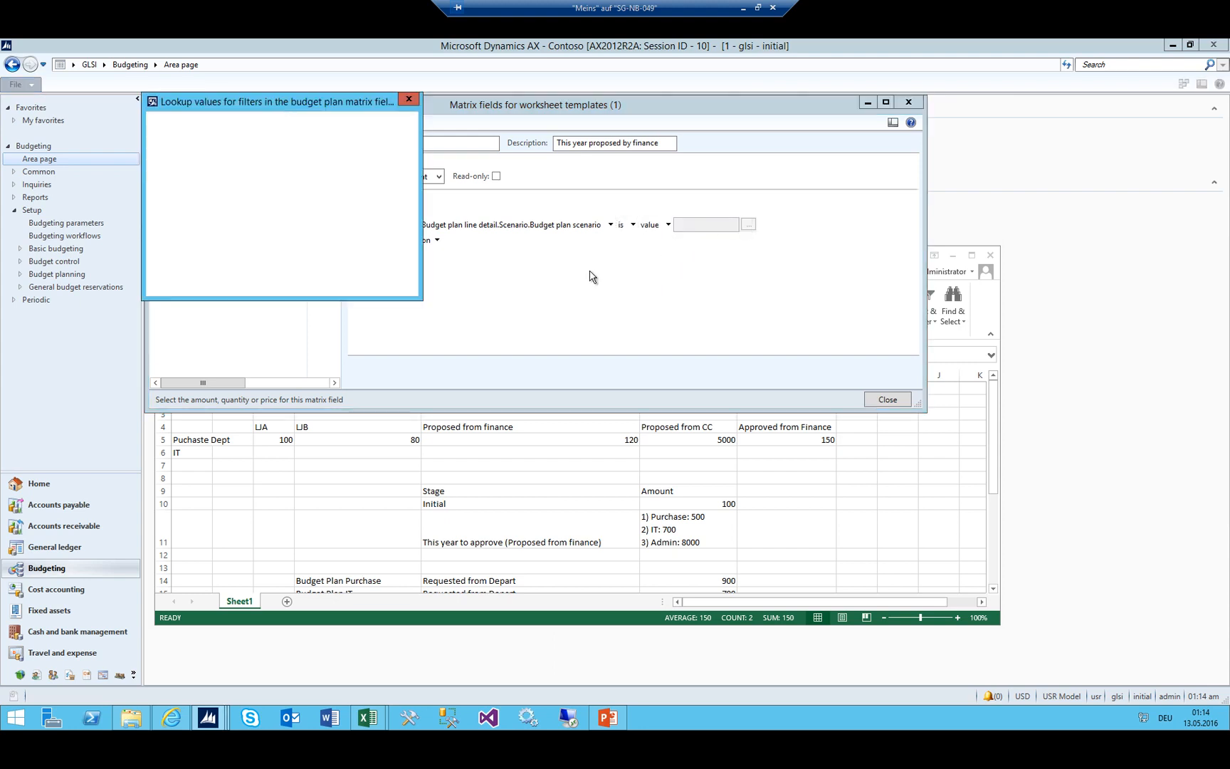
{"action": "left_click", "coordinate": [191, 161]}
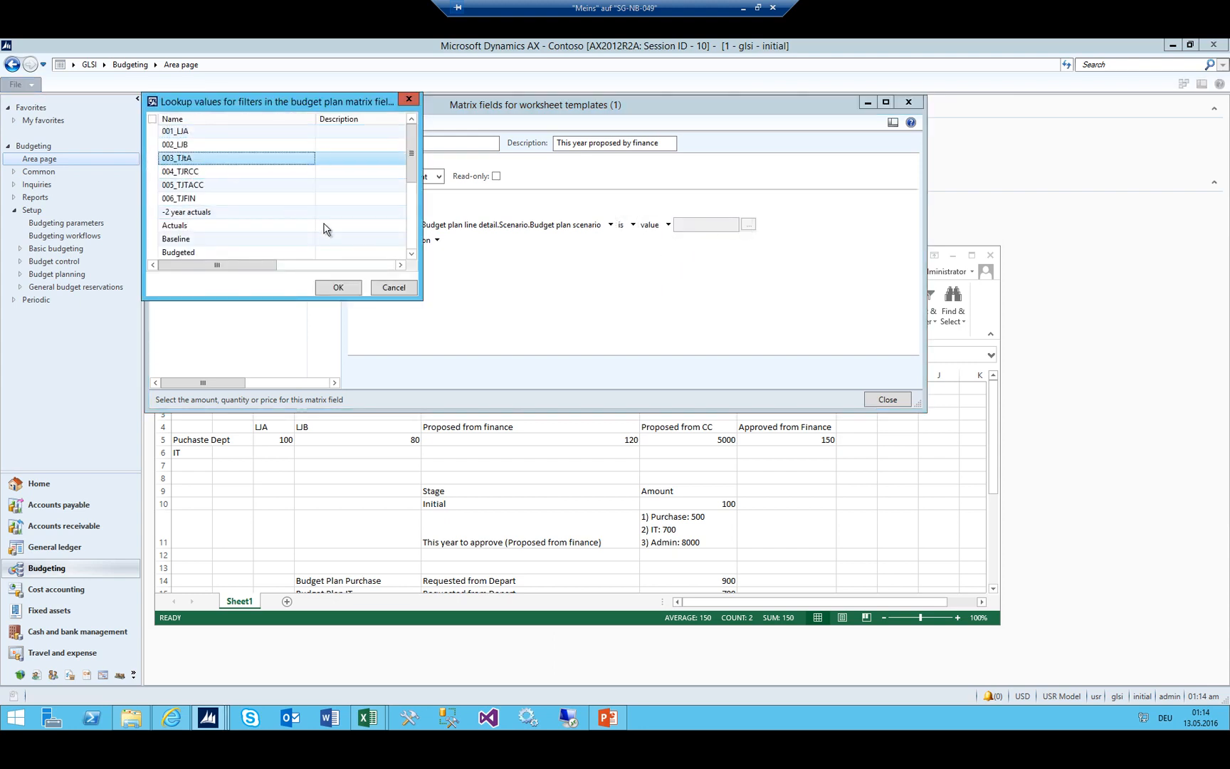
{"action": "left_click", "coordinate": [350, 286]}
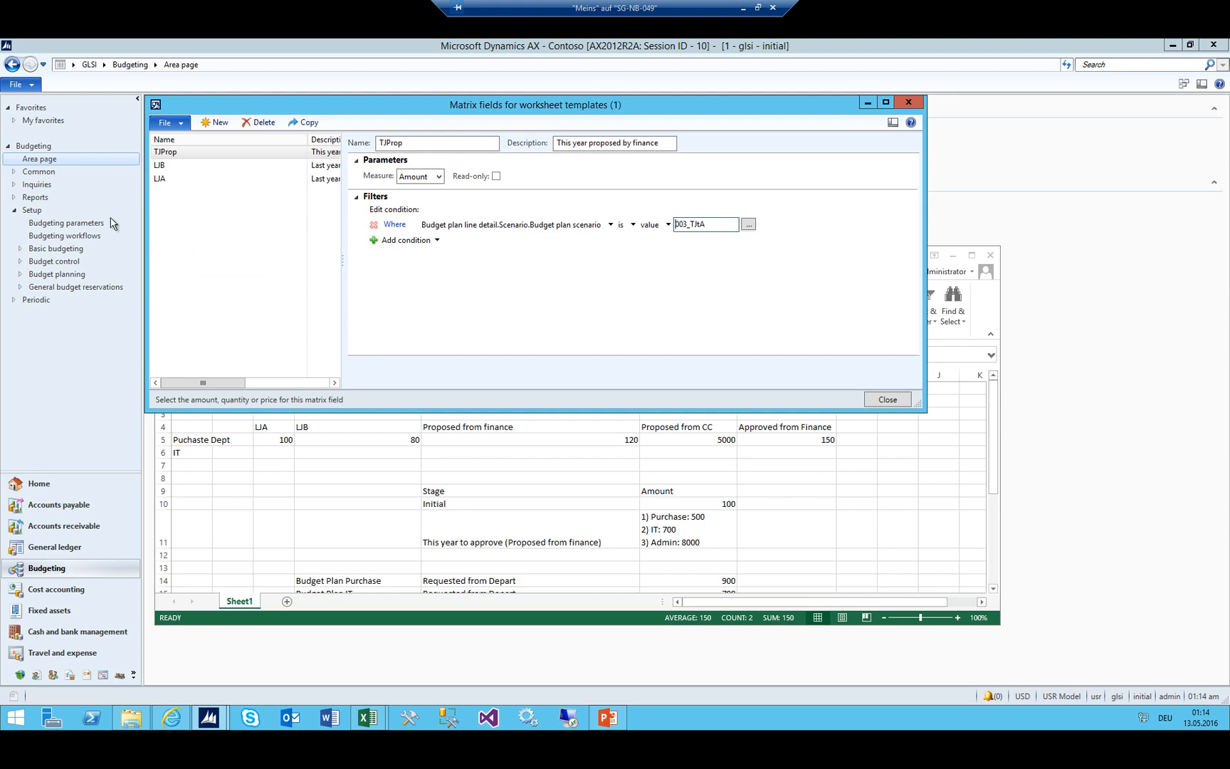
Compare the read-only setting and scenario filter of the LJB, TJProp and LJA matrix fields
{"action": "left_click", "coordinate": [173, 166]}
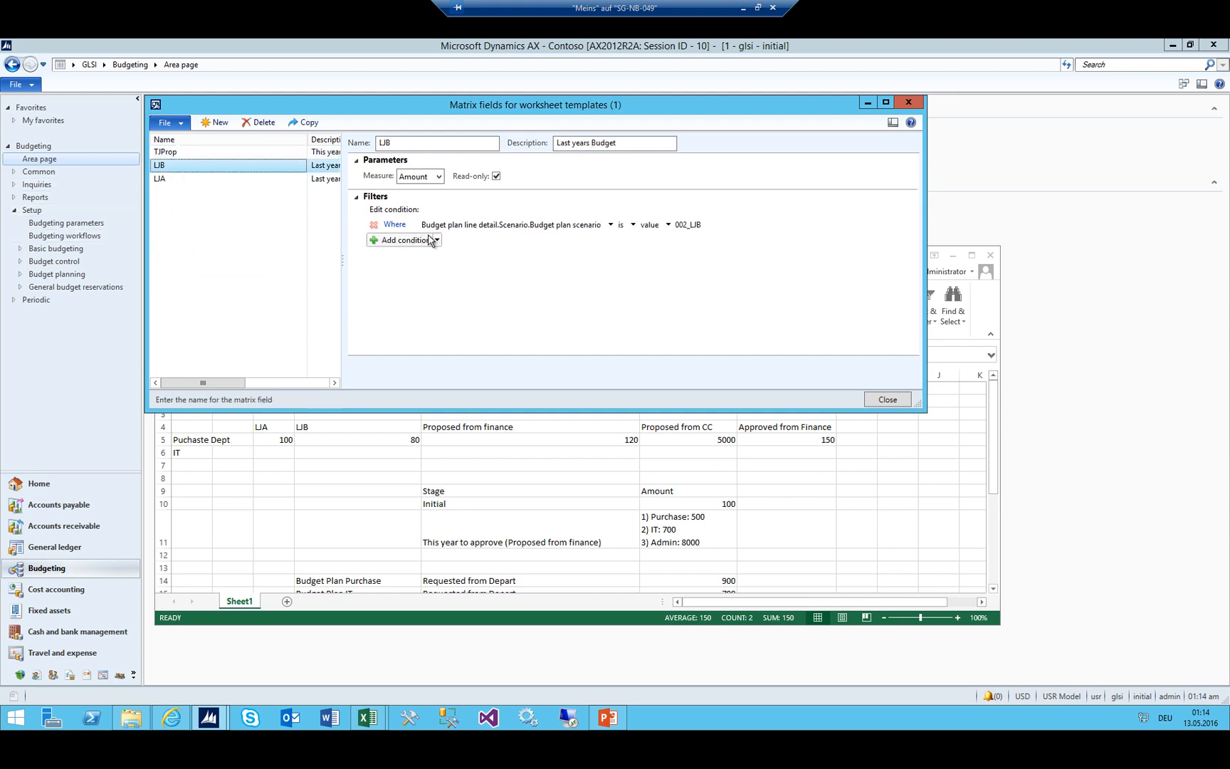
{"action": "left_click", "coordinate": [166, 152]}
{"action": "left_click", "coordinate": [169, 165]}
{"action": "left_click", "coordinate": [171, 178]}
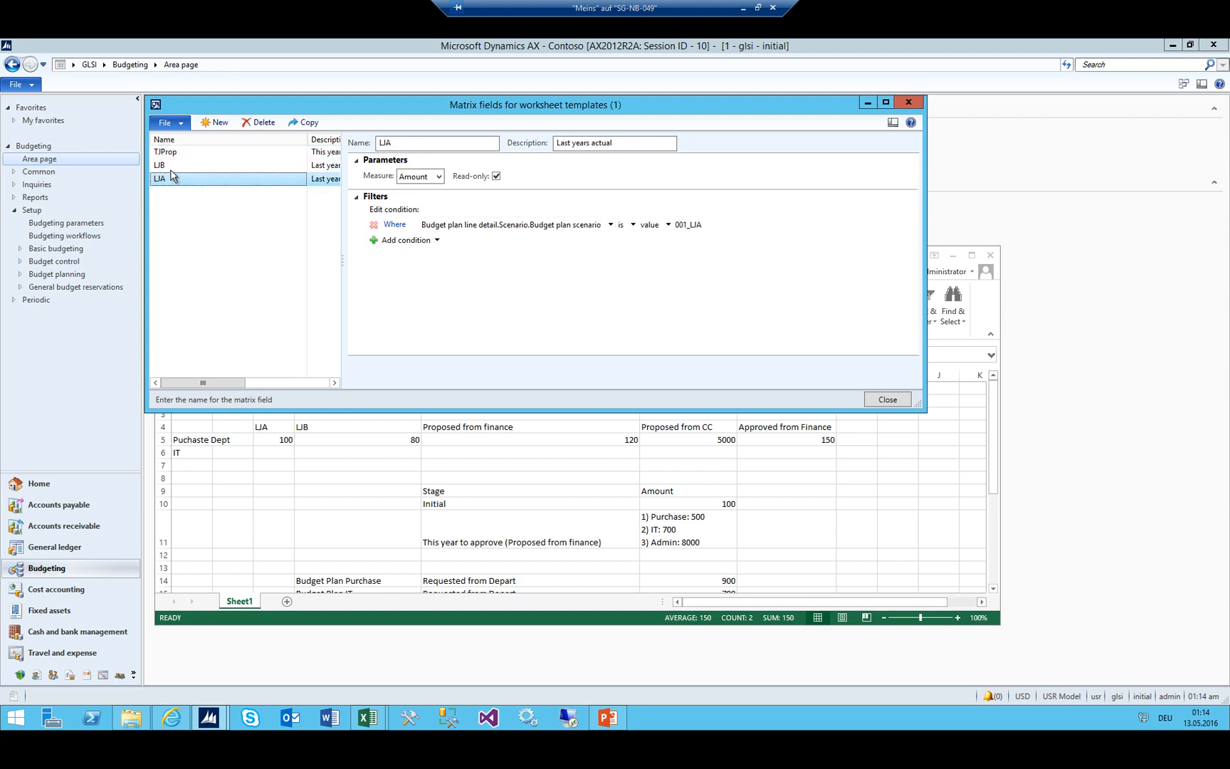
{"action": "left_click", "coordinate": [174, 166]}
{"action": "left_click", "coordinate": [173, 155]}
{"action": "left_click", "coordinate": [173, 178]}
{"action": "left_click", "coordinate": [176, 169]}
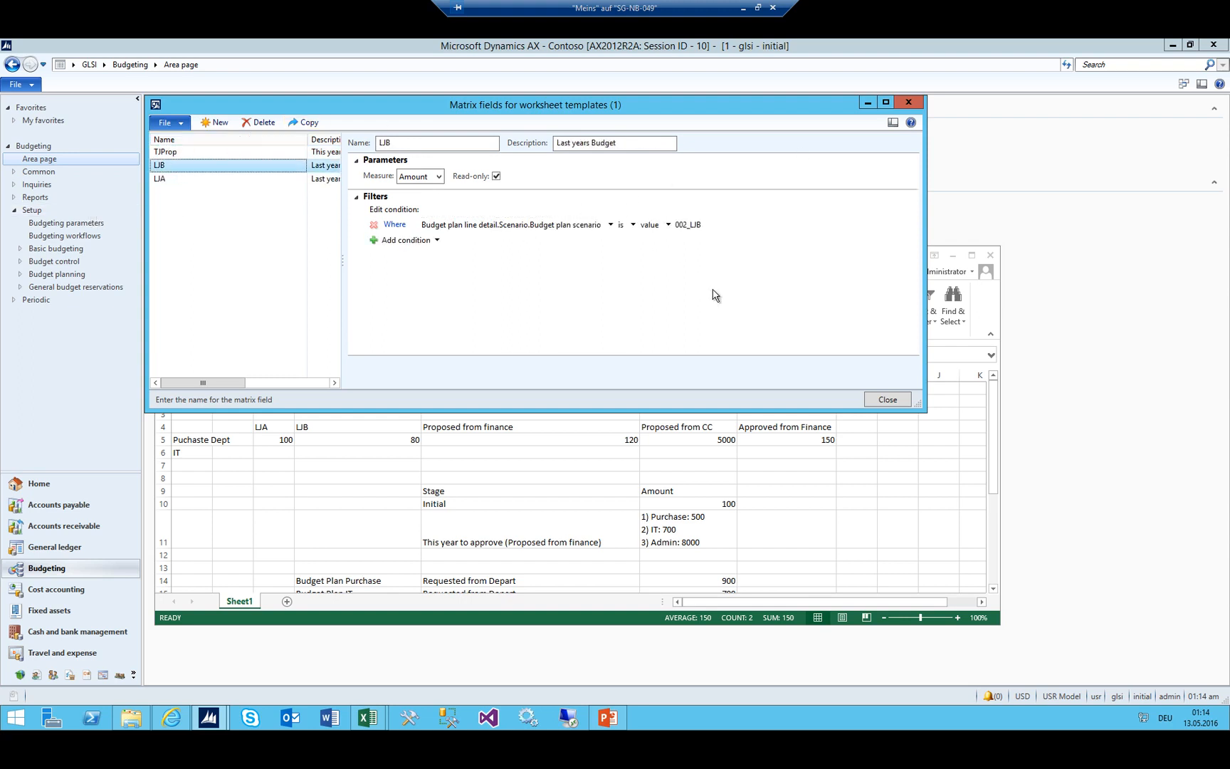
Start another new matrix field
{"action": "left_click", "coordinate": [215, 122]}
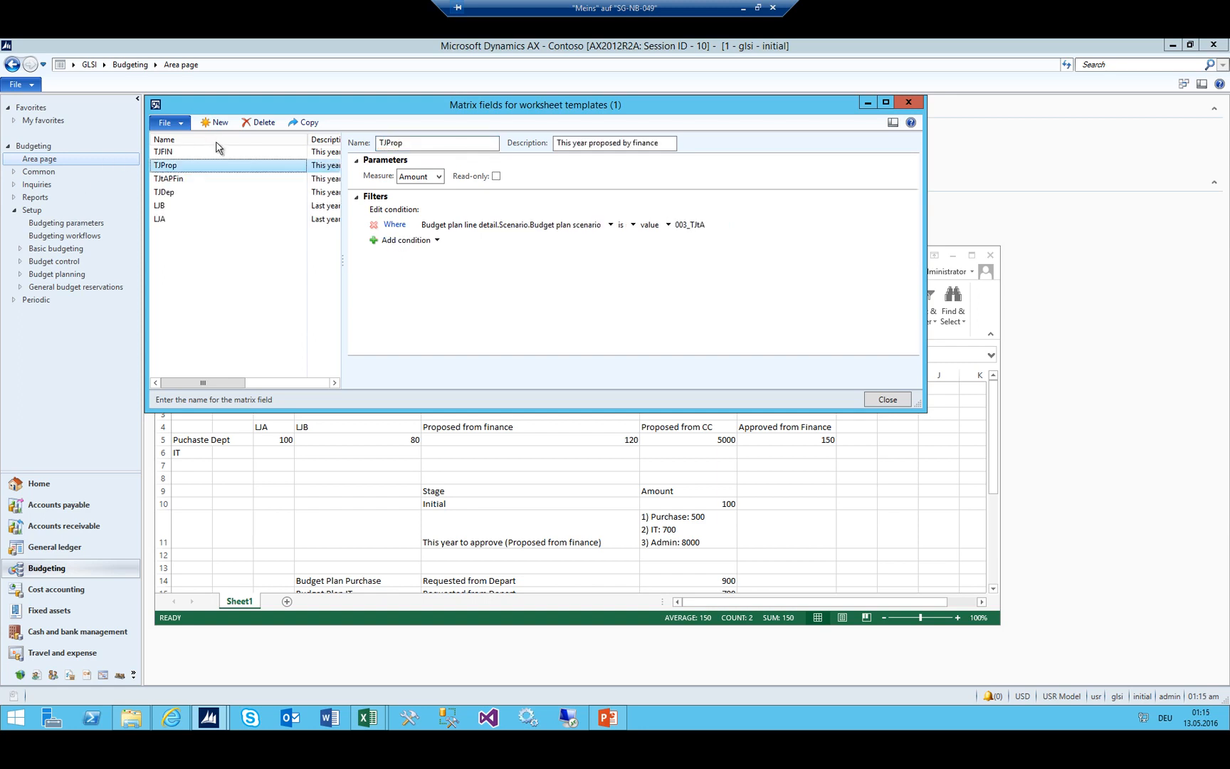
Review the description, read-only setting and scenario filter of every matrix field, narrowing the list's Name column to show the descriptions
{"action": "left_click", "coordinate": [191, 152]}
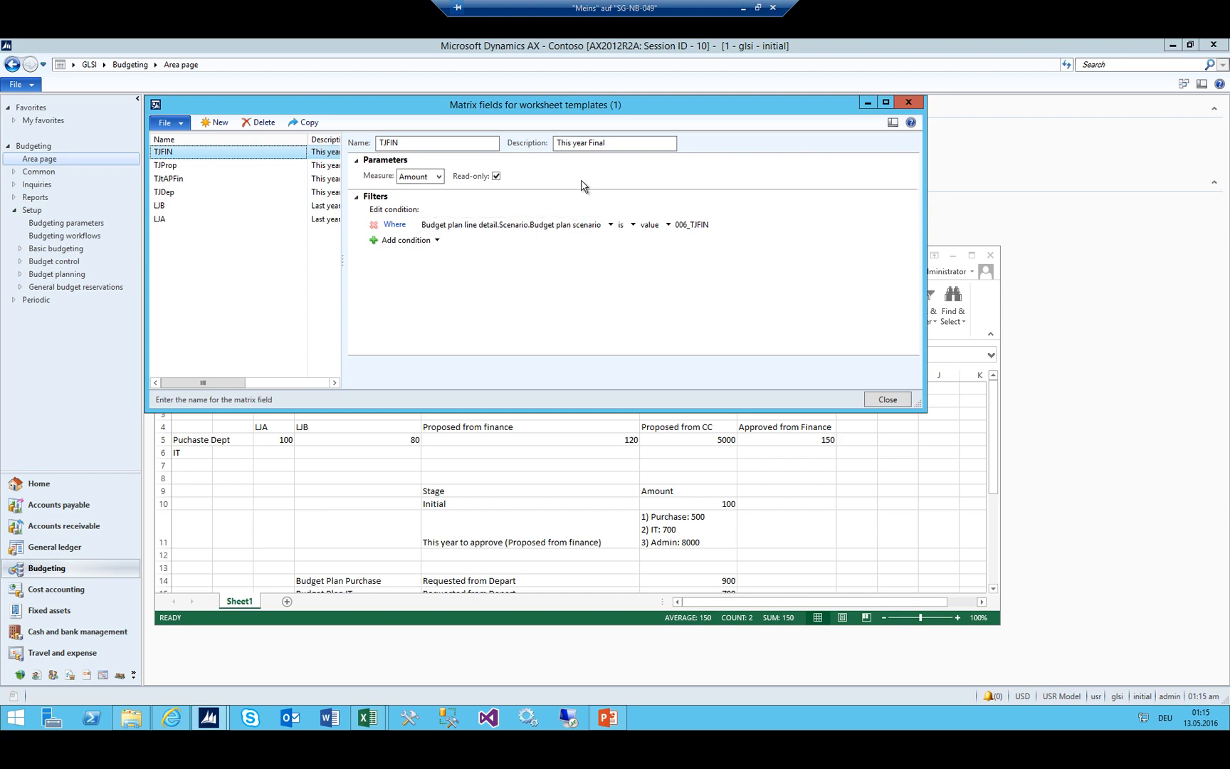
{"action": "key", "text": "Down"}
{"action": "key", "text": "Down"}
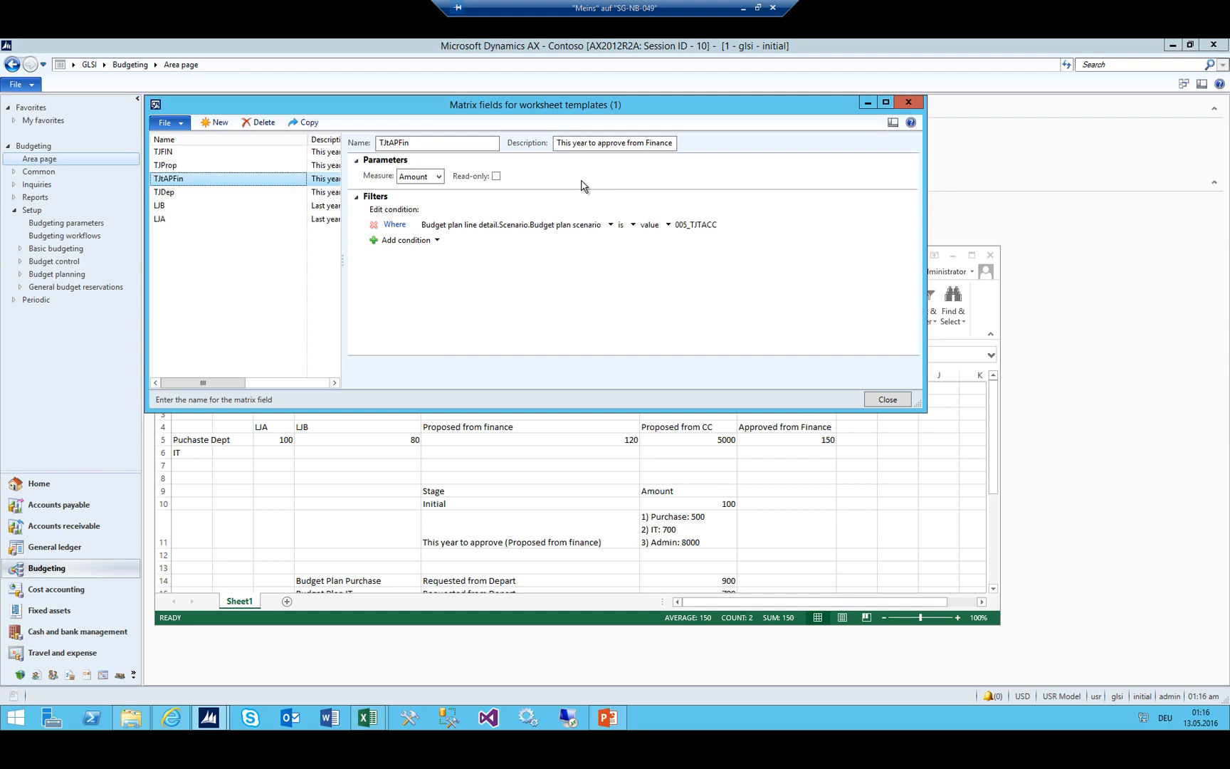
{"action": "key", "text": "Down"}
{"action": "key", "text": "Down"}
{"action": "key", "text": "Up"}
{"action": "key", "text": "Down"}
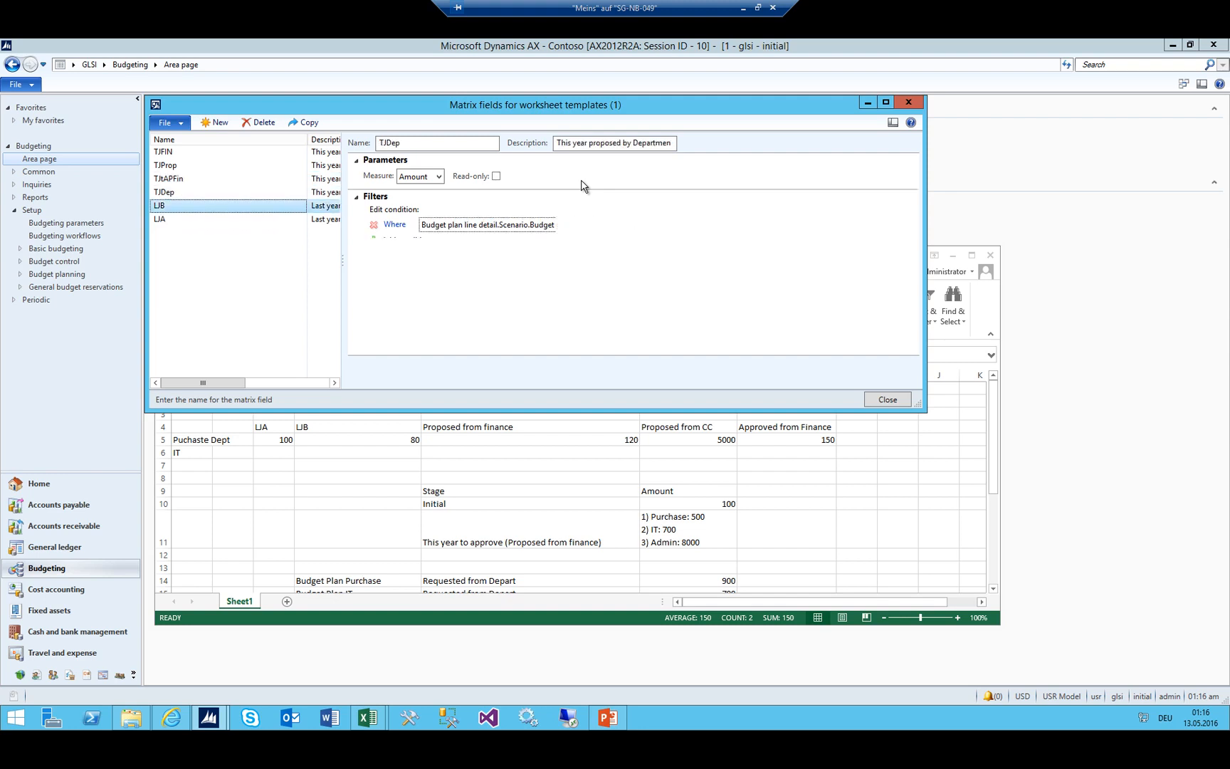
{"action": "key", "text": "Down"}
{"action": "key", "text": "Up"}
{"action": "key", "text": "Up"}
{"action": "key", "text": "Up"}
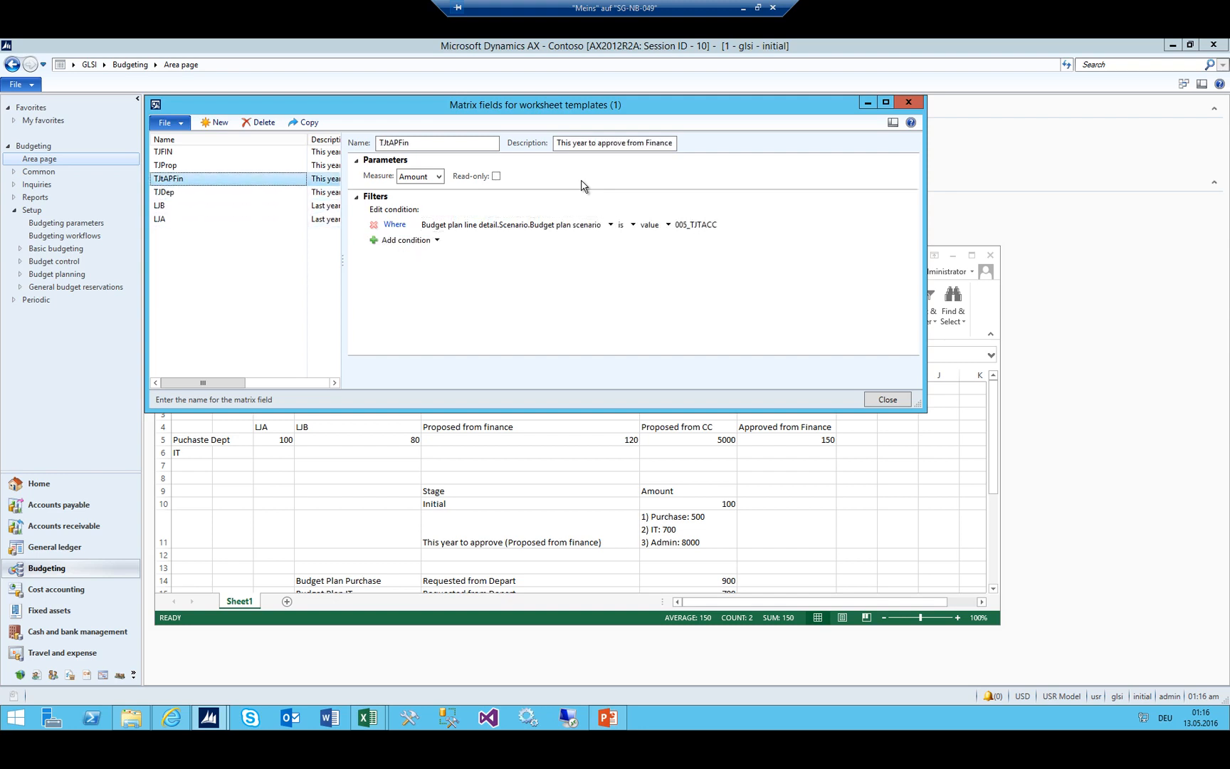
{"action": "left_click", "coordinate": [165, 151]}
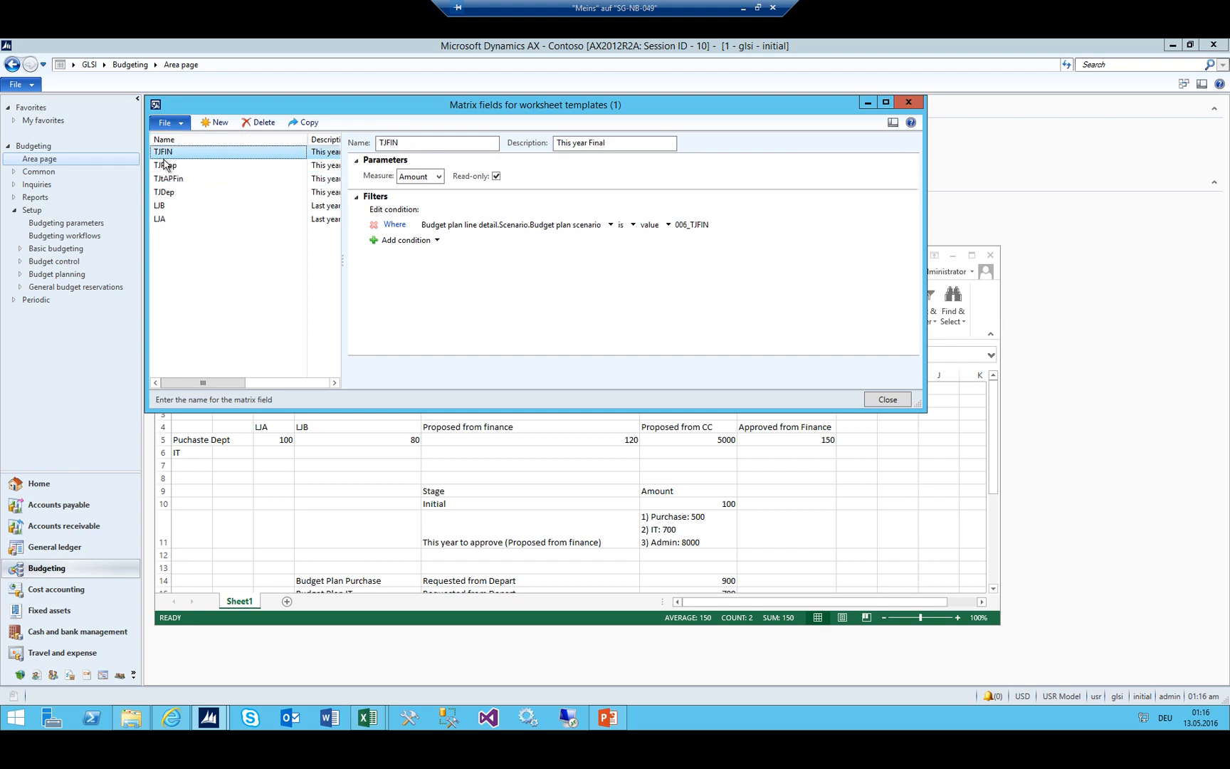
{"action": "key", "text": "Down"}
{"action": "key", "text": "Down"}
{"action": "key", "text": "Up"}
{"action": "key", "text": "Up"}
{"action": "key", "text": "Down"}
{"action": "key", "text": "Down"}
{"action": "key", "text": "Down"}
{"action": "key", "text": "Down"}
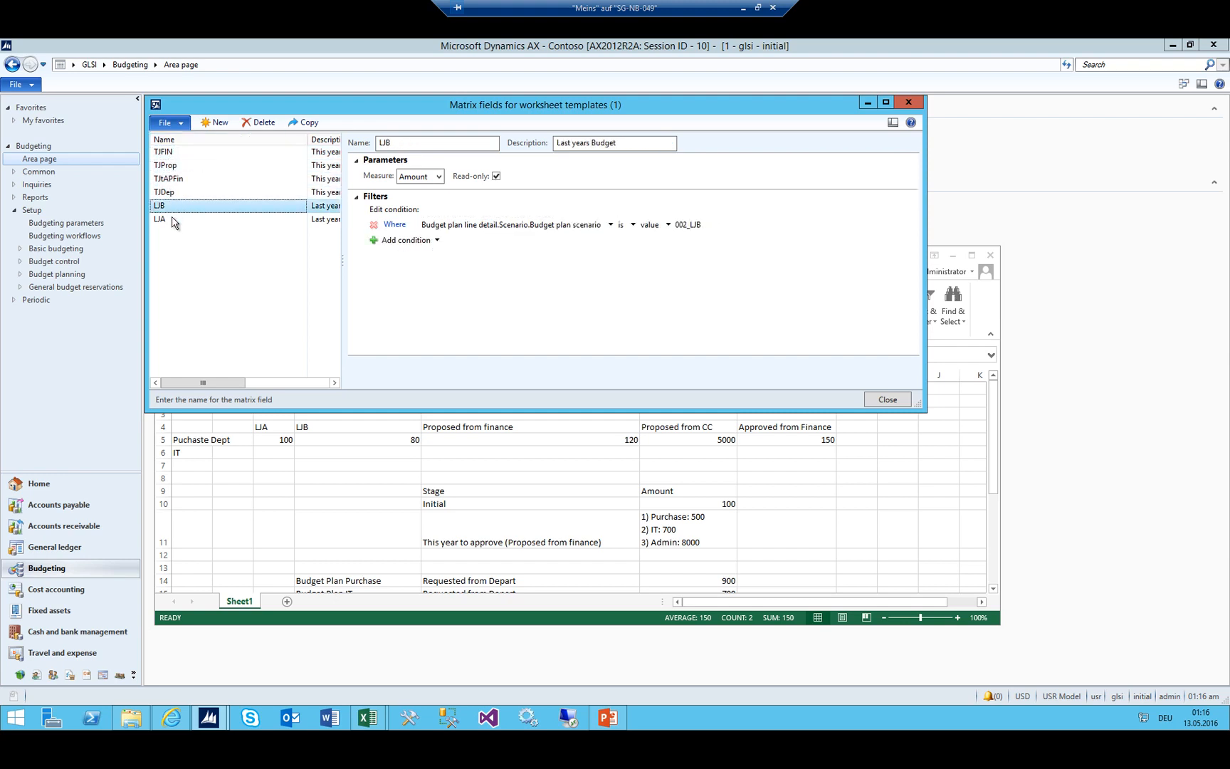
{"action": "left_click", "coordinate": [172, 218]}
{"action": "left_click", "coordinate": [172, 204]}
{"action": "left_click", "coordinate": [176, 178]}
{"action": "left_click", "coordinate": [176, 165]}
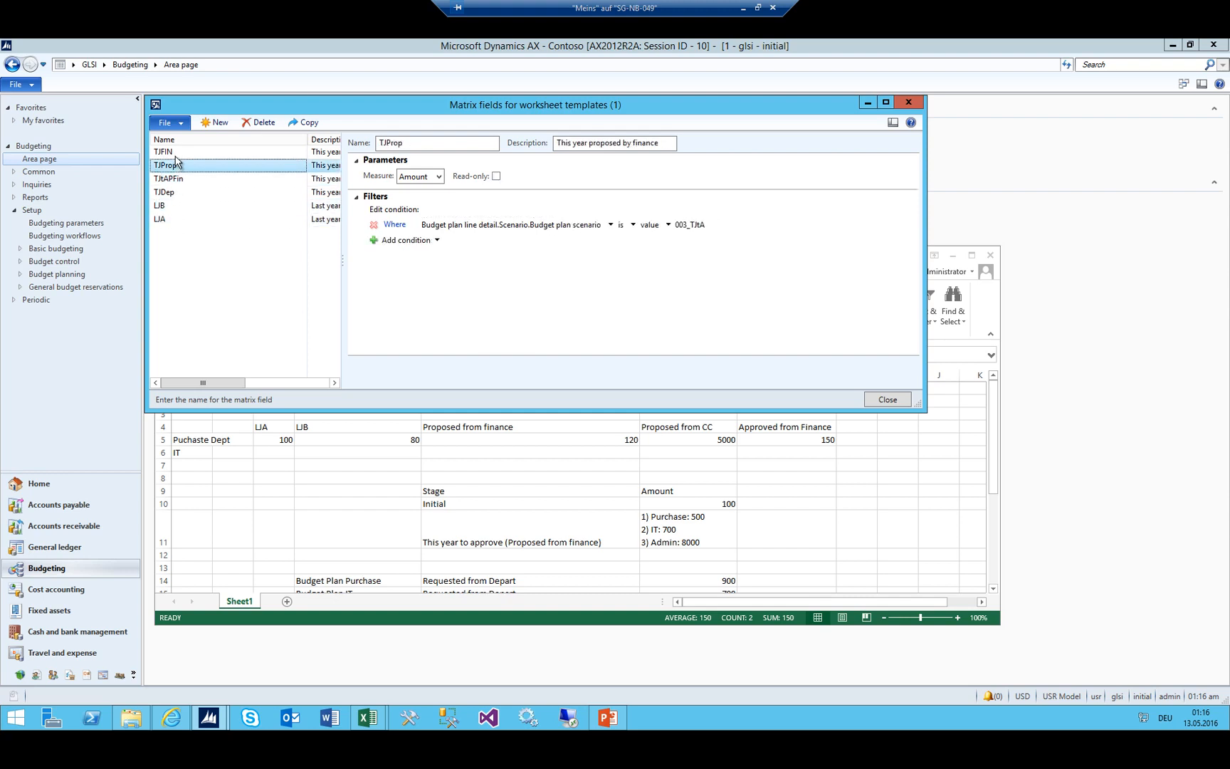
{"action": "left_click", "coordinate": [175, 155]}
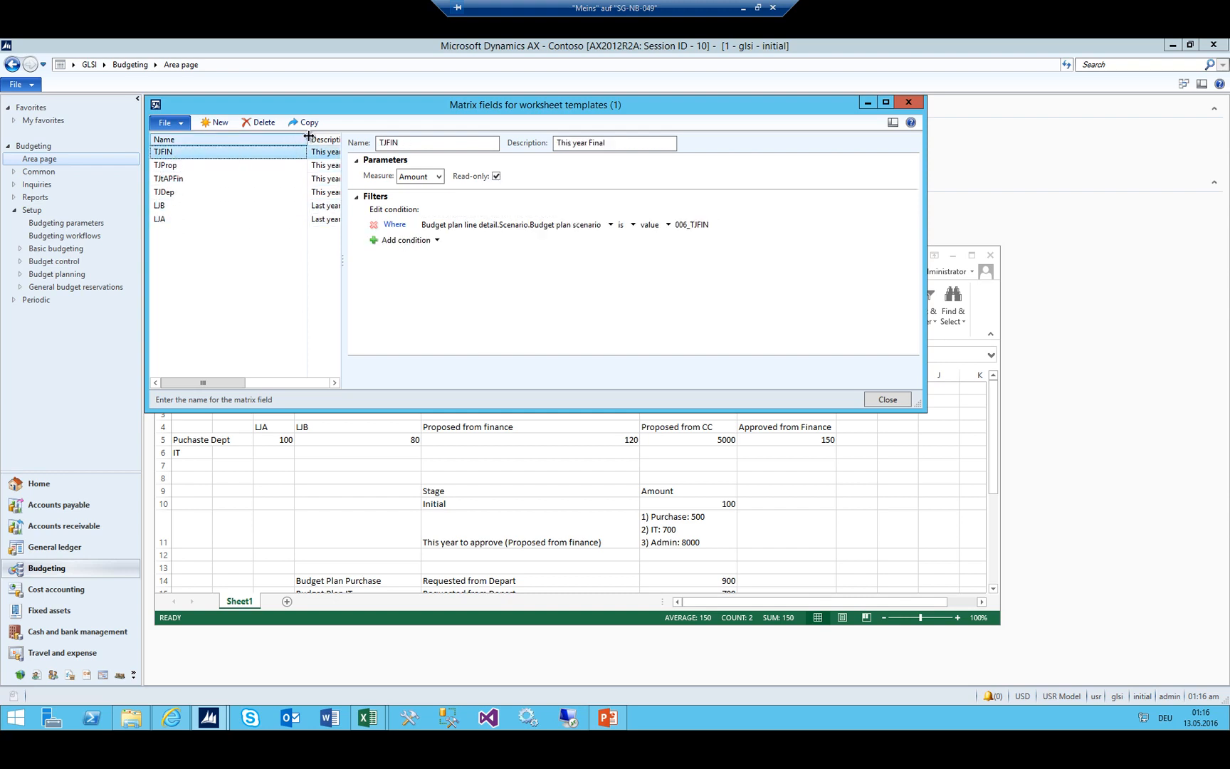
{"action": "left_click_drag", "start_coordinate": [307, 140], "coordinate": [210, 139]}
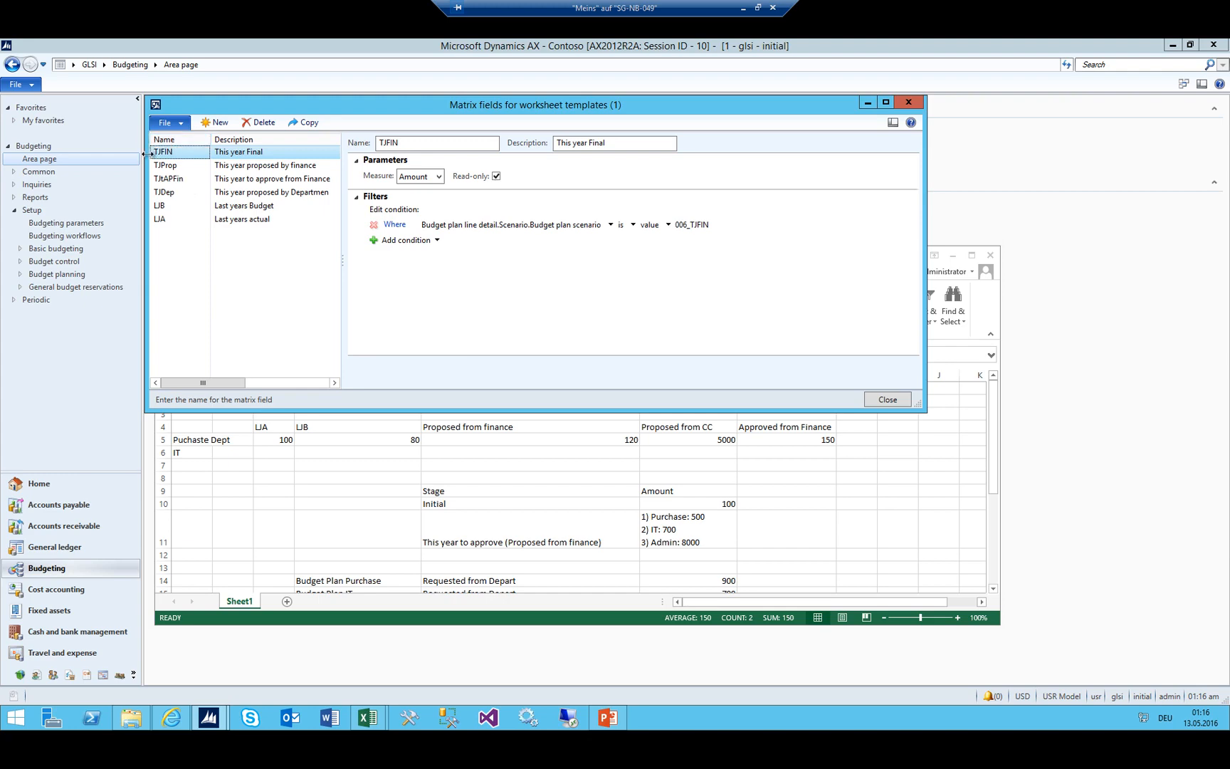
{"action": "left_click", "coordinate": [403, 240]}
{"action": "left_click", "coordinate": [516, 240]}
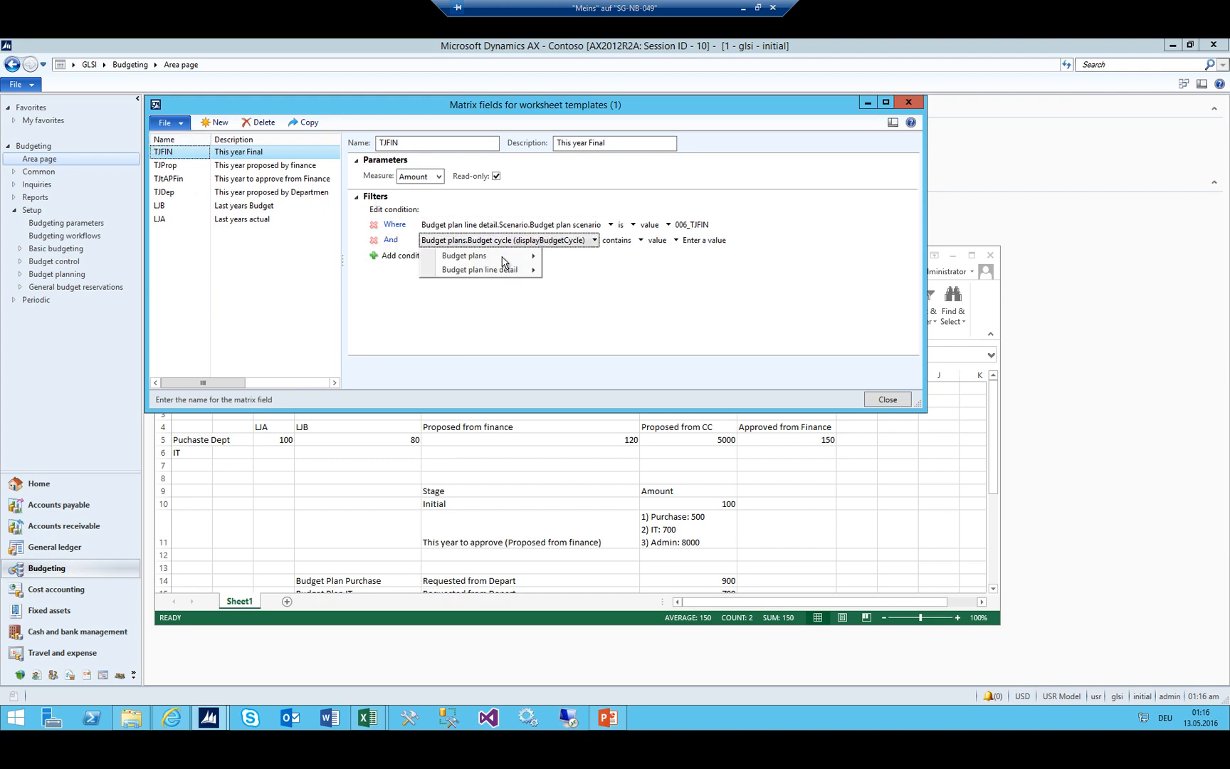
{"action": "mouse_move", "coordinate": [481, 271]}
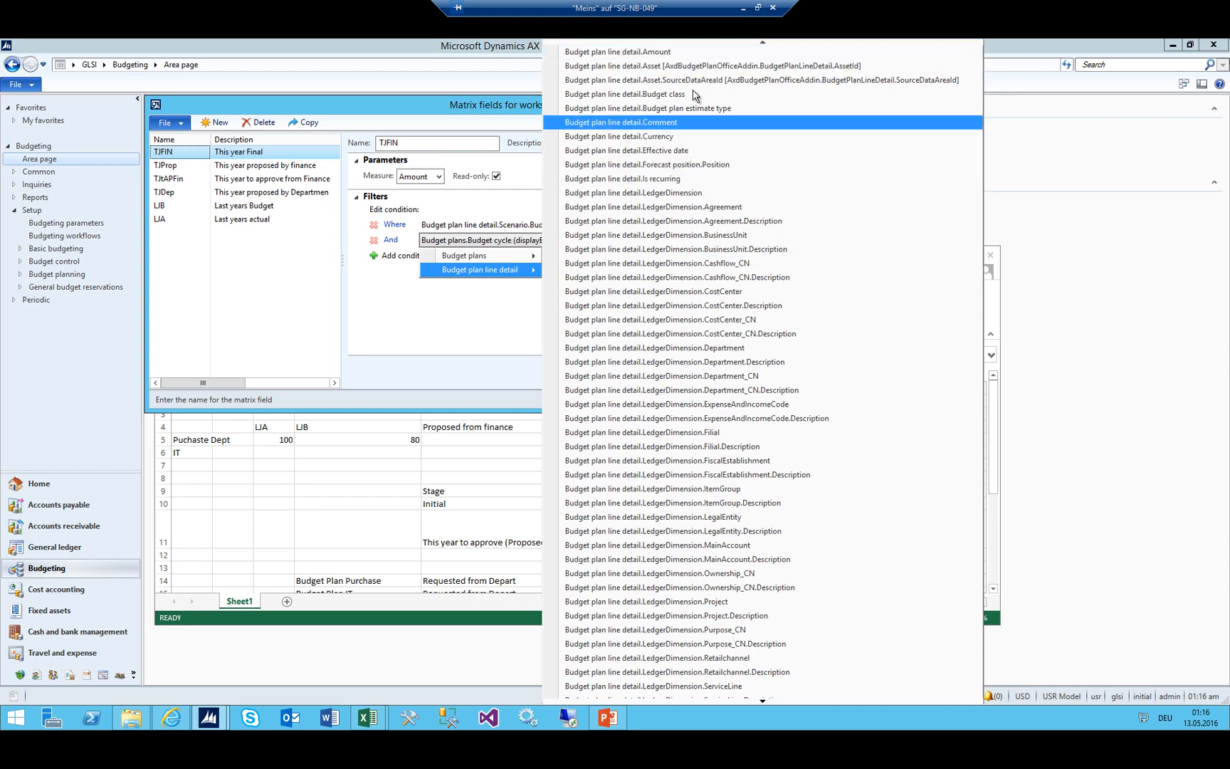
{"action": "scroll", "coordinate": [663, 242], "scroll_direction": "down", "scroll_amount": 7}
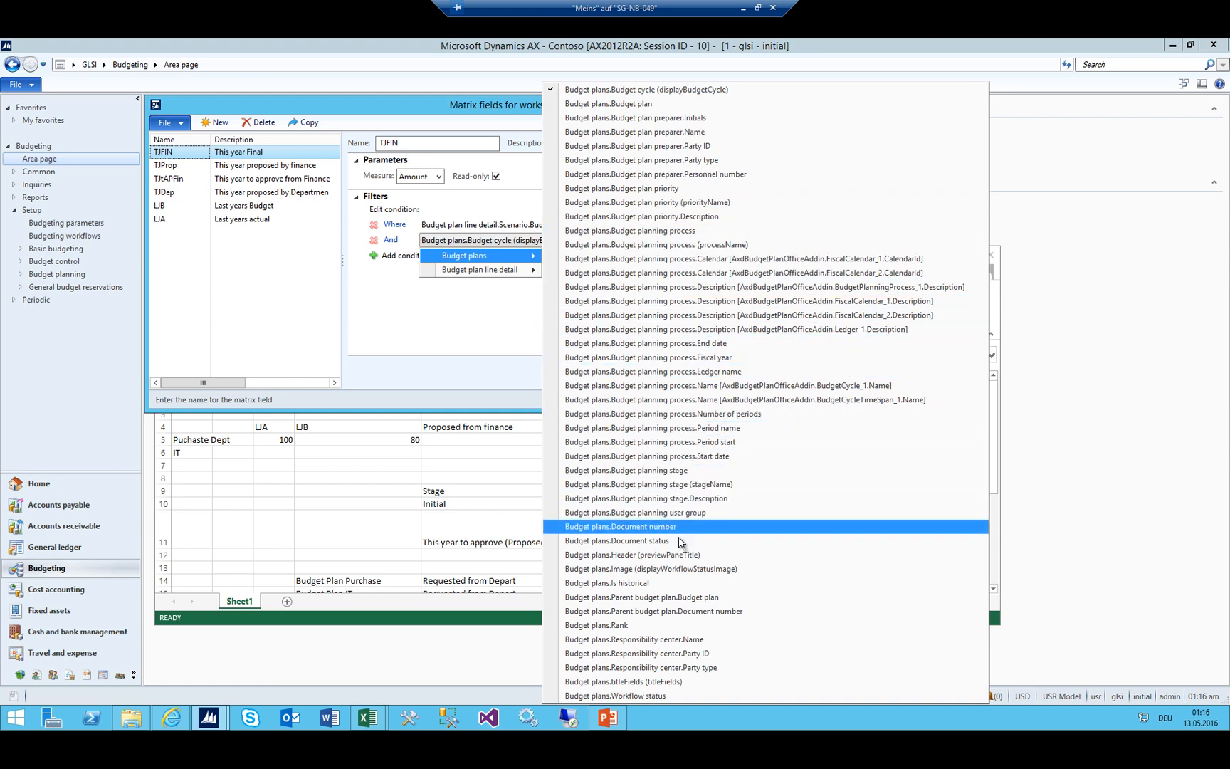
{"action": "left_click", "coordinate": [205, 173]}
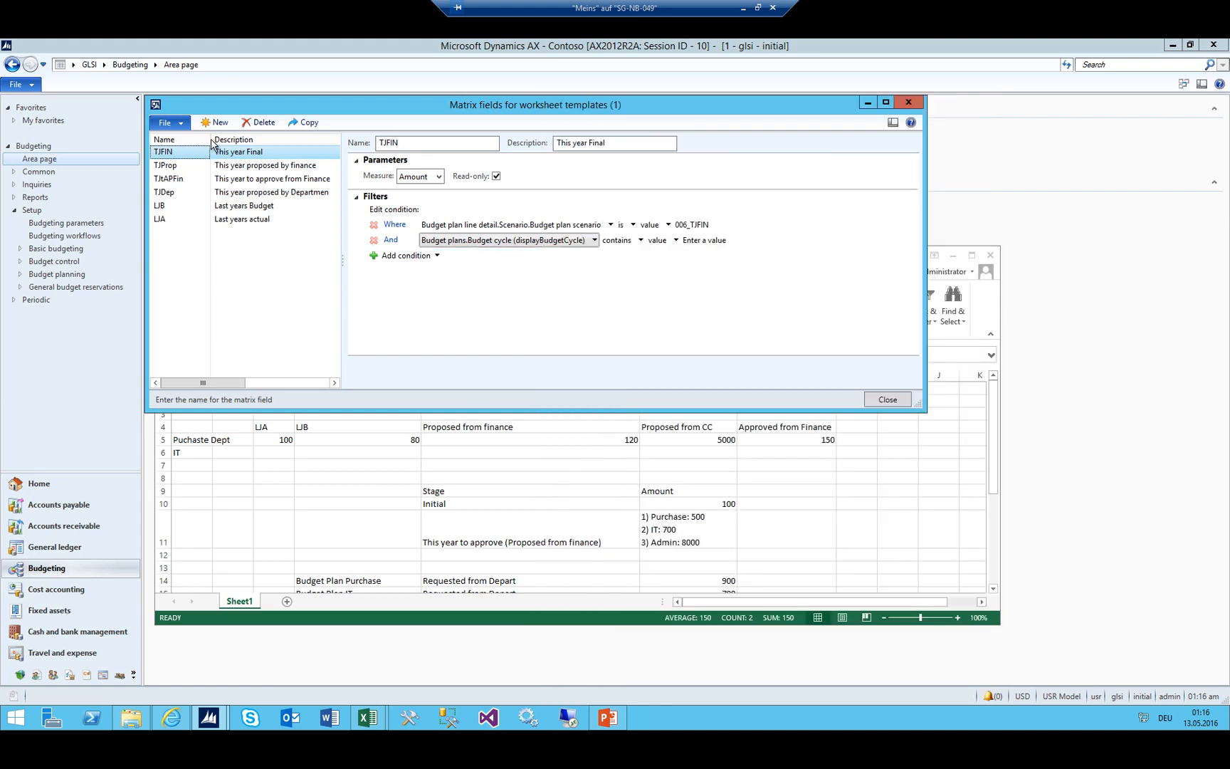
{"action": "left_click", "coordinate": [214, 125]}
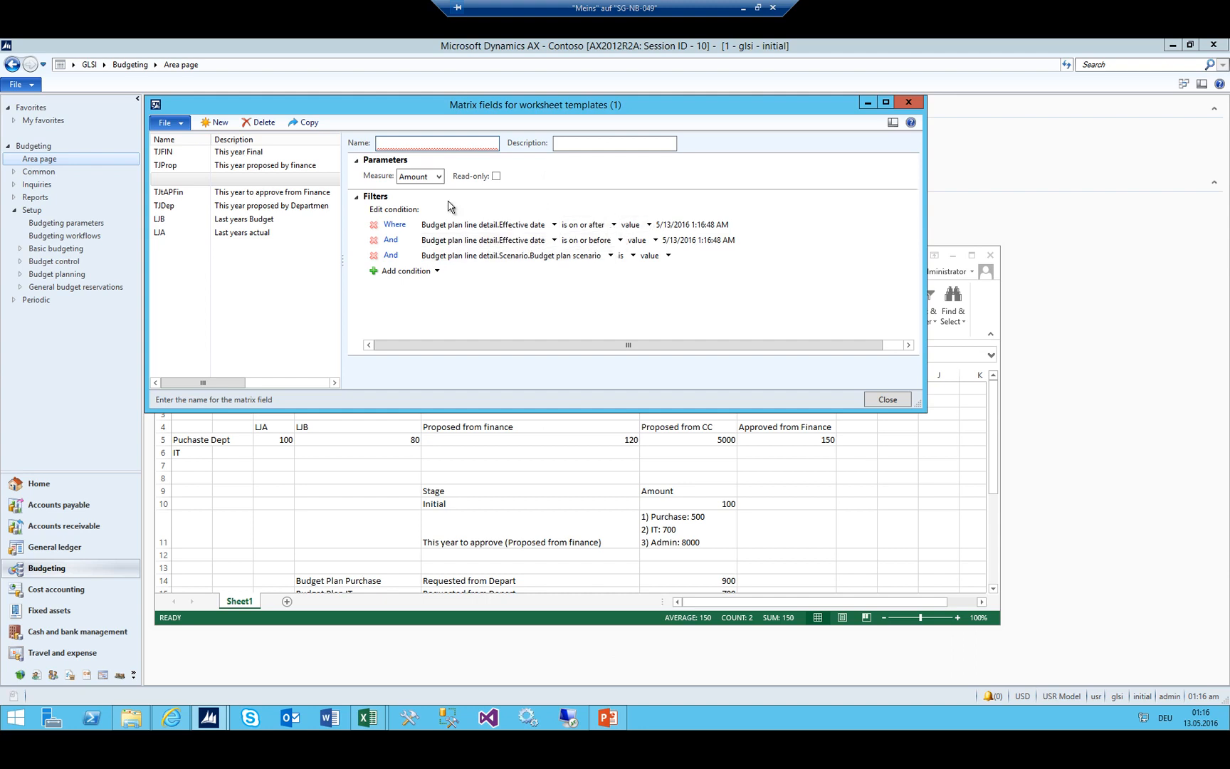
{"action": "left_click", "coordinate": [260, 123]}
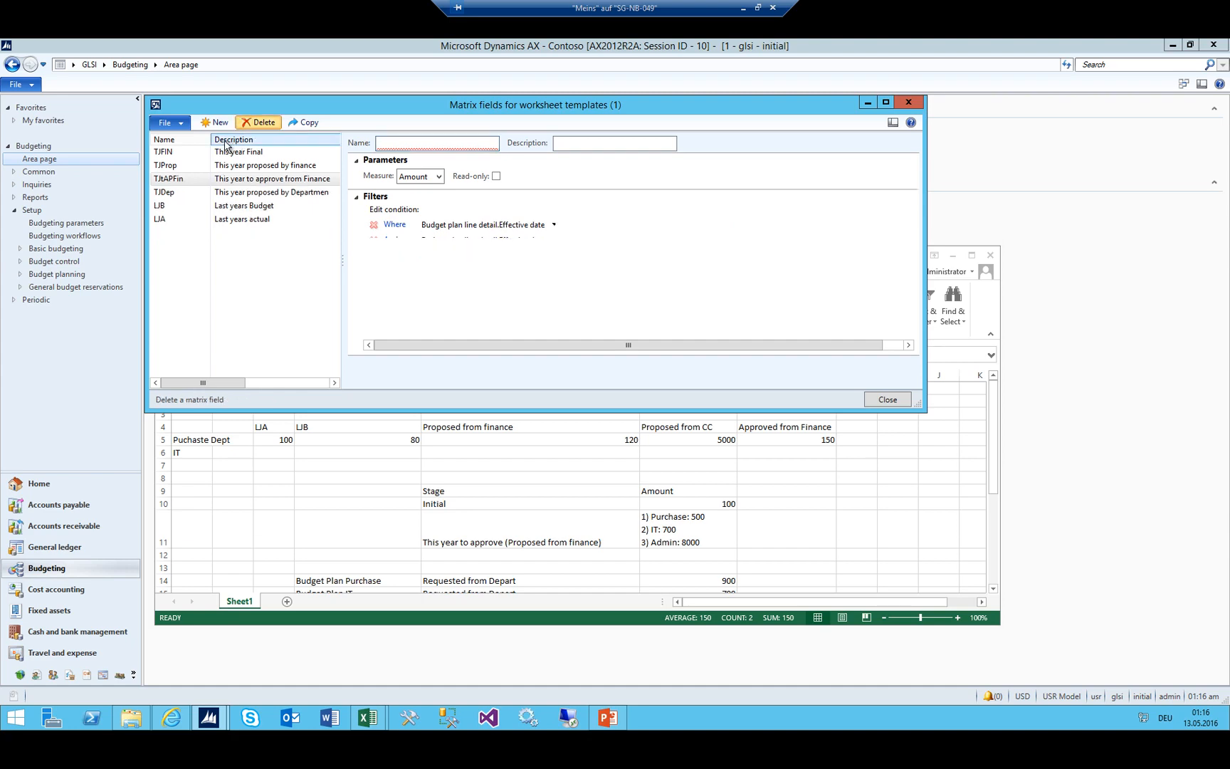
Add a second filter condition to the TJFIN matrix field: Budget plan line detail.Effective date is on or after a value
{"action": "left_click", "coordinate": [402, 240]}
{"action": "left_click", "coordinate": [507, 240]}
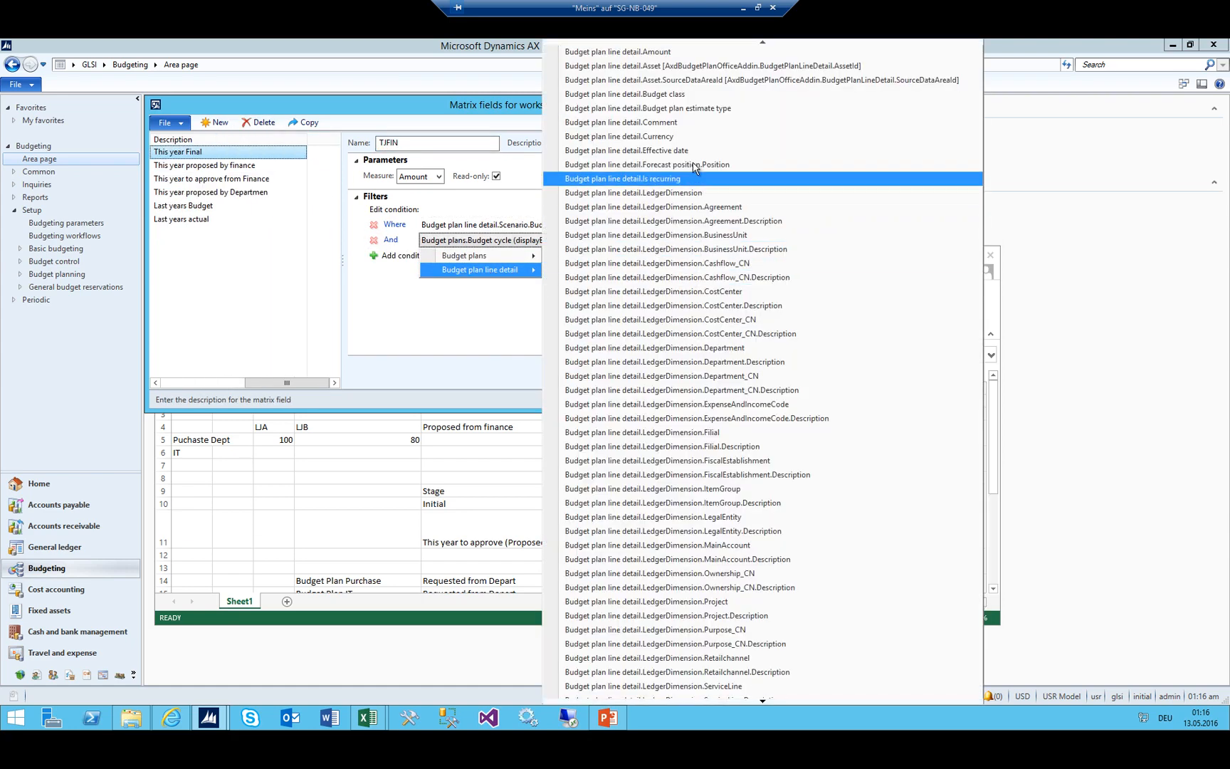
{"action": "left_click", "coordinate": [662, 150]}
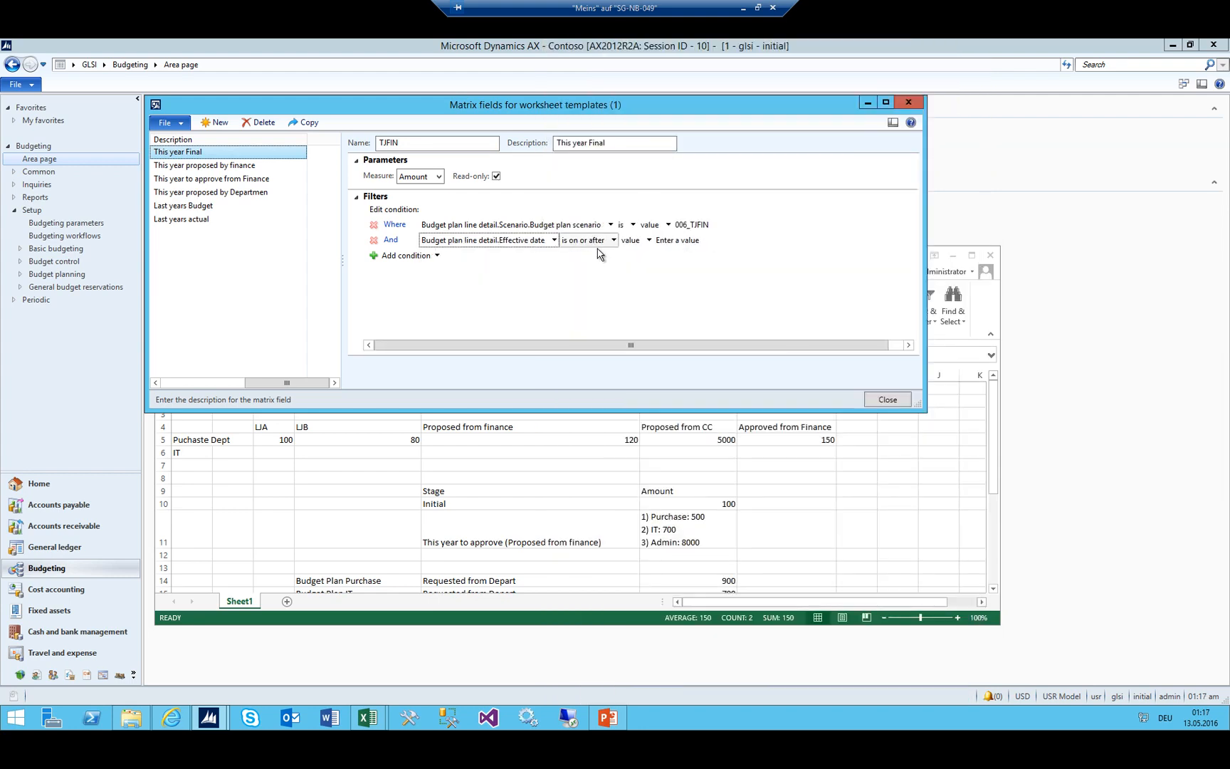
{"action": "left_click", "coordinate": [597, 242]}
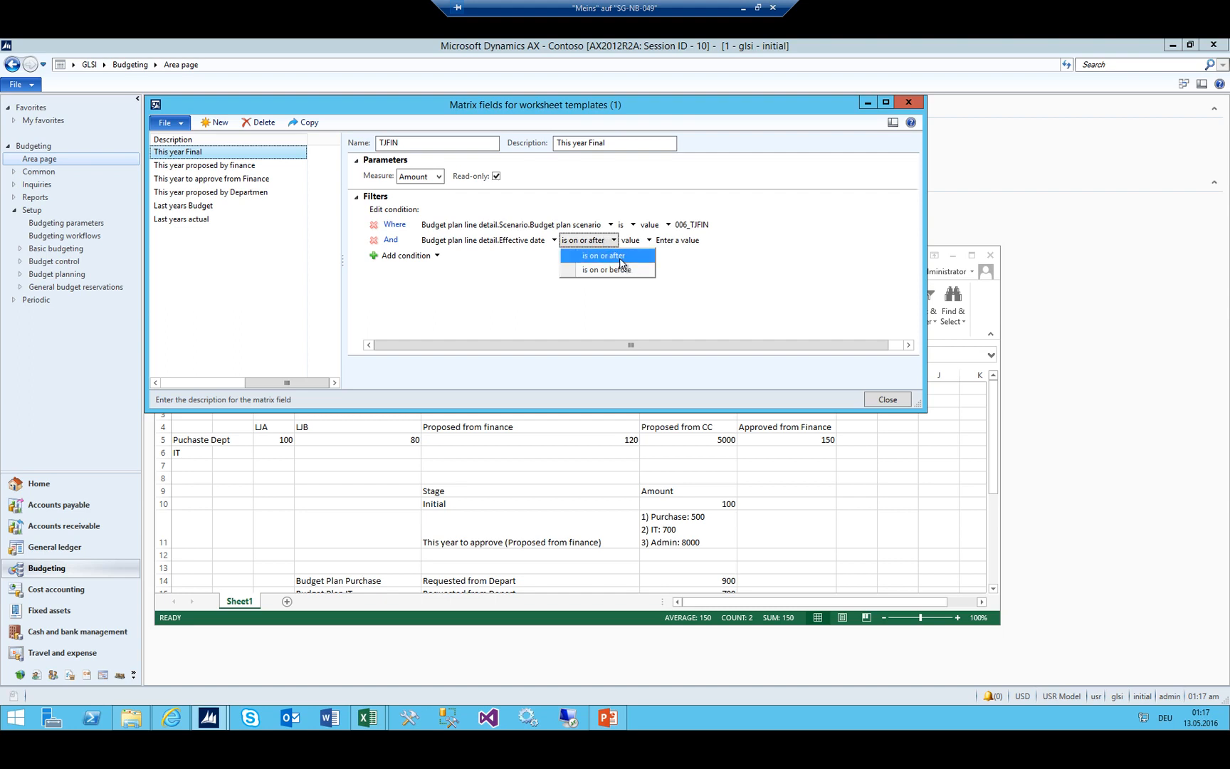
{"action": "left_click", "coordinate": [621, 258]}
{"action": "left_click", "coordinate": [637, 243]}
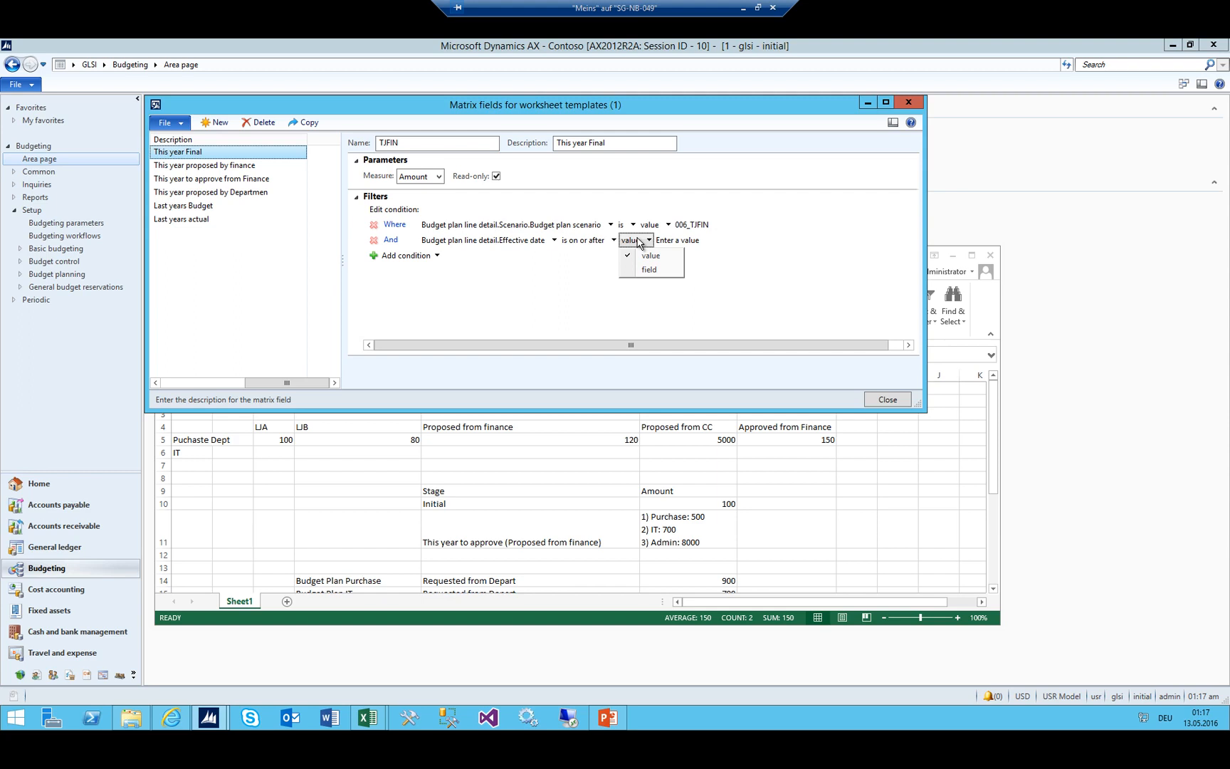
{"action": "left_click", "coordinate": [651, 255]}
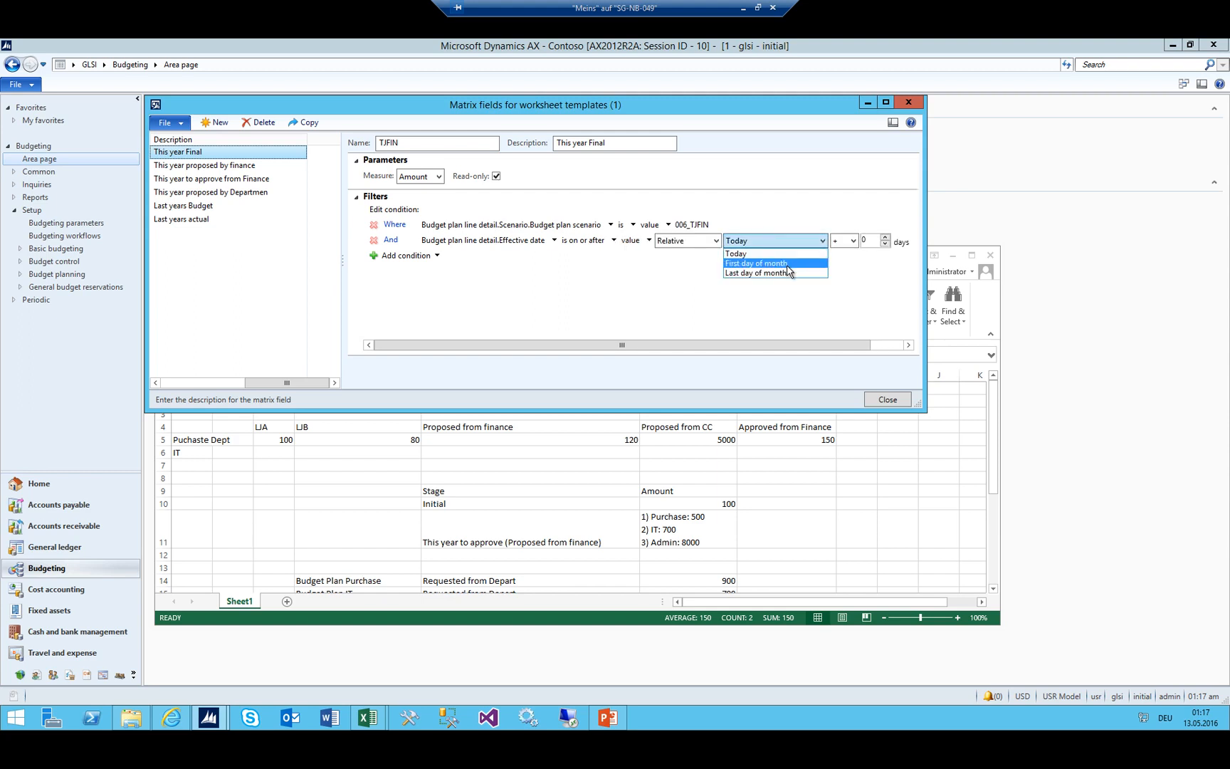
Try First day of month as the condition's relative date and switch it back to Today
{"action": "left_click", "coordinate": [680, 240]}
{"action": "left_click", "coordinate": [714, 241]}
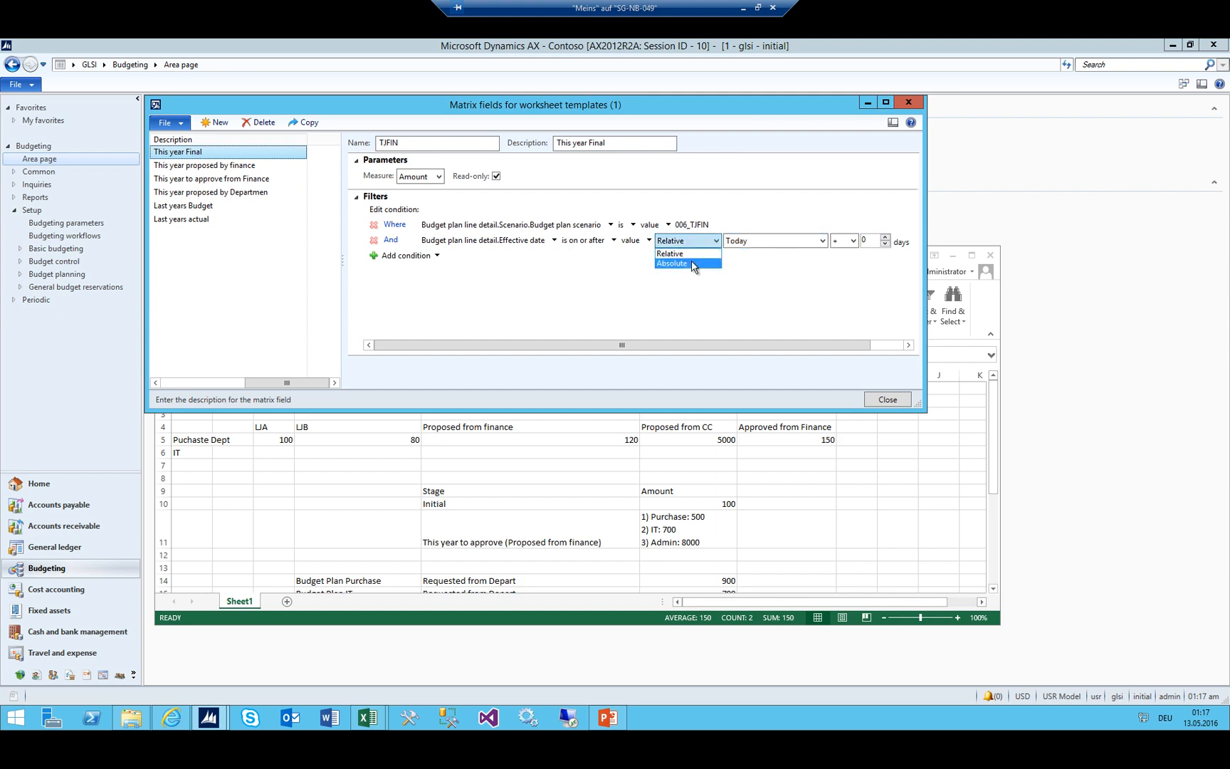
{"action": "left_click", "coordinate": [770, 243]}
{"action": "left_click", "coordinate": [769, 243]}
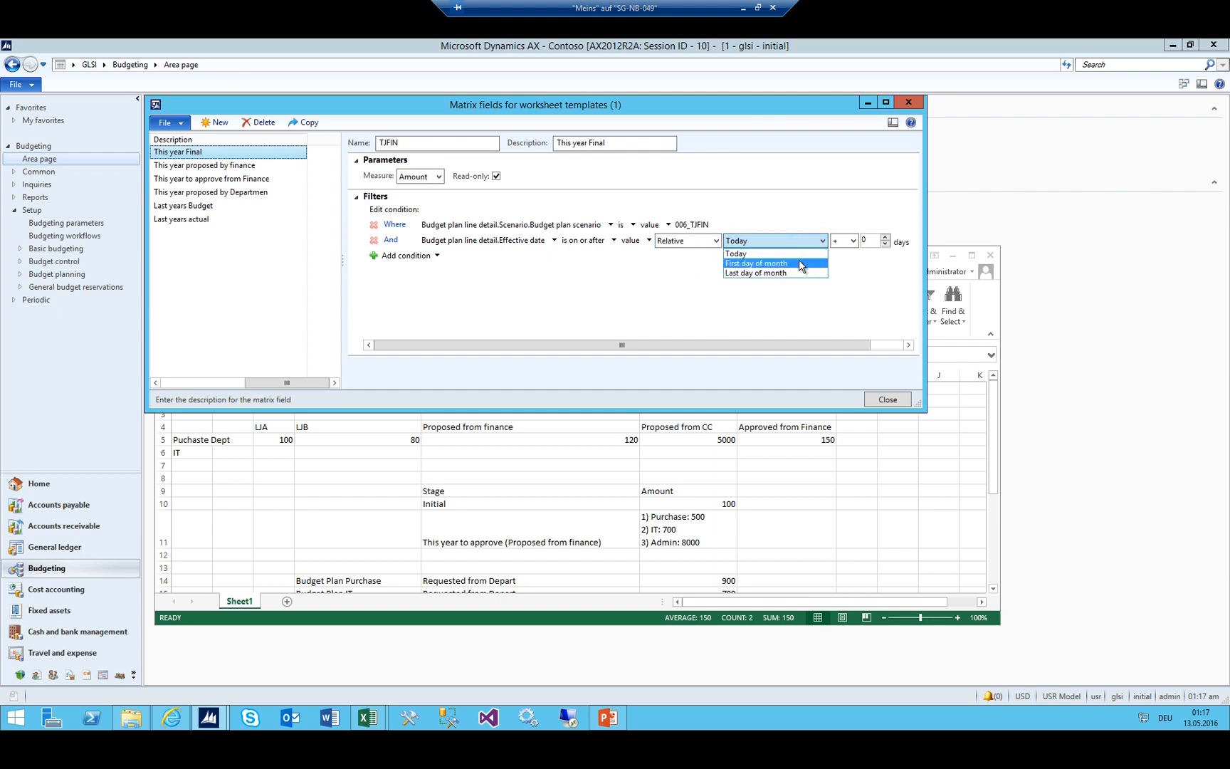
{"action": "left_click", "coordinate": [798, 259]}
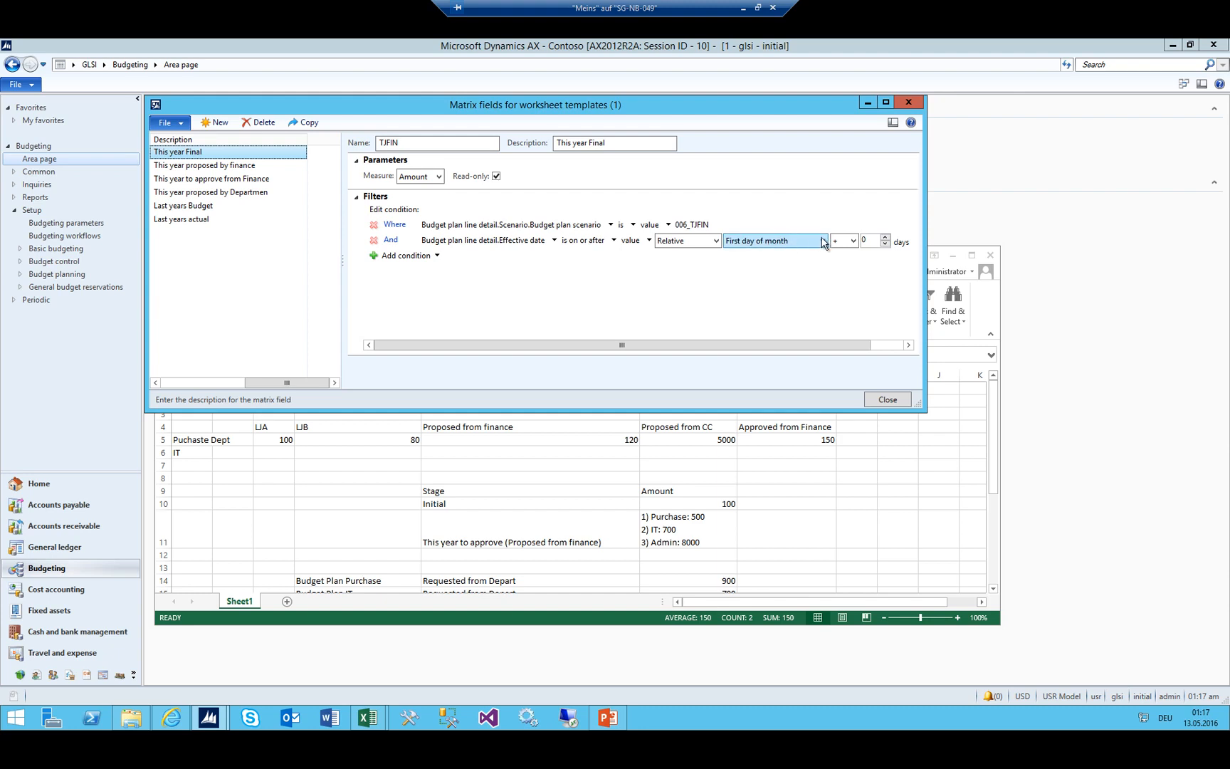
{"action": "left_click", "coordinate": [761, 242]}
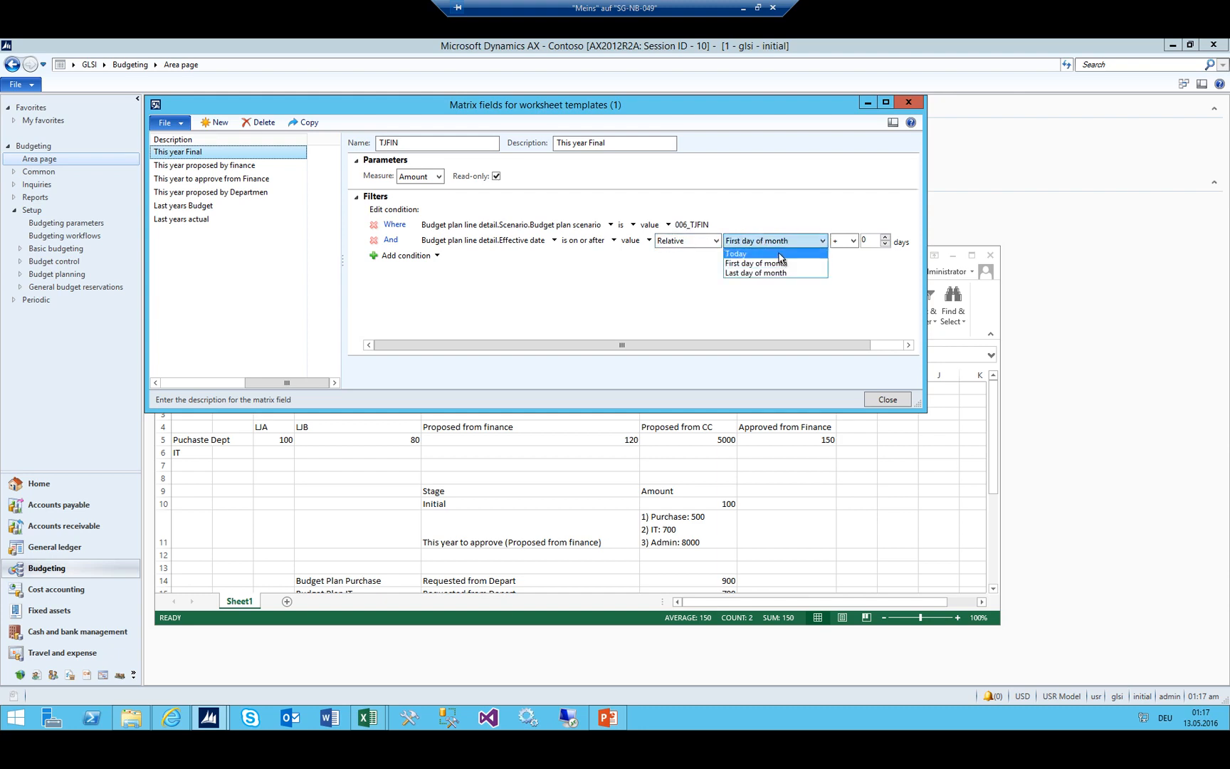
{"action": "left_click", "coordinate": [779, 255]}
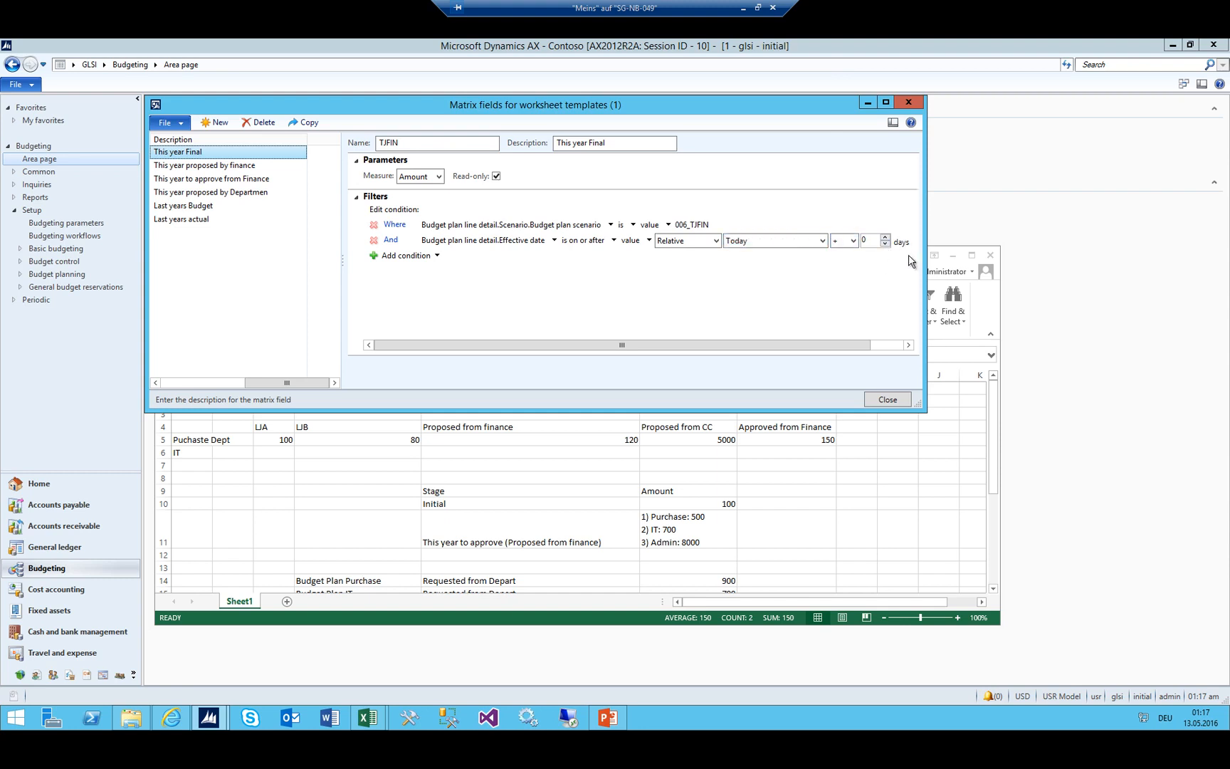
Widen the matrix fields window and switch the effective date condition's value from relative to Absolute
{"action": "left_click_drag", "start_coordinate": [925, 242], "coordinate": [987, 241]}
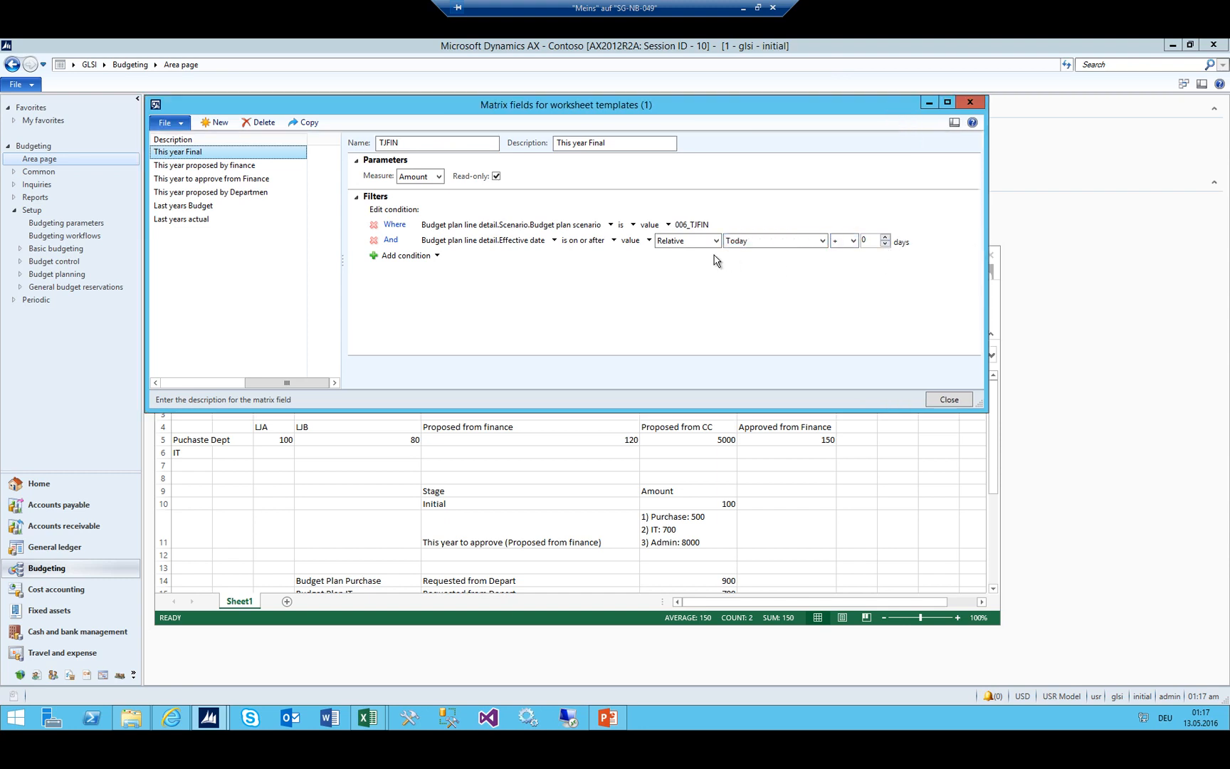
{"action": "left_click", "coordinate": [664, 242]}
{"action": "left_click", "coordinate": [664, 242]}
{"action": "left_click", "coordinate": [664, 242]}
{"action": "left_click", "coordinate": [673, 254]}
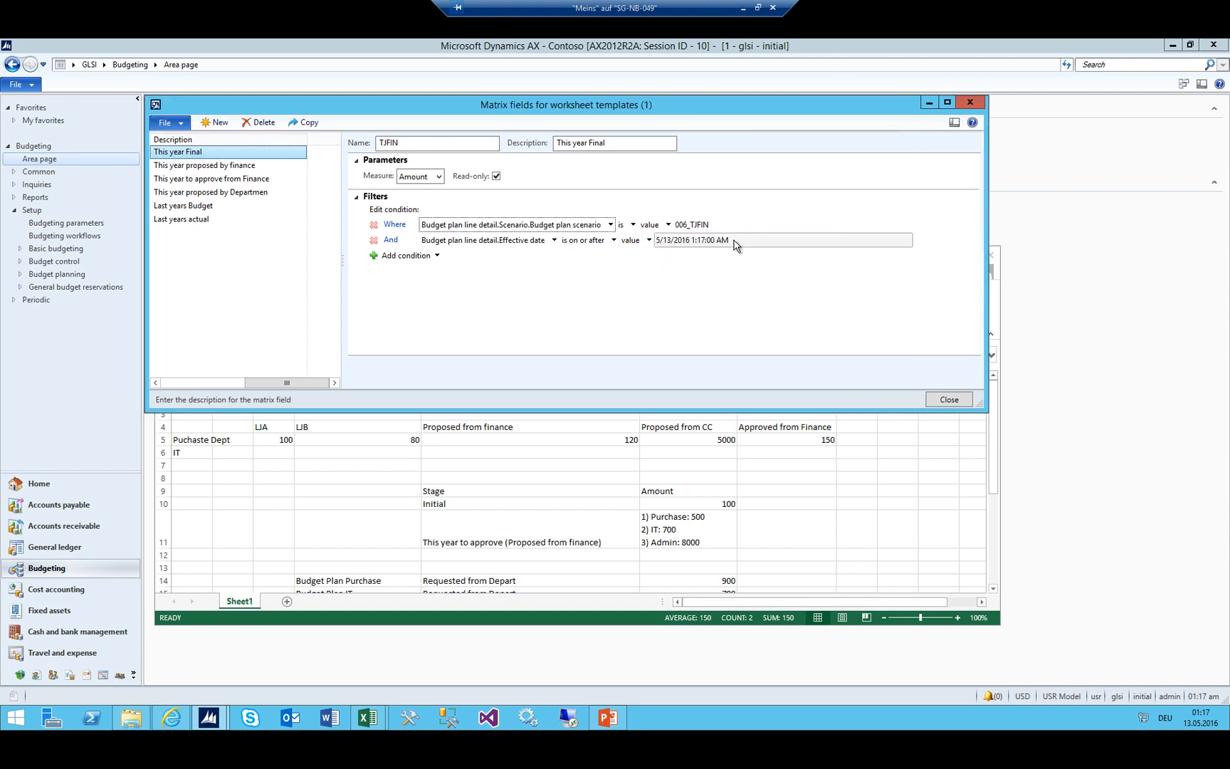
Pick 1 January 2016 from the calendar as the absolute effective date
{"action": "left_click", "coordinate": [740, 243]}
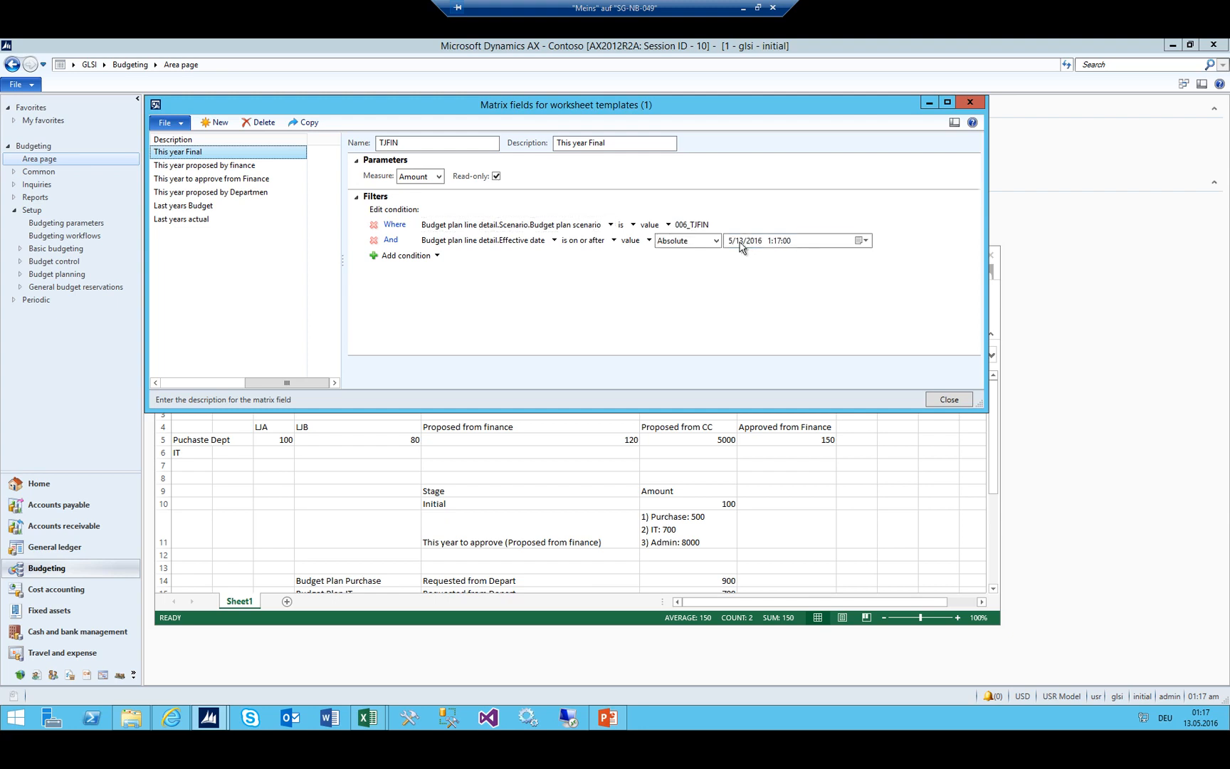
{"action": "left_click", "coordinate": [863, 241]}
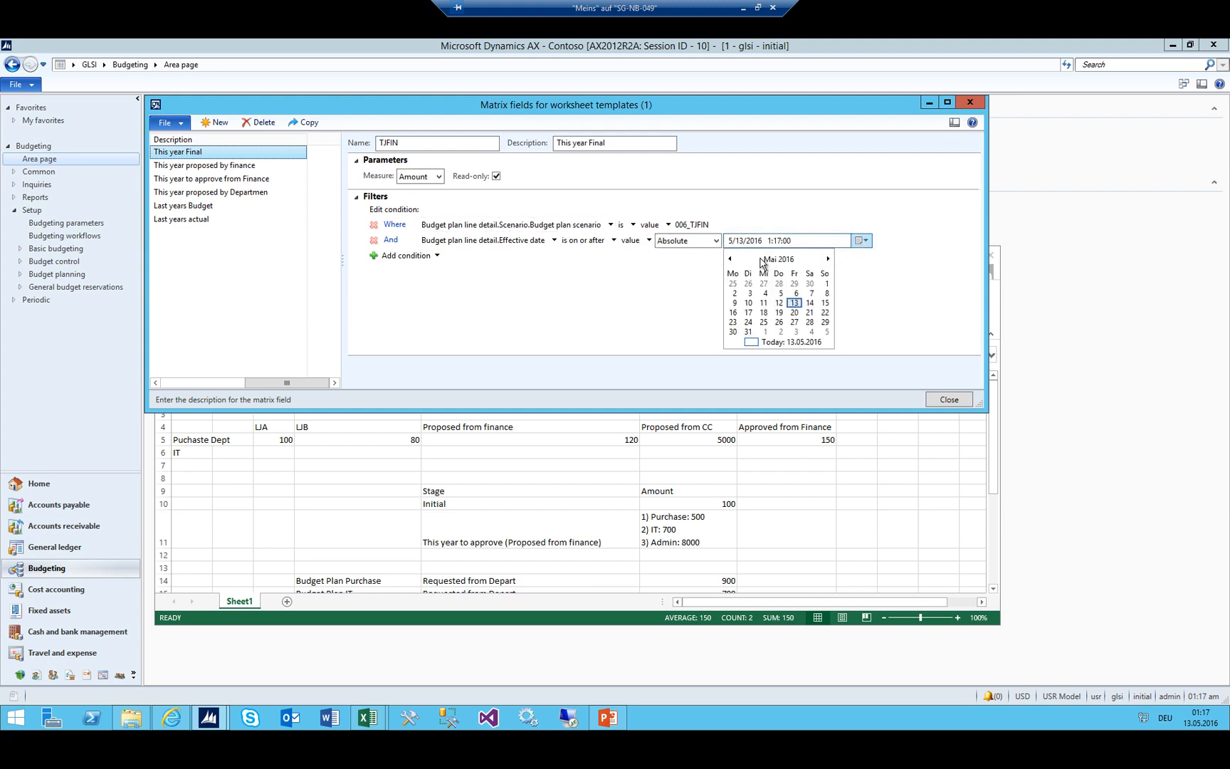
{"action": "left_click", "coordinate": [729, 259]}
{"action": "left_click", "coordinate": [730, 259]}
{"action": "left_click", "coordinate": [729, 259]}
{"action": "left_click", "coordinate": [730, 259]}
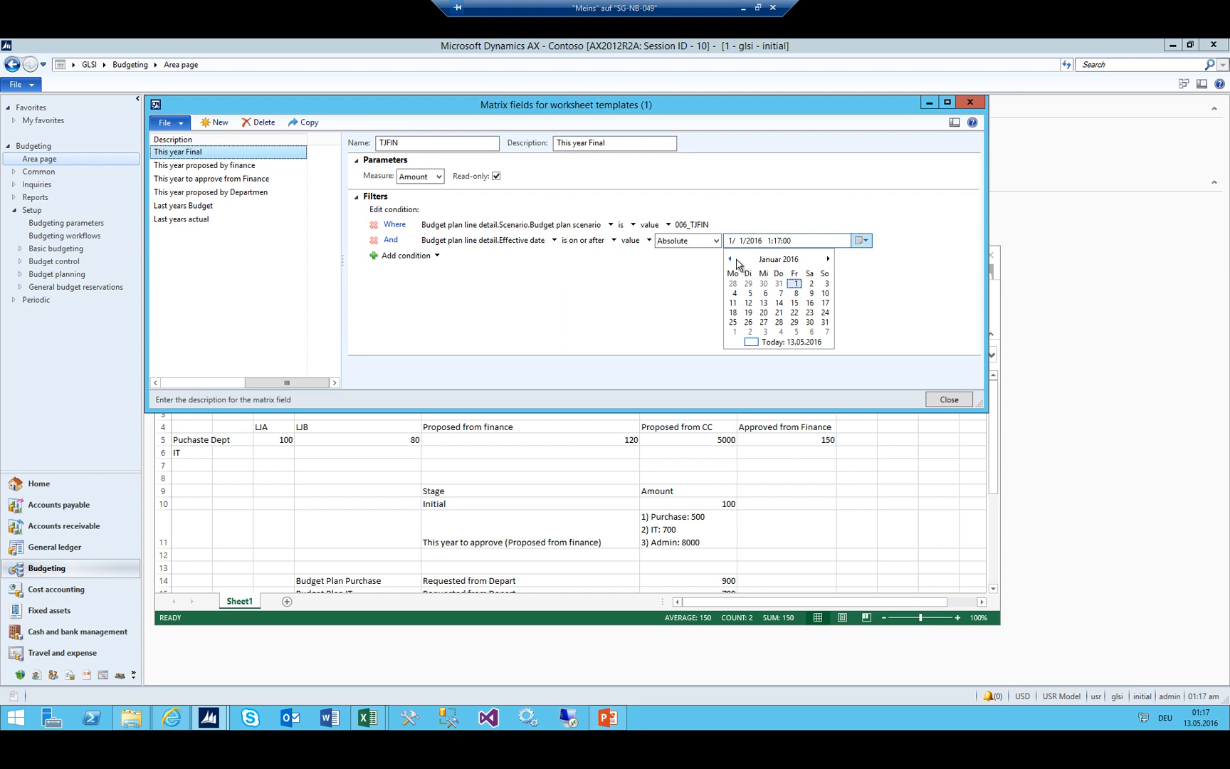
{"action": "left_click", "coordinate": [797, 284]}
{"action": "left_click", "coordinate": [771, 242]}
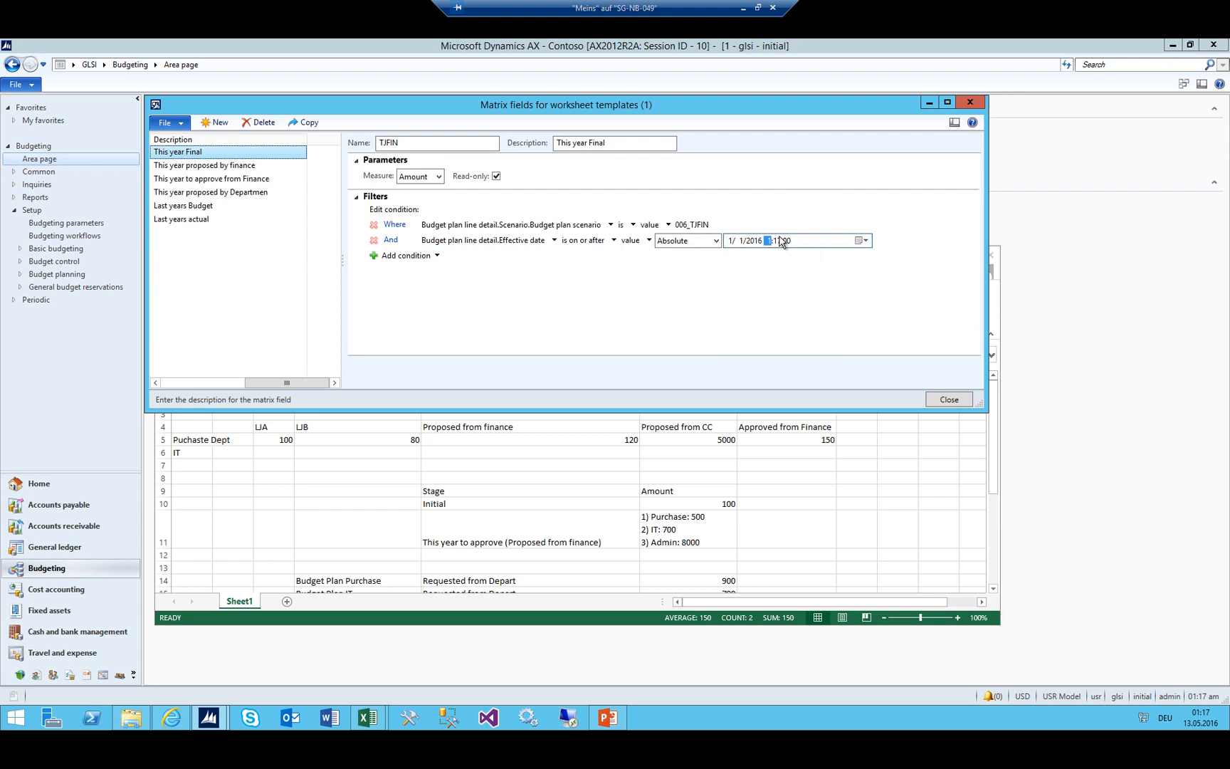
Try to edit the time of the effective date value and reset the date to today
{"action": "key", "text": "Tab"}
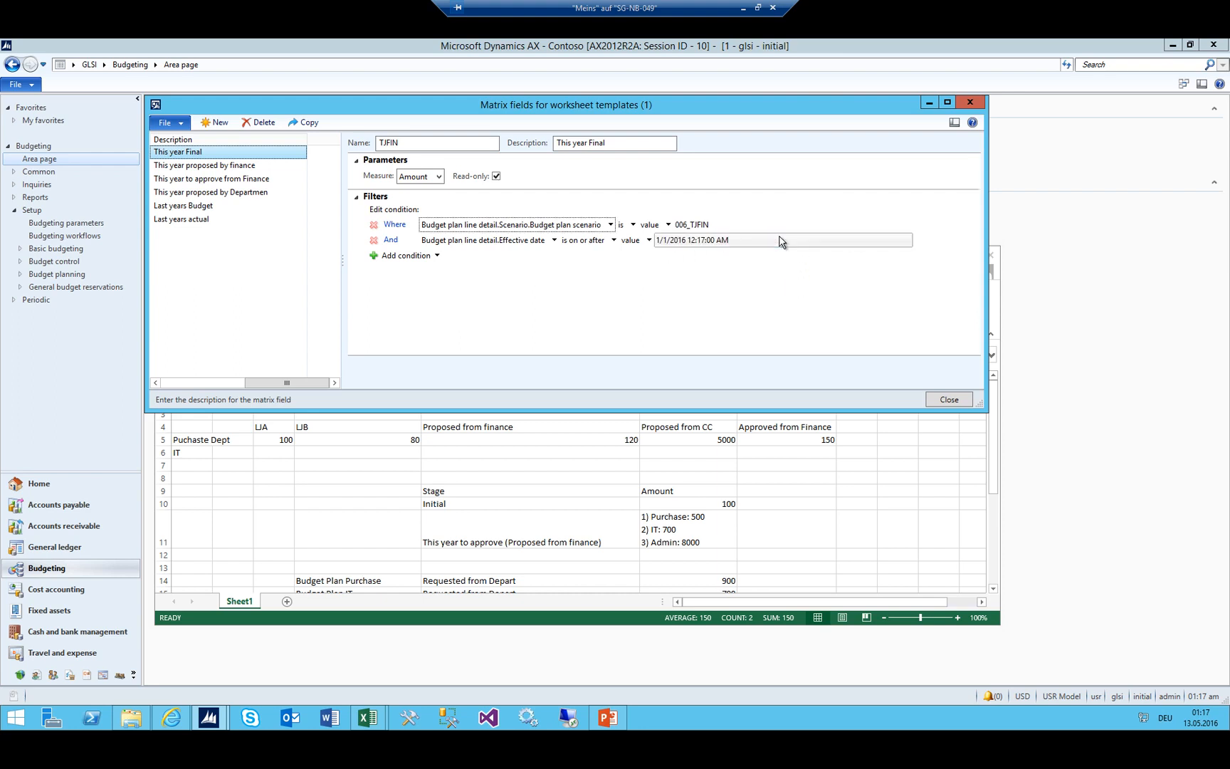
{"action": "left_click", "coordinate": [781, 241]}
{"action": "left_click", "coordinate": [770, 242]}
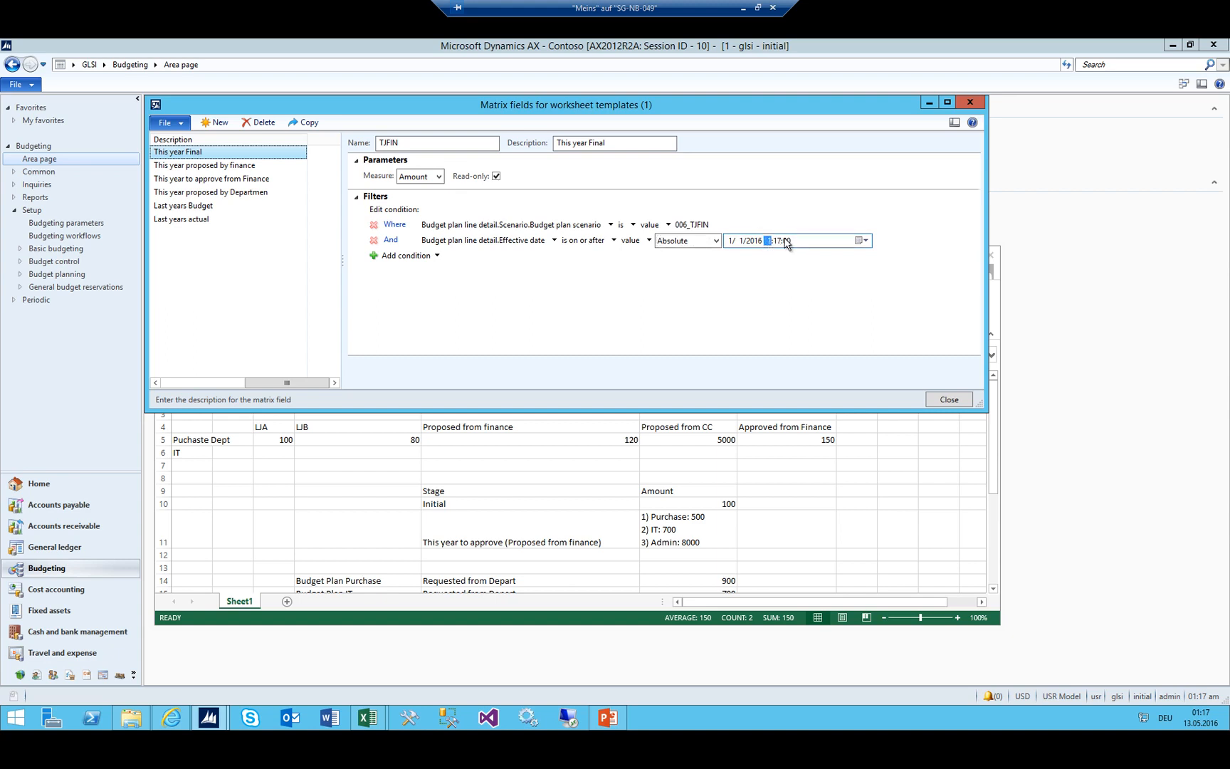
{"action": "key", "text": "Tab"}
{"action": "left_click", "coordinate": [783, 241]}
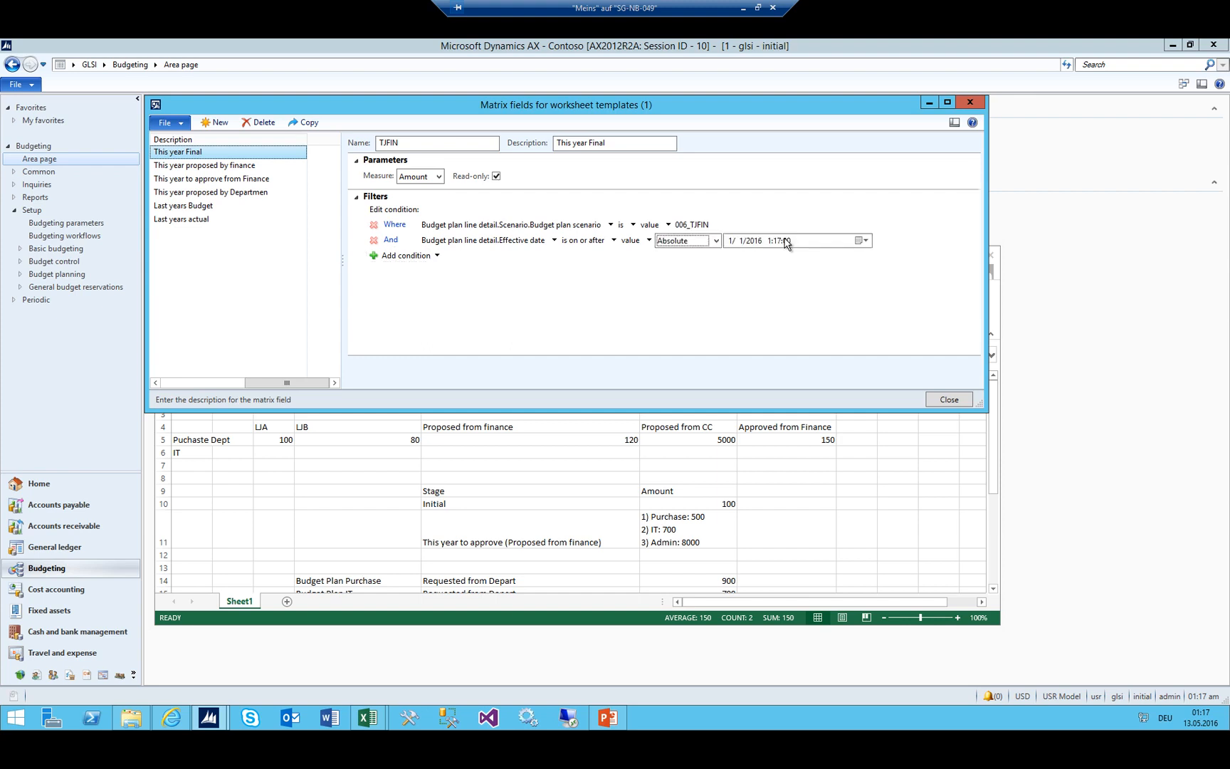
{"action": "left_click", "coordinate": [857, 240]}
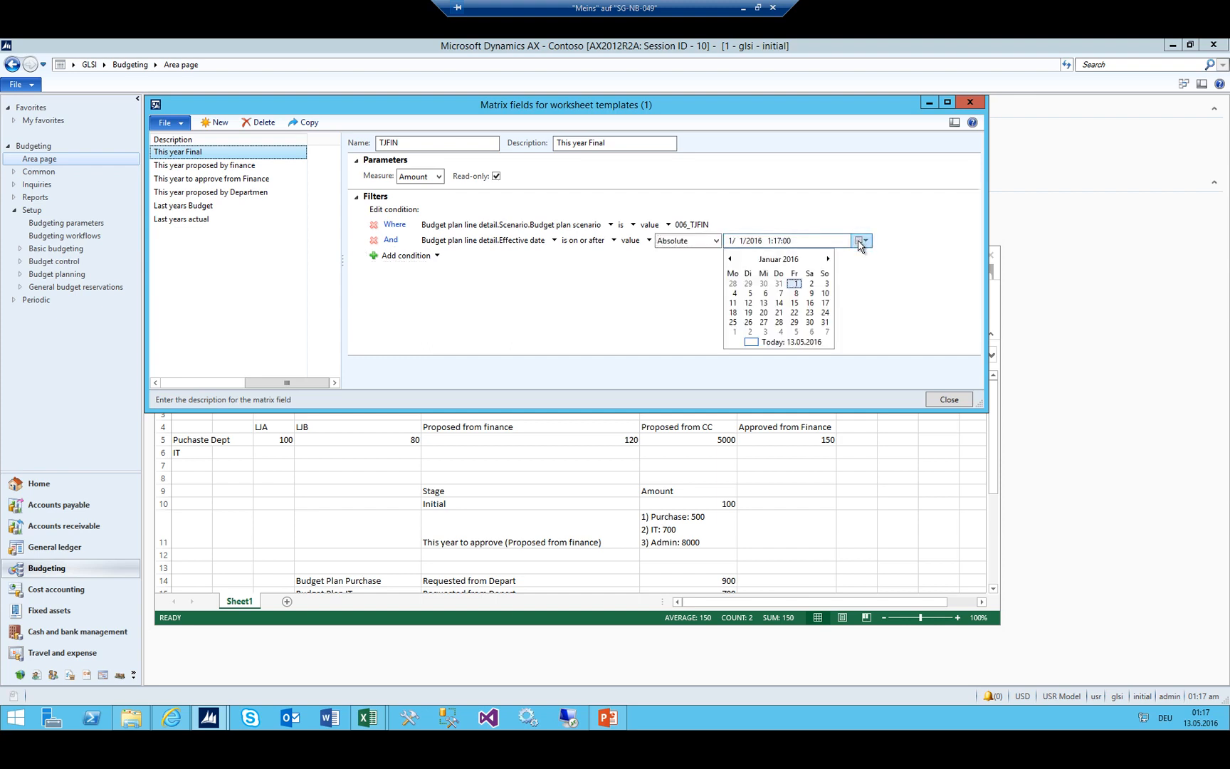
{"action": "left_click", "coordinate": [757, 343]}
Set the on-or-after effective date value to 1/1/2016 12:00:01 PM
{"action": "left_click", "coordinate": [756, 242]}
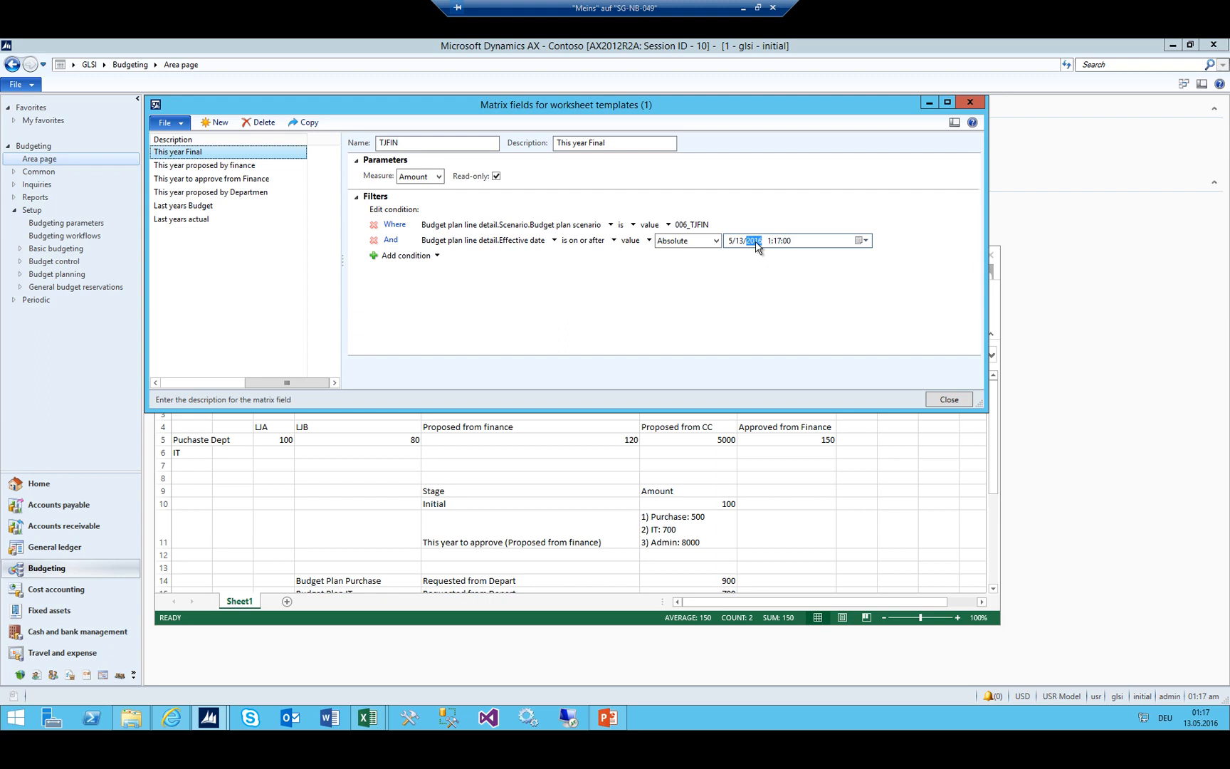
{"action": "left_click", "coordinate": [733, 242]}
{"action": "type", "text": "1"}
{"action": "key", "text": "Tab"}
{"action": "left_click", "coordinate": [737, 242]}
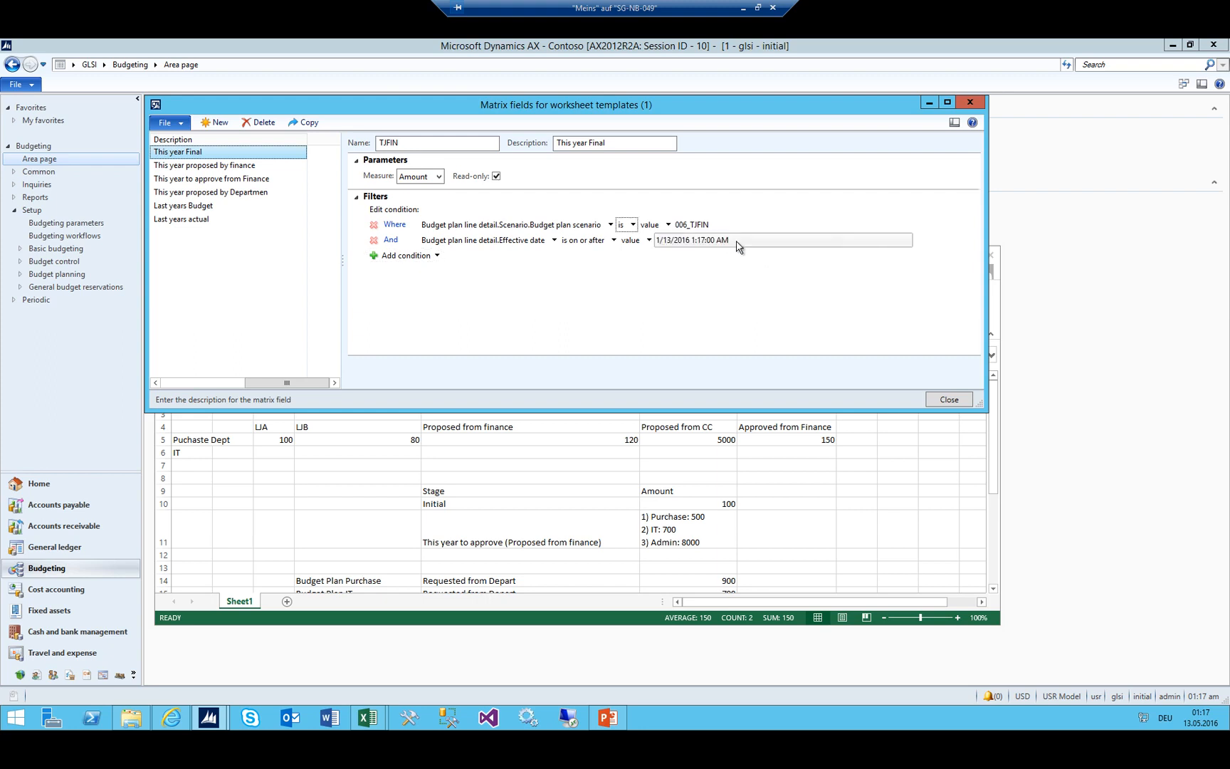
{"action": "left_click", "coordinate": [742, 242]}
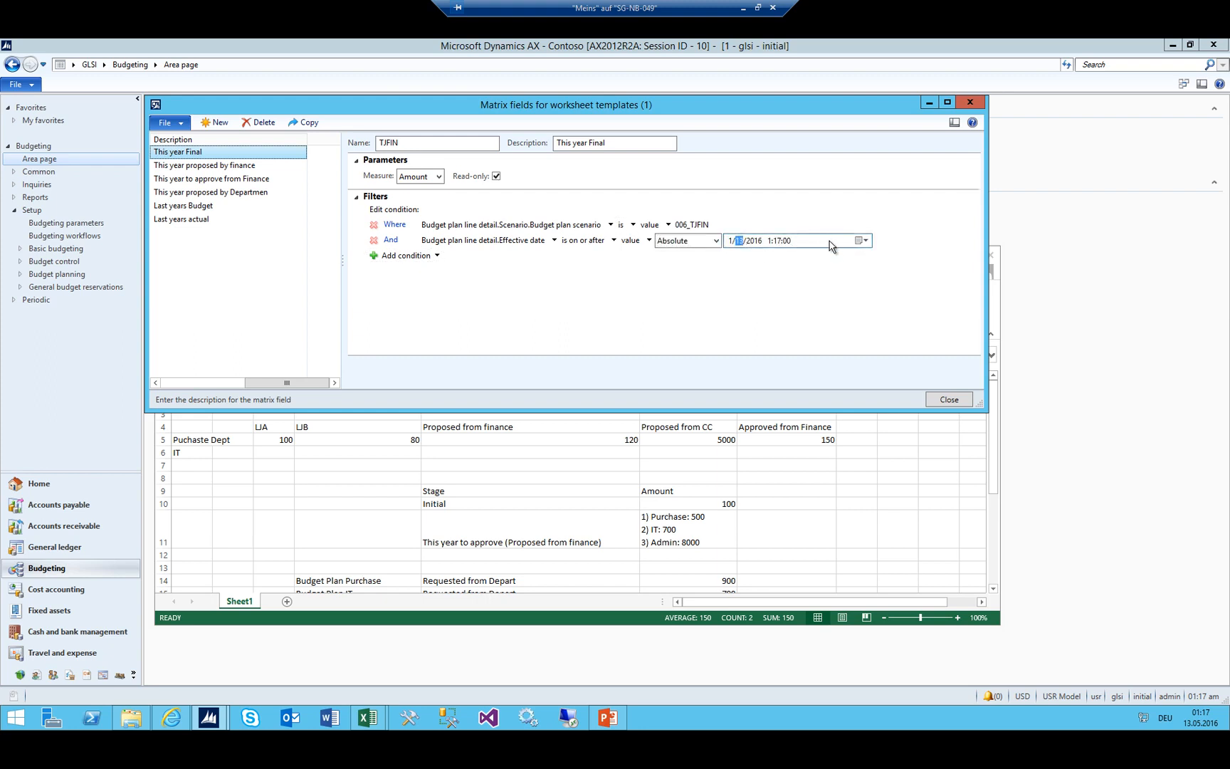
{"action": "type", "text": "1"}
{"action": "left_click", "coordinate": [768, 242]}
{"action": "type", "text": "01"}
{"action": "left_click", "coordinate": [772, 272]}
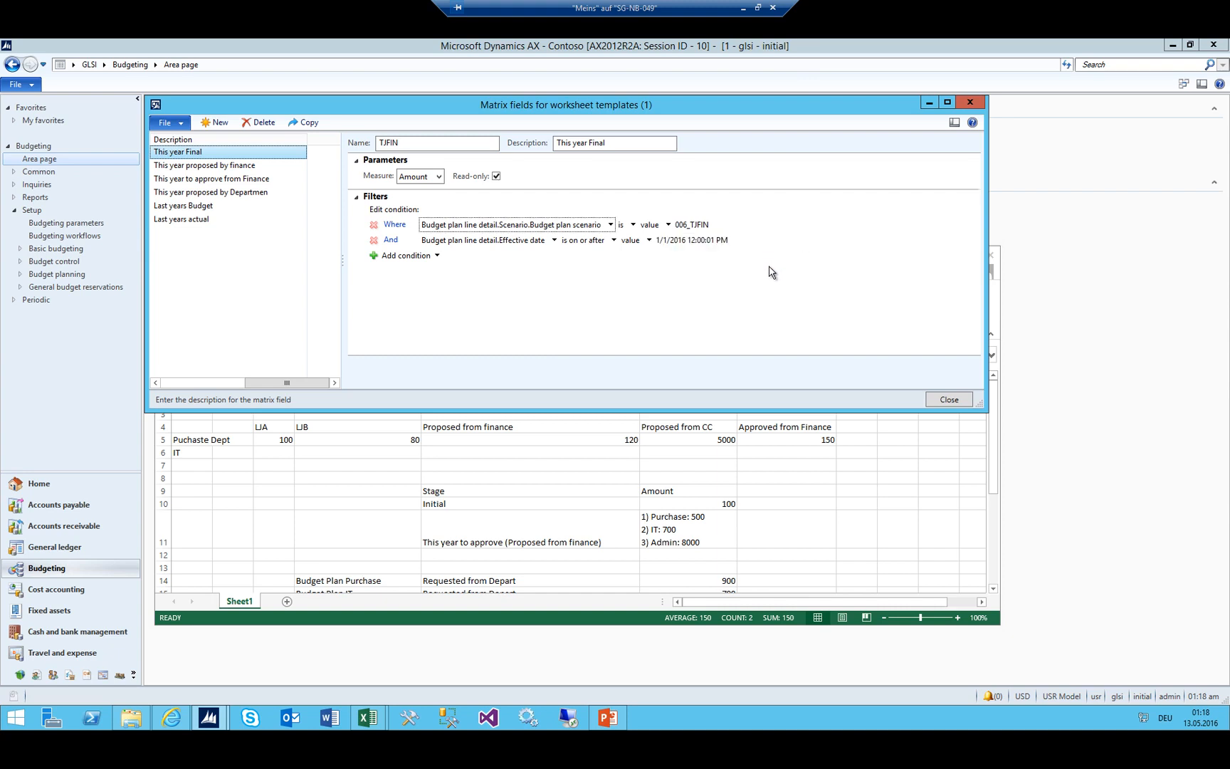
Reopen the on-or-after effective date value and check its time portion
{"action": "left_click", "coordinate": [723, 241]}
{"action": "left_click", "coordinate": [777, 240]}
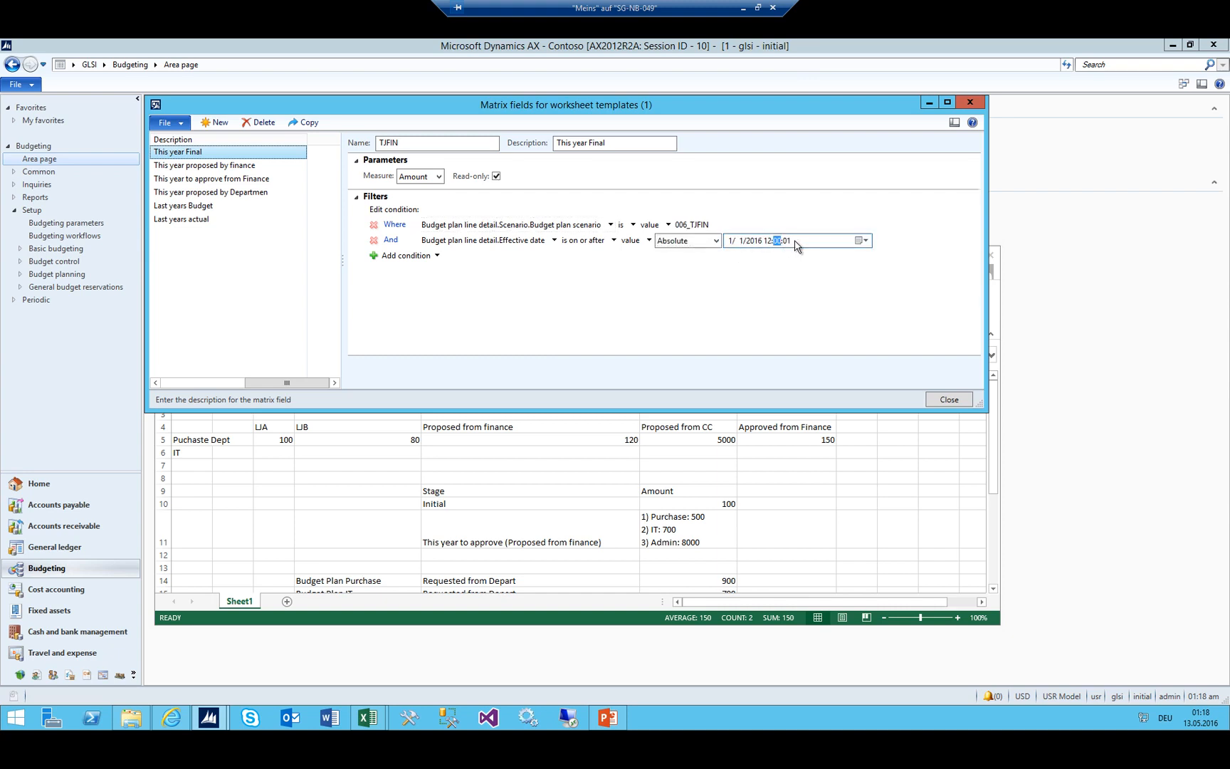
{"action": "left_click", "coordinate": [803, 263]}
{"action": "left_click", "coordinate": [723, 242]}
{"action": "left_click", "coordinate": [775, 242]}
{"action": "left_click", "coordinate": [721, 268]}
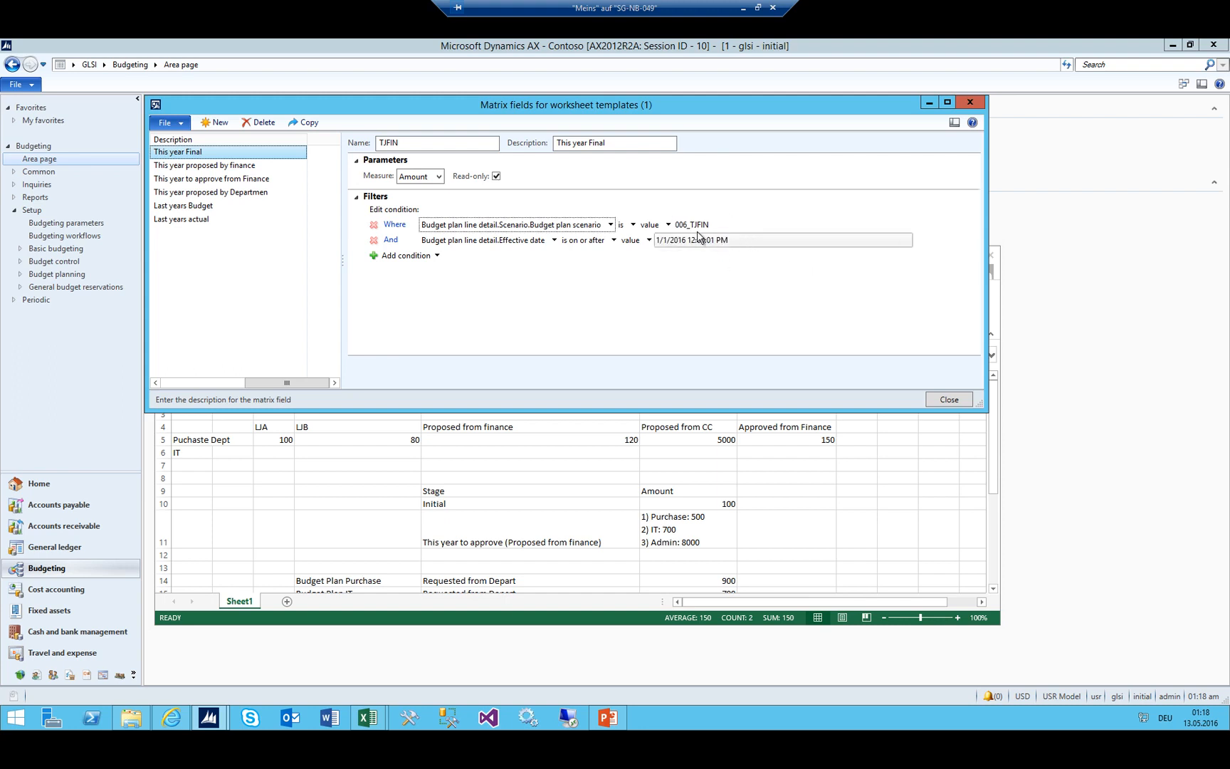
Add a third filter condition to TJFIN on Budget plan line detail.Effective date
{"action": "left_click", "coordinate": [400, 256]}
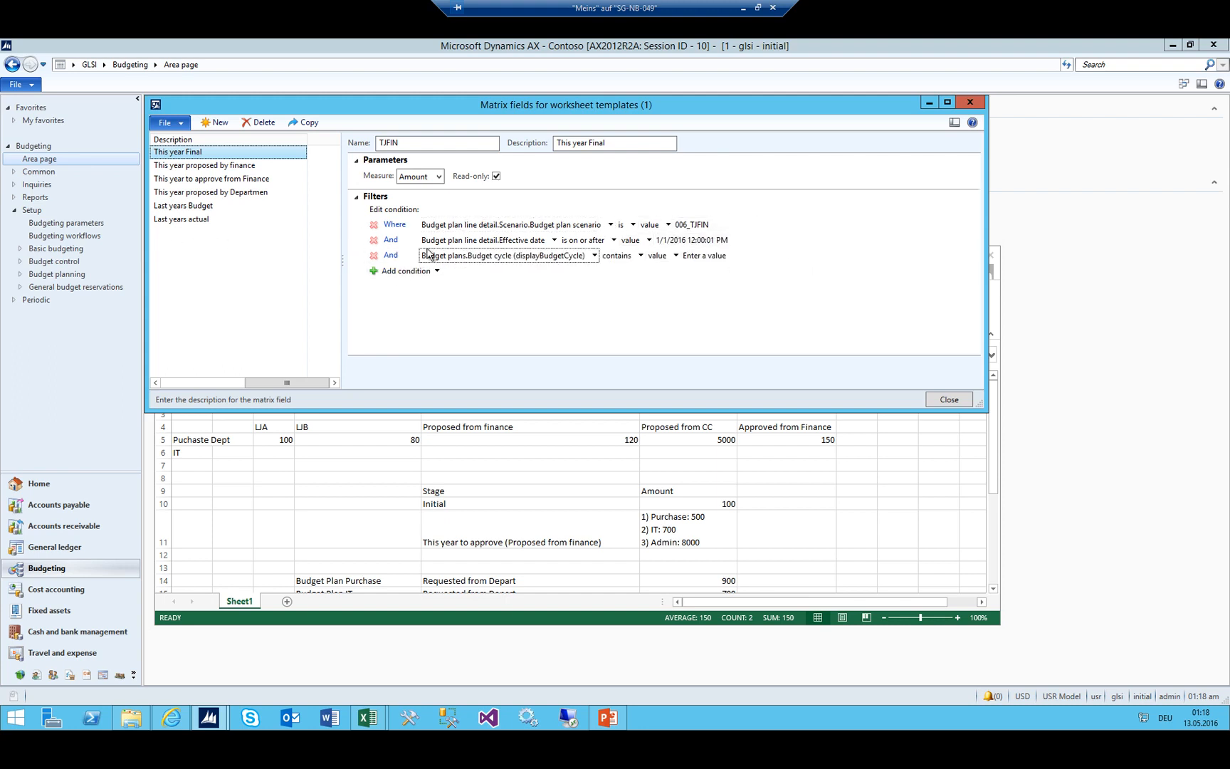
{"action": "left_click", "coordinate": [529, 256]}
{"action": "mouse_move", "coordinate": [509, 286]}
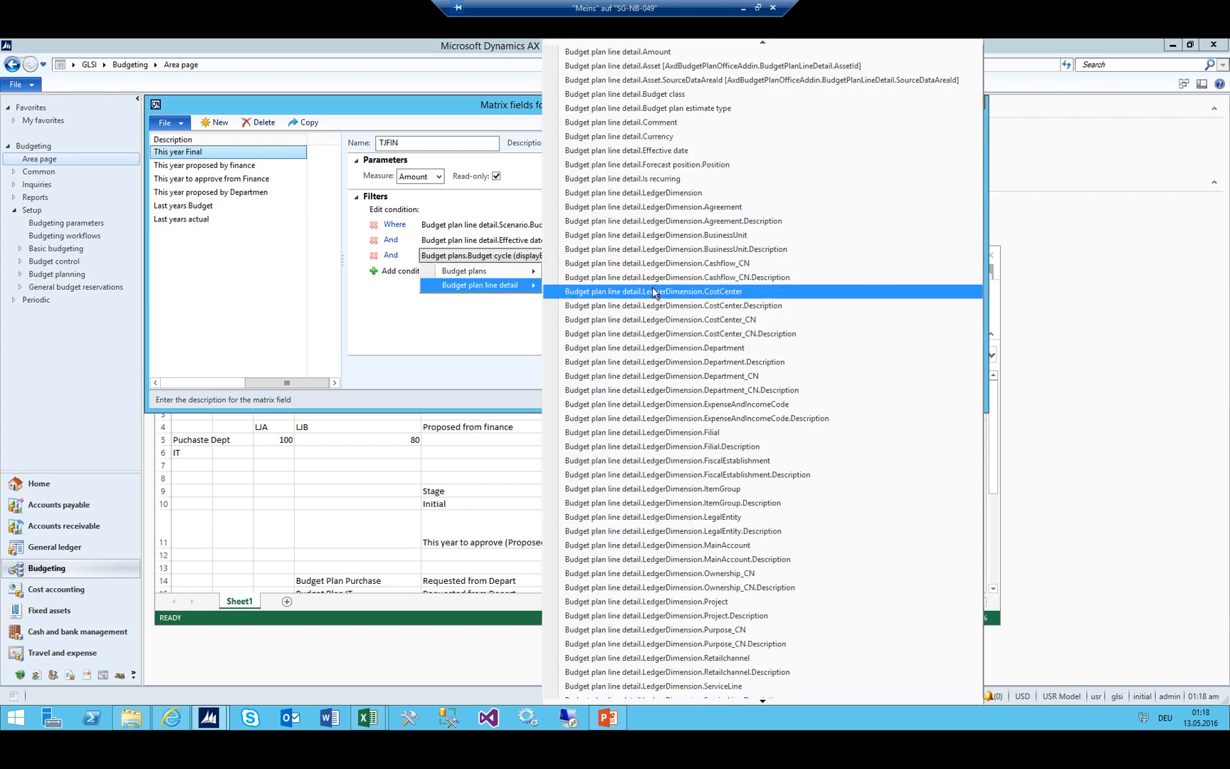
{"action": "left_click", "coordinate": [679, 152]}
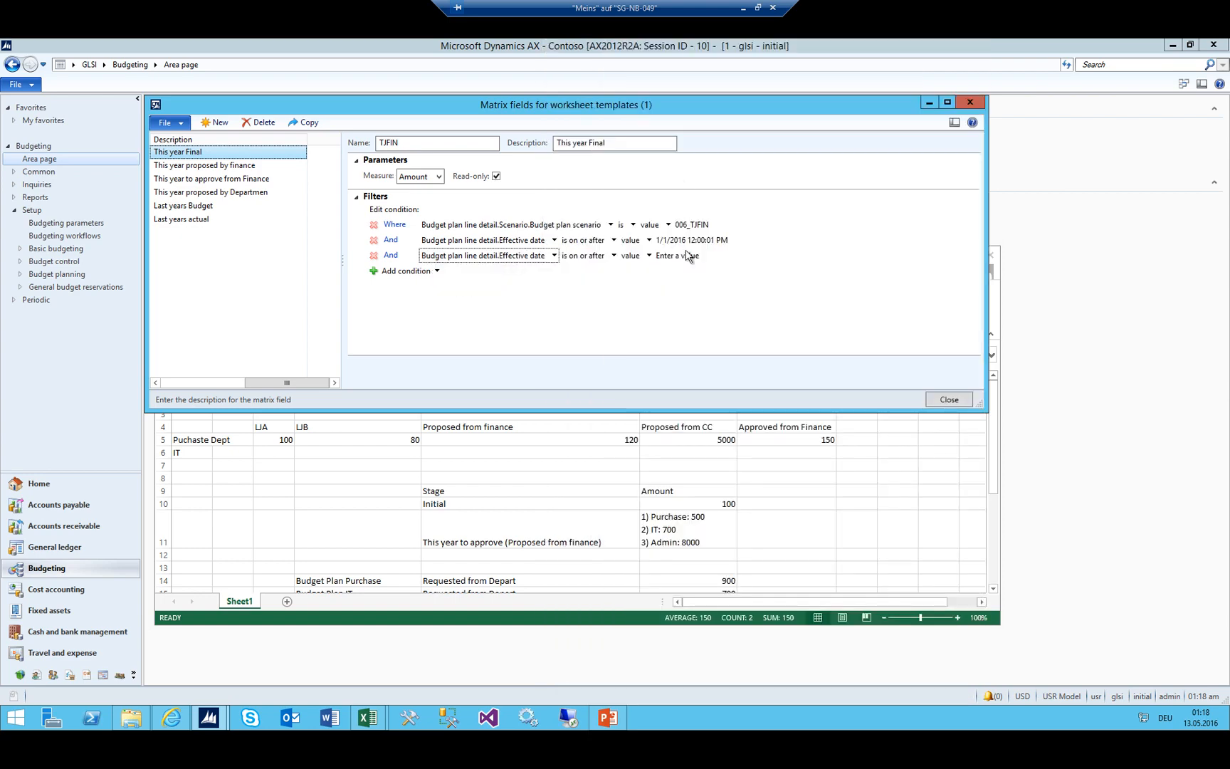
Set the third TJFIN condition's operator to is on or before and its value type to Absolute
{"action": "left_click", "coordinate": [587, 256]}
{"action": "left_click", "coordinate": [618, 284]}
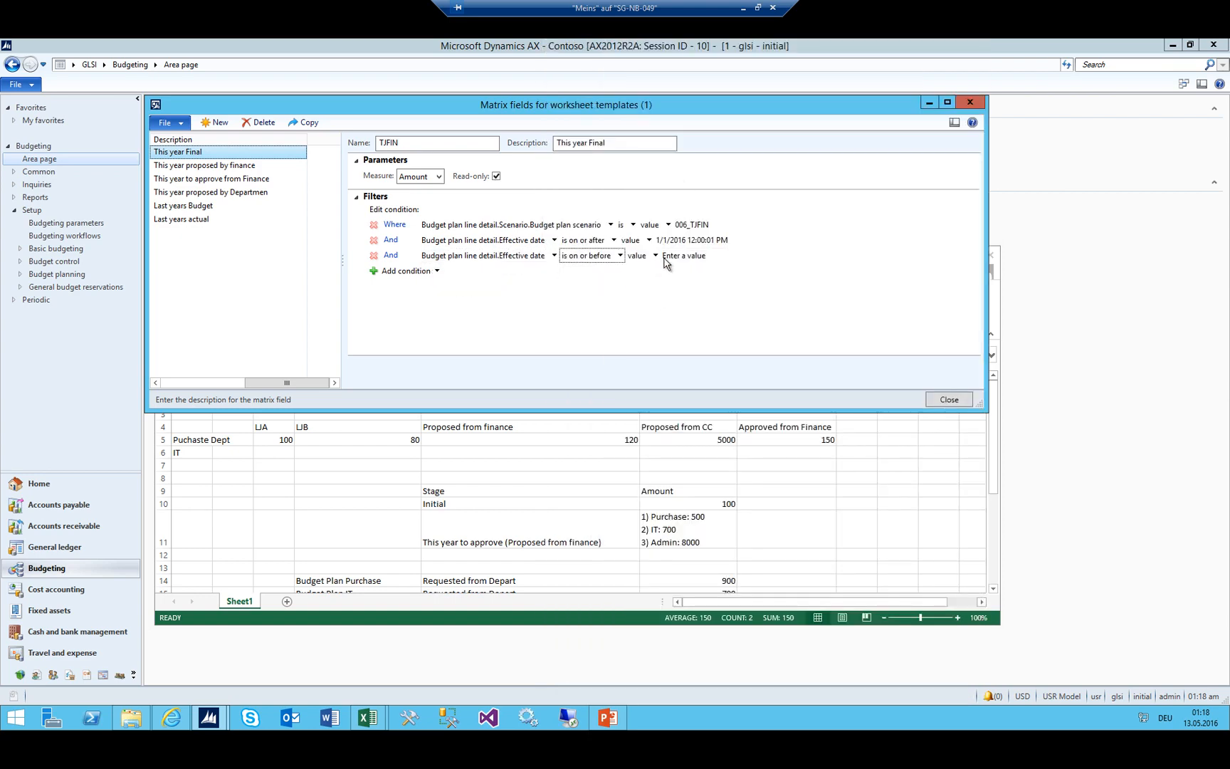
{"action": "left_click", "coordinate": [680, 256]}
{"action": "left_click", "coordinate": [719, 258]}
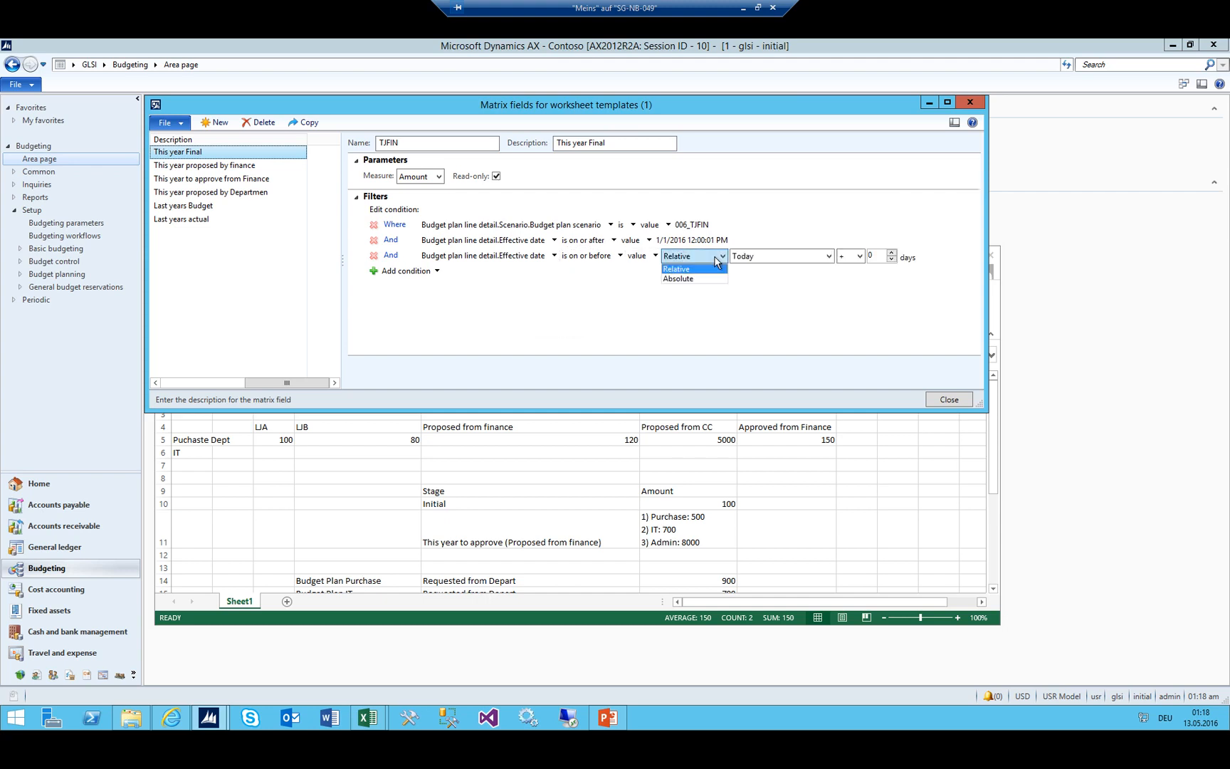
{"action": "left_click", "coordinate": [694, 279]}
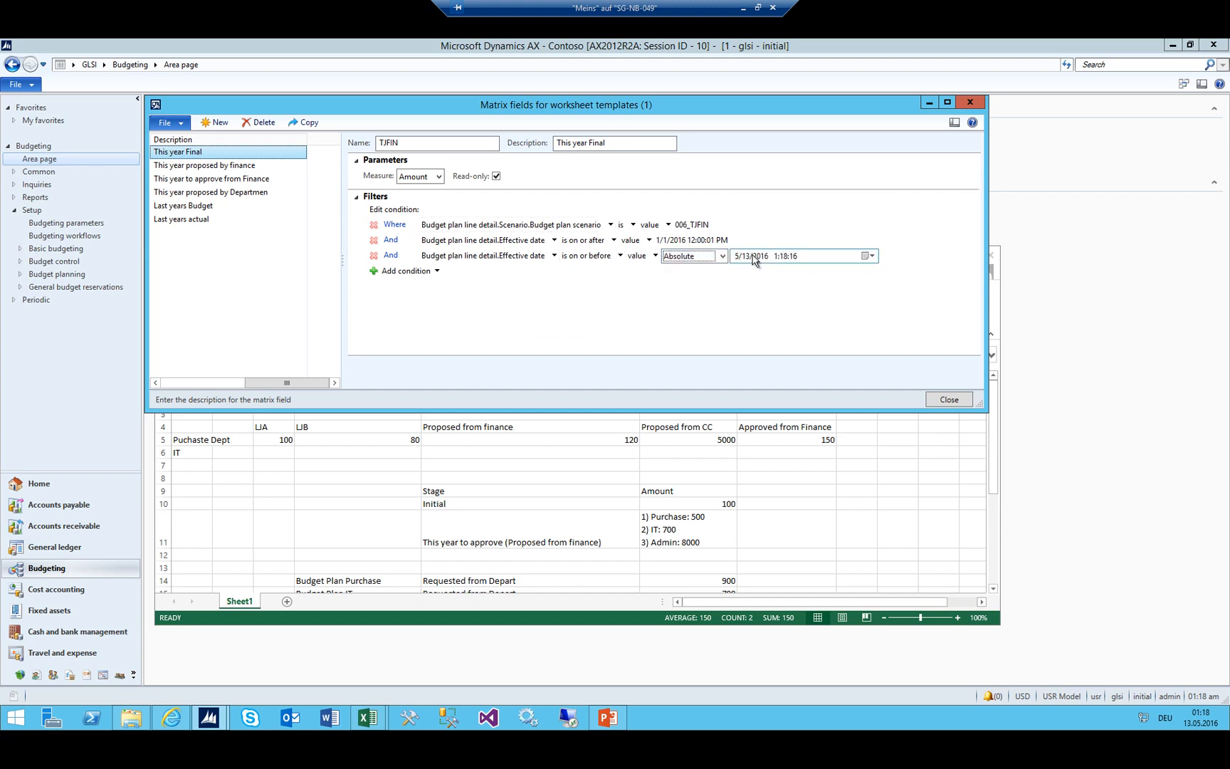
Set the on-or-before effective date value to 12/31/2016
{"action": "double_click", "coordinate": [756, 257]}
{"action": "left_click", "coordinate": [736, 256]}
{"action": "key", "text": "Tab"}
{"action": "left_click", "coordinate": [726, 257]}
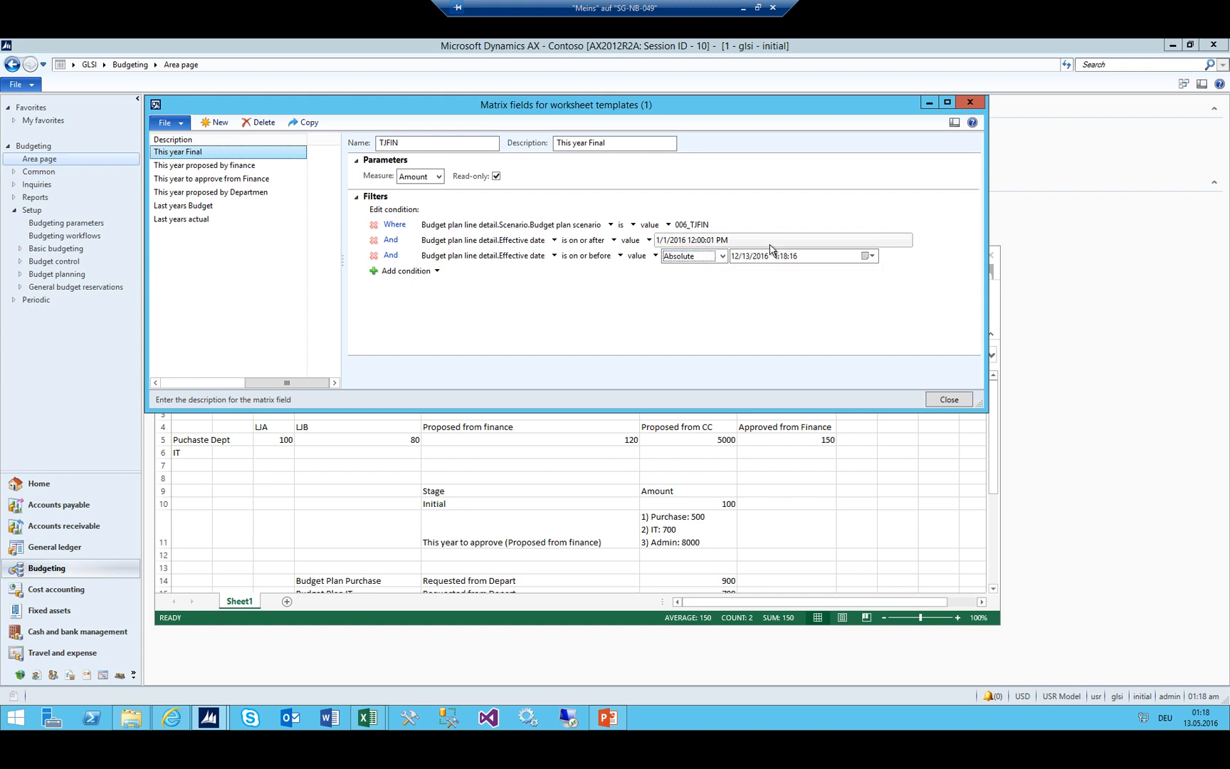
{"action": "left_click", "coordinate": [756, 258]}
{"action": "key", "text": "Tab"}
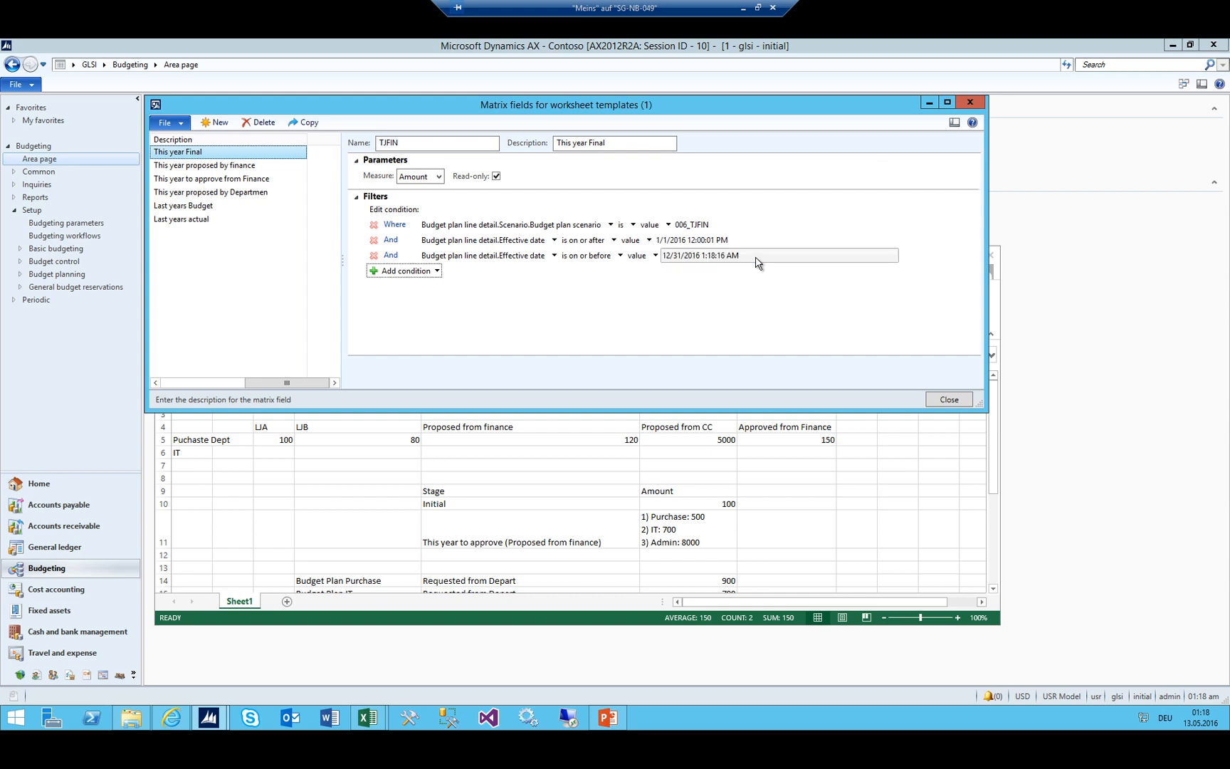
Set the hour of the on-or-before effective date value to 11
{"action": "left_click", "coordinate": [742, 257]}
{"action": "left_click", "coordinate": [779, 257]}
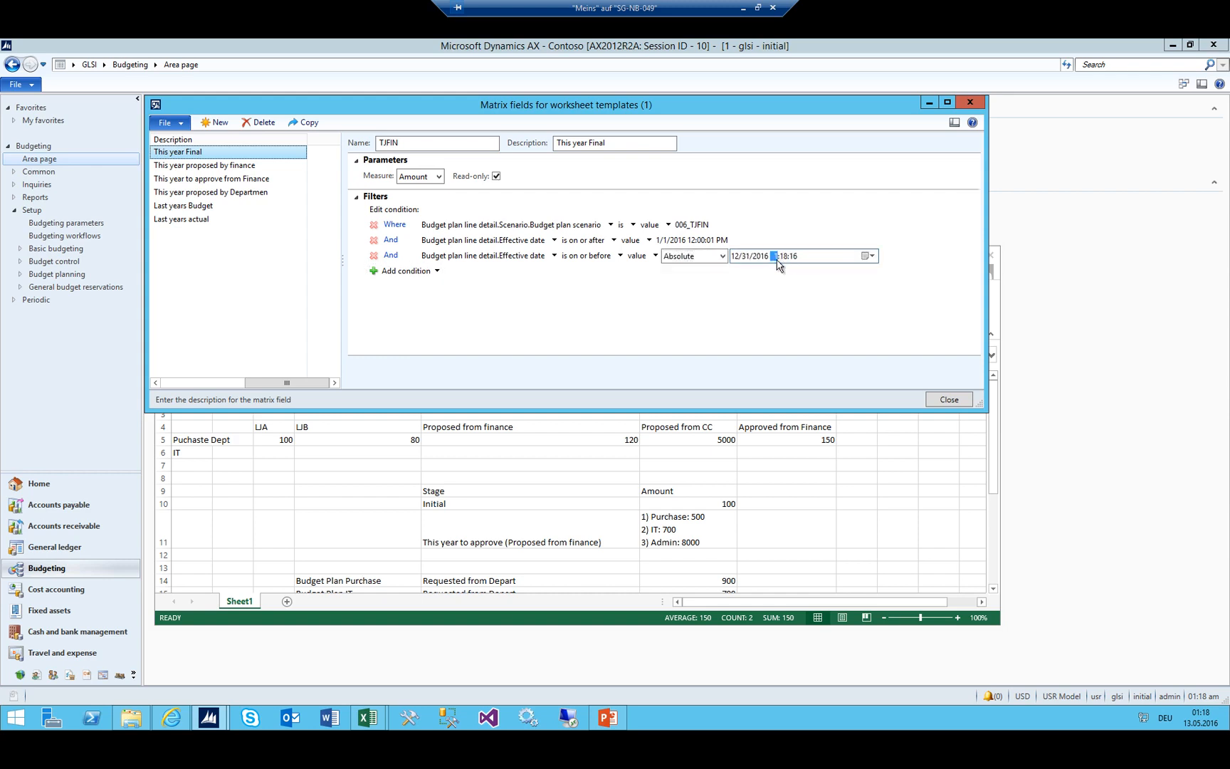
{"action": "left_click", "coordinate": [755, 241]}
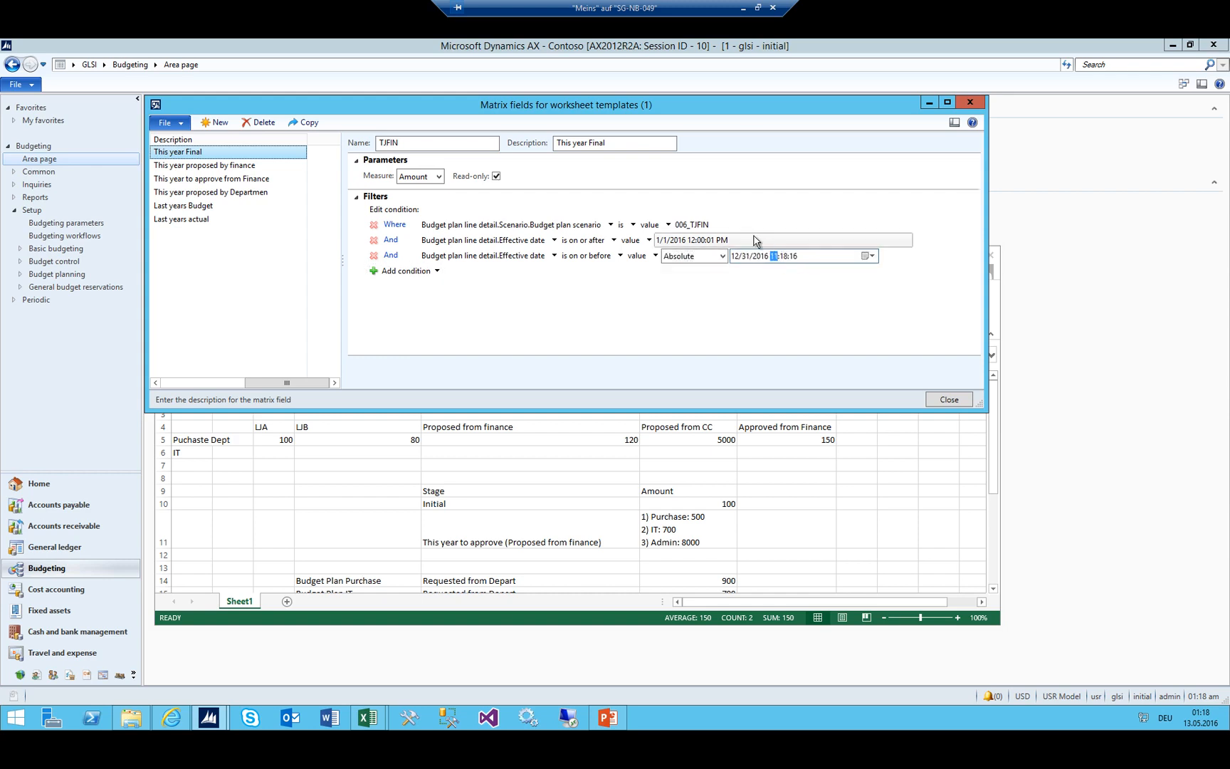
{"action": "left_click", "coordinate": [732, 258]}
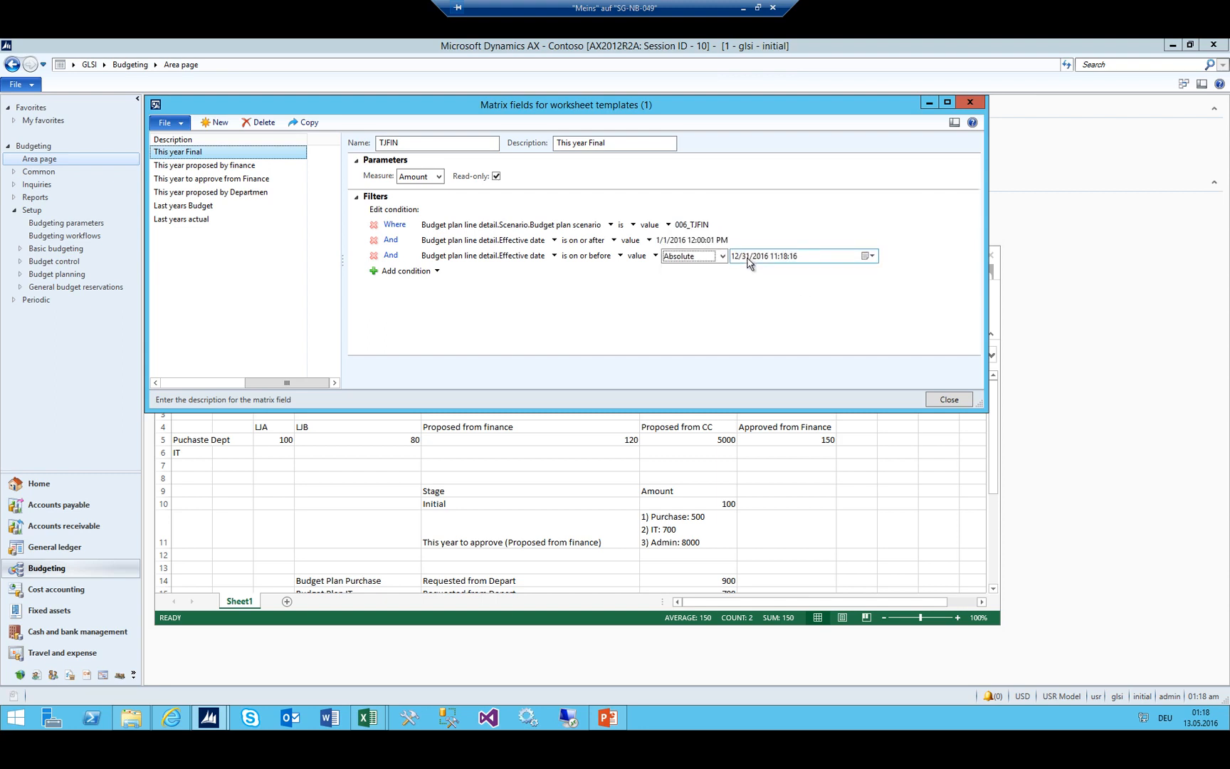
{"action": "left_click", "coordinate": [756, 257]}
{"action": "left_click", "coordinate": [704, 241]}
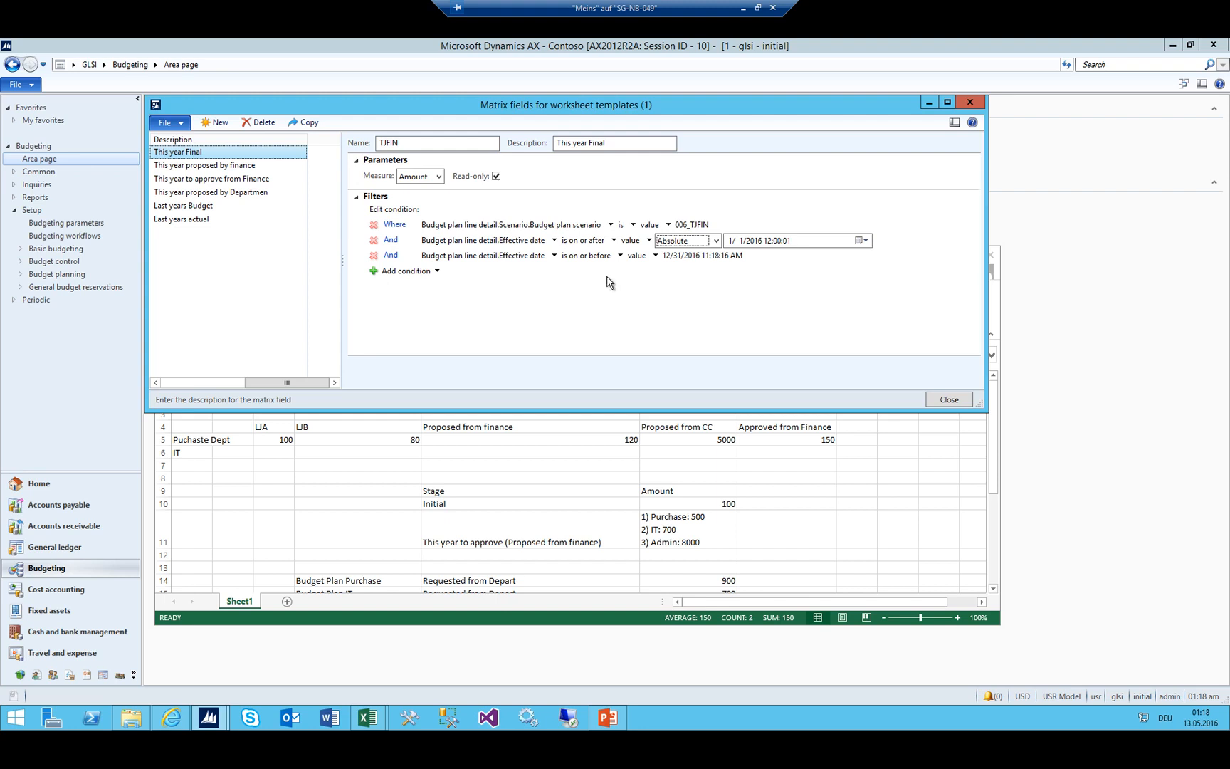
{"action": "left_click", "coordinate": [565, 275]}
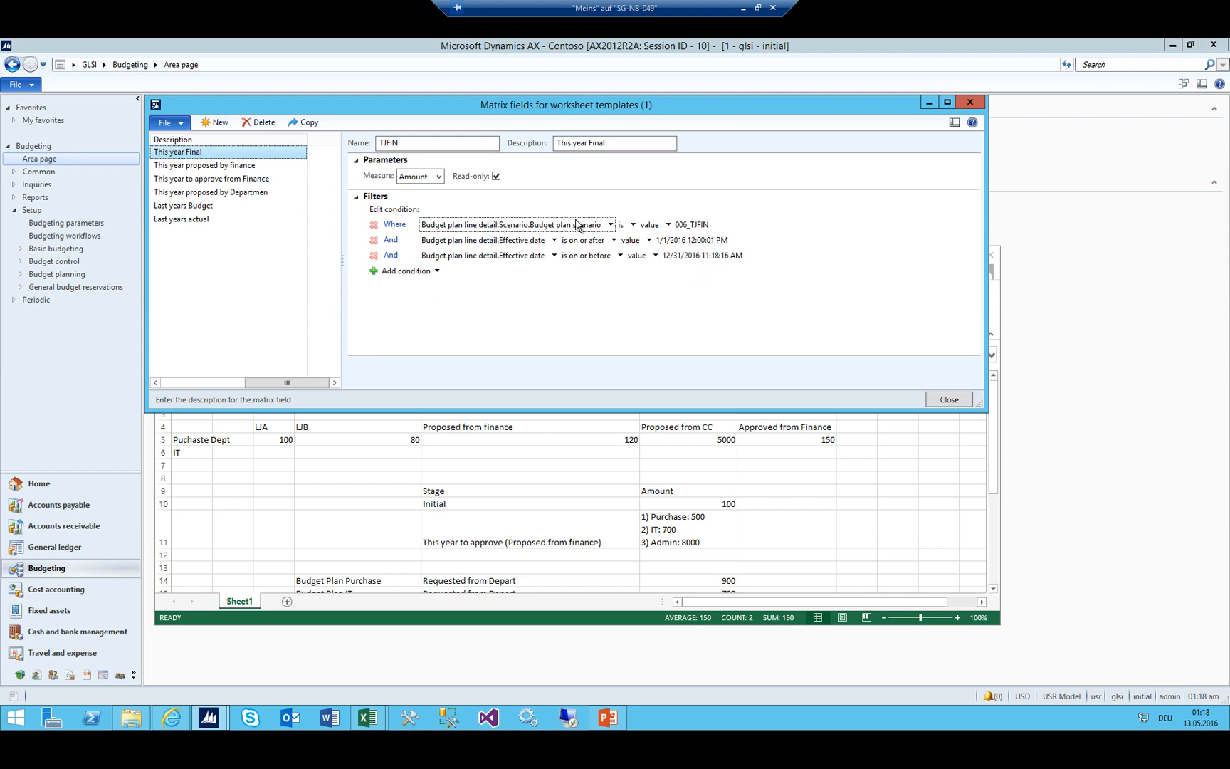
Review the filters of the other matrix fields and return to This year Final
{"action": "left_click", "coordinate": [199, 166]}
{"action": "left_click", "coordinate": [203, 179]}
{"action": "left_click", "coordinate": [205, 192]}
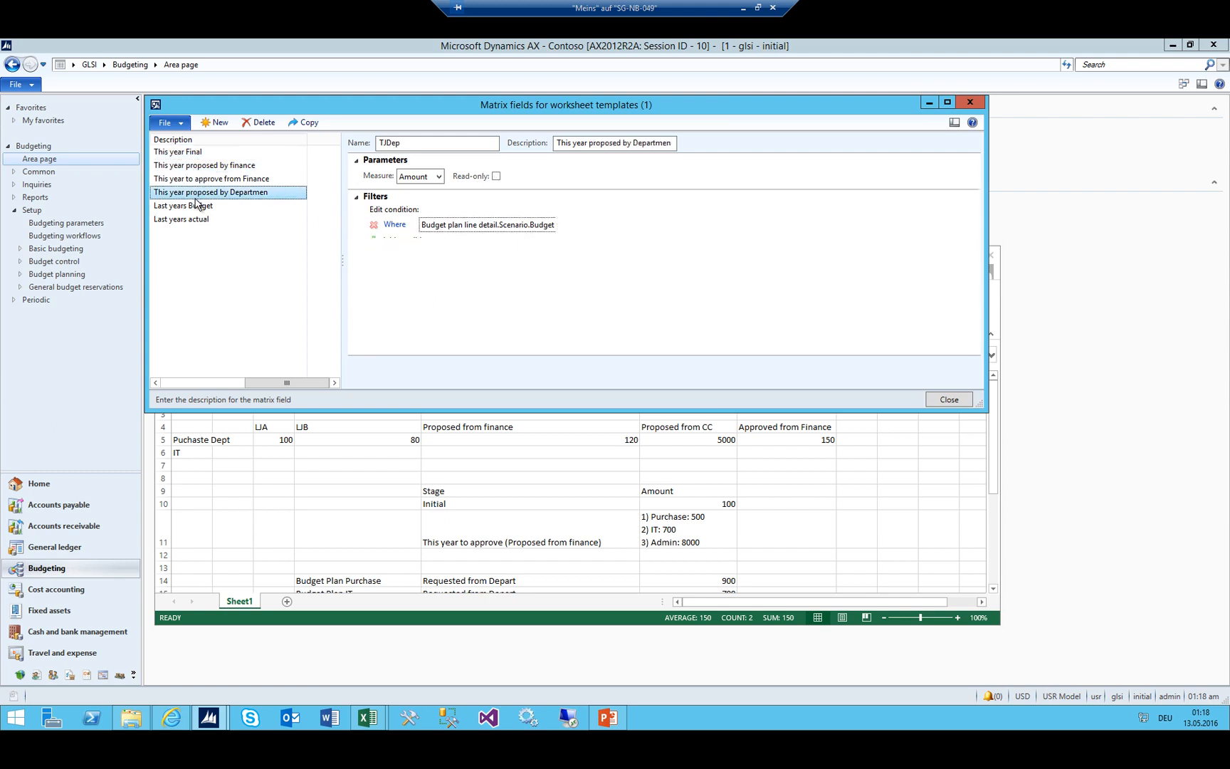
{"action": "left_click", "coordinate": [198, 206]}
{"action": "left_click", "coordinate": [195, 221]}
{"action": "left_click", "coordinate": [197, 206]}
{"action": "left_click", "coordinate": [197, 153]}
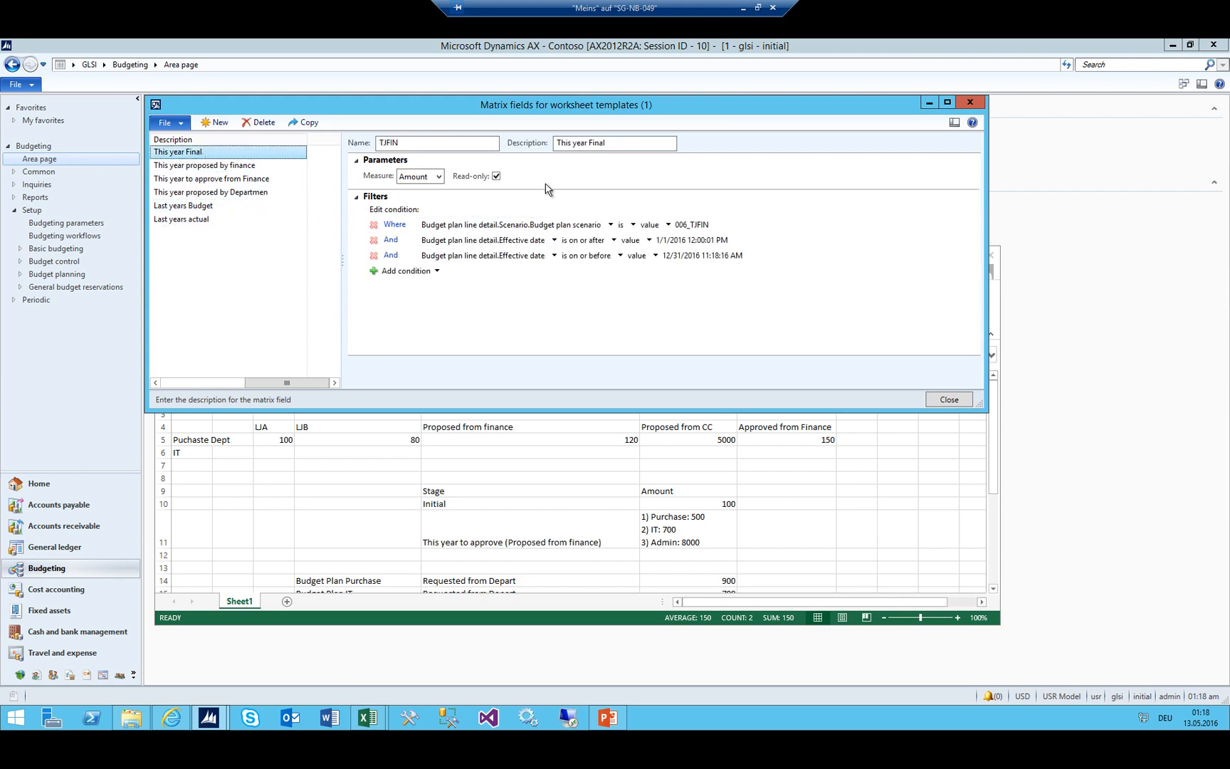
Close the matrix fields form and open the templates page of Budget planning configuration
{"action": "key", "text": "Escape"}
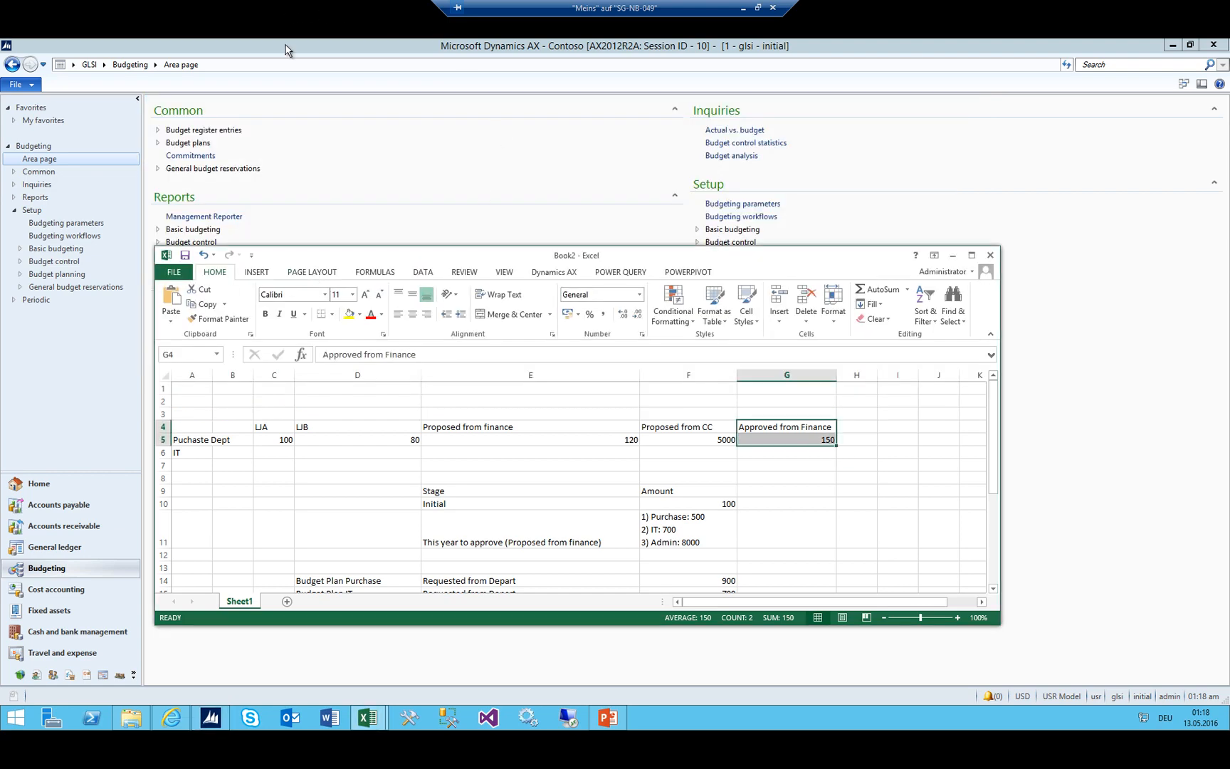
{"action": "double_click", "coordinate": [288, 49]}
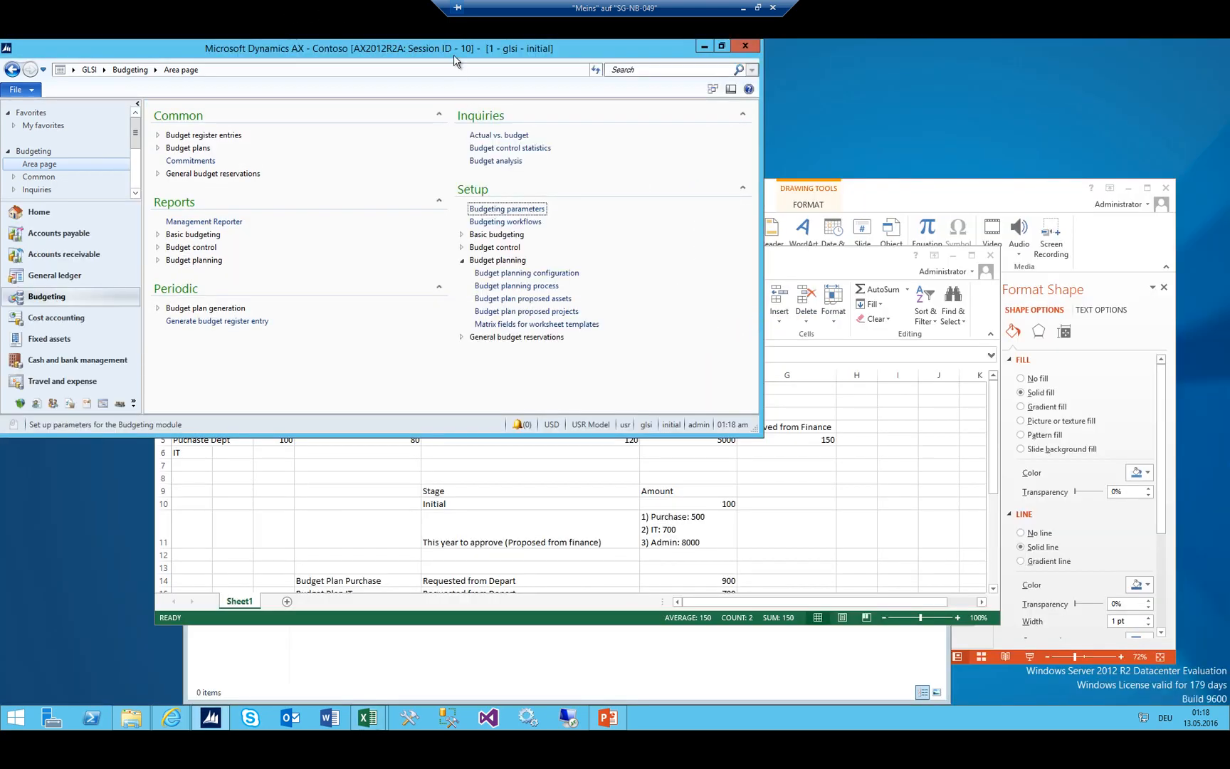
{"action": "double_click", "coordinate": [453, 55]}
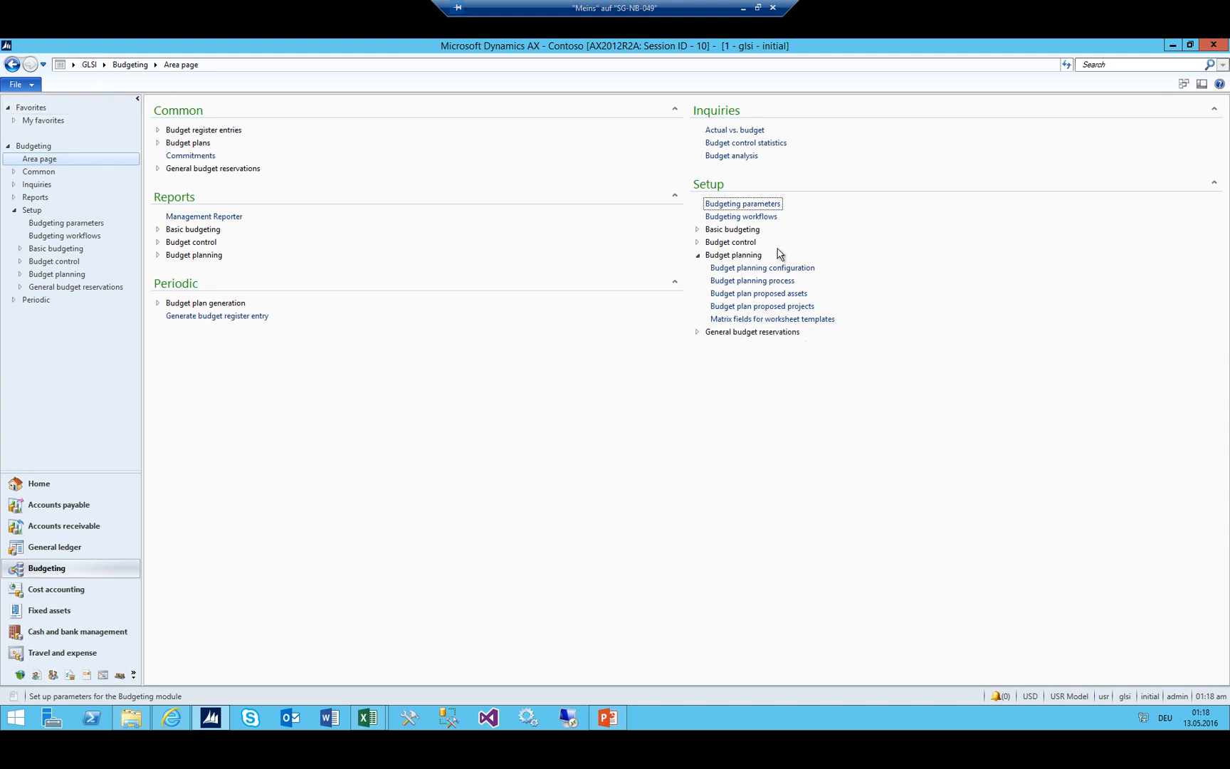
{"action": "left_click", "coordinate": [763, 268]}
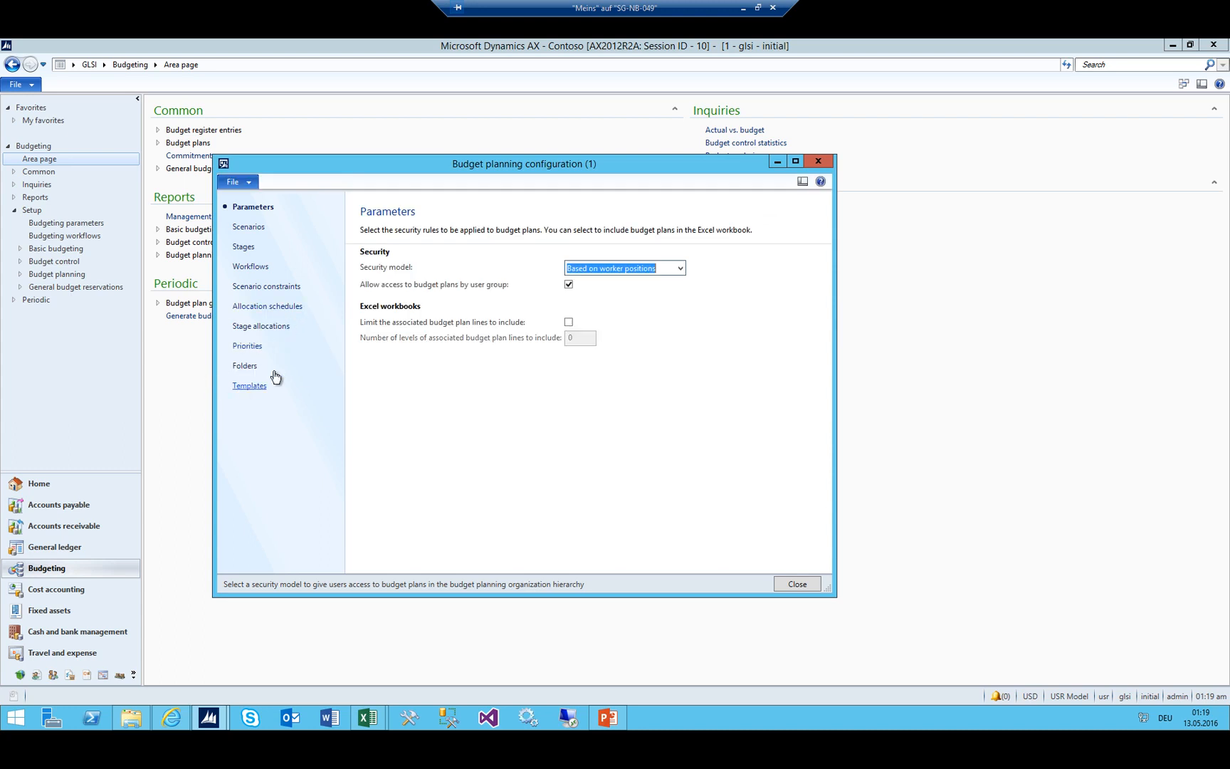
{"action": "left_click", "coordinate": [274, 379]}
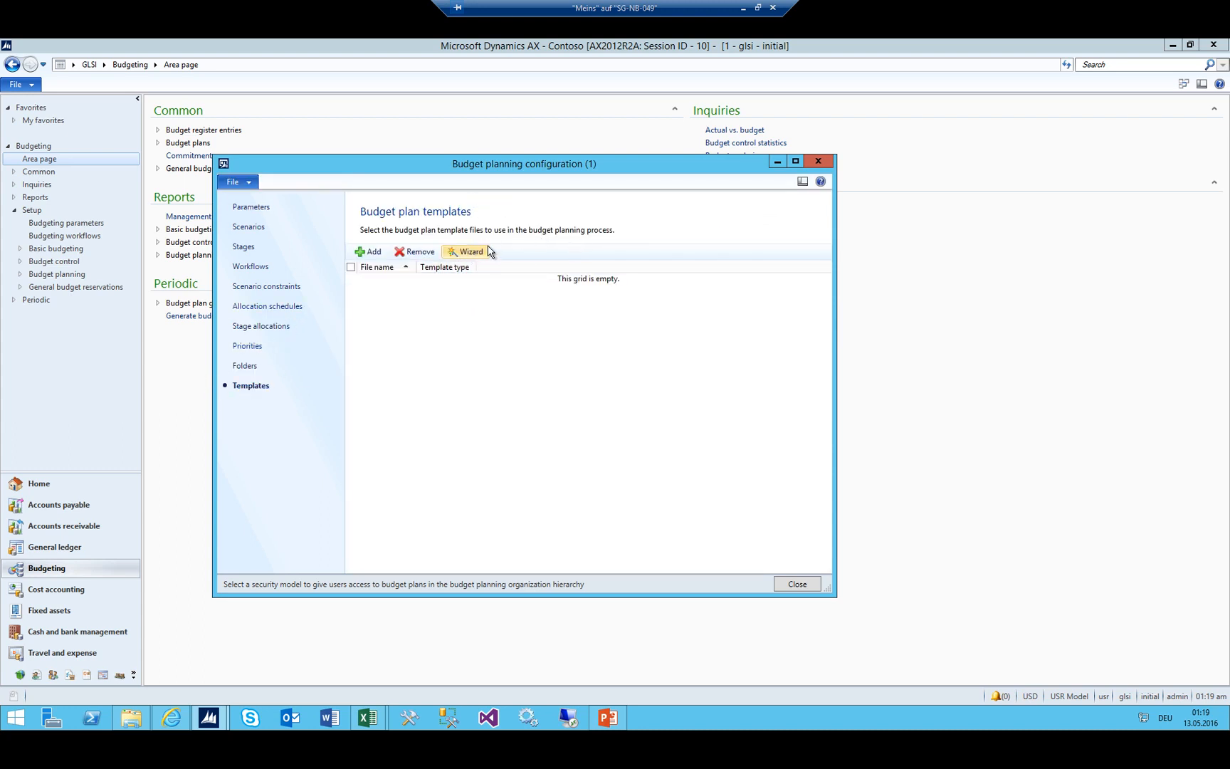
Start the budget plan worksheet template wizard, check its prerequisite checklist, and close both the wizard and the configuration form
{"action": "left_click", "coordinate": [487, 244]}
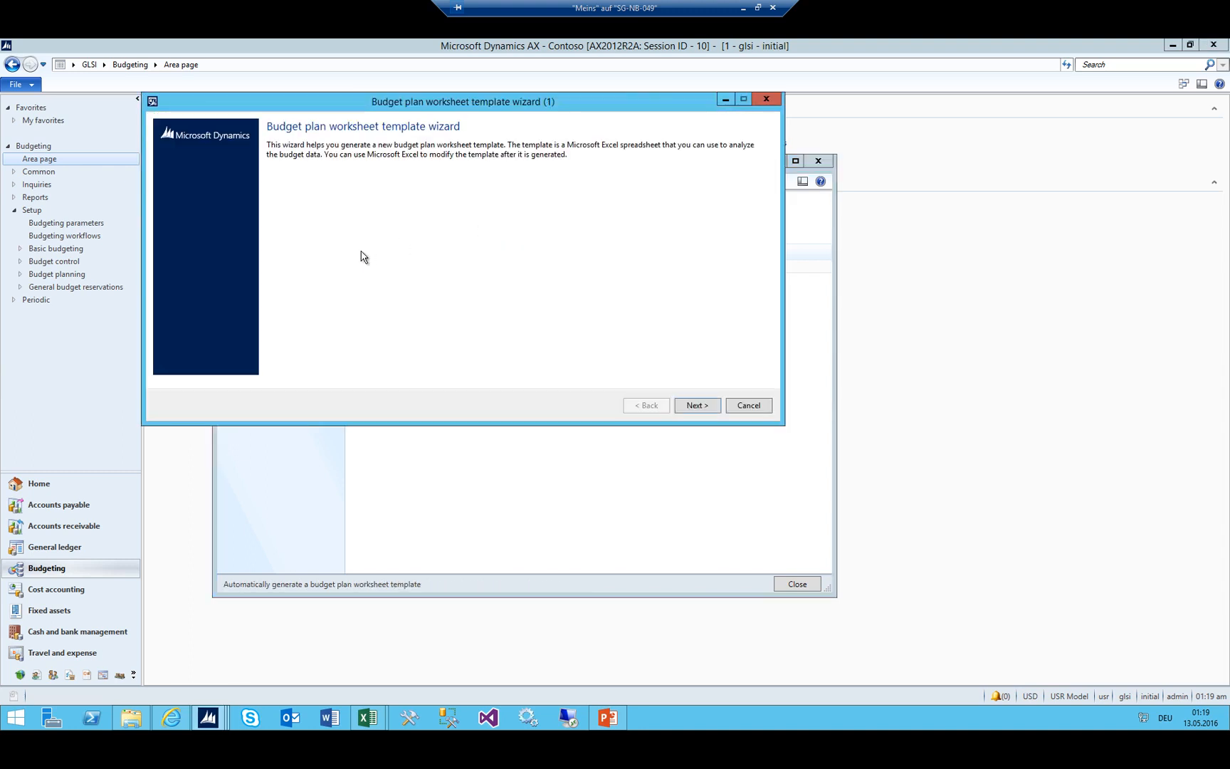
{"action": "left_click", "coordinate": [694, 405]}
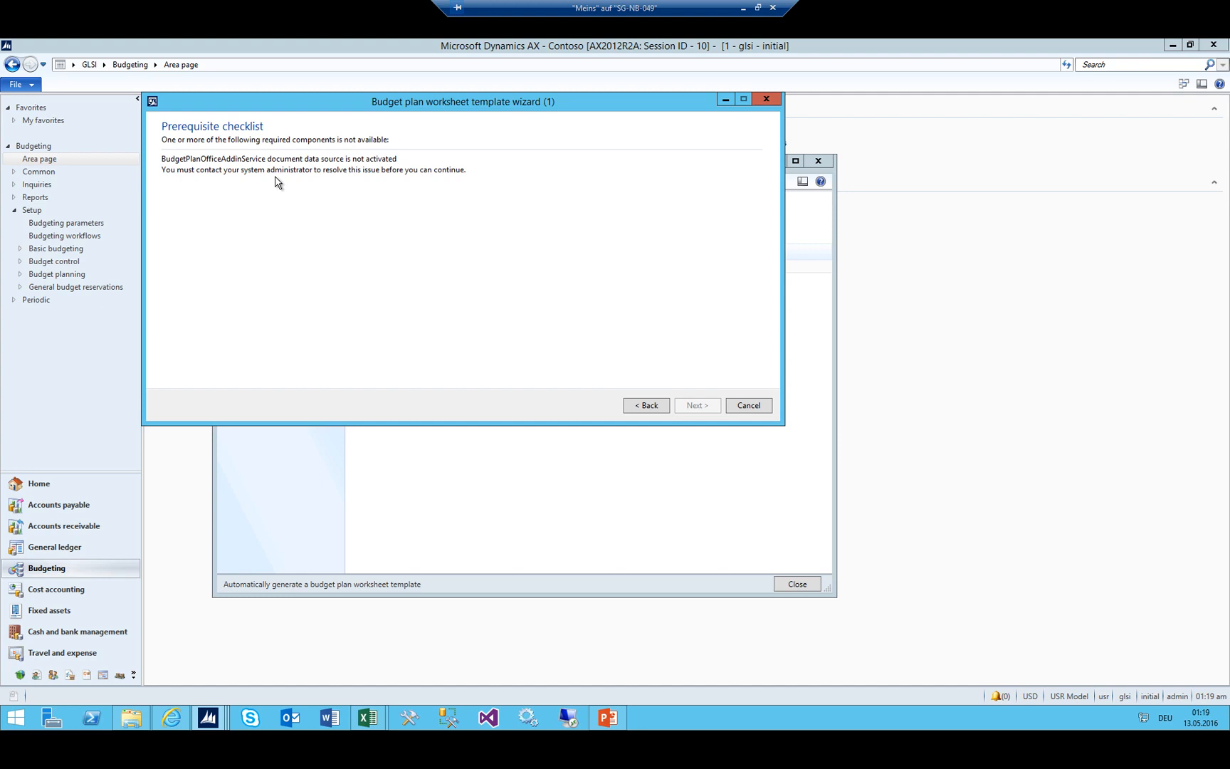
{"action": "key", "text": "Escape"}
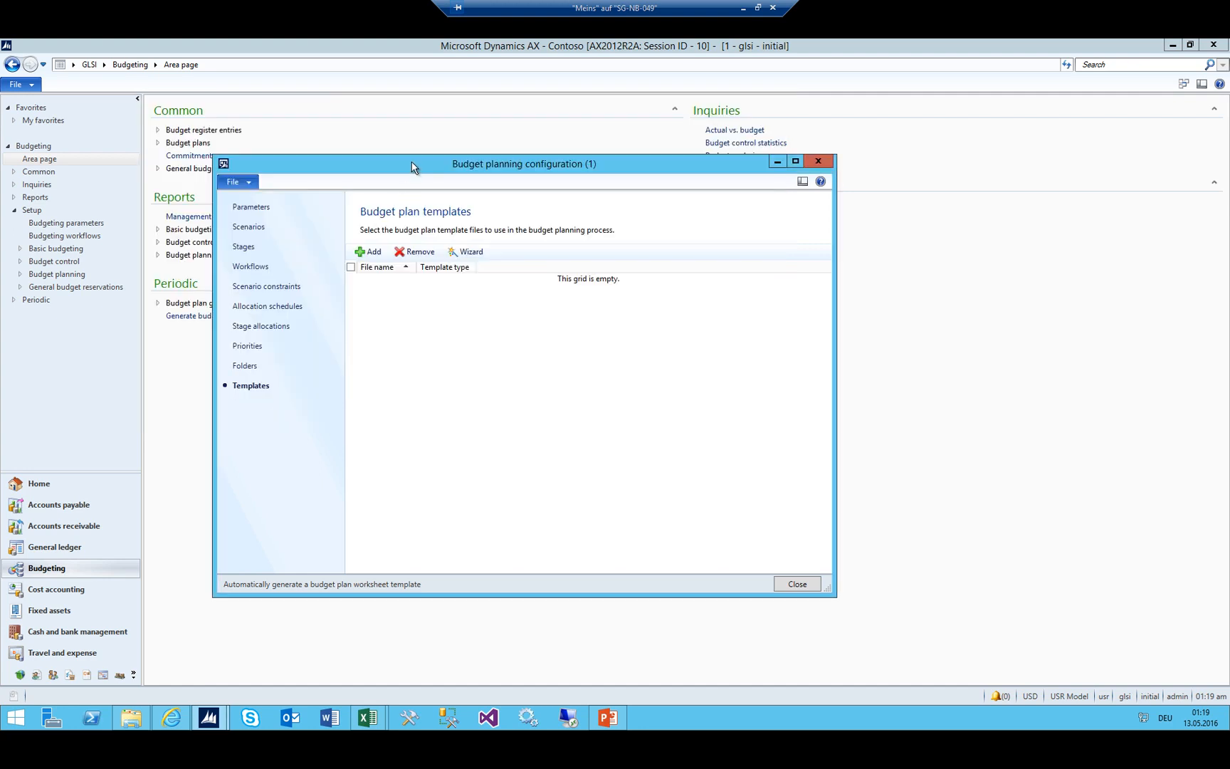
{"action": "key", "text": "Escape"}
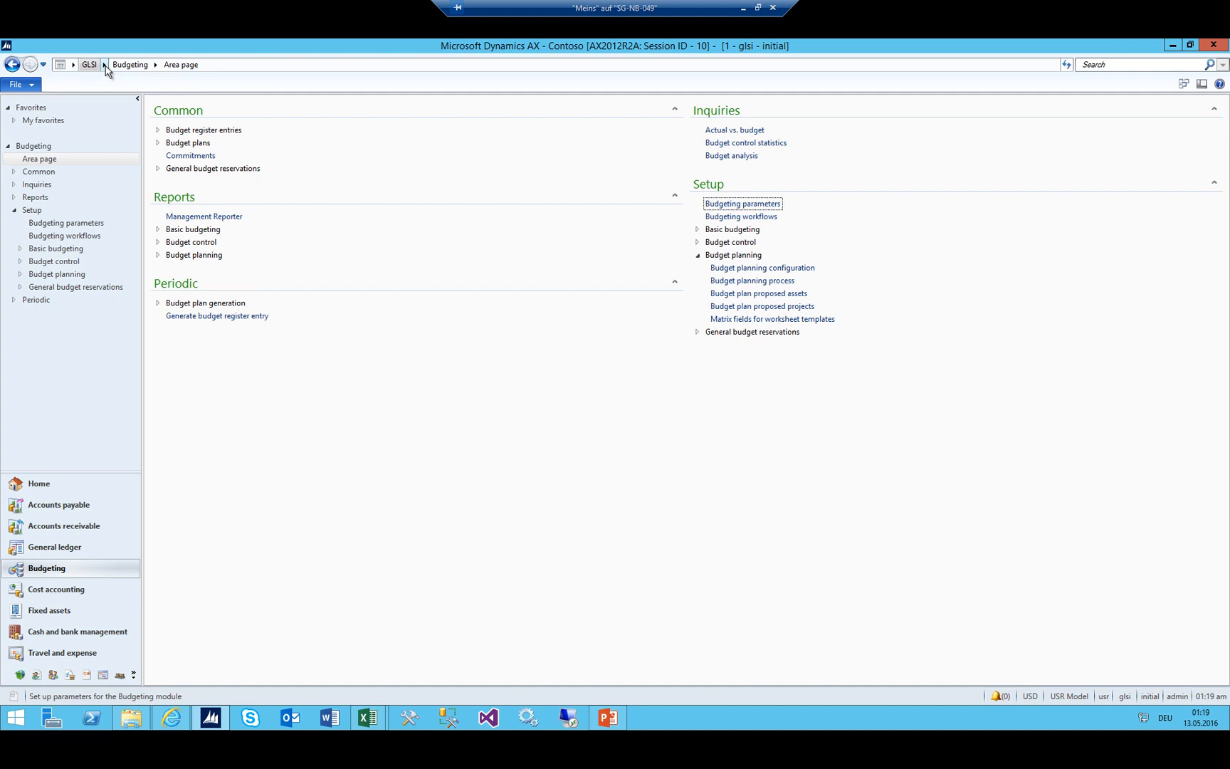
Open the Document data sources form from the document management setup in Organization administration
{"action": "left_click", "coordinate": [104, 64]}
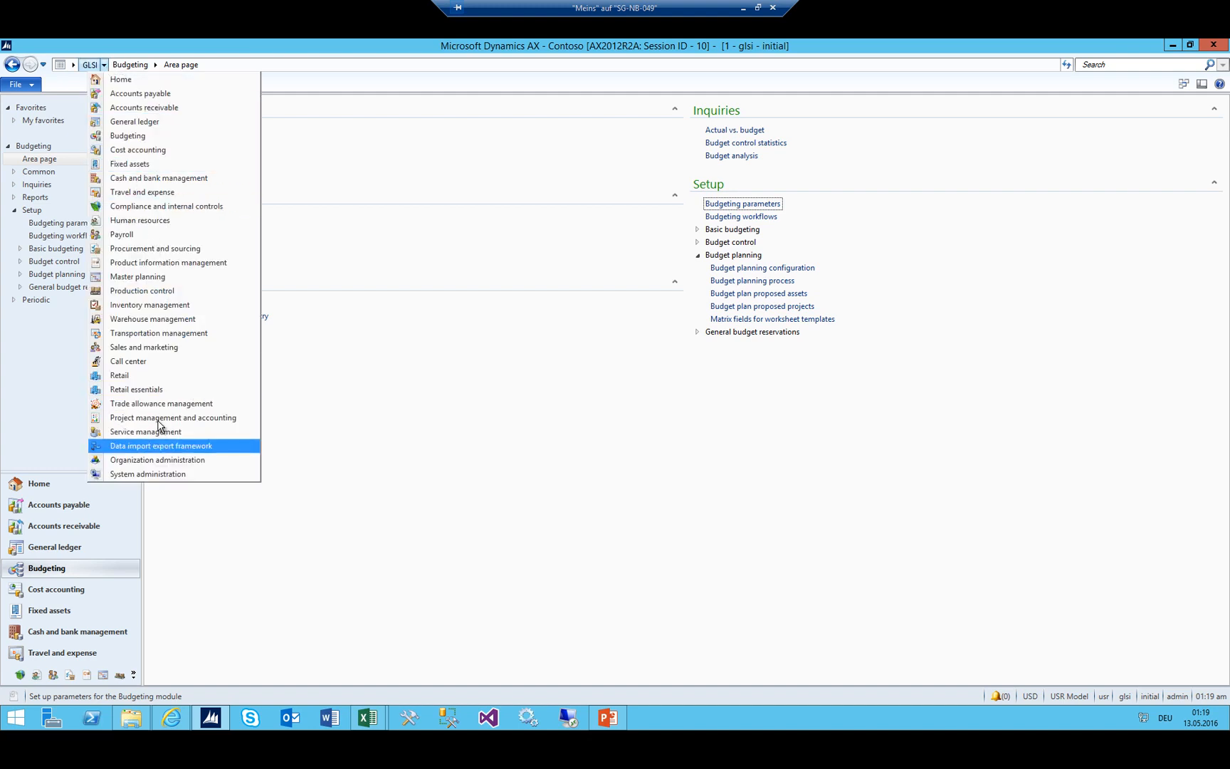
{"action": "left_click", "coordinate": [142, 460]}
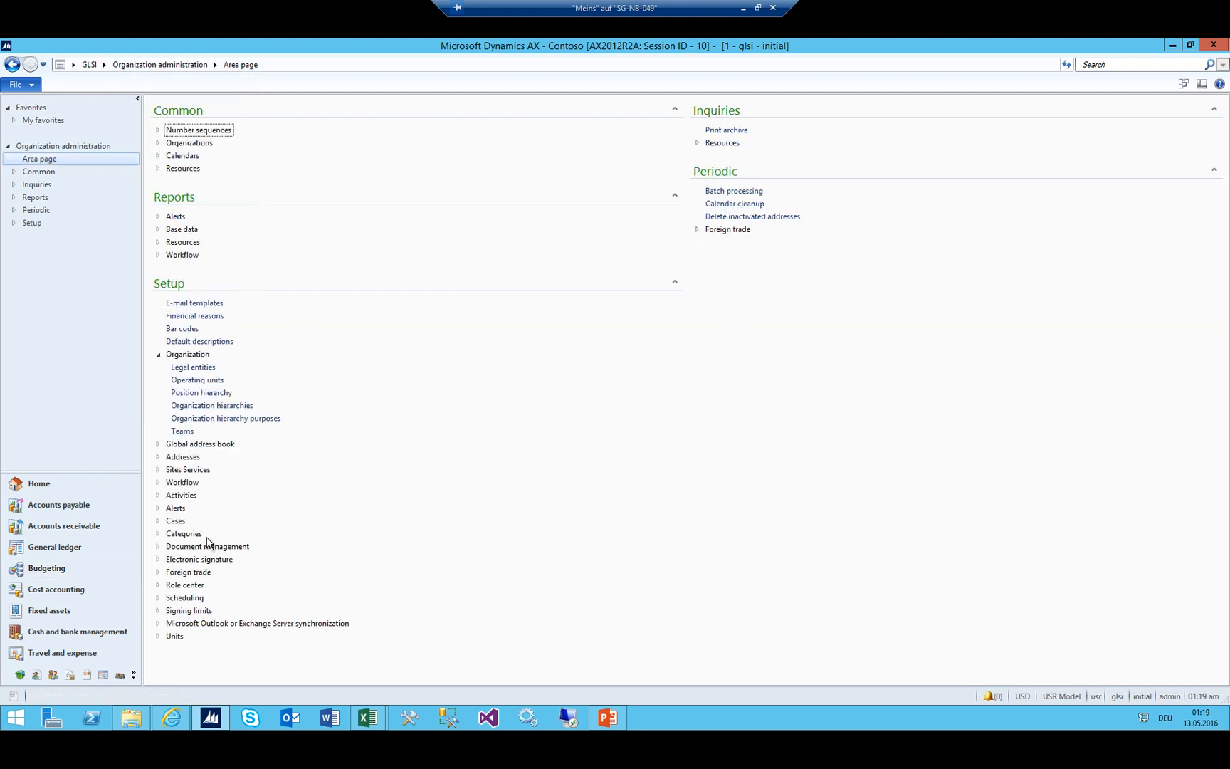
{"action": "left_click", "coordinate": [159, 546]}
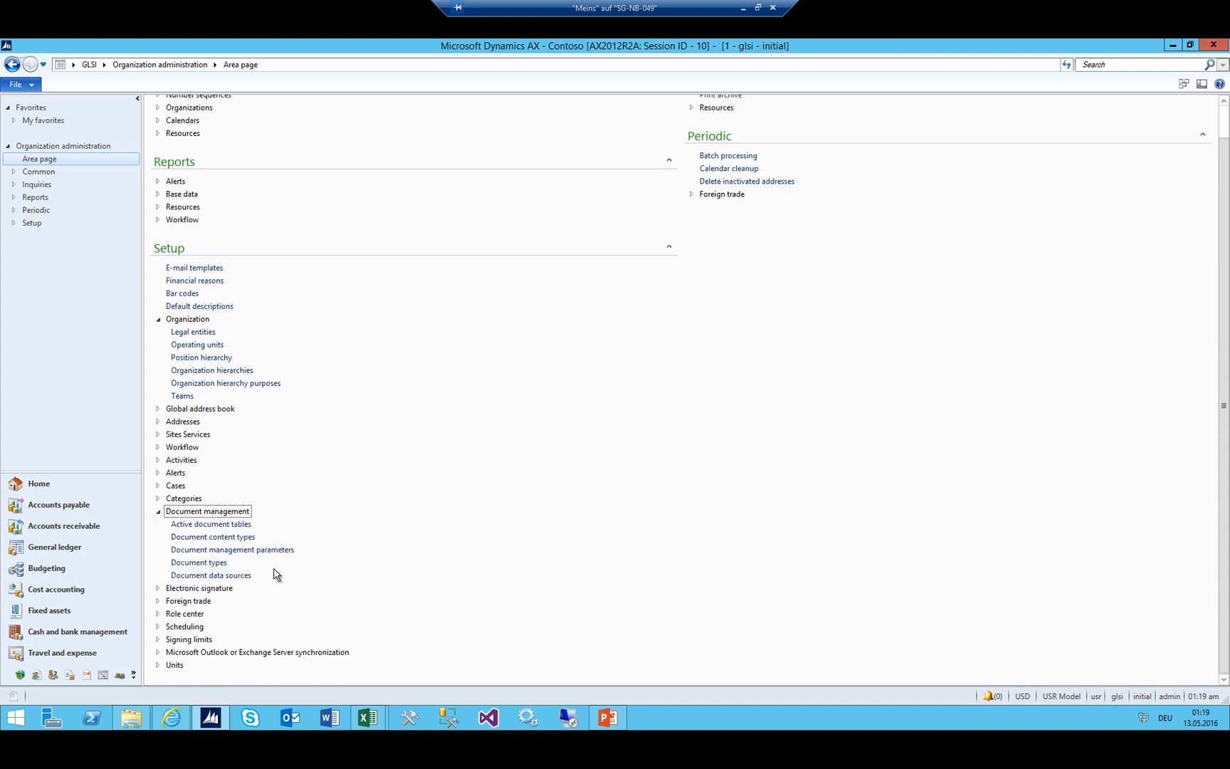
{"action": "left_click", "coordinate": [212, 575]}
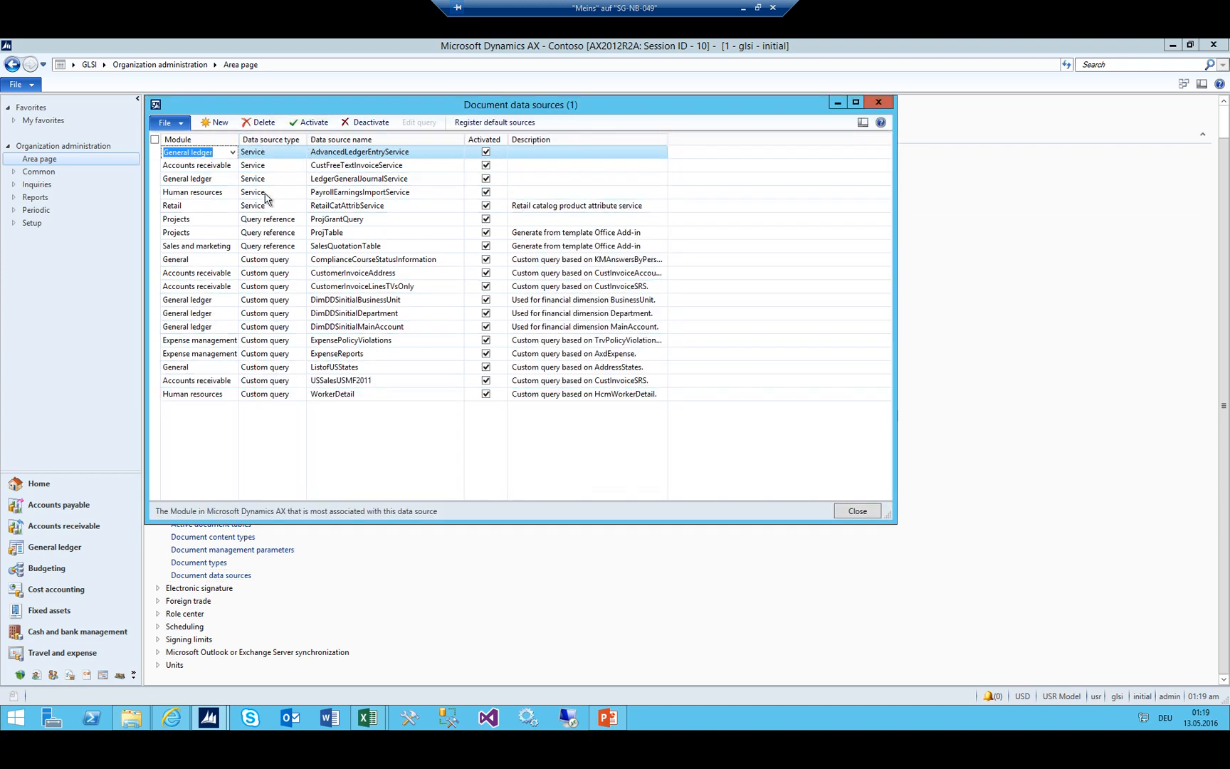
Add a document data source for the Budget module with data source type Service
{"action": "left_click", "coordinate": [218, 126]}
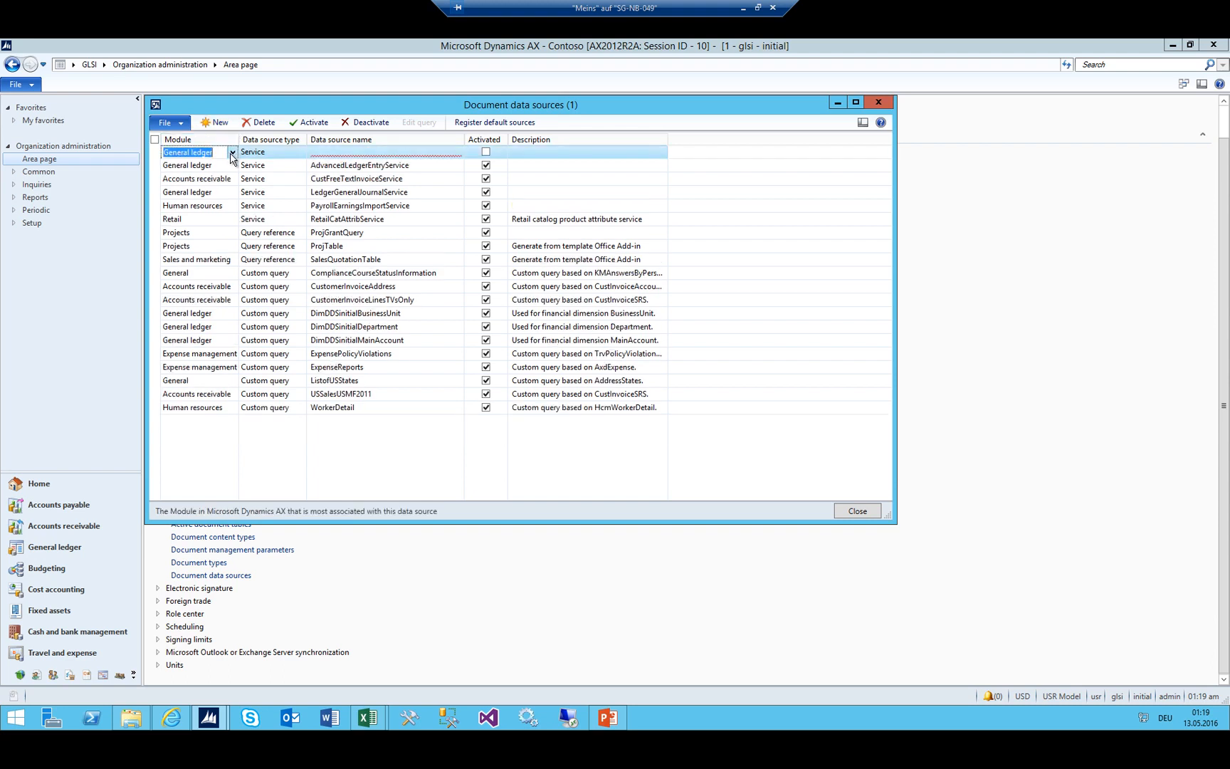
{"action": "left_click", "coordinate": [232, 153]}
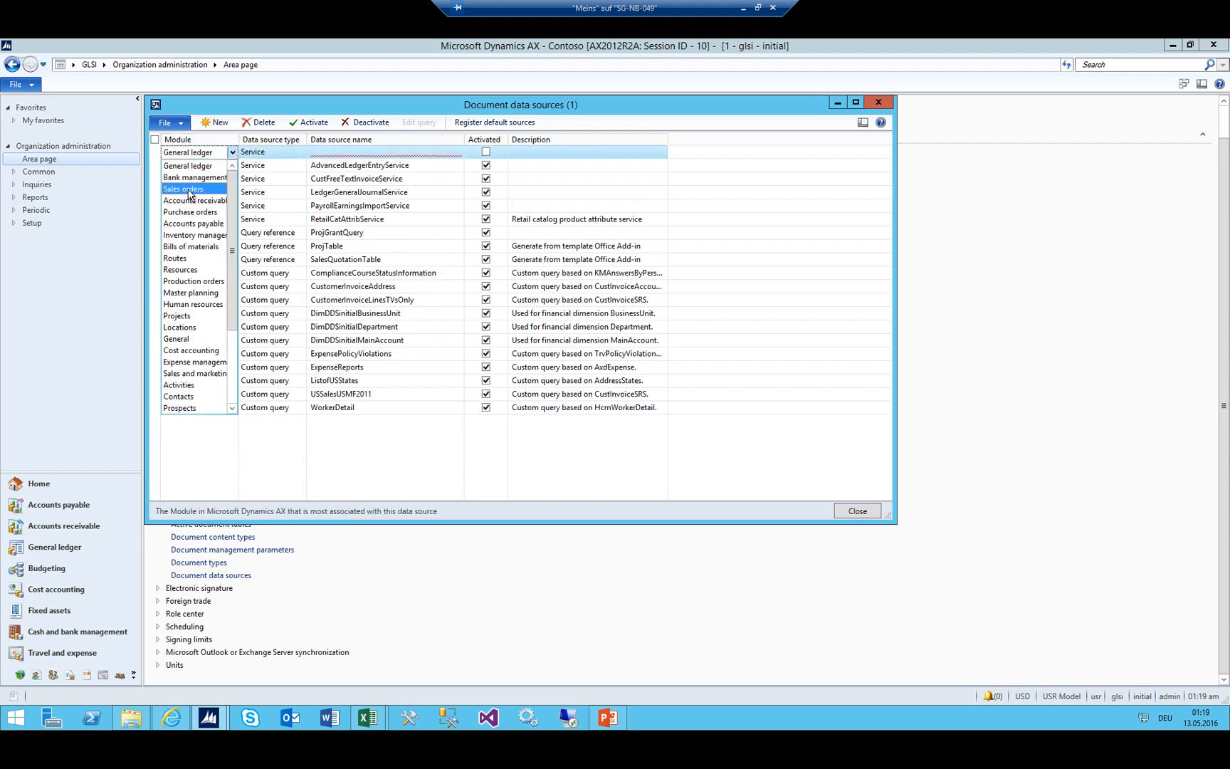
{"action": "scroll", "coordinate": [193, 372], "scroll_direction": "down", "scroll_amount": 3}
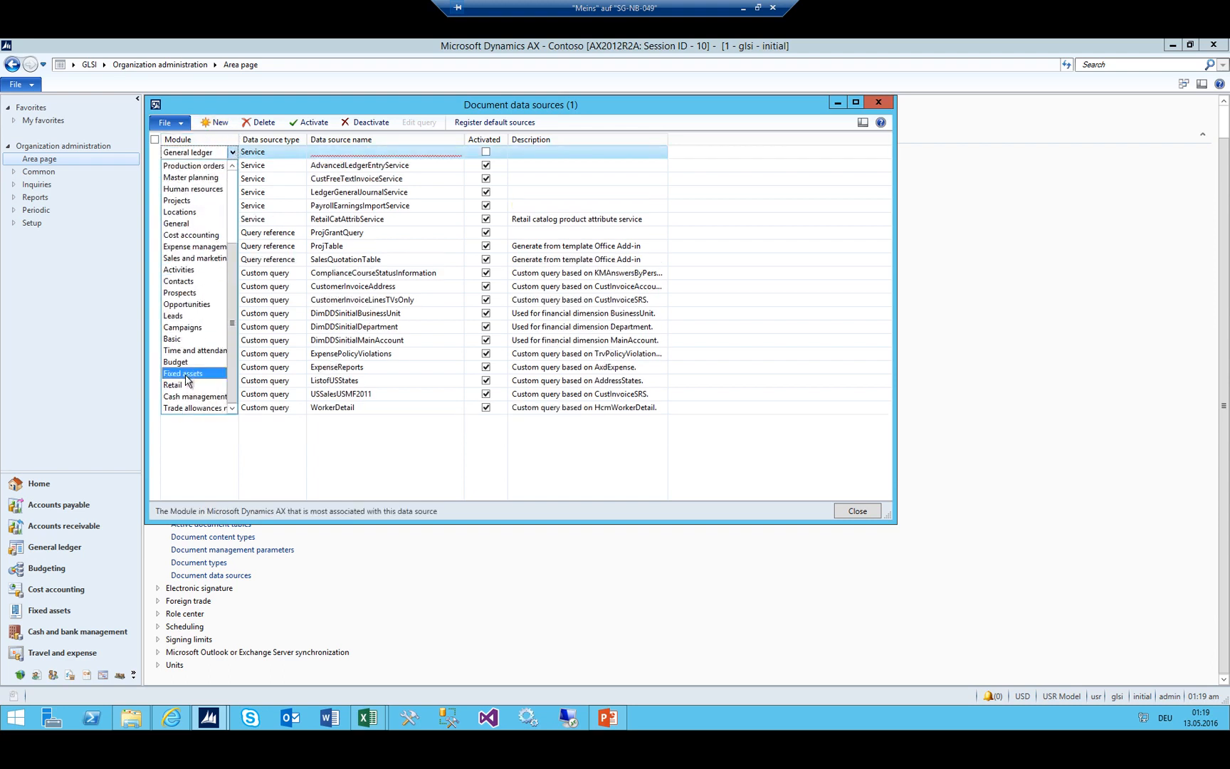
{"action": "scroll", "coordinate": [188, 377], "scroll_direction": "up", "scroll_amount": 3}
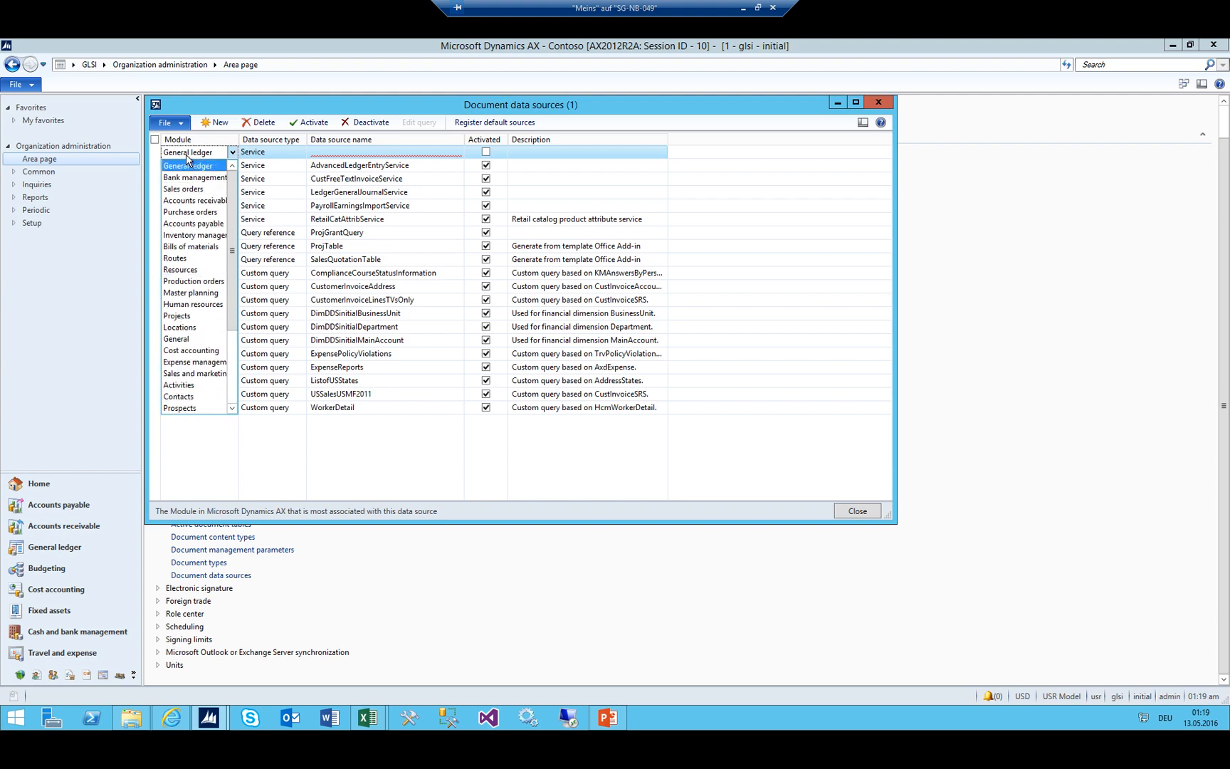
{"action": "type", "text": "bu"}
{"action": "key", "text": "Tab"}
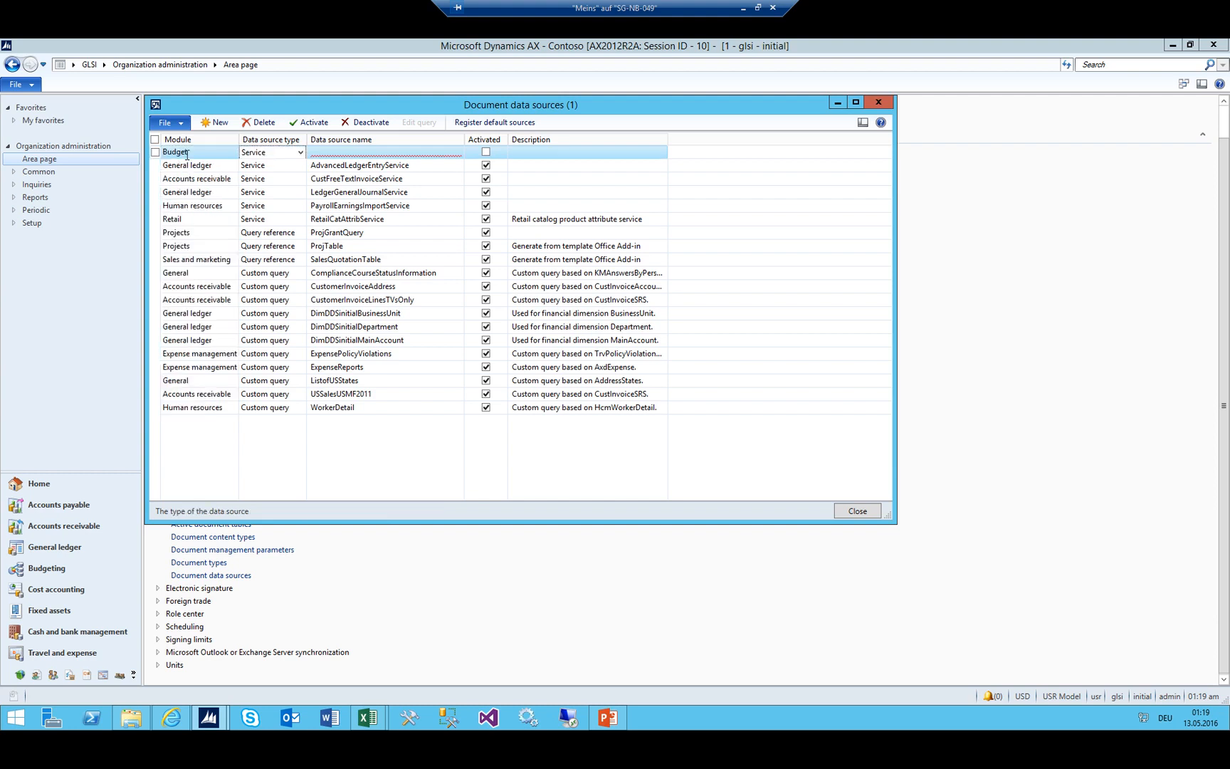
{"action": "key", "text": "Tab"}
{"action": "left_click", "coordinate": [261, 154]}
{"action": "left_click", "coordinate": [438, 152]}
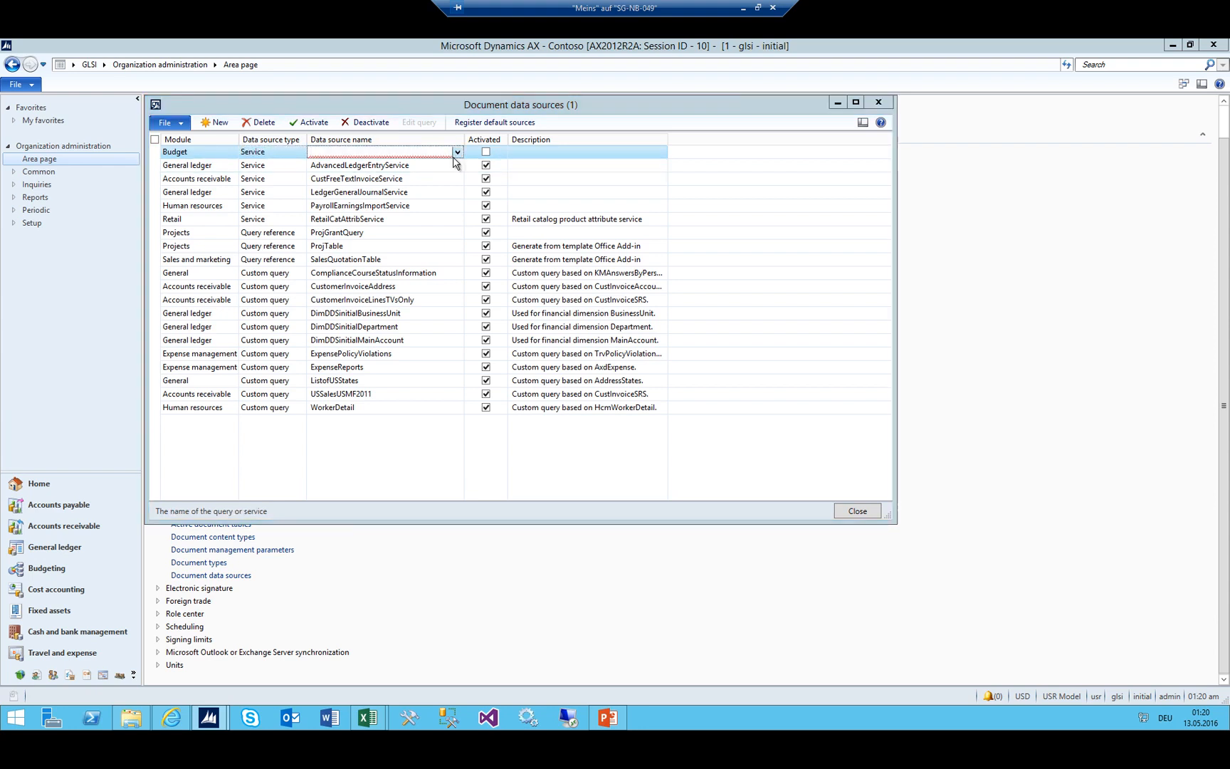
Filter the service names by *budget* and choose BudgetPlanOfficeAddinService as the new Budget data source's name
{"action": "left_click", "coordinate": [457, 153]}
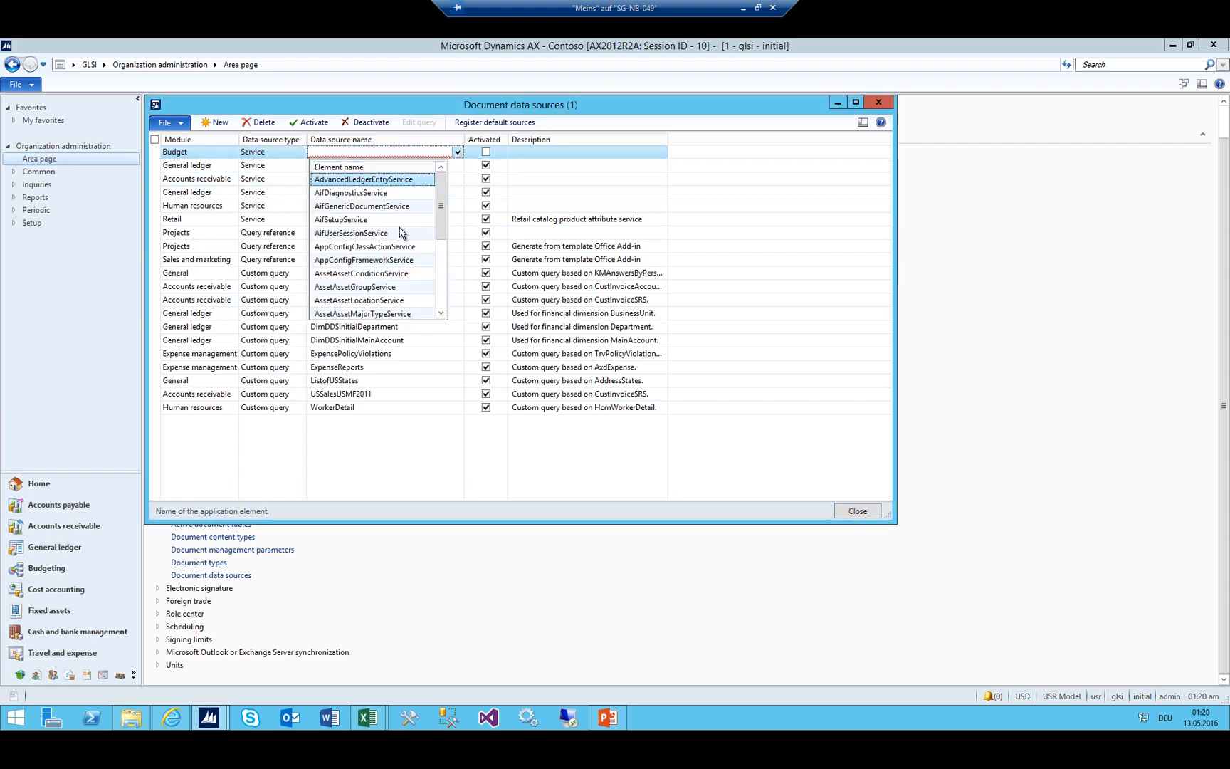
{"action": "scroll", "coordinate": [402, 233], "scroll_direction": "down", "scroll_amount": 8}
{"action": "scroll", "coordinate": [402, 232], "scroll_direction": "up", "scroll_amount": 8}
{"action": "left_click", "coordinate": [363, 167]}
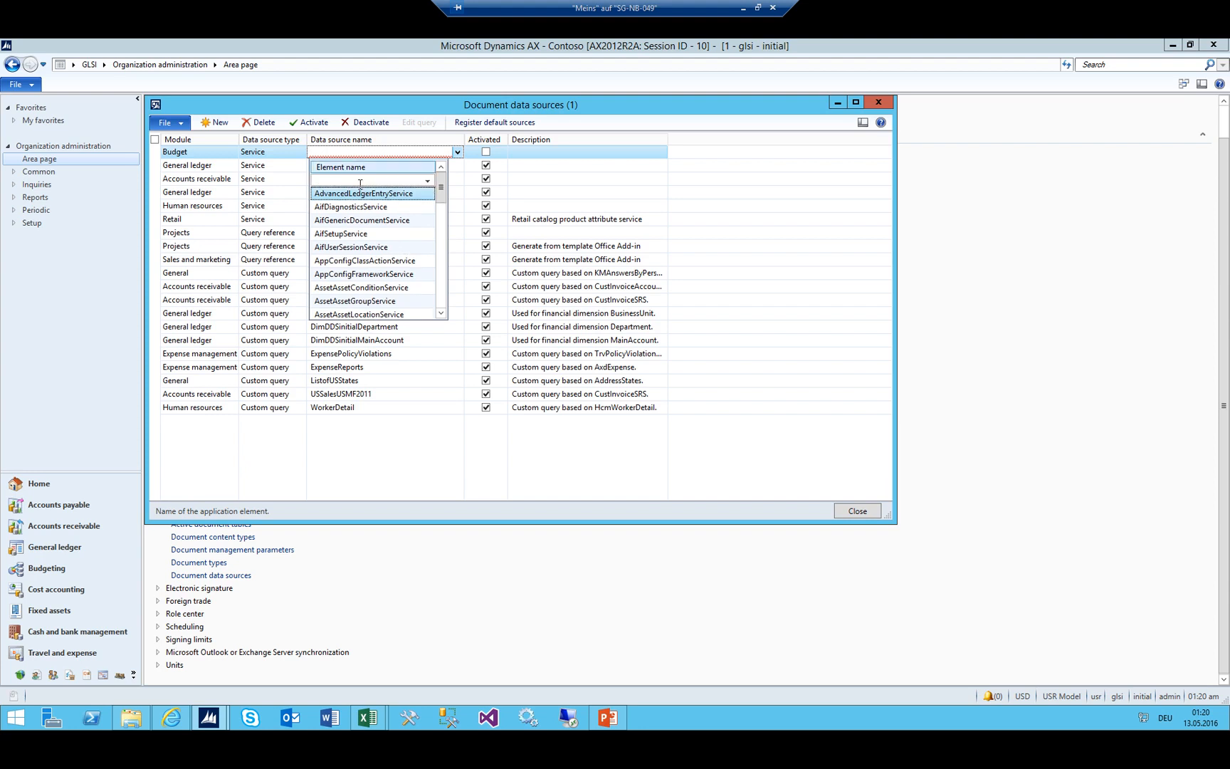
{"action": "type", "text": "*budget"}
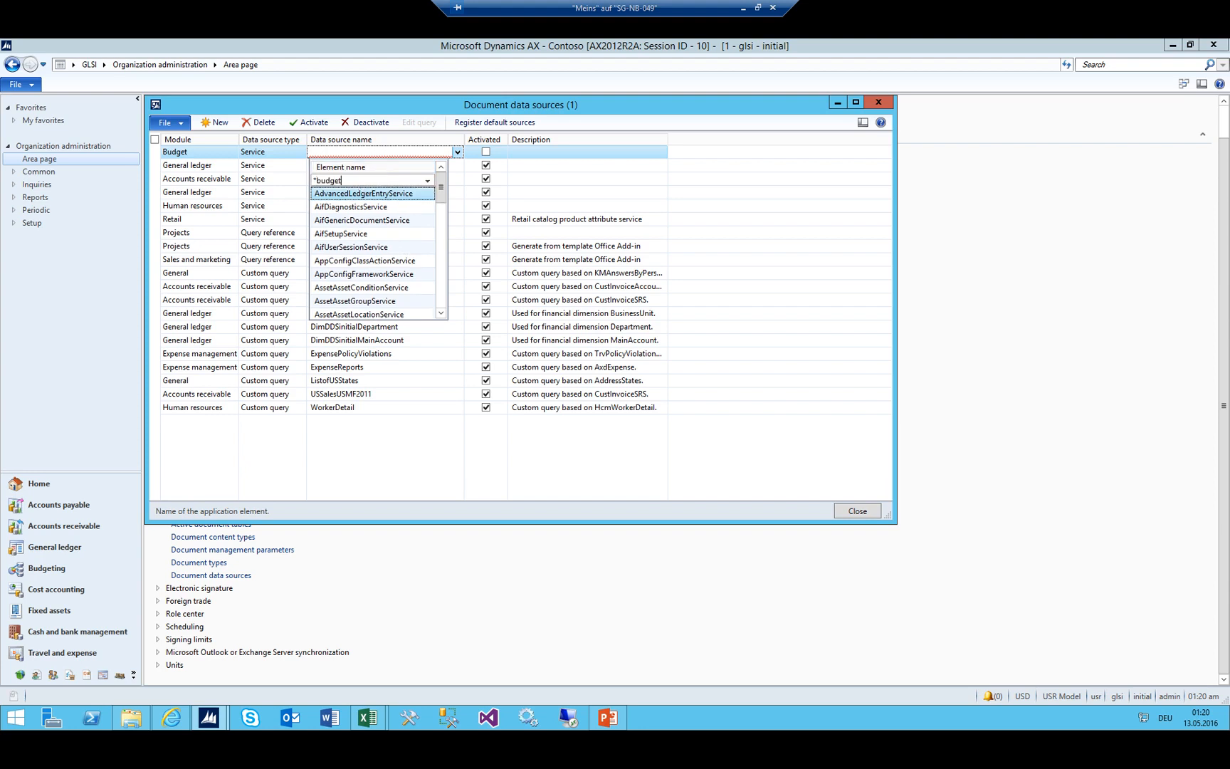
{"action": "type", "text": "*"}
{"action": "key", "text": "Return"}
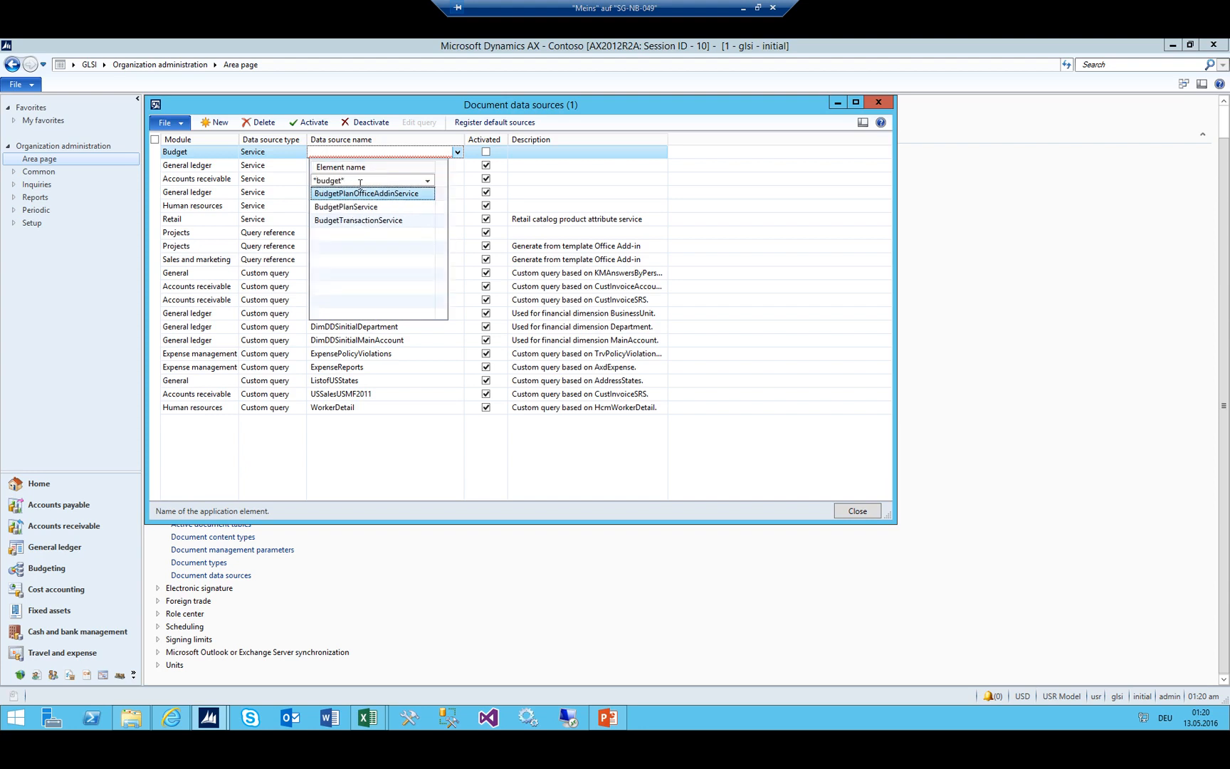
{"action": "left_click", "coordinate": [370, 194]}
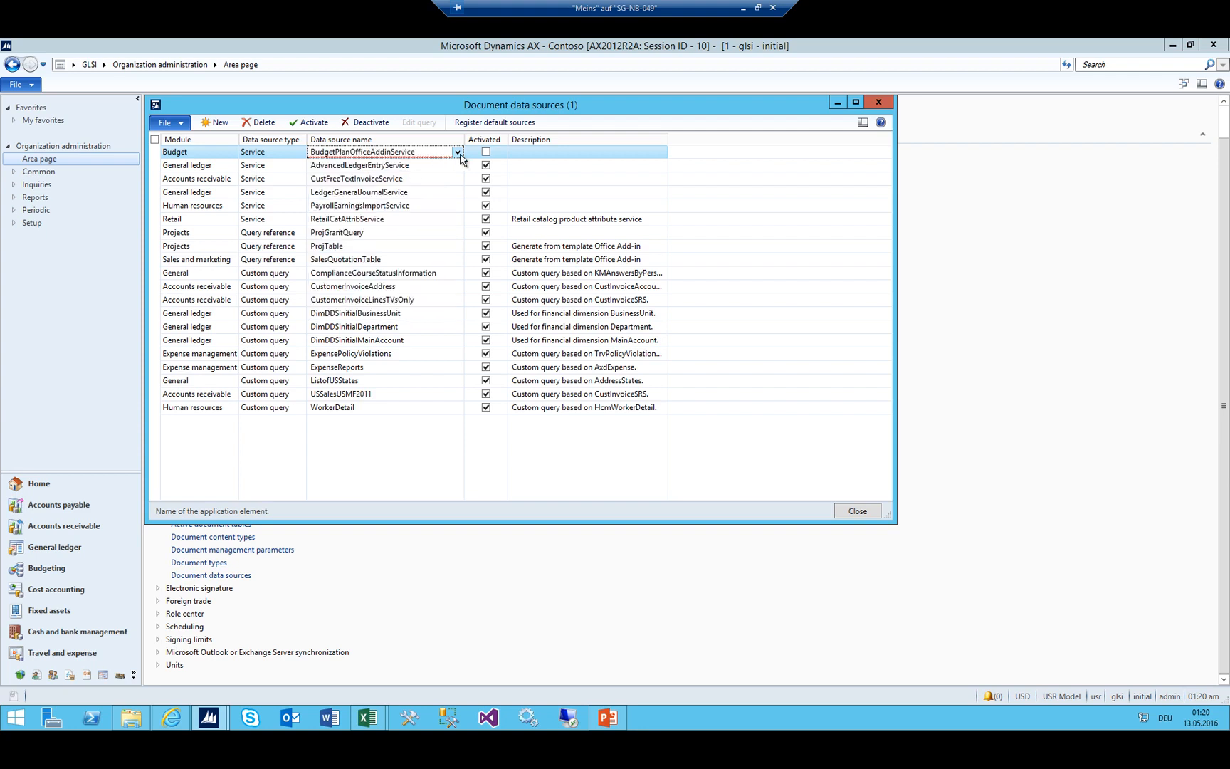
Activate the BudgetPlanOfficeAddinService data source and enter the description Office AddIn
{"action": "left_click", "coordinate": [486, 152]}
{"action": "left_click", "coordinate": [533, 151]}
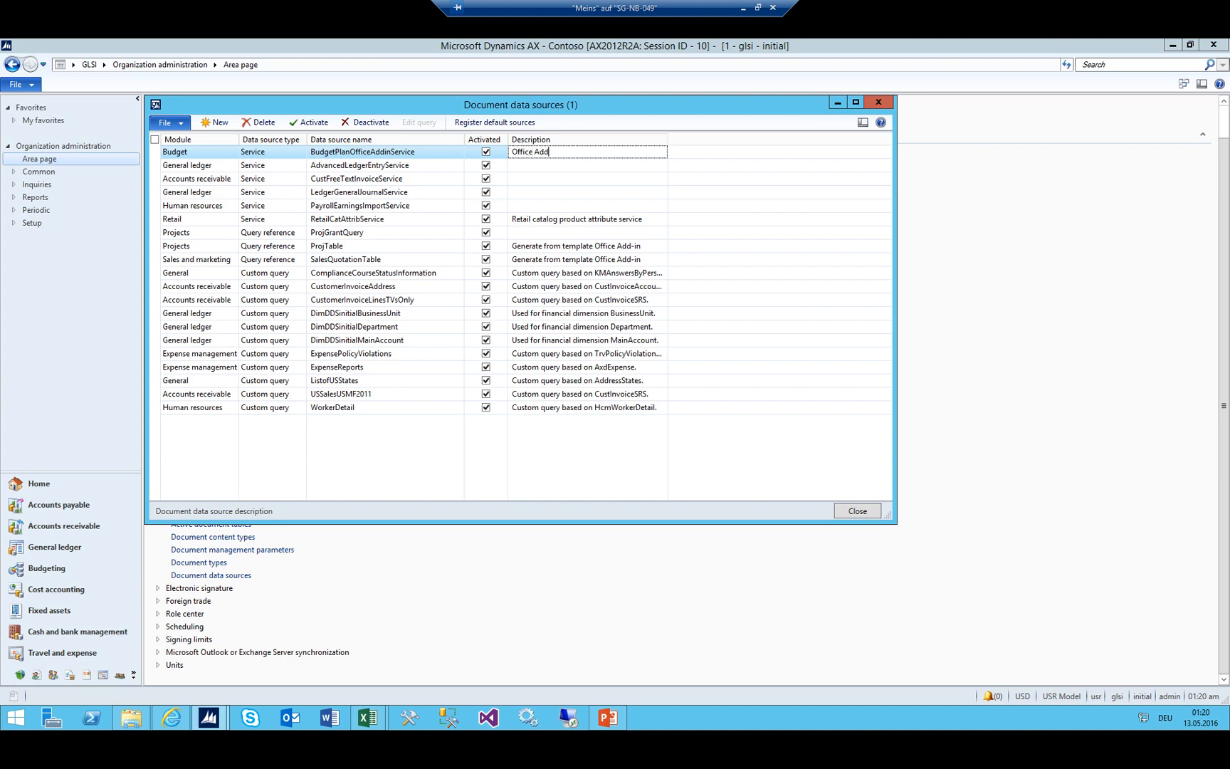
{"action": "type", "text": "Office AddIn"}
Add another Budget data source of type Service, filter the names by *budget*, and choose BudgetPlanService
{"action": "key", "text": "ctrl+n"}
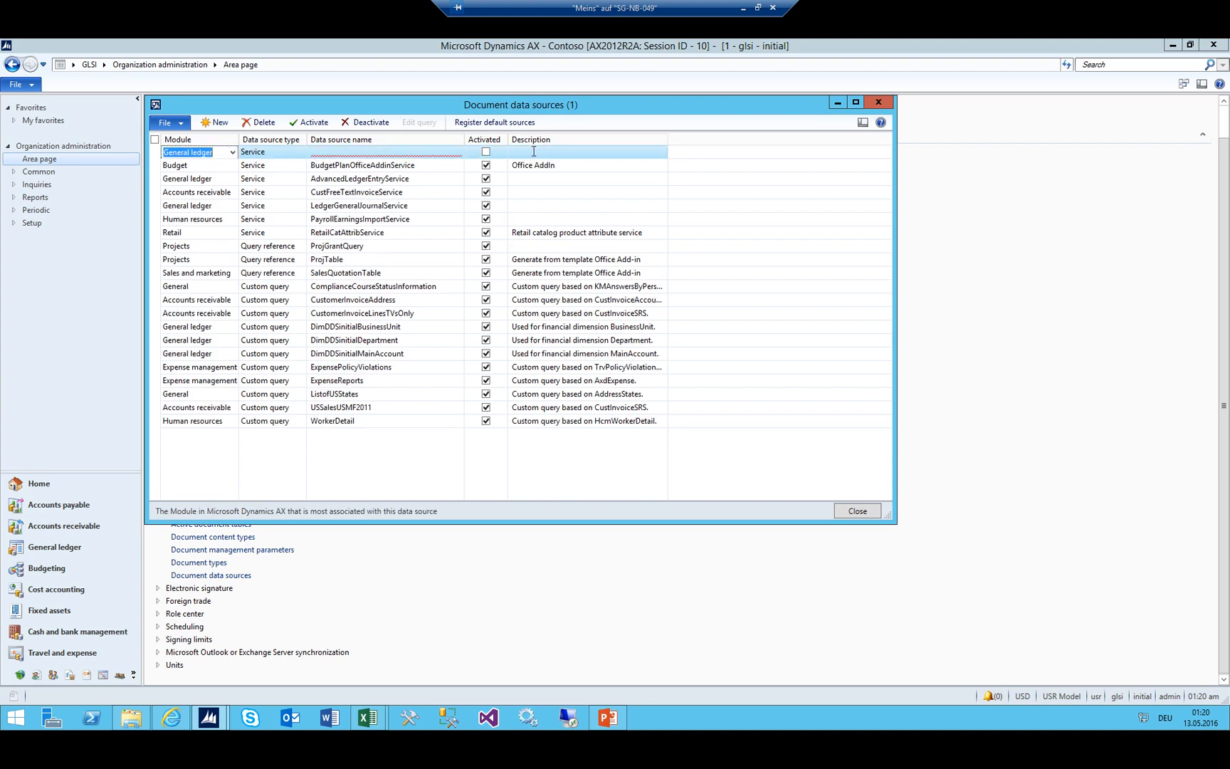
{"action": "key", "text": "Tab"}
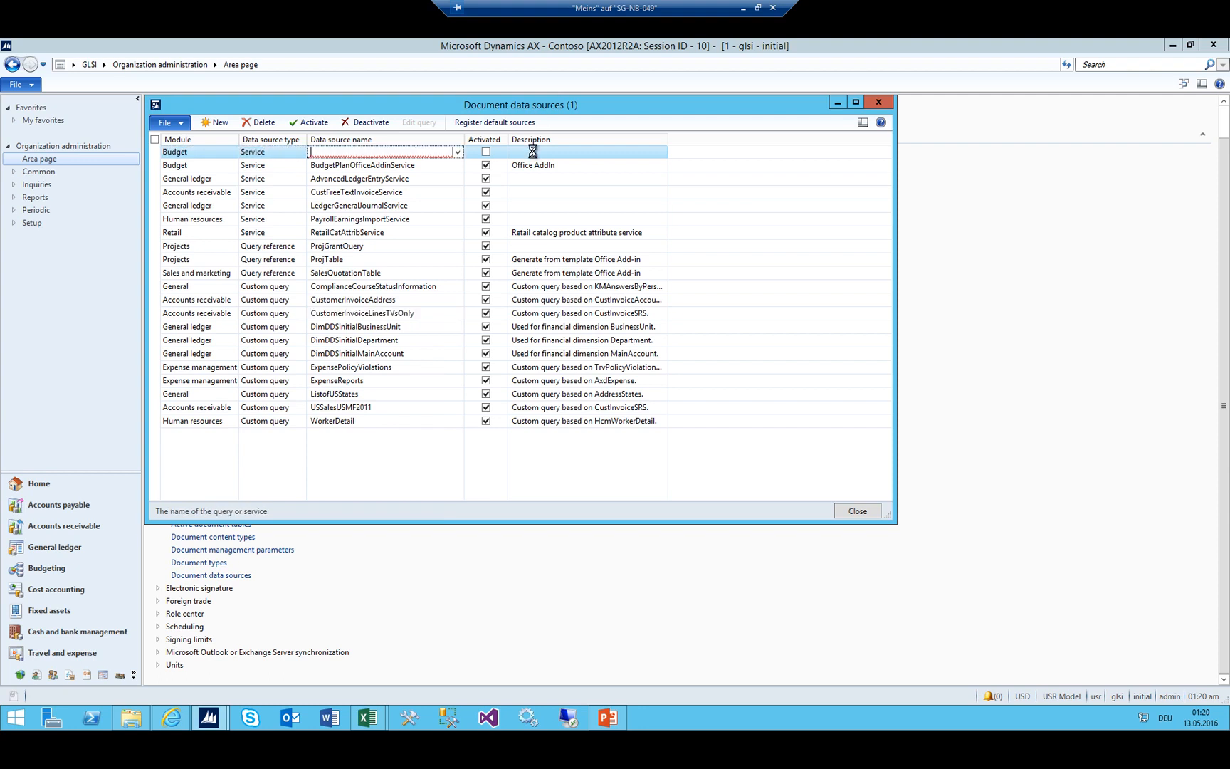
{"action": "key", "text": "alt+Down"}
{"action": "key", "text": "ctrl+k"}
{"action": "type", "text": "*"}
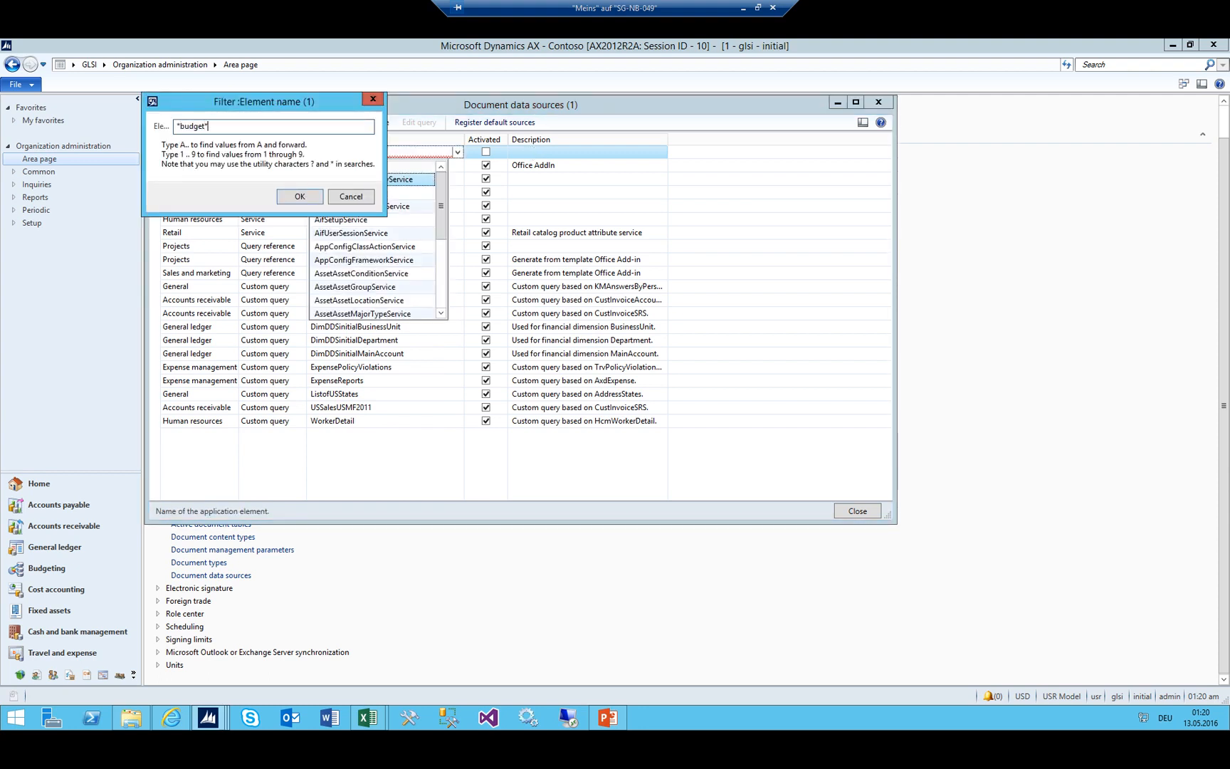
{"action": "type", "text": "budget*"}
{"action": "key", "text": "Return"}
{"action": "key", "text": "Down"}
{"action": "key", "text": "Return"}
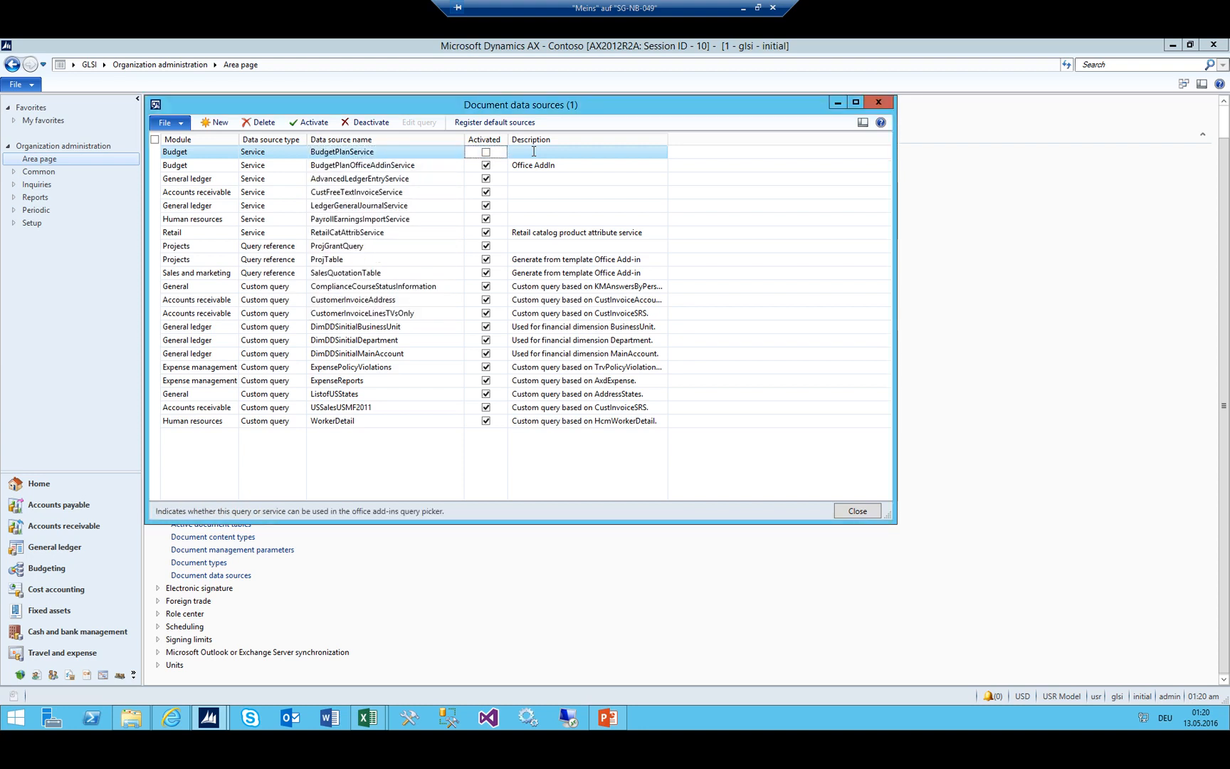
Activate the BudgetPlanService data source and enter the description Budget Plan Service
{"action": "key", "text": "Tab"}
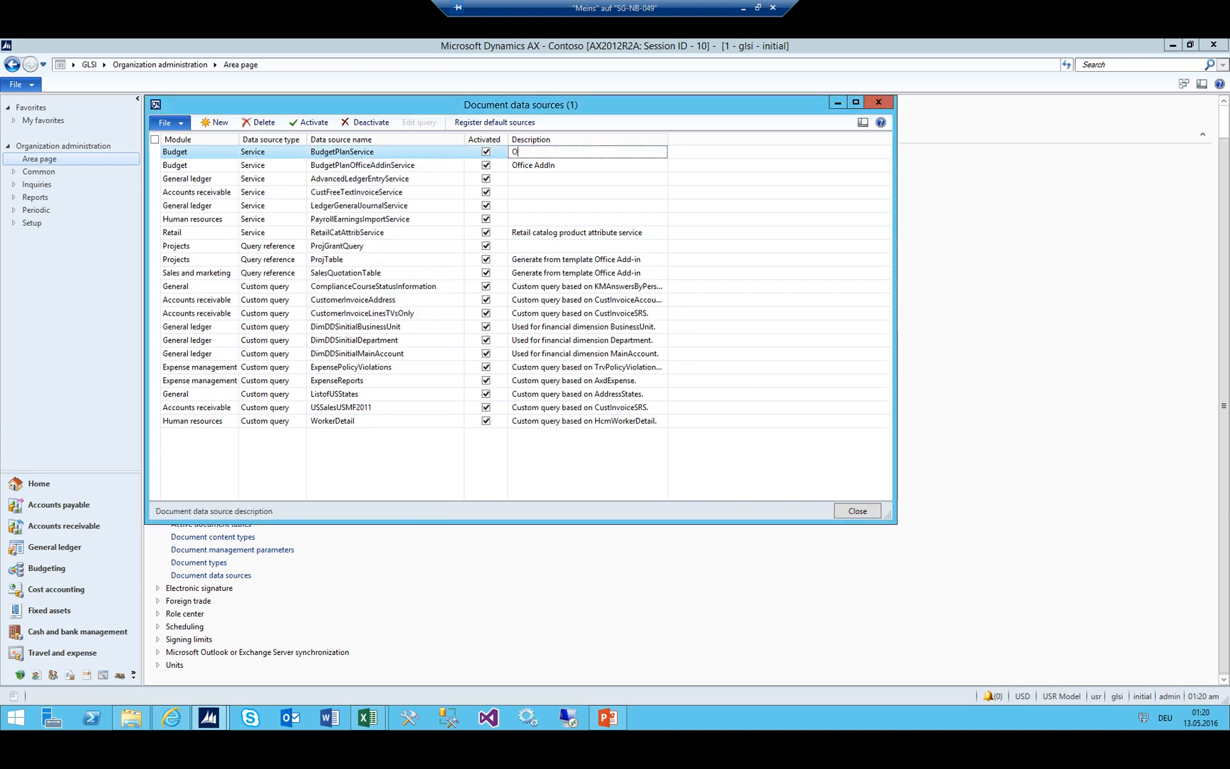
{"action": "key", "text": "BackSpace"}
{"action": "key", "text": "BackSpace"}
Add a third Budget data source of type Service, filter the names by *budget*, and choose BudgetTransactionService
{"action": "key", "text": "ctrl+n"}
{"action": "key", "text": "Tab"}
{"action": "key", "text": "Tab"}
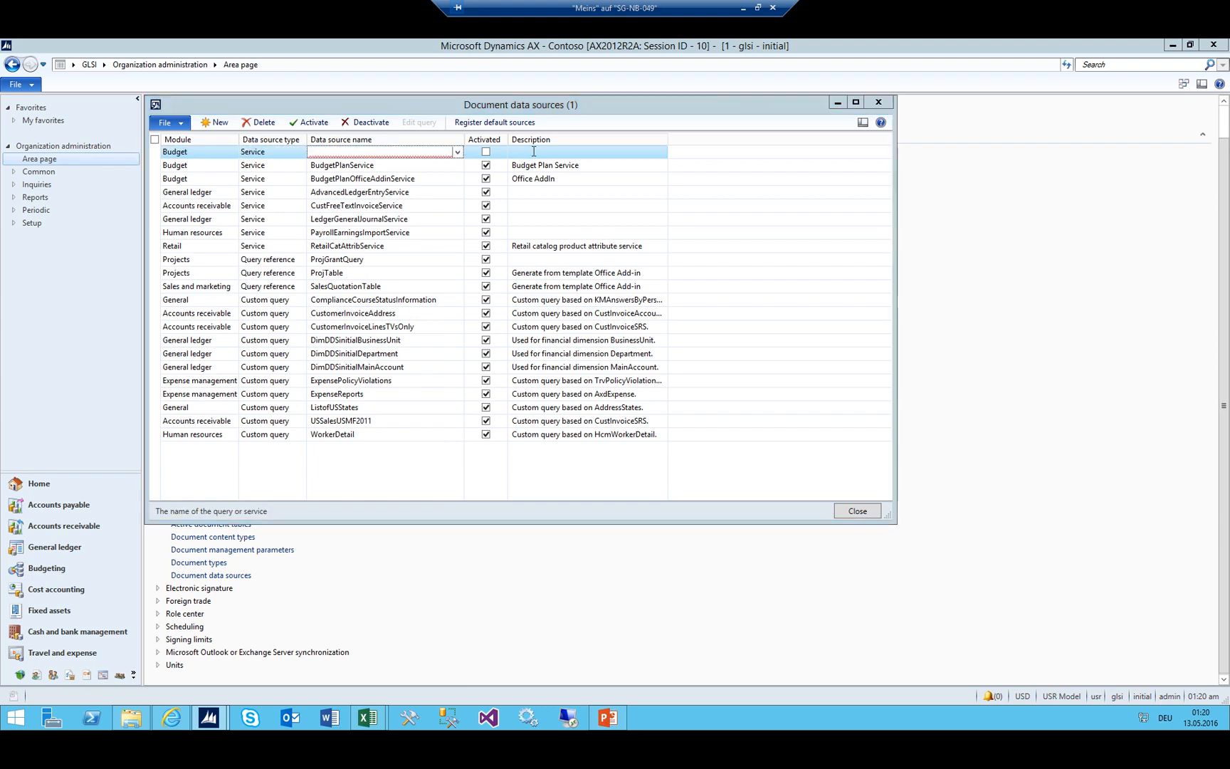
{"action": "key", "text": "alt+Down"}
{"action": "key", "text": "ctrl+k"}
{"action": "type", "text": "budget*"}
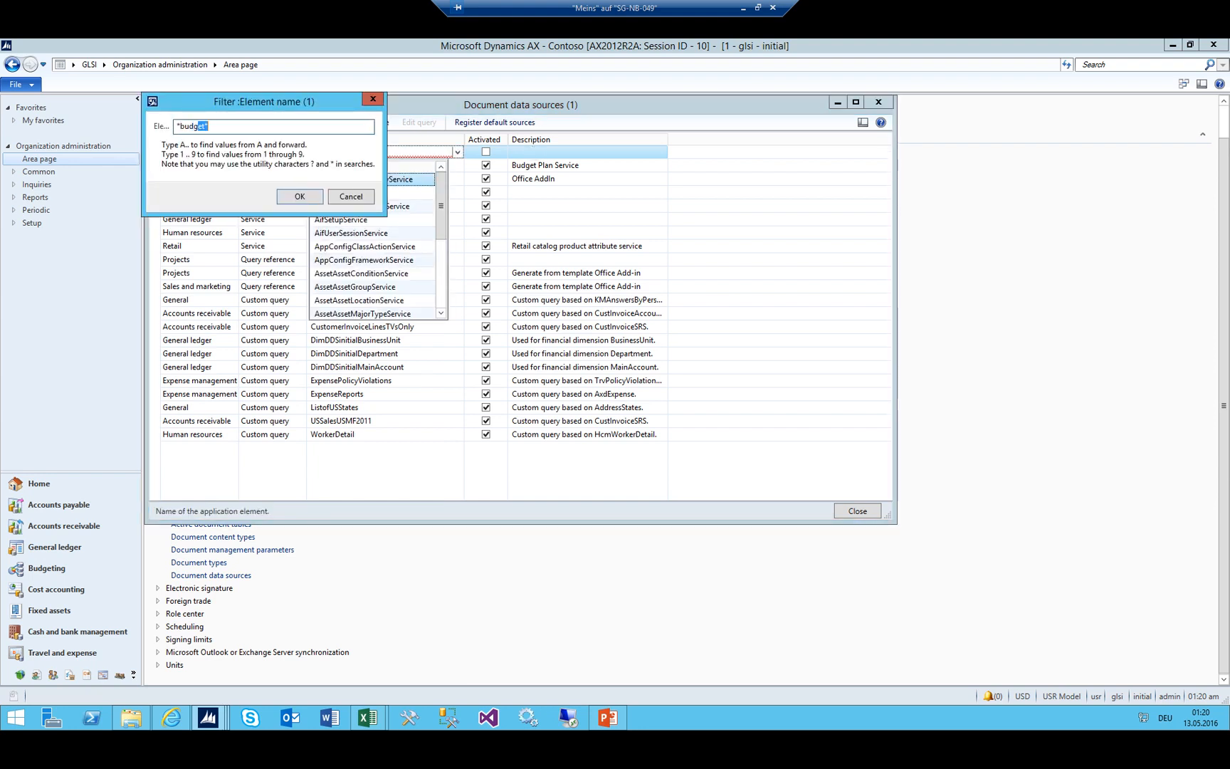
{"action": "key", "text": "Return"}
{"action": "key", "text": "Down"}
{"action": "key", "text": "Down"}
{"action": "key", "text": "Return"}
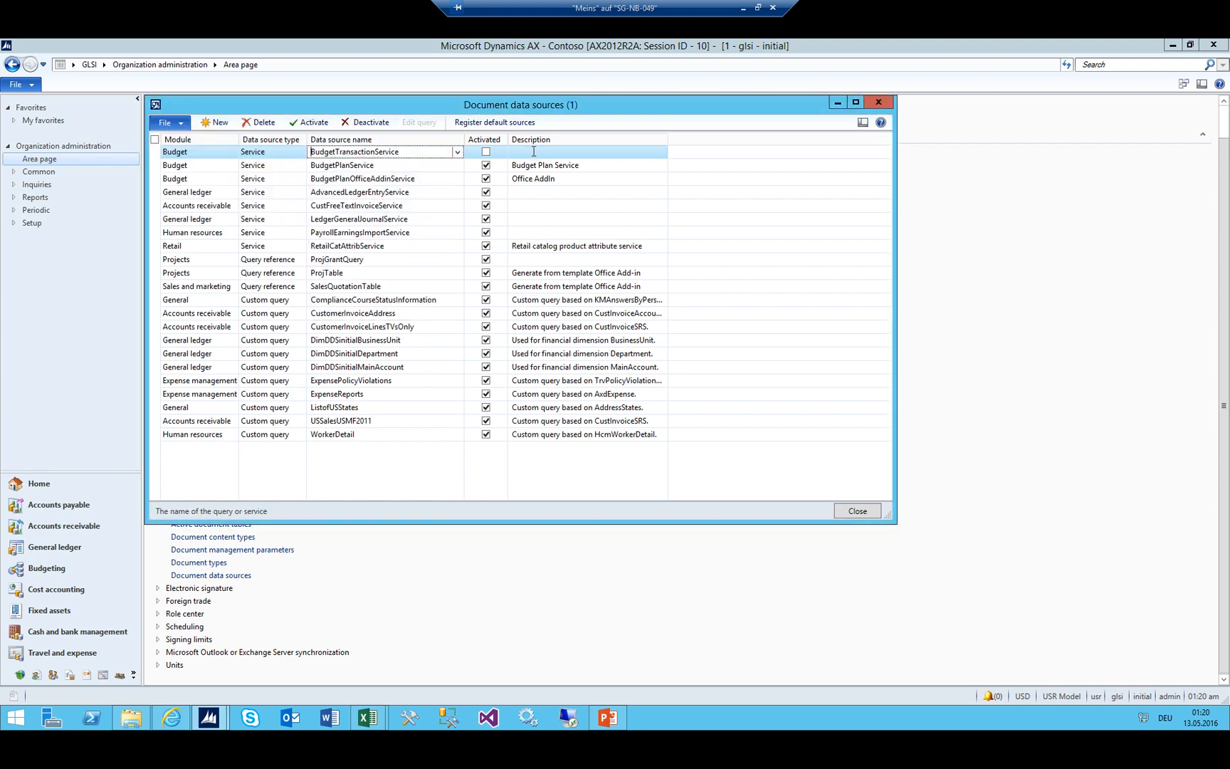
Activate the BudgetTransactionService data source with the description Budget Transaction Service and close the form
{"action": "key", "text": "Tab"}
{"action": "key", "text": "Tab"}
{"action": "type", "text": "Budget"}
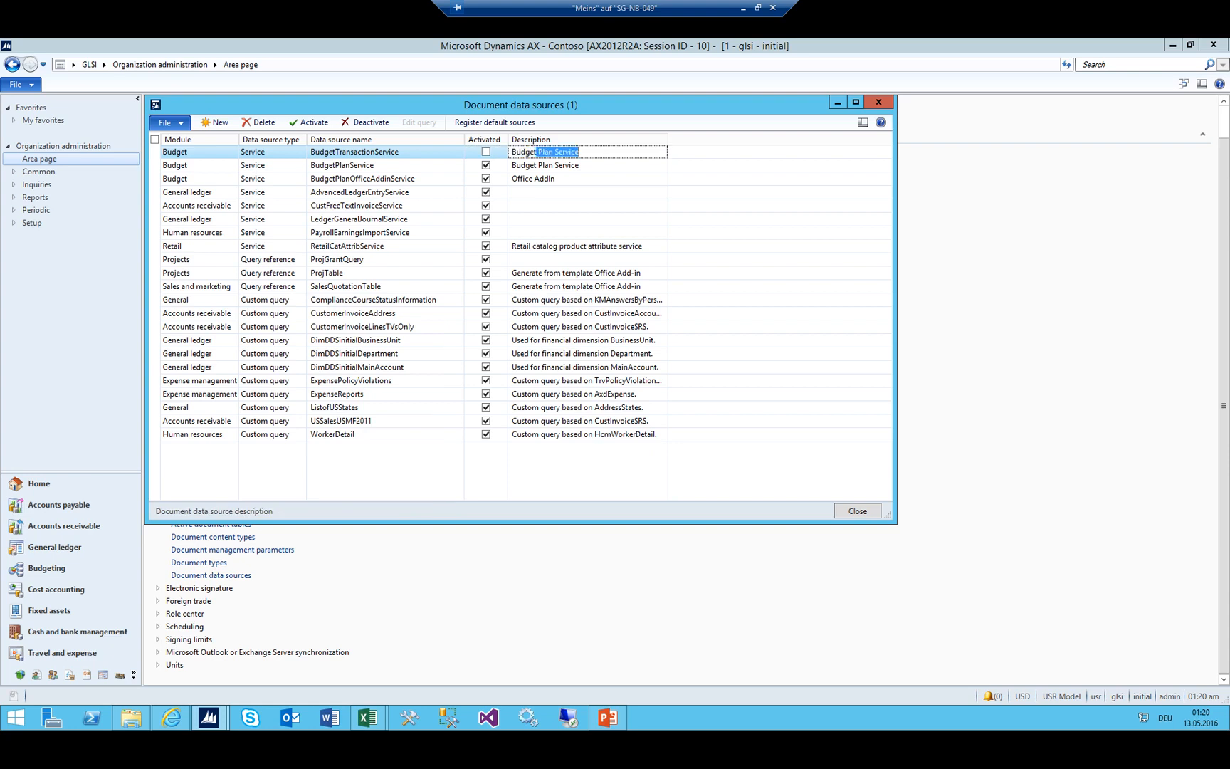
{"action": "type", "text": " Transaction Service"}
{"action": "key", "text": "shift+Tab"}
{"action": "key", "text": "space"}
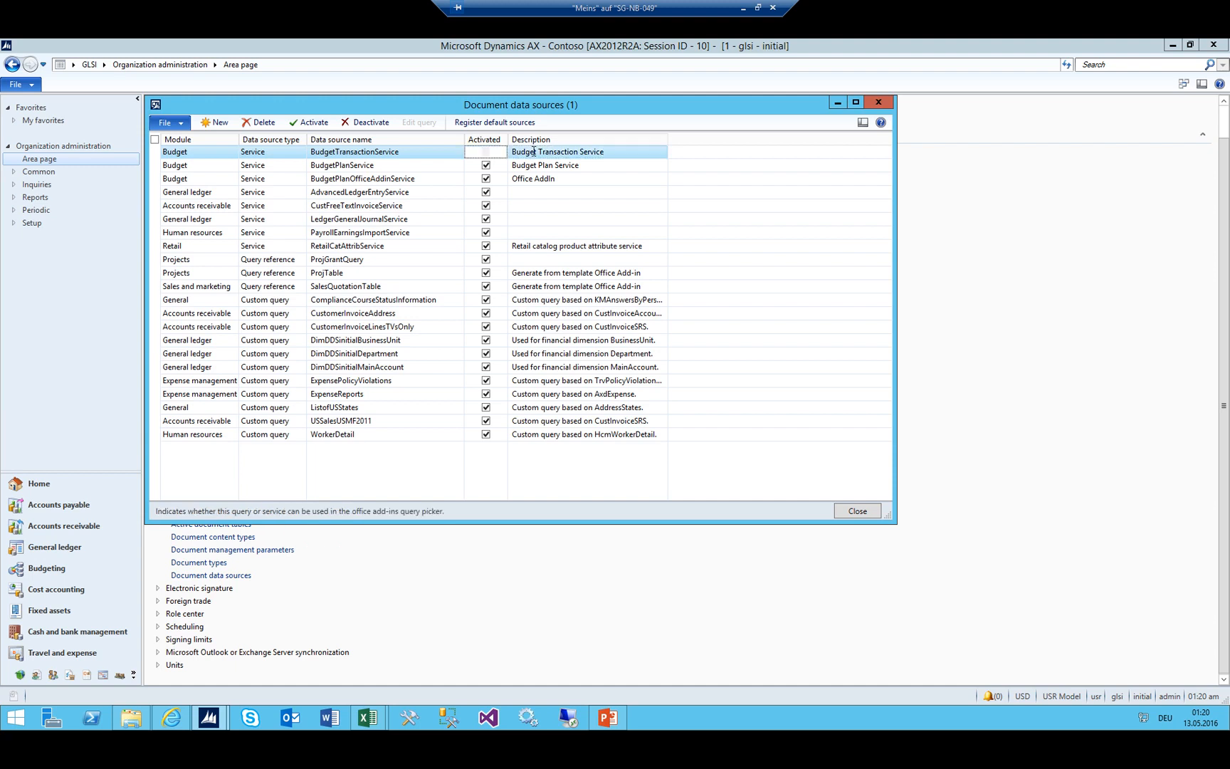
{"action": "key", "text": "ctrl+a"}
{"action": "key", "text": "Escape"}
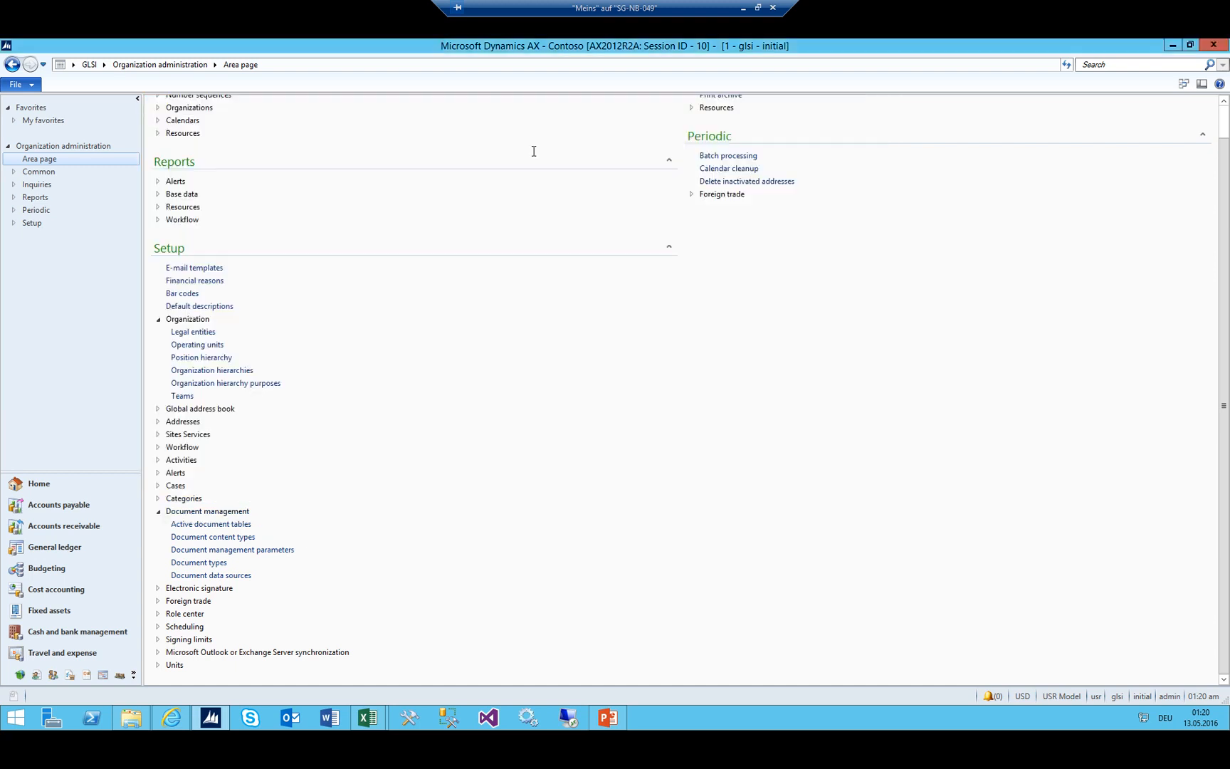
Start the worksheet template wizard from the templates page of Budget planning configuration and continue to the template parameters
{"action": "left_click", "coordinate": [102, 65]}
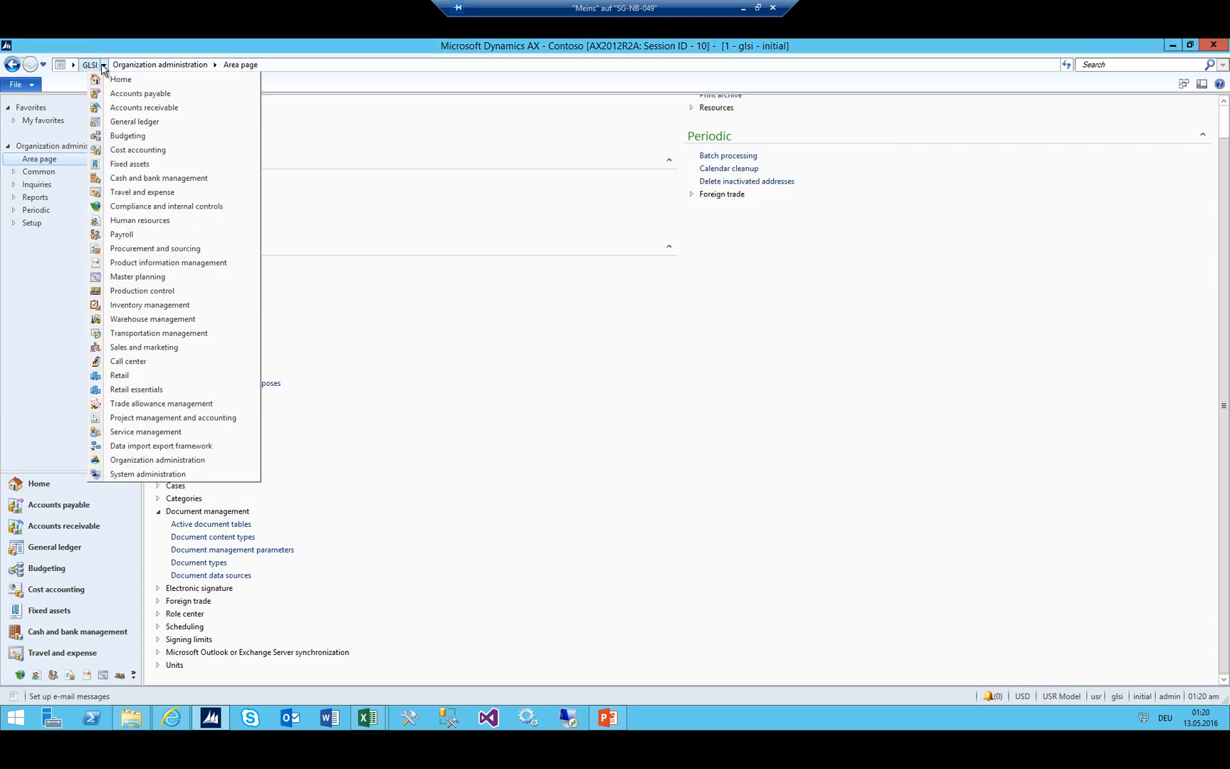
{"action": "left_click", "coordinate": [129, 135]}
{"action": "left_click", "coordinate": [727, 269]}
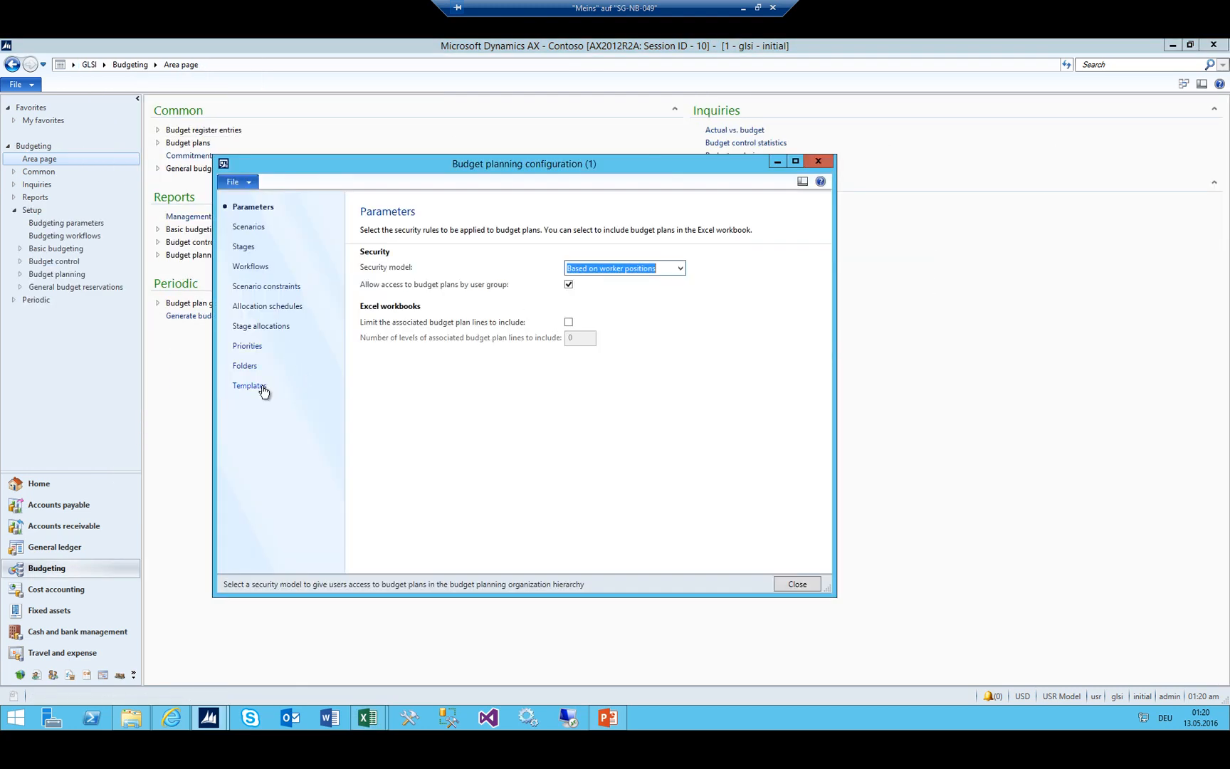
{"action": "left_click", "coordinate": [259, 388]}
{"action": "left_click", "coordinate": [469, 252]}
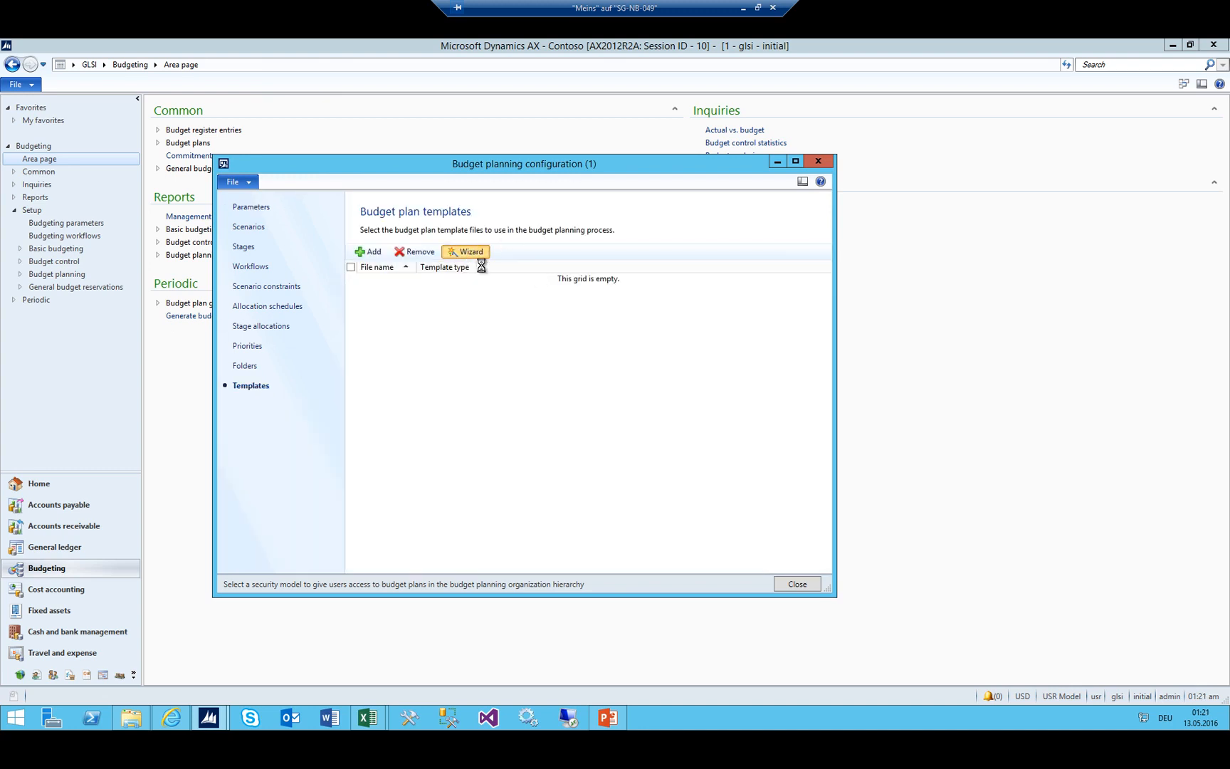
{"action": "left_click", "coordinate": [680, 405]}
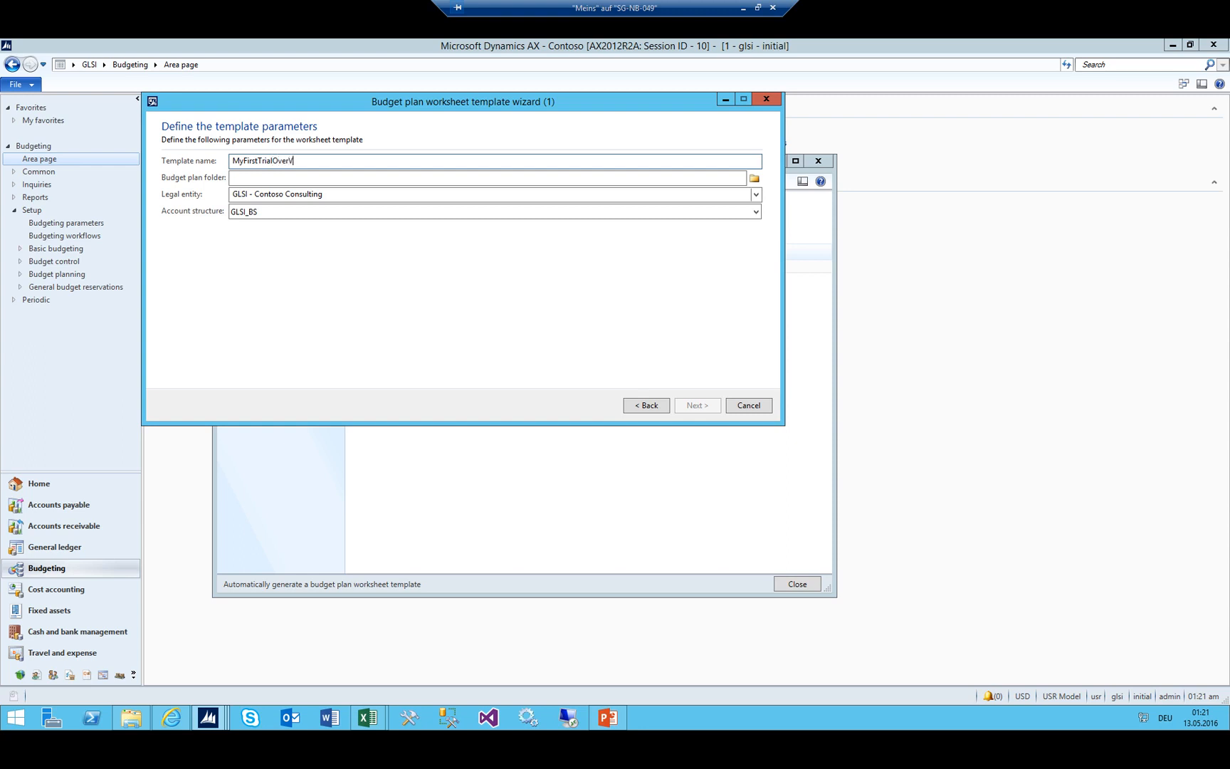
Name the template MyFirstTrialOverWizard and set its budget plan folder to \\Ax2012r2a\budgetplanning\MyFolder\
{"action": "key", "text": "Tab"}
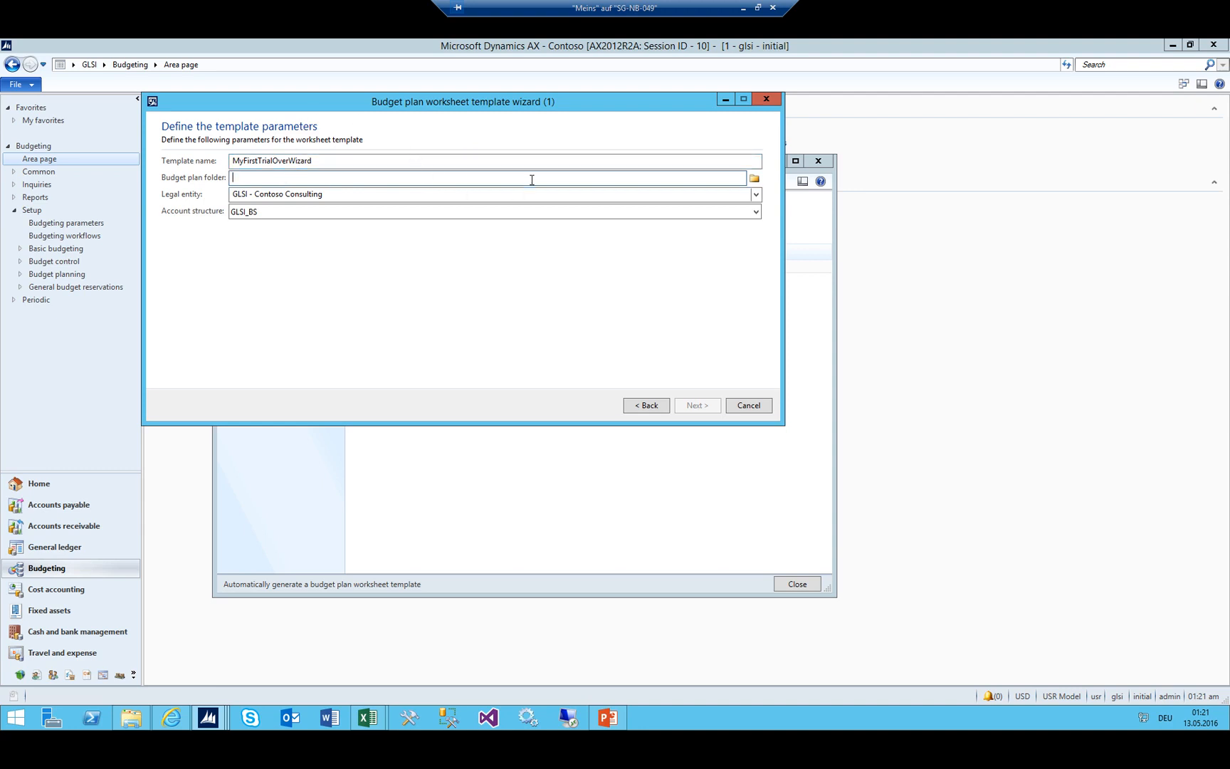
{"action": "left_click", "coordinate": [757, 179]}
{"action": "key", "text": "Return"}
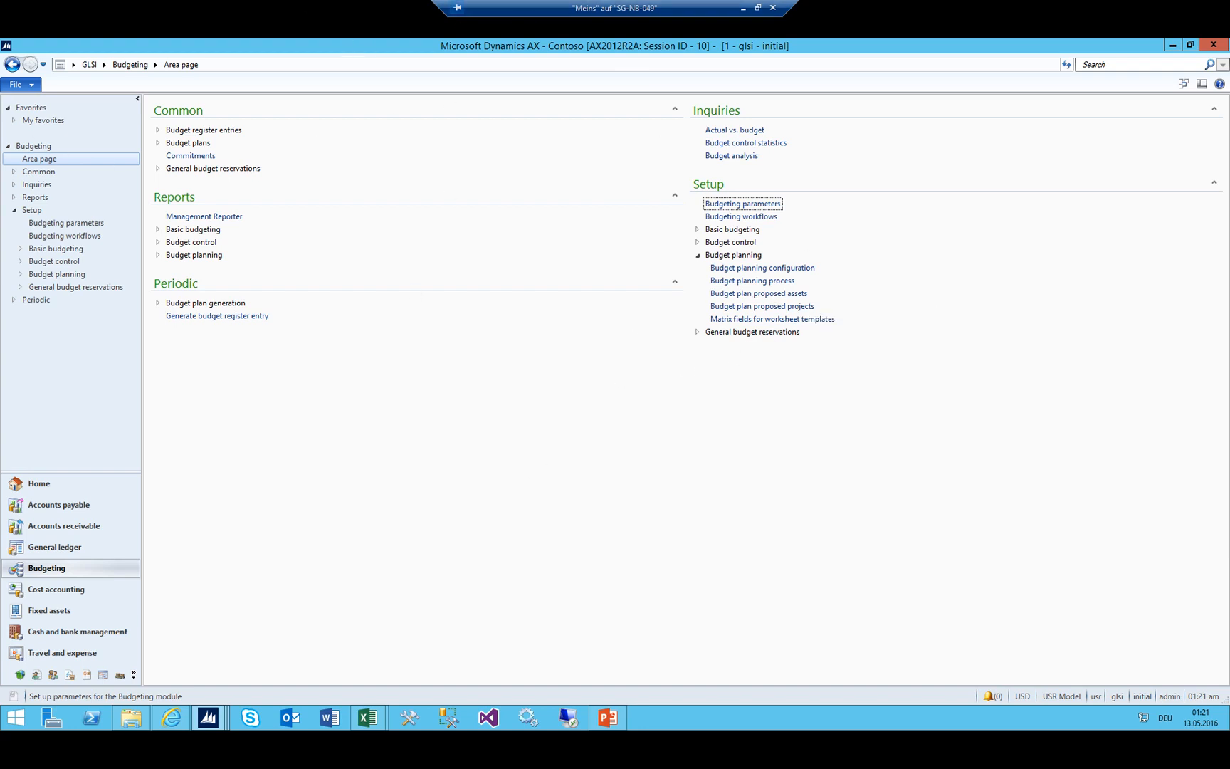
{"action": "mouse_move", "coordinate": [209, 719]}
{"action": "left_click", "coordinate": [371, 655]}
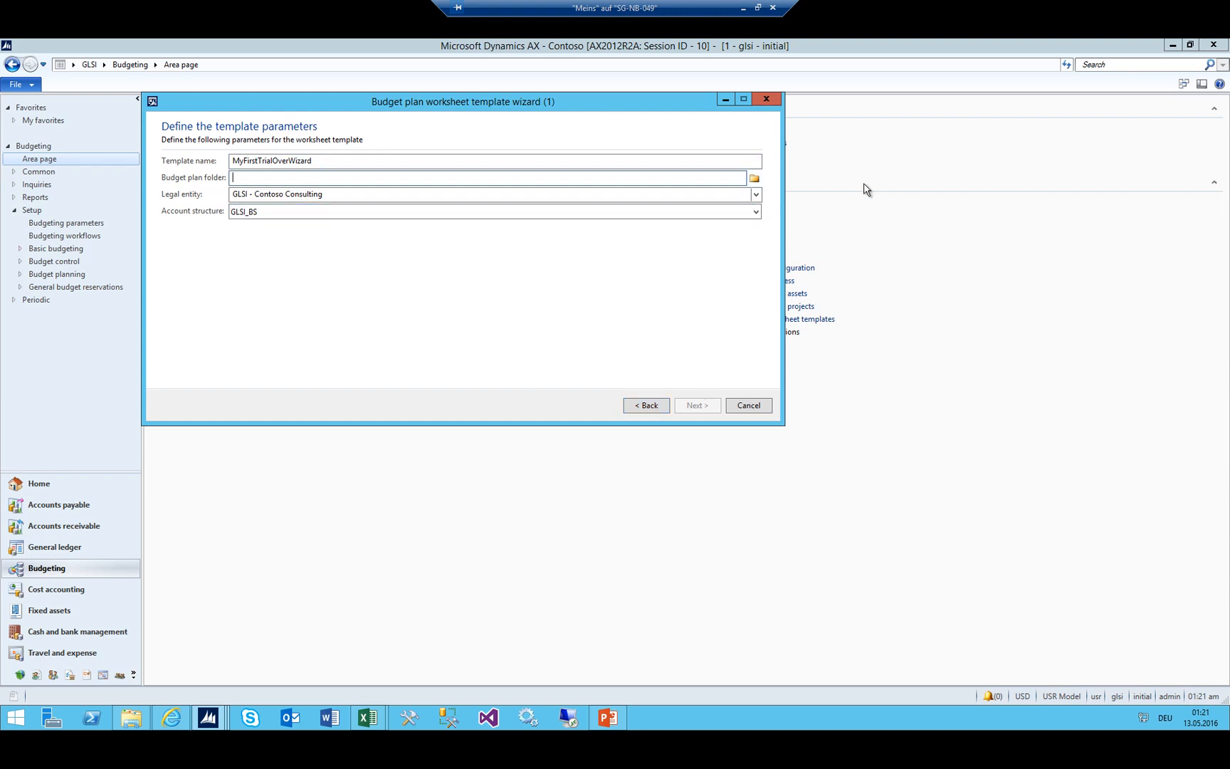
{"action": "left_click", "coordinate": [755, 179]}
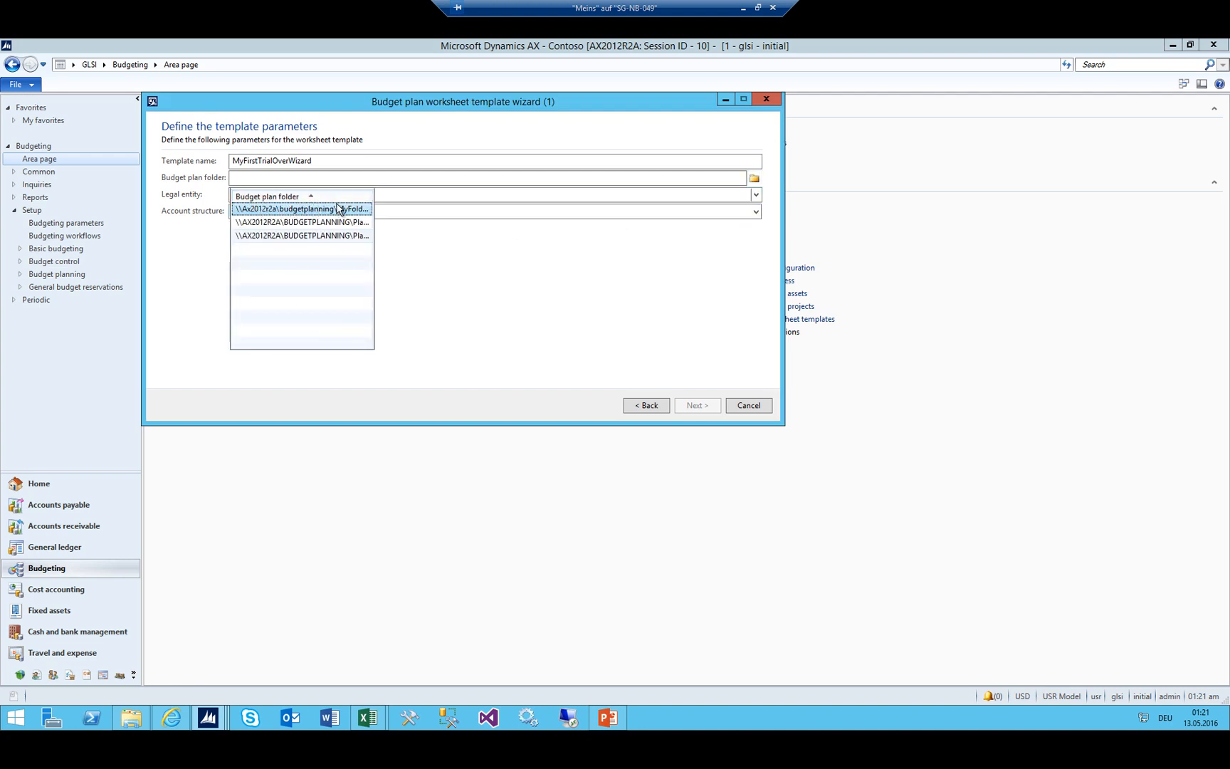
{"action": "left_click", "coordinate": [339, 210]}
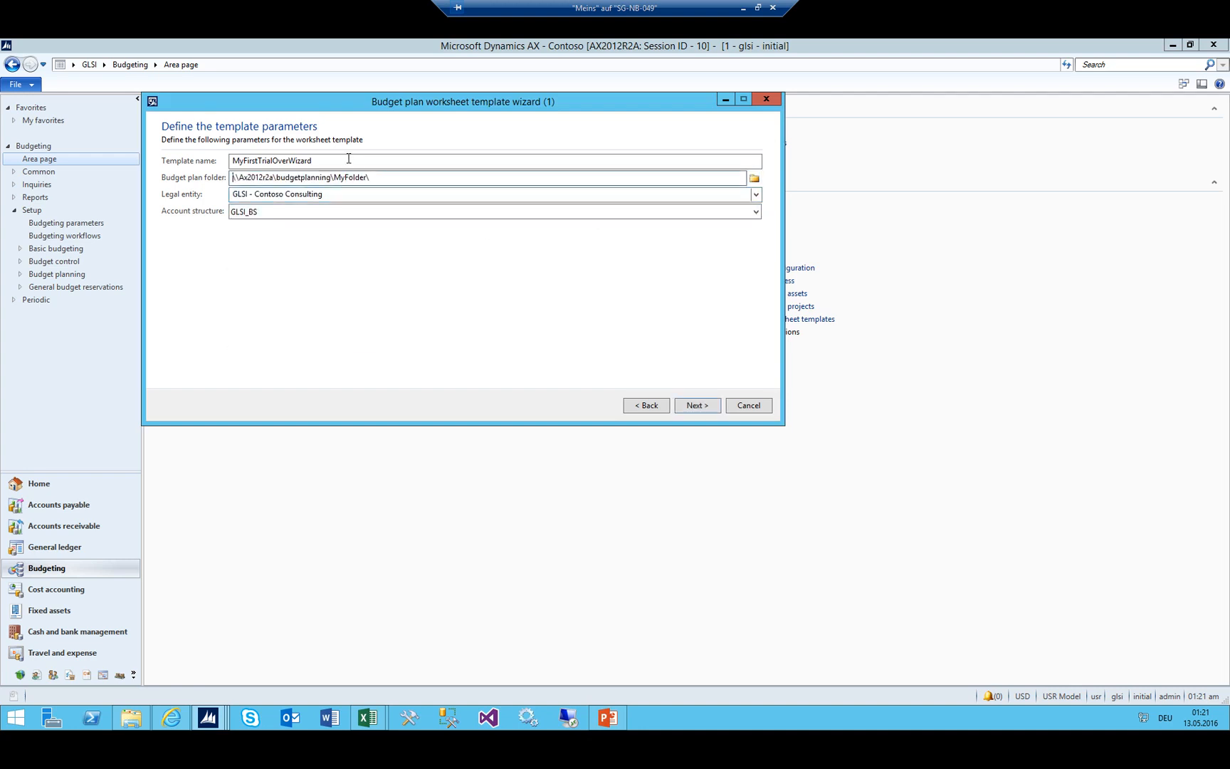
Set the template's account structure to GLSI_CC and continue to the header fields
{"action": "left_click", "coordinate": [342, 193]}
{"action": "left_click", "coordinate": [308, 212]}
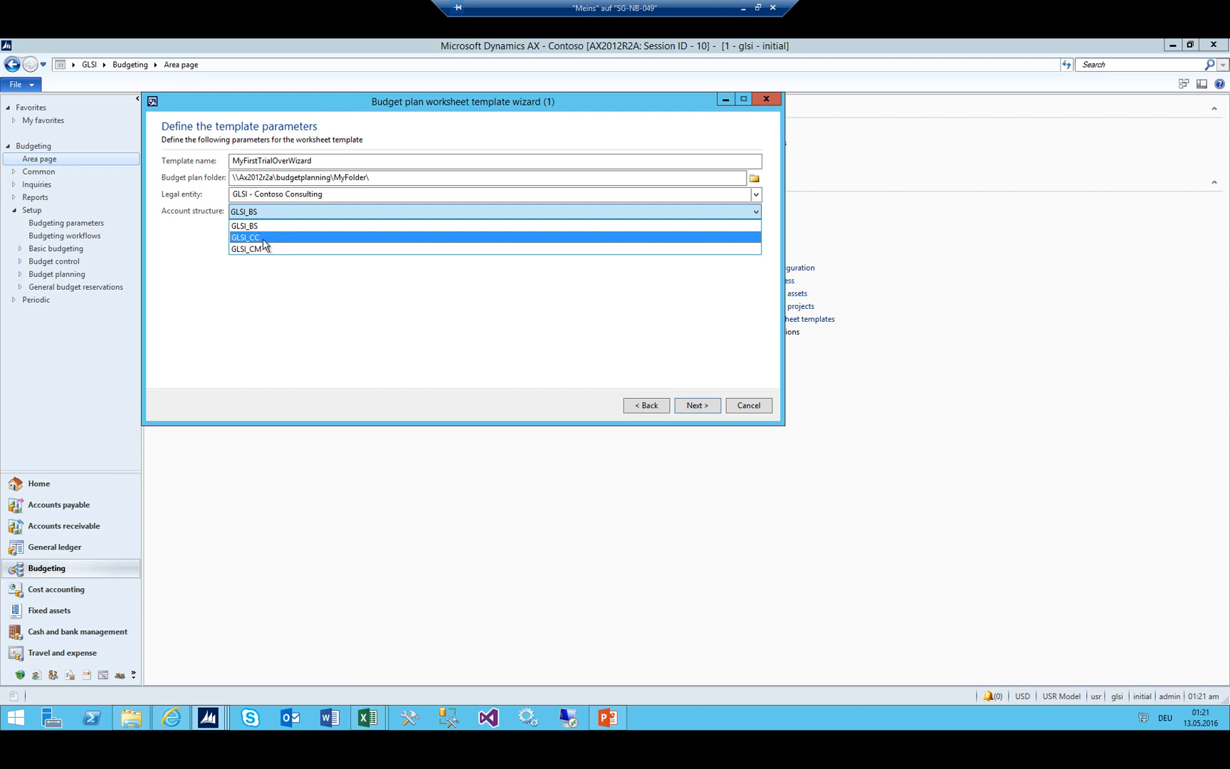
{"action": "left_click", "coordinate": [267, 239]}
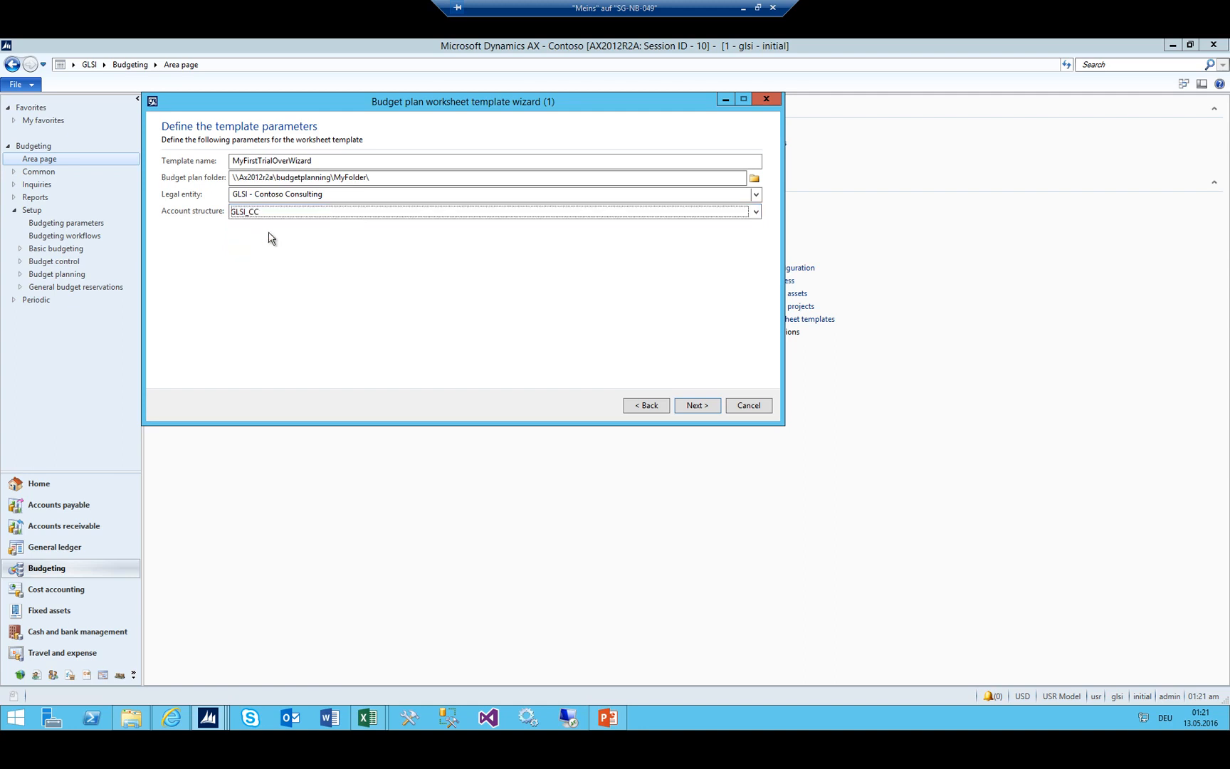
{"action": "left_click", "coordinate": [696, 405]}
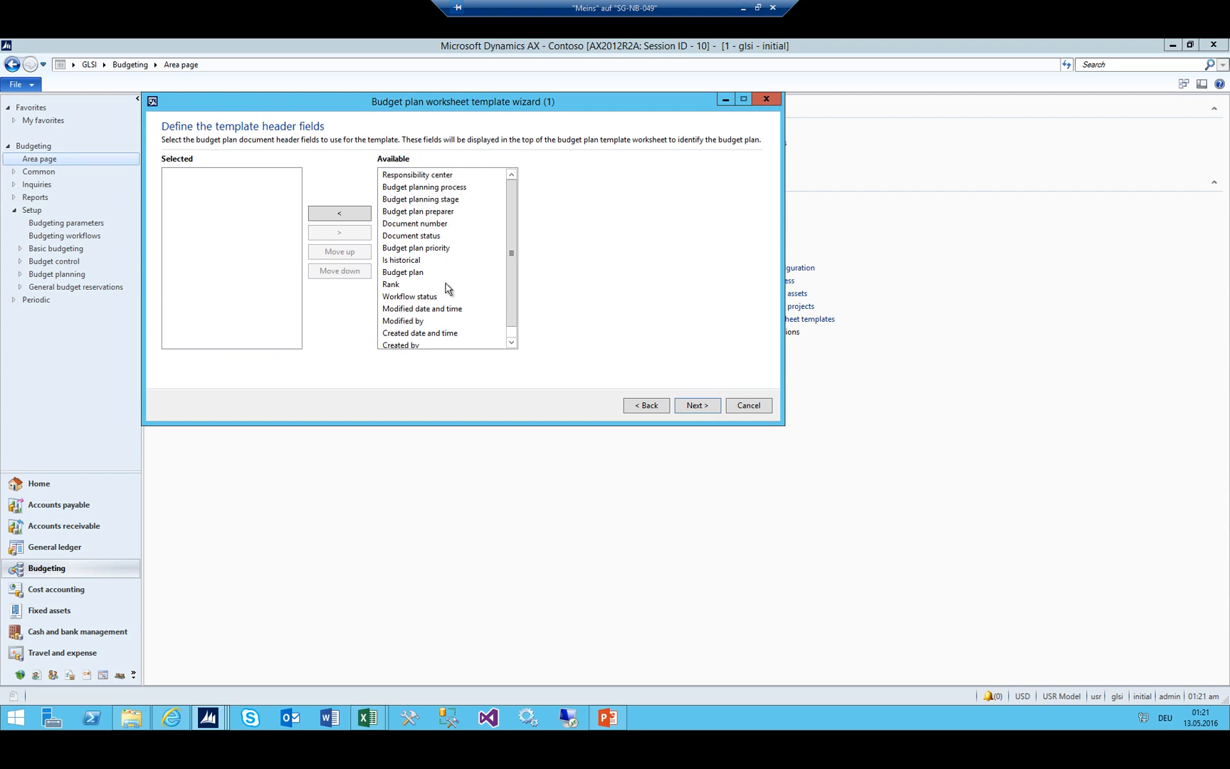
Add Document number, Responsibility center and Budget plan as template header fields and continue to the column definition
{"action": "double_click", "coordinate": [419, 225]}
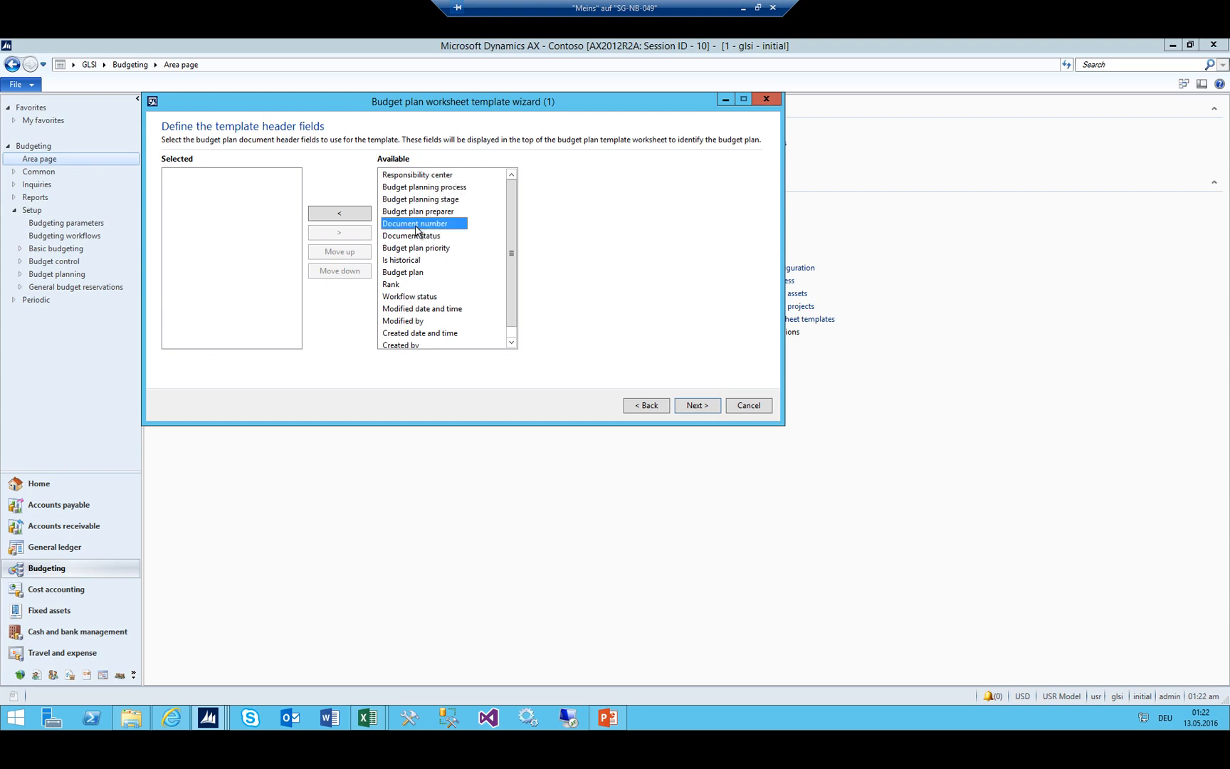
{"action": "double_click", "coordinate": [426, 176]}
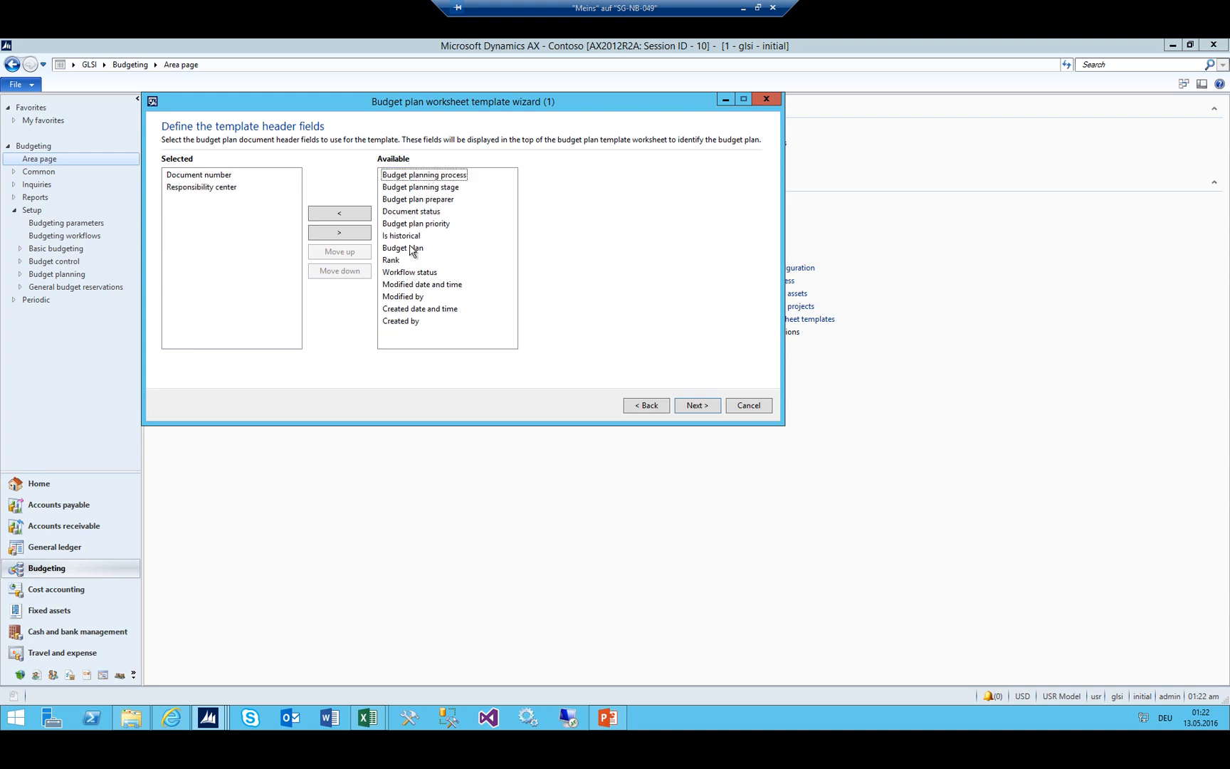
{"action": "double_click", "coordinate": [411, 249]}
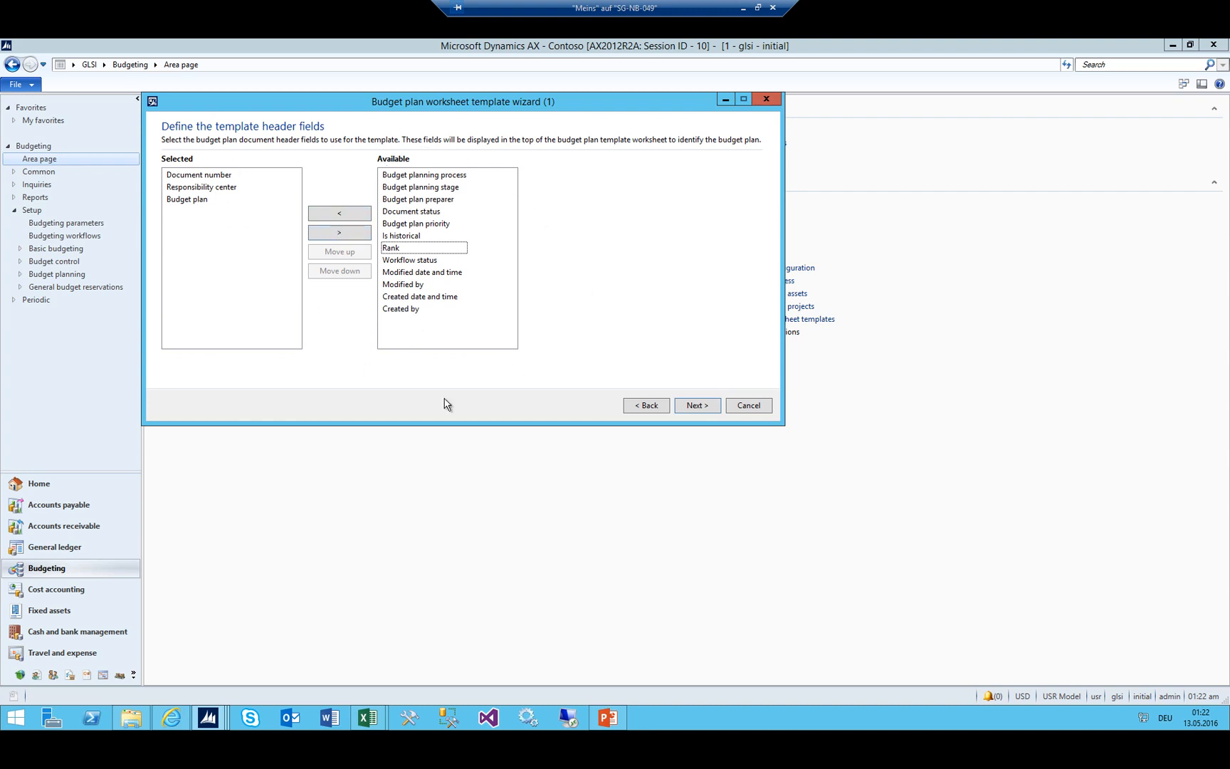
{"action": "left_click", "coordinate": [714, 410]}
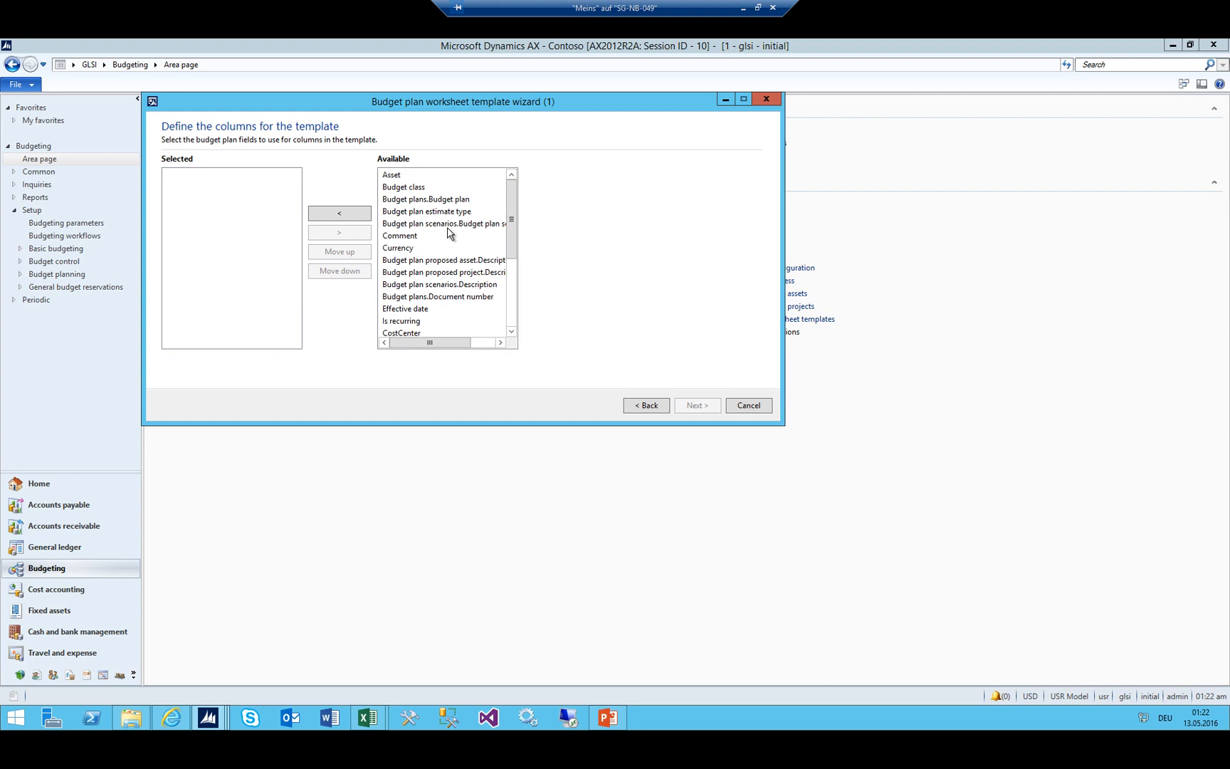
Add MainAccount, MainAccount.Description, CostCenter and CostCenter.Description as columns of the template
{"action": "left_click_drag", "start_coordinate": [513, 192], "coordinate": [519, 242]}
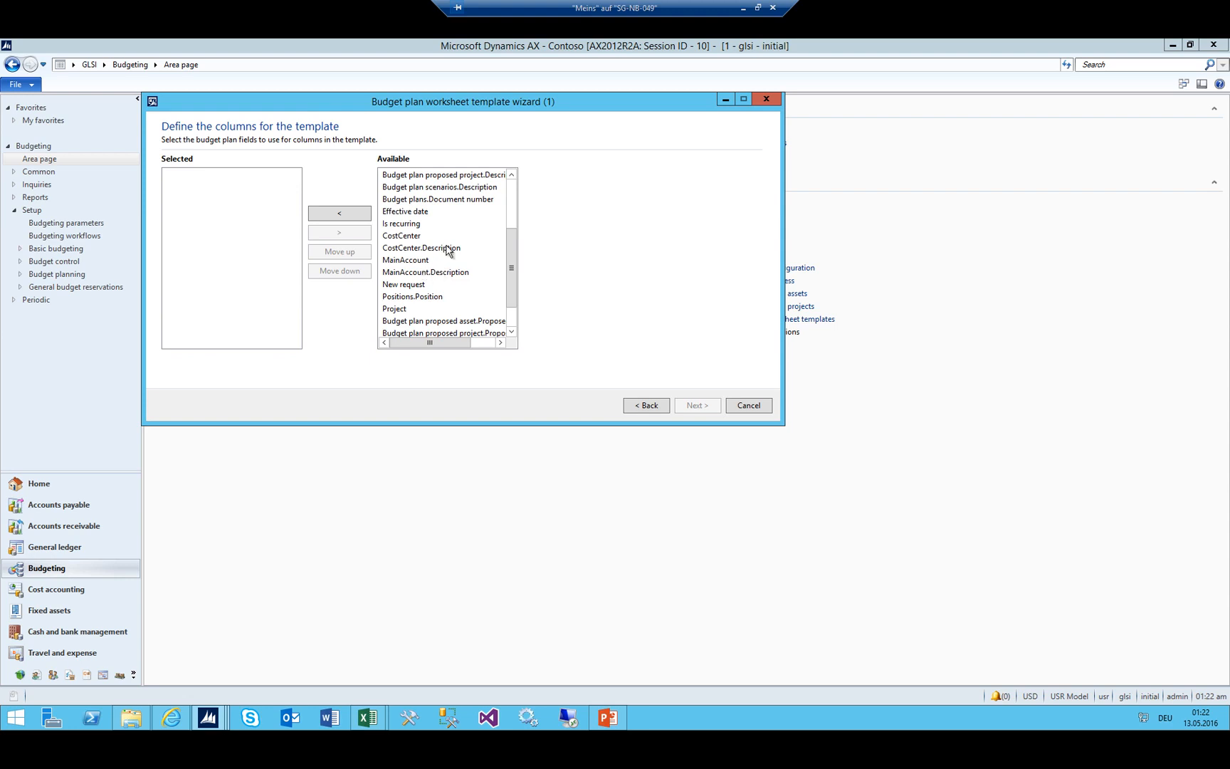
{"action": "left_click", "coordinate": [439, 225]}
{"action": "scroll", "coordinate": [409, 231], "scroll_direction": "up", "scroll_amount": 3}
{"action": "scroll", "coordinate": [426, 222], "scroll_direction": "down", "scroll_amount": 4}
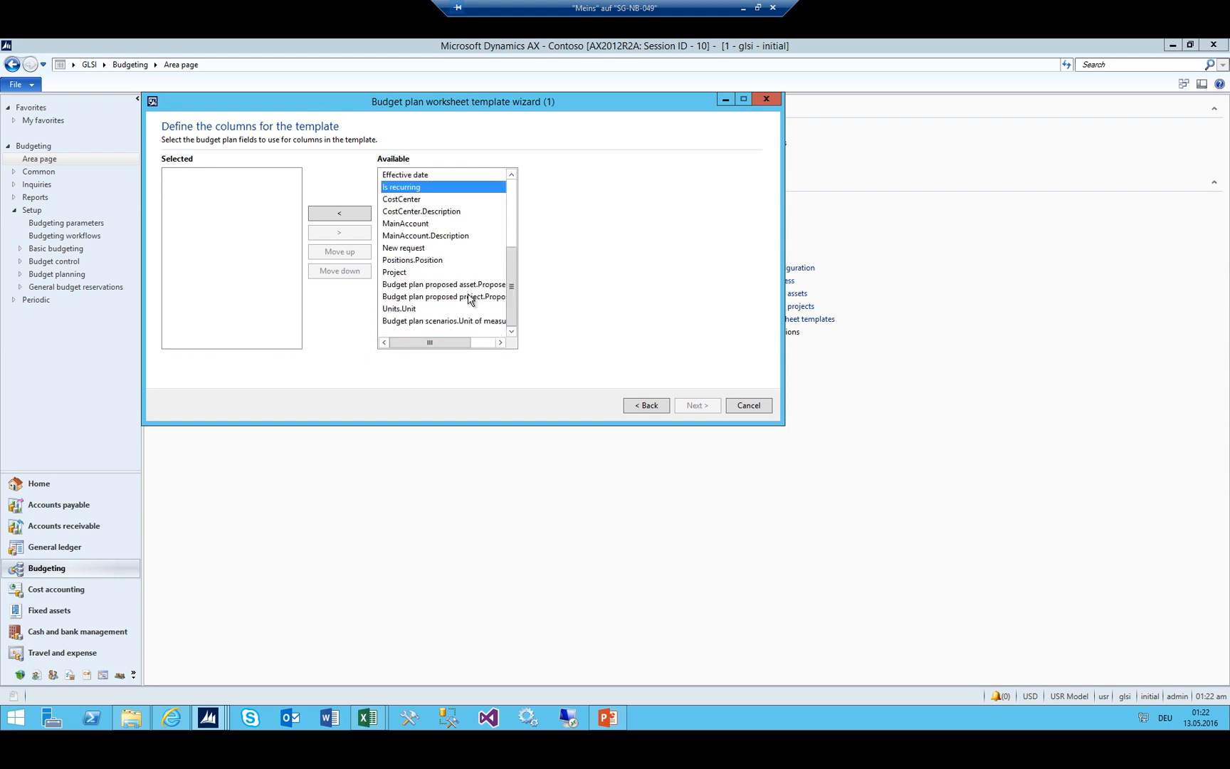
{"action": "scroll", "coordinate": [424, 294], "scroll_direction": "up", "scroll_amount": 4}
{"action": "scroll", "coordinate": [424, 294], "scroll_direction": "down", "scroll_amount": 1}
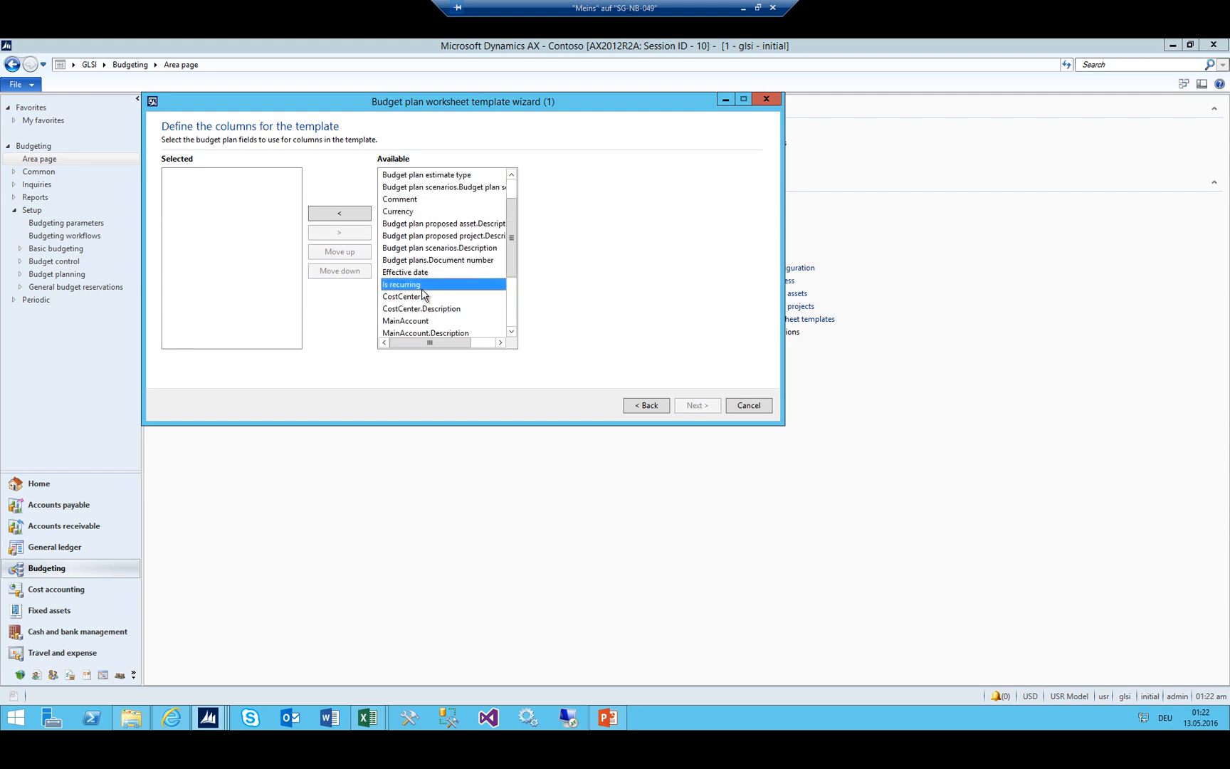
{"action": "scroll", "coordinate": [423, 283], "scroll_direction": "up", "scroll_amount": 1}
{"action": "scroll", "coordinate": [456, 214], "scroll_direction": "down", "scroll_amount": 4}
{"action": "scroll", "coordinate": [426, 249], "scroll_direction": "up", "scroll_amount": 1}
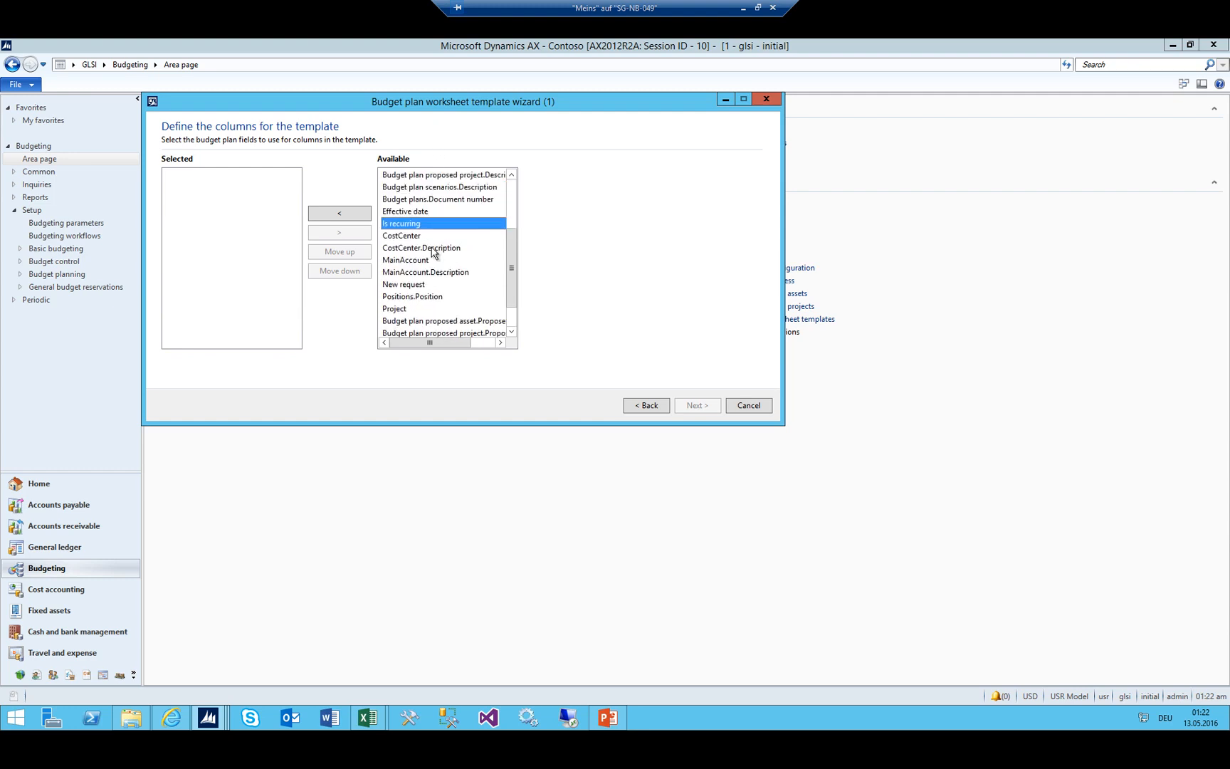
{"action": "double_click", "coordinate": [418, 260]}
{"action": "double_click", "coordinate": [418, 260]}
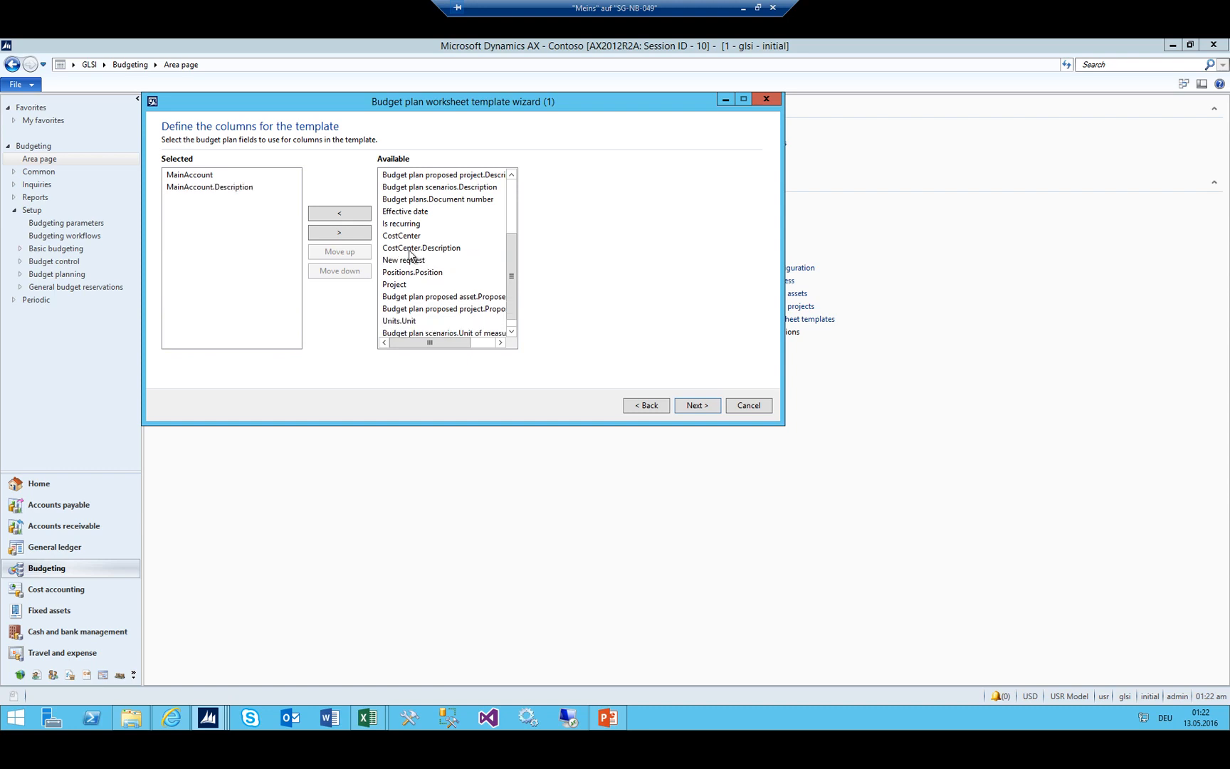
{"action": "double_click", "coordinate": [415, 237]}
{"action": "double_click", "coordinate": [418, 237]}
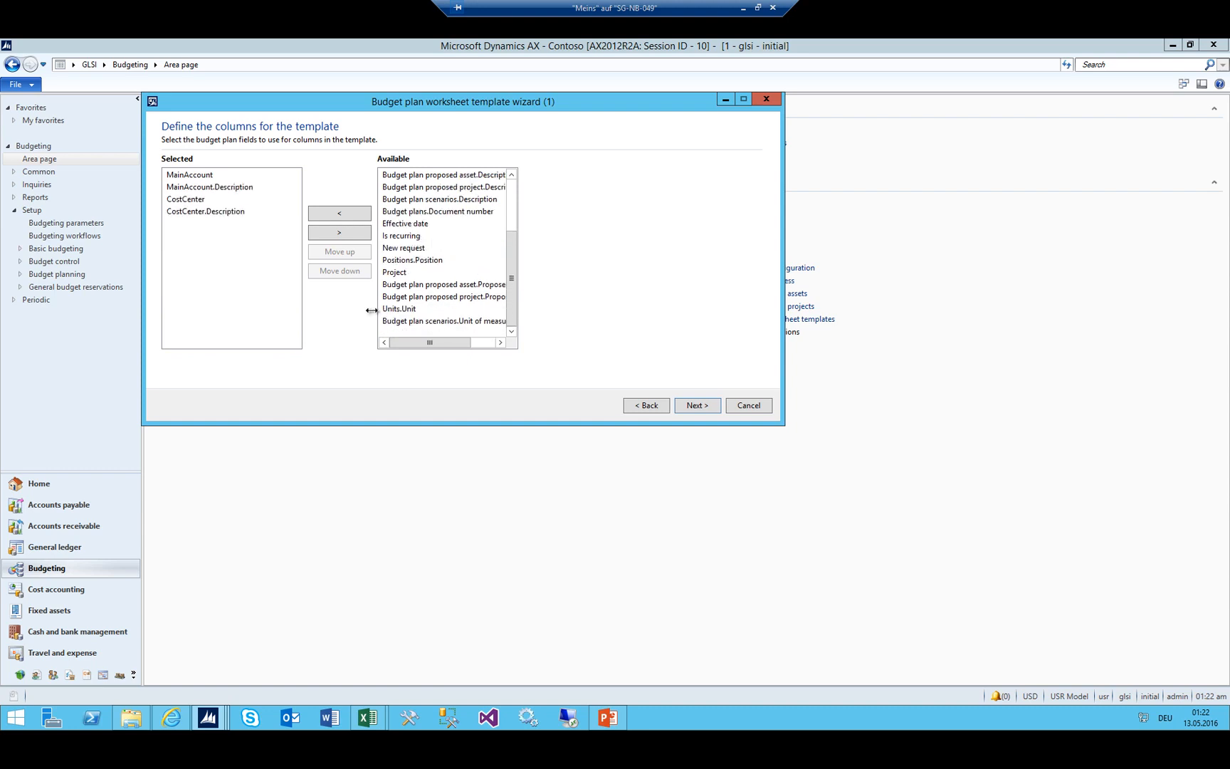
Reorder the selected columns so that CostCenter and CostCenter.Description come before MainAccount and MainAccount.Description
{"action": "left_click", "coordinate": [198, 198]}
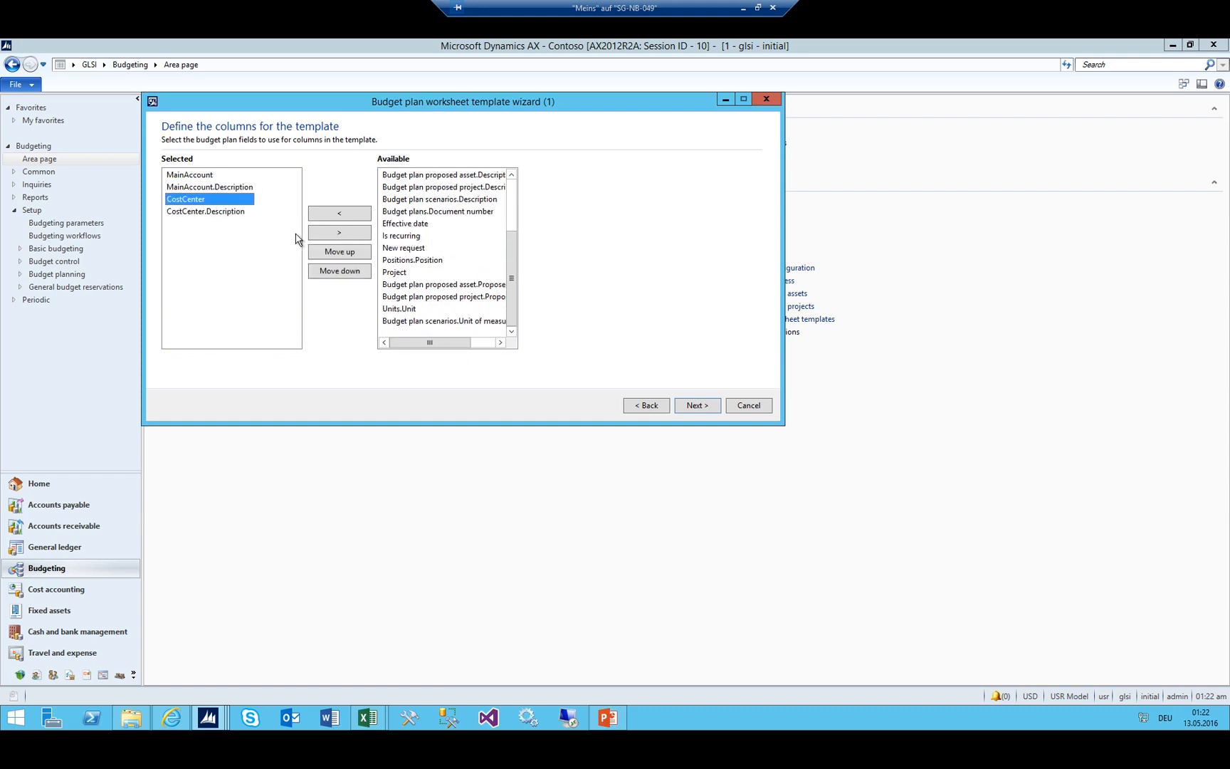
{"action": "left_click", "coordinate": [349, 253]}
{"action": "left_click", "coordinate": [349, 254]}
{"action": "left_click", "coordinate": [215, 211]}
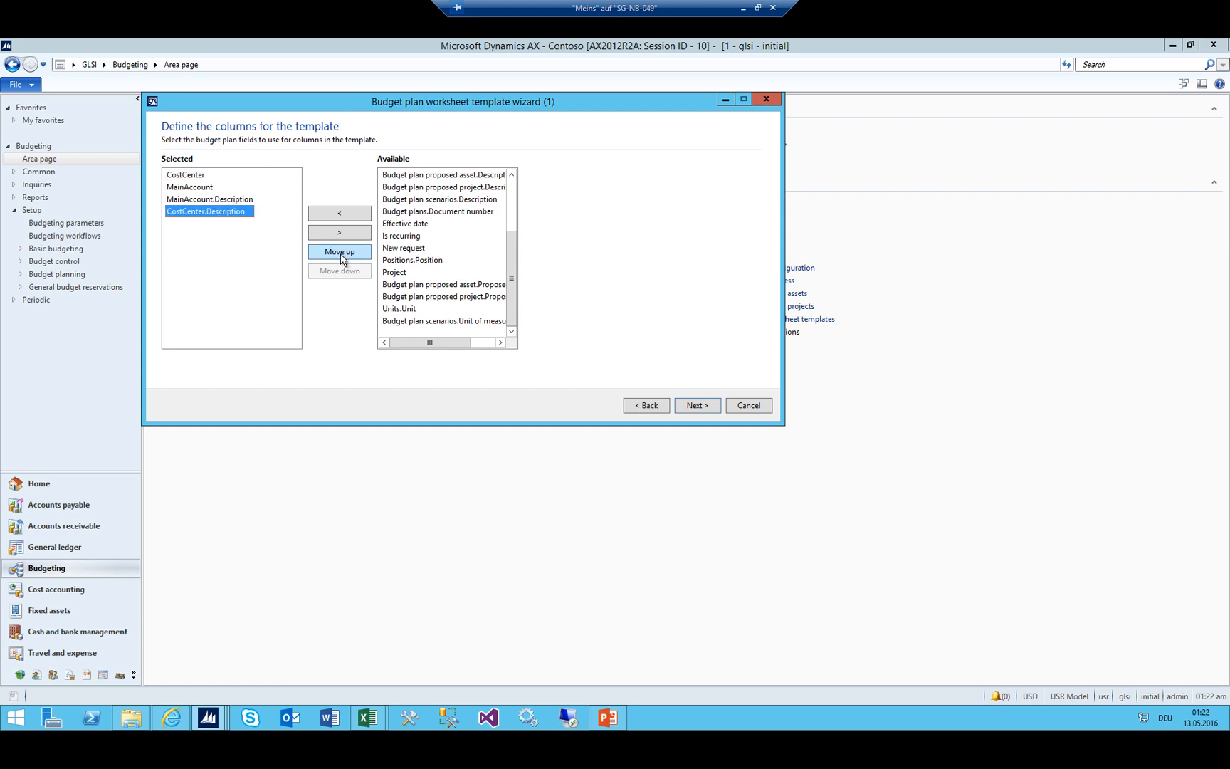
{"action": "left_click", "coordinate": [343, 252]}
{"action": "left_click", "coordinate": [343, 253]}
{"action": "right_click", "coordinate": [342, 253]}
{"action": "left_click", "coordinate": [181, 225]}
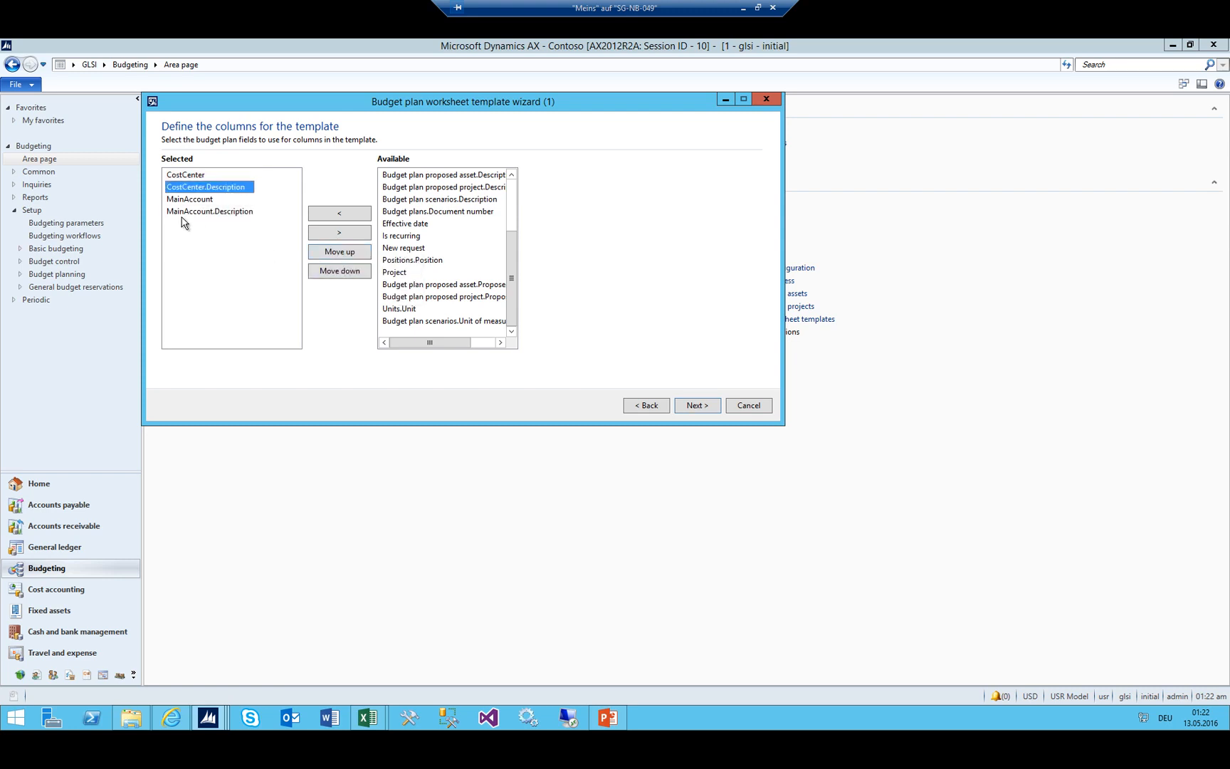
Look through the remaining available budget plan fields that could serve as template columns
{"action": "left_click", "coordinate": [449, 222]}
{"action": "scroll", "coordinate": [449, 252], "scroll_direction": "up", "scroll_amount": 3}
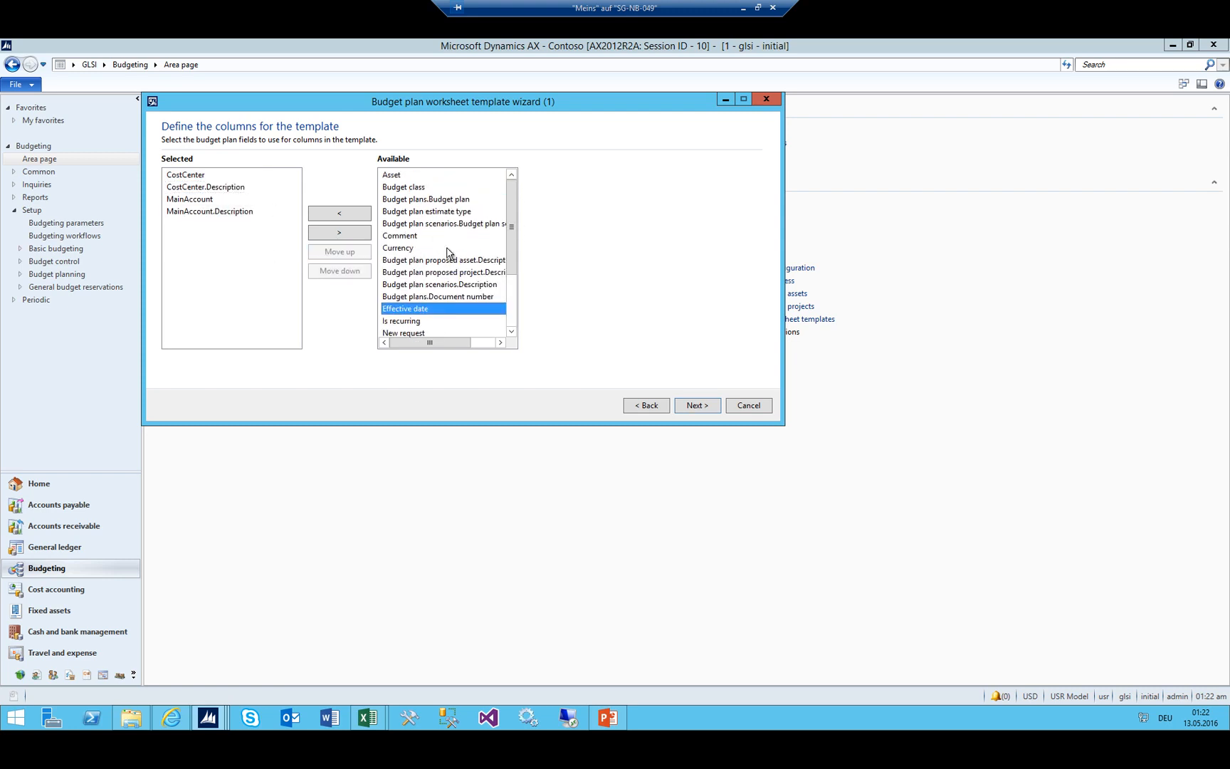
{"action": "left_click", "coordinate": [447, 286]}
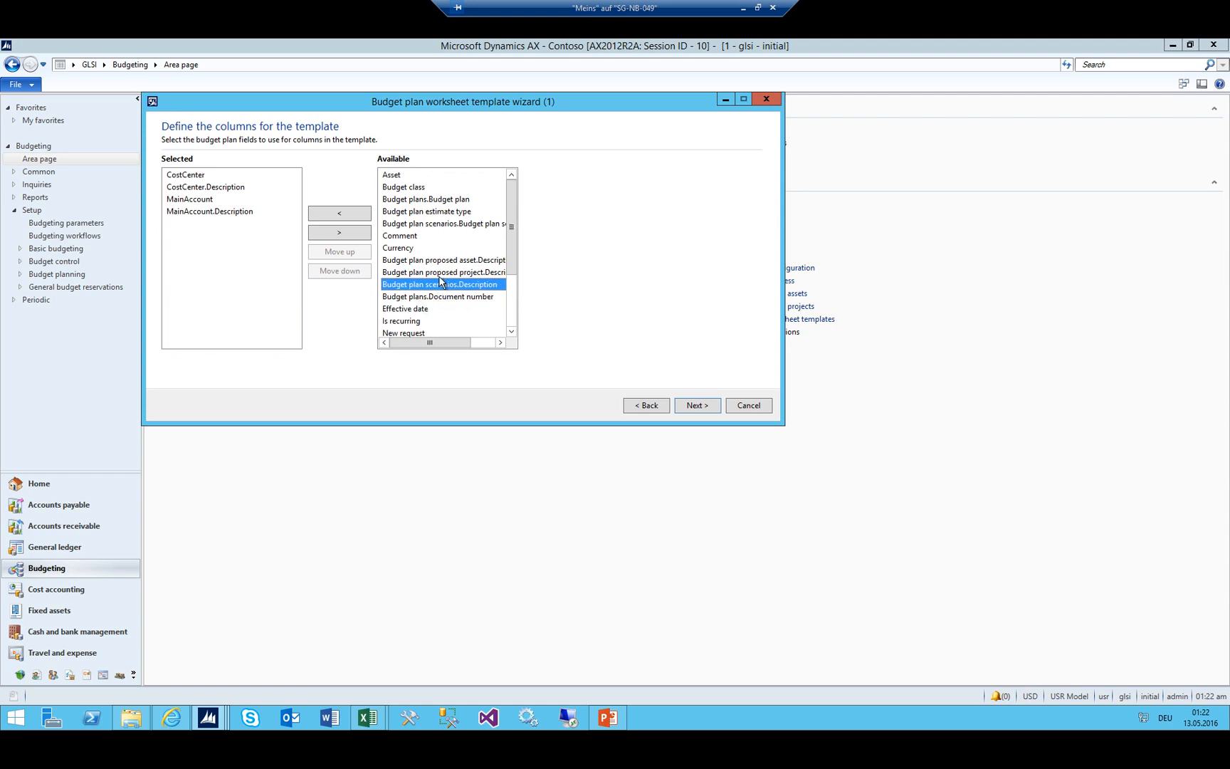
{"action": "scroll", "coordinate": [420, 227], "scroll_direction": "down", "scroll_amount": 2}
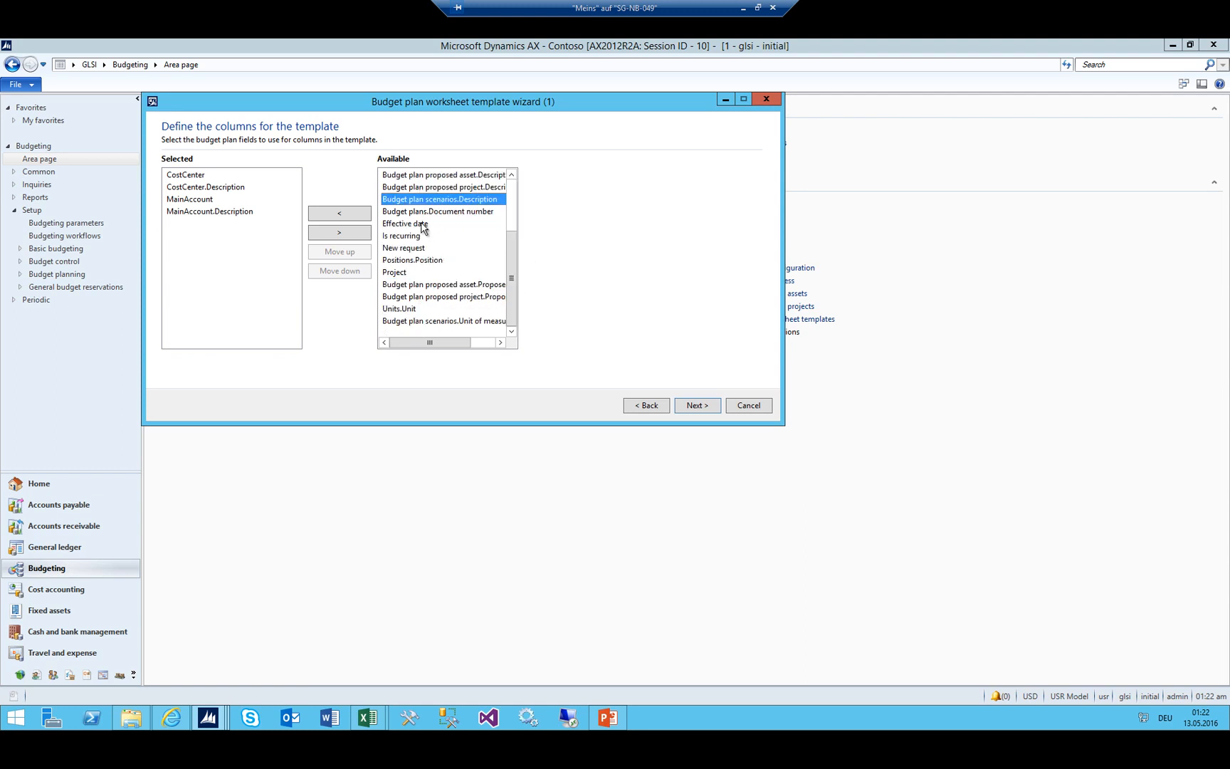
{"action": "scroll", "coordinate": [420, 226], "scroll_direction": "up", "scroll_amount": 2}
{"action": "scroll", "coordinate": [423, 225], "scroll_direction": "down", "scroll_amount": 2}
{"action": "scroll", "coordinate": [422, 225], "scroll_direction": "up", "scroll_amount": 2}
{"action": "scroll", "coordinate": [420, 213], "scroll_direction": "down", "scroll_amount": 2}
{"action": "left_click", "coordinate": [423, 322]}
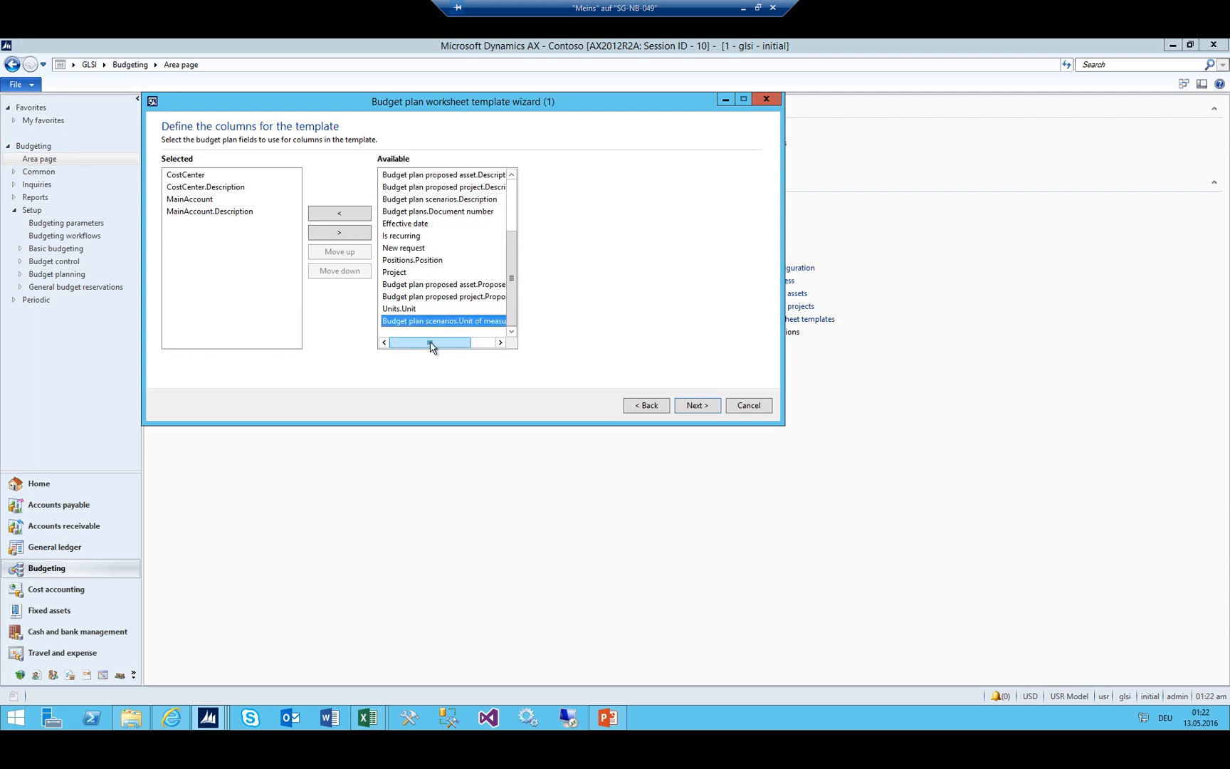
{"action": "mouse_move", "coordinate": [413, 341]}
{"action": "left_mouse_down"}
{"action": "mouse_move", "coordinate": [488, 351]}
{"action": "mouse_move", "coordinate": [414, 349]}
{"action": "left_mouse_up"}
{"action": "scroll", "coordinate": [441, 263], "scroll_direction": "up", "scroll_amount": 1}
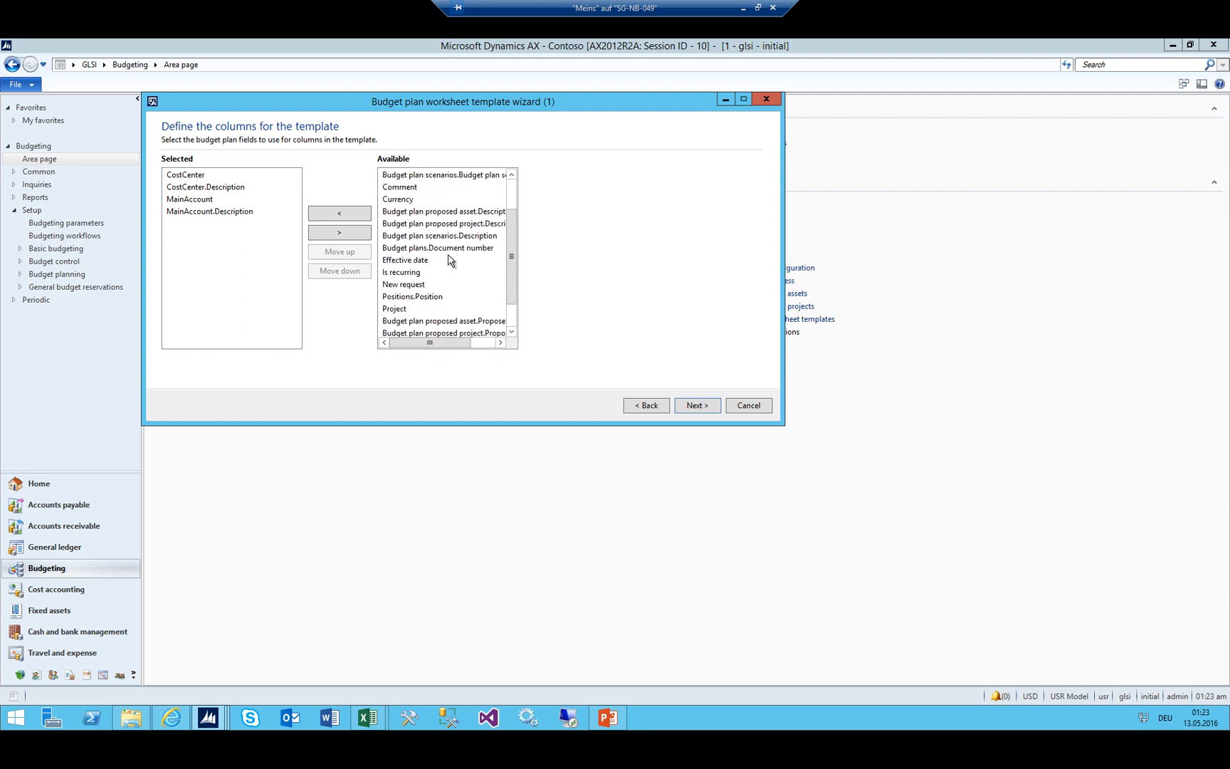
{"action": "left_click", "coordinate": [465, 213]}
{"action": "scroll", "coordinate": [465, 219], "scroll_direction": "up", "scroll_amount": 1}
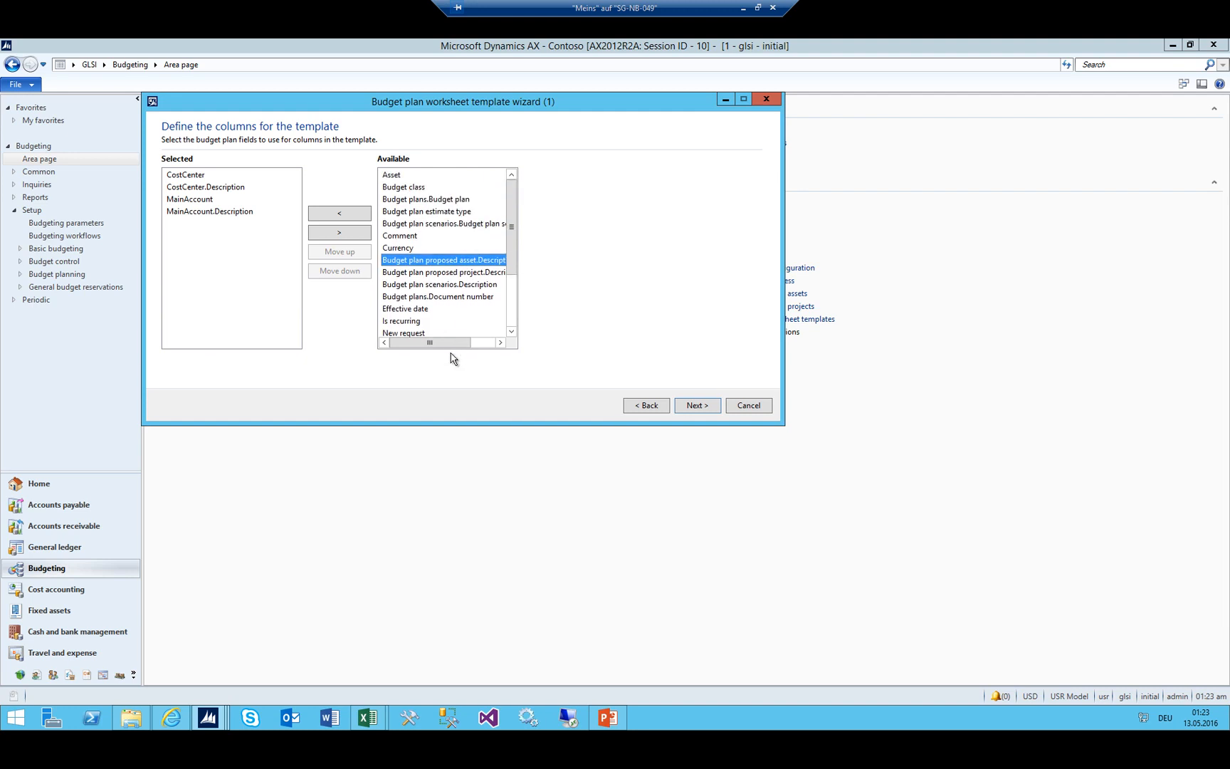
{"action": "left_click_drag", "start_coordinate": [442, 341], "coordinate": [326, 179]}
Check the selected cost center and main account columns and continue to the matrix fields
{"action": "left_click", "coordinate": [182, 186]}
{"action": "left_click", "coordinate": [184, 199]}
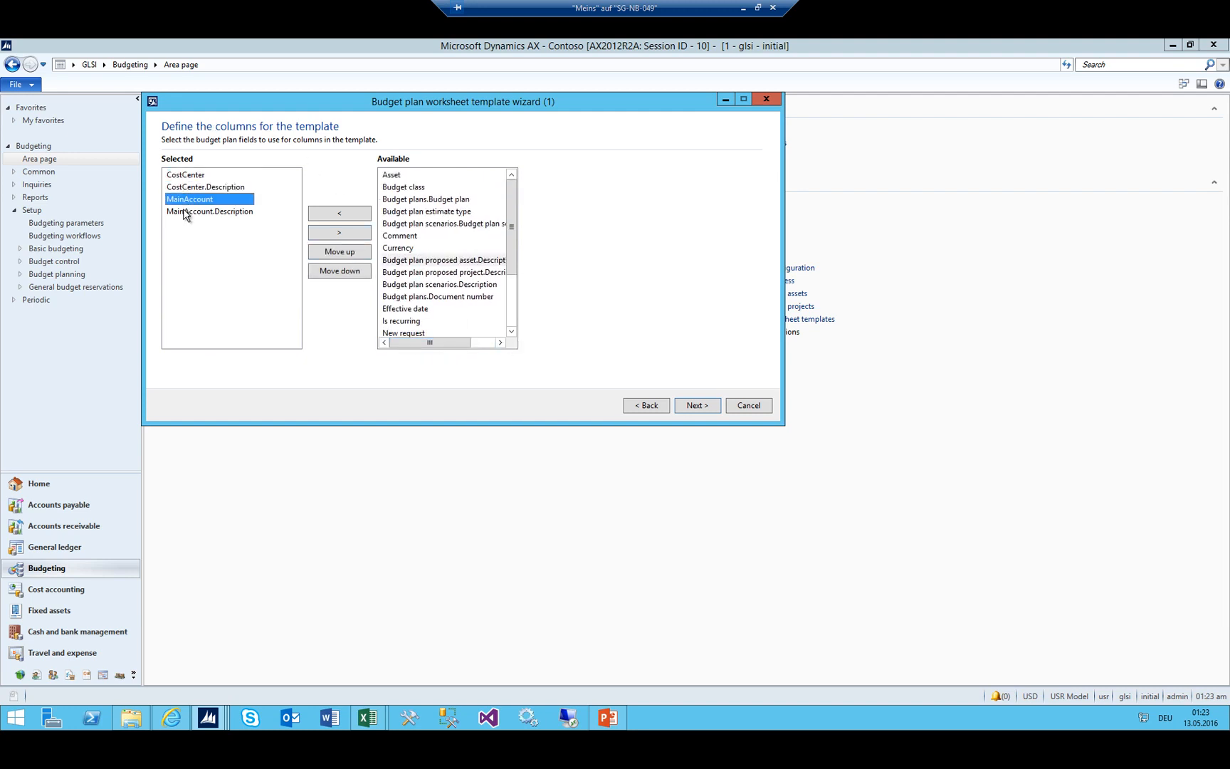
{"action": "left_click", "coordinate": [184, 211]}
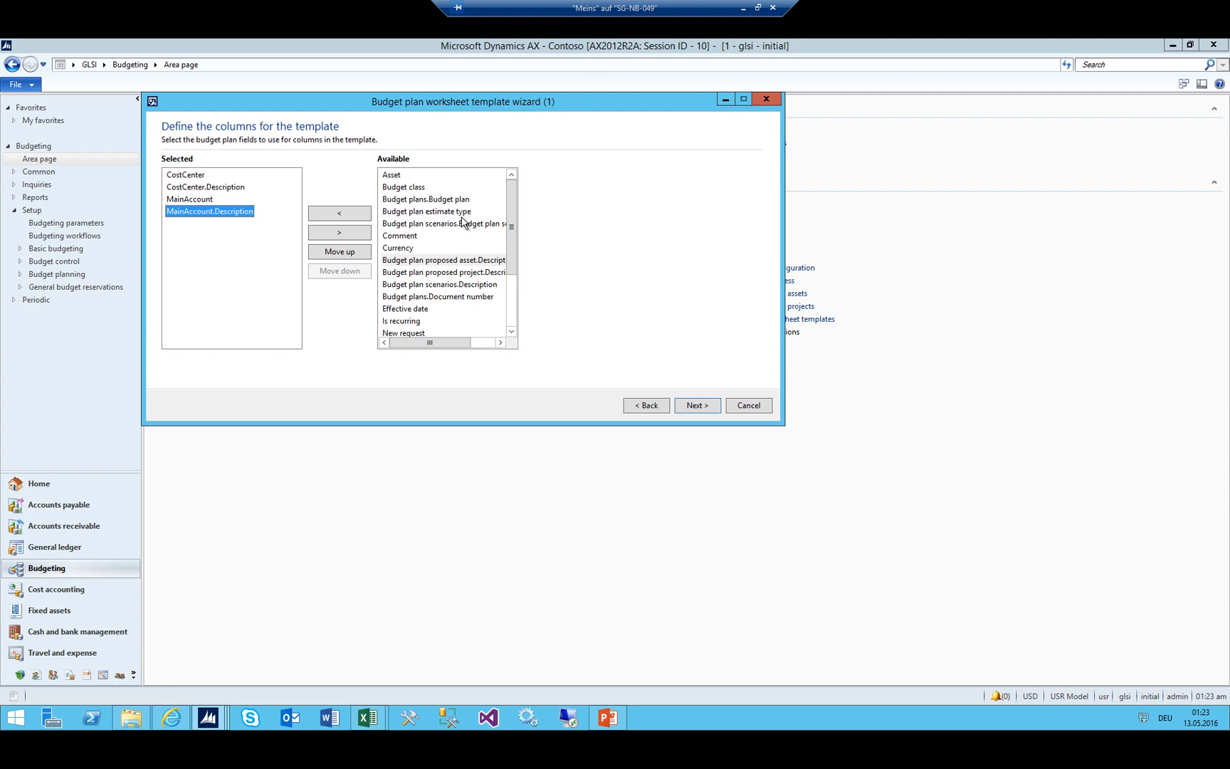
{"action": "left_click", "coordinate": [697, 405]}
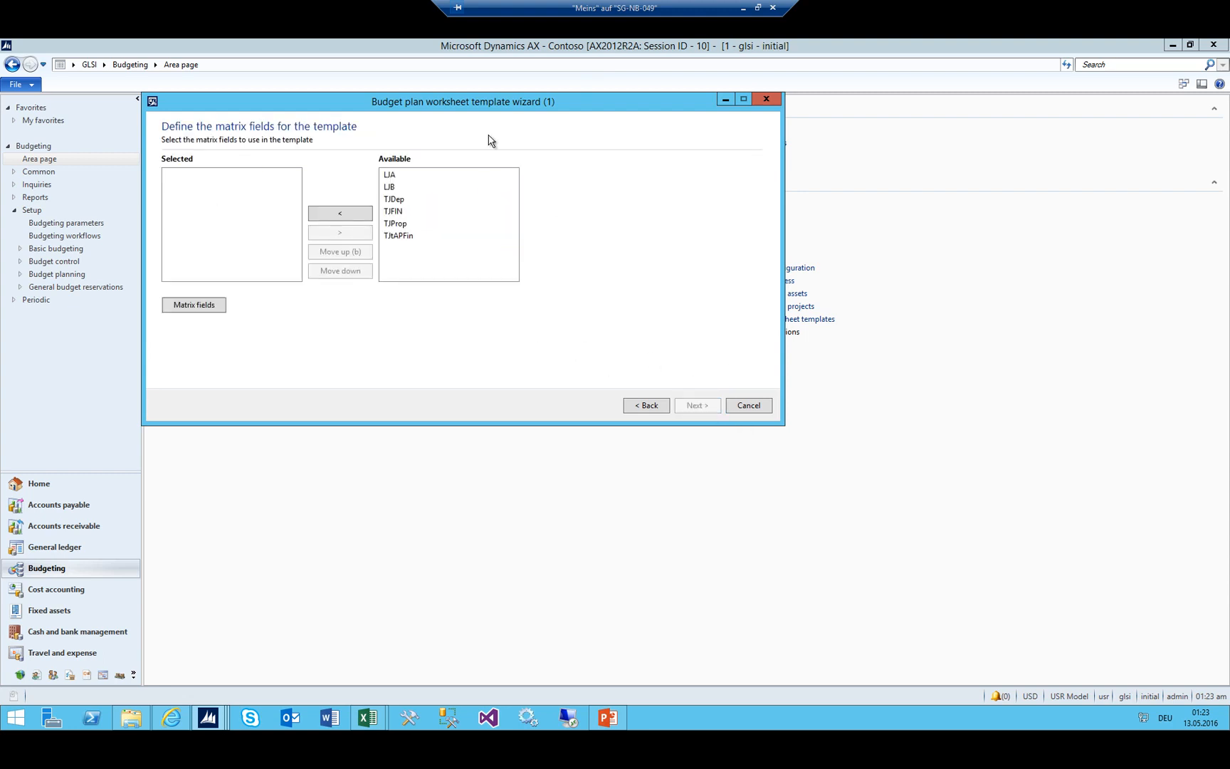
Add the matrix fields LJA, LJB, TJDep, TJFIN, TJProp and TJtAPFin to the template and continue to the template preview
{"action": "left_click", "coordinate": [389, 175]}
{"action": "left_click", "coordinate": [390, 186]}
{"action": "left_click", "coordinate": [398, 175]}
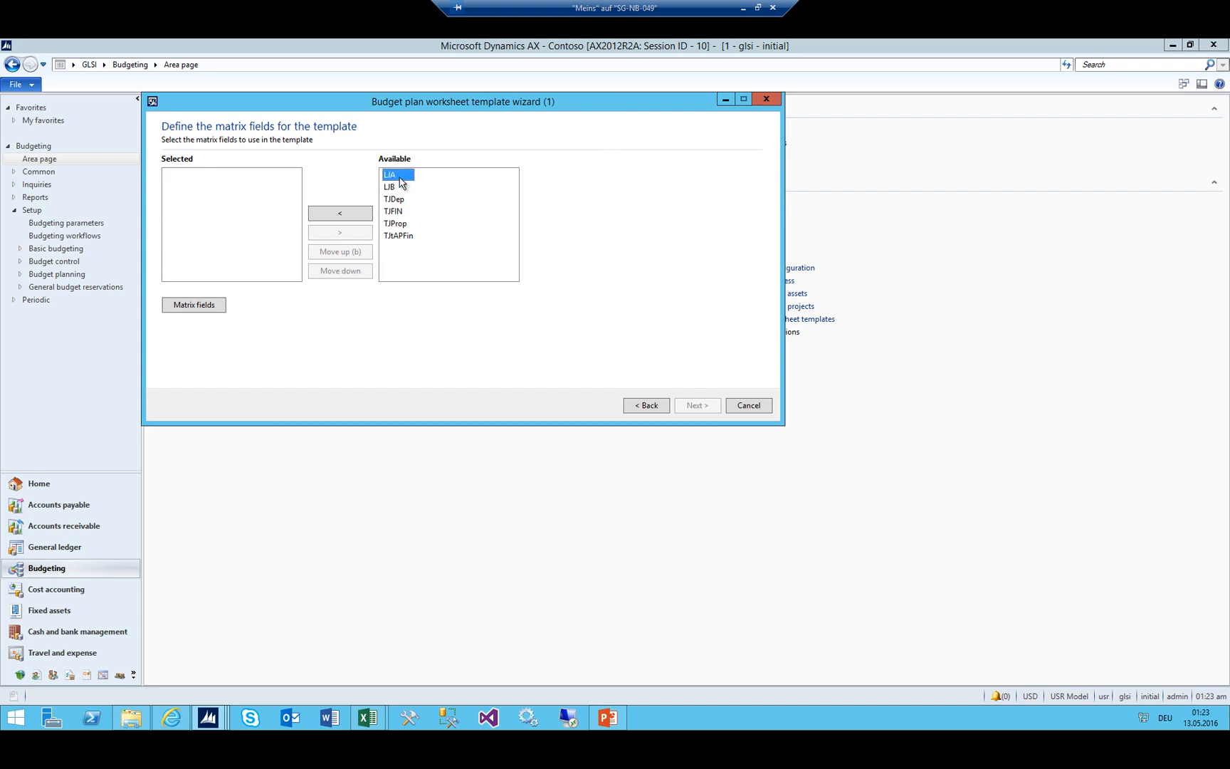
{"action": "left_click", "coordinate": [343, 216]}
{"action": "double_click", "coordinate": [393, 176]}
{"action": "double_click", "coordinate": [393, 176]}
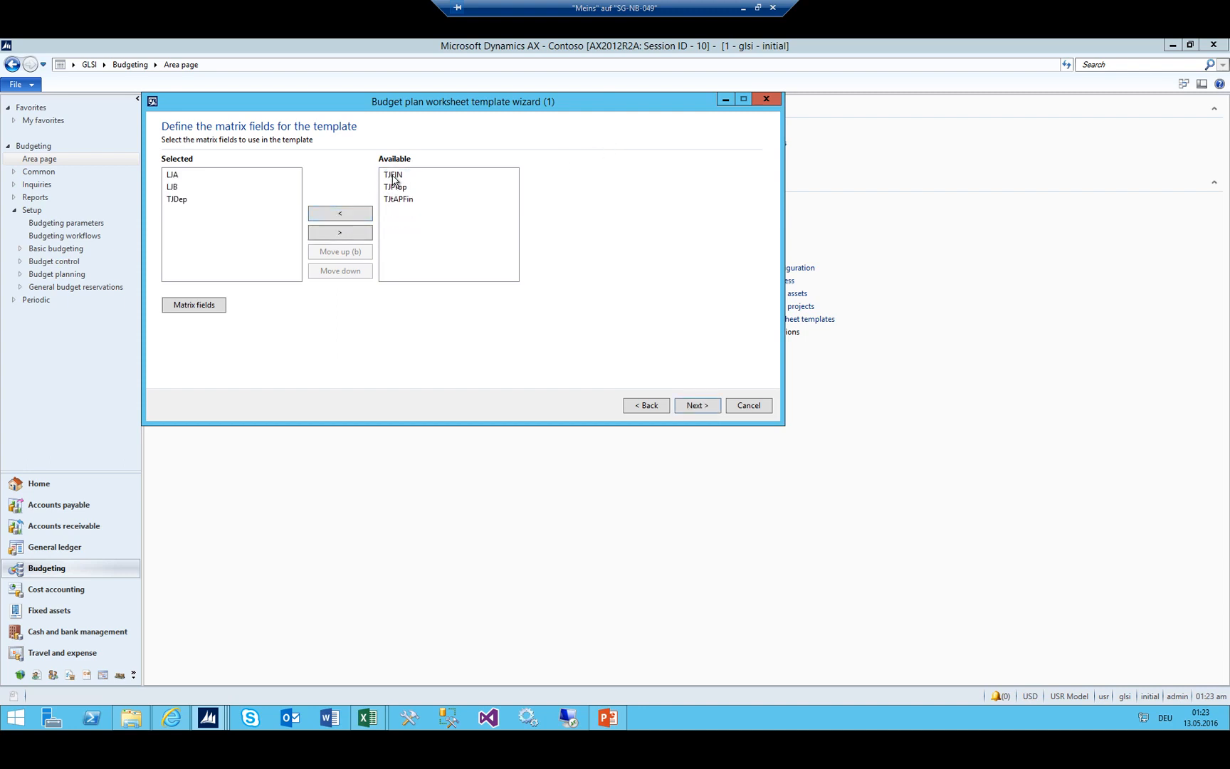
{"action": "double_click", "coordinate": [393, 176]}
{"action": "double_click", "coordinate": [393, 176]}
{"action": "left_click", "coordinate": [395, 175]}
{"action": "double_click", "coordinate": [402, 178]}
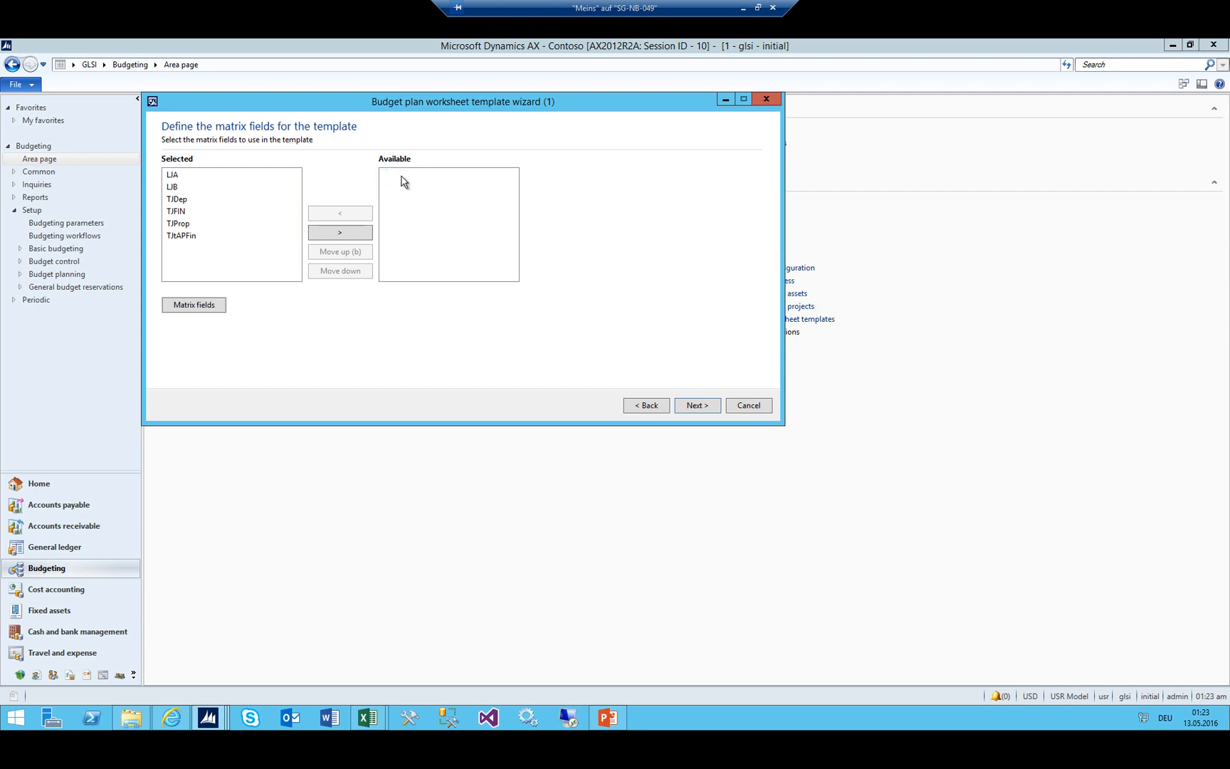
{"action": "left_click", "coordinate": [700, 403]}
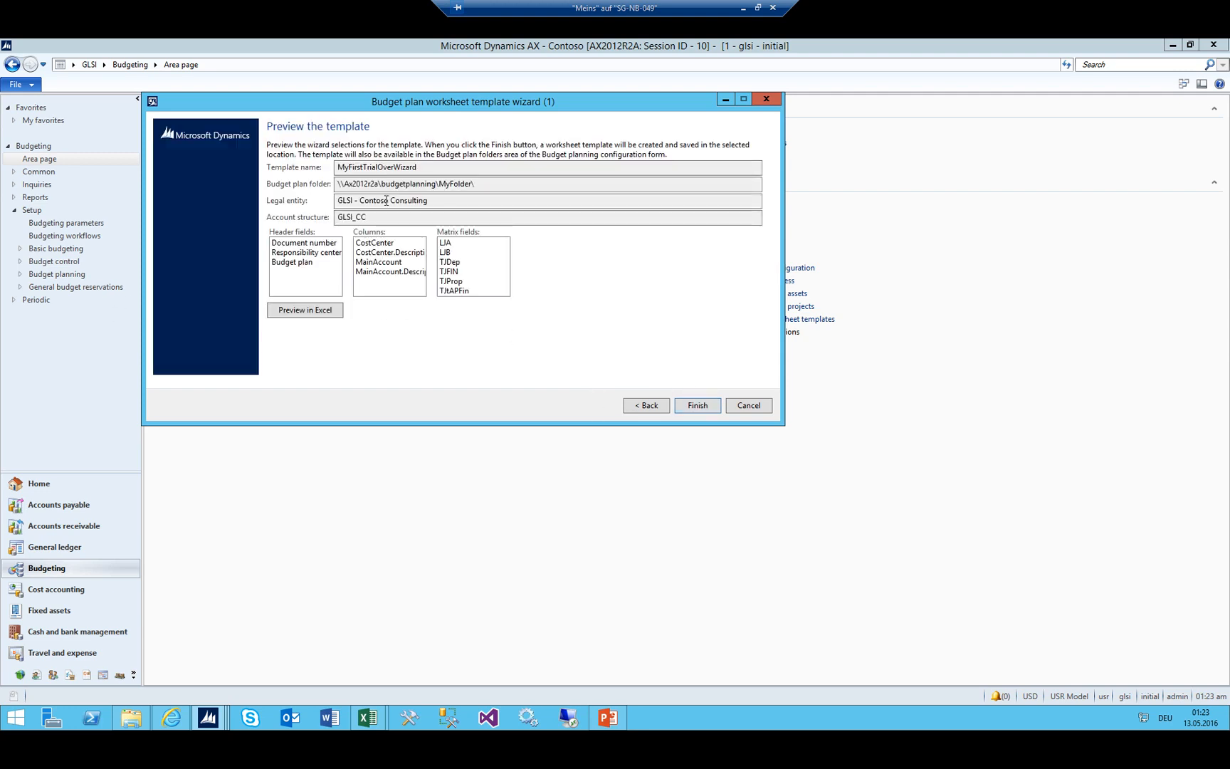
Review the header fields, columns and matrix fields chosen for the template and preview the template in Excel
{"action": "left_click", "coordinate": [321, 254]}
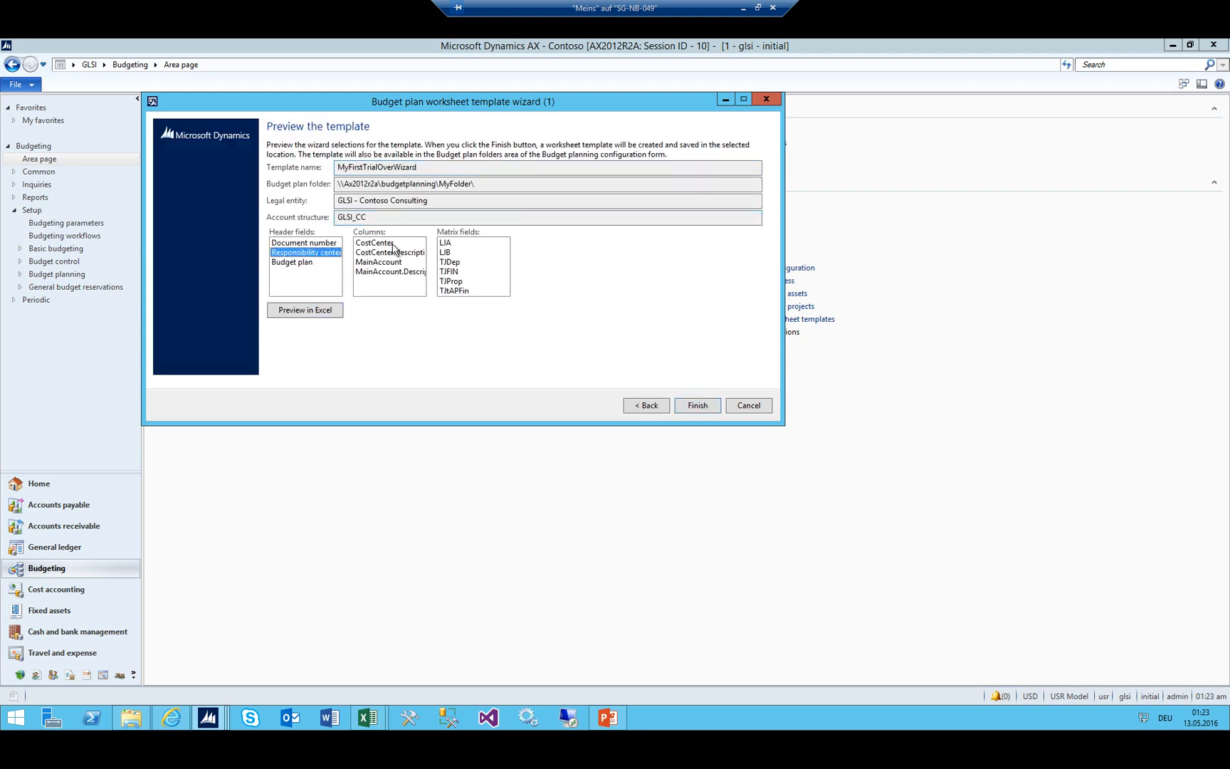
{"action": "left_click", "coordinate": [392, 243]}
{"action": "left_click", "coordinate": [459, 252]}
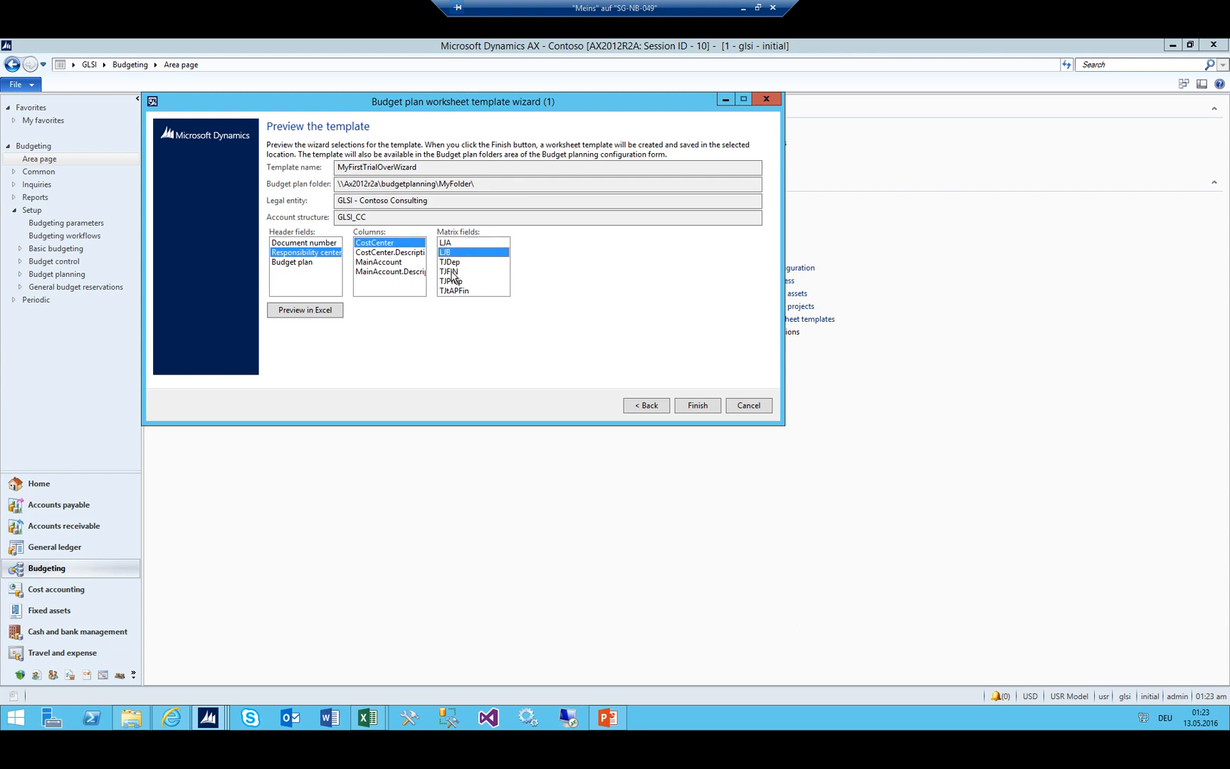
{"action": "left_click", "coordinate": [306, 312]}
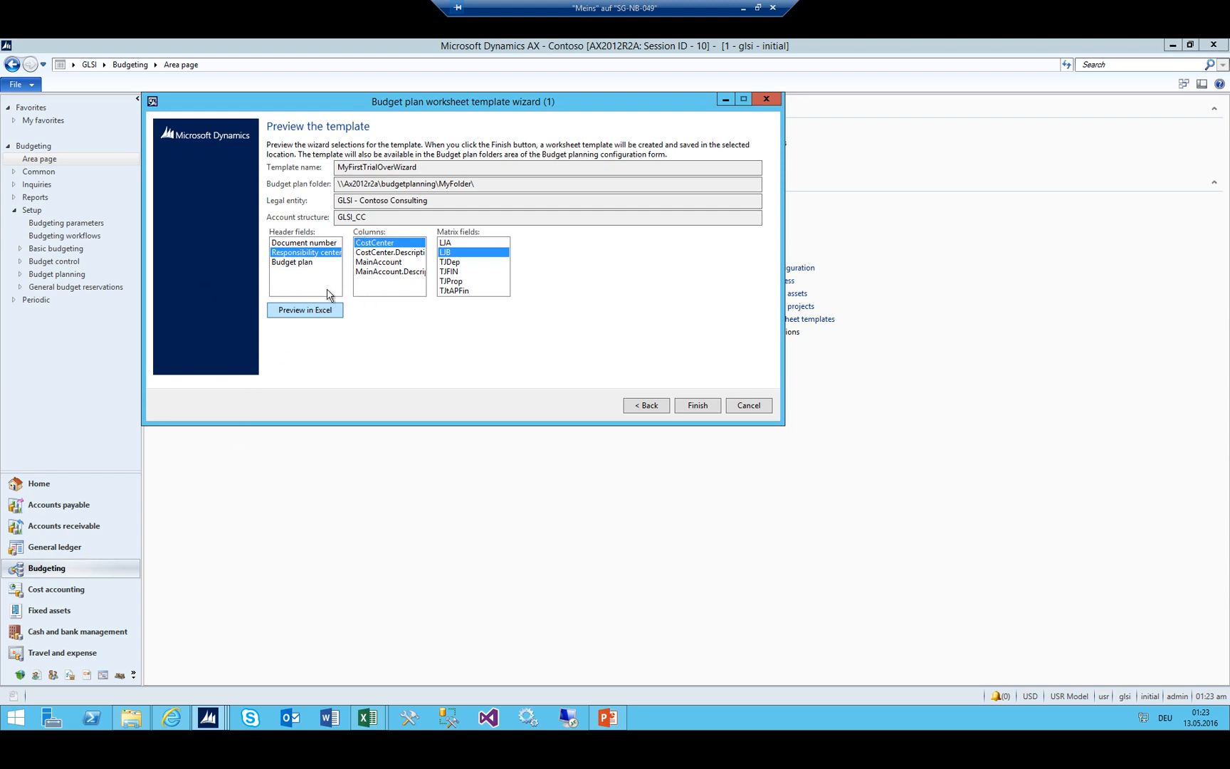
{"action": "left_click", "coordinate": [314, 313]}
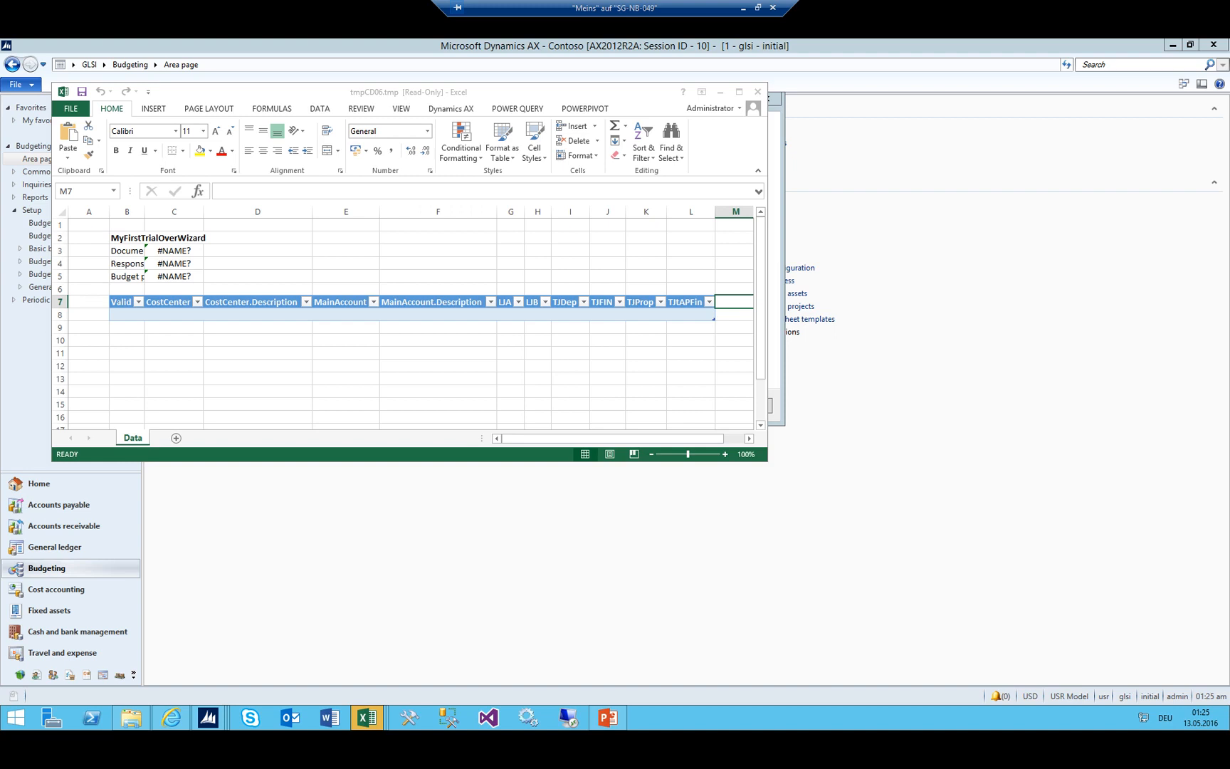
Maximize the preview workbook and widen column B so the header field labels are fully readable
{"action": "left_click", "coordinate": [739, 92]}
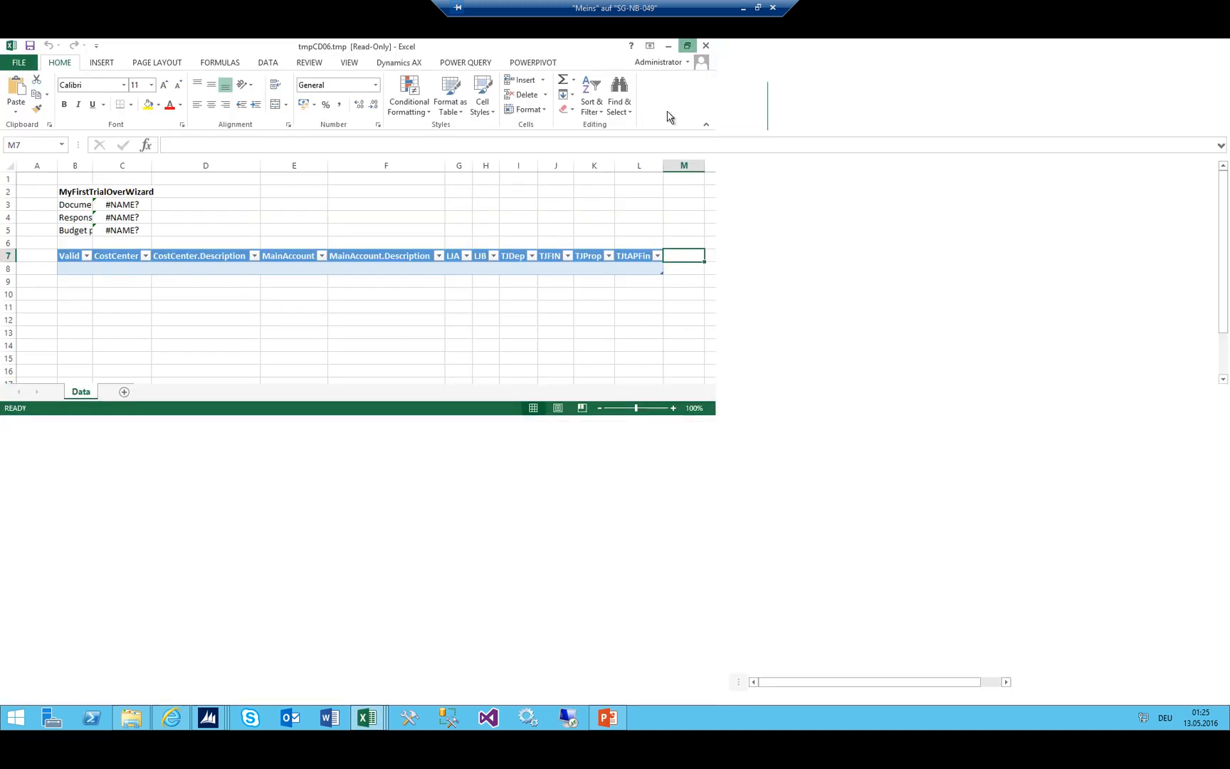
{"action": "left_click", "coordinate": [285, 268]}
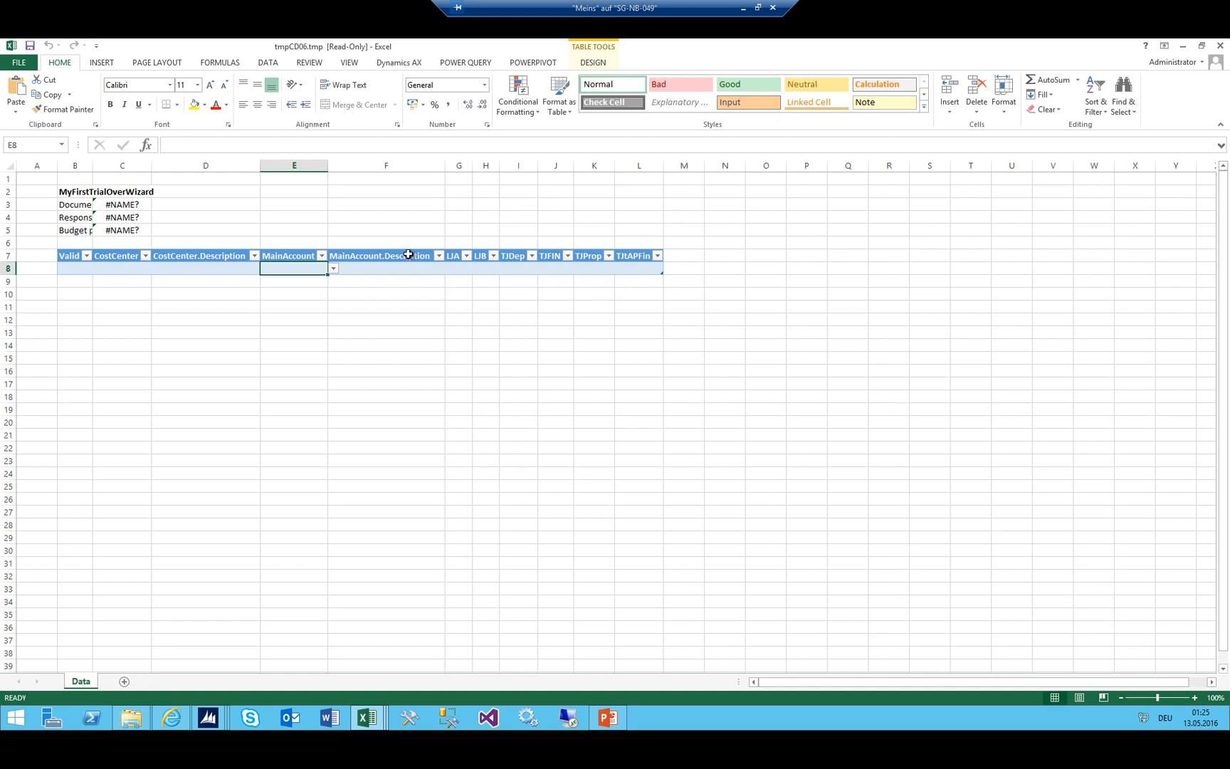
{"action": "left_click", "coordinate": [121, 204]}
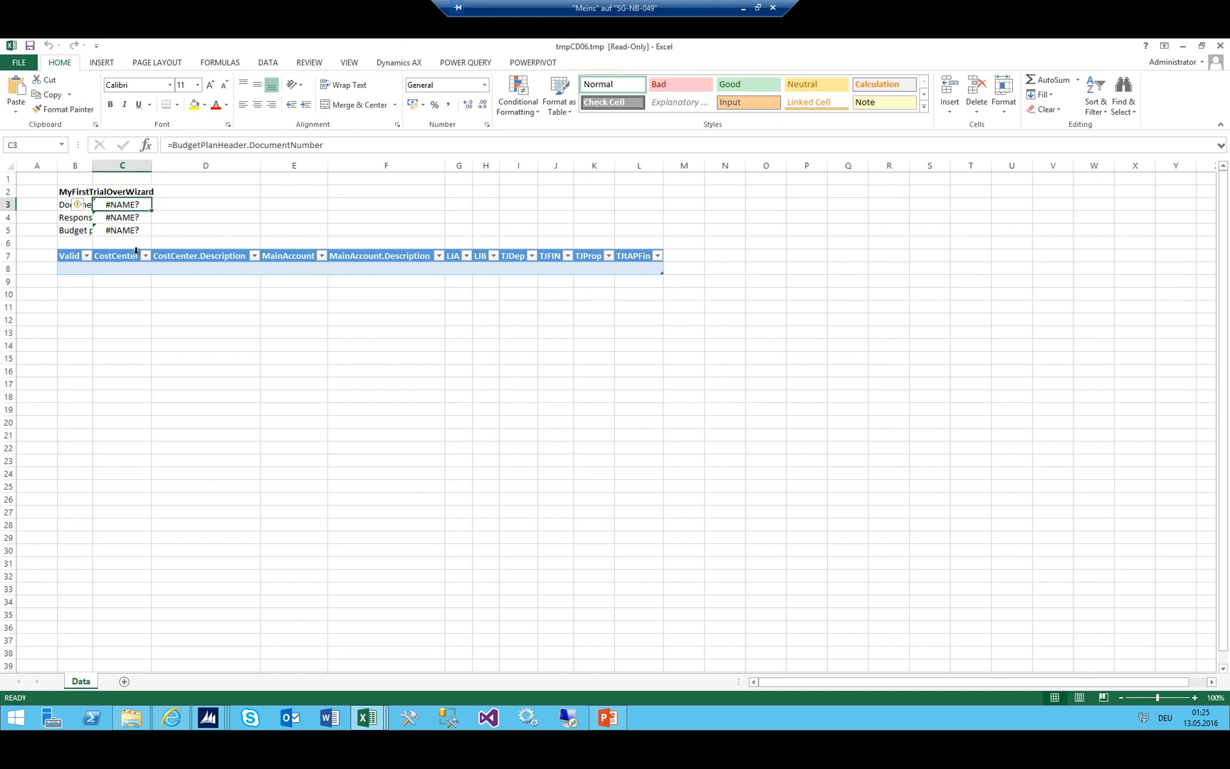
{"action": "left_click_drag", "start_coordinate": [92, 163], "coordinate": [186, 162]}
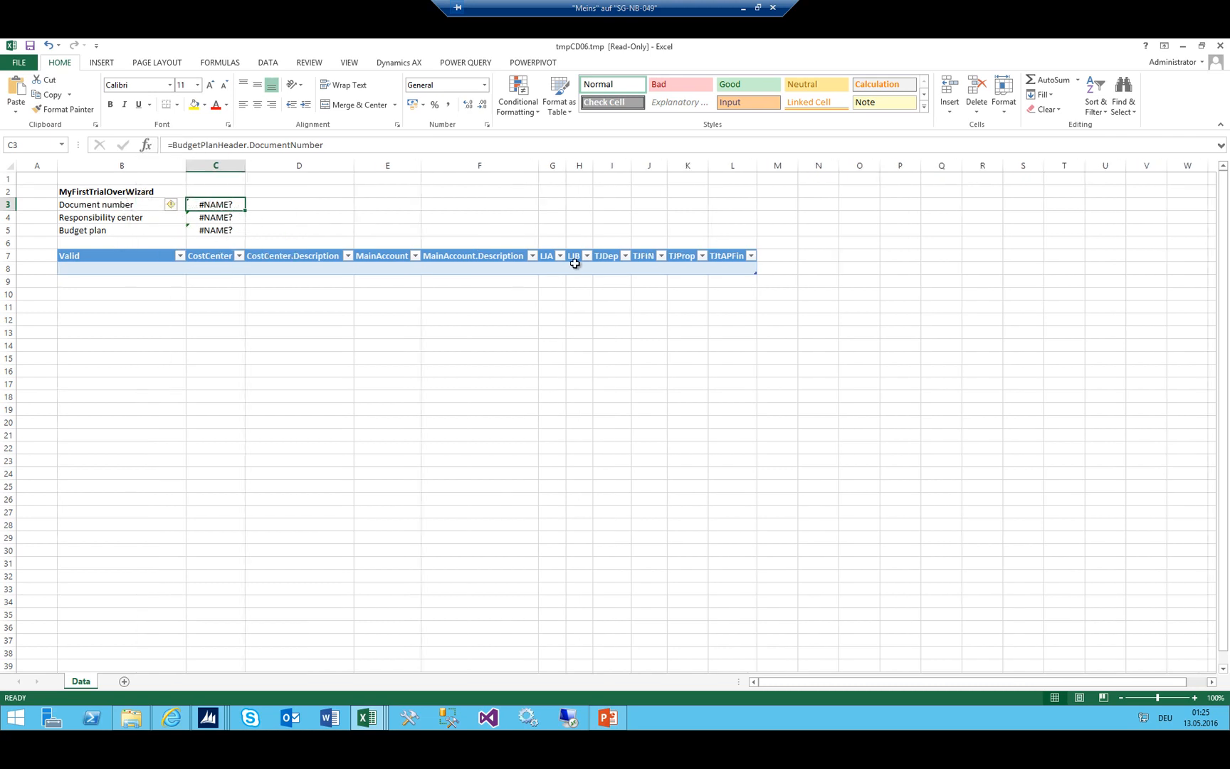
{"action": "left_click", "coordinate": [493, 268]}
{"action": "left_click", "coordinate": [100, 271]}
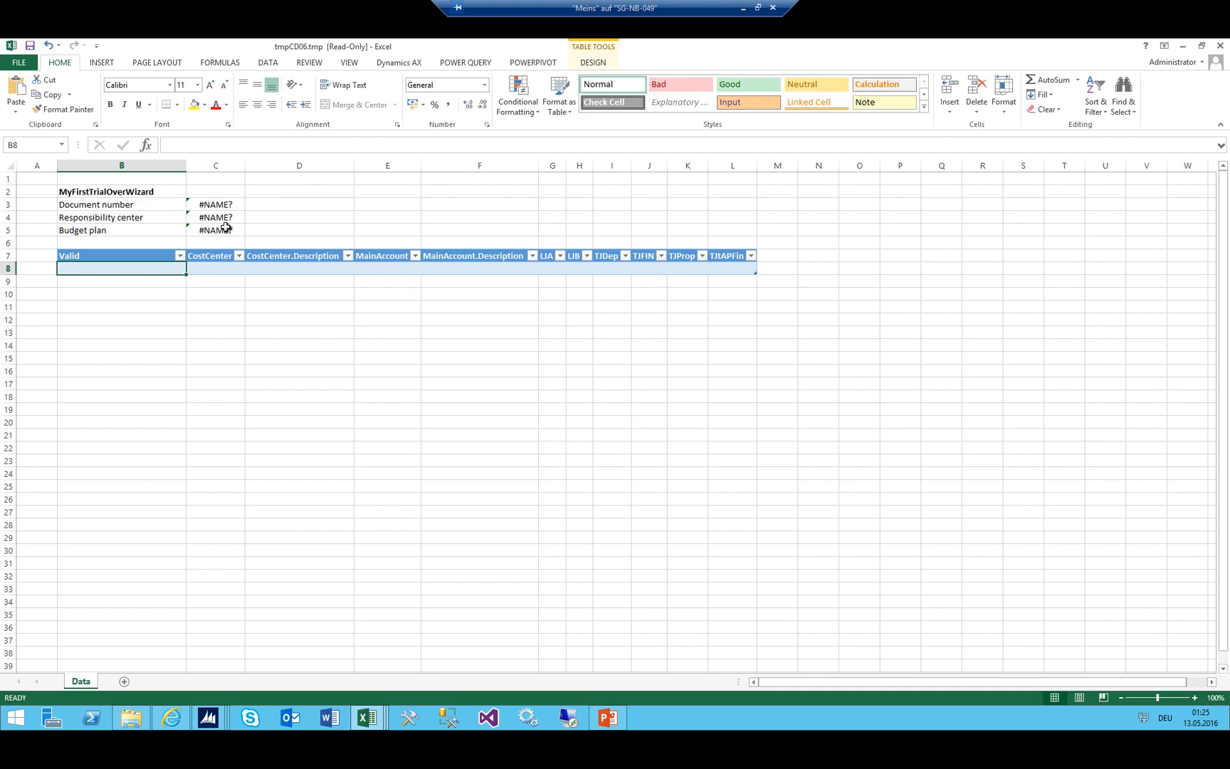
Refresh the preview worksheet with data from Dynamics AX and switch back to the template wizard
{"action": "left_click", "coordinate": [395, 63]}
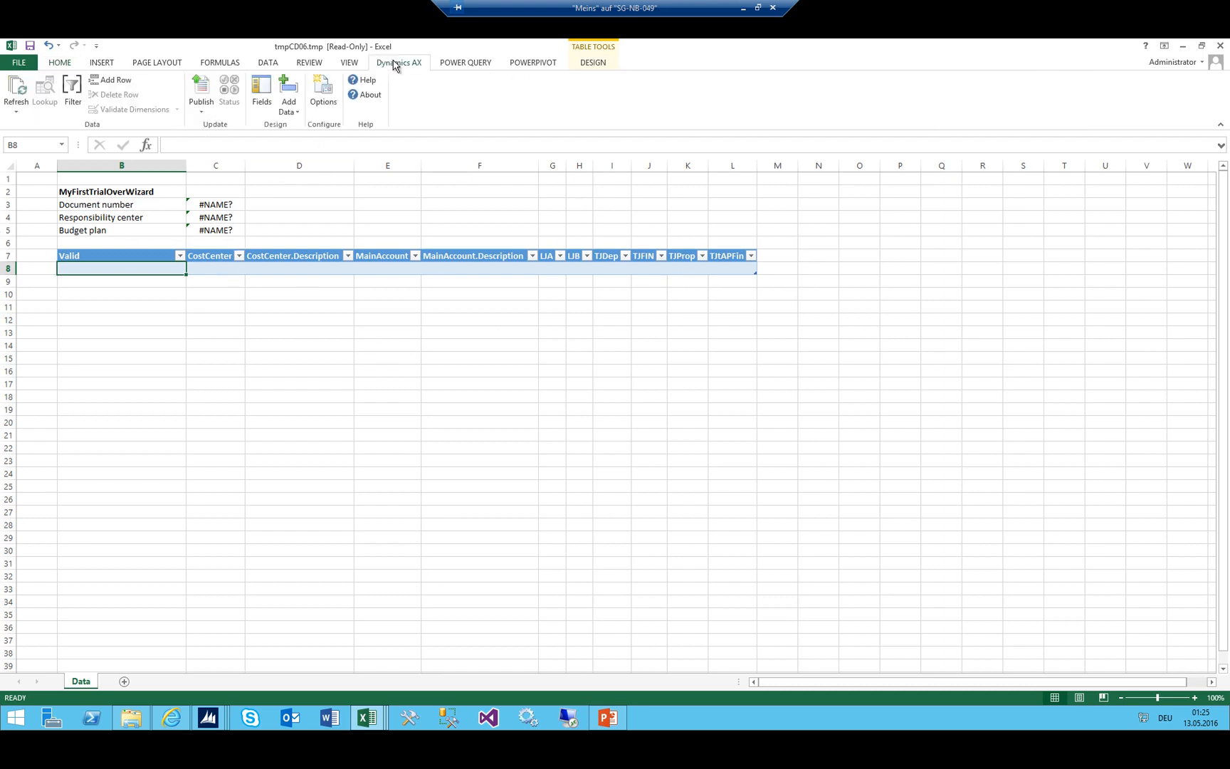
{"action": "left_click", "coordinate": [20, 89]}
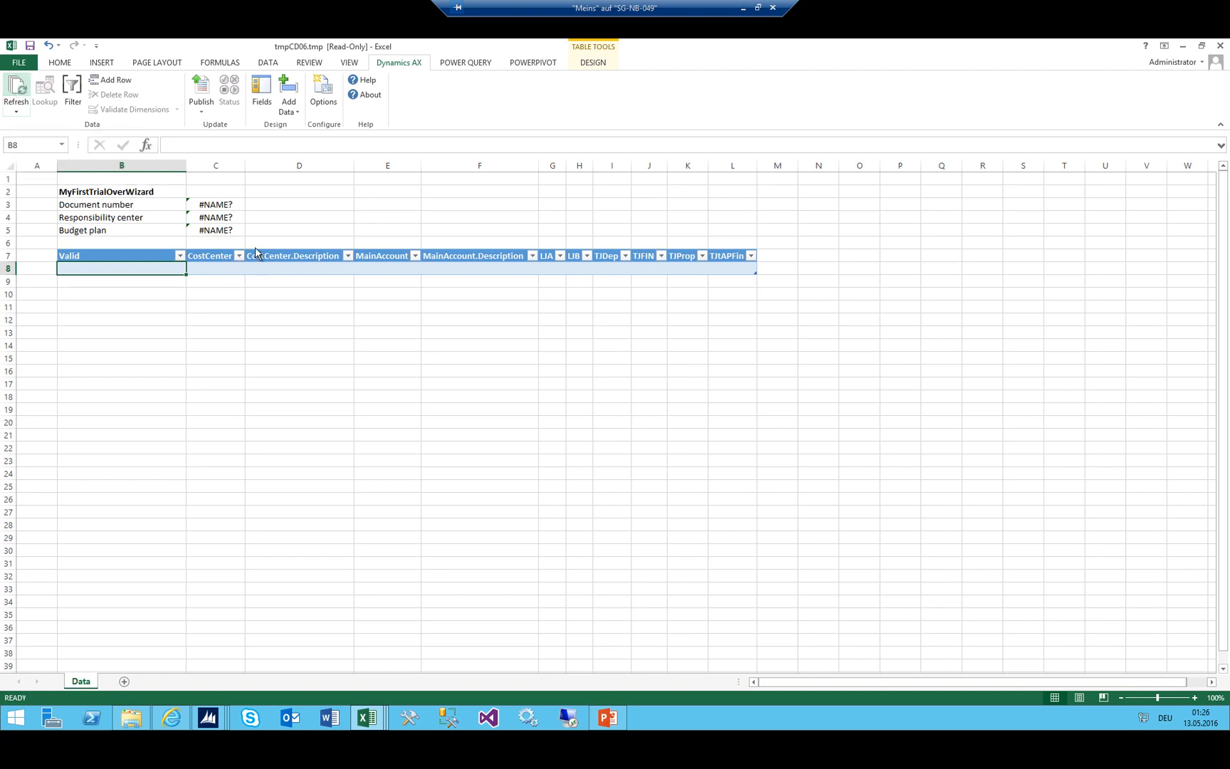
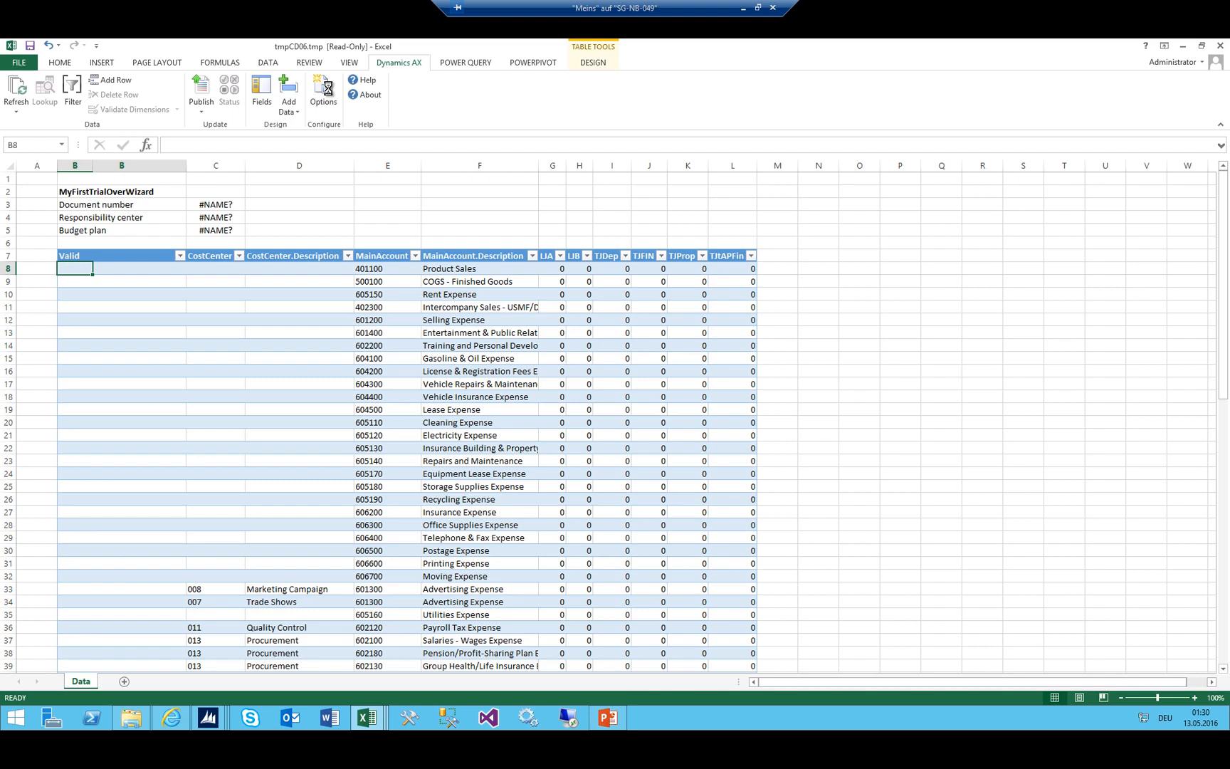
{"action": "left_click", "coordinate": [370, 720]}
{"action": "mouse_move", "coordinate": [208, 719]}
{"action": "left_click", "coordinate": [360, 627]}
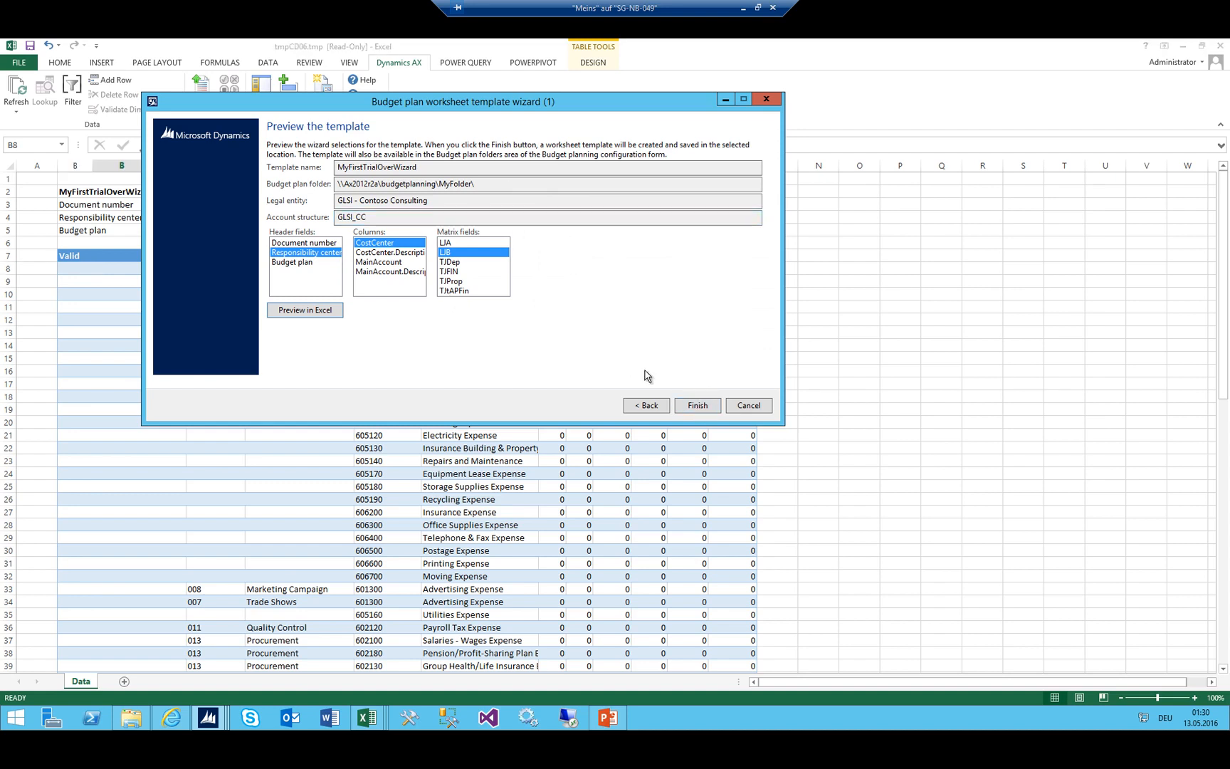
Finish the template wizard and reconnect the preview workbook to server AX2012R2A with default account structure GLSI_CC
{"action": "left_click", "coordinate": [697, 405]}
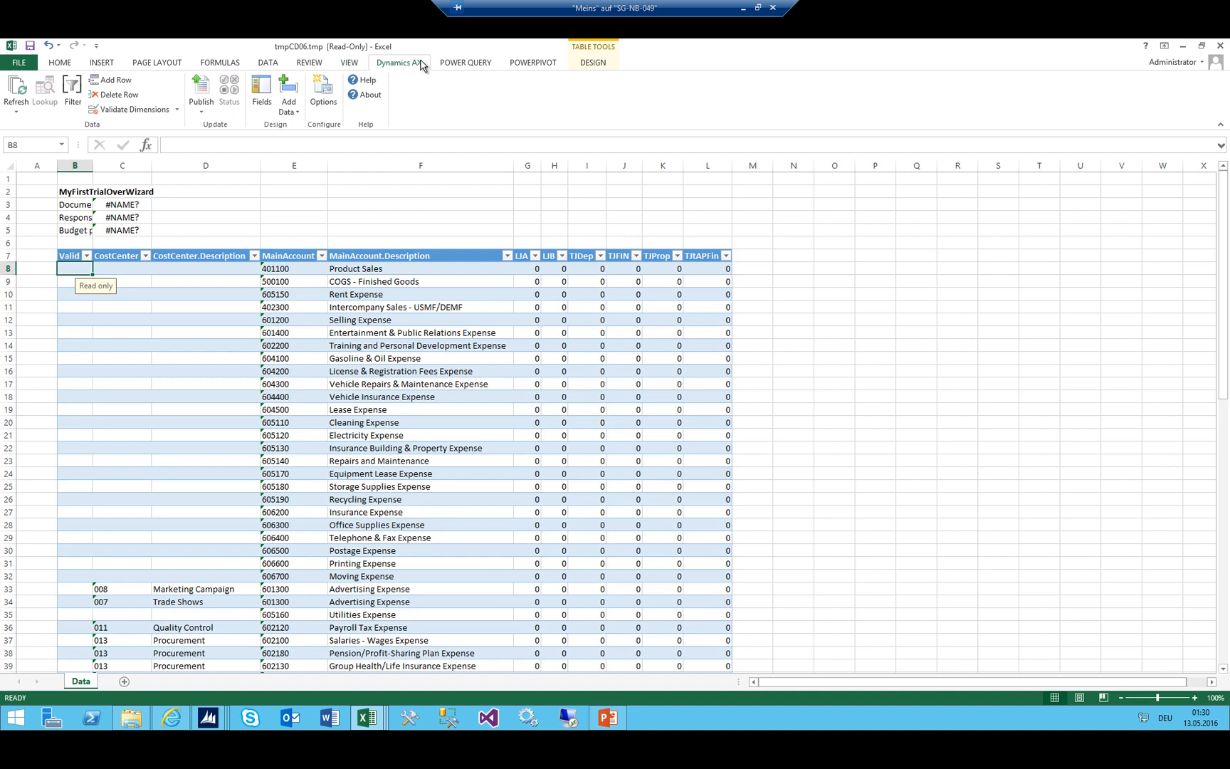
{"action": "left_click", "coordinate": [327, 90]}
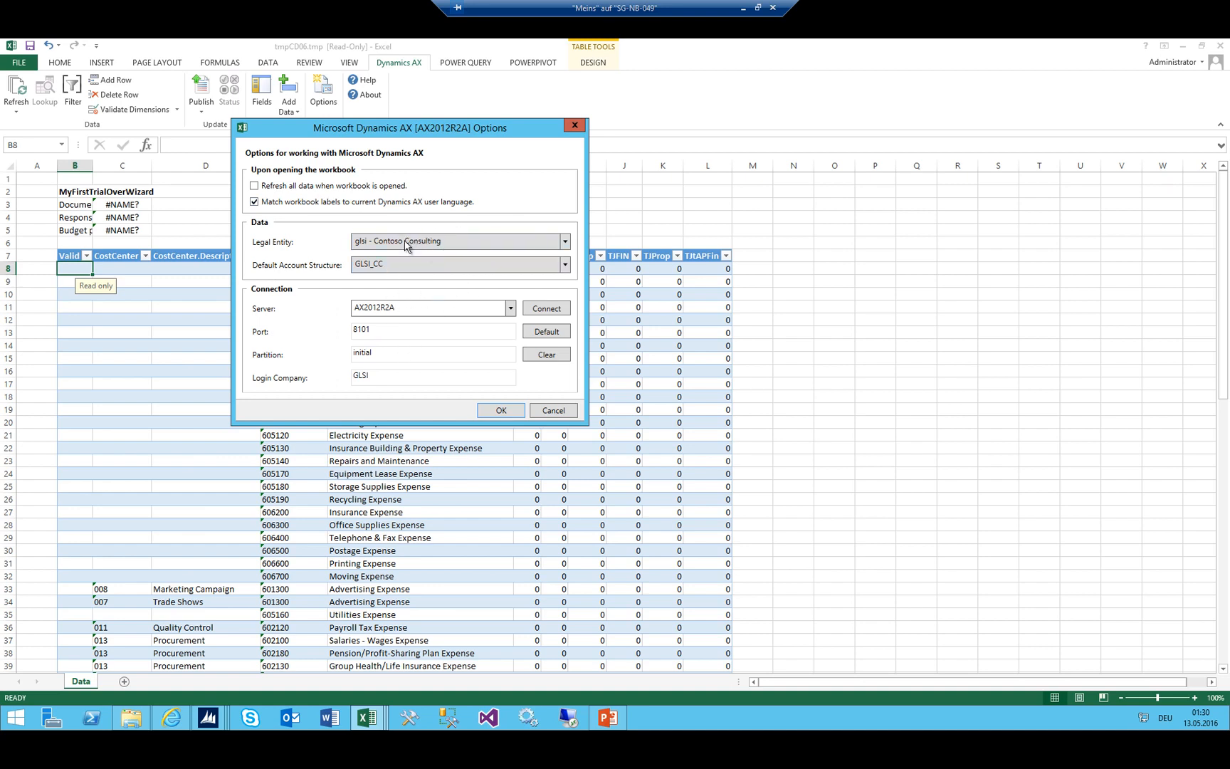
{"action": "left_click", "coordinate": [541, 312]}
{"action": "left_click", "coordinate": [425, 304]}
{"action": "left_click_drag", "start_coordinate": [429, 305], "coordinate": [325, 305]}
{"action": "left_click", "coordinate": [400, 304]}
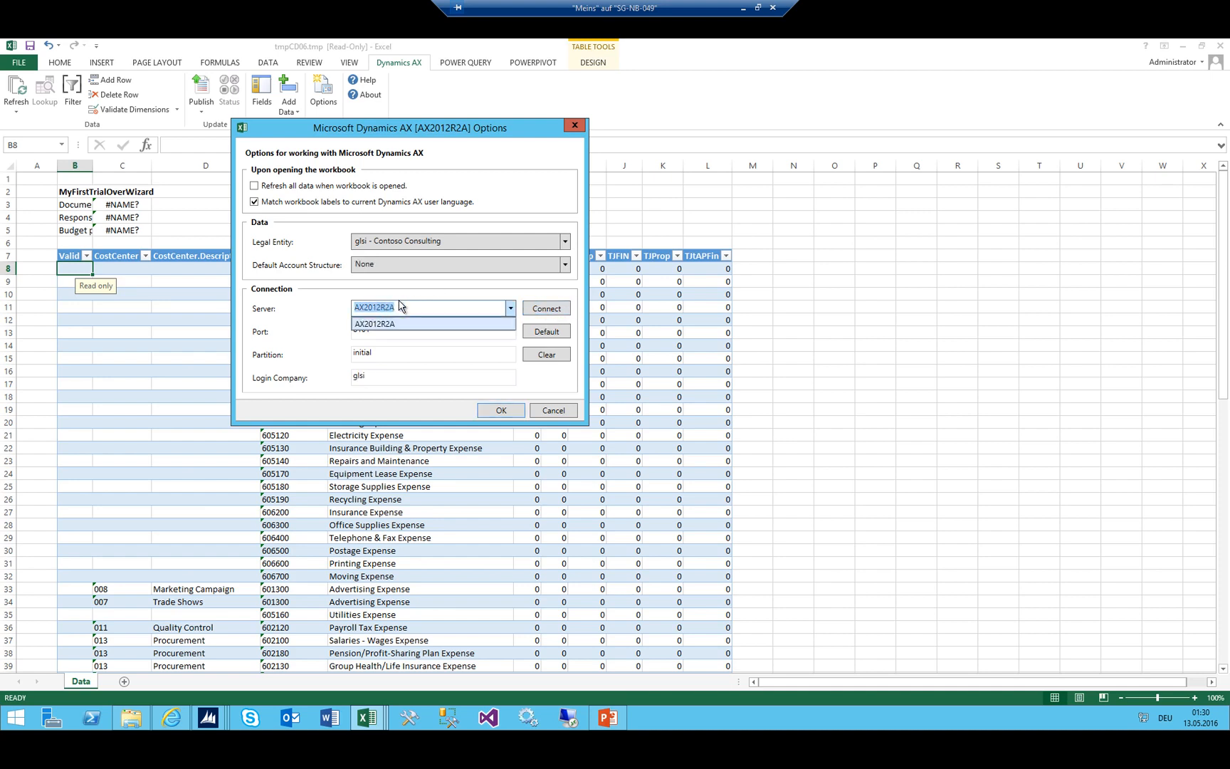
{"action": "left_click", "coordinate": [405, 306]}
{"action": "left_click", "coordinate": [393, 265]}
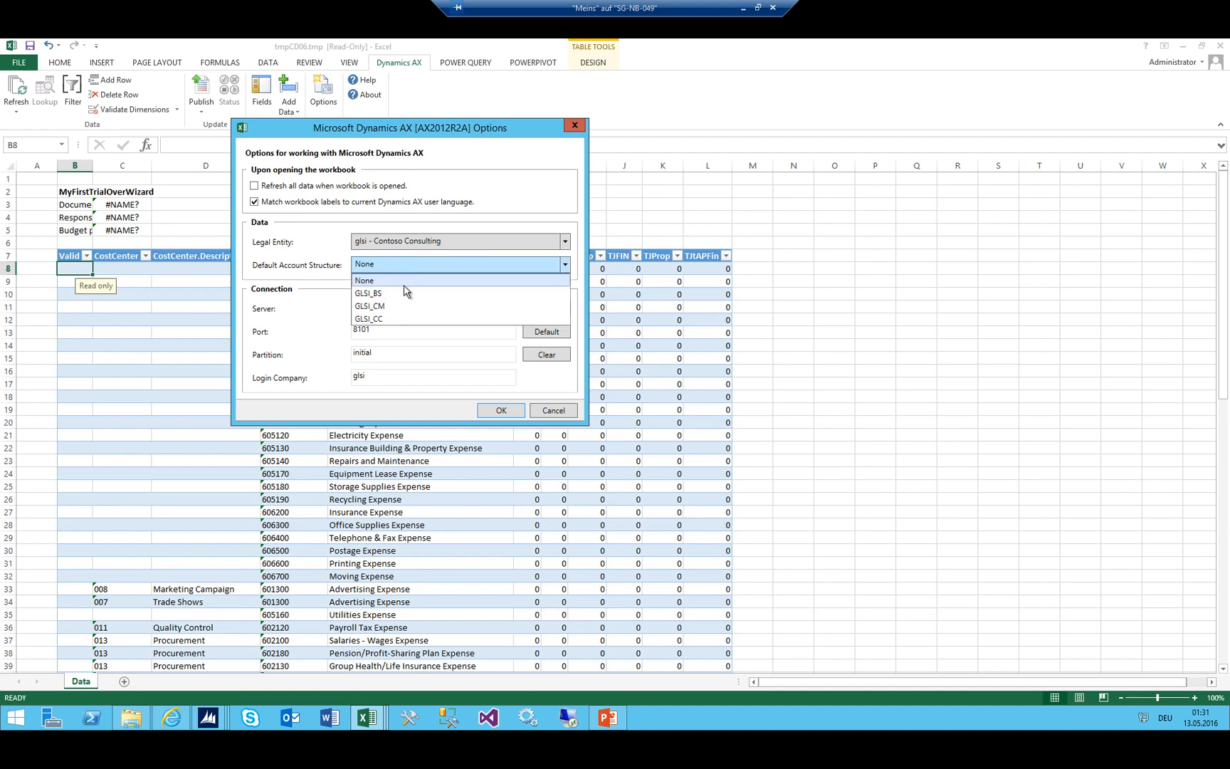
{"action": "left_click", "coordinate": [388, 320]}
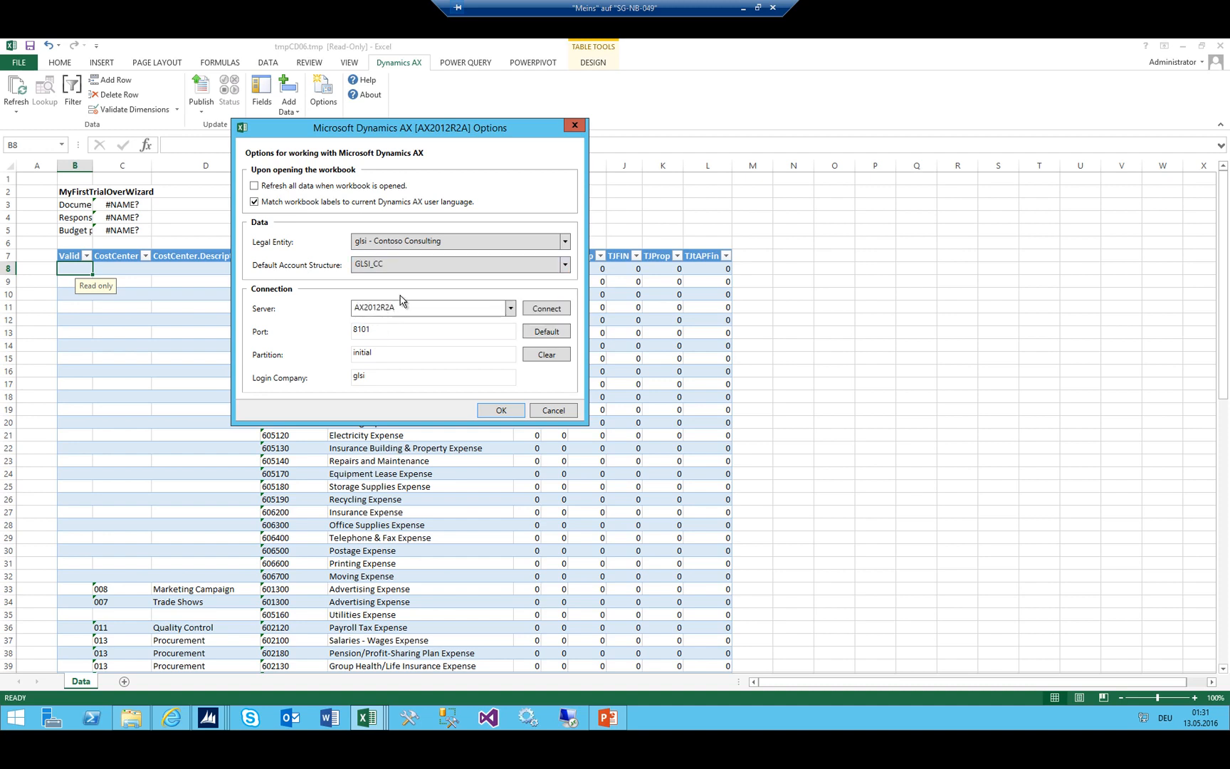
{"action": "left_click", "coordinate": [498, 411]}
Try to refresh the preview worksheet over the new Dynamics AX connection and return to the budget plan worksheet template wizard
{"action": "left_click", "coordinate": [383, 320]}
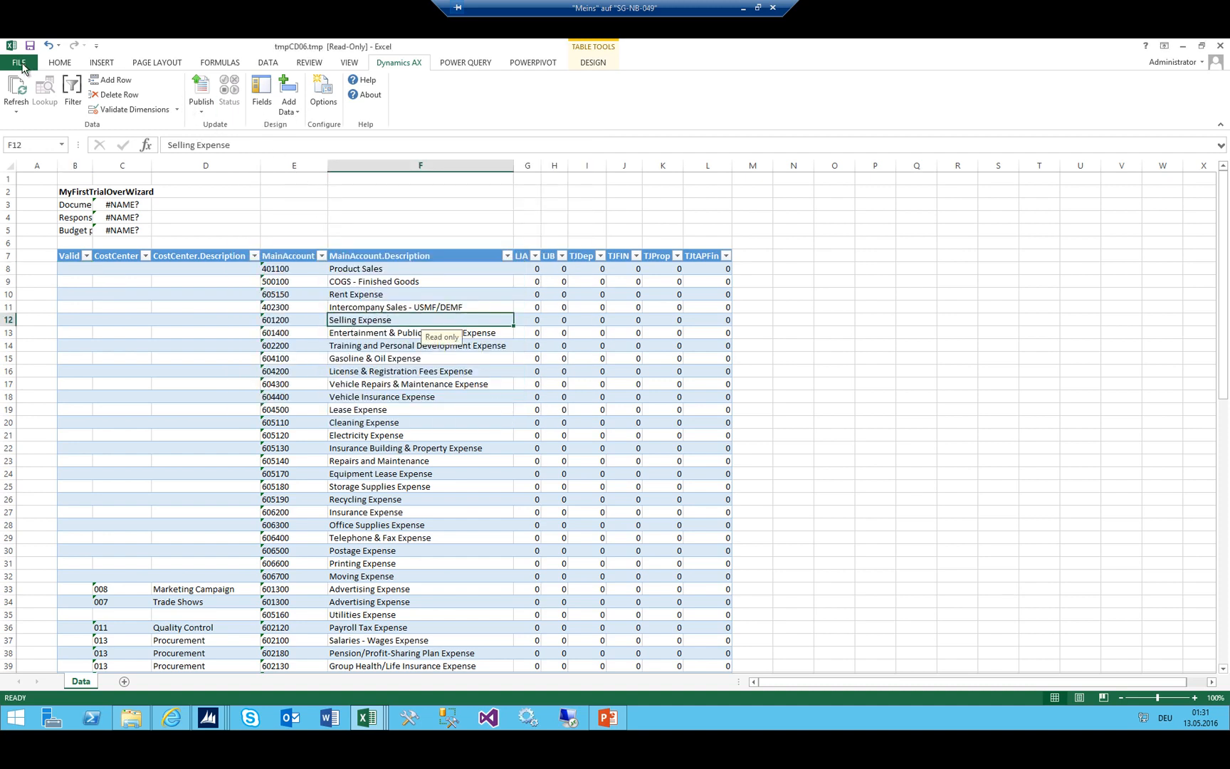
{"action": "left_click", "coordinate": [16, 89]}
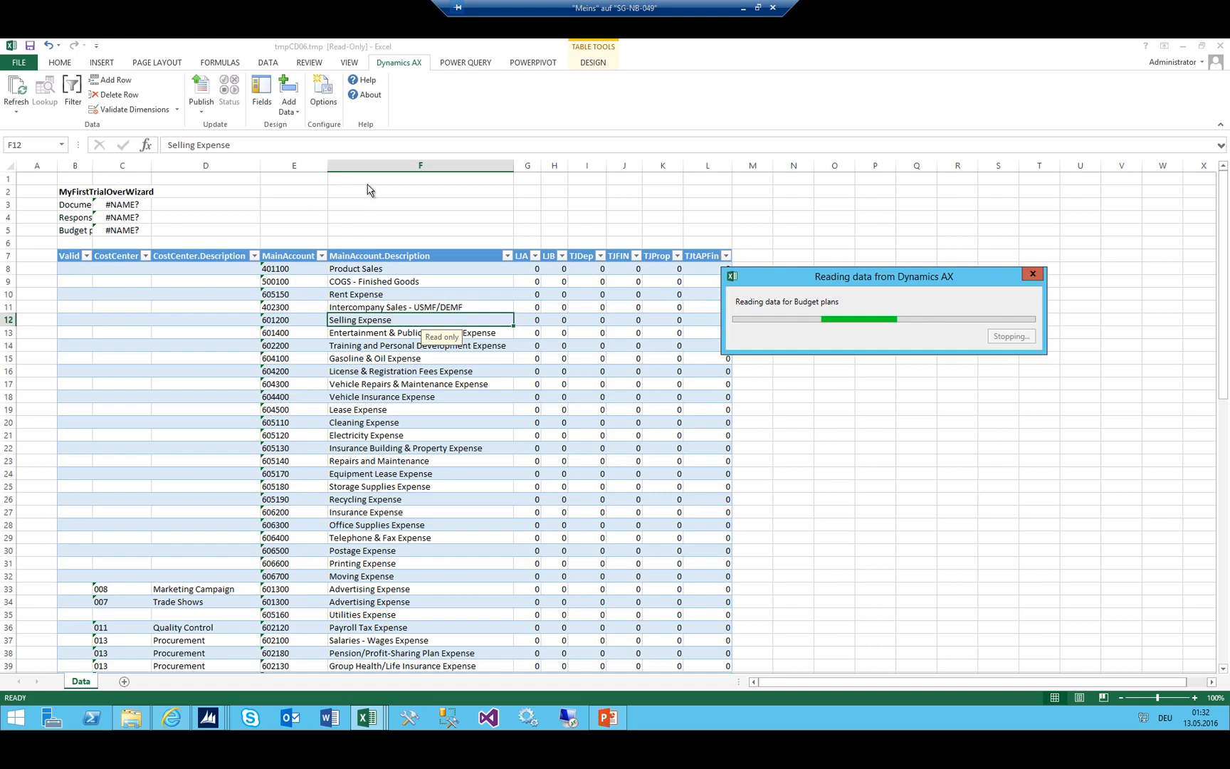
{"action": "mouse_move", "coordinate": [208, 717]}
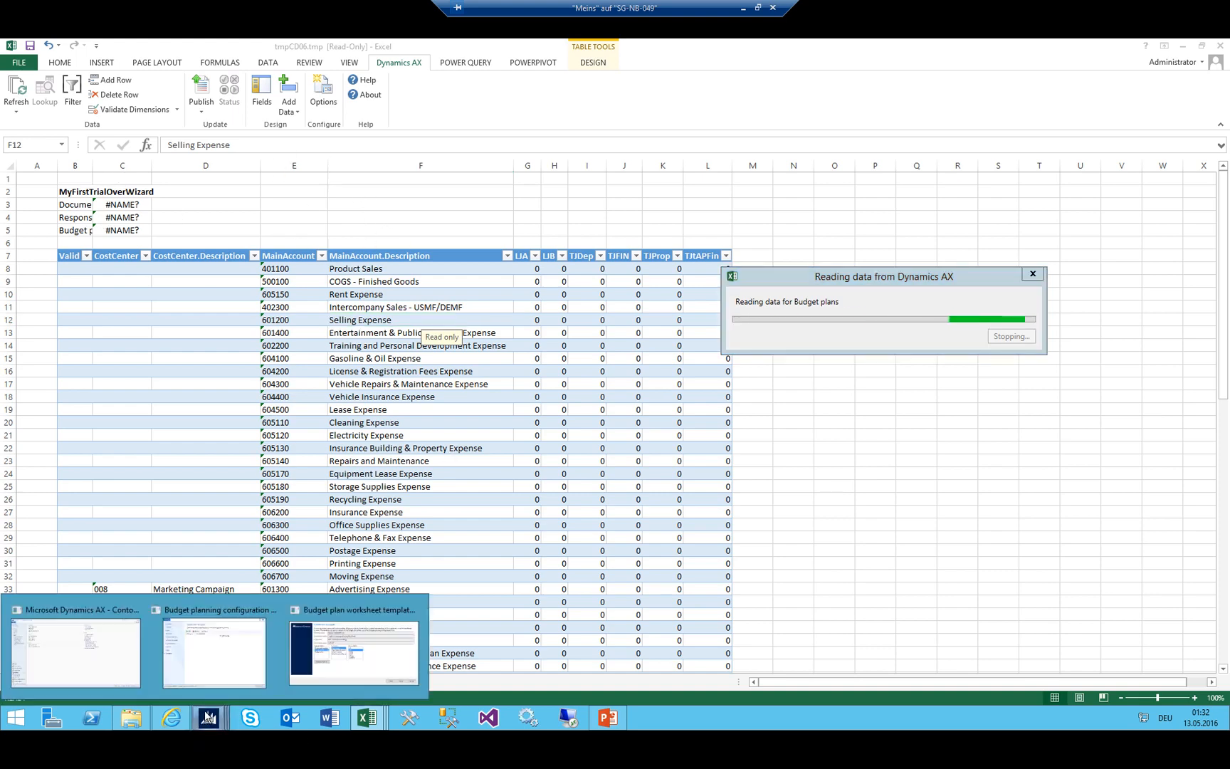
{"action": "left_click", "coordinate": [353, 651]}
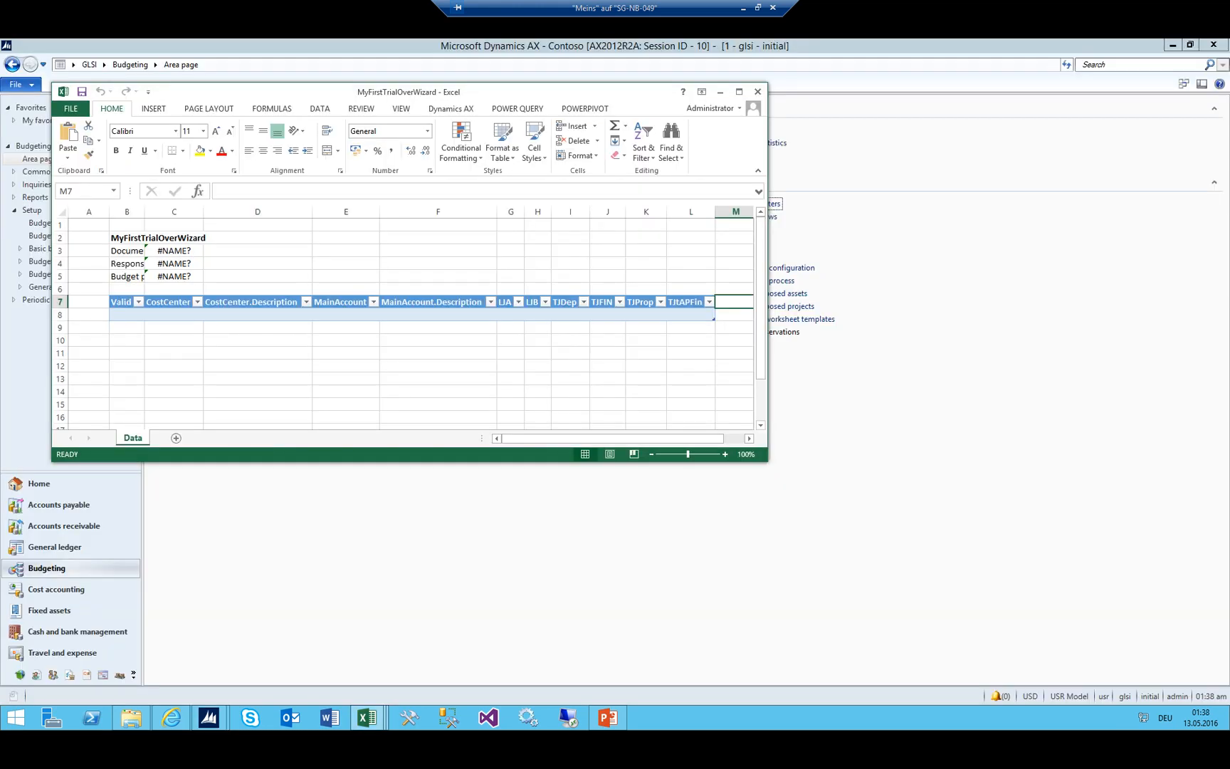
Check the MyFirstTrialOverWizard workbook file in MyFolder and close the folder window
{"action": "left_click", "coordinate": [216, 264]}
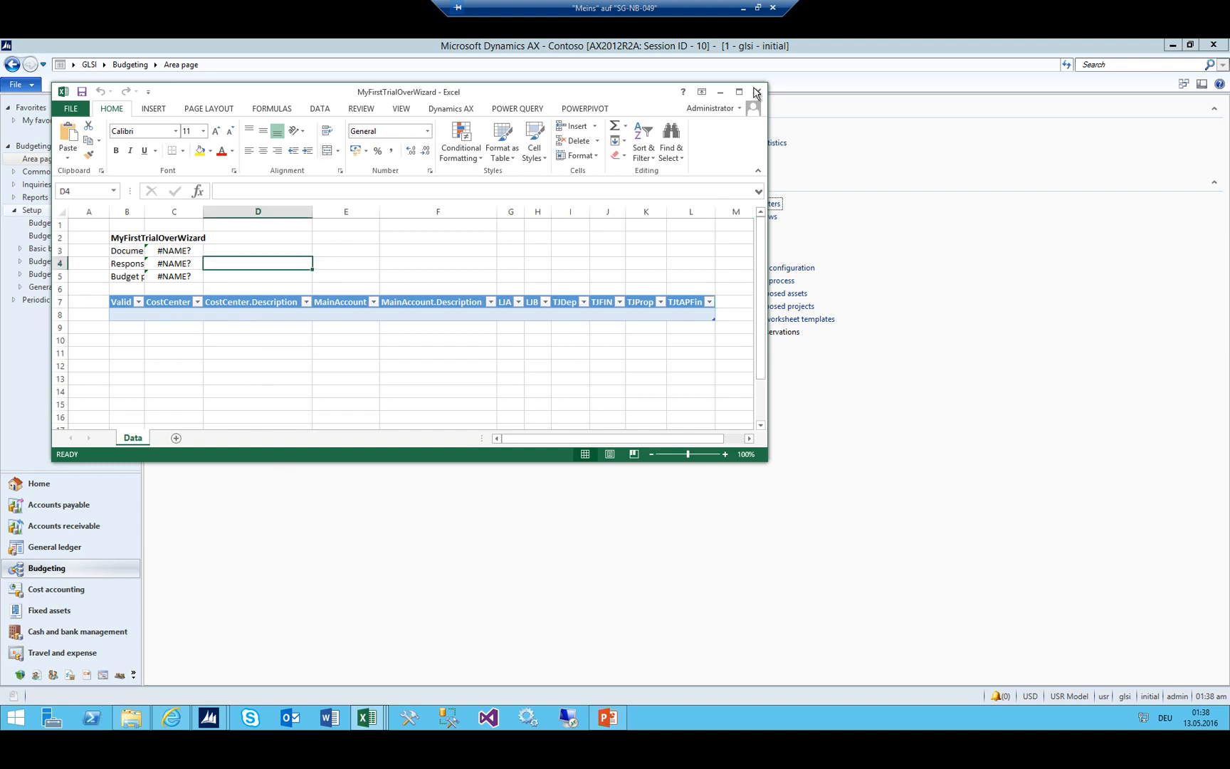
{"action": "left_click", "coordinate": [131, 717]}
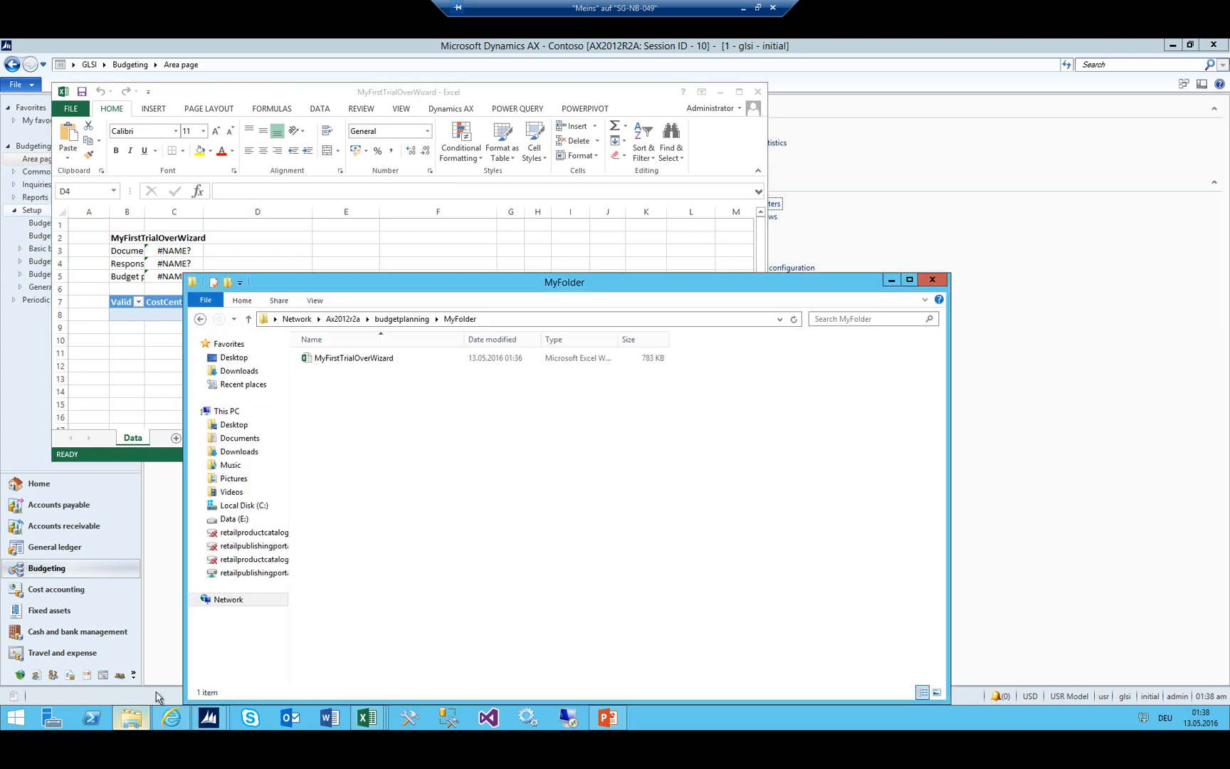
{"action": "left_click", "coordinate": [363, 360]}
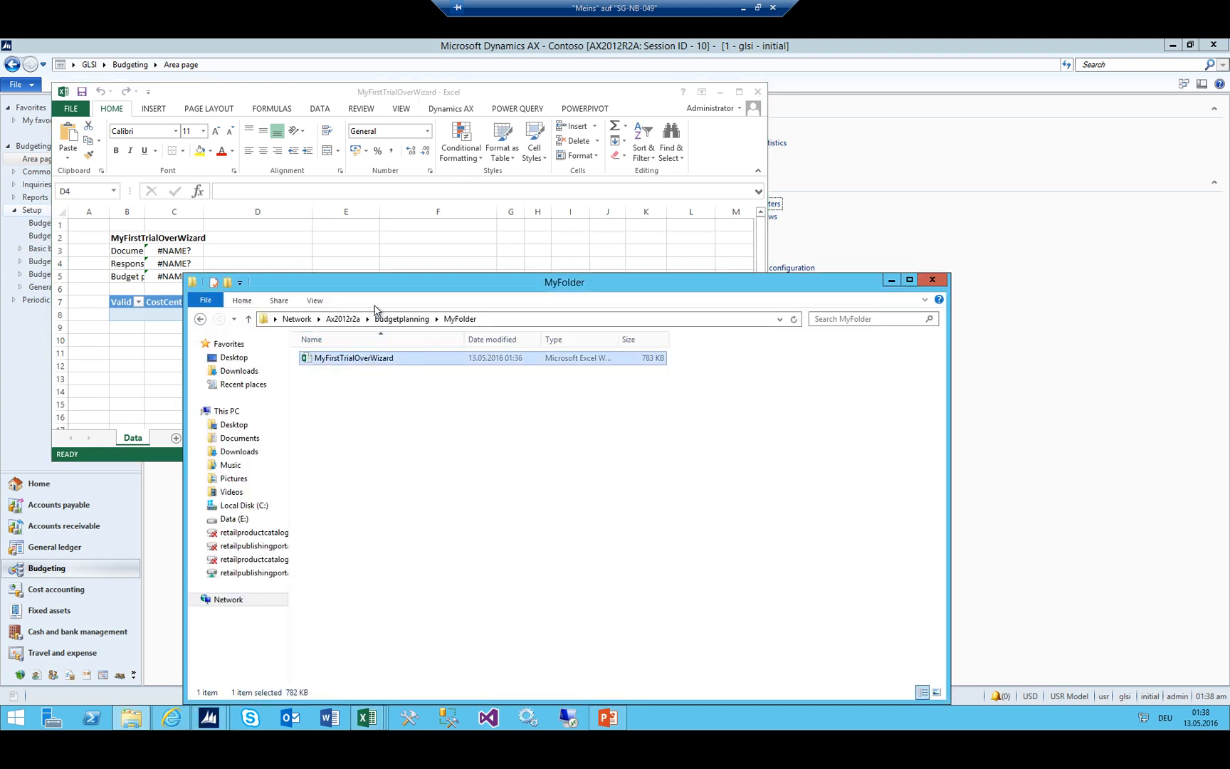
{"action": "left_click", "coordinate": [930, 282]}
Close the generated MyFirstTrialOverWizard workbook and save its changes
{"action": "left_click", "coordinate": [618, 275]}
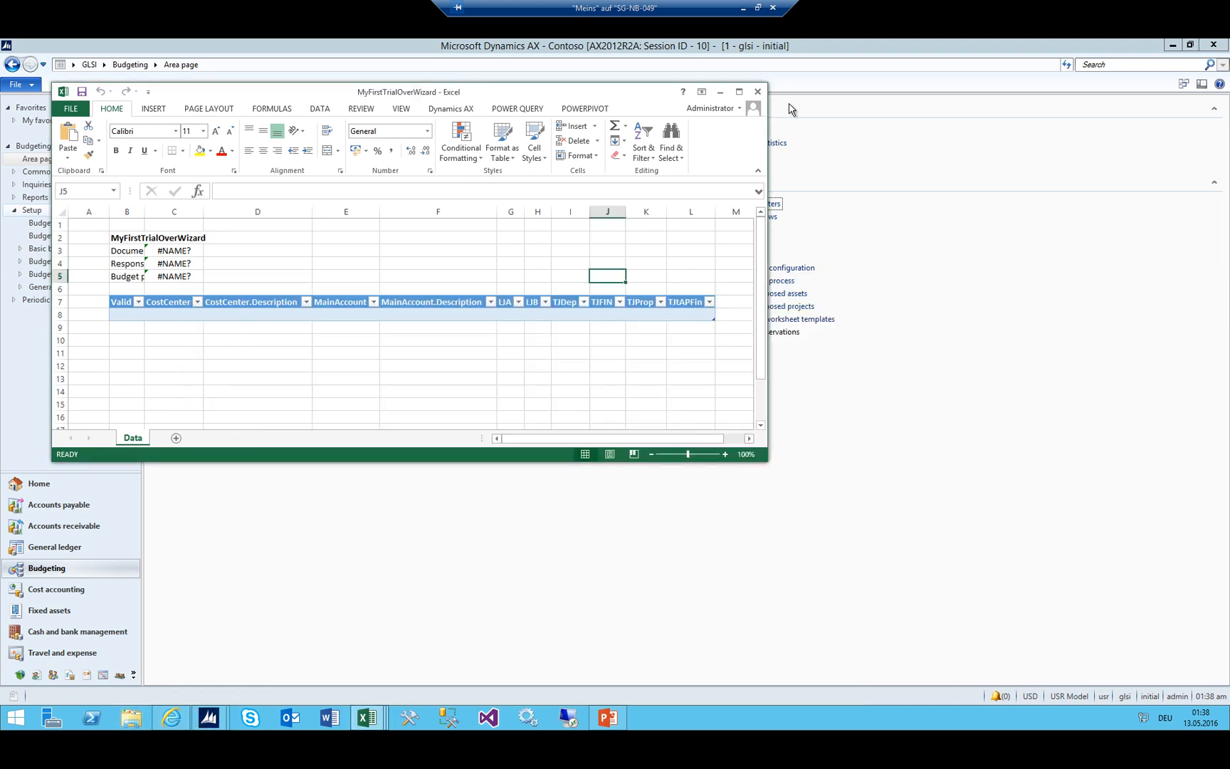
{"action": "left_click", "coordinate": [757, 91]}
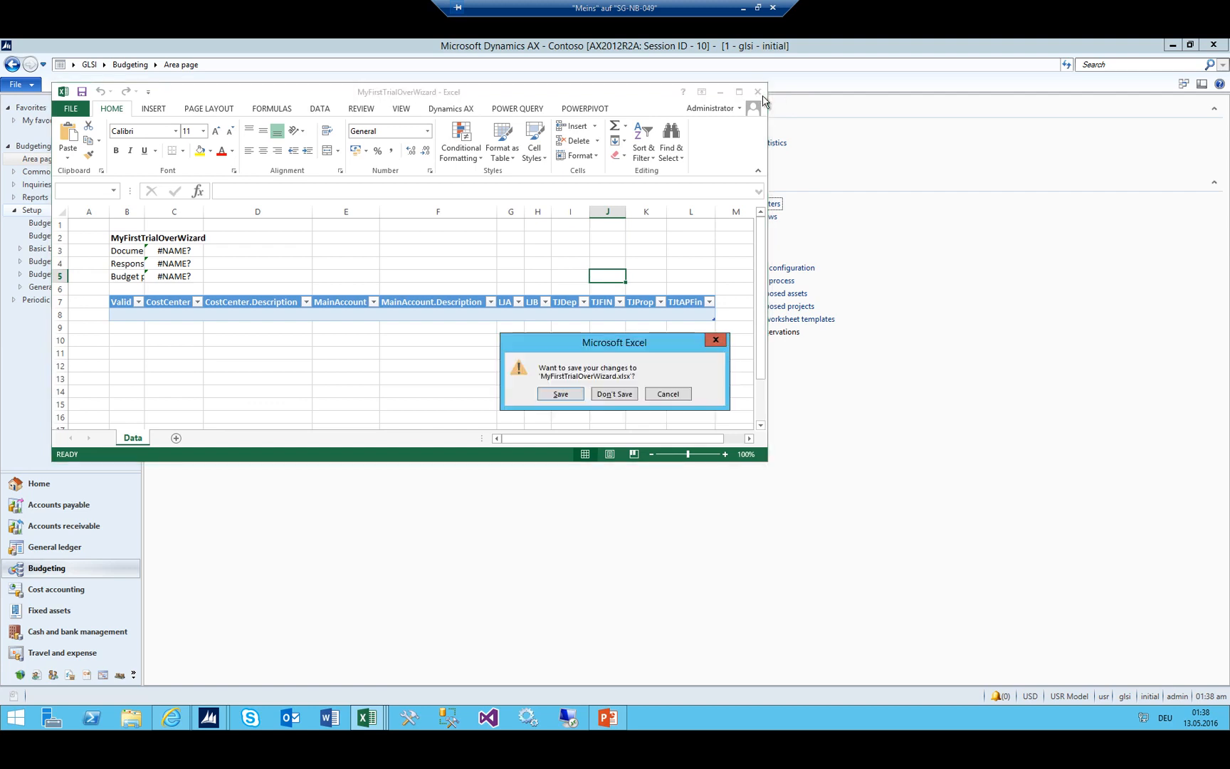
{"action": "left_click", "coordinate": [573, 391]}
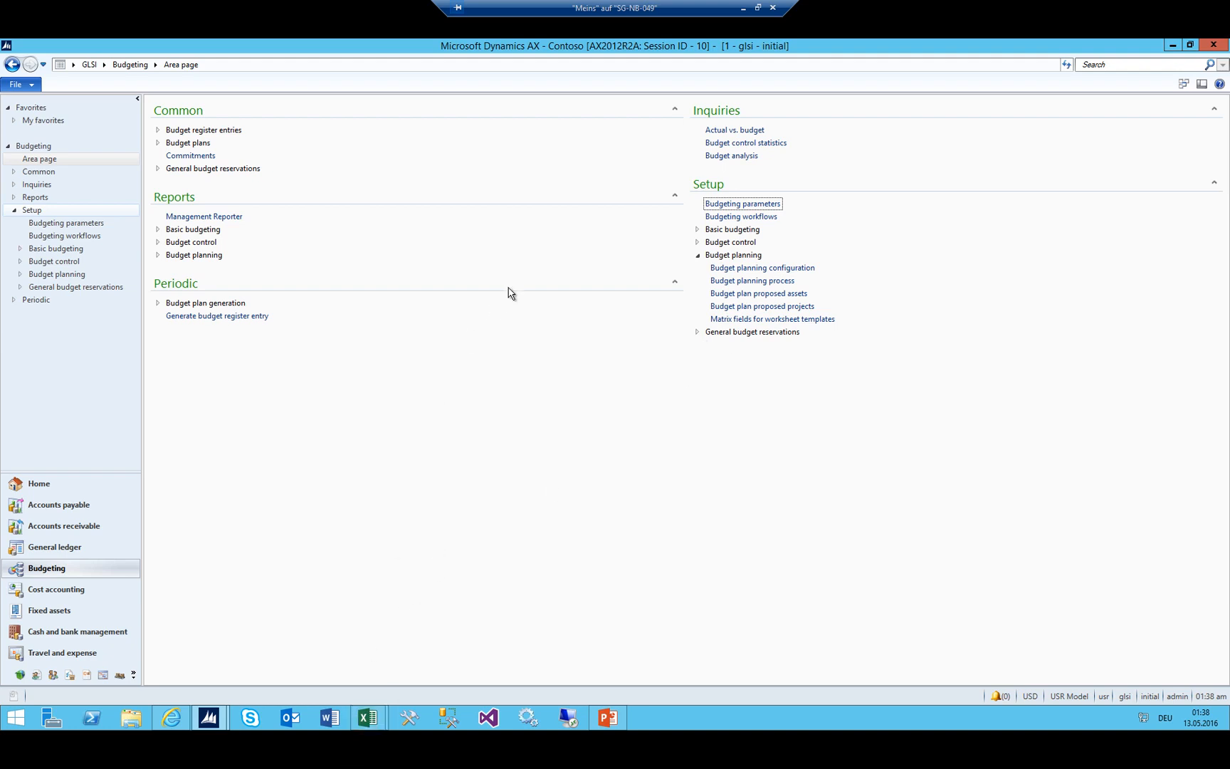
Browse to \\Ax2012r2a\budgetplanning\MyFolder to check the saved template file and close the folder window
{"action": "left_click", "coordinate": [132, 716]}
{"action": "left_click", "coordinate": [380, 323]}
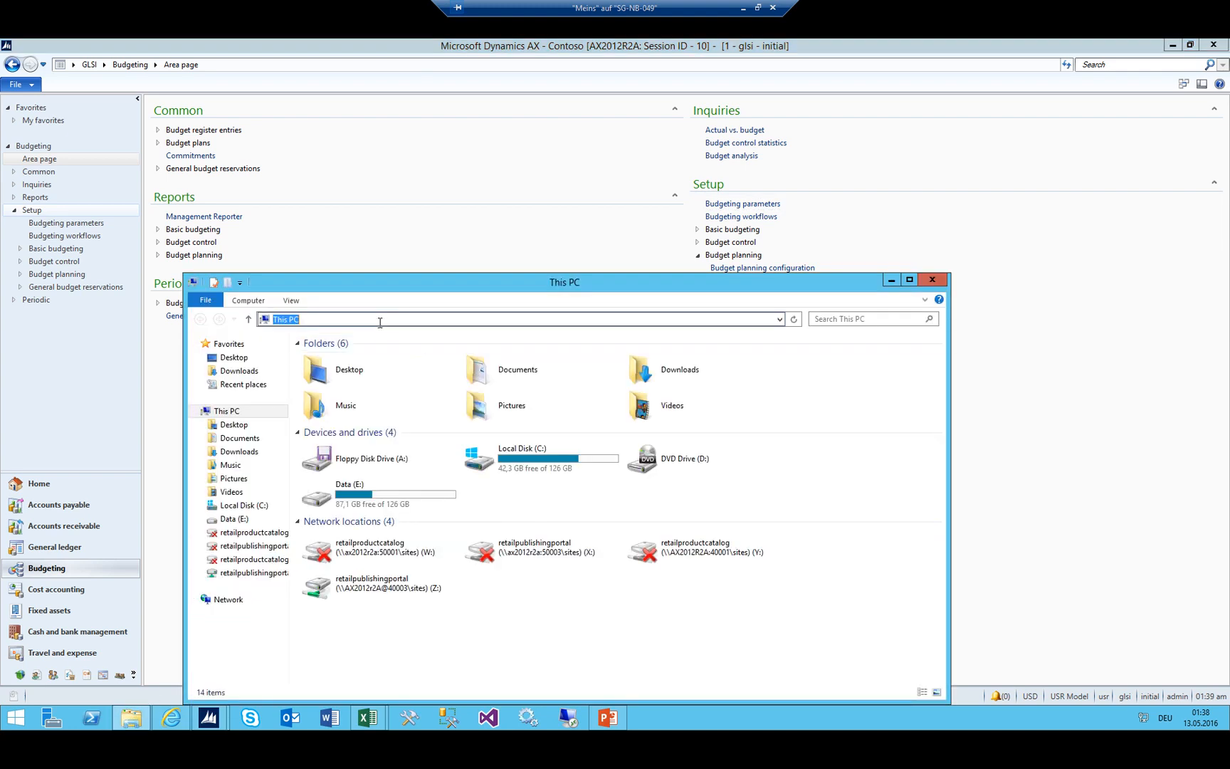
{"action": "type", "text": "\\\\"}
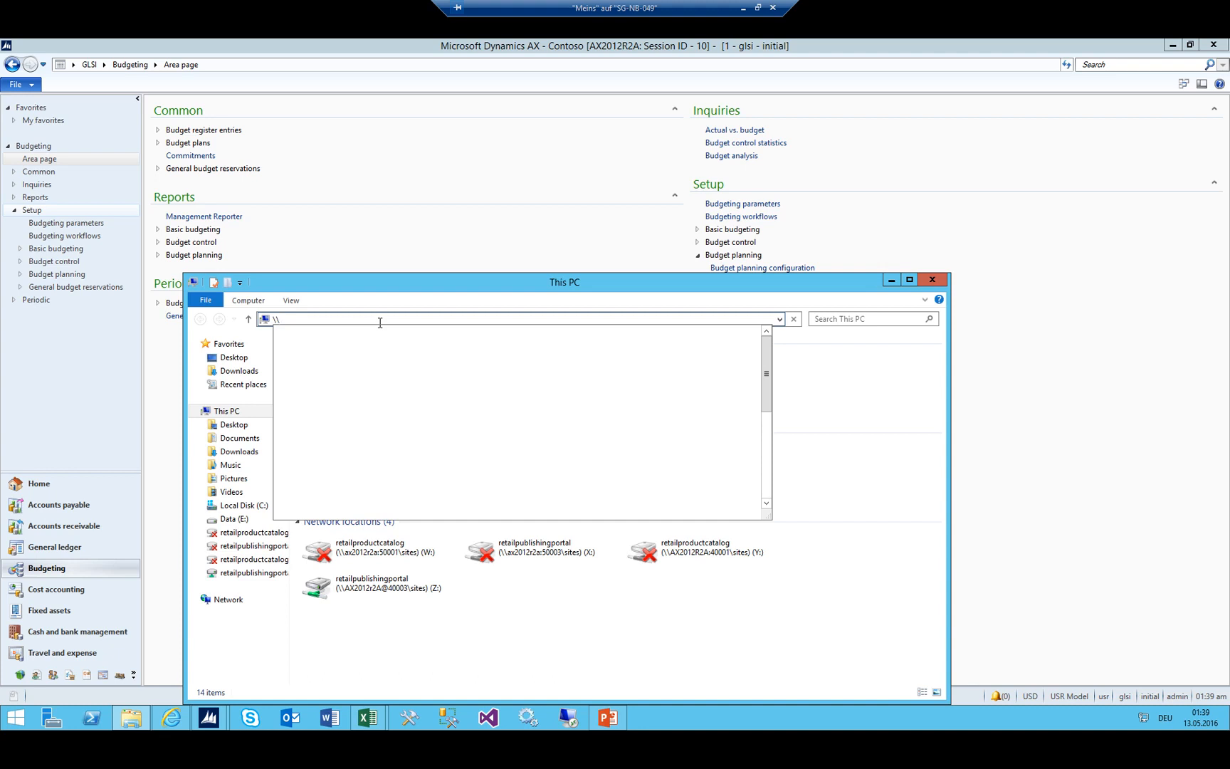
{"action": "type", "text": "Ax2012r2a\\budgetplanning\\MyFolder"}
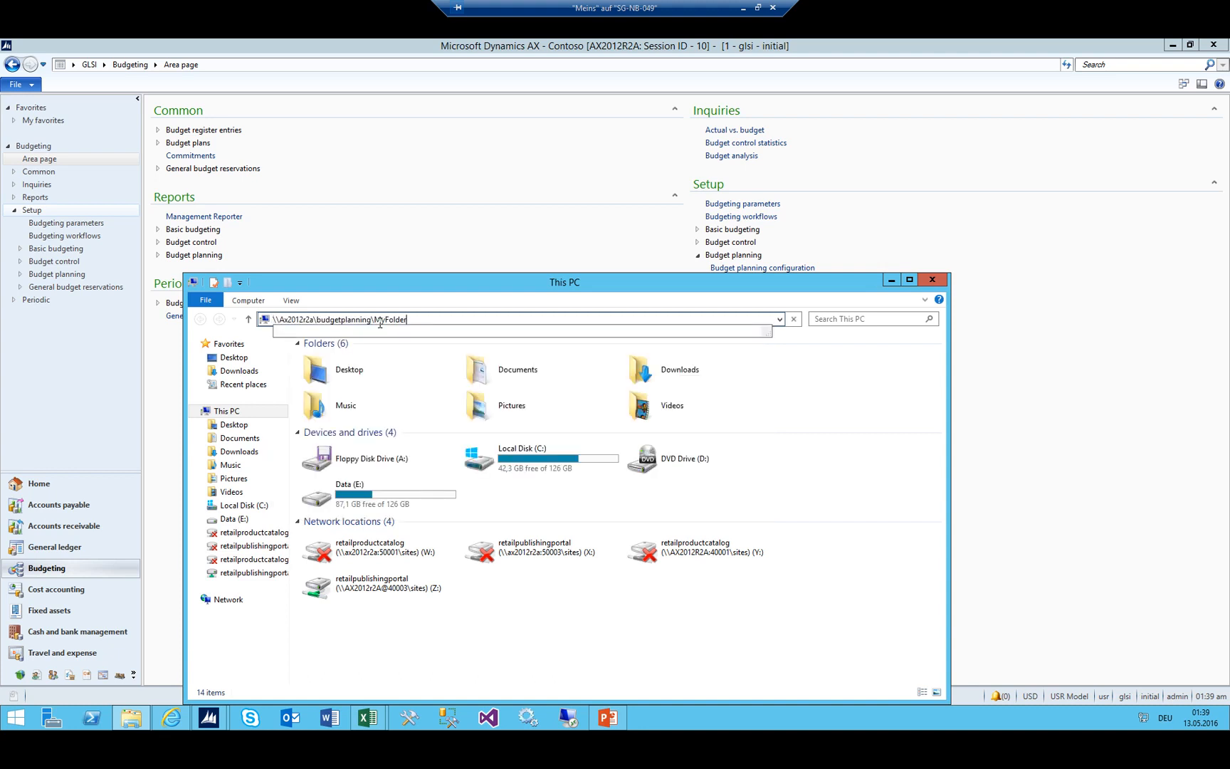
{"action": "key", "text": "BackSpace"}
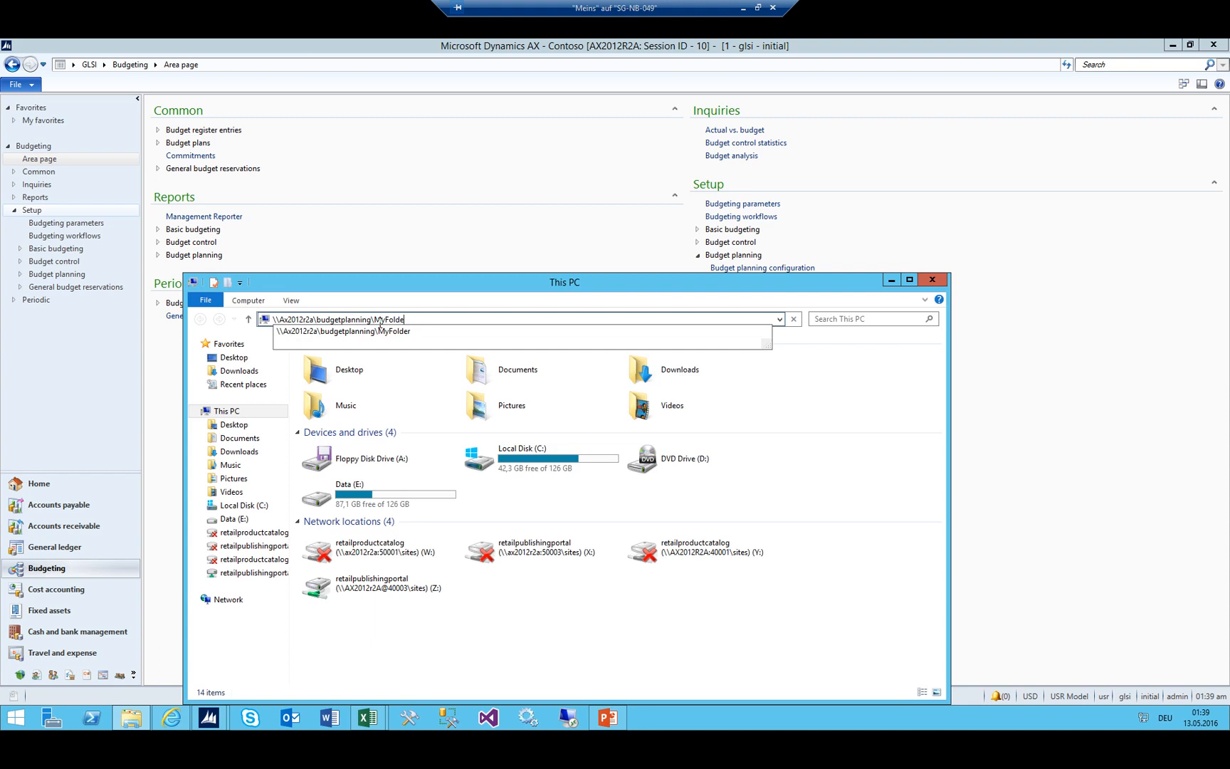
{"action": "left_click", "coordinate": [379, 331]}
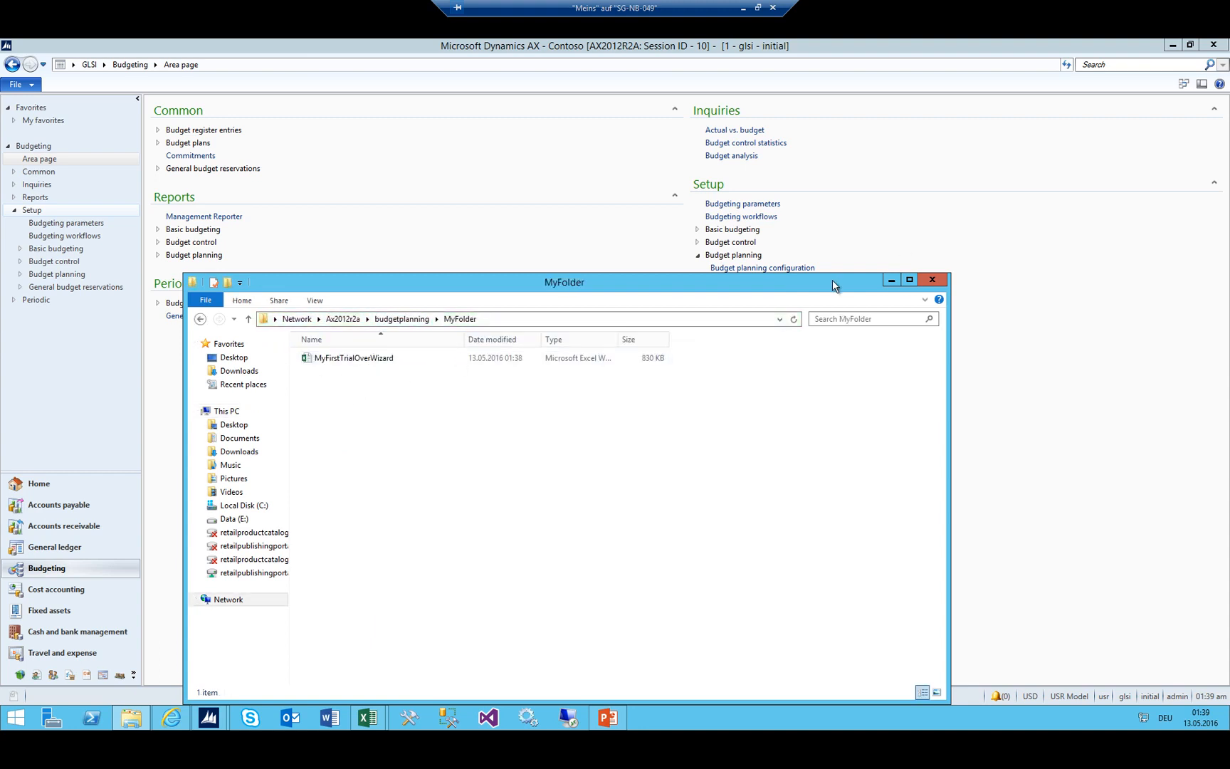
{"action": "left_click", "coordinate": [932, 280]}
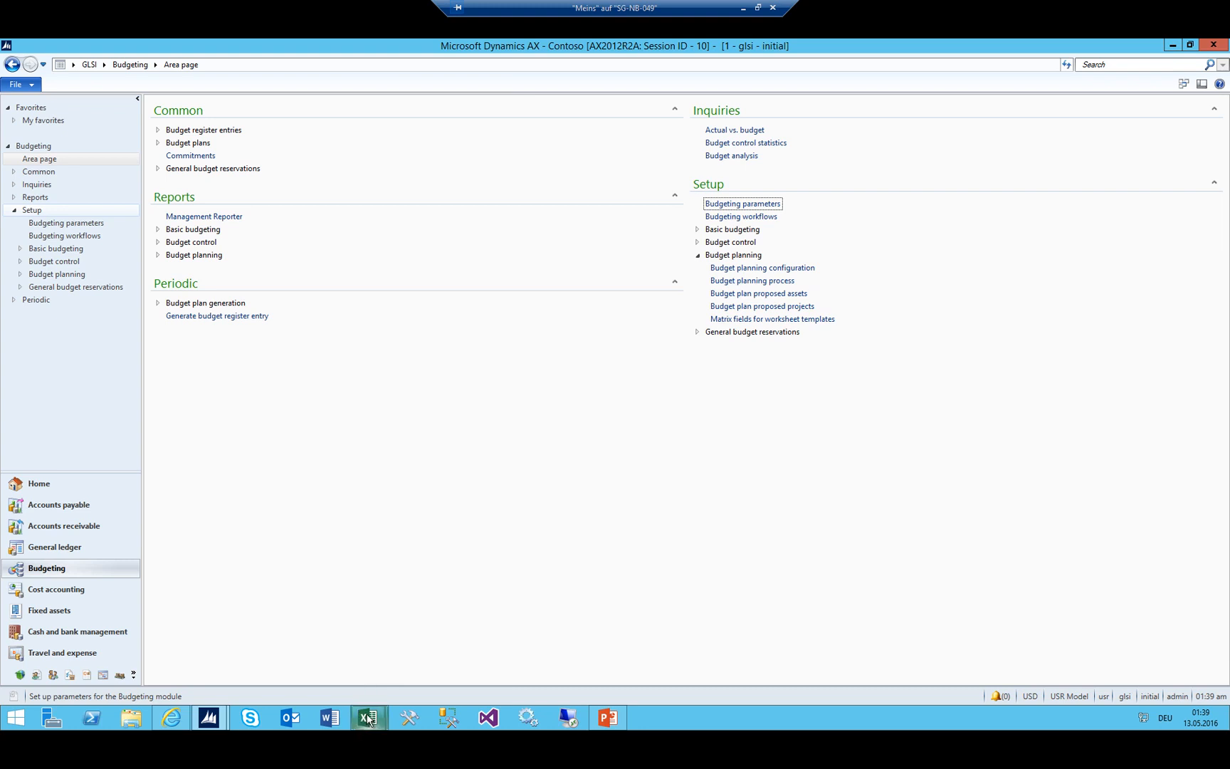
Switch to the Book1 workbook with the budget stages and enter the headings Main Account in B13 and Main Account Name in C13
{"action": "mouse_move", "coordinate": [367, 720]}
{"action": "left_click", "coordinate": [277, 647]}
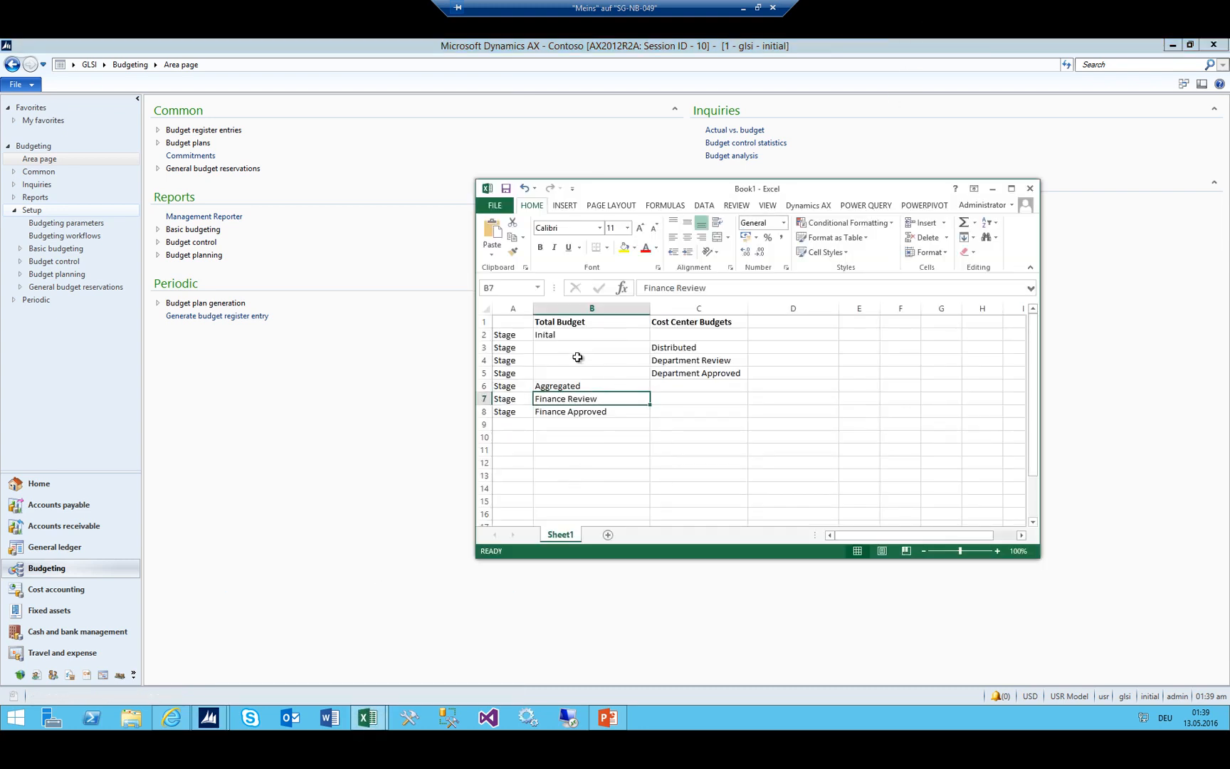
{"action": "left_click", "coordinate": [549, 334]}
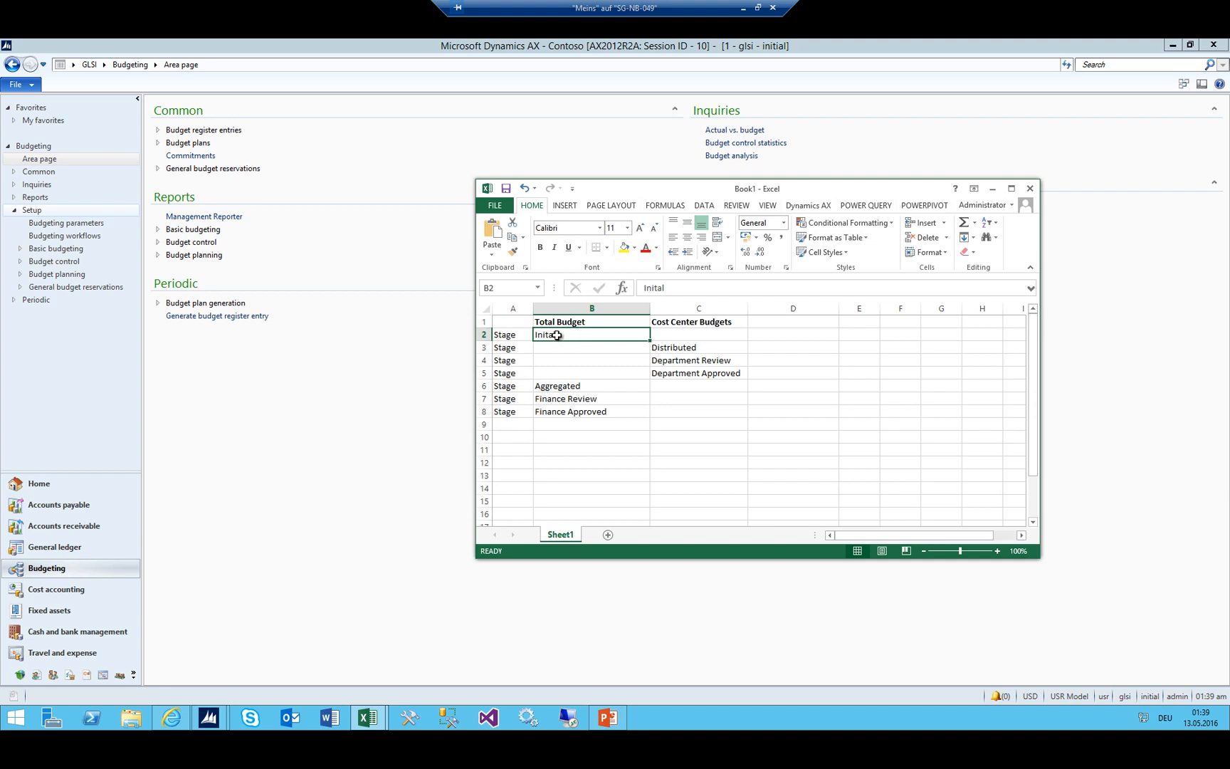
{"action": "left_click", "coordinate": [595, 488]}
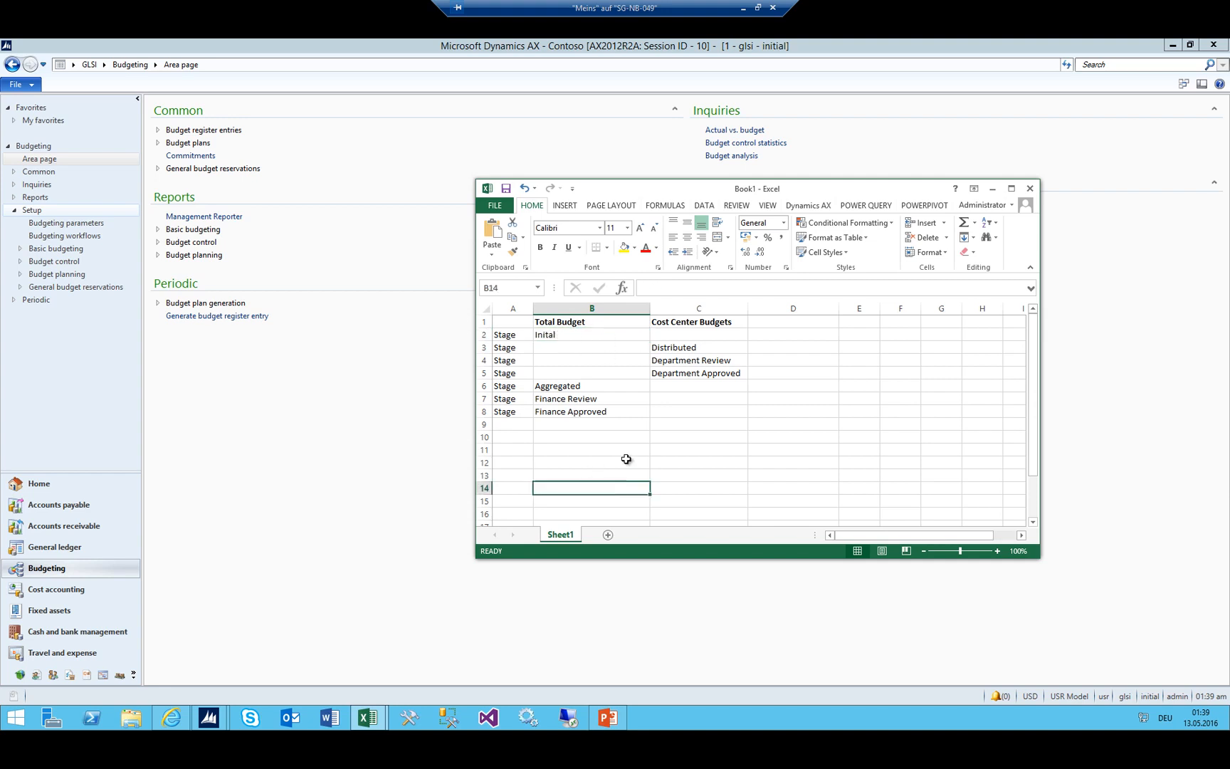
{"action": "scroll", "coordinate": [630, 459], "scroll_direction": "down", "scroll_amount": 1}
{"action": "scroll", "coordinate": [635, 455], "scroll_direction": "up", "scroll_amount": 1}
{"action": "left_click", "coordinate": [590, 471]}
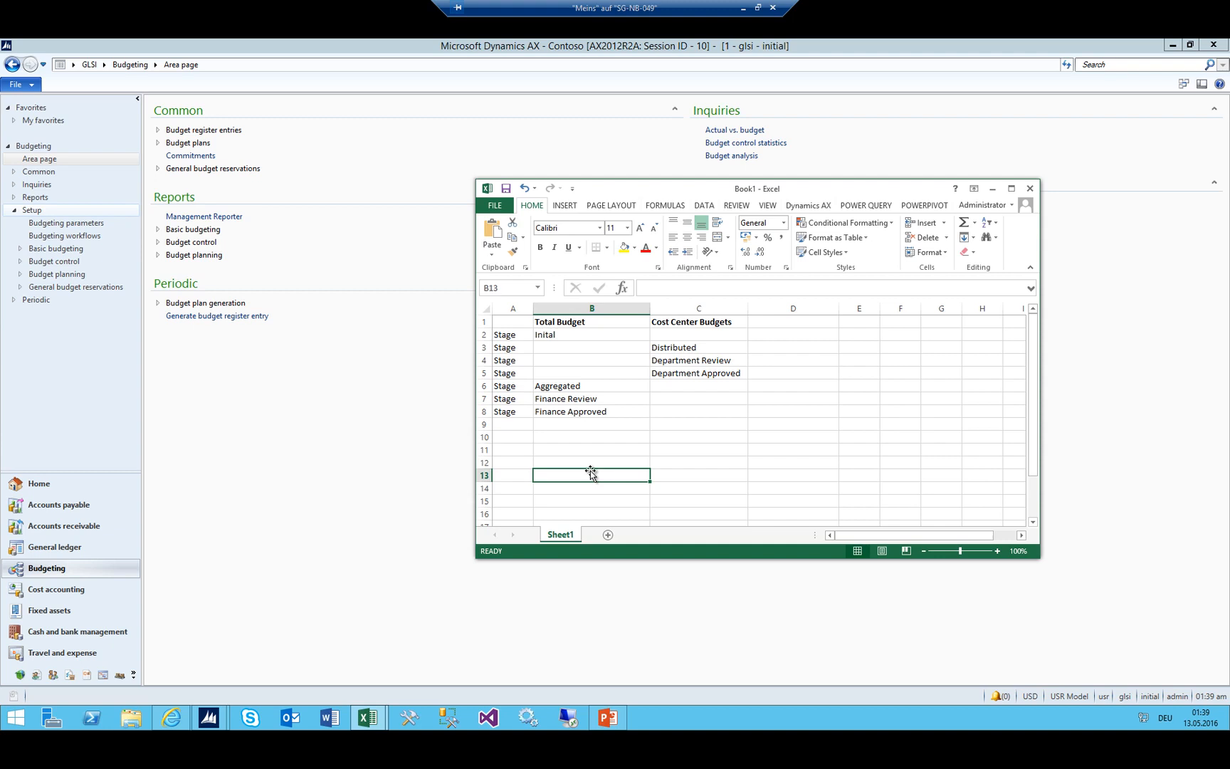
{"action": "type", "text": "Main Account"}
{"action": "key", "text": "Tab"}
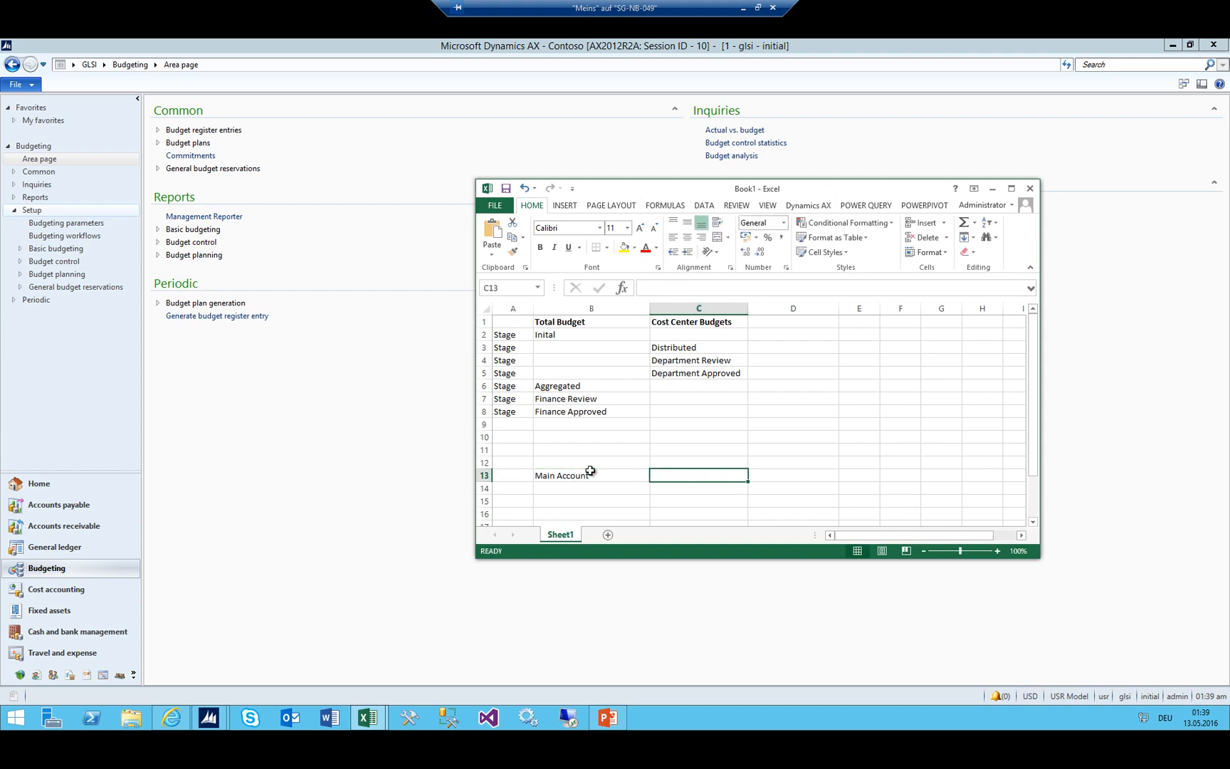
{"action": "type", "text": "Main Account Name"}
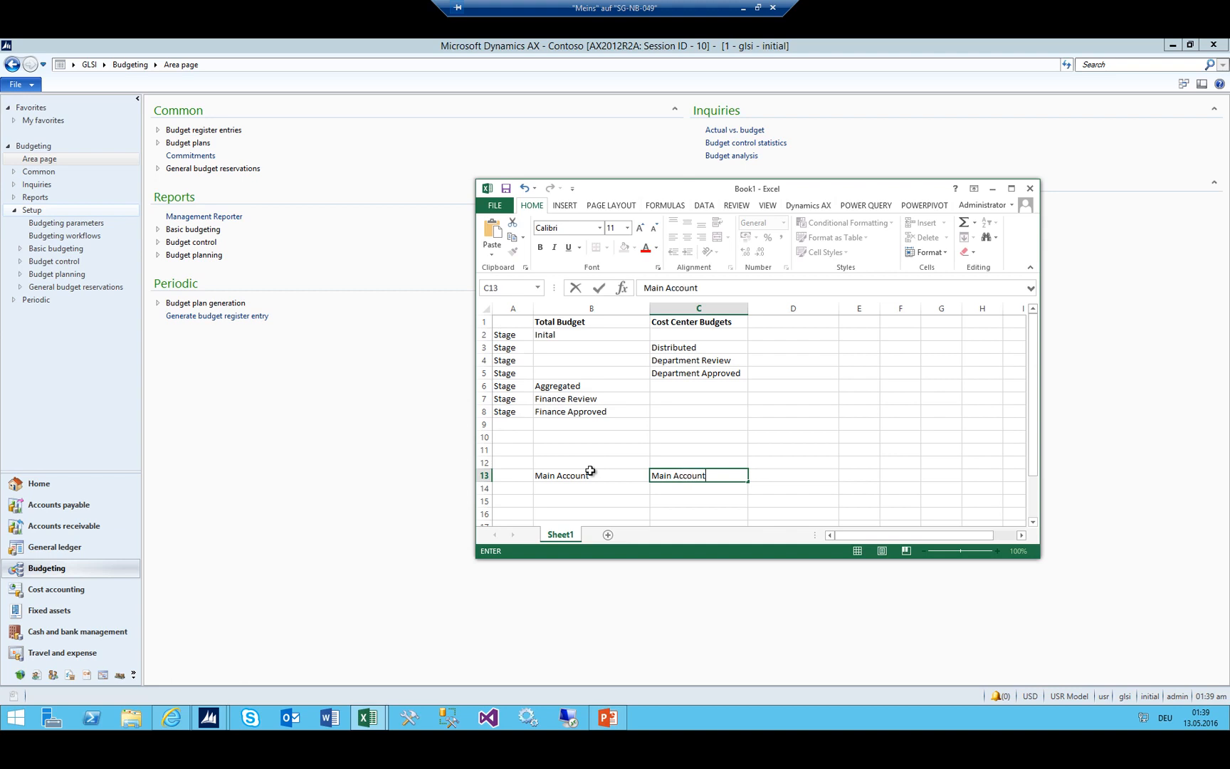
{"action": "key", "text": "Tab"}
Add the headings Cost Center in D13 and Cost Center Name in E13
{"action": "type", "text": "Cost"}
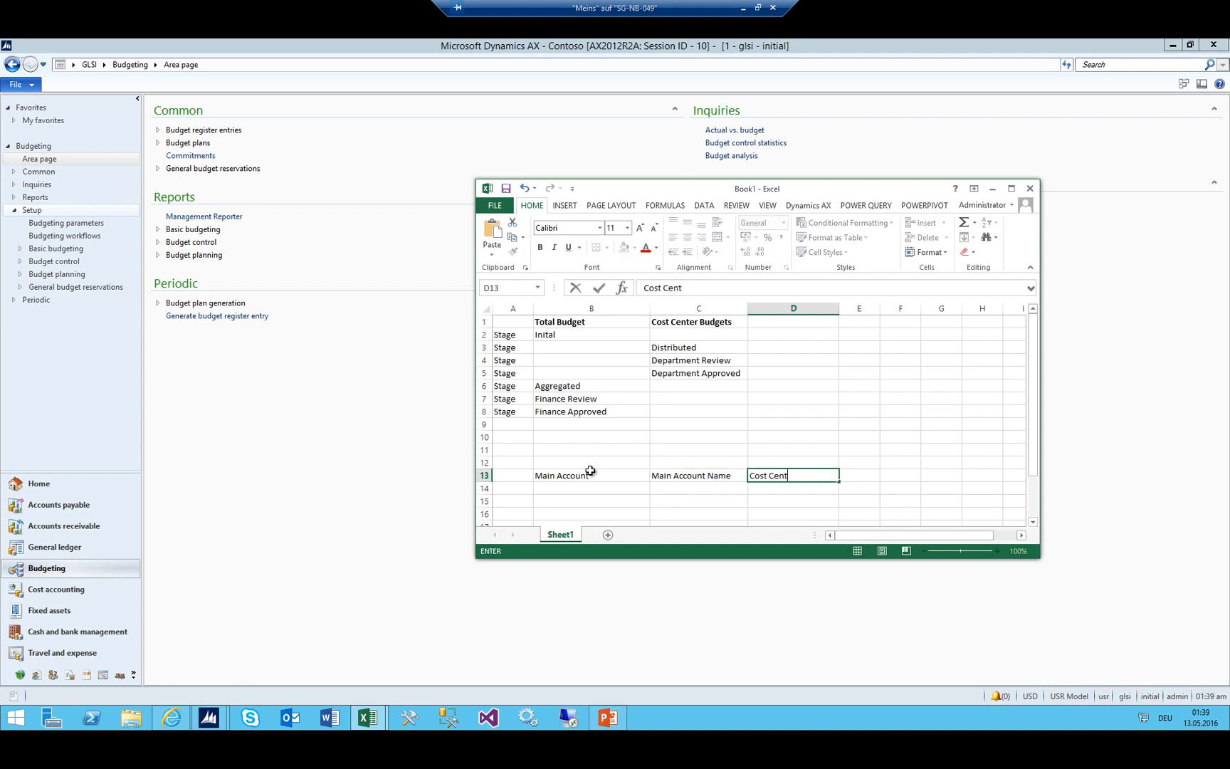
{"action": "key", "text": "Tab"}
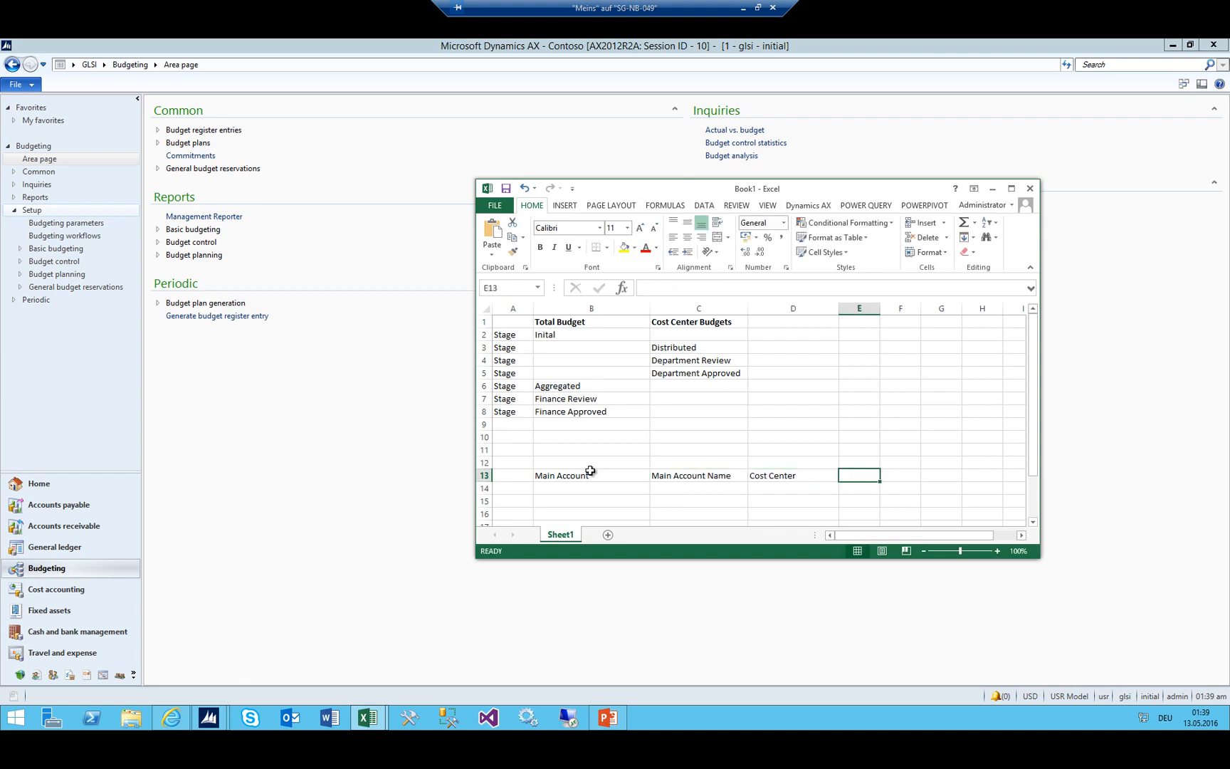
{"action": "type", "text": "Cost Ce"}
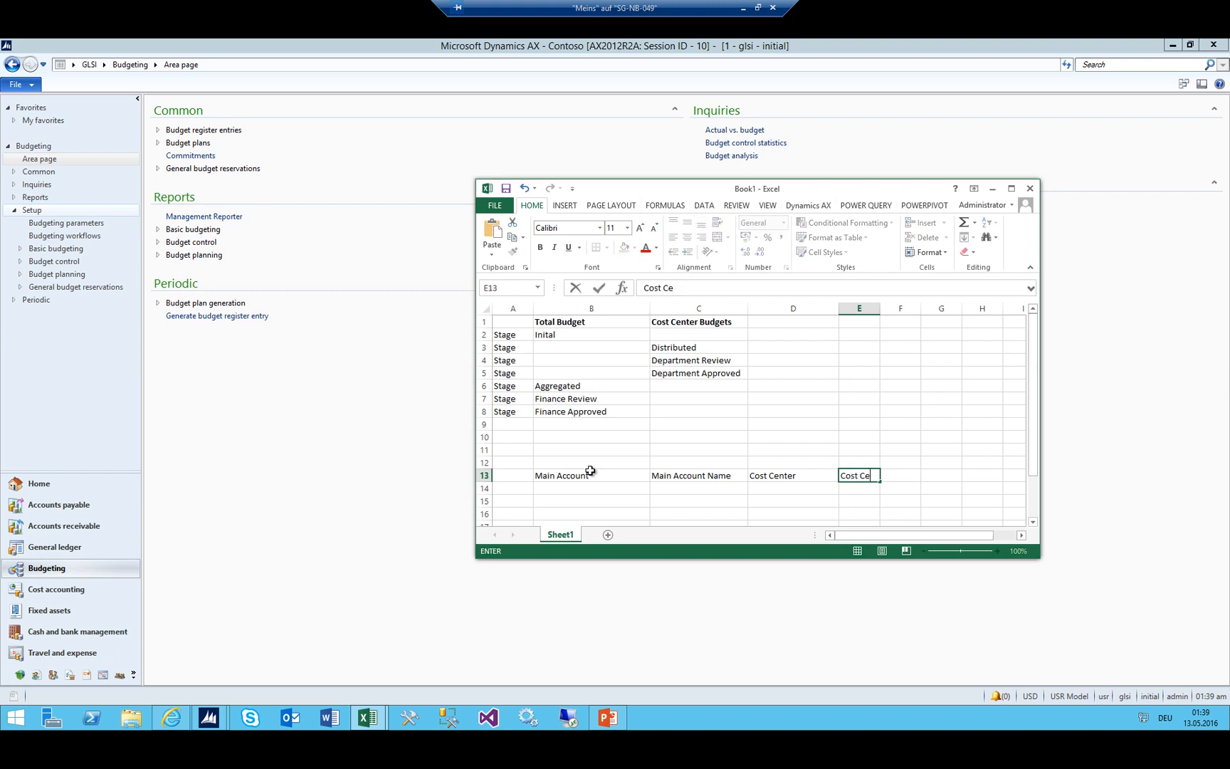
{"action": "type", "text": "ntre Name"}
{"action": "key", "text": "Tab"}
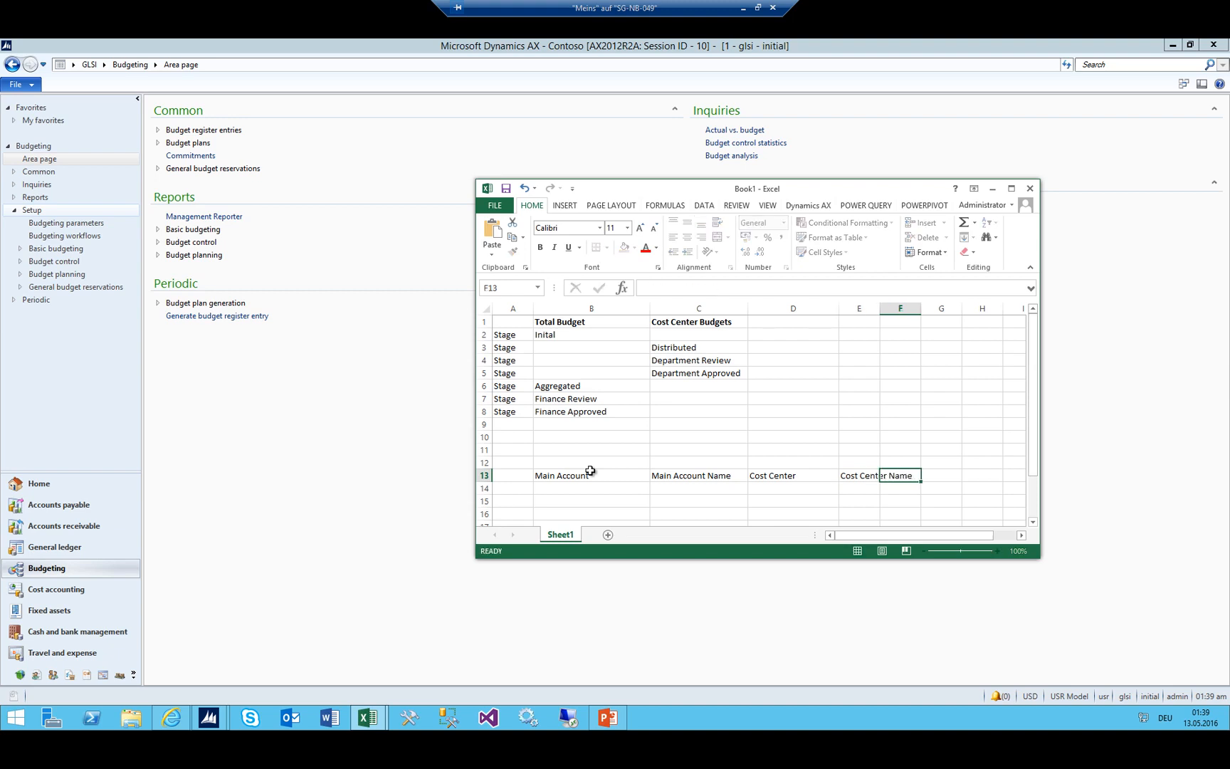
Widen column E to fit the Cost Center Name heading, consulting the budget process slide in PowerPoint
{"action": "left_click_drag", "start_coordinate": [885, 306], "coordinate": [907, 306]}
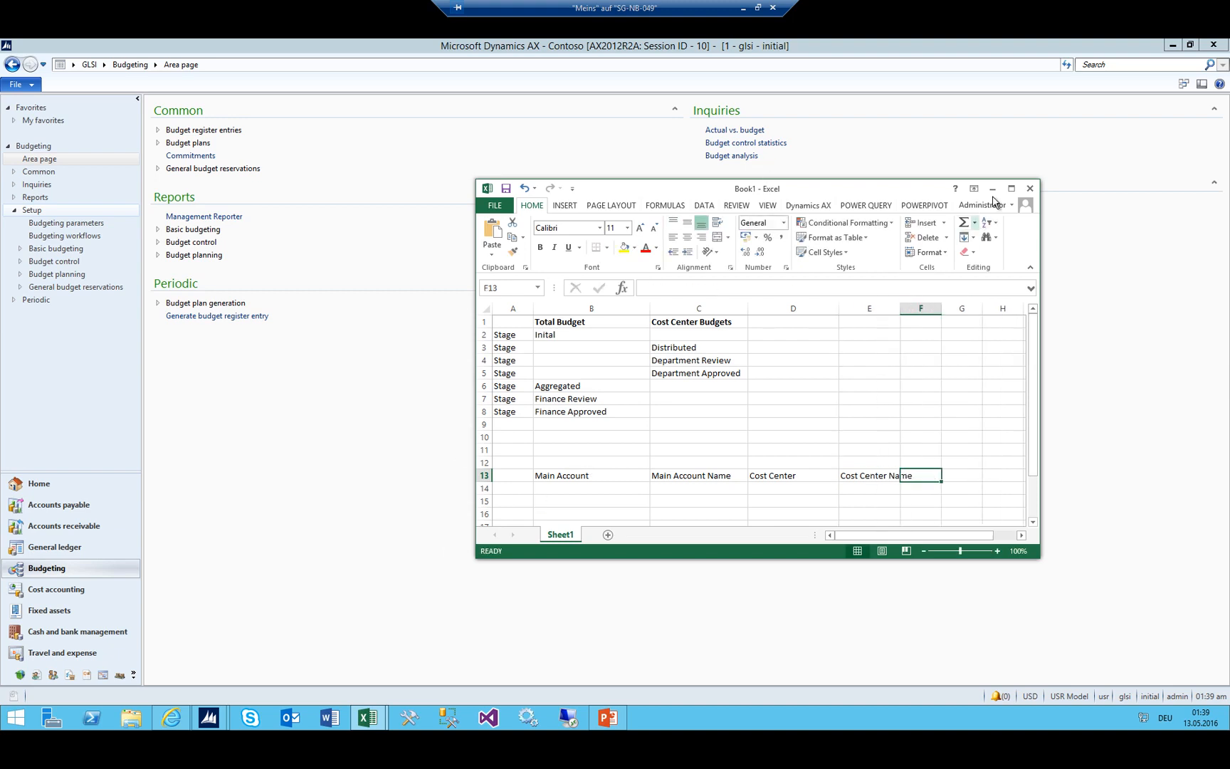
{"action": "left_click", "coordinate": [611, 718]}
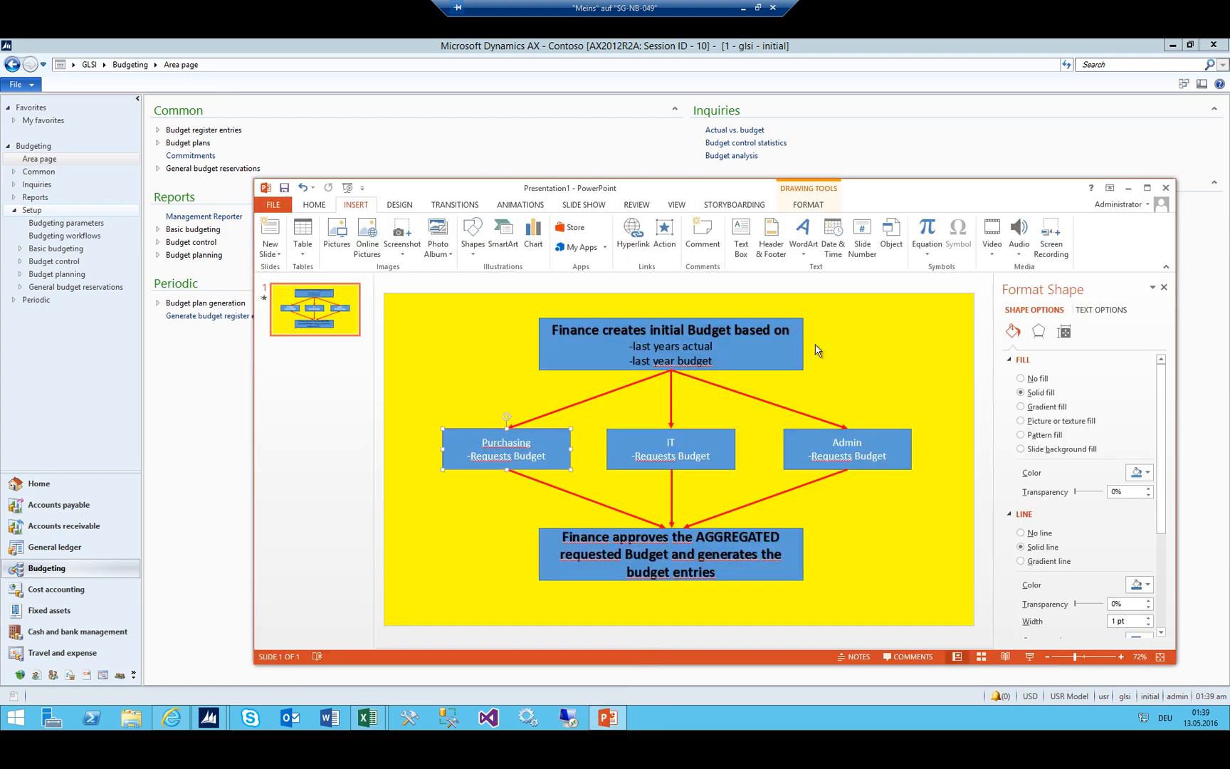
{"action": "left_click", "coordinate": [1127, 188]}
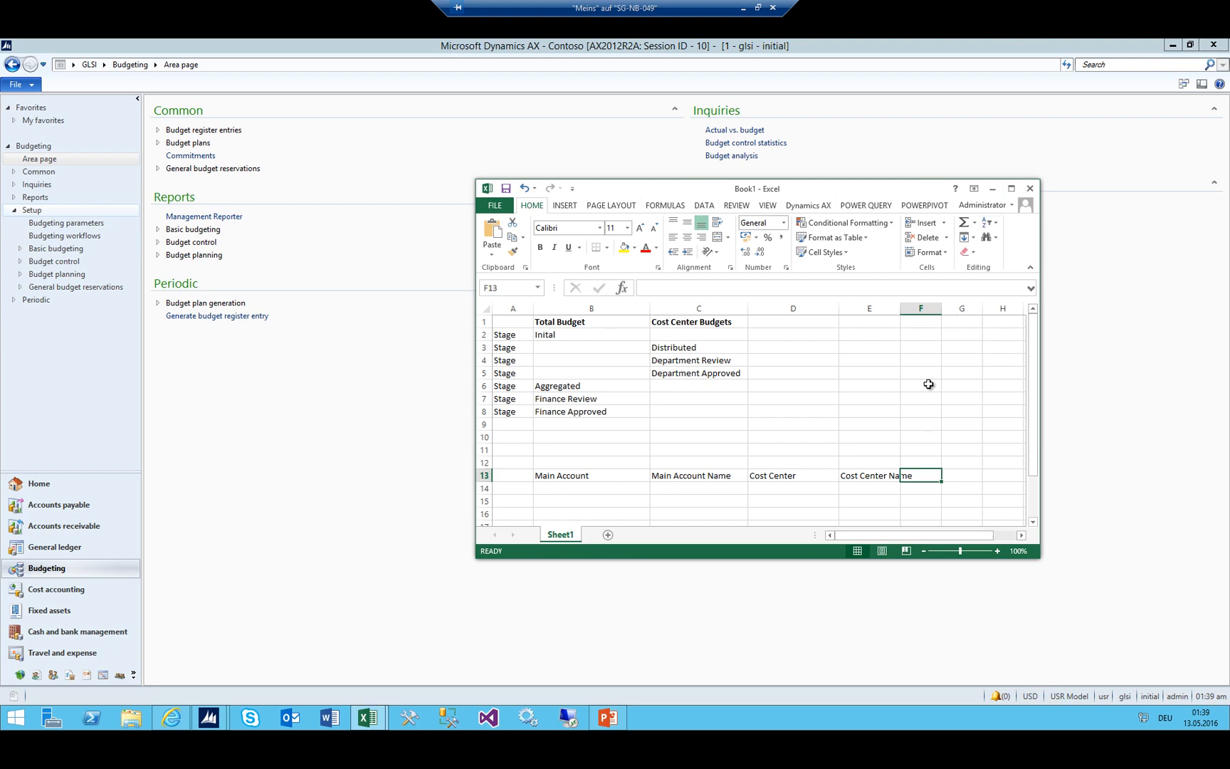
{"action": "left_click_drag", "start_coordinate": [900, 307], "coordinate": [920, 308]}
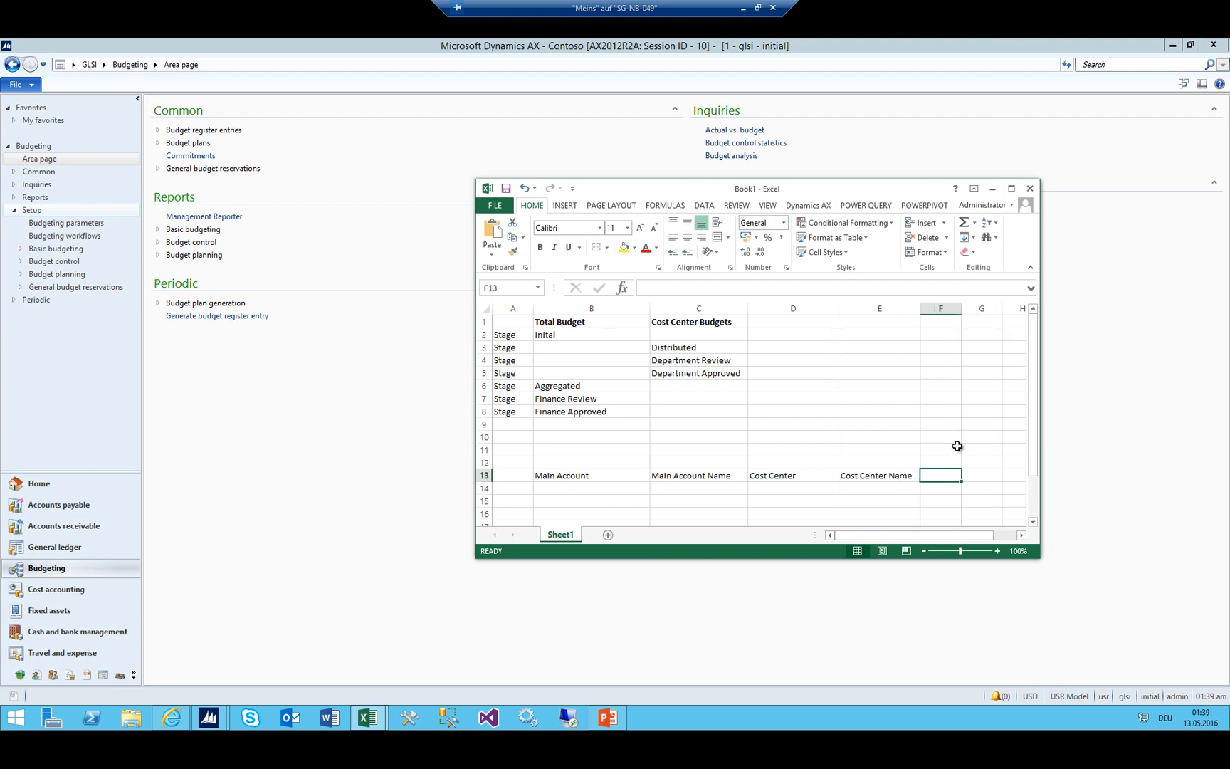
Enter the headings LJA in F13, LJB in G13 and Amount in H13
{"action": "type", "text": "T"}
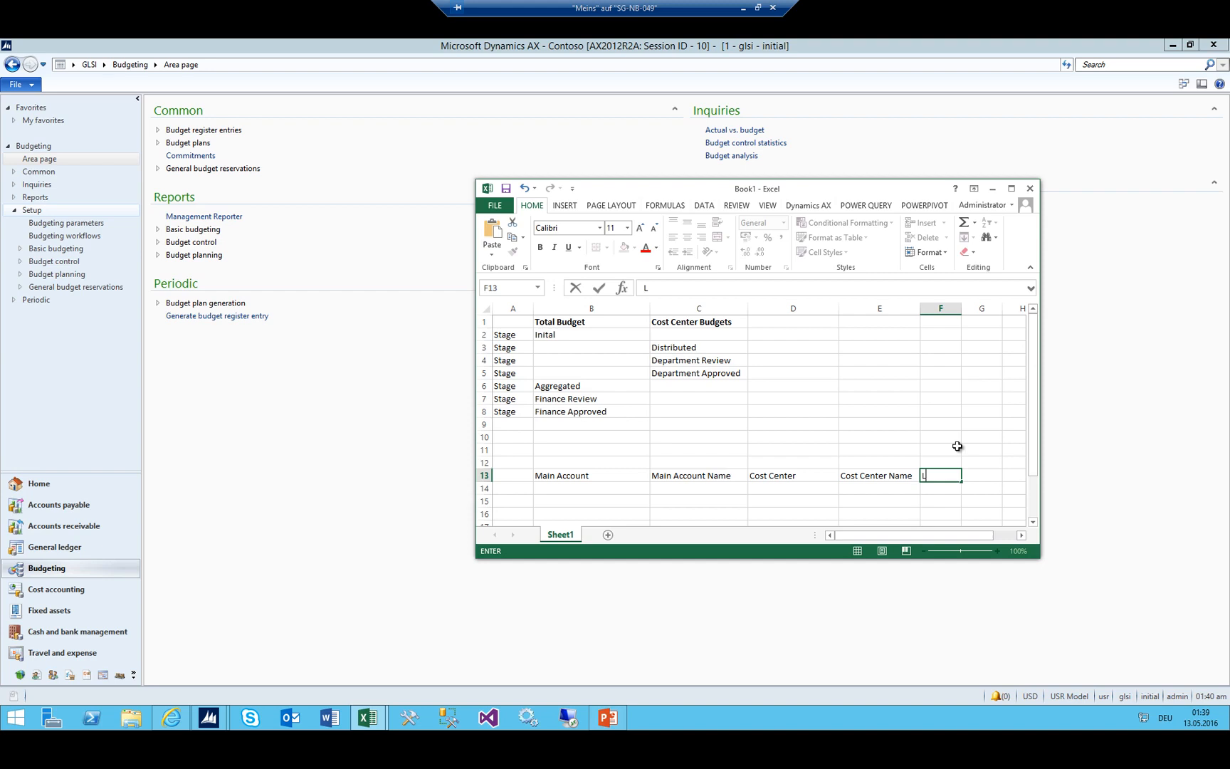
{"action": "type", "text": "JA"}
{"action": "key", "text": "Tab"}
{"action": "type", "text": "LJB"}
{"action": "key", "text": "Tab"}
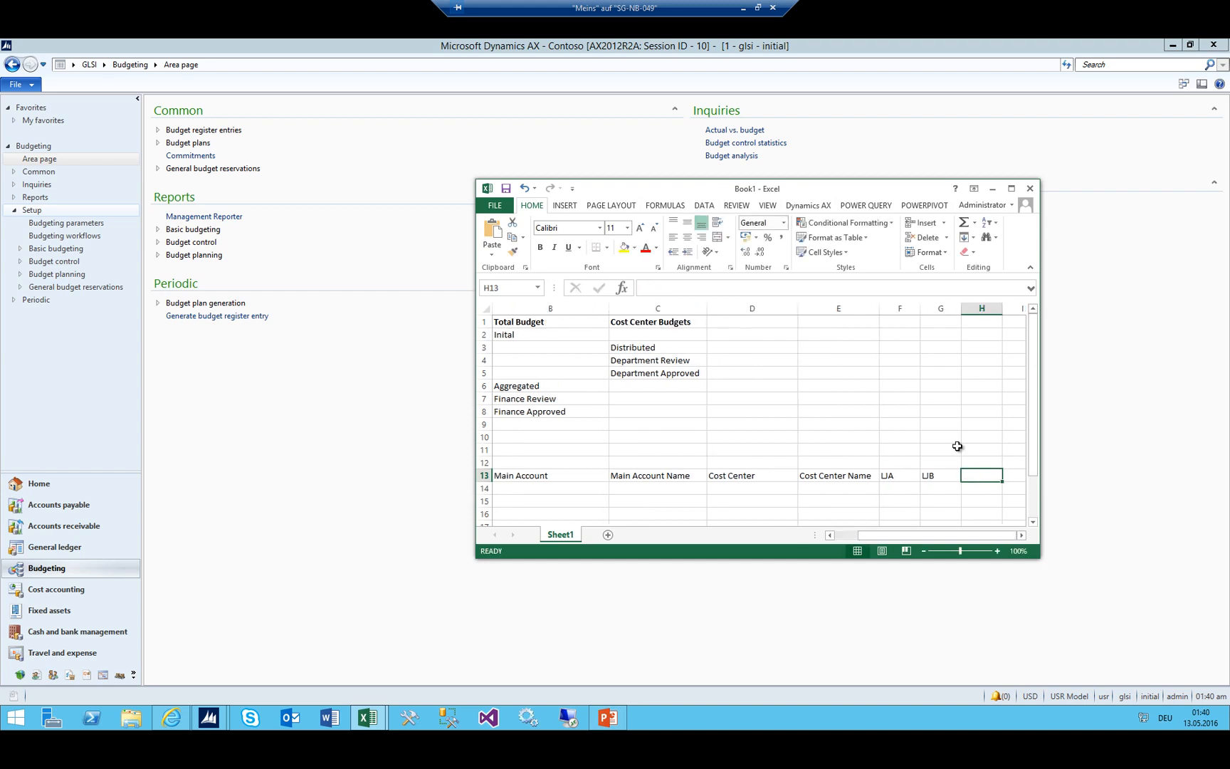
{"action": "type", "text": "Amount"}
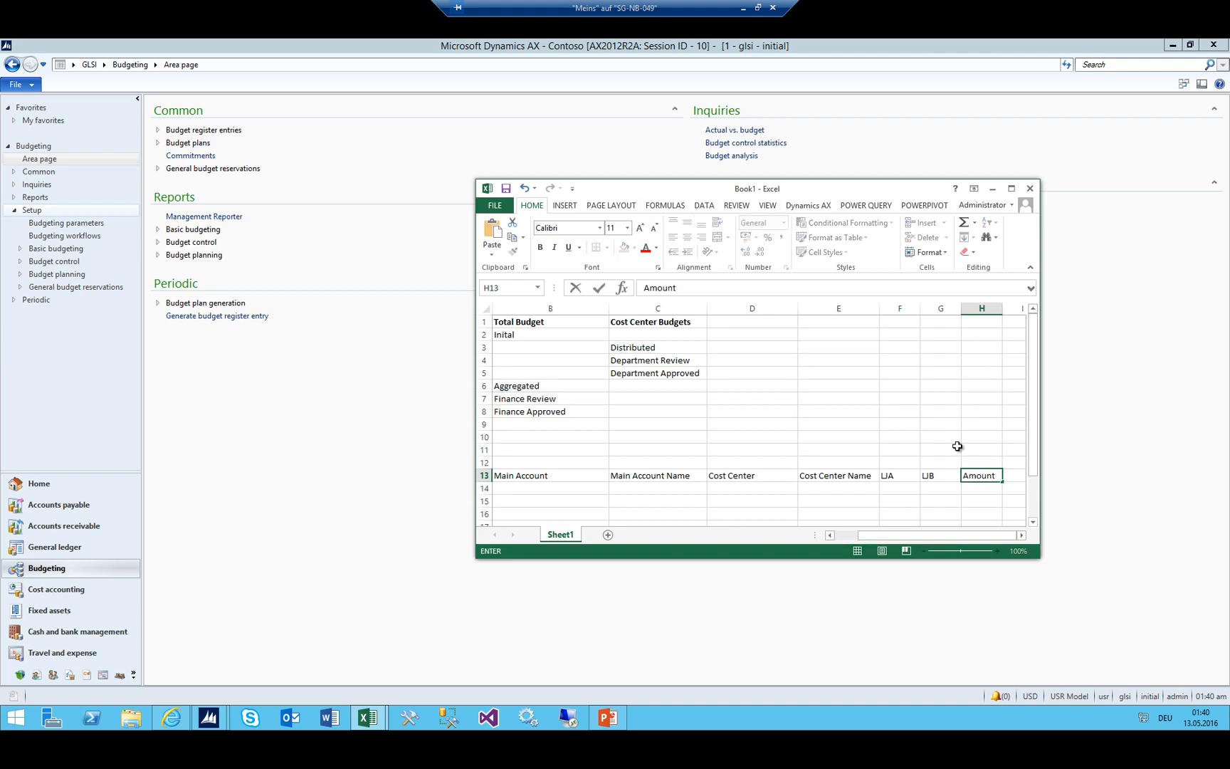
{"action": "key", "text": "Return"}
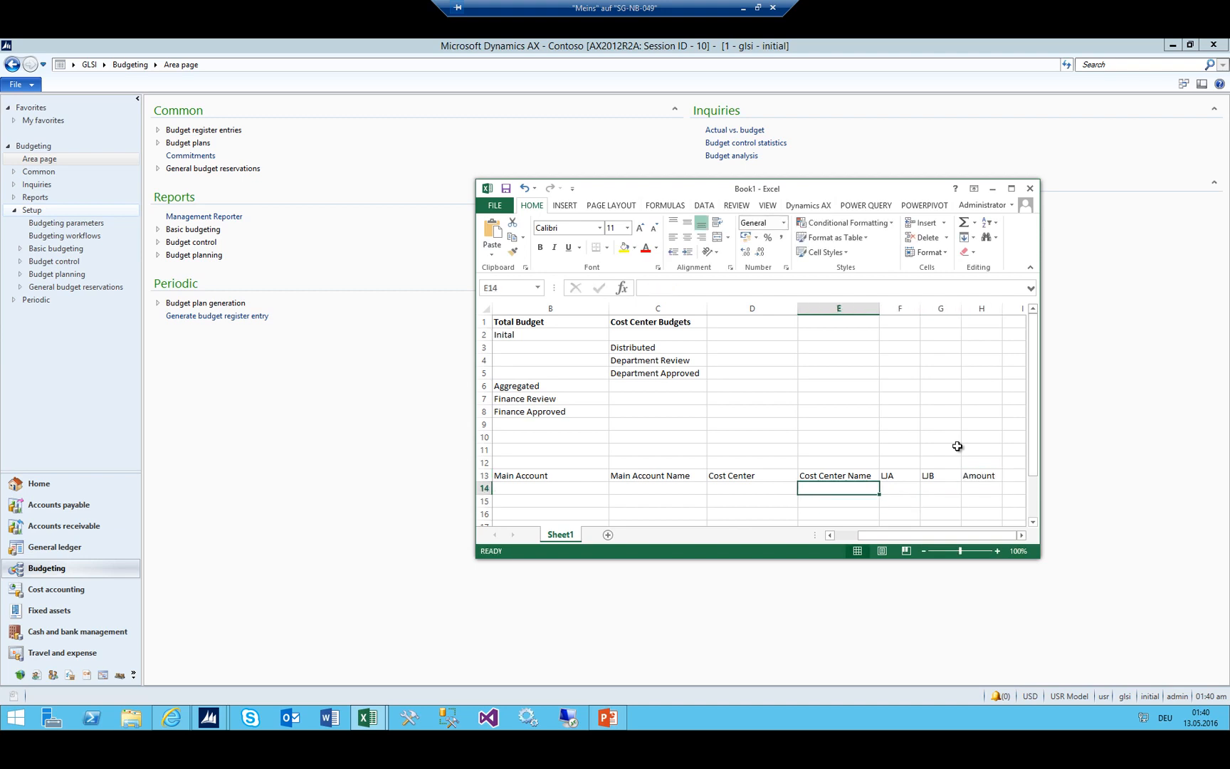
Widen the Book1 window to fit all row 13 headings and place the PowerPoint budget process slide beside it
{"action": "left_click_drag", "start_coordinate": [557, 468], "coordinate": [982, 484]}
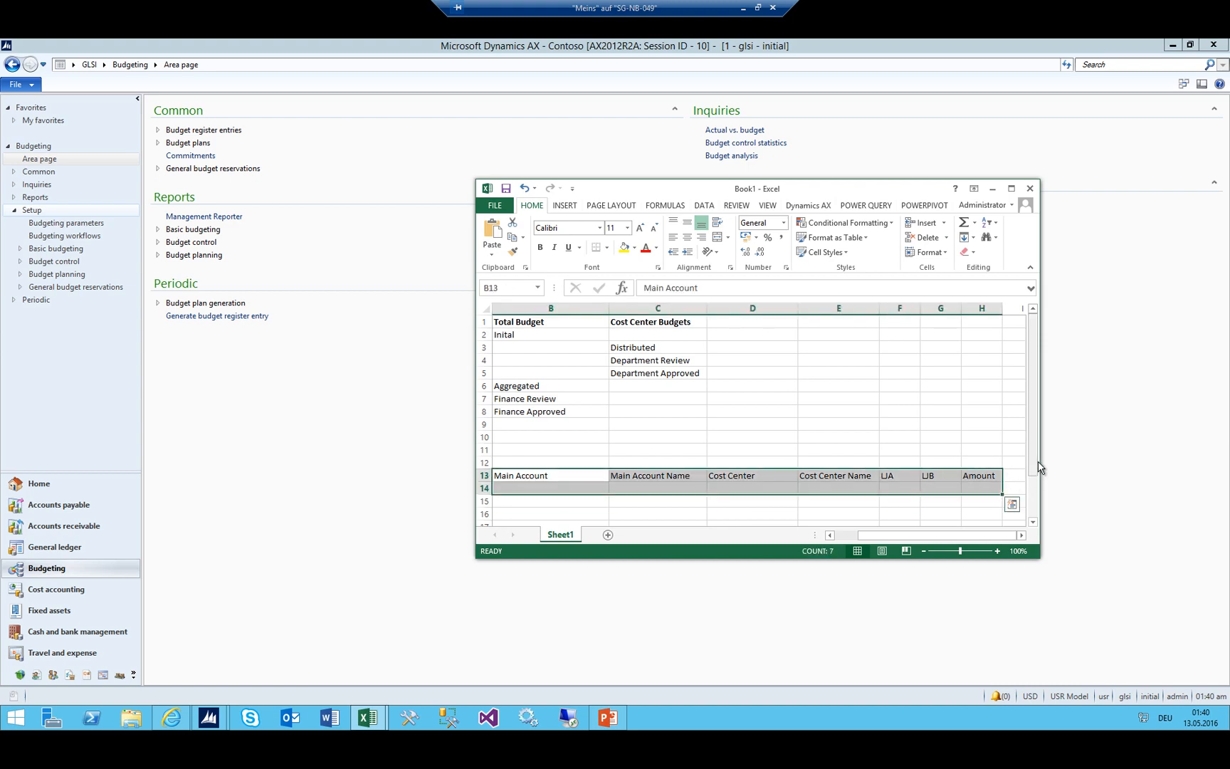
{"action": "left_click_drag", "start_coordinate": [1039, 452], "coordinate": [1131, 456]}
{"action": "left_click_drag", "start_coordinate": [951, 535], "coordinate": [928, 535]}
{"action": "scroll", "coordinate": [795, 461], "scroll_direction": "down", "scroll_amount": 1}
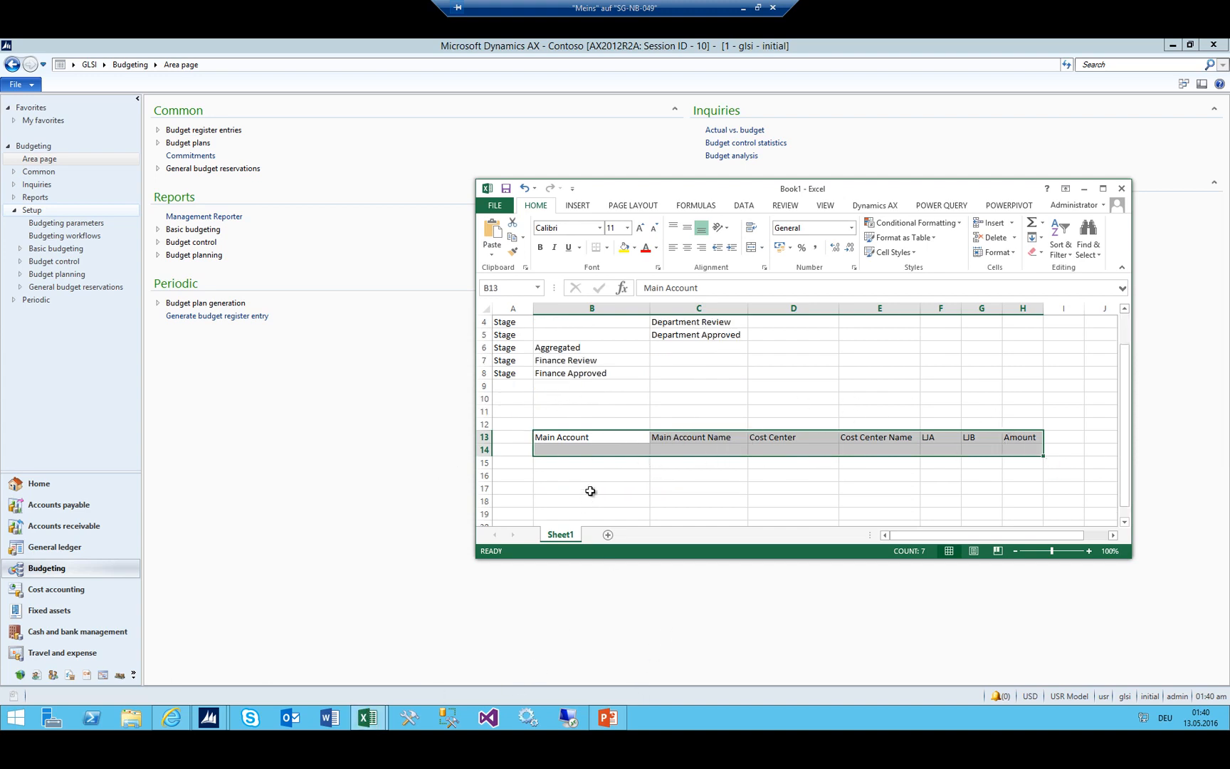
{"action": "left_click", "coordinate": [607, 718]}
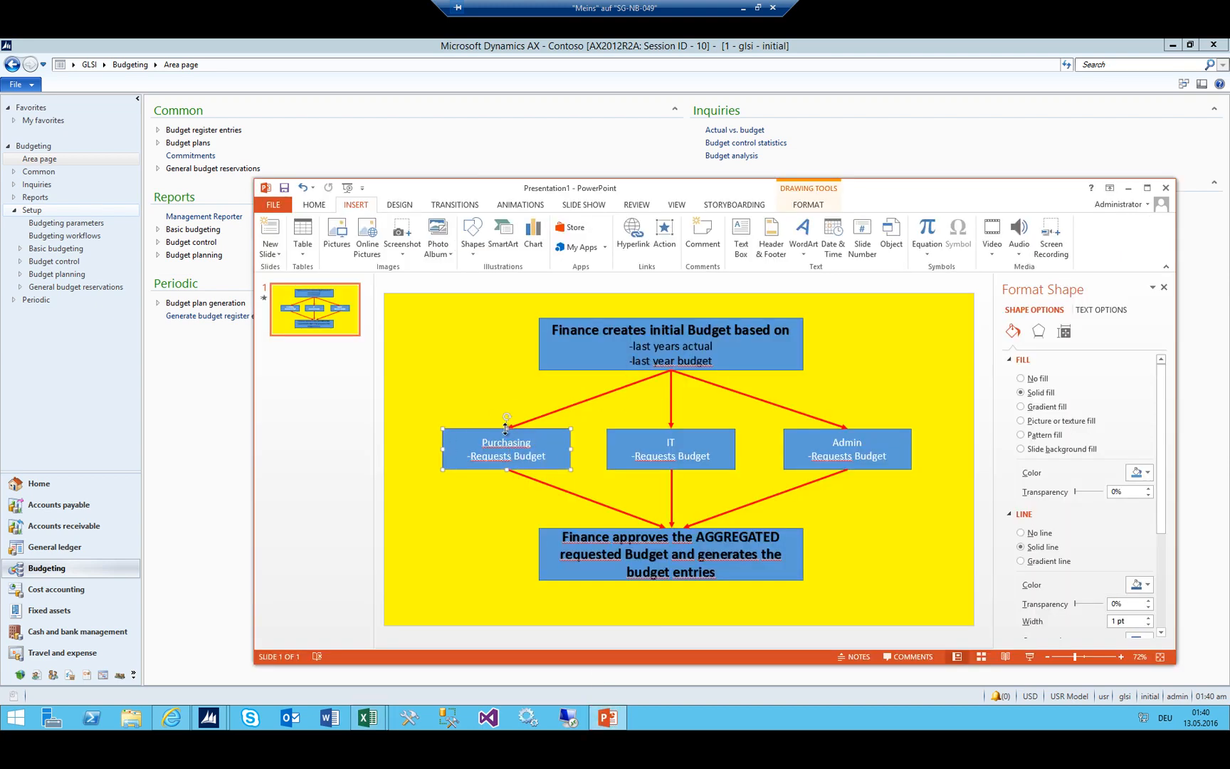
{"action": "left_click_drag", "start_coordinate": [989, 193], "coordinate": [327, 153]}
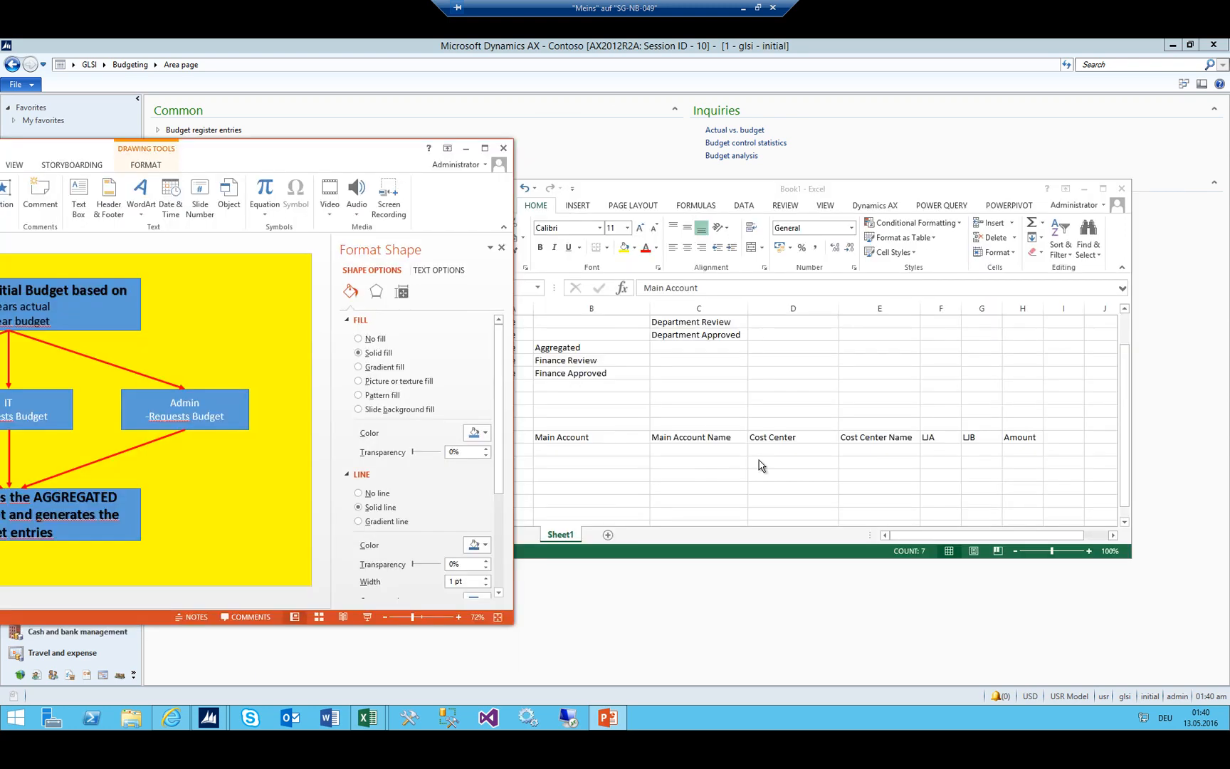
Enter the title Template for Initial Budget Finance in B12, above the column headings
{"action": "left_click", "coordinate": [722, 470]}
{"action": "left_click_drag", "start_coordinate": [772, 438], "coordinate": [845, 439]}
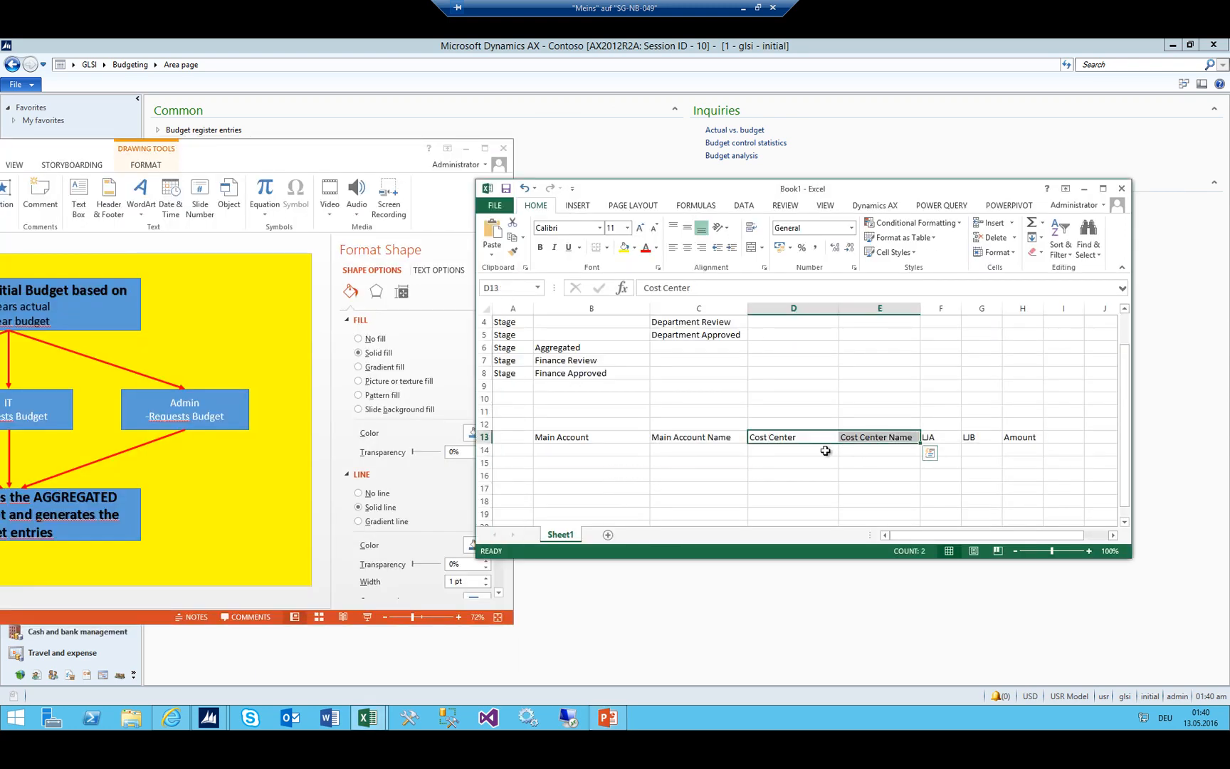
{"action": "scroll", "coordinate": [783, 435], "scroll_direction": "down", "scroll_amount": 2}
{"action": "scroll", "coordinate": [640, 413], "scroll_direction": "up", "scroll_amount": 3}
{"action": "left_click", "coordinate": [526, 474]}
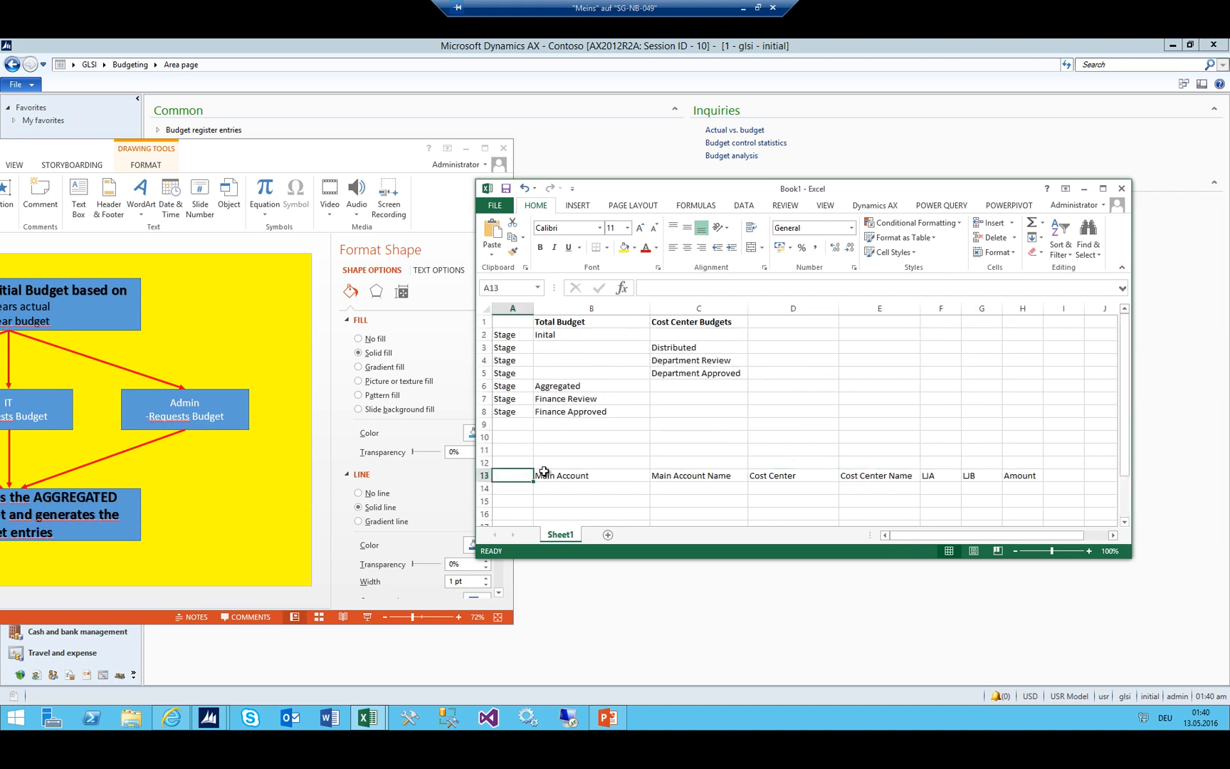
{"action": "left_click", "coordinate": [537, 462]}
{"action": "type", "text": "Template for Initial Budg"}
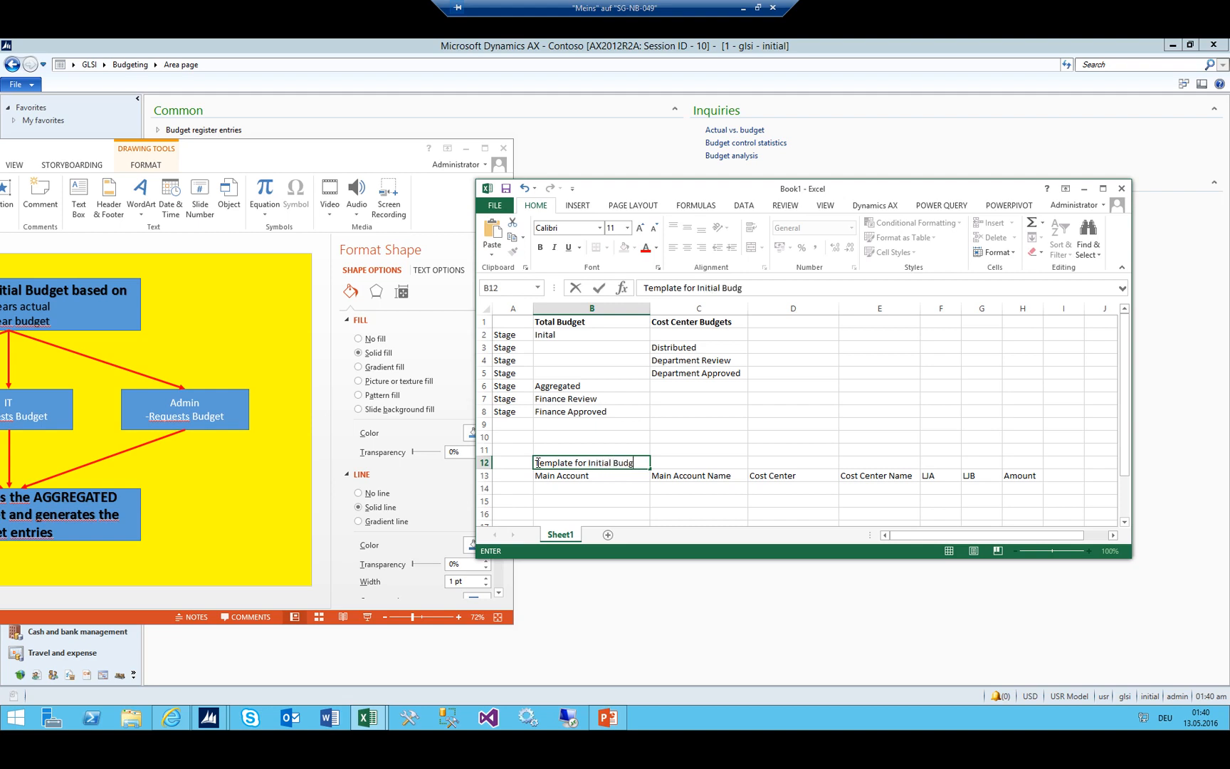
{"action": "type", "text": "et Finance"}
{"action": "key", "text": "Return"}
Add a second outline title, Template for Department, in B17
{"action": "key", "text": "Return"}
{"action": "key", "text": "Return"}
{"action": "key", "text": "Return"}
{"action": "key", "text": "Return"}
{"action": "key", "text": "Return"}
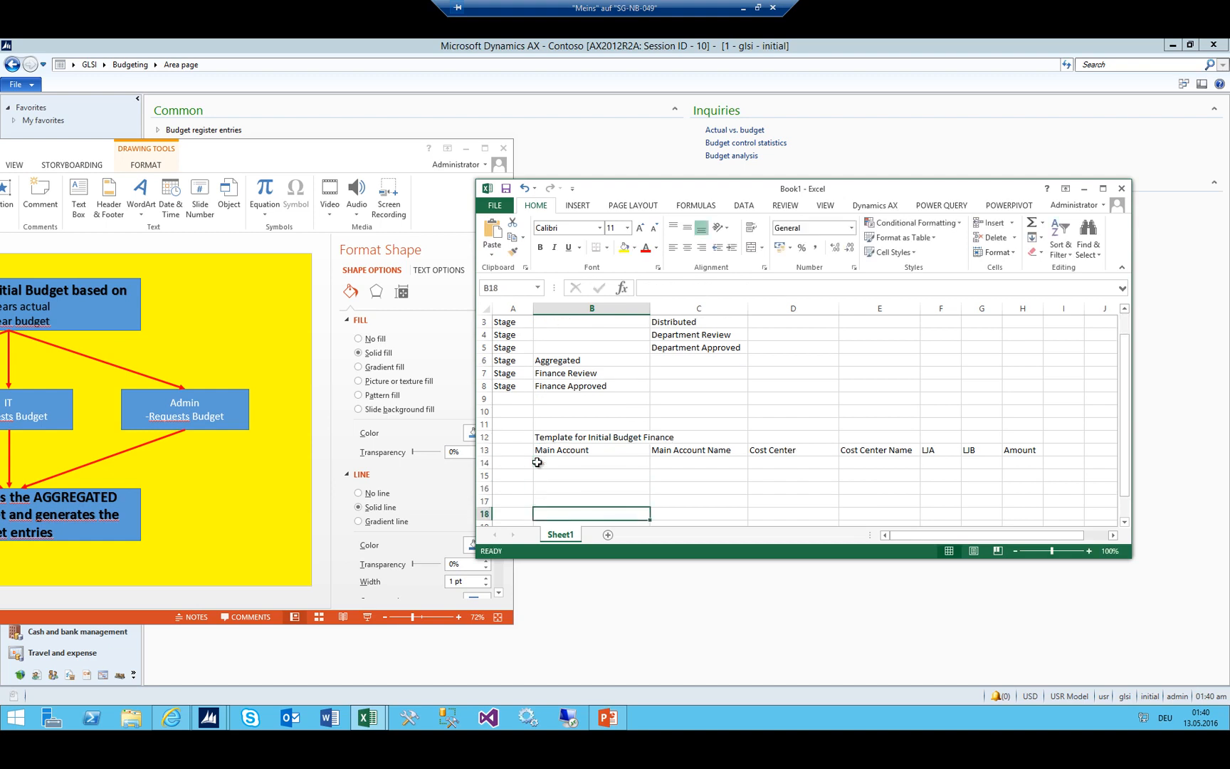
{"action": "key", "text": "Up"}
{"action": "type", "text": "Te"}
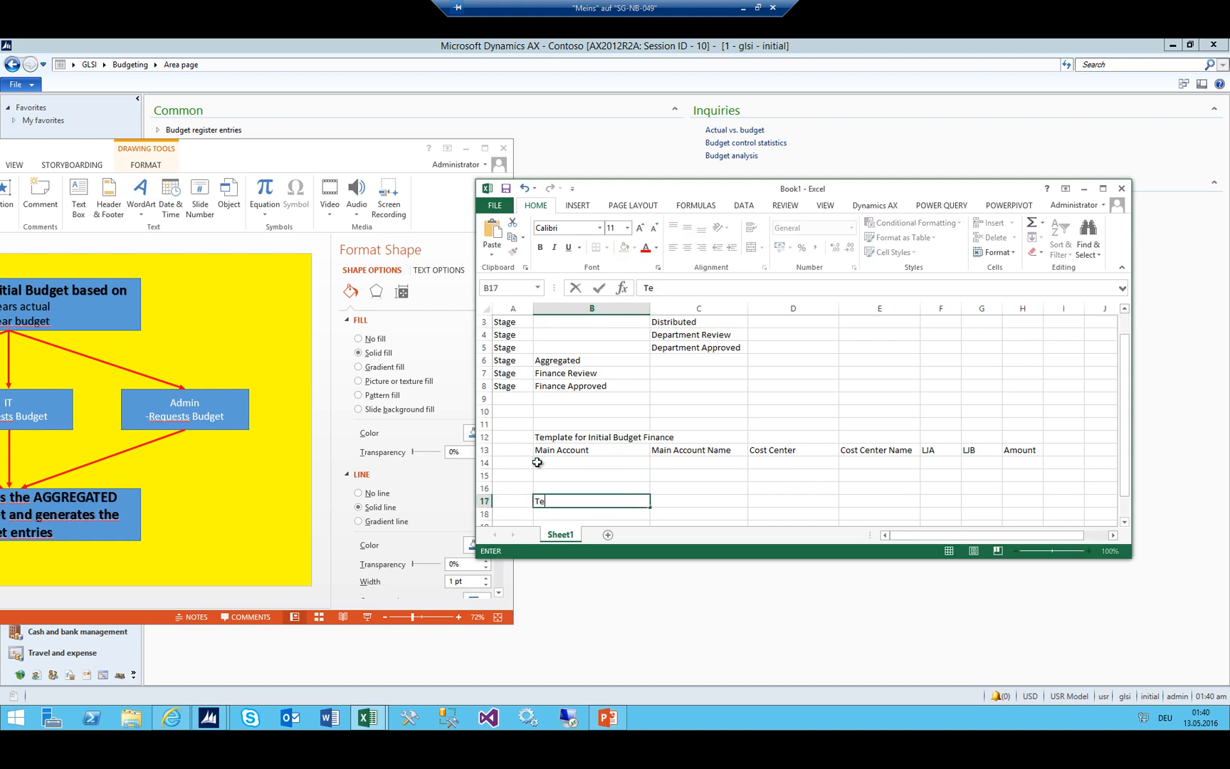
{"action": "type", "text": "aplate for Department"}
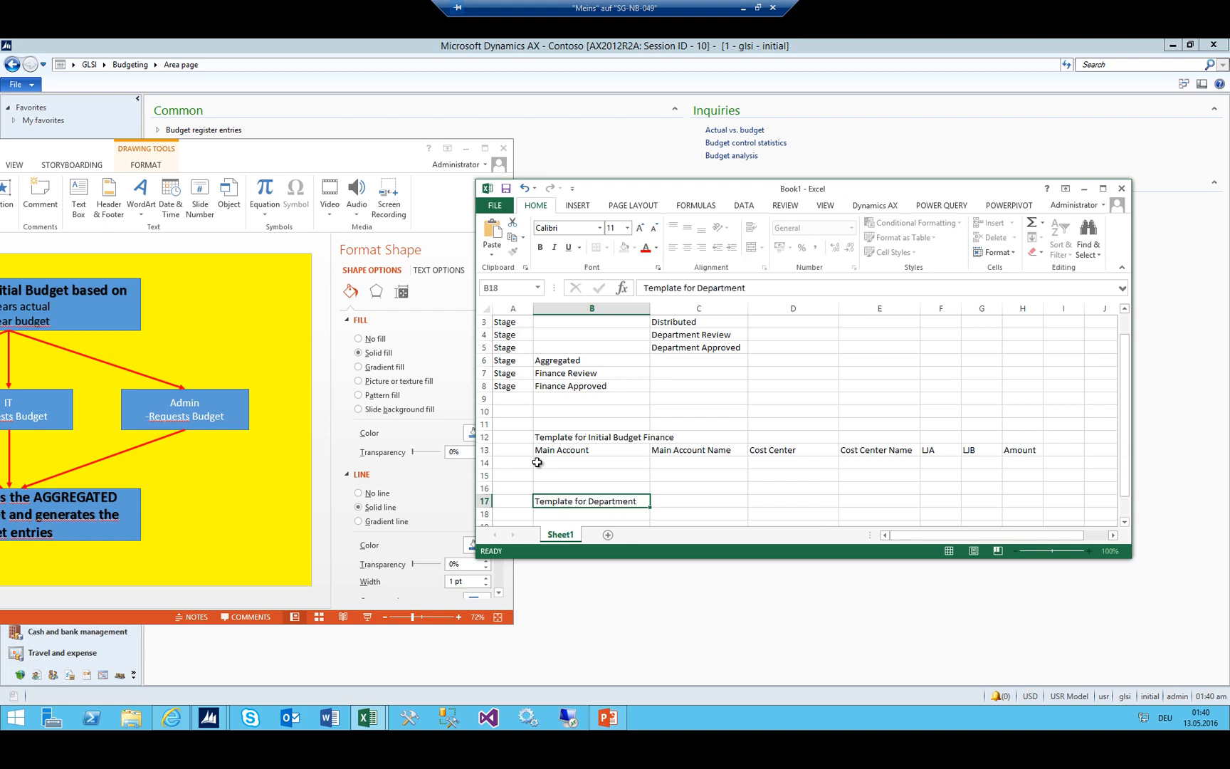
{"action": "key", "text": "Return"}
Enter the department template headings Main Account in B18 and Main Account Name in C18
{"action": "scroll", "coordinate": [537, 462], "scroll_direction": "down", "scroll_amount": 1}
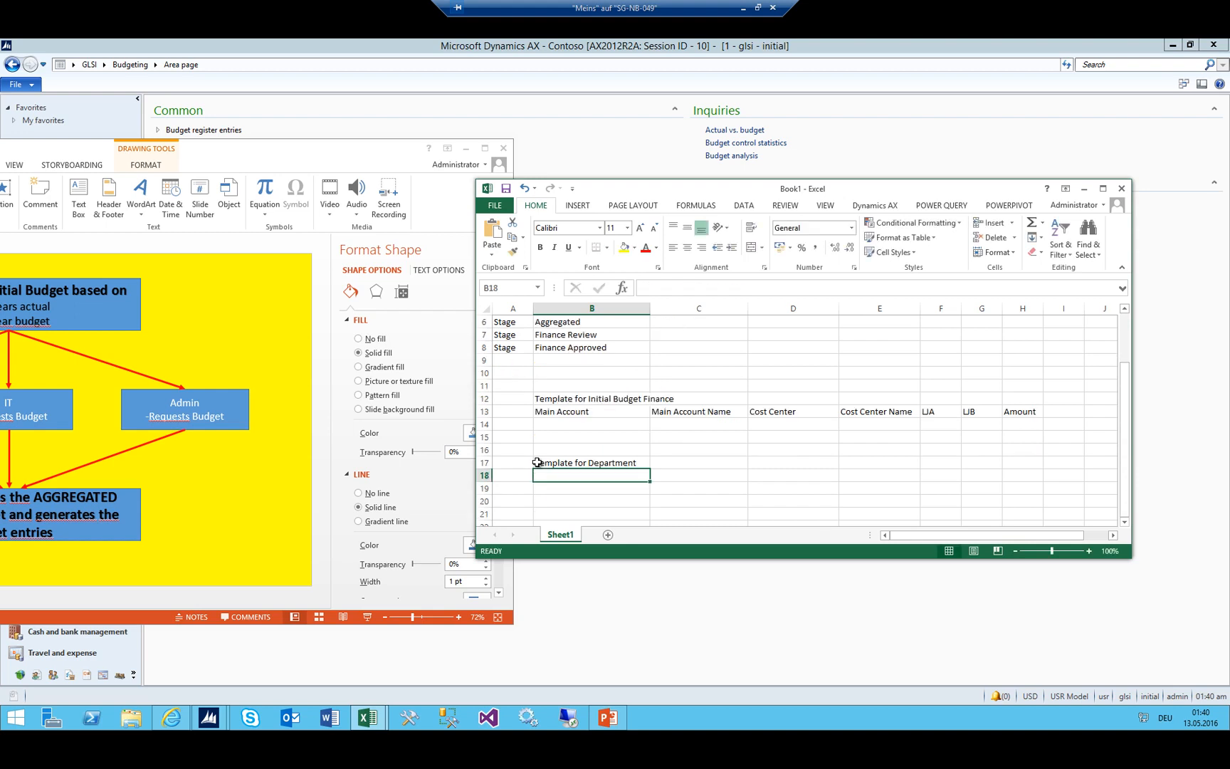
{"action": "type", "text": "Main"}
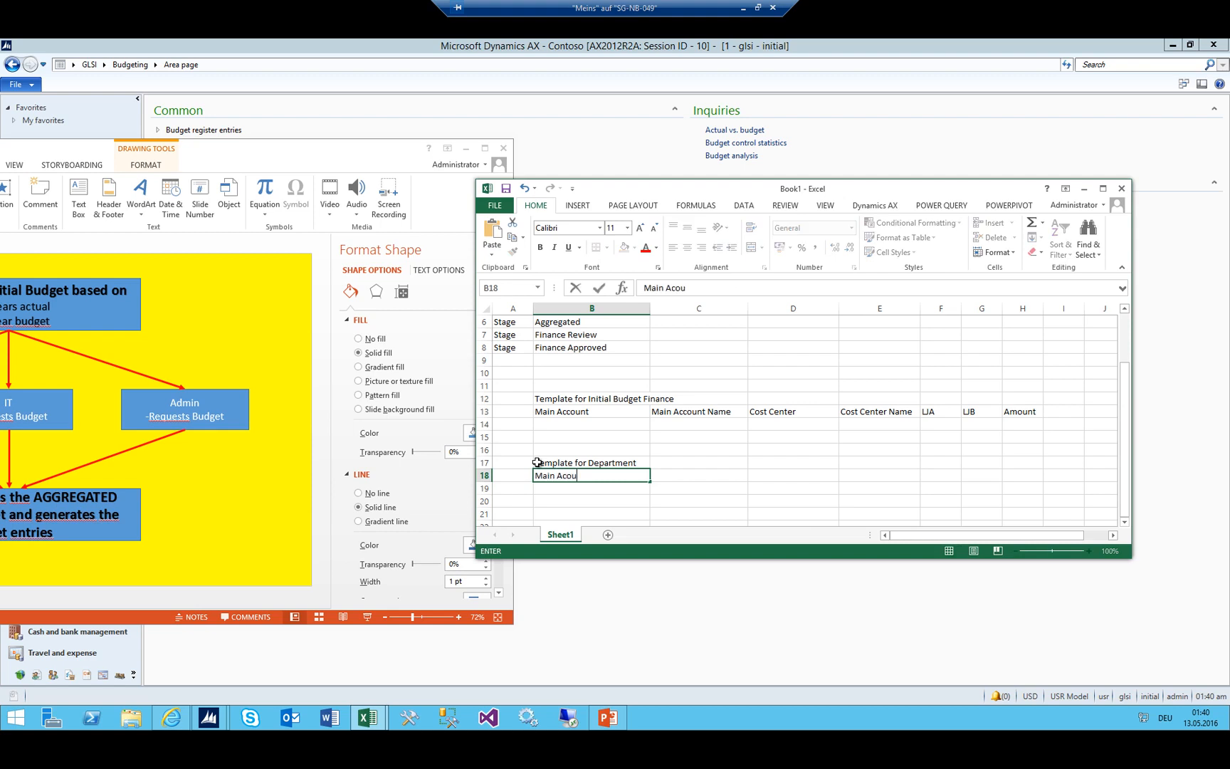
{"action": "type", "text": " Account"}
{"action": "key", "text": "Tab"}
{"action": "type", "text": "Mai"}
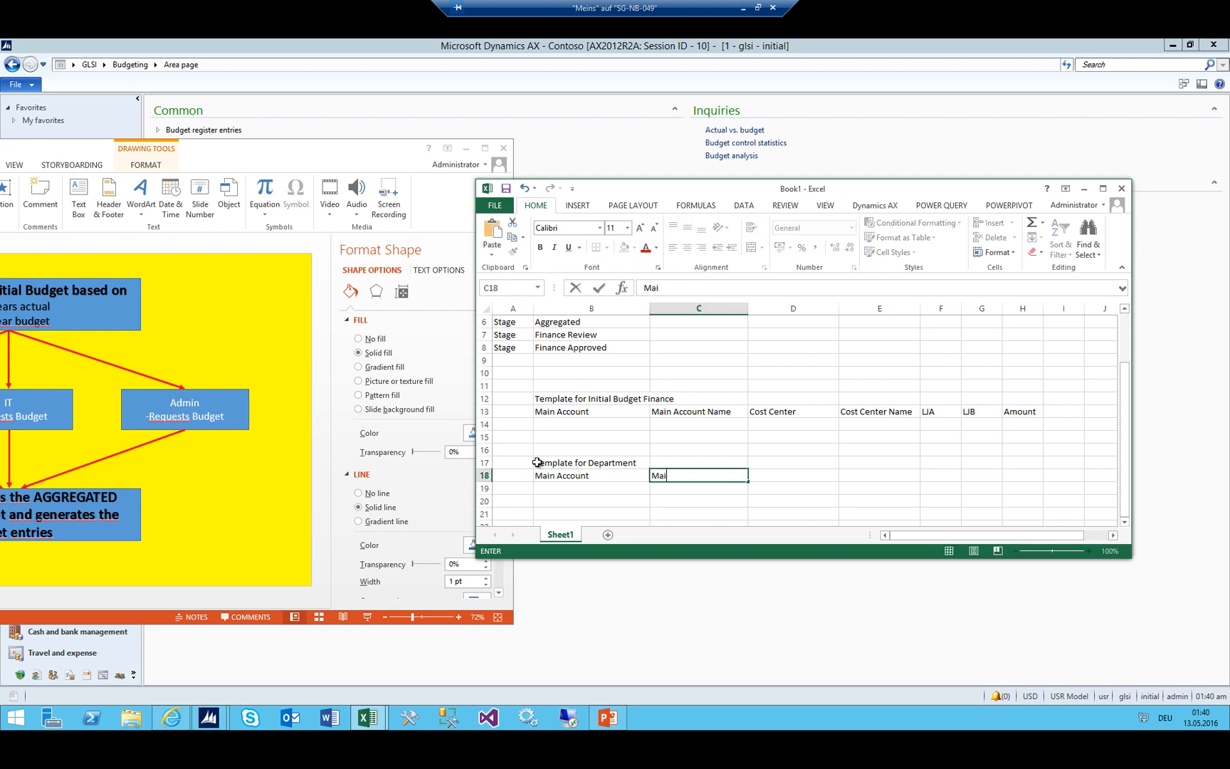
{"action": "type", "text": "n Account Name"}
{"action": "key", "text": "Tab"}
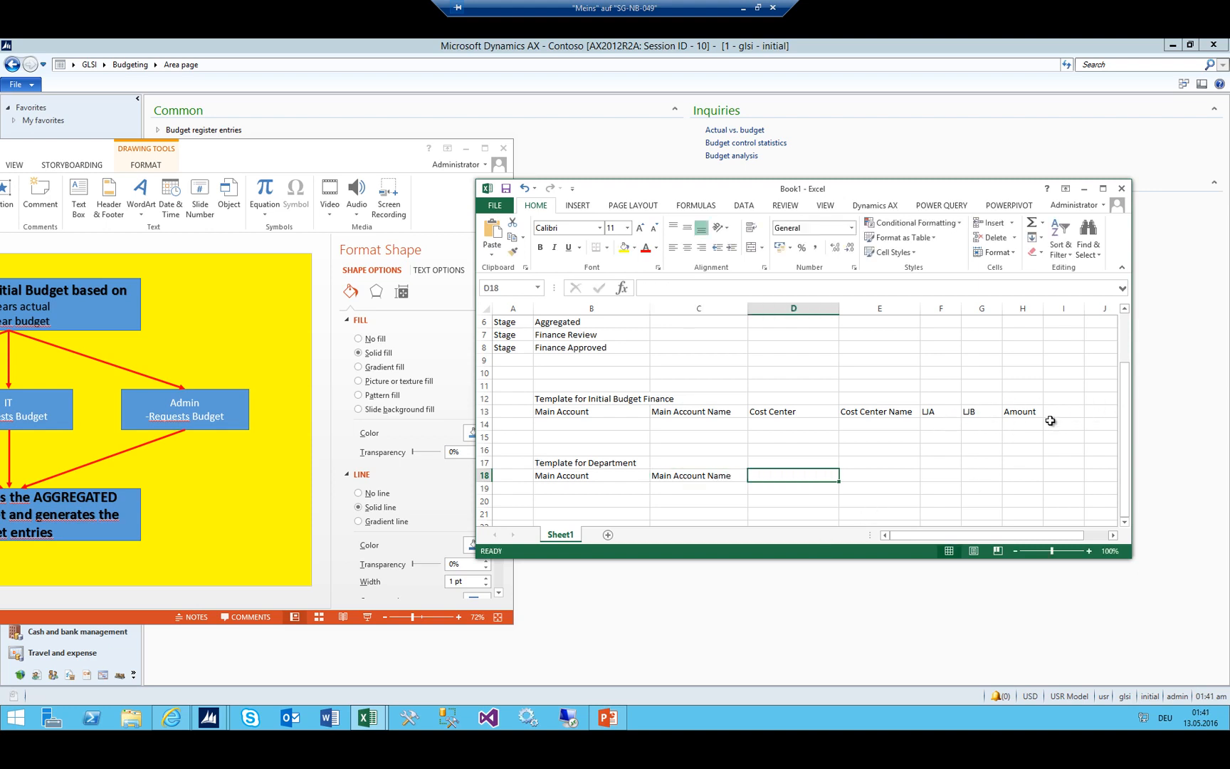
Add the headings Amount from Finance in D18 and Amount Department in E18
{"action": "type", "text": "Amount from Fin"}
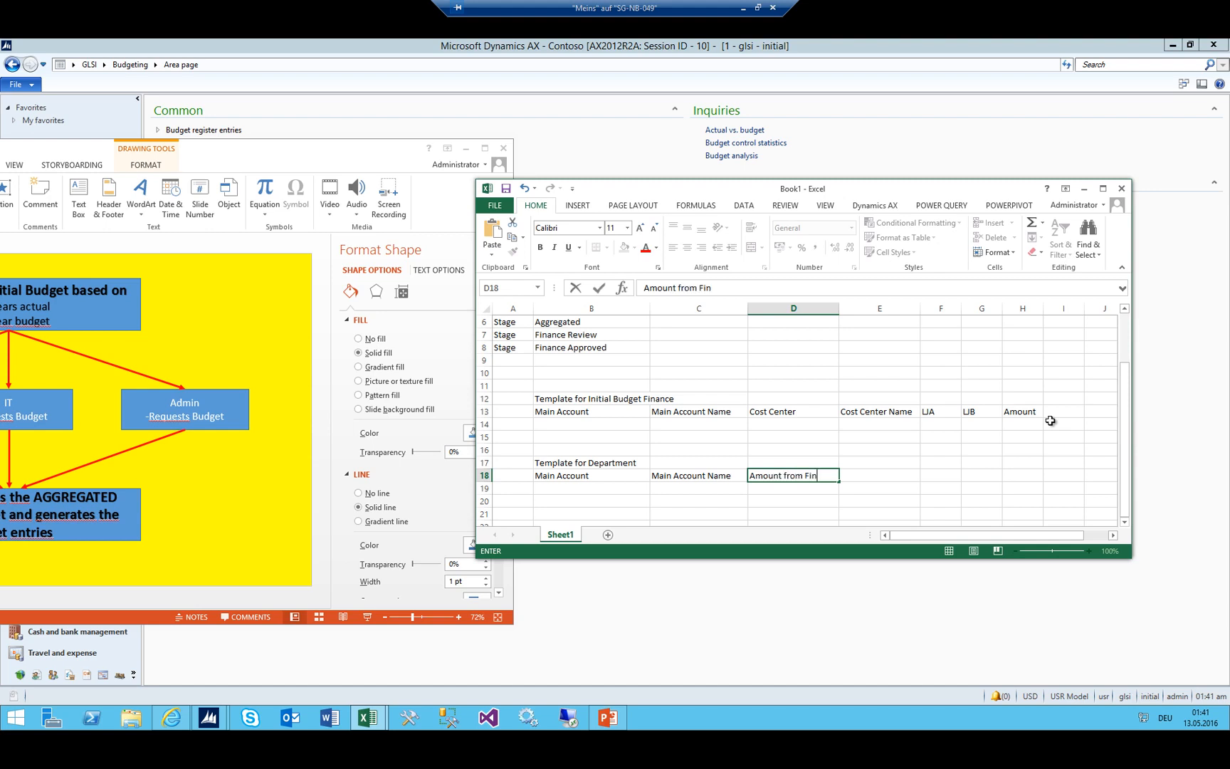
{"action": "type", "text": "ance"}
{"action": "key", "text": "Tab"}
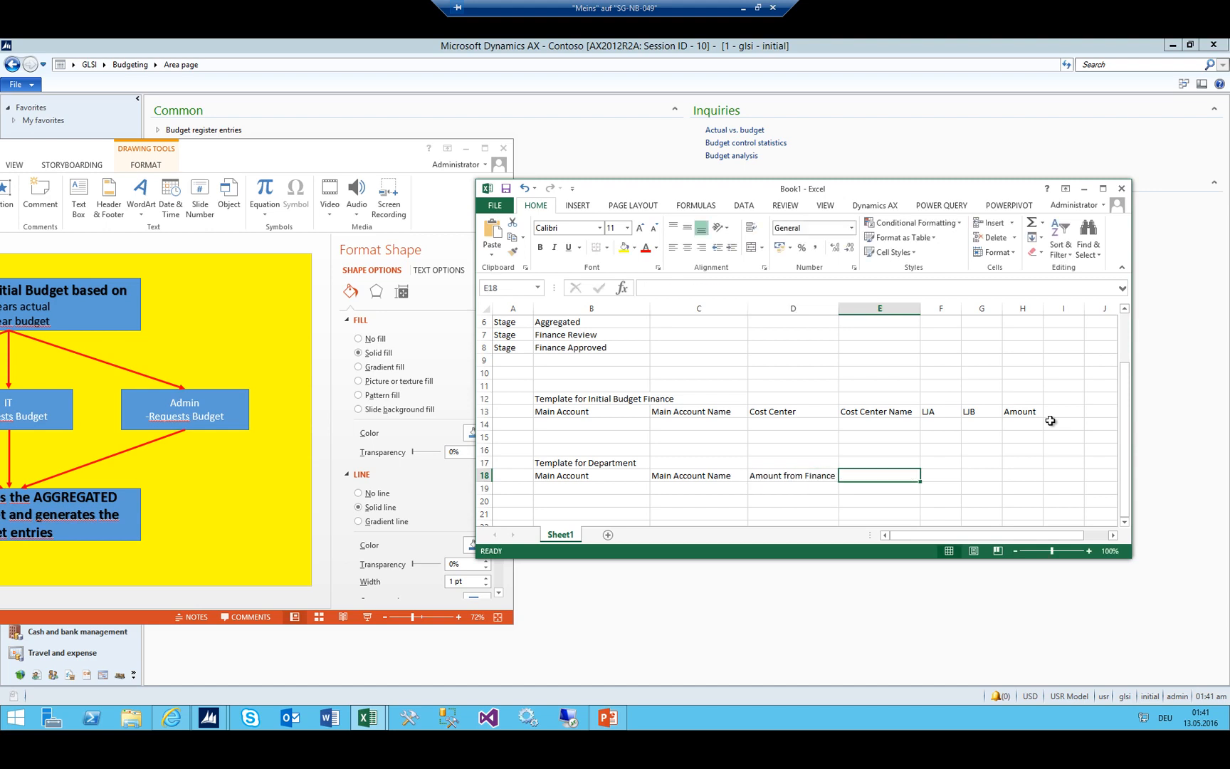
{"action": "type", "text": "Amount"}
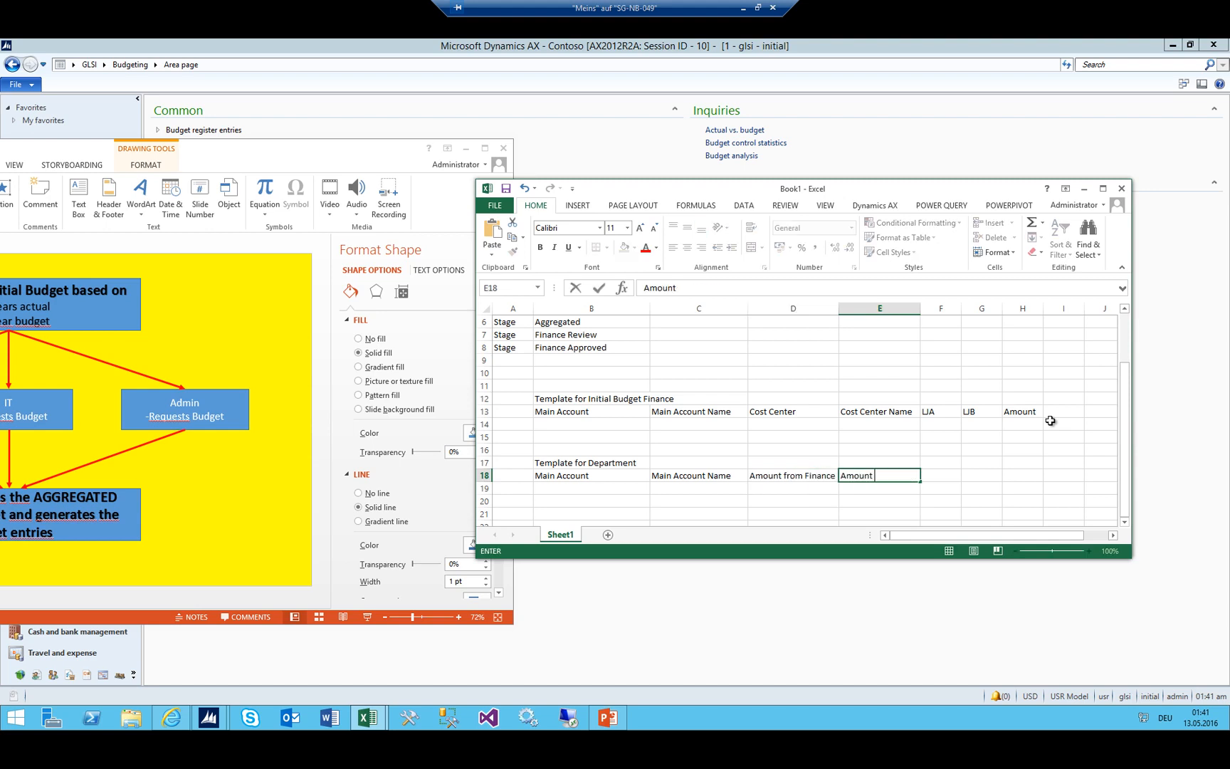
{"action": "type", "text": " Department"}
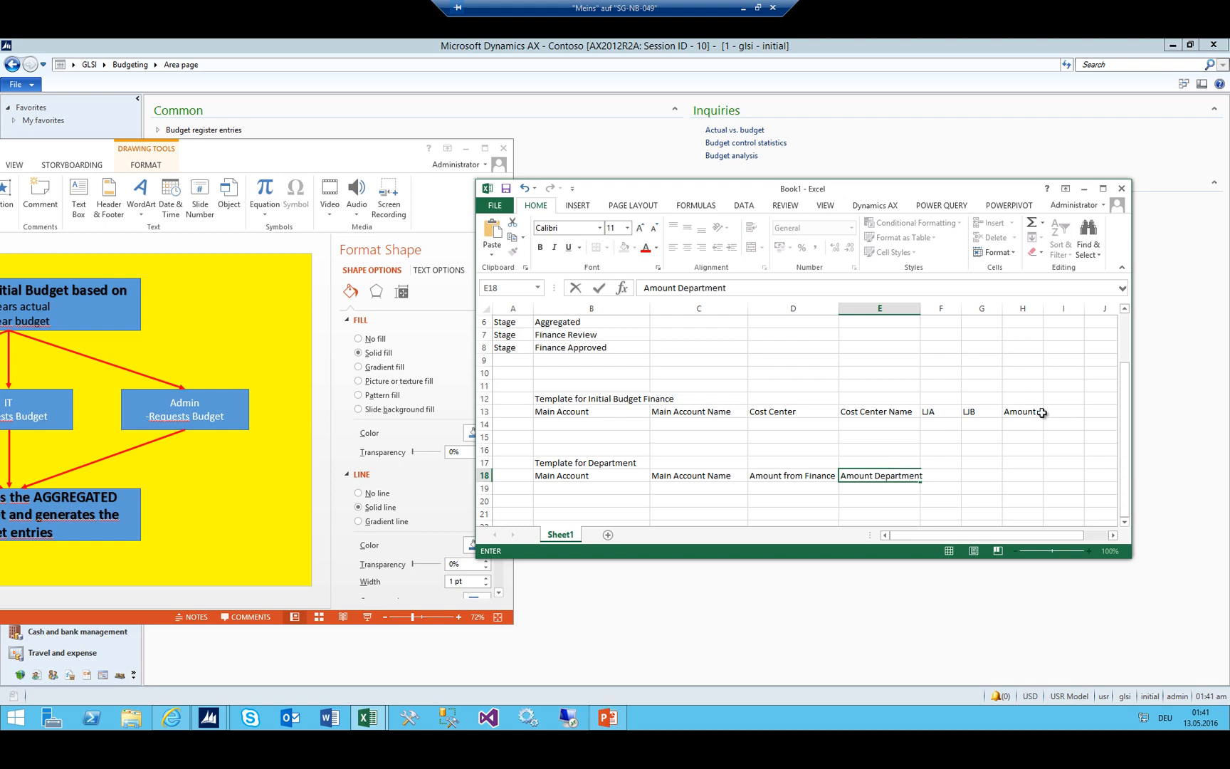
Change the Amount heading in H13 to Amount Finance
{"action": "double_click", "coordinate": [1041, 411]}
{"action": "type", "text": "Finance"}
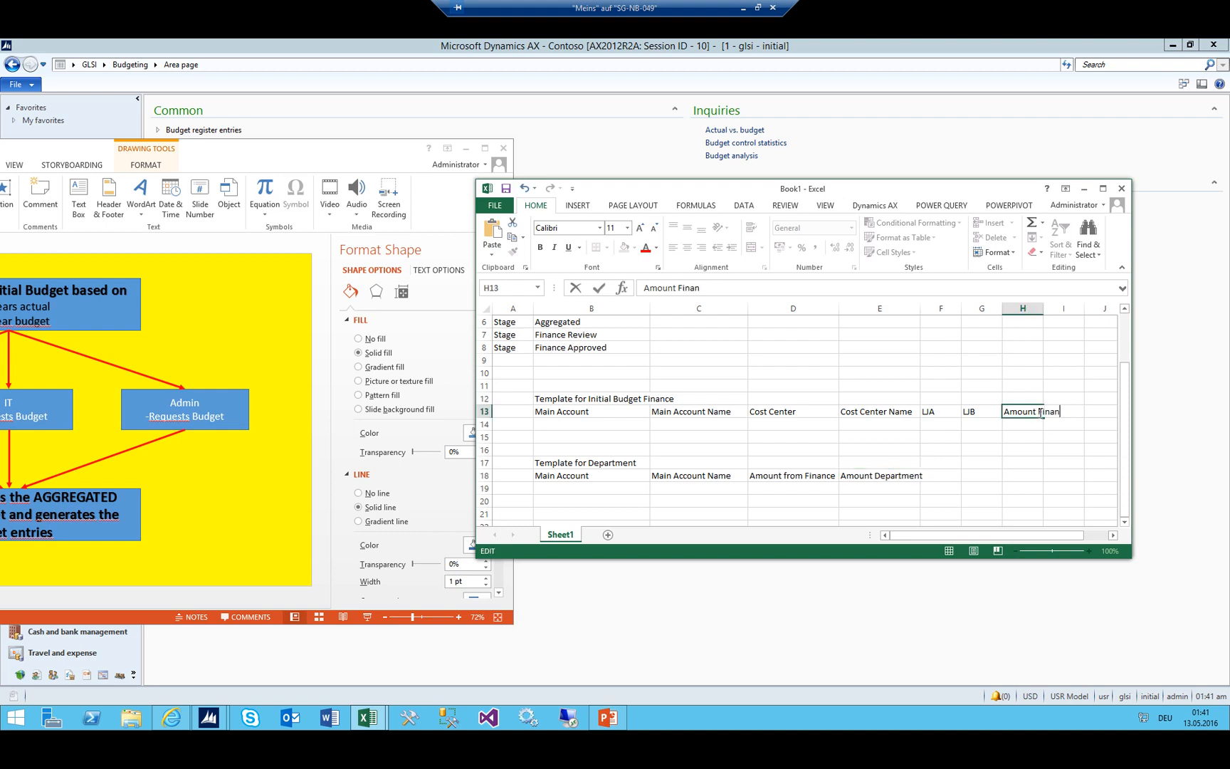
{"action": "key", "text": "Return"}
Compare the amount columns of the finance and department template outlines and review both outlines against the budget stages
{"action": "left_click", "coordinate": [810, 477]}
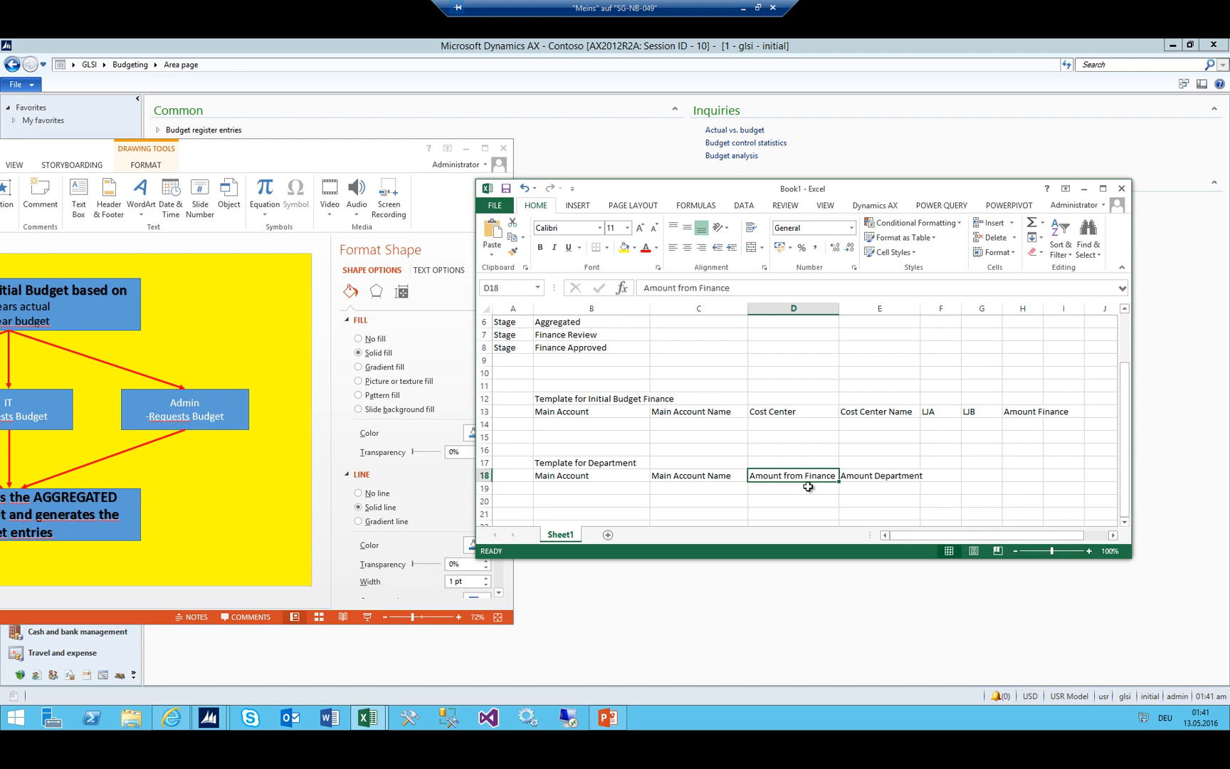
{"action": "left_click", "coordinate": [1005, 413]}
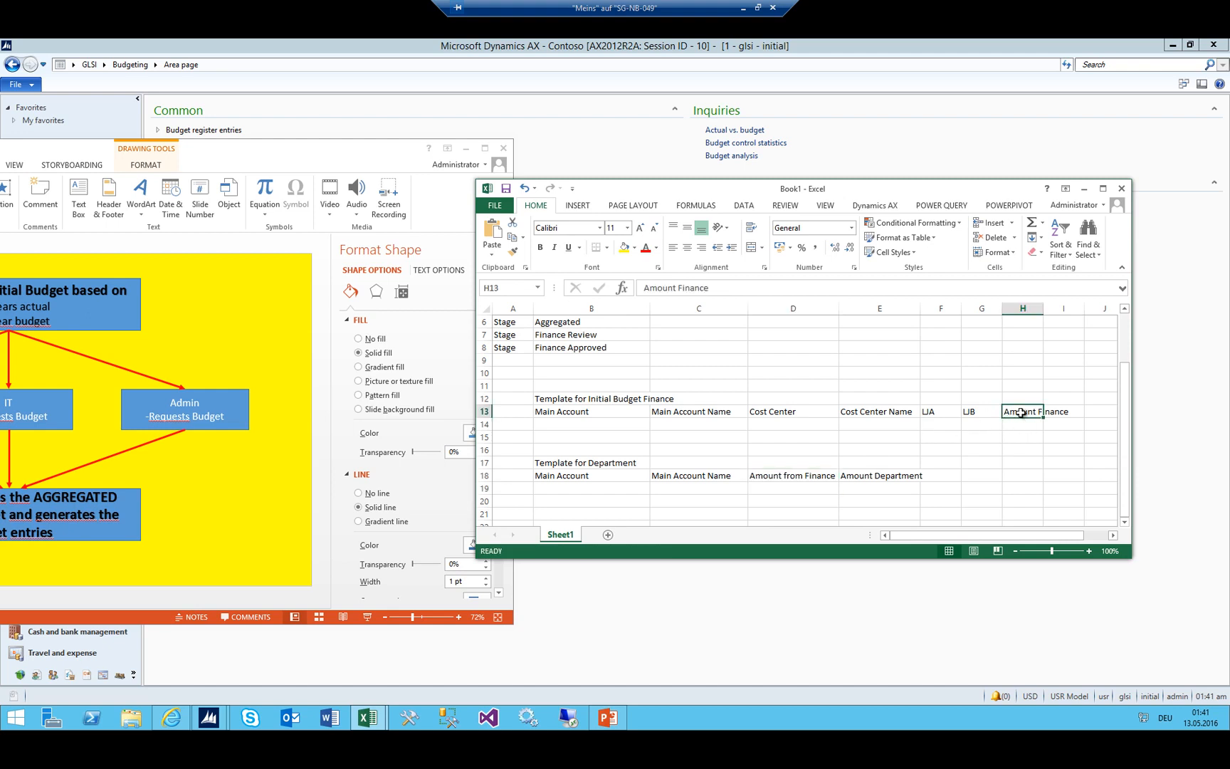
{"action": "left_click", "coordinate": [874, 487]}
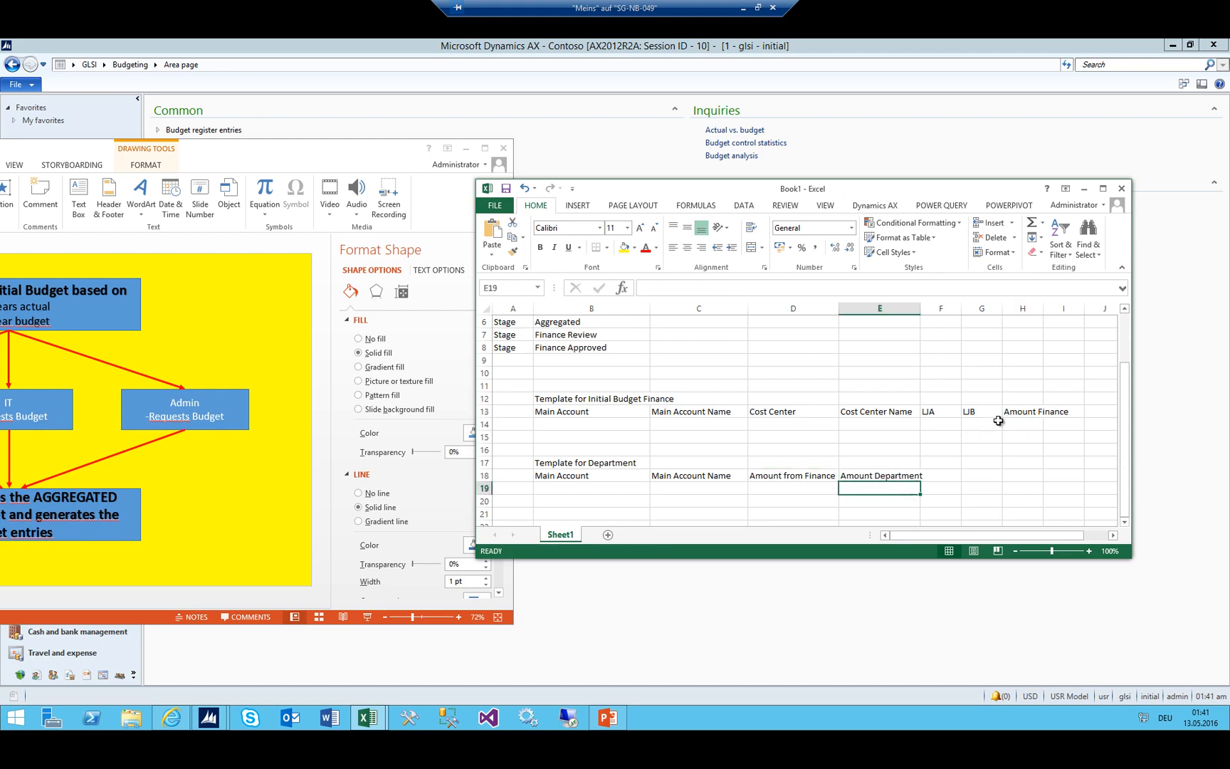
{"action": "scroll", "coordinate": [651, 469], "scroll_direction": "down", "scroll_amount": 2}
{"action": "left_click", "coordinate": [576, 440]}
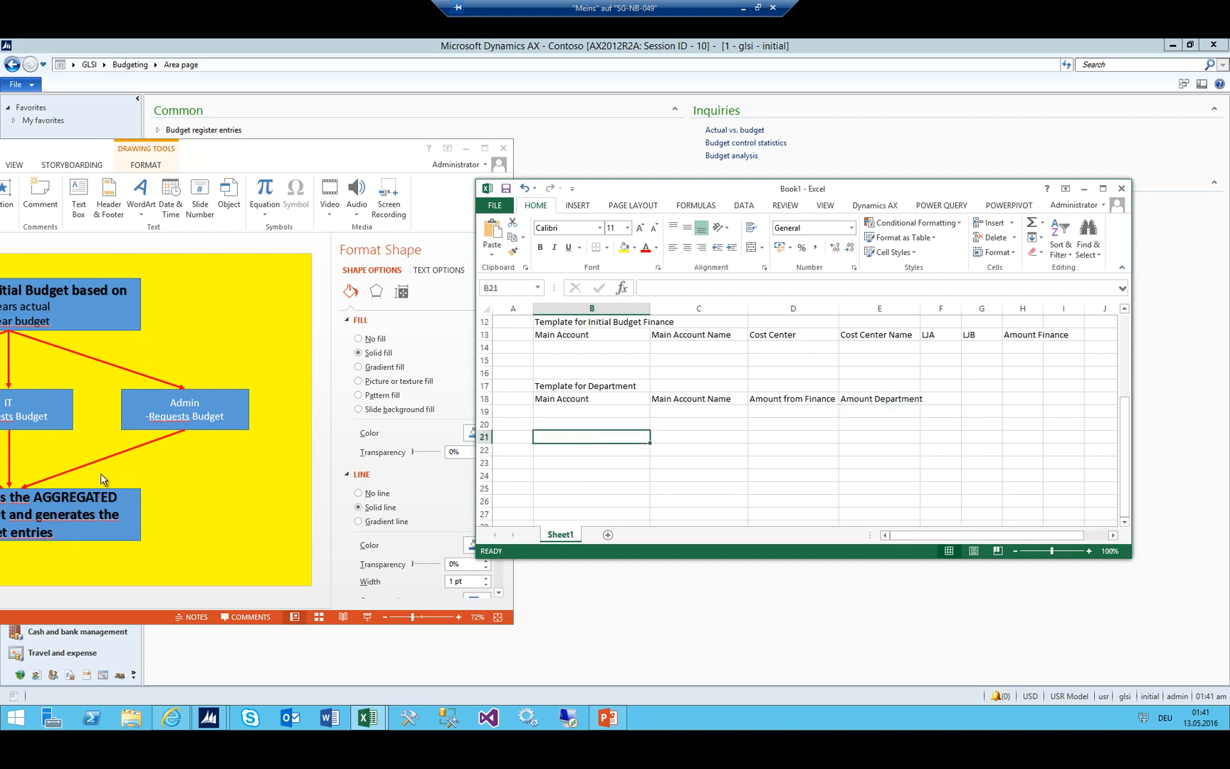
{"action": "scroll", "coordinate": [619, 369], "scroll_direction": "up", "scroll_amount": 1}
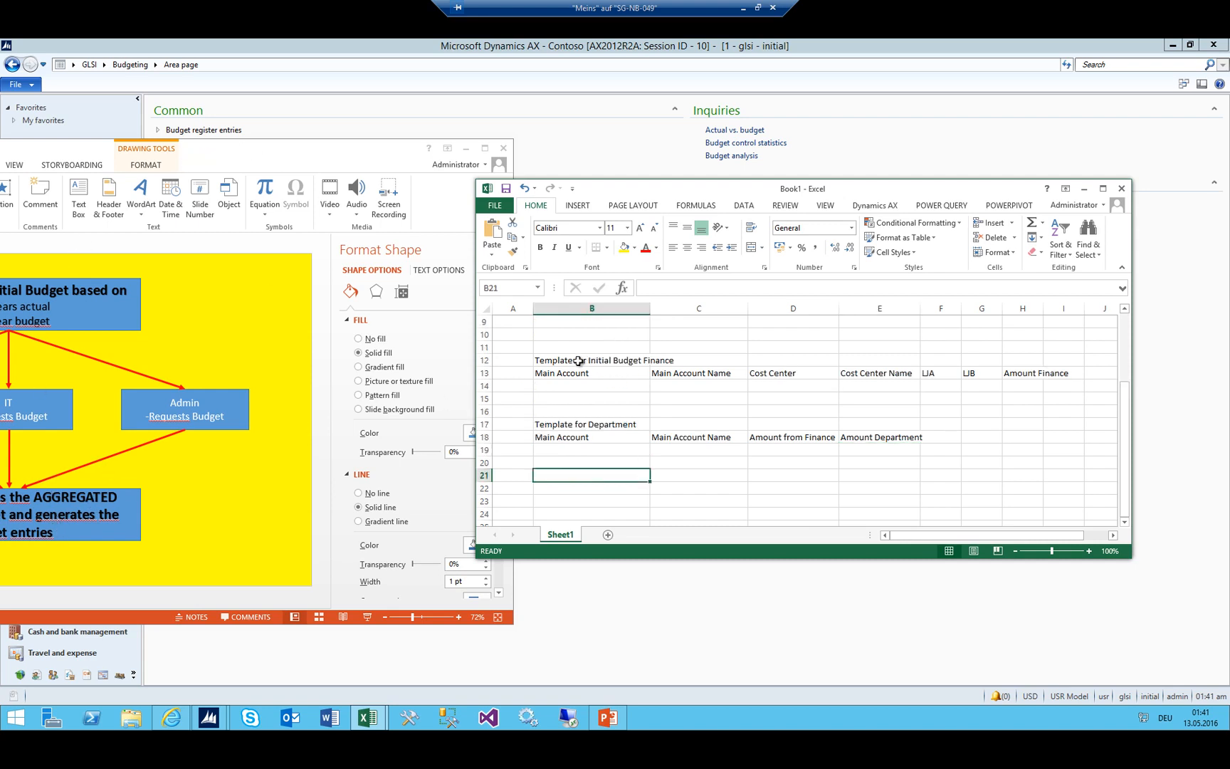
{"action": "left_click_drag", "start_coordinate": [578, 361], "coordinate": [1054, 380]}
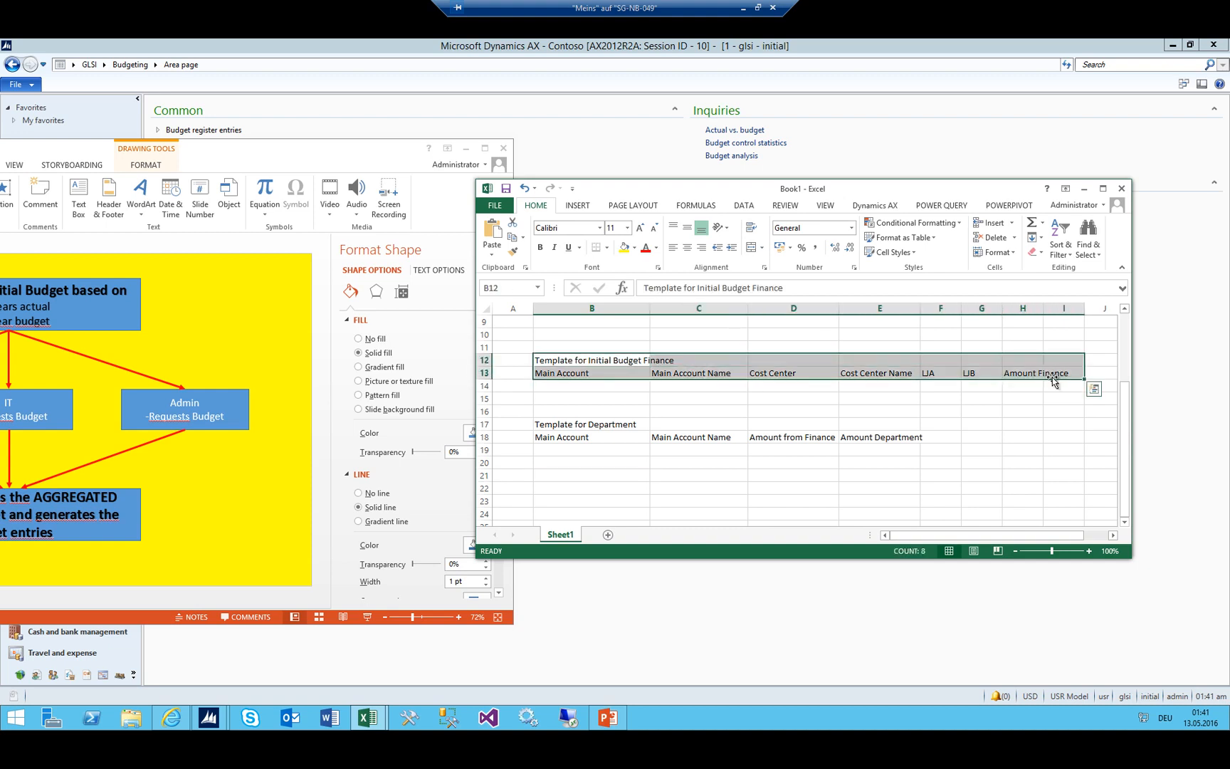
{"action": "key", "text": "ctrl+c"}
{"action": "scroll", "coordinate": [563, 371], "scroll_direction": "up", "scroll_amount": 3}
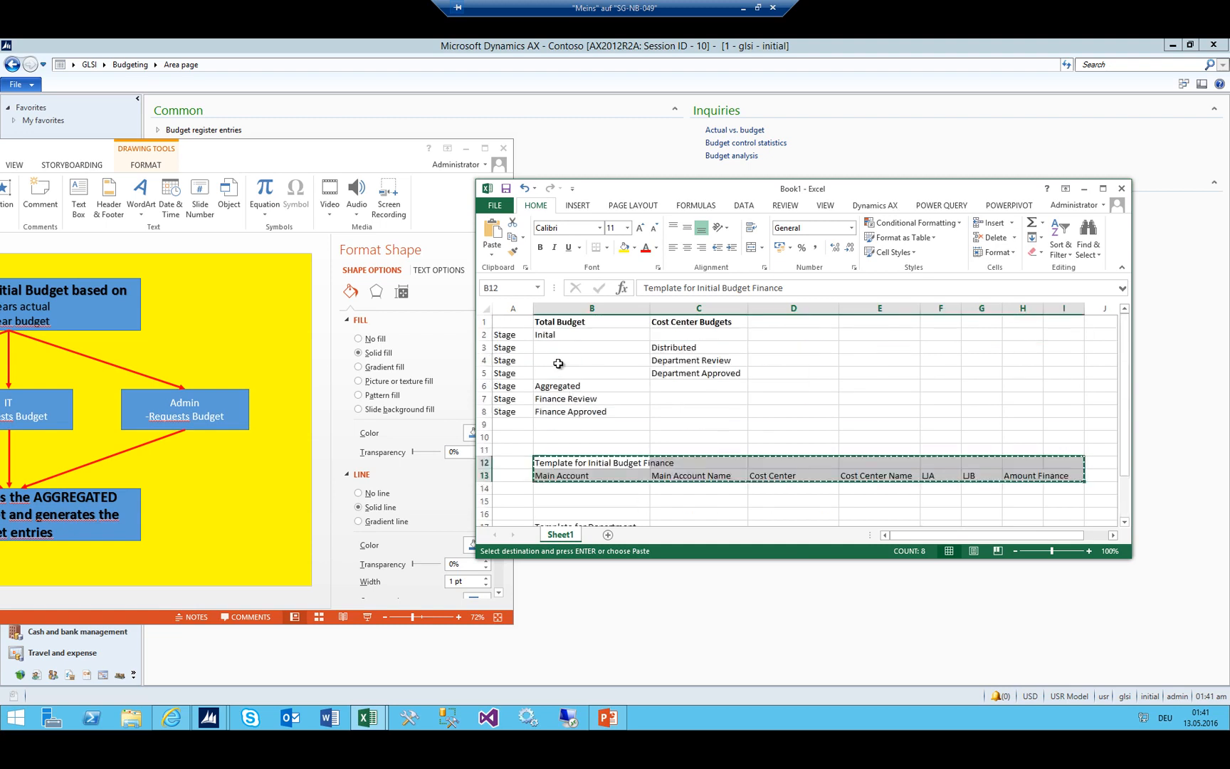
{"action": "left_click_drag", "start_coordinate": [560, 461], "coordinate": [566, 475]}
{"action": "key", "text": "Escape"}
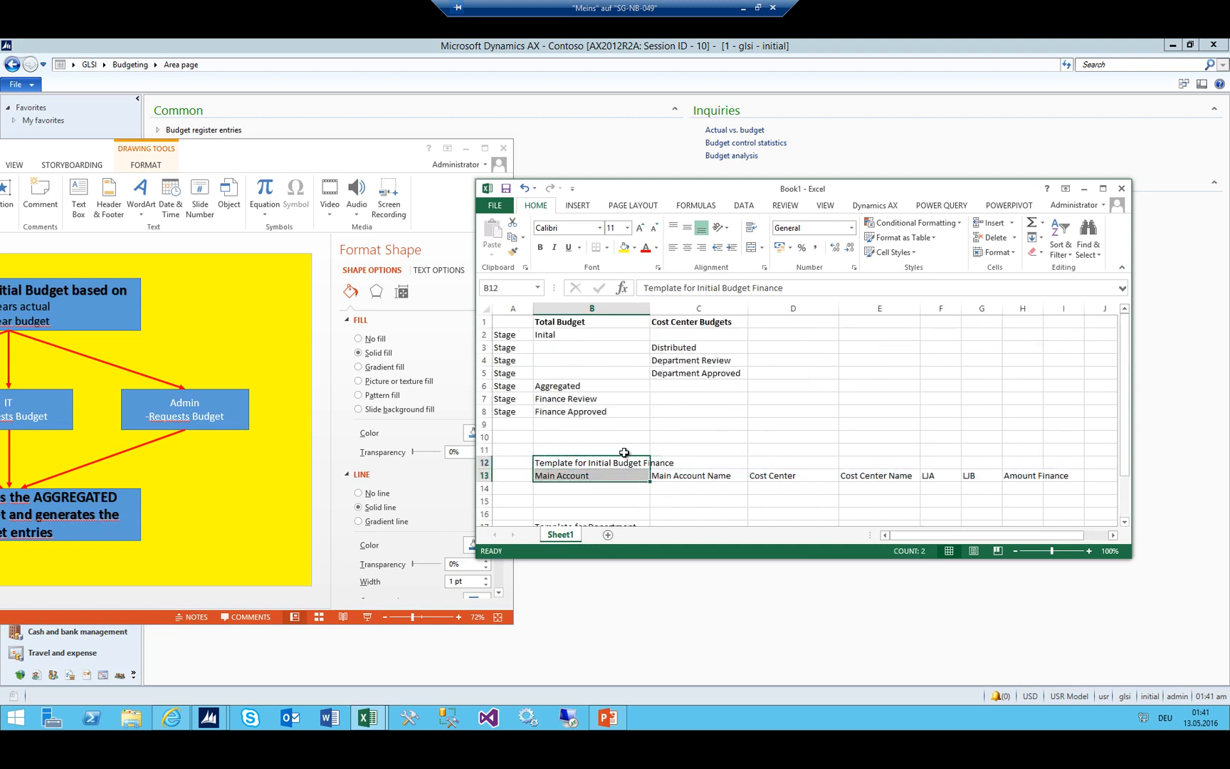
{"action": "scroll", "coordinate": [620, 442], "scroll_direction": "down", "scroll_amount": 2}
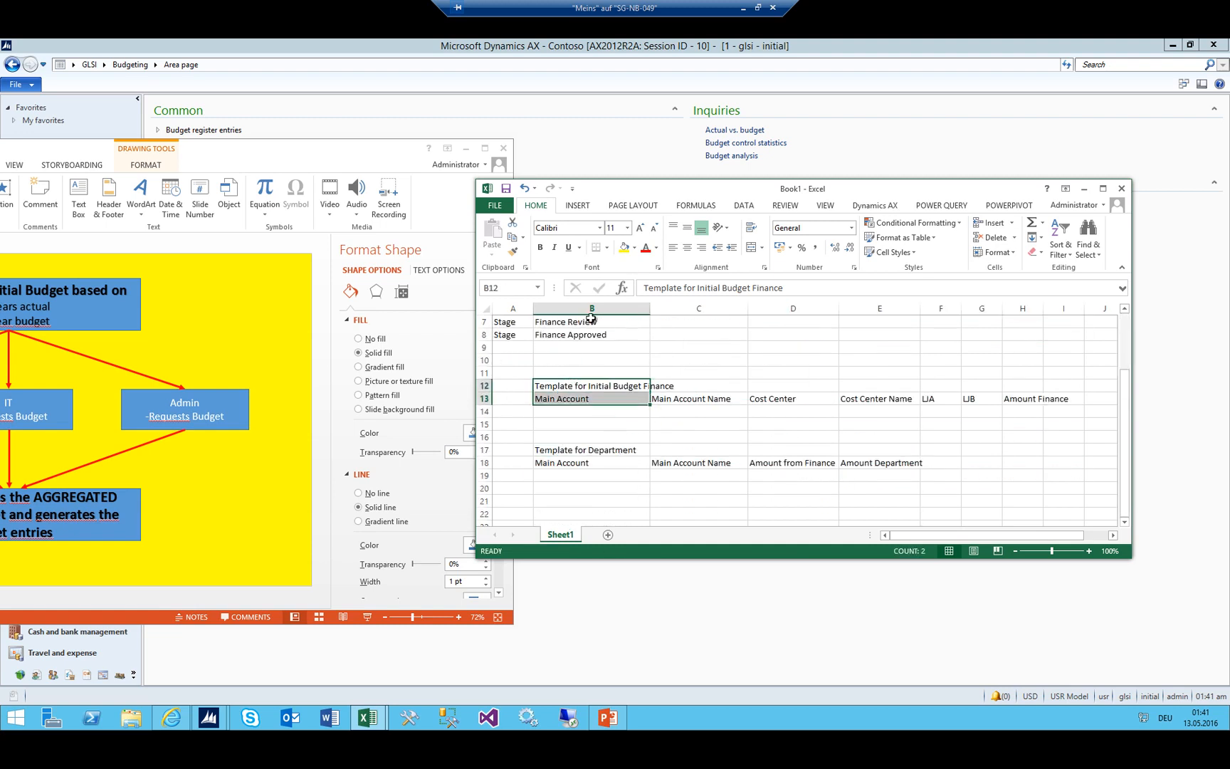
Recheck the budget process slide, minimize PowerPoint and return to the Budgeting area page in Dynamics AX
{"action": "left_click_drag", "start_coordinate": [277, 150], "coordinate": [532, 143]}
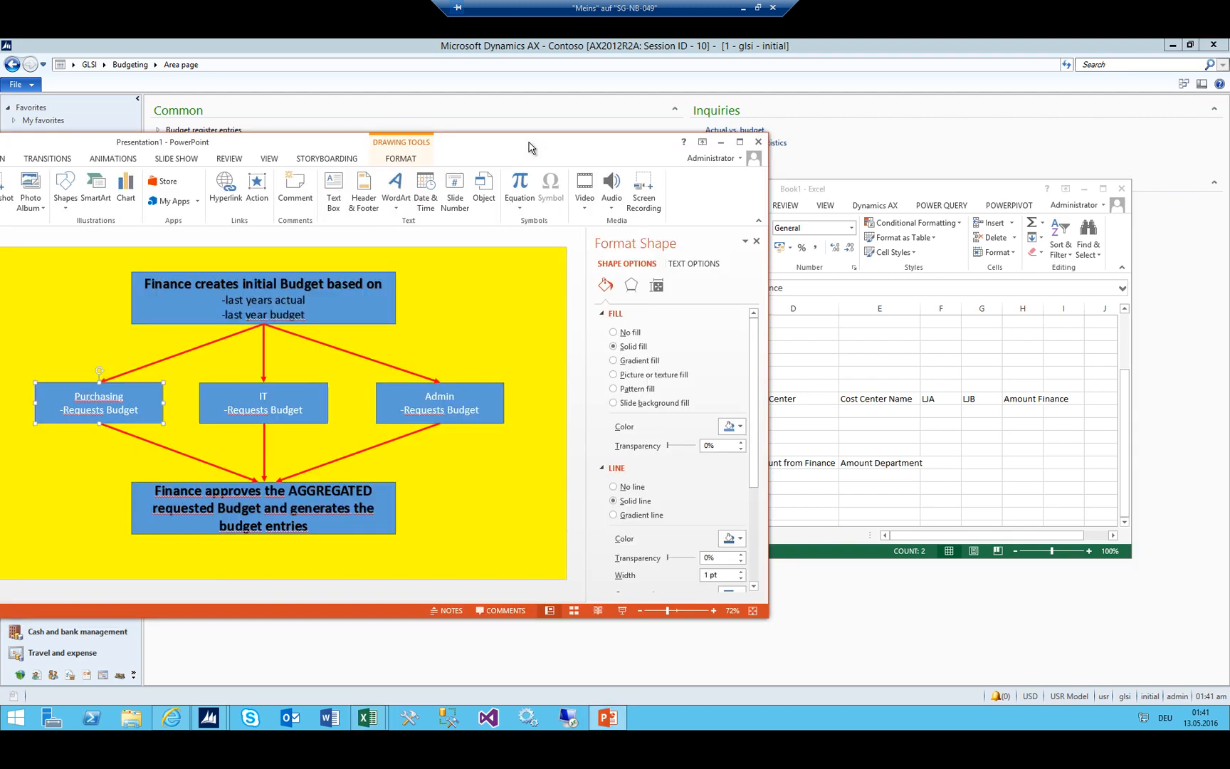
{"action": "left_click", "coordinate": [728, 145]}
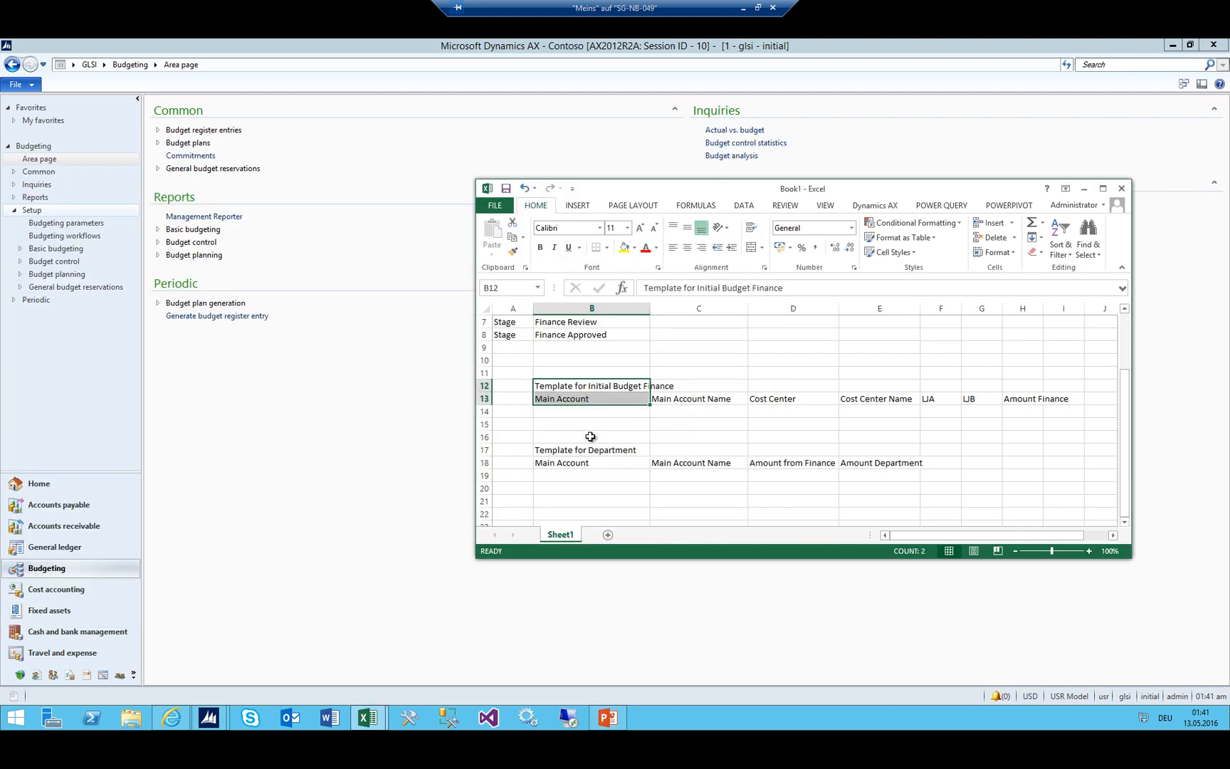
{"action": "left_click", "coordinate": [382, 435]}
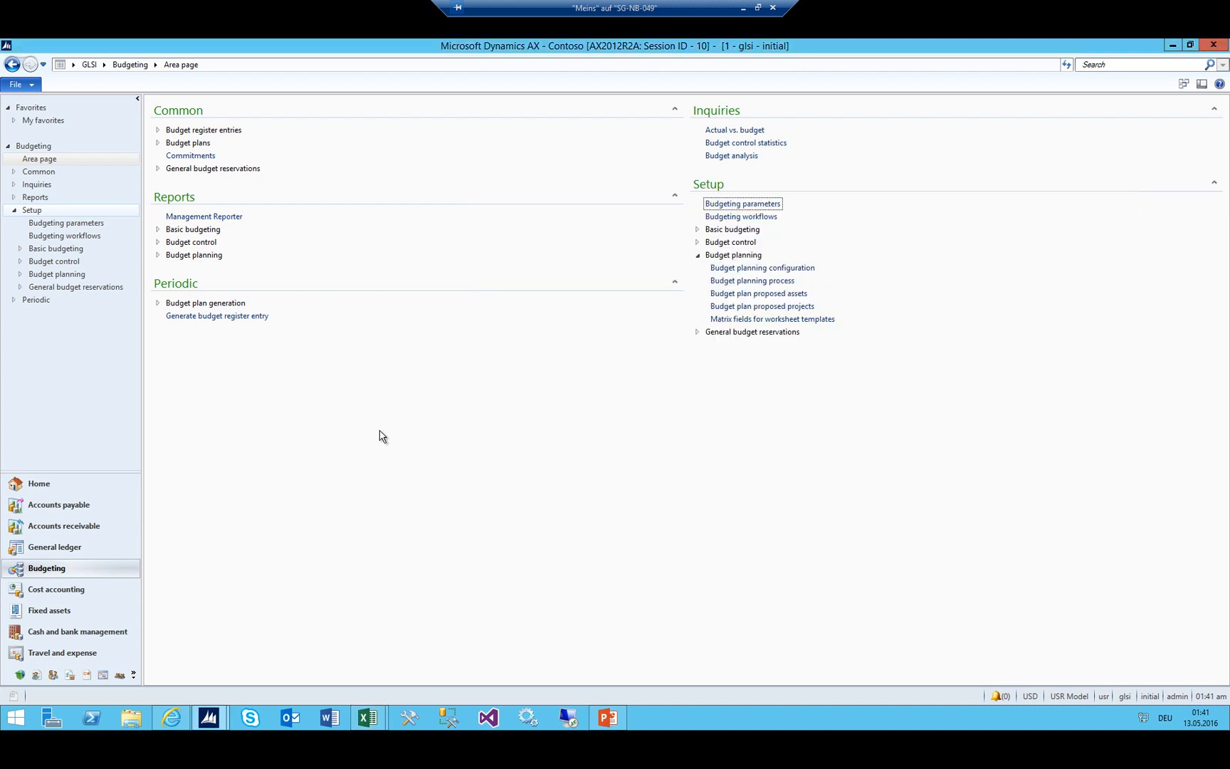
Open a new blank workbook in Excel and maximize its window
{"action": "right_click", "coordinate": [370, 714]}
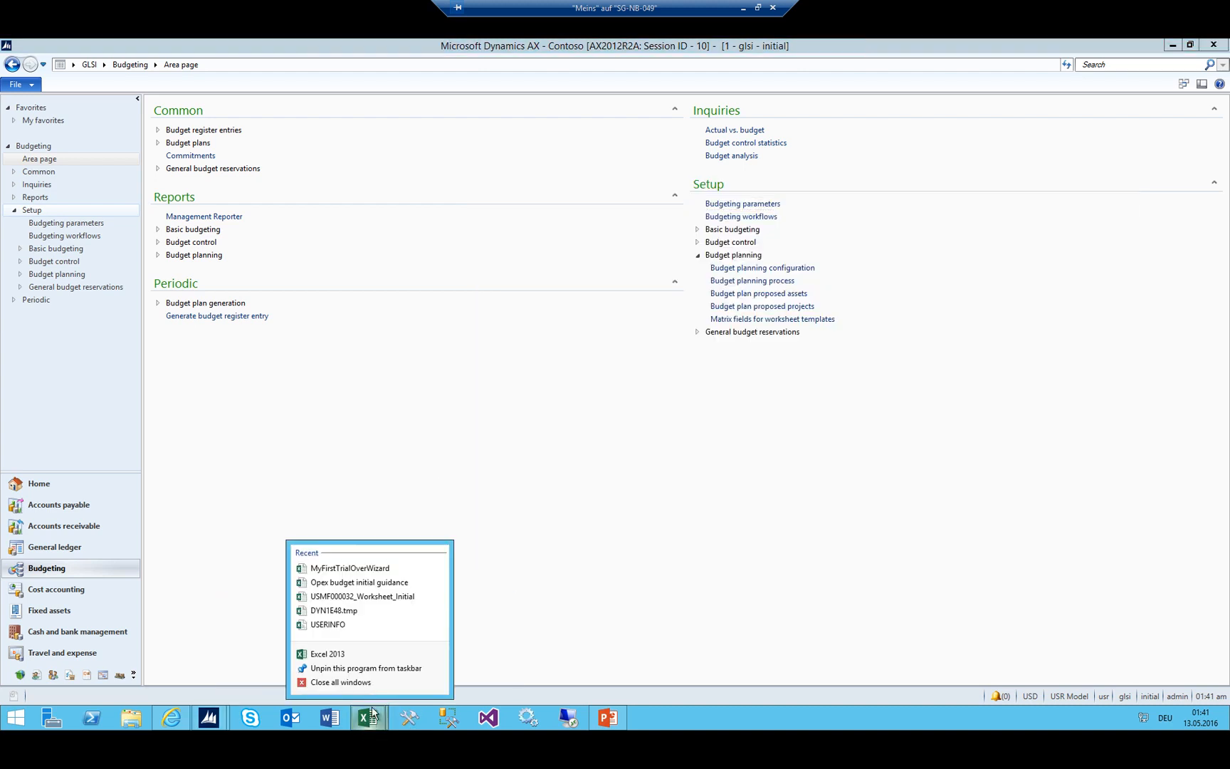
{"action": "left_click", "coordinate": [366, 655]}
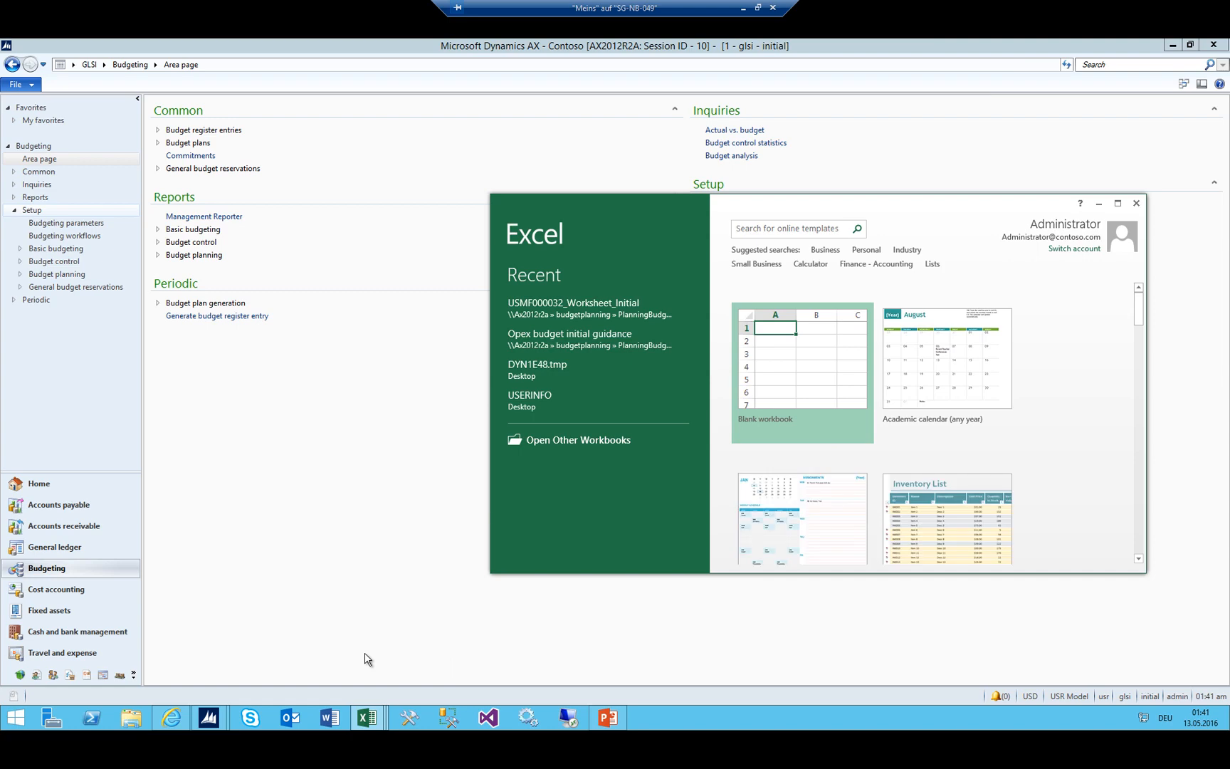
{"action": "left_click", "coordinate": [803, 359]}
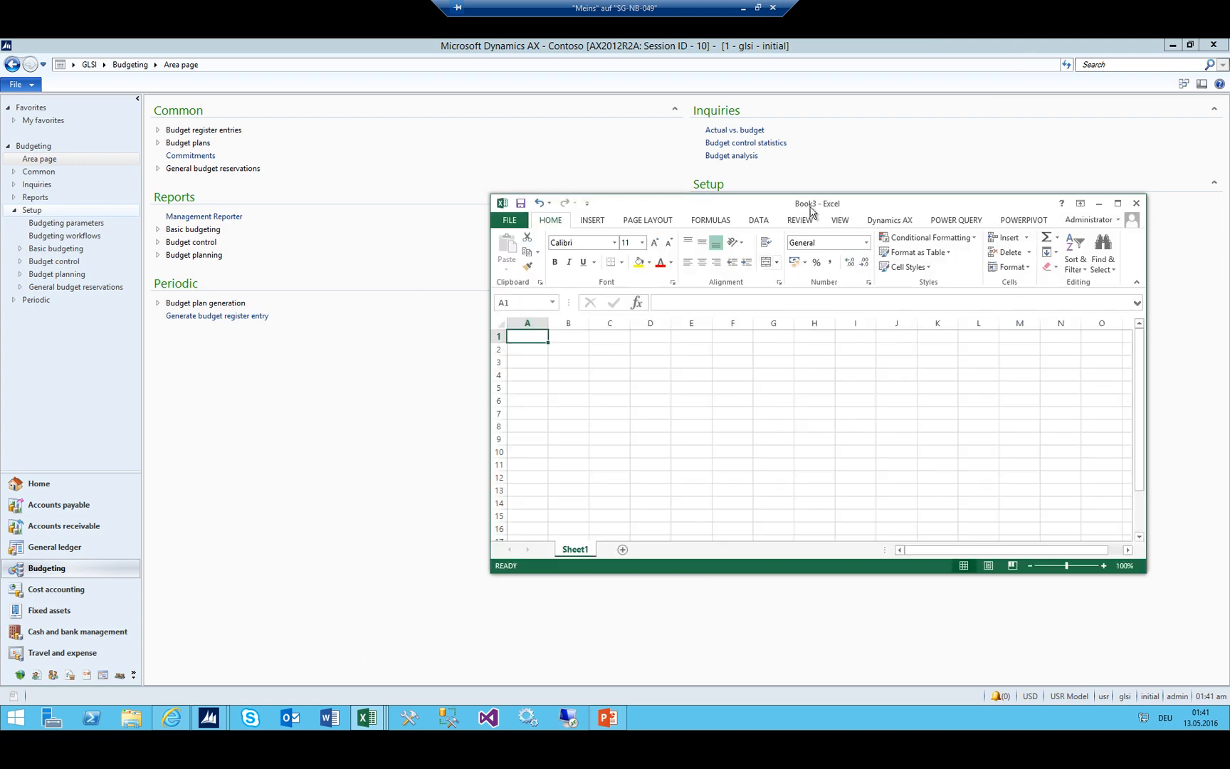
{"action": "left_click_drag", "start_coordinate": [829, 205], "coordinate": [650, 182]}
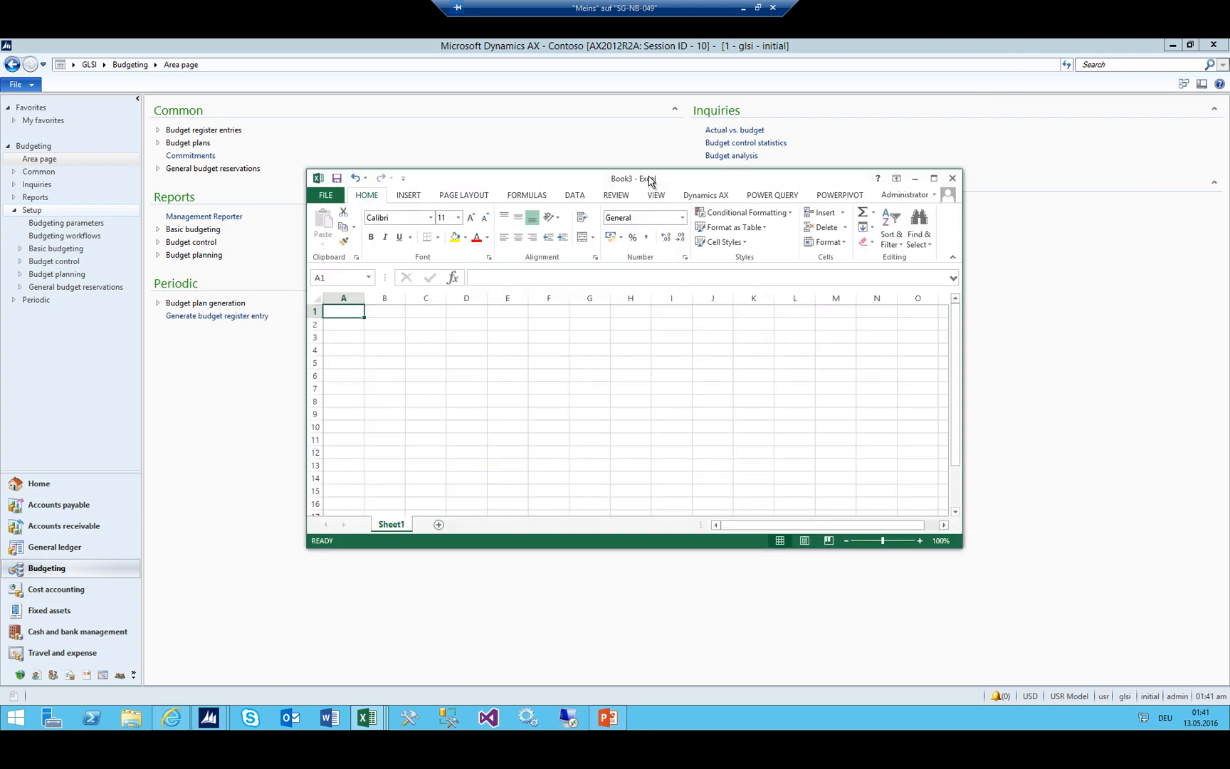
{"action": "double_click", "coordinate": [650, 182]}
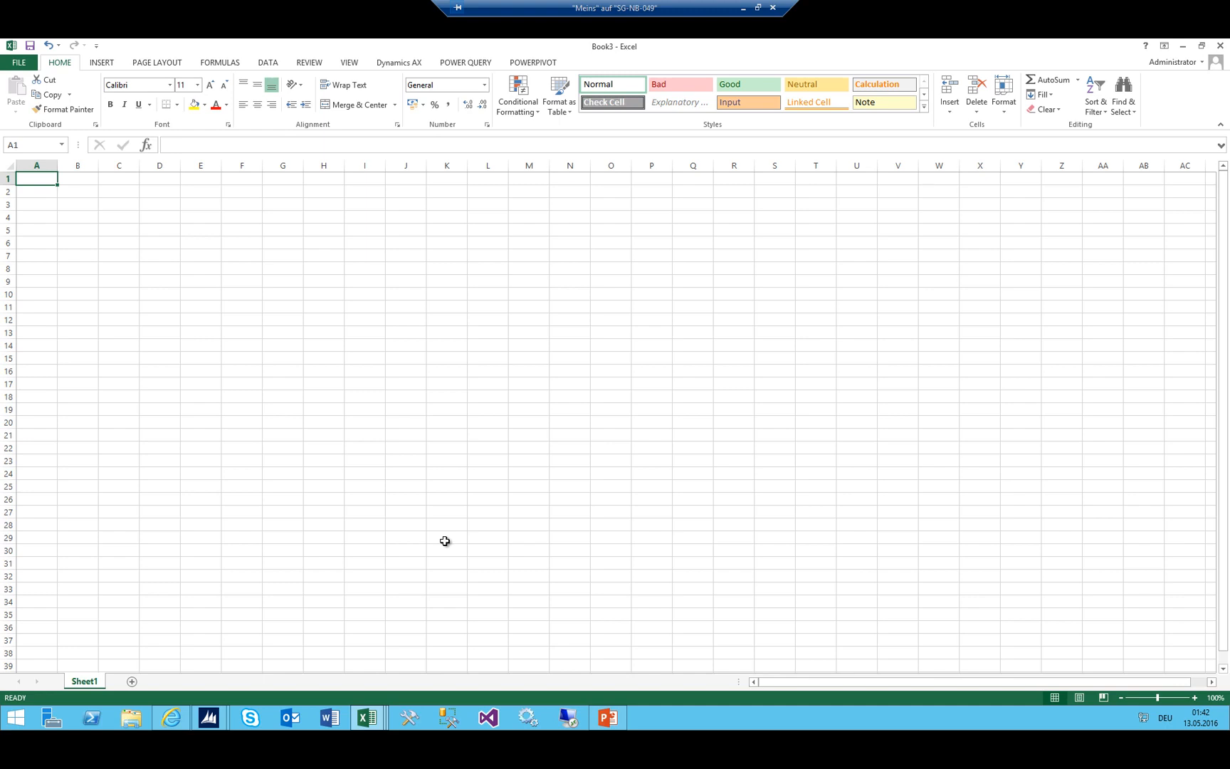
Open the Dynamics AX add-in options in the new workbook and examine the connection's server and port
{"action": "left_click", "coordinate": [394, 65]}
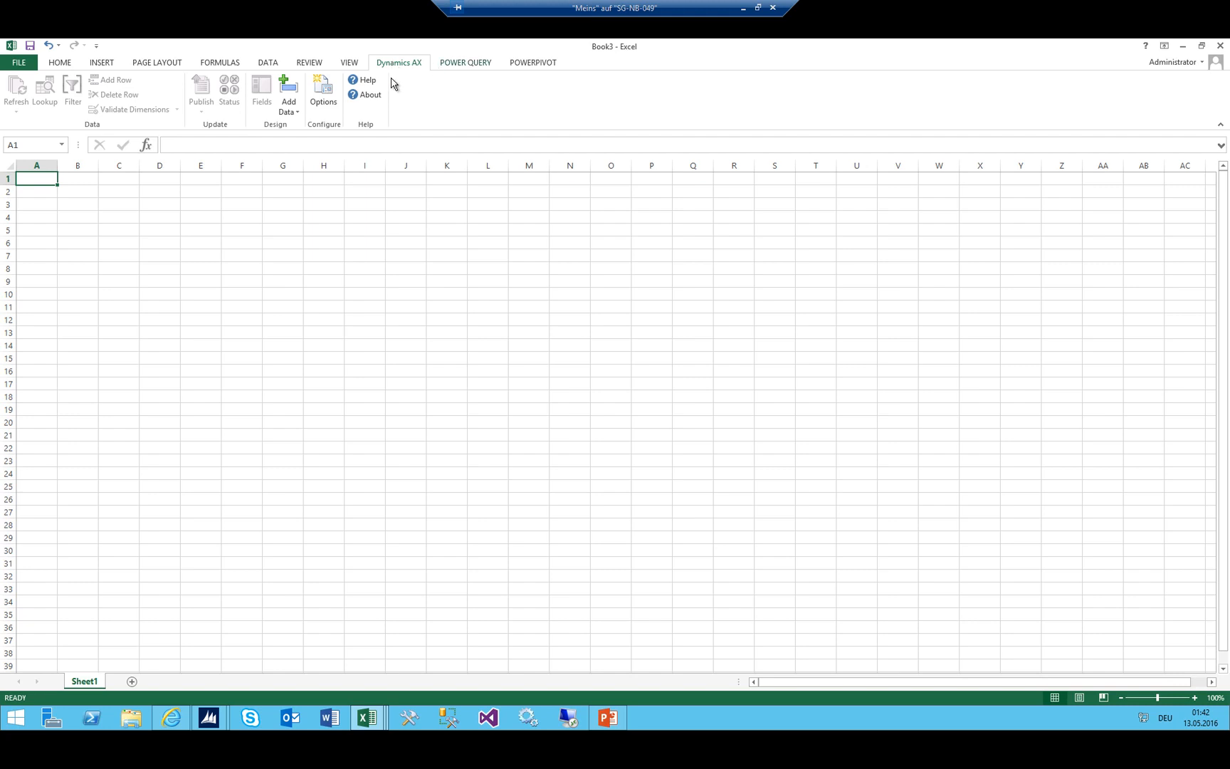
{"action": "left_click", "coordinate": [330, 107]}
{"action": "left_click", "coordinate": [332, 100]}
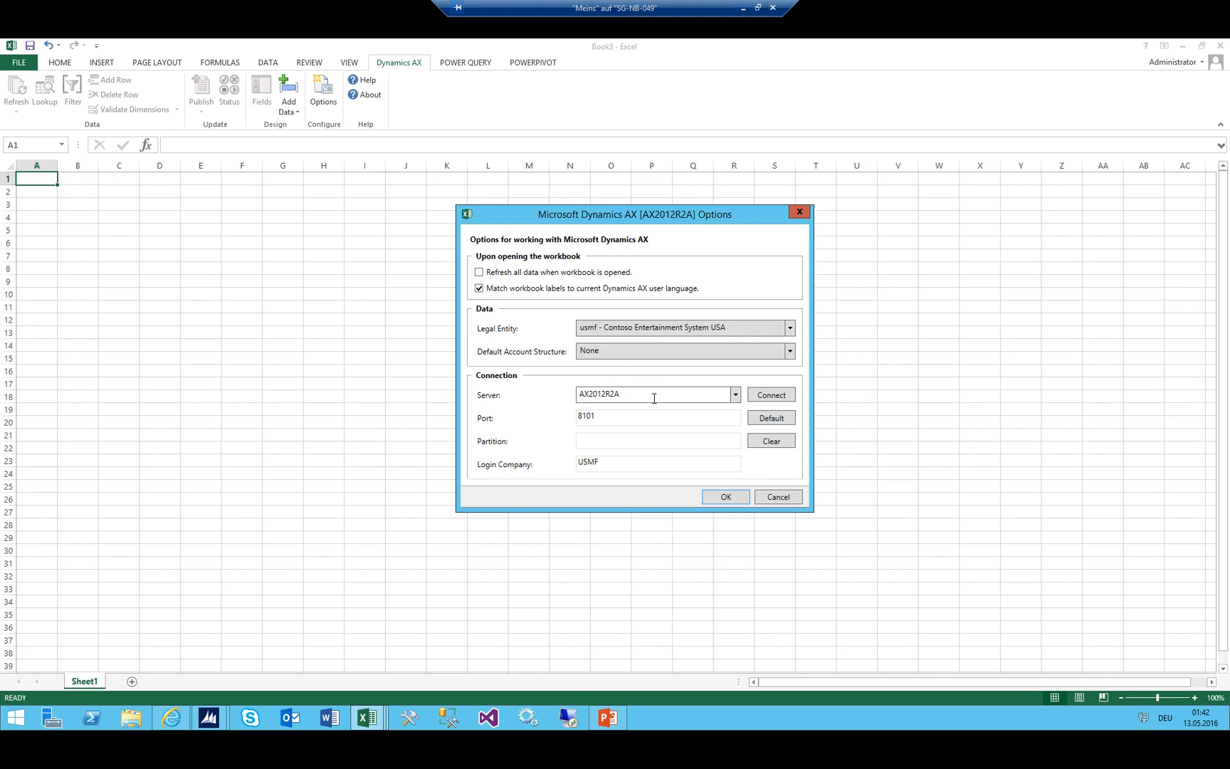
{"action": "left_click", "coordinate": [654, 398]}
{"action": "left_click", "coordinate": [671, 390]}
{"action": "double_click", "coordinate": [653, 393]}
{"action": "left_click_drag", "start_coordinate": [667, 390], "coordinate": [420, 397]}
{"action": "left_click_drag", "start_coordinate": [617, 414], "coordinate": [329, 385]}
Switch to Dynamics AX and open Server configuration under System administration to examine the AOS instance name
{"action": "mouse_move", "coordinate": [218, 732]}
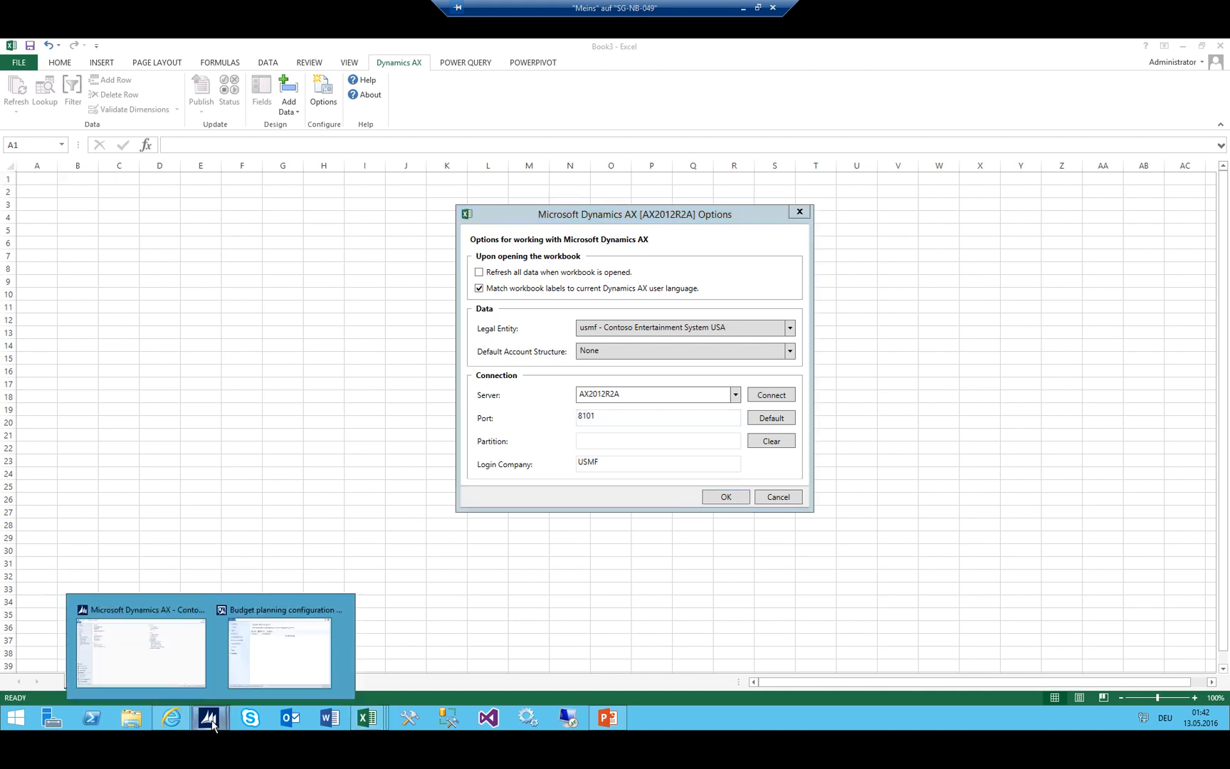
{"action": "left_click", "coordinate": [162, 660]}
{"action": "left_click", "coordinate": [106, 65]}
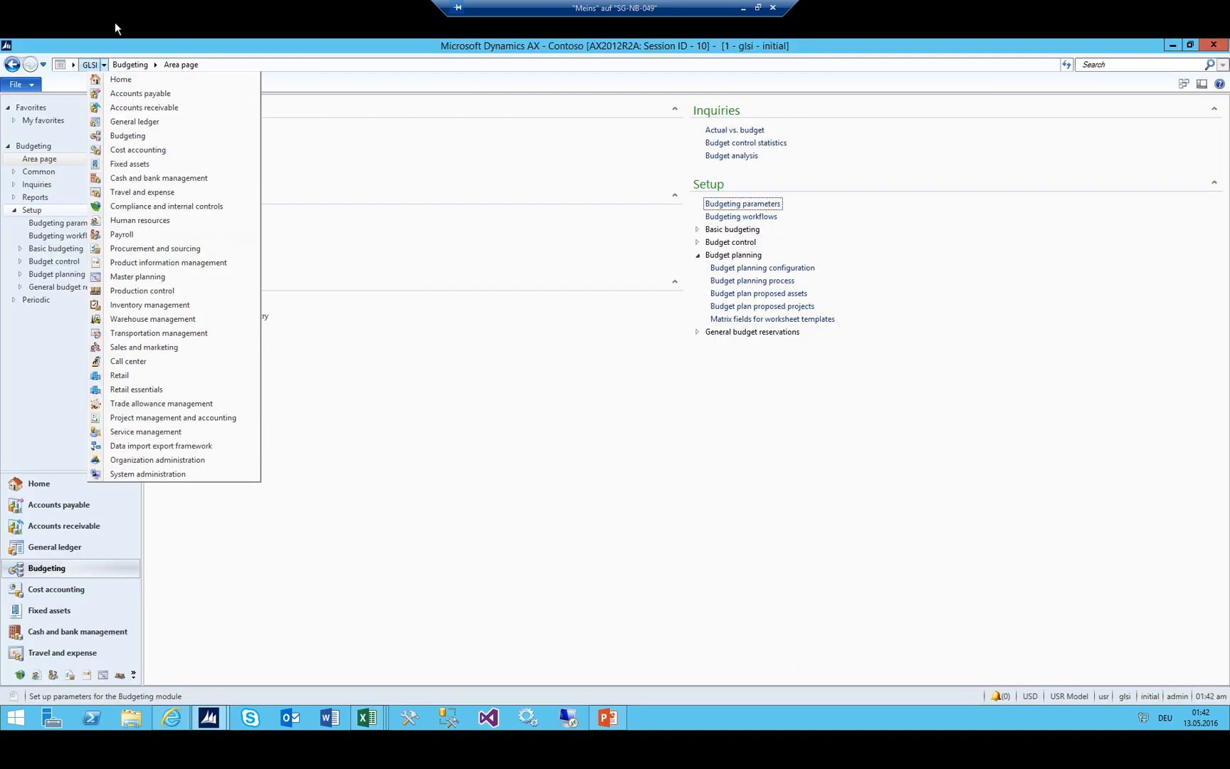
{"action": "left_click", "coordinate": [140, 471]}
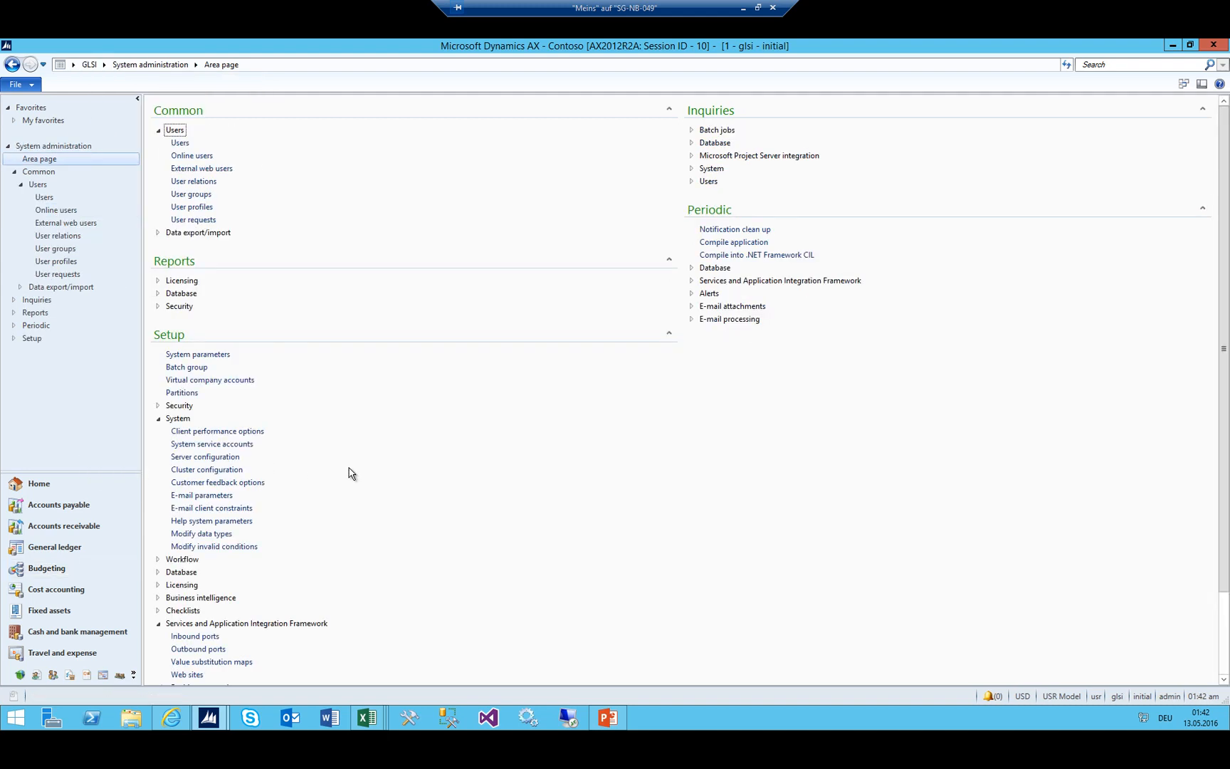
{"action": "scroll", "coordinate": [349, 474], "scroll_direction": "down", "scroll_amount": 1}
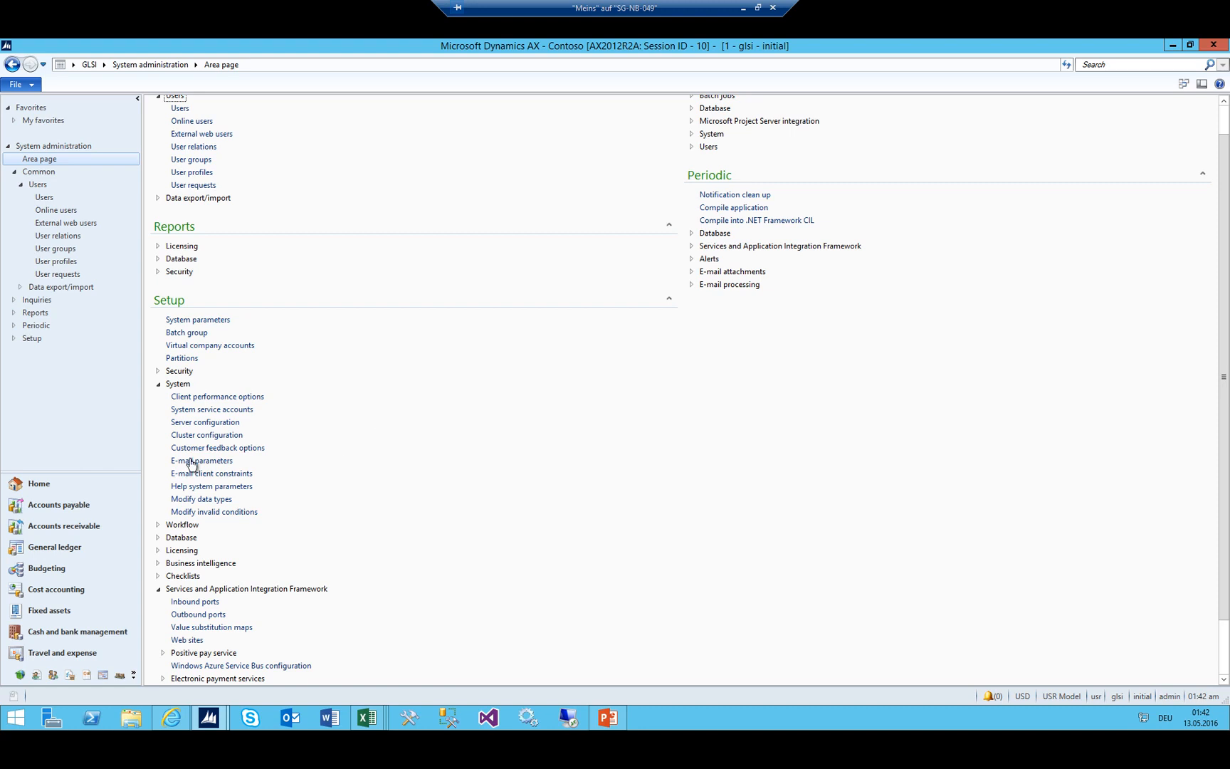
{"action": "scroll", "coordinate": [310, 491], "scroll_direction": "down", "scroll_amount": 2}
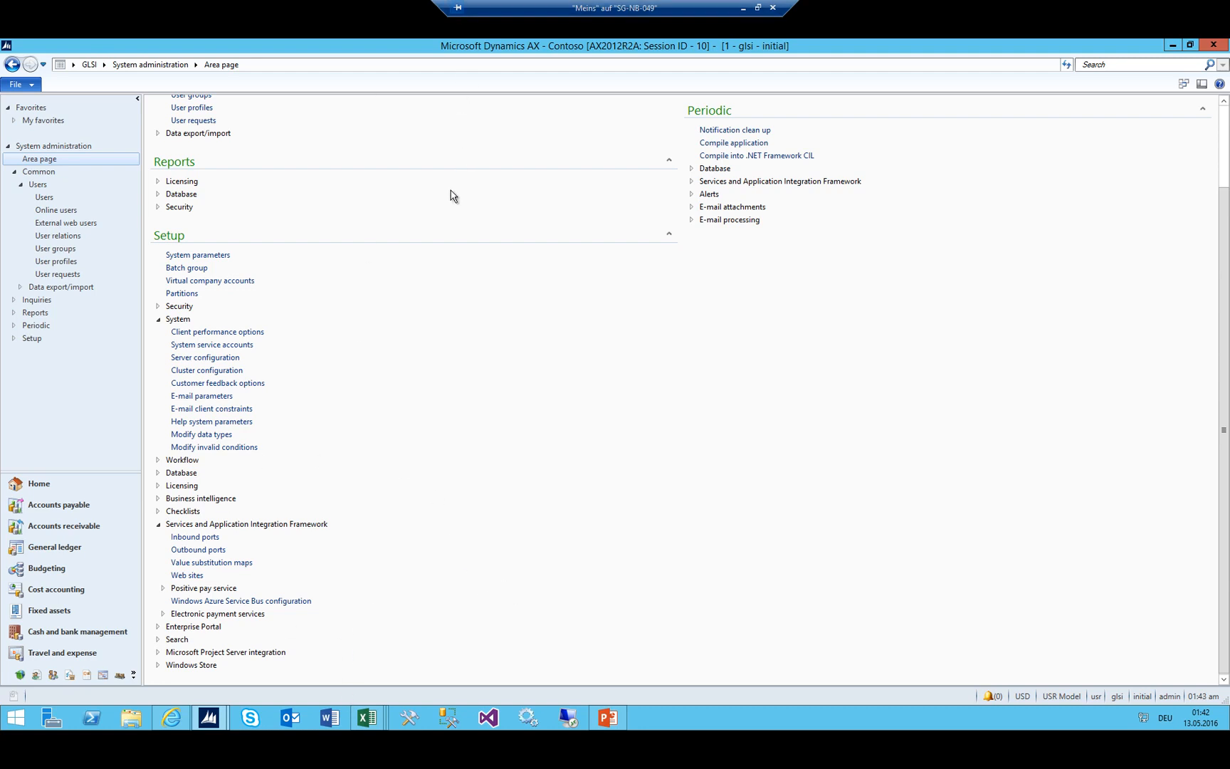
{"action": "left_click", "coordinate": [193, 357]}
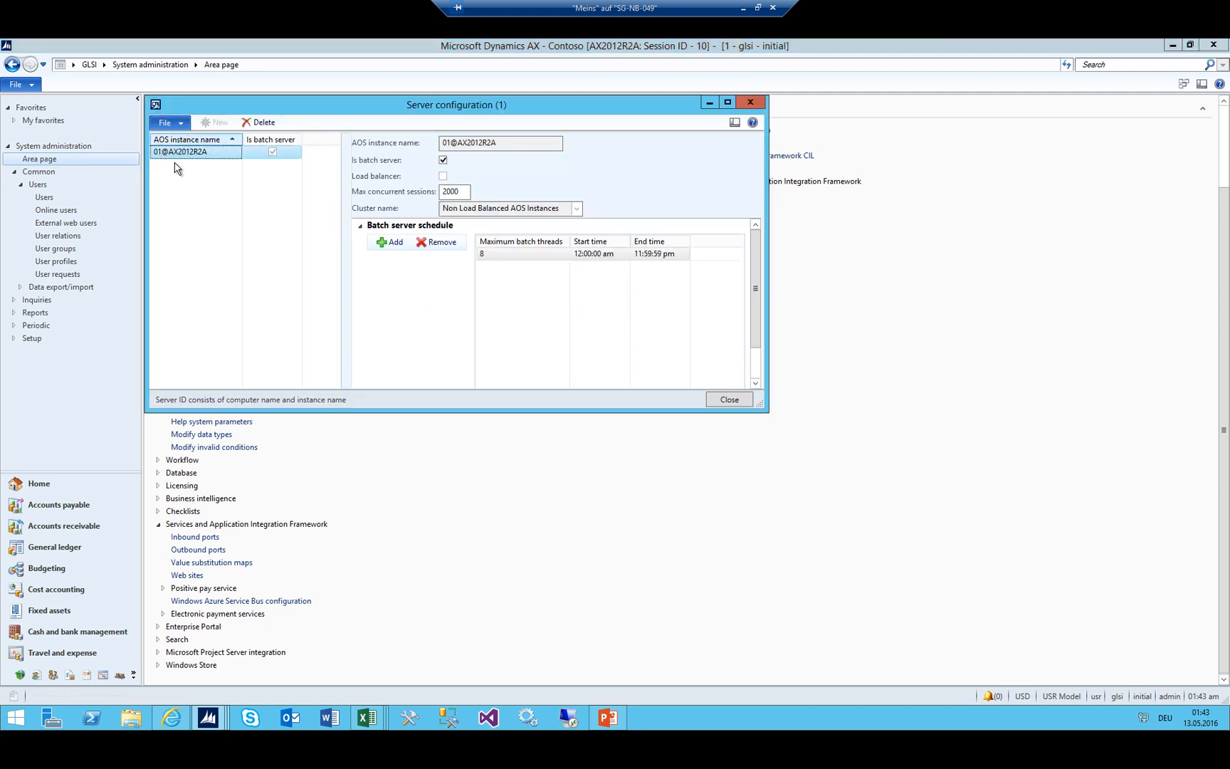
{"action": "left_click", "coordinate": [492, 142]}
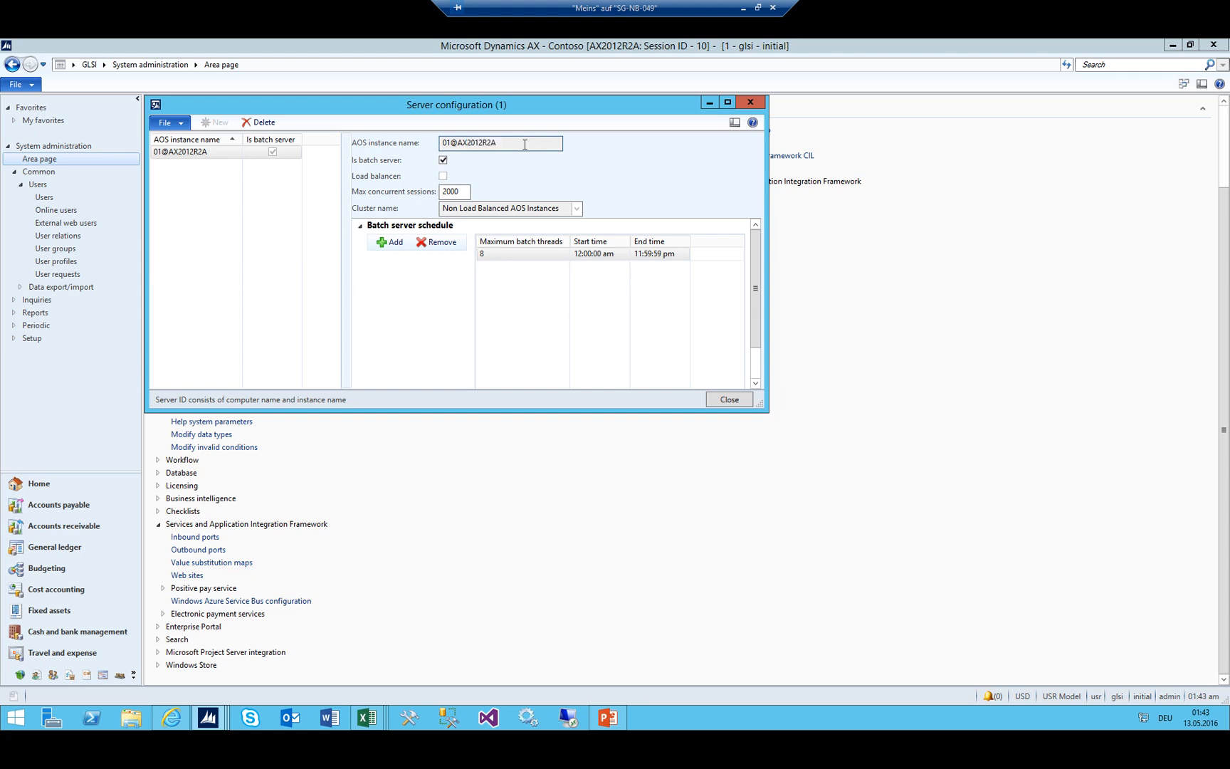
{"action": "left_click_drag", "start_coordinate": [495, 142], "coordinate": [543, 142]}
{"action": "left_click_drag", "start_coordinate": [497, 143], "coordinate": [466, 150]}
Return to the Dynamics AX options in Excel's Book3 and check the server name against the AOS instance
{"action": "left_click", "coordinate": [213, 717]}
{"action": "left_click", "coordinate": [382, 660]}
{"action": "left_click", "coordinate": [364, 712]}
{"action": "left_click", "coordinate": [447, 671]}
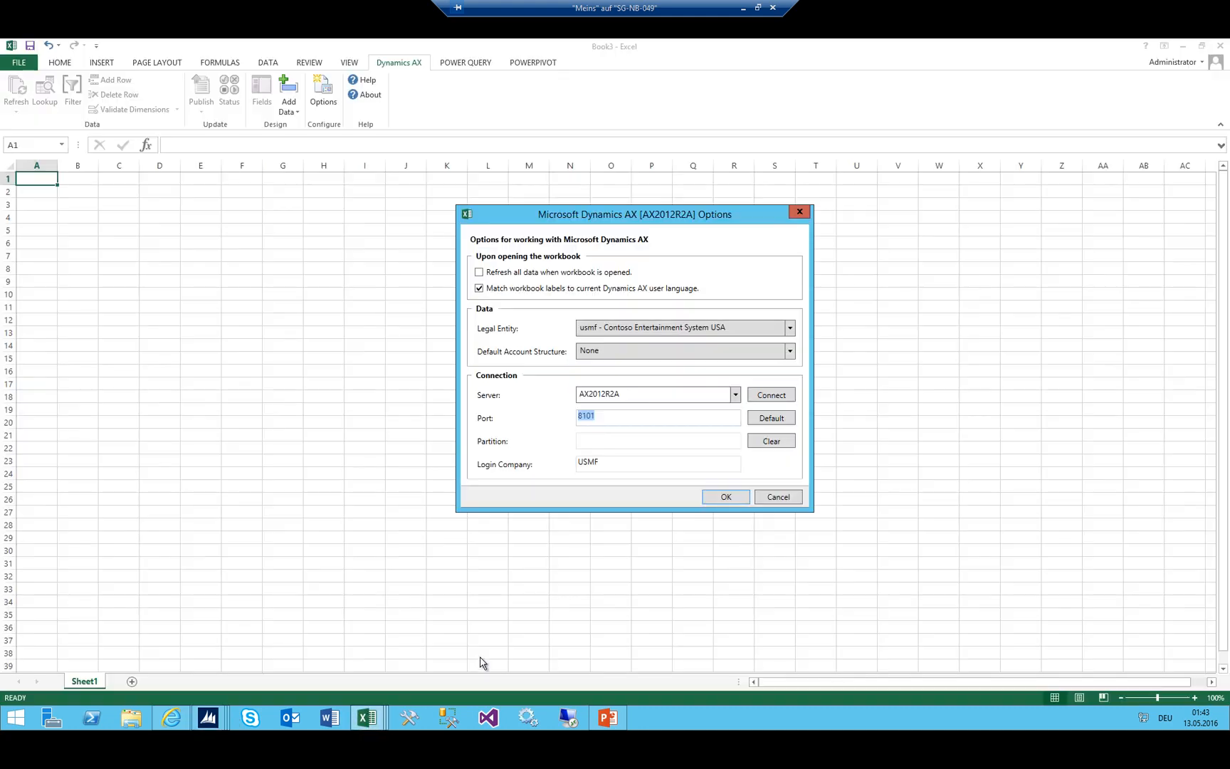
{"action": "double_click", "coordinate": [640, 394]}
{"action": "key", "text": "Tab"}
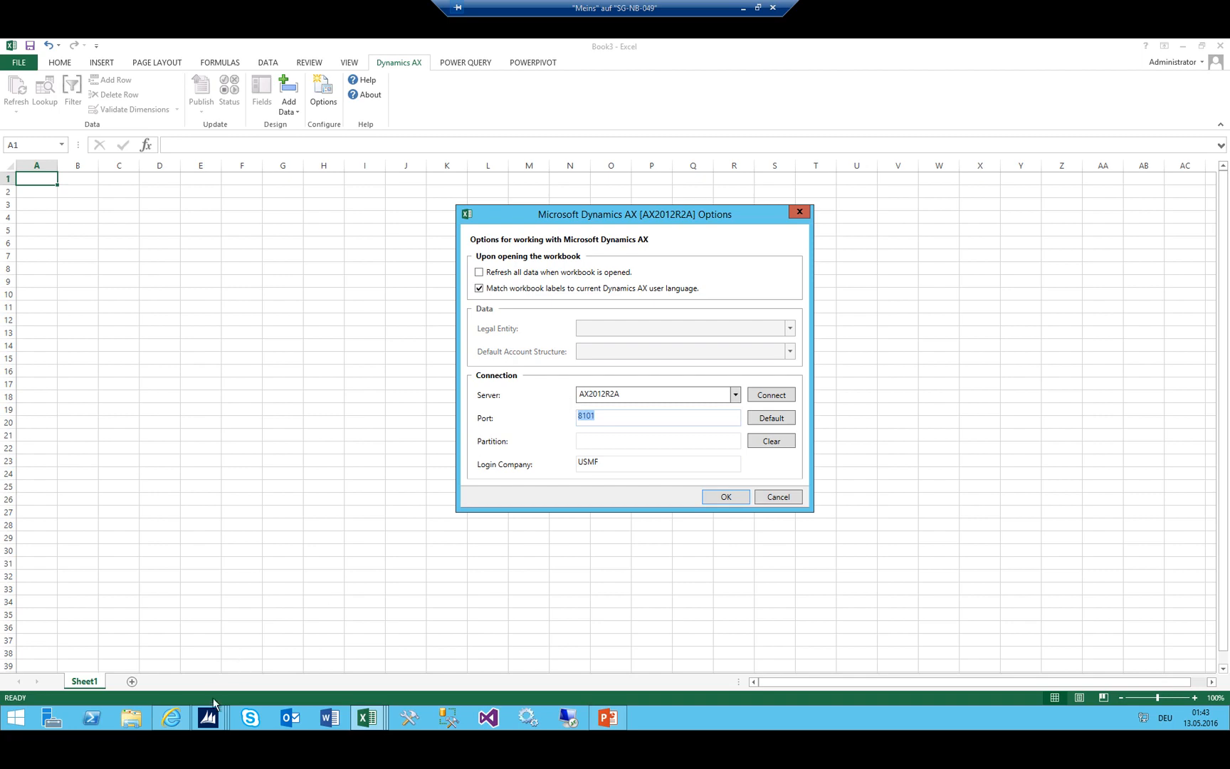
Switch back to Dynamics AX, open the Inbound ports form from System administration and enlarge it
{"action": "mouse_move", "coordinate": [213, 712]}
{"action": "left_click", "coordinate": [124, 665]}
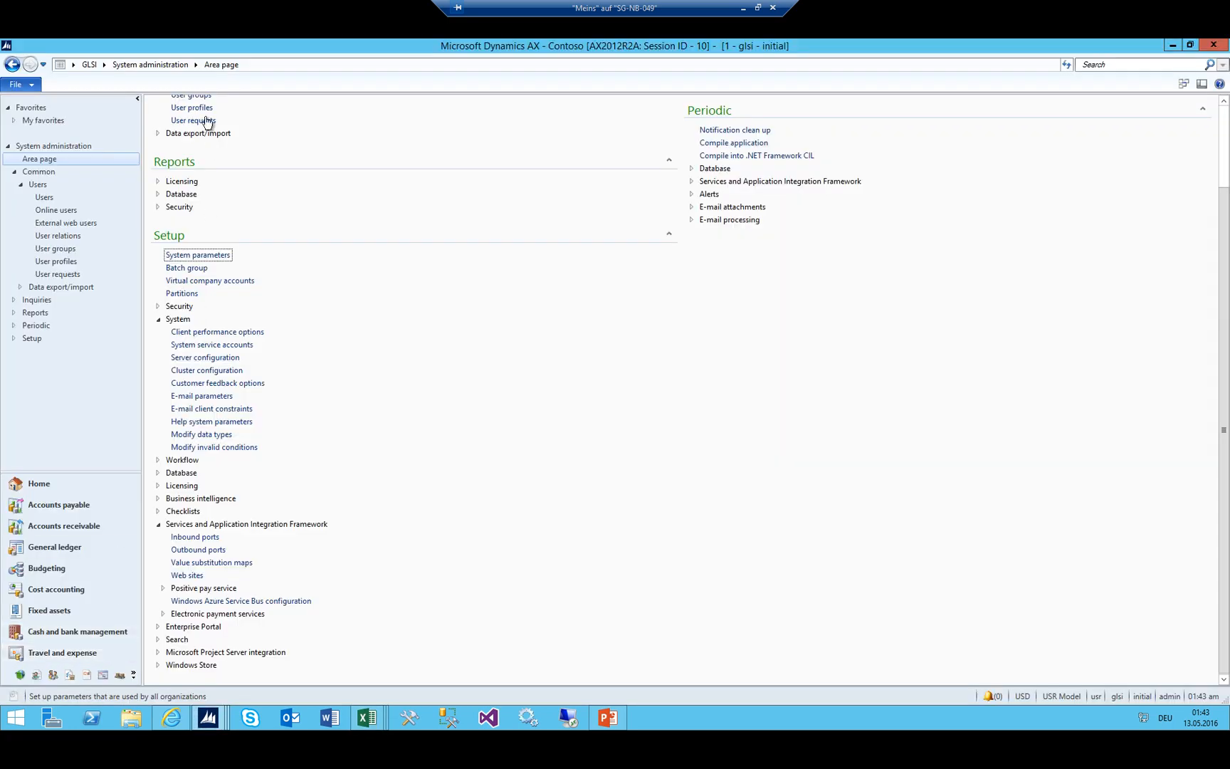
{"action": "left_click", "coordinate": [105, 66]}
{"action": "left_click", "coordinate": [356, 206]}
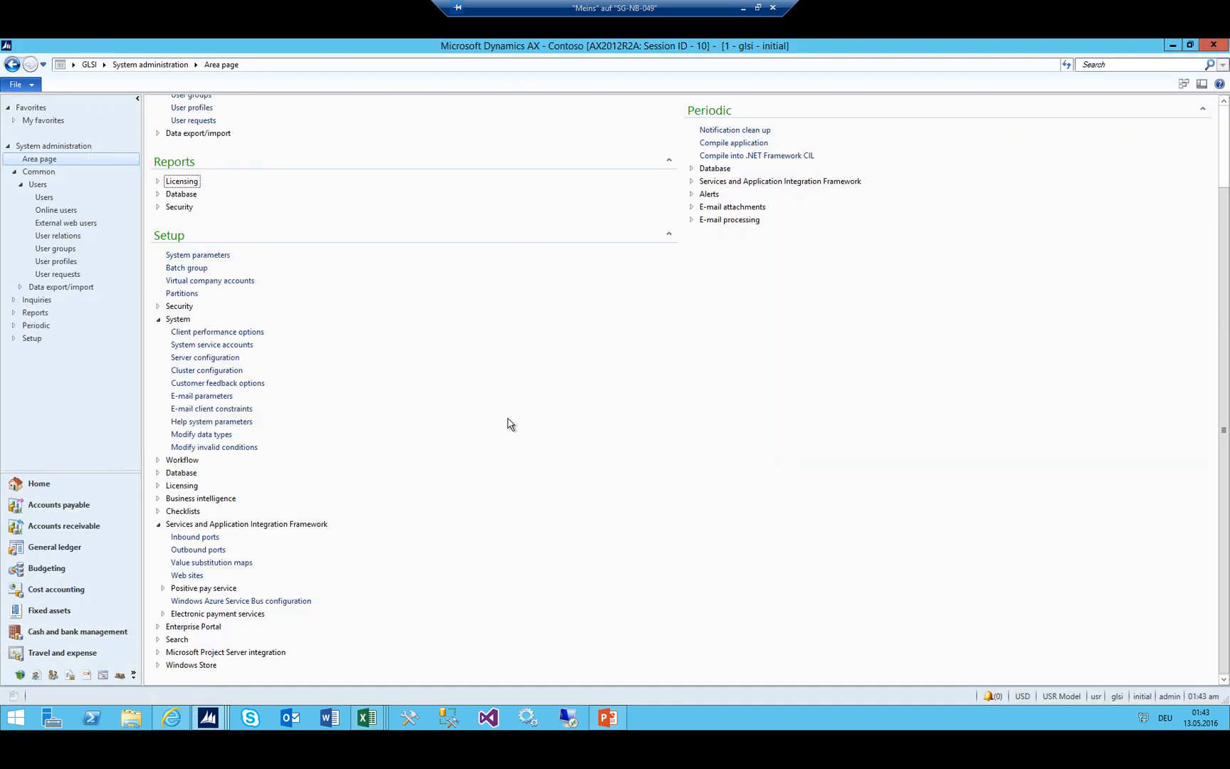
{"action": "left_click", "coordinate": [210, 538]}
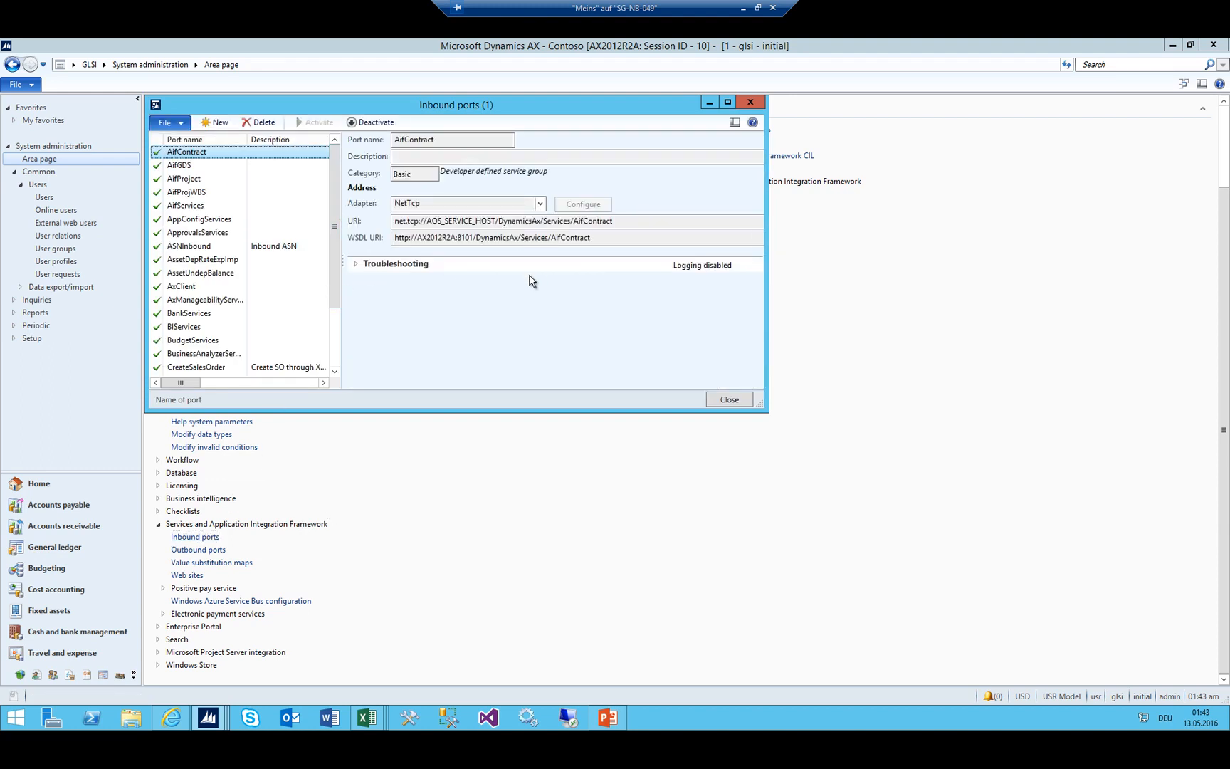
{"action": "left_click_drag", "start_coordinate": [754, 397], "coordinate": [881, 475]}
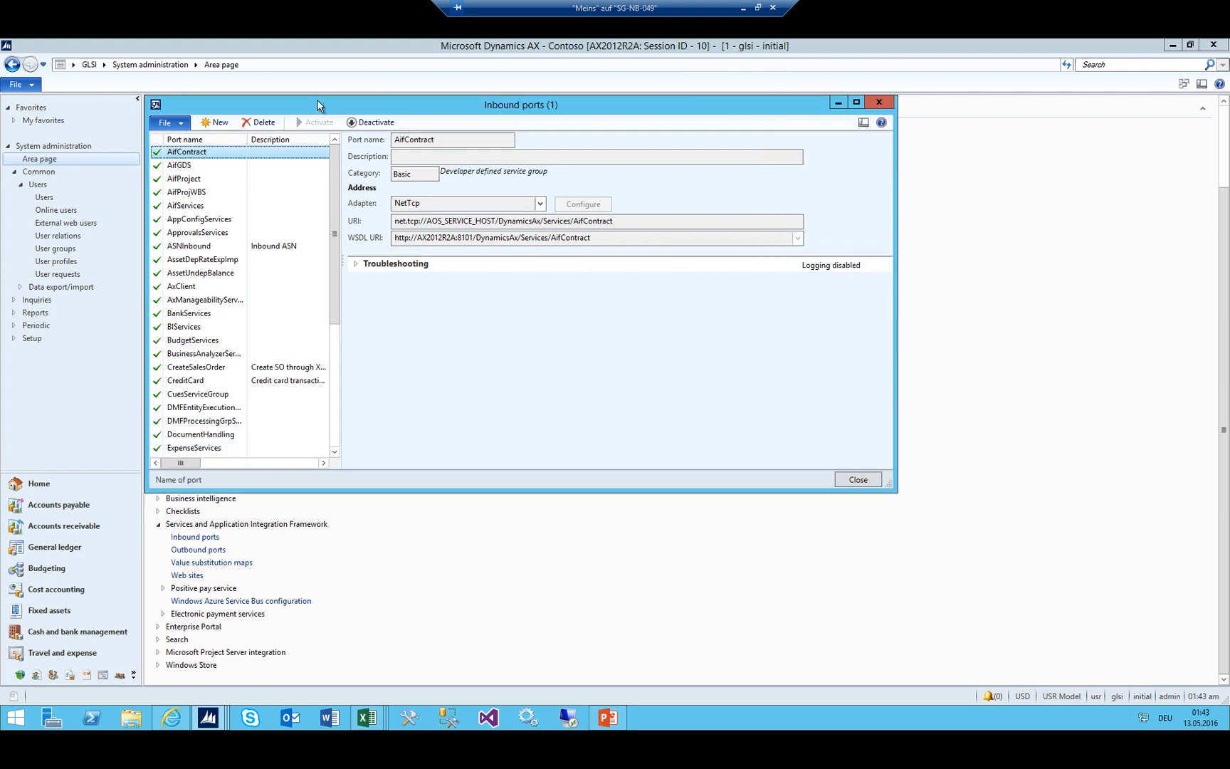
{"action": "left_click_drag", "start_coordinate": [319, 104], "coordinate": [491, 89]}
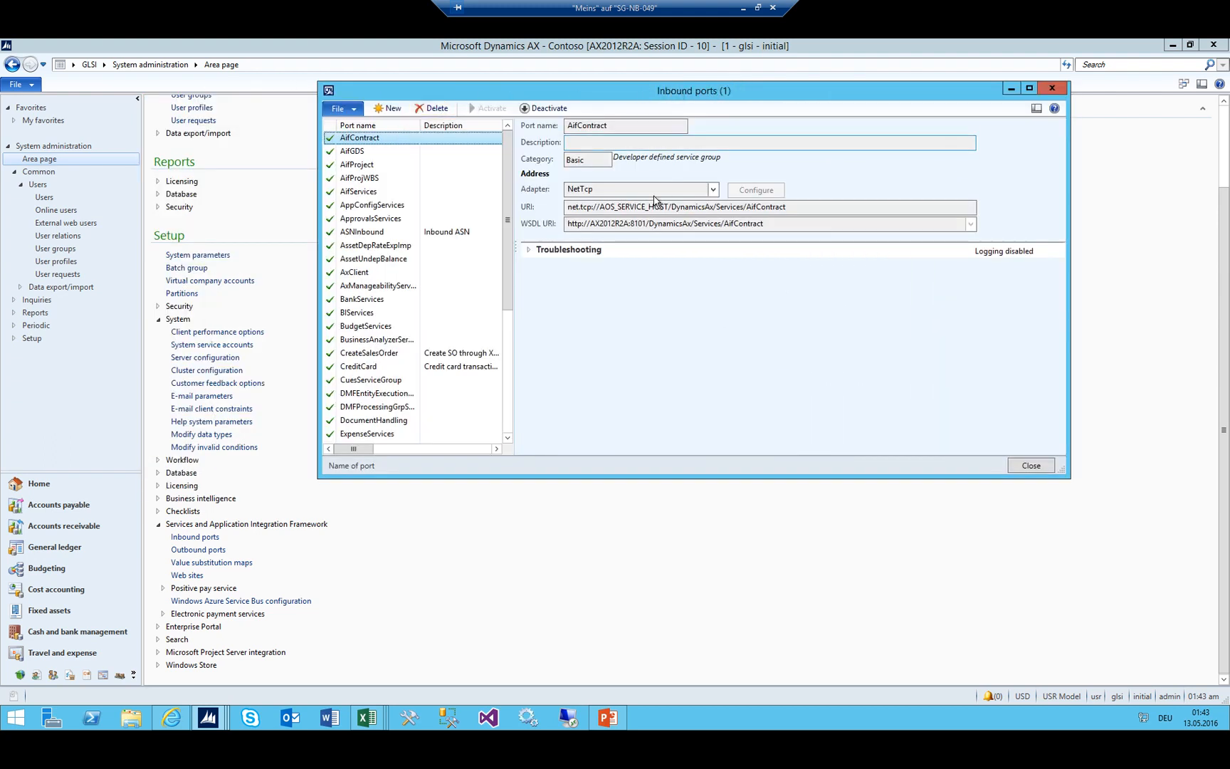
Examine the server and port in the inbound ports' WSDL URIs, including AifContract, and return to the Excel connection options
{"action": "left_click", "coordinate": [362, 152]}
{"action": "left_click", "coordinate": [361, 176]}
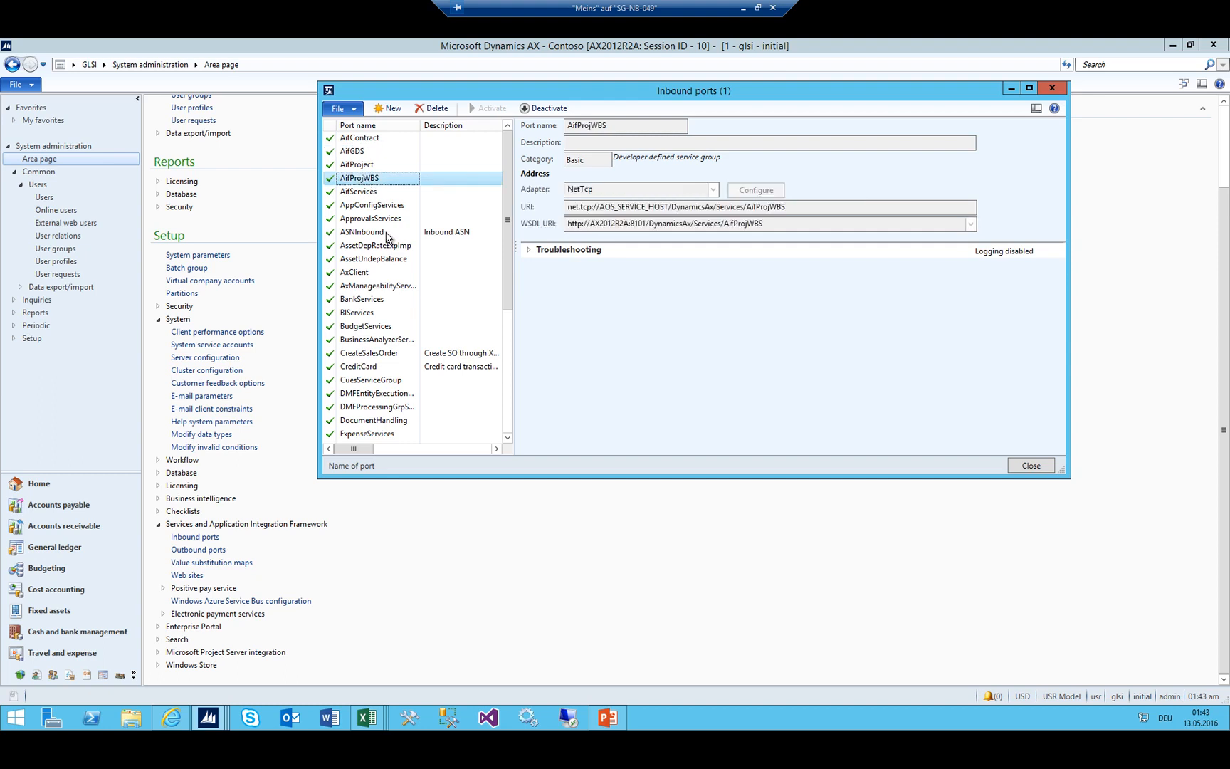
{"action": "left_click", "coordinate": [385, 232]}
{"action": "left_click", "coordinate": [374, 274]}
{"action": "left_click", "coordinate": [380, 191]}
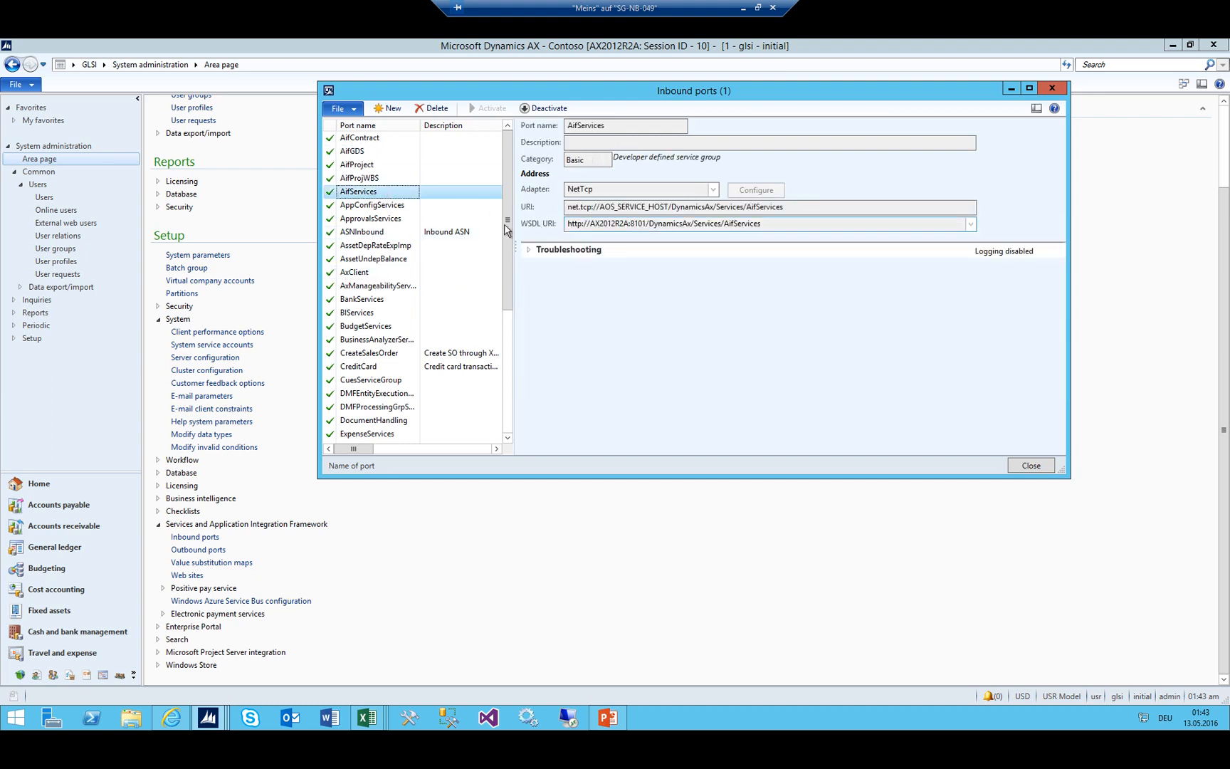
{"action": "left_click", "coordinate": [374, 139]}
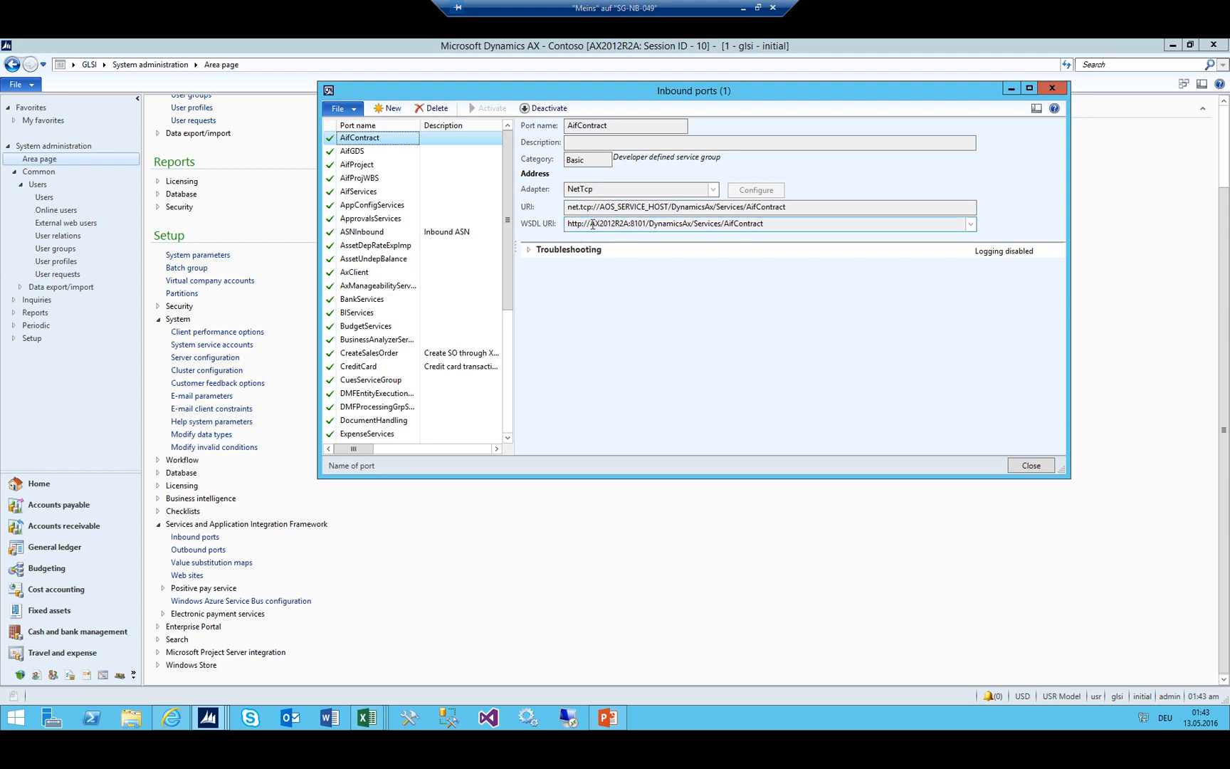
{"action": "left_click_drag", "start_coordinate": [592, 223], "coordinate": [631, 224]}
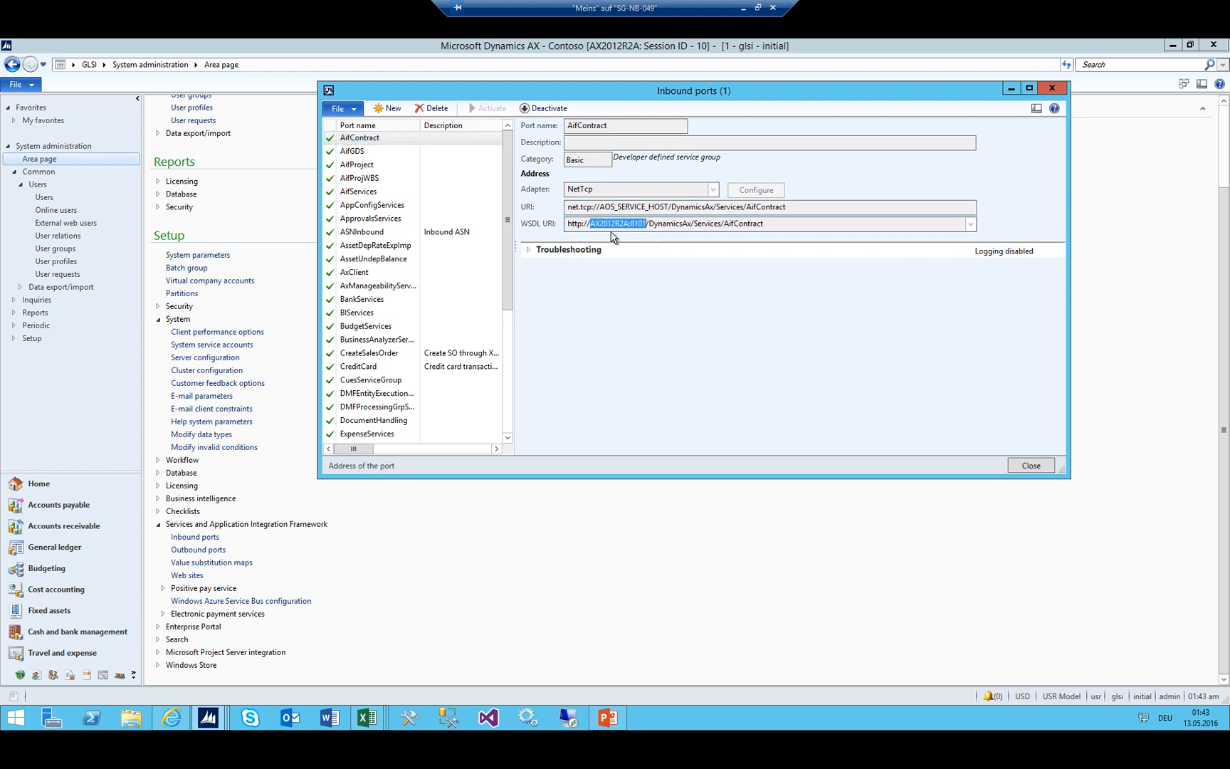
{"action": "left_click", "coordinate": [616, 224]}
{"action": "left_click_drag", "start_coordinate": [628, 224], "coordinate": [594, 230]}
{"action": "left_click", "coordinate": [628, 225]}
{"action": "mouse_move", "coordinate": [356, 720]}
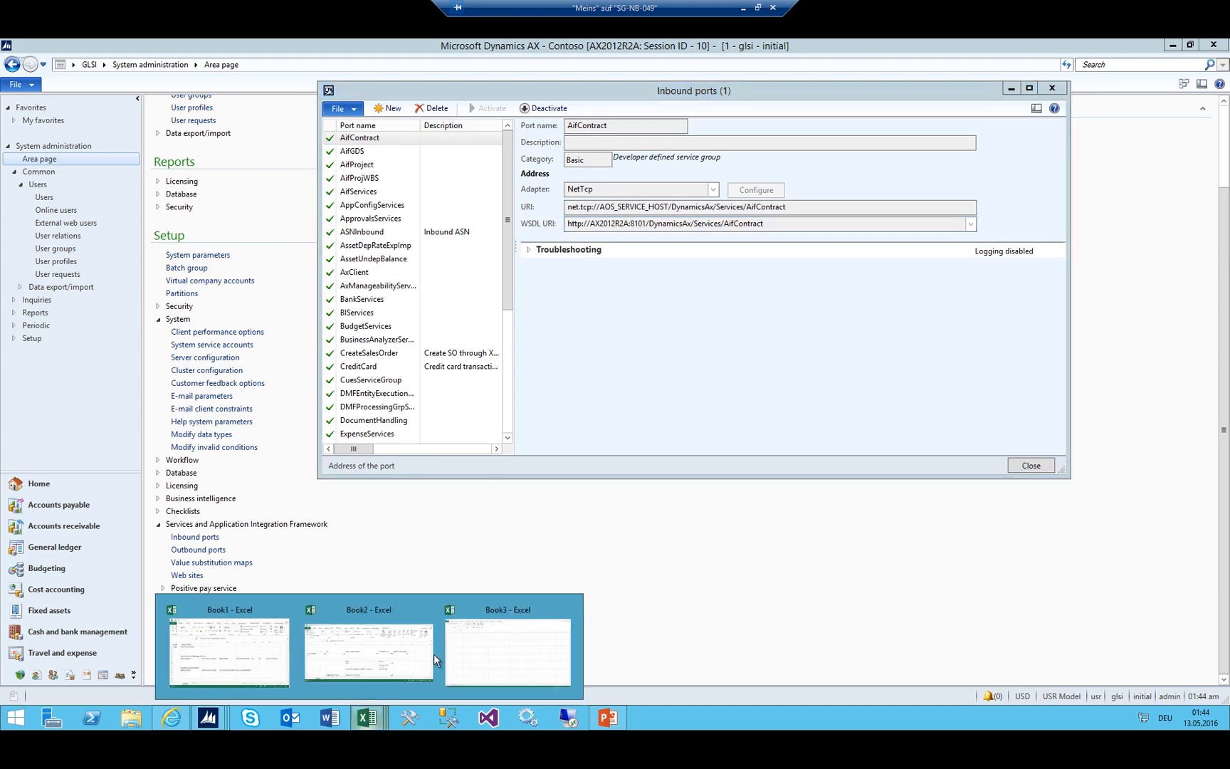
{"action": "left_click", "coordinate": [473, 649]}
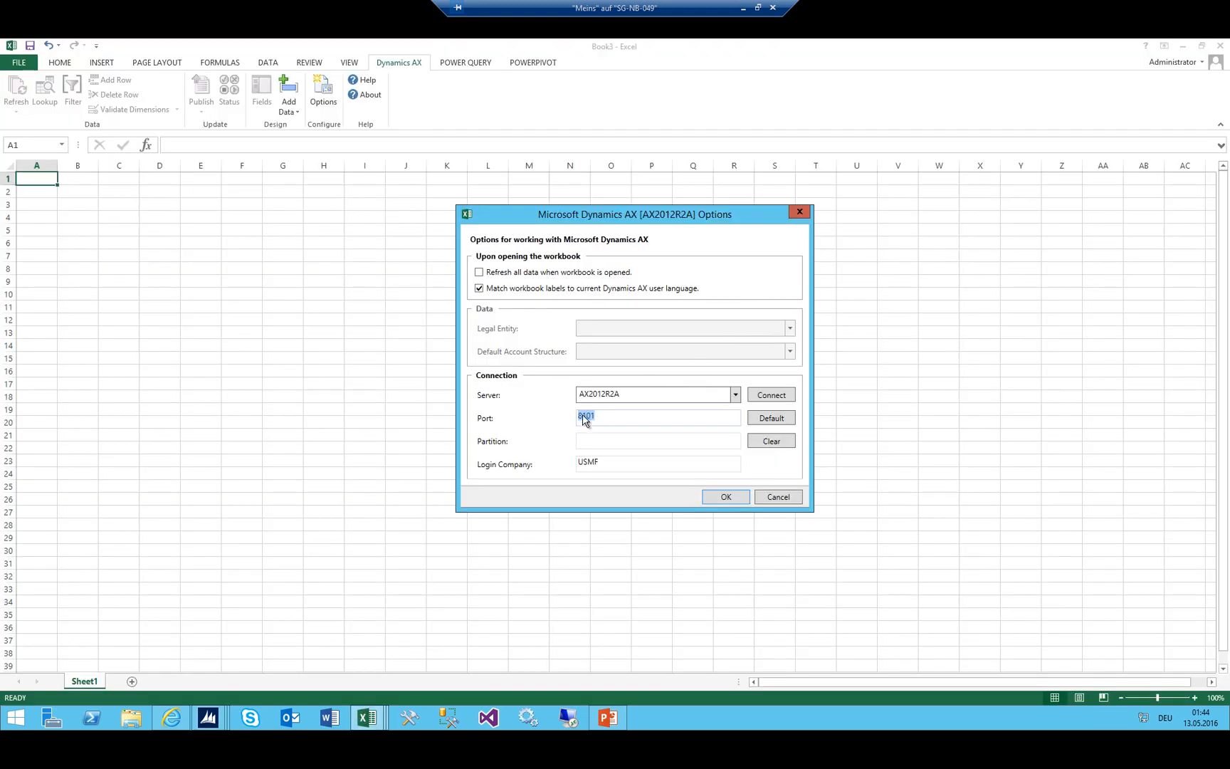
Set the login company to GLSI in the Dynamics AX options and connect to the AX2012R2A server
{"action": "left_click", "coordinate": [607, 464]}
{"action": "left_click_drag", "start_coordinate": [607, 464], "coordinate": [417, 455]}
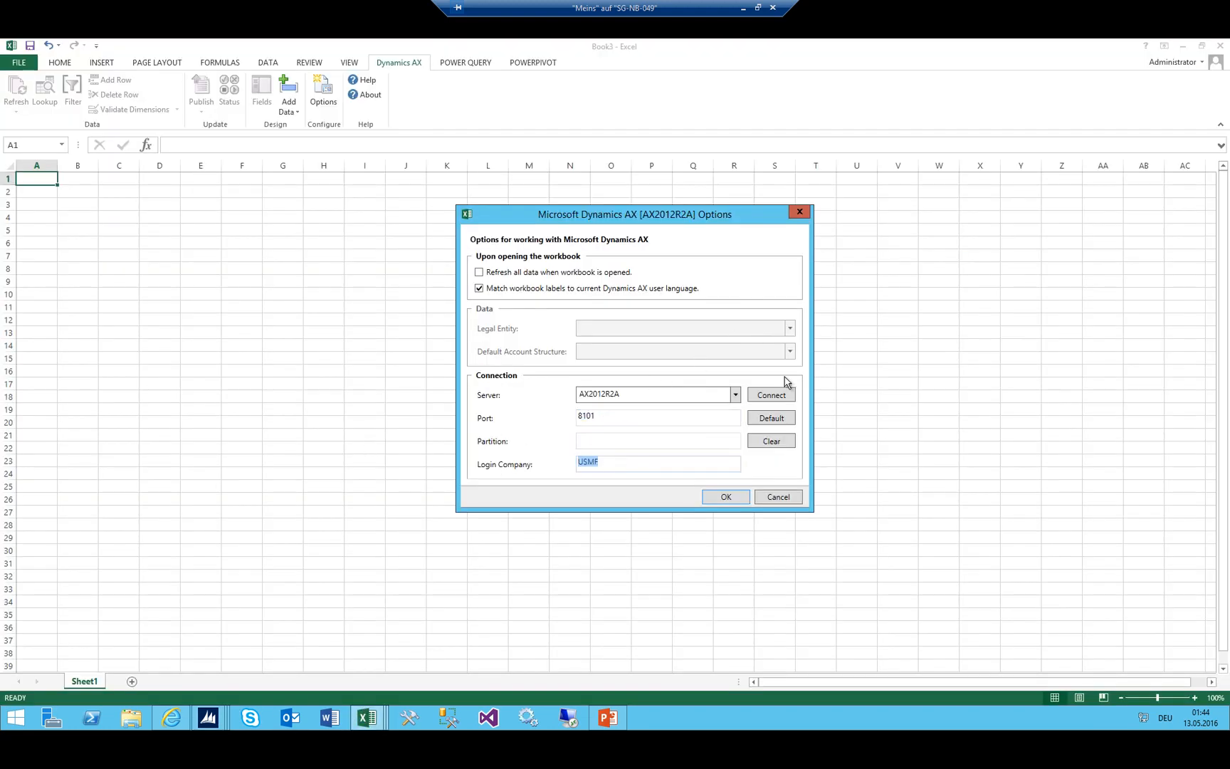
{"action": "type", "text": "GLSI"}
{"action": "key", "text": "Tab"}
{"action": "mouse_move", "coordinate": [207, 719]}
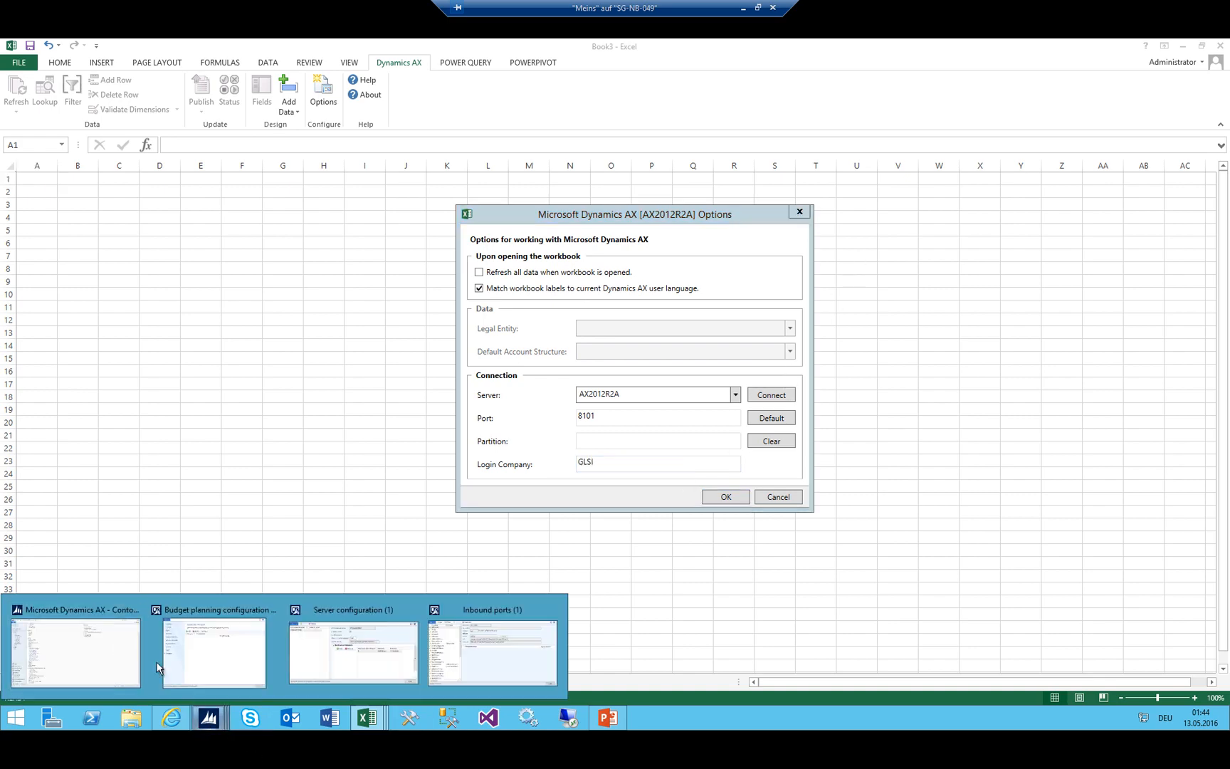
{"action": "left_click", "coordinate": [75, 641]}
{"action": "key", "text": "alt+Tab"}
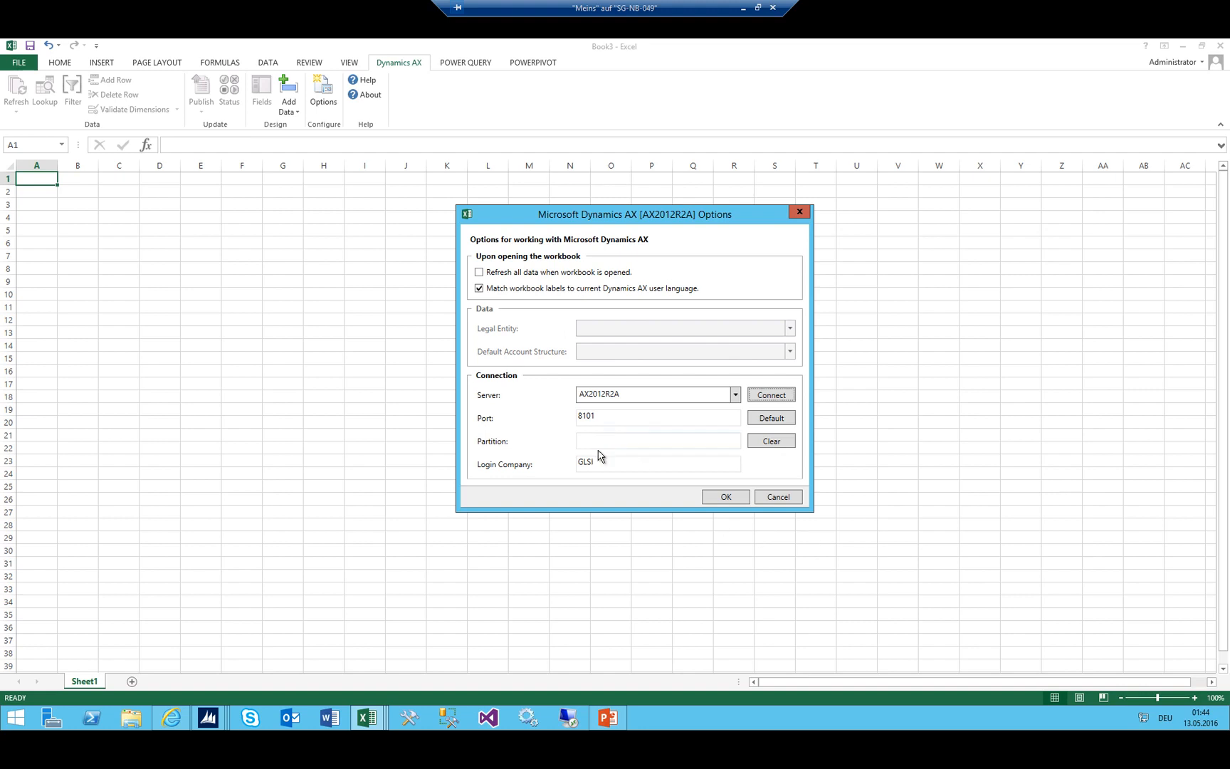
{"action": "left_click", "coordinate": [629, 440]}
{"action": "left_click", "coordinate": [769, 397]}
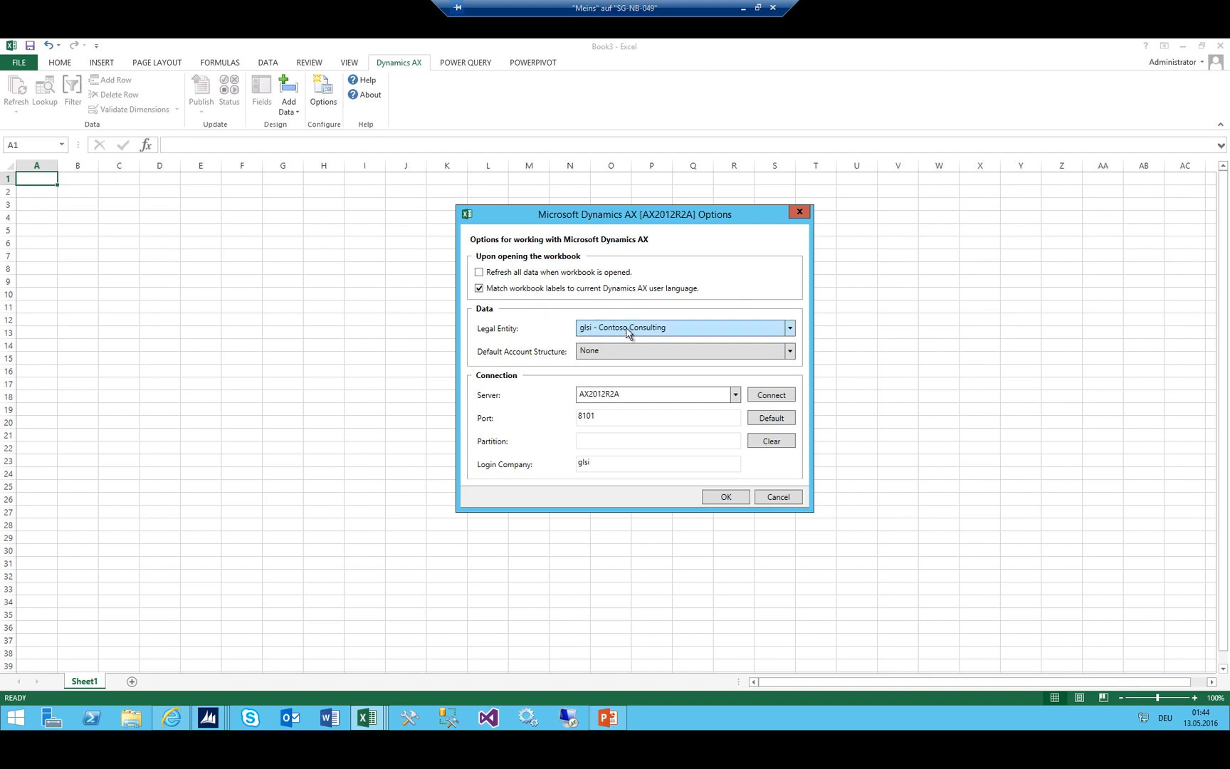
Set the default account structure to GLSI_CC for the glsi legal entity and accept the Dynamics AX options
{"action": "left_click", "coordinate": [697, 327]}
{"action": "left_click", "coordinate": [662, 351]}
{"action": "left_click", "coordinate": [648, 356]}
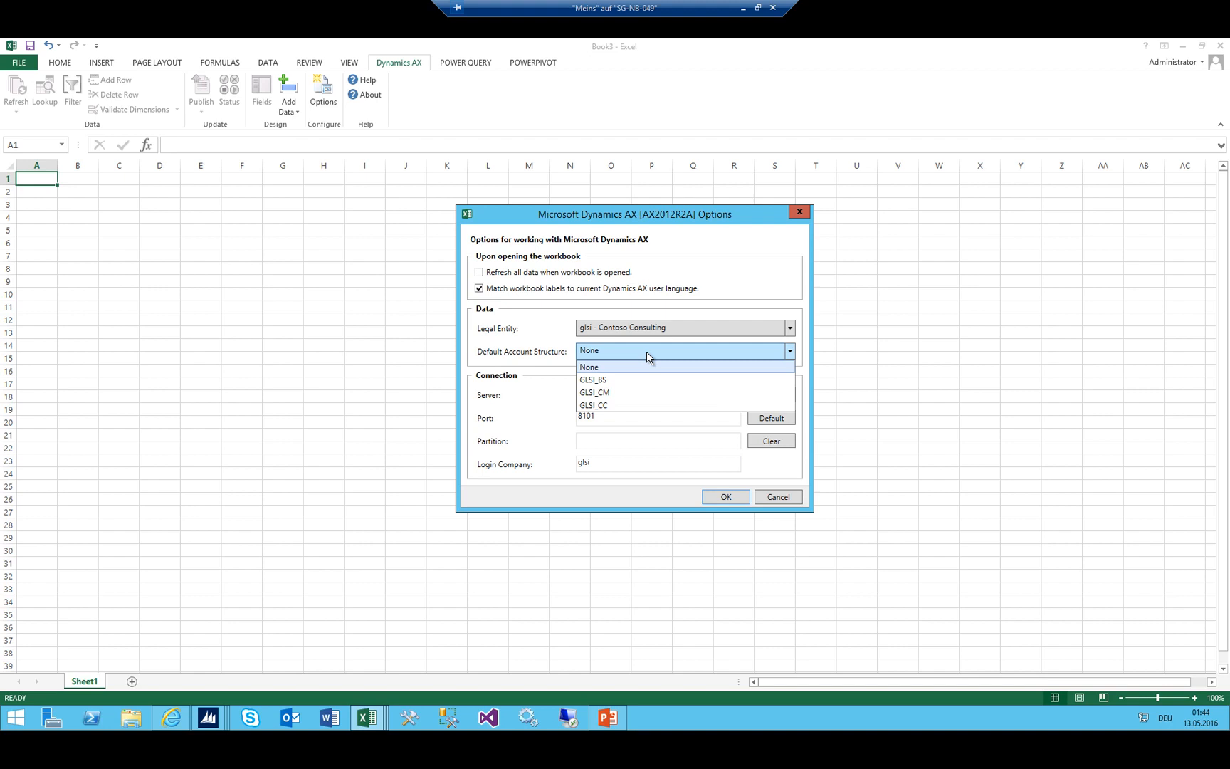
{"action": "left_click", "coordinate": [603, 407]}
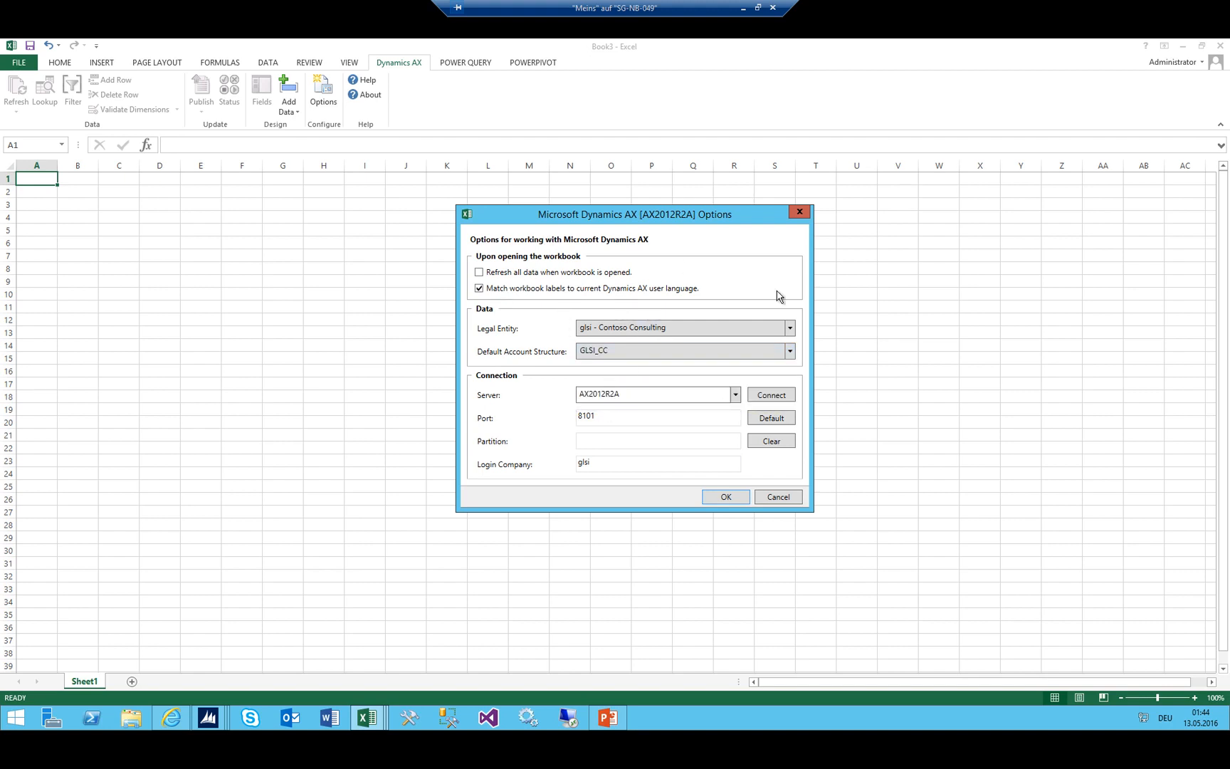
{"action": "left_click", "coordinate": [726, 497]}
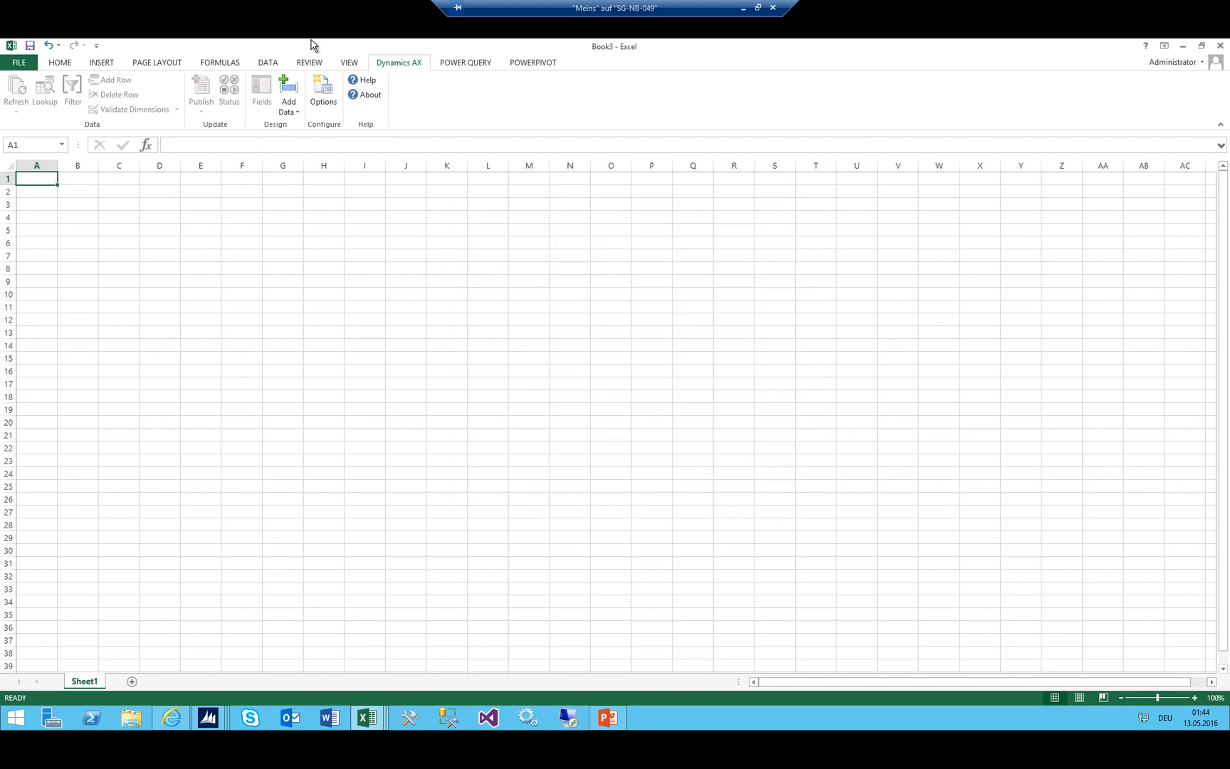
Open the Dynamics AX Add Data dialog and widen it to show the full data source descriptions
{"action": "left_click", "coordinate": [292, 84]}
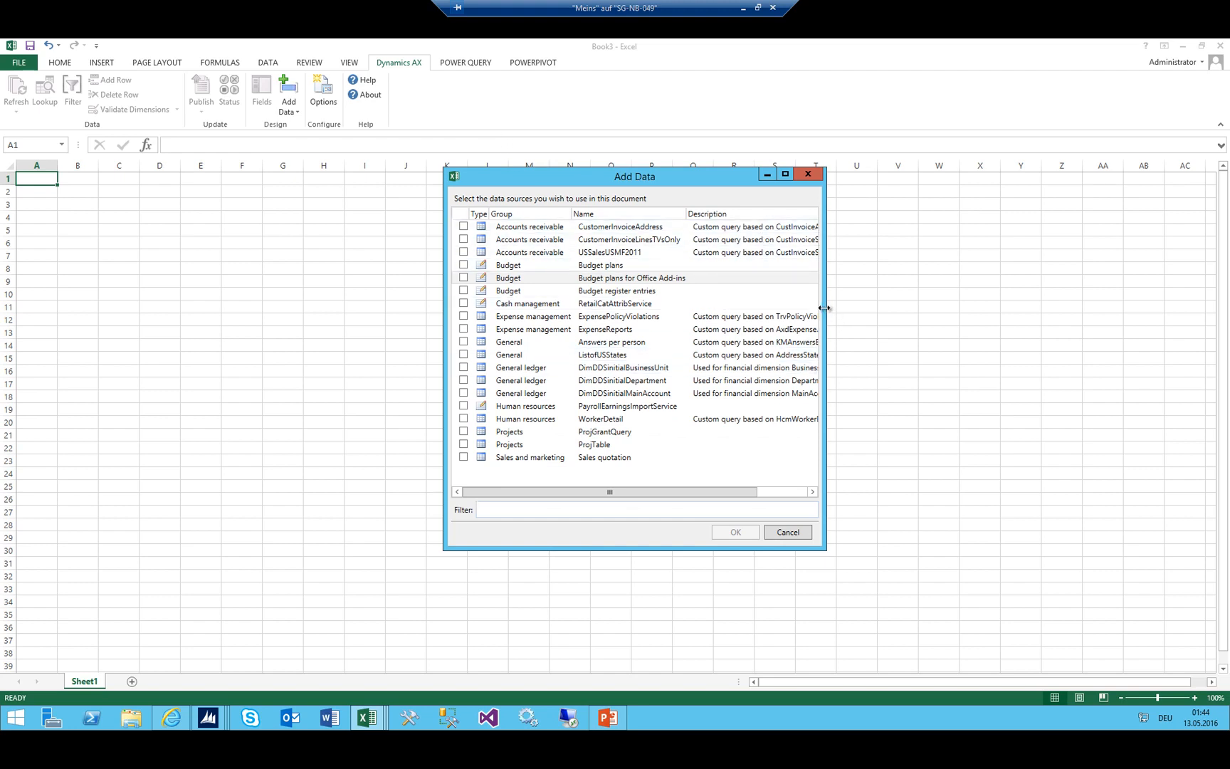
{"action": "left_click_drag", "start_coordinate": [824, 307], "coordinate": [987, 307]}
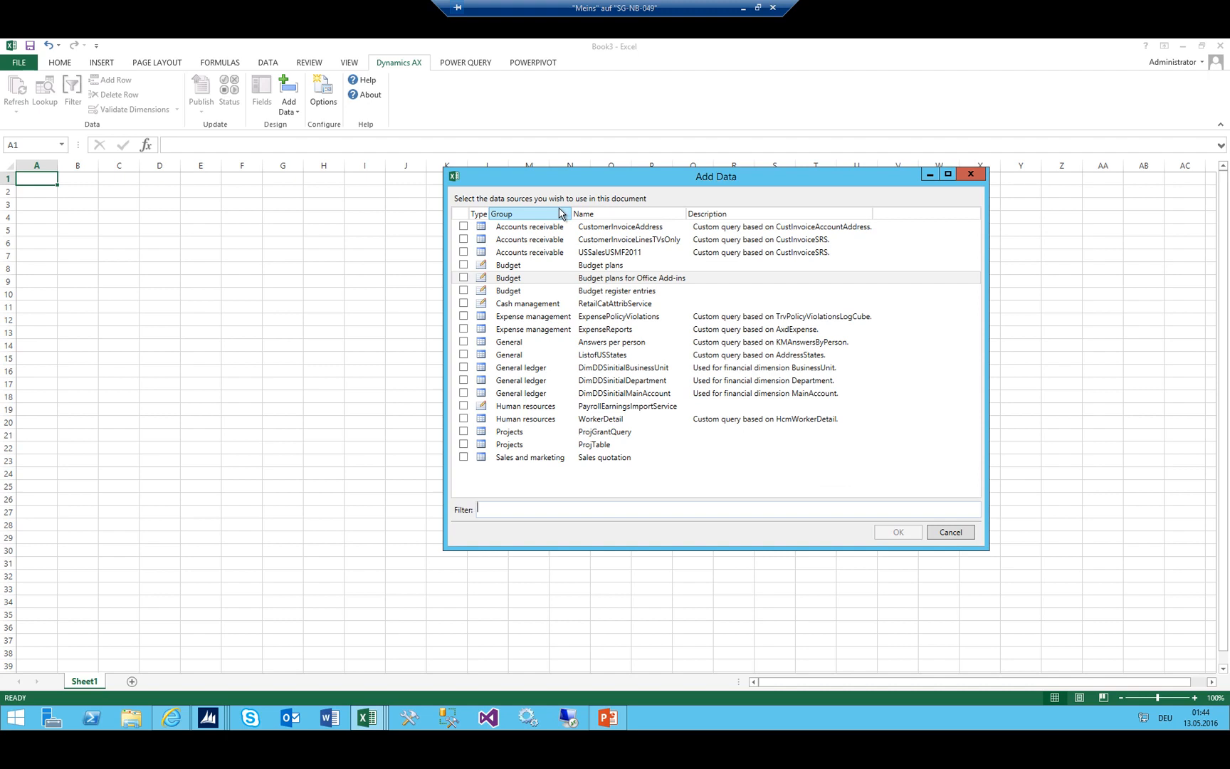
{"action": "left_click", "coordinate": [535, 291]}
{"action": "left_click", "coordinate": [536, 279]}
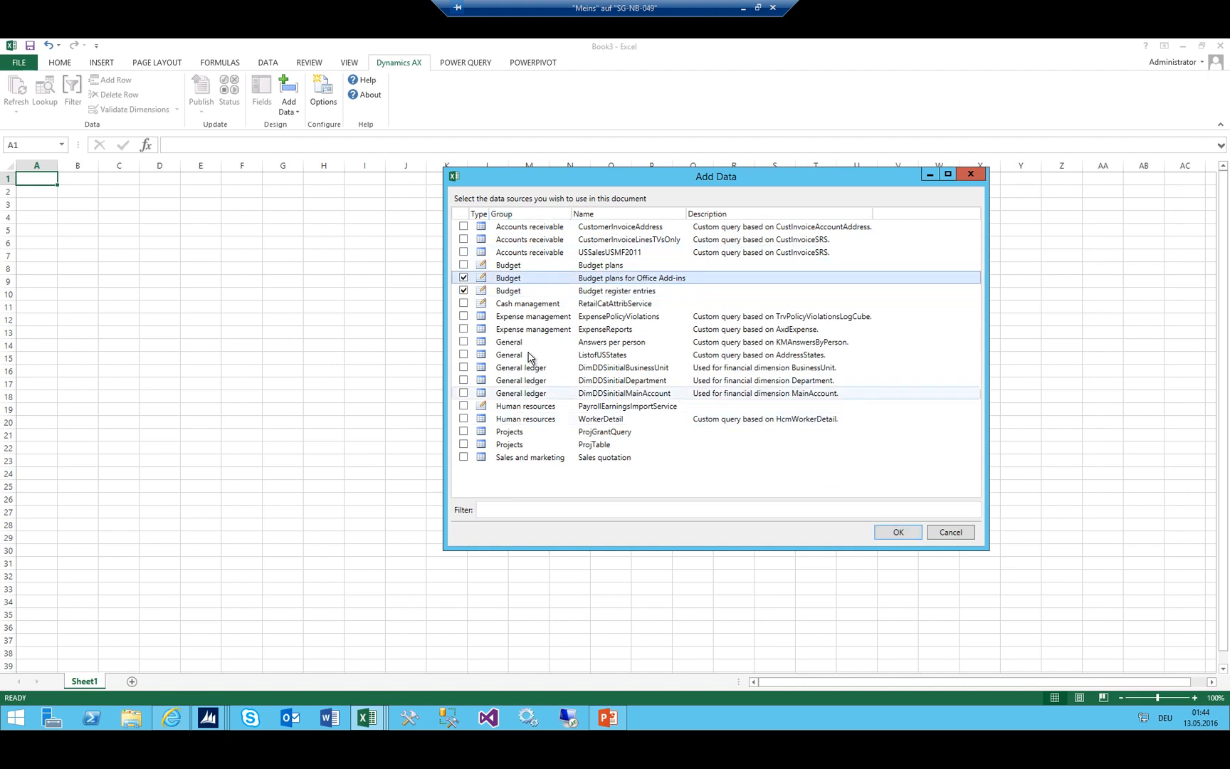
{"action": "left_click", "coordinate": [496, 292]}
{"action": "left_click", "coordinate": [508, 278]}
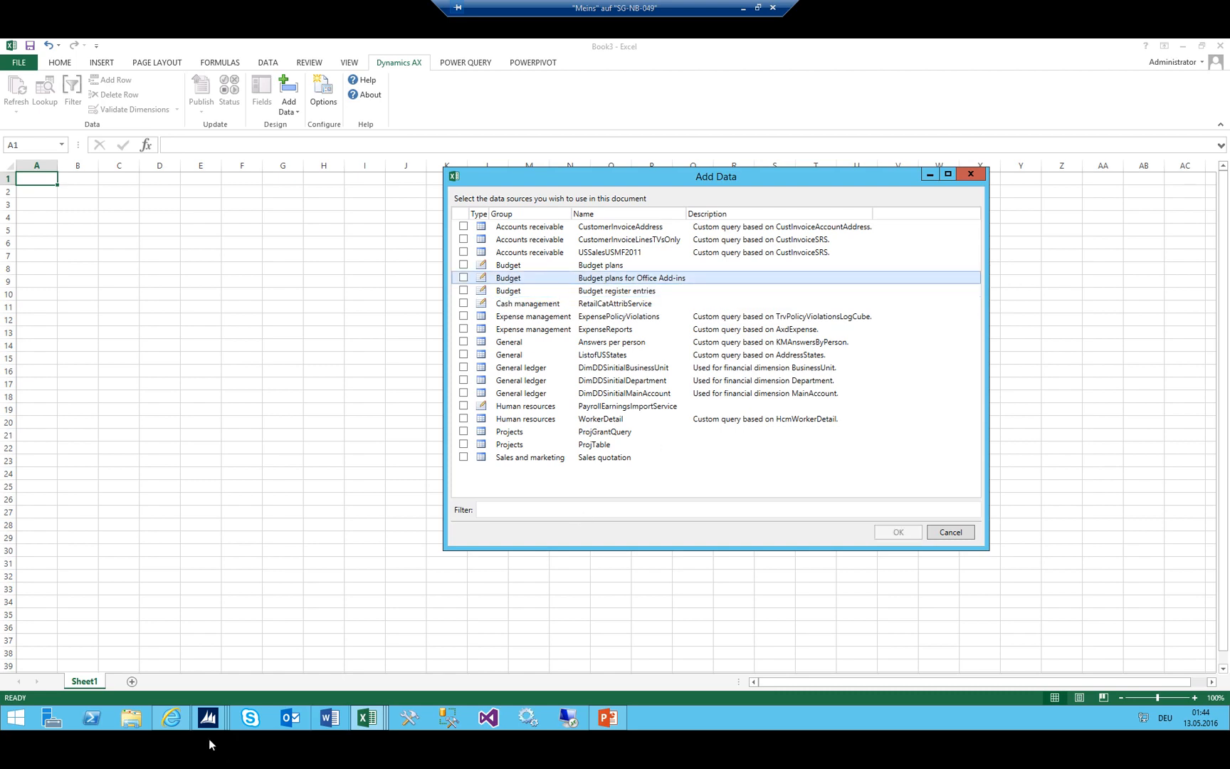
Switch to Dynamics AX and examine the budget services in Organization administration's document data sources, then close that form
{"action": "left_click", "coordinate": [207, 717]}
{"action": "left_click", "coordinate": [118, 649]}
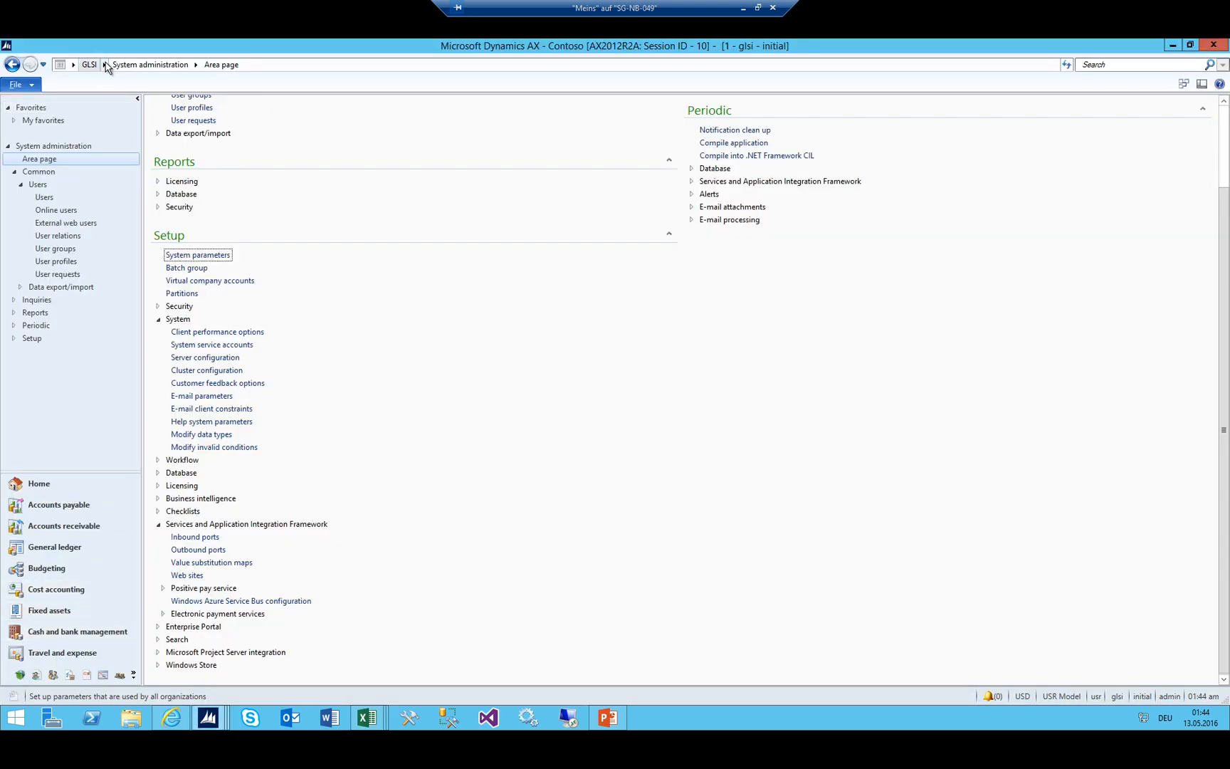
{"action": "left_click", "coordinate": [106, 66]}
{"action": "left_click", "coordinate": [164, 459]}
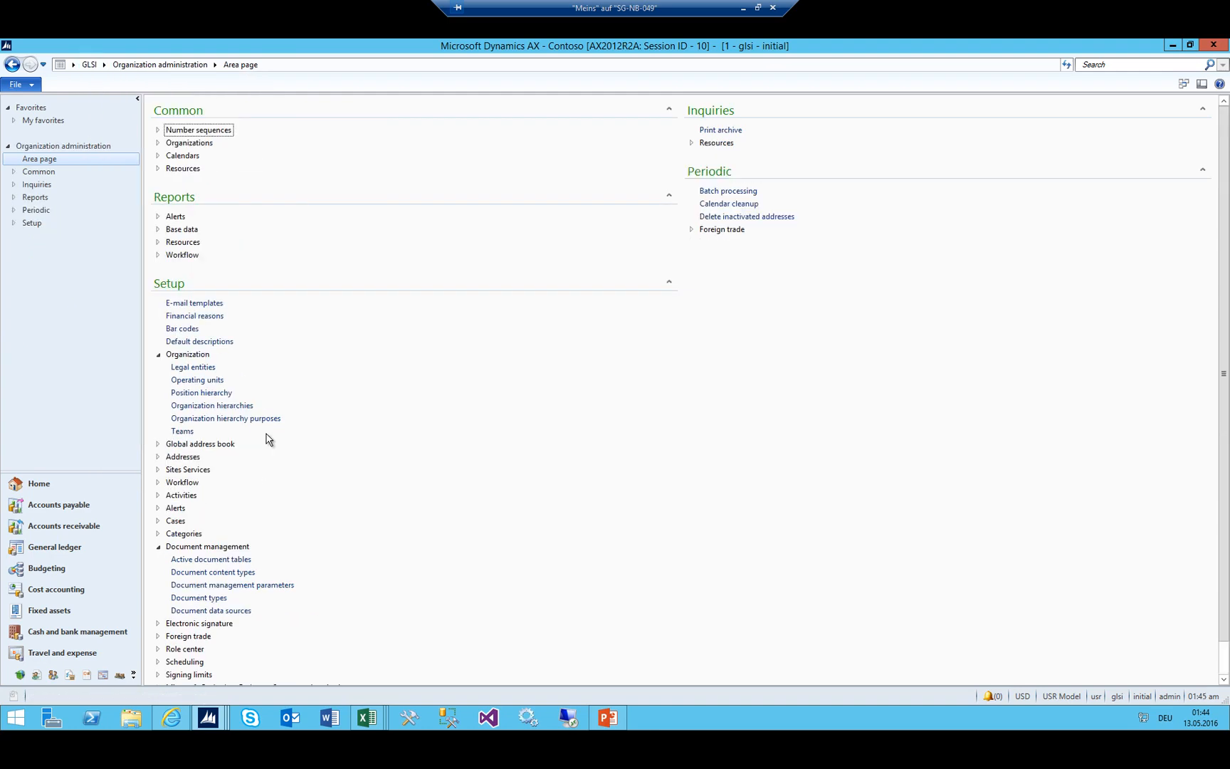
{"action": "left_click", "coordinate": [200, 611]}
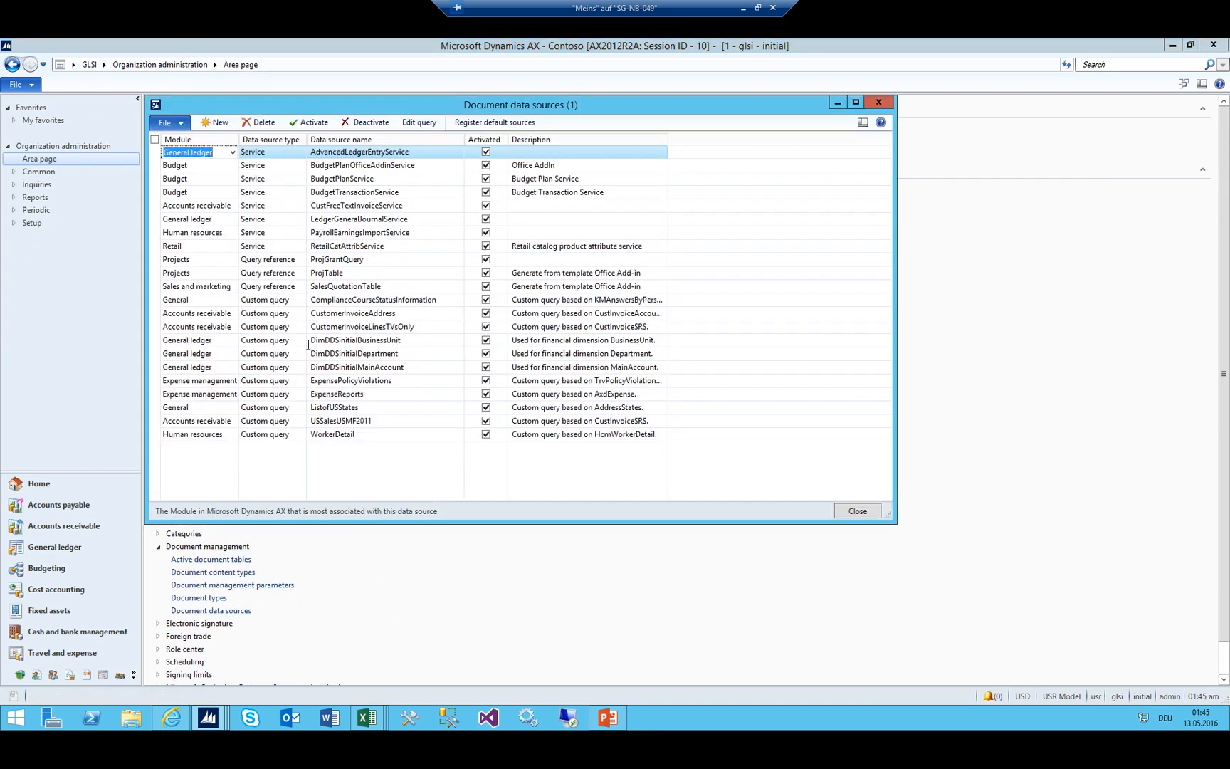
{"action": "key", "text": "Down"}
{"action": "key", "text": "Down"}
{"action": "key", "text": "Down"}
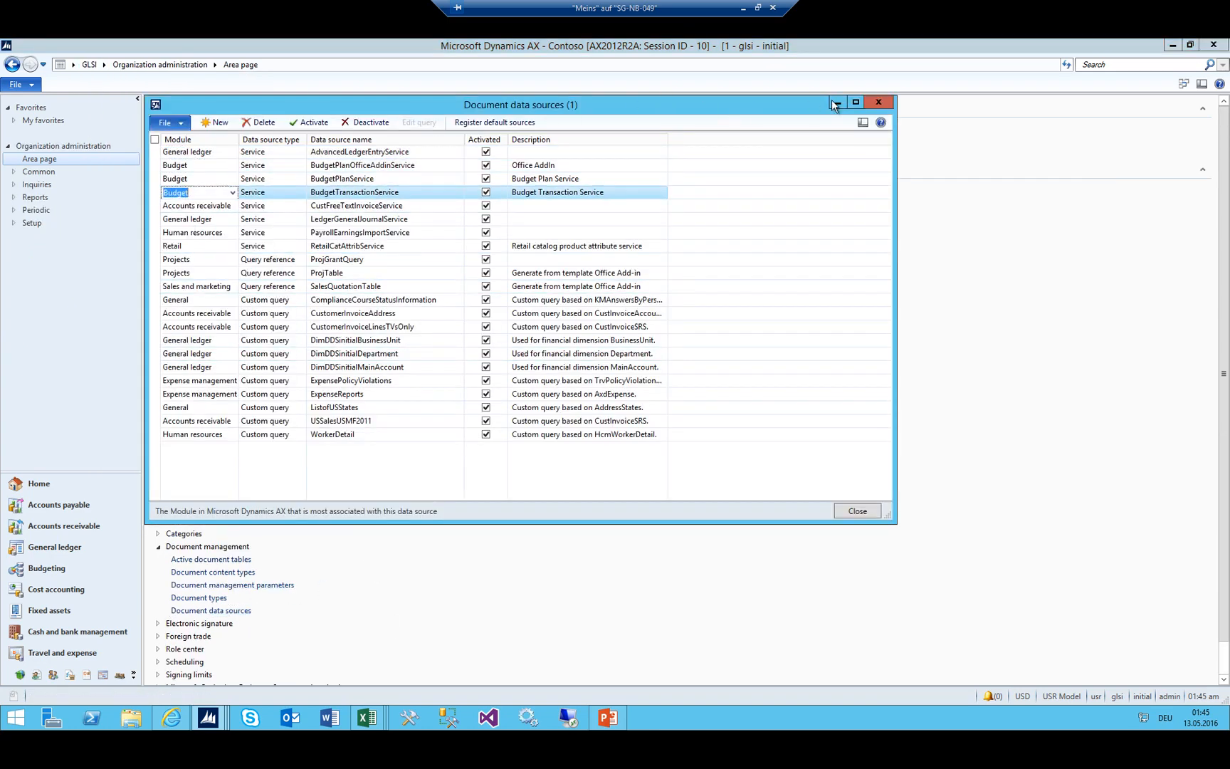
{"action": "left_click", "coordinate": [869, 104]}
Switch back to Book3 in Excel, add the Budget plans for Office Add-ins data source and widen the field list
{"action": "mouse_move", "coordinate": [367, 718]}
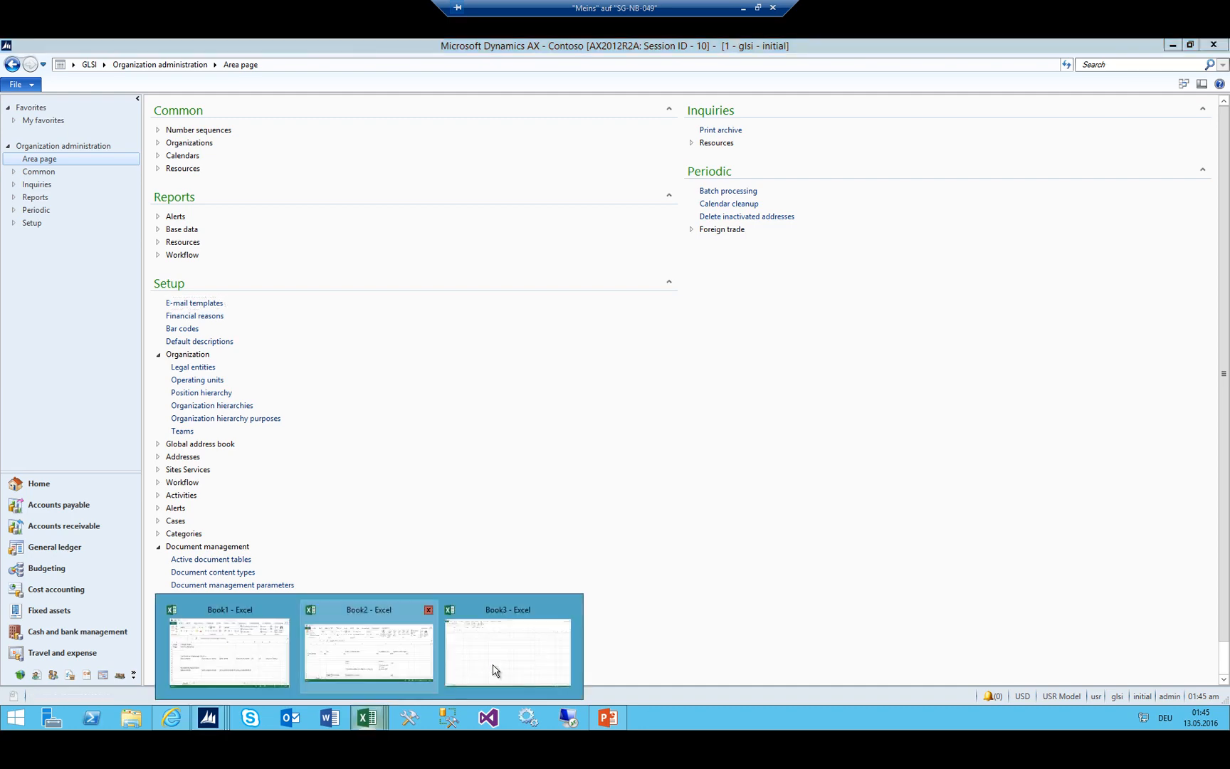
{"action": "left_click", "coordinate": [495, 670]}
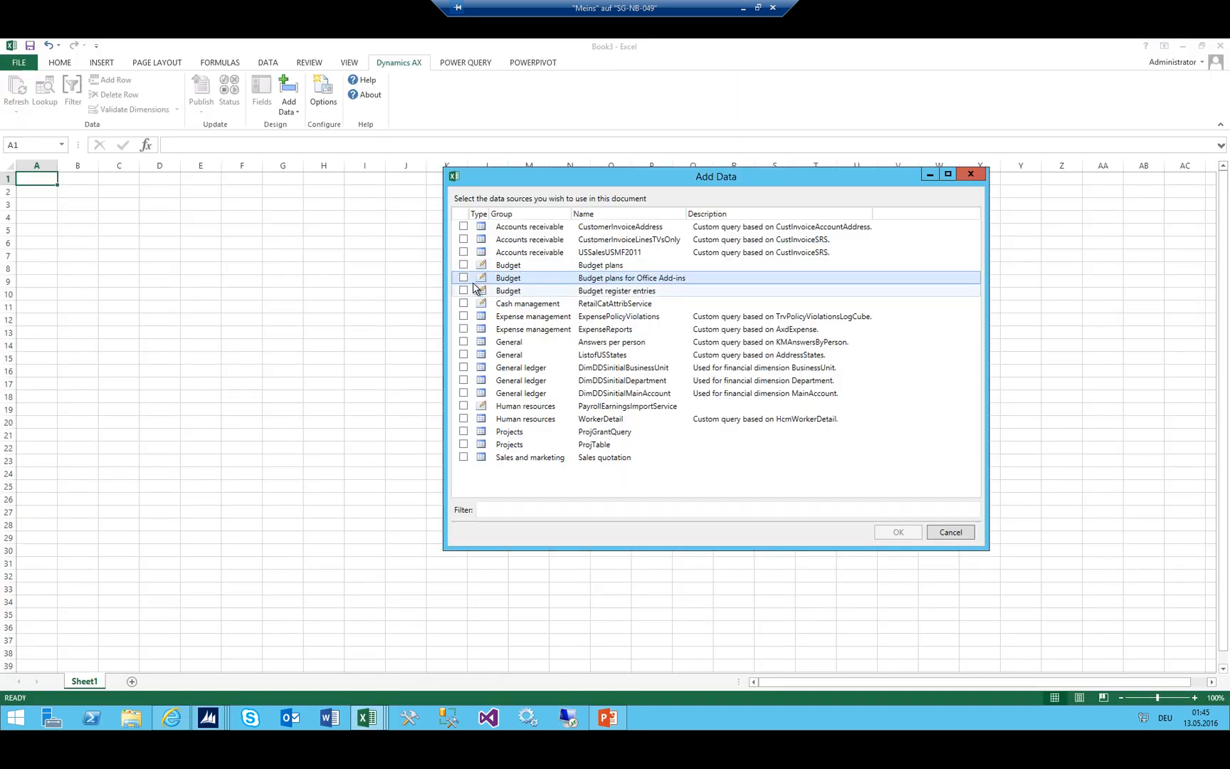
{"action": "left_click", "coordinate": [515, 282]}
{"action": "left_click", "coordinate": [894, 531]}
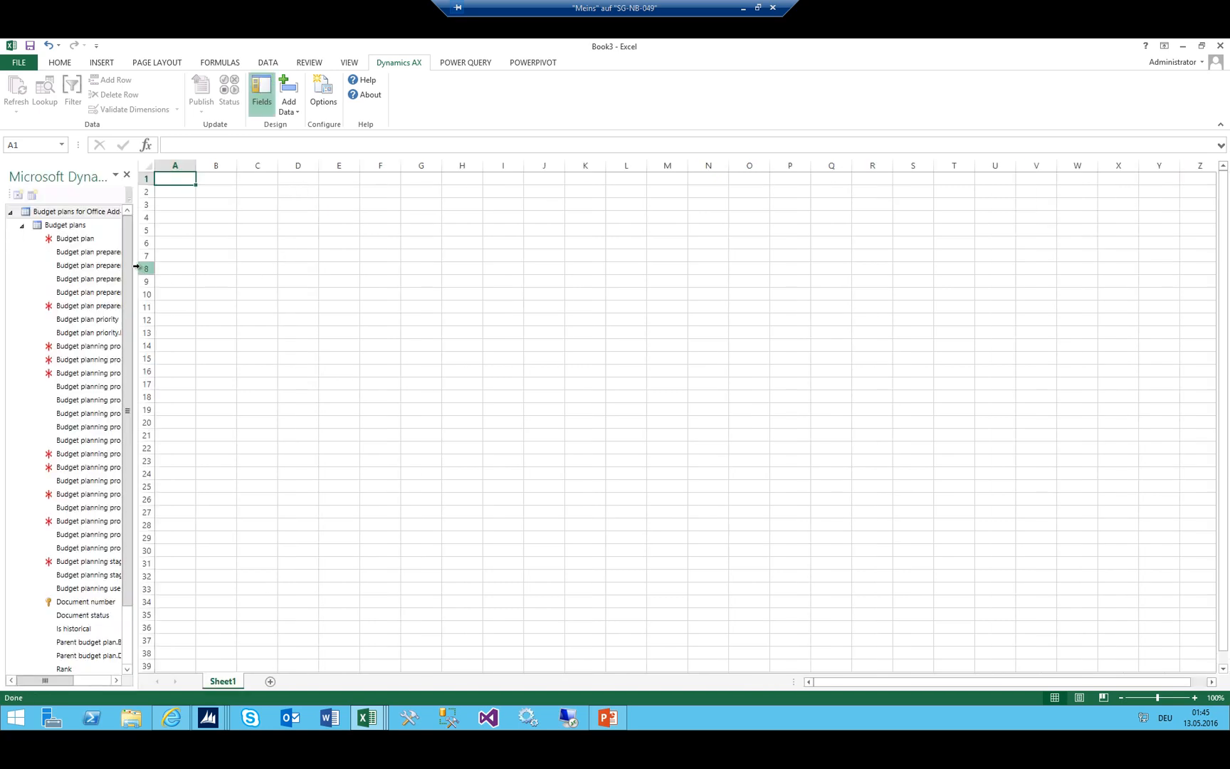
{"action": "left_click_drag", "start_coordinate": [136, 265], "coordinate": [322, 267]}
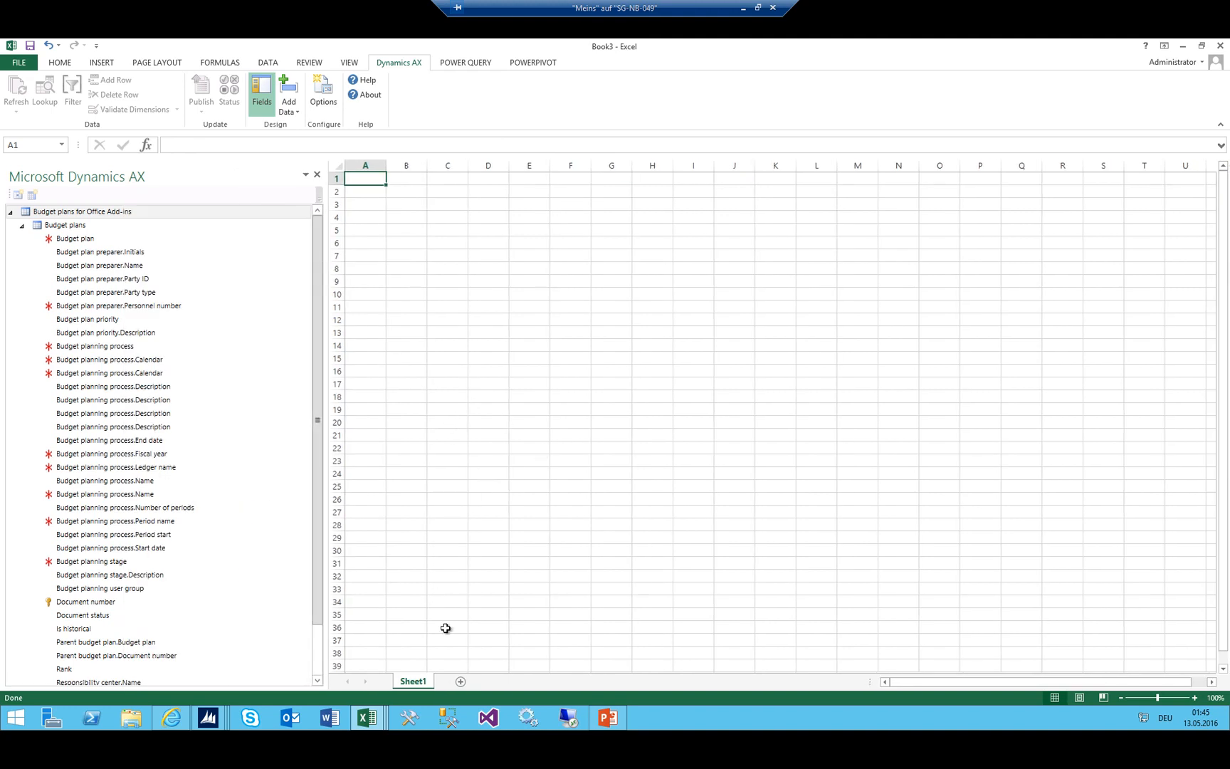
Rename Sheet1 as View for User_Editable
{"action": "double_click", "coordinate": [415, 682]}
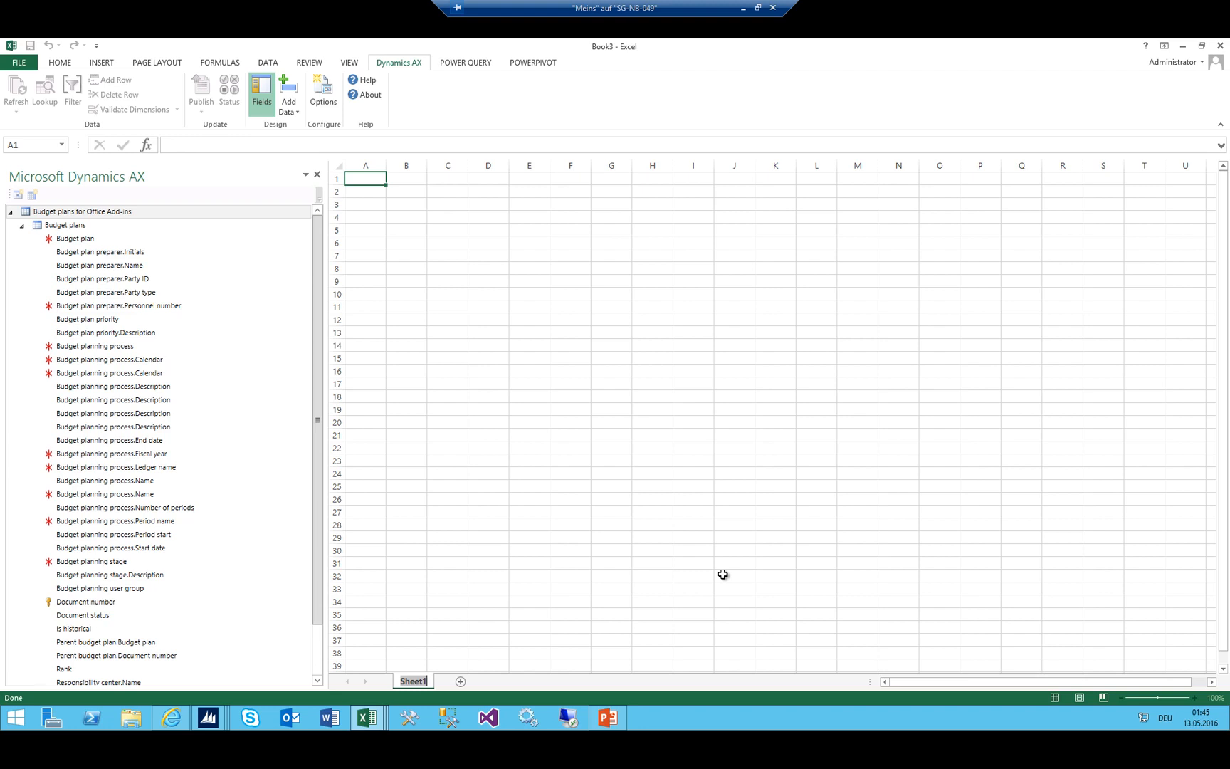
{"action": "type", "text": "View for User"}
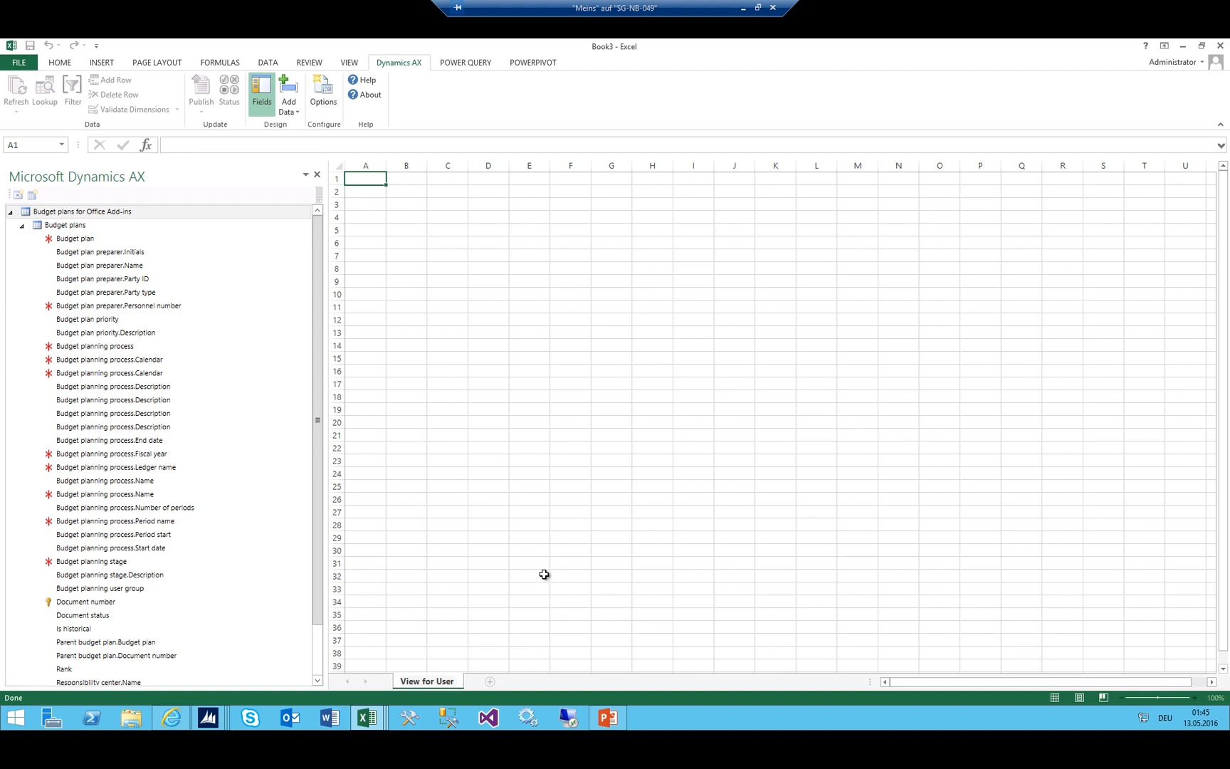
{"action": "type", "text": "_Editable"}
{"action": "key", "text": "Return"}
{"action": "left_click", "coordinate": [488, 549]}
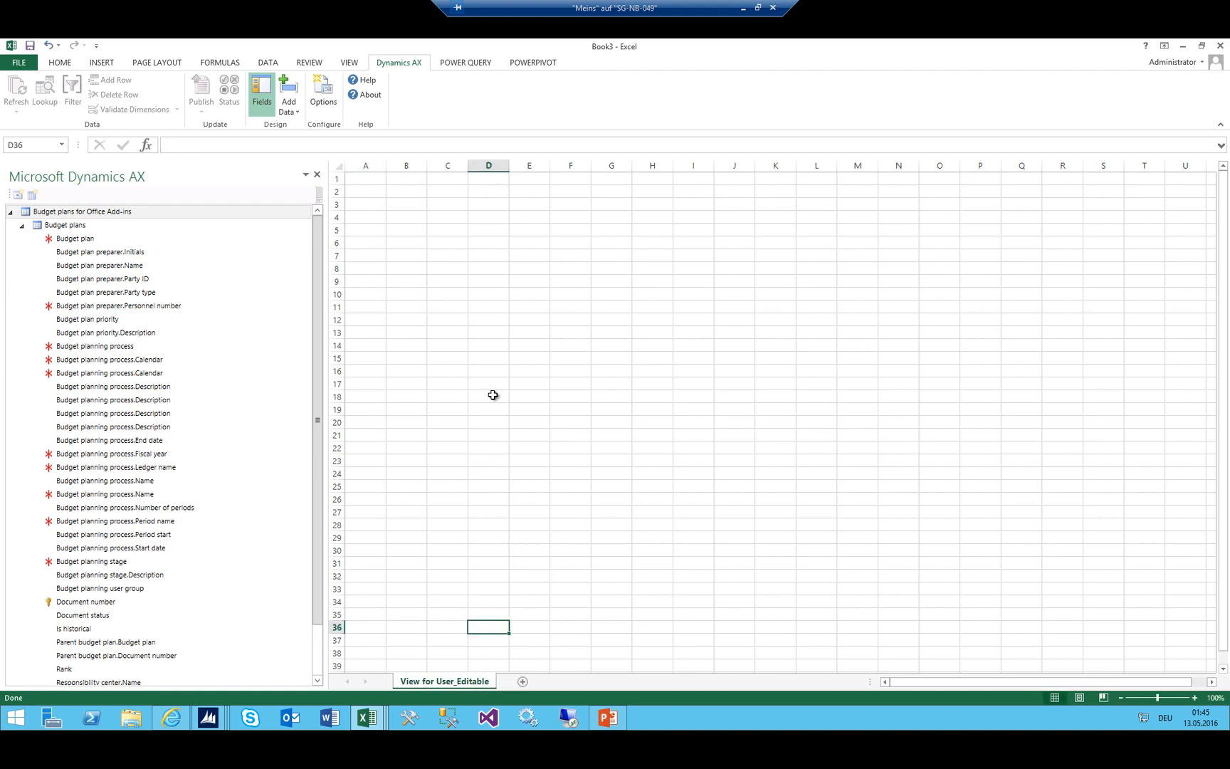
{"action": "left_click", "coordinate": [449, 254]}
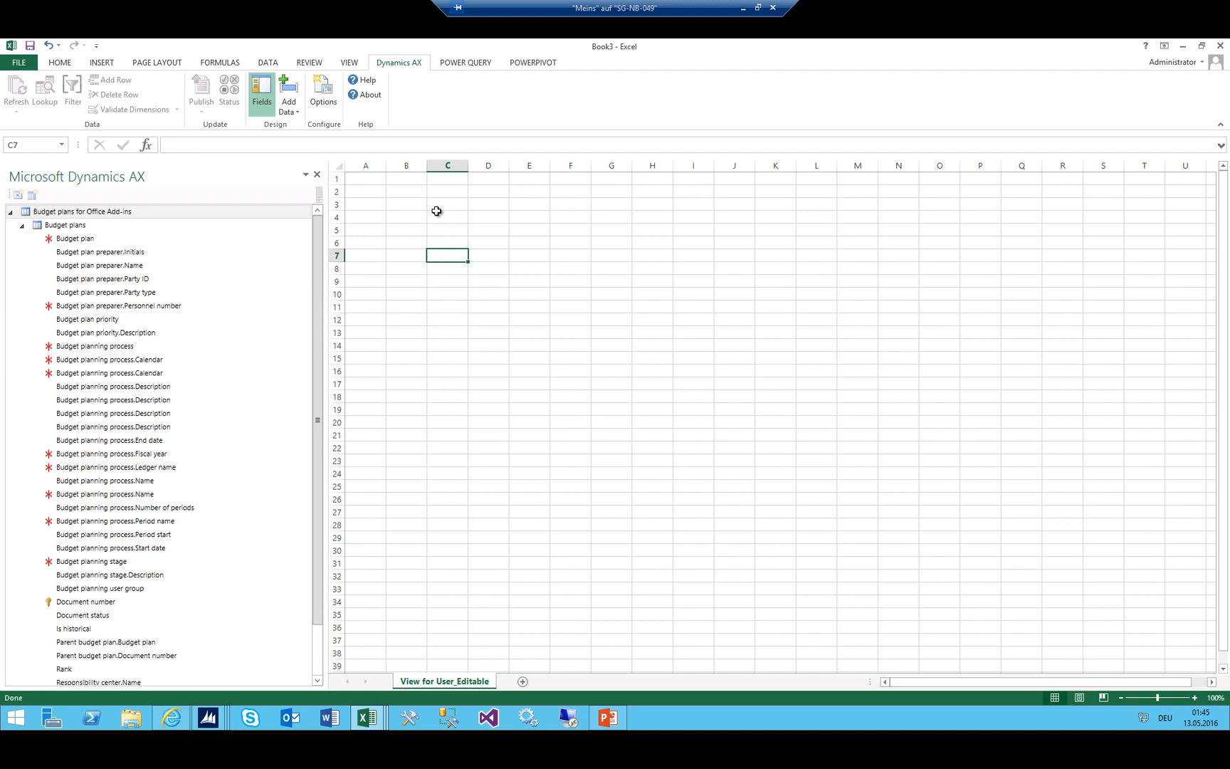
{"action": "left_click", "coordinate": [544, 207]}
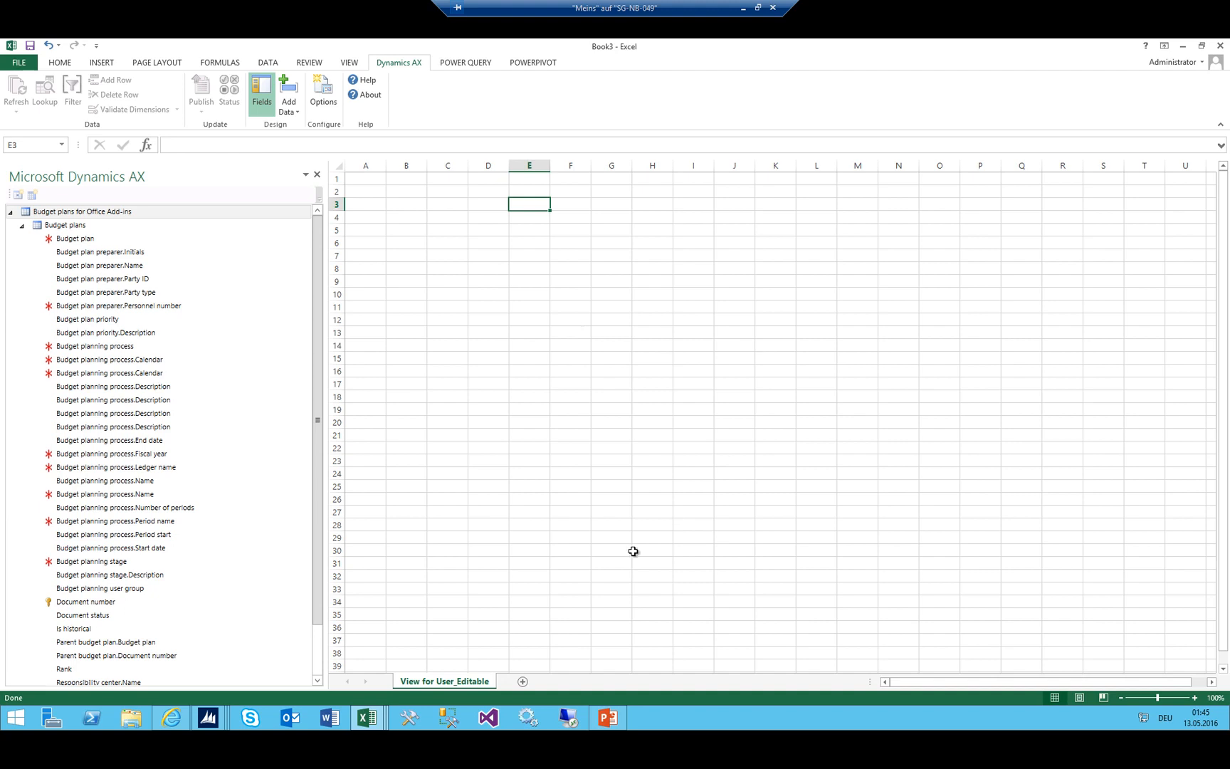
Add a second worksheet and name it FactsTable_Hidden
{"action": "left_click", "coordinate": [522, 682]}
{"action": "double_click", "coordinate": [515, 681]}
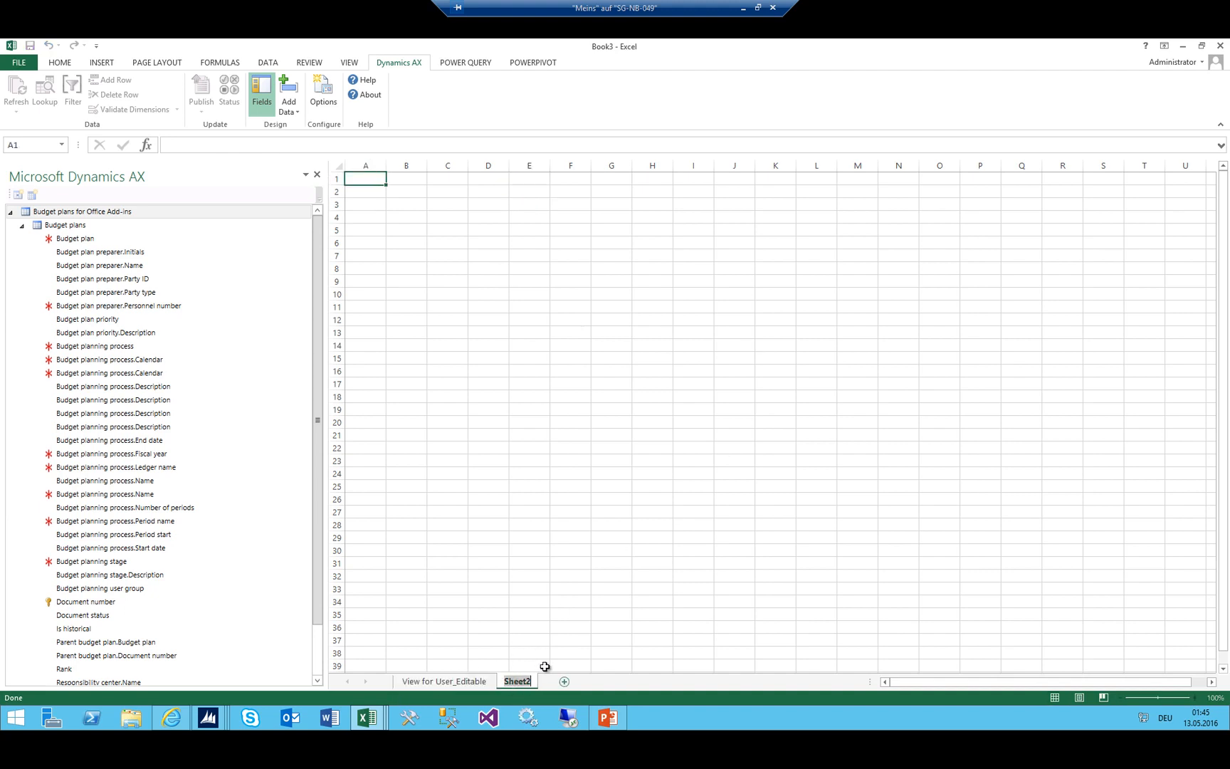
{"action": "type", "text": "FactsTable_Hidden"}
{"action": "left_click", "coordinate": [442, 267]}
{"action": "left_click_drag", "start_coordinate": [360, 193], "coordinate": [1074, 476]}
{"action": "left_click", "coordinate": [799, 348]}
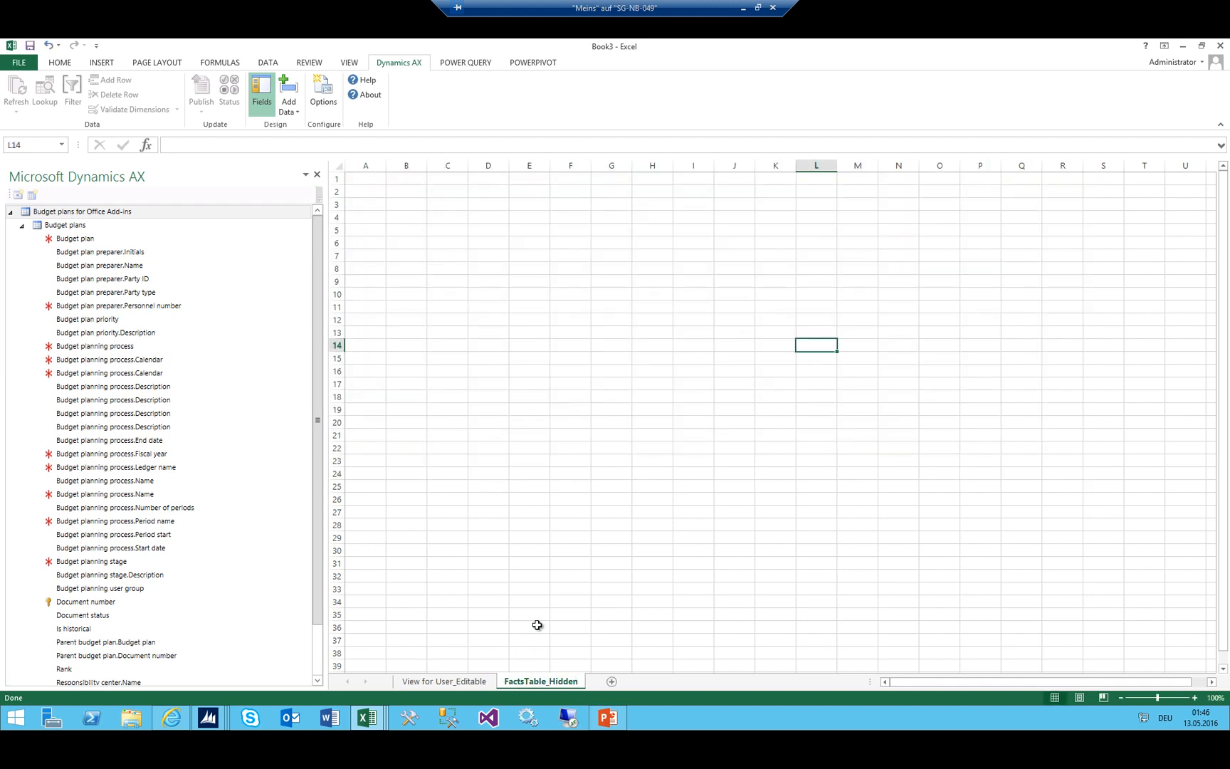
Add a third worksheet, place it before FactsTable_Hidden and name it Analysis
{"action": "left_click", "coordinate": [611, 682]}
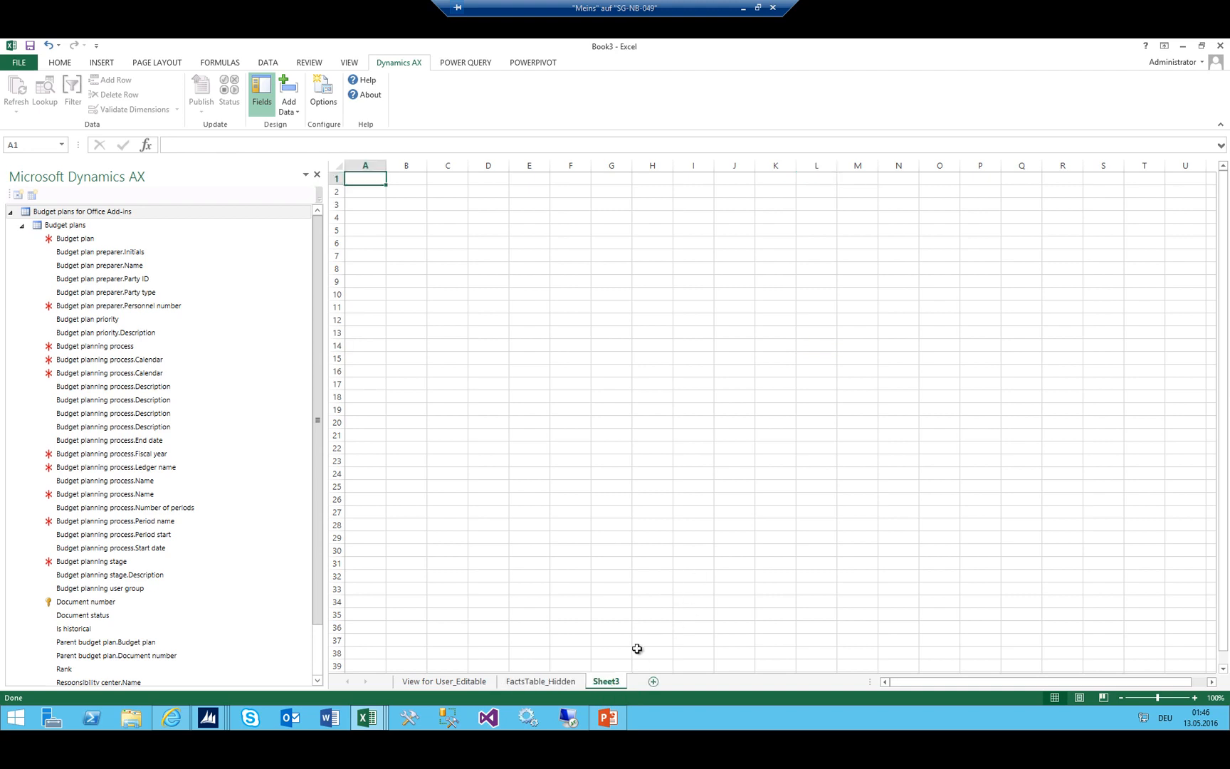
{"action": "left_click_drag", "start_coordinate": [607, 685], "coordinate": [516, 685]}
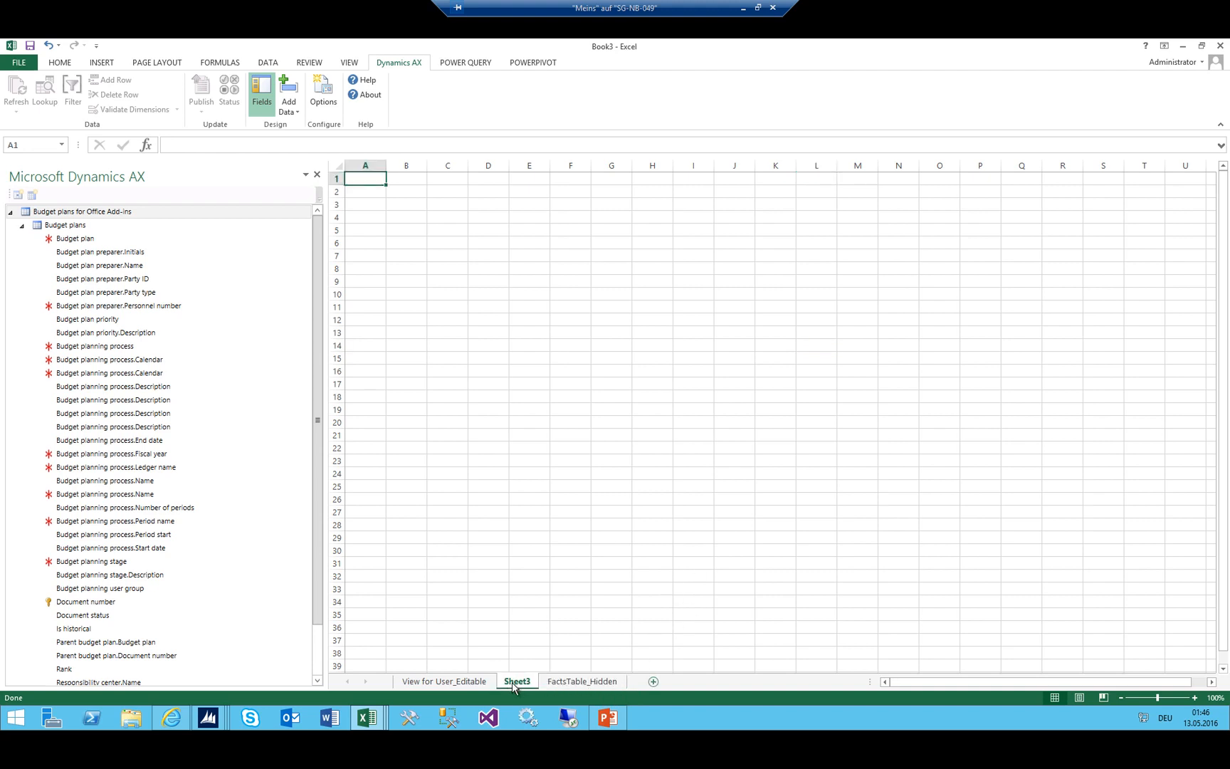
{"action": "double_click", "coordinate": [517, 681]}
{"action": "type", "text": "Anal"}
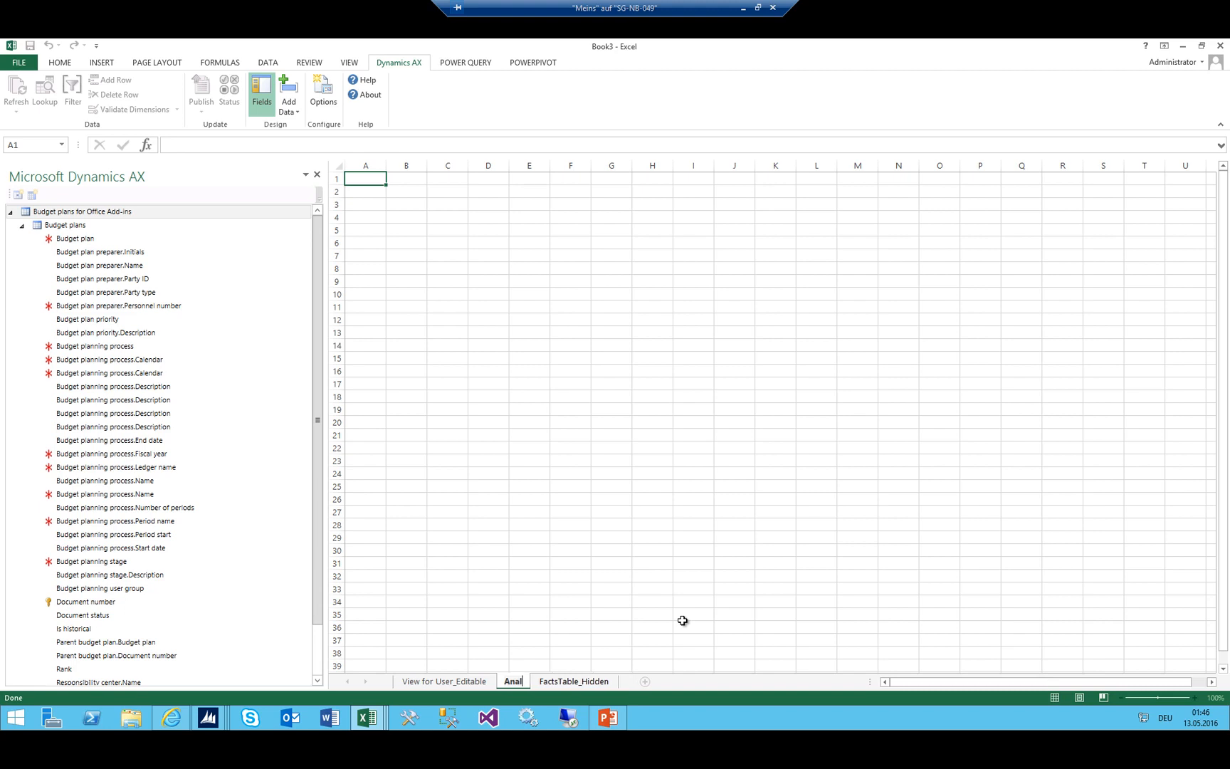
{"action": "type", "text": "ysis"}
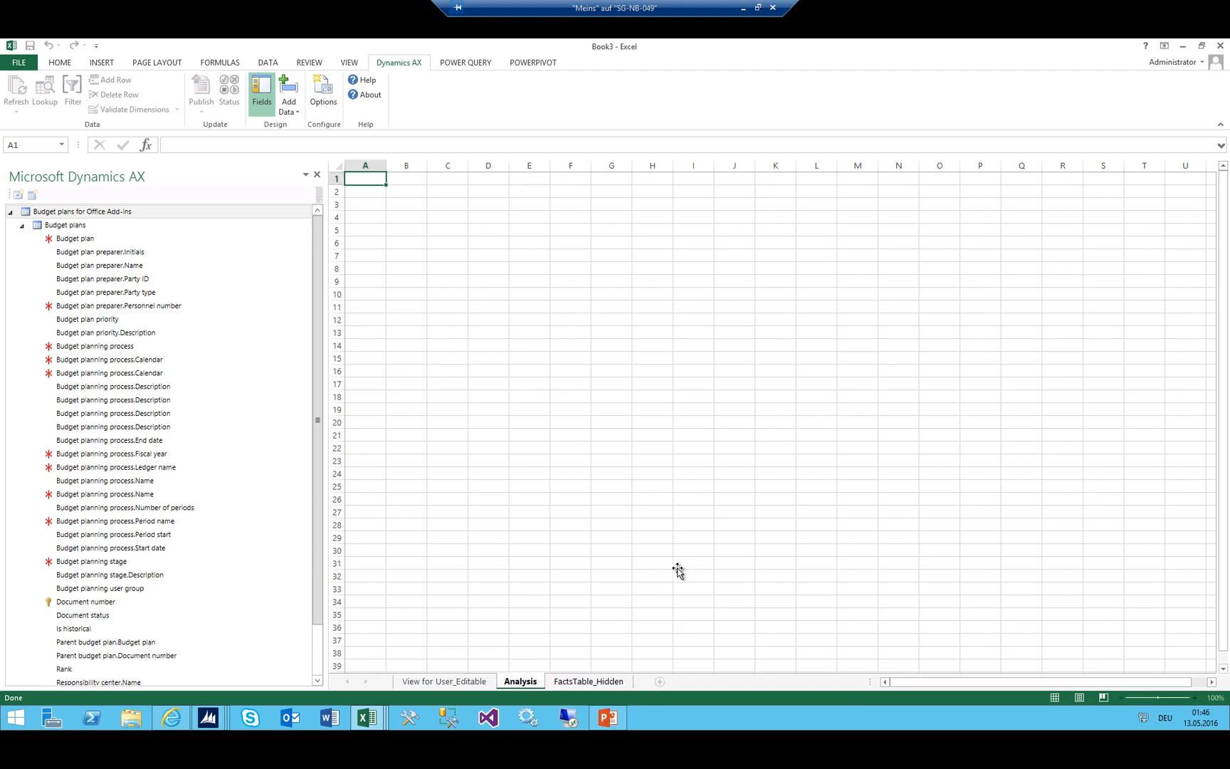
{"action": "left_click", "coordinate": [676, 567]}
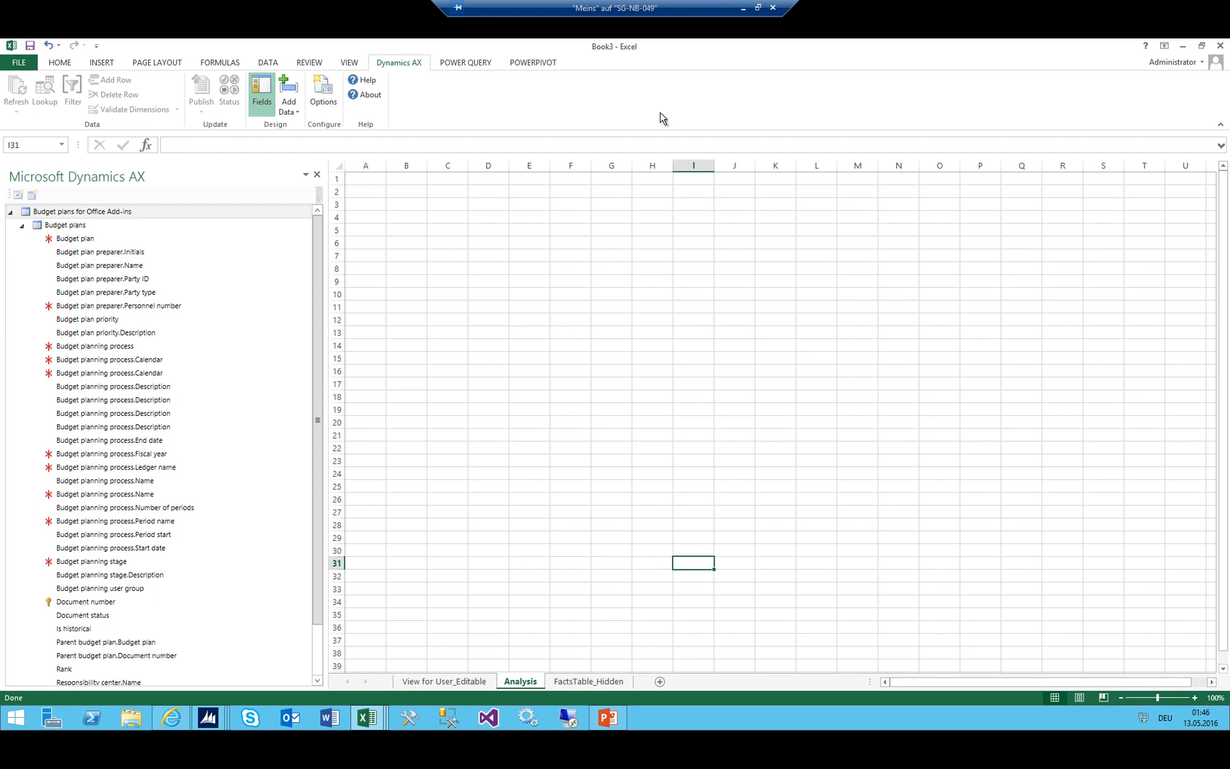
On FactsTable_Hidden, insert the Budget plan and Budget plan preparer.Personnel number fields starting at cell B4
{"action": "left_click", "coordinate": [600, 685]}
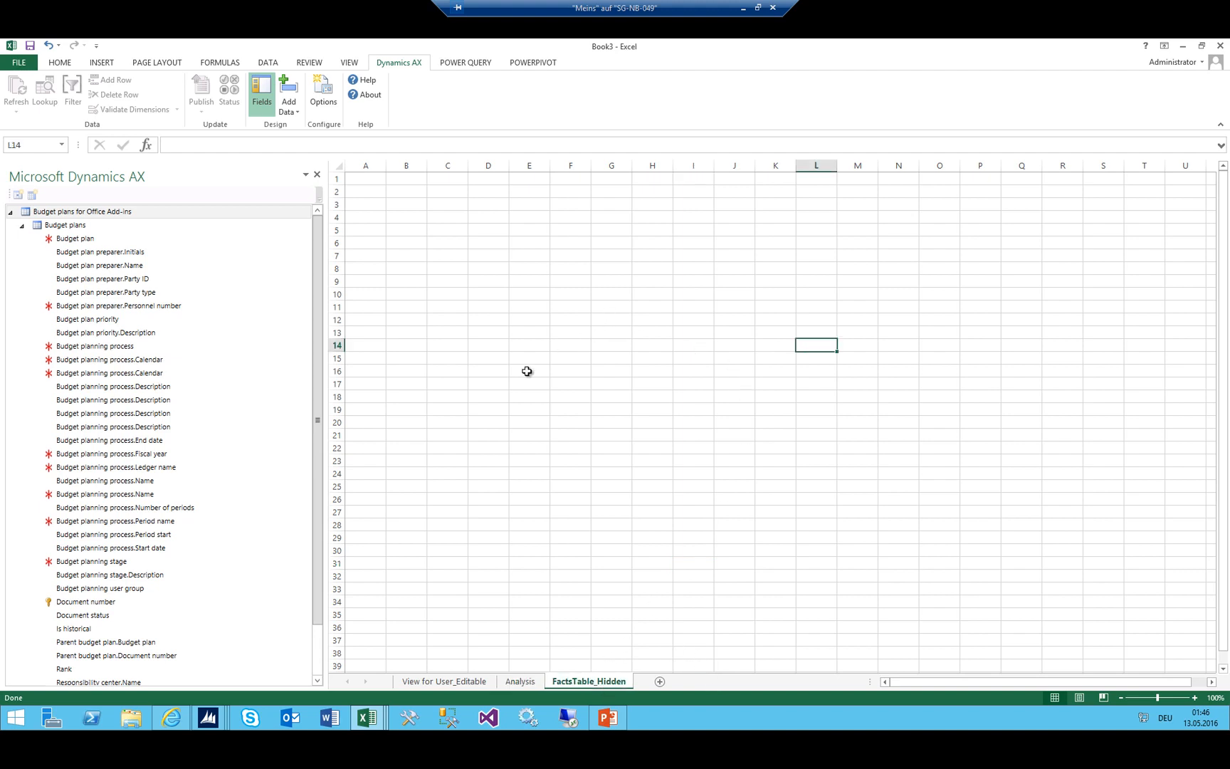
{"action": "left_click", "coordinate": [399, 228]}
{"action": "left_click", "coordinate": [416, 217]}
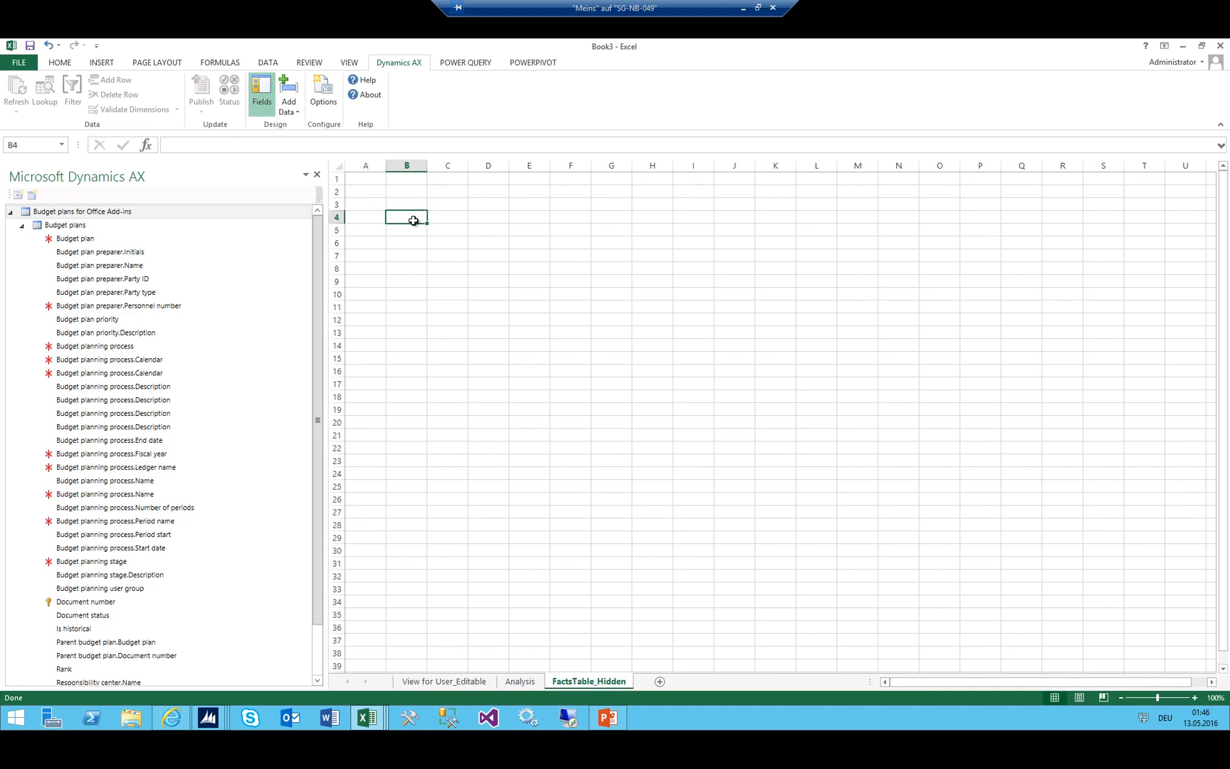
{"action": "double_click", "coordinate": [82, 240]}
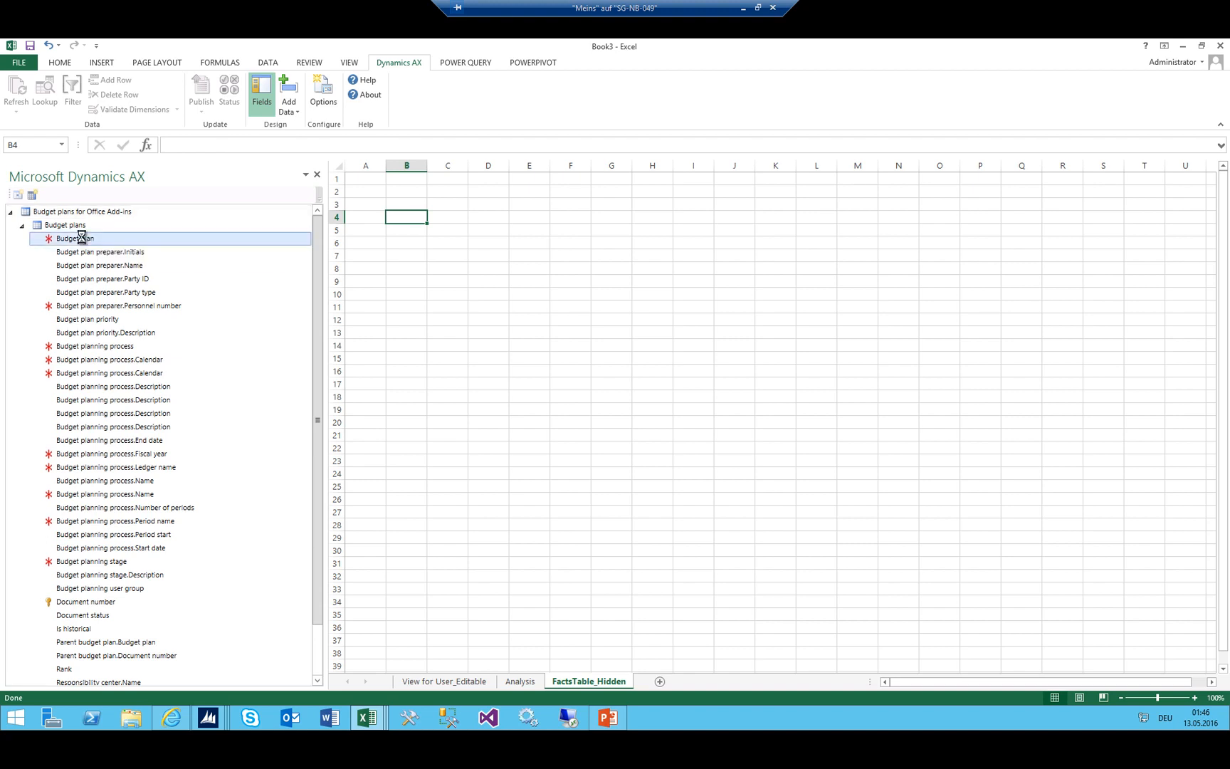
{"action": "double_click", "coordinate": [80, 306]}
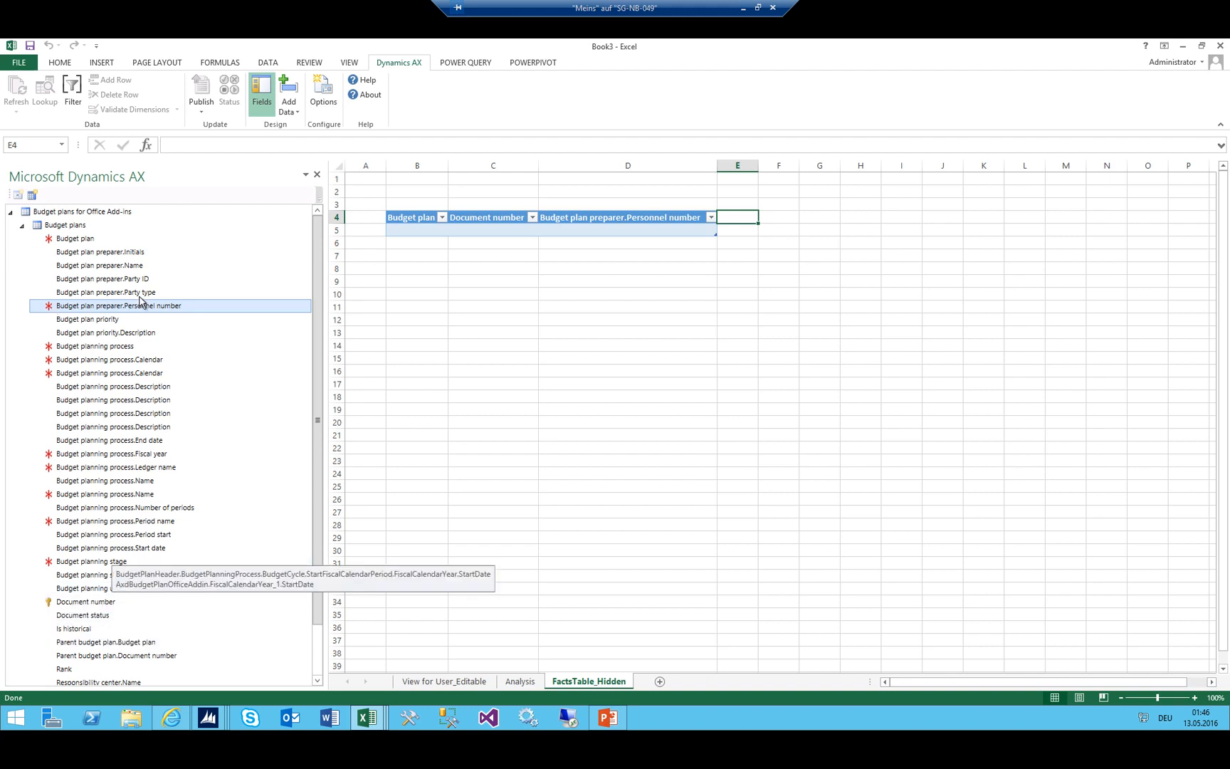
Add the Budget planning process field and both required Budget planning process.Calendar fields to the facts table
{"action": "double_click", "coordinate": [86, 347]}
{"action": "double_click", "coordinate": [85, 360]}
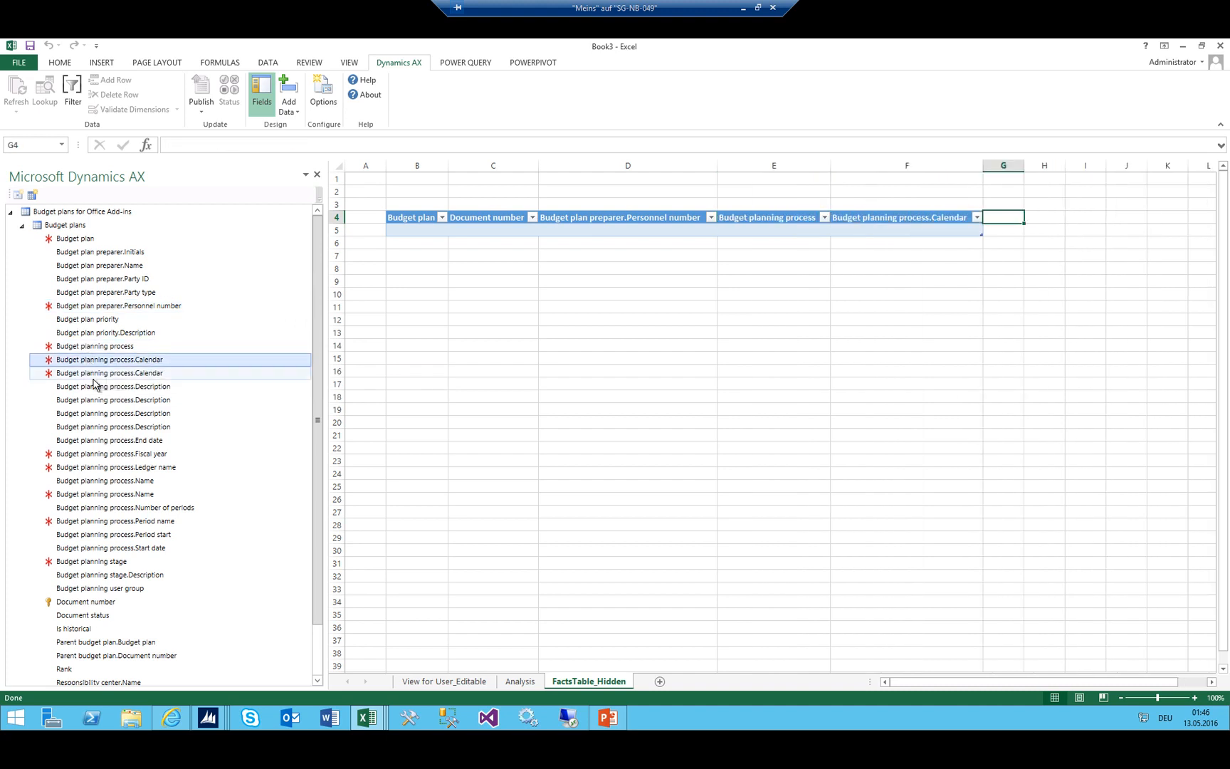
{"action": "double_click", "coordinate": [96, 373]}
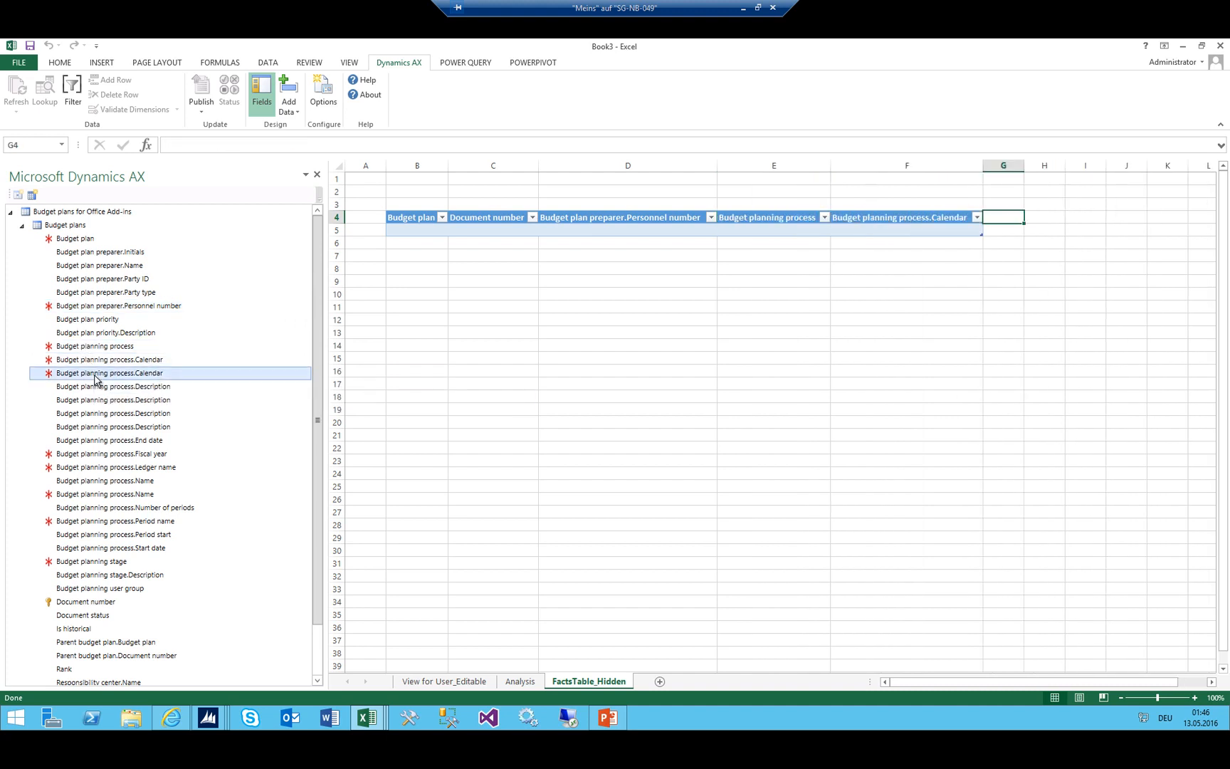
Add the required Budget planning process Fiscal year, Ledger name, Name and Period name fields, plus Budget planning stage and Document number, to the facts table
{"action": "double_click", "coordinate": [80, 455]}
{"action": "double_click", "coordinate": [79, 496]}
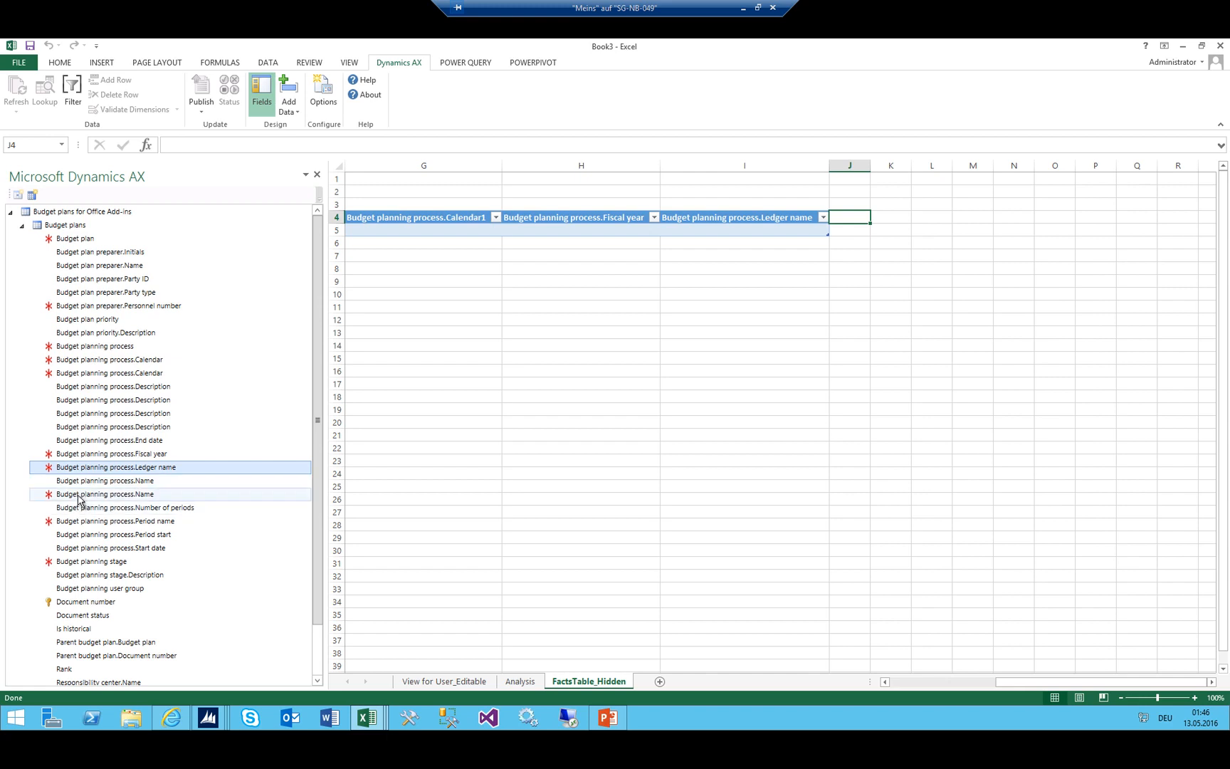
{"action": "double_click", "coordinate": [87, 522]}
{"action": "double_click", "coordinate": [97, 562]}
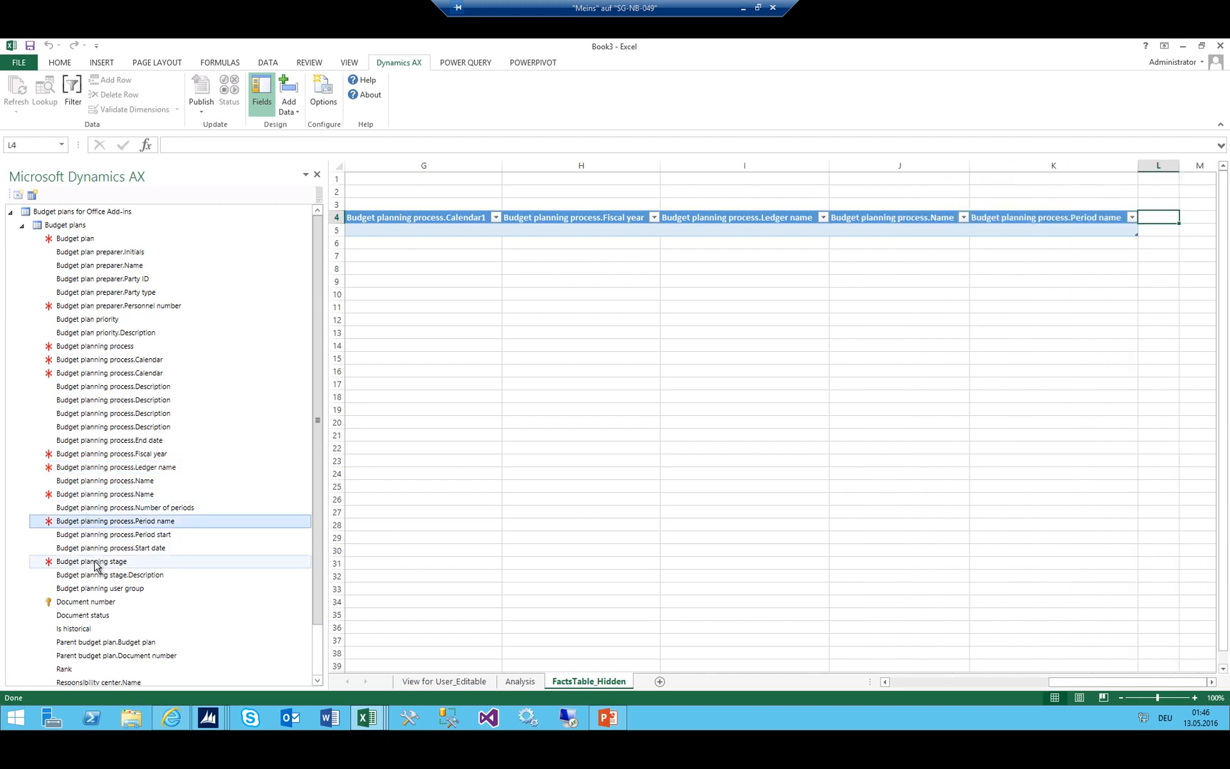
{"action": "scroll", "coordinate": [125, 413], "scroll_direction": "down", "scroll_amount": 2}
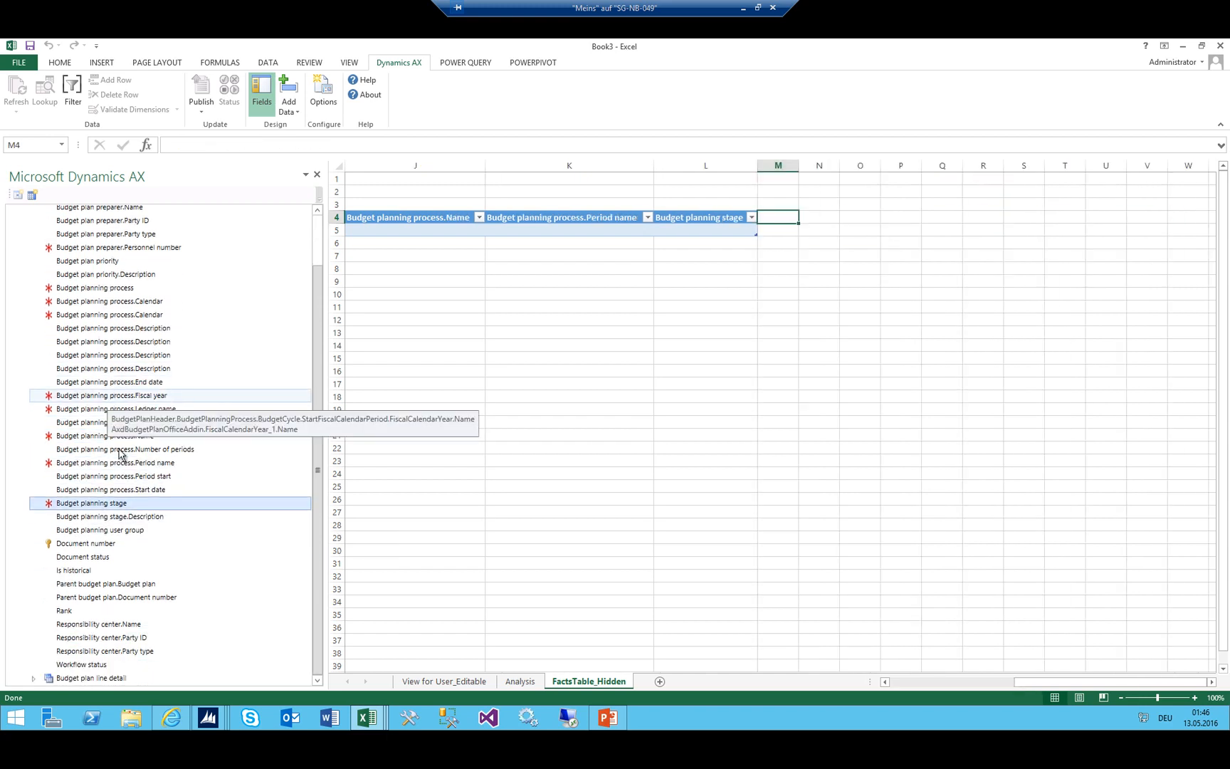
{"action": "double_click", "coordinate": [81, 544]}
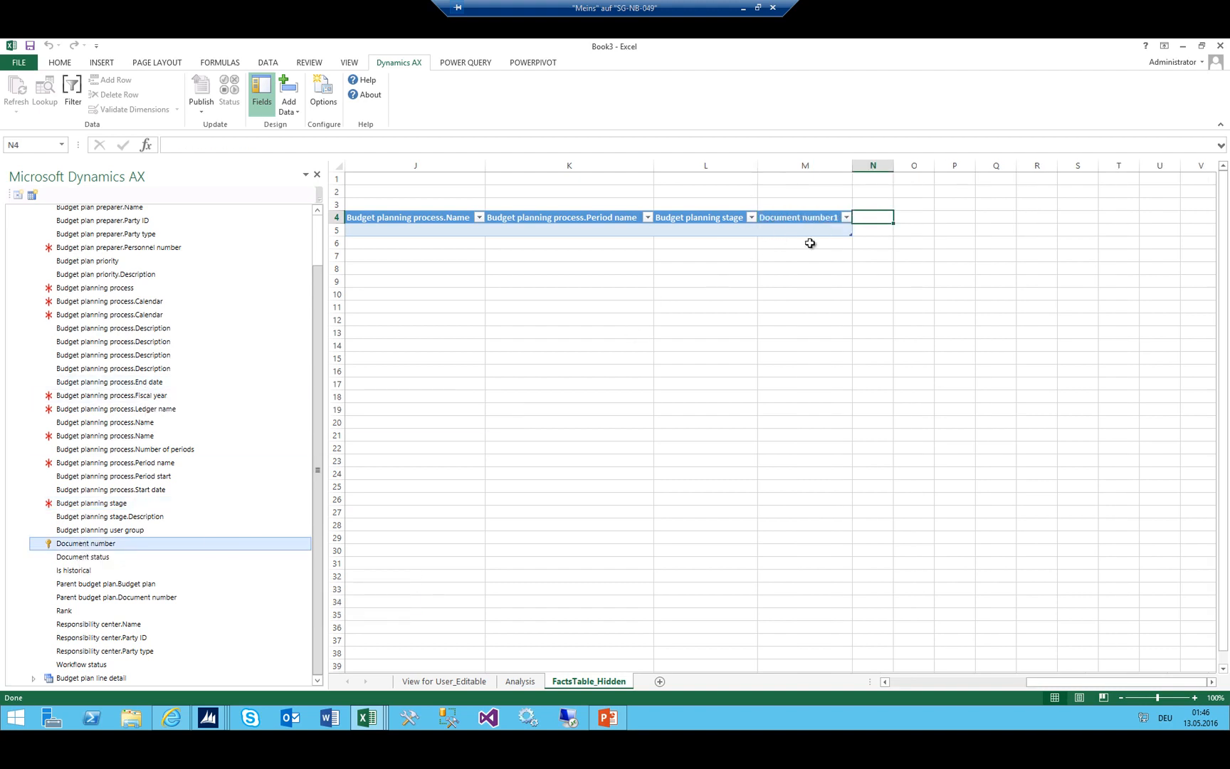
Add the Parent.Document number field from Budget plan line detail to the facts table
{"action": "left_click", "coordinate": [34, 678]}
{"action": "scroll", "coordinate": [139, 568], "scroll_direction": "down", "scroll_amount": 7}
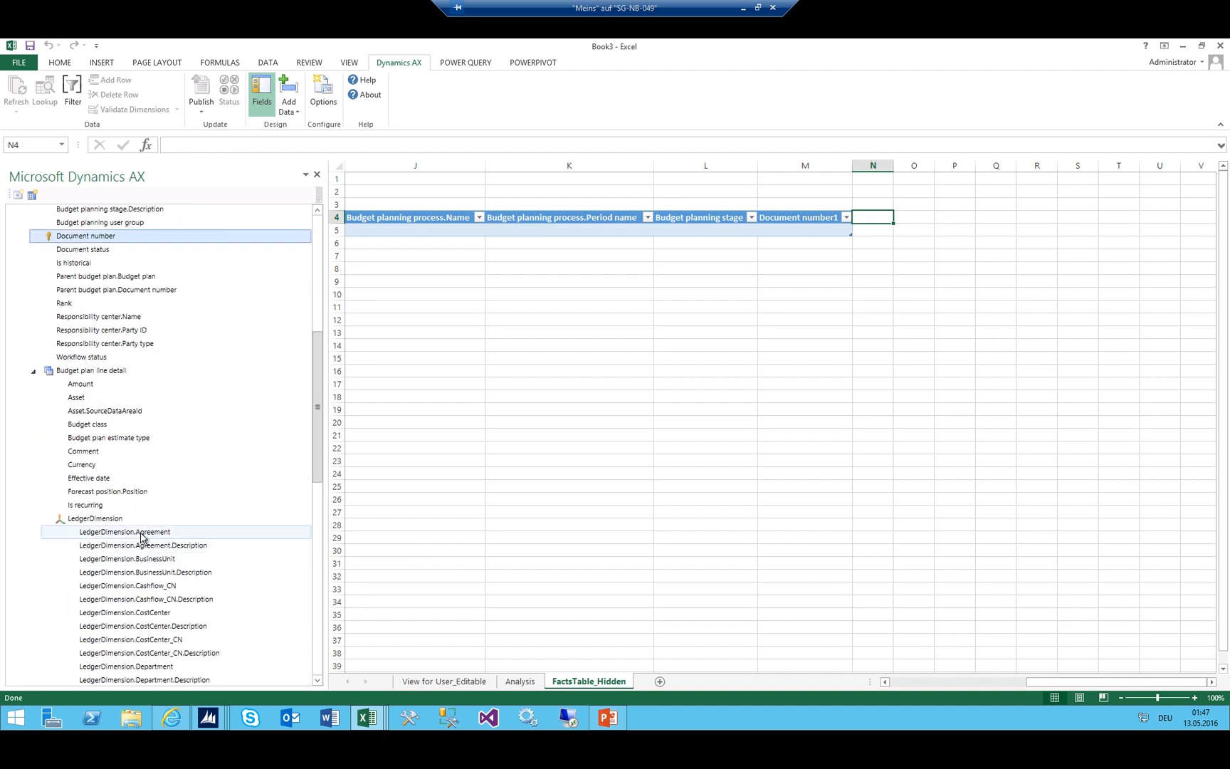
{"action": "scroll", "coordinate": [143, 535], "scroll_direction": "down", "scroll_amount": 4}
{"action": "scroll", "coordinate": [140, 526], "scroll_direction": "down", "scroll_amount": 10}
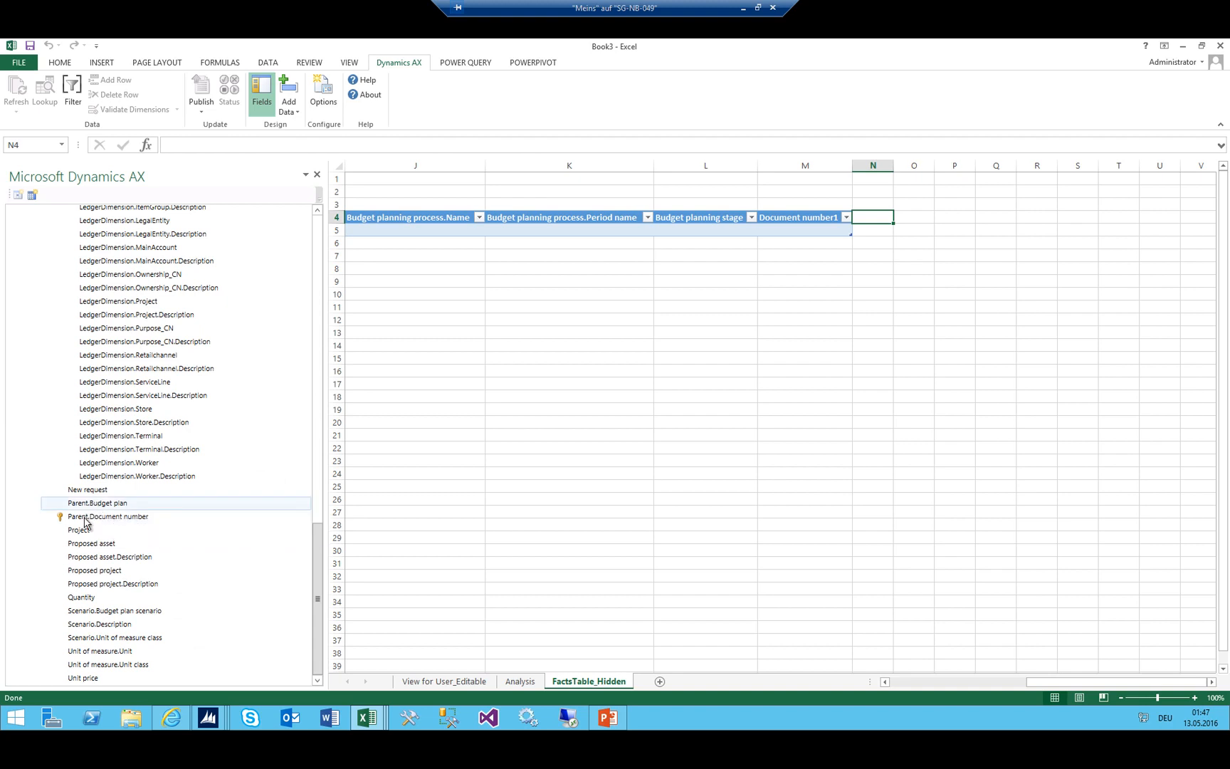
{"action": "double_click", "coordinate": [81, 517]}
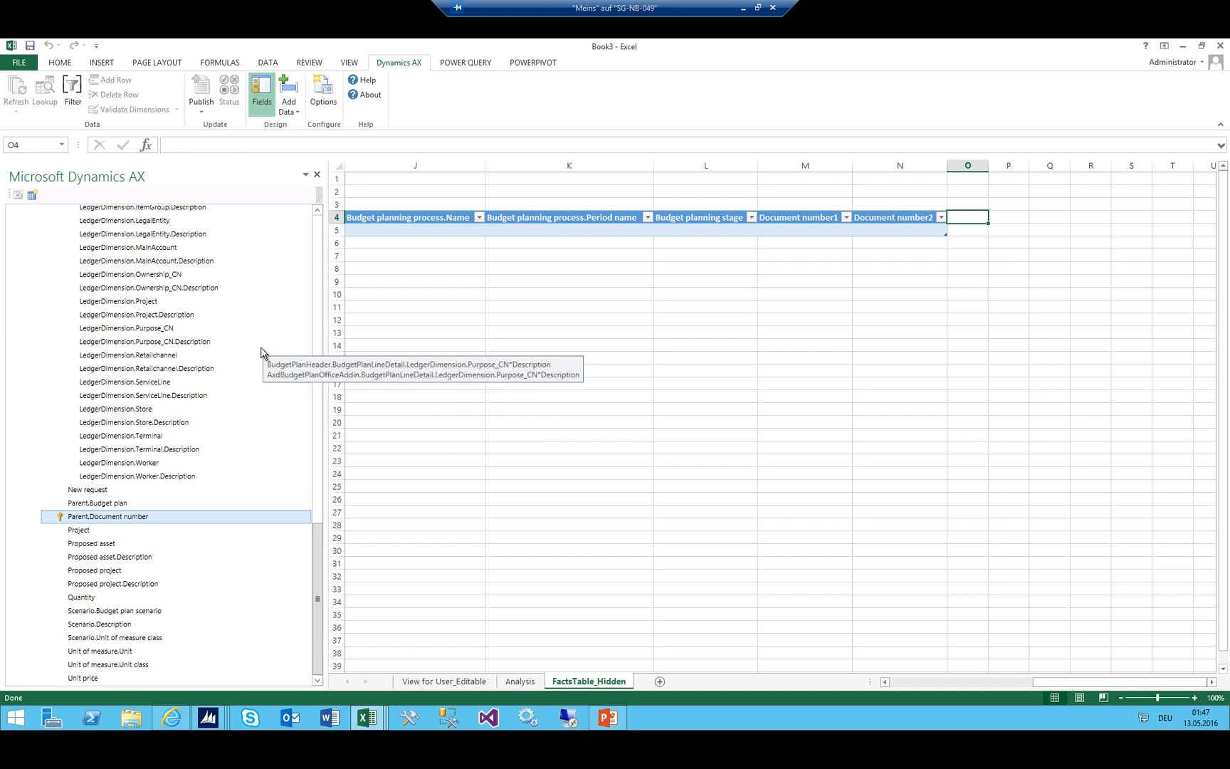
Add the LedgerDimension.MainAccount and LedgerDimension.MainAccount.Description fields to the facts table
{"action": "scroll", "coordinate": [261, 354], "scroll_direction": "up", "scroll_amount": 2}
{"action": "scroll", "coordinate": [253, 359], "scroll_direction": "up", "scroll_amount": 1}
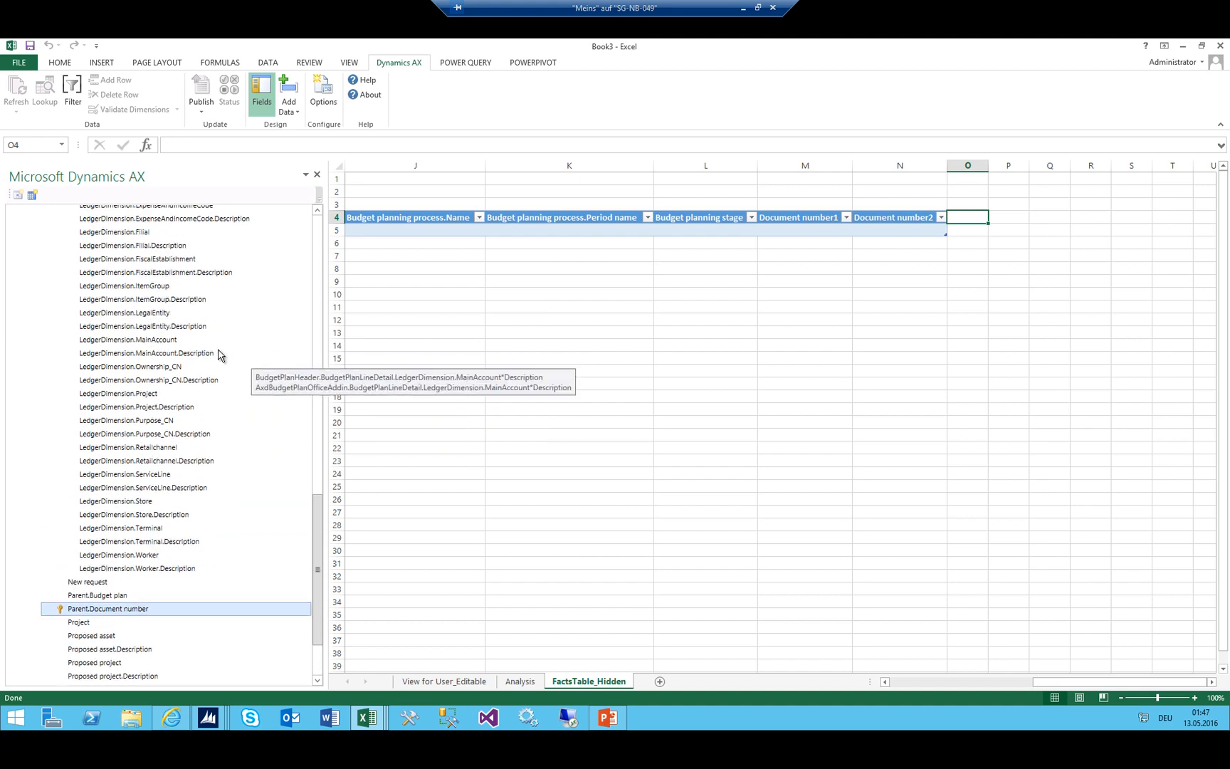
{"action": "double_click", "coordinate": [137, 340]}
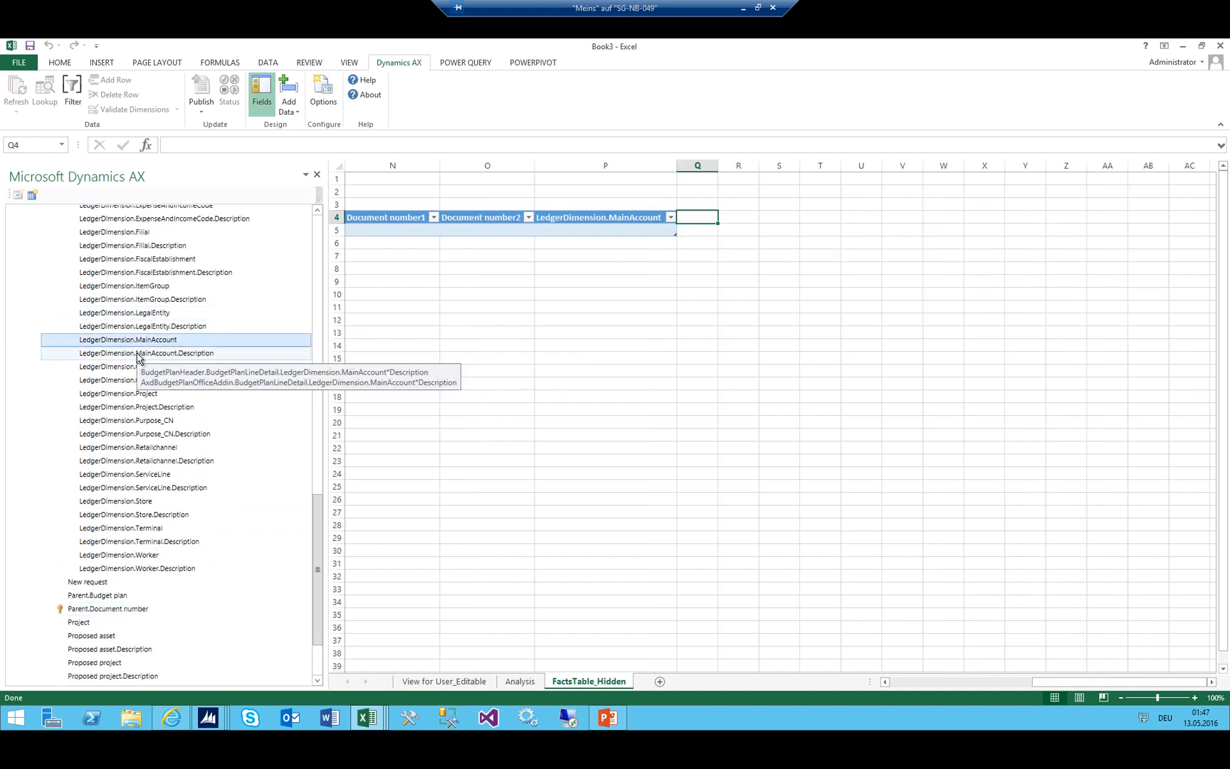
{"action": "double_click", "coordinate": [139, 355]}
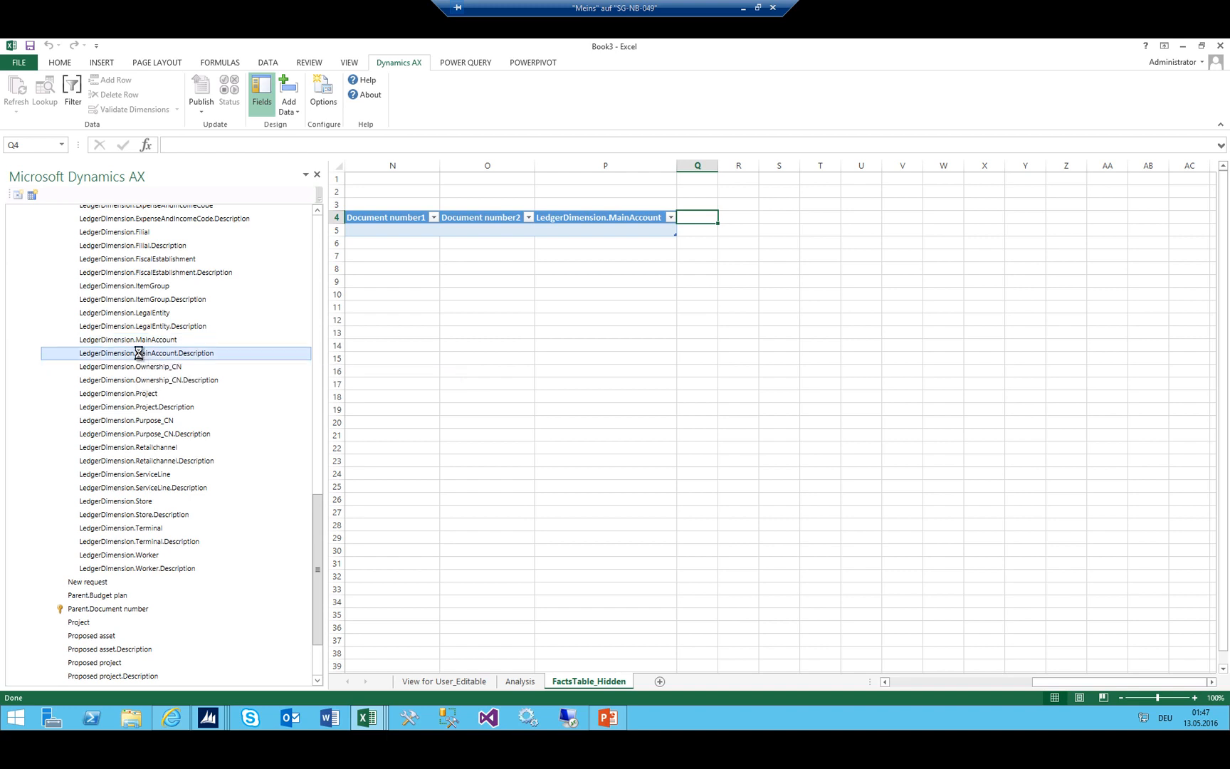
Add the LedgerDimension.CostCenter and LedgerDimension.CostCenter.Description fields to the facts table
{"action": "left_click", "coordinate": [168, 287]}
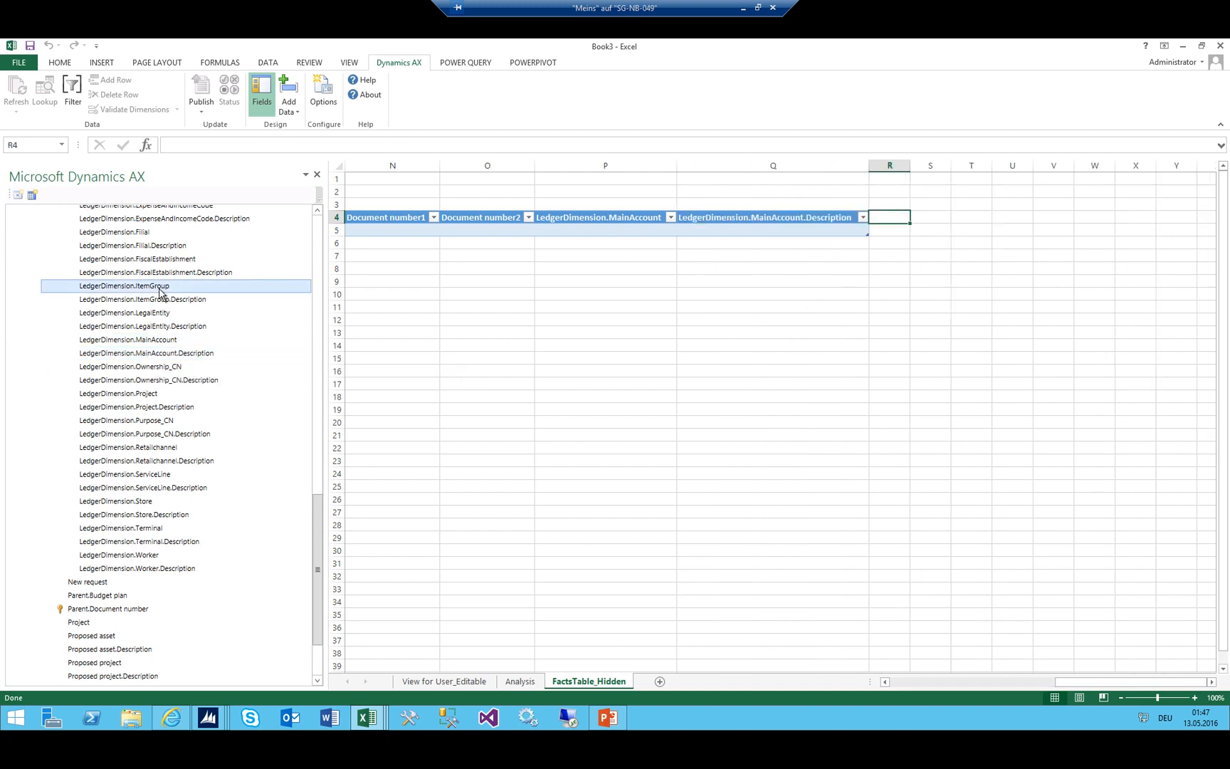
{"action": "scroll", "coordinate": [162, 290], "scroll_direction": "up", "scroll_amount": 5}
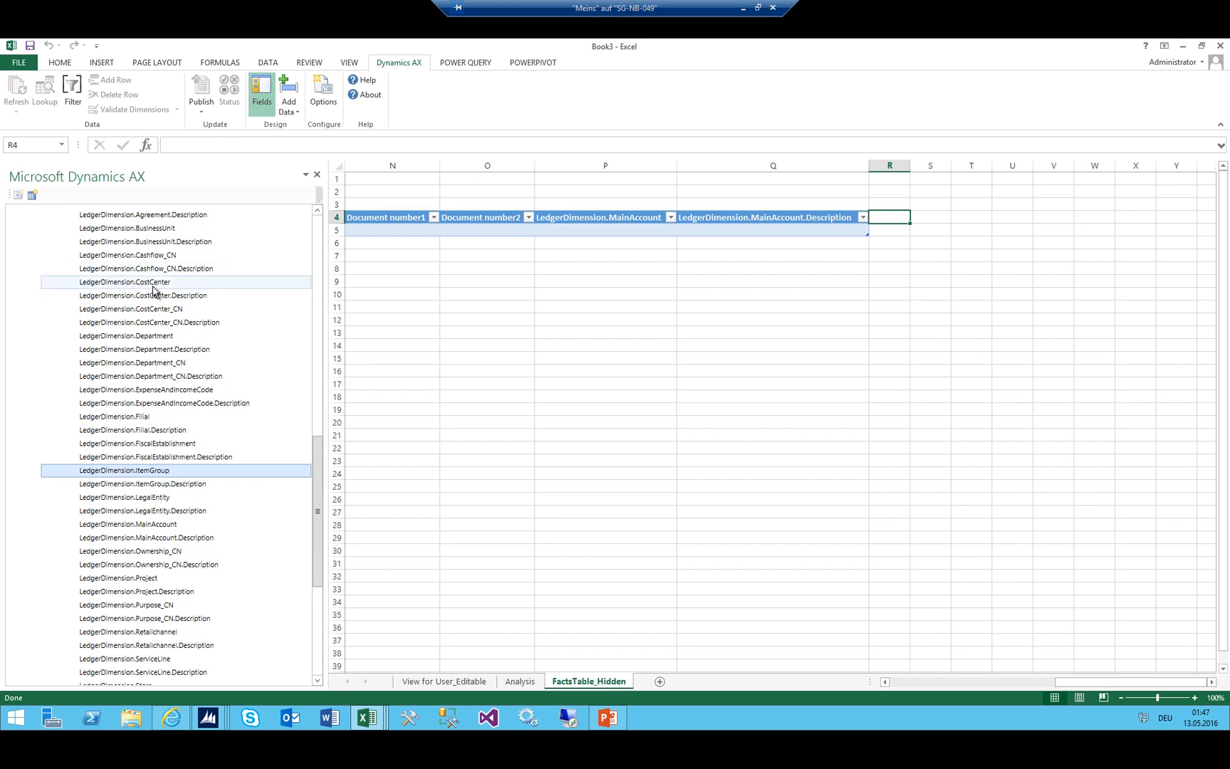
{"action": "double_click", "coordinate": [153, 283]}
{"action": "double_click", "coordinate": [153, 295]}
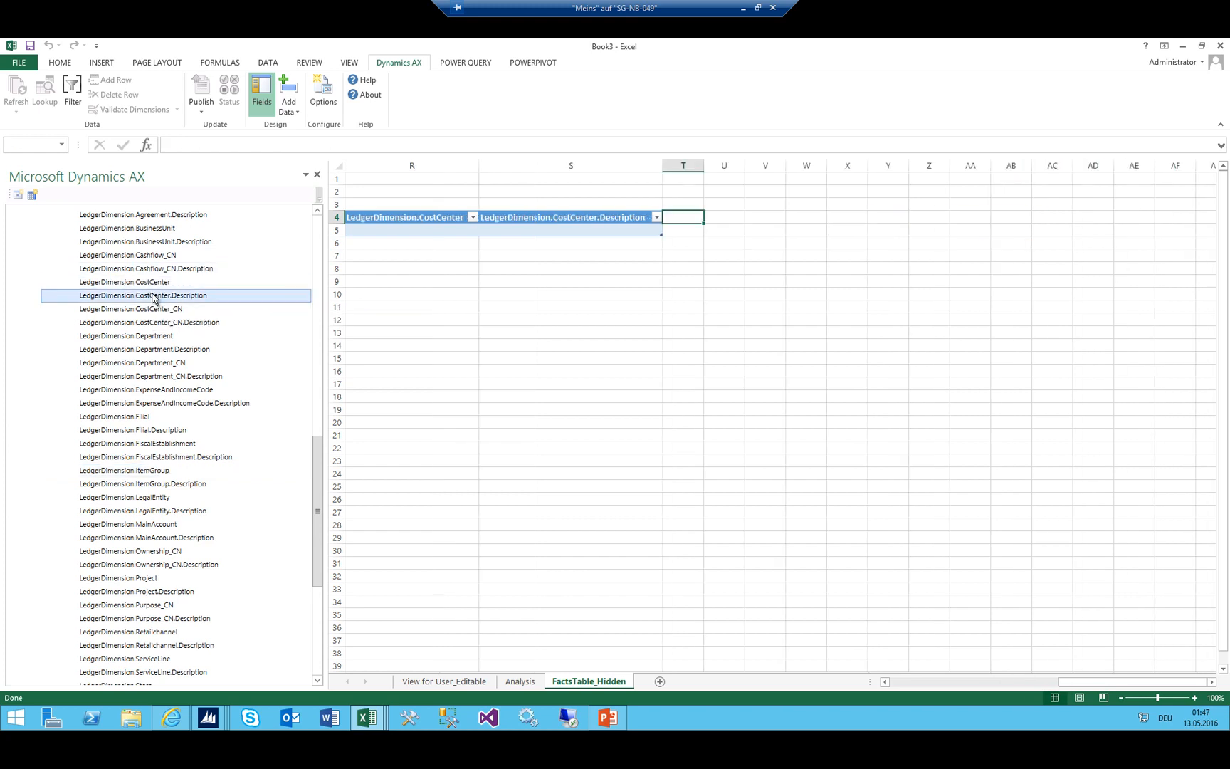
Add the Amount field from Budget plan line detail as the last column of the facts table
{"action": "scroll", "coordinate": [153, 306], "scroll_direction": "up", "scroll_amount": 5}
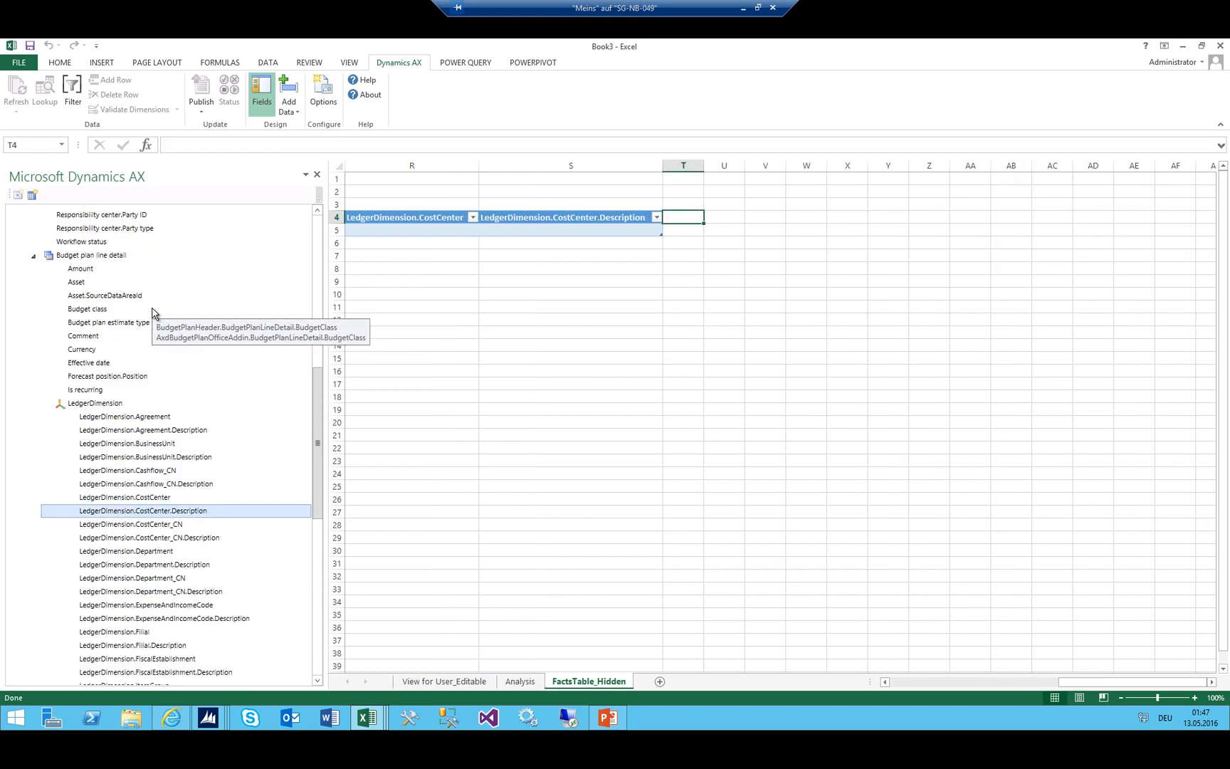
{"action": "double_click", "coordinate": [80, 269]}
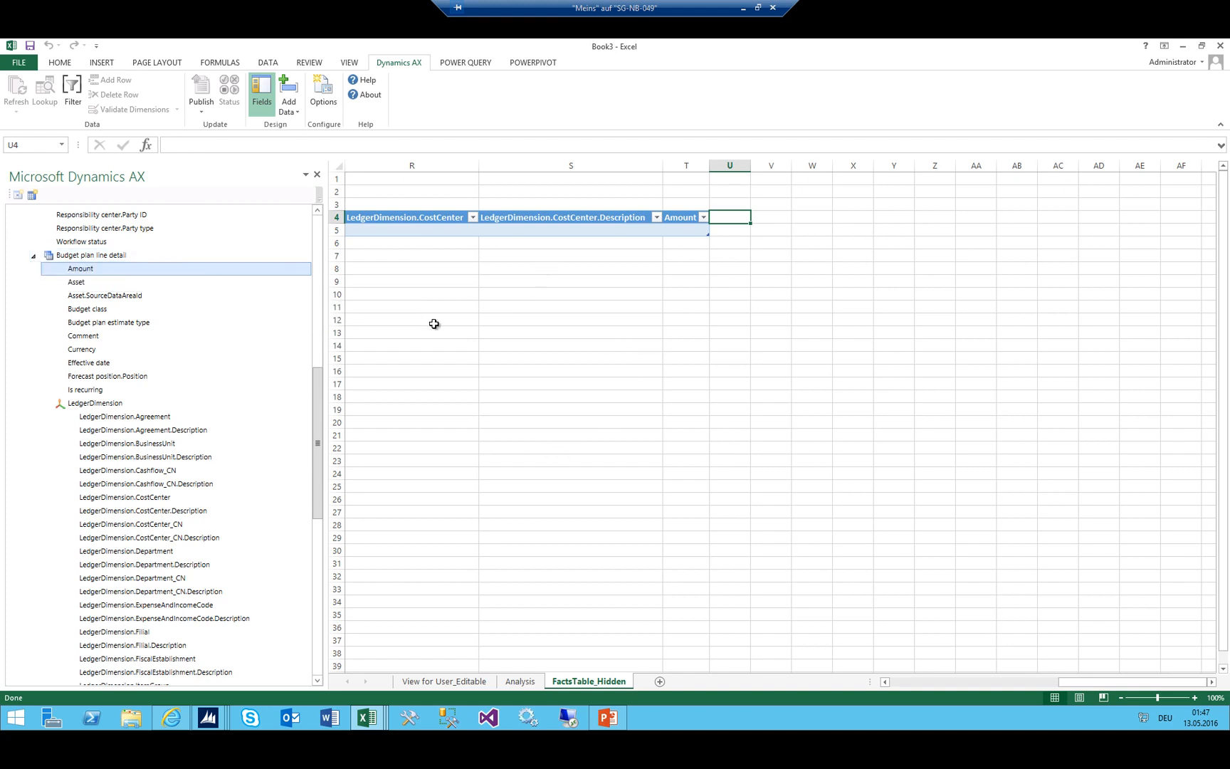
{"action": "left_click_drag", "start_coordinate": [730, 346], "coordinate": [3, 217]}
{"action": "left_click", "coordinate": [514, 244]}
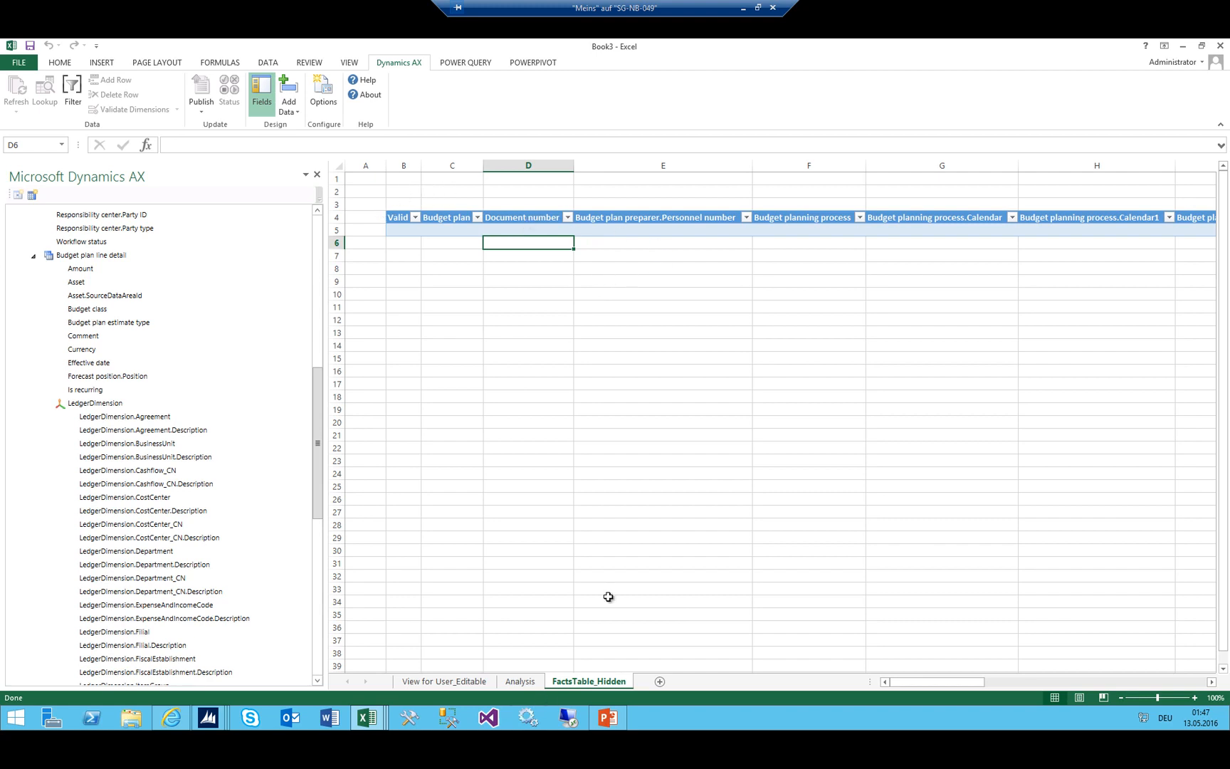
{"action": "left_click", "coordinate": [82, 229]}
{"action": "scroll", "coordinate": [81, 251], "scroll_direction": "up", "scroll_amount": 6}
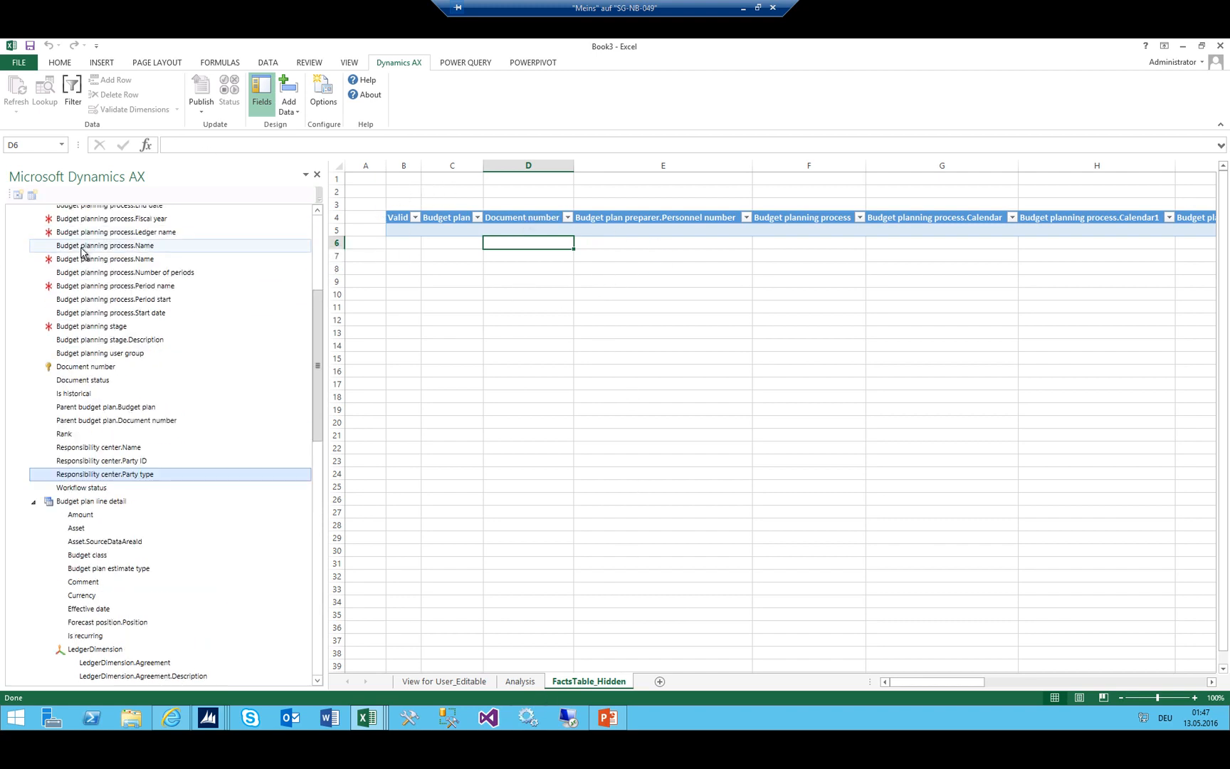
{"action": "scroll", "coordinate": [82, 250], "scroll_direction": "up", "scroll_amount": 5}
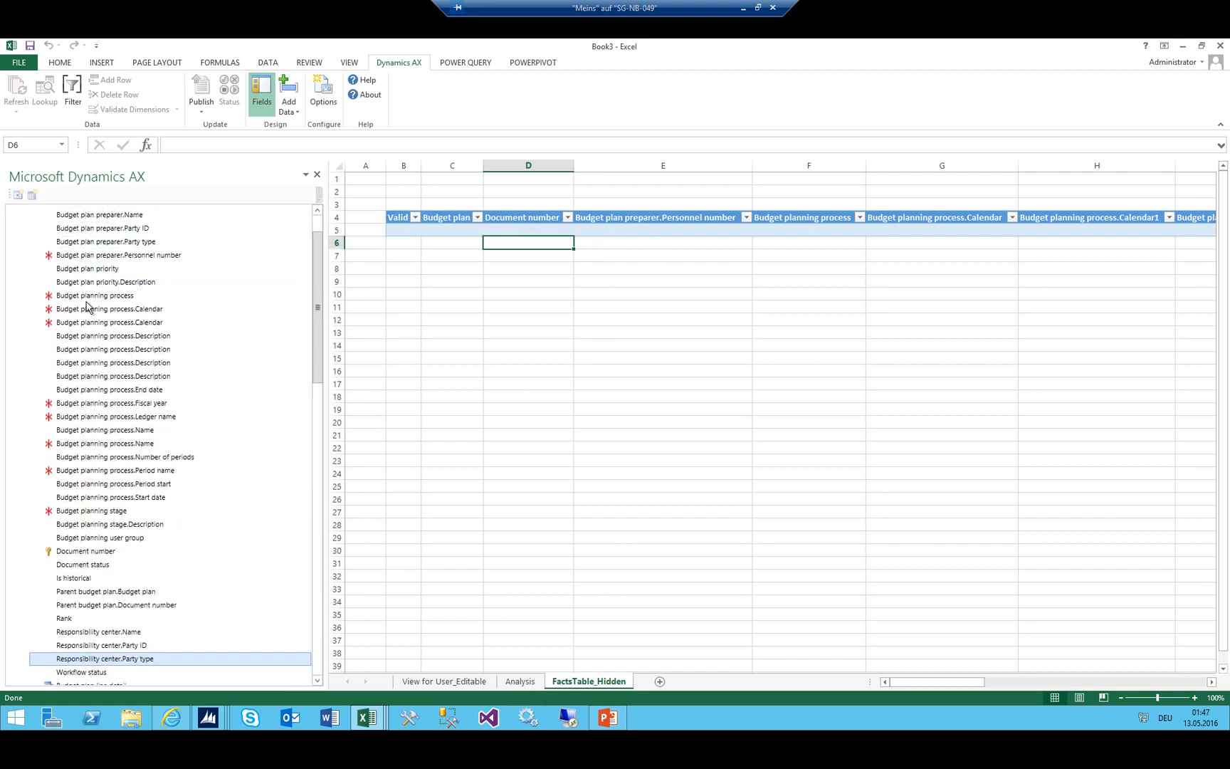
Hide the FactsTable_Hidden sheet and unhide it again
{"action": "right_click", "coordinate": [594, 683]}
{"action": "left_click", "coordinate": [633, 639]}
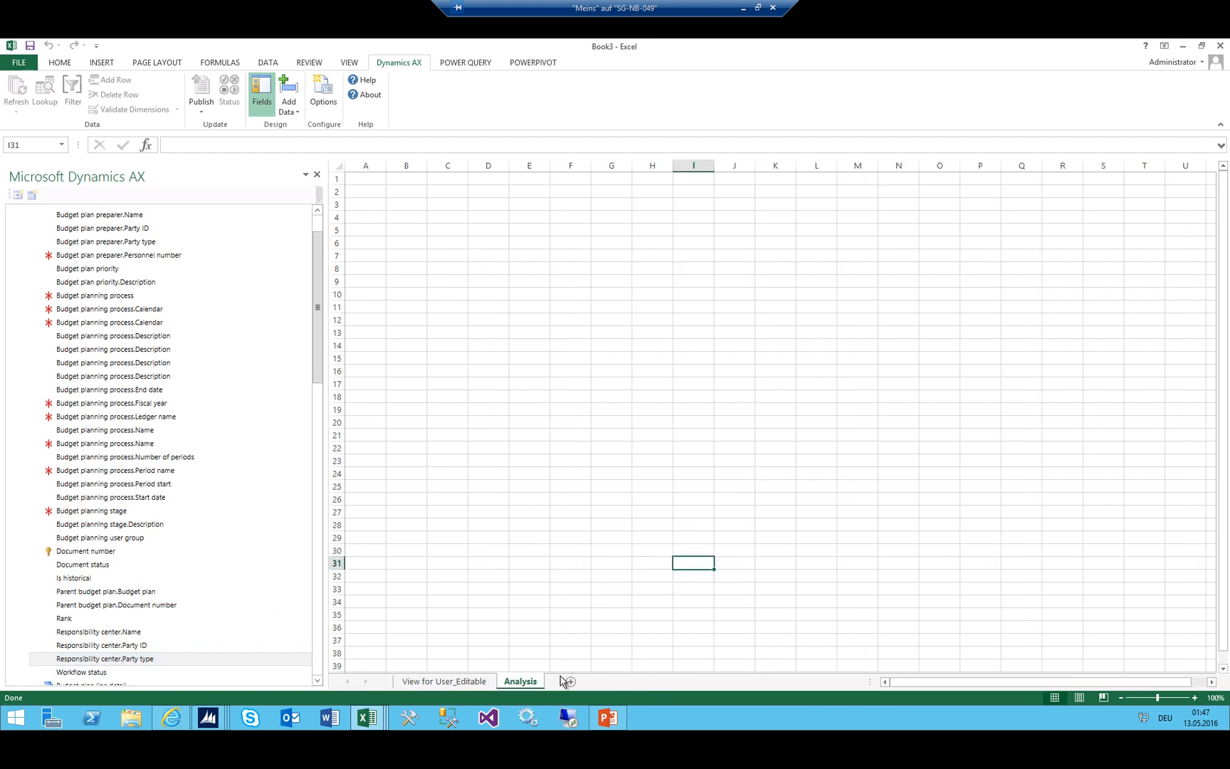
{"action": "right_click", "coordinate": [535, 685]}
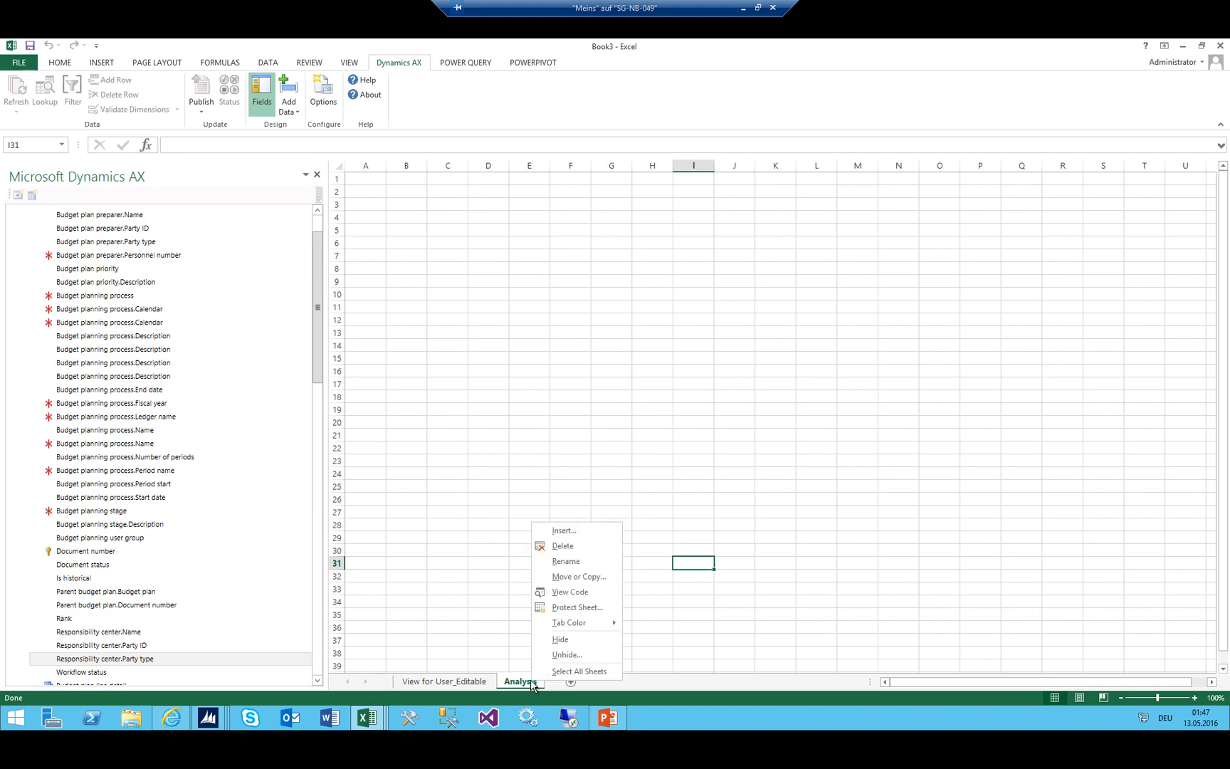
{"action": "left_click", "coordinate": [566, 655]}
{"action": "left_click", "coordinate": [592, 690]}
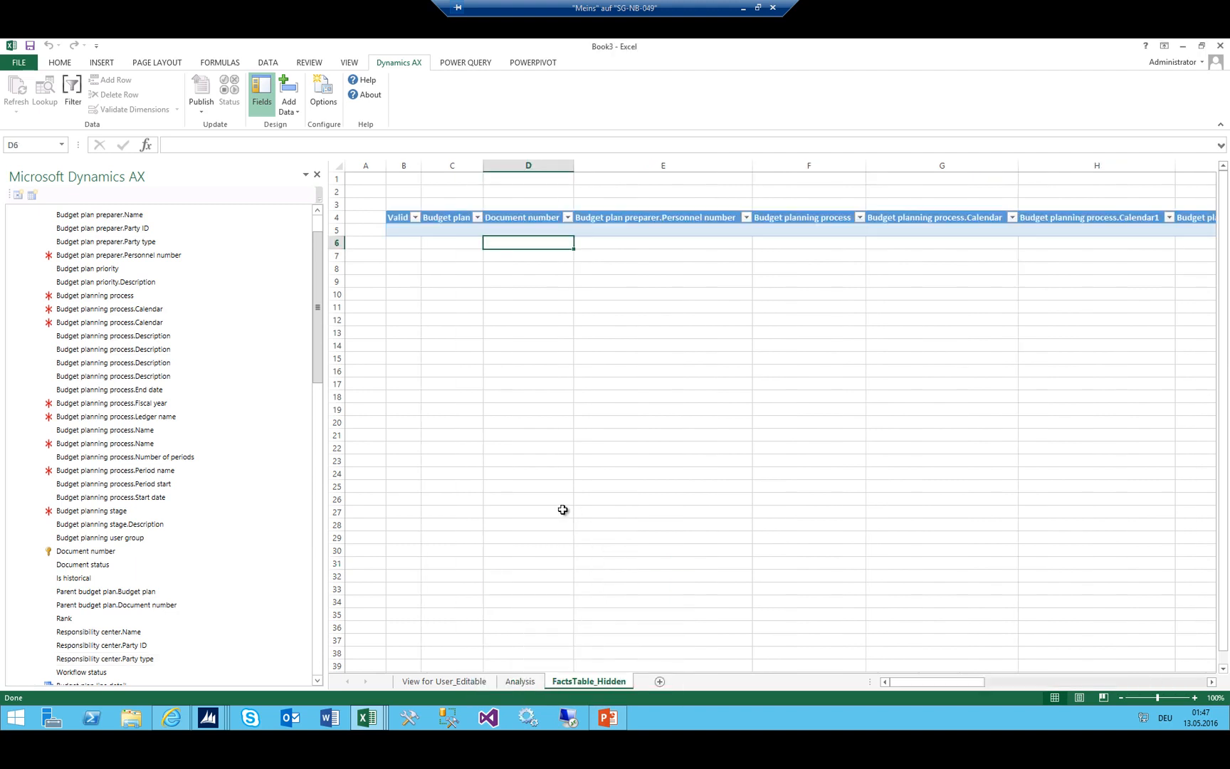
Switch to the View for User_Editable sheet and select cell C3
{"action": "left_click", "coordinate": [490, 574]}
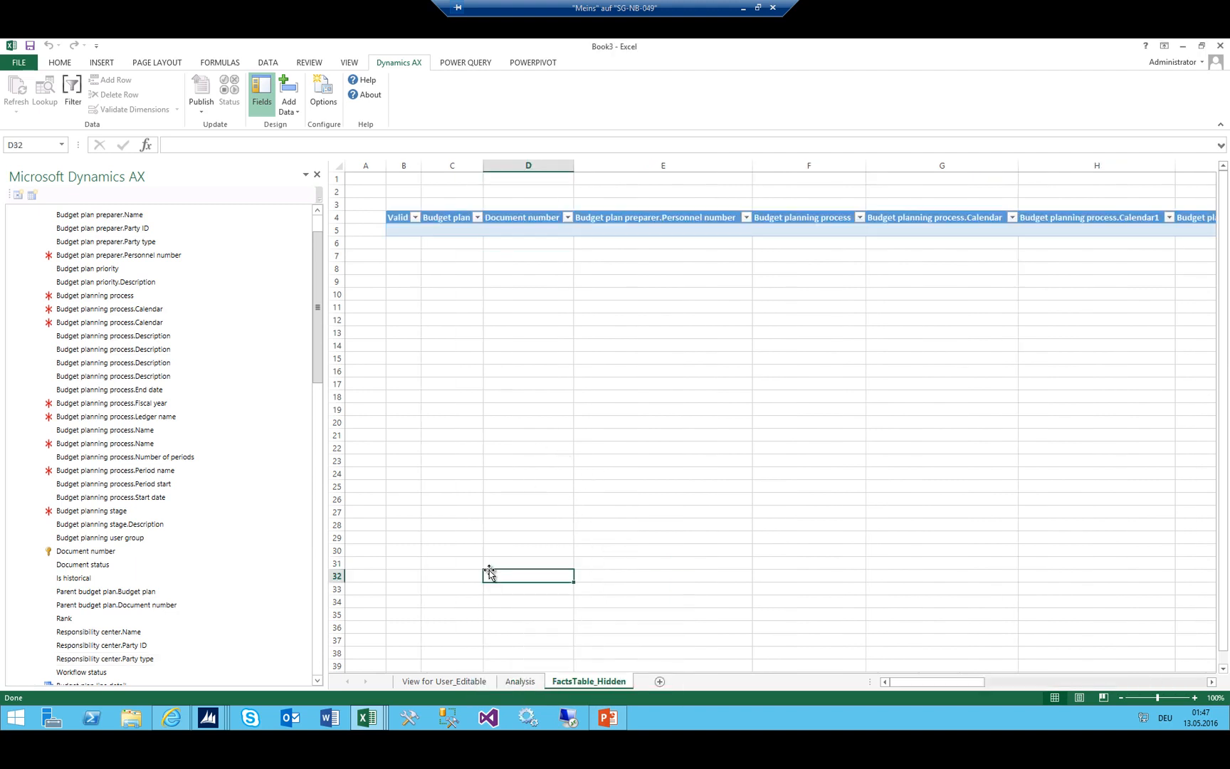
{"action": "left_click", "coordinate": [455, 683]}
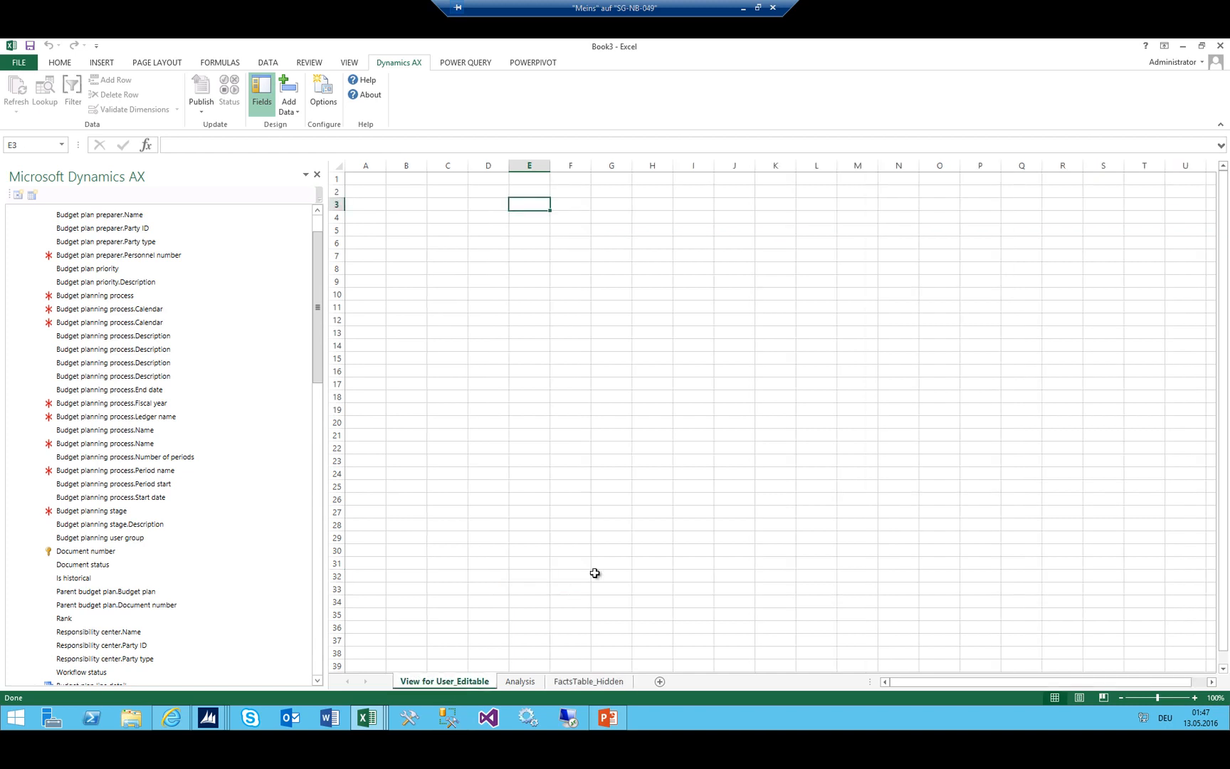
{"action": "left_click_drag", "start_coordinate": [317, 246], "coordinate": [318, 192]}
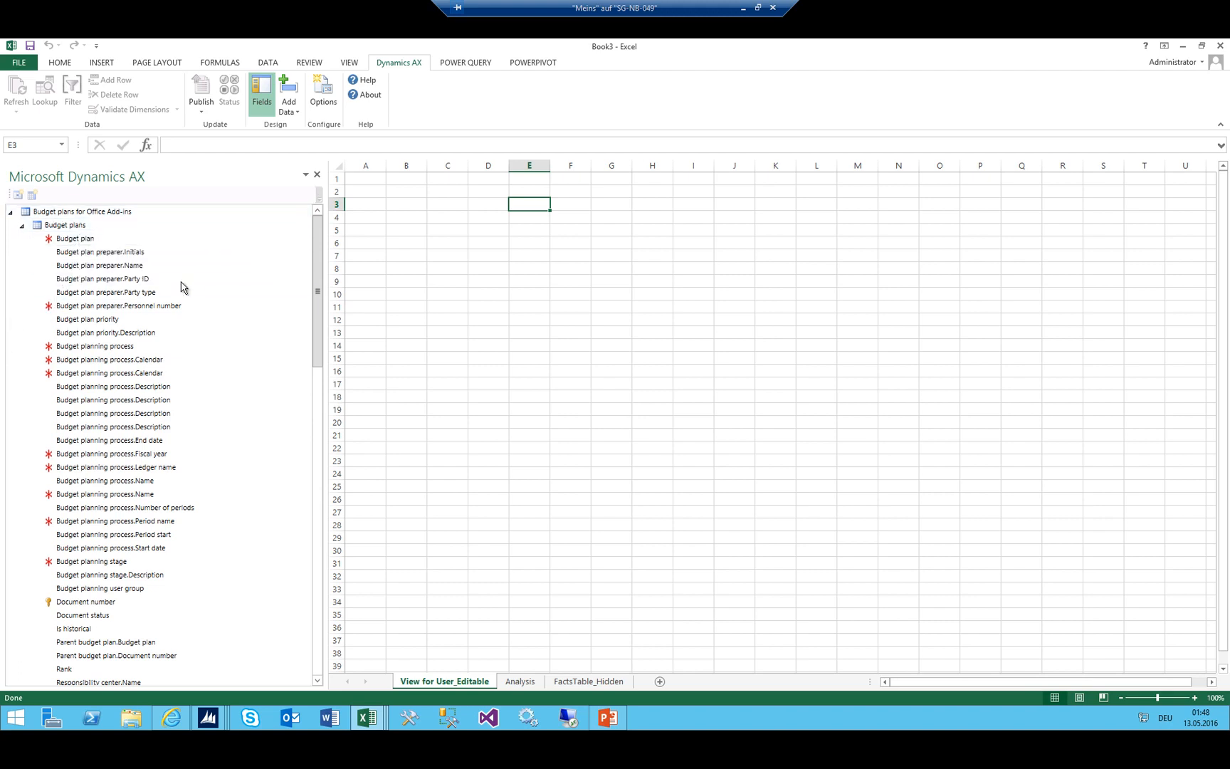
{"action": "left_click", "coordinate": [479, 207]}
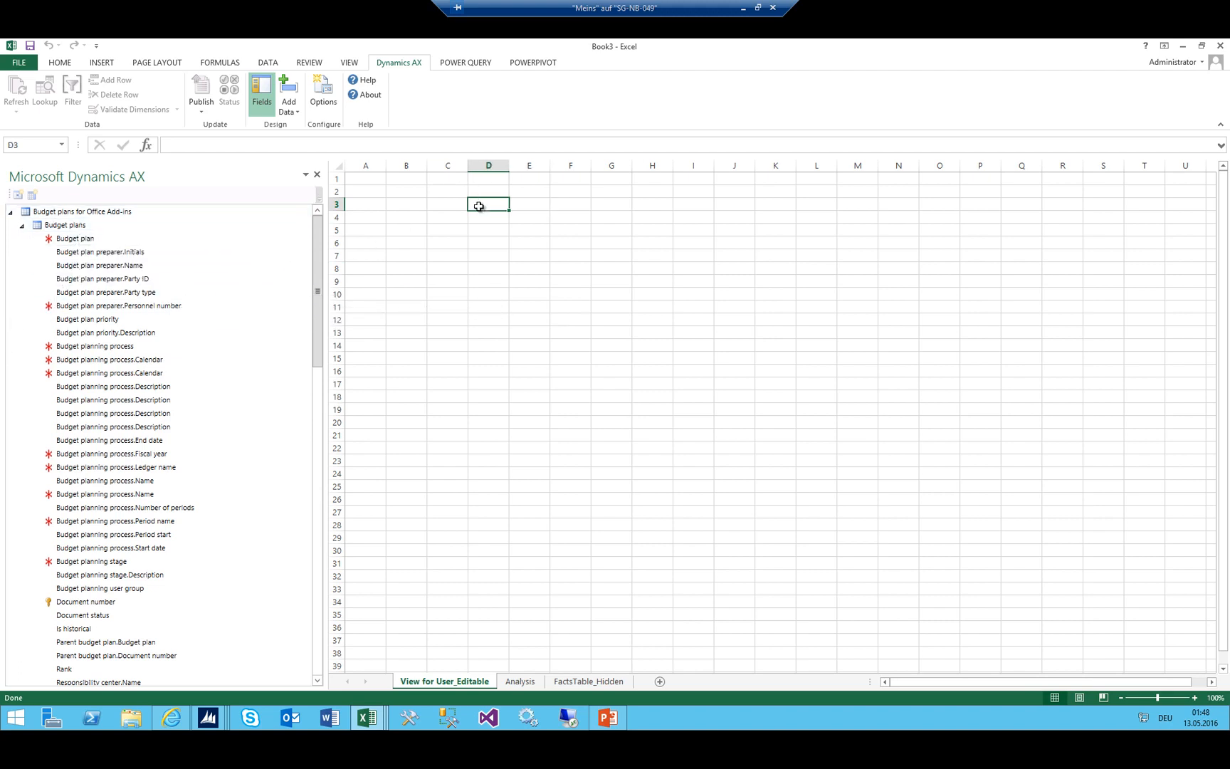
{"action": "left_click", "coordinate": [445, 206]}
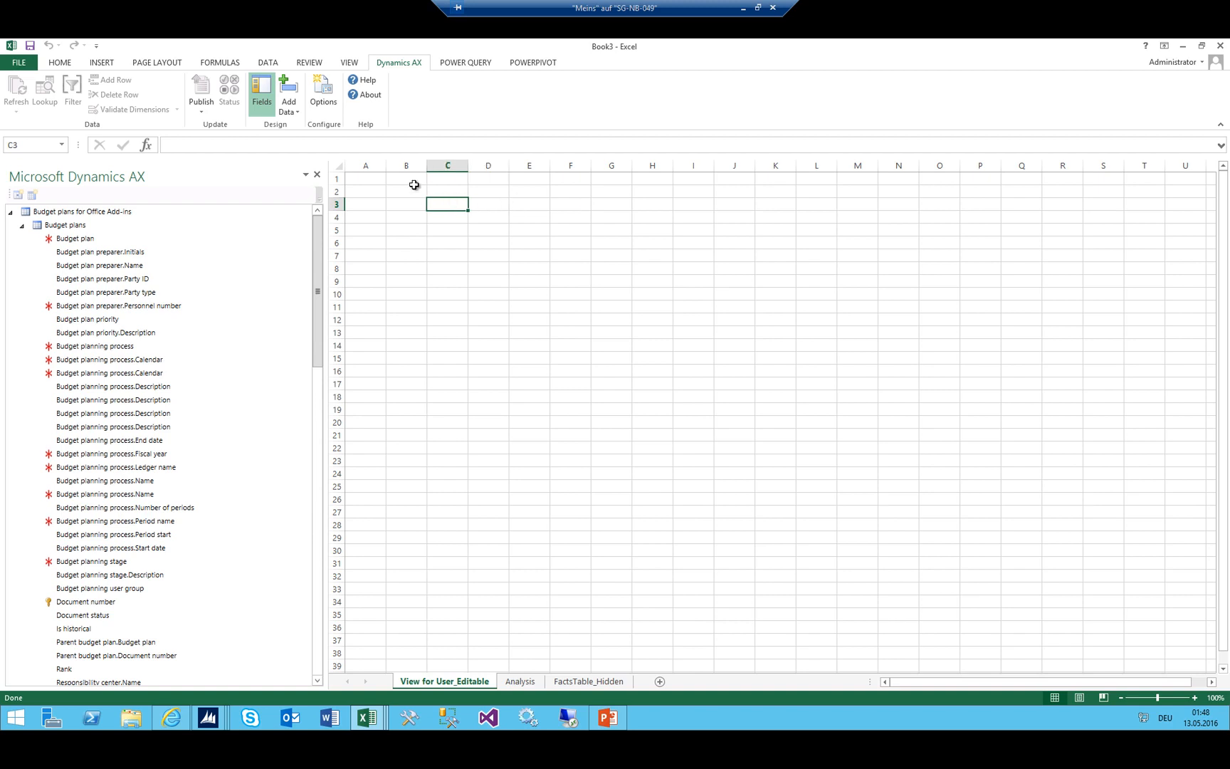
Switch to Internet Explorer and search Bing images for "logo" in a new tab
{"action": "left_click", "coordinate": [170, 718]}
{"action": "left_click", "coordinate": [596, 85]}
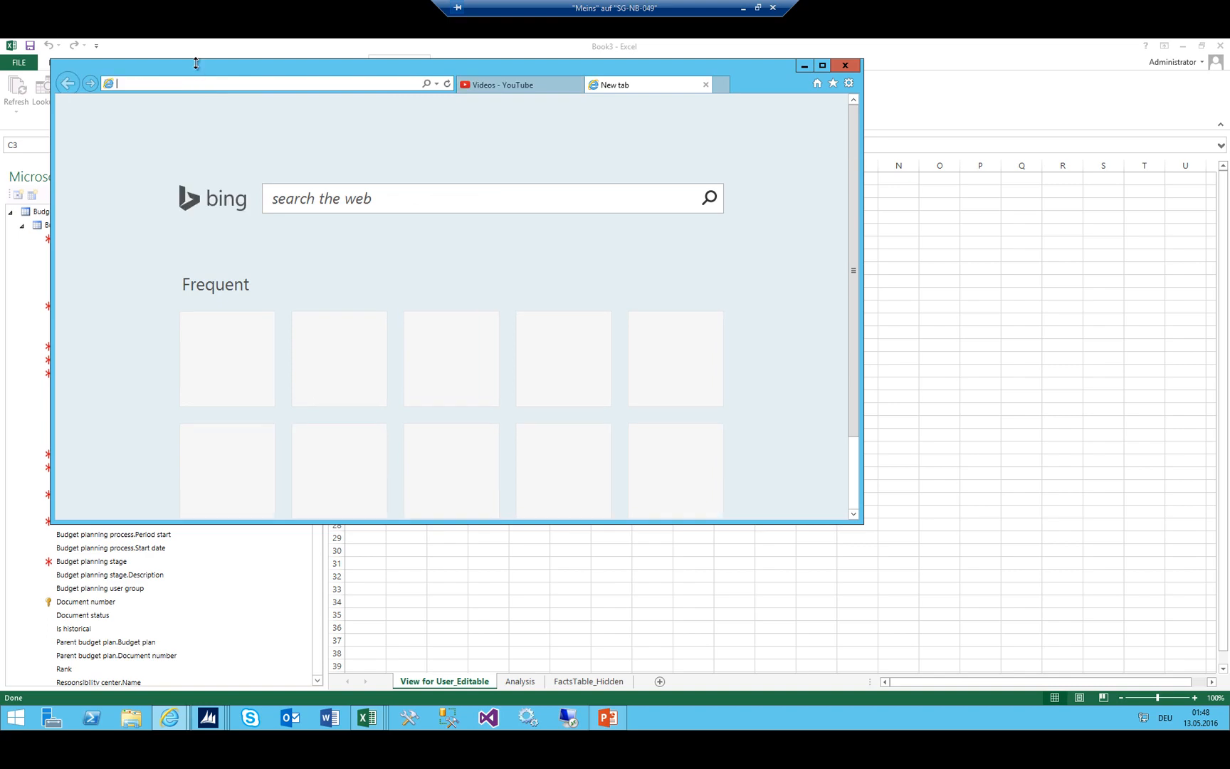
{"action": "type", "text": "goo"}
{"action": "key", "text": "Return"}
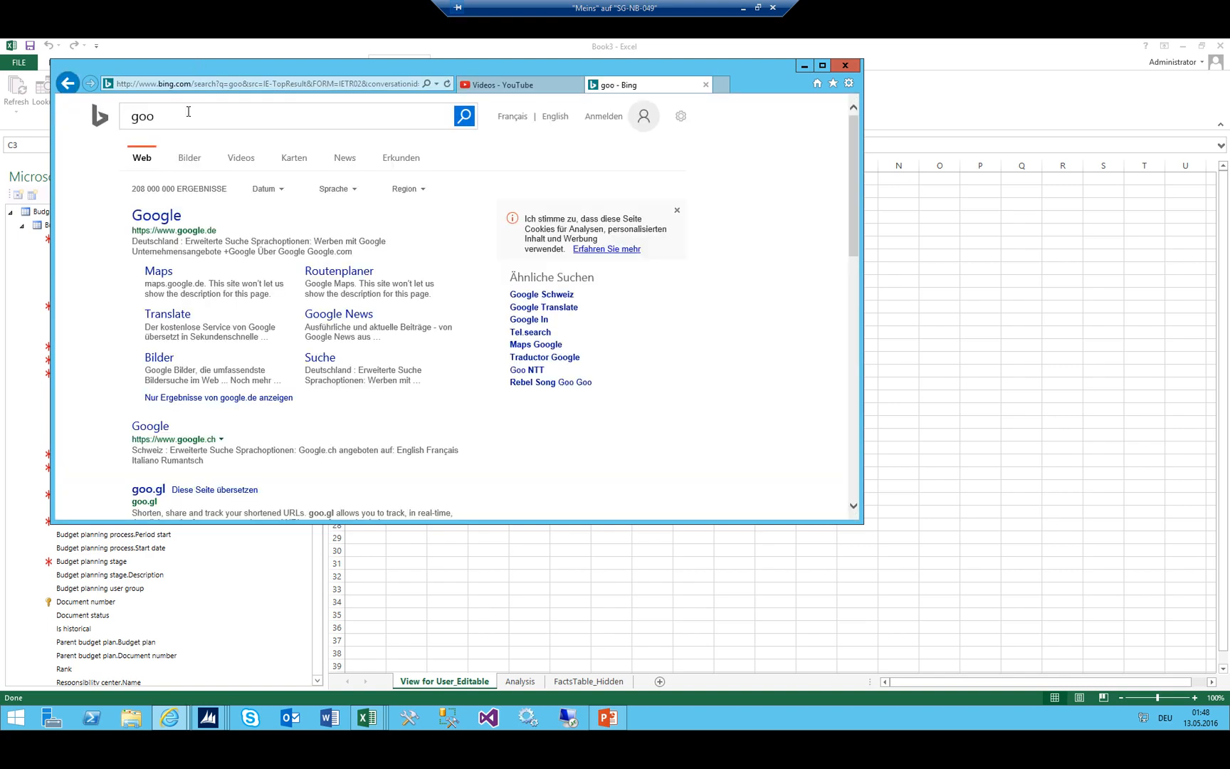
{"action": "left_click_drag", "start_coordinate": [189, 112], "coordinate": [20, 105]}
{"action": "type", "text": "logo"}
{"action": "key", "text": "Return"}
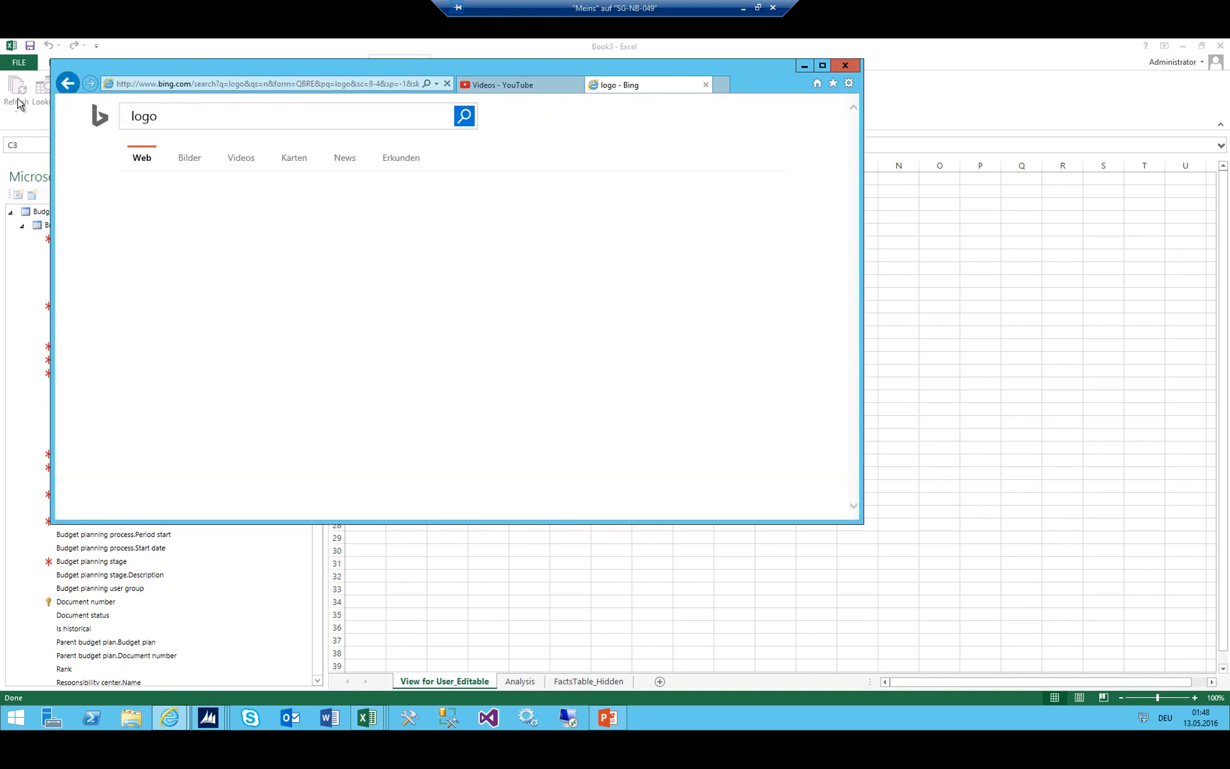
{"action": "left_click", "coordinate": [190, 158]}
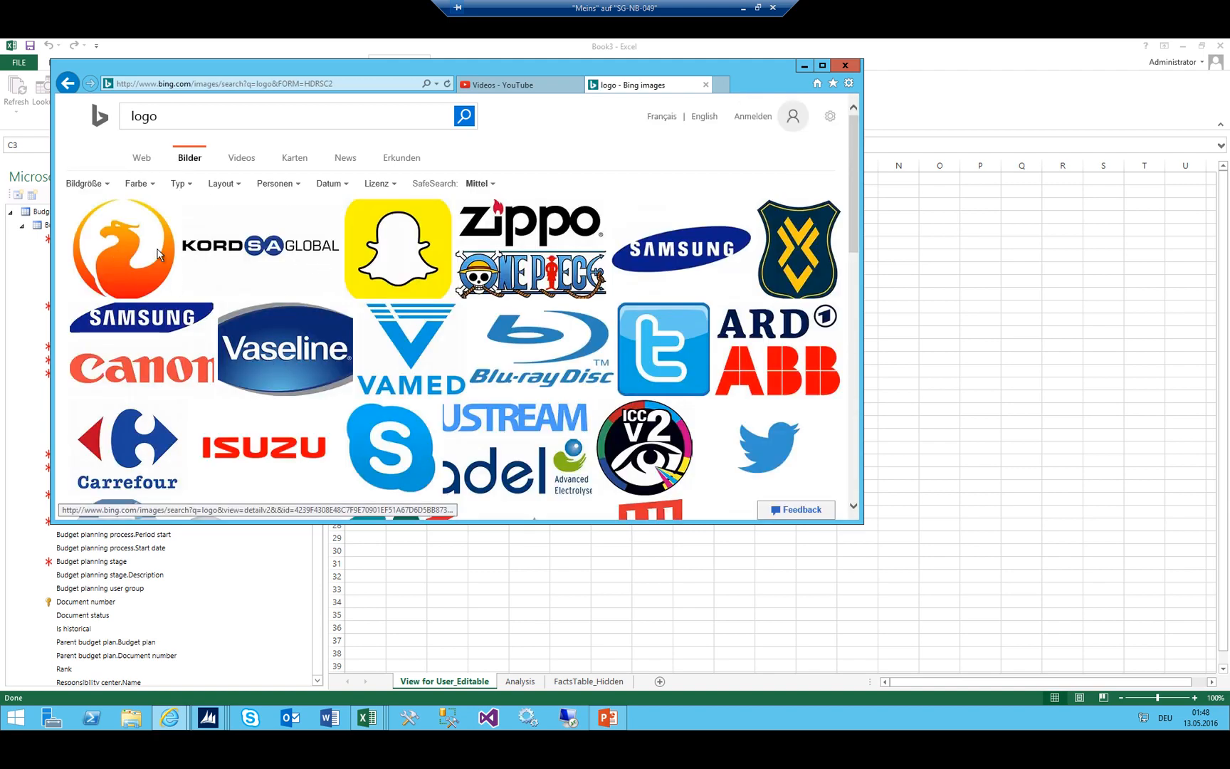
Save the Snapchat logo picture as the JPEG snapchat-logo in the Pictures folder, and close the browser
{"action": "left_click", "coordinate": [436, 251]}
{"action": "right_click", "coordinate": [432, 287]}
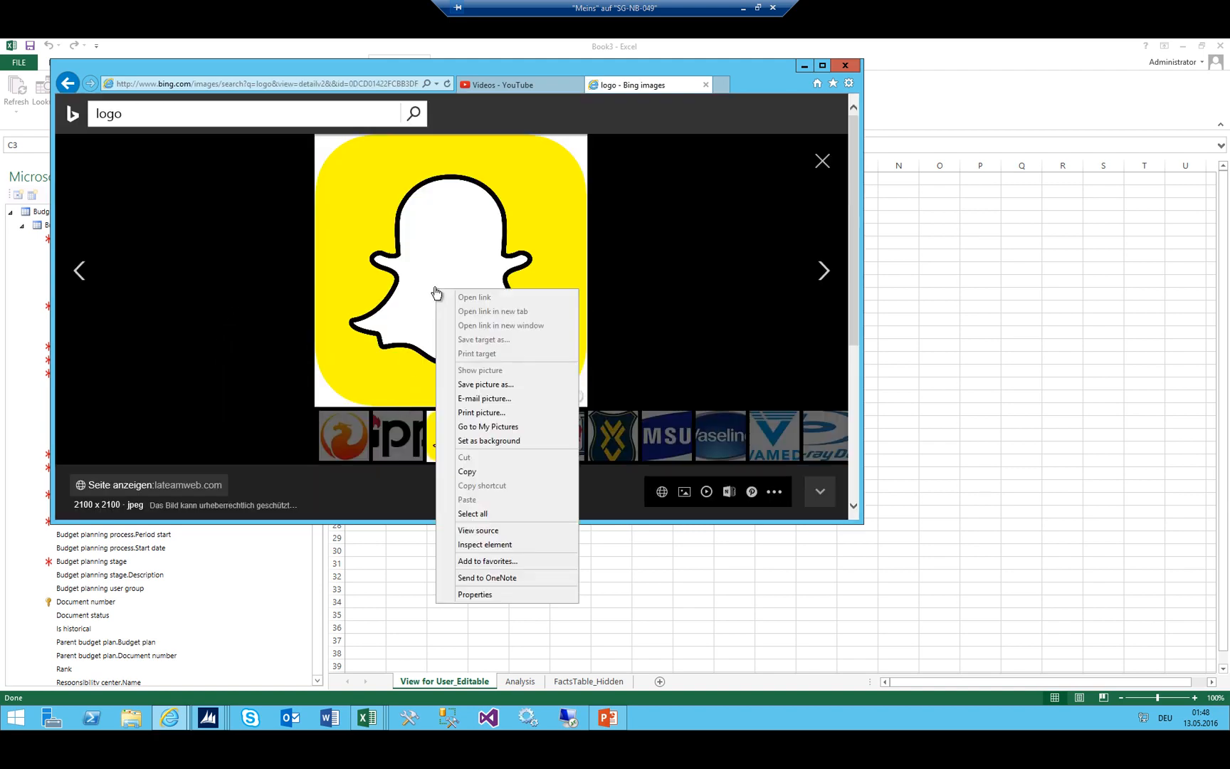
{"action": "left_click", "coordinate": [521, 388]}
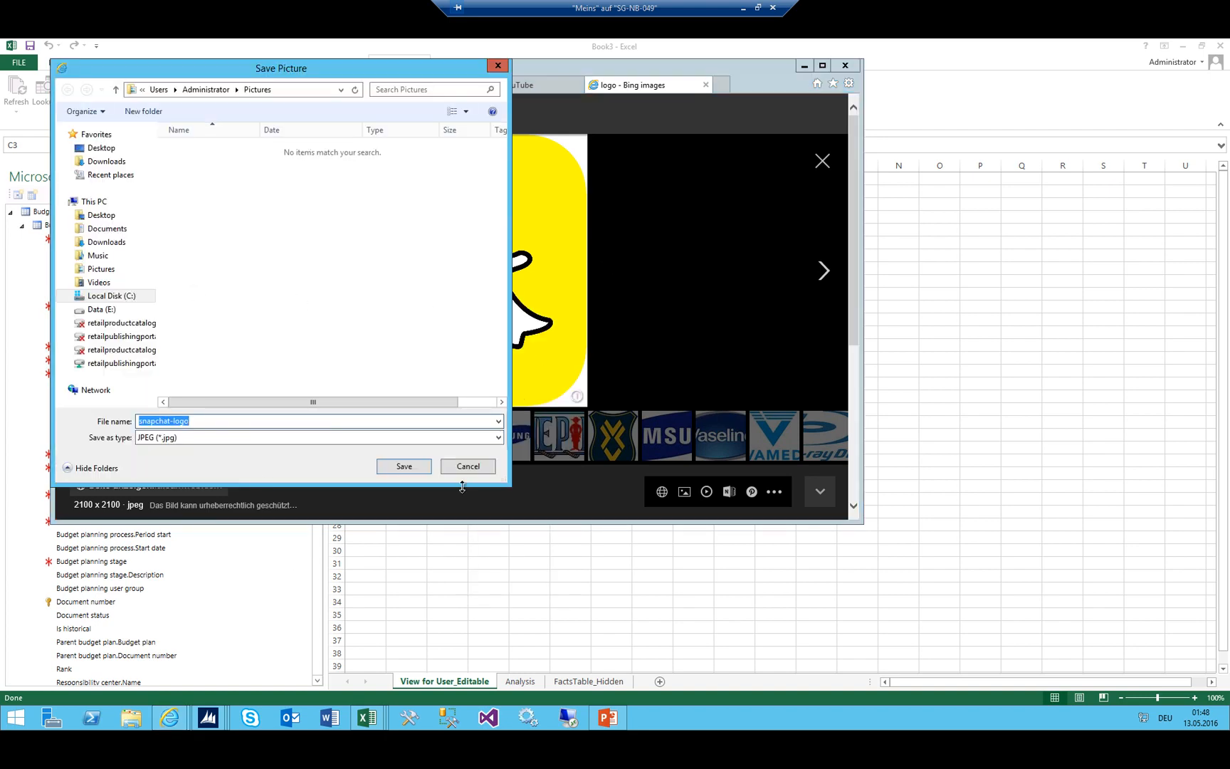
{"action": "left_click", "coordinate": [404, 466]}
{"action": "left_click", "coordinate": [845, 65]}
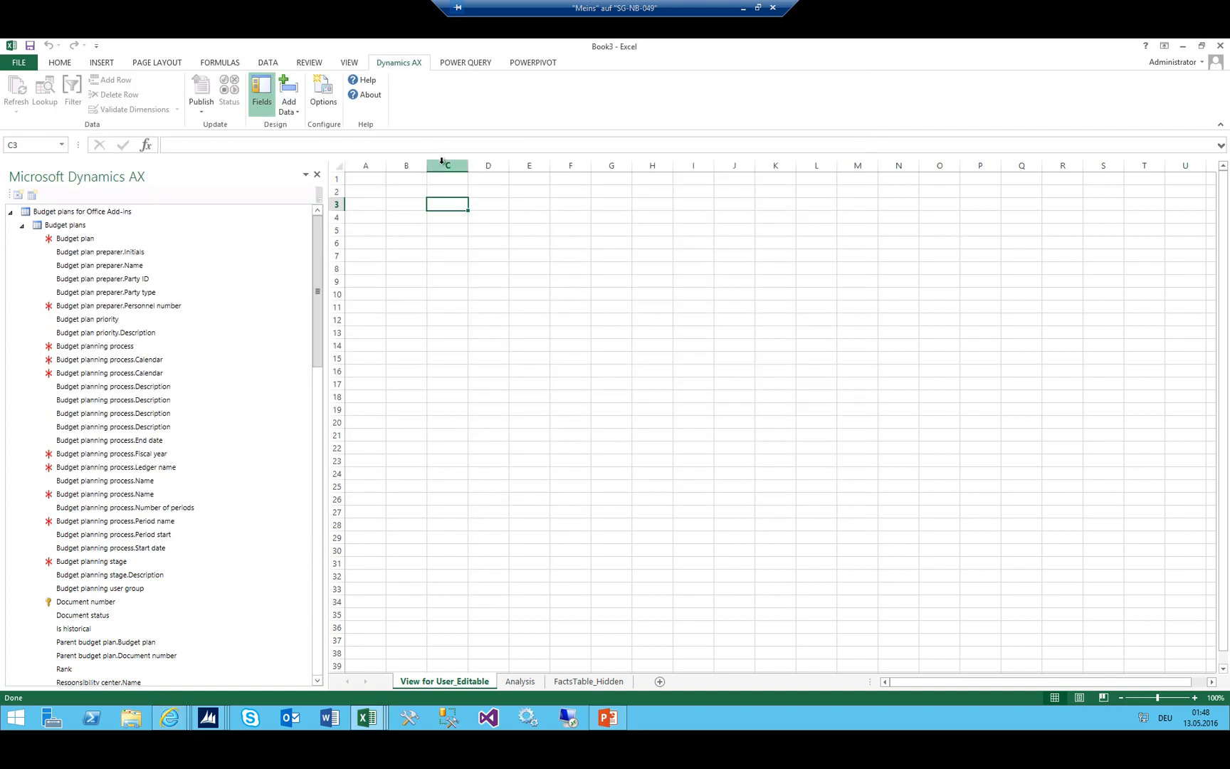
Insert the snapchat-logo picture and shrink it to cover about cells A1 to B6 in the sheet's upper-left corner
{"action": "left_click", "coordinate": [105, 63]}
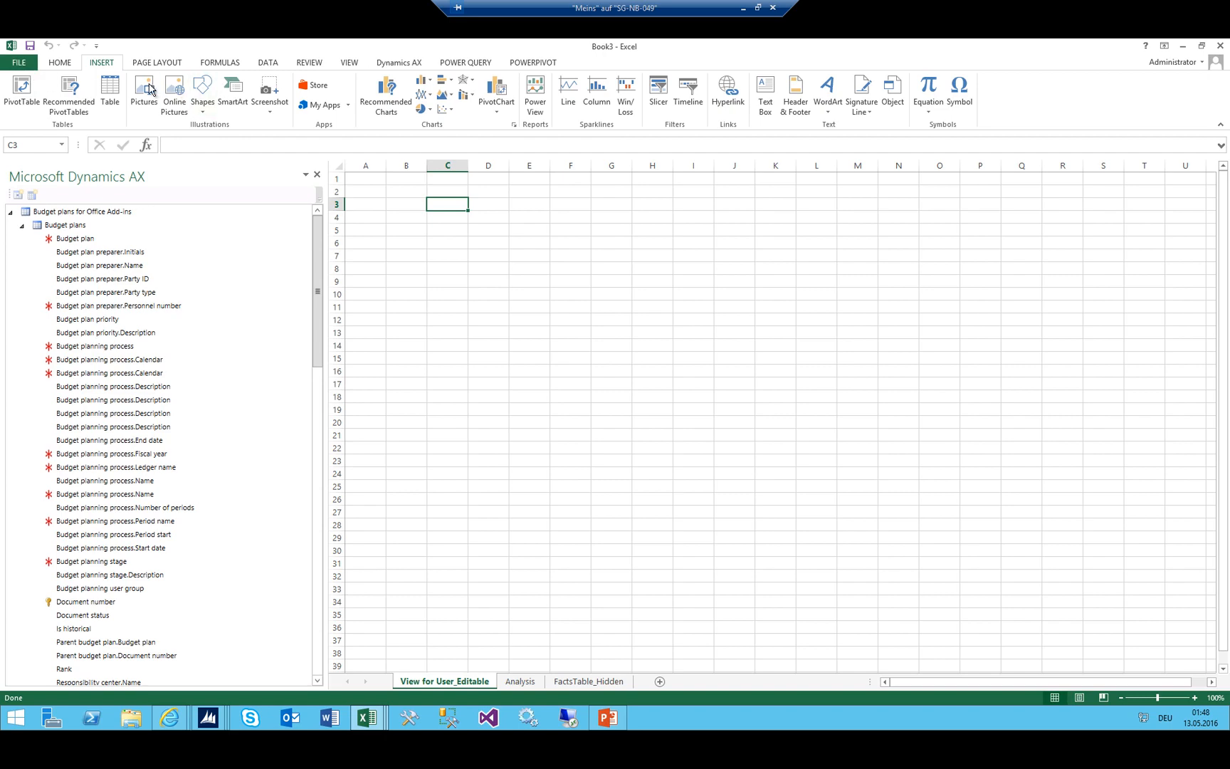
{"action": "left_click", "coordinate": [151, 88]}
{"action": "double_click", "coordinate": [128, 127]}
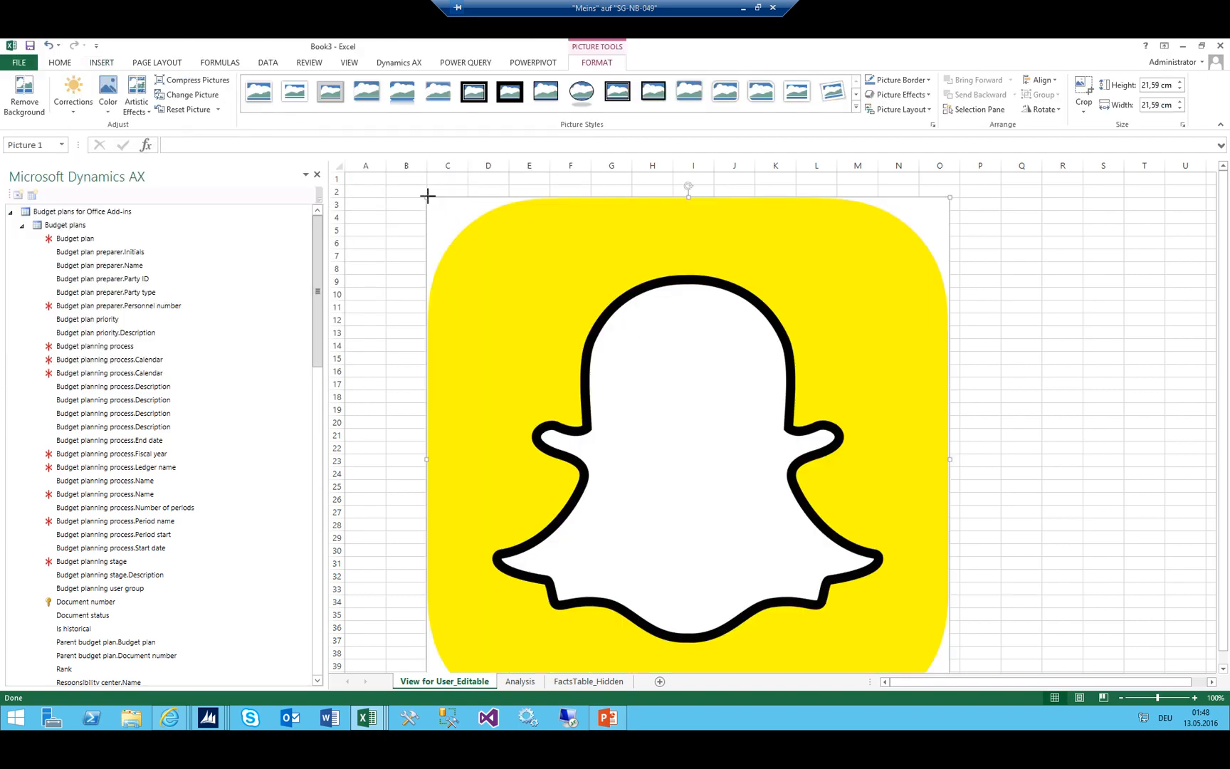
{"action": "left_click_drag", "start_coordinate": [427, 197], "coordinate": [914, 497]}
{"action": "left_click_drag", "start_coordinate": [903, 562], "coordinate": [435, 246]}
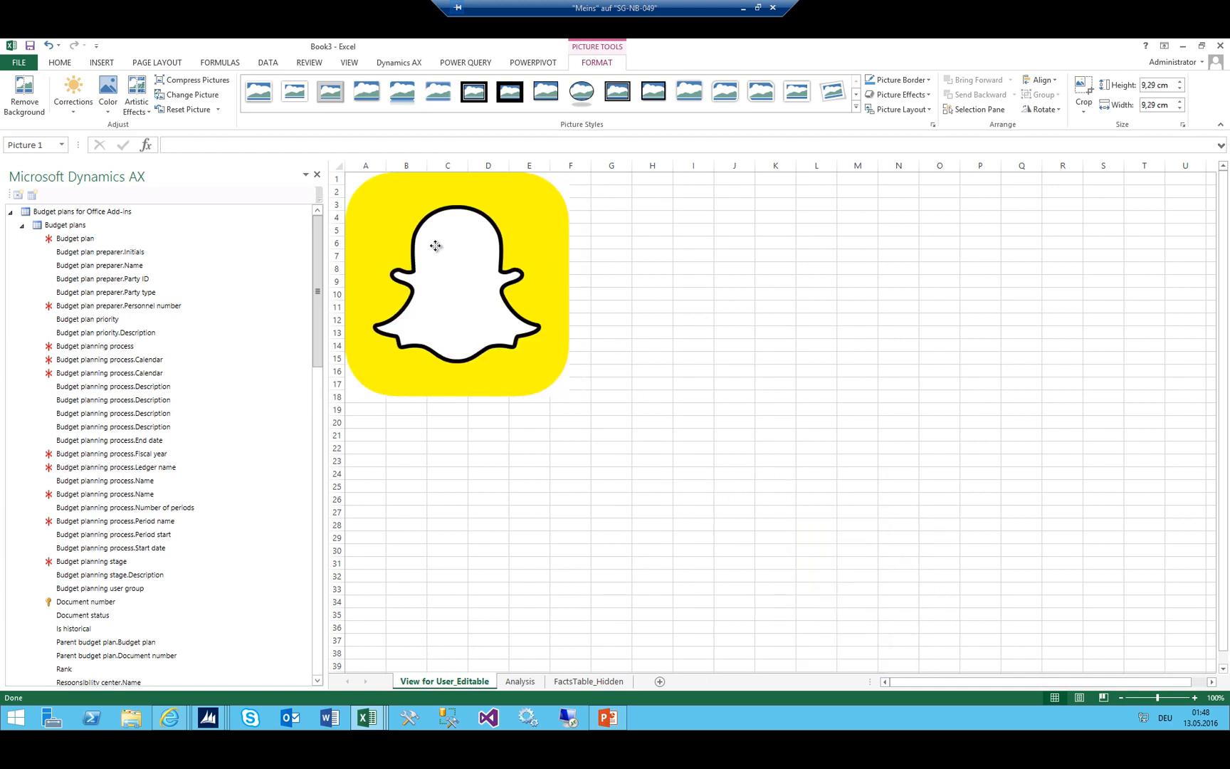
{"action": "left_click_drag", "start_coordinate": [395, 149], "coordinate": [423, 213]}
{"action": "left_click", "coordinate": [476, 213]}
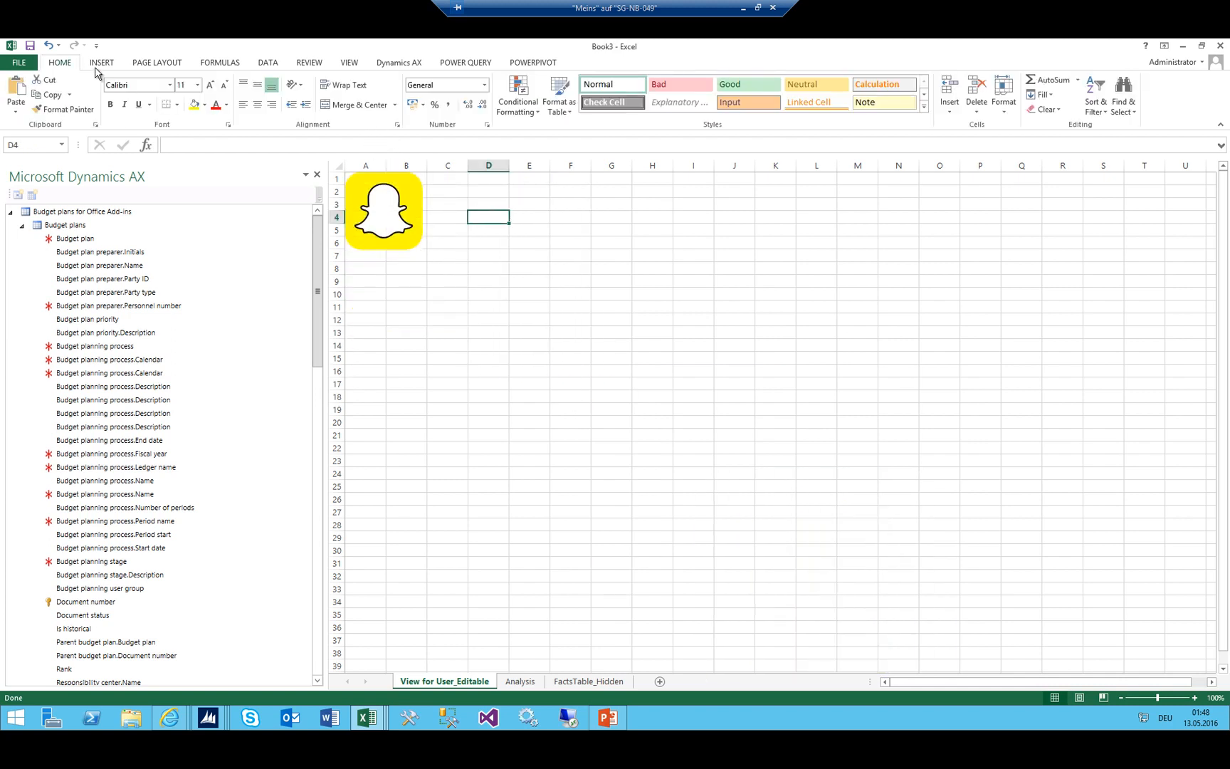
Hide the gridlines of the View for User_Editable sheet
{"action": "left_click", "coordinate": [348, 63]}
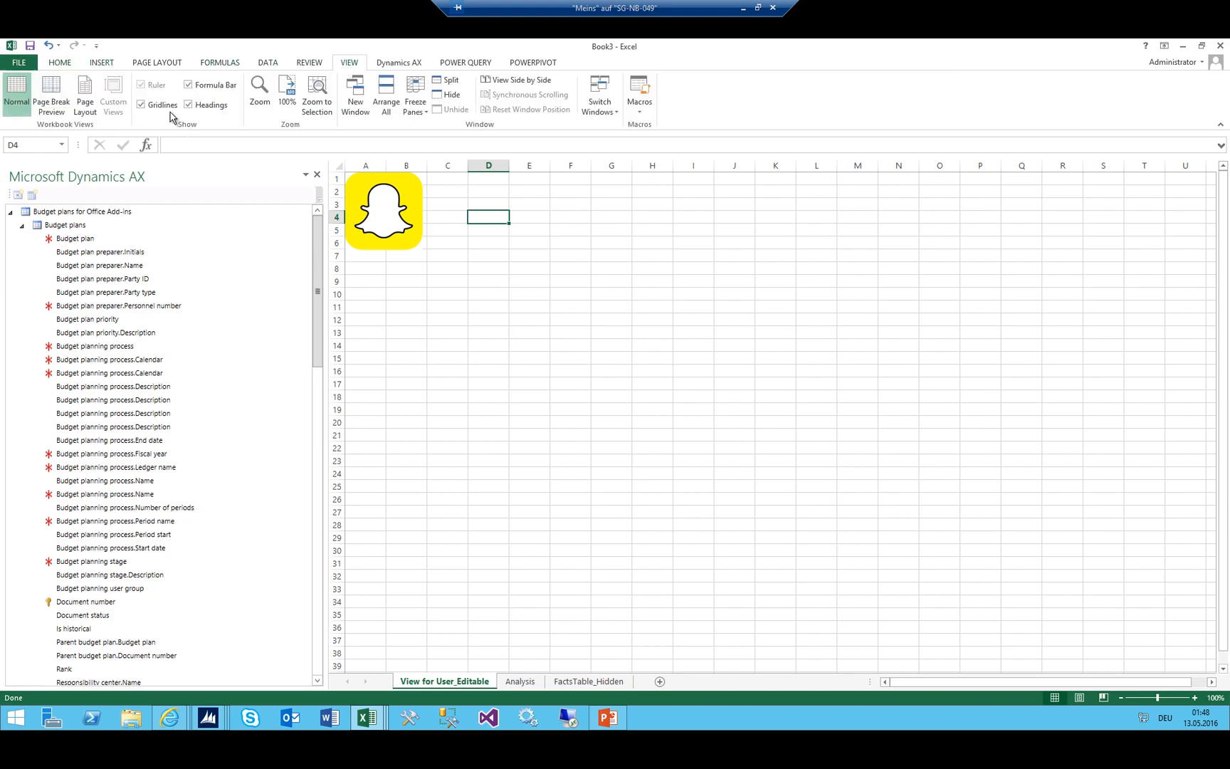
{"action": "left_click", "coordinate": [142, 104]}
{"action": "left_click", "coordinate": [568, 255]}
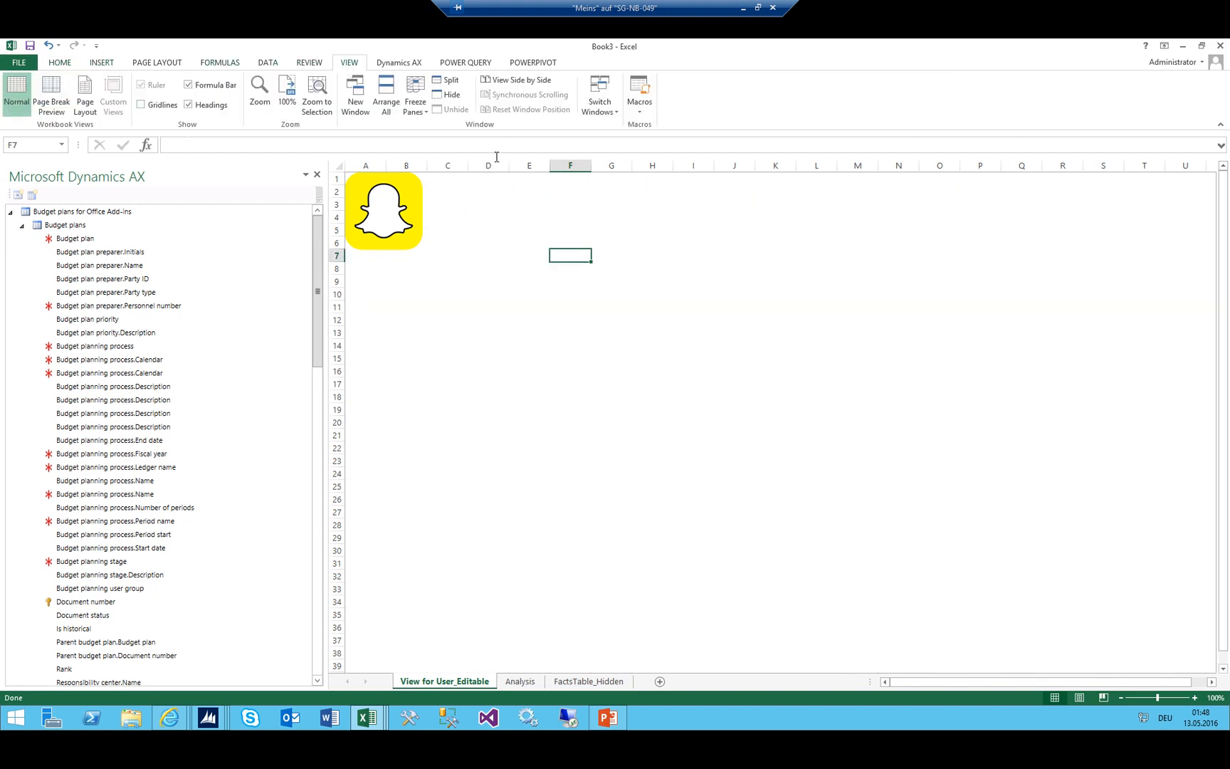
Enter the title "Budget from my Company" in C1 and the year 2016 in C2, beside the logo
{"action": "left_click", "coordinate": [496, 191]}
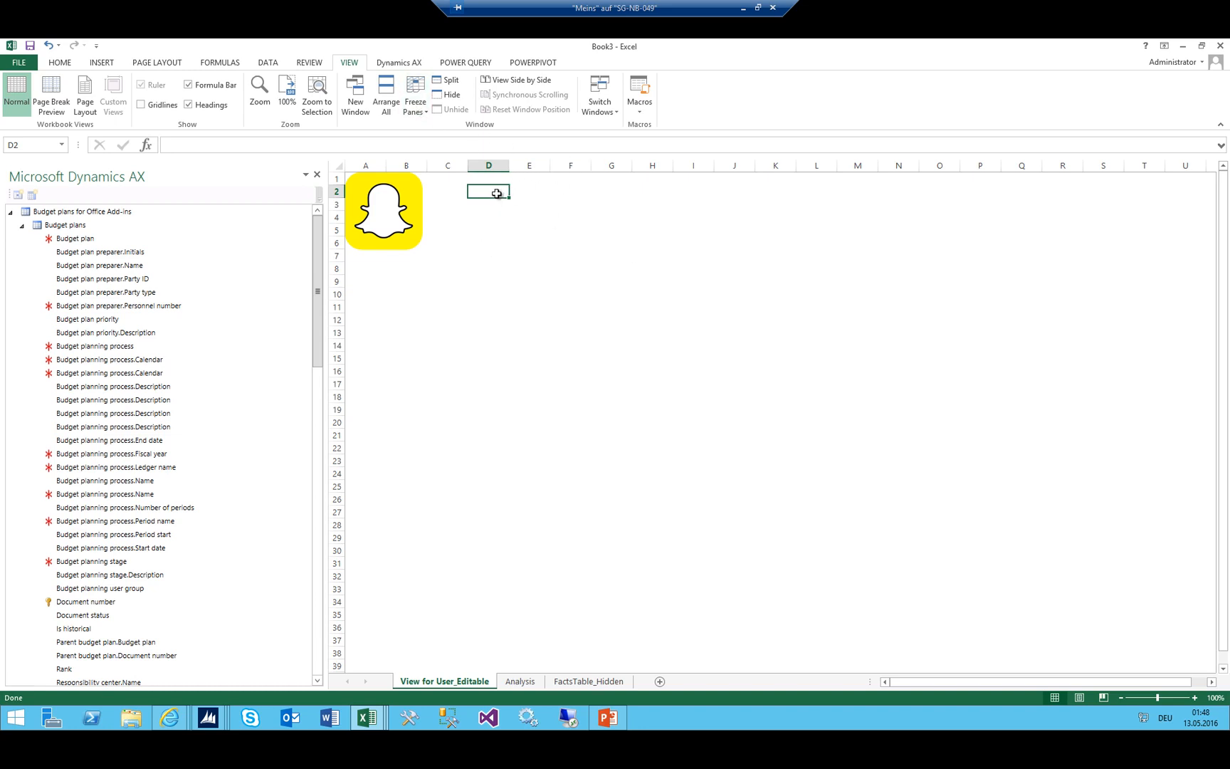
{"action": "key", "text": "Left"}
{"action": "key", "text": "Up"}
{"action": "key", "text": "Down"}
{"action": "key", "text": "Up"}
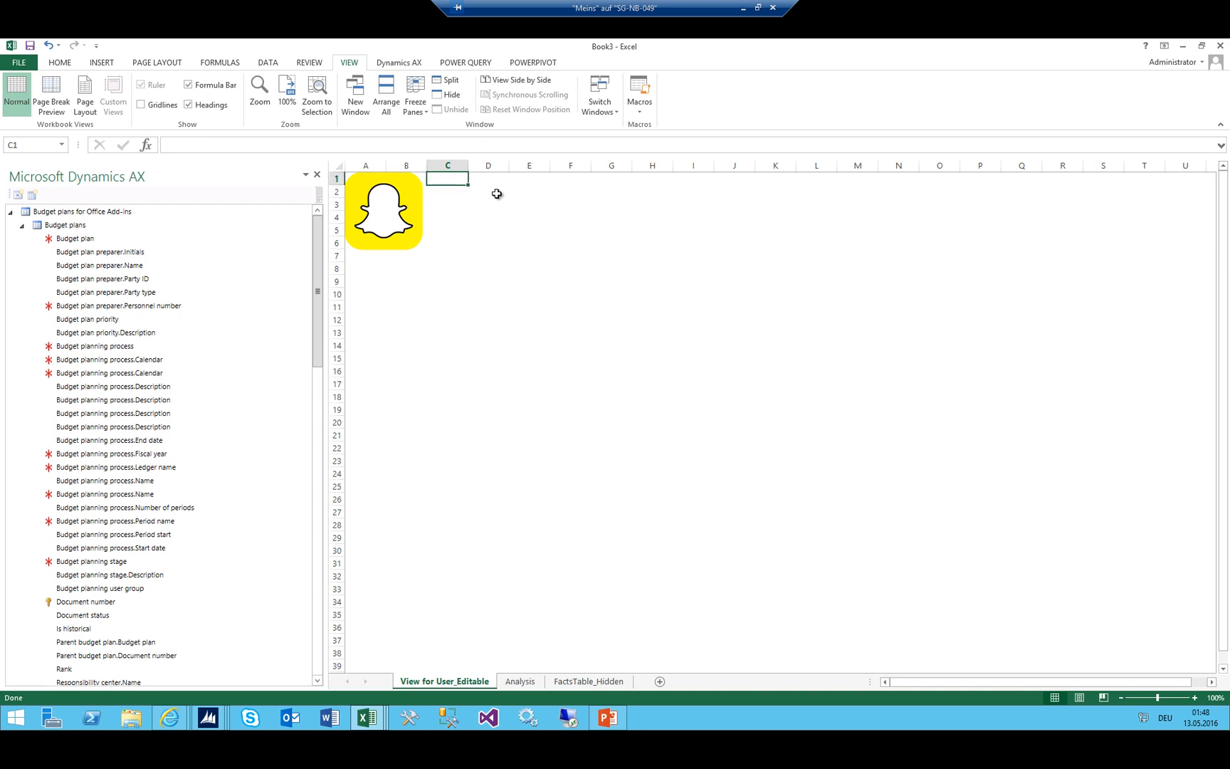
{"action": "type", "text": "Bud"}
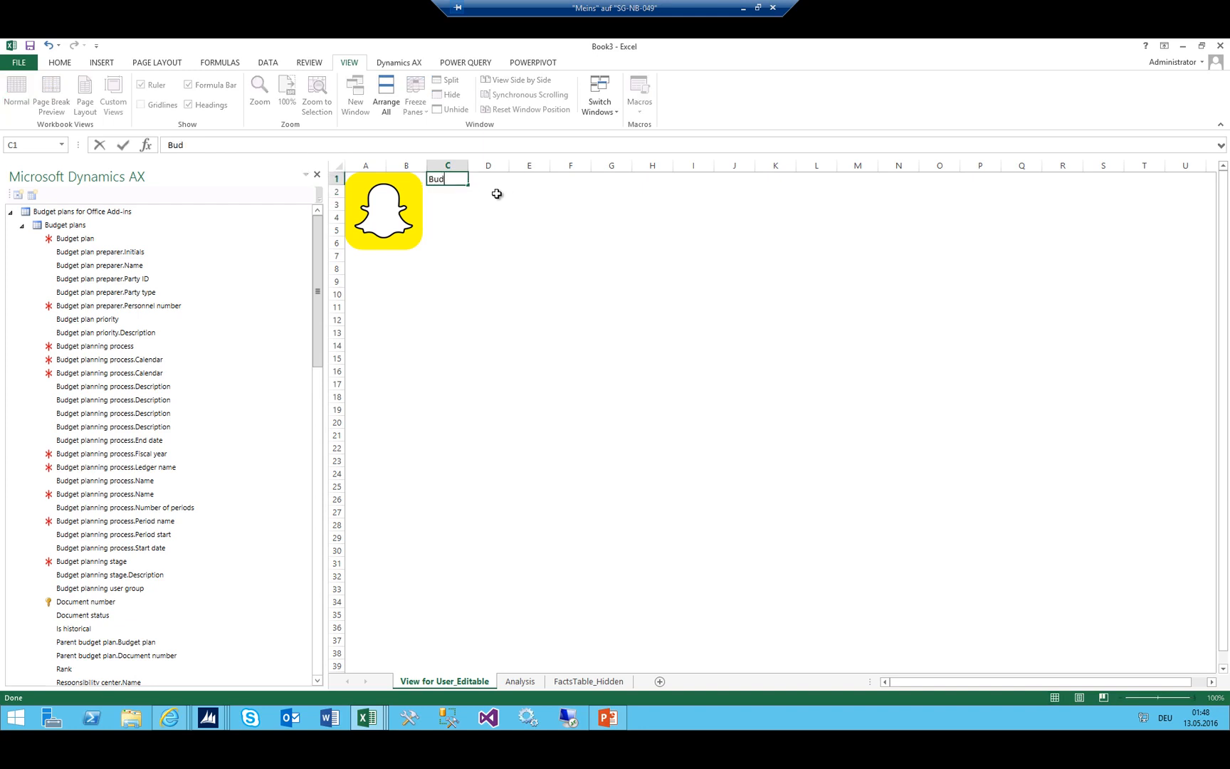
{"action": "type", "text": "get from my Company"}
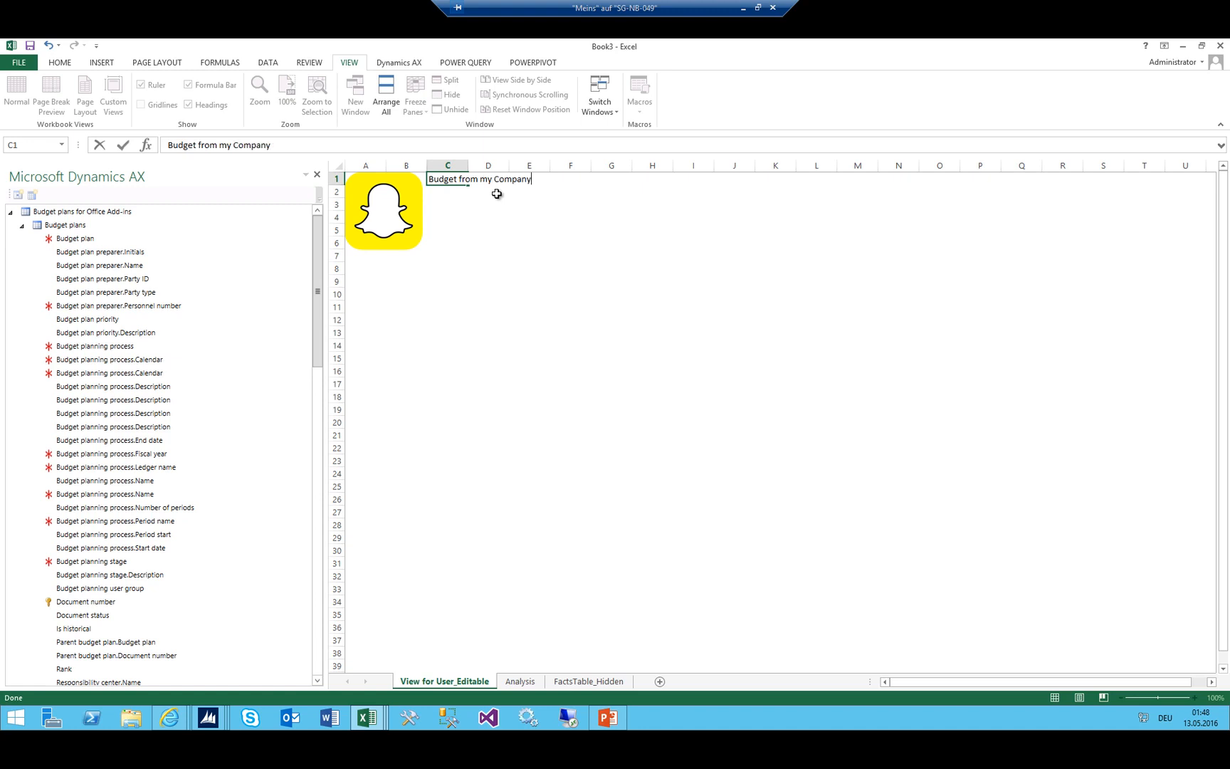
{"action": "key", "text": "Return"}
{"action": "type", "text": "2016"}
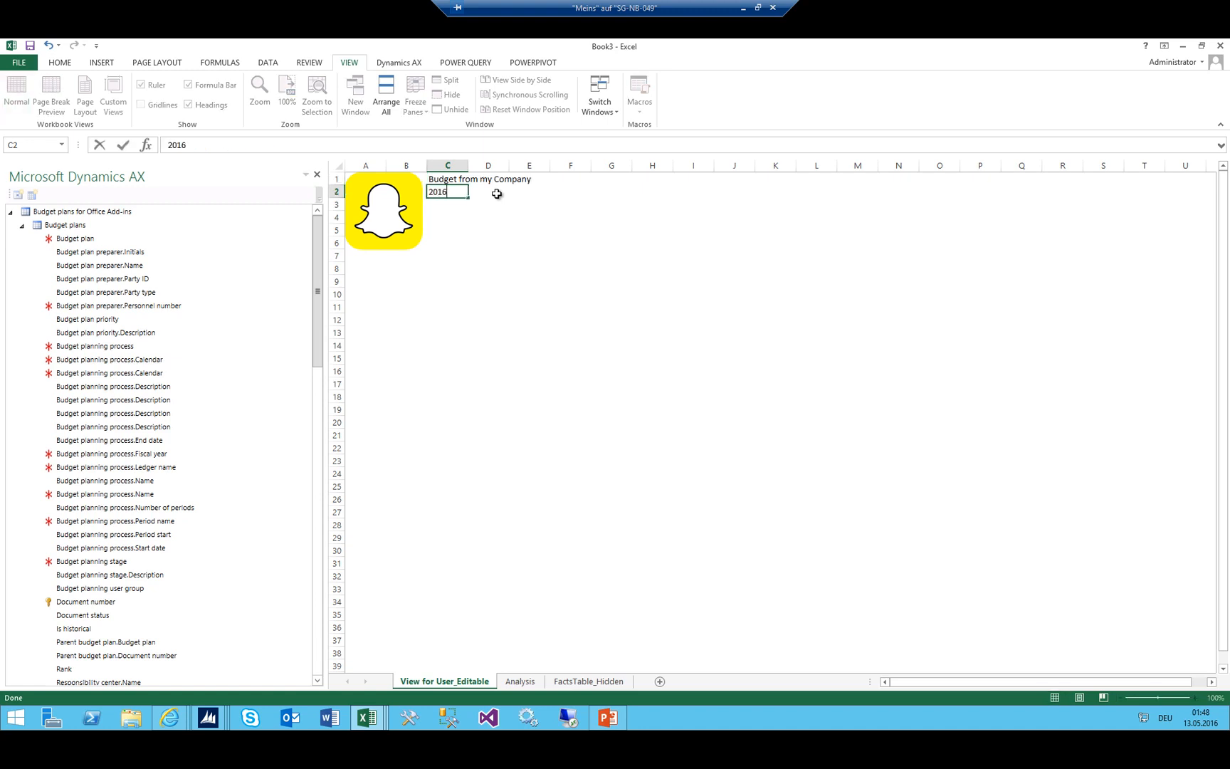
{"action": "key", "text": "Return"}
Make the title in C1 bold and enlarge its font to size 20
{"action": "key", "text": "Up"}
{"action": "key", "text": "Up"}
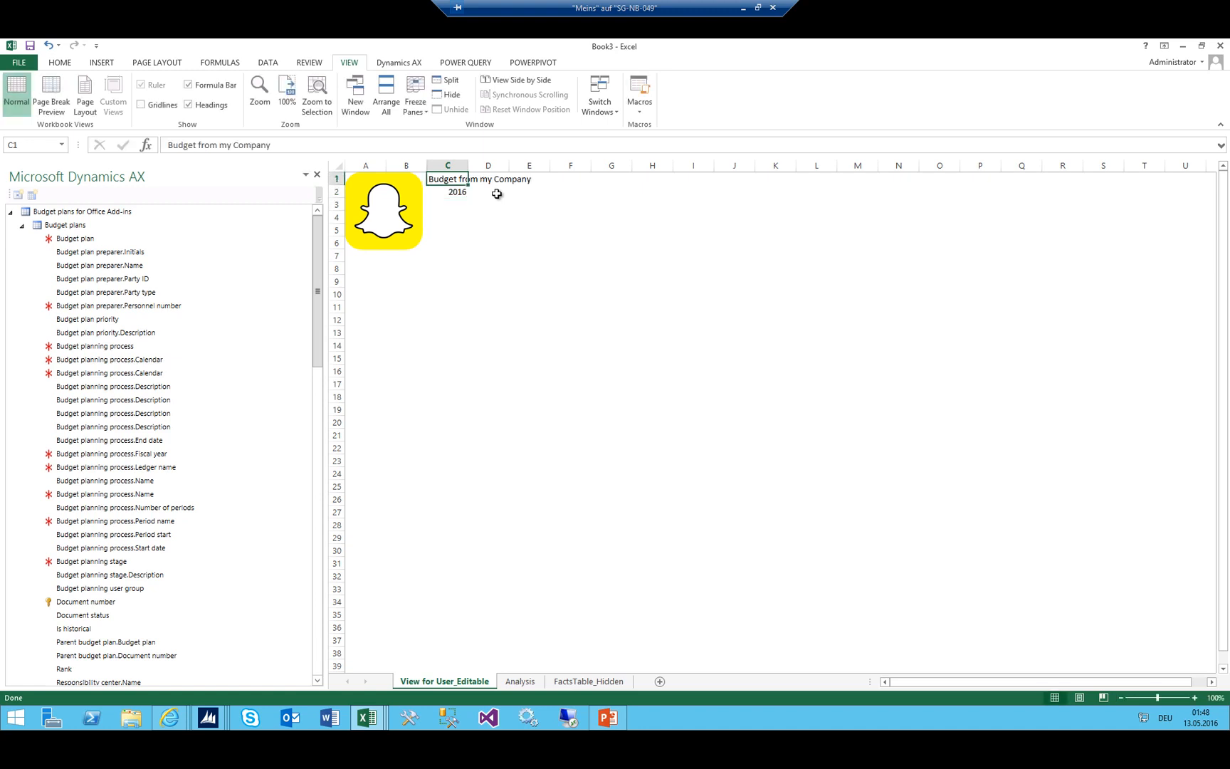
{"action": "left_click", "coordinate": [60, 63]}
{"action": "left_click", "coordinate": [110, 104]}
{"action": "left_click", "coordinate": [214, 84]}
{"action": "left_click", "coordinate": [213, 84]}
{"action": "left_click", "coordinate": [214, 84]}
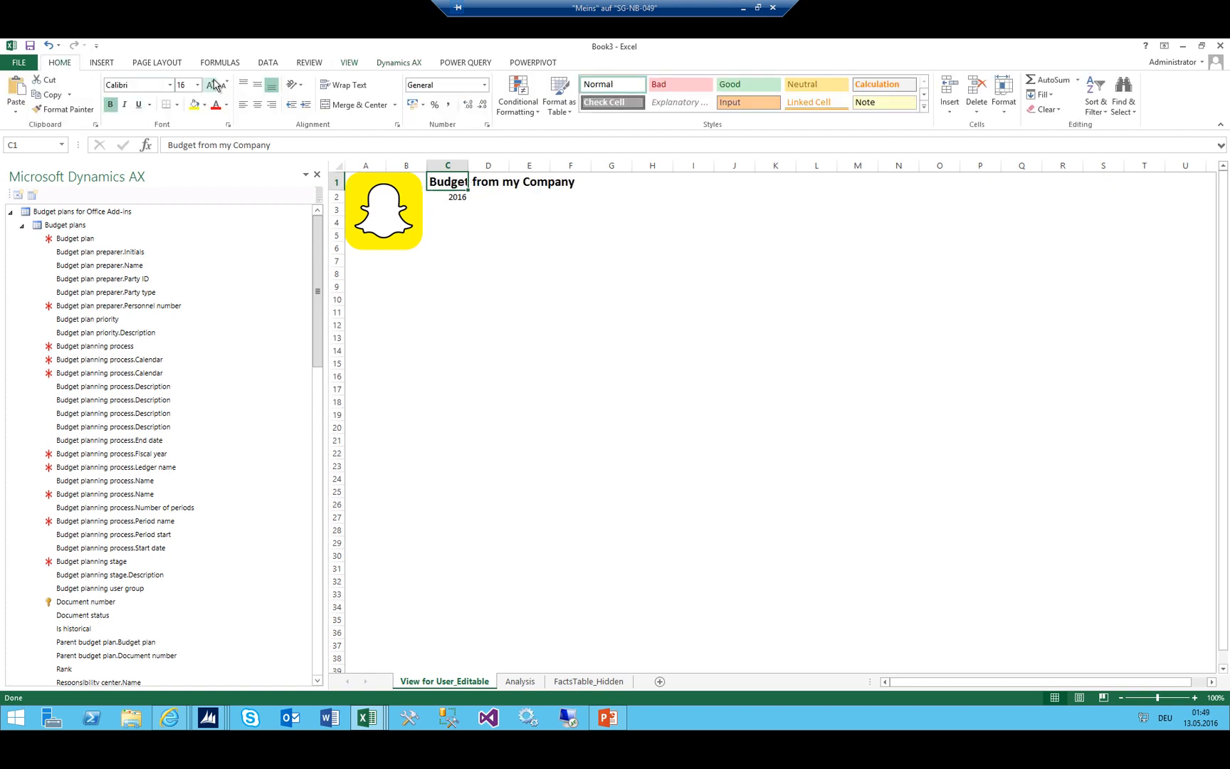
{"action": "left_click", "coordinate": [213, 84]}
{"action": "left_click", "coordinate": [214, 84]}
Make the year in C2 italic and enlarge its font to size 18
{"action": "key", "text": "Down"}
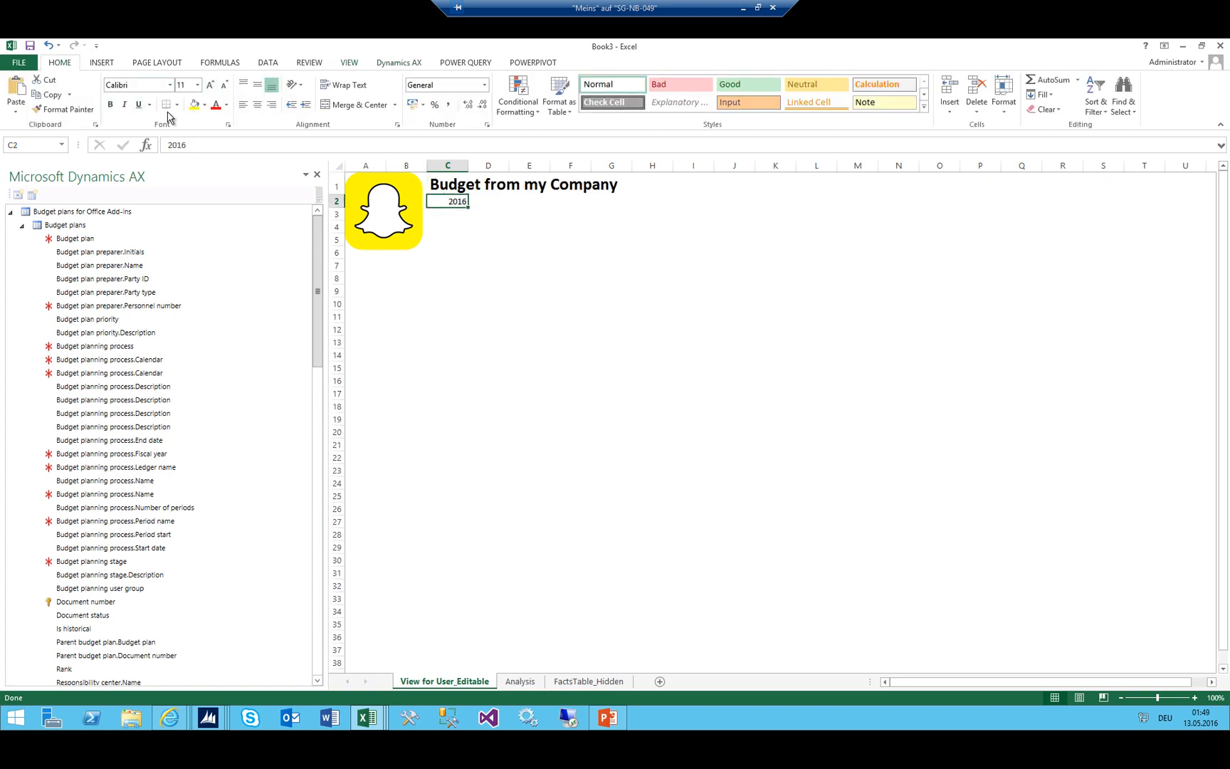
{"action": "left_click", "coordinate": [122, 105]}
{"action": "left_click", "coordinate": [211, 85]}
{"action": "left_click", "coordinate": [211, 85]}
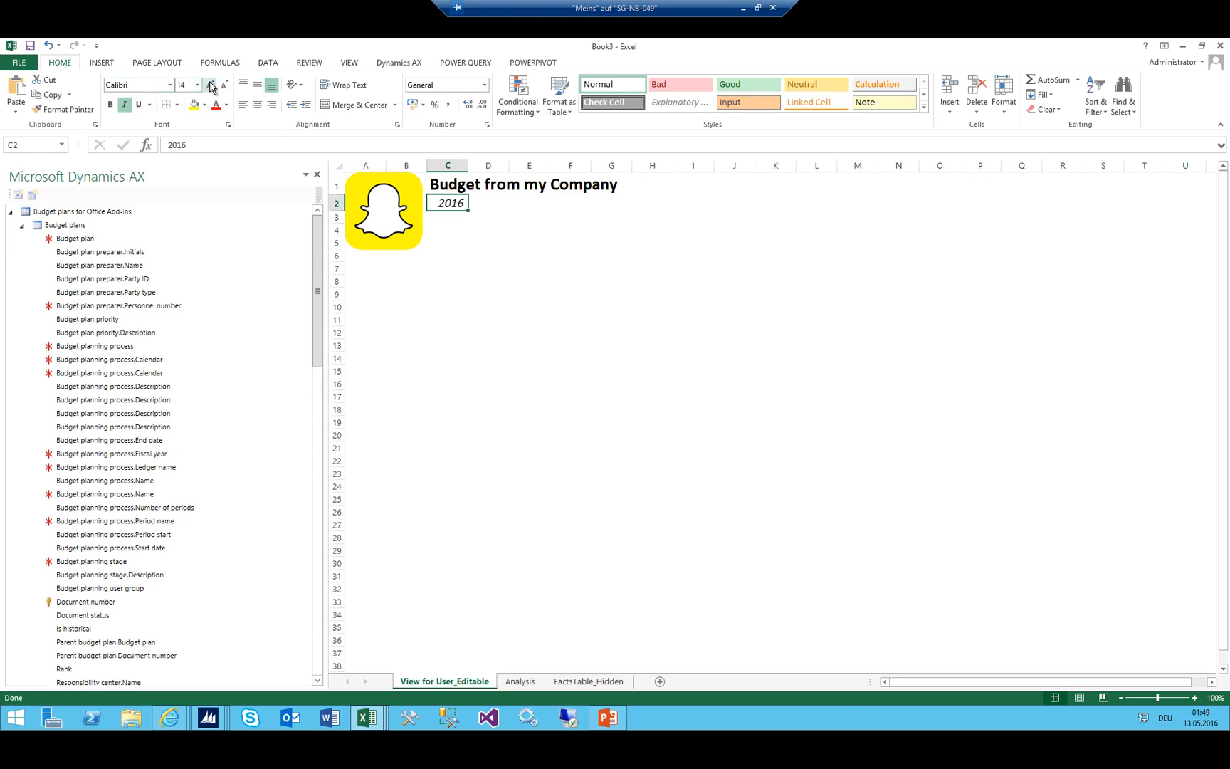
{"action": "left_click", "coordinate": [210, 83]}
{"action": "left_click", "coordinate": [210, 83]}
{"action": "left_click", "coordinate": [455, 230]}
{"action": "left_click", "coordinate": [456, 212]}
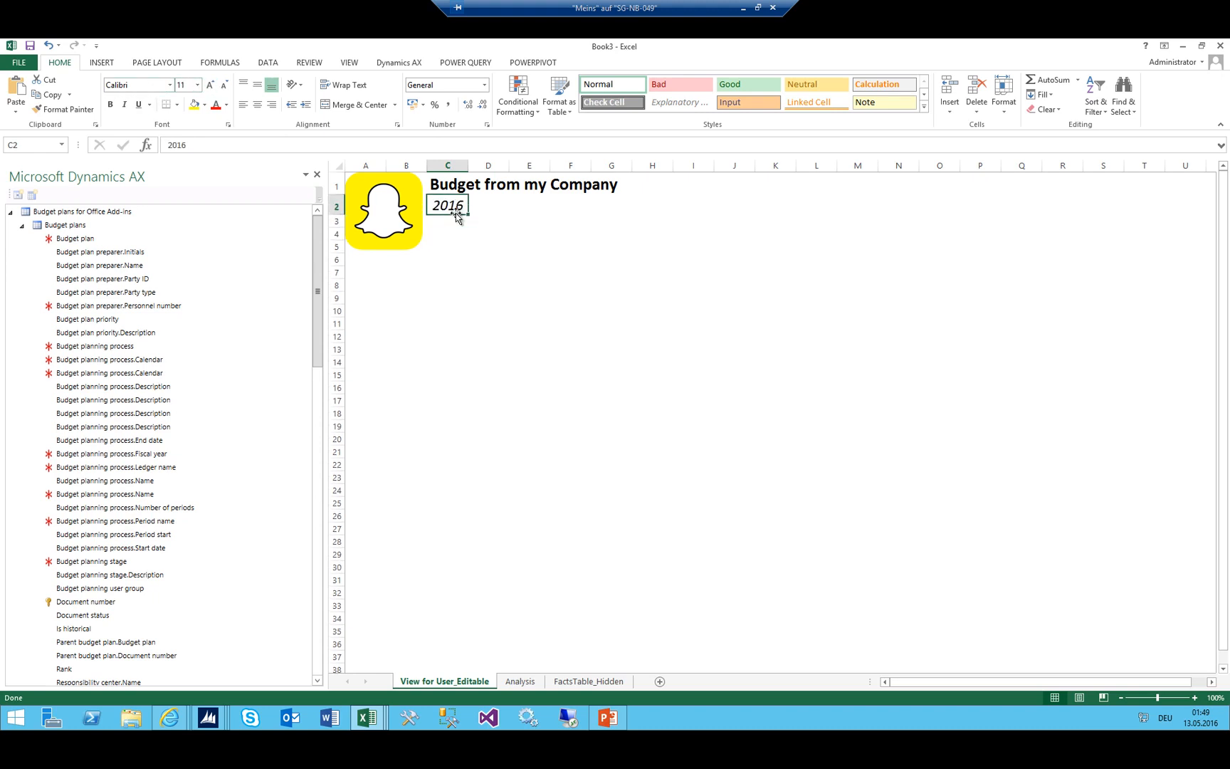
{"action": "left_click", "coordinate": [449, 247]}
Enter the label "Document number" in cell B7
{"action": "left_click", "coordinate": [388, 287]}
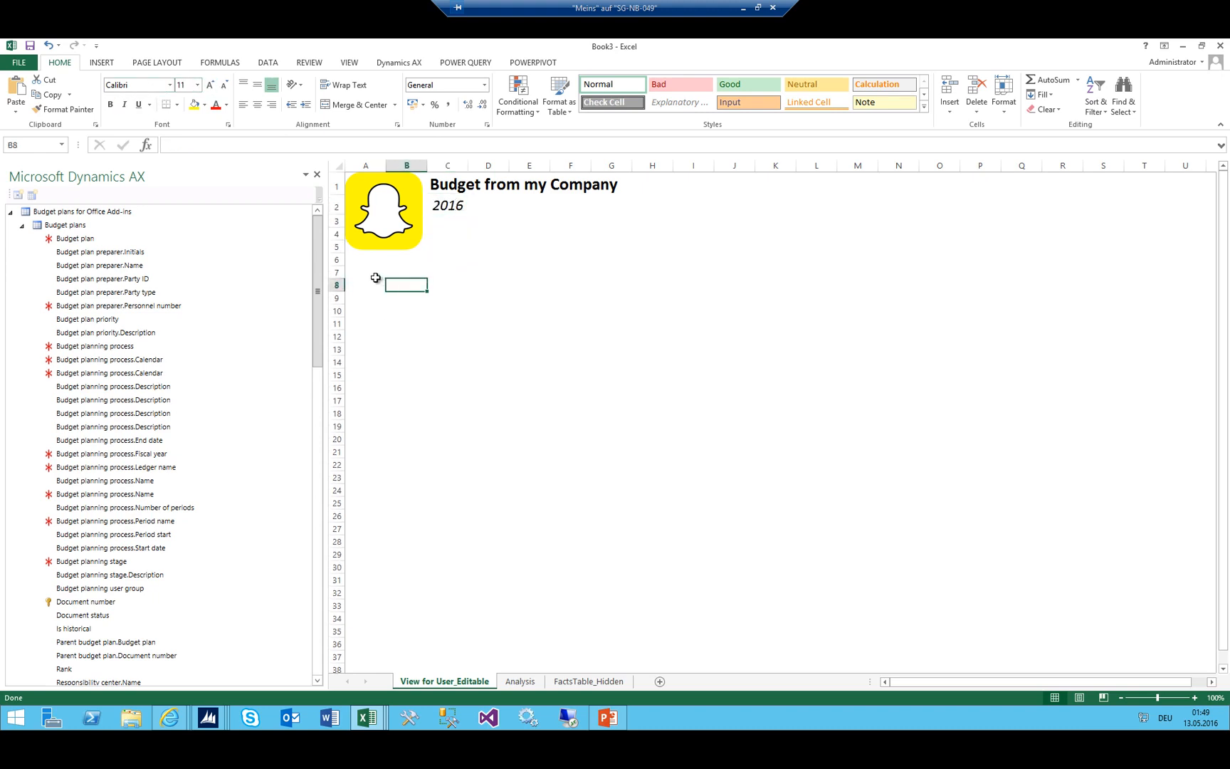
{"action": "left_click", "coordinate": [375, 275]}
{"action": "key", "text": "Right"}
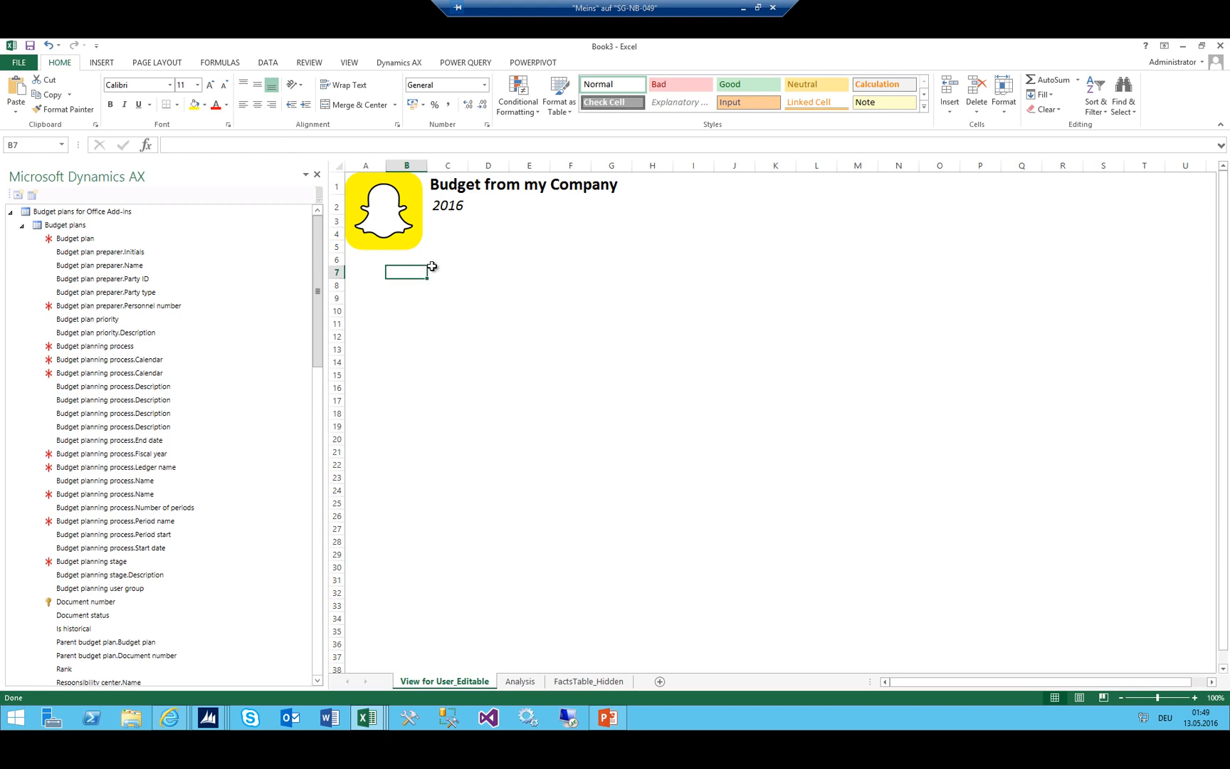
{"action": "type", "text": "Document number"}
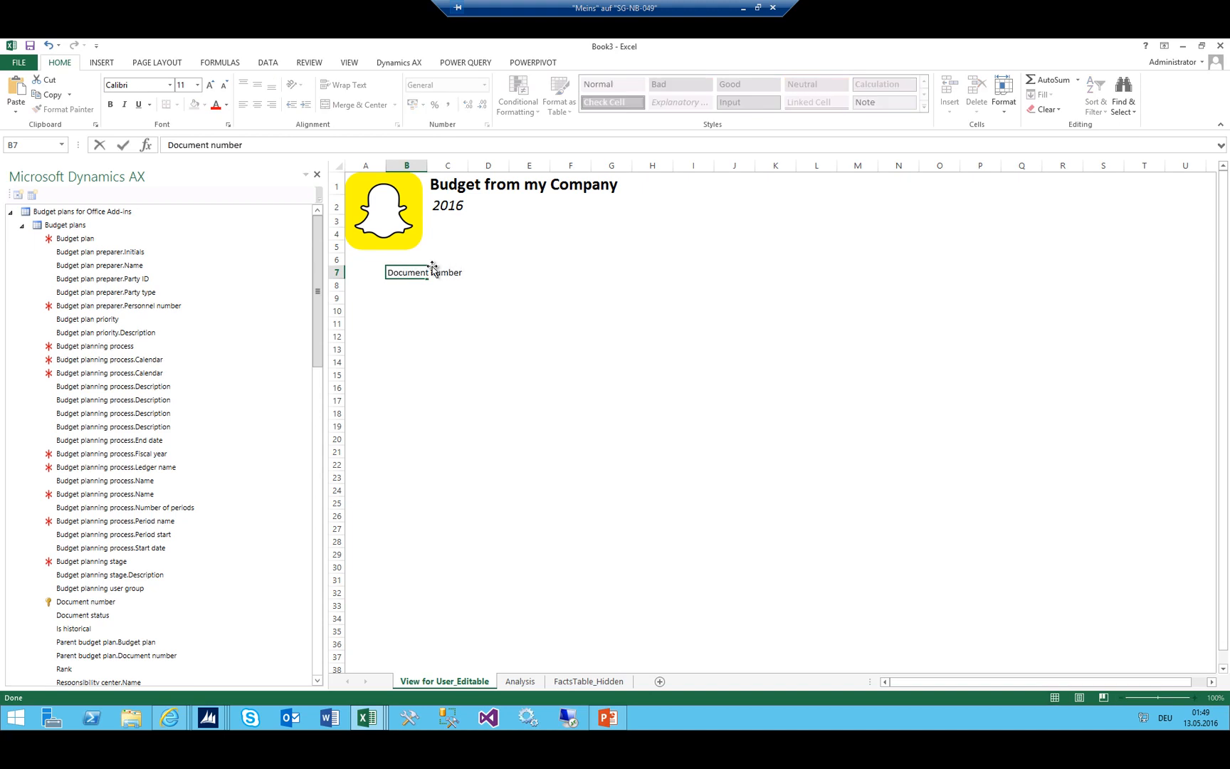
{"action": "key", "text": "Right"}
Try to add the Budget plans field Document number to the sheet at cell F7
{"action": "key", "text": "Right"}
{"action": "key", "text": "Right"}
{"action": "key", "text": "Right"}
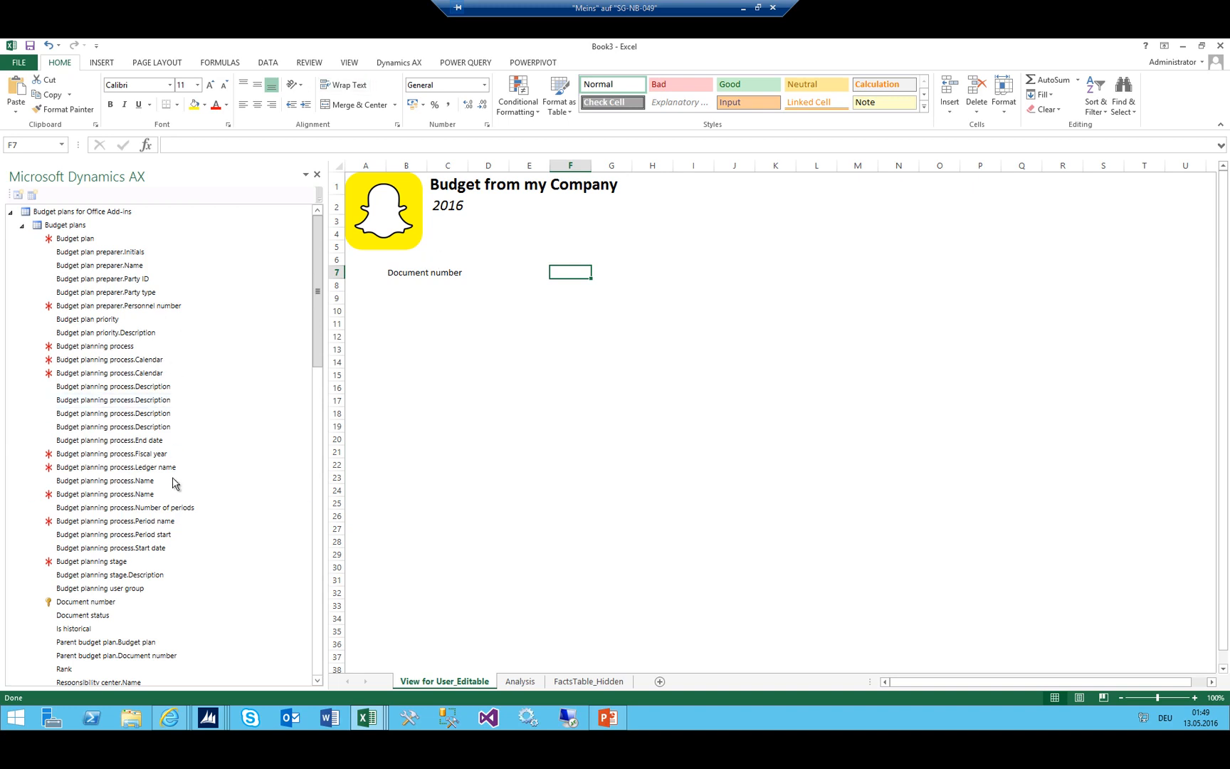
{"action": "left_click", "coordinate": [133, 481]}
{"action": "scroll", "coordinate": [134, 464], "scroll_direction": "down", "scroll_amount": 5}
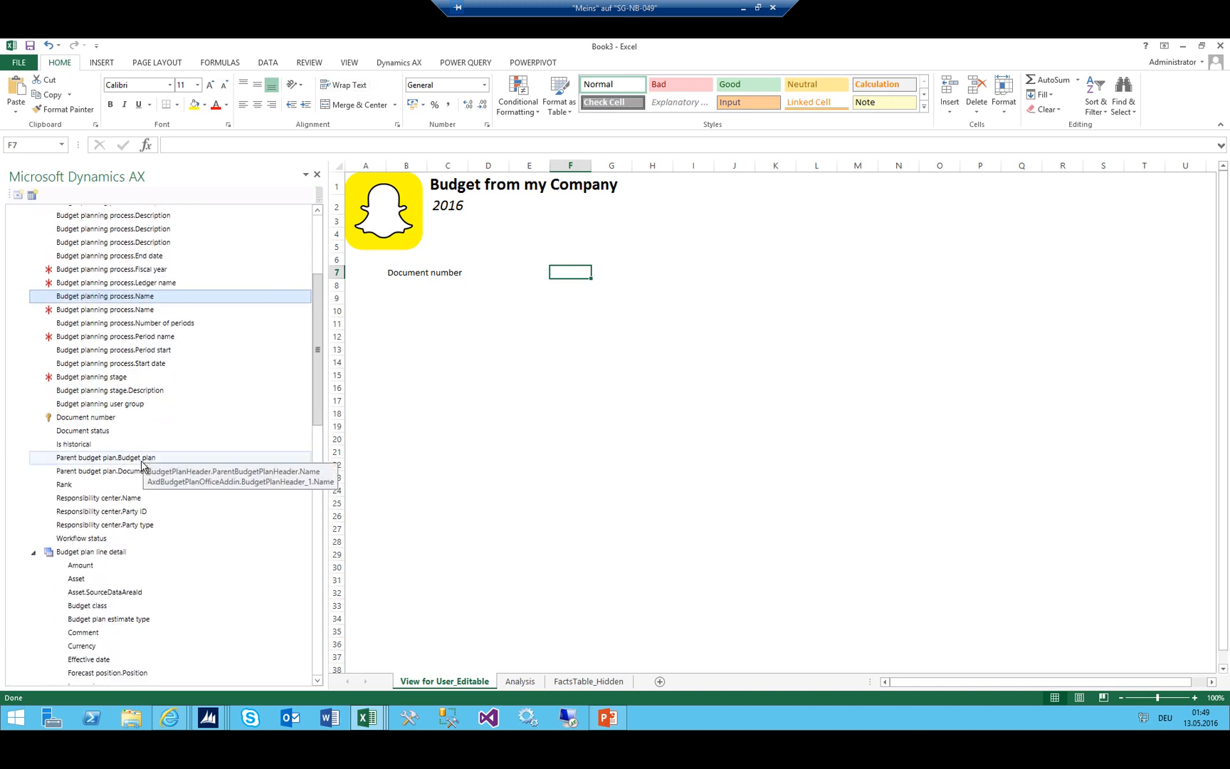
{"action": "left_click_drag", "start_coordinate": [101, 421], "coordinate": [575, 278]}
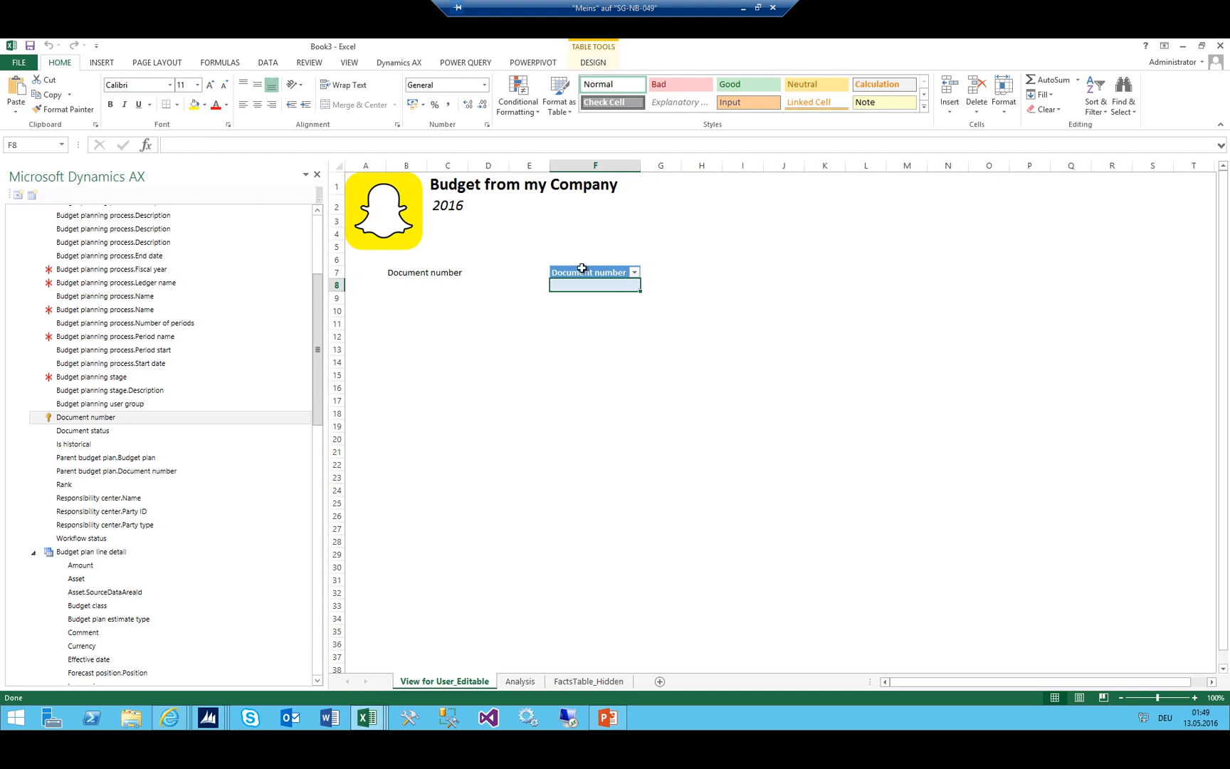
Delete the Document number table column from F7
{"action": "left_click", "coordinate": [581, 268]}
{"action": "right_click", "coordinate": [581, 268]}
{"action": "mouse_move", "coordinate": [631, 395]}
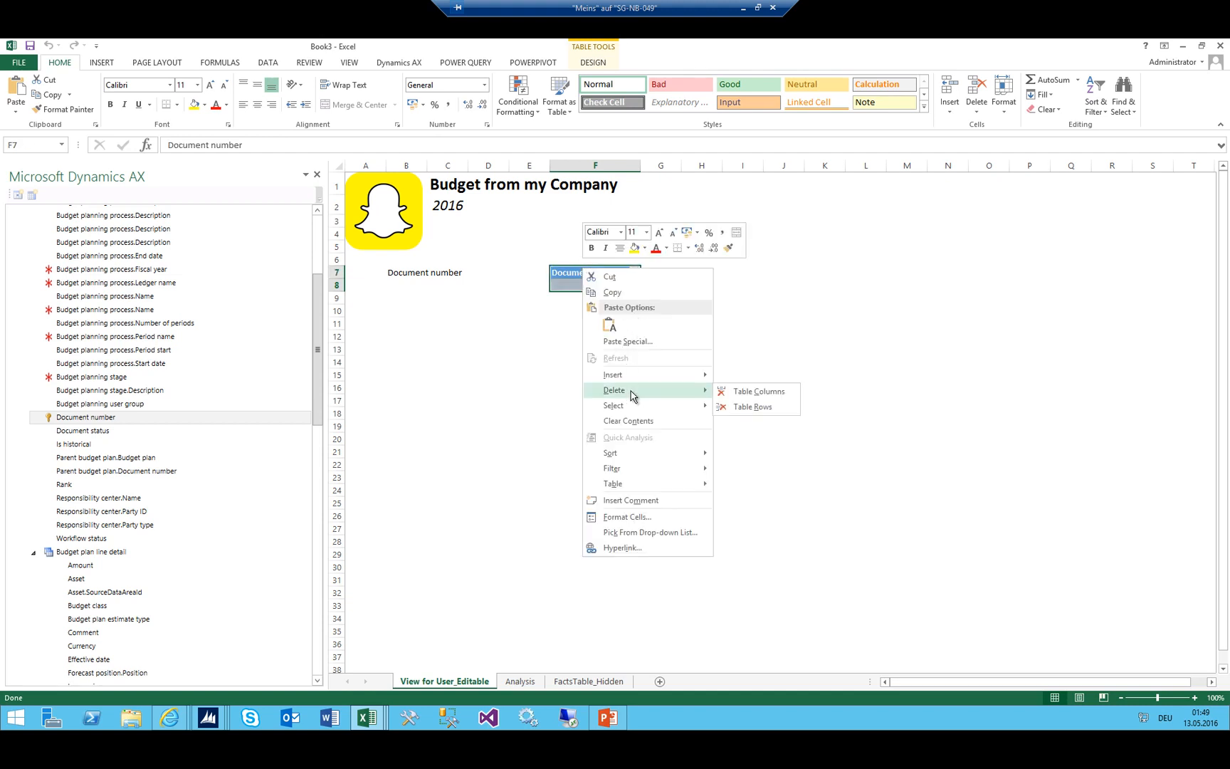
{"action": "left_click", "coordinate": [756, 391]}
{"action": "left_click", "coordinate": [568, 298]}
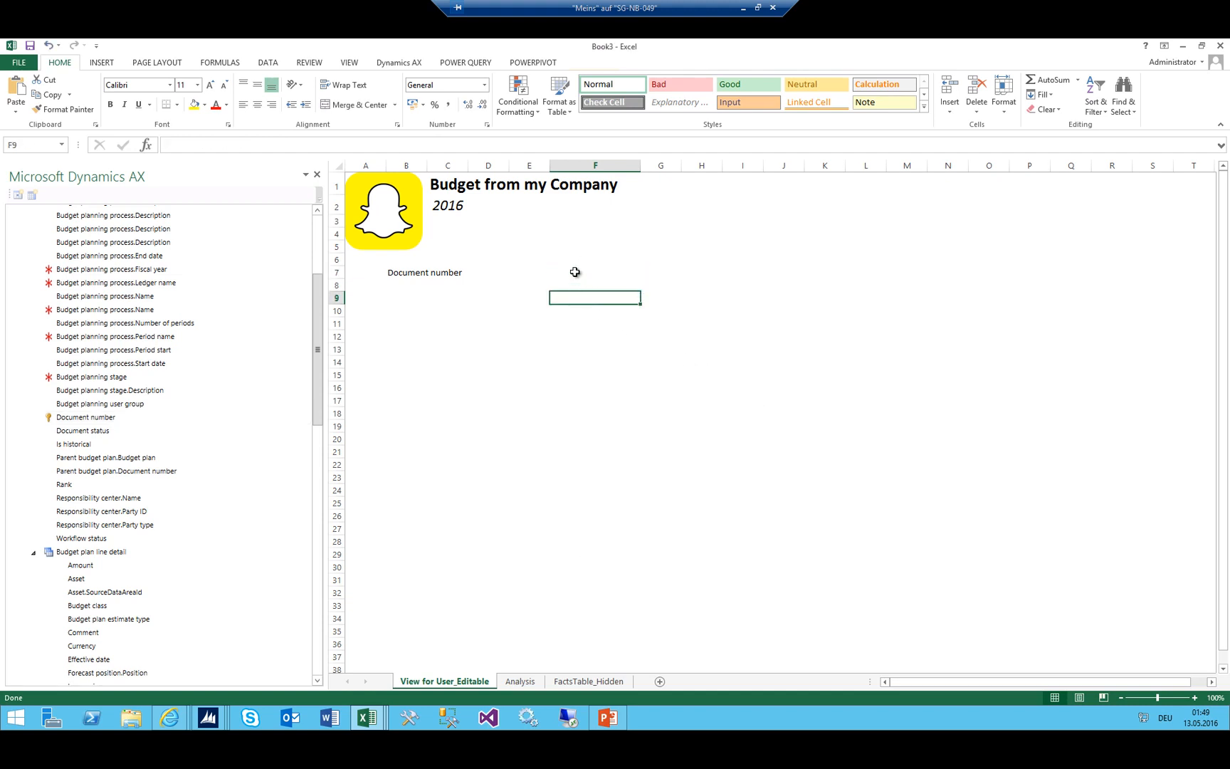
{"action": "left_click", "coordinate": [575, 272]}
{"action": "left_click", "coordinate": [473, 272]}
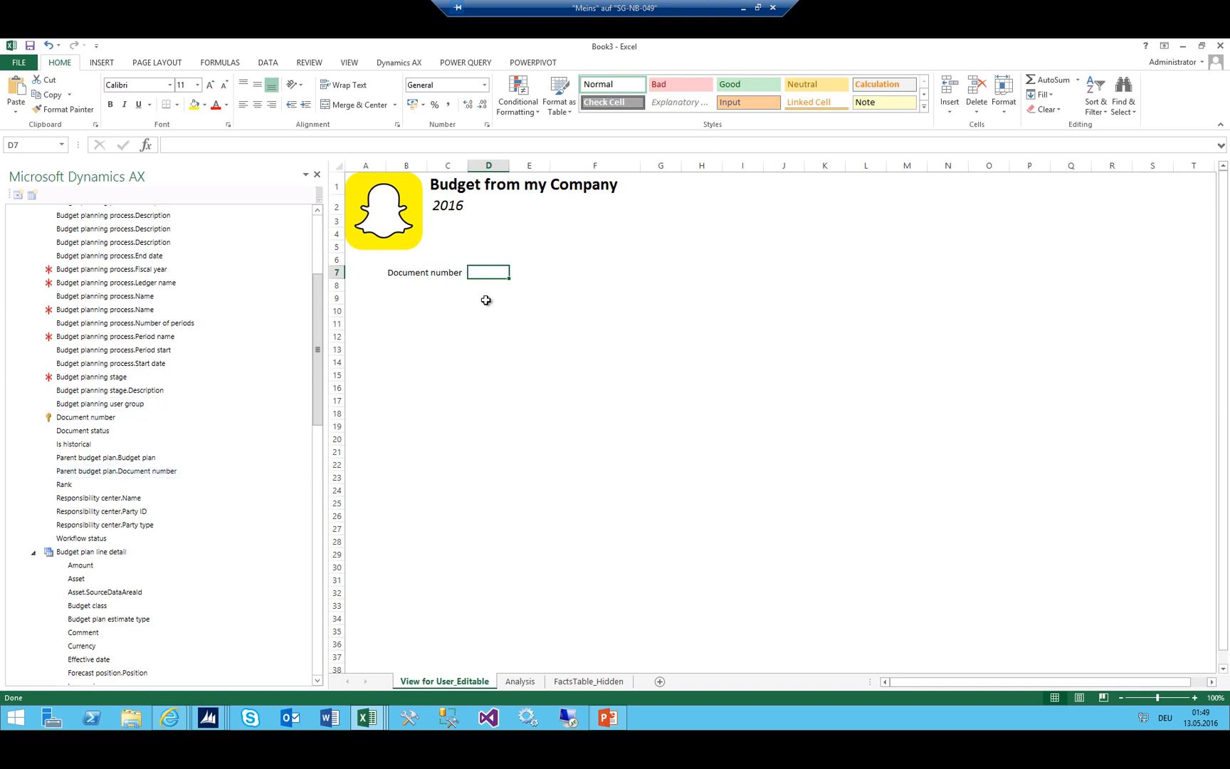
Enter the formula =BudgetPlanHeader.DocumentNumber in cell F7
{"action": "left_click", "coordinate": [558, 273]}
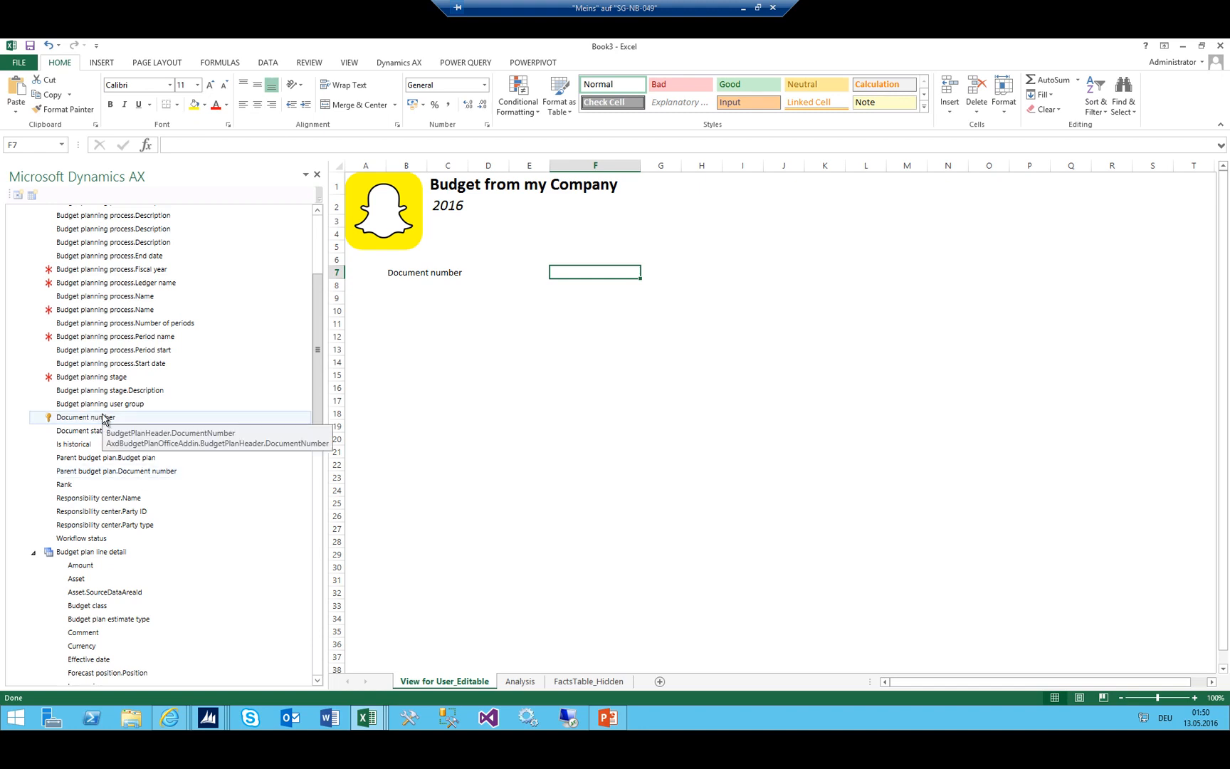
{"action": "left_click_drag", "start_coordinate": [103, 419], "coordinate": [578, 269]}
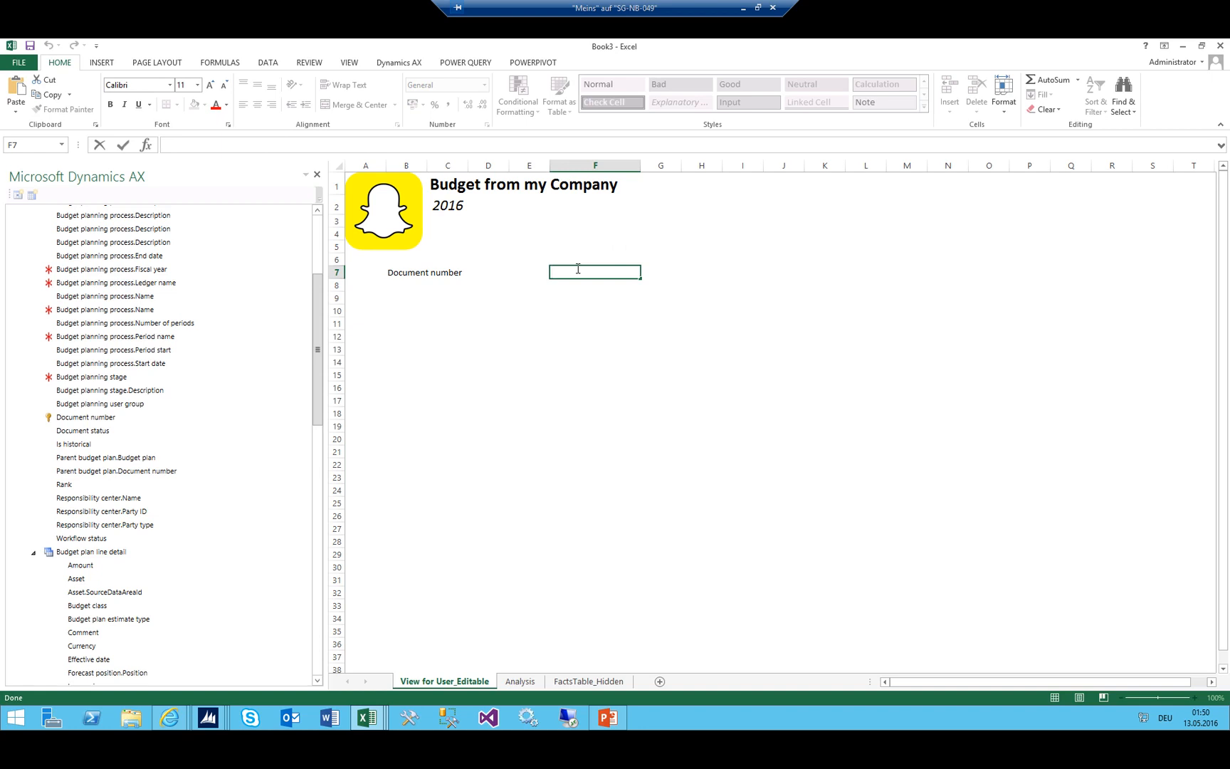
{"action": "type", "text": "Budge"}
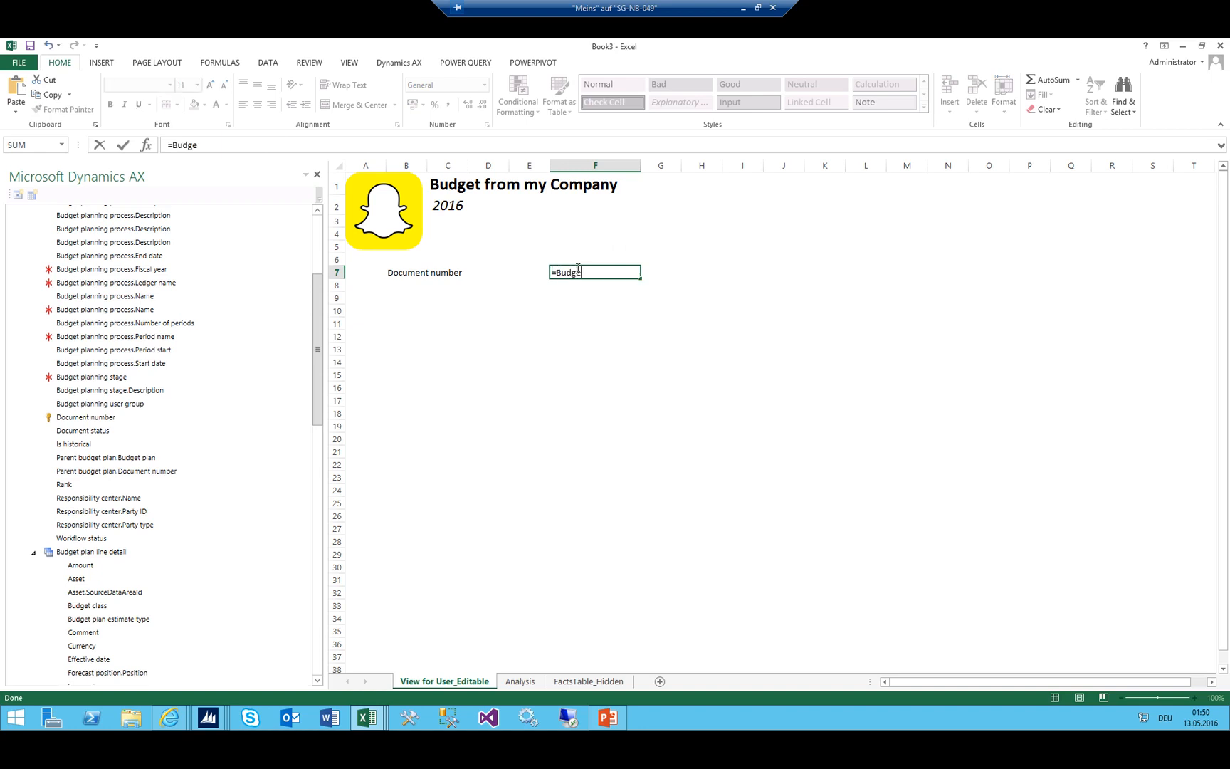
{"action": "type", "text": "tPlanHeader.DocumentNumber"}
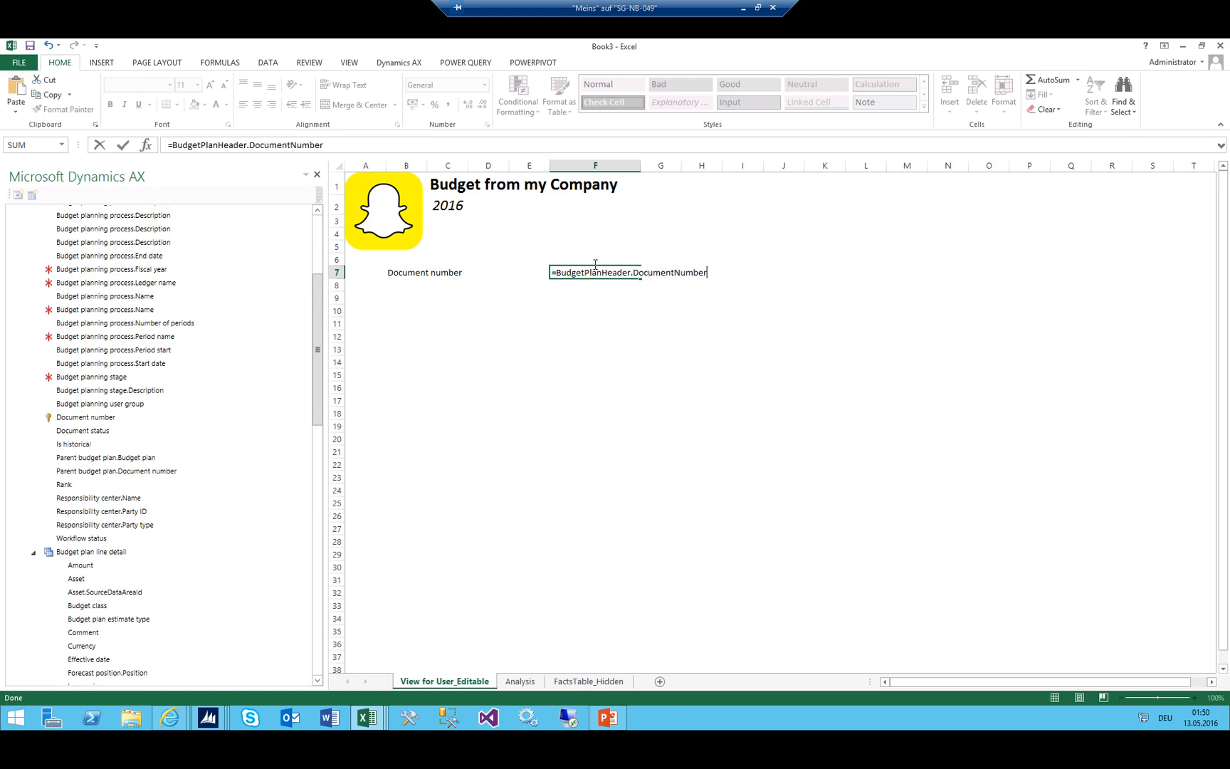
{"action": "key", "text": "Return"}
{"action": "left_click", "coordinate": [614, 275]}
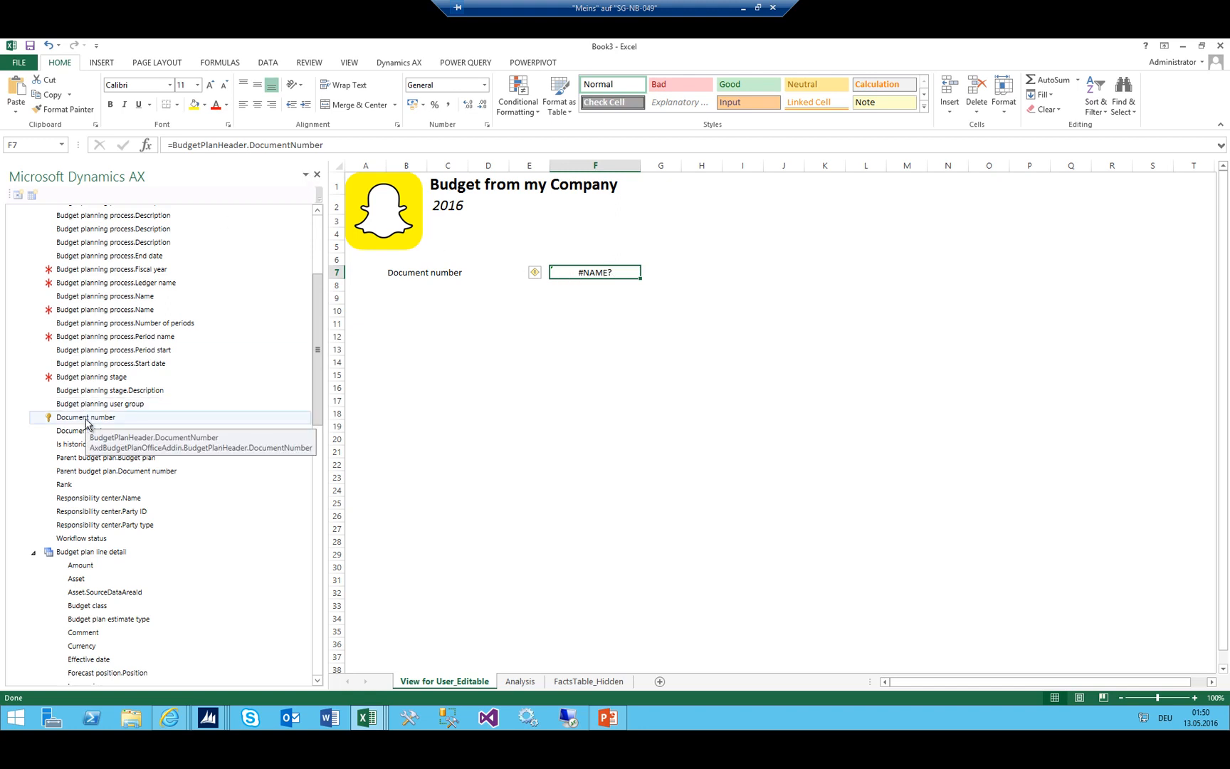
Make the Document number label in B7 bold
{"action": "left_click", "coordinate": [436, 285]}
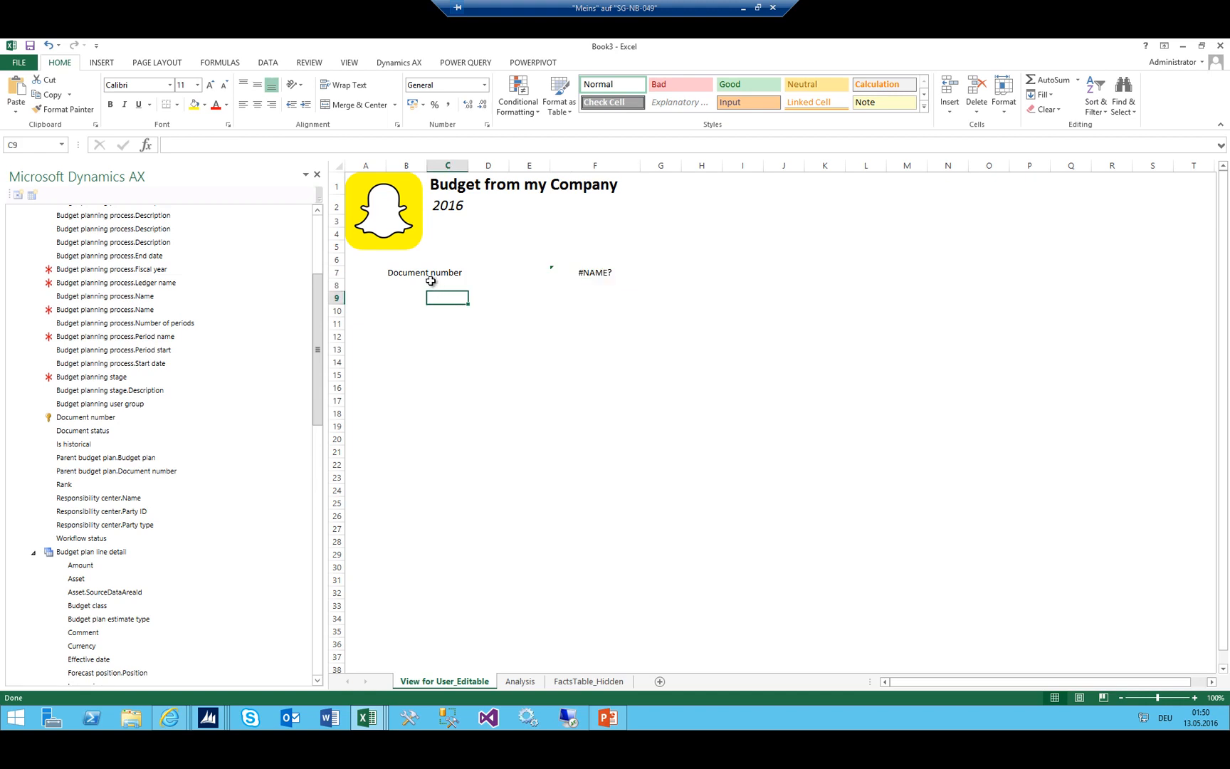
{"action": "left_click", "coordinate": [406, 276]}
{"action": "left_click", "coordinate": [110, 105]}
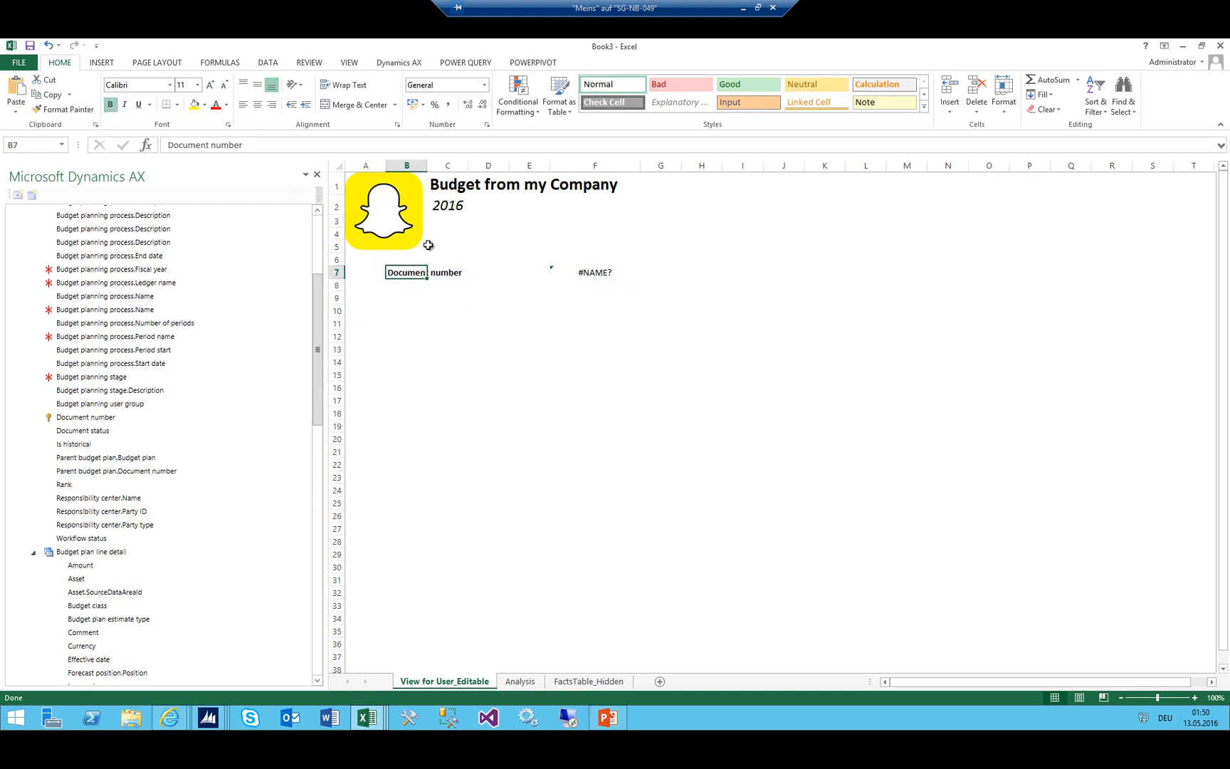
Look through the Budget plans fields and enter the label Budget Plan in cell B8
{"action": "left_click", "coordinate": [401, 282]}
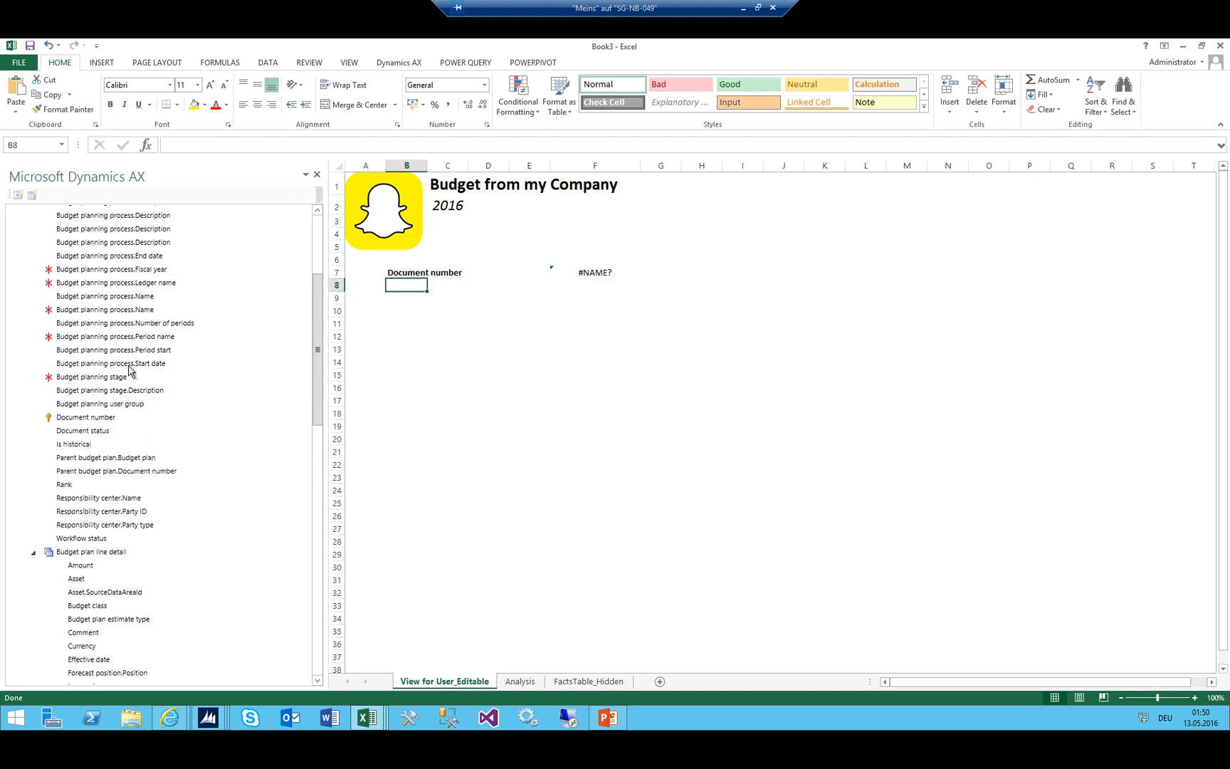
{"action": "left_click", "coordinate": [98, 274]}
{"action": "scroll", "coordinate": [170, 356], "scroll_direction": "up", "scroll_amount": 4}
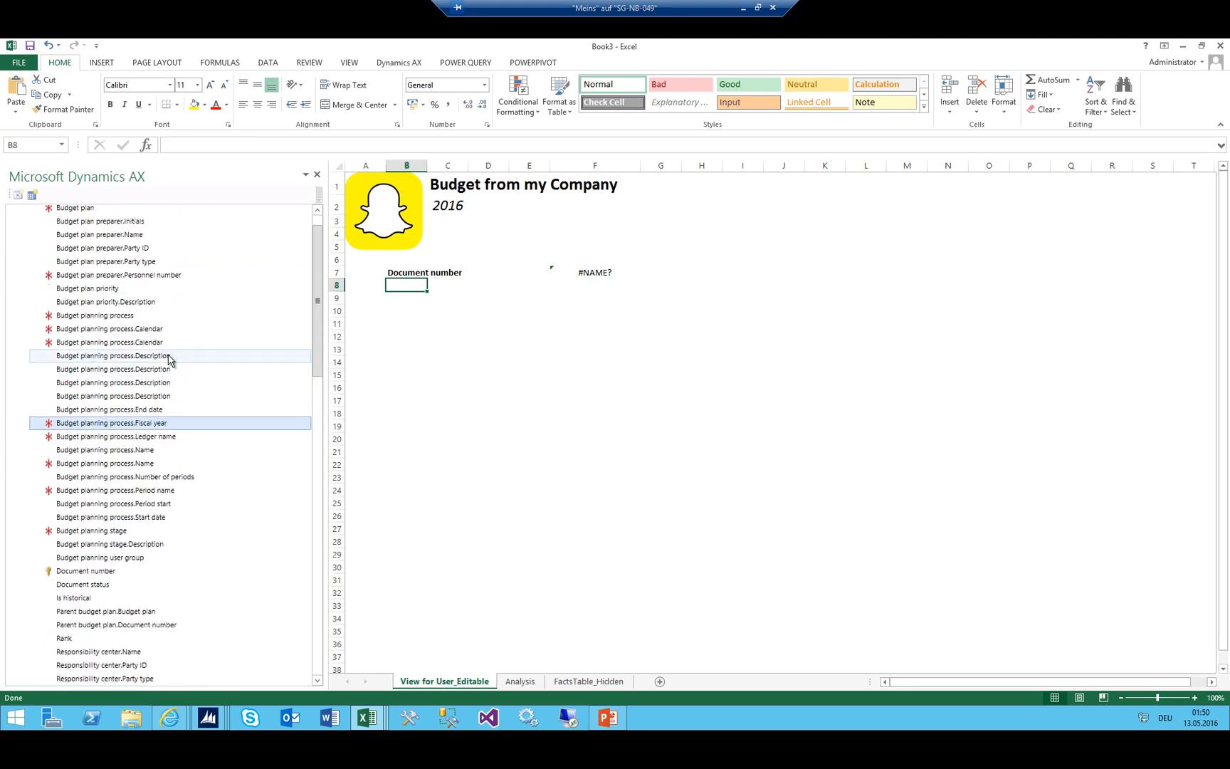
{"action": "scroll", "coordinate": [169, 359], "scroll_direction": "down", "scroll_amount": 5}
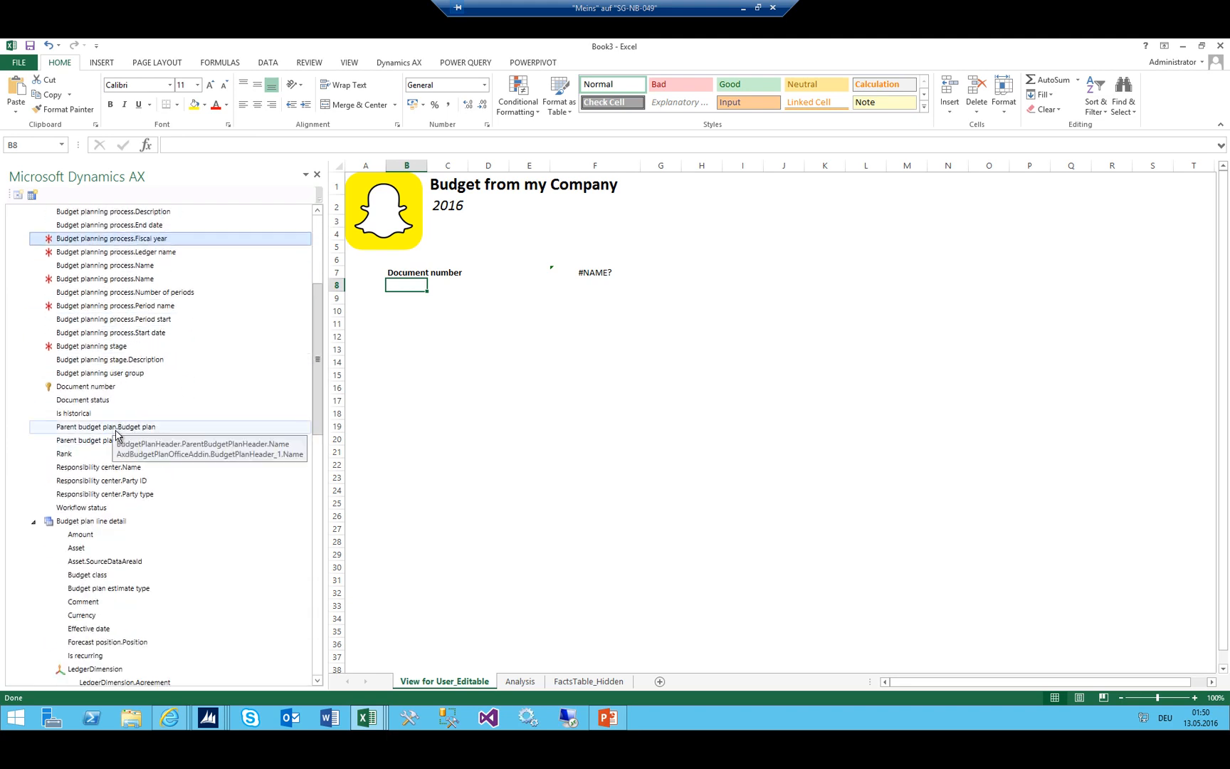
{"action": "scroll", "coordinate": [99, 470], "scroll_direction": "up", "scroll_amount": 5}
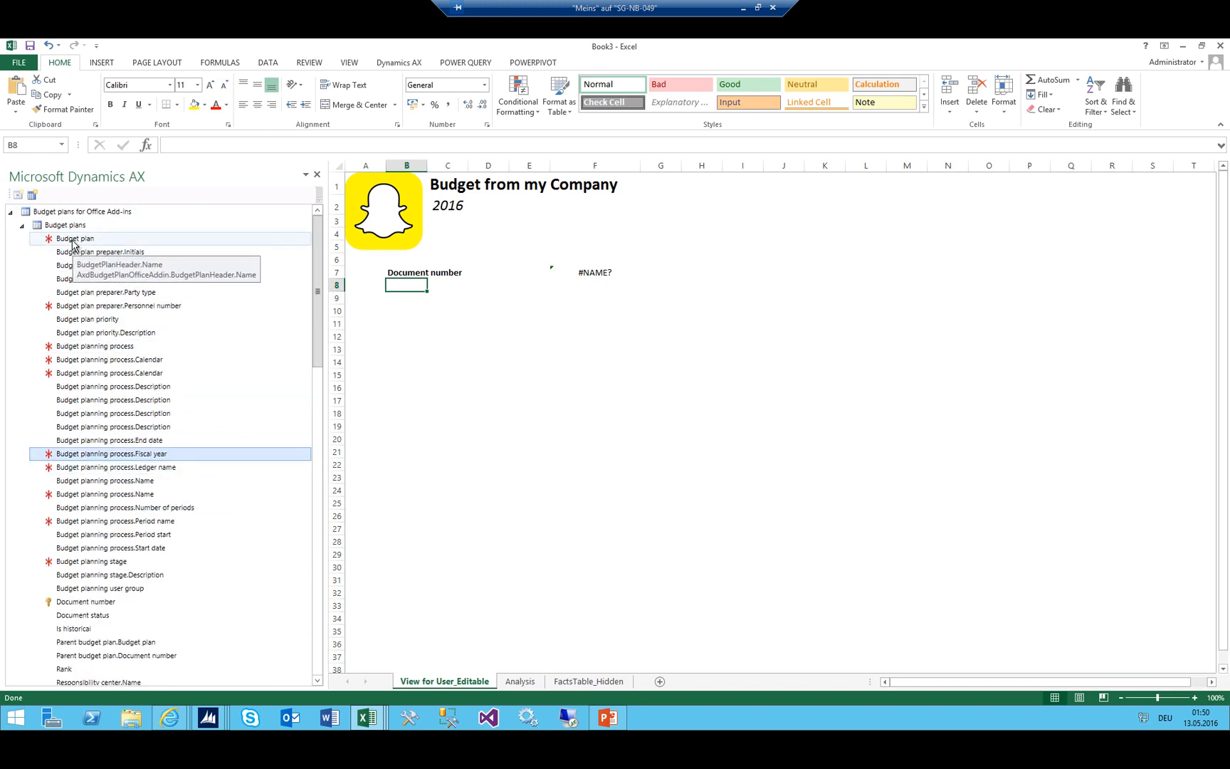
{"action": "key", "text": "Down"}
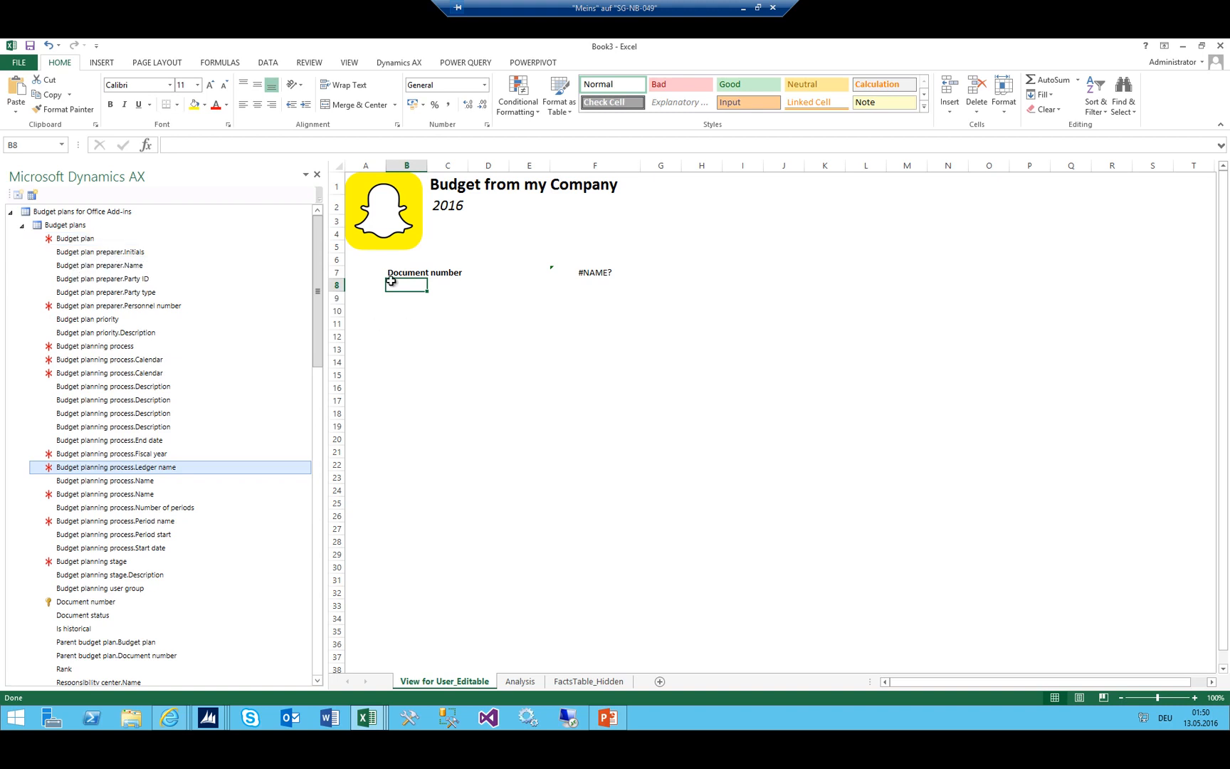
{"action": "left_click", "coordinate": [396, 286]}
{"action": "type", "text": "Budget"}
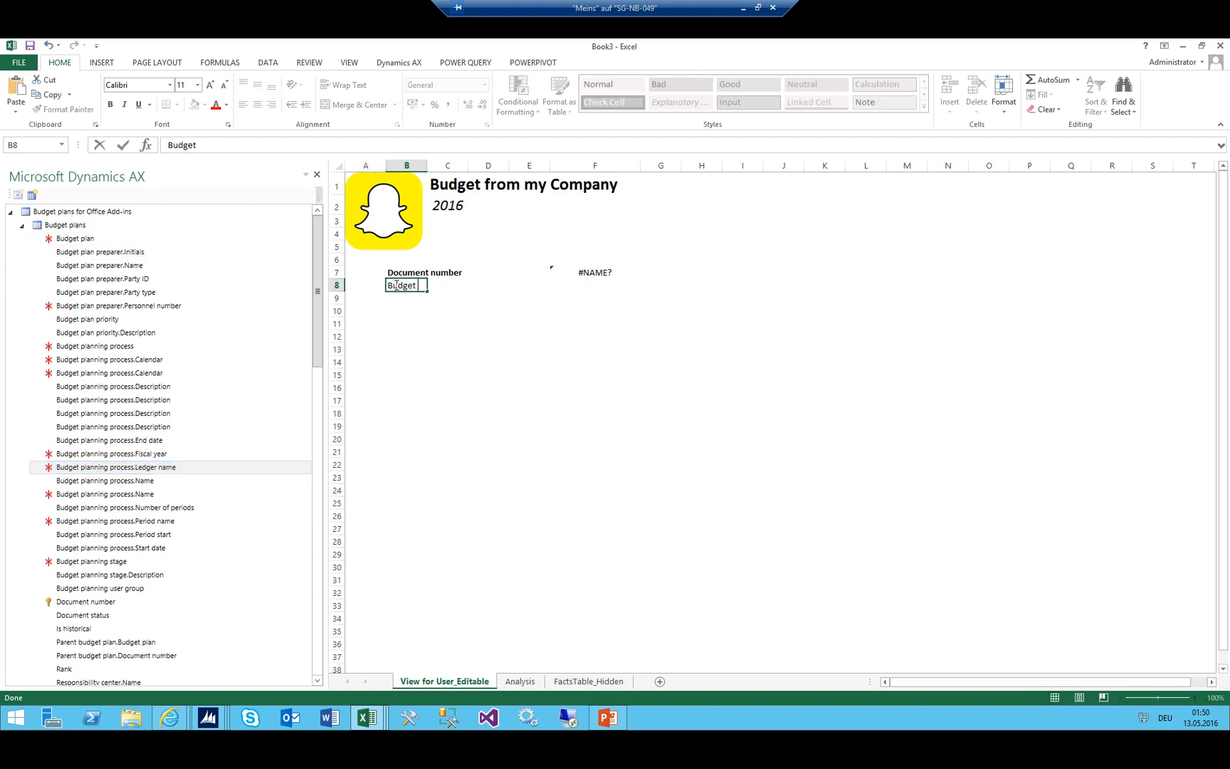
{"action": "type", "text": " Plan"}
{"action": "key", "text": "ctrl+Return"}
Make the Budget Plan label in B8 bold like the Document number label above it
{"action": "key", "text": "ctrl+1"}
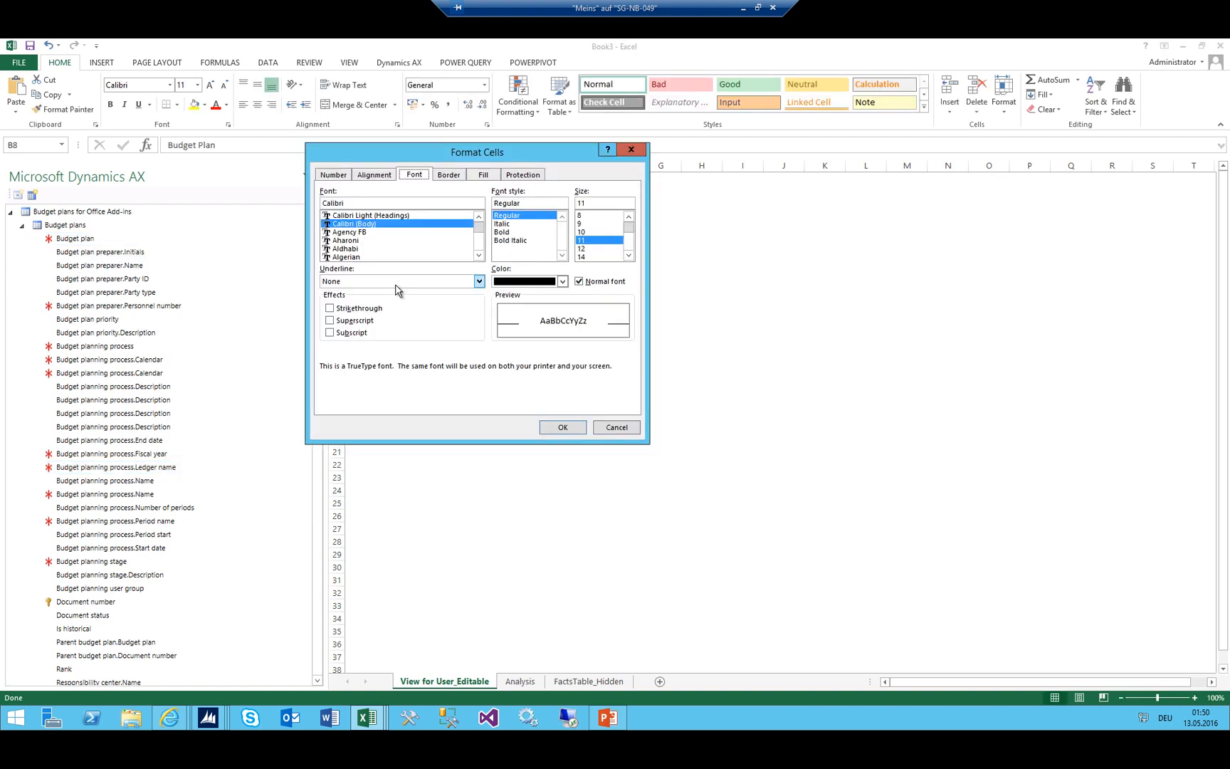
{"action": "key", "text": "Escape"}
{"action": "key", "text": "Up"}
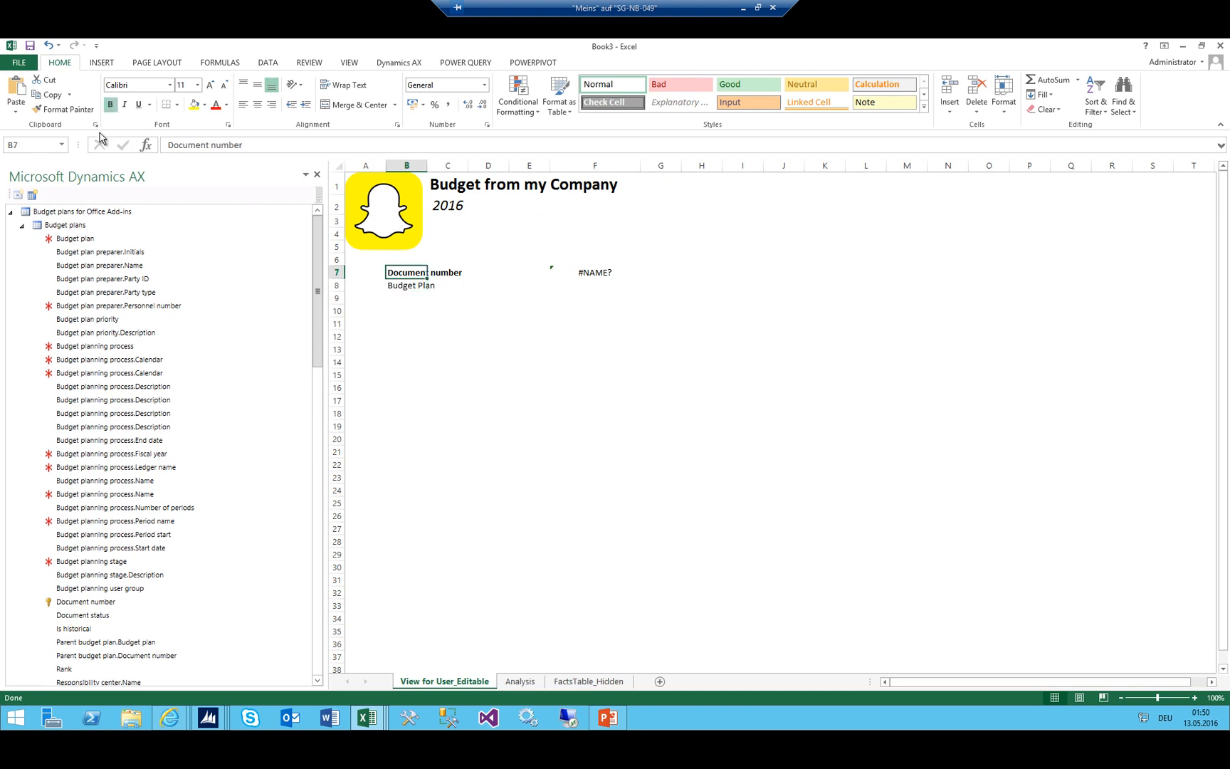
{"action": "left_click", "coordinate": [408, 285]}
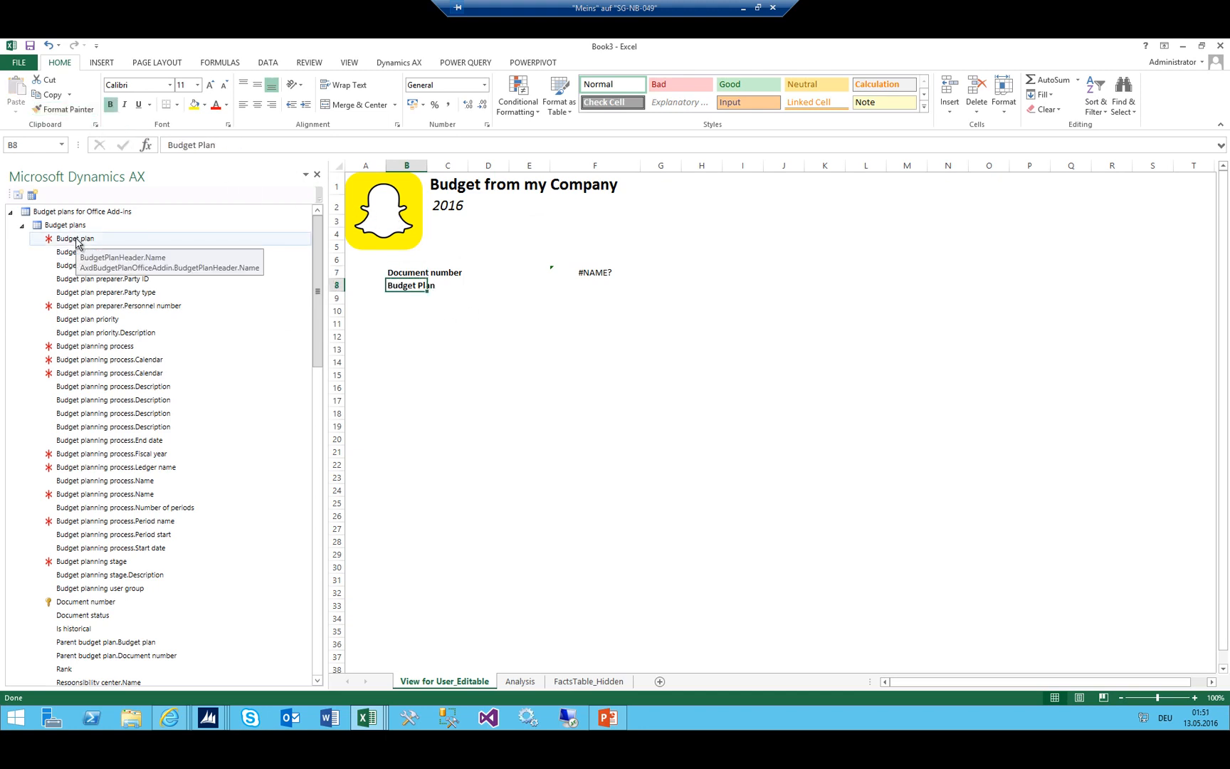
Enter the formula =BudgetPlanHeader.Name in cell F8
{"action": "left_click", "coordinate": [586, 289]}
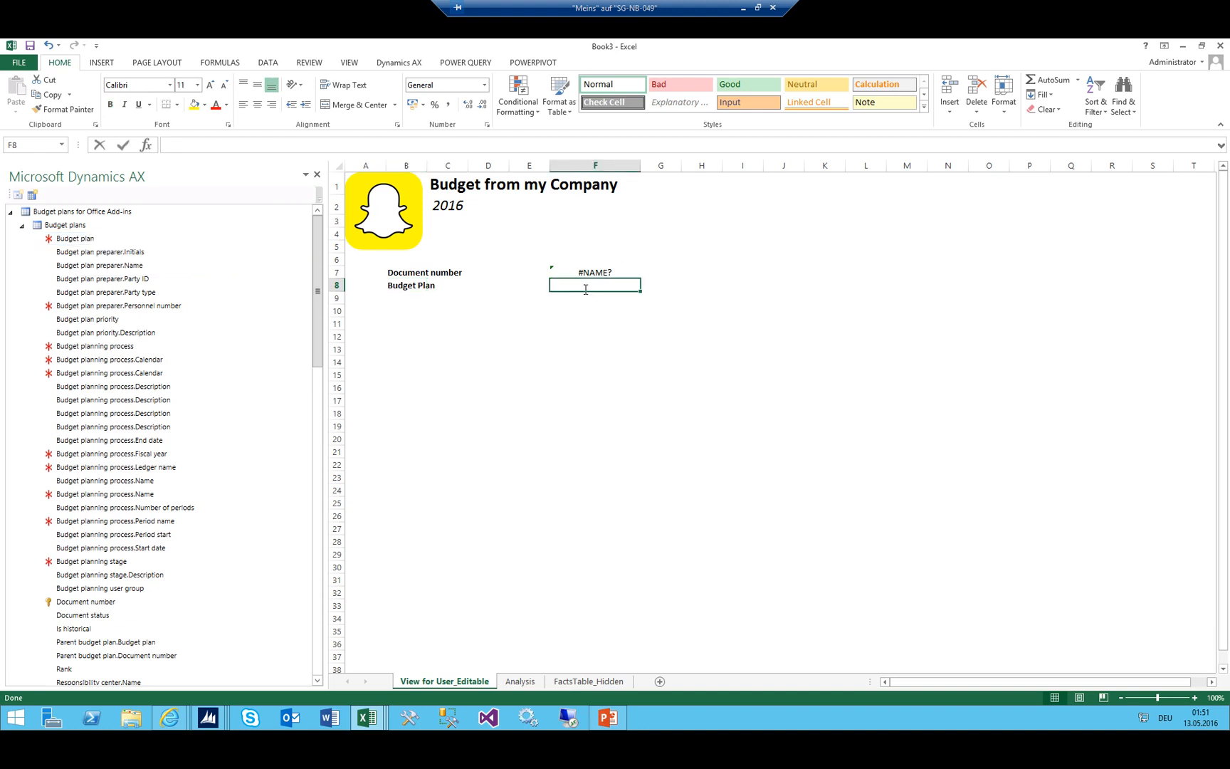
{"action": "type", "text": "=BudgetP"}
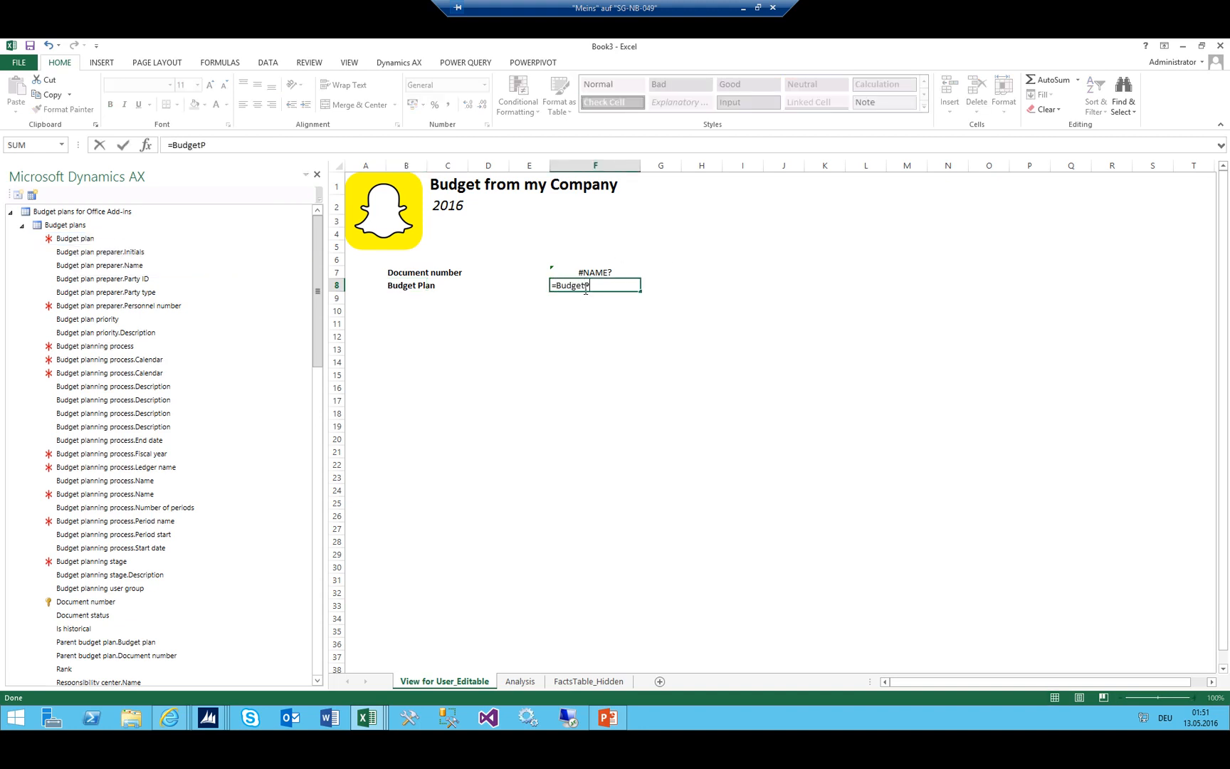
{"action": "type", "text": "lanHe"}
{"action": "key", "text": "Return"}
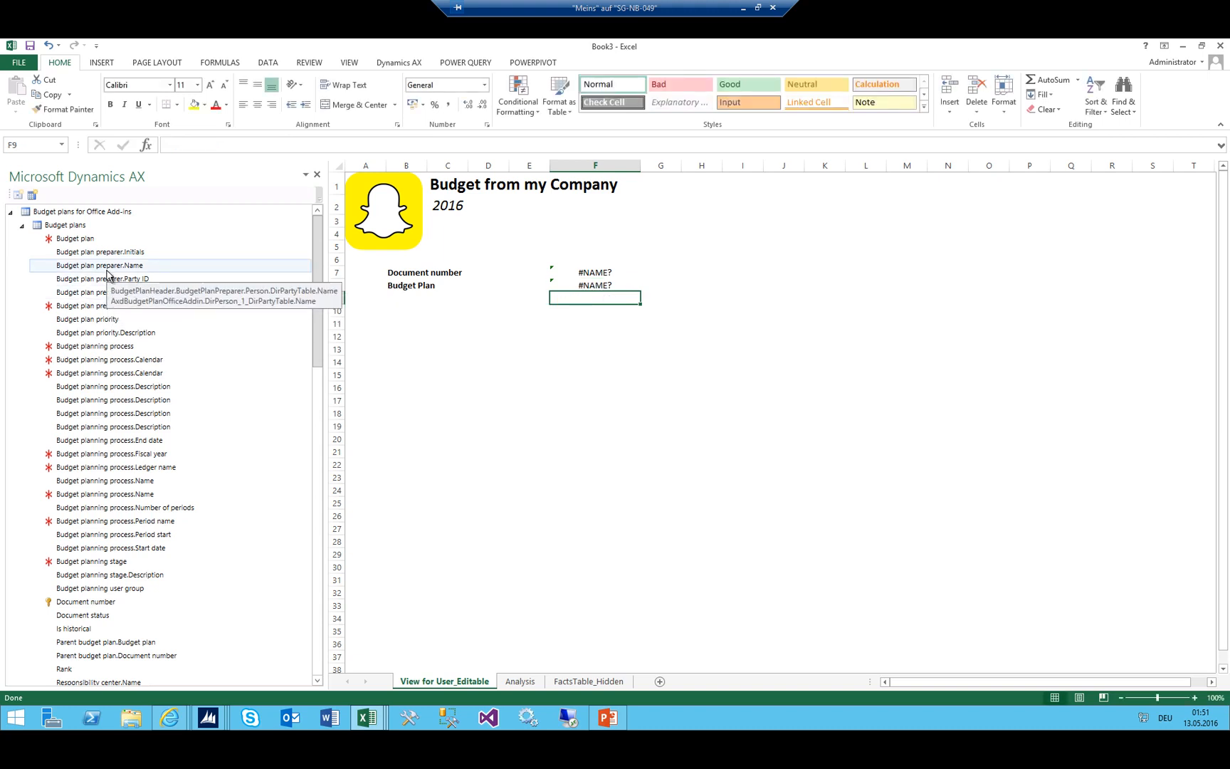
Add a bold Preparer label in cell B9 and select cell F9 for its value
{"action": "left_click", "coordinate": [420, 302]}
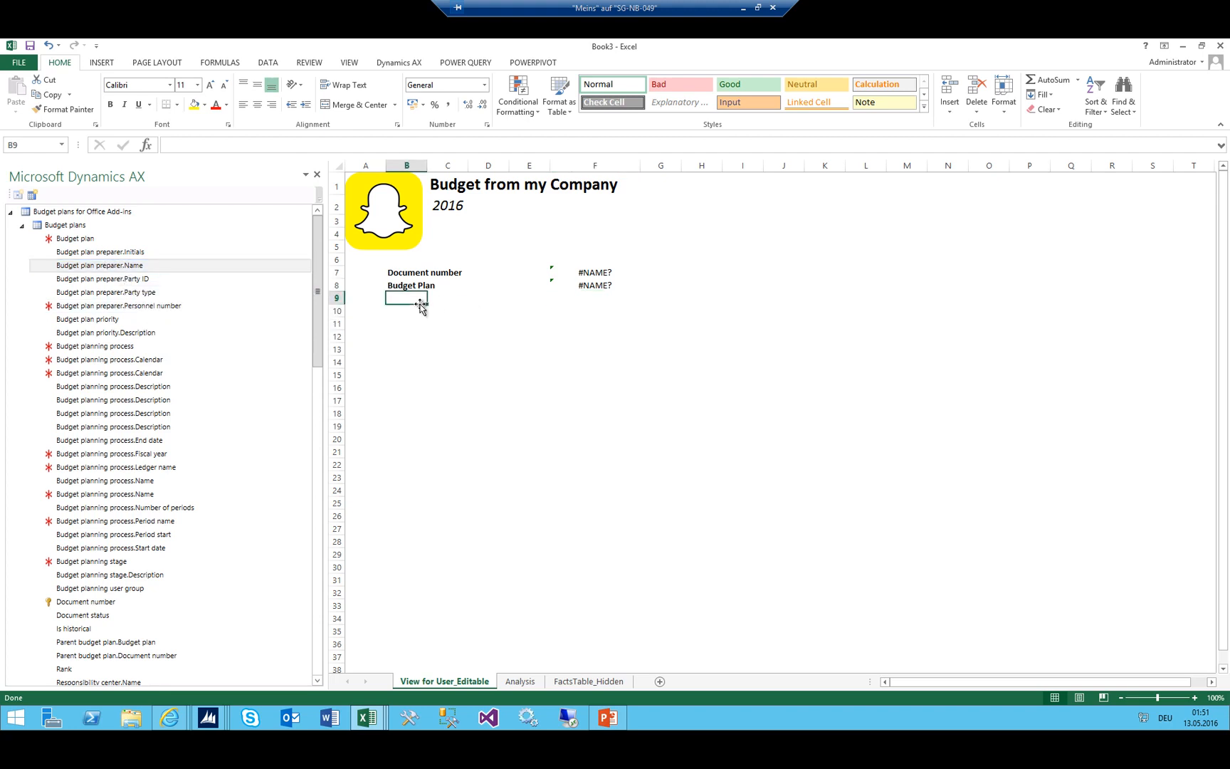
{"action": "type", "text": "Preparer"}
{"action": "key", "text": "Return"}
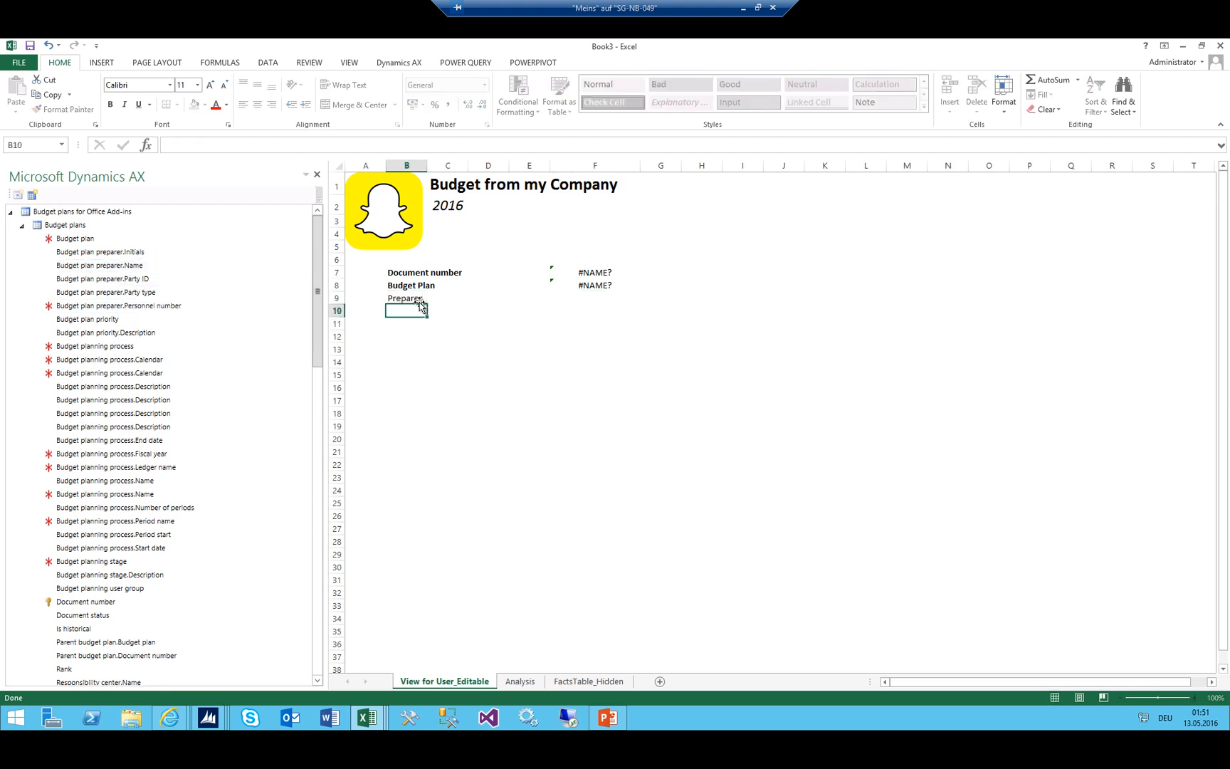
{"action": "left_click", "coordinate": [417, 299]}
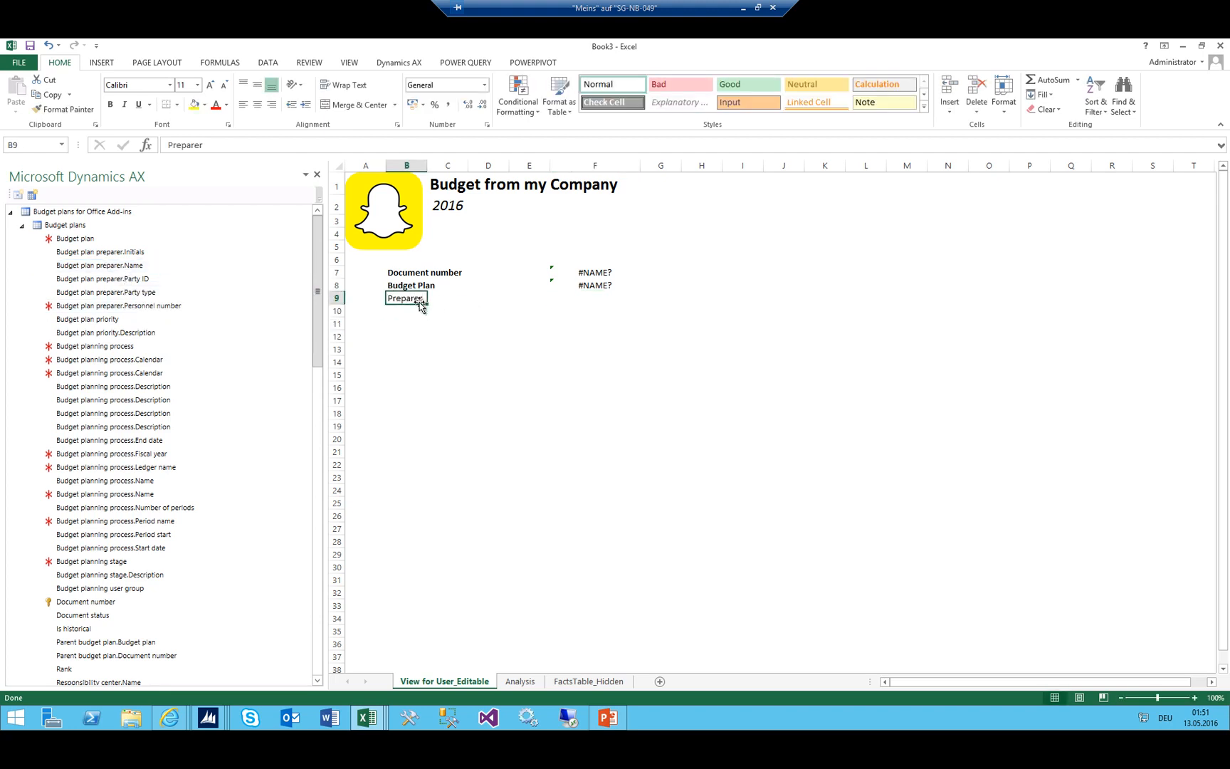
{"action": "left_click", "coordinate": [111, 105]}
{"action": "left_click", "coordinate": [595, 310]}
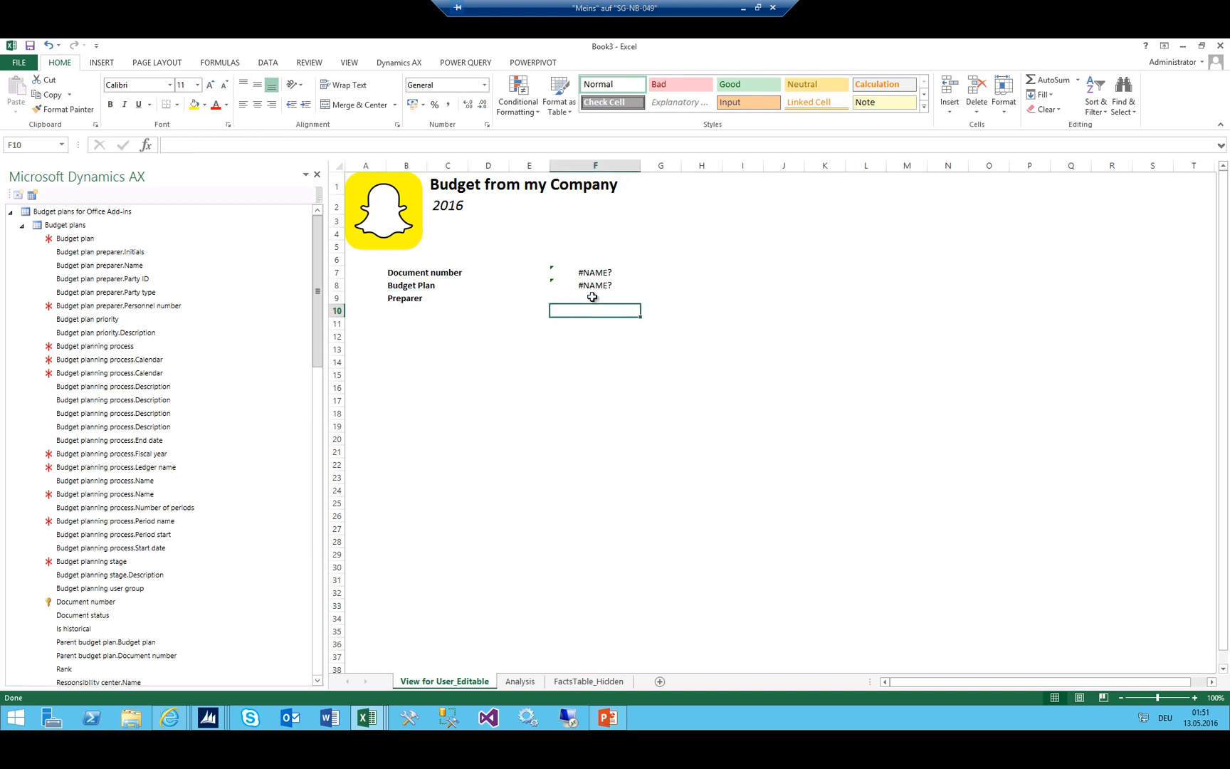
{"action": "left_click", "coordinate": [592, 297]}
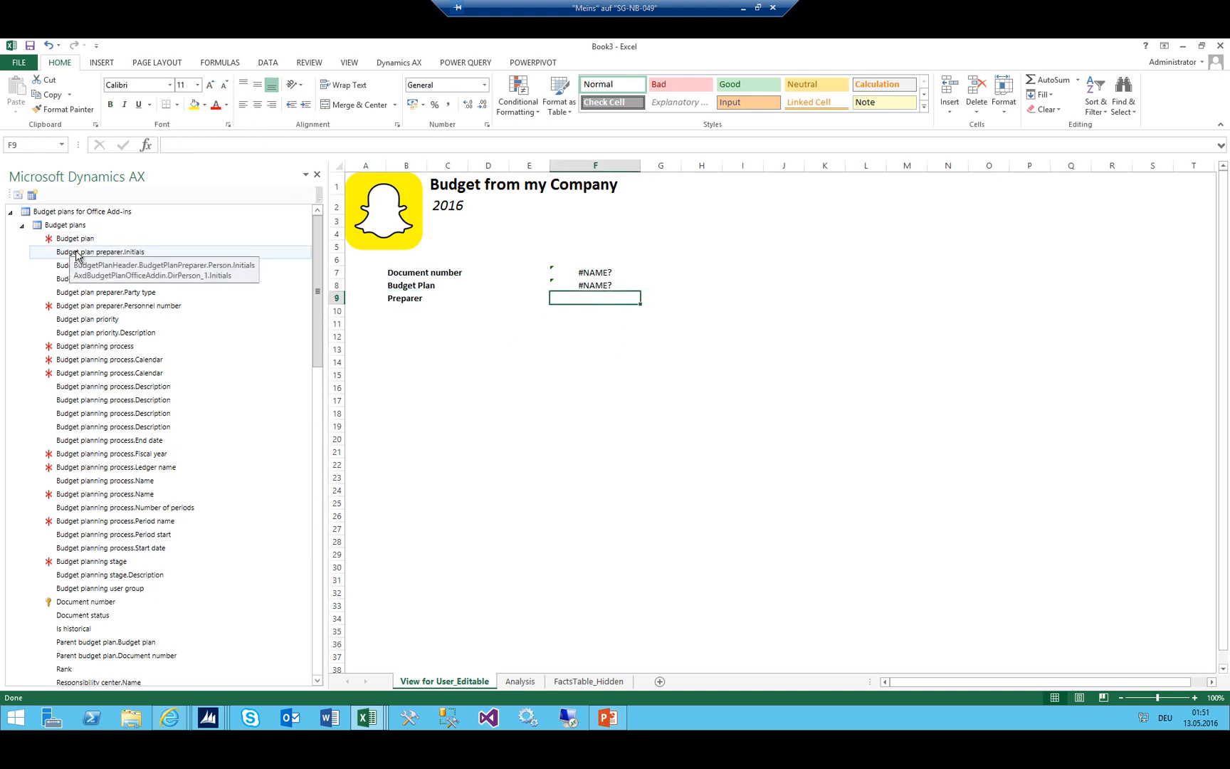
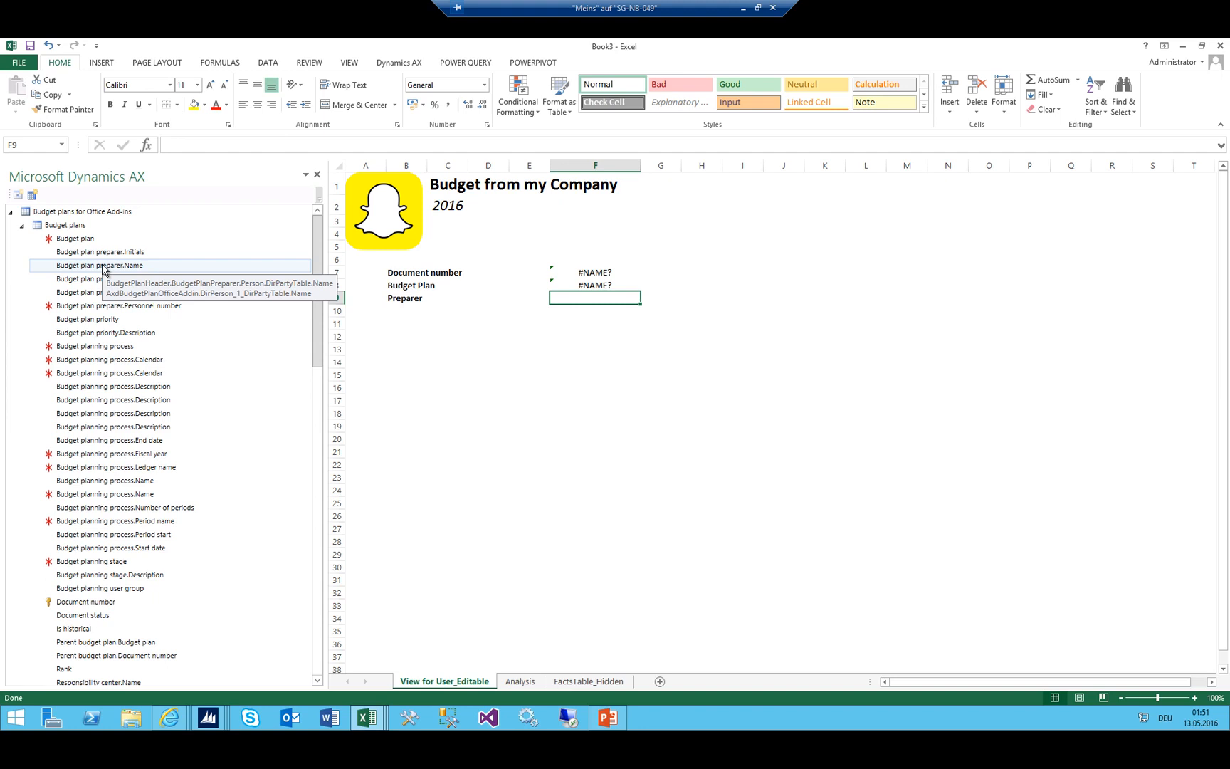
{"action": "type", "text": "BUdge"}
{"action": "key", "text": "BackSpace"}
{"action": "key", "text": "BackSpace"}
{"action": "key", "text": "BackSpace"}
{"action": "key", "text": "BackSpace"}
{"action": "key", "text": "BackSpace"}
{"action": "type", "text": "?"}
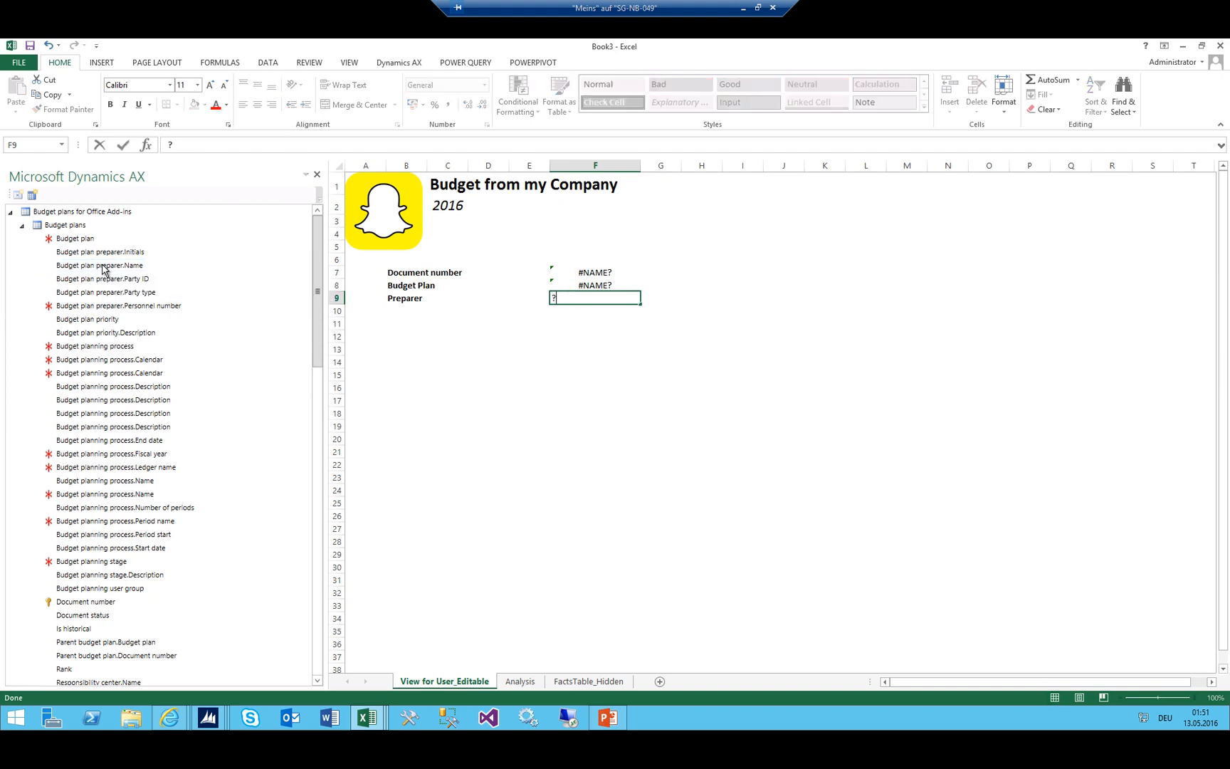
{"action": "type", "text": "Budgetr"}
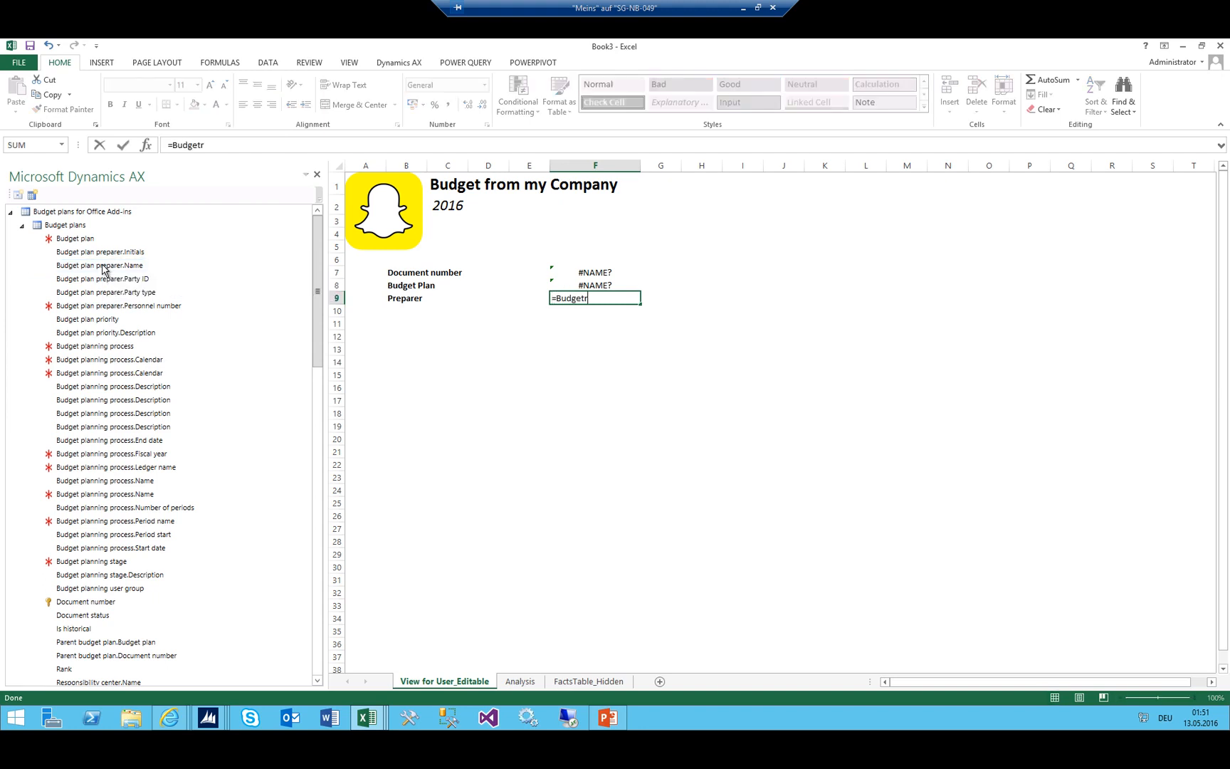
{"action": "key", "text": "BackSpace"}
{"action": "type", "text": "PlanHeader"}
{"action": "type", "text": ".BudgetPlanPreparer."}
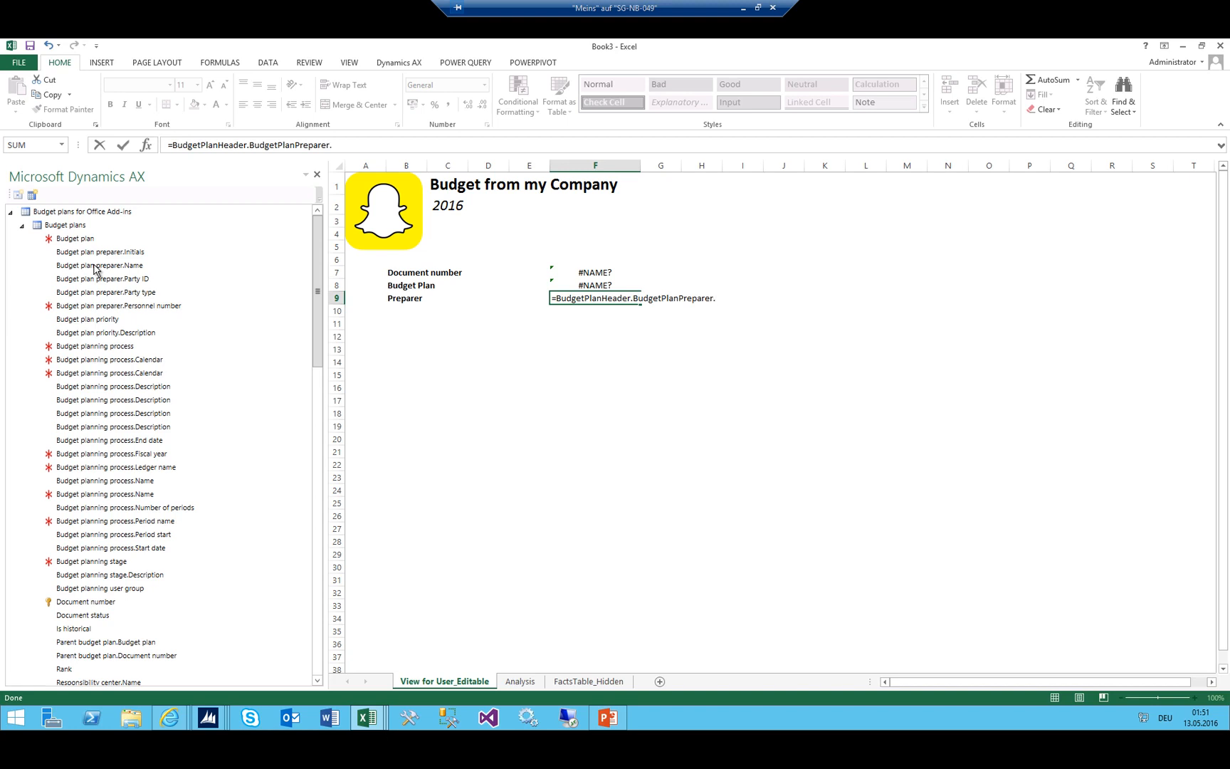
{"action": "left_click", "coordinate": [566, 417]}
{"action": "key", "text": "Escape"}
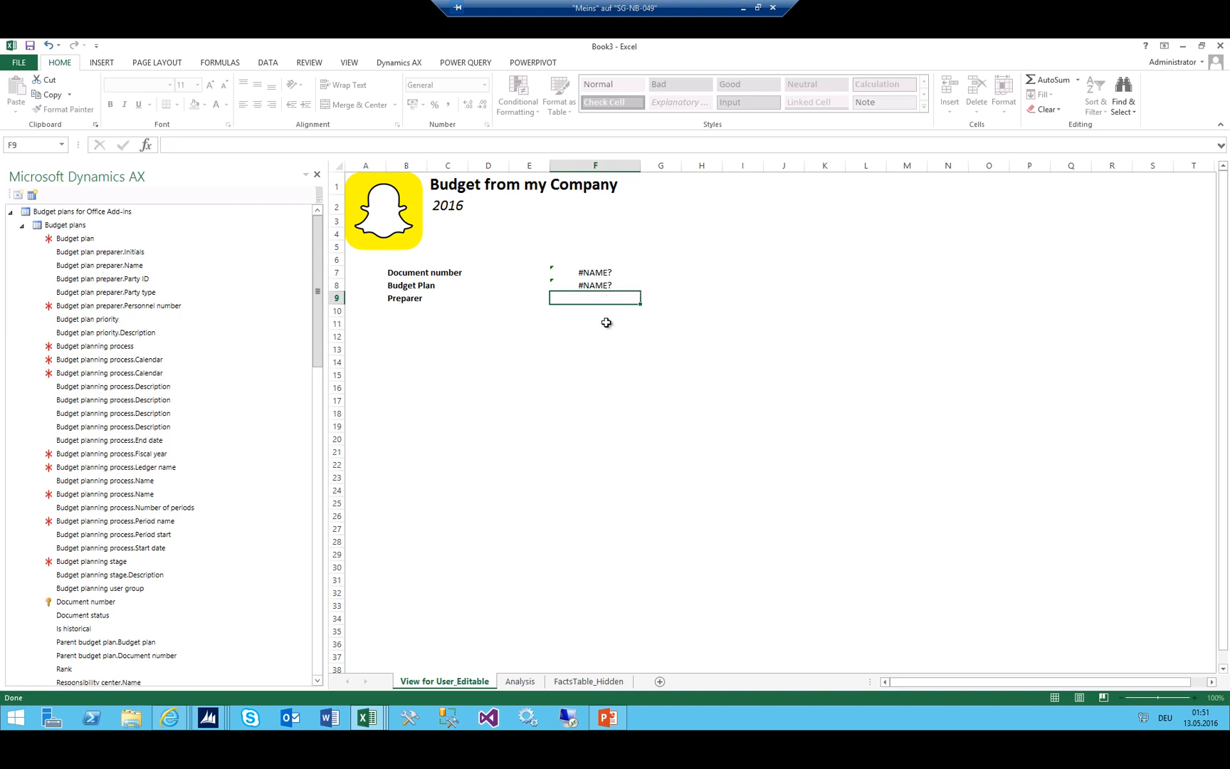
Enter the formula =BudgetPlanHeader.BudgetPlanPreparer in cell F9
{"action": "type", "text": "=BudgetPlanHea"}
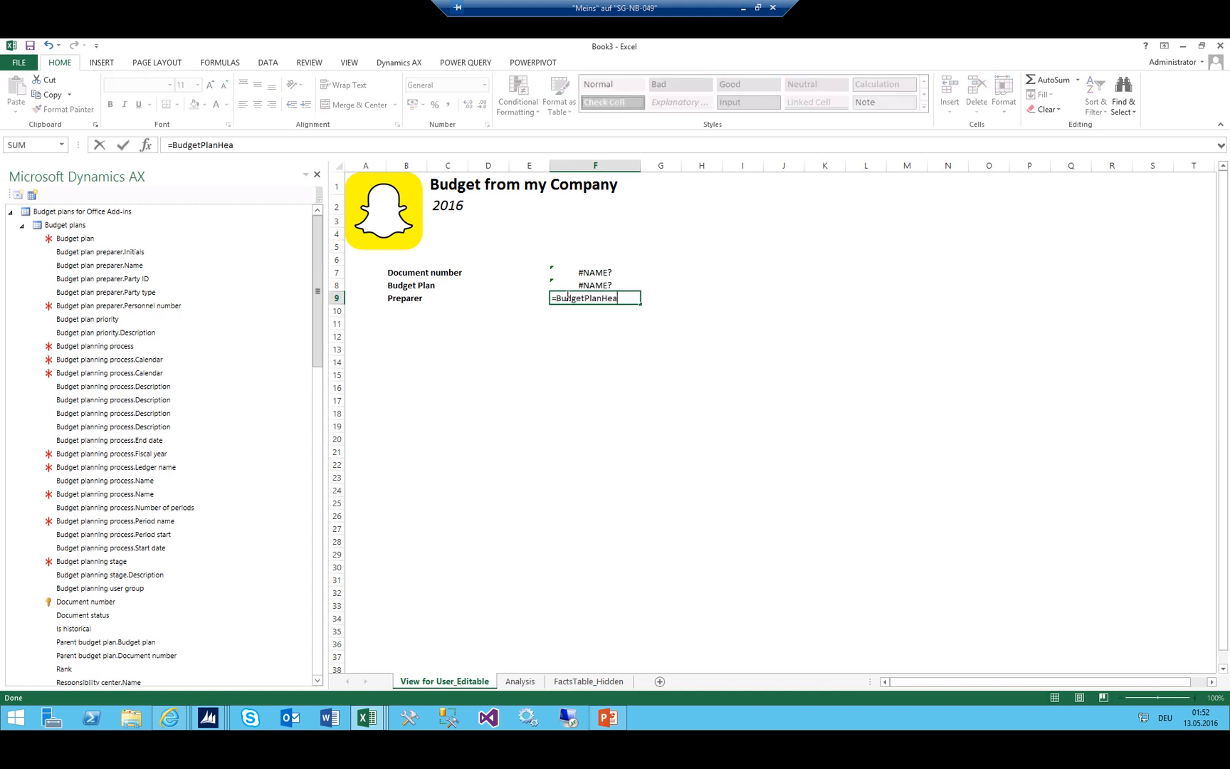
{"action": "type", "text": "der.BudgetPlanPrep"}
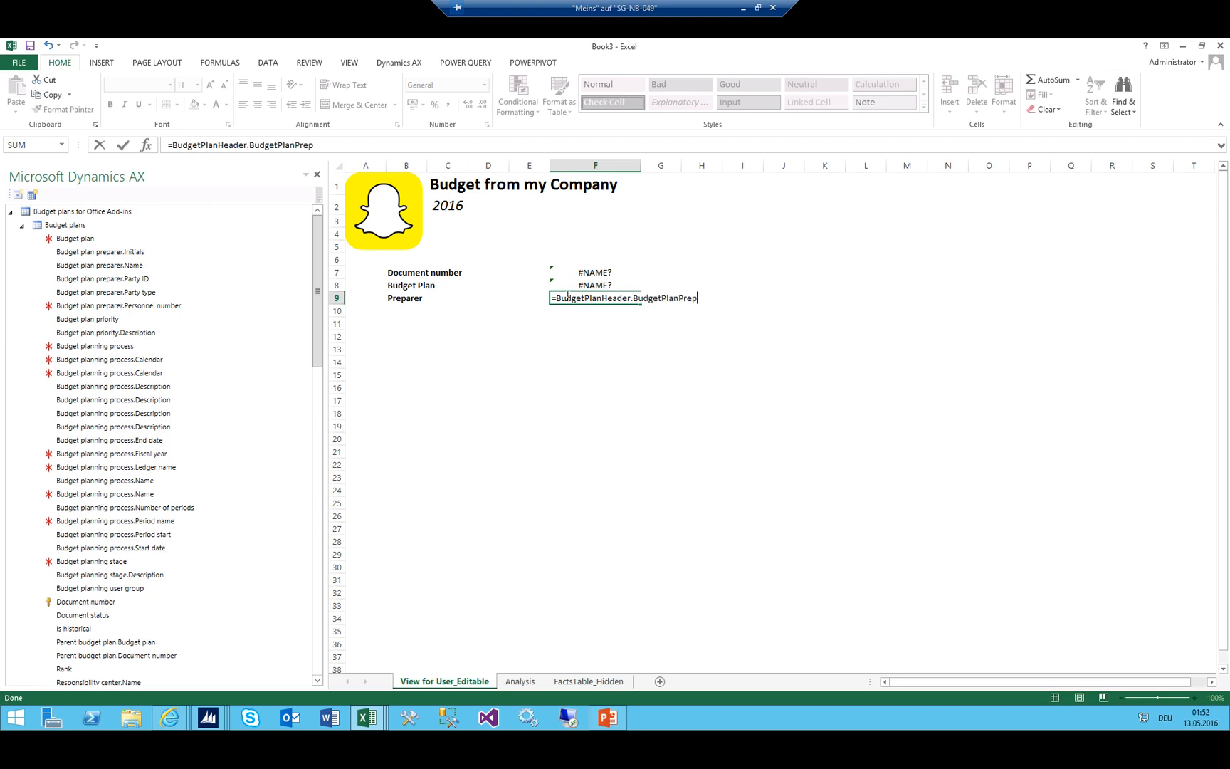
{"action": "type", "text": "arer"}
{"action": "key", "text": "Return"}
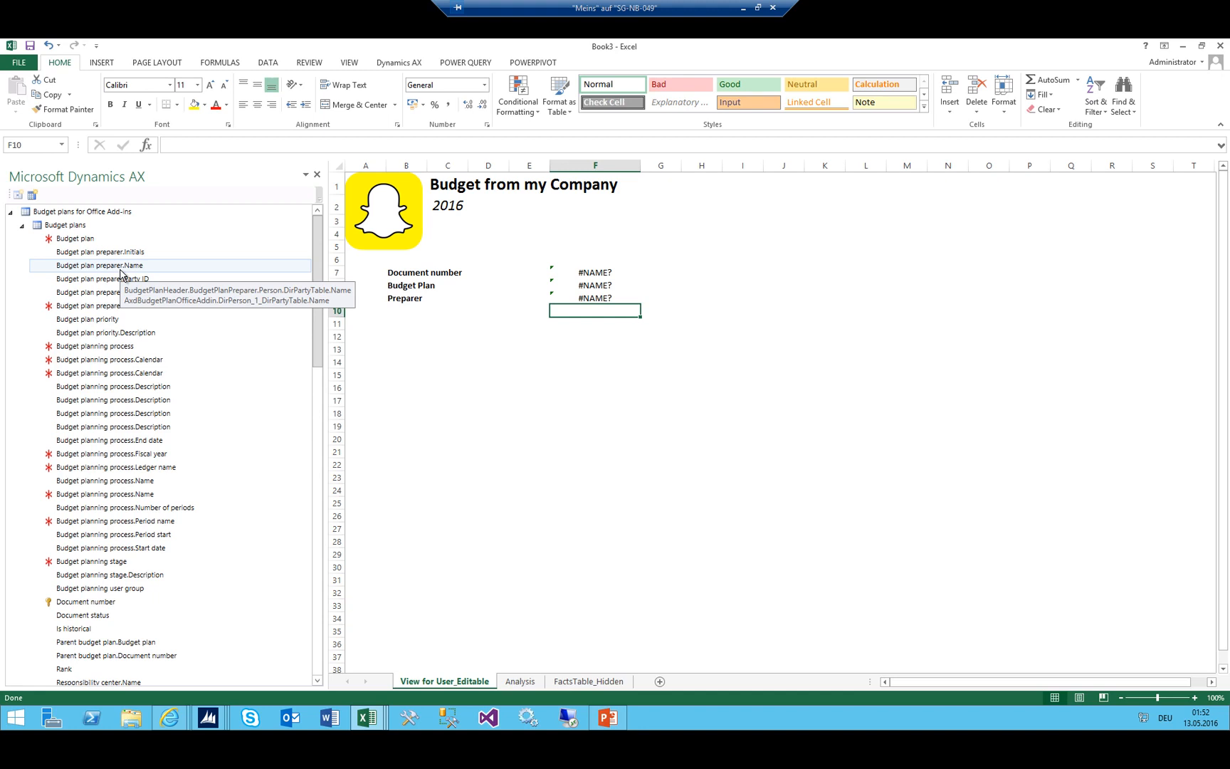
Extend the formula in F9 to =BudgetPlanHeader.BudgetPlanPreparer.Person.DirPartyTable.Name
{"action": "left_click", "coordinate": [601, 298]}
{"action": "left_click", "coordinate": [359, 143]}
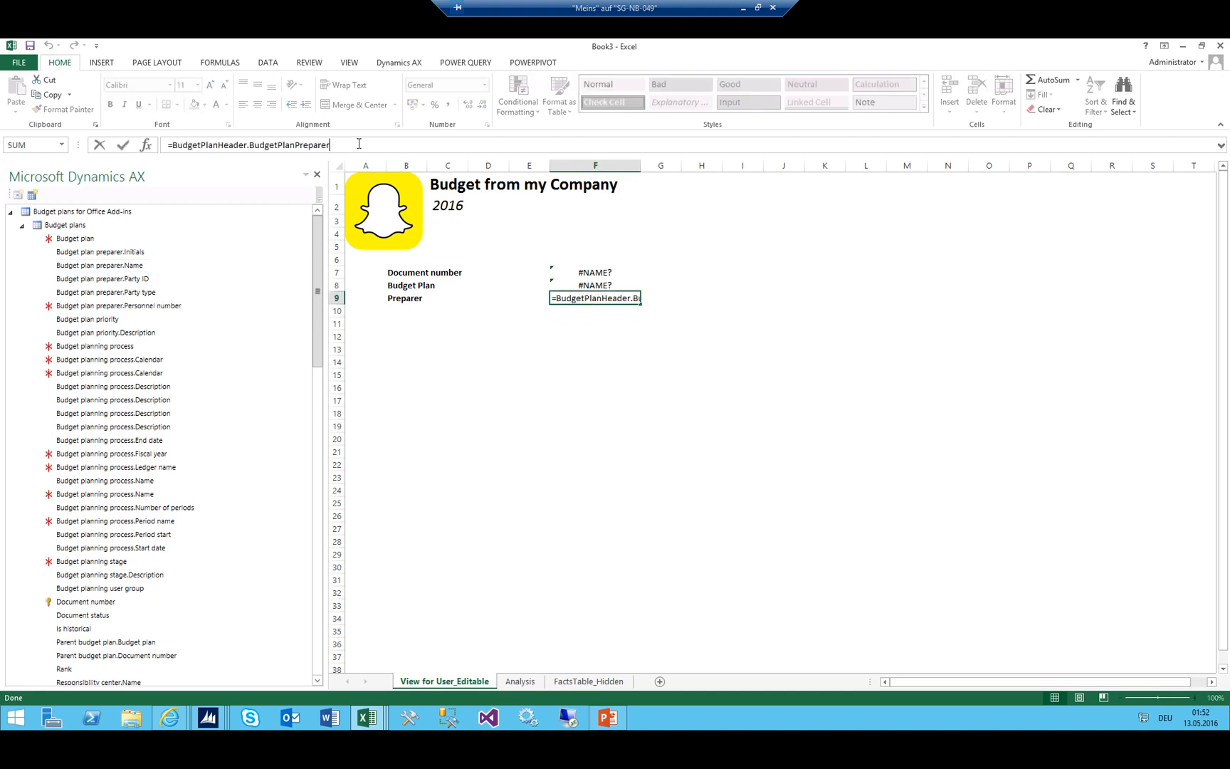
{"action": "type", "text": ".Person."}
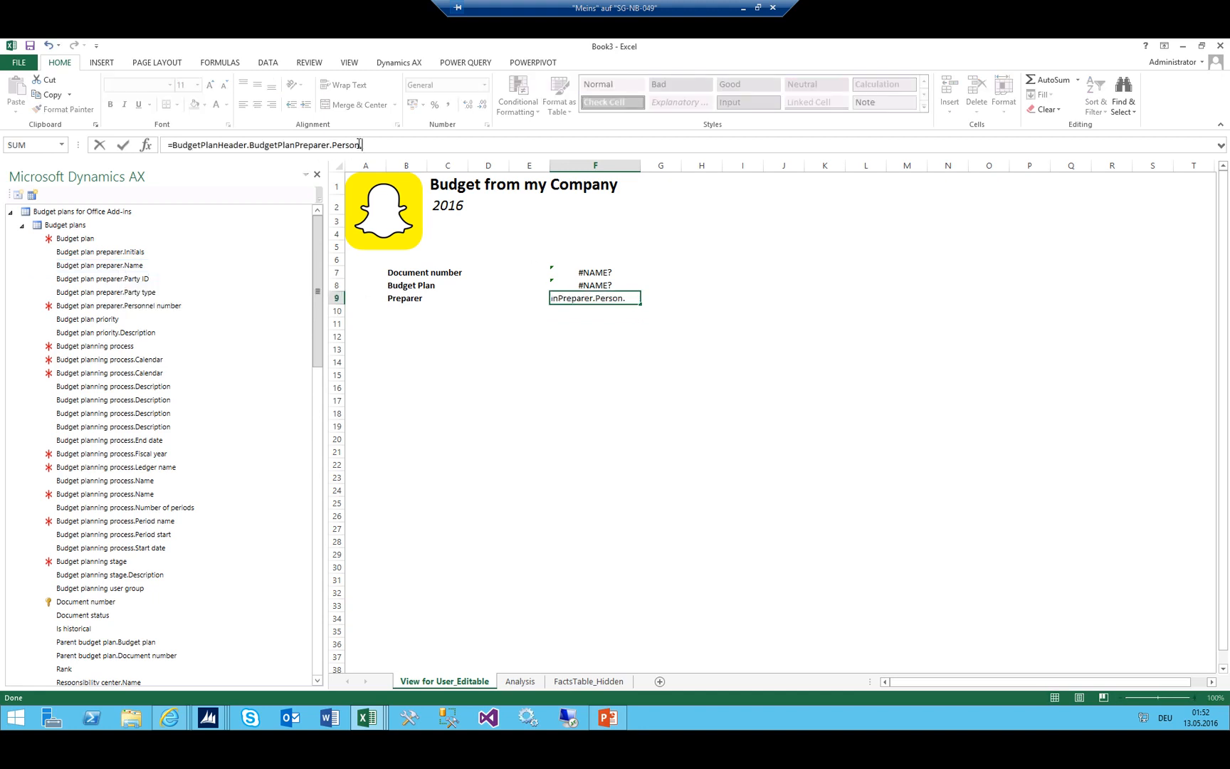
{"action": "key", "text": "Return"}
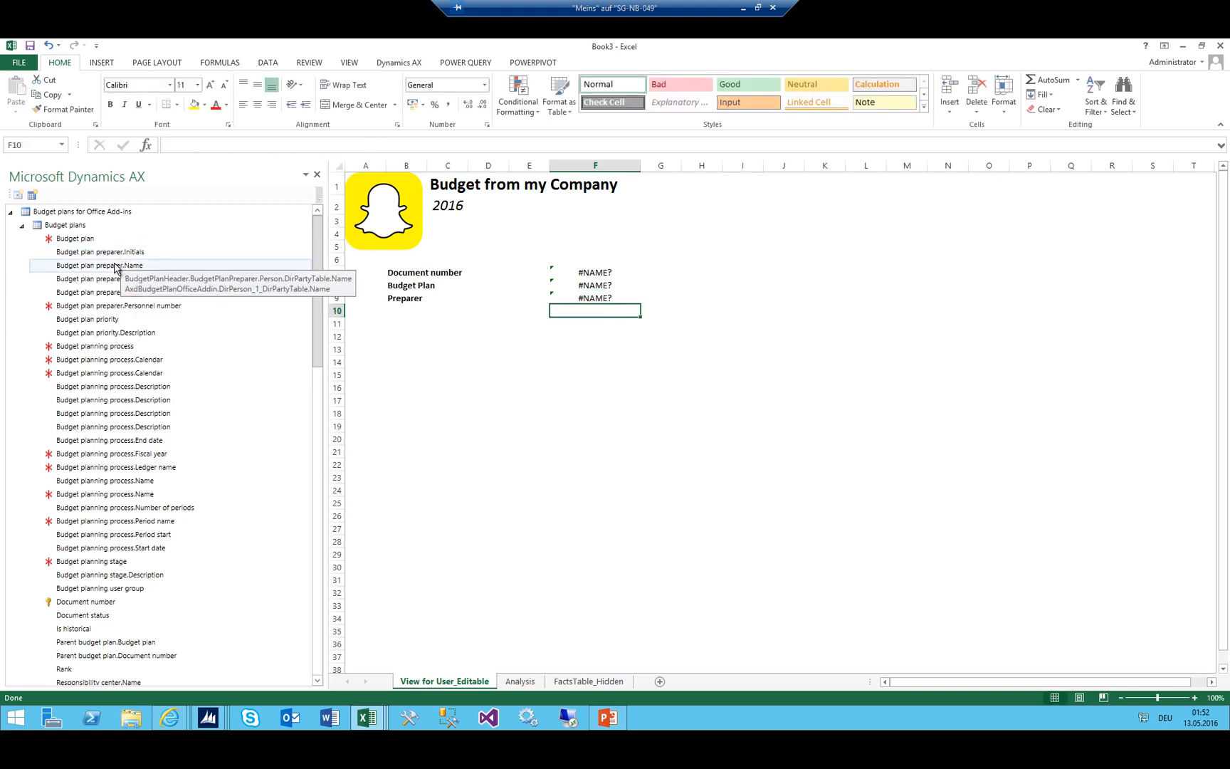
{"action": "left_click", "coordinate": [611, 298]}
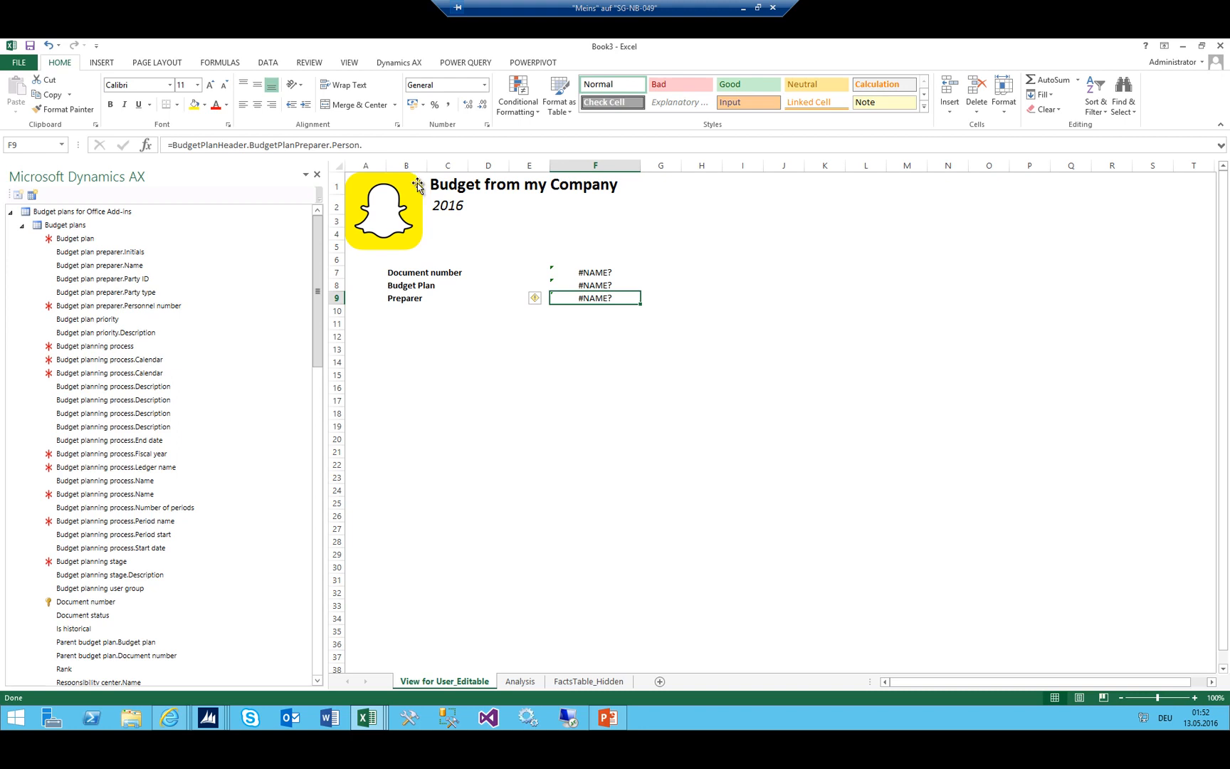
{"action": "left_click", "coordinate": [371, 145]}
{"action": "type", "text": "DirPart"}
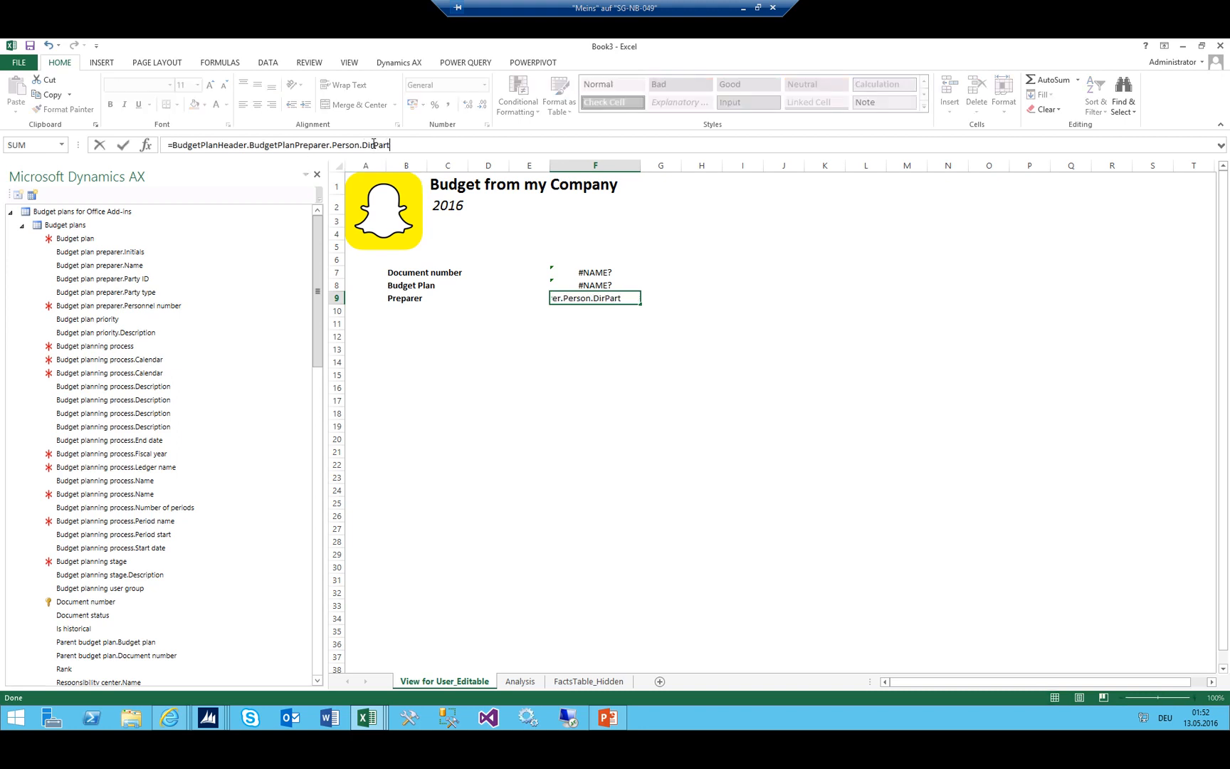
{"action": "type", "text": "yTable.Name"}
{"action": "key", "text": "Return"}
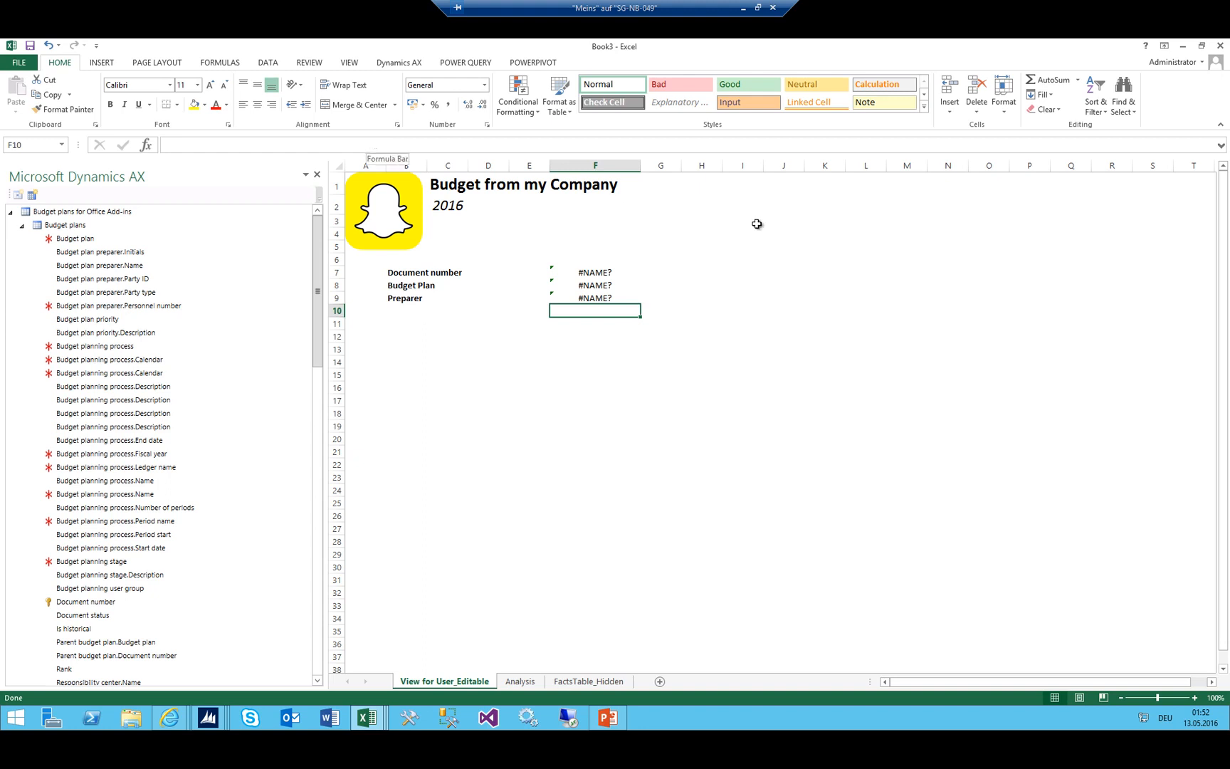
Select cell B13 below the header fields and collapse the Budget plans node in the Dynamics AX field tree
{"action": "left_click", "coordinate": [424, 336]}
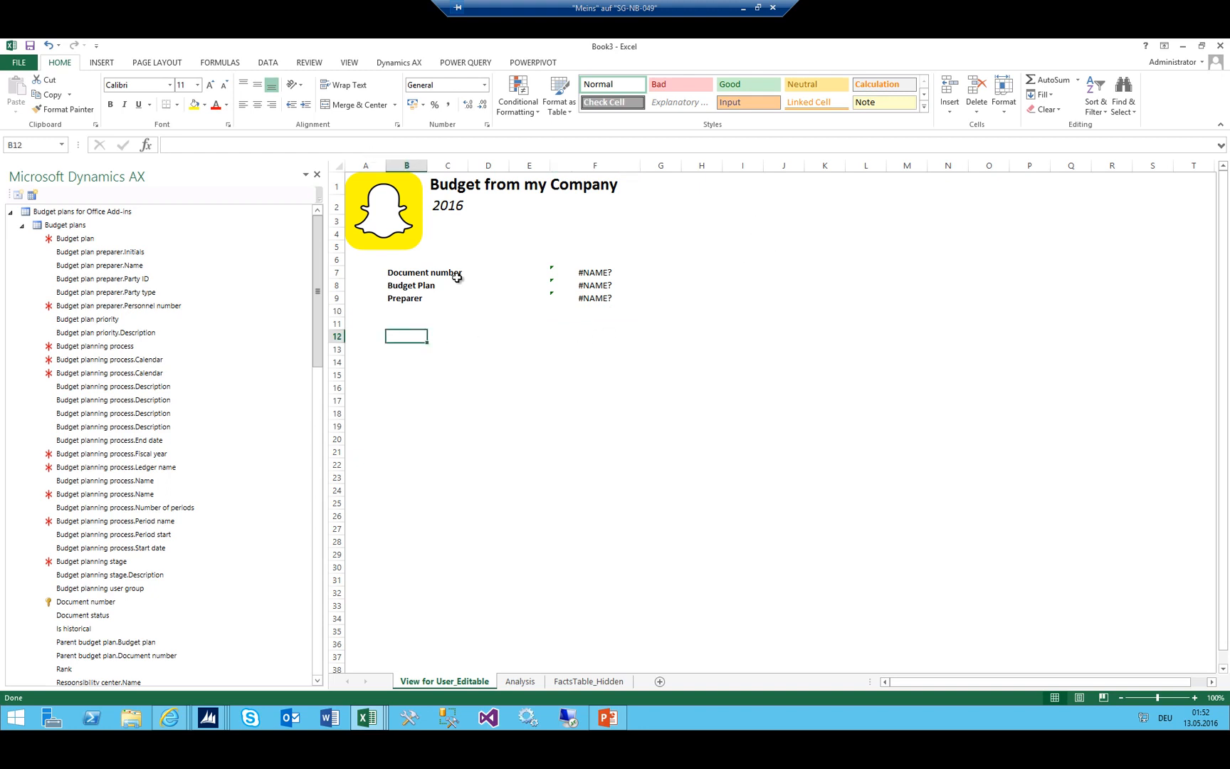
{"action": "left_click_drag", "start_coordinate": [400, 273], "coordinate": [605, 299]}
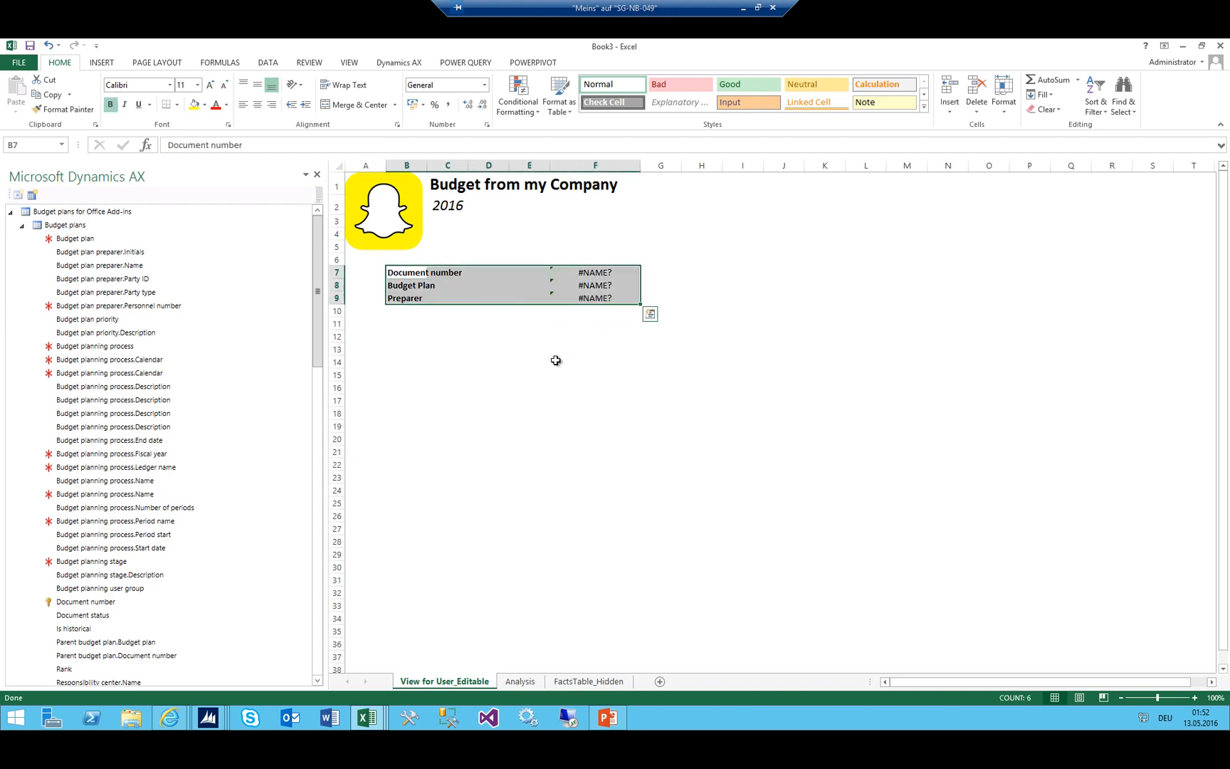
{"action": "left_click", "coordinate": [556, 360]}
{"action": "left_click", "coordinate": [392, 347]}
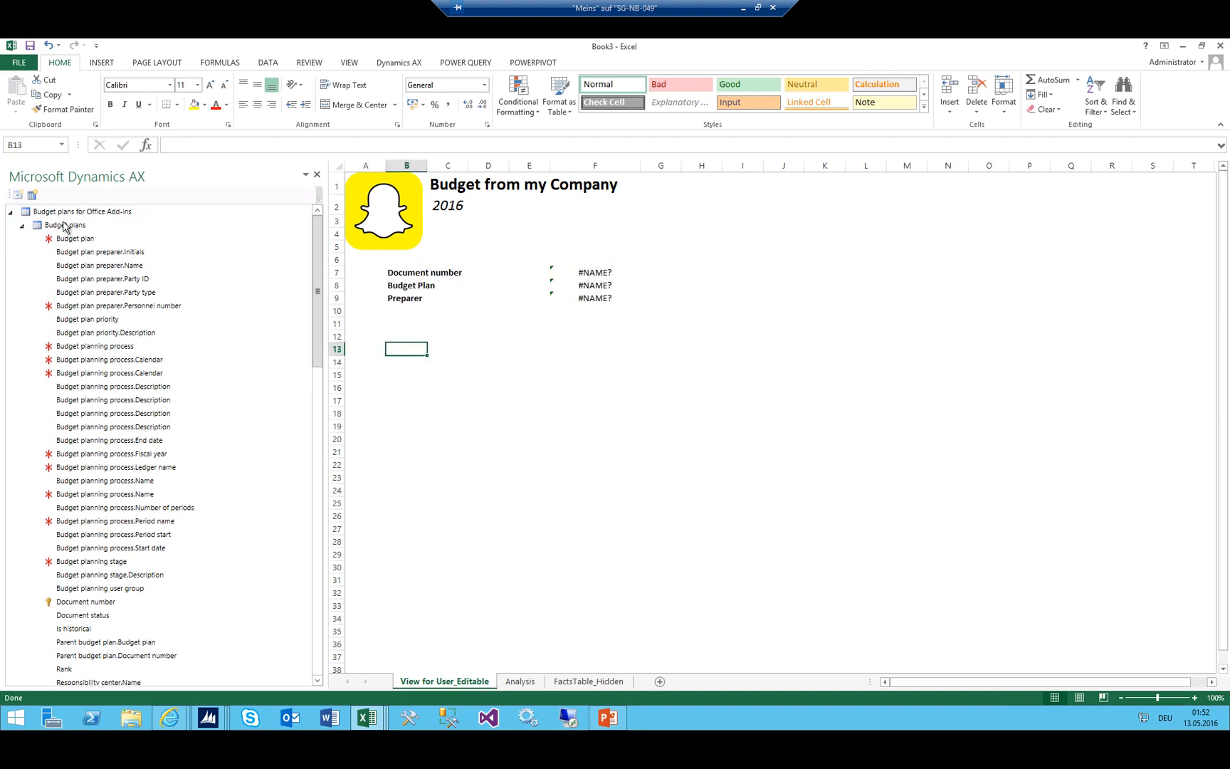
{"action": "left_click", "coordinate": [22, 226]}
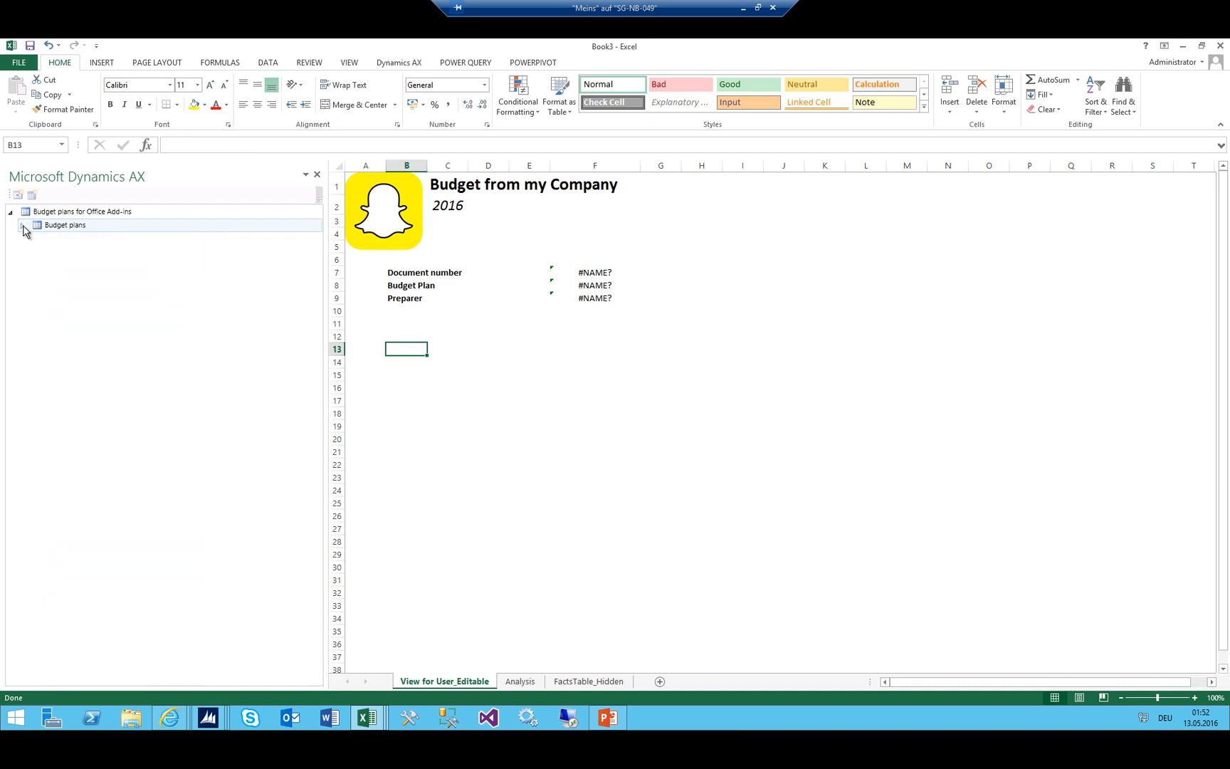
Expand the Budget plans node in the Dynamics AX field tree and look through its line detail fields
{"action": "left_click", "coordinate": [22, 225]}
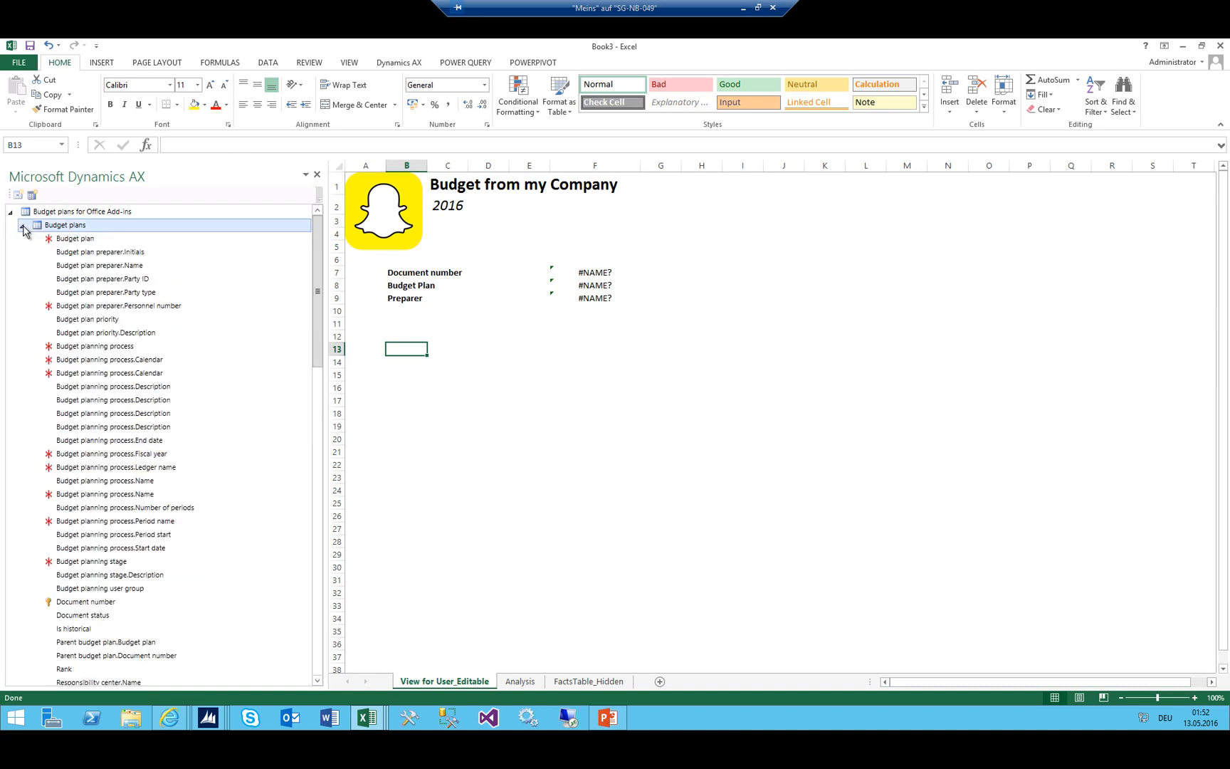
{"action": "scroll", "coordinate": [143, 351], "scroll_direction": "down", "scroll_amount": 16}
{"action": "scroll", "coordinate": [141, 402], "scroll_direction": "down", "scroll_amount": 9}
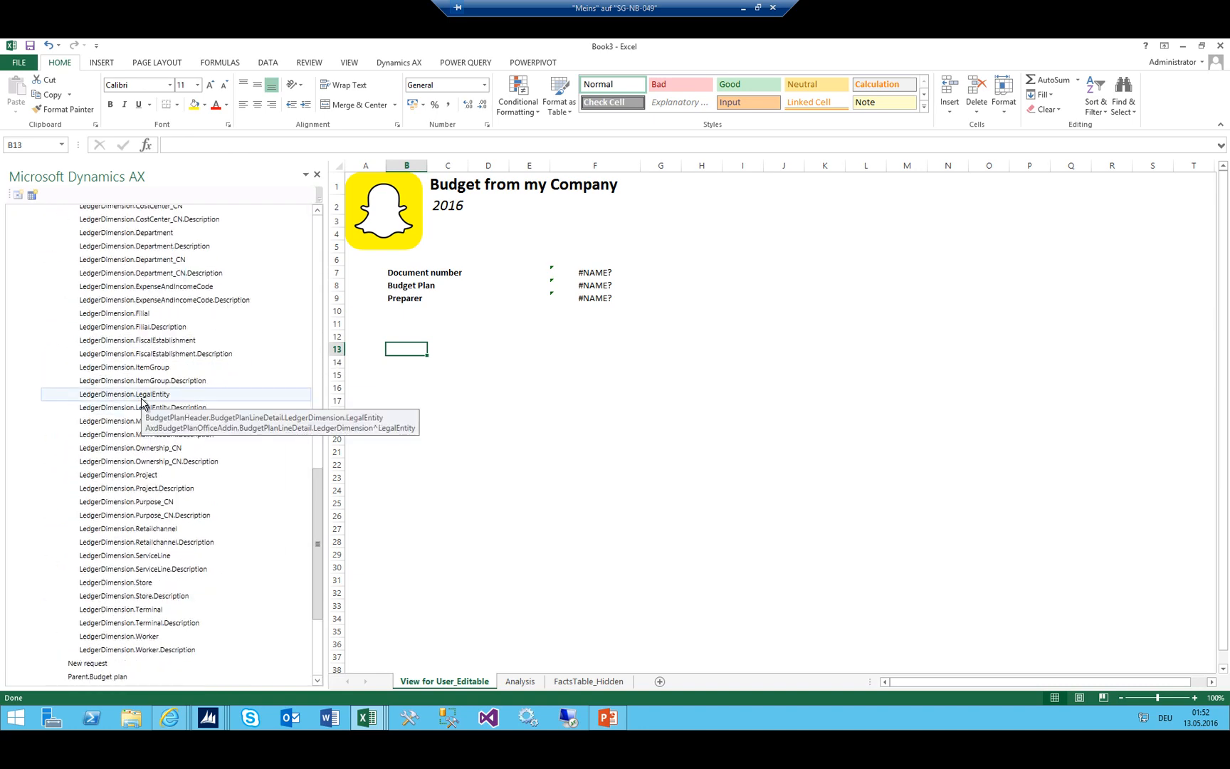
Switch to Dynamics AX and open Matrix fields for worksheet templates in the Budgeting module's budget planning setup
{"action": "left_click", "coordinate": [208, 717]}
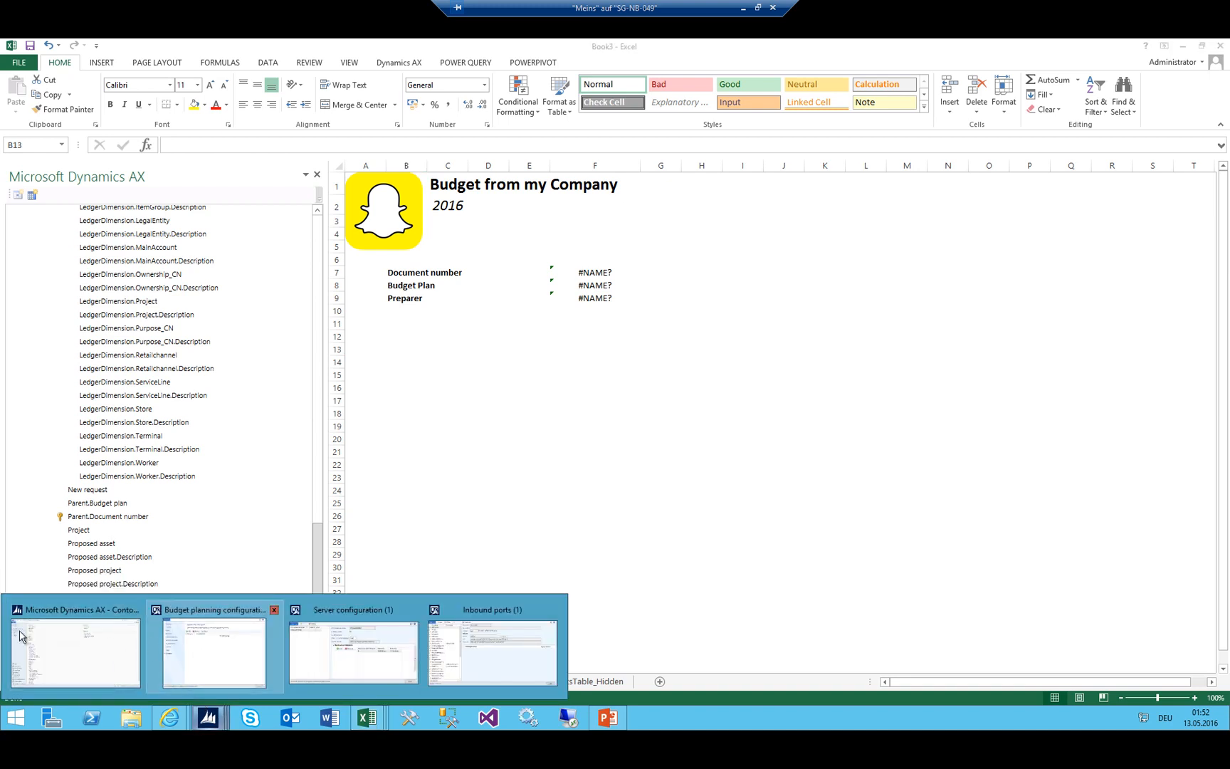
{"action": "left_click", "coordinate": [89, 644]}
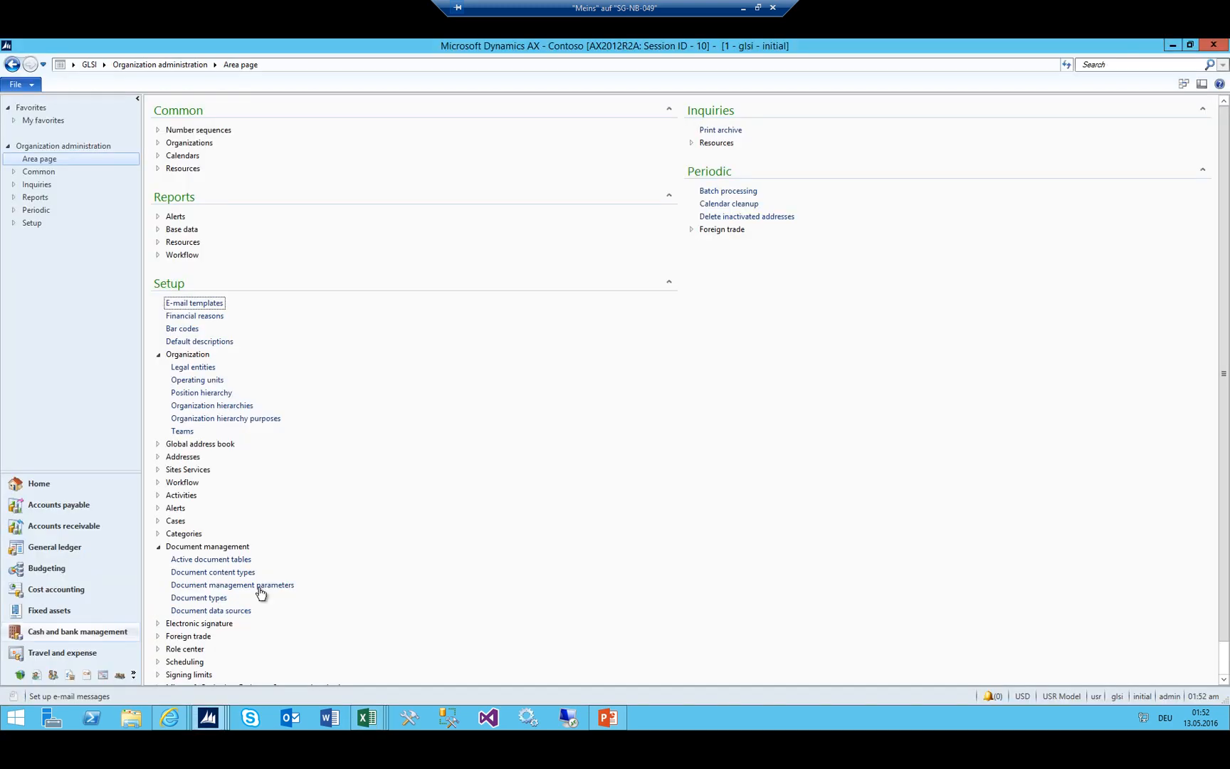
{"action": "left_click", "coordinate": [104, 65]}
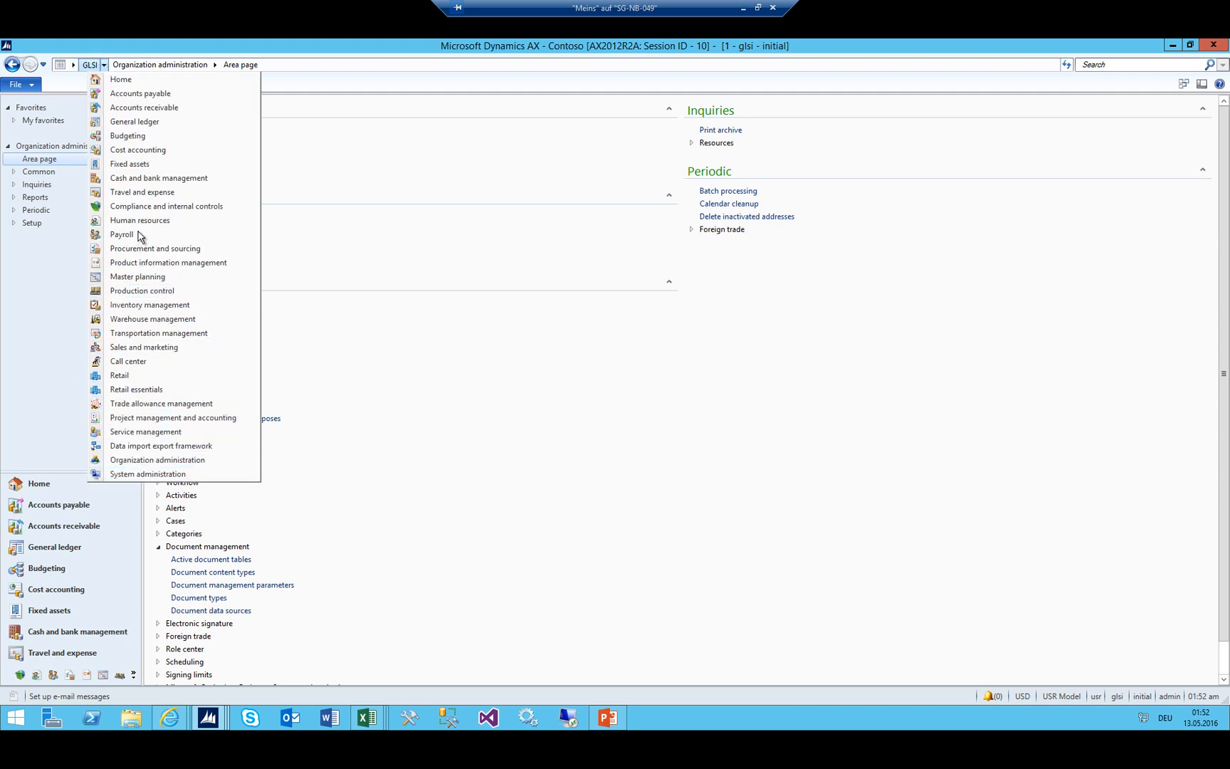
{"action": "left_click", "coordinate": [128, 136]}
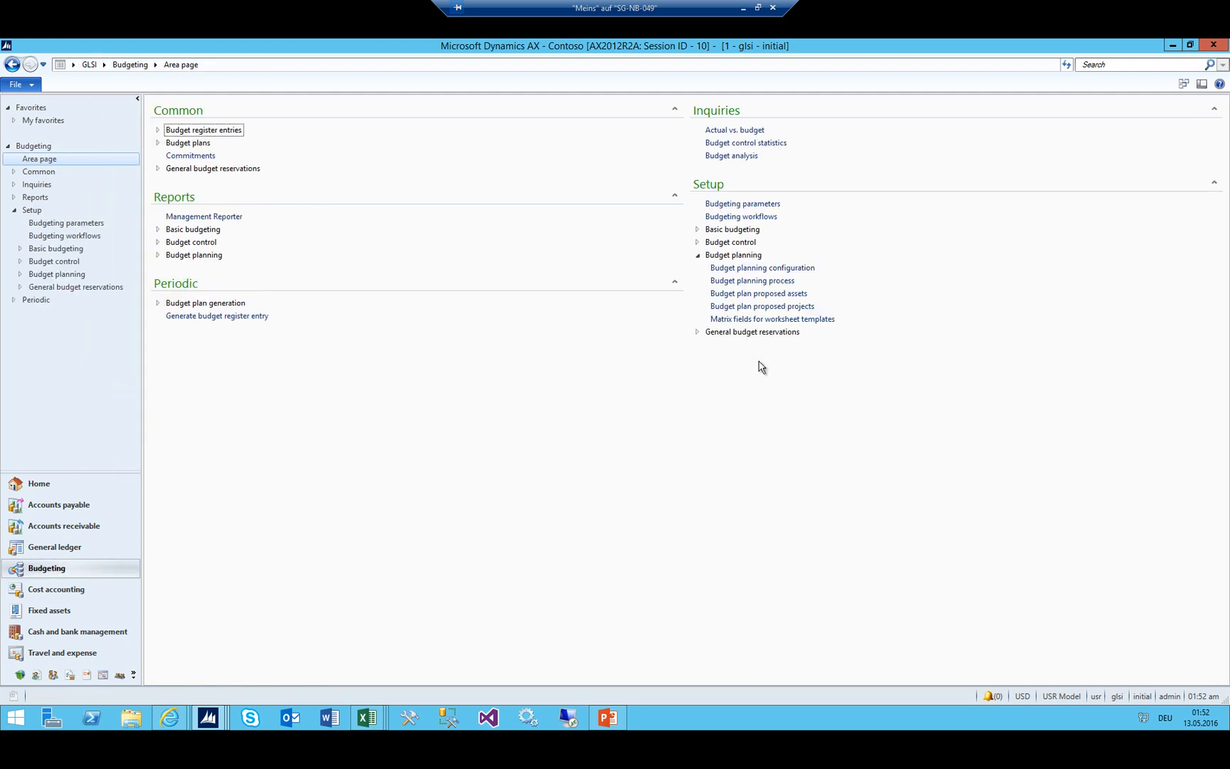
{"action": "left_click", "coordinate": [754, 318]}
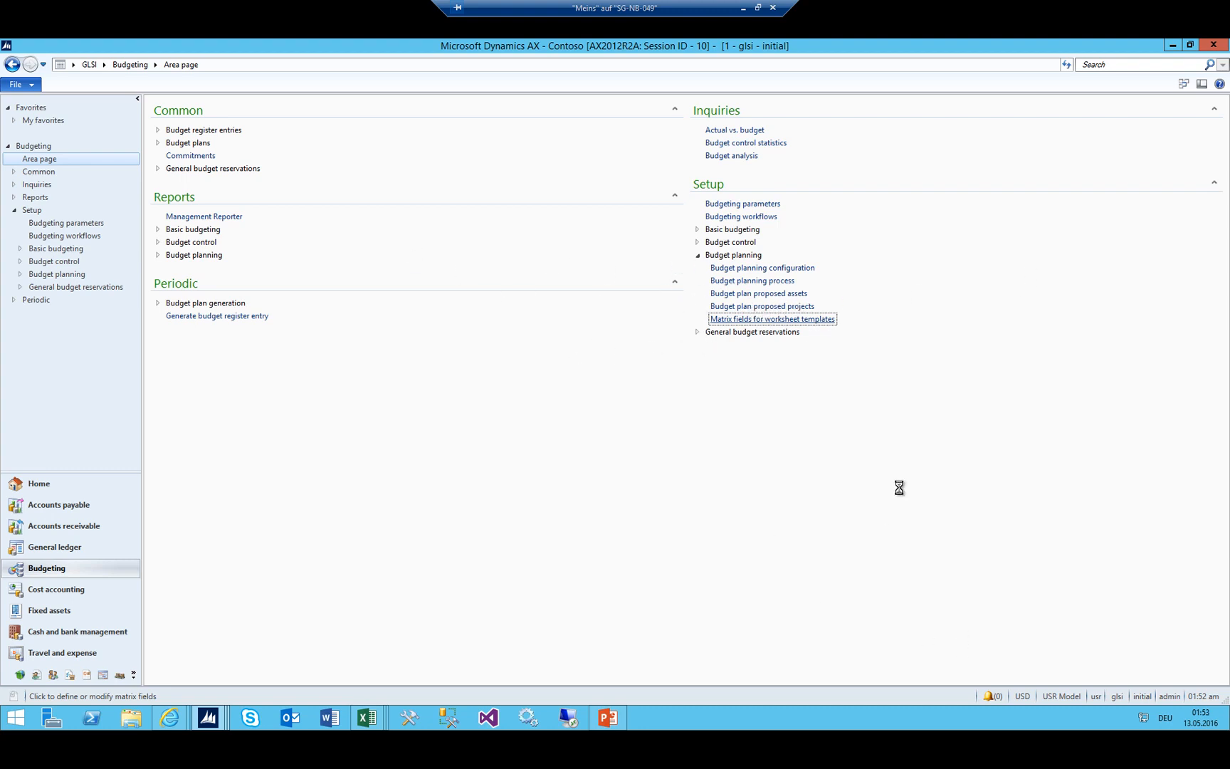
Switch back to Book3 in Excel and start a read-only matrix field named LJA for Budget plan line detail
{"action": "mouse_move", "coordinate": [380, 720]}
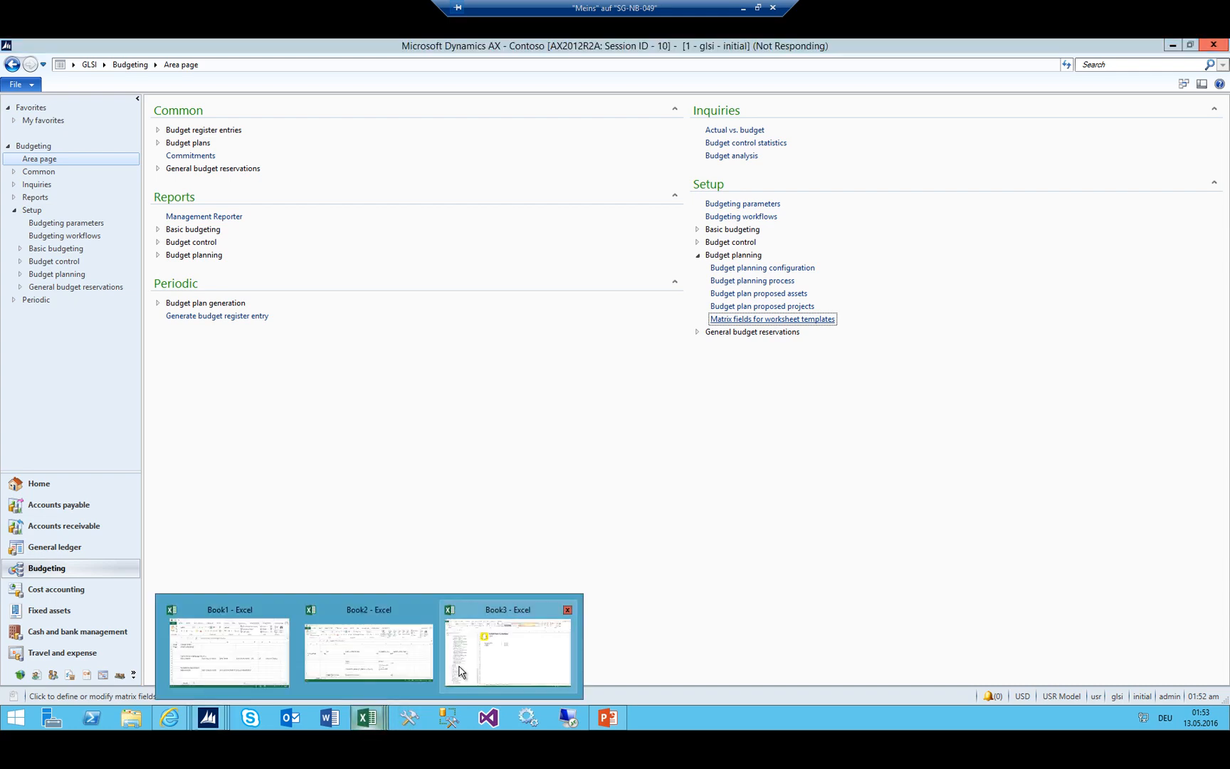
{"action": "left_click", "coordinate": [472, 660]}
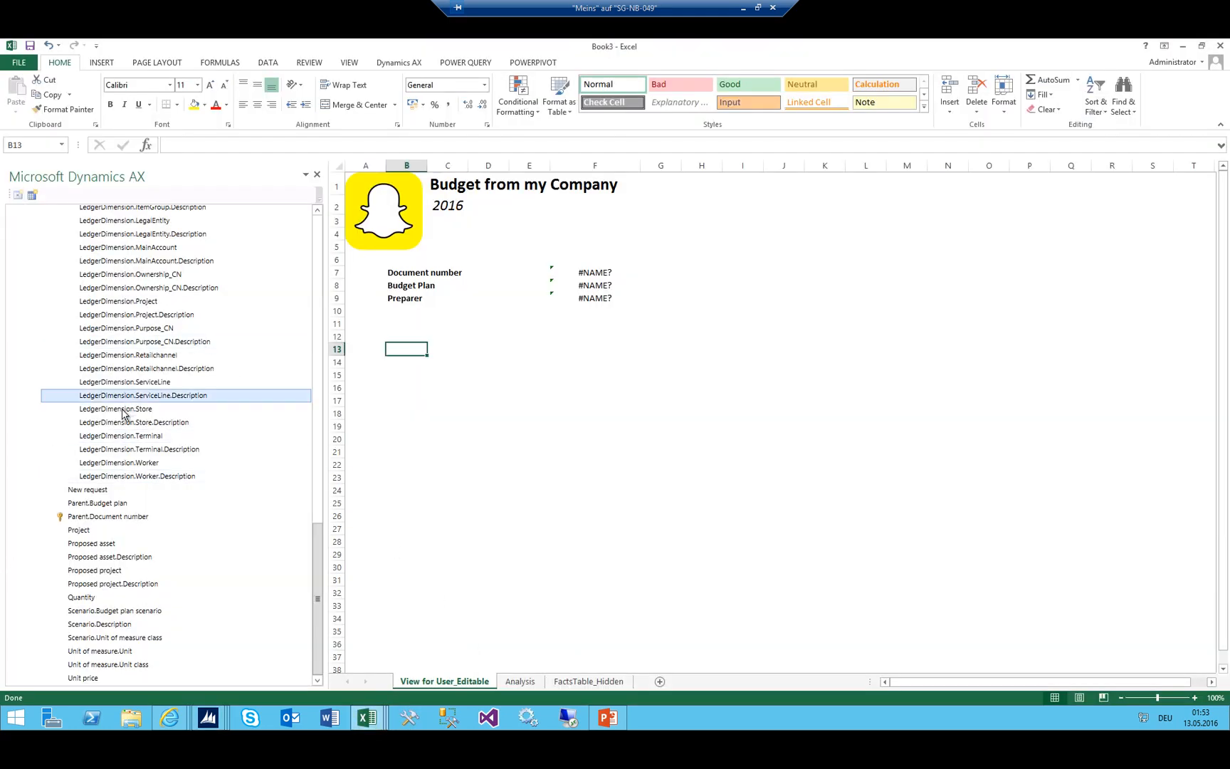
{"action": "scroll", "coordinate": [121, 425], "scroll_direction": "up", "scroll_amount": 15}
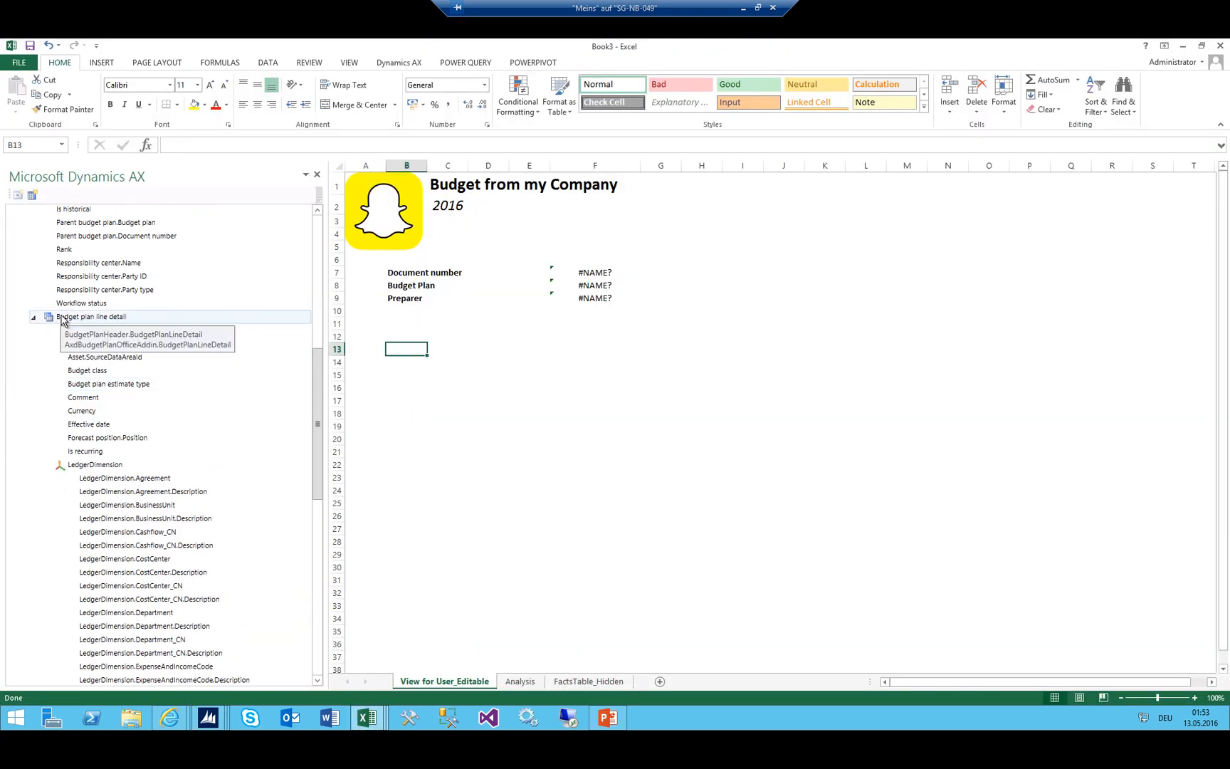
{"action": "right_click", "coordinate": [61, 318]}
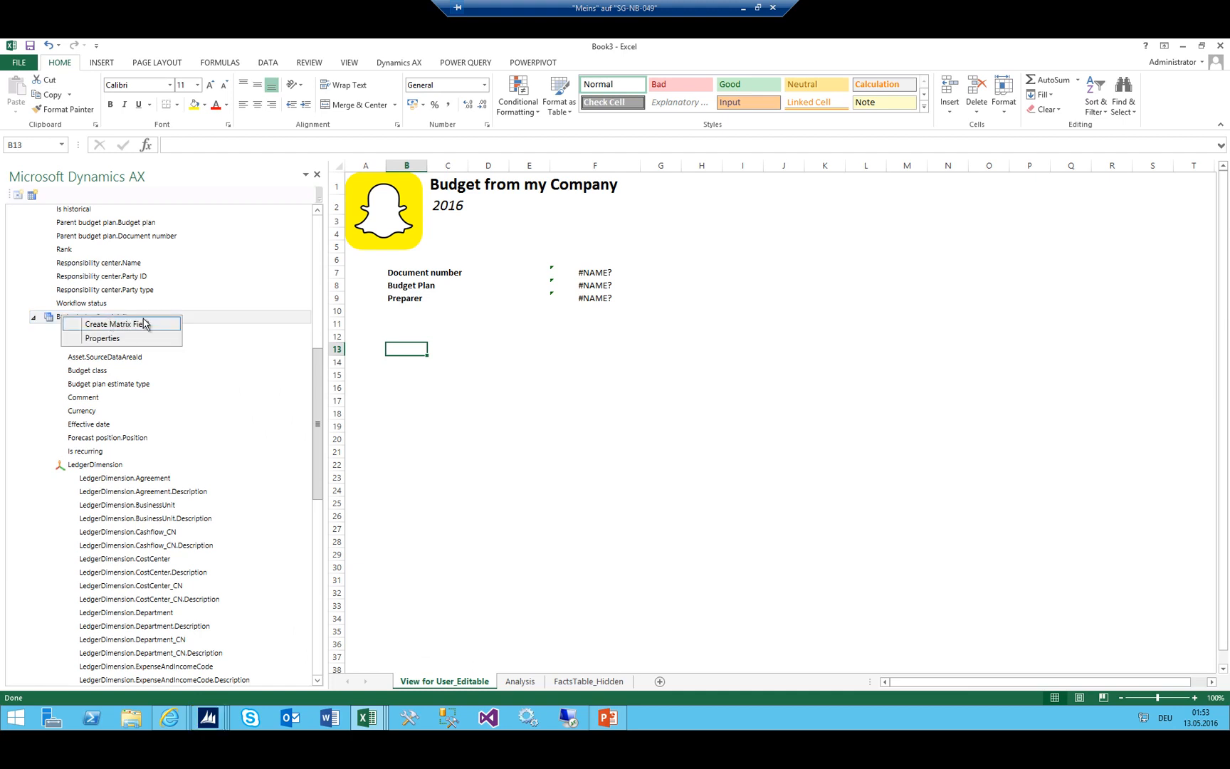
{"action": "left_click", "coordinate": [230, 317]}
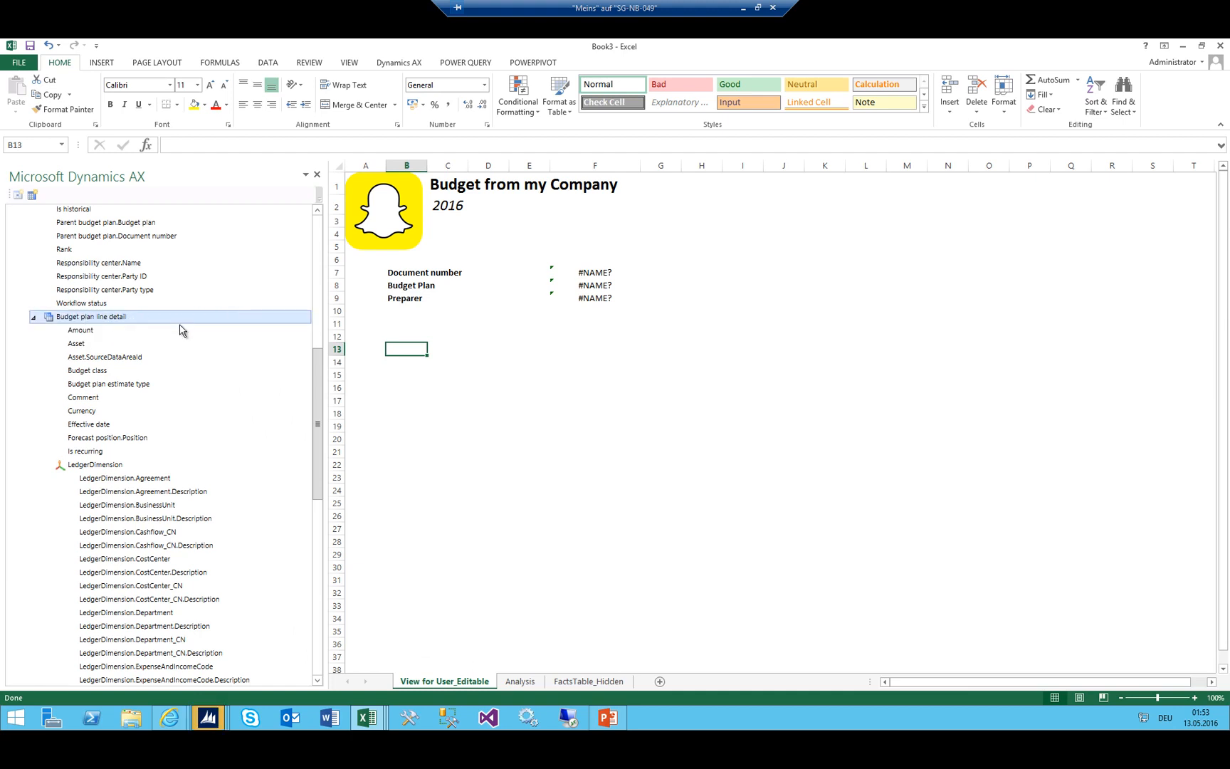
{"action": "right_click", "coordinate": [120, 319]}
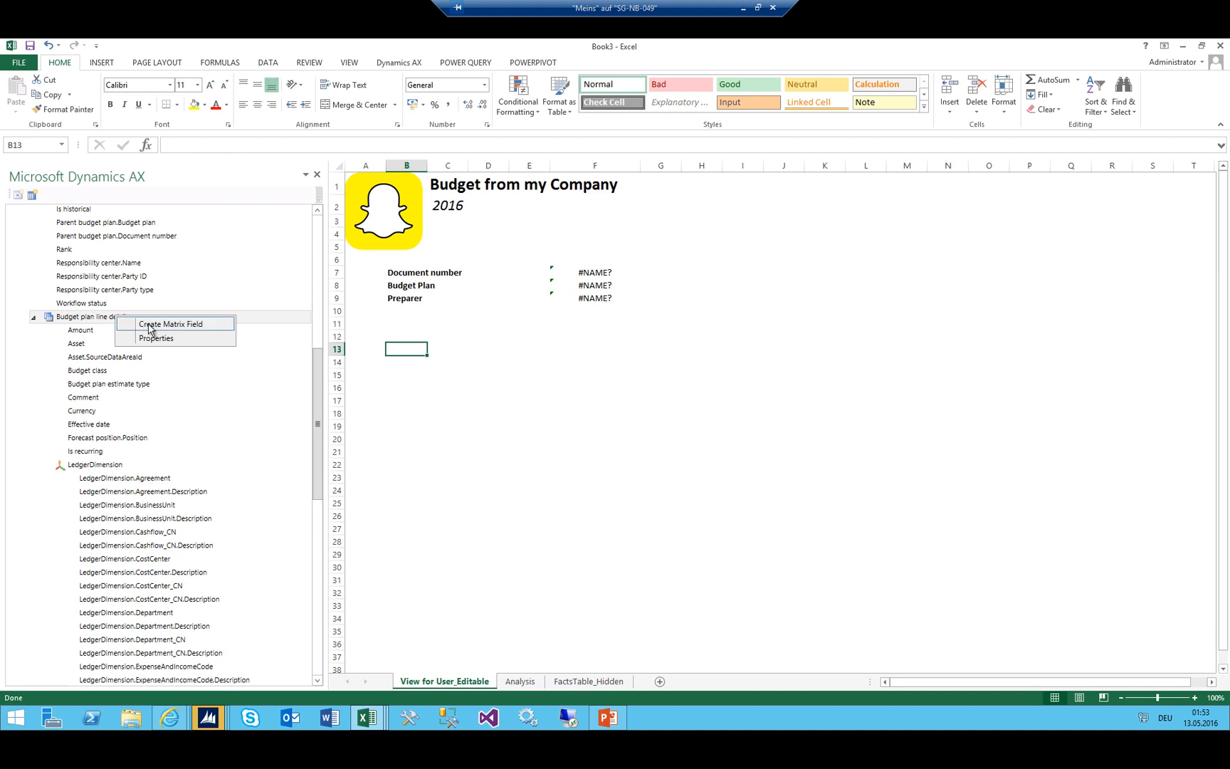
{"action": "left_click", "coordinate": [151, 325]}
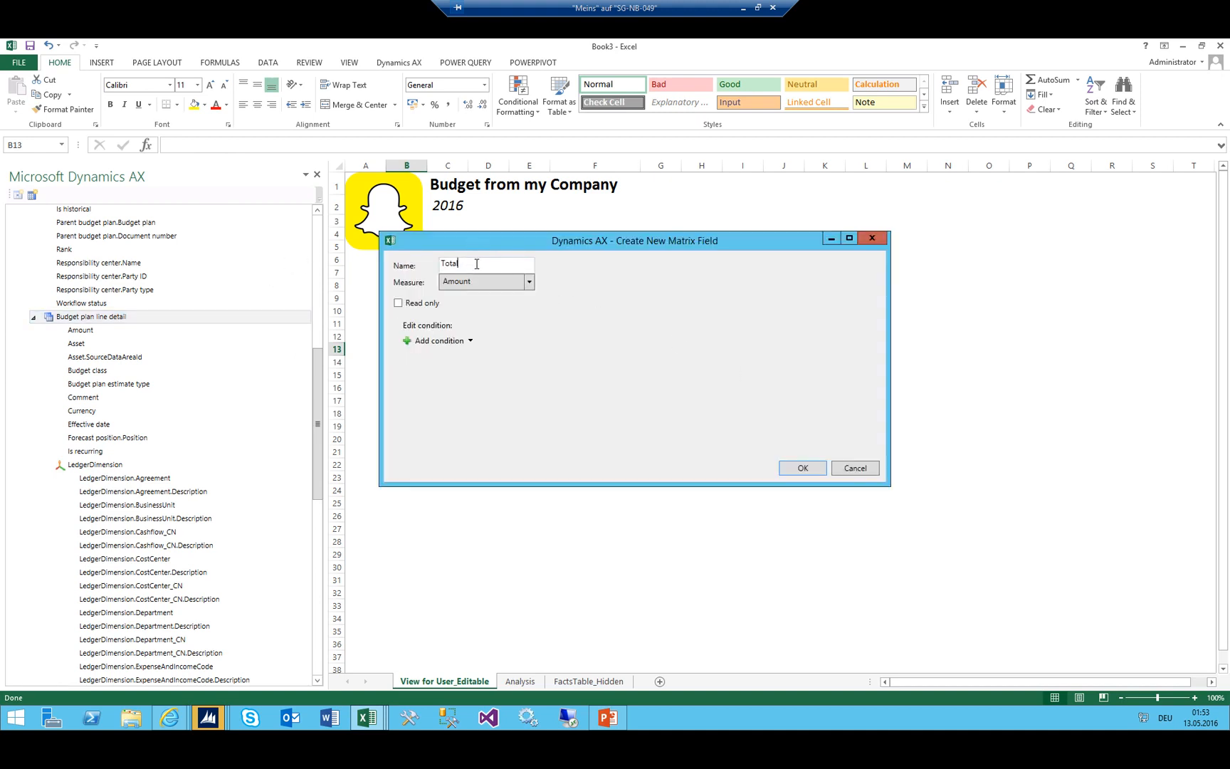
{"action": "left_click_drag", "start_coordinate": [477, 264], "coordinate": [294, 264]}
{"action": "type", "text": "Li"}
{"action": "left_click", "coordinate": [400, 305]}
Add the condition that the line detail's Budget plan scenario is 001_LJA and save the LJA matrix field
{"action": "left_click", "coordinate": [470, 341]}
{"action": "left_click", "coordinate": [459, 346]}
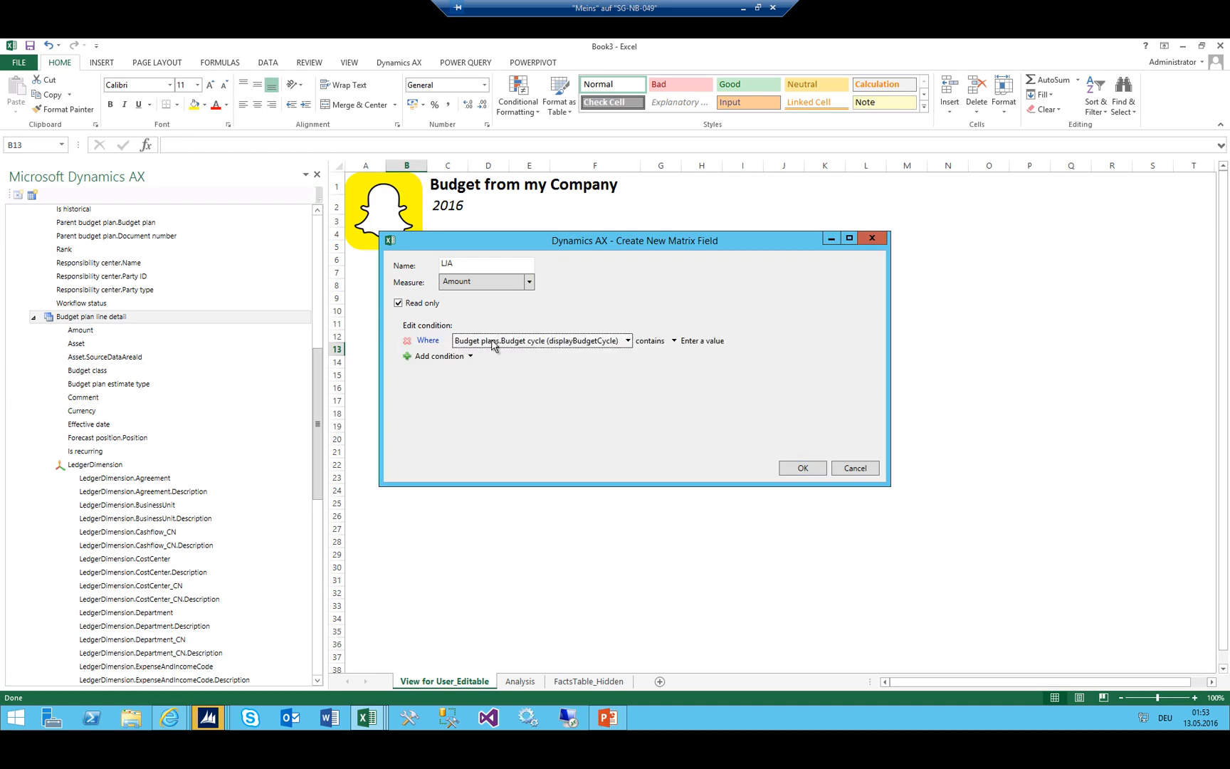
{"action": "left_click", "coordinate": [614, 341]}
{"action": "mouse_move", "coordinate": [553, 375]}
{"action": "scroll", "coordinate": [702, 384], "scroll_direction": "down", "scroll_amount": 5}
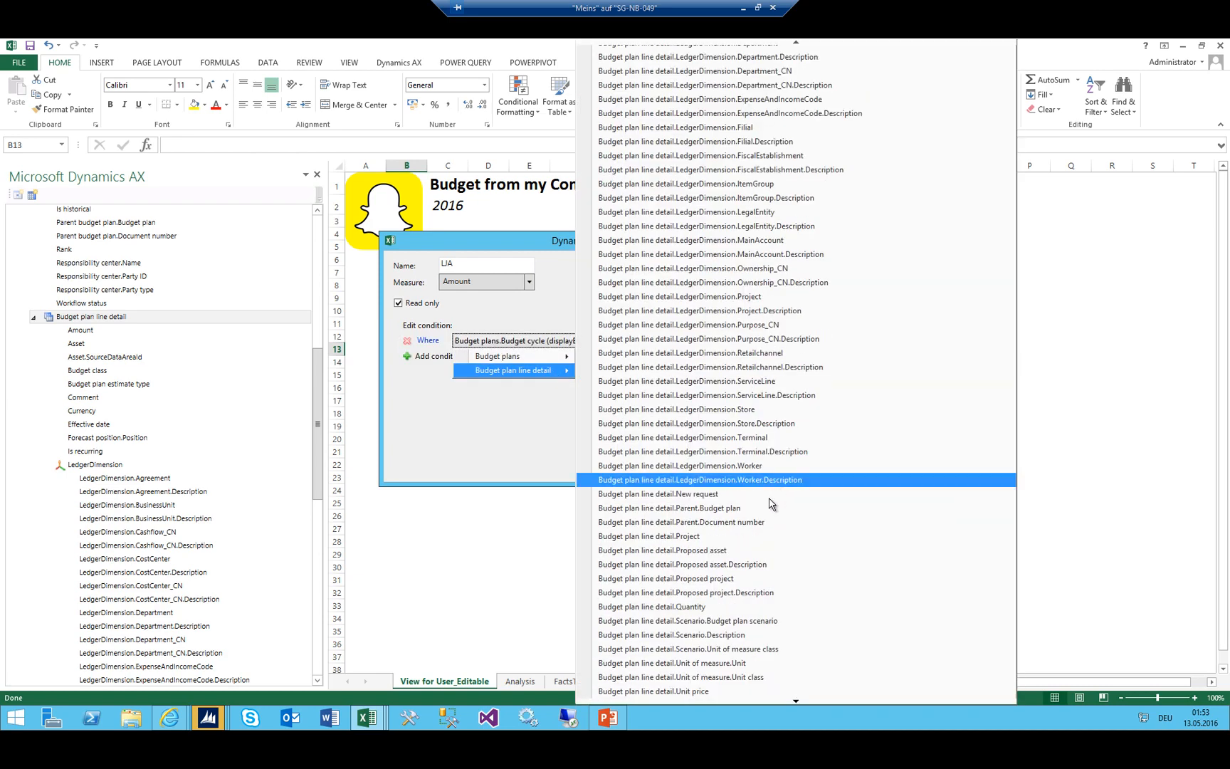
{"action": "left_click", "coordinate": [752, 625]}
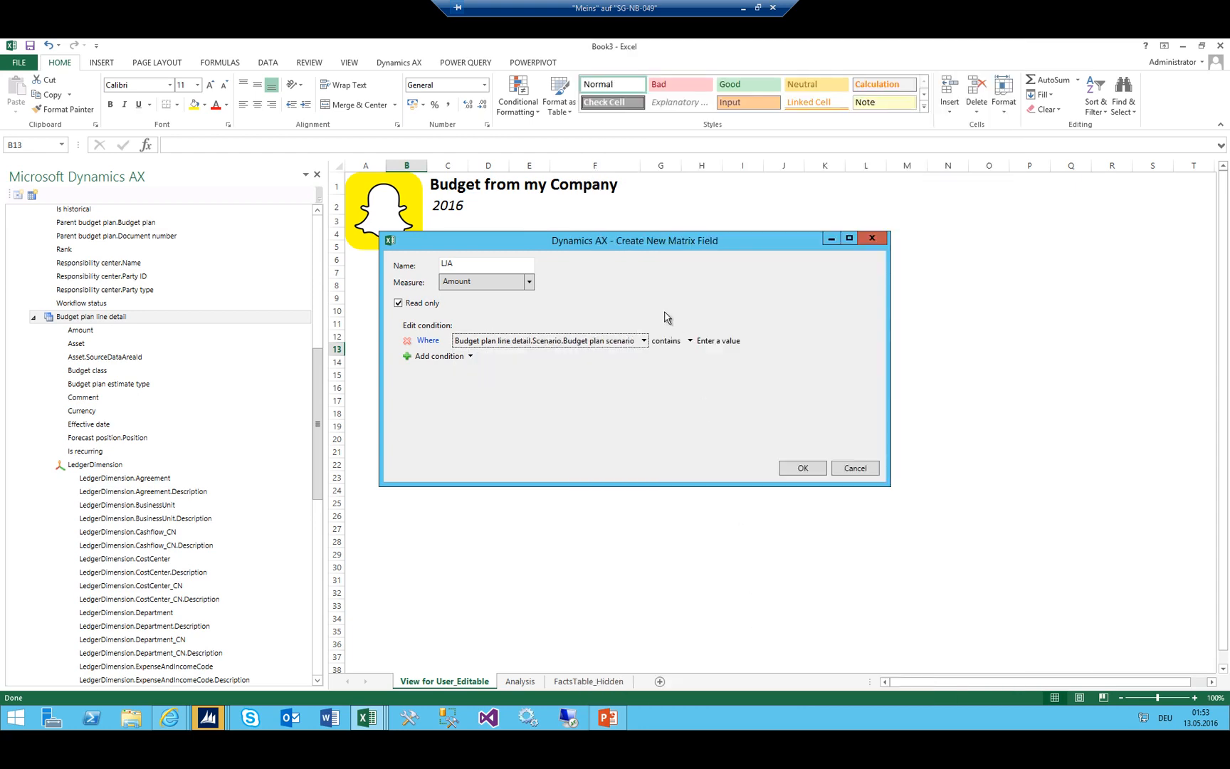
{"action": "left_click", "coordinate": [662, 341]}
{"action": "left_click", "coordinate": [665, 385]}
{"action": "left_click", "coordinate": [706, 342]}
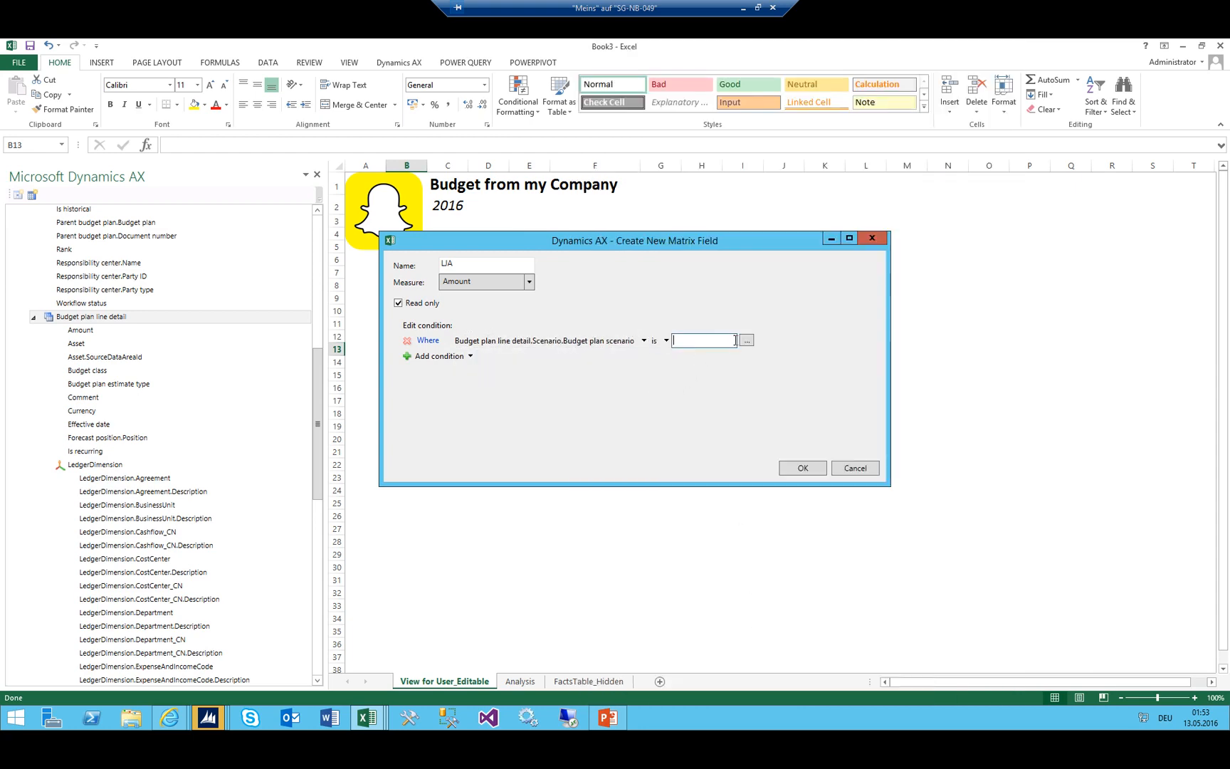
{"action": "left_click", "coordinate": [744, 341]}
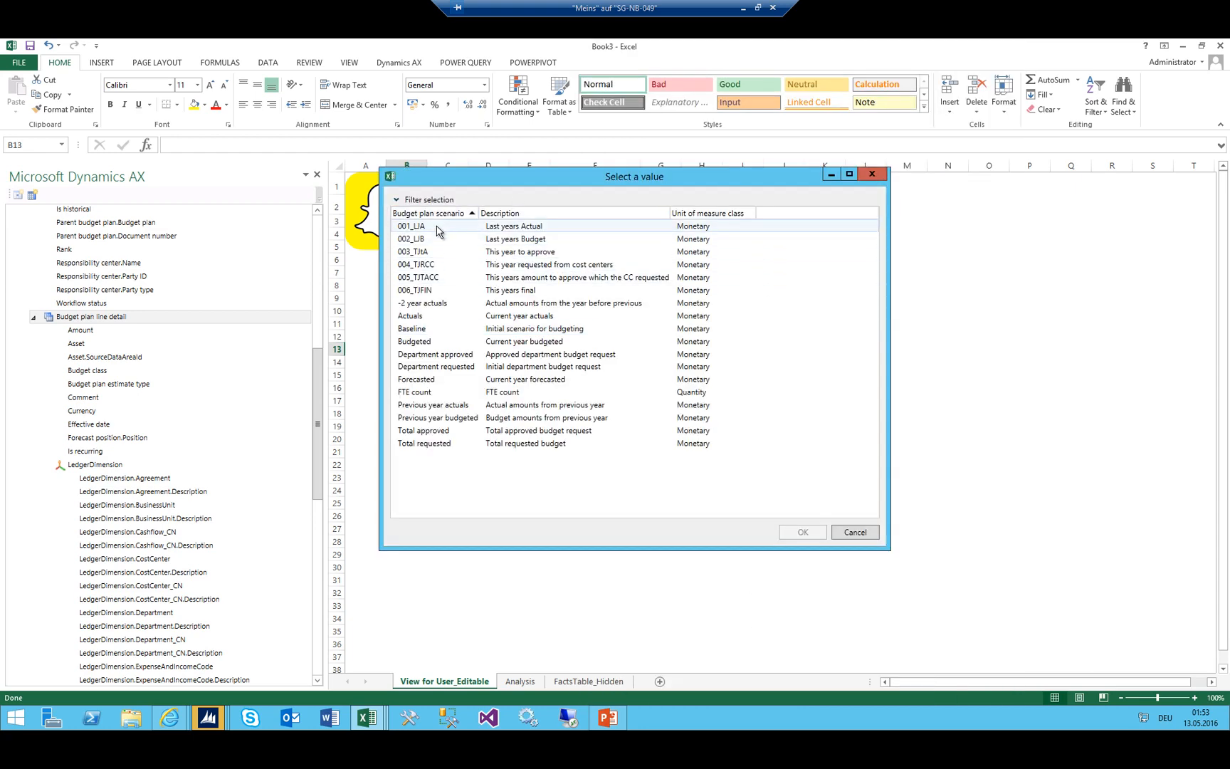
{"action": "double_click", "coordinate": [435, 226]}
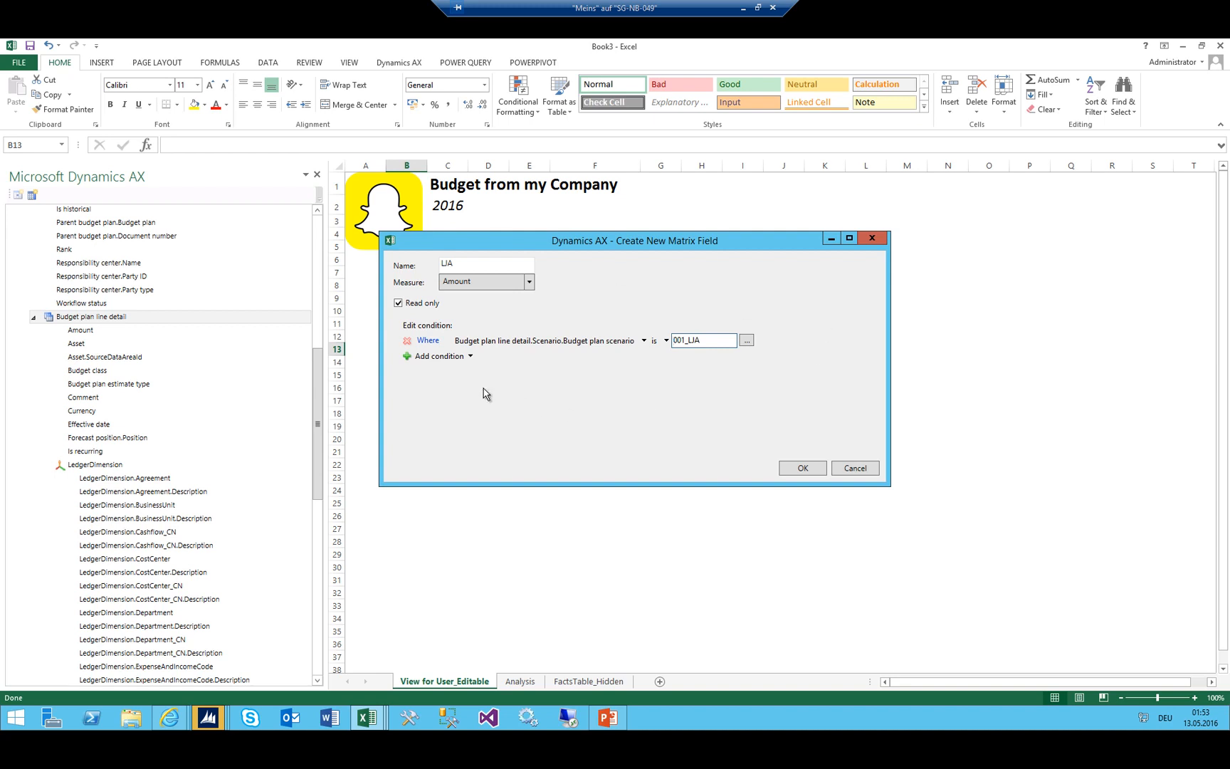
{"action": "left_click", "coordinate": [800, 467]}
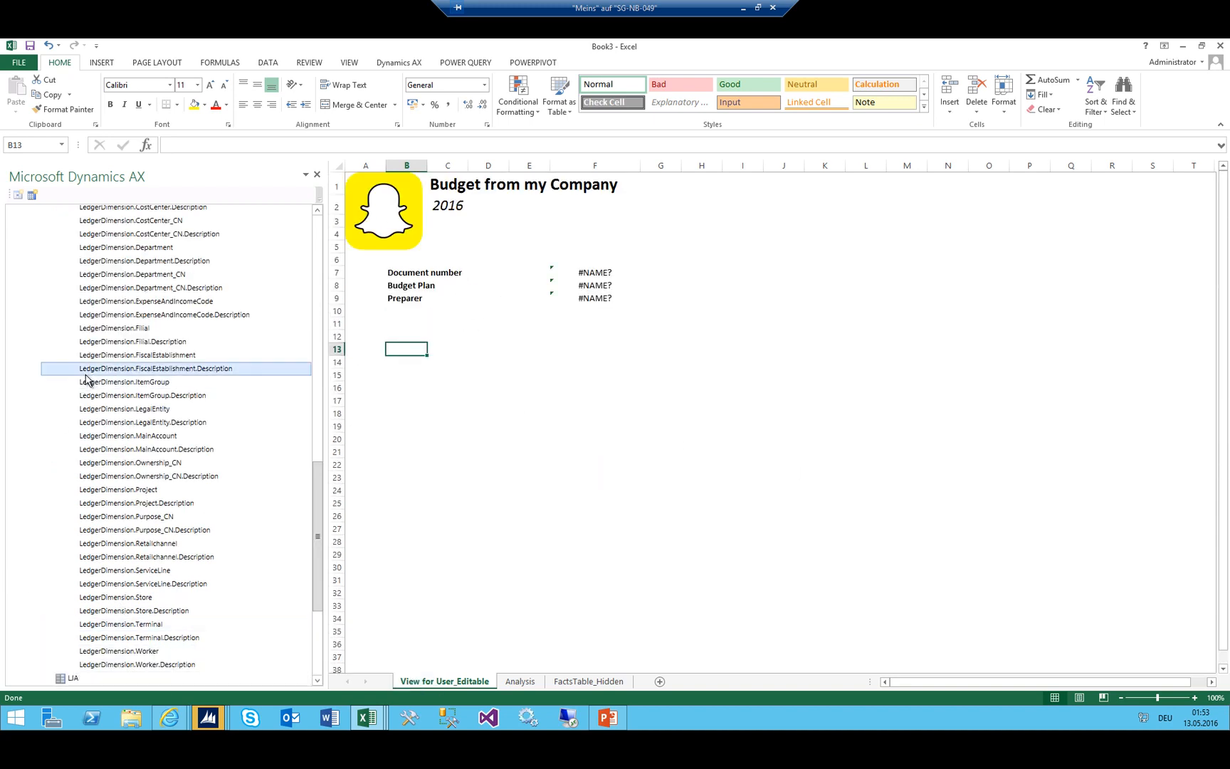
Start a second read-only matrix field for Budget plan line detail, named LJB
{"action": "scroll", "coordinate": [88, 398], "scroll_direction": "up", "scroll_amount": 12}
{"action": "right_click", "coordinate": [93, 428]}
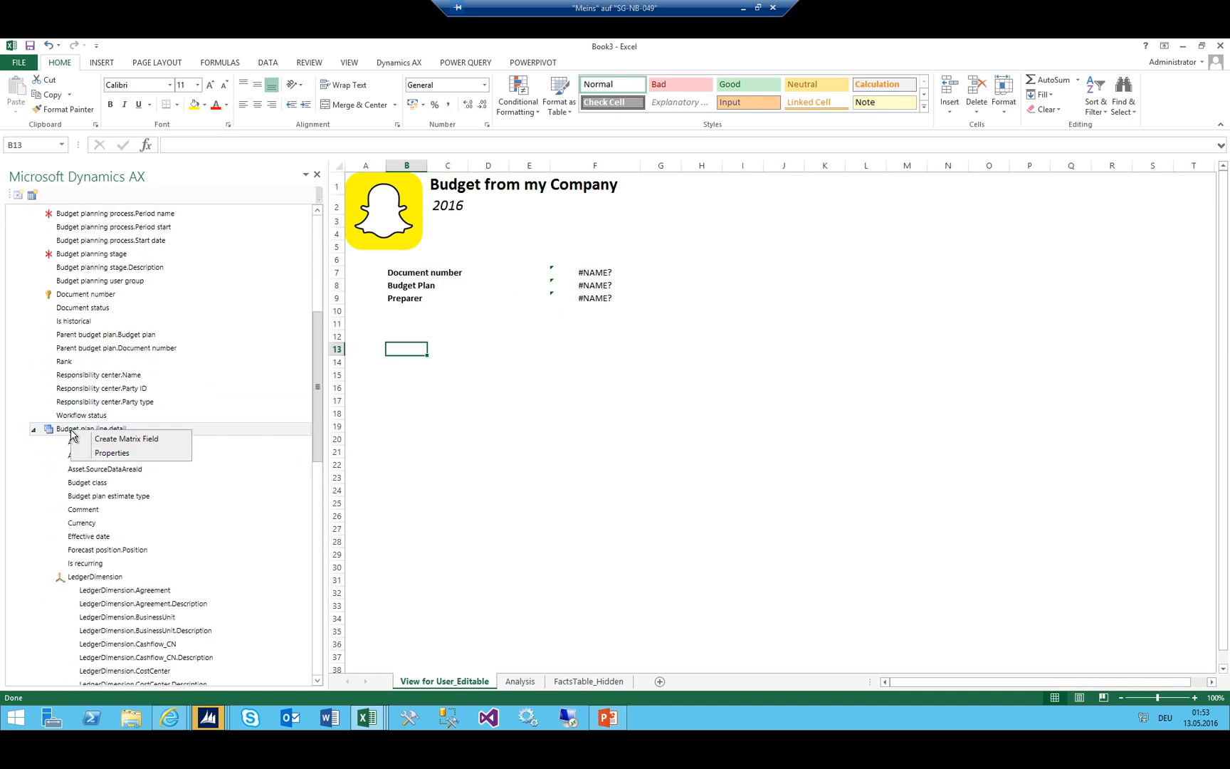
{"action": "left_click", "coordinate": [161, 443]}
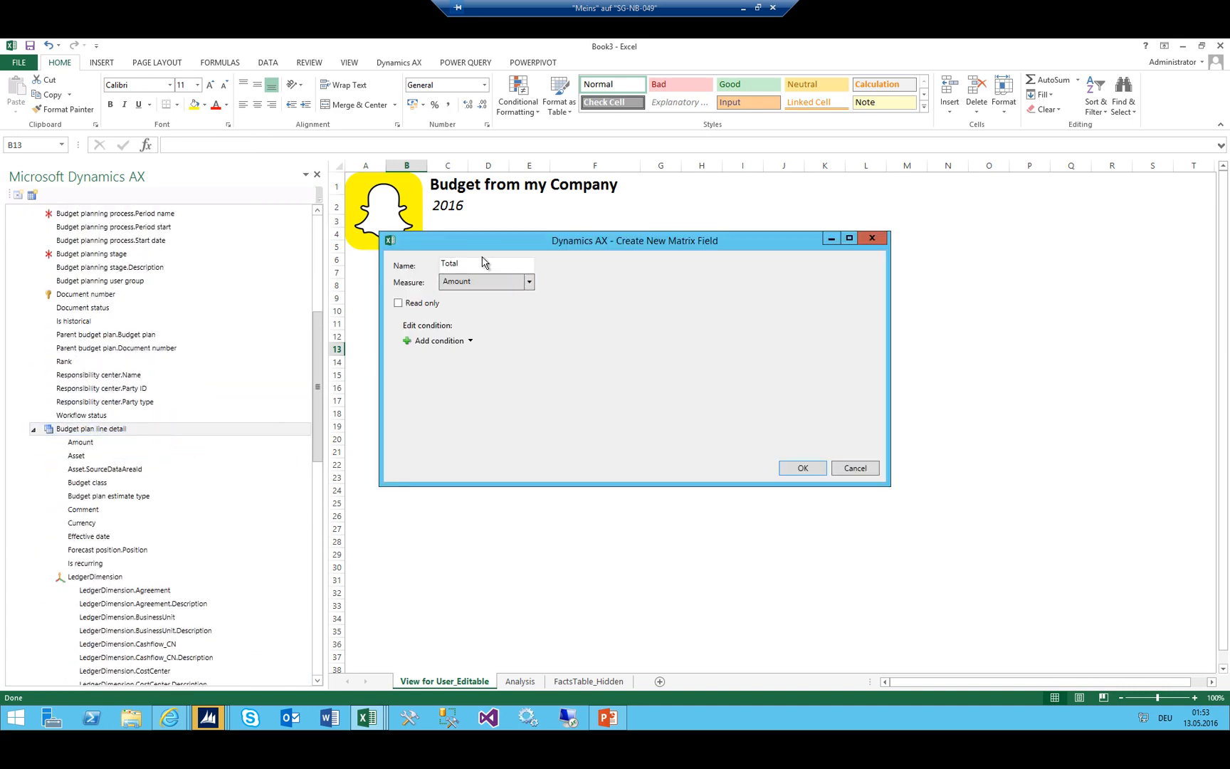
{"action": "left_click_drag", "start_coordinate": [325, 252], "coordinate": [257, 243]}
{"action": "key", "text": "Tab"}
{"action": "left_click", "coordinate": [398, 302]}
Add the condition that the line detail's Budget plan scenario is 002_LJB and save the LJB matrix field
{"action": "left_click", "coordinate": [447, 340]}
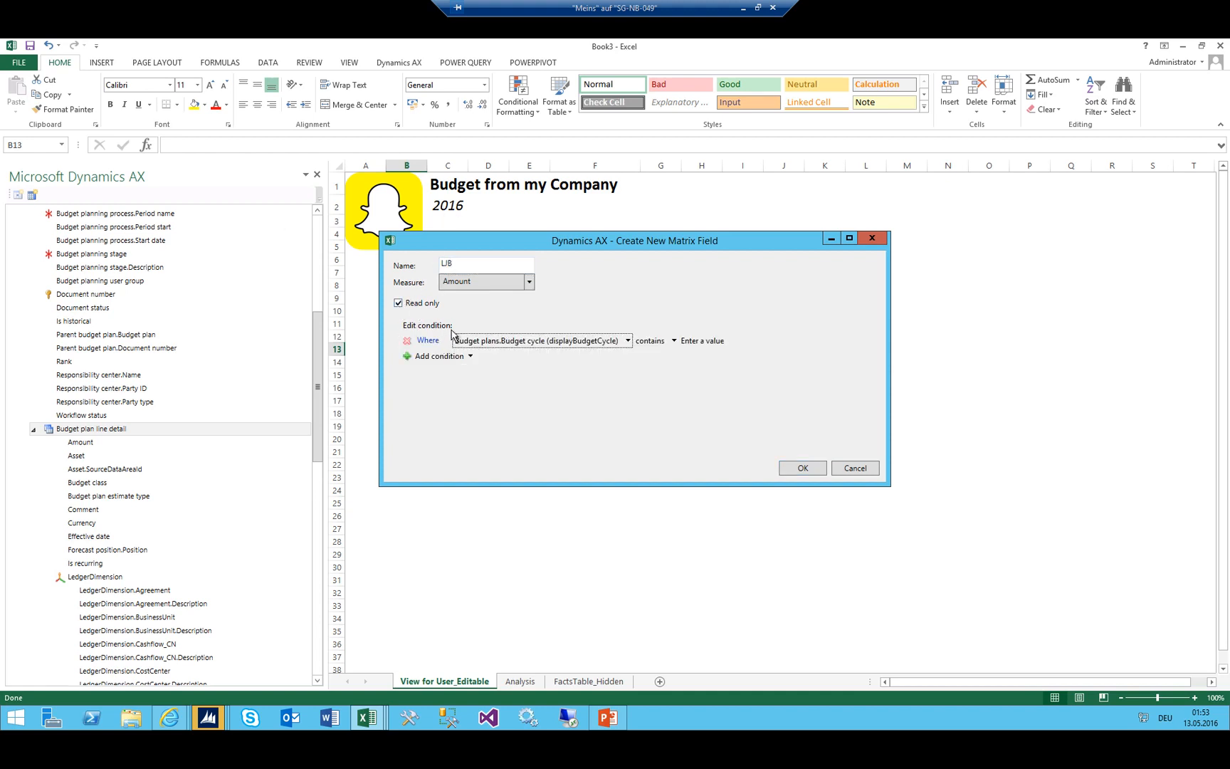
{"action": "left_click", "coordinate": [603, 340]}
{"action": "mouse_move", "coordinate": [529, 370]}
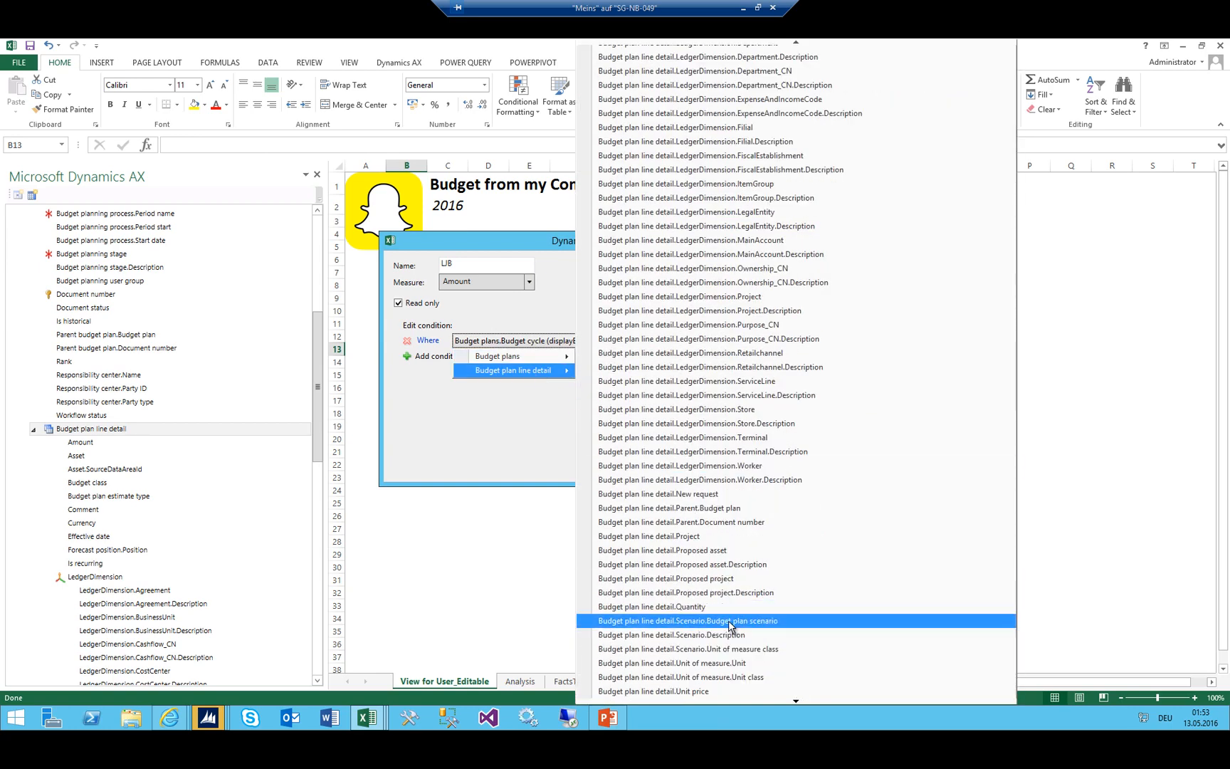
{"action": "left_click", "coordinate": [730, 622]}
{"action": "left_click", "coordinate": [675, 344]}
{"action": "left_click", "coordinate": [680, 385]}
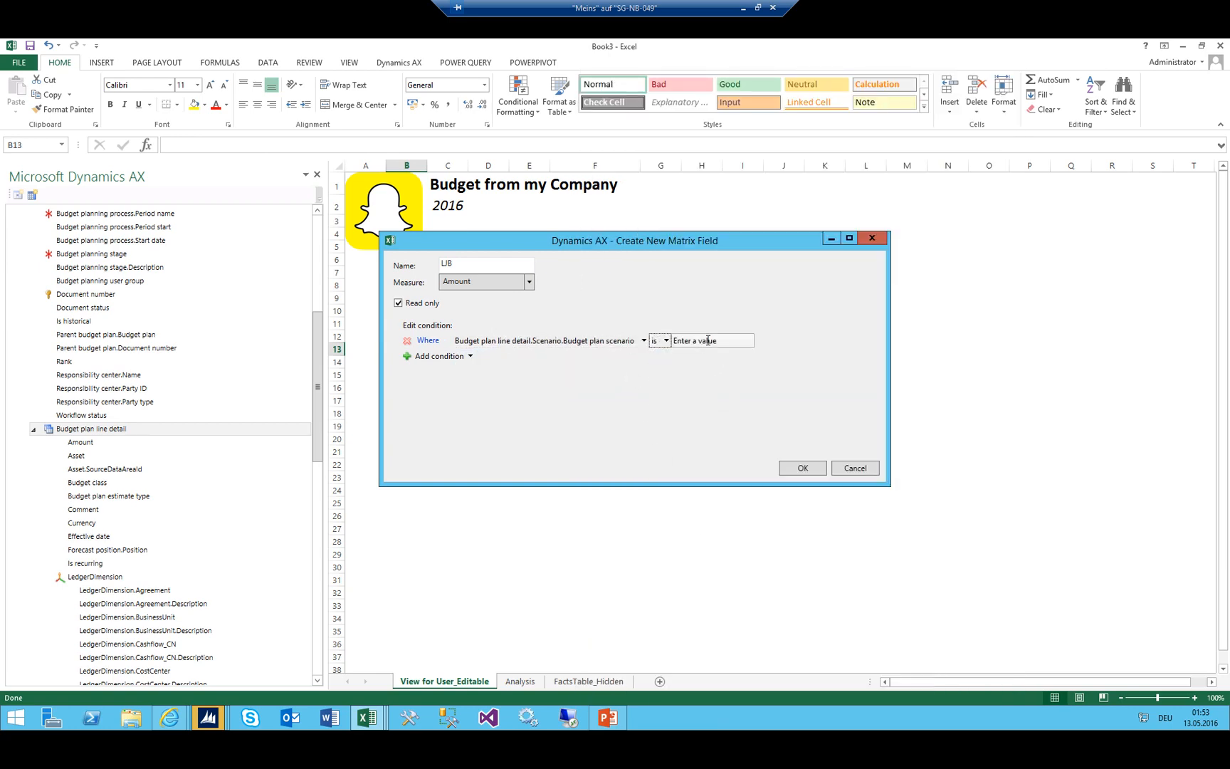
{"action": "left_click", "coordinate": [706, 342]}
{"action": "left_click", "coordinate": [746, 340]}
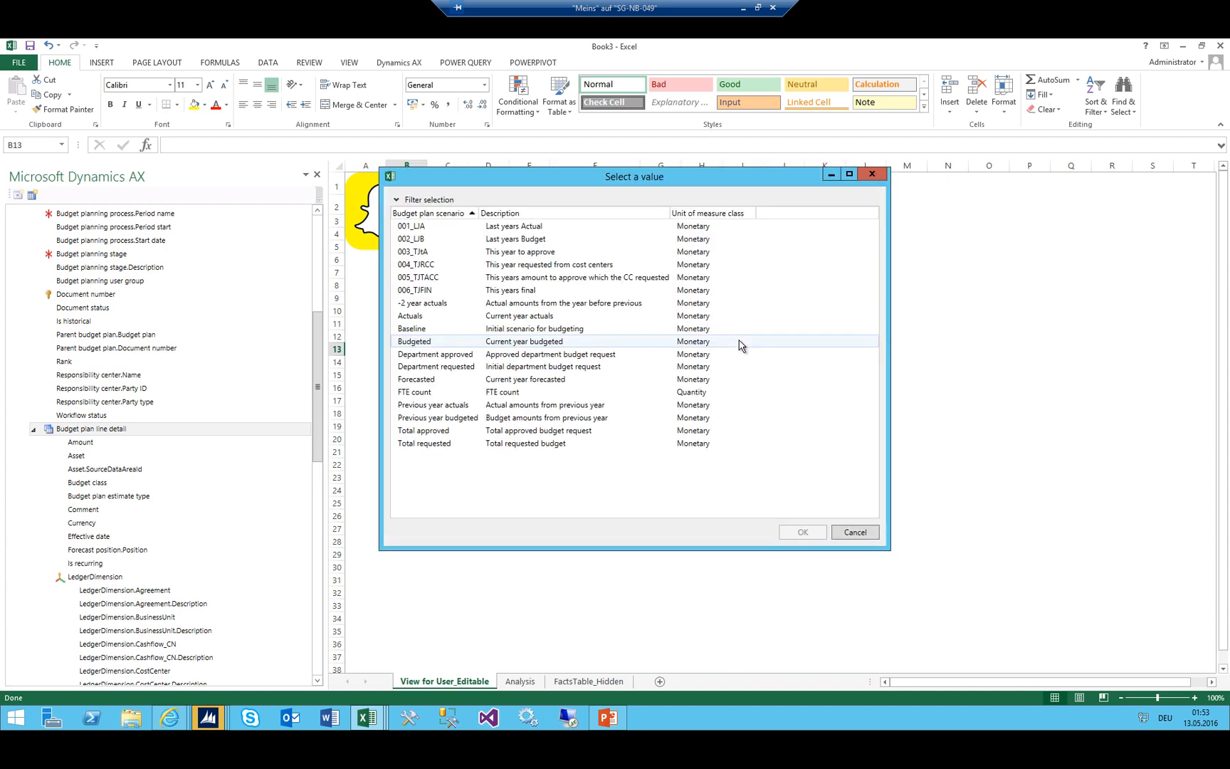
{"action": "double_click", "coordinate": [422, 242]}
{"action": "left_click", "coordinate": [788, 465]}
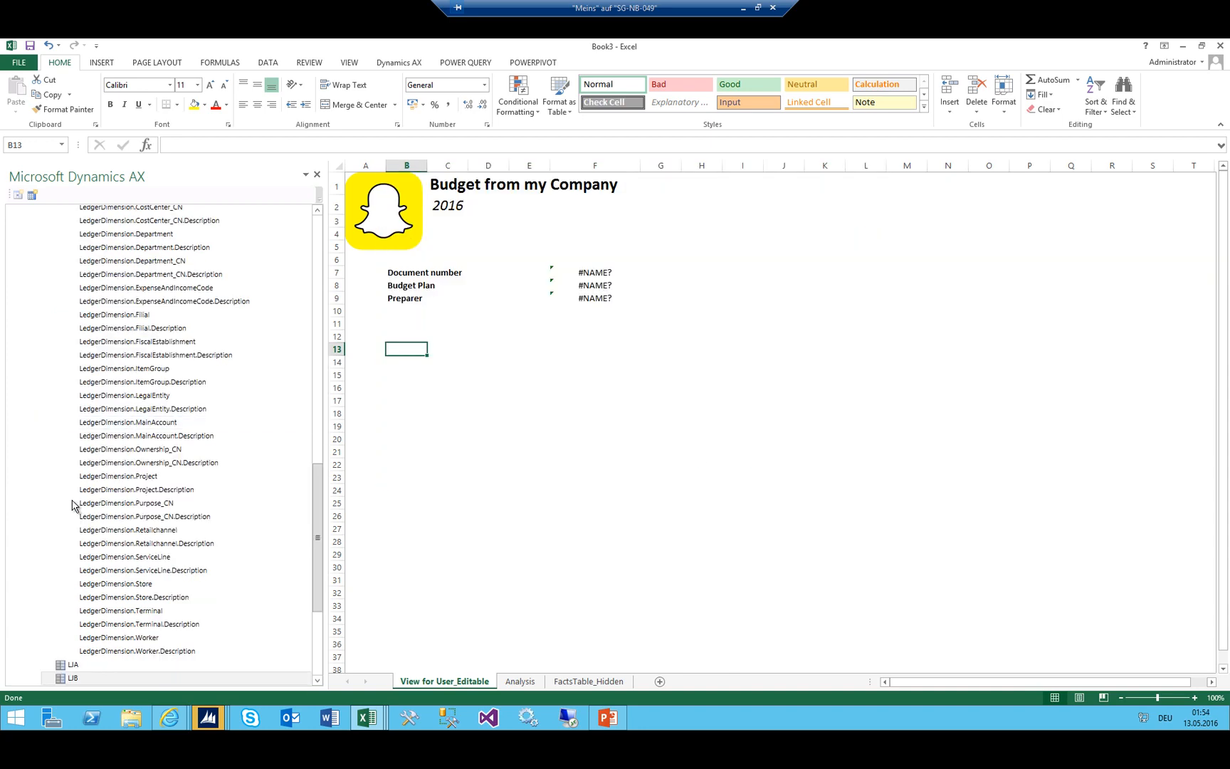
Start an editable matrix field for Budget plan line detail, named TJFinProp, with Amount as its measure
{"action": "left_click", "coordinate": [127, 436]}
{"action": "scroll", "coordinate": [127, 435], "scroll_direction": "up", "scroll_amount": 3}
{"action": "scroll", "coordinate": [126, 435], "scroll_direction": "up", "scroll_amount": 10}
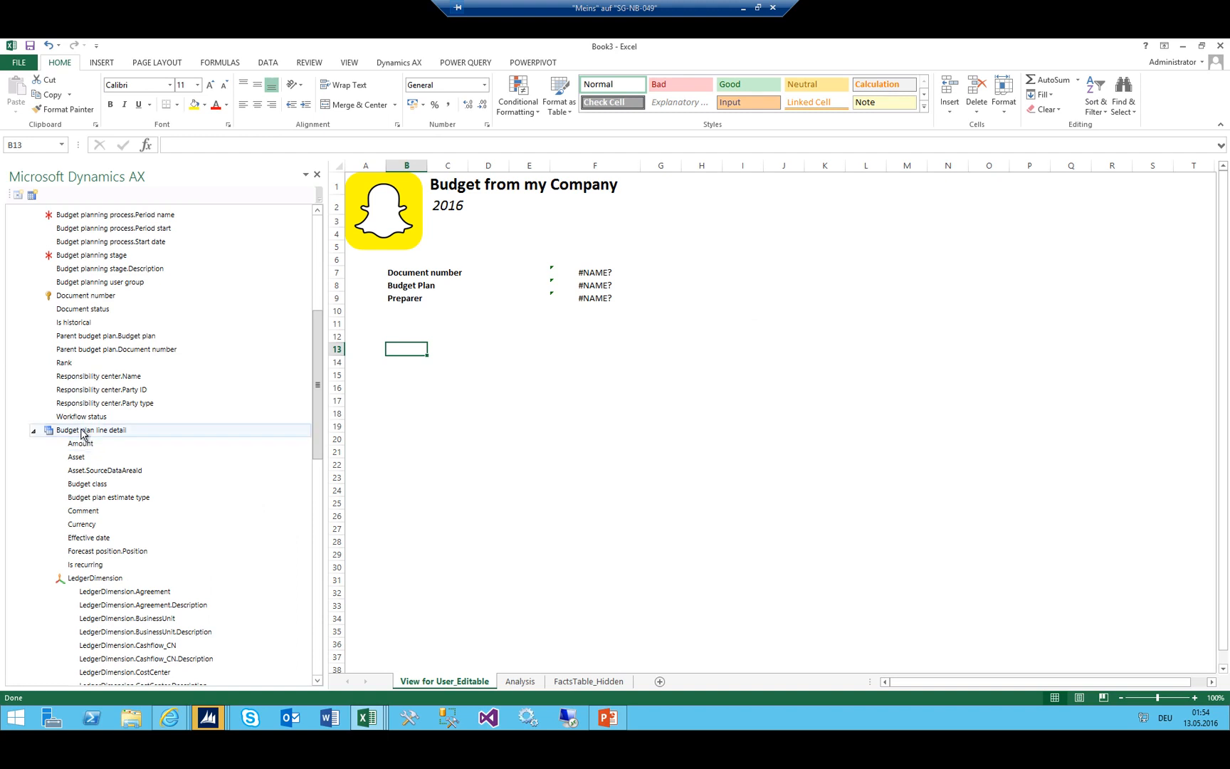
{"action": "right_click", "coordinate": [82, 431]}
{"action": "left_click", "coordinate": [110, 439]}
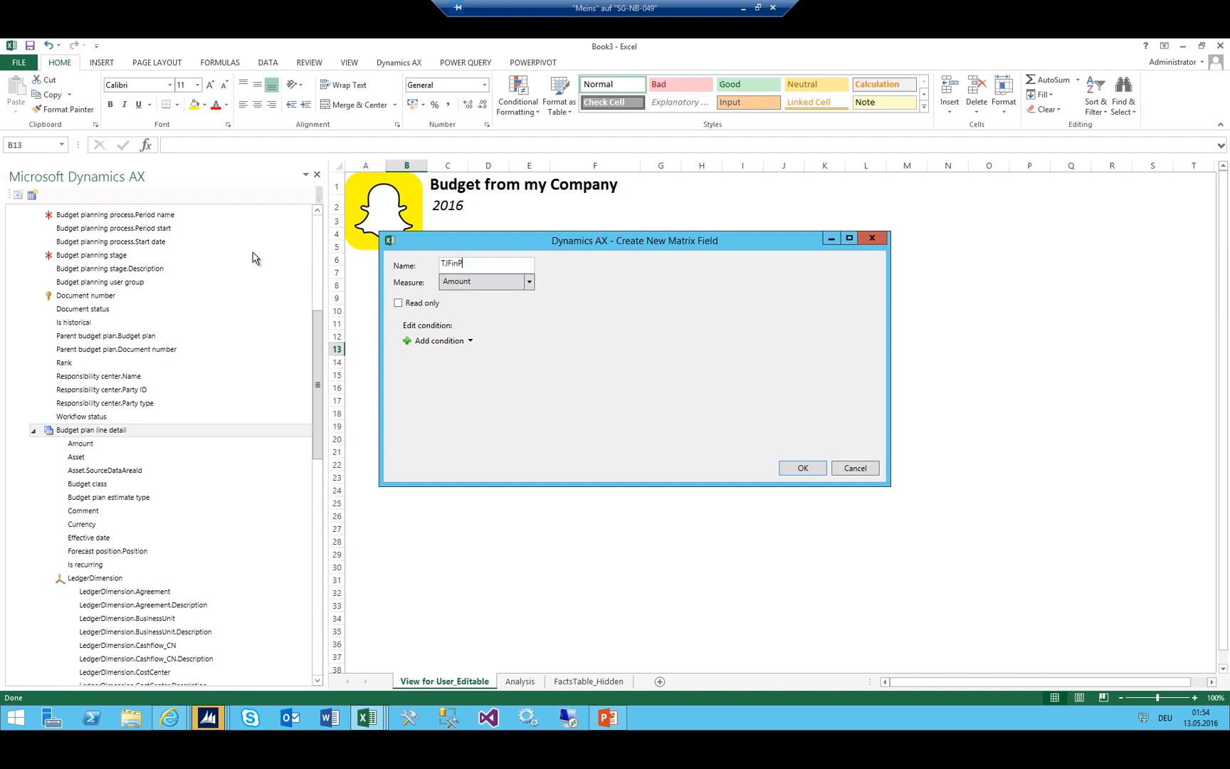
{"action": "key", "text": "Tab"}
{"action": "left_click", "coordinate": [469, 282]}
{"action": "left_click", "coordinate": [468, 282]}
Add the condition that the line detail's Budget plan scenario is 003_TJtA and save the TJFinProp matrix field
{"action": "left_click", "coordinate": [436, 341]}
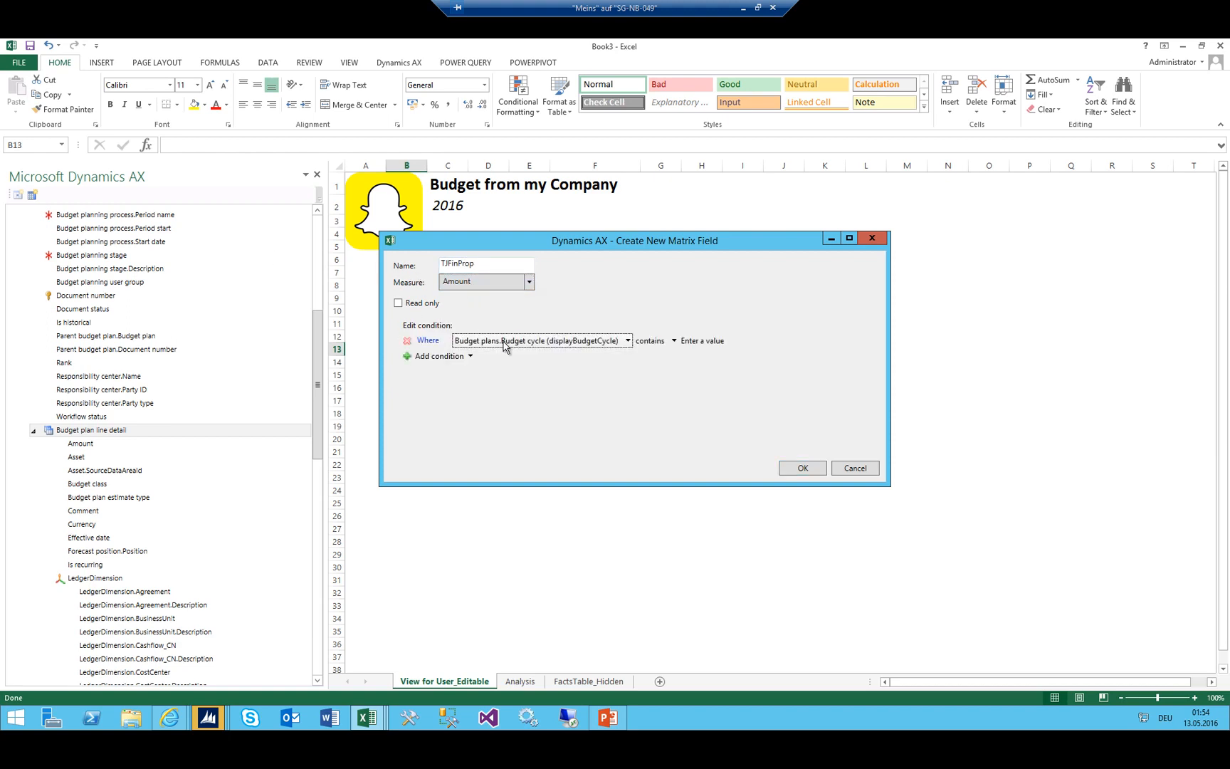
{"action": "left_click", "coordinate": [578, 346]}
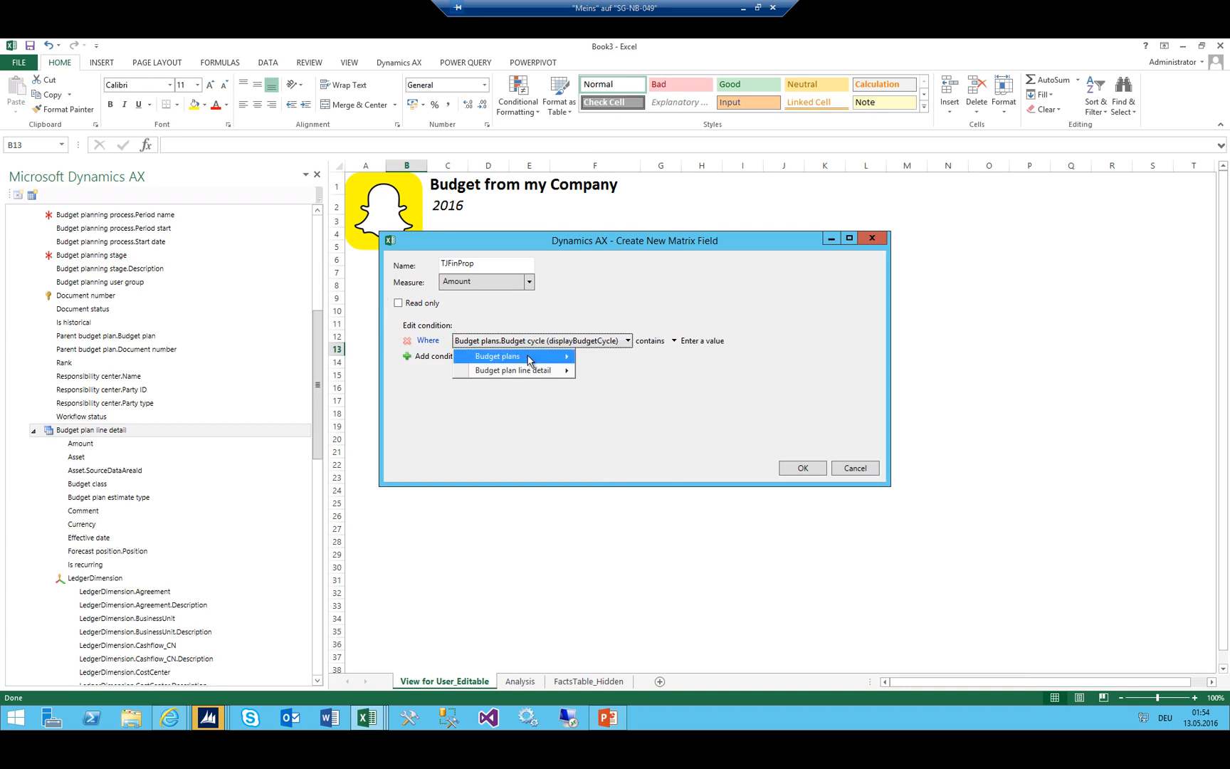
{"action": "mouse_move", "coordinate": [518, 369]}
{"action": "scroll", "coordinate": [665, 365], "scroll_direction": "down", "scroll_amount": 7}
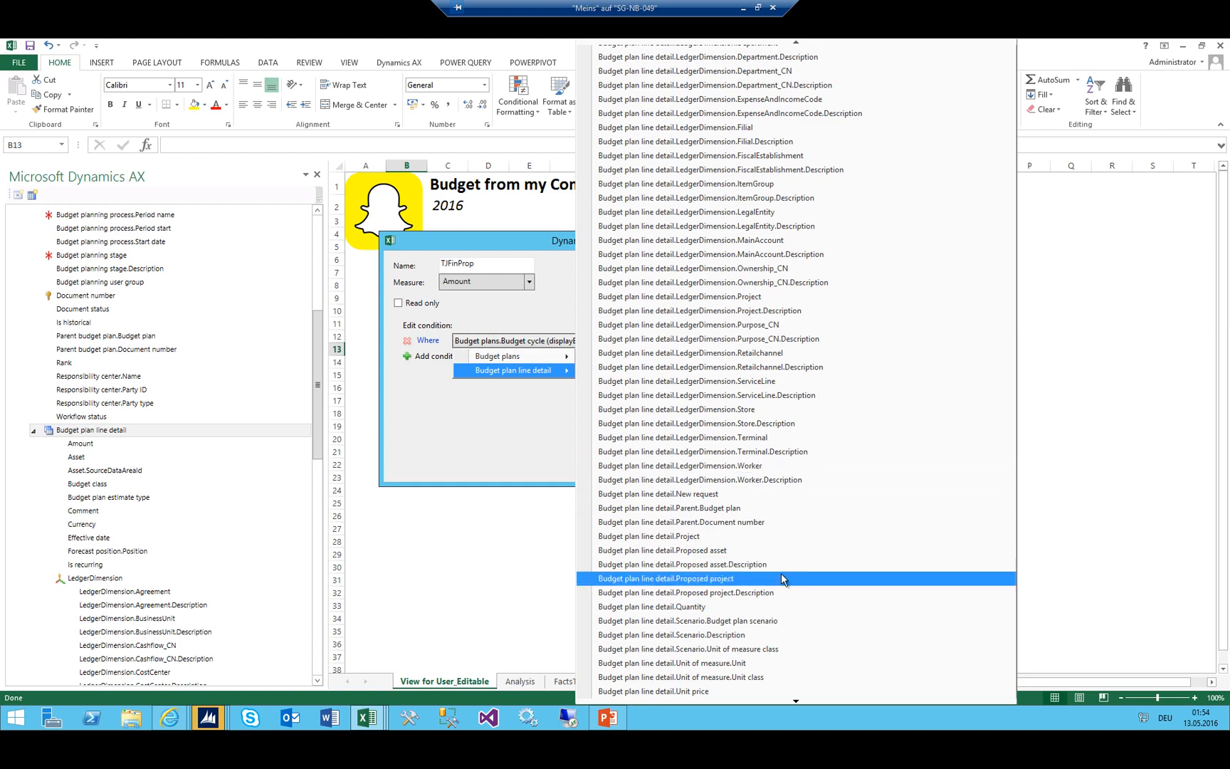
{"action": "left_click", "coordinate": [734, 621]}
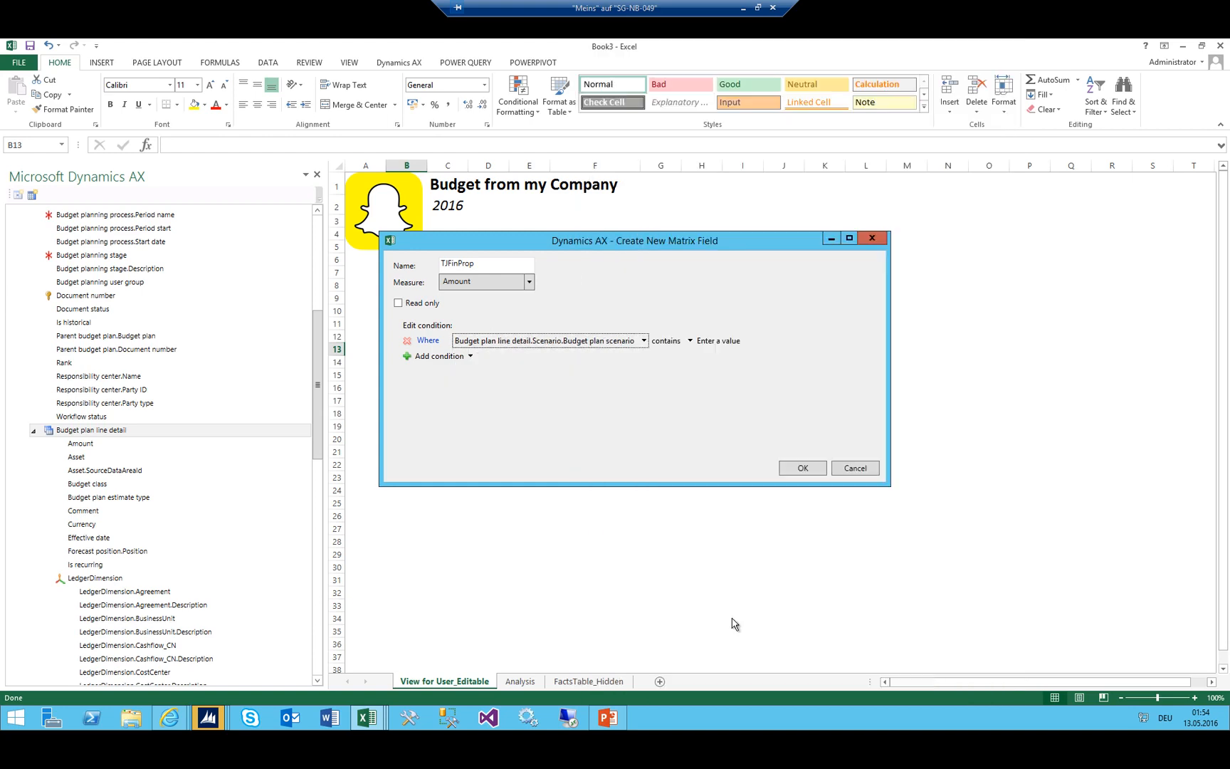
{"action": "left_click", "coordinate": [668, 341]}
{"action": "left_click", "coordinate": [677, 388]}
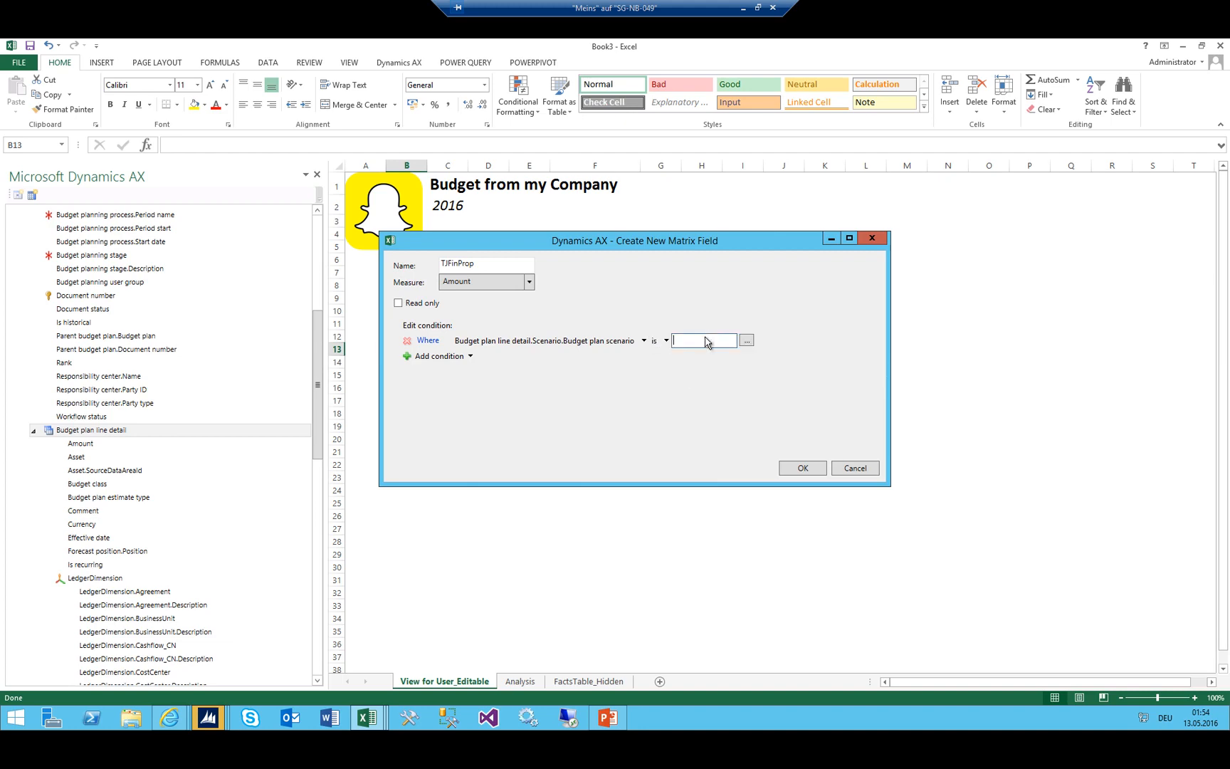
{"action": "left_click", "coordinate": [747, 341]}
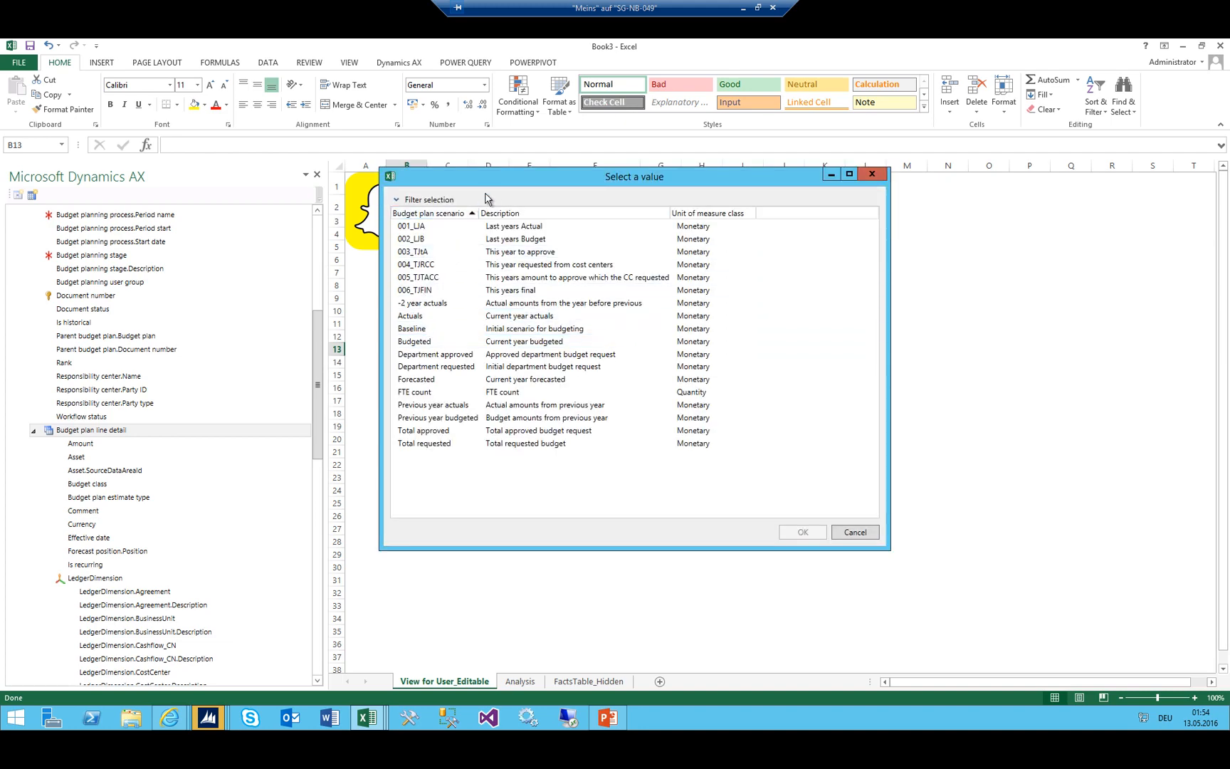
{"action": "left_click_drag", "start_coordinate": [494, 182], "coordinate": [834, 208]}
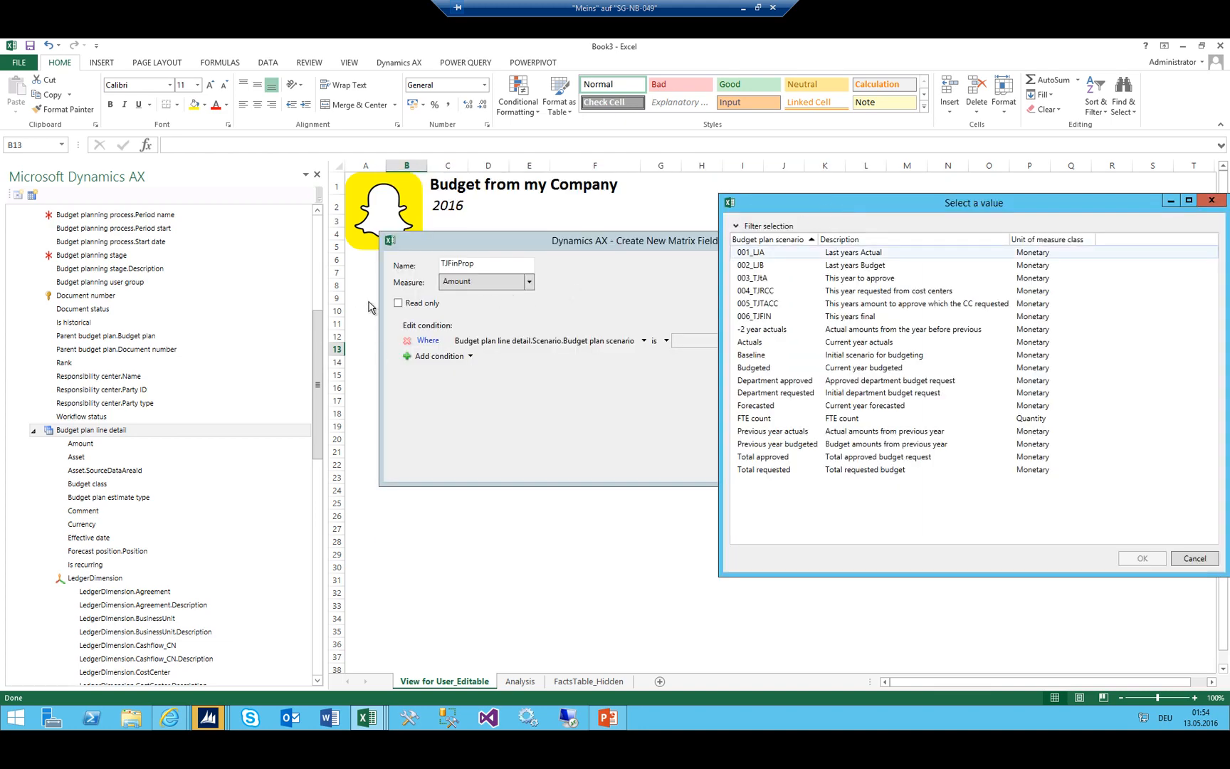
{"action": "left_click", "coordinate": [767, 278]}
{"action": "left_click", "coordinate": [1140, 558]}
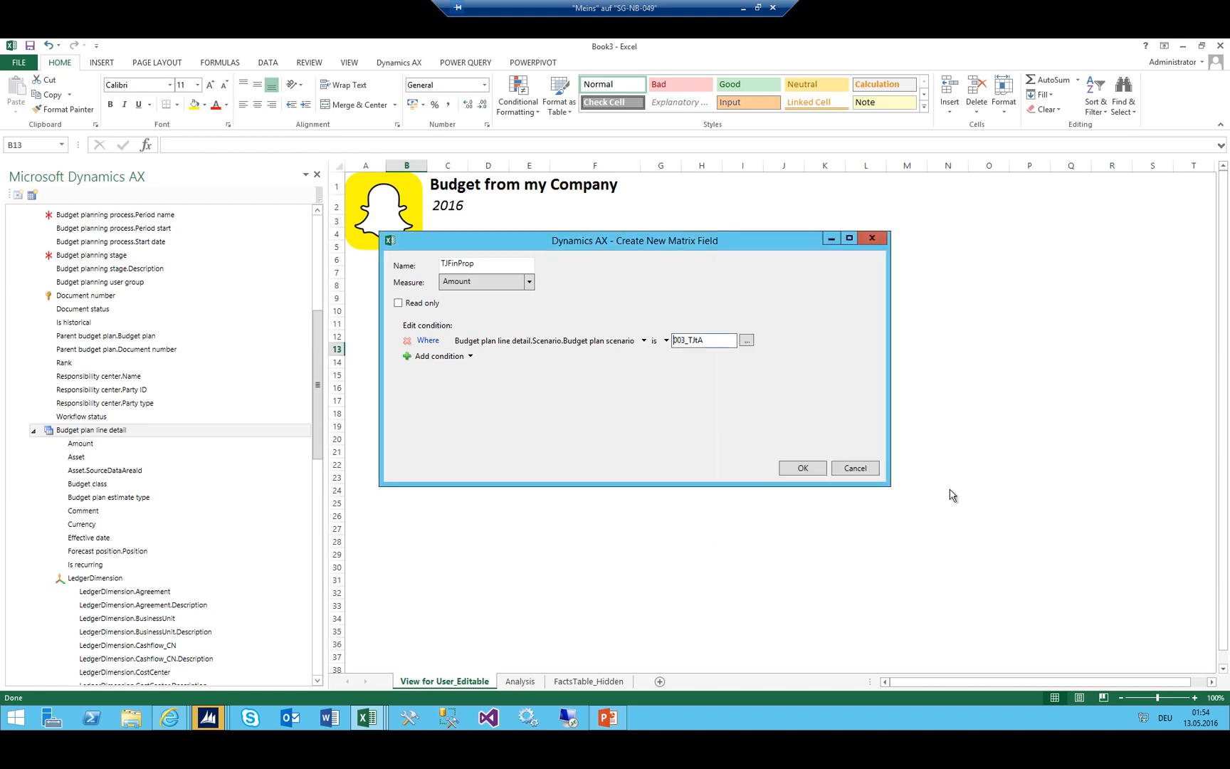
{"action": "left_click", "coordinate": [796, 468]}
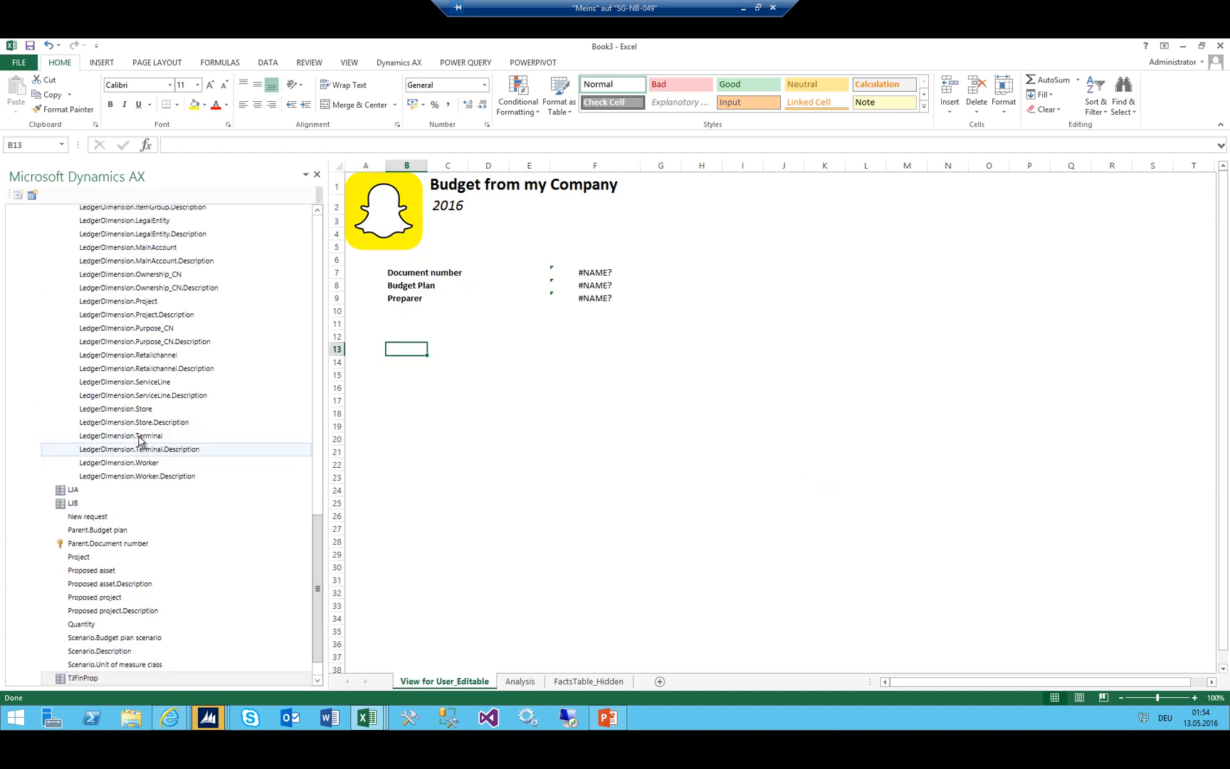
Start an editable matrix field for Budget plan line detail, named TJPbDep, with Amount as its measure
{"action": "scroll", "coordinate": [124, 330], "scroll_direction": "up", "scroll_amount": 12}
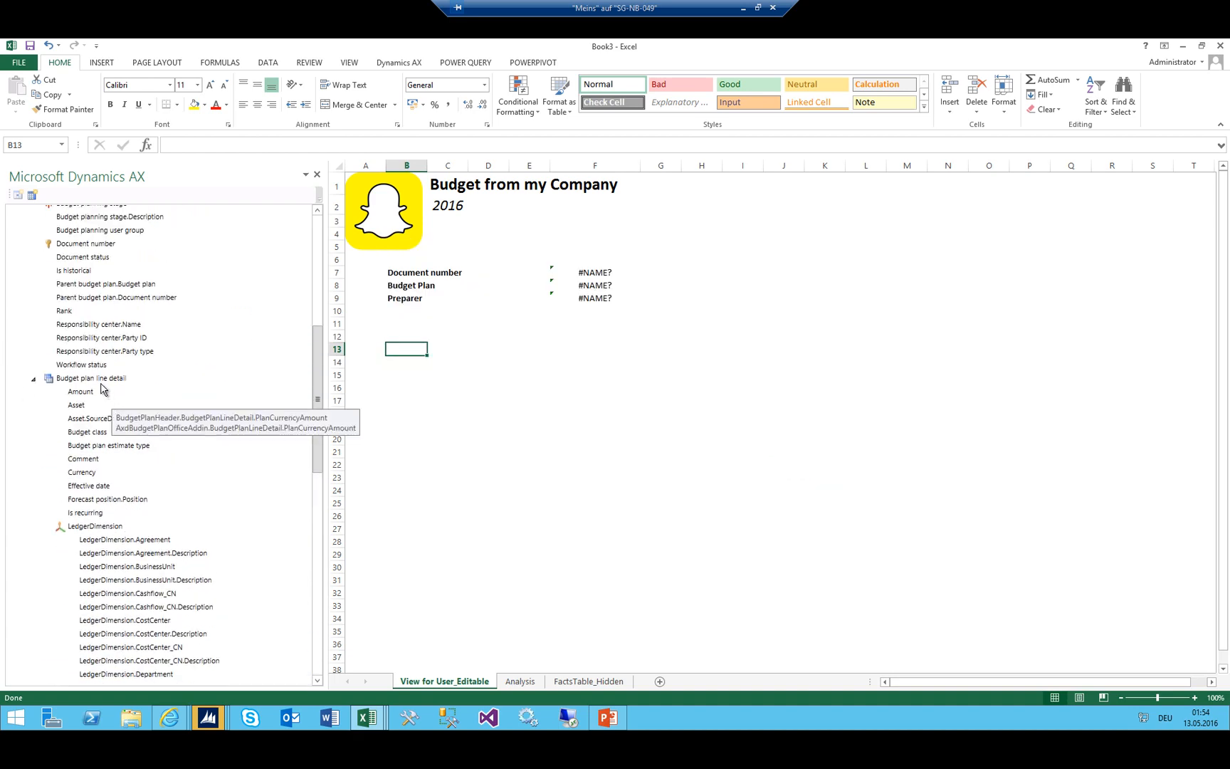
{"action": "right_click", "coordinate": [93, 379]}
{"action": "left_click", "coordinate": [130, 387]}
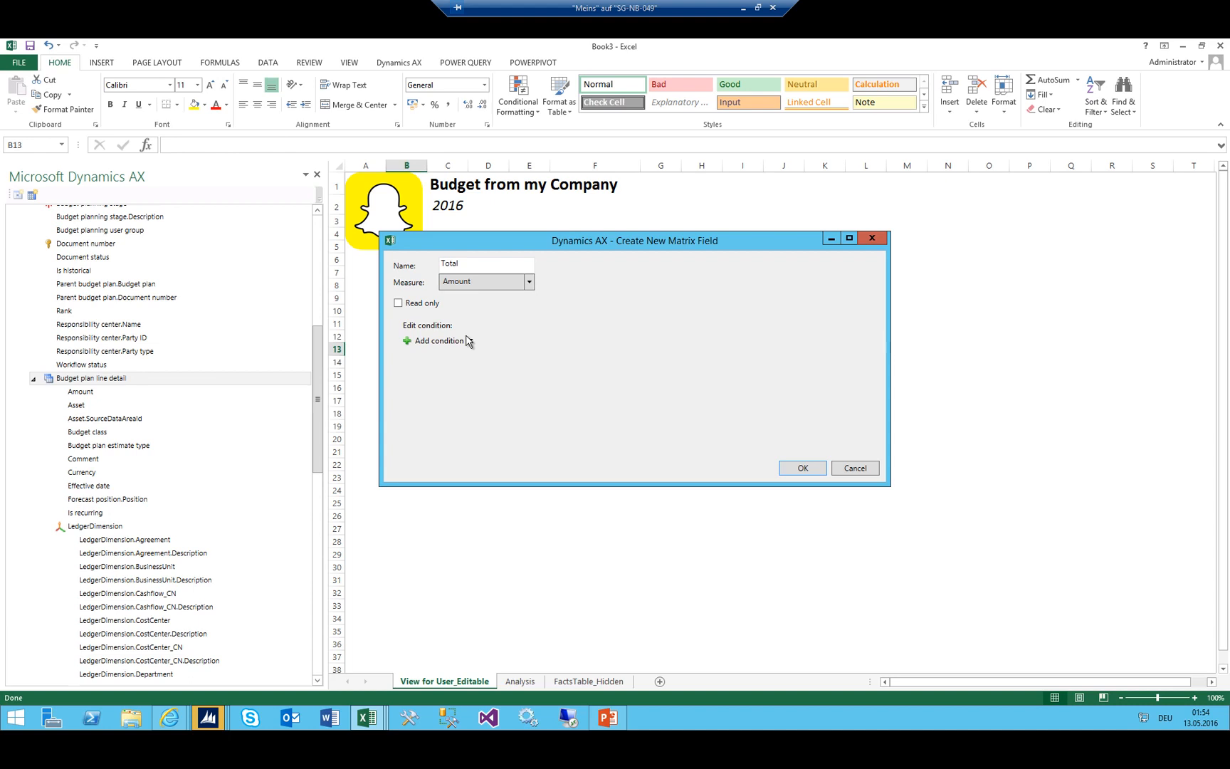
{"action": "double_click", "coordinate": [485, 268]}
Add the condition that the line detail's Budget plan scenario is 004_TJRCC and save the TJPbDep matrix field
{"action": "left_click", "coordinate": [429, 341]}
{"action": "left_click", "coordinate": [502, 342]}
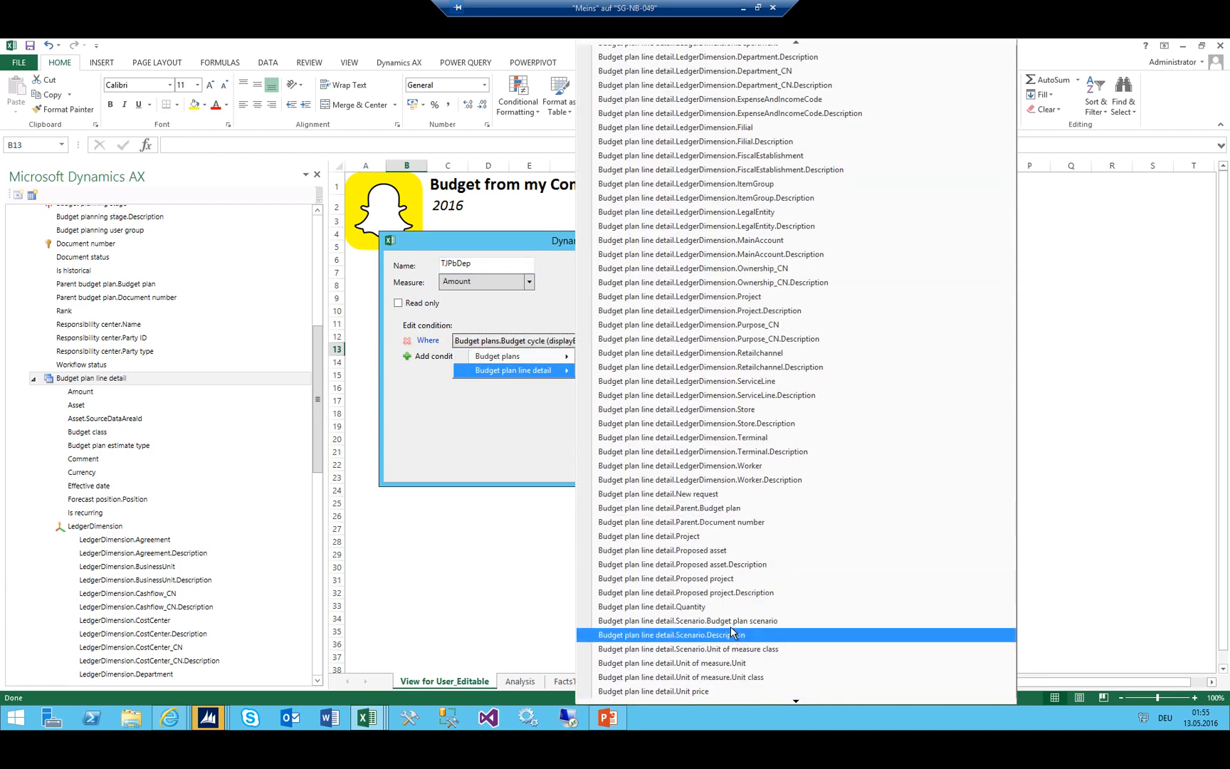
{"action": "left_click", "coordinate": [730, 621]}
{"action": "left_click", "coordinate": [669, 341]}
{"action": "left_click", "coordinate": [669, 385]}
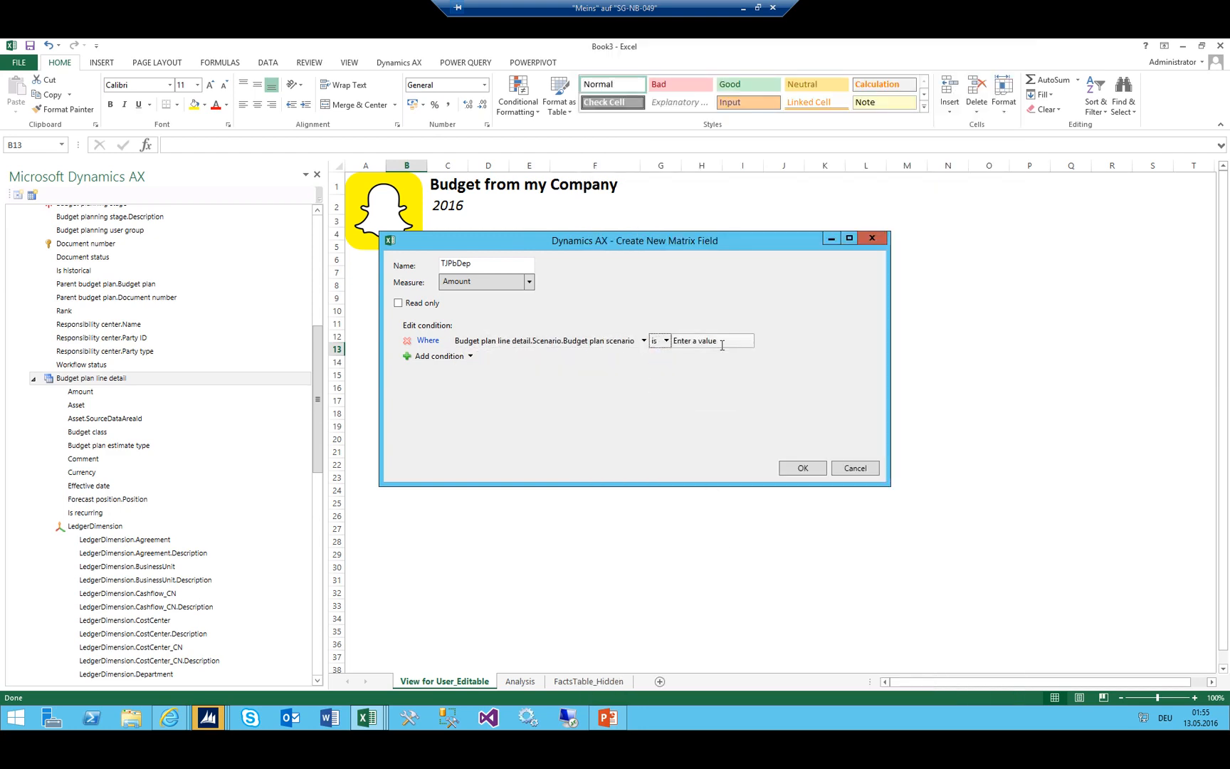
{"action": "left_click", "coordinate": [715, 341]}
{"action": "left_click", "coordinate": [749, 343]}
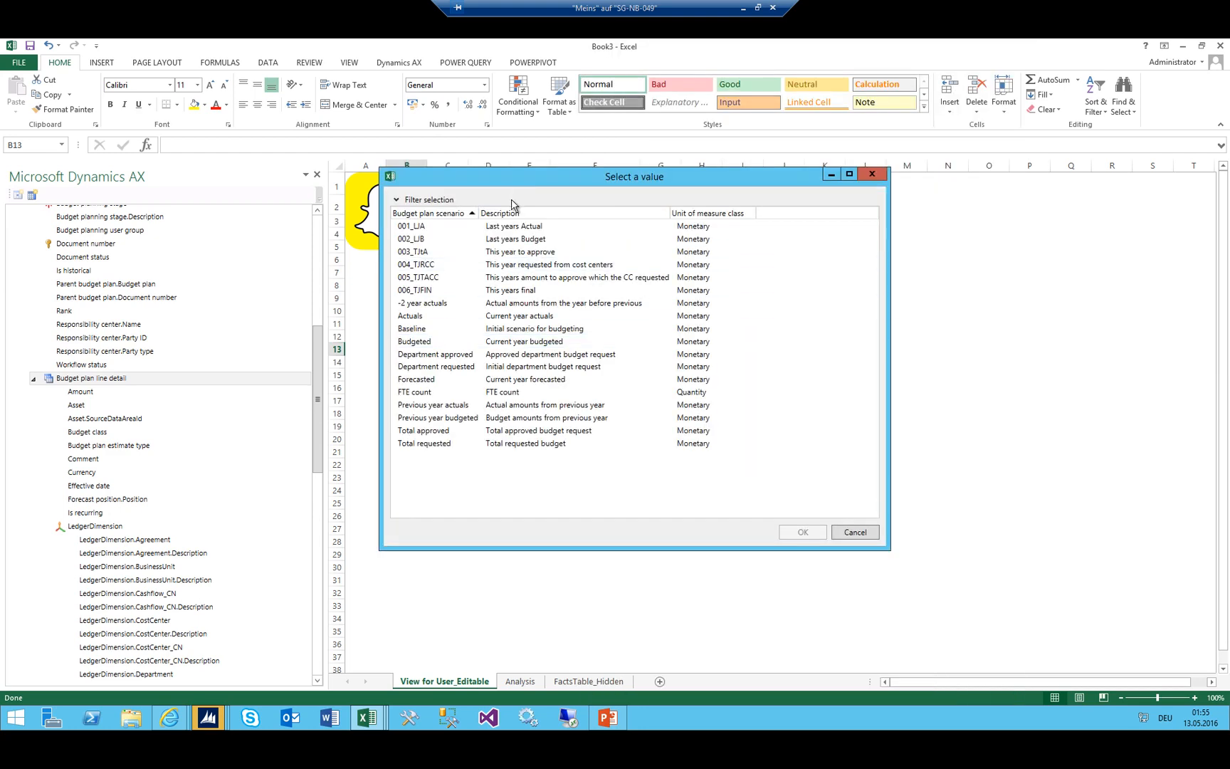
{"action": "double_click", "coordinate": [429, 264]}
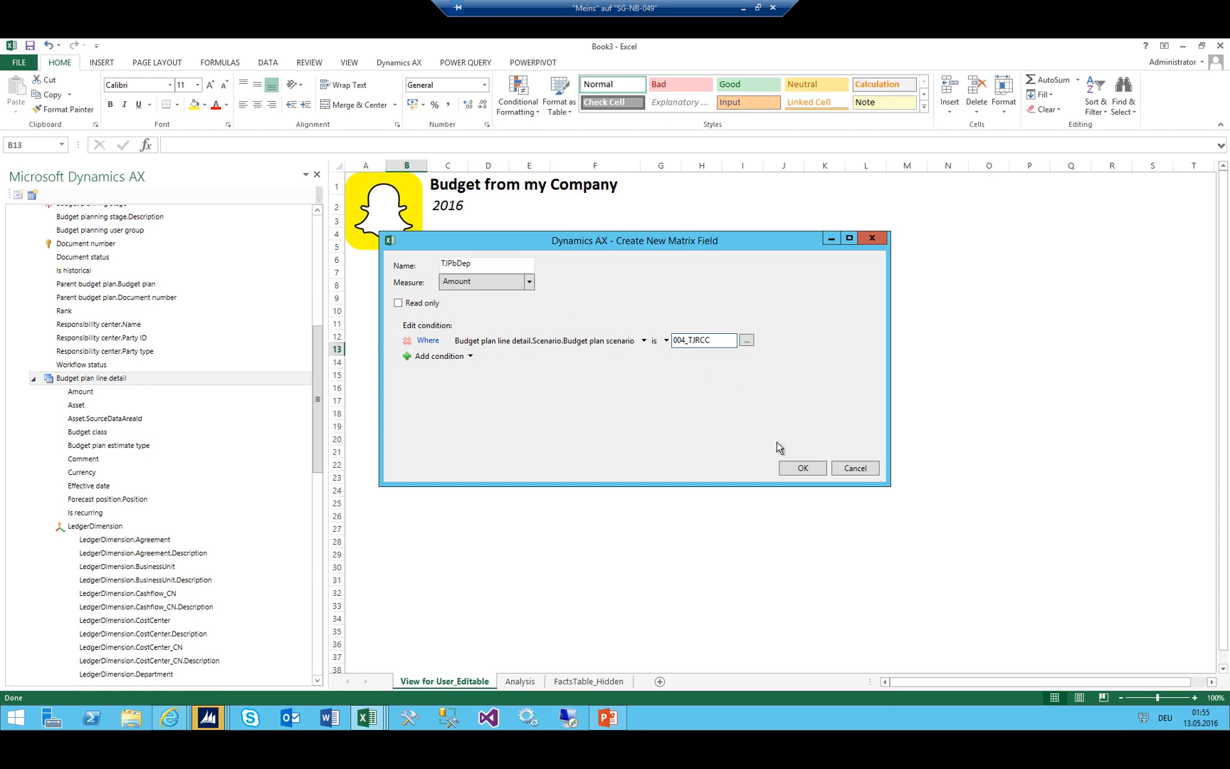
{"action": "left_click", "coordinate": [802, 469]}
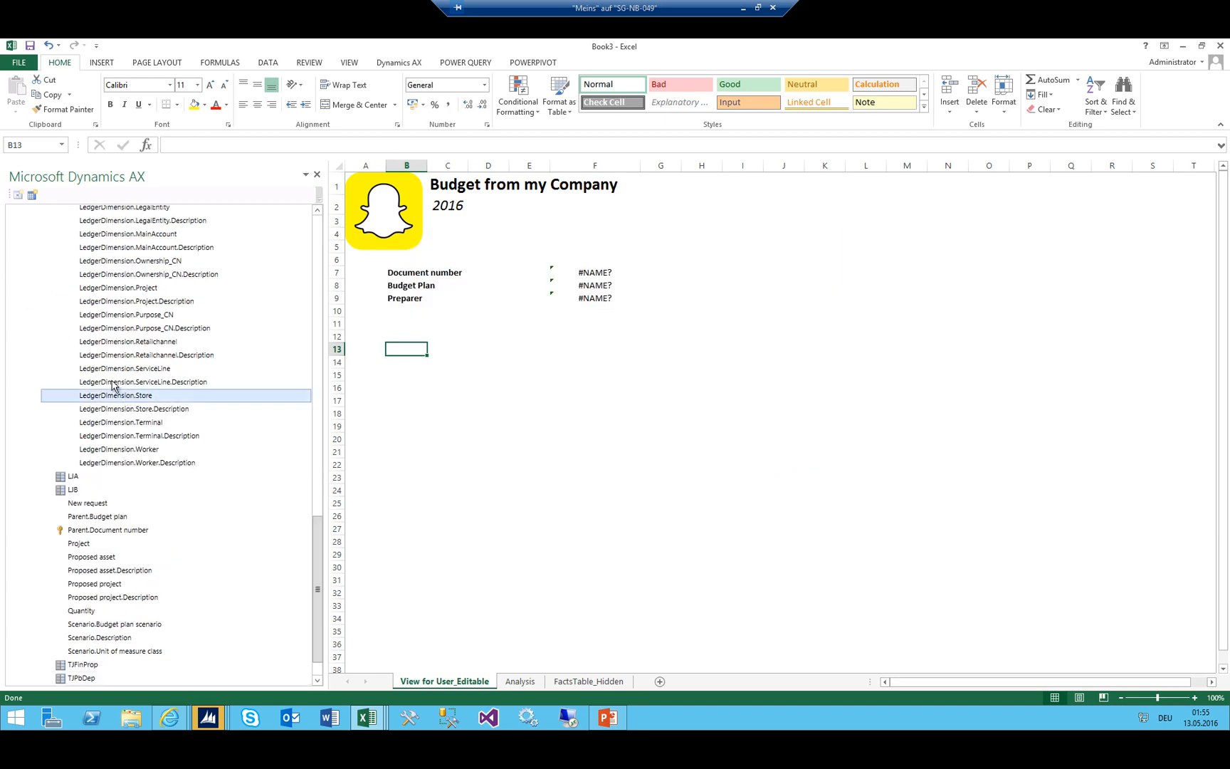
Start an editable matrix field for Budget plan line detail, named TJFtAp, with Amount as its measure
{"action": "scroll", "coordinate": [108, 348], "scroll_direction": "up", "scroll_amount": 5}
{"action": "scroll", "coordinate": [107, 355], "scroll_direction": "up", "scroll_amount": 5}
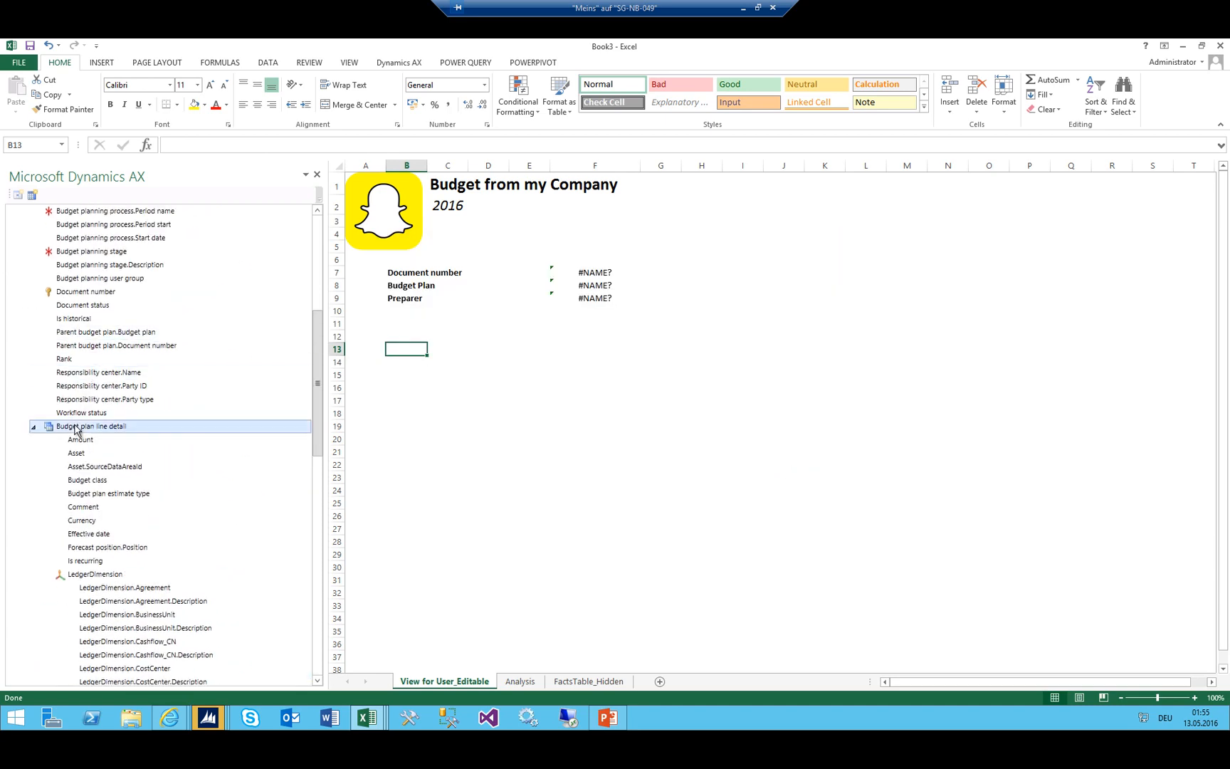
{"action": "left_click", "coordinate": [110, 430]}
{"action": "left_click_drag", "start_coordinate": [81, 439], "coordinate": [499, 283]}
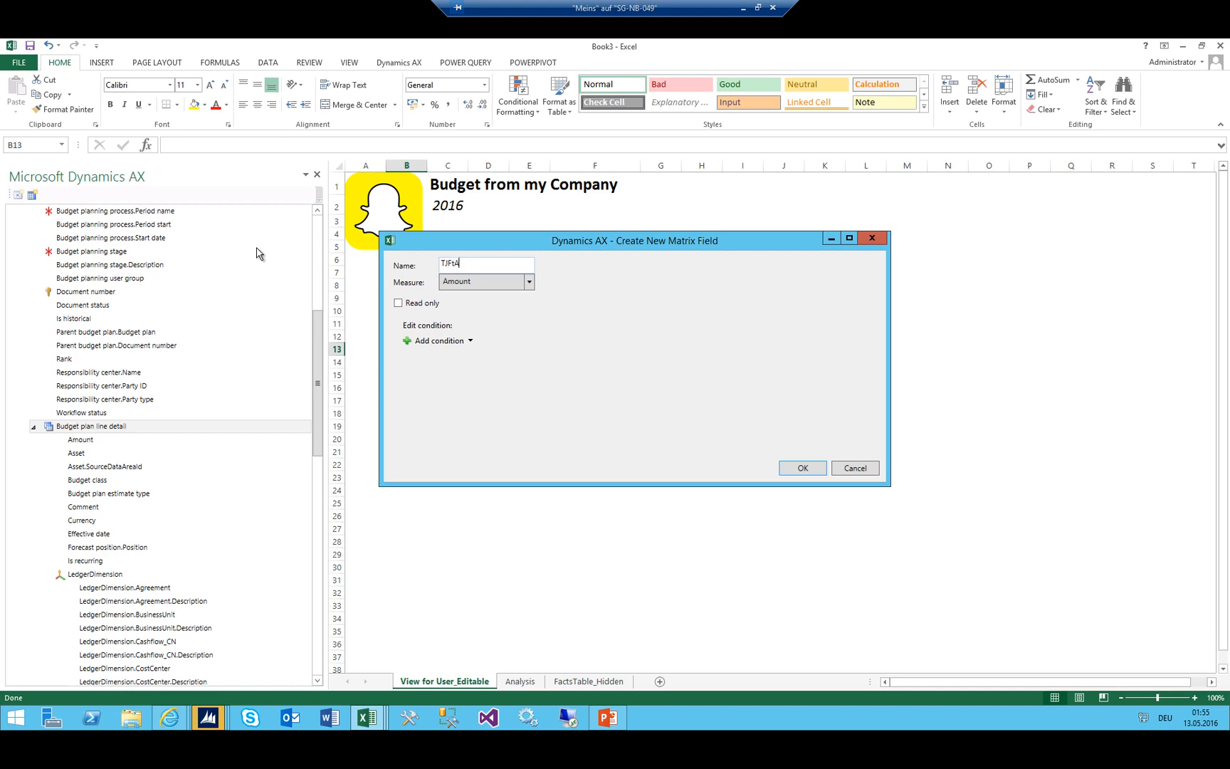
{"action": "key", "text": "Tab"}
Add the condition that the line detail's Budget plan scenario is 005_TJTACC and save the TJFtAp matrix field
{"action": "left_click", "coordinate": [417, 339]}
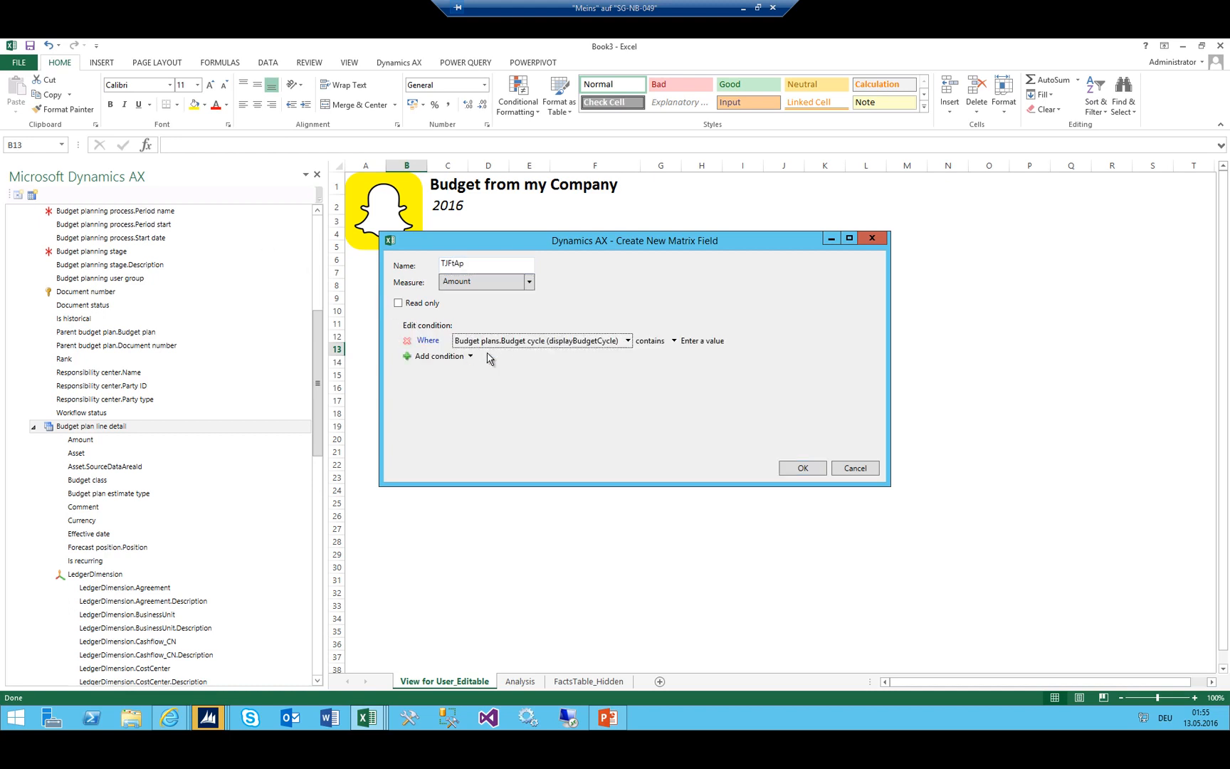
{"action": "left_click", "coordinate": [537, 341]}
{"action": "mouse_move", "coordinate": [527, 372]}
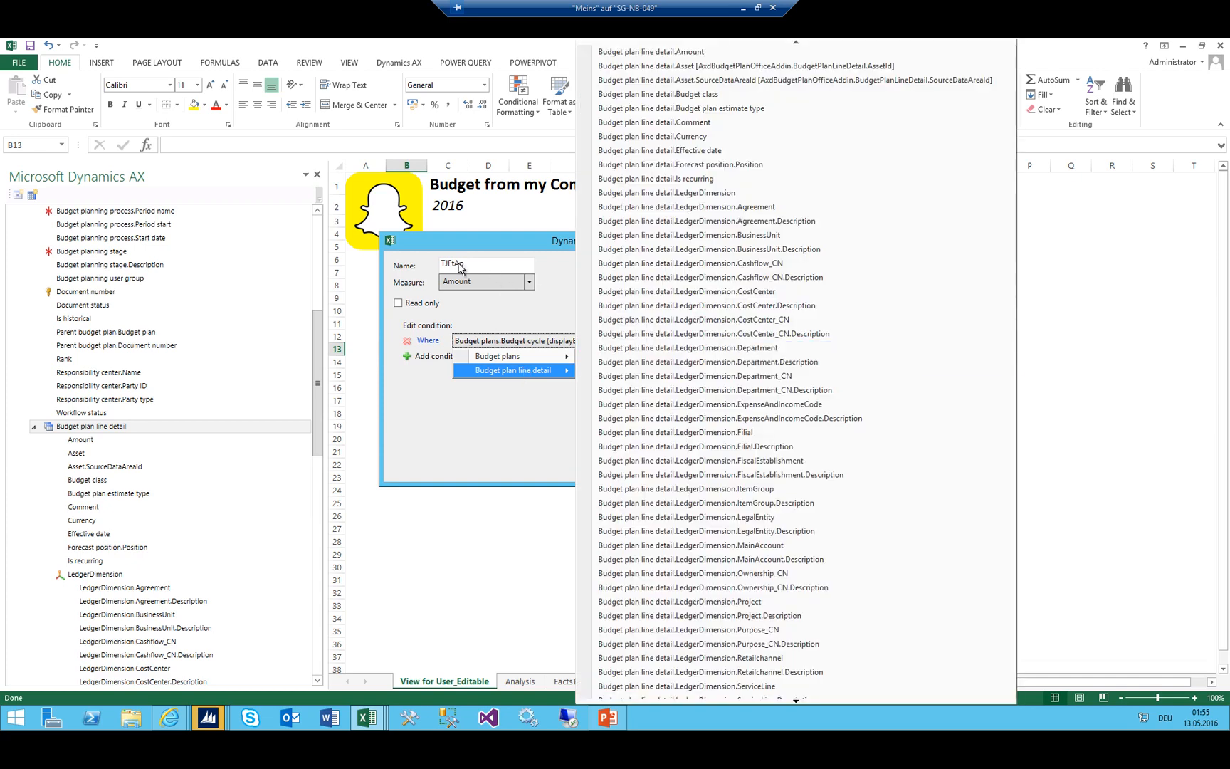
{"action": "scroll", "coordinate": [711, 292], "scroll_direction": "down", "scroll_amount": 7}
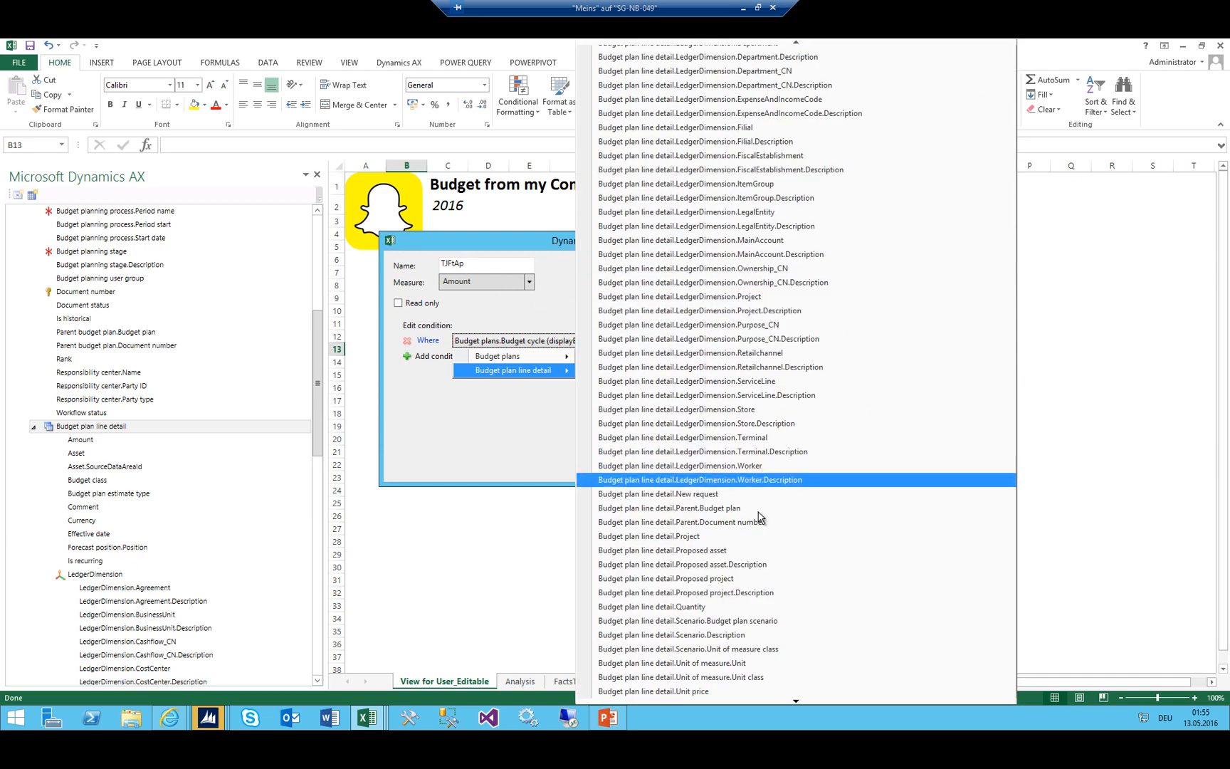
{"action": "left_click", "coordinate": [743, 620]}
{"action": "left_click", "coordinate": [682, 341]}
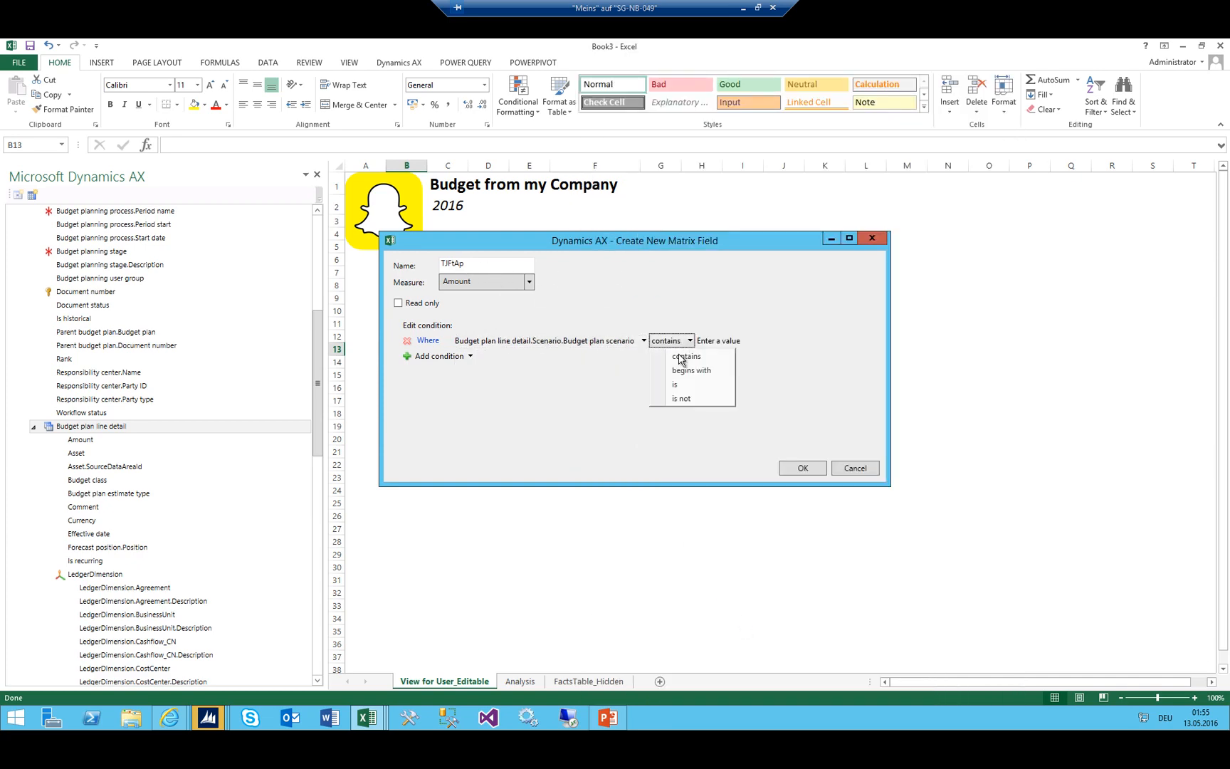
{"action": "left_click", "coordinate": [680, 357]}
{"action": "left_click", "coordinate": [716, 341]}
{"action": "left_click", "coordinate": [749, 343]}
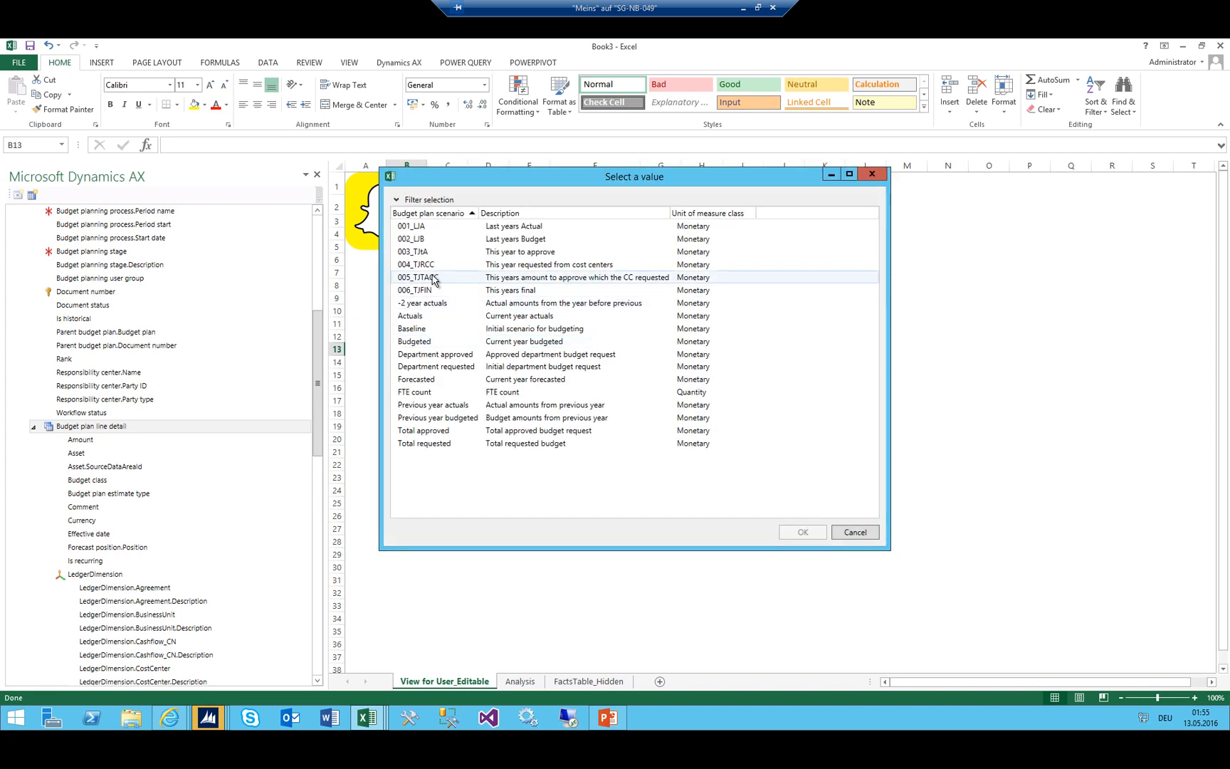
{"action": "double_click", "coordinate": [432, 278]}
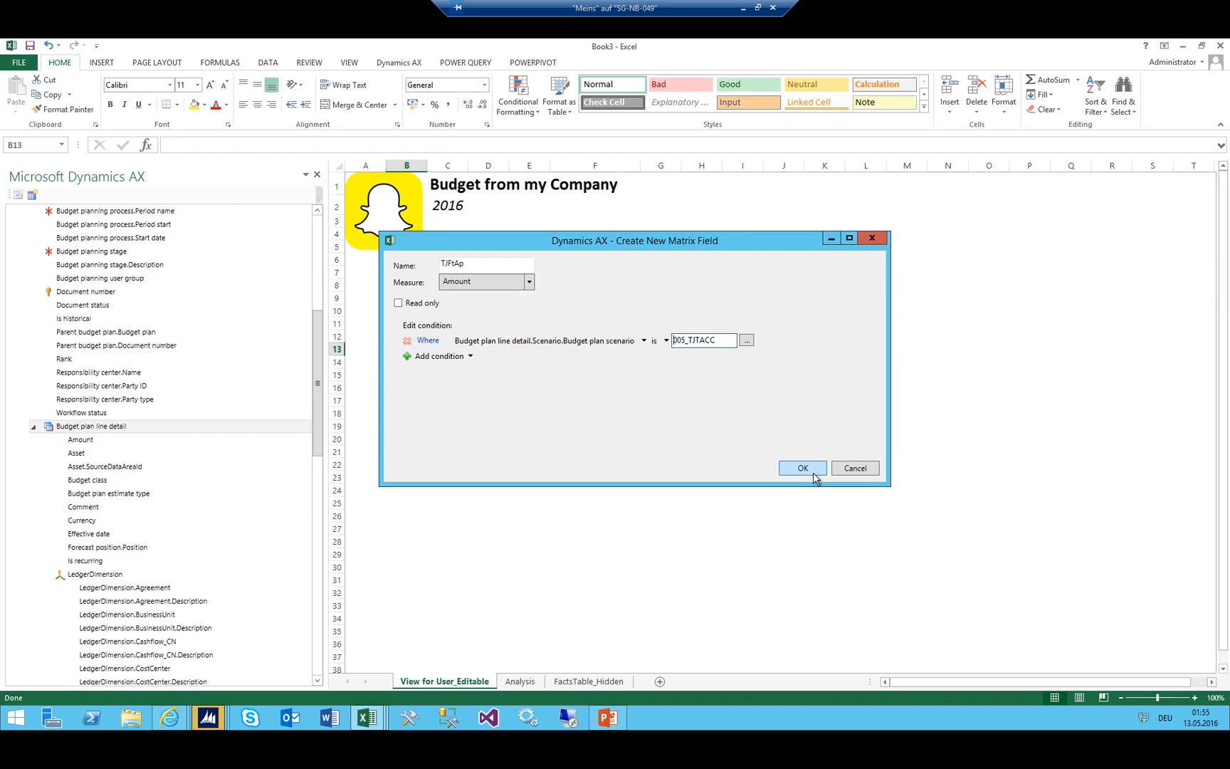
{"action": "left_click", "coordinate": [802, 467]}
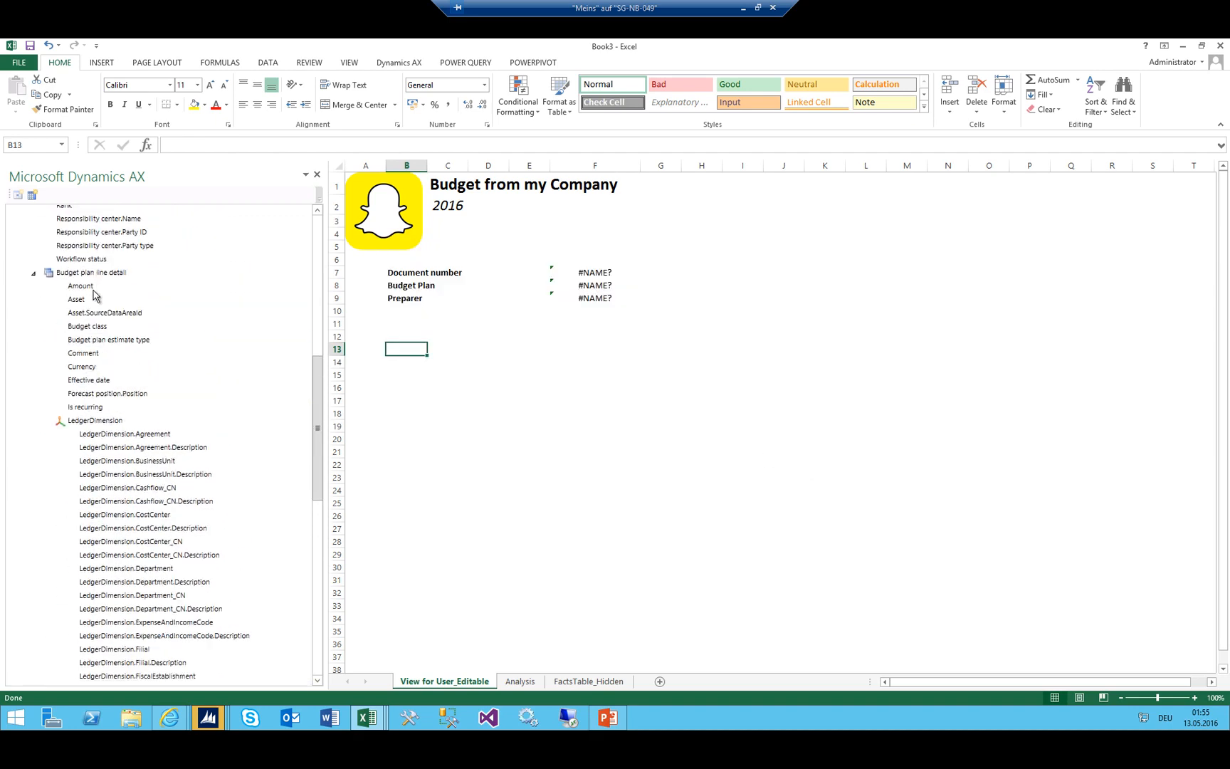
Start a read-only matrix field for Budget plan line detail, named TJApproved, with Amount as its measure
{"action": "right_click", "coordinate": [78, 272]}
{"action": "left_click", "coordinate": [103, 279]}
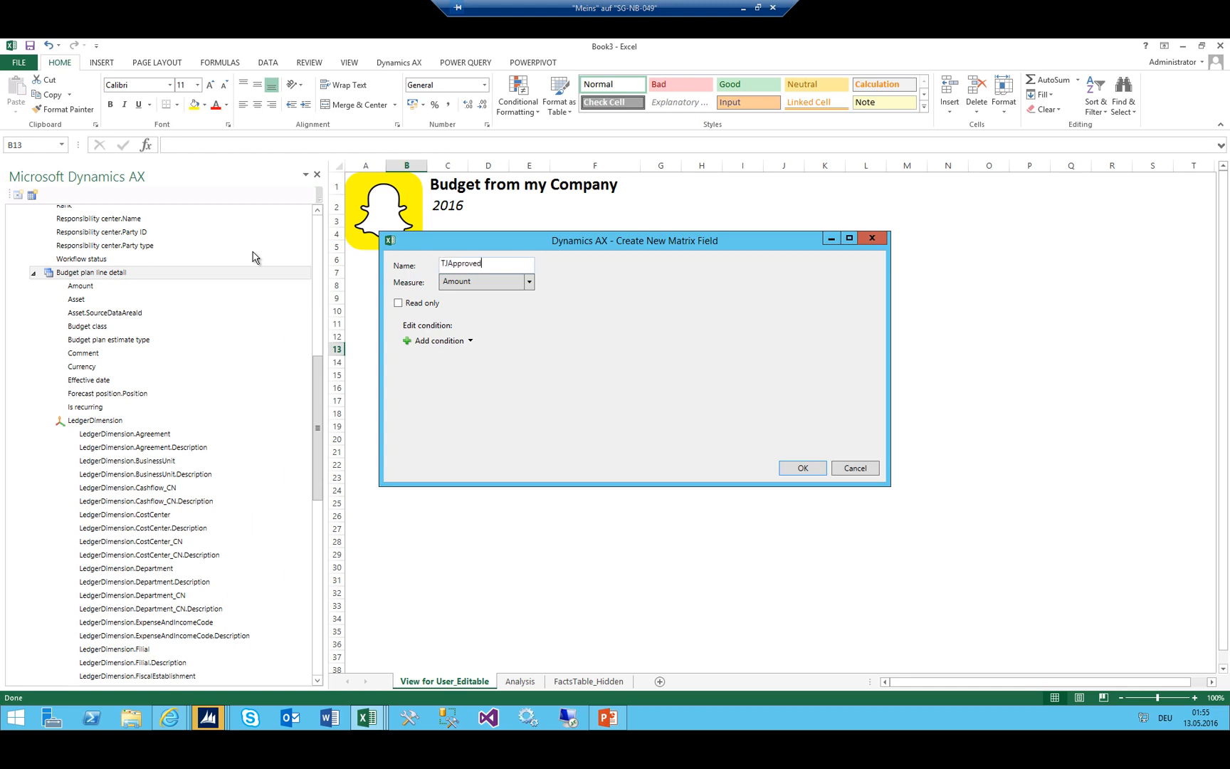
{"action": "type", "text": "TJApproved"}
{"action": "key", "text": "Tab"}
{"action": "left_click", "coordinate": [398, 304]}
Add the condition that the line detail's Budget plan scenario is 006_TJFIN and save the TJApproved matrix field
{"action": "left_click", "coordinate": [464, 340]}
{"action": "left_click", "coordinate": [547, 342]}
{"action": "mouse_move", "coordinate": [532, 368]}
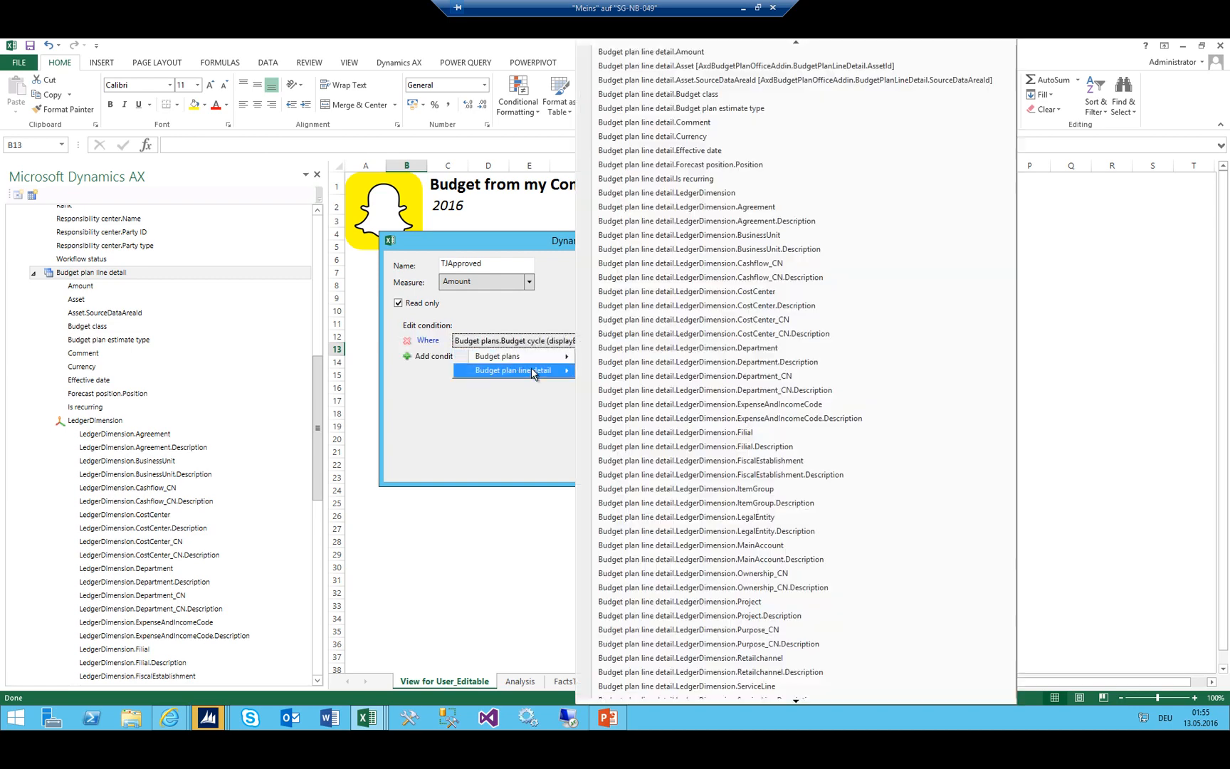
{"action": "scroll", "coordinate": [733, 372], "scroll_direction": "down", "scroll_amount": 10}
{"action": "left_click", "coordinate": [729, 621]}
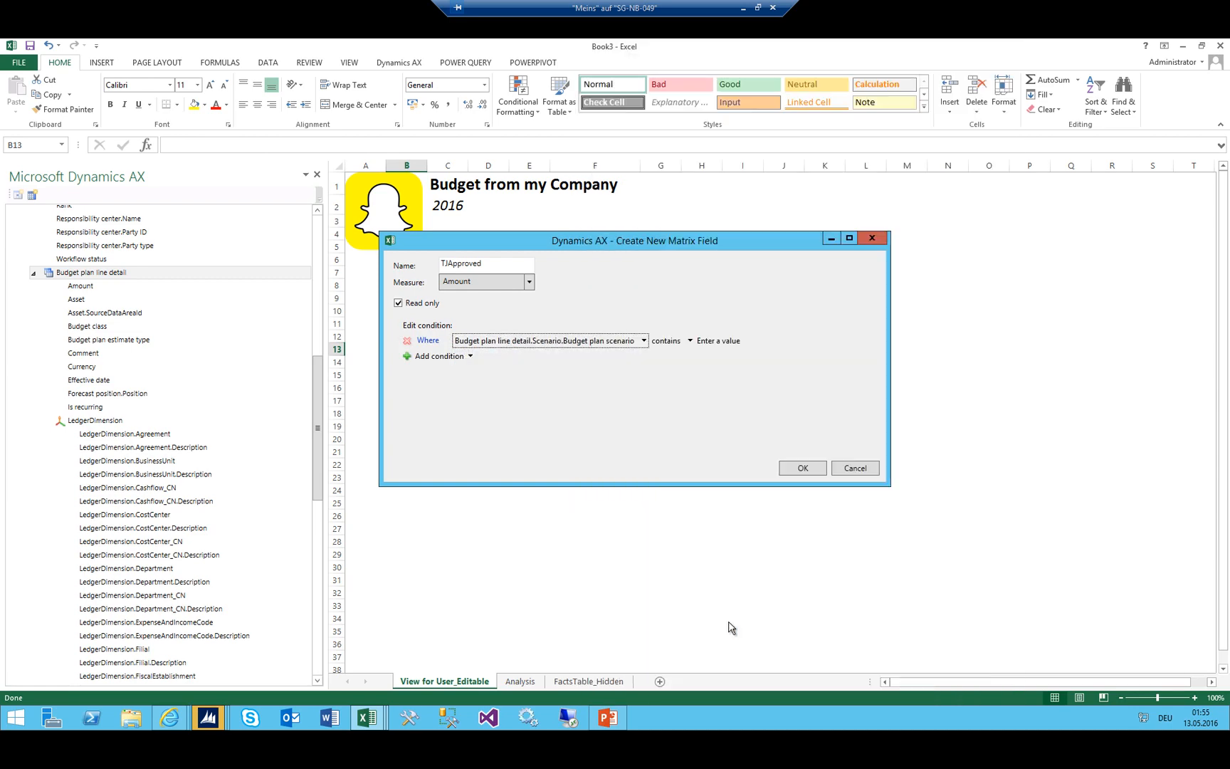
{"action": "left_click", "coordinate": [671, 341]}
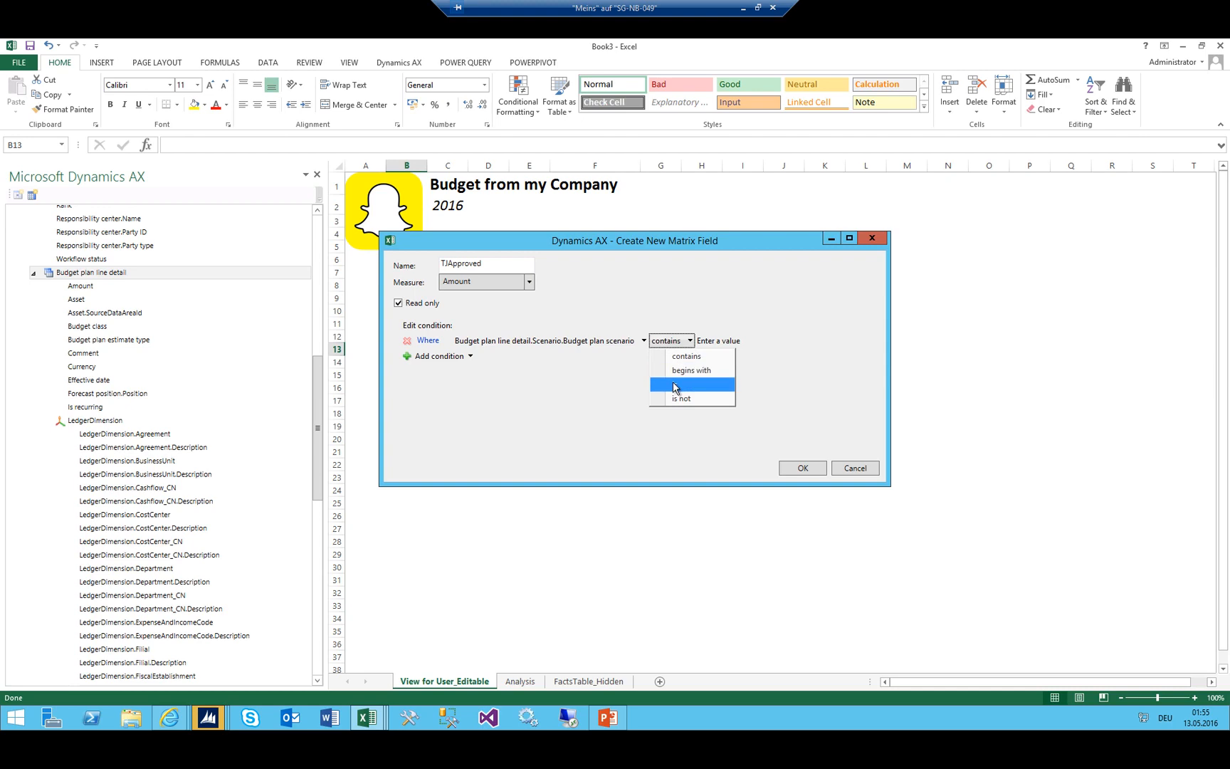
{"action": "left_click", "coordinate": [674, 384]}
{"action": "left_click", "coordinate": [749, 341]}
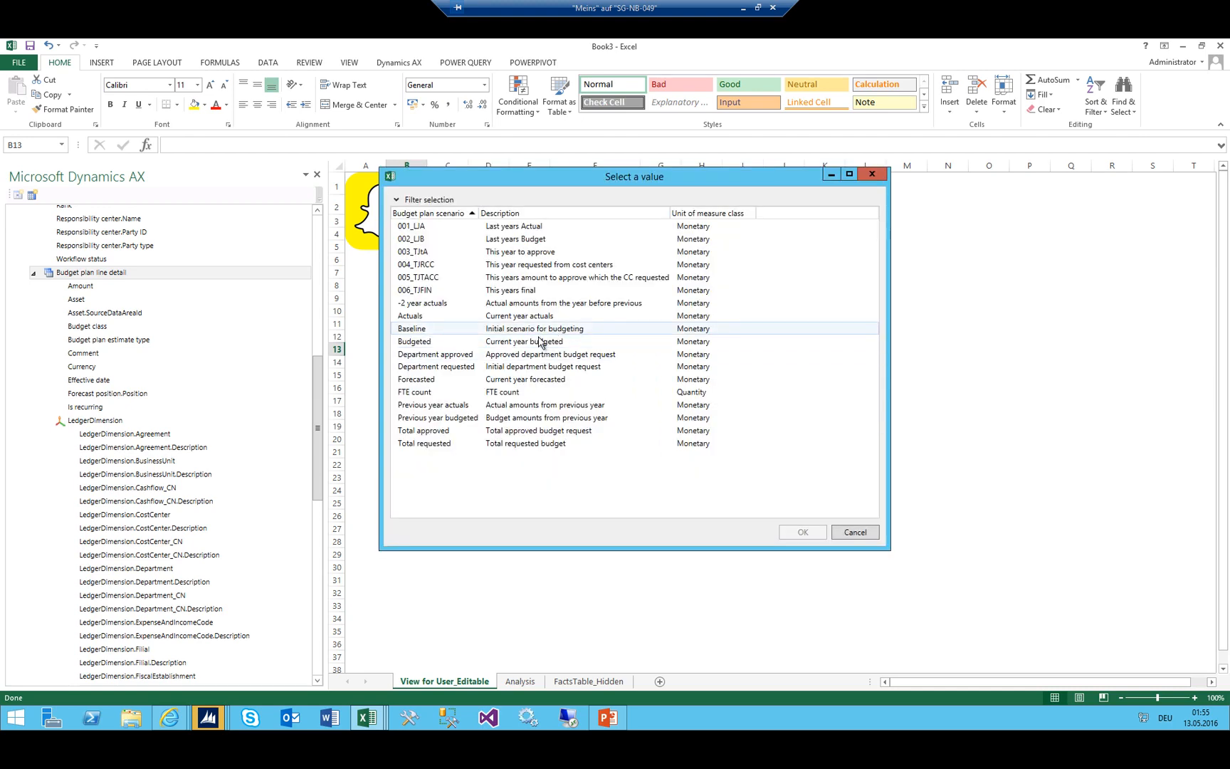
{"action": "double_click", "coordinate": [437, 291]}
{"action": "left_click", "coordinate": [795, 461]}
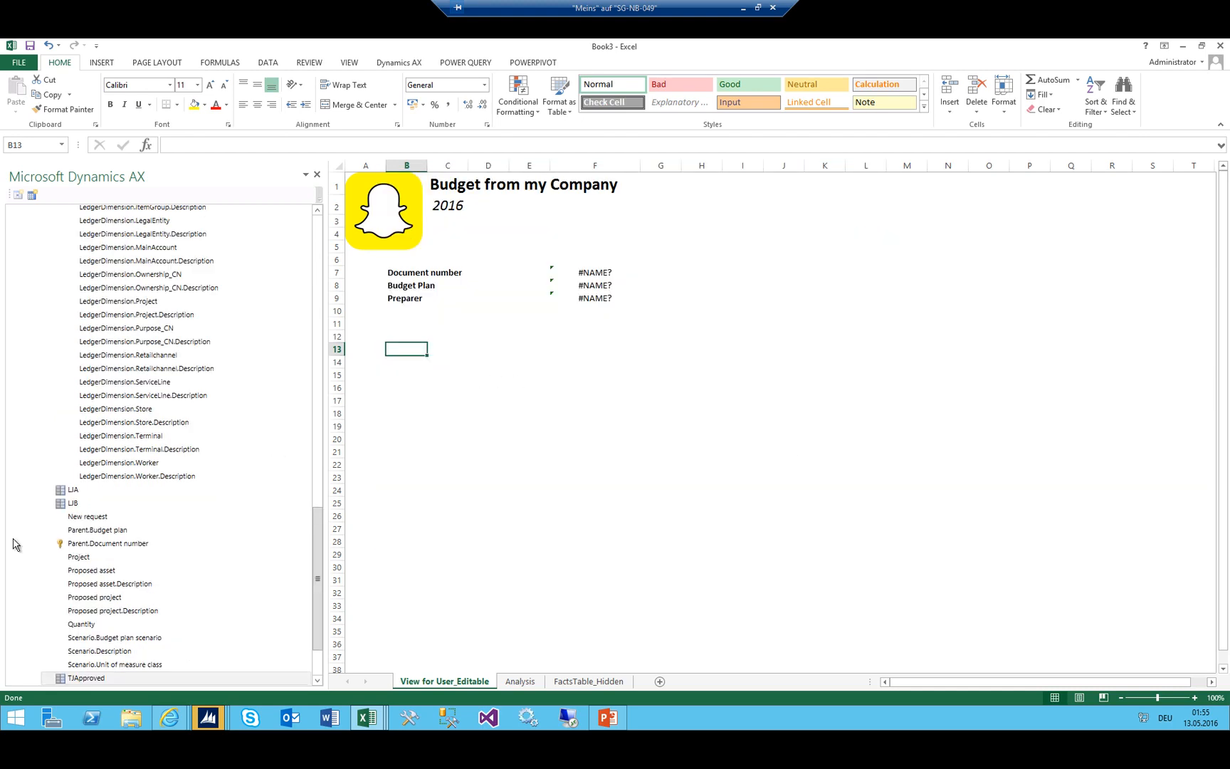
{"action": "scroll", "coordinate": [163, 417], "scroll_direction": "down", "scroll_amount": 3}
{"action": "scroll", "coordinate": [163, 417], "scroll_direction": "up", "scroll_amount": 4}
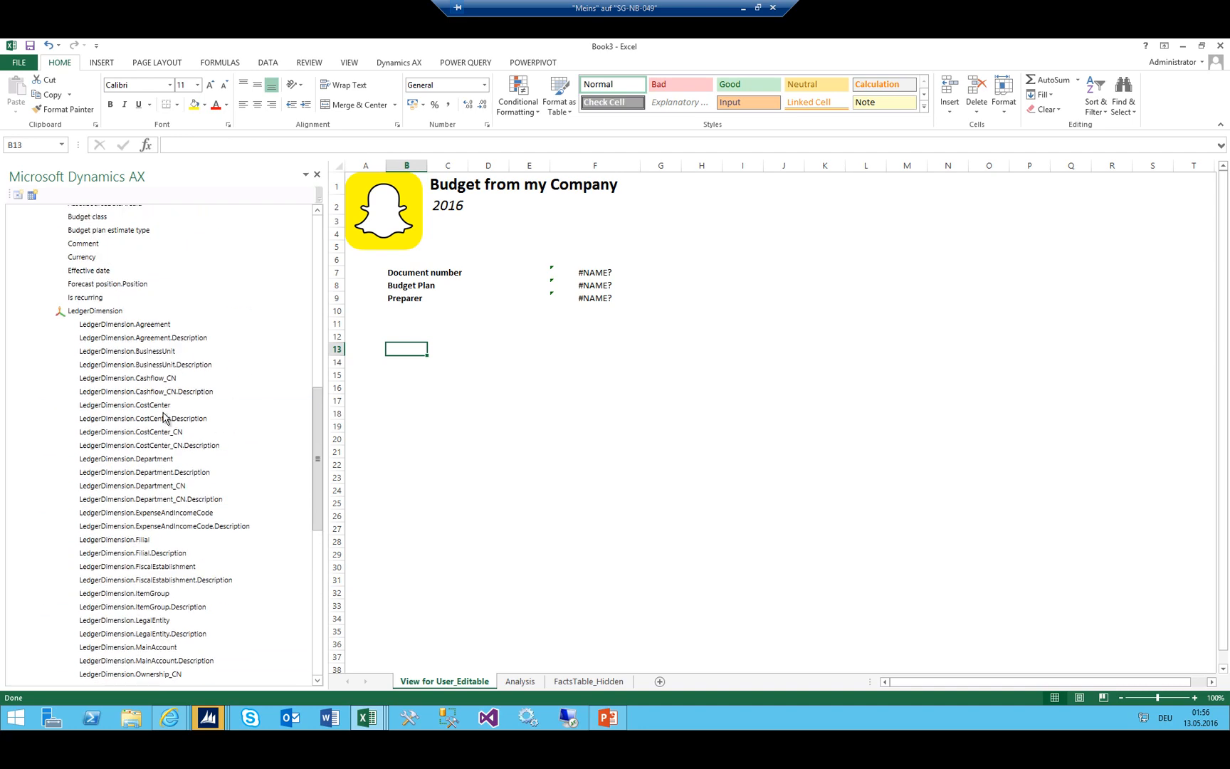
Switch to the Book2 workbook and review the sample budget columns in rows 4 and 5 and the stage amounts below
{"action": "left_click", "coordinate": [363, 722]}
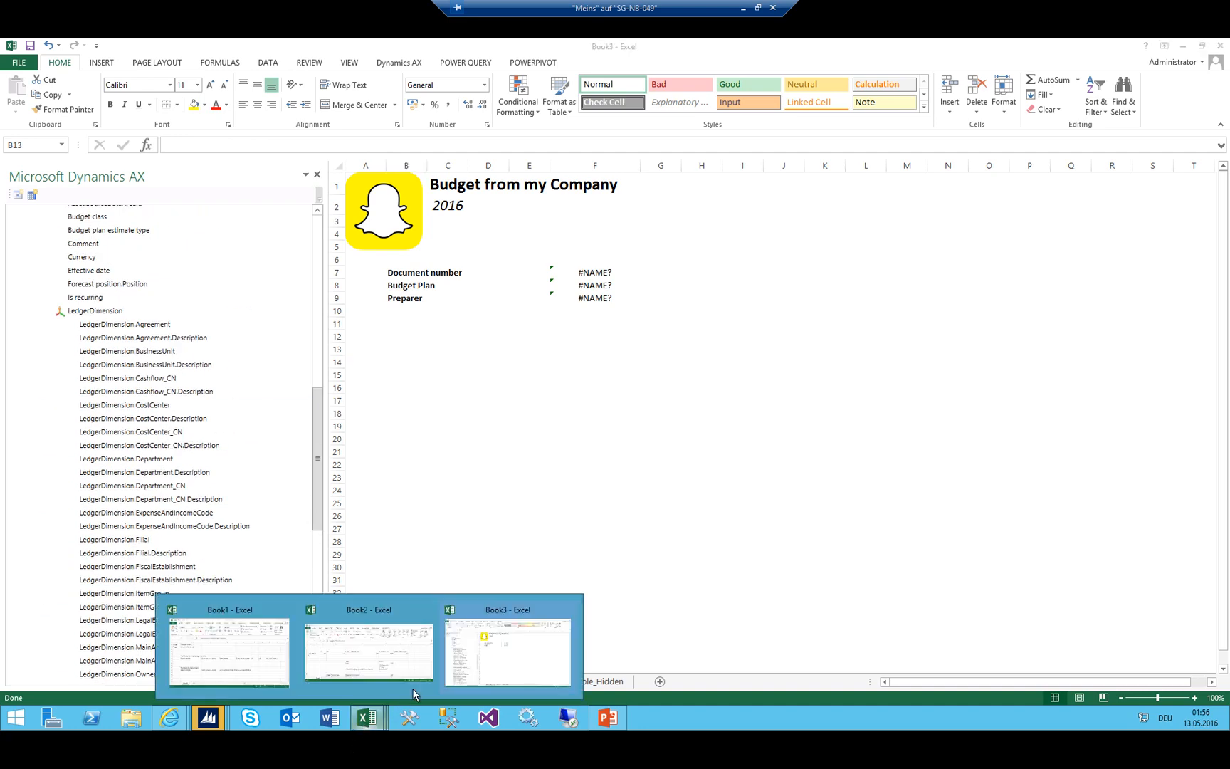
{"action": "left_click", "coordinate": [393, 637]}
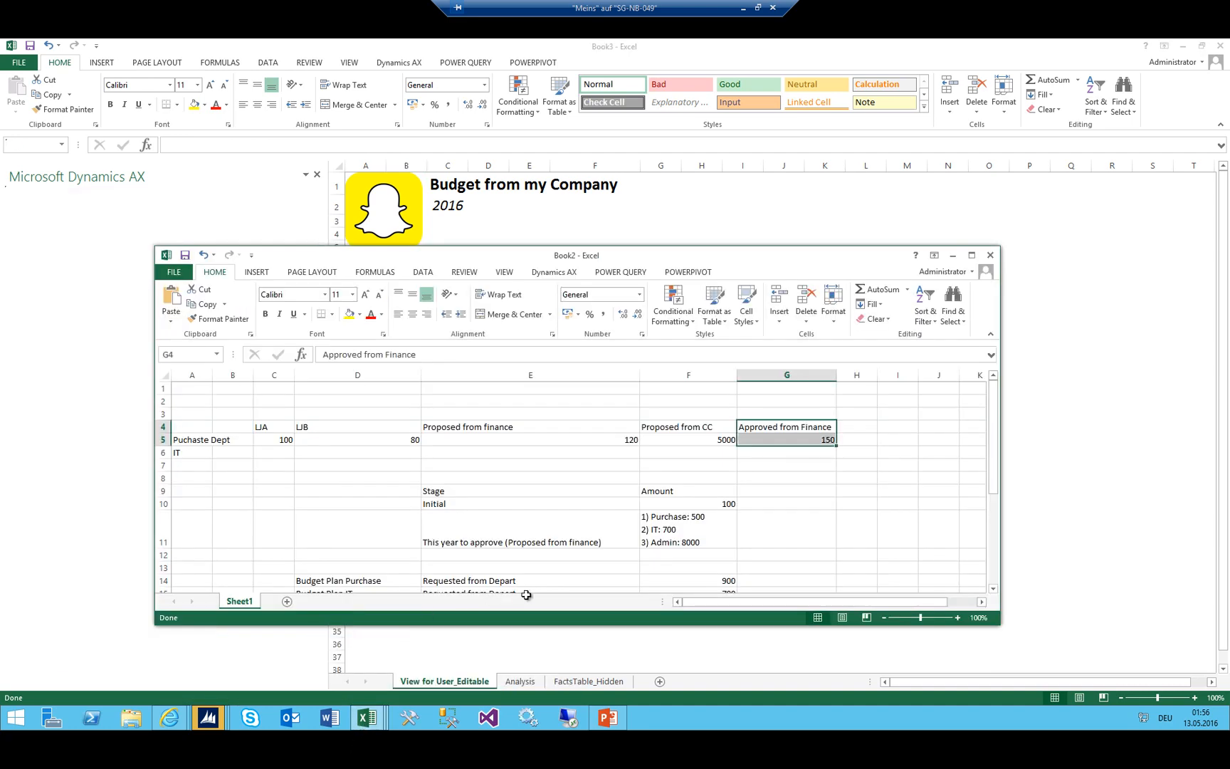
{"action": "left_click_drag", "start_coordinate": [200, 430], "coordinate": [829, 440]}
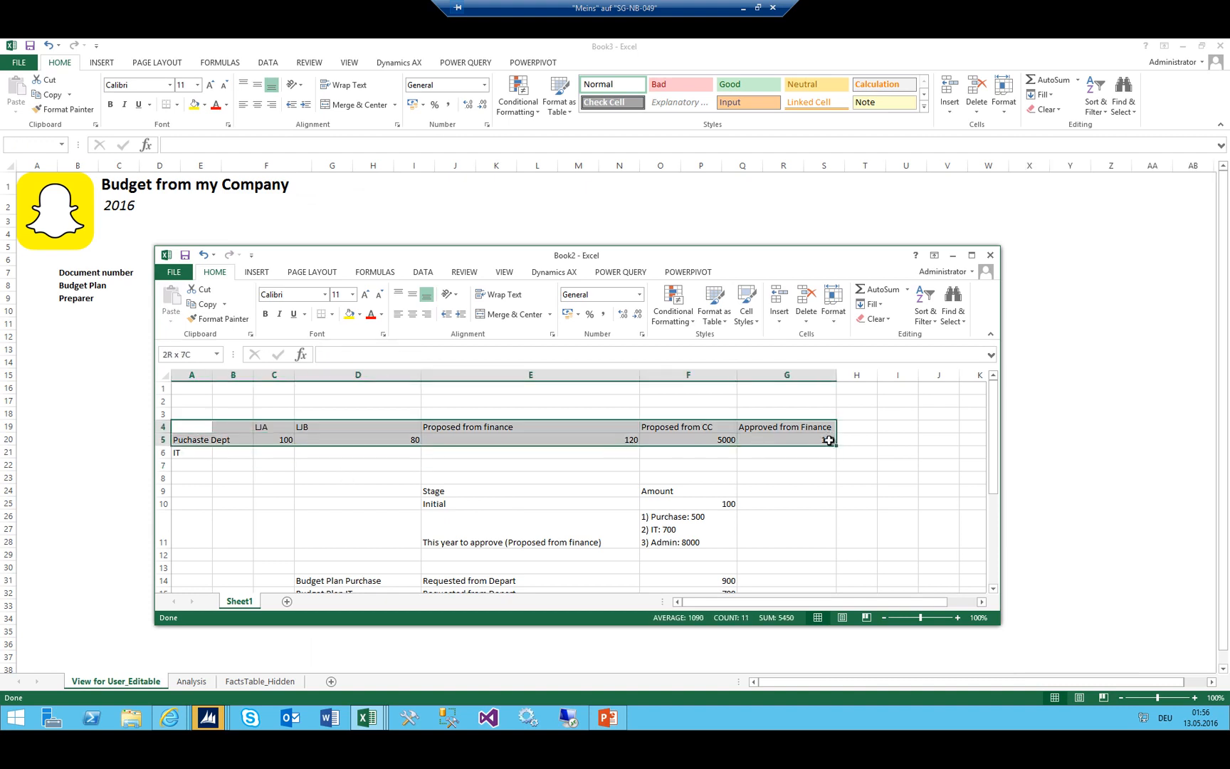
{"action": "scroll", "coordinate": [557, 454], "scroll_direction": "down", "scroll_amount": 4}
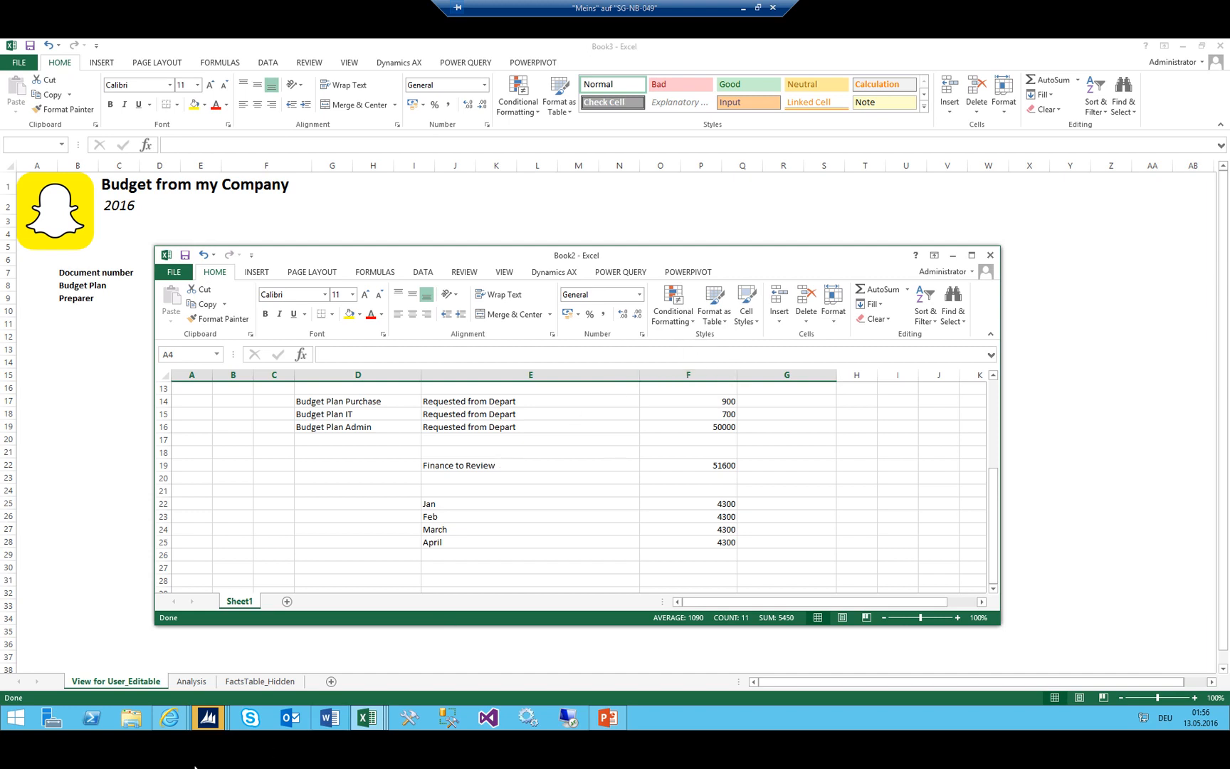
{"action": "left_click", "coordinate": [618, 469]}
{"action": "scroll", "coordinate": [618, 469], "scroll_direction": "up", "scroll_amount": 1}
{"action": "scroll", "coordinate": [618, 472], "scroll_direction": "up", "scroll_amount": 3}
{"action": "left_click", "coordinate": [200, 437]}
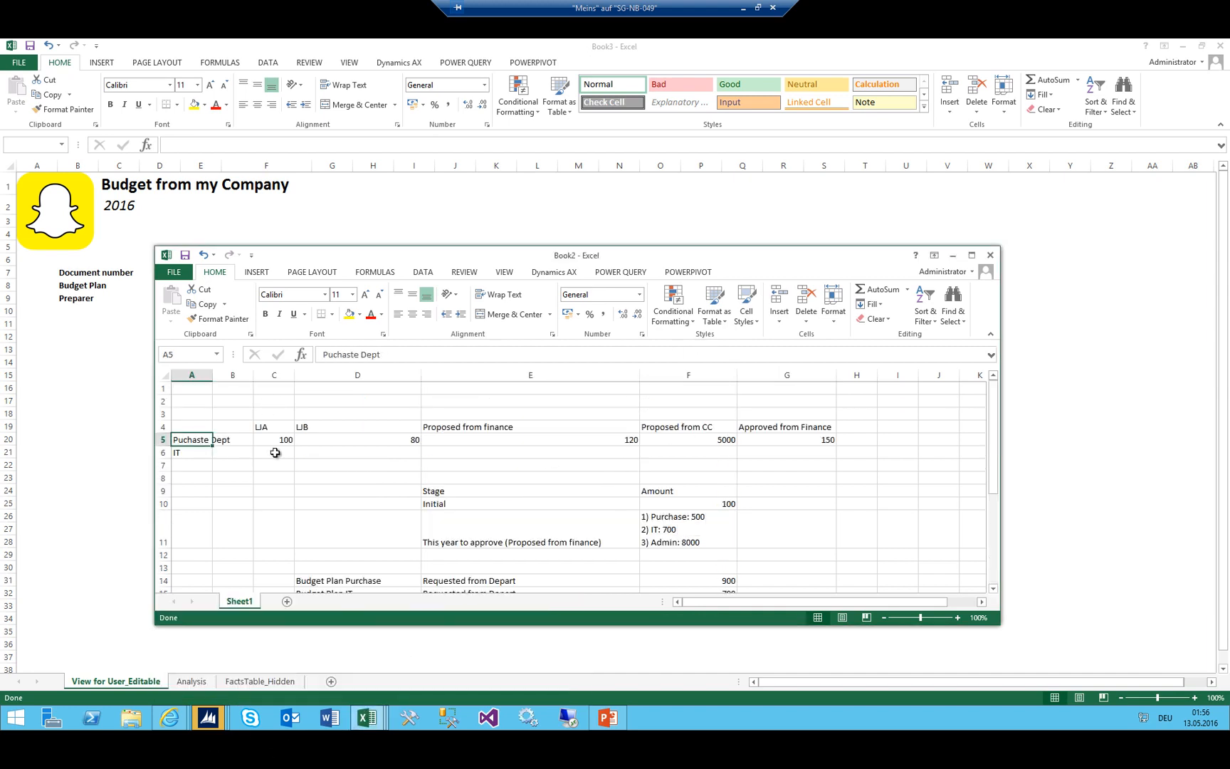
{"action": "scroll", "coordinate": [274, 498], "scroll_direction": "down", "scroll_amount": 5}
Switch to the Book1 workbook and examine the Template for Initial Budget Finance block in rows 12 and 13
{"action": "left_click", "coordinate": [367, 717]}
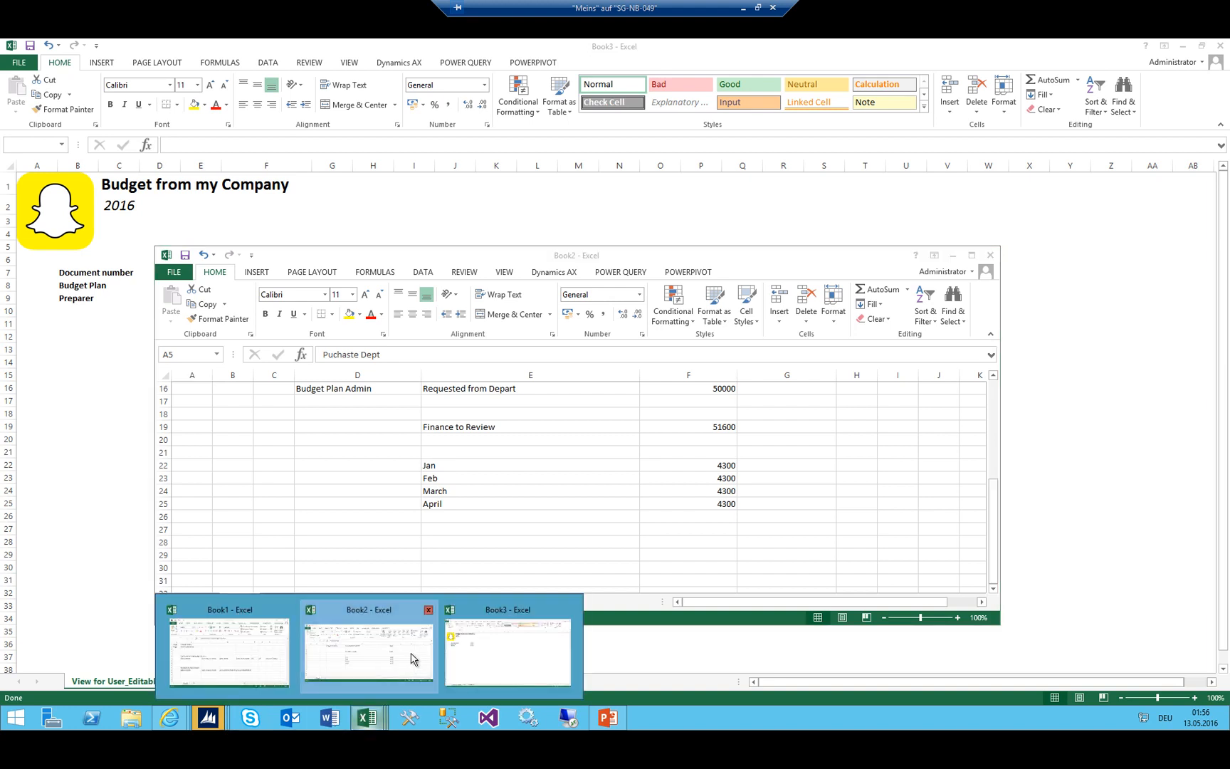
{"action": "left_click", "coordinate": [375, 647]}
{"action": "left_click", "coordinate": [380, 719]}
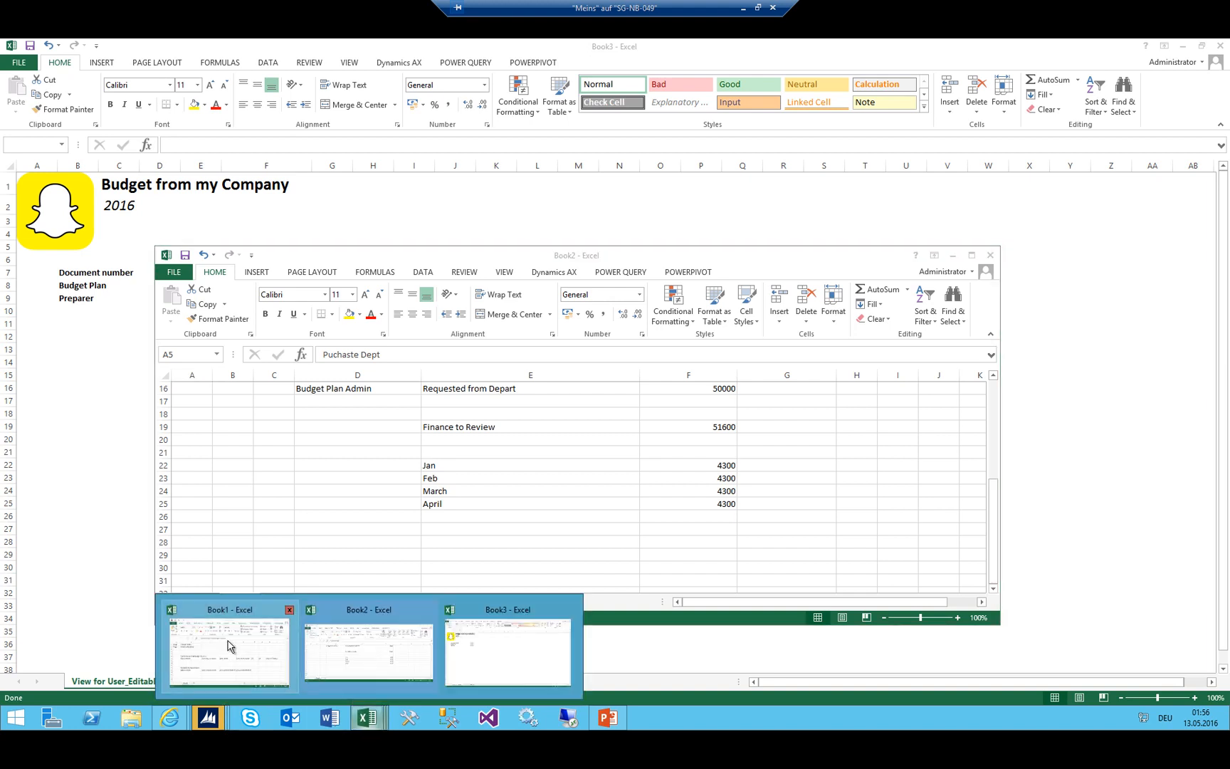
{"action": "left_click", "coordinate": [231, 645]}
{"action": "left_click", "coordinate": [677, 436]}
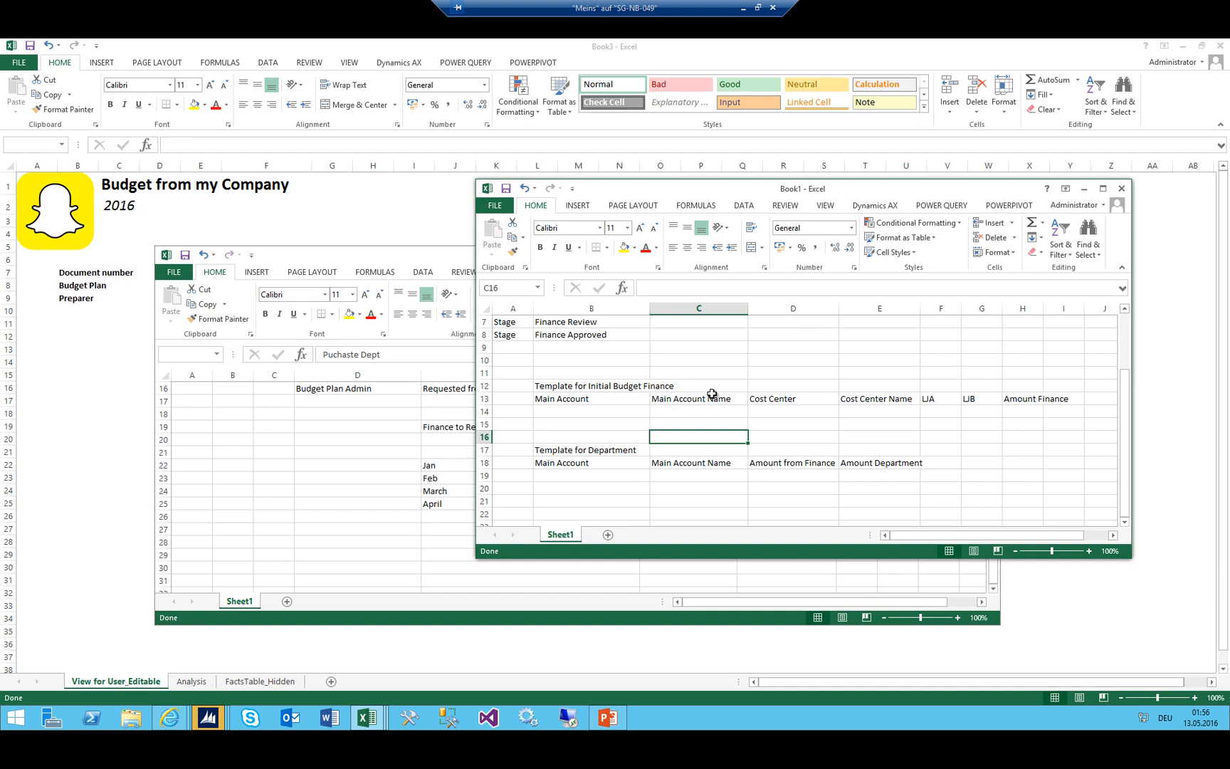
{"action": "left_click_drag", "start_coordinate": [535, 386], "coordinate": [1015, 398]}
{"action": "left_click", "coordinate": [548, 386]}
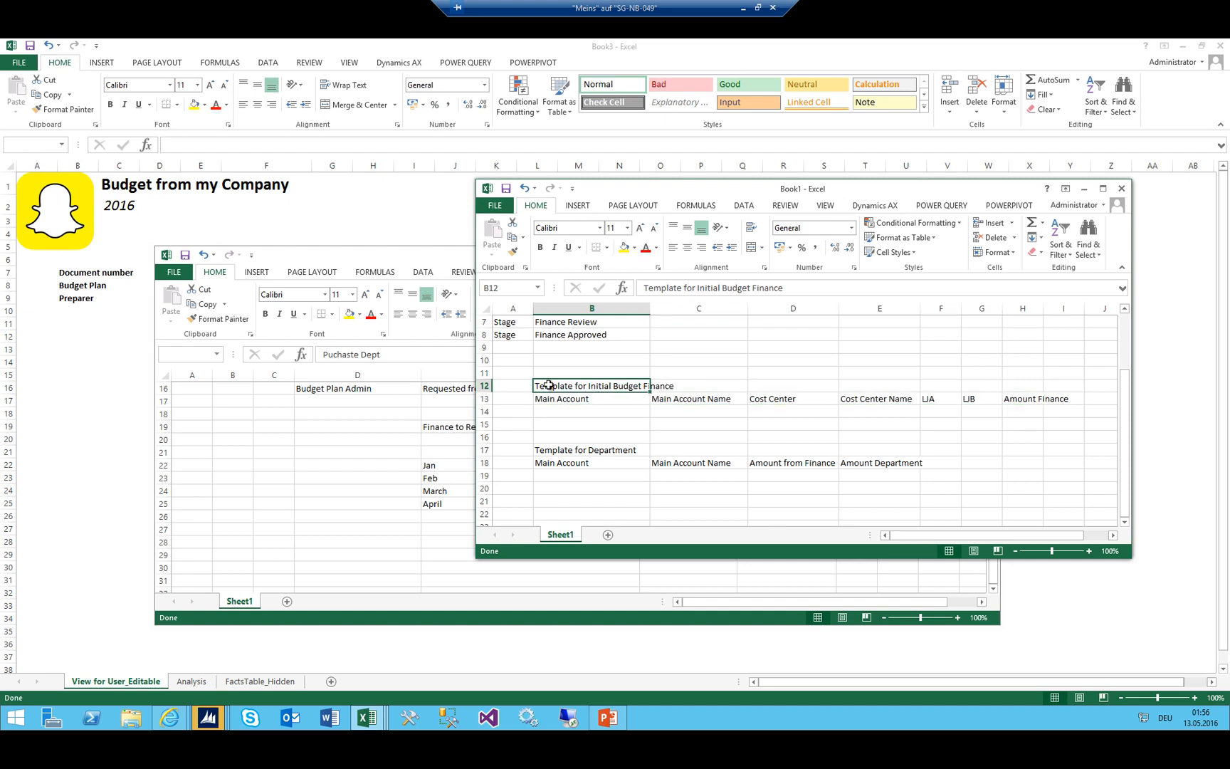
{"action": "left_click_drag", "start_coordinate": [548, 385], "coordinate": [1041, 394]}
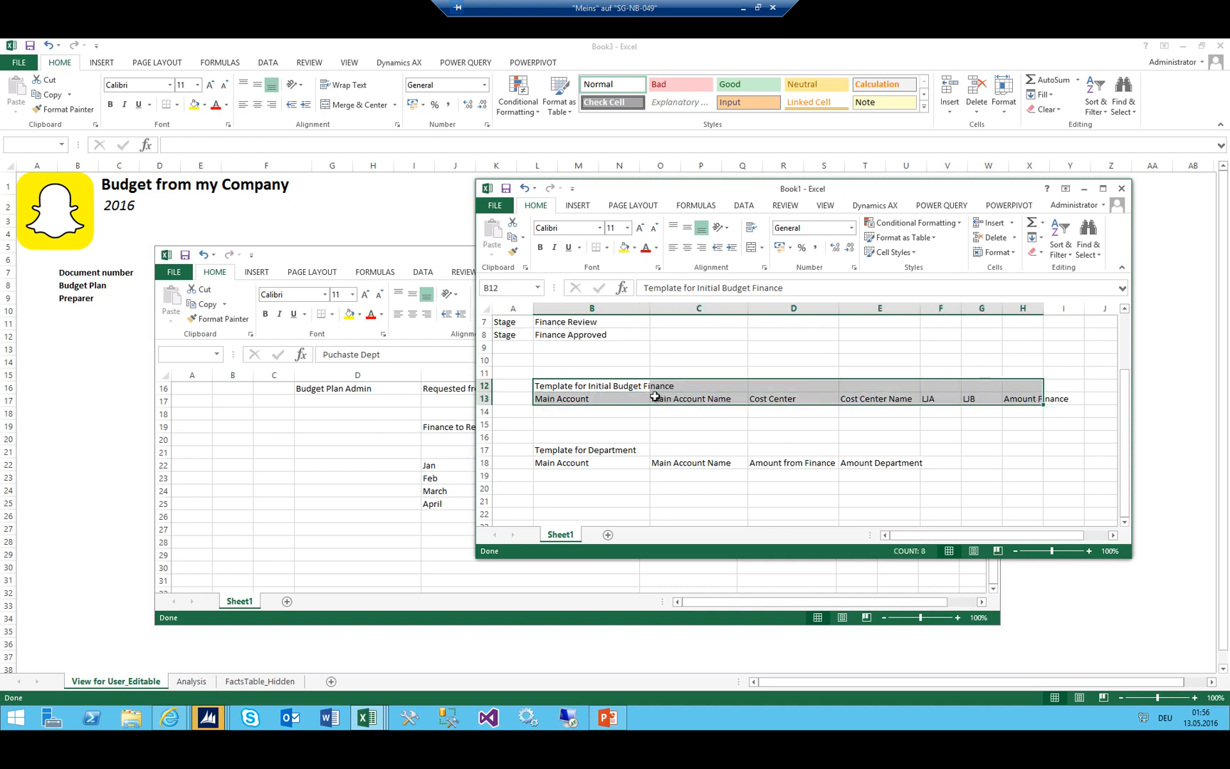
{"action": "left_click_drag", "start_coordinate": [562, 385], "coordinate": [1081, 404]}
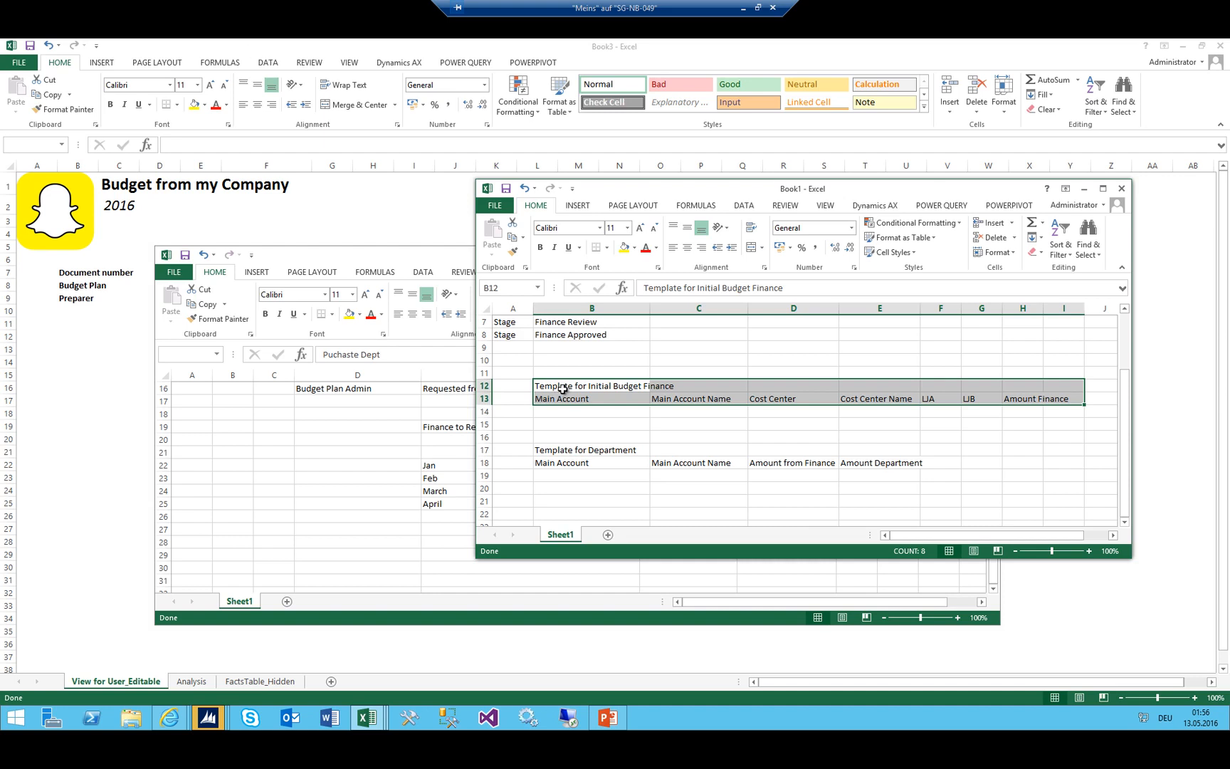
Go through the Initial Budget Finance template's column headings one by one, from Main Account to Amount Finance
{"action": "left_click", "coordinate": [605, 398]}
{"action": "left_click", "coordinate": [705, 398]}
{"action": "left_click", "coordinate": [797, 397]}
{"action": "left_click", "coordinate": [875, 399]}
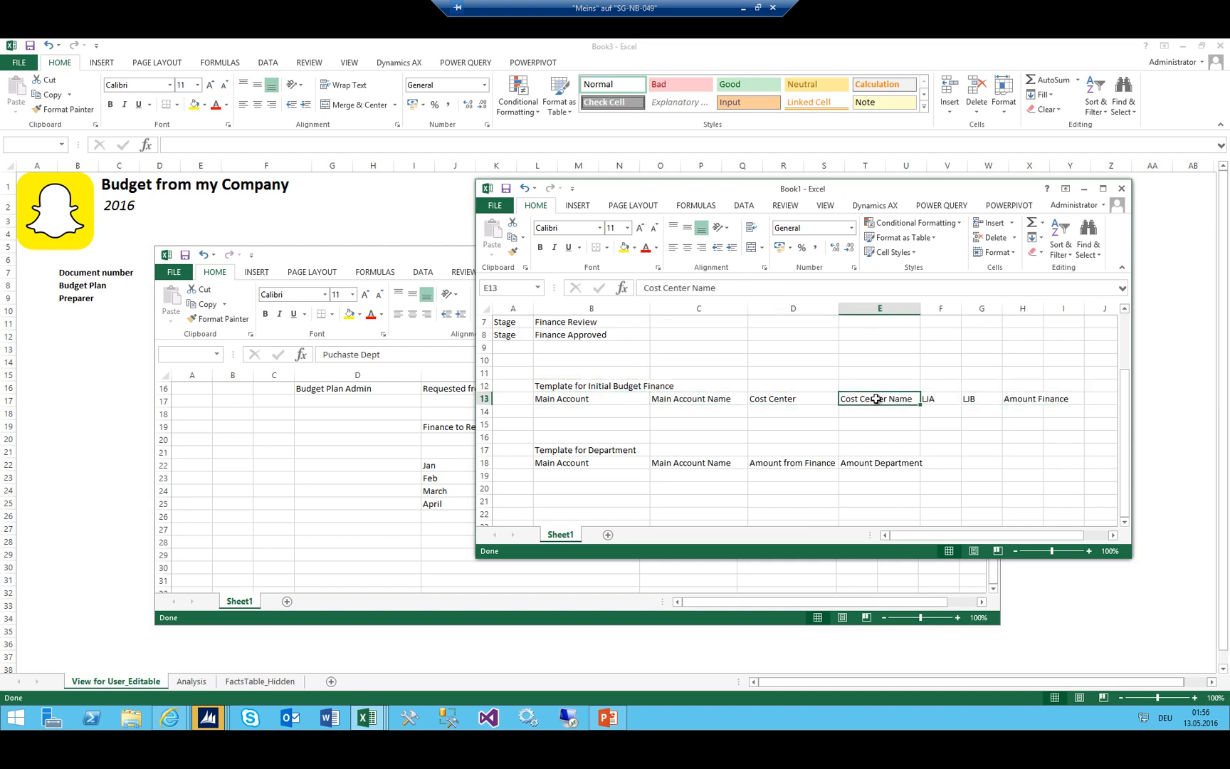
{"action": "left_click", "coordinate": [941, 398]}
{"action": "left_click", "coordinate": [986, 399]}
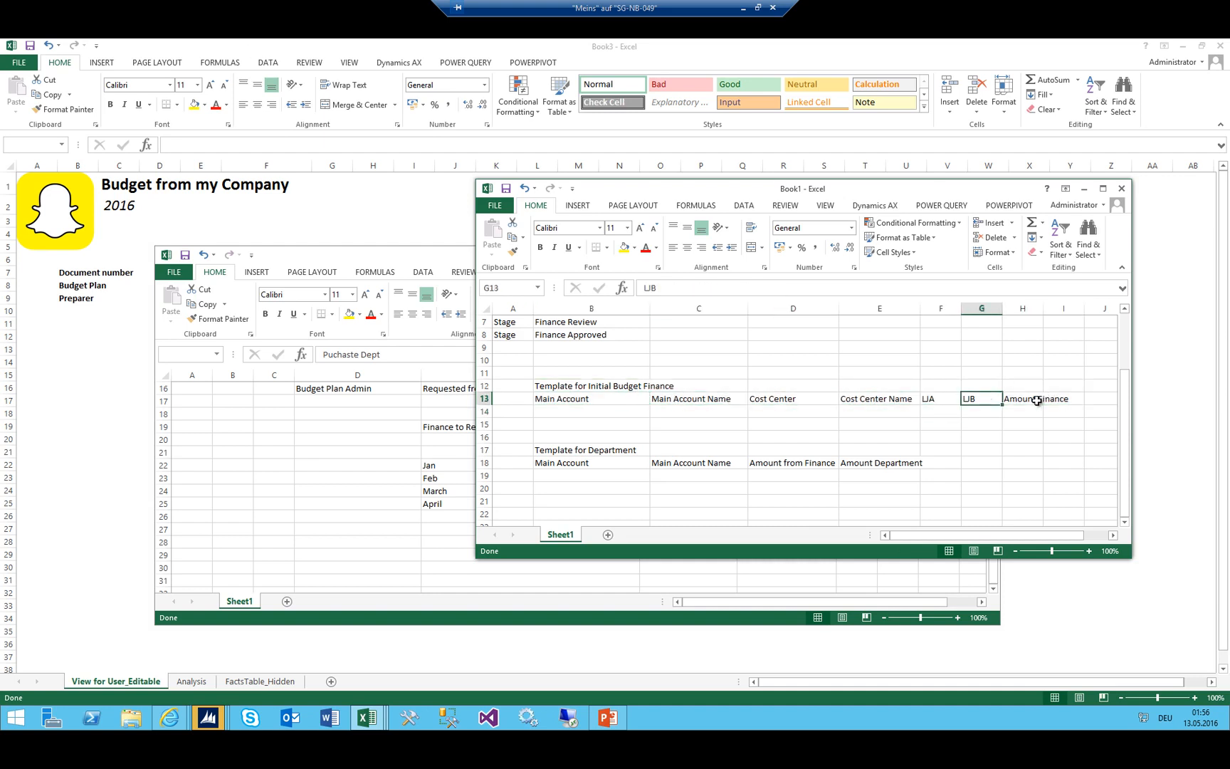
{"action": "left_click", "coordinate": [1029, 401]}
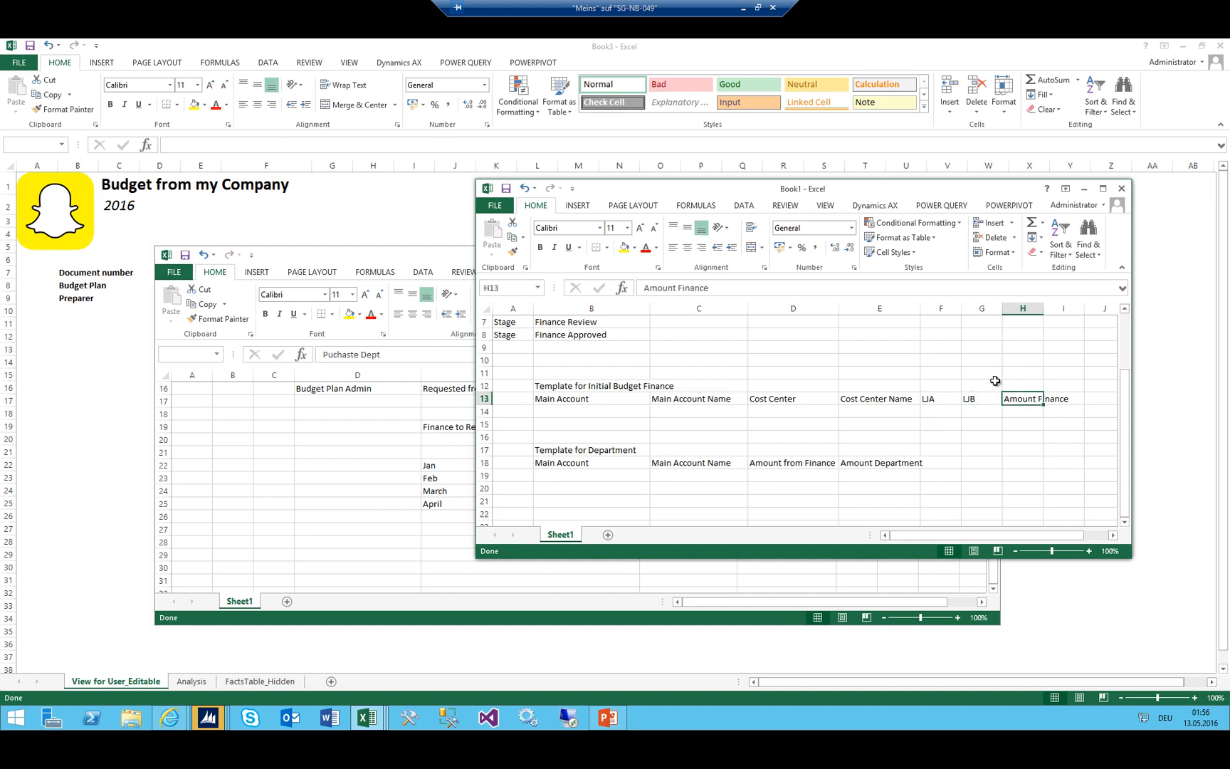
{"action": "left_click", "coordinate": [1063, 388]}
{"action": "left_click", "coordinate": [1065, 398]}
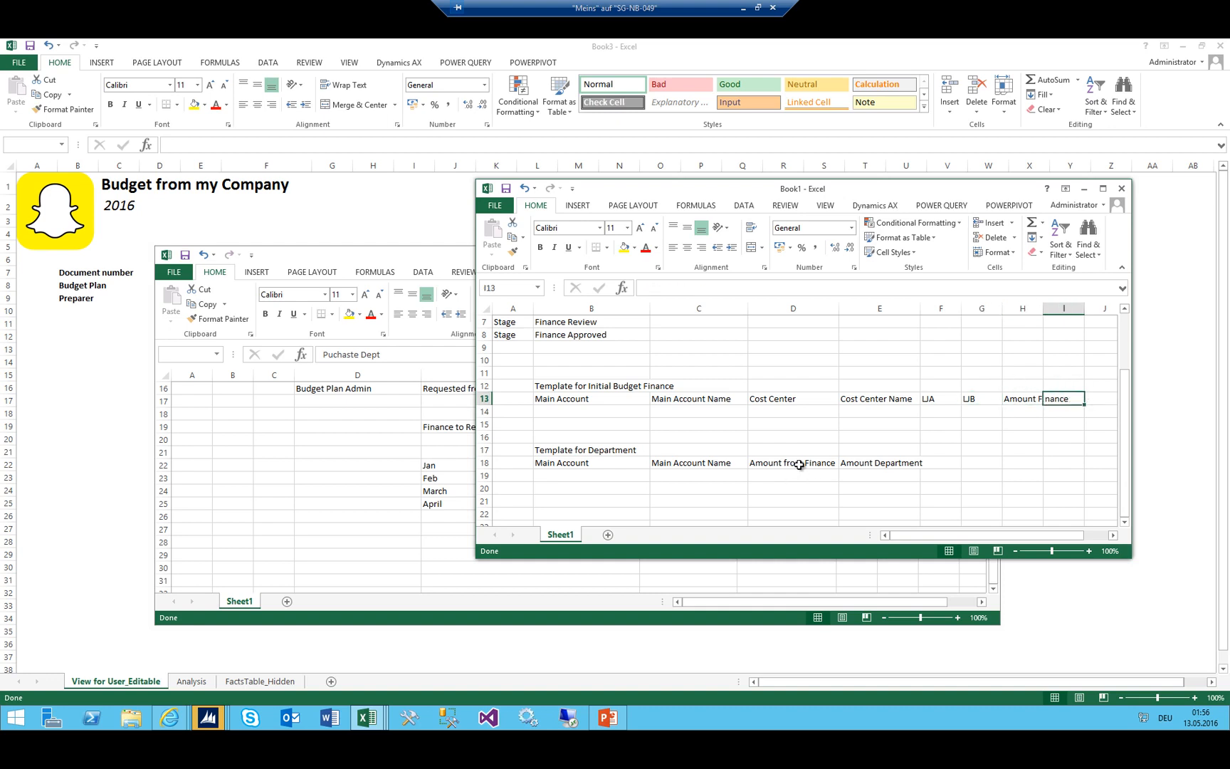
{"action": "left_click", "coordinate": [1100, 397]}
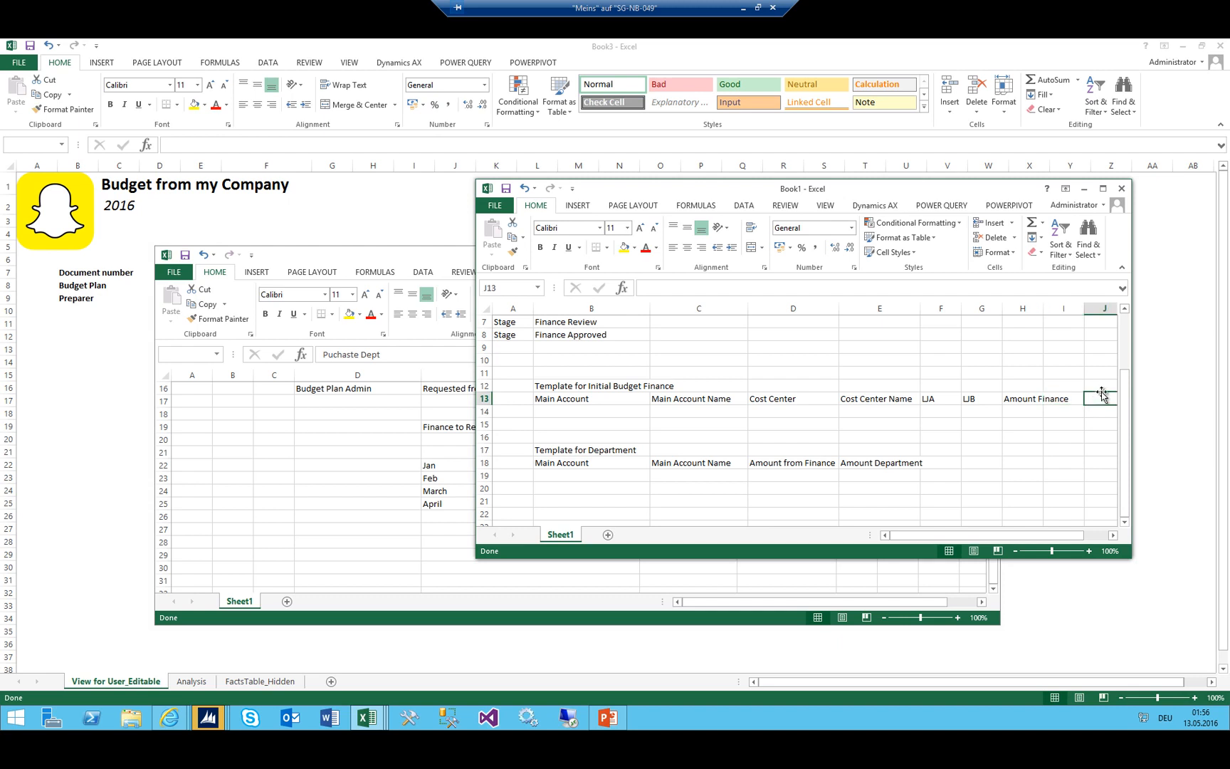
{"action": "key", "text": "Right"}
{"action": "key", "text": "Left"}
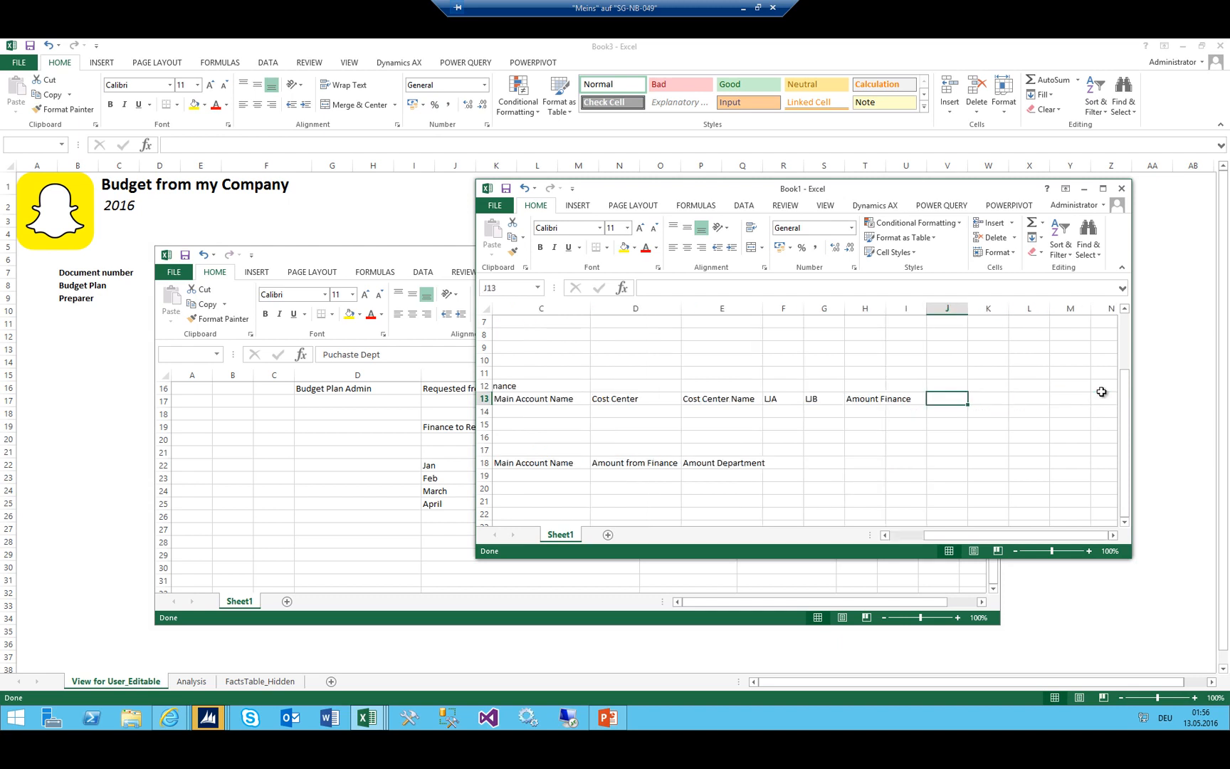
{"action": "key", "text": "Left"}
{"action": "key", "text": "Left"}
{"action": "key", "text": "Left"}
{"action": "key", "text": "Left"}
{"action": "key", "text": "Left"}
{"action": "key", "text": "Left"}
{"action": "key", "text": "Left"}
{"action": "key", "text": "Left"}
{"action": "key", "text": "Left"}
{"action": "key", "text": "Right"}
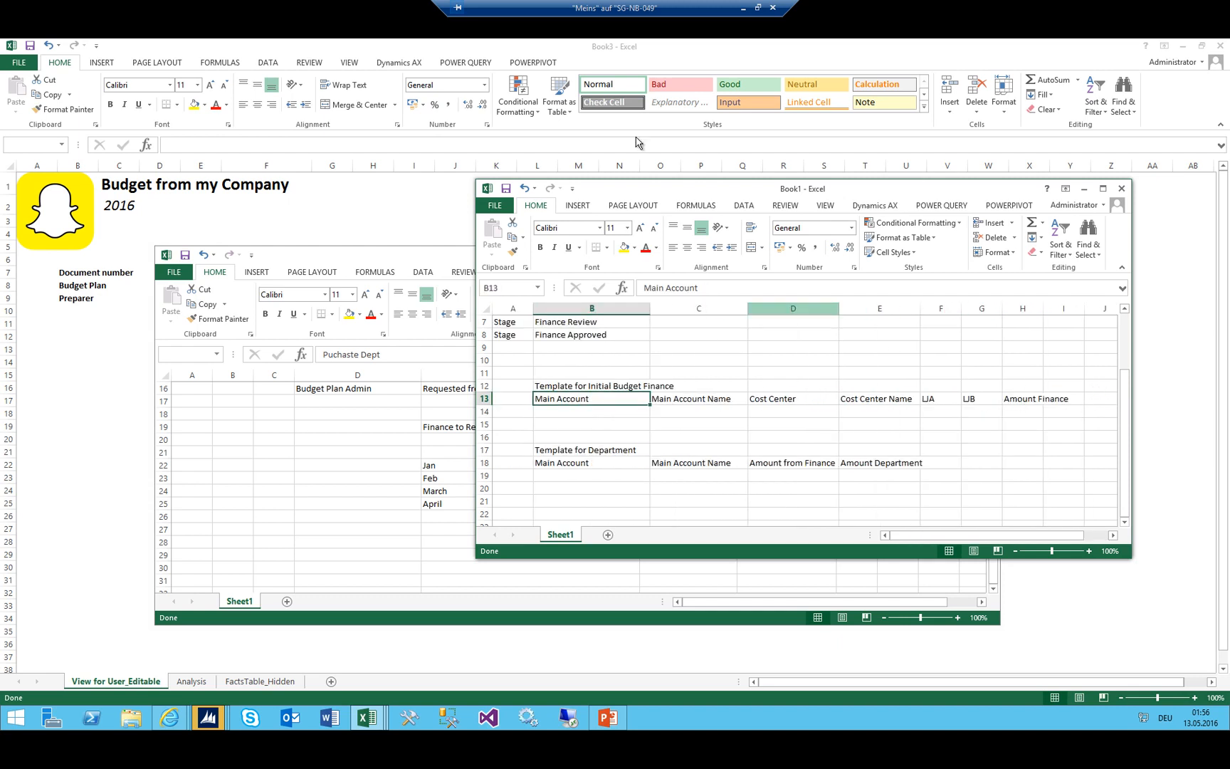
Return to Book3 and insert LedgerDimension.MainAccount at cell B13, followed by a LedgerDimension.MainAccount.Description column
{"action": "double_click", "coordinate": [365, 39]}
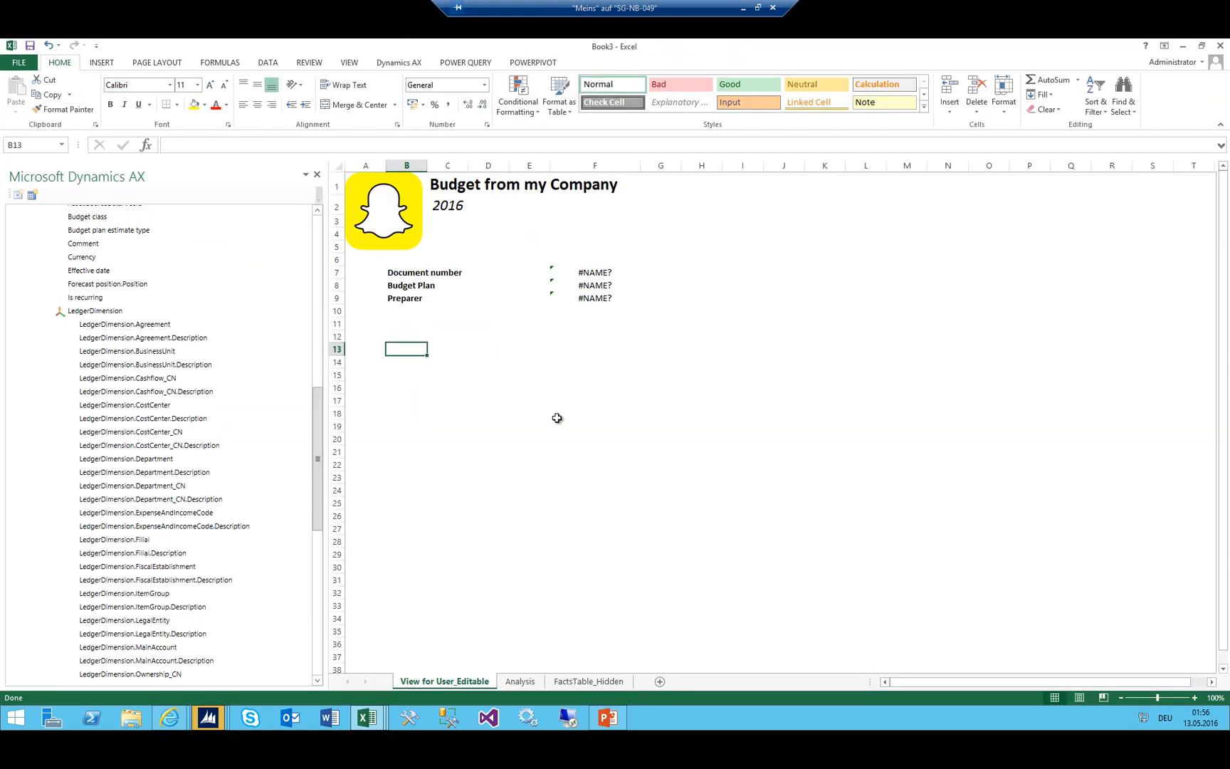
{"action": "left_click_drag", "start_coordinate": [317, 455], "coordinate": [319, 510]}
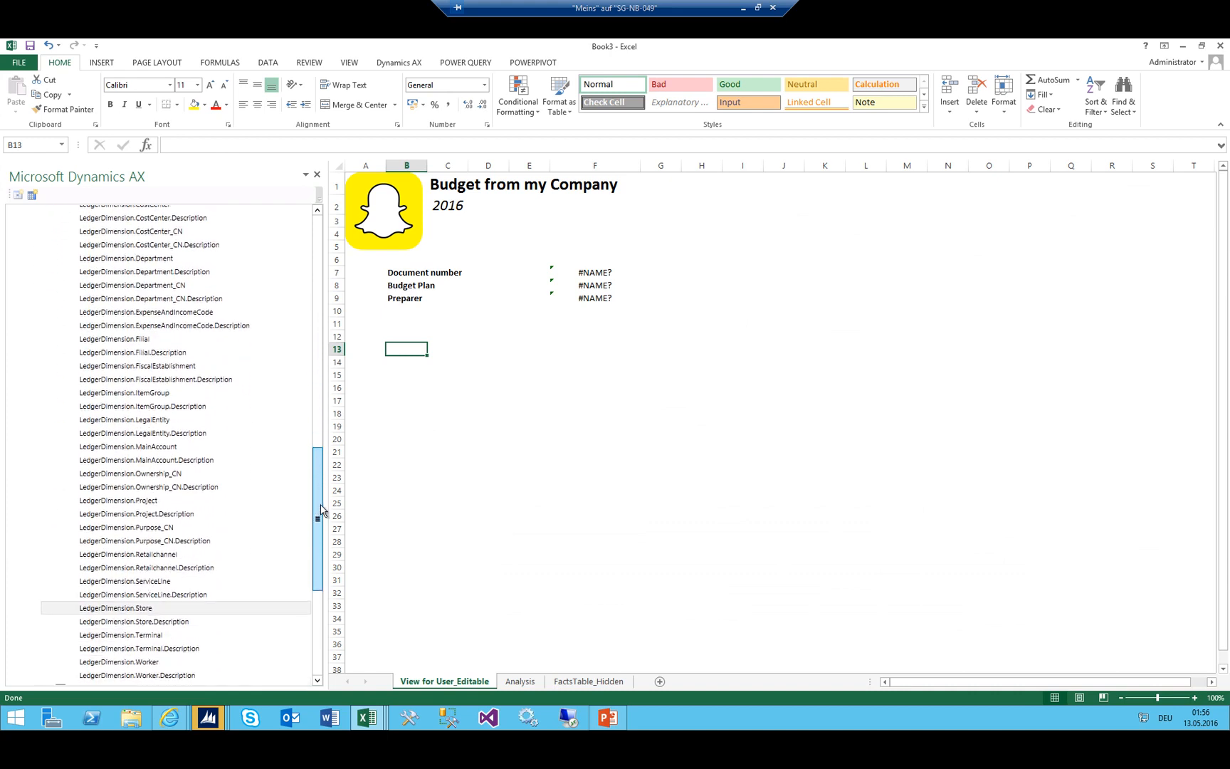
{"action": "left_click_drag", "start_coordinate": [140, 450], "coordinate": [424, 358]}
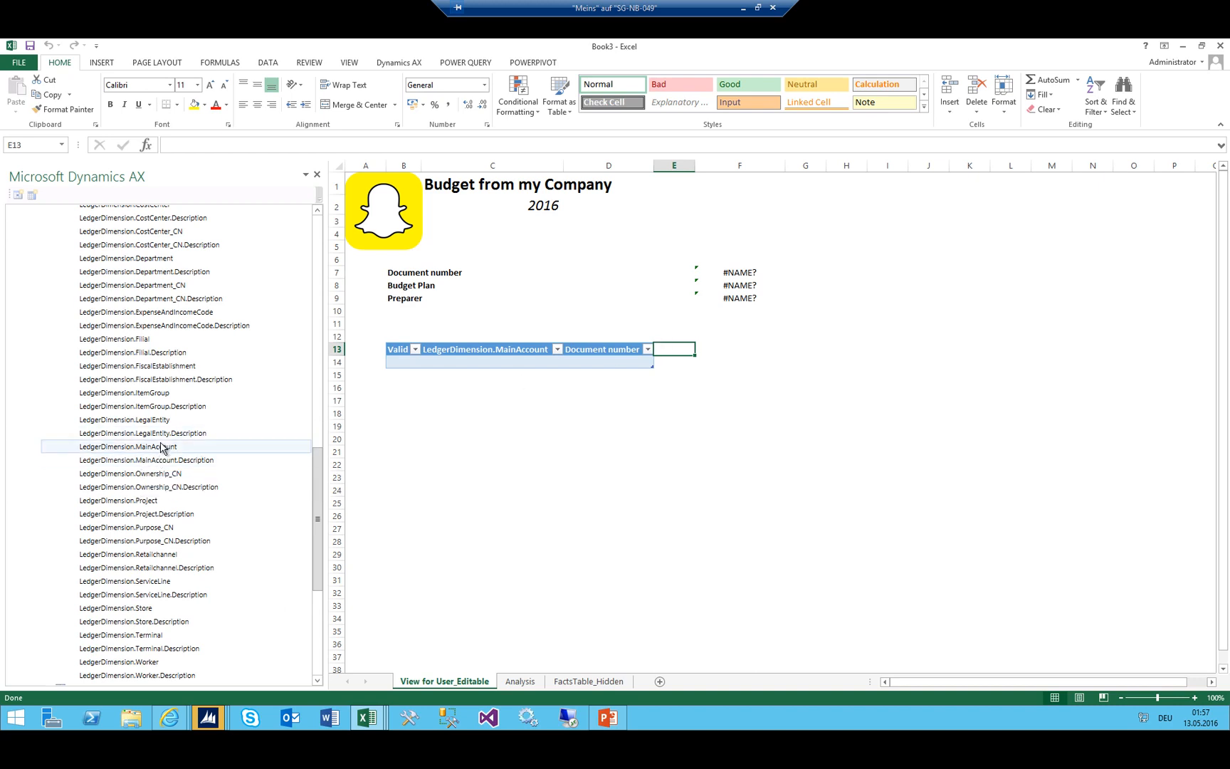
{"action": "double_click", "coordinate": [161, 467]}
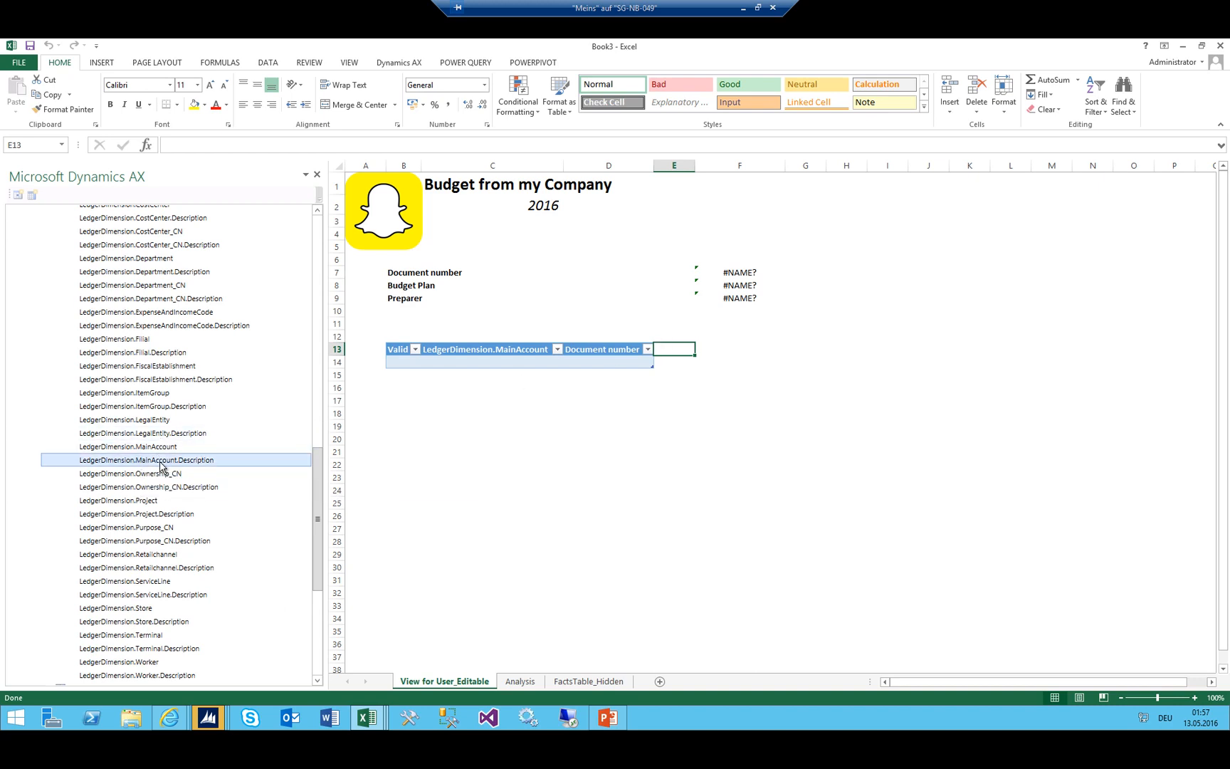
Add the LedgerDimension.CostCenter and LedgerDimension.CostCenter.Description fields as the next table columns
{"action": "left_click", "coordinate": [160, 302]}
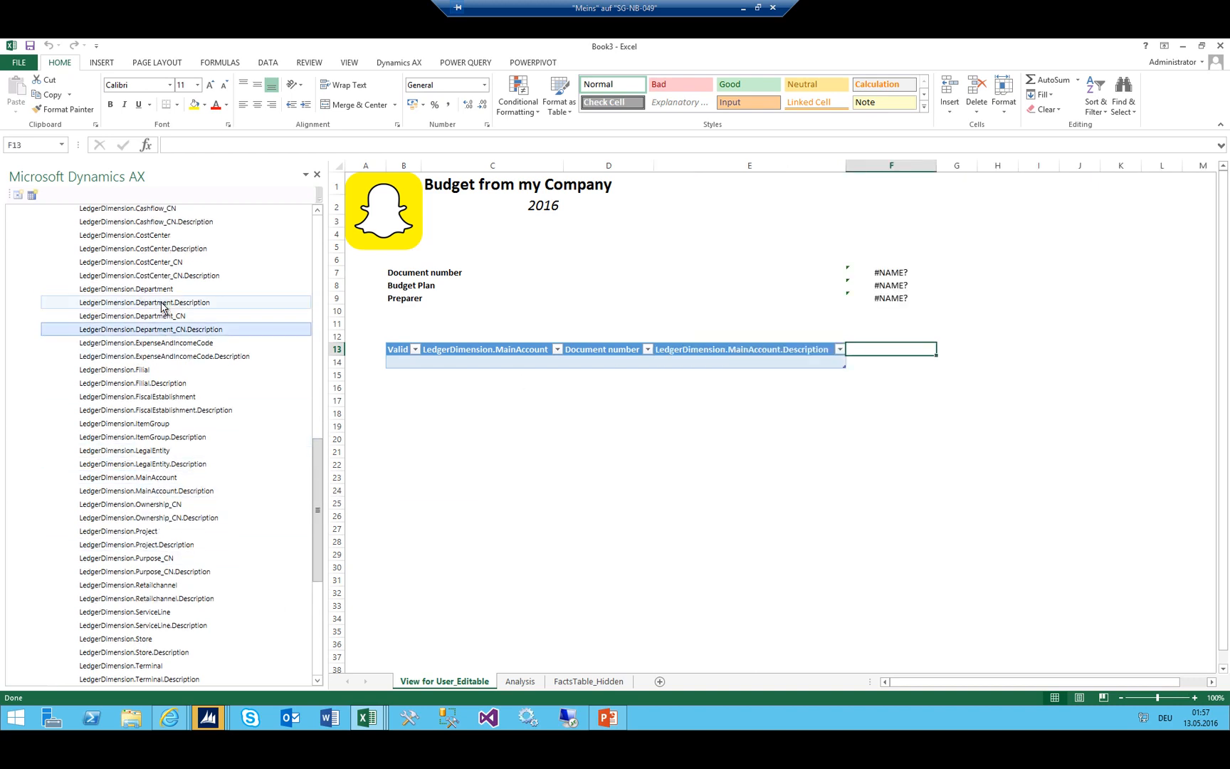
{"action": "left_click", "coordinate": [153, 237]}
{"action": "double_click", "coordinate": [154, 251]}
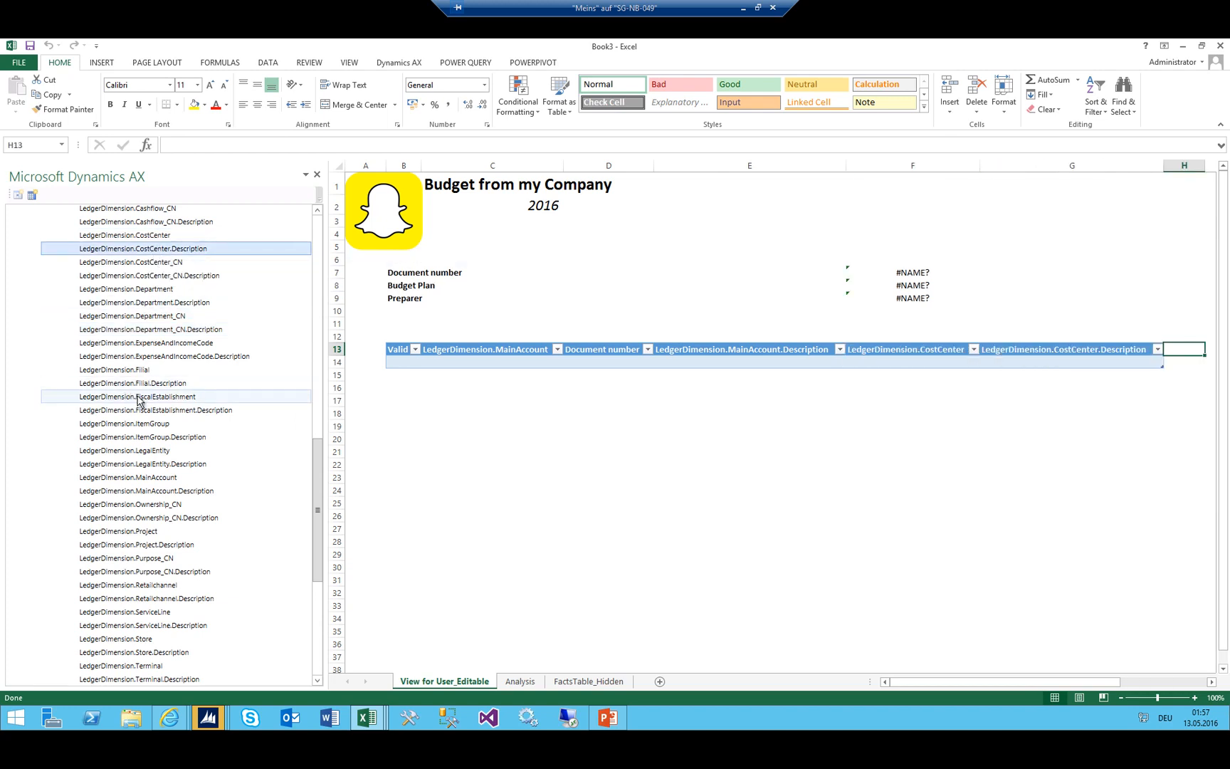
Add the matrix fields LJA, LJB and TJFinProp as the next table columns
{"action": "scroll", "coordinate": [147, 427], "scroll_direction": "down", "scroll_amount": 8}
{"action": "double_click", "coordinate": [73, 409]}
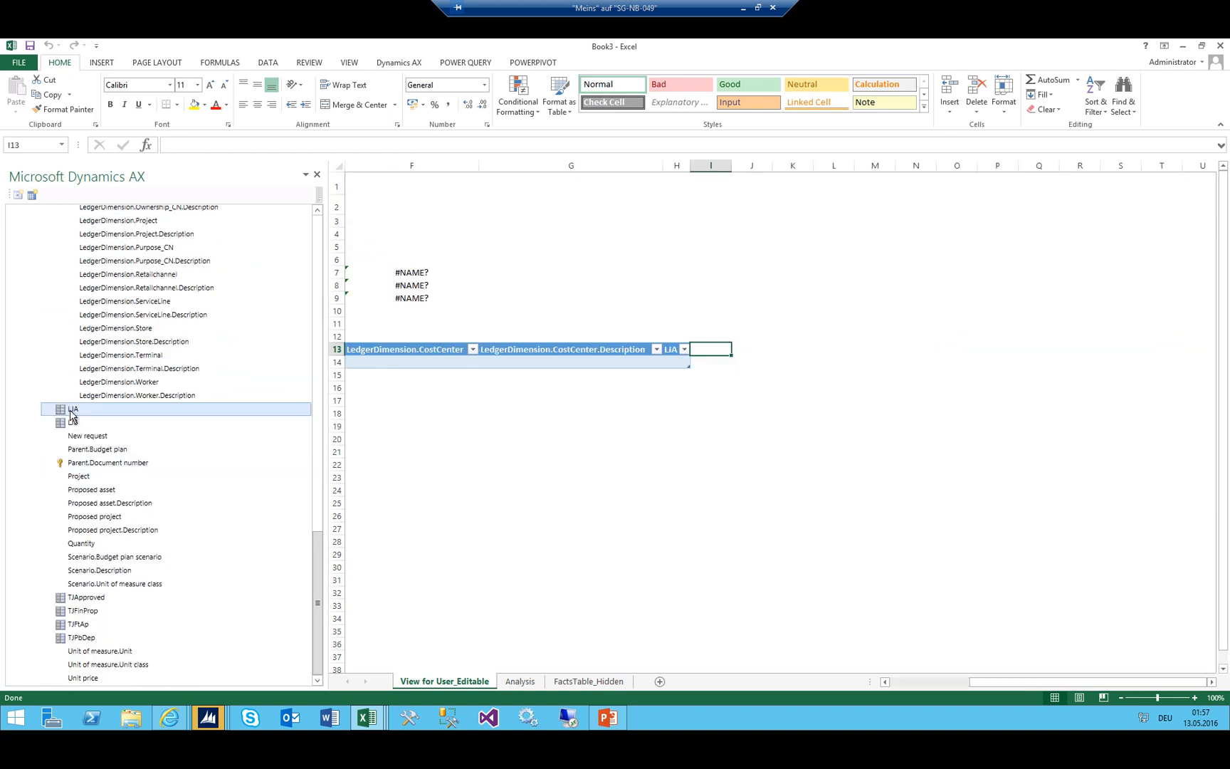
{"action": "double_click", "coordinate": [72, 423]}
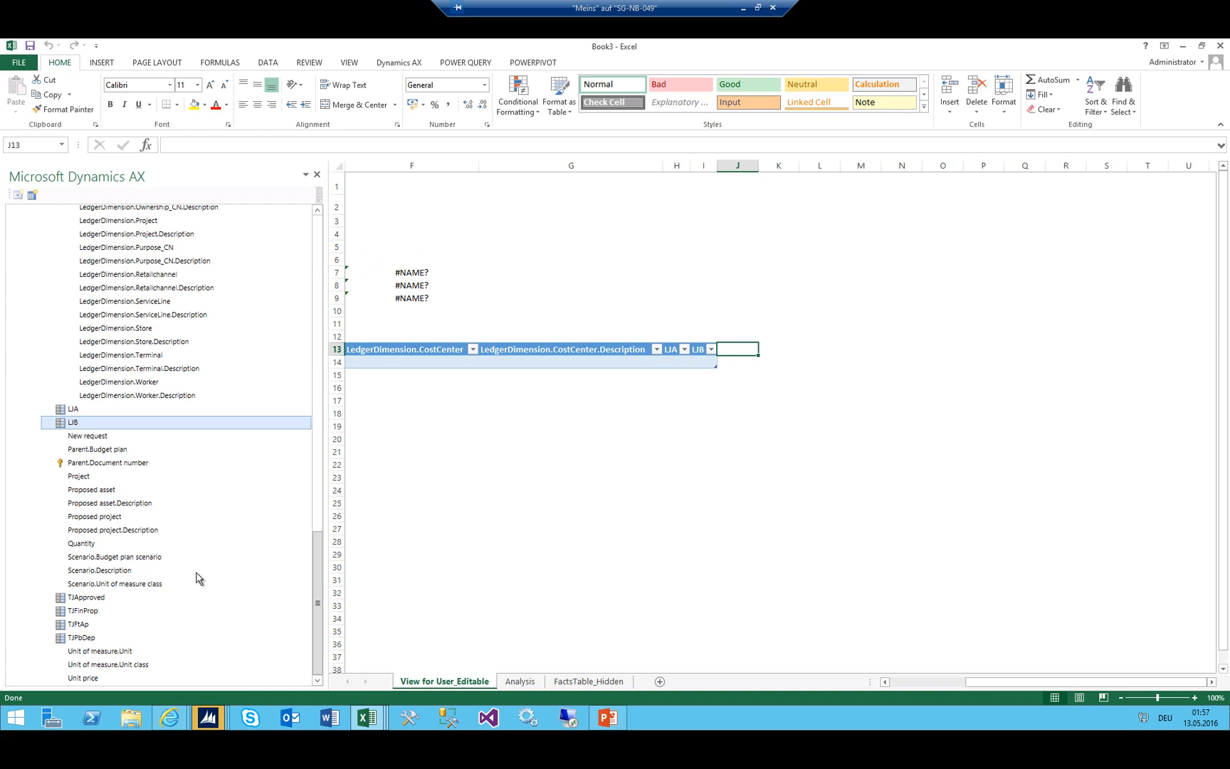
{"action": "scroll", "coordinate": [147, 600], "scroll_direction": "up", "scroll_amount": 15}
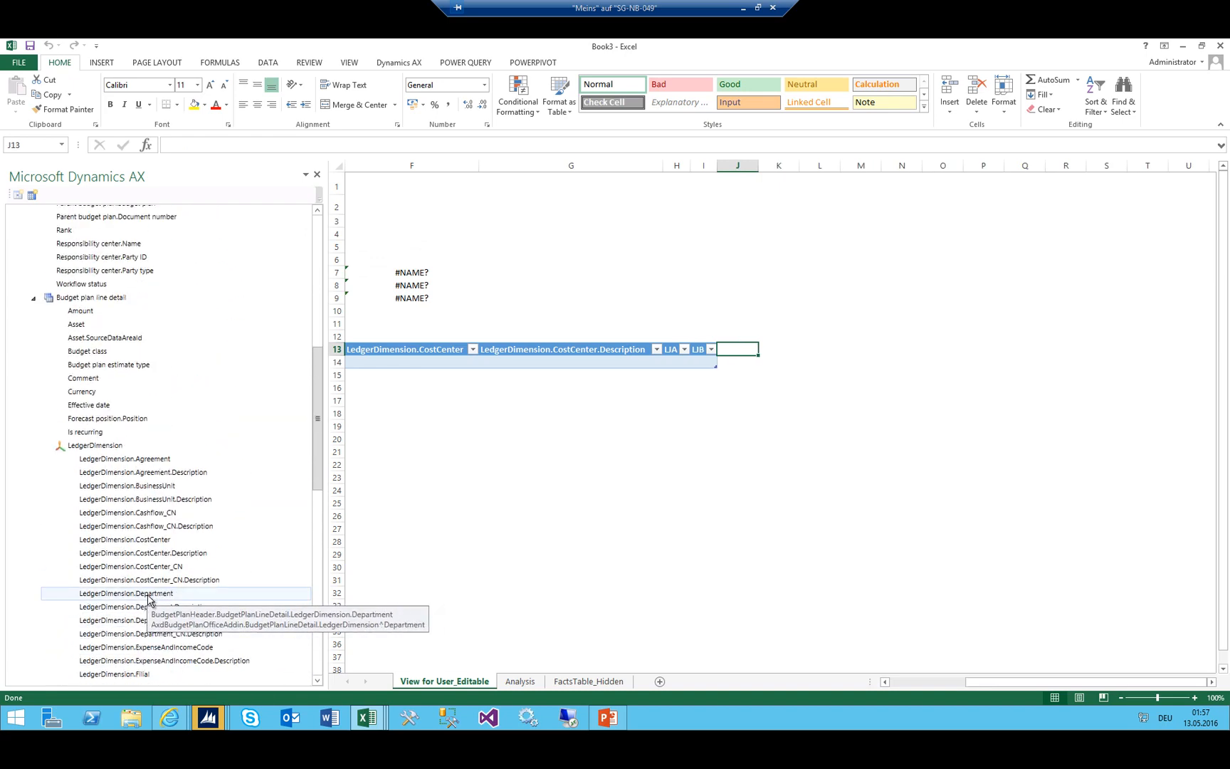
{"action": "scroll", "coordinate": [153, 589], "scroll_direction": "down", "scroll_amount": 15}
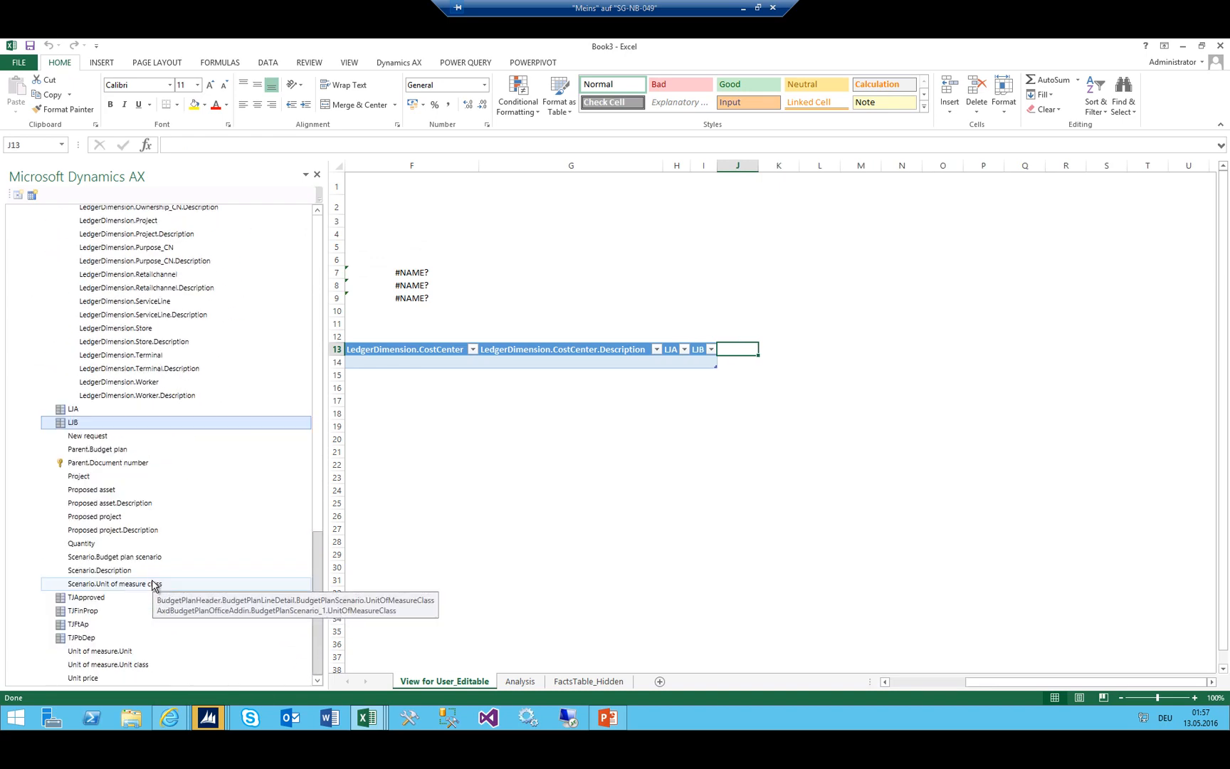
{"action": "double_click", "coordinate": [90, 612]}
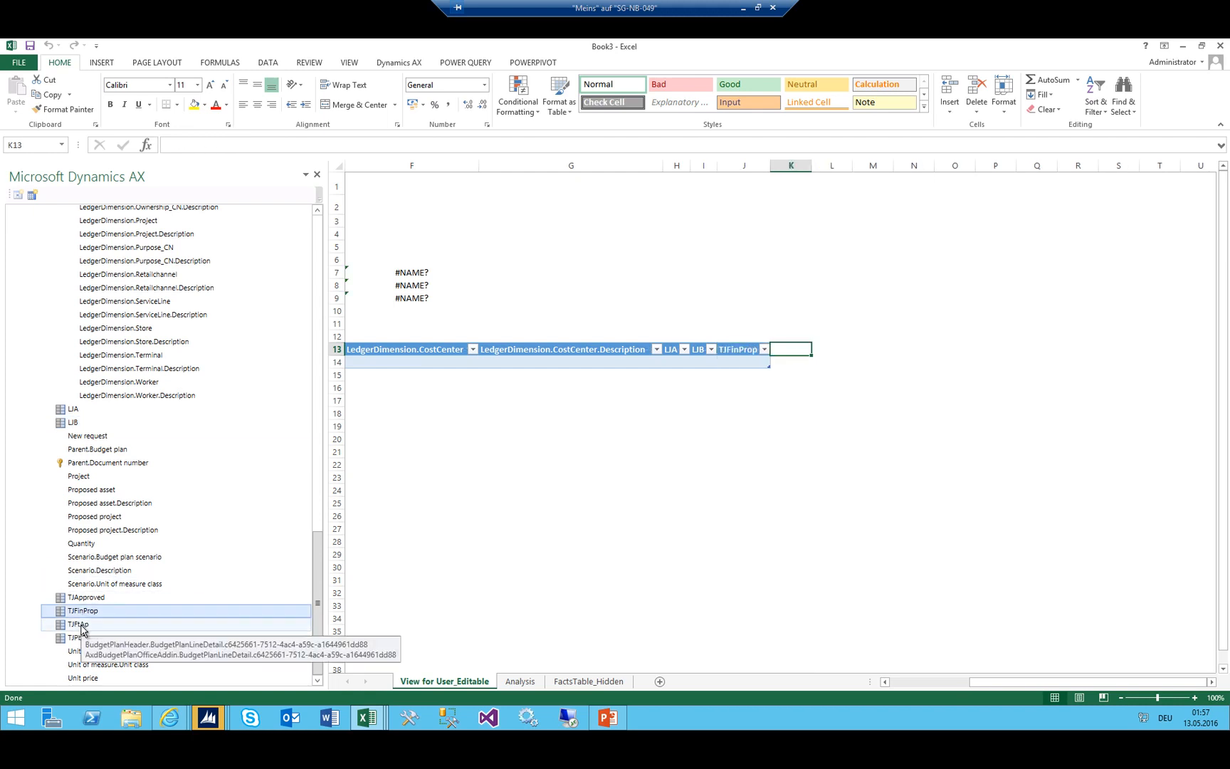
Add the TJFtAp matrix field as a table column and delete that column from the table again
{"action": "double_click", "coordinate": [83, 626]}
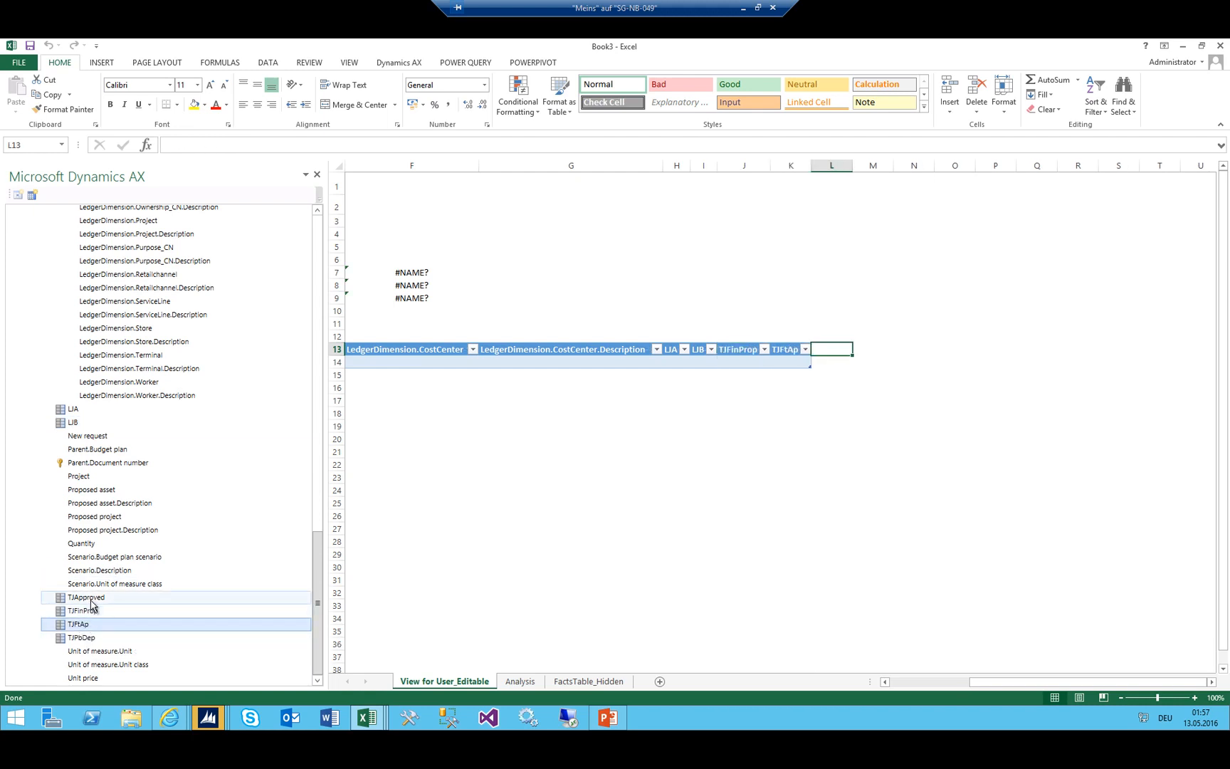
{"action": "left_click", "coordinate": [783, 344]}
{"action": "left_click", "coordinate": [806, 350]}
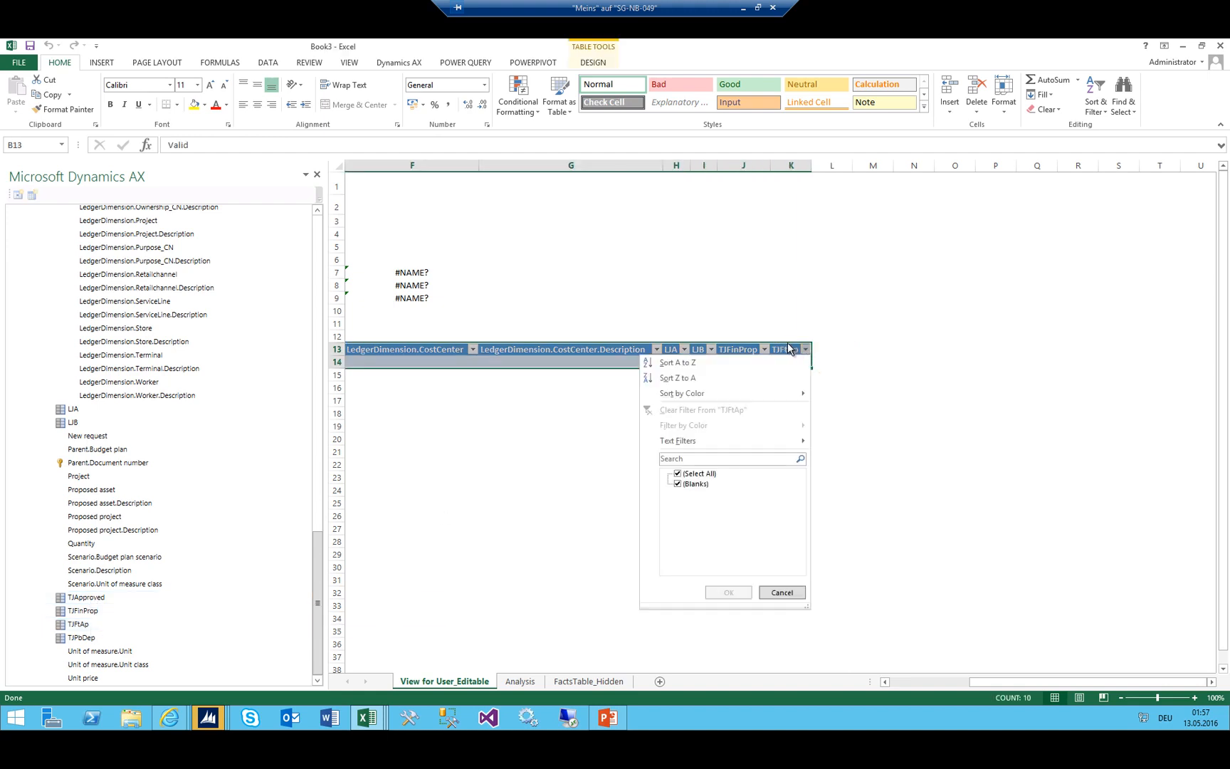
{"action": "left_click", "coordinate": [786, 345]}
{"action": "left_click", "coordinate": [784, 347]}
{"action": "left_click", "coordinate": [781, 346]}
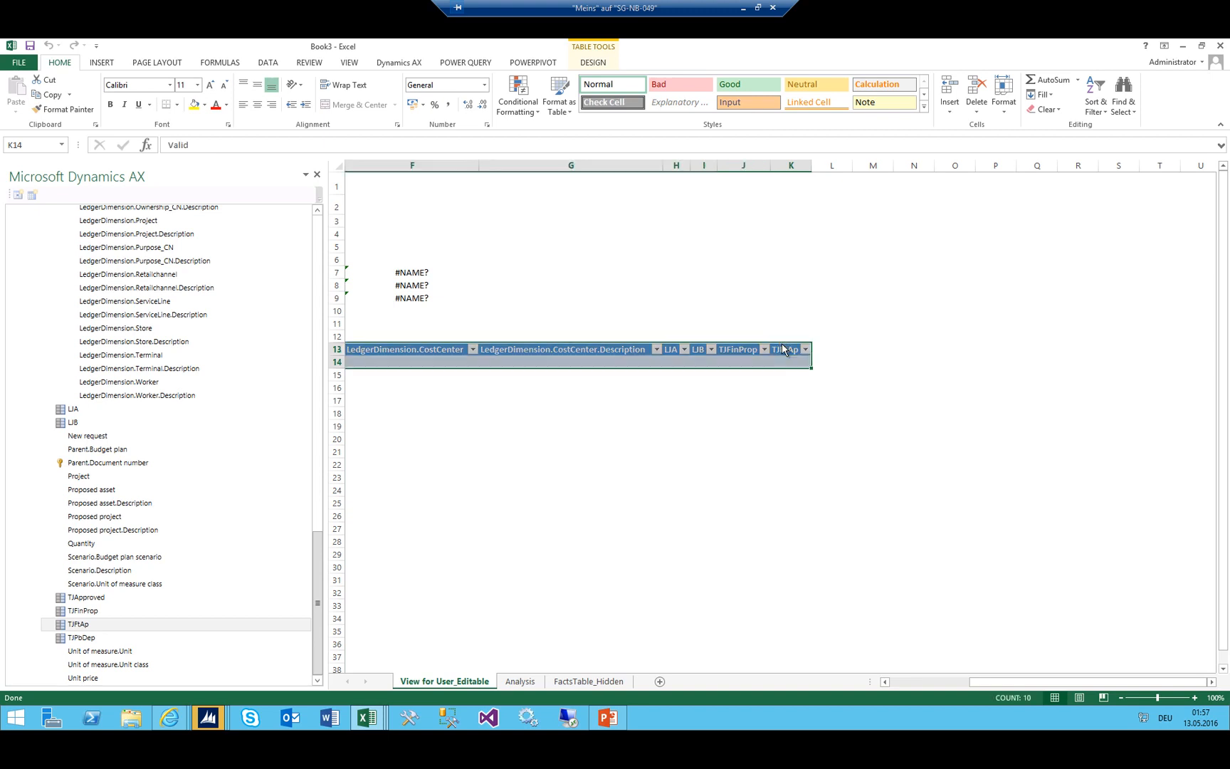
{"action": "left_click", "coordinate": [772, 348]}
{"action": "right_click", "coordinate": [780, 363]}
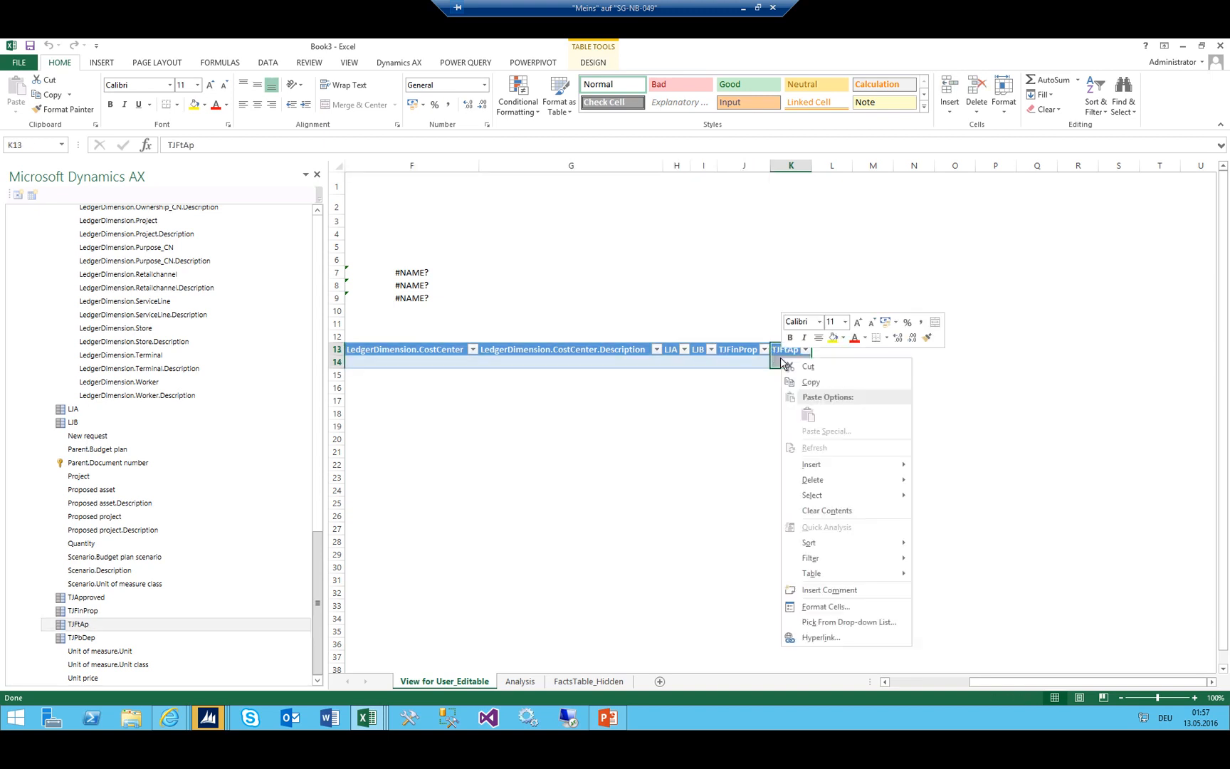
{"action": "mouse_move", "coordinate": [815, 466]}
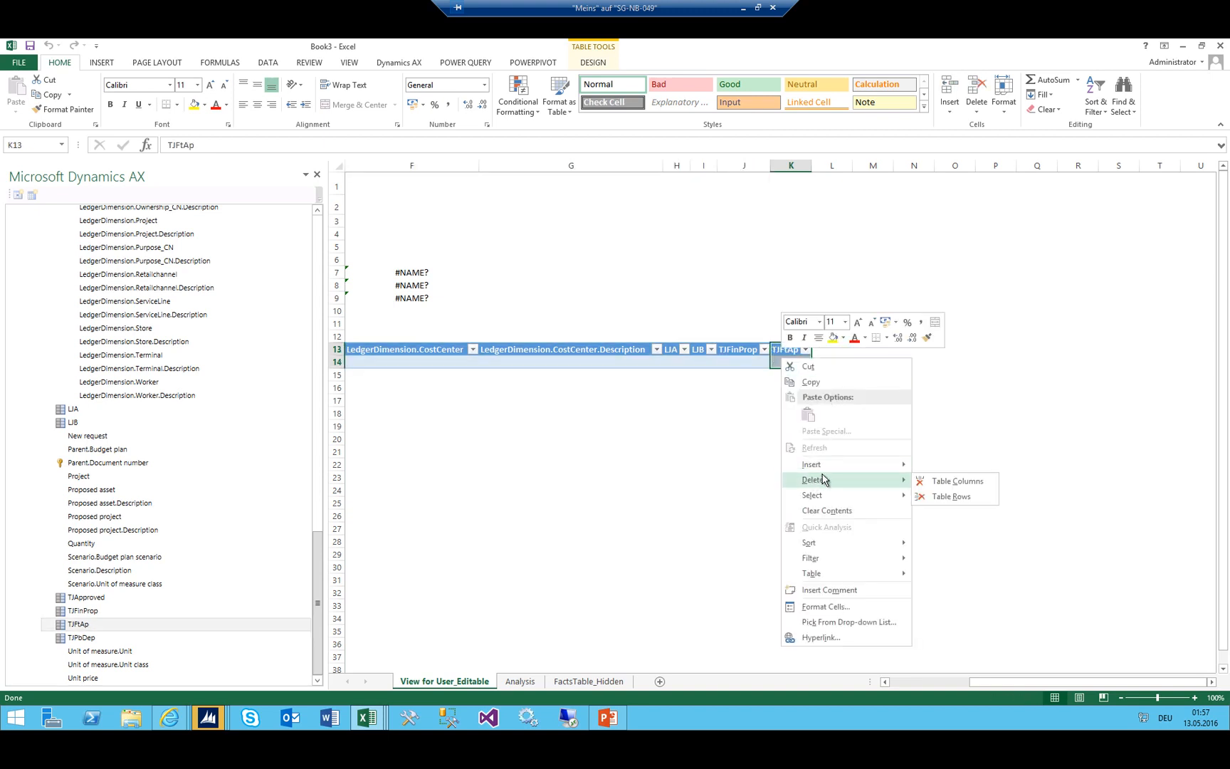
{"action": "left_click", "coordinate": [932, 484]}
Add the matrix fields TJPbDep, TJFtAp and TJApproved as the next table columns, starting at cell K13
{"action": "left_click", "coordinate": [82, 638]}
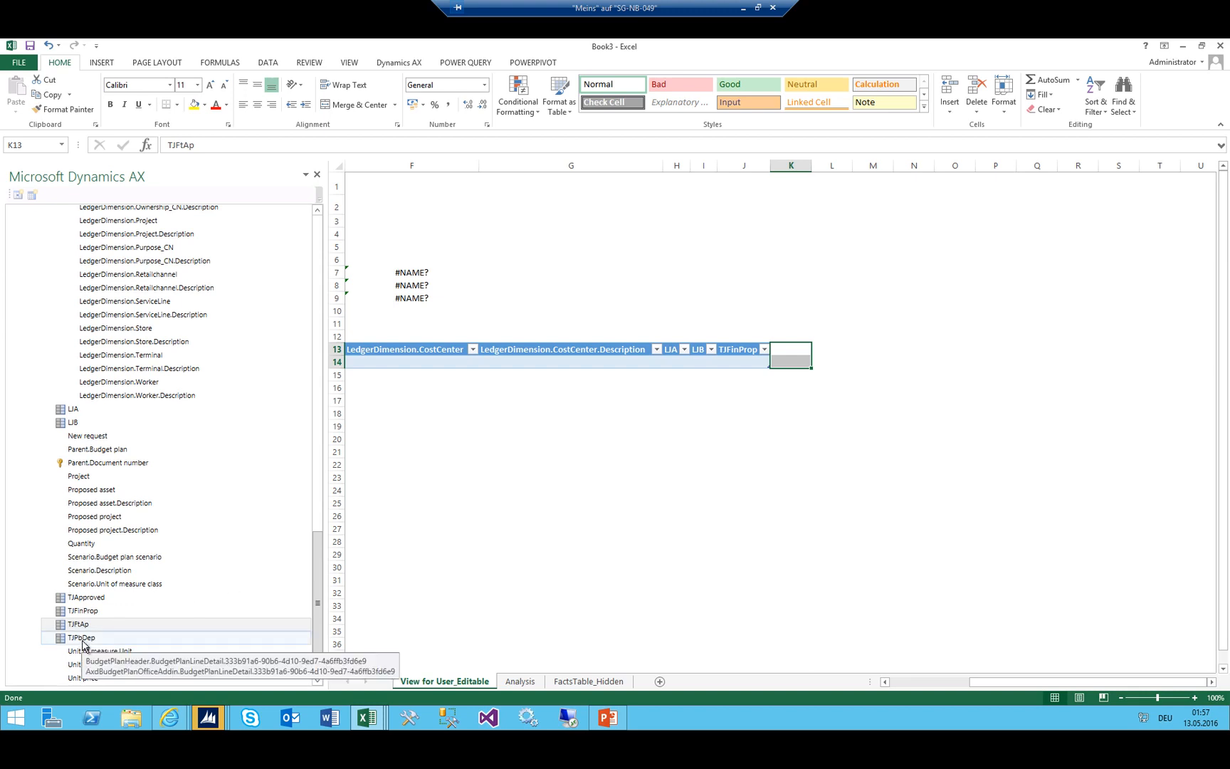
{"action": "left_click", "coordinate": [784, 349]}
{"action": "left_click", "coordinate": [86, 640]}
{"action": "double_click", "coordinate": [86, 640]}
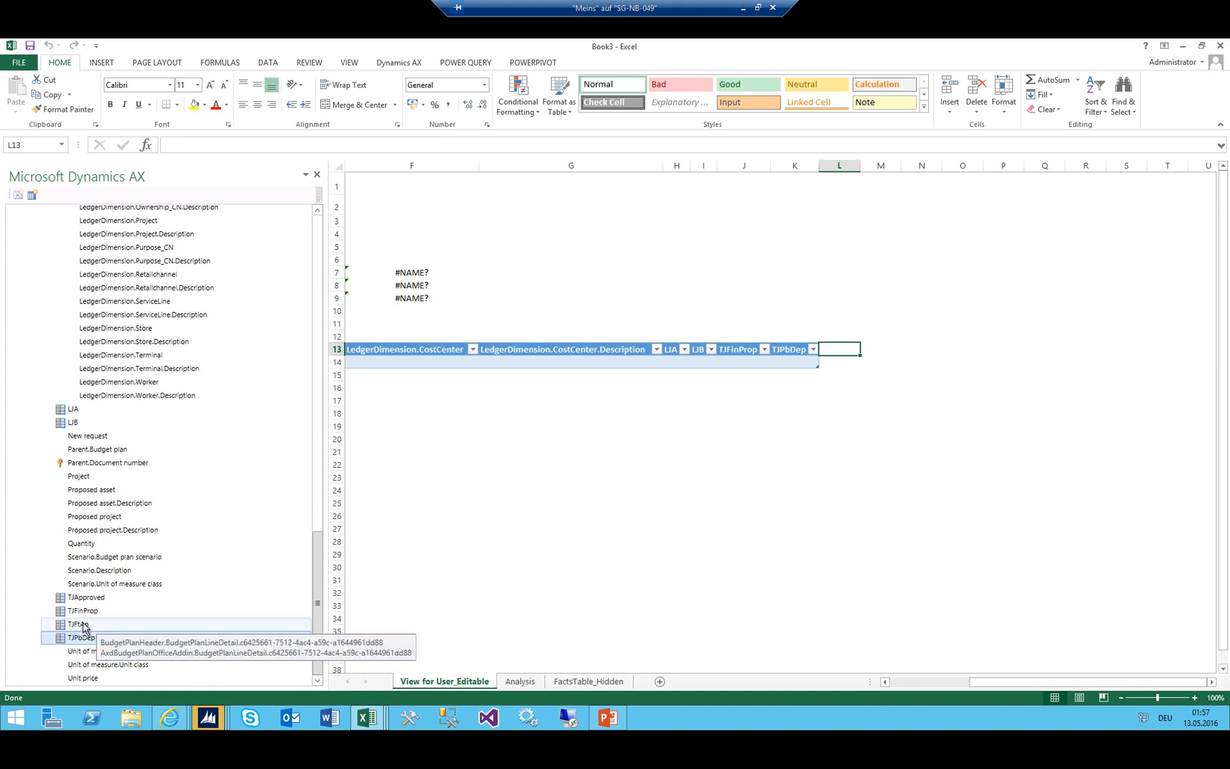
{"action": "double_click", "coordinate": [91, 625]}
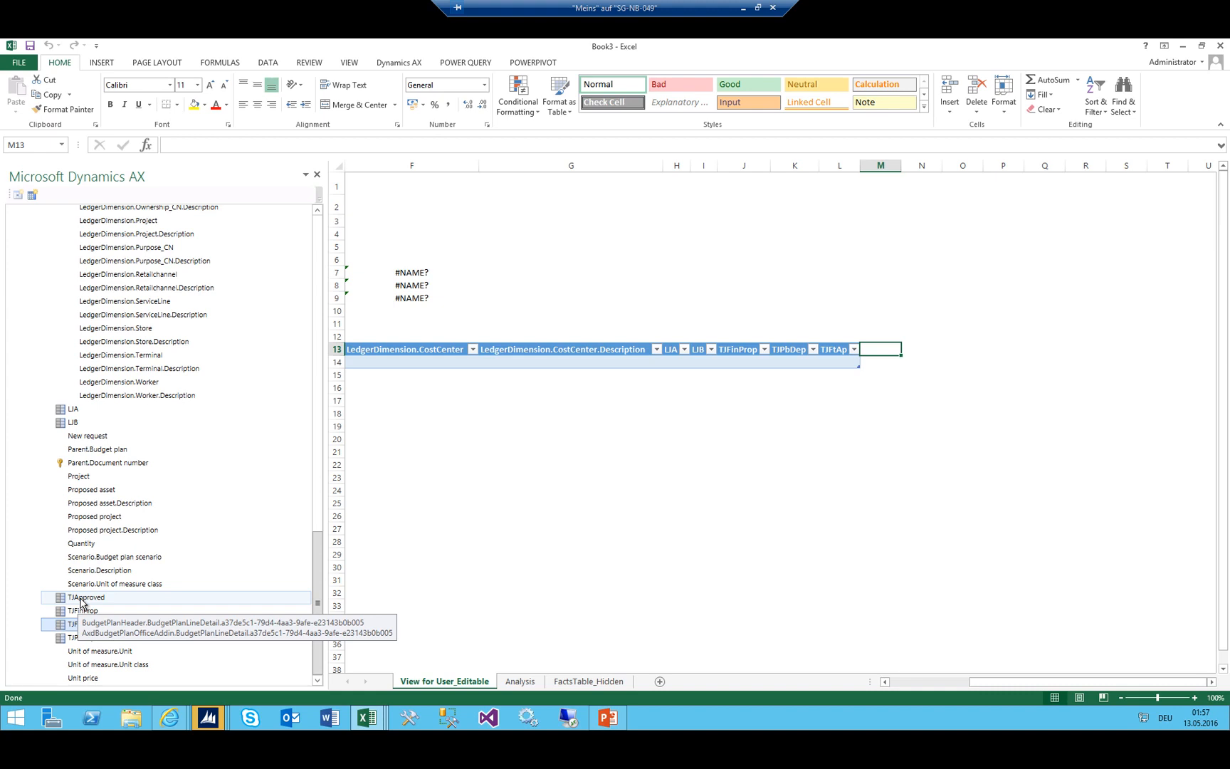
{"action": "double_click", "coordinate": [84, 597]}
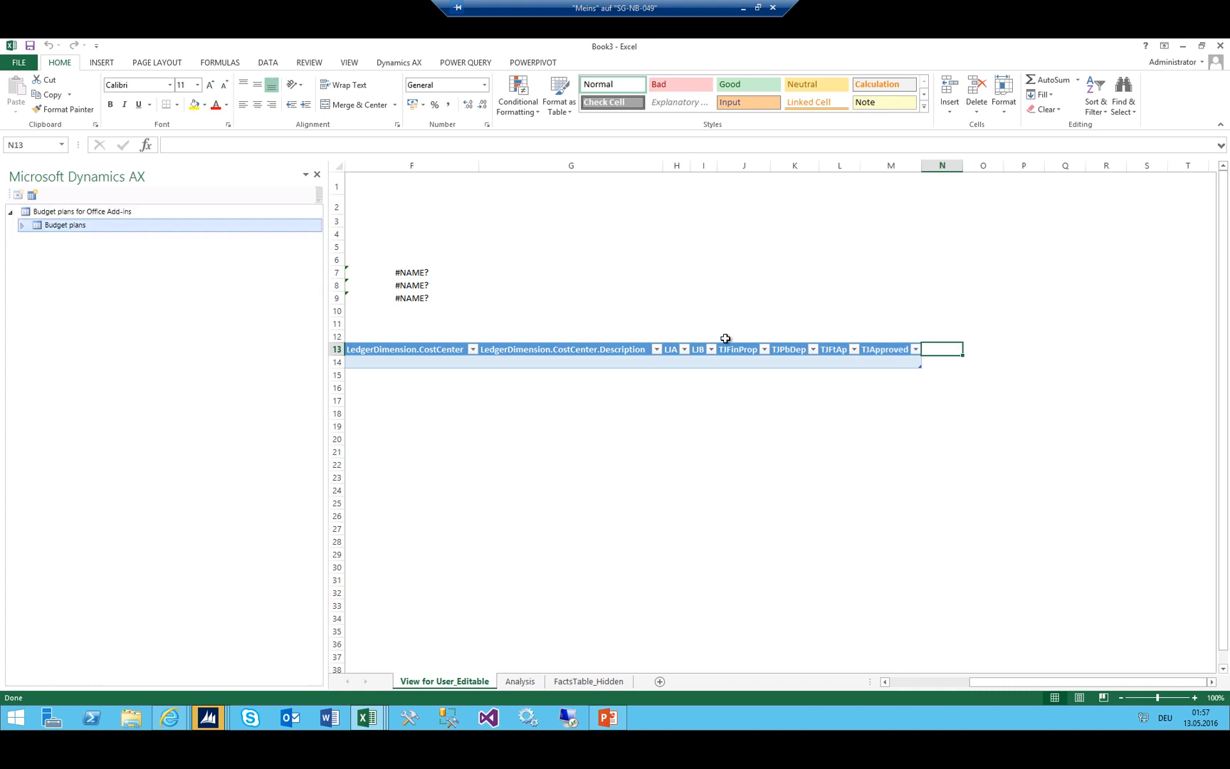
Delete the Document number column from the table
{"action": "left_click", "coordinate": [863, 405]}
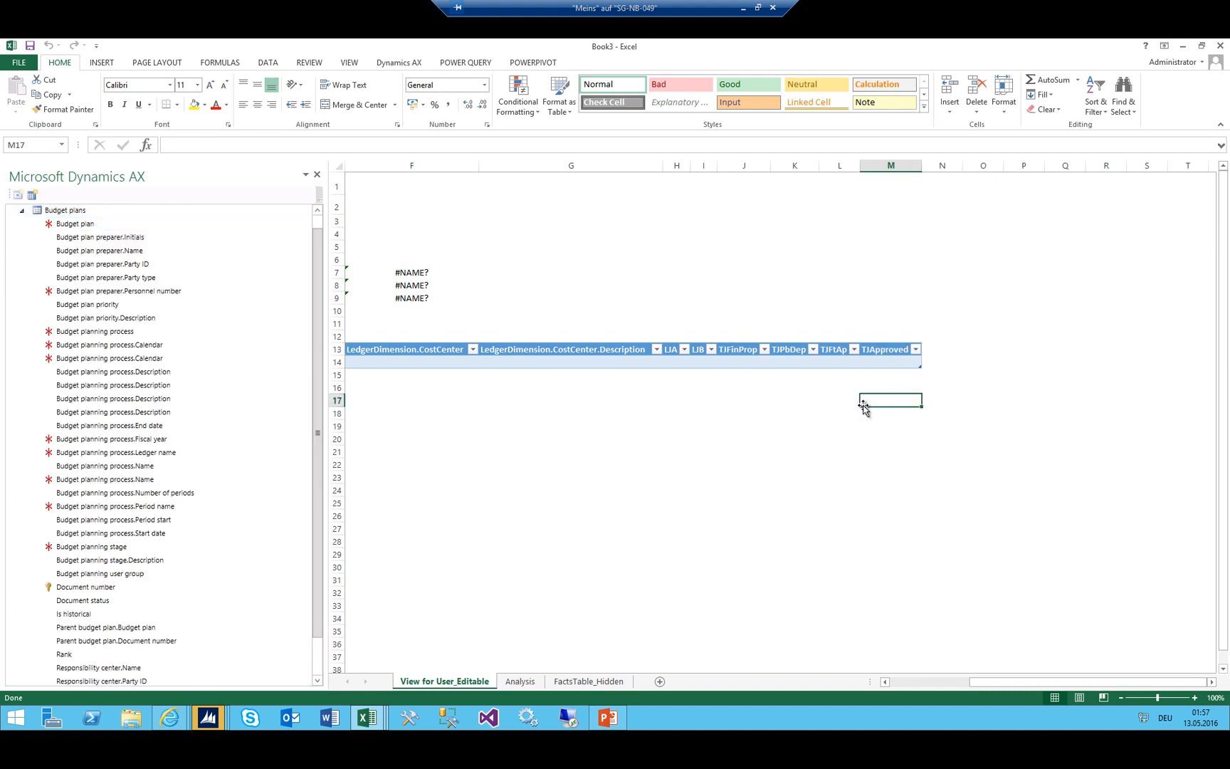
{"action": "key", "text": "Left"}
{"action": "key", "text": "Left"}
{"action": "key", "text": "Left"}
{"action": "key", "text": "Left"}
{"action": "key", "text": "Left"}
{"action": "key", "text": "Left"}
{"action": "key", "text": "Left"}
{"action": "key", "text": "Left"}
{"action": "key", "text": "Left"}
{"action": "key", "text": "Left"}
{"action": "key", "text": "Left"}
{"action": "key", "text": "Left"}
{"action": "key", "text": "Right"}
{"action": "key", "text": "Right"}
{"action": "key", "text": "Right"}
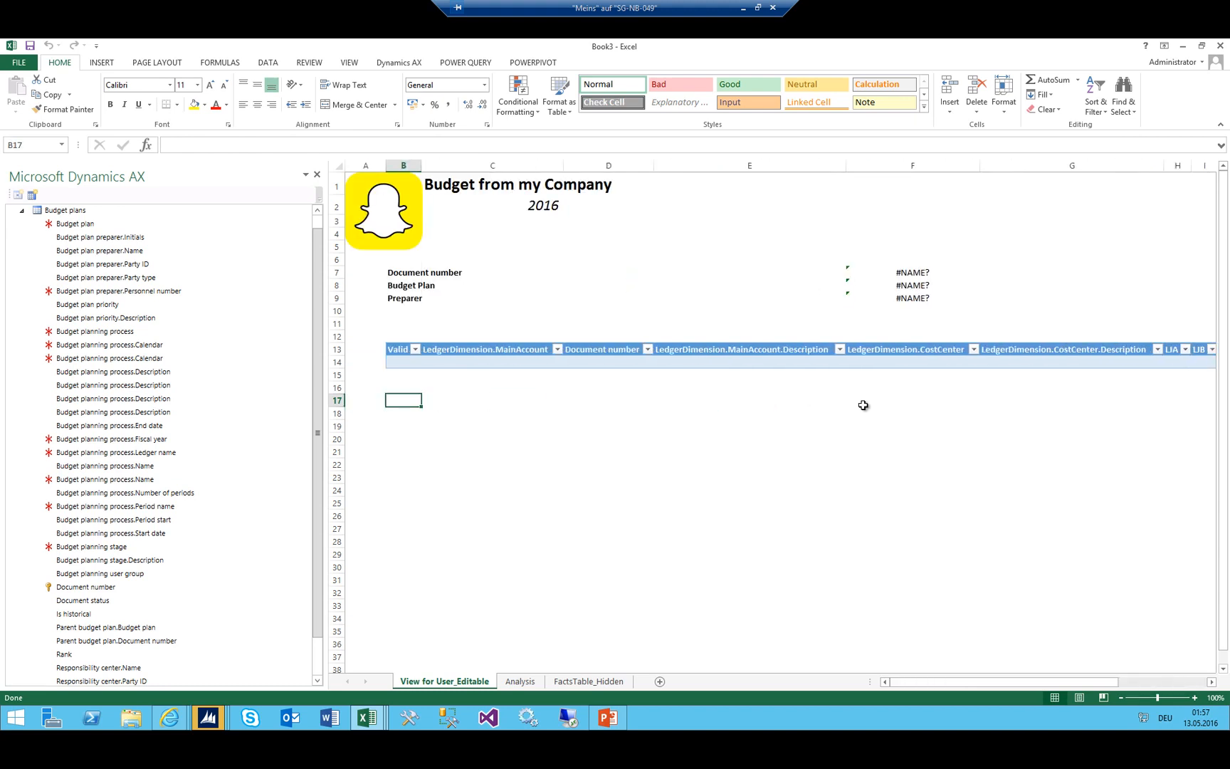
{"action": "key", "text": "Right"}
{"action": "key", "text": "Right"}
{"action": "key", "text": "Right"}
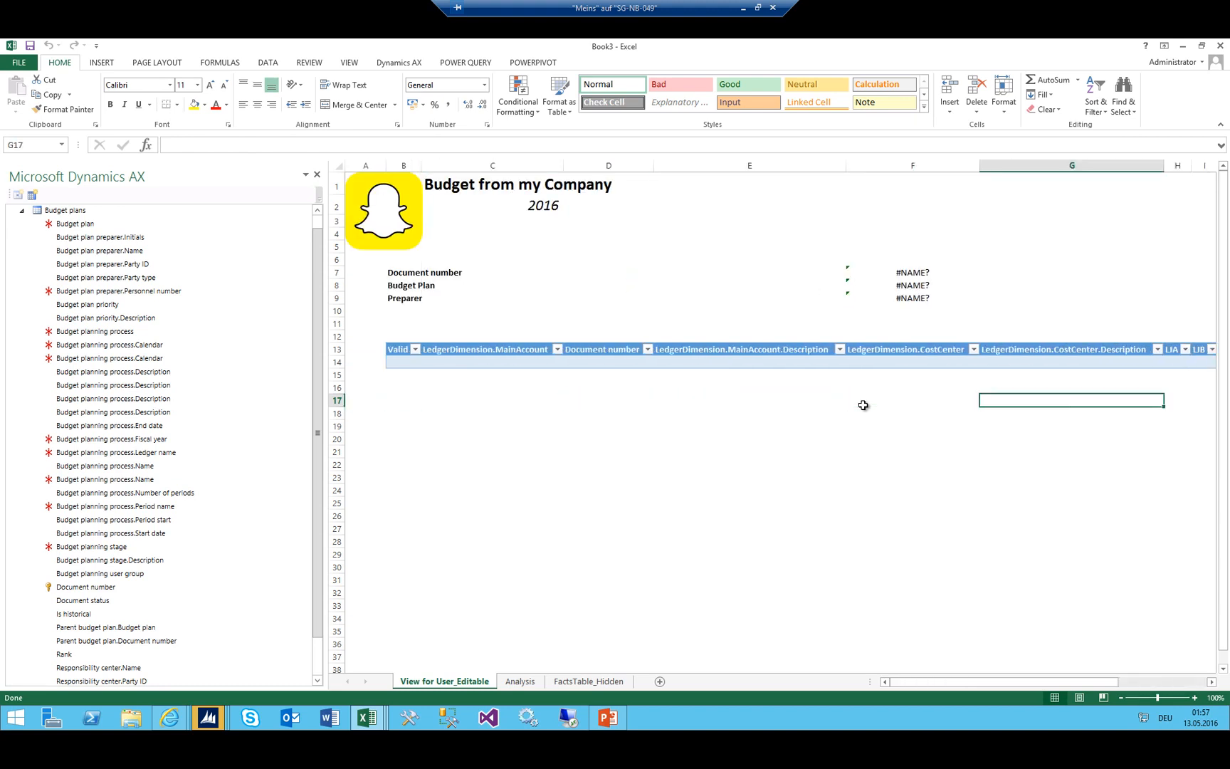
{"action": "left_click", "coordinate": [587, 343]}
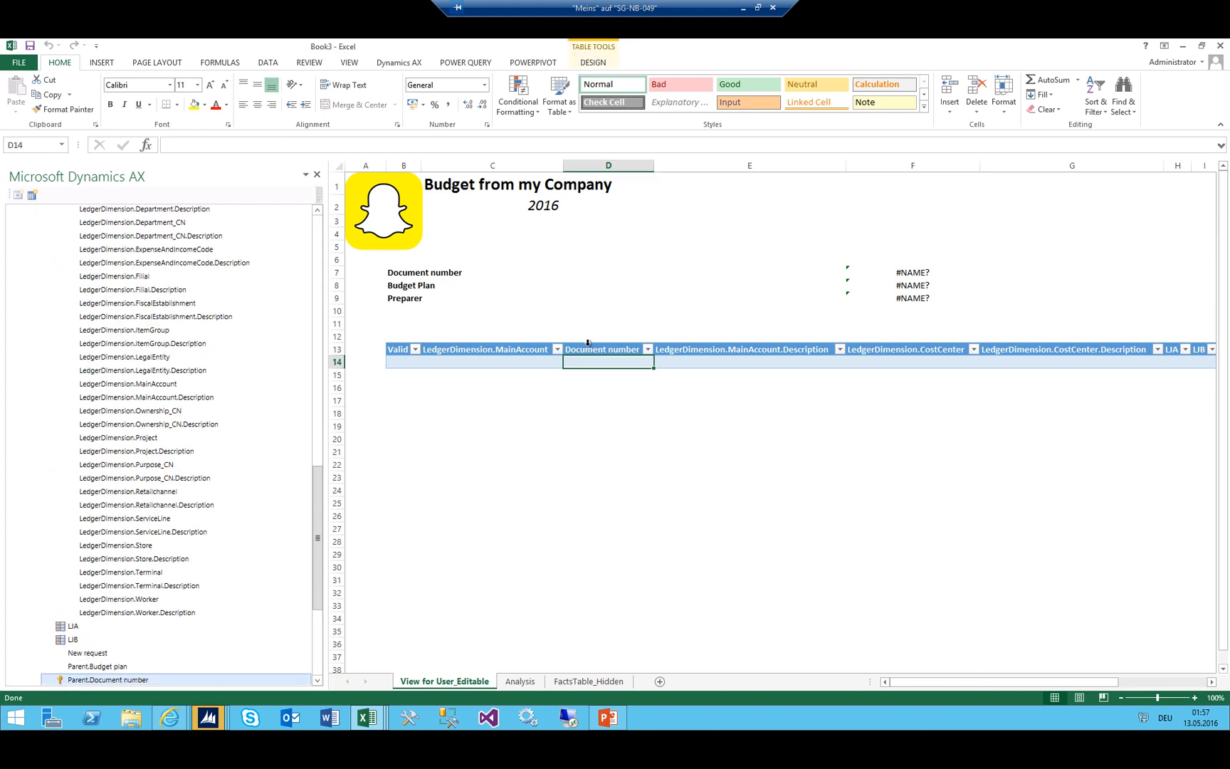
{"action": "right_click", "coordinate": [587, 345]}
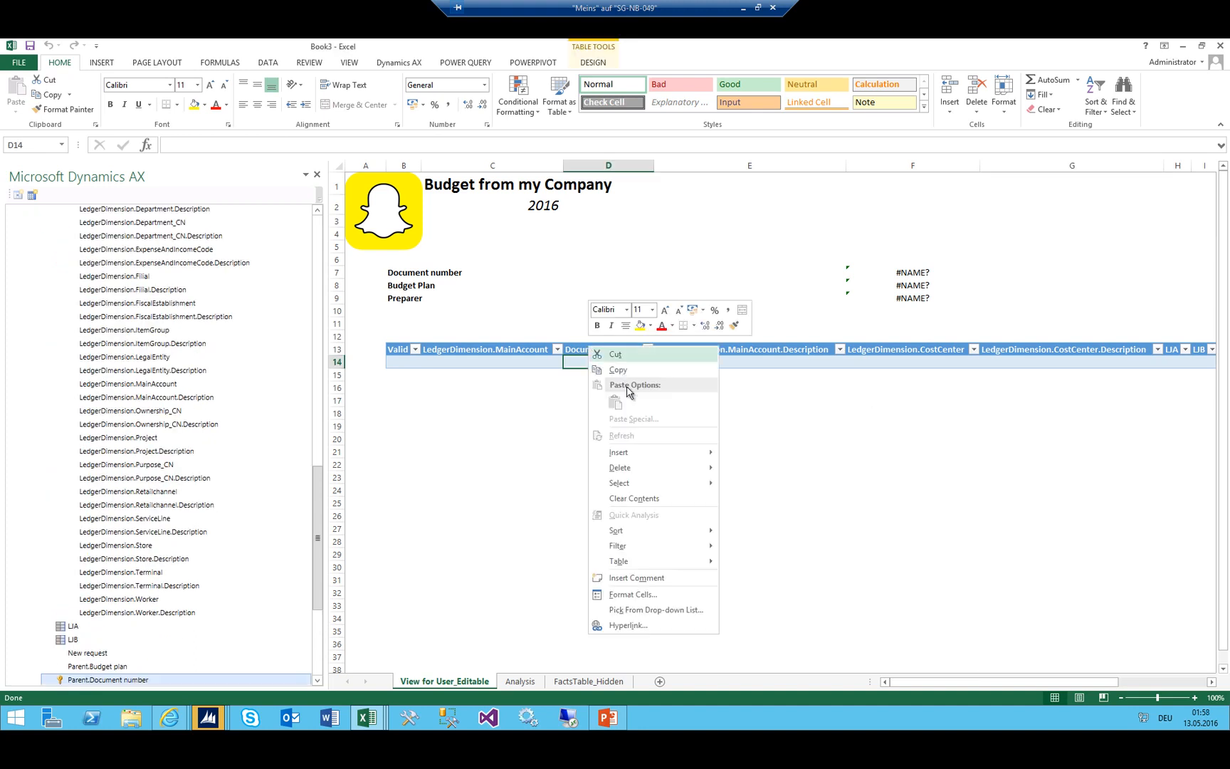
{"action": "mouse_move", "coordinate": [667, 471]}
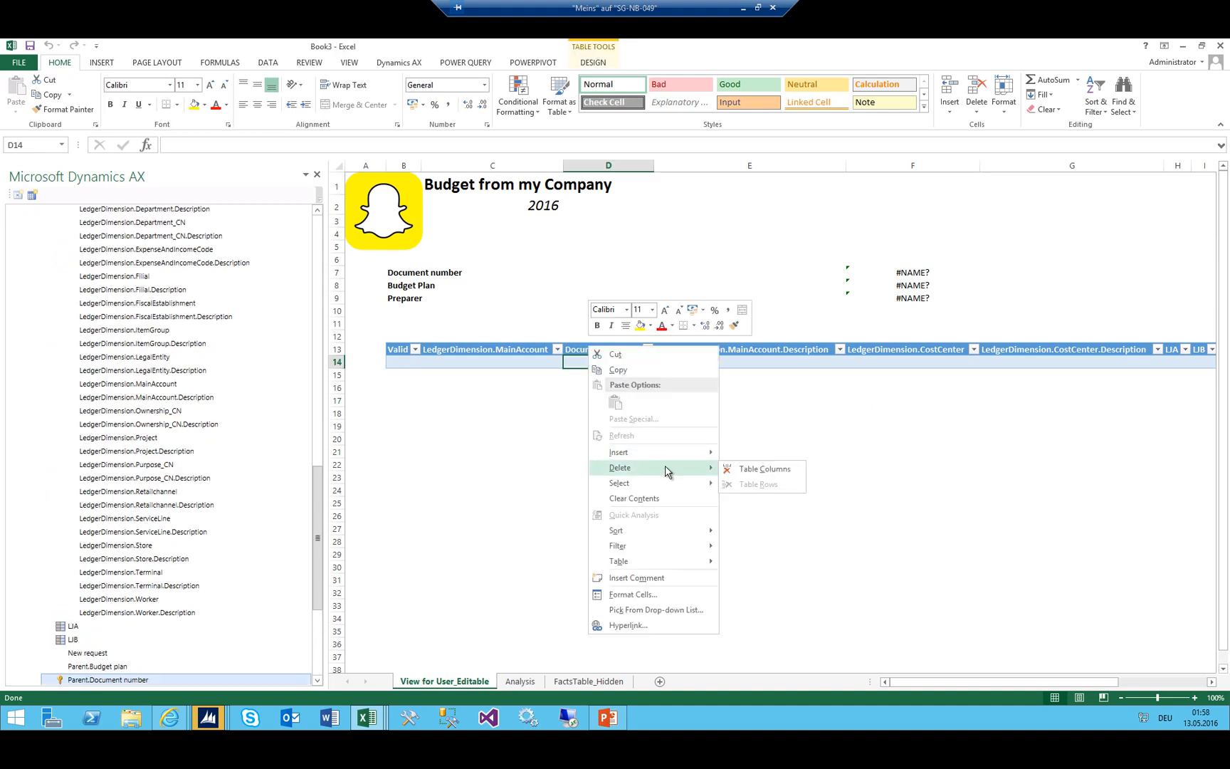
{"action": "left_click", "coordinate": [749, 468]}
Rename the LedgerDimension.MainAccount header to Main Account and its description column's header to Account Name
{"action": "left_click", "coordinate": [400, 349]}
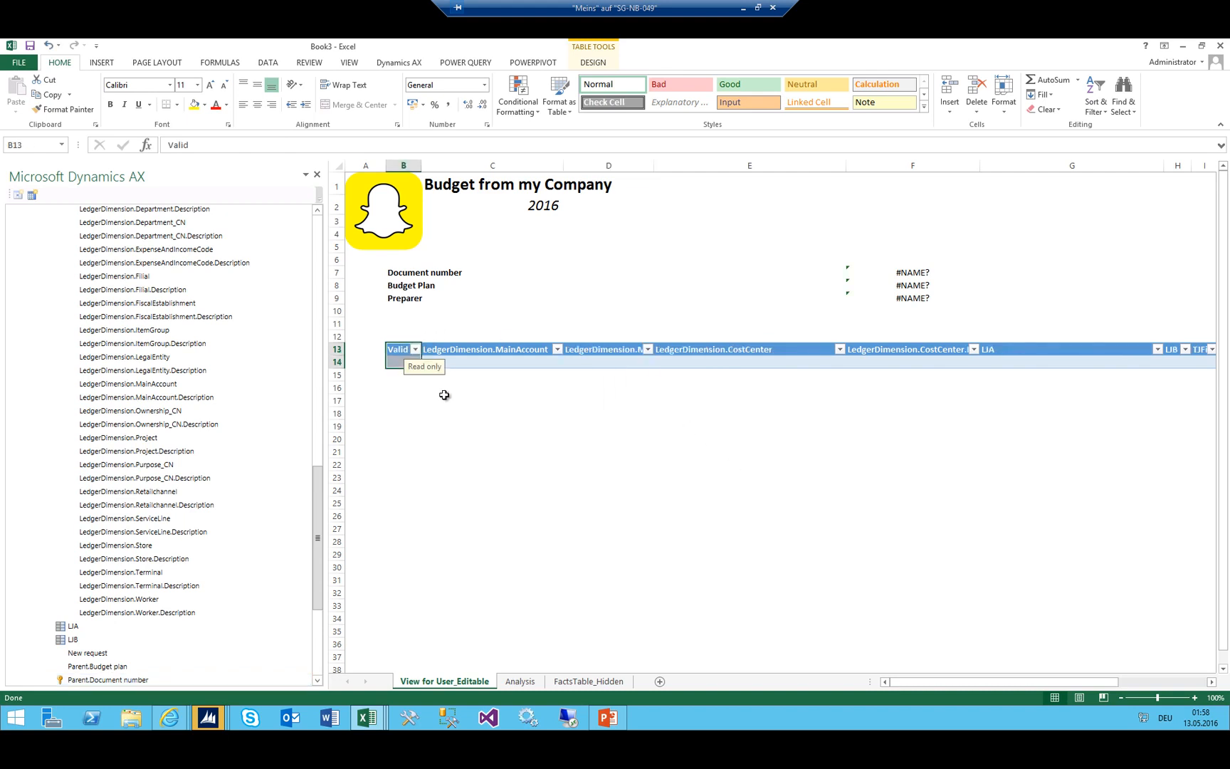
{"action": "left_click", "coordinate": [631, 362]}
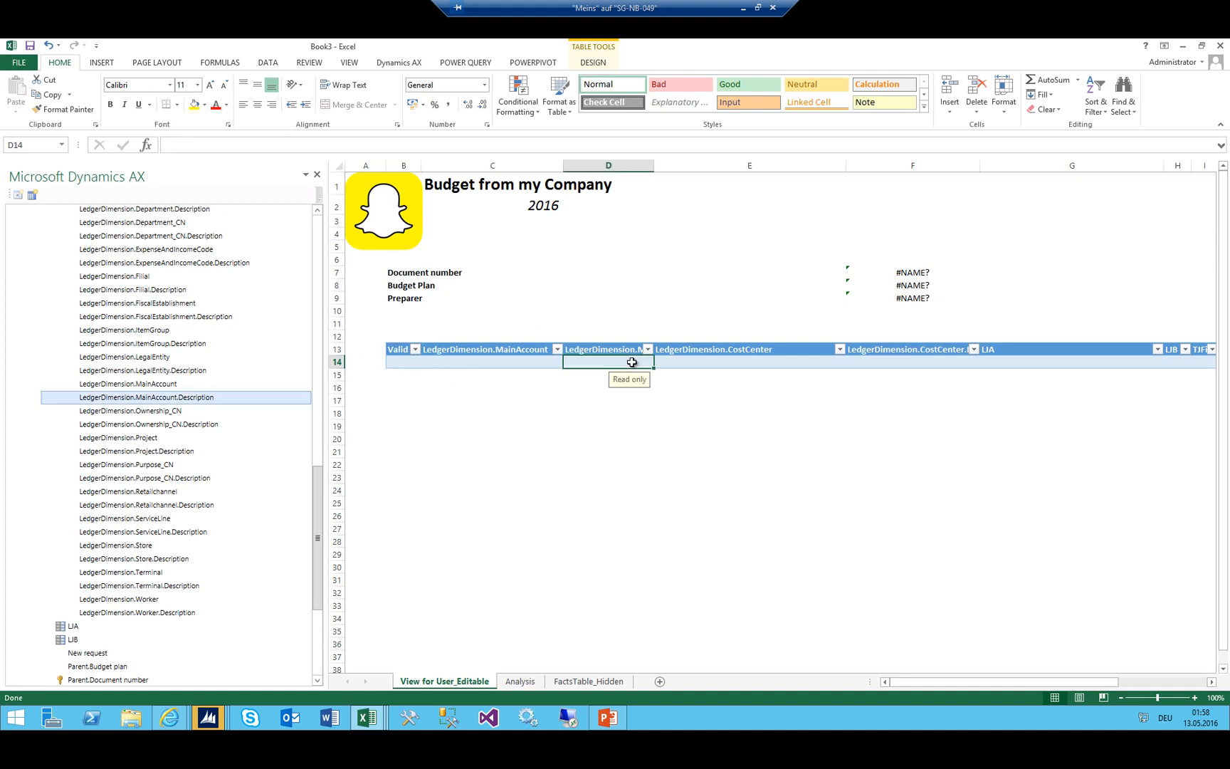
{"action": "left_click", "coordinate": [500, 351]}
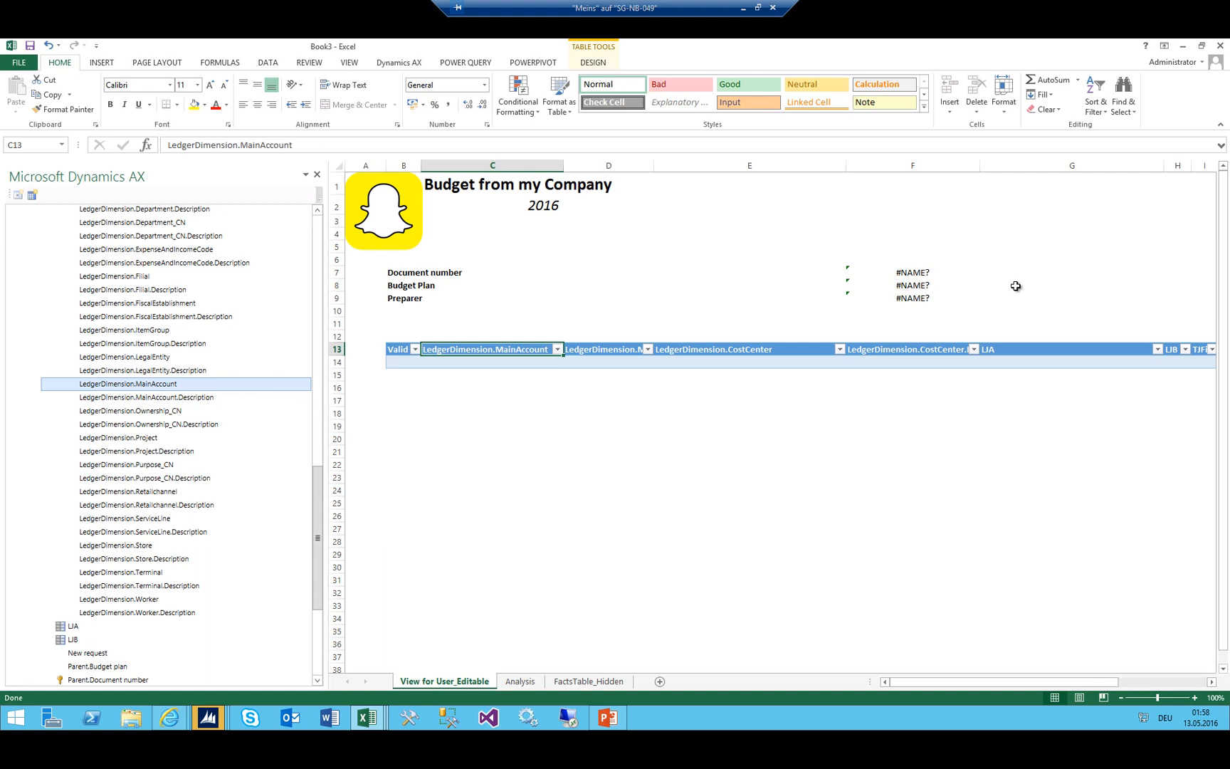
{"action": "type", "text": "Main Acc"}
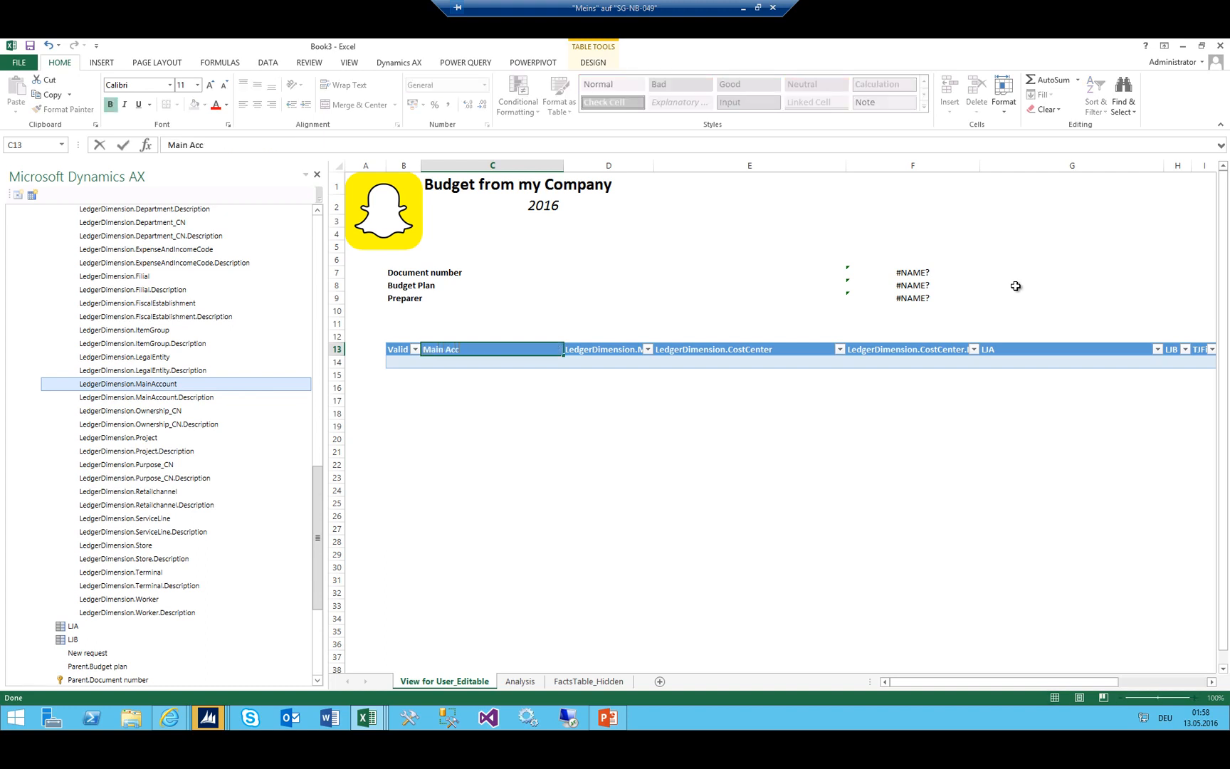
{"action": "type", "text": "ount"}
{"action": "key", "text": "Tab"}
{"action": "type", "text": "Name"}
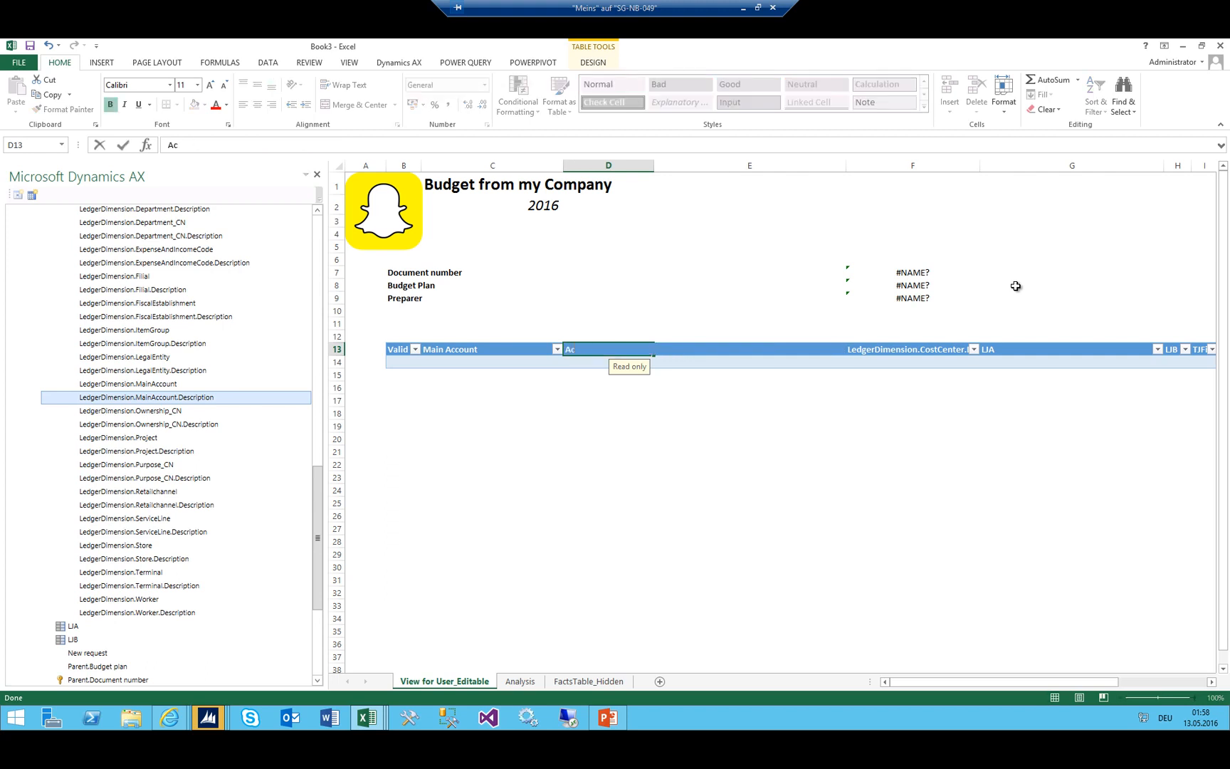
{"action": "type", "text": " Name"}
{"action": "key", "text": "Tab"}
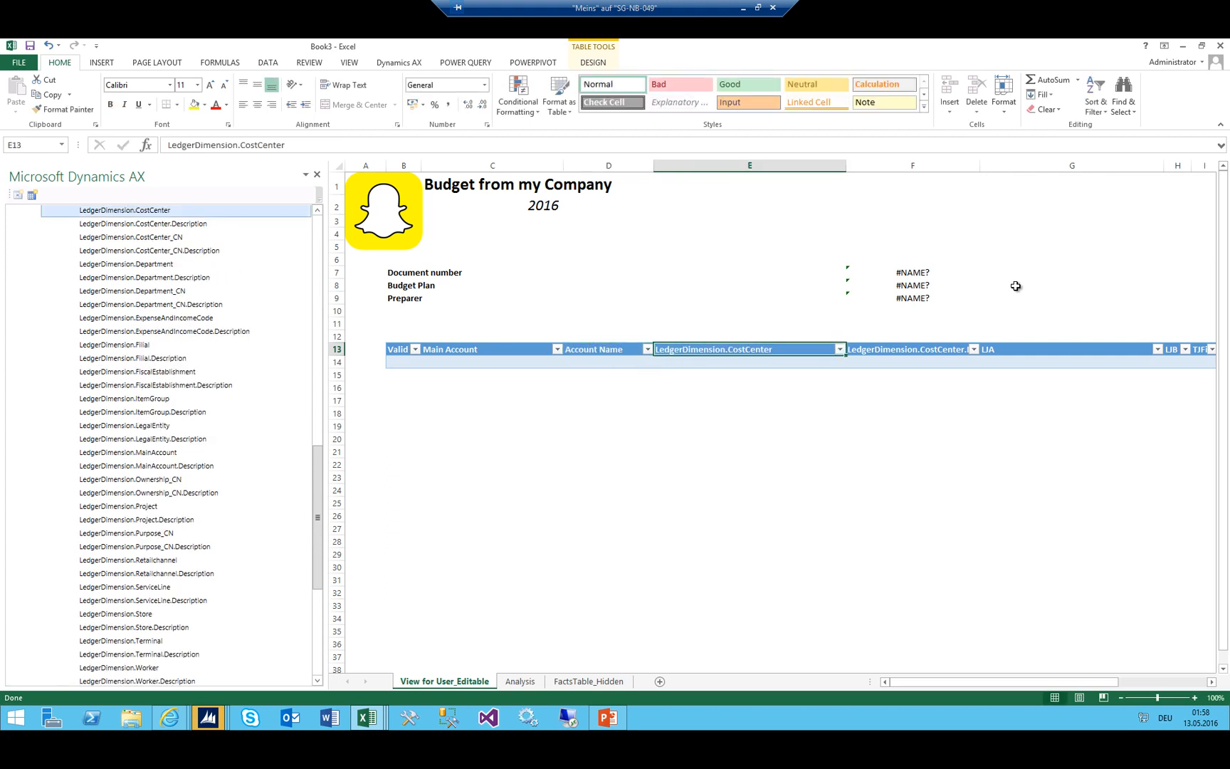
Rename the LedgerDimension.CostCenter header to Cost Center and its description column's header to Cost Center Name
{"action": "type", "text": "Cost"}
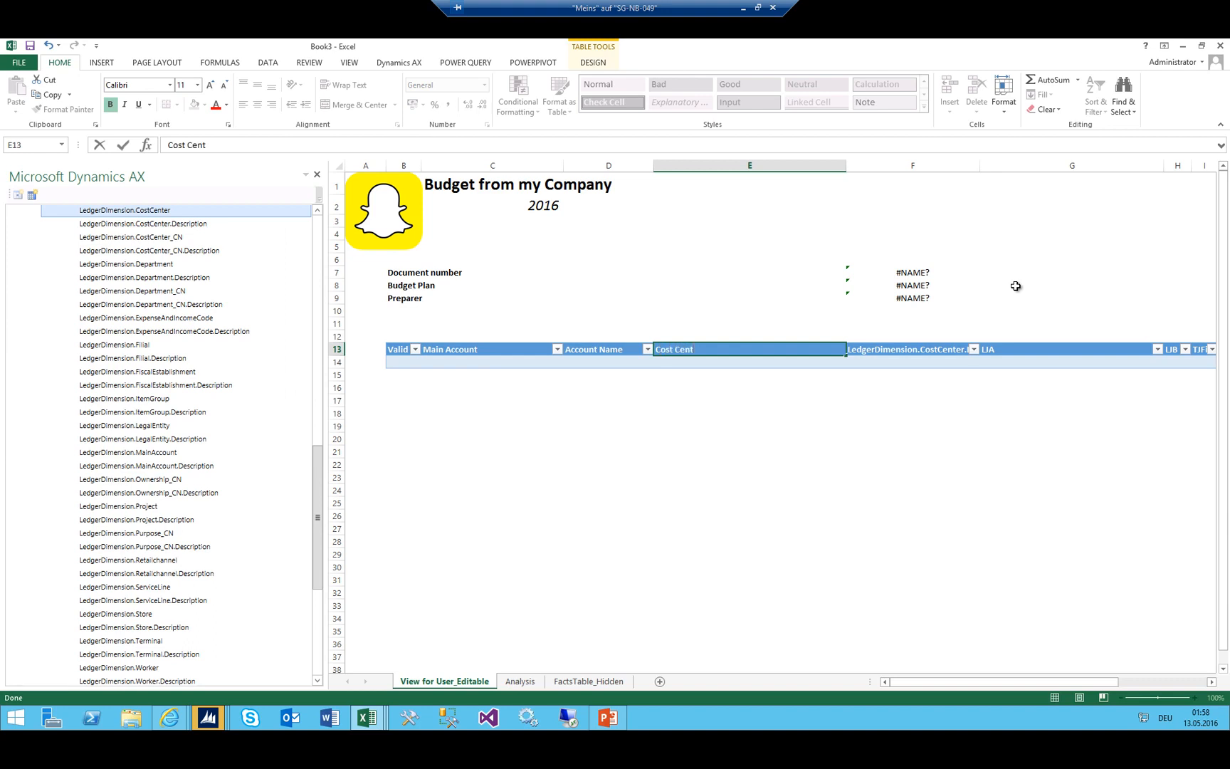
{"action": "key", "text": "Tab"}
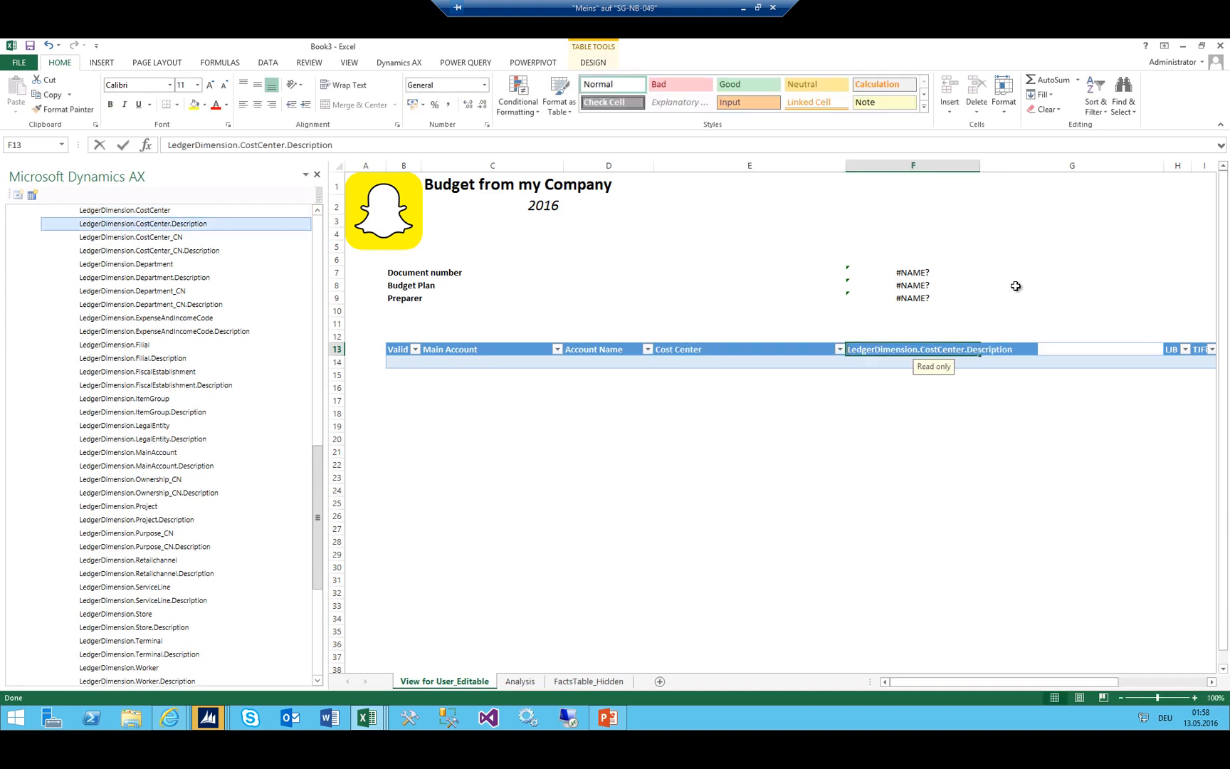
{"action": "type", "text": "Cost Center Na"}
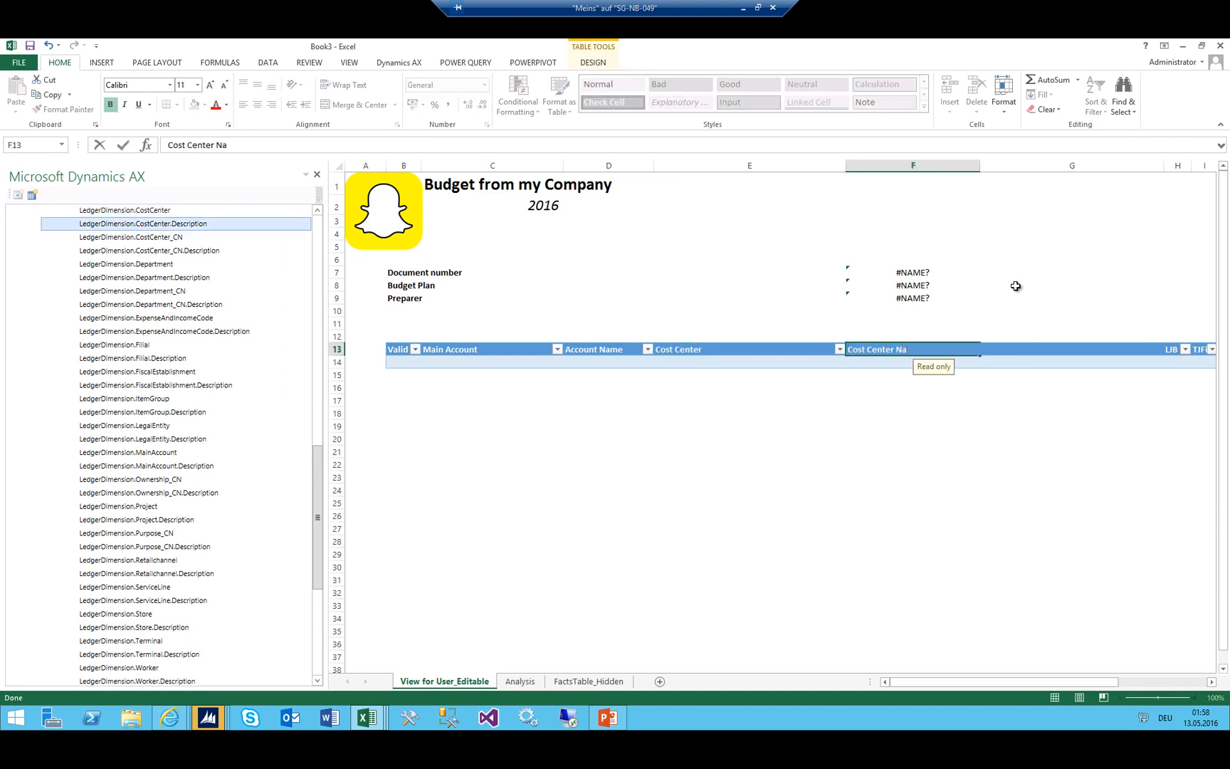
{"action": "type", "text": "me"}
{"action": "key", "text": "Tab"}
Rename the LJA column header to Last years Actual and the LJB header to Last Years Budget
{"action": "type", "text": "Las"}
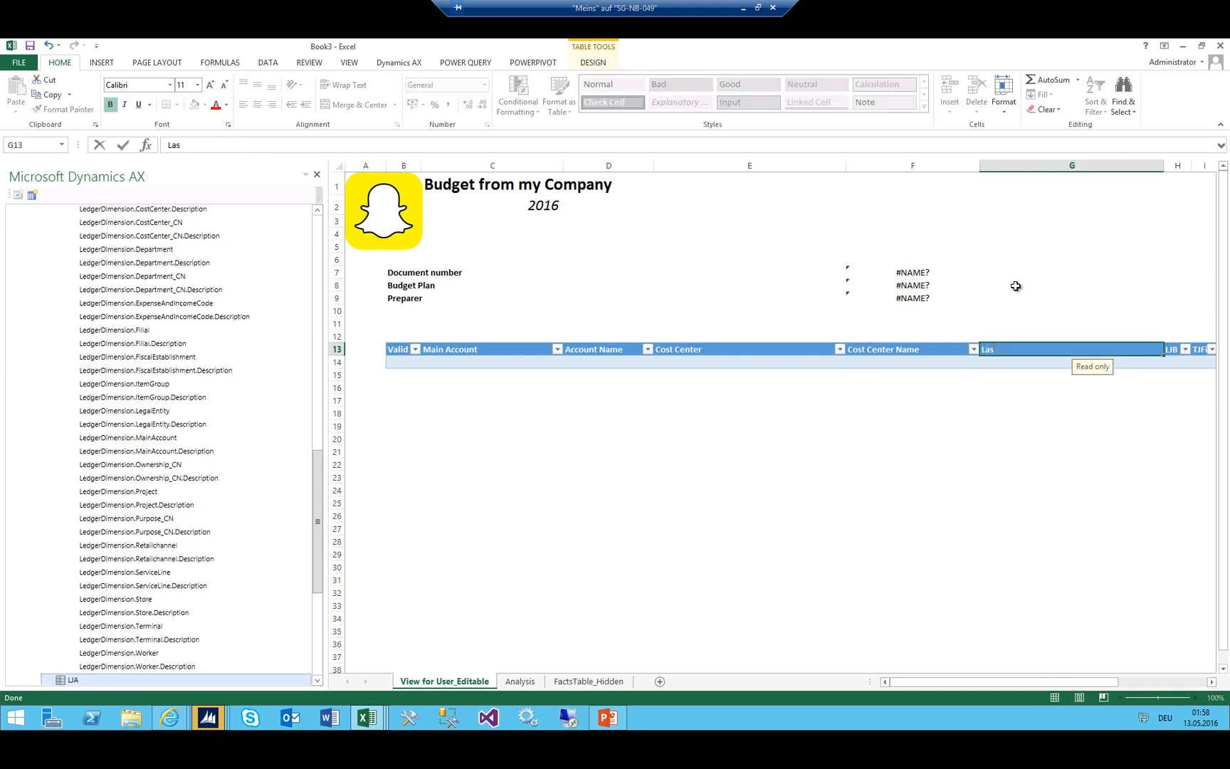
{"action": "type", "text": "t years Actual"}
{"action": "key", "text": "Tab"}
{"action": "type", "text": "La"}
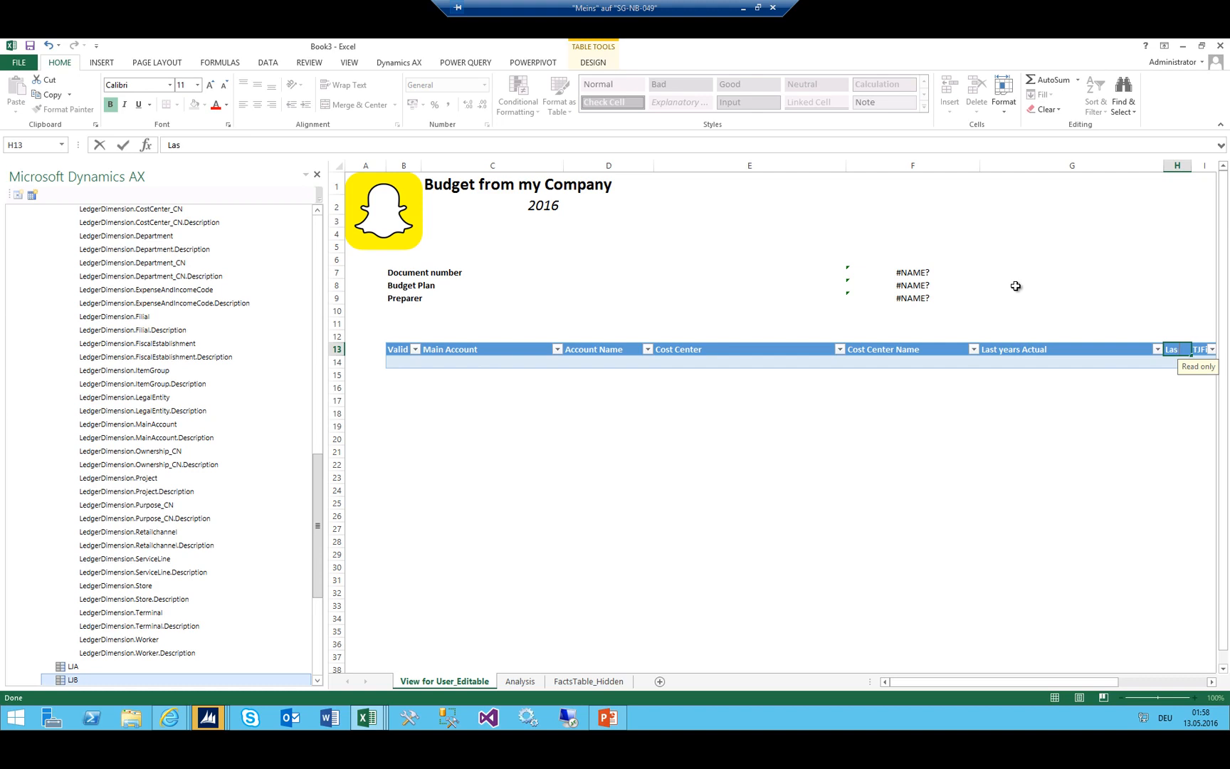
{"action": "type", "text": "st Years But"}
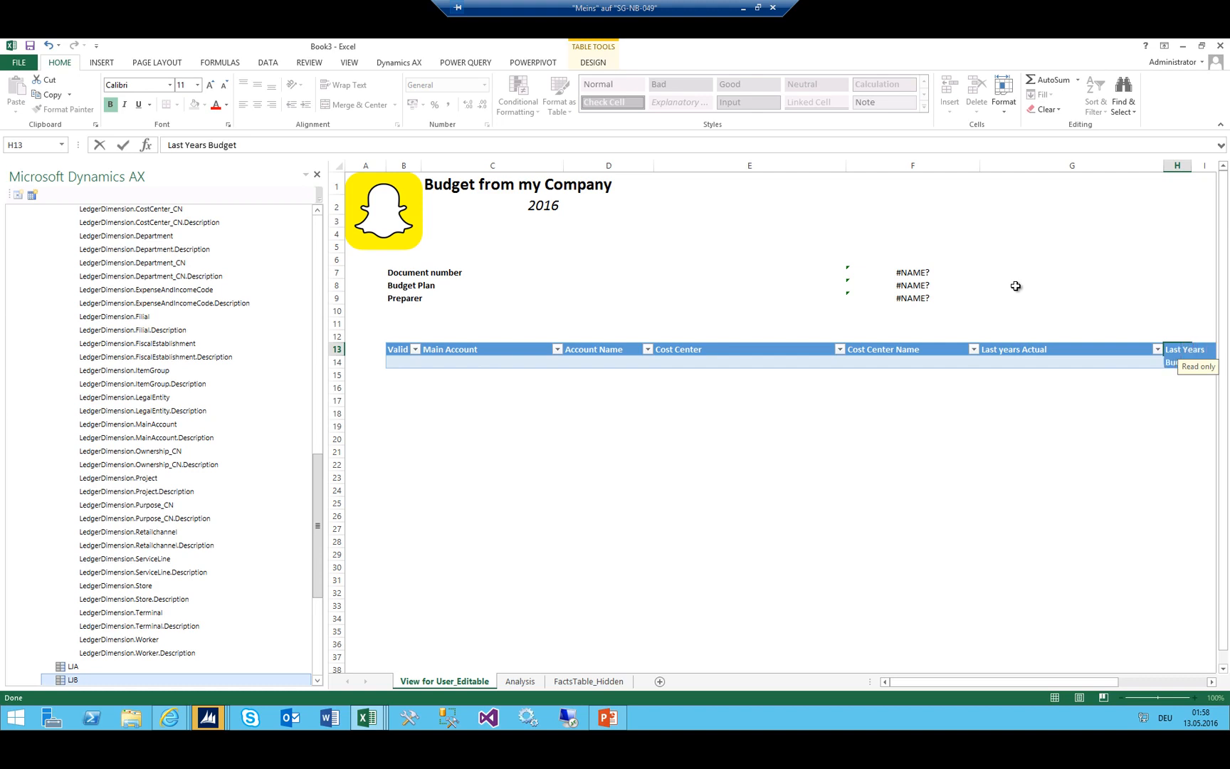
{"action": "key", "text": "Tab"}
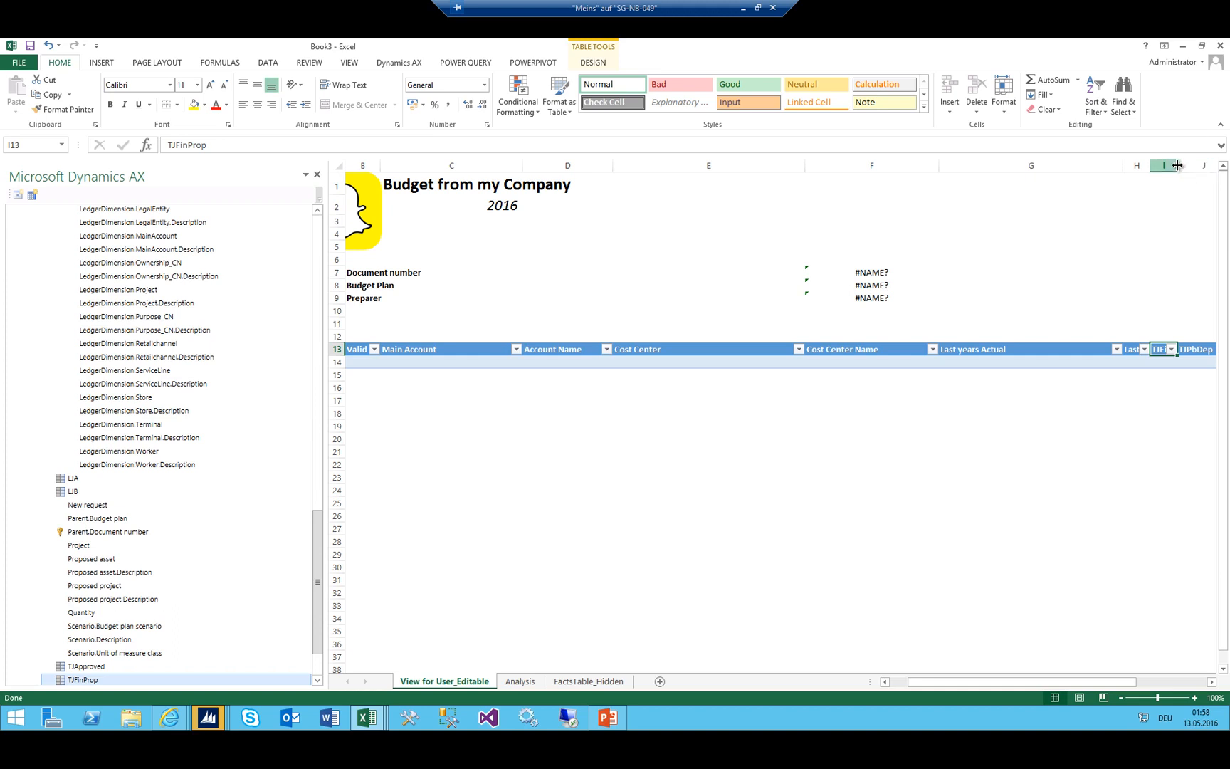
Widen column I and rename the TJFinProp header to This year Proposal Finance and the TJPbDep header to This year Proposal Department
{"action": "left_click_drag", "start_coordinate": [1177, 166], "coordinate": [1205, 167]}
{"action": "left_click_drag", "start_coordinate": [983, 684], "coordinate": [1049, 684]}
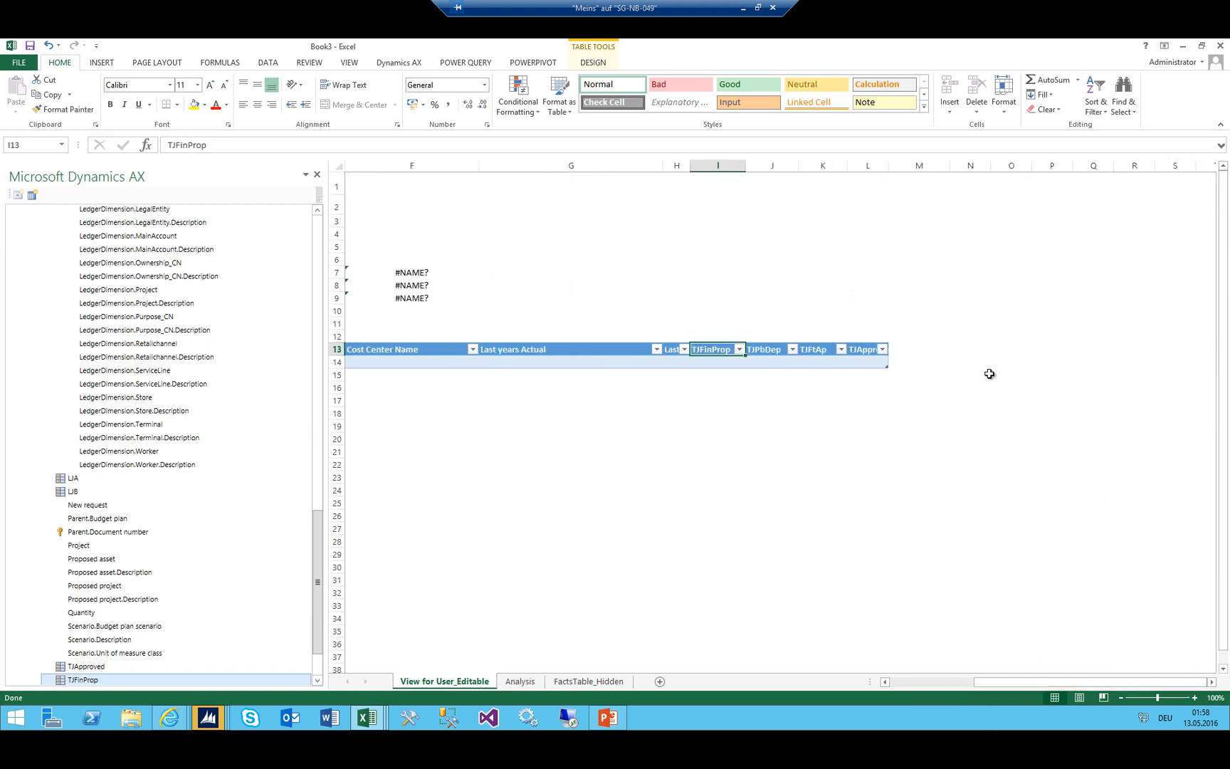
{"action": "type", "text": "This year"}
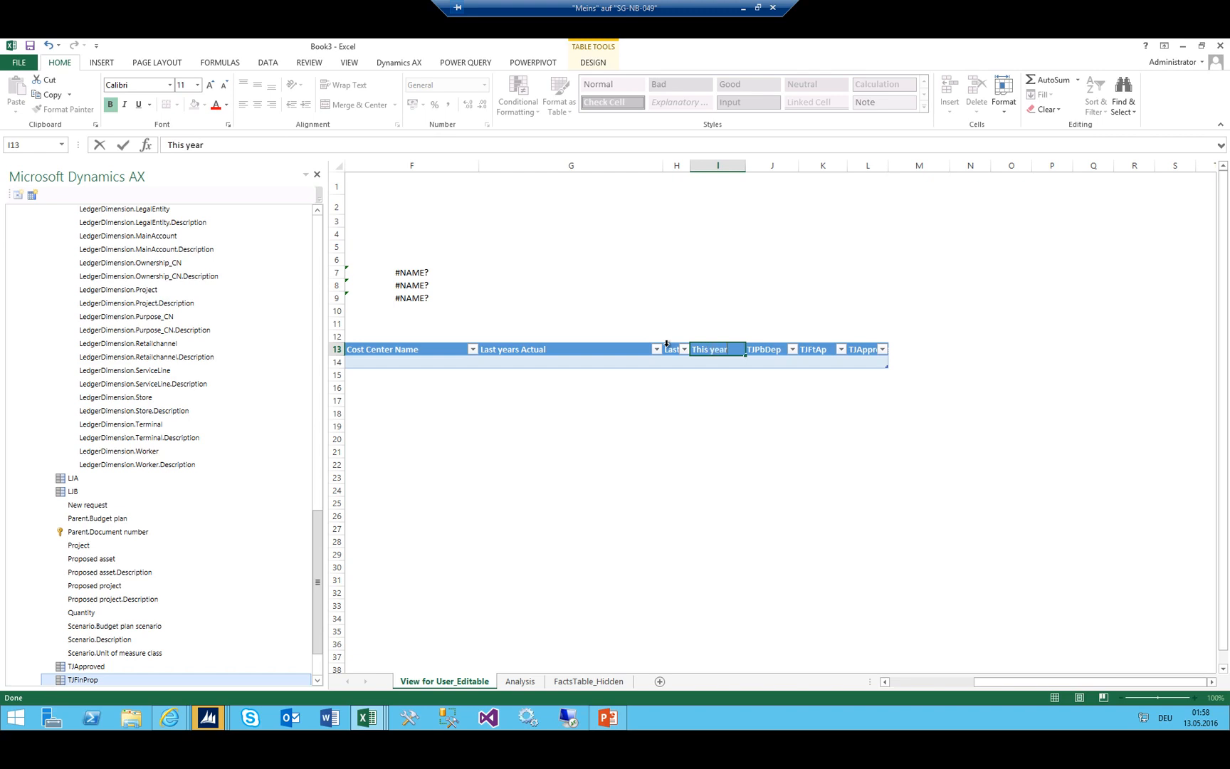
{"action": "type", "text": " Proposal Financ"}
{"action": "key", "text": "Tab"}
{"action": "type", "text": "This"}
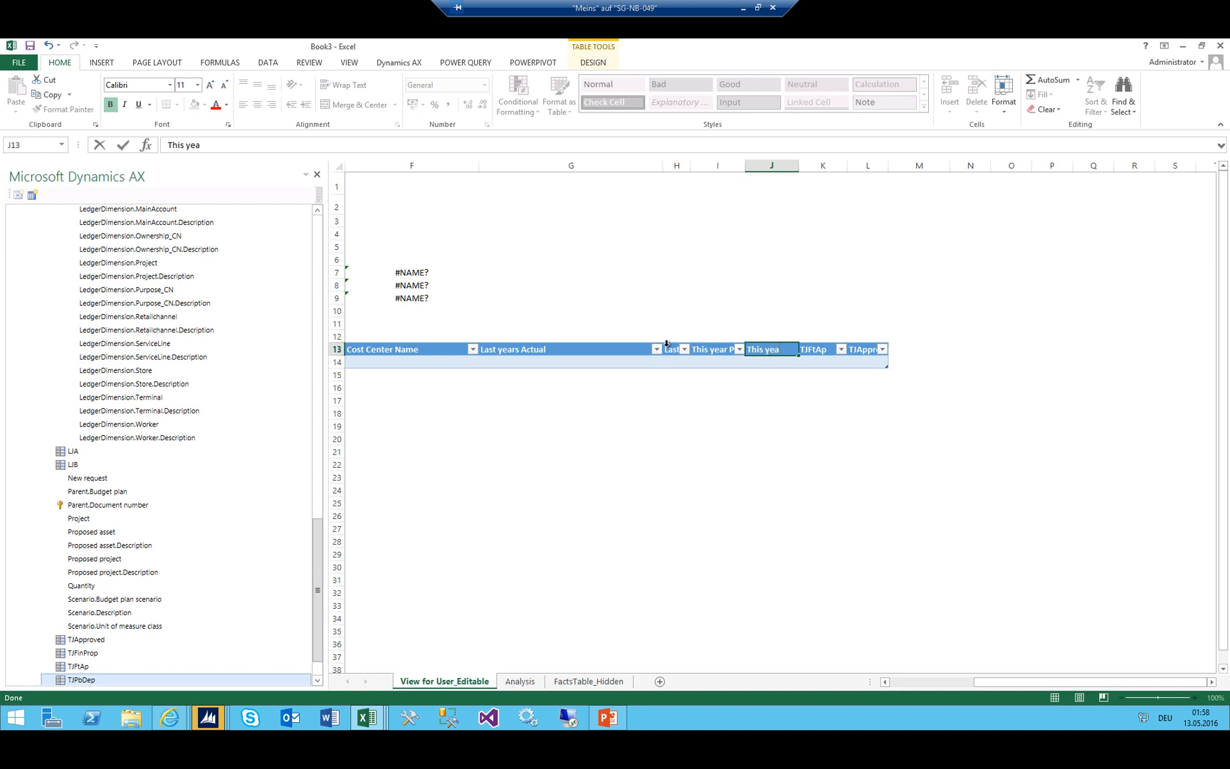
{"action": "type", "text": " year Propos"}
{"action": "type", "text": "tment"}
{"action": "key", "text": "Tab"}
Rename the TJFtAp column header to This year to approve and the TJApproved header to This year final
{"action": "type", "text": "Thi"}
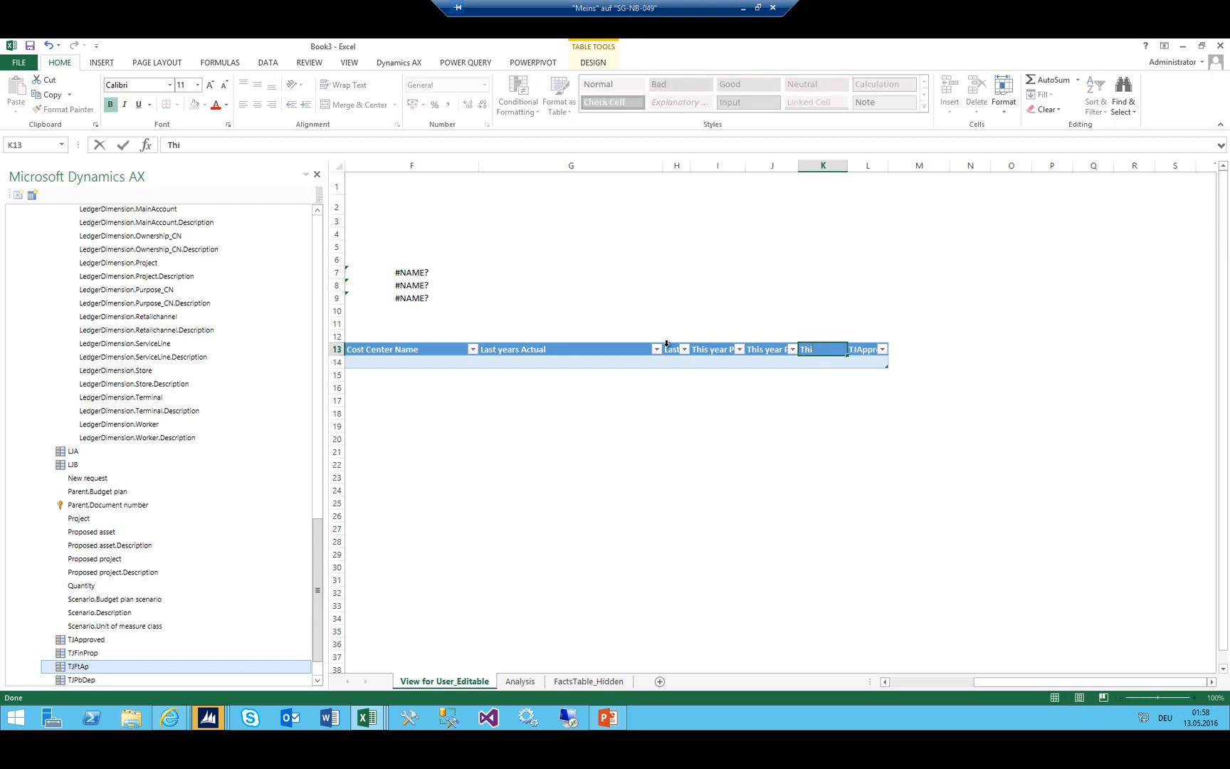
{"action": "type", "text": "s year to approved"}
{"action": "key", "text": "Tab"}
{"action": "type", "text": "This"}
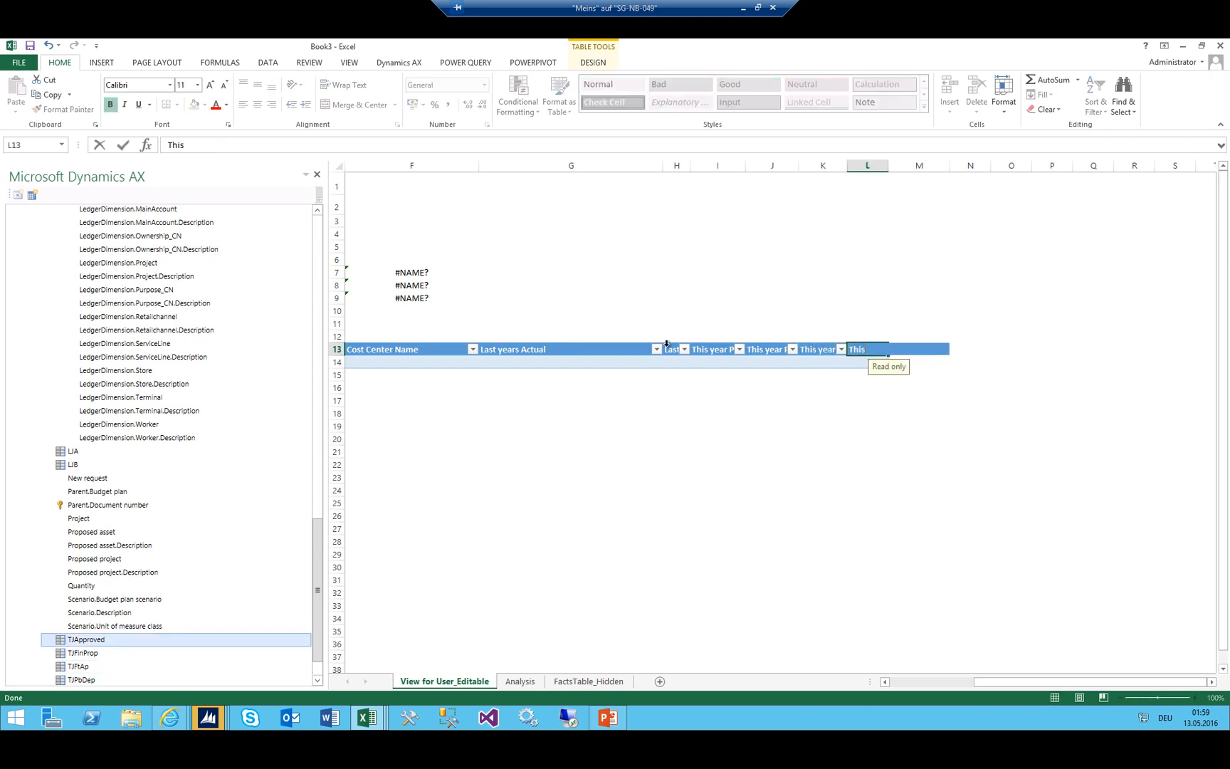
{"action": "type", "text": " year fina"}
{"action": "key", "text": "Return"}
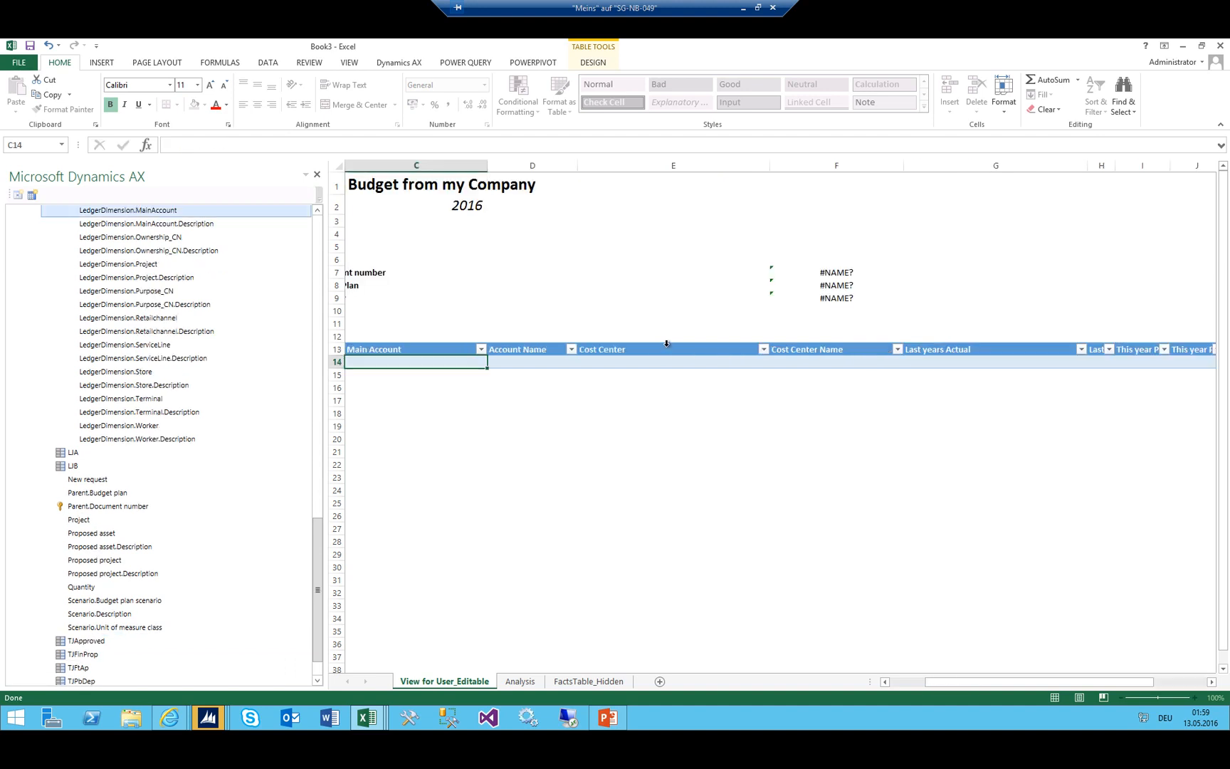
Widen columns H through L so that the renamed budget headers have more room
{"action": "left_click_drag", "start_coordinate": [1132, 681], "coordinate": [1186, 681]}
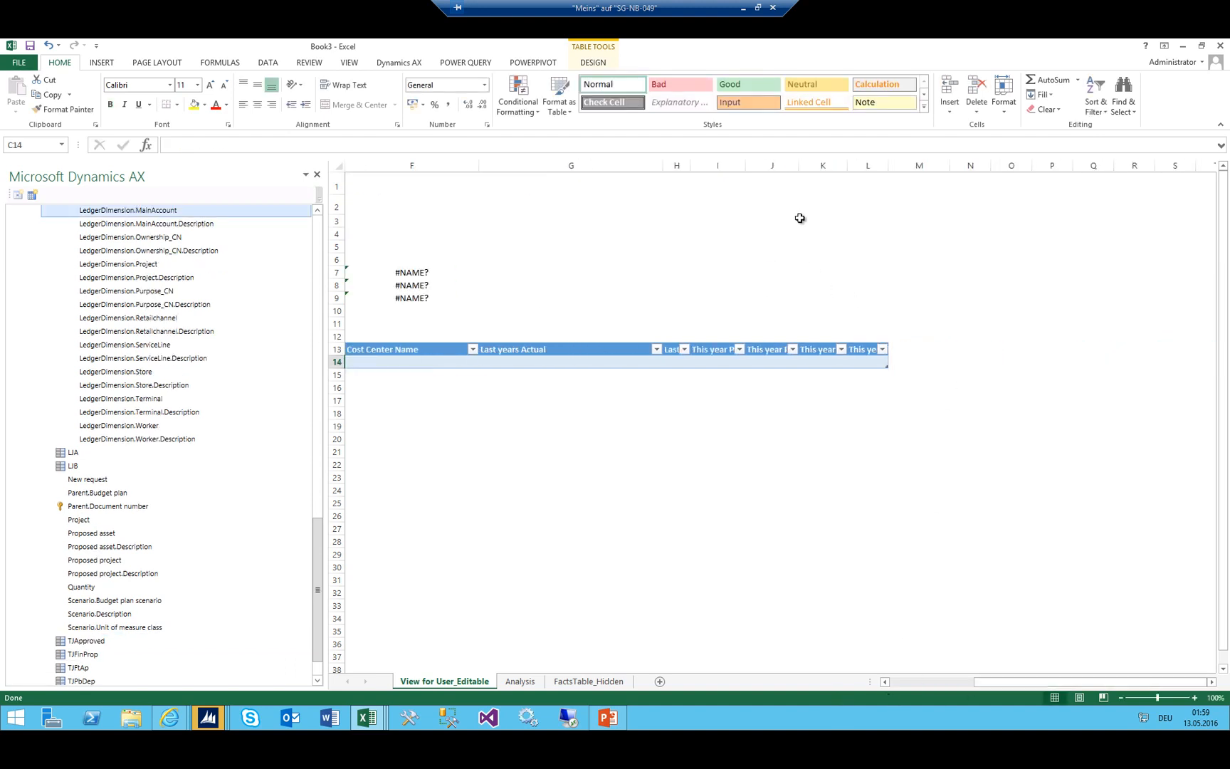
{"action": "double_click", "coordinate": [800, 166]}
{"action": "double_click", "coordinate": [745, 166]}
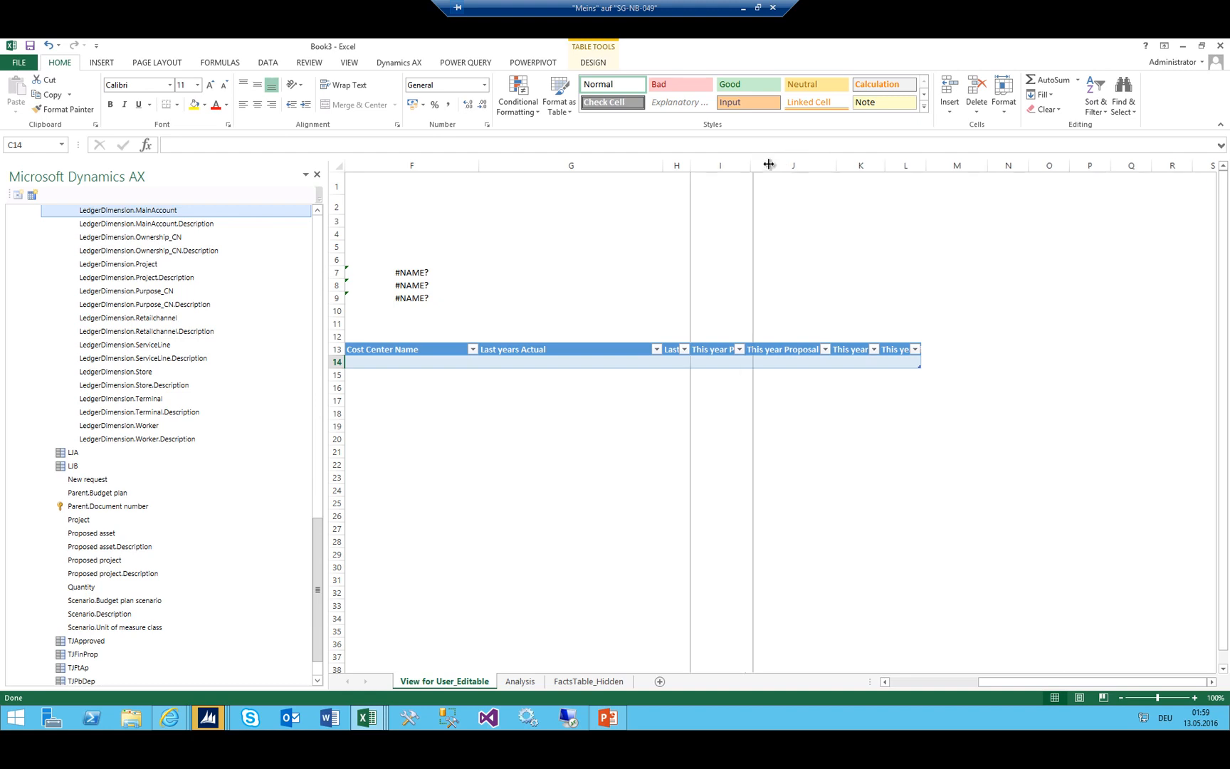
{"action": "double_click", "coordinate": [693, 166]}
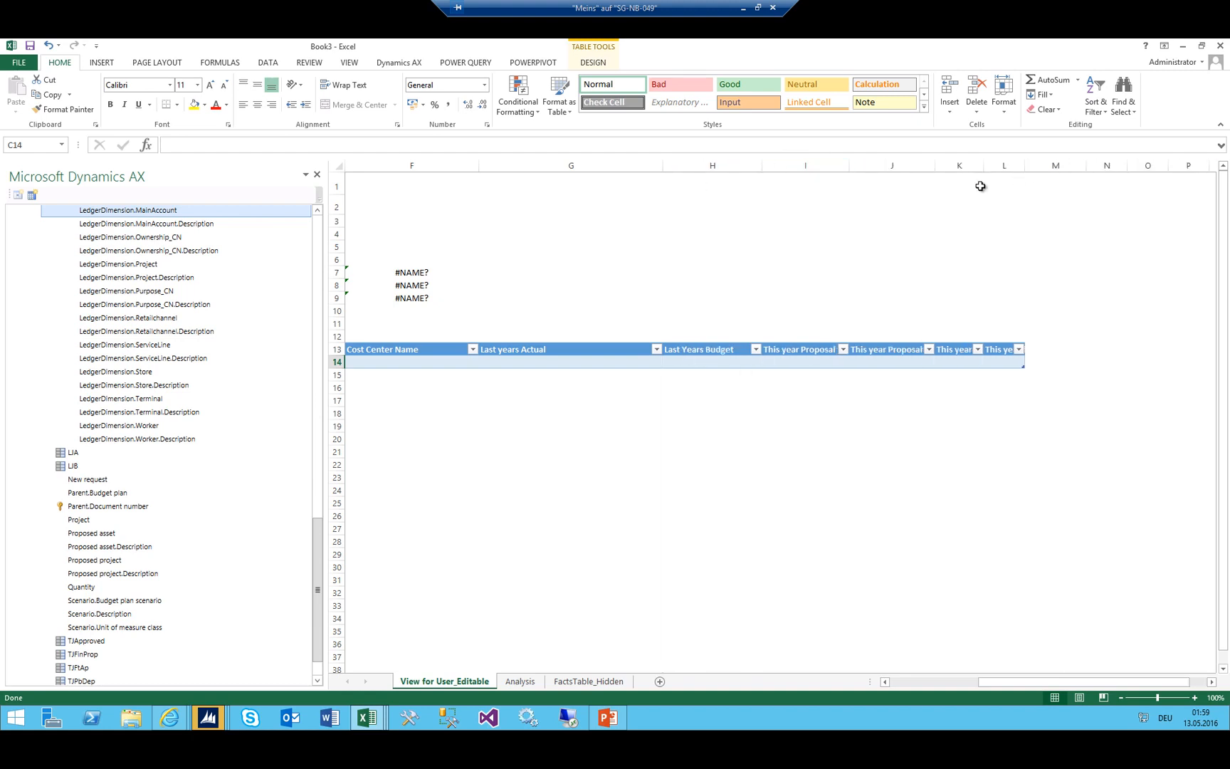
{"action": "left_click_drag", "start_coordinate": [936, 165], "coordinate": [1163, 167]}
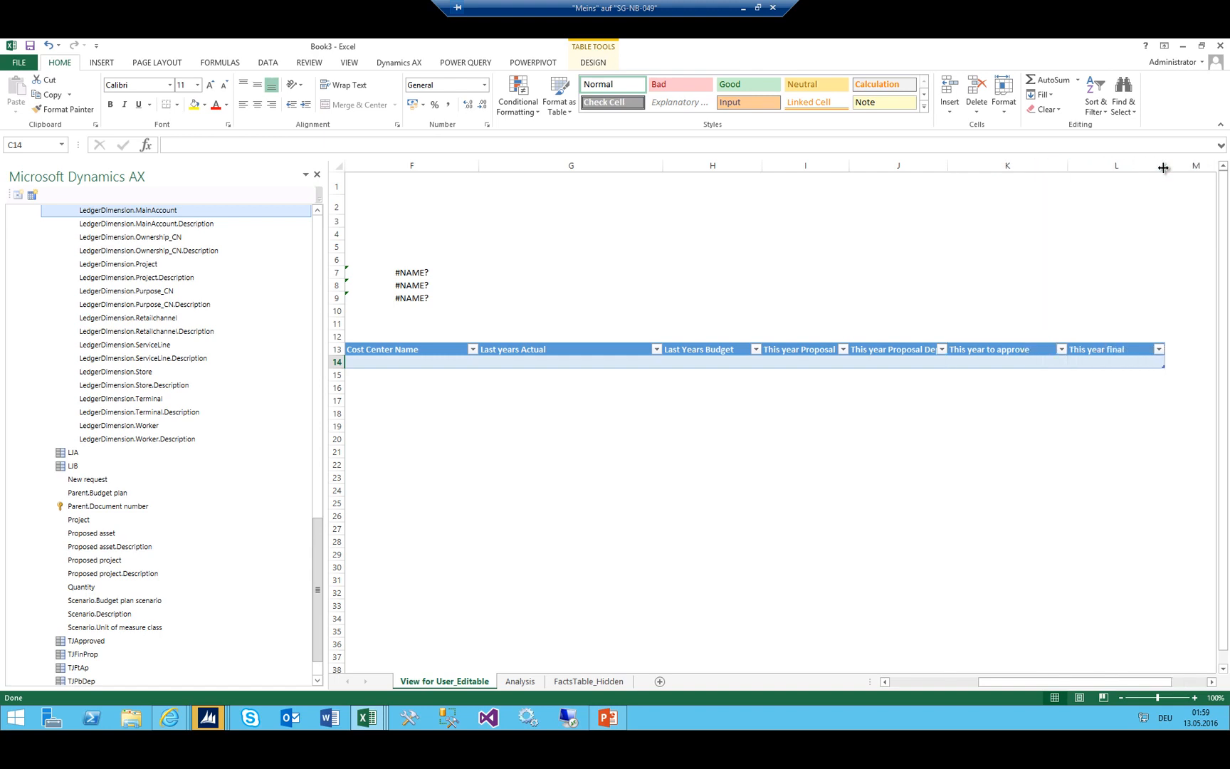
{"action": "left_click_drag", "start_coordinate": [1068, 681], "coordinate": [978, 682]}
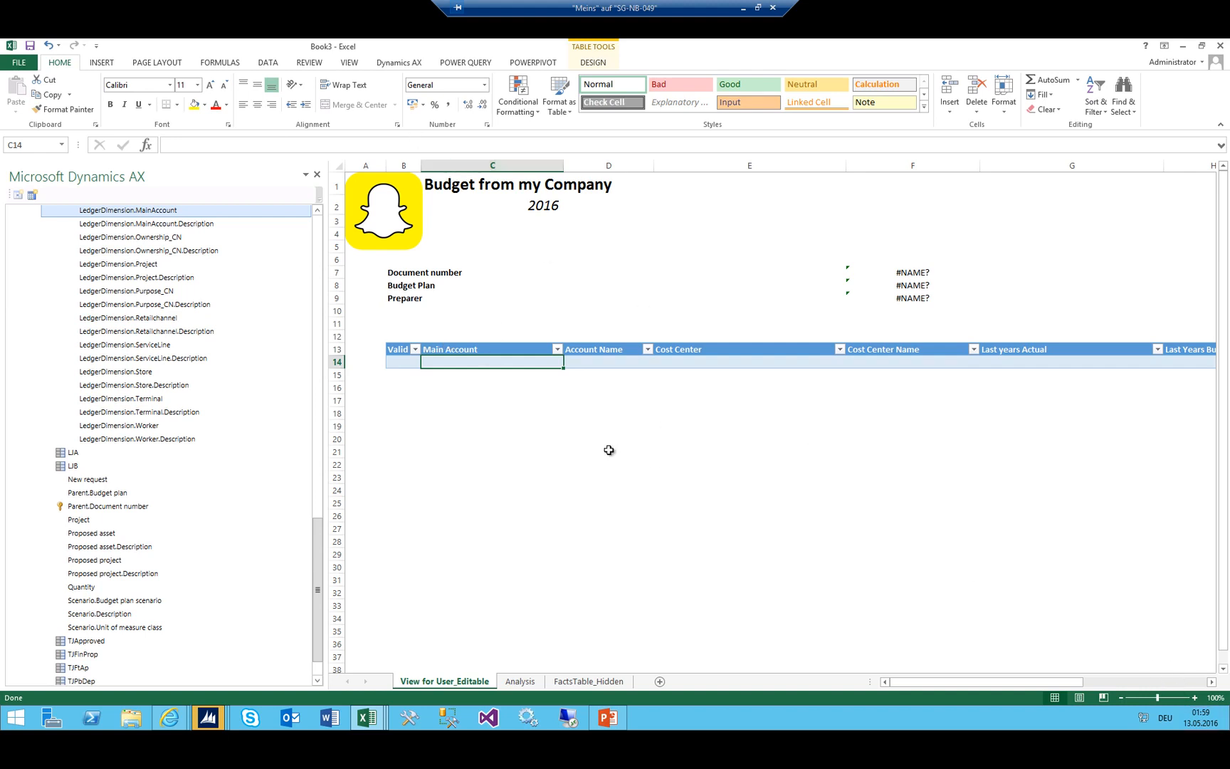
{"action": "left_click", "coordinate": [561, 413]}
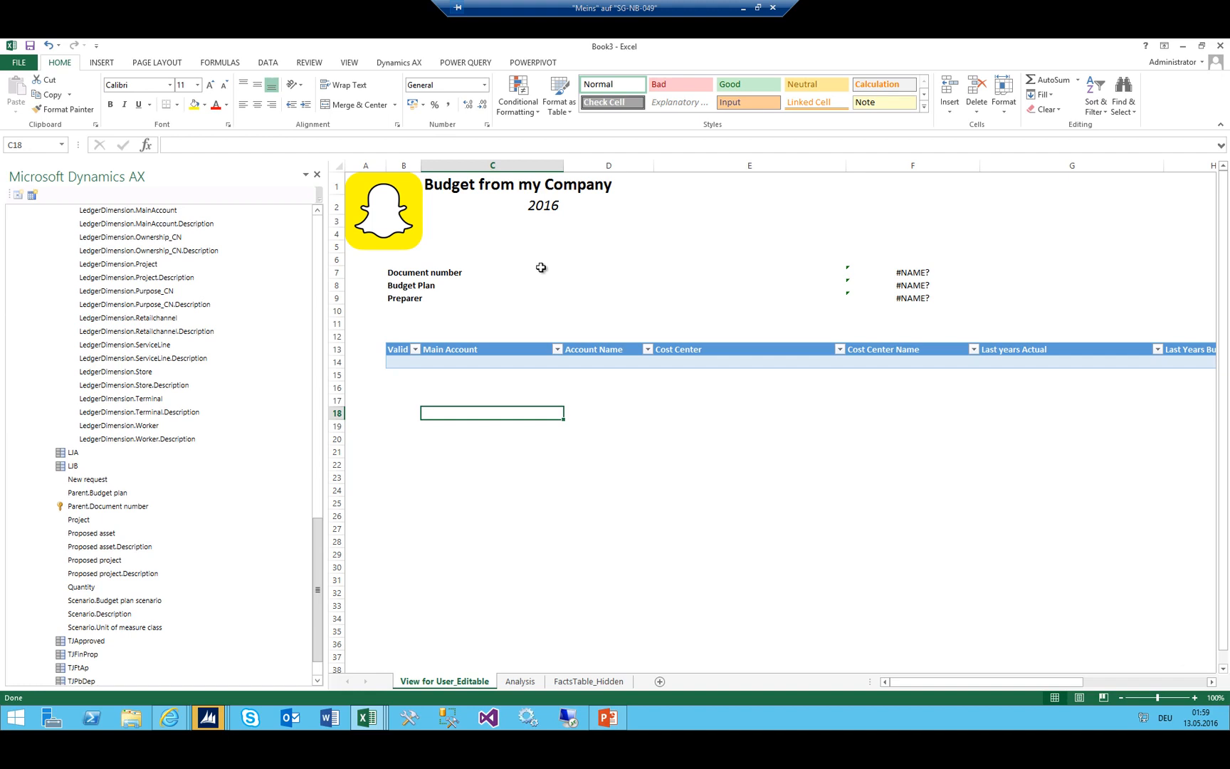
Move the Document number, Budget Plan and Preparer value fields from column F to cells D7:D9
{"action": "left_click_drag", "start_coordinate": [903, 271], "coordinate": [608, 305]}
{"action": "left_click", "coordinate": [608, 402]}
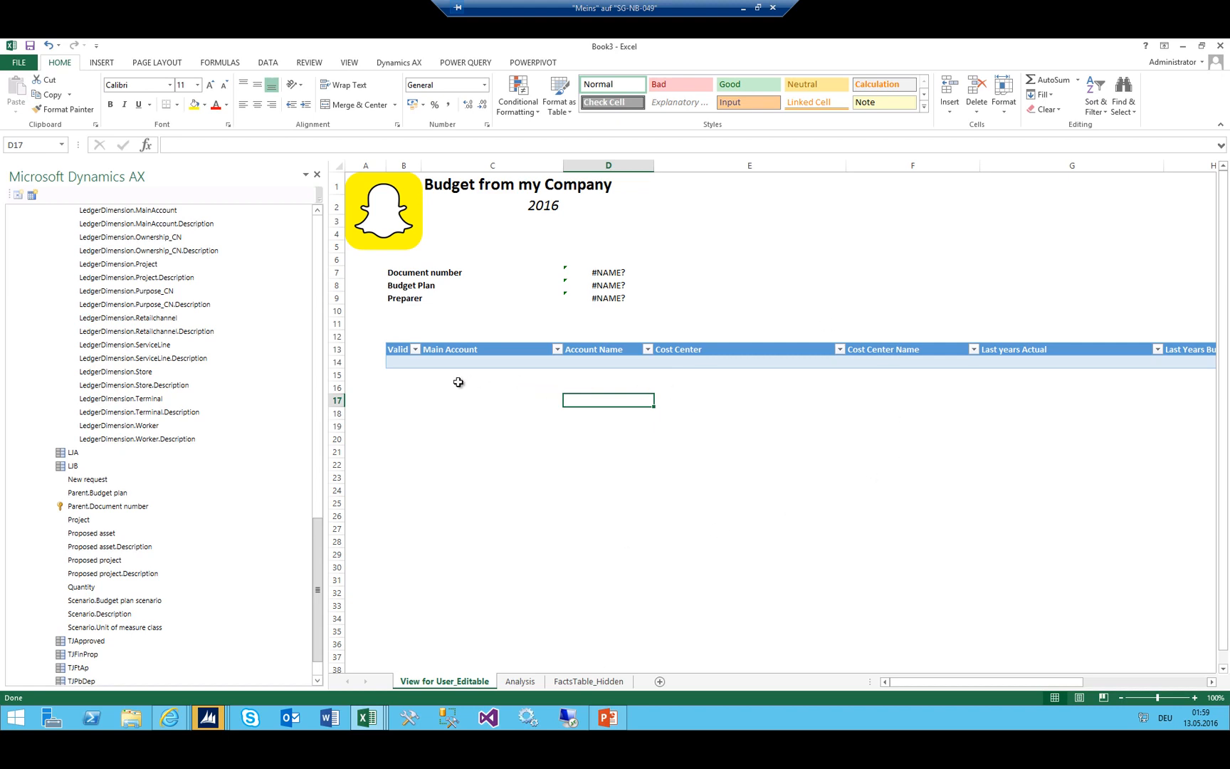
{"action": "left_click", "coordinate": [620, 274]}
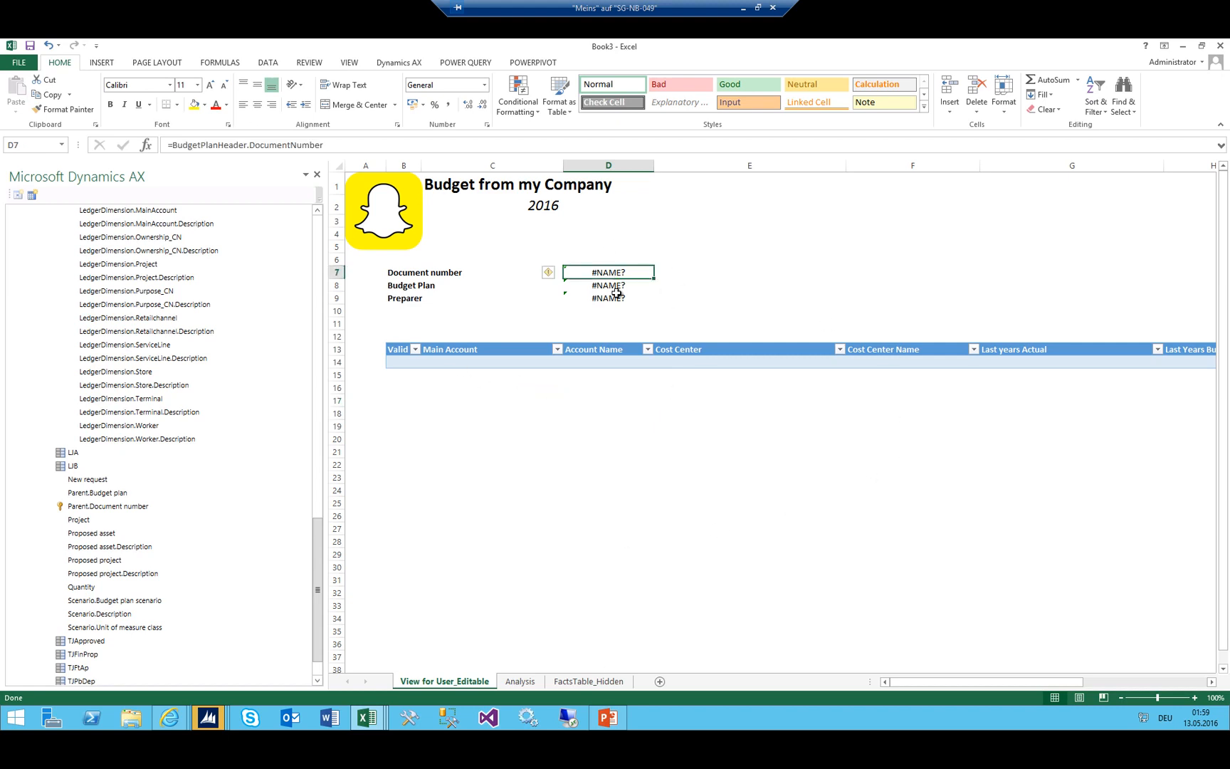
{"action": "left_click", "coordinate": [614, 299]}
{"action": "left_click", "coordinate": [612, 272]}
Hide the Dynamics AX field list beside the budget worksheet
{"action": "left_click", "coordinate": [17, 64]}
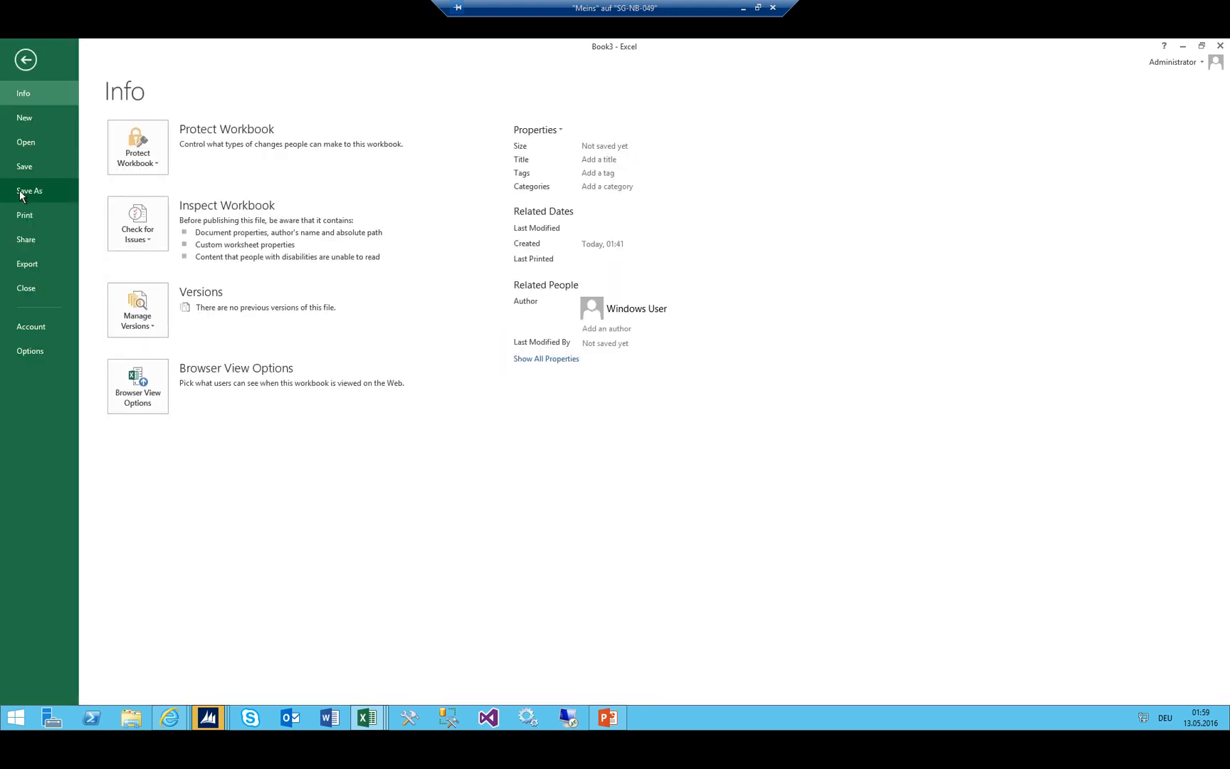
{"action": "left_click", "coordinate": [27, 63]}
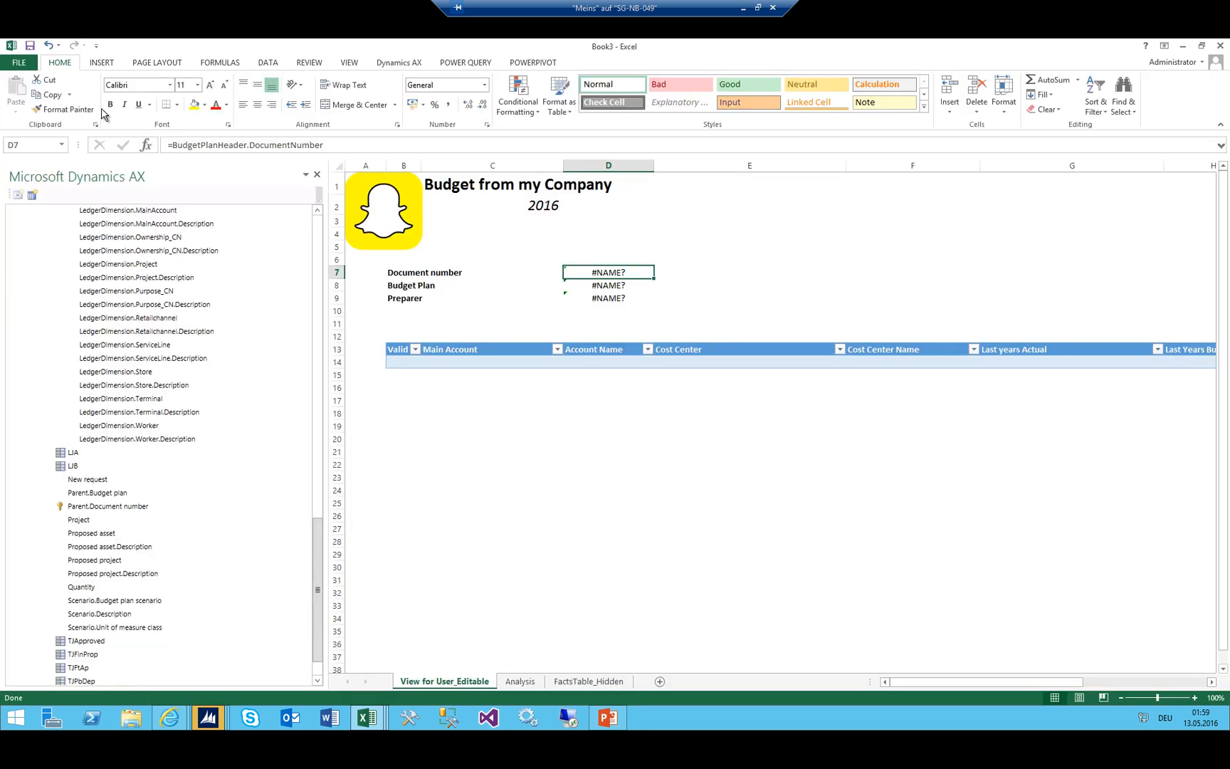
{"action": "left_click", "coordinate": [415, 66]}
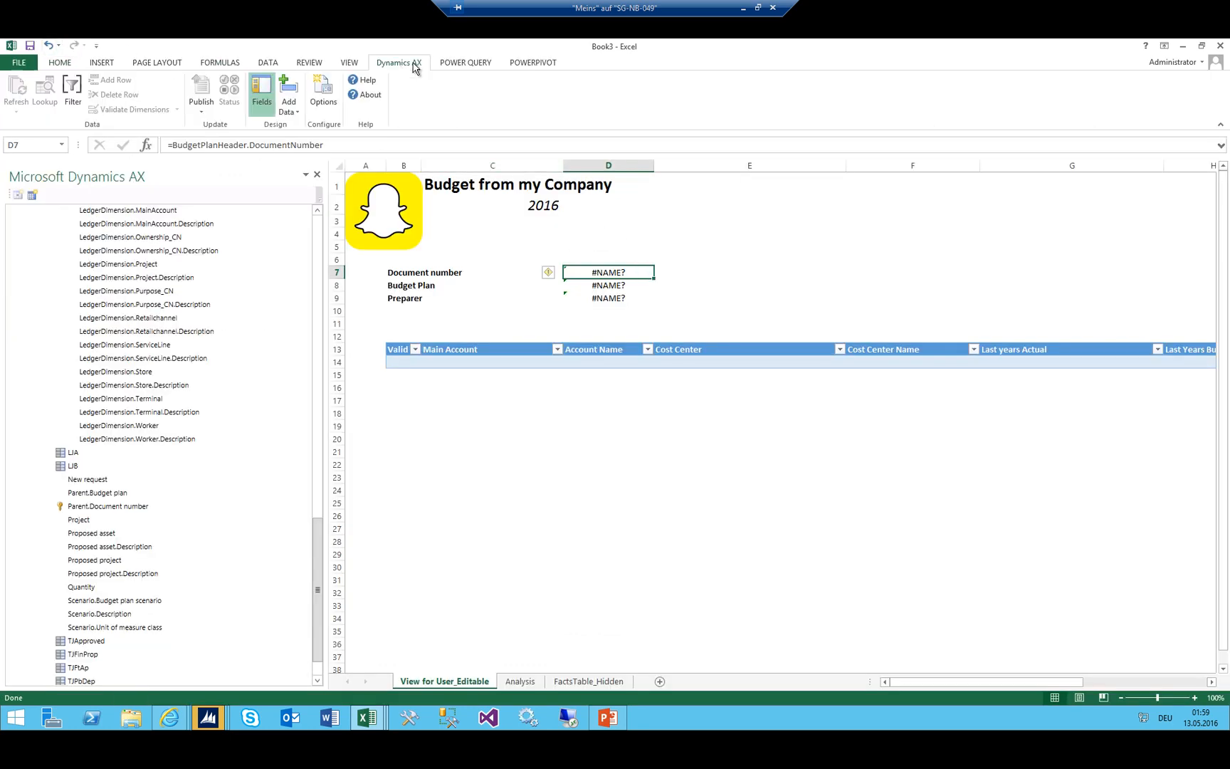
{"action": "left_click", "coordinate": [257, 84]}
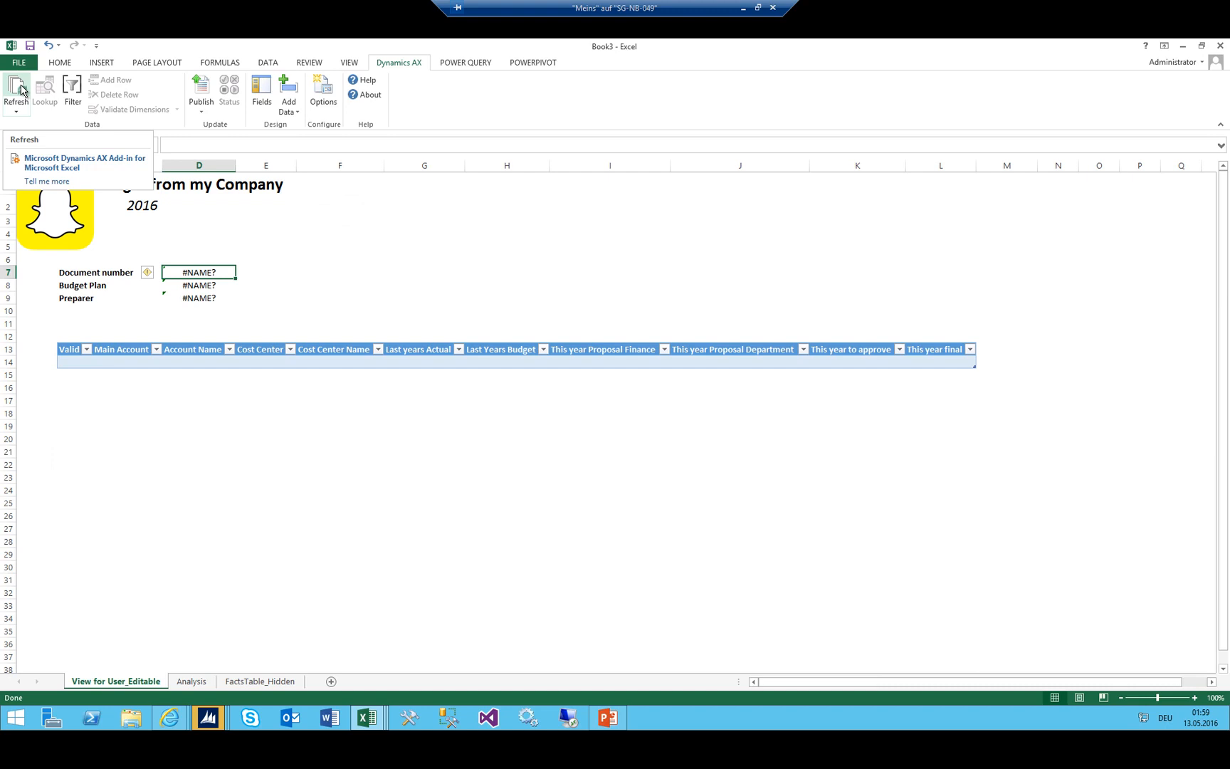
{"action": "left_click", "coordinate": [420, 262]}
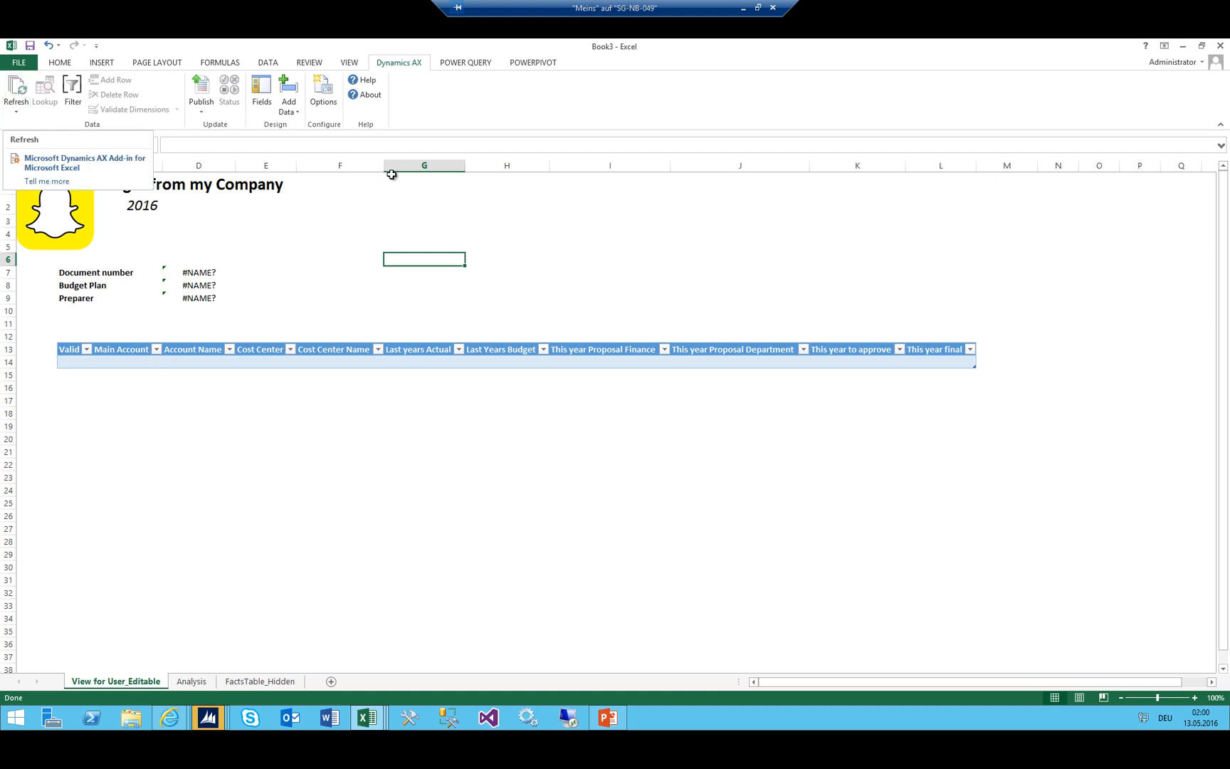
{"action": "left_click", "coordinate": [493, 234]}
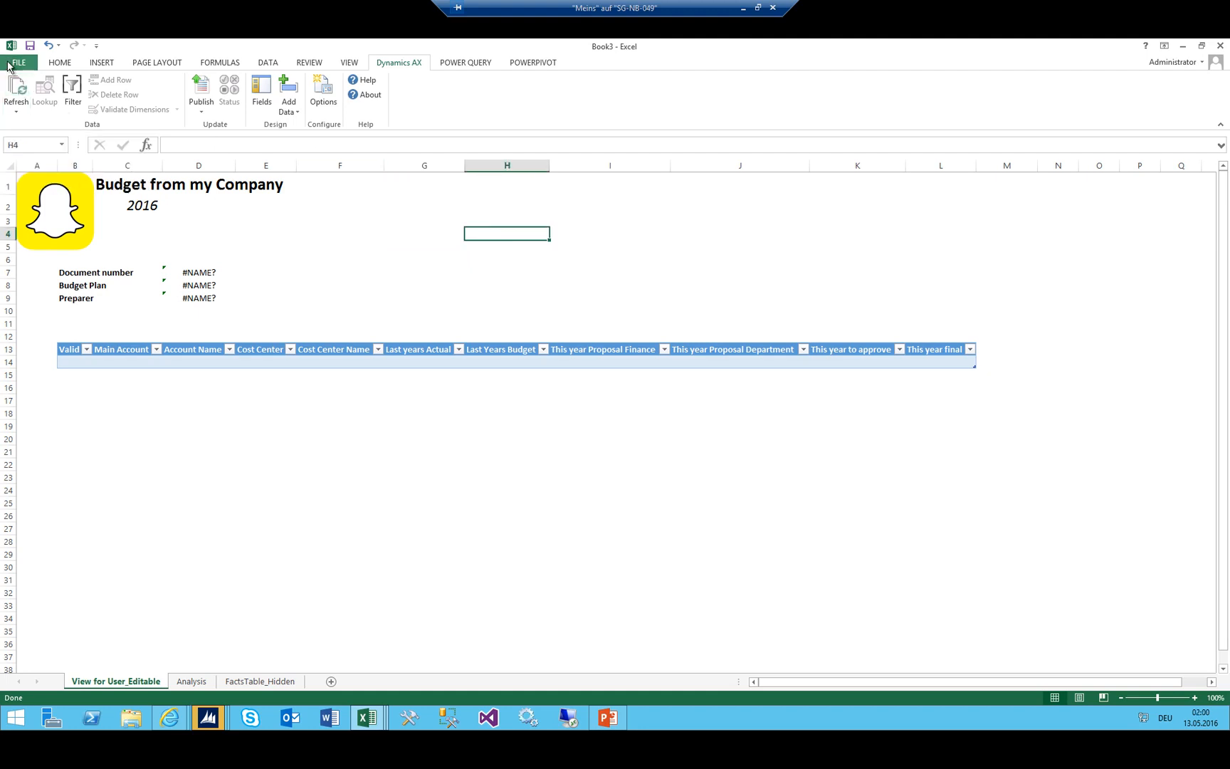
Start saving the workbook under a new name and browse for a folder on the computer
{"action": "left_click", "coordinate": [18, 62]}
{"action": "left_click", "coordinate": [41, 192]}
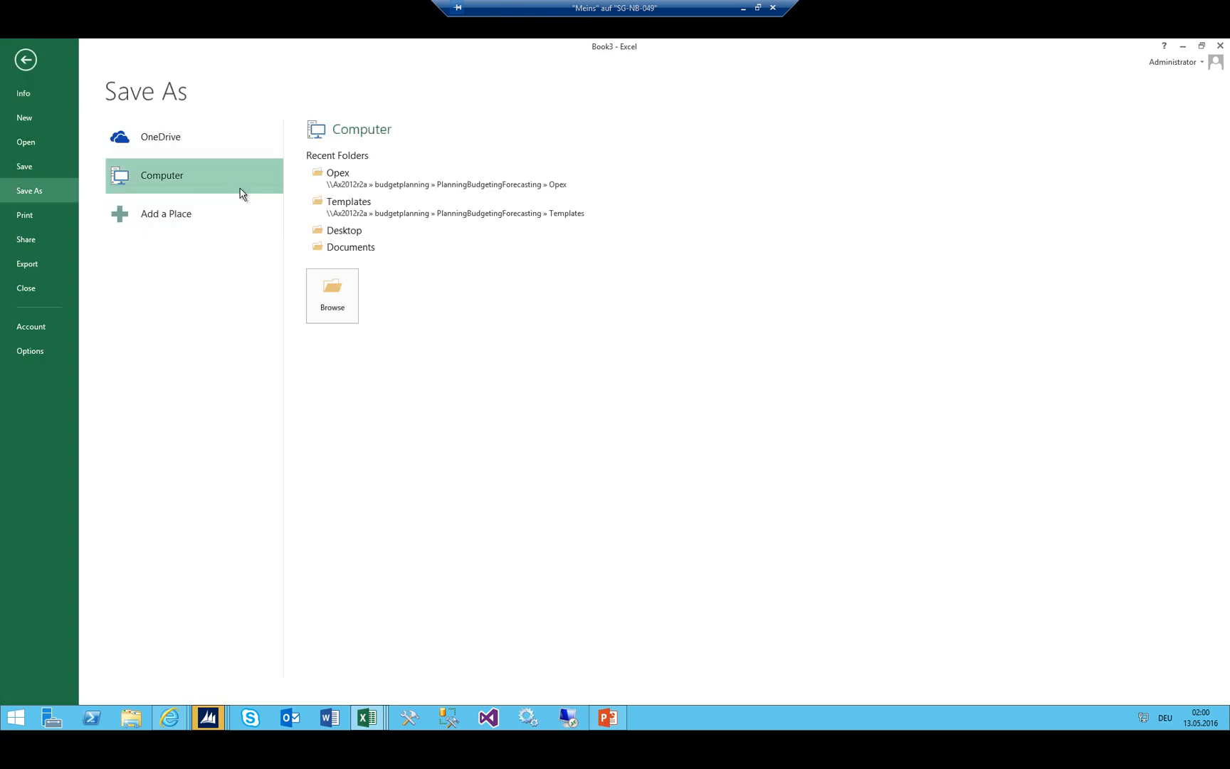
{"action": "left_click", "coordinate": [329, 292]}
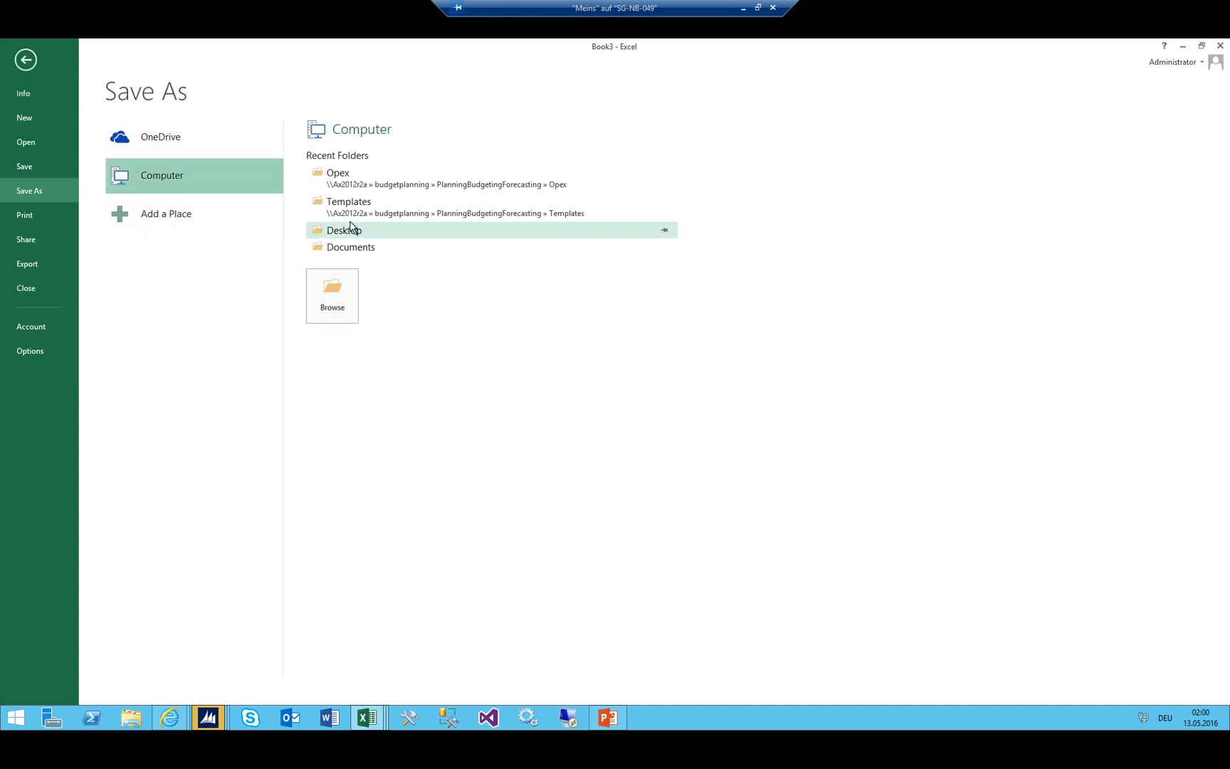
{"action": "left_click_drag", "start_coordinate": [303, 54], "coordinate": [670, 205]}
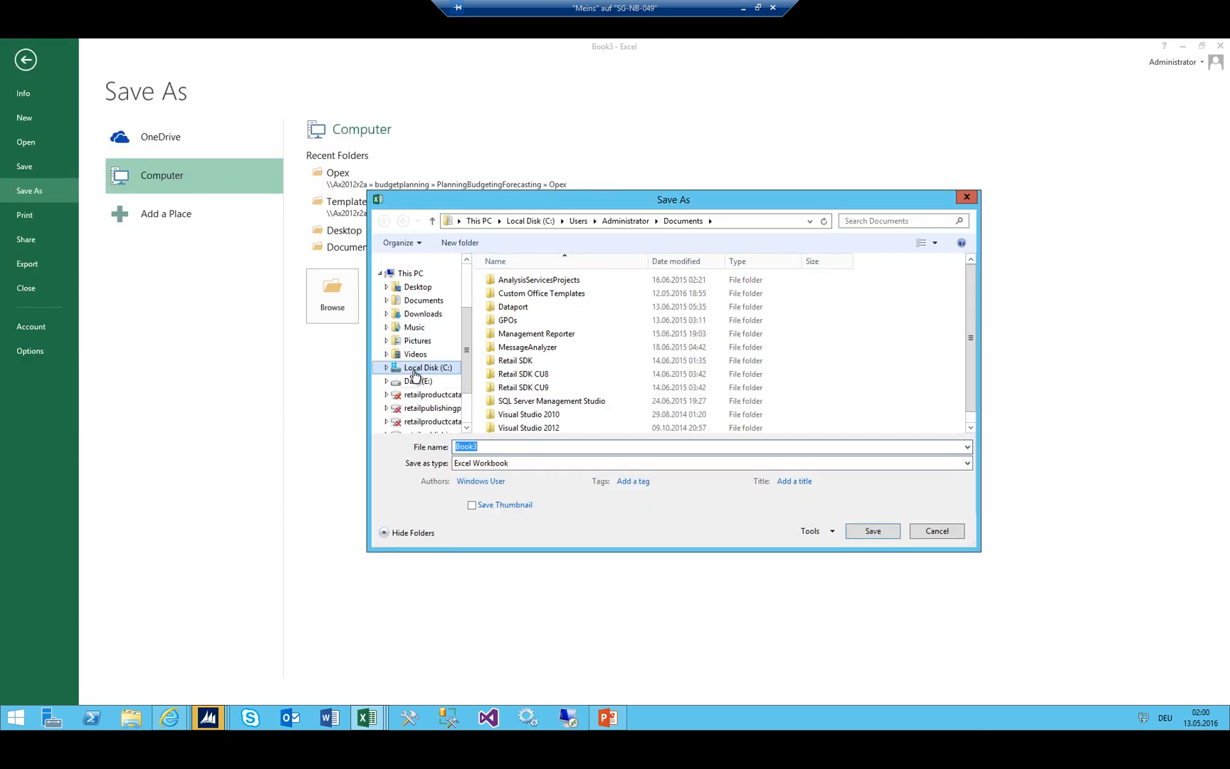
{"action": "left_click", "coordinate": [737, 223]}
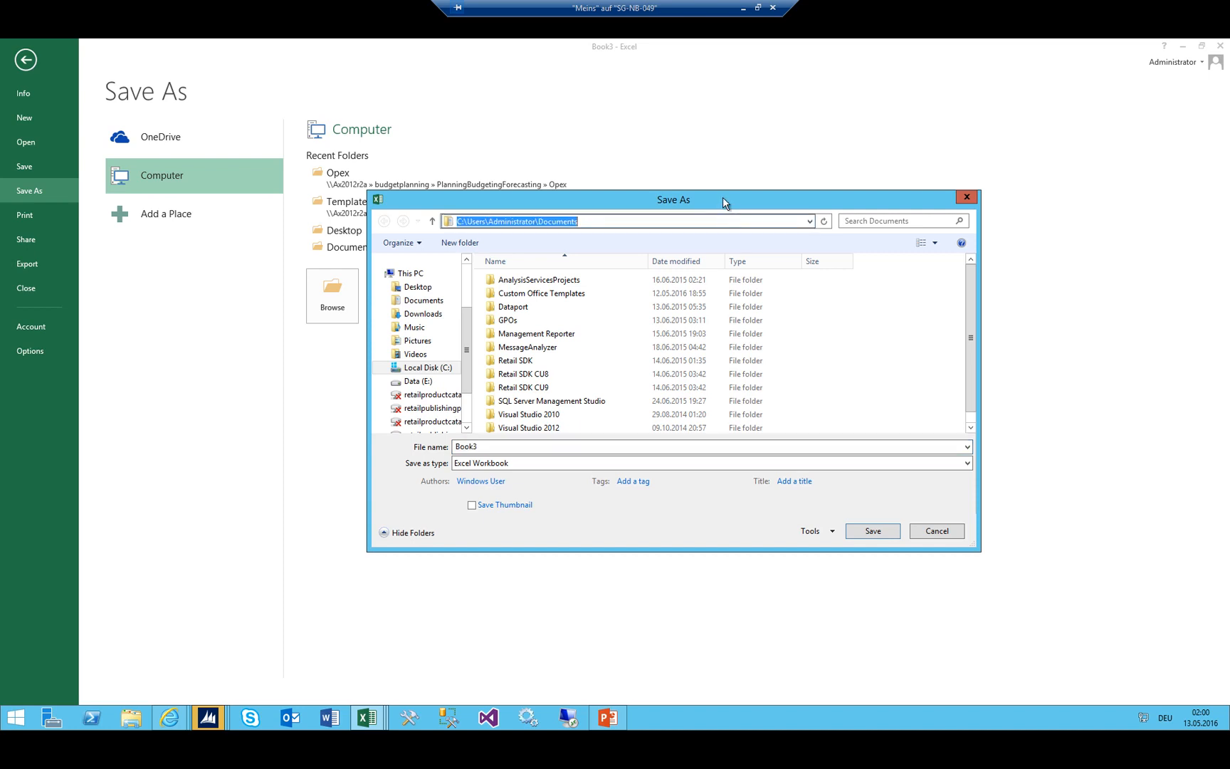
{"action": "type", "text": "\\\\"}
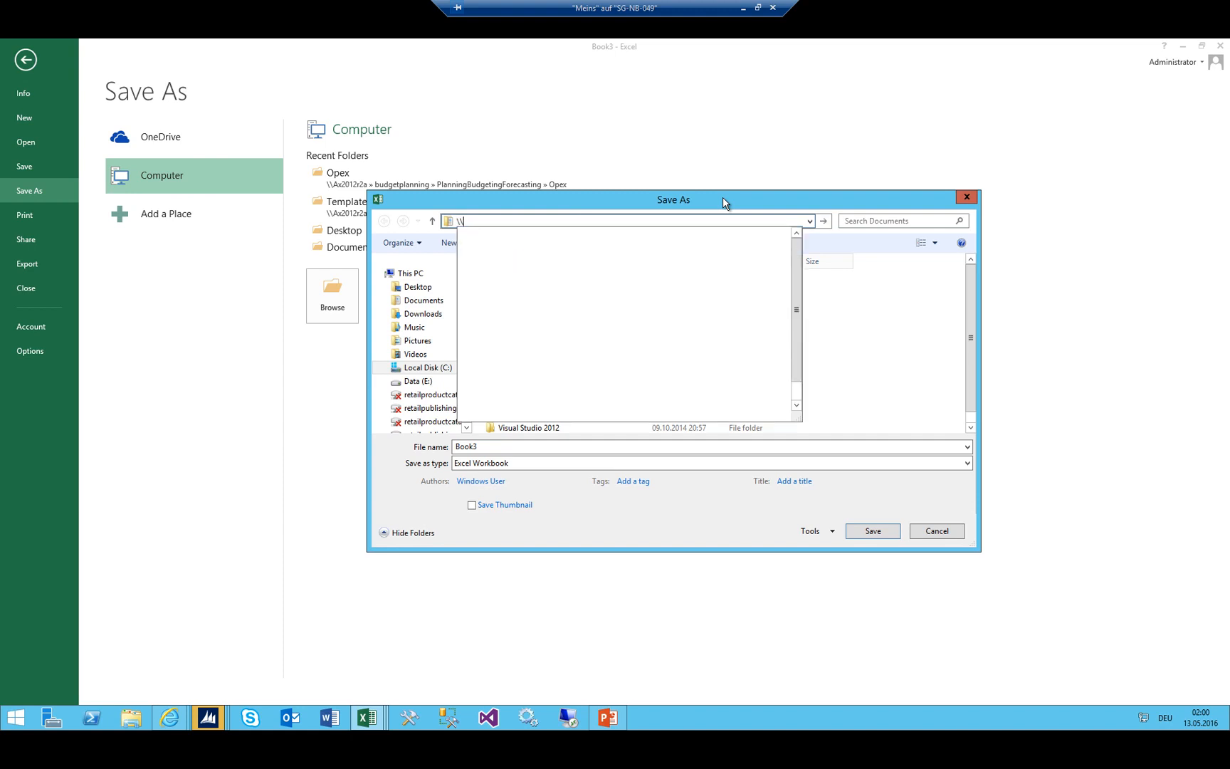
{"action": "type", "text": "ax"}
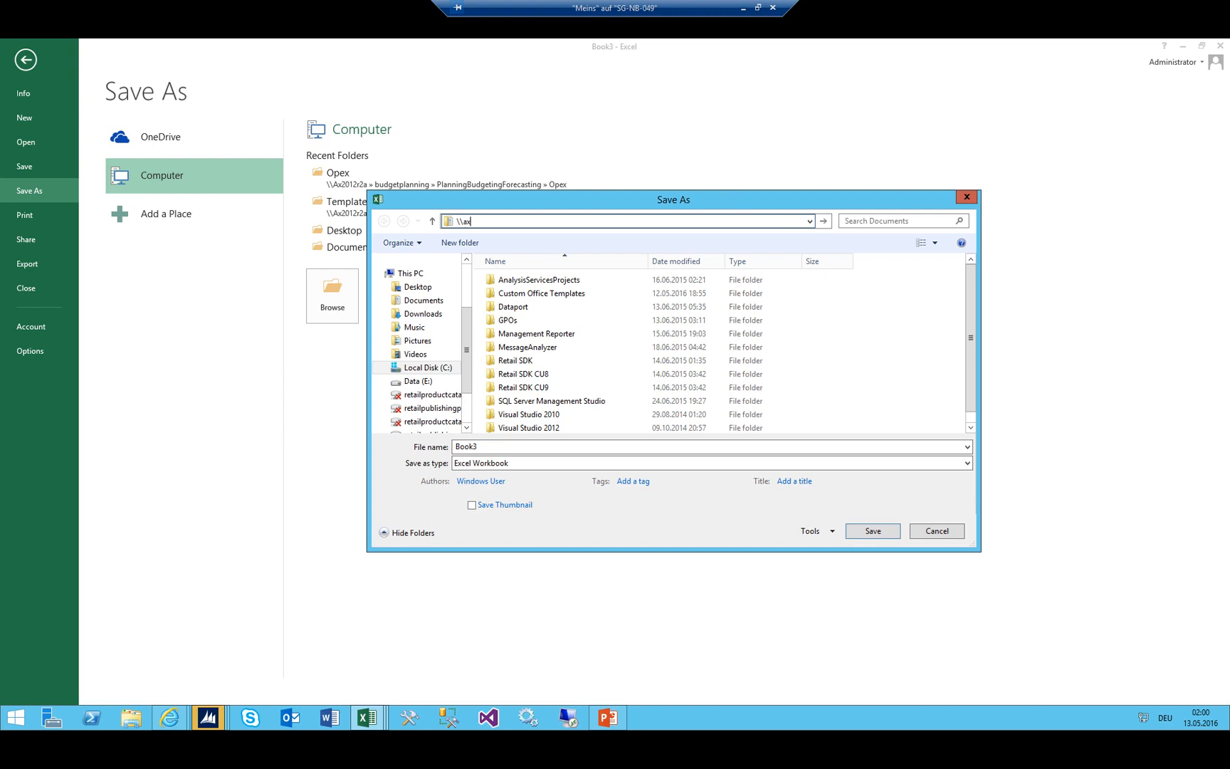
Switch to Dynamics AX, look up the AOS instance name in the System administration server configuration, and close that form
{"action": "left_click", "coordinate": [208, 717]}
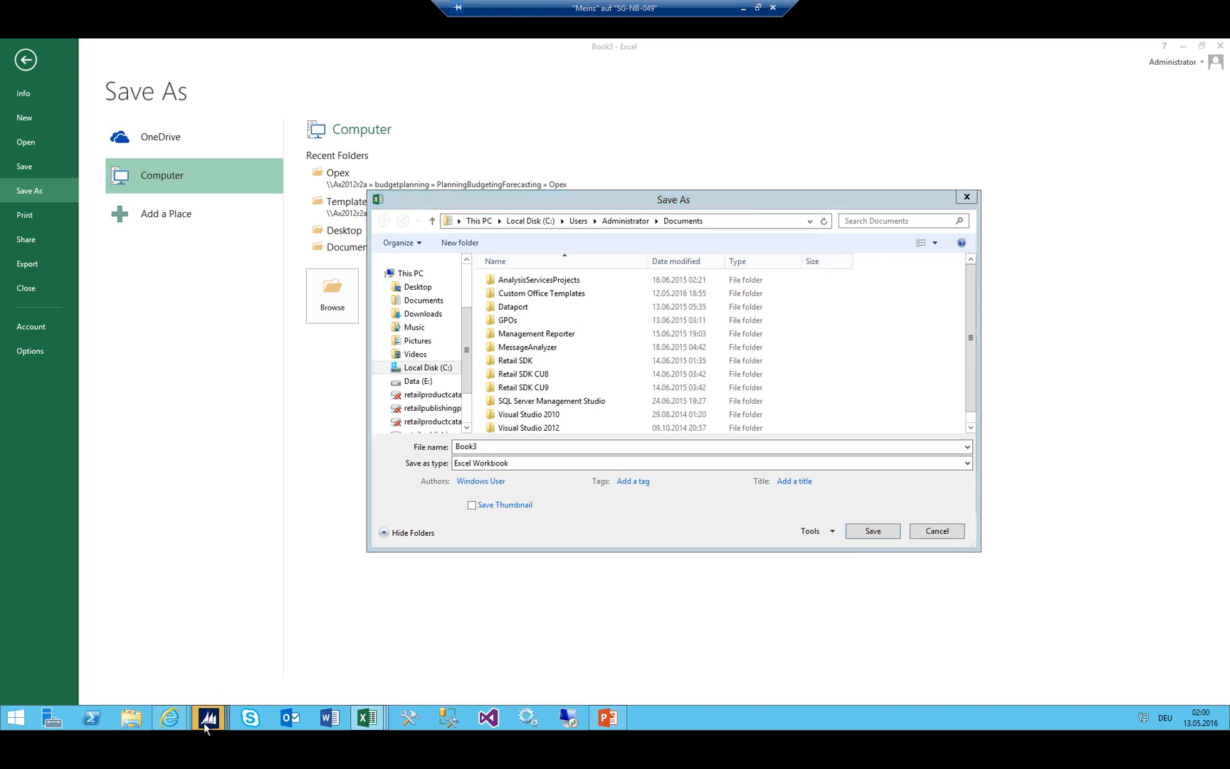
{"action": "left_click", "coordinate": [102, 655]}
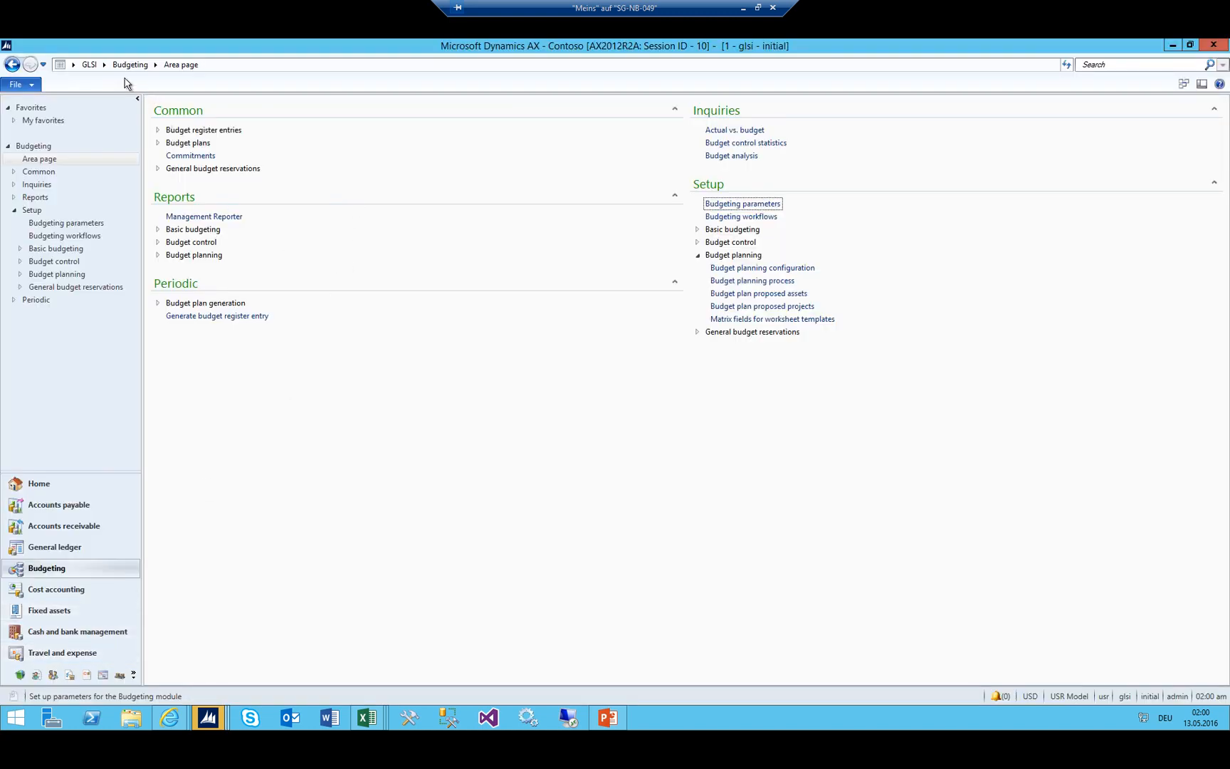
{"action": "left_click", "coordinate": [105, 65]}
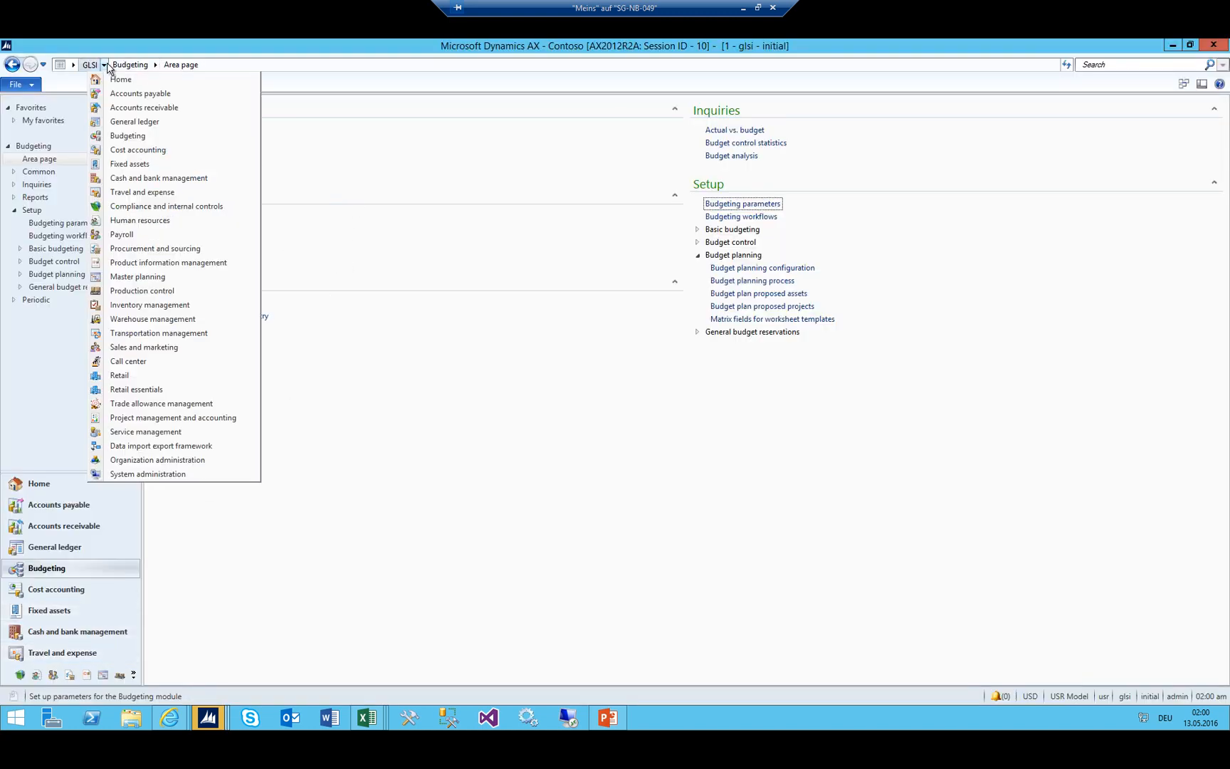
{"action": "left_click", "coordinate": [162, 474]}
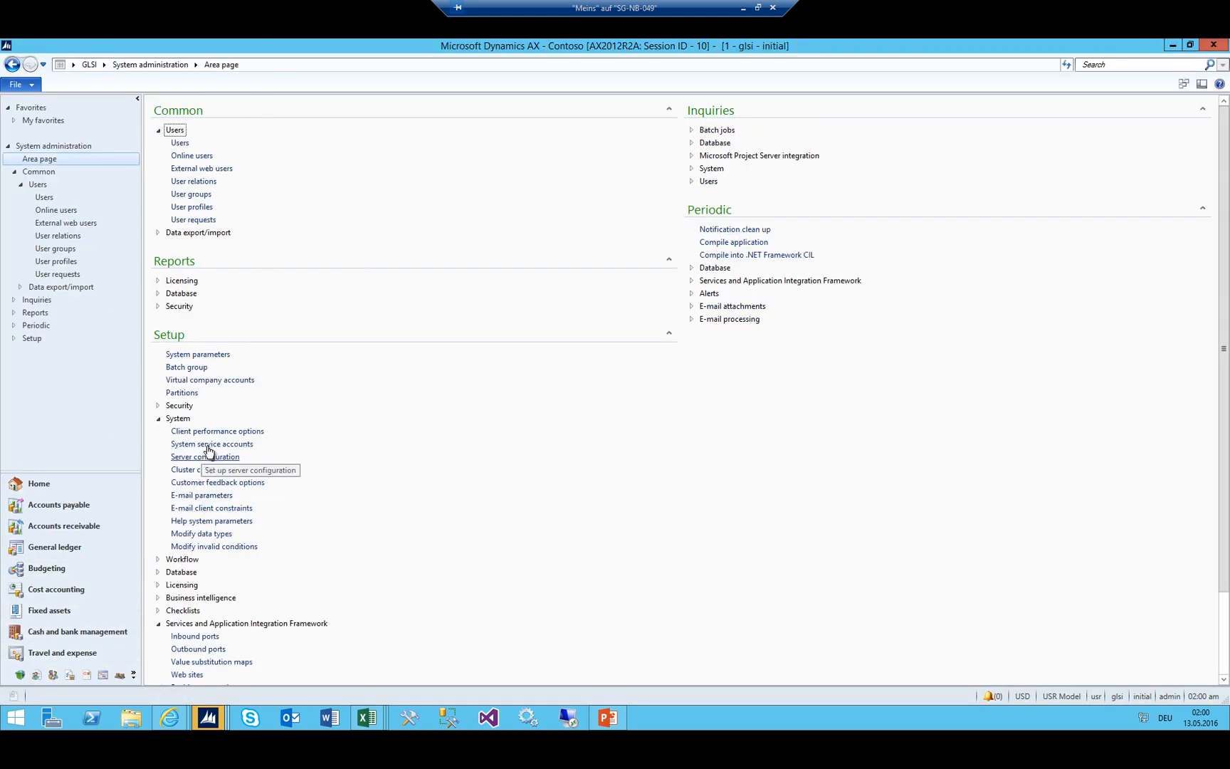
{"action": "scroll", "coordinate": [210, 449], "scroll_direction": "down", "scroll_amount": 1}
{"action": "left_click", "coordinate": [206, 422]}
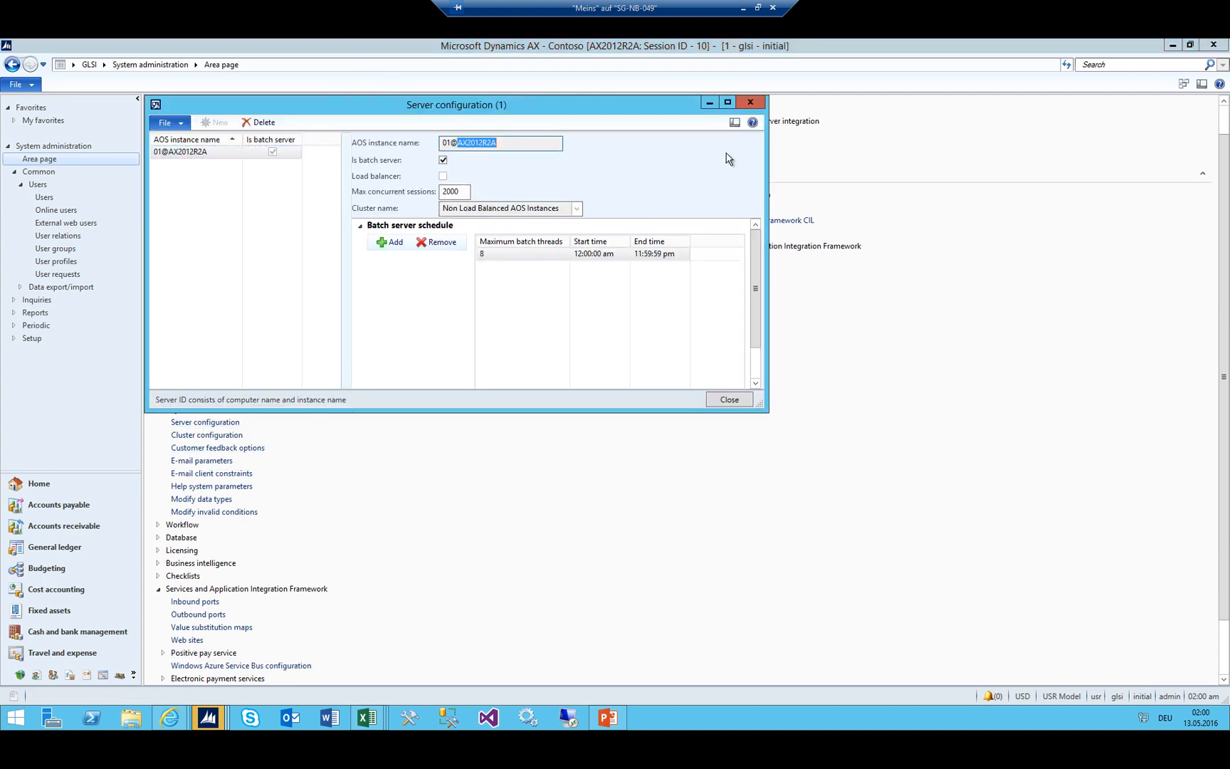
{"action": "left_click", "coordinate": [217, 719]}
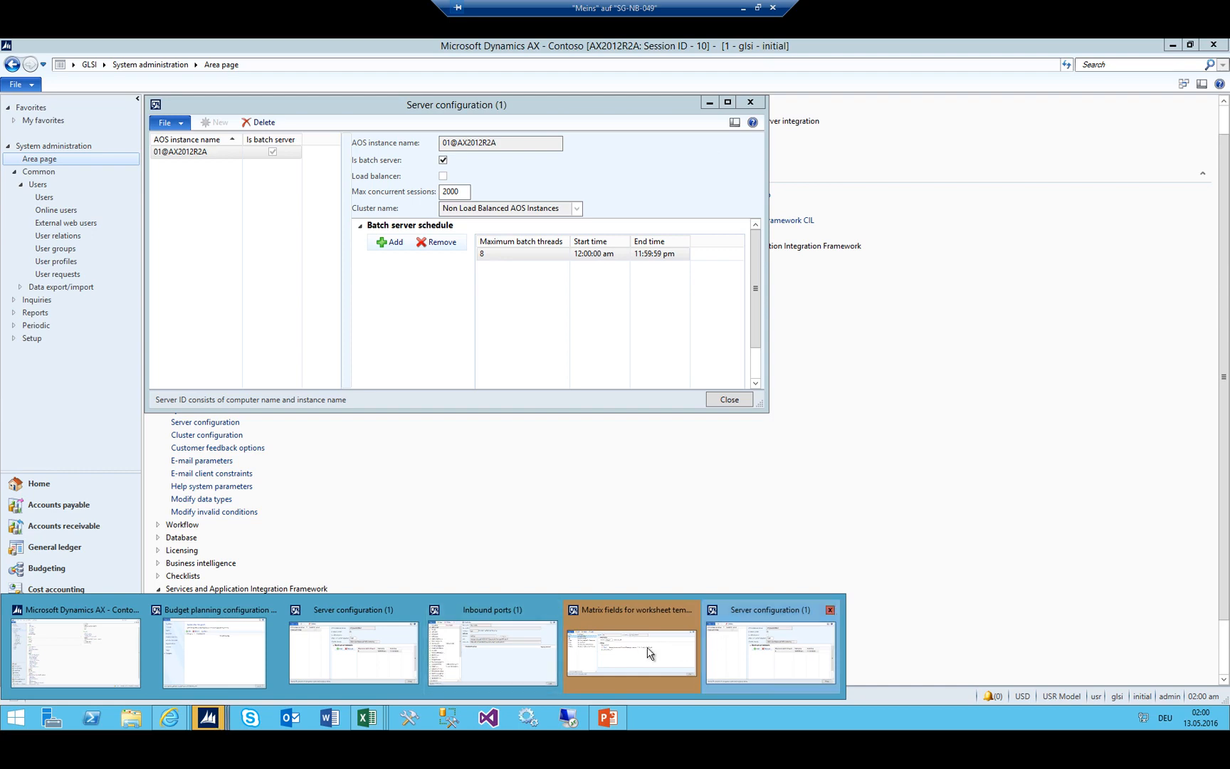
{"action": "left_click", "coordinate": [830, 610]}
Switch back to the Book3 workbook in Excel and set the save location to \\ax2012r2a\budgetplanning\MyFolder
{"action": "left_click", "coordinate": [367, 717]}
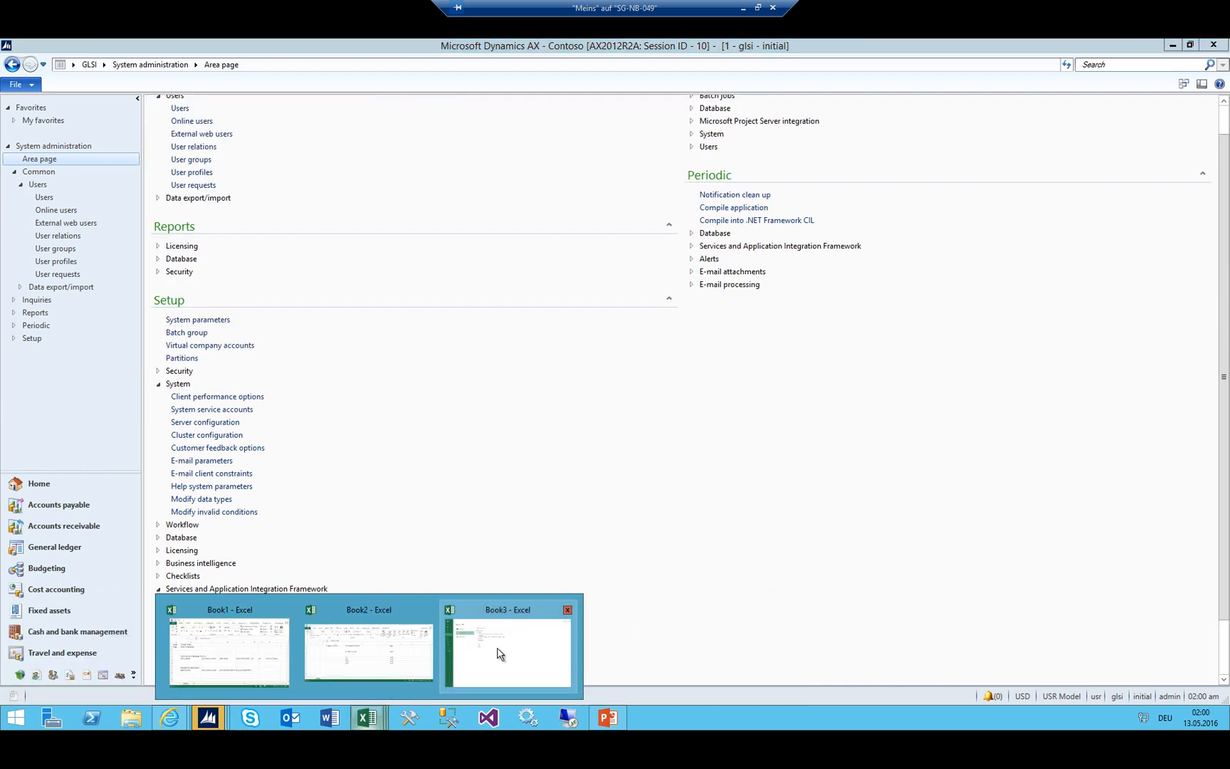
{"action": "left_click", "coordinate": [509, 644]}
{"action": "left_click", "coordinate": [712, 221]}
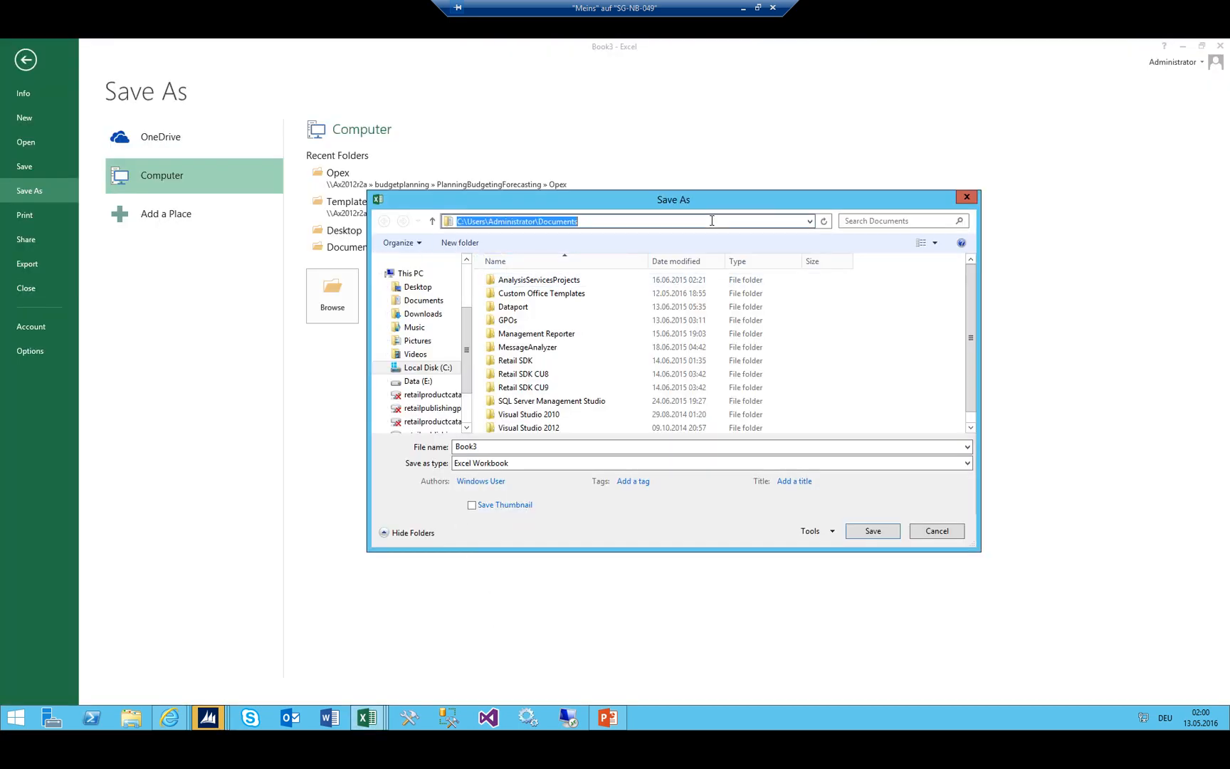
{"action": "type", "text": "\\\\ax2012r2a"}
{"action": "key", "text": "Return"}
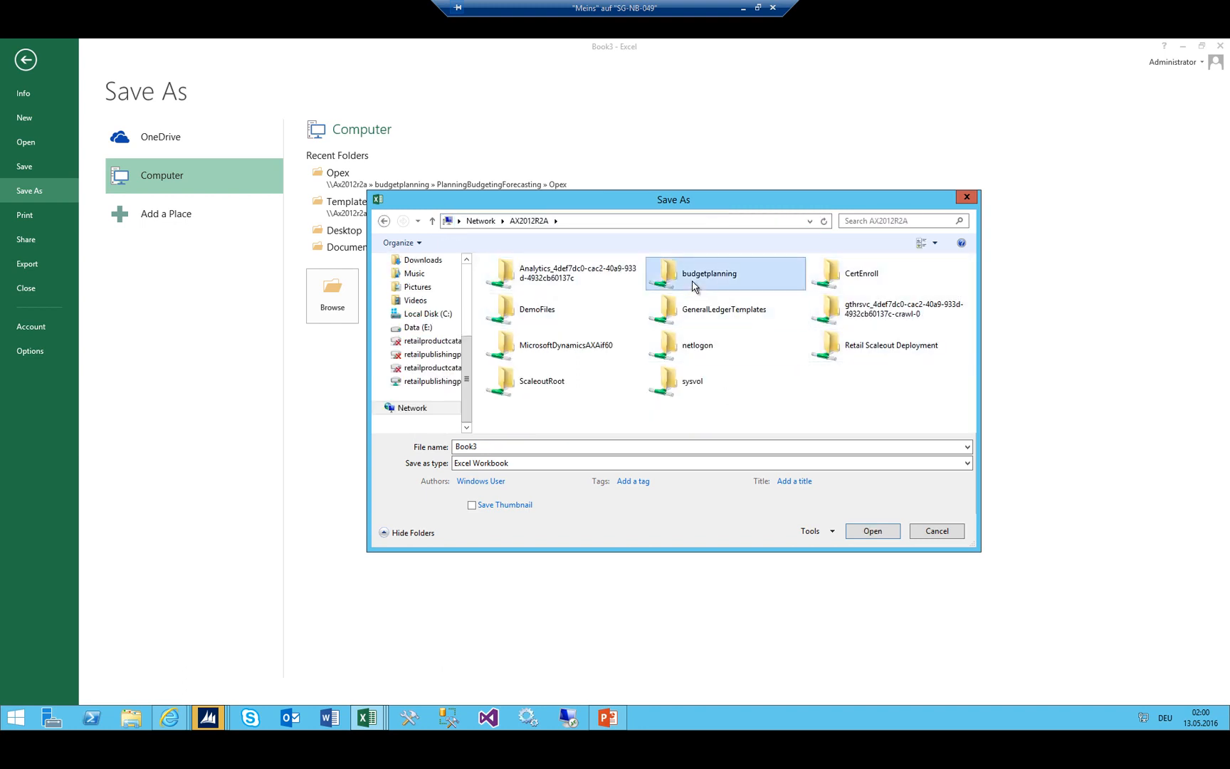
{"action": "double_click", "coordinate": [692, 280]}
{"action": "double_click", "coordinate": [528, 296]}
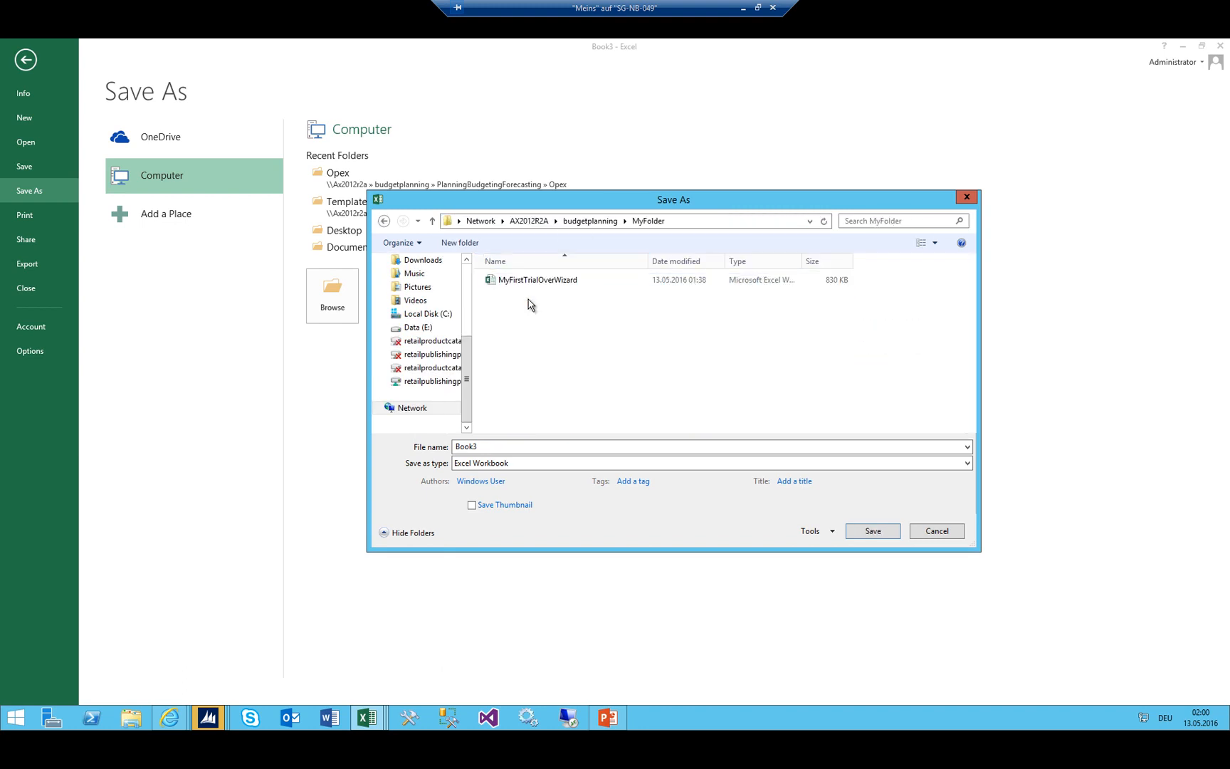
Save the workbook in MyFolder as an Excel Workbook named Finance_Template_Manual
{"action": "left_click", "coordinate": [489, 446]}
{"action": "left_click", "coordinate": [491, 446]}
{"action": "left_click_drag", "start_coordinate": [491, 446], "coordinate": [375, 451]}
{"action": "type", "text": "Finance"}
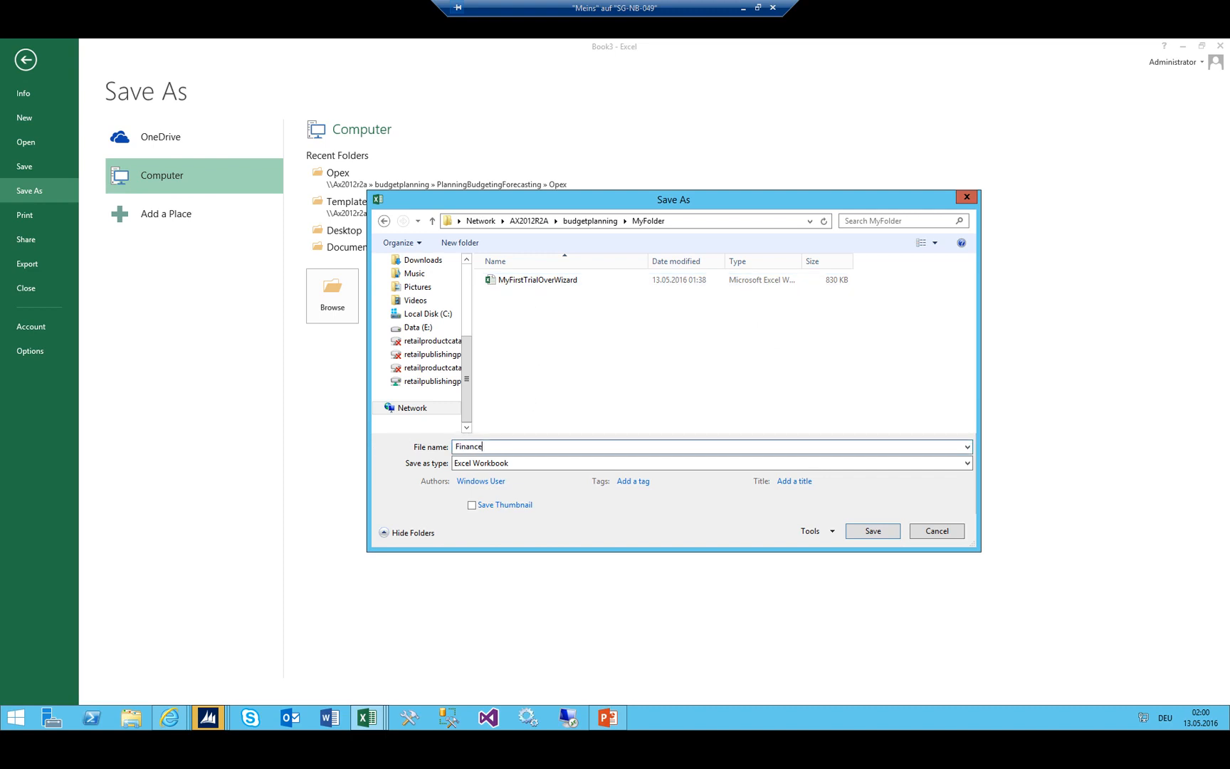
{"action": "type", "text": "_Tempalte_Manual"}
{"action": "double_click", "coordinate": [510, 446]}
{"action": "key", "text": "End"}
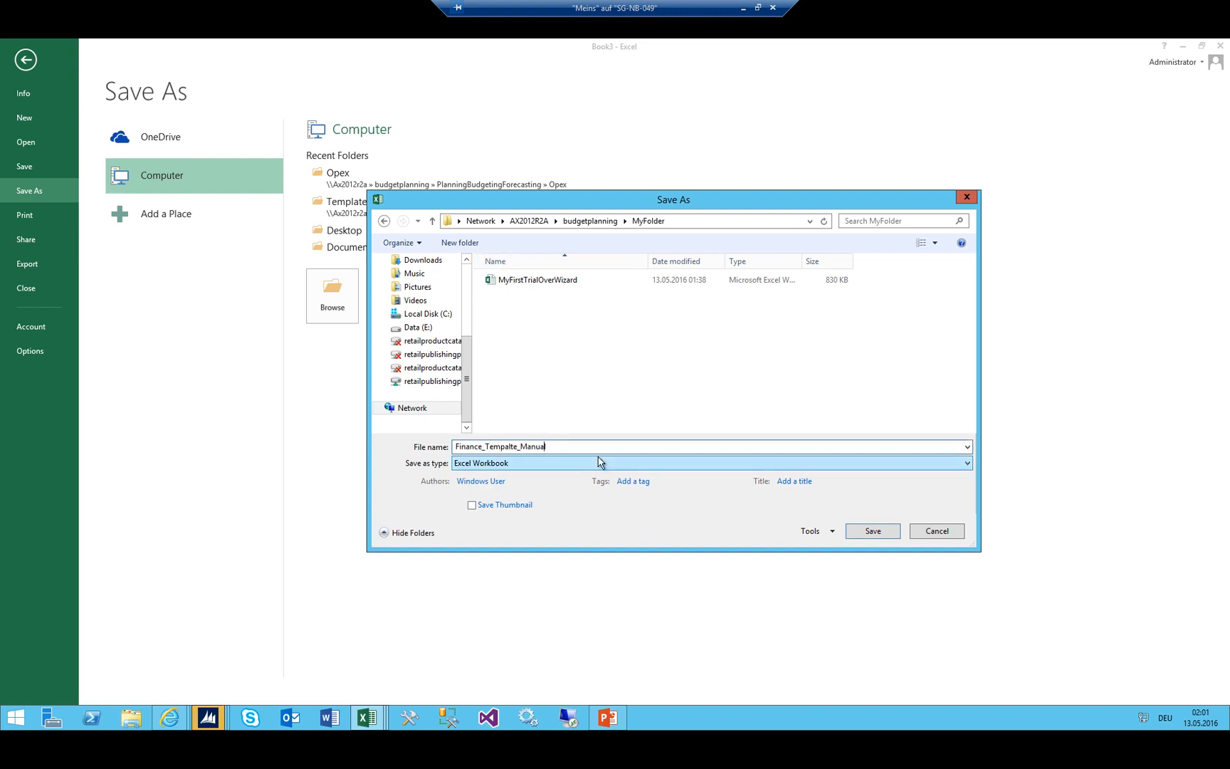
{"action": "key", "text": "BackSpace"}
{"action": "key", "text": "BackSpace"}
{"action": "type", "text": "la"}
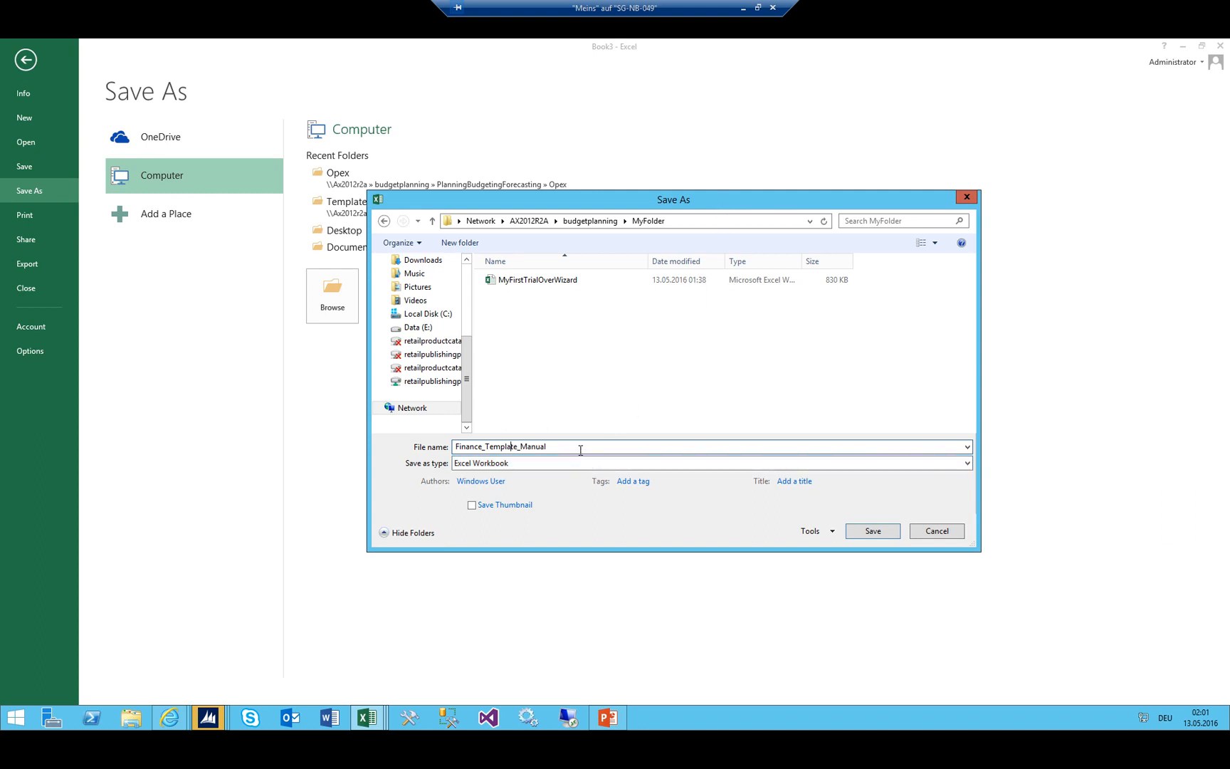
{"action": "left_click", "coordinate": [884, 532]}
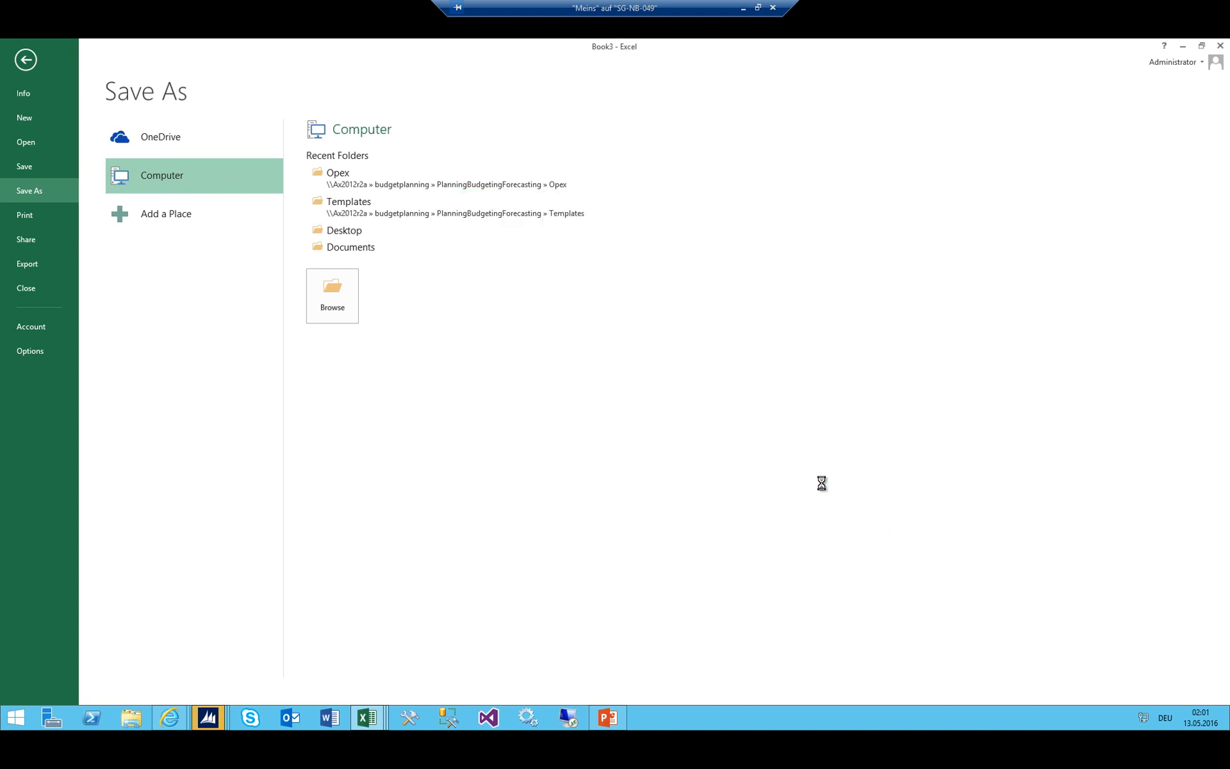